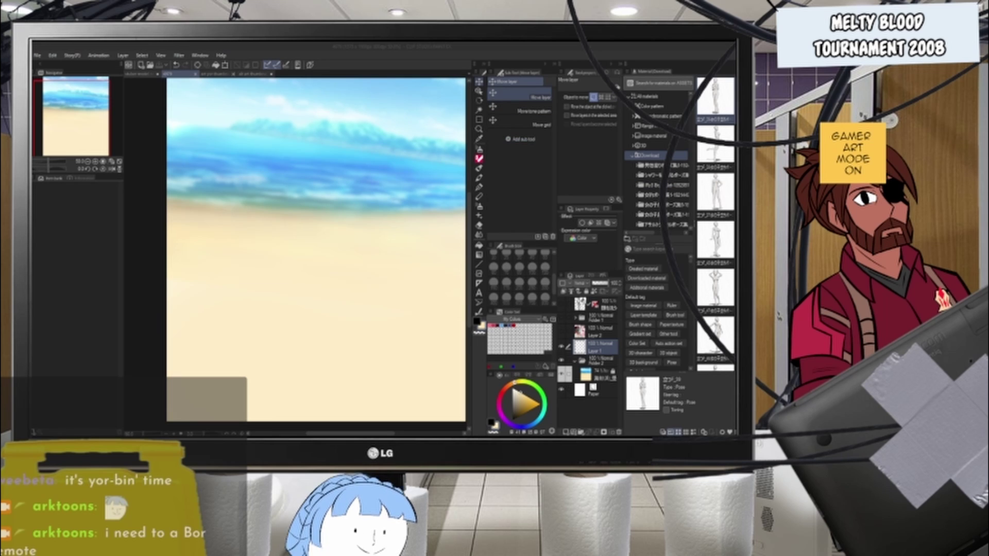
- Activate the Brush tool and switch to the Brush group with the Brush Pen sub tool for sketching
left_click(554, 143)
key("b")
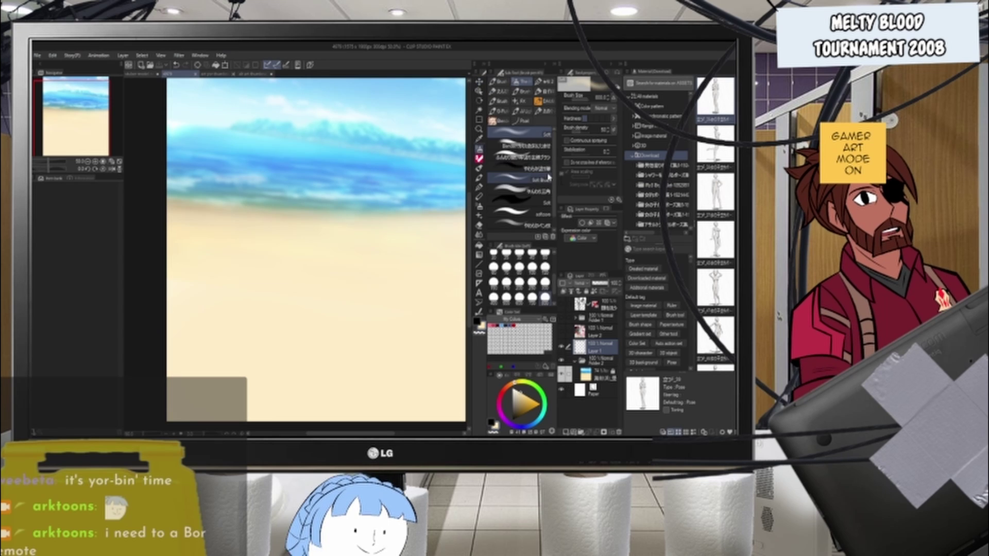
left_click(542, 192)
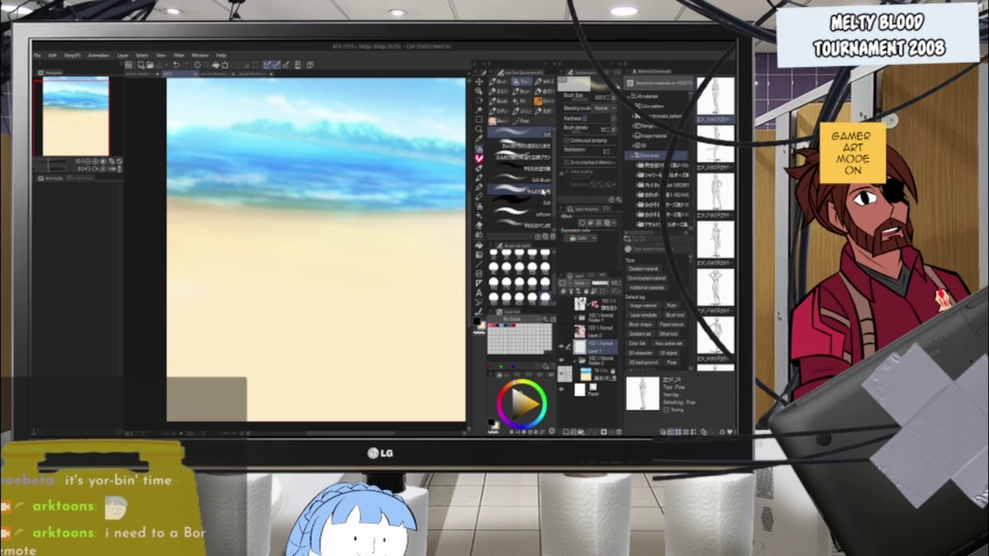
left_click(540, 202)
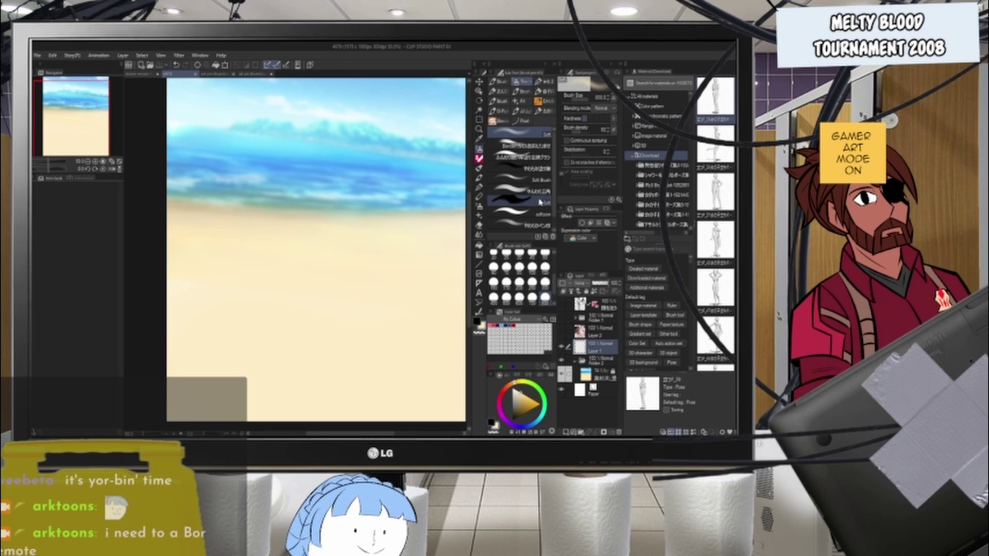
left_click(499, 81)
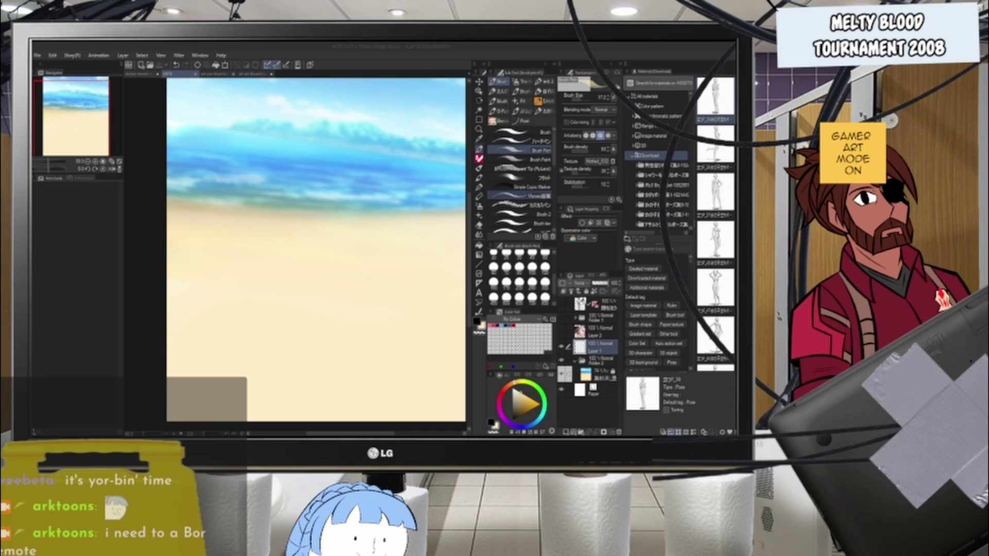
- Lower the opacity of the beach background layer so it appears faded, and lock that layer
left_click(597, 372)
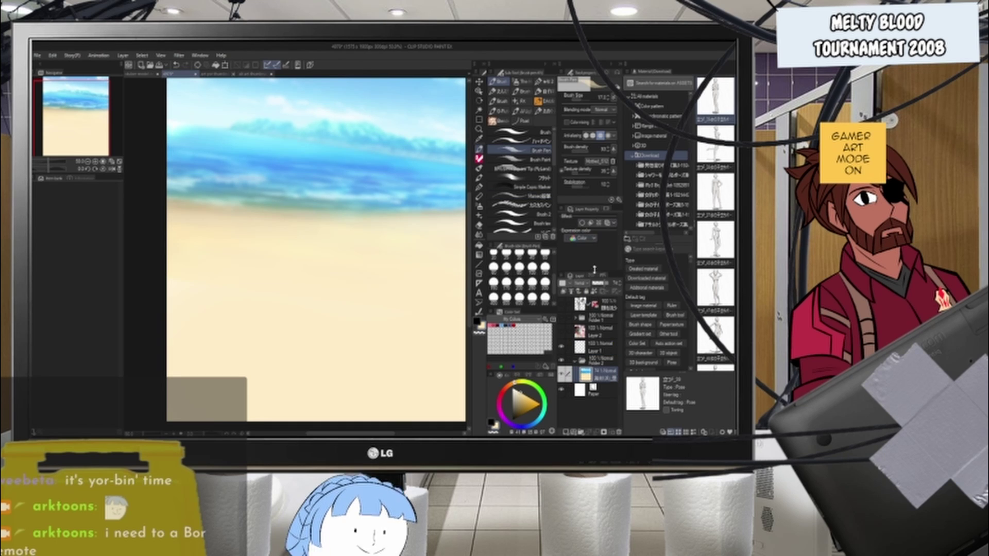
left_click(598, 285)
left_click_drag(598, 284, 599, 284)
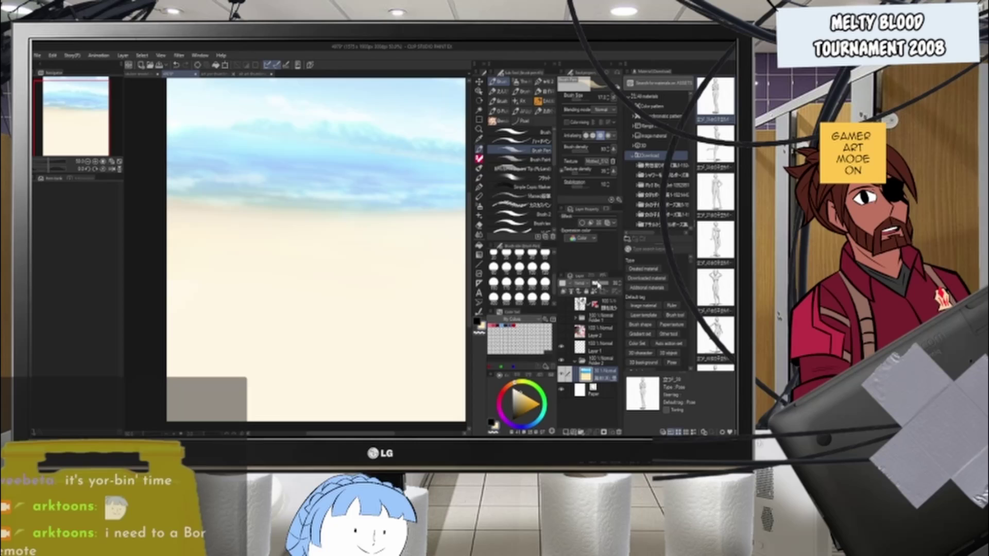
left_click(592, 350)
left_click(594, 369)
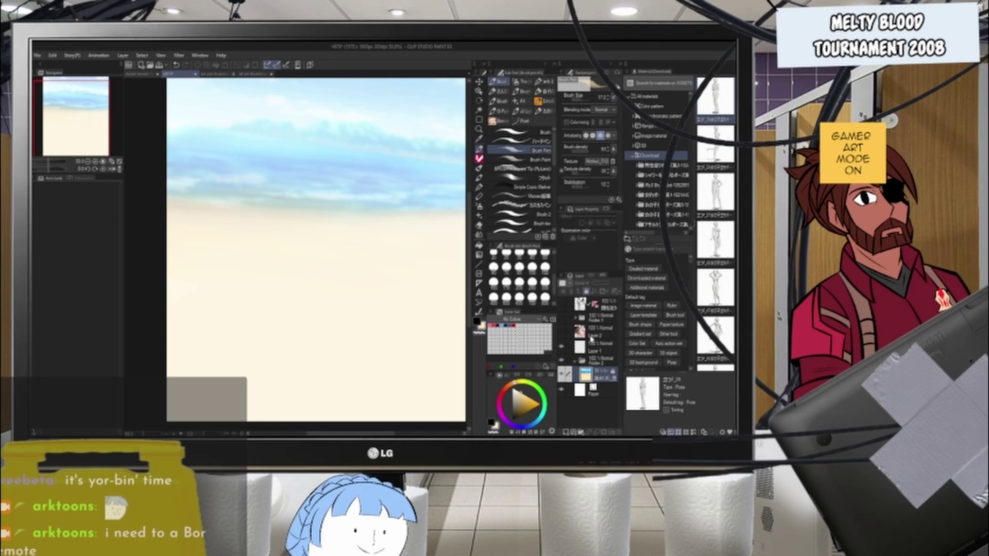
- Make Layer 1 the sketch layer and prepare the brush with size 25 and a dark, near-black colour
left_click(595, 345)
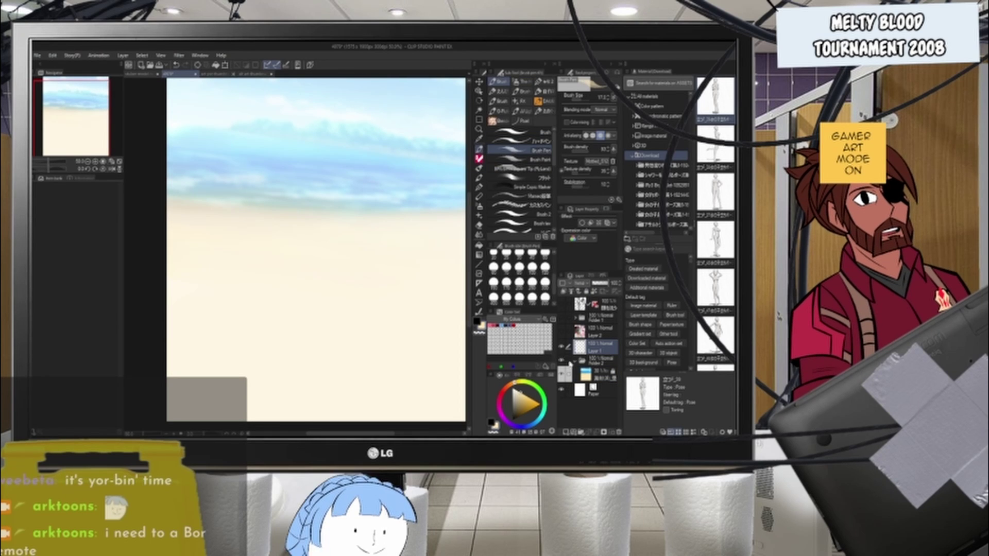
scroll(333, 286, "down", 3)
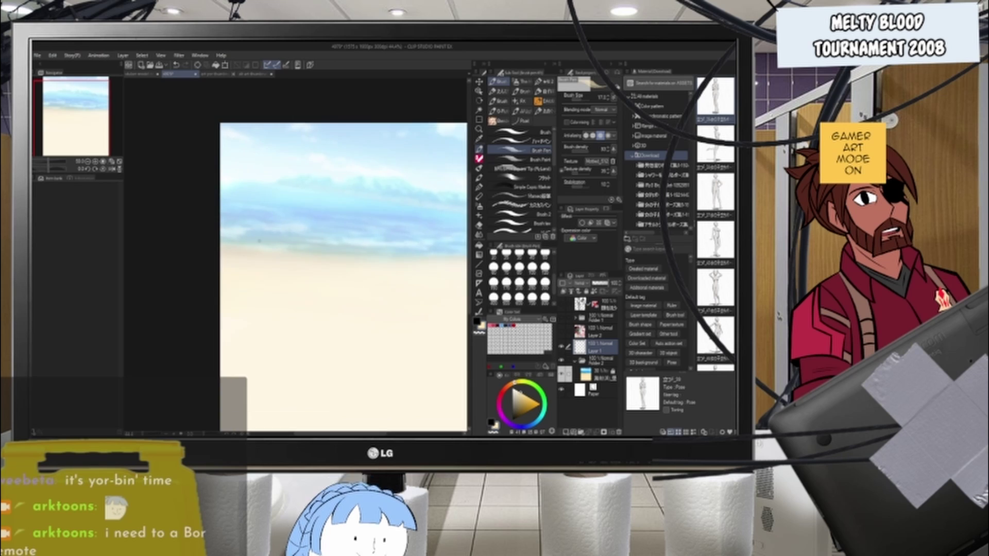
left_click(555, 253)
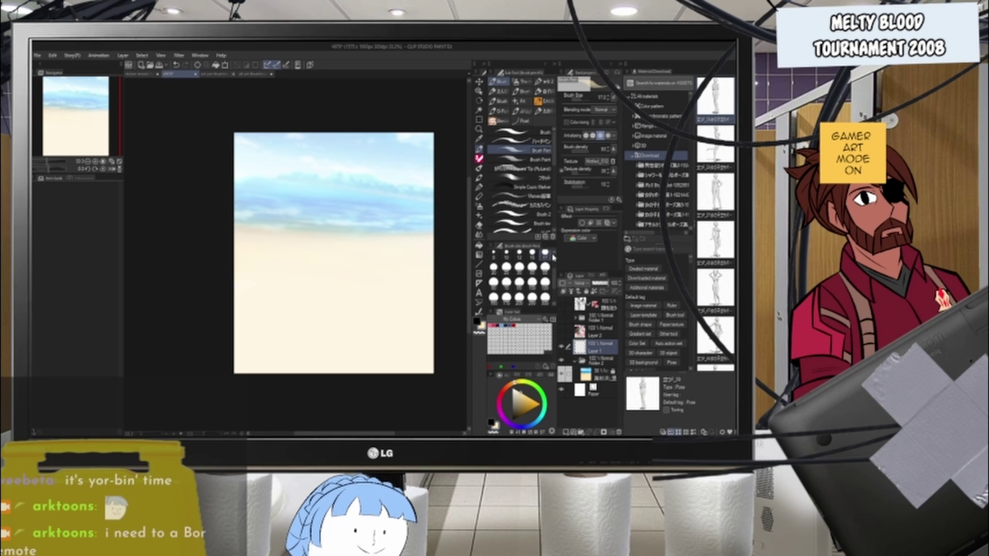
left_click(533, 267)
key("bracketleft")
key("bracketleft")
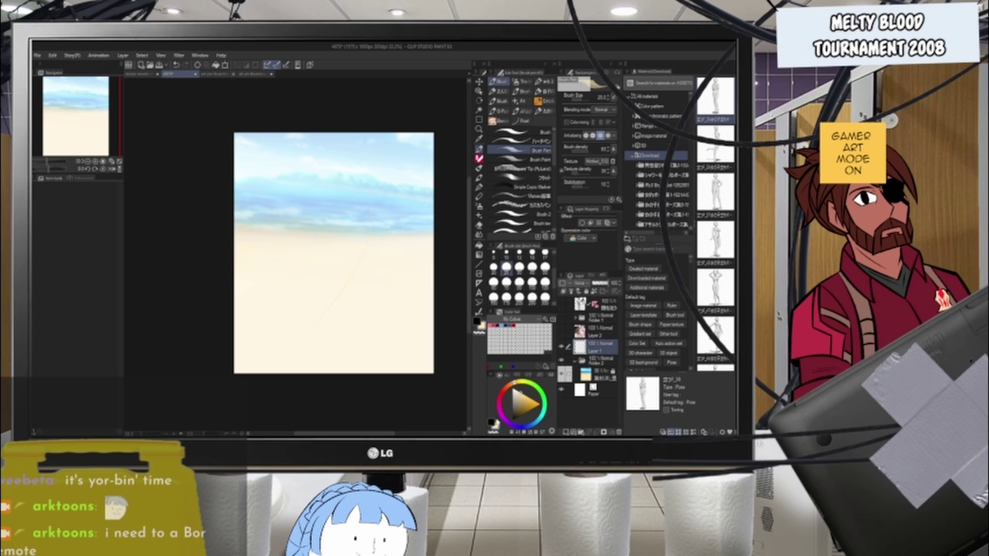
key("ctrl+z")
left_click(492, 422)
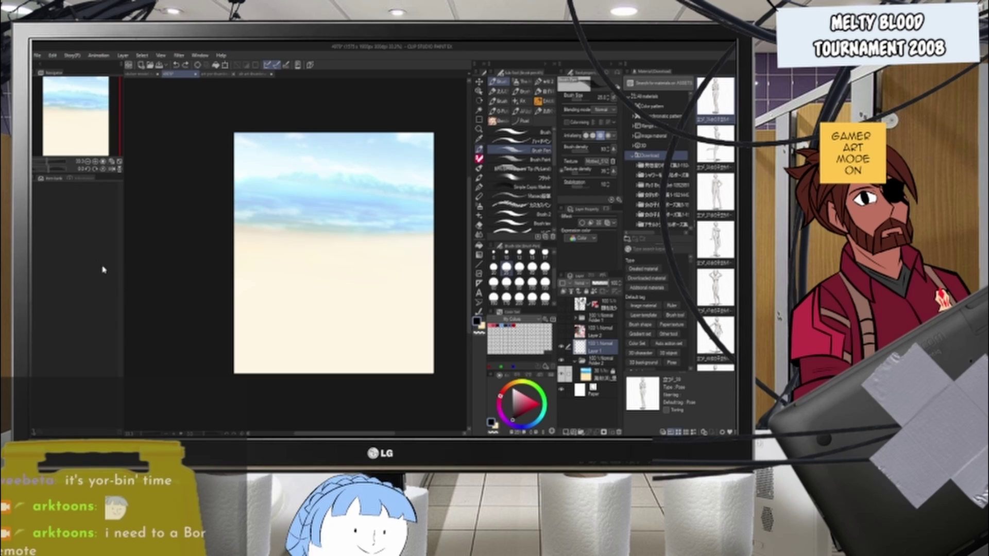
- Sketch the figure's curved spine and shoulder line, with an oval head and neck at its upper end
scroll(308, 246, "down", 2)
scroll(307, 253, "up", 3)
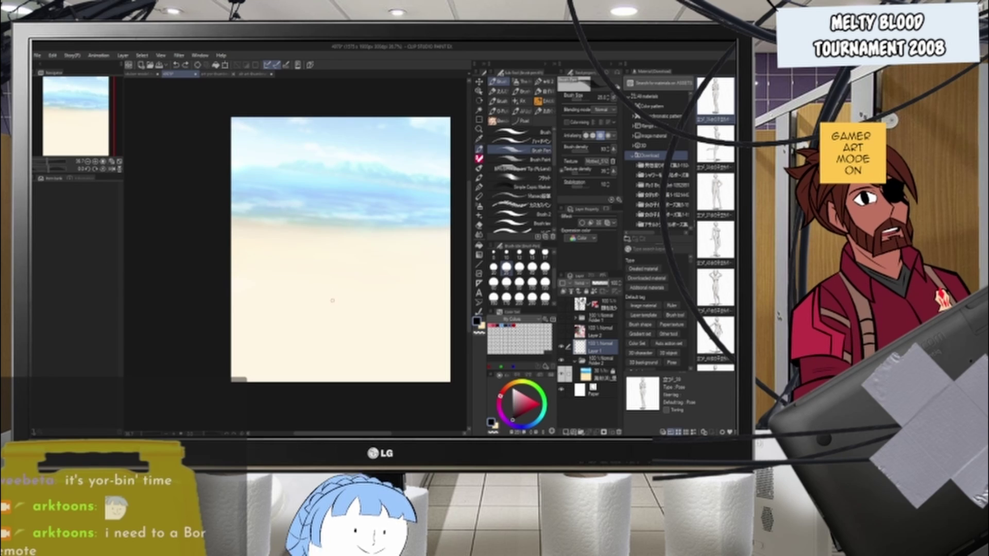
left_click_drag(389, 175, 303, 337)
mouse_move(442, 211)
left_mouse_down()
mouse_move(381, 207)
mouse_move(332, 181)
left_mouse_up()
key("ctrl+z")
mouse_move(438, 217)
left_mouse_down()
mouse_move(375, 212)
mouse_move(338, 178)
left_mouse_up()
left_click_drag(338, 178, 425, 214)
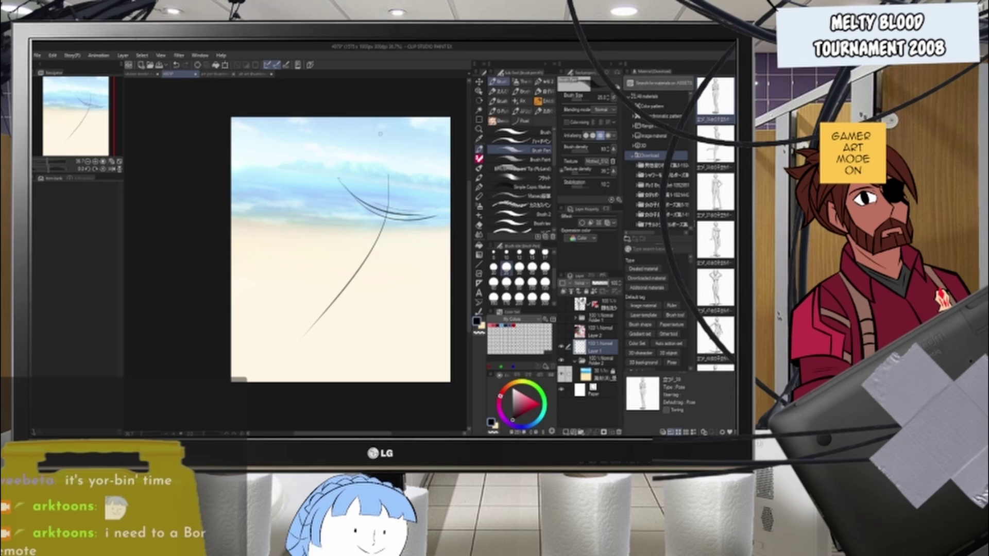
mouse_move(370, 150)
left_mouse_down()
mouse_move(387, 201)
mouse_move(395, 199)
left_mouse_up()
mouse_move(392, 145)
left_mouse_down()
mouse_move(412, 163)
mouse_move(409, 181)
mouse_move(406, 154)
mouse_move(395, 205)
mouse_move(355, 217)
mouse_move(366, 204)
mouse_move(398, 220)
left_mouse_up()
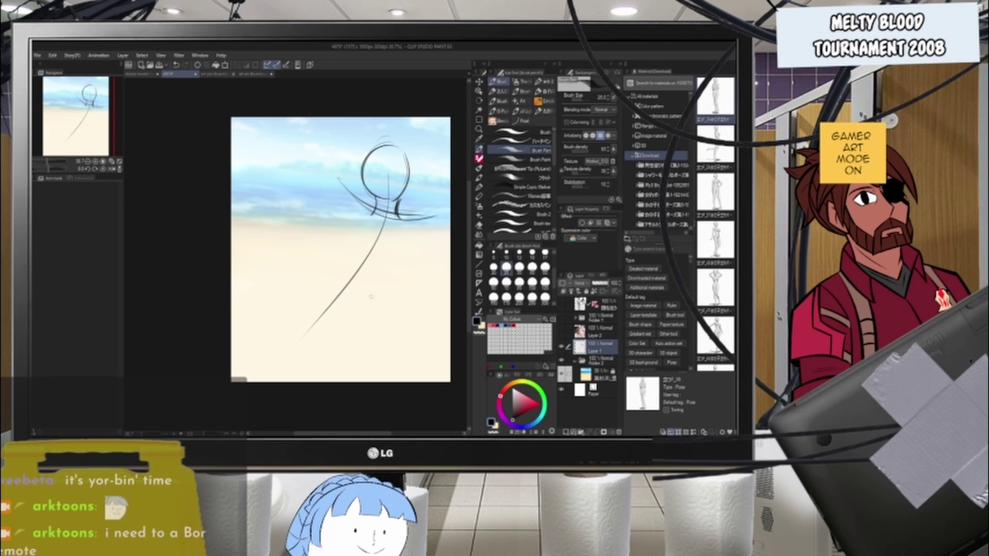
- Sketch the figure's curved hip line and both sides of the torso between the shoulders and hips
mouse_move(282, 262)
left_mouse_down()
mouse_move(380, 310)
mouse_move(398, 306)
left_mouse_up()
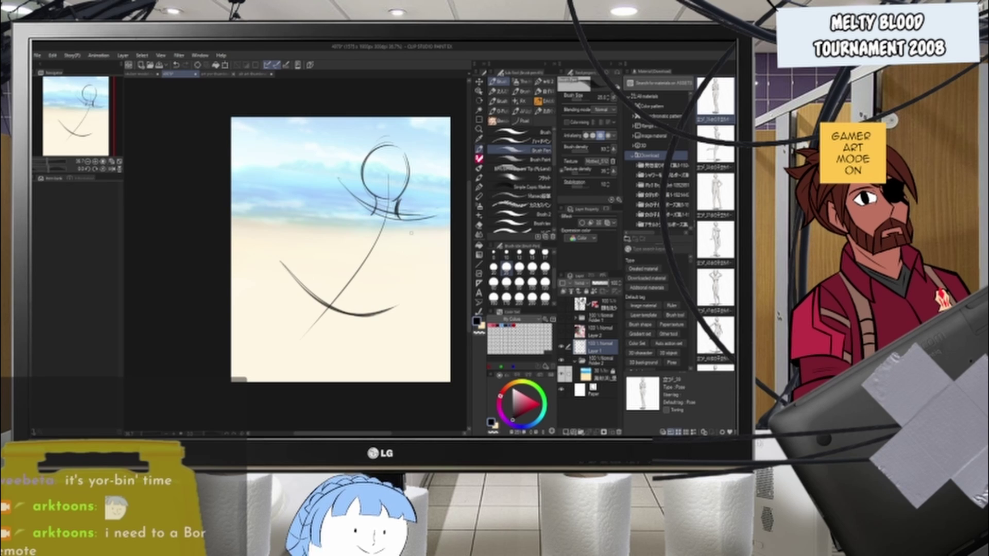
left_click_drag(414, 225, 364, 313)
key("ctrl+z")
left_click_drag(415, 221, 344, 326)
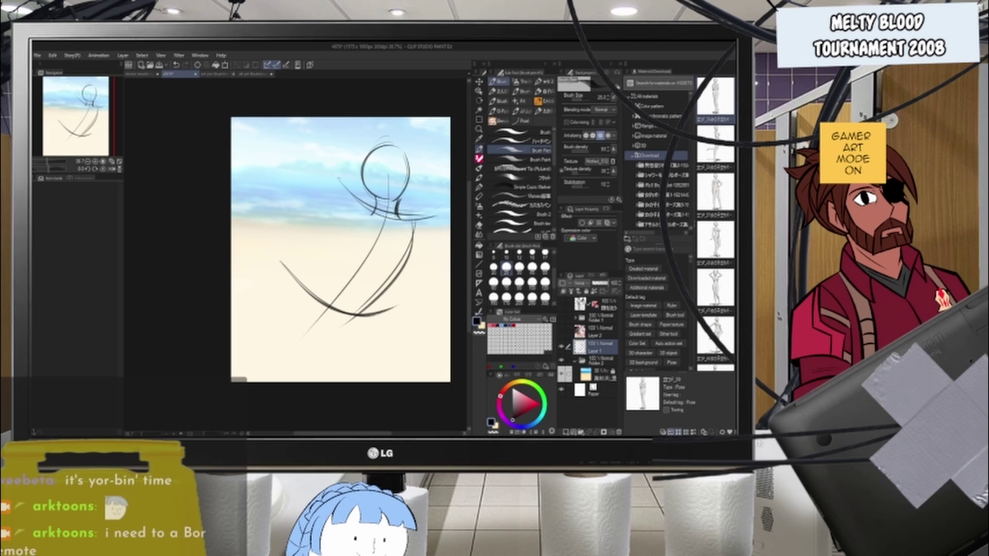
left_click_drag(412, 240, 321, 335)
left_click_drag(356, 204, 349, 266)
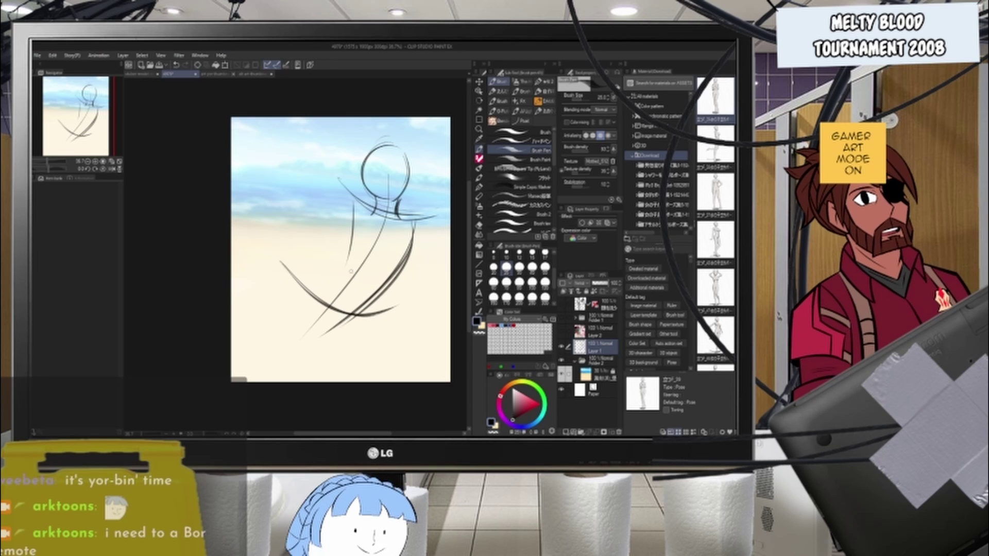
key("ctrl+z")
left_click_drag(349, 199, 336, 280)
mouse_move(352, 202)
left_mouse_down()
mouse_move(343, 267)
mouse_move(278, 286)
left_mouse_up()
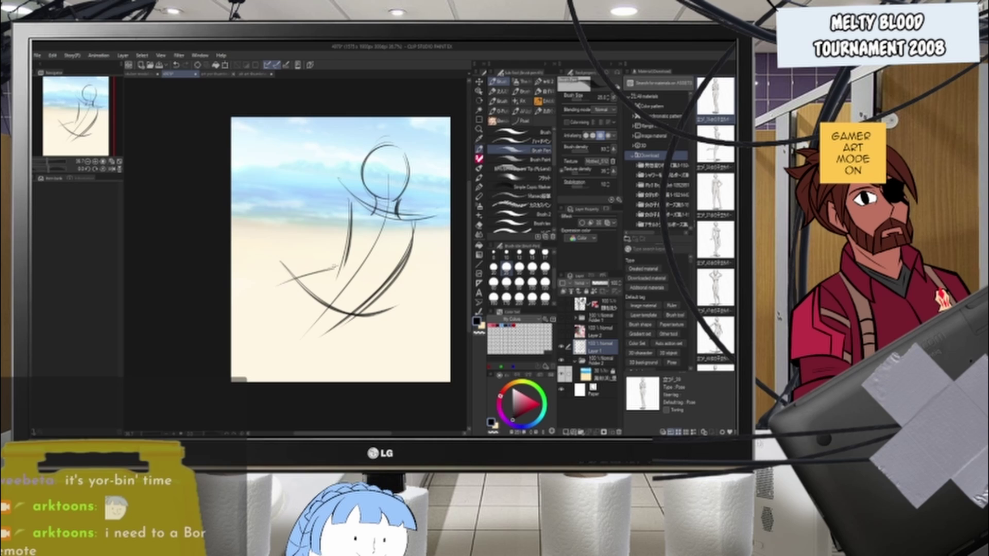
- Build up the figure's waist and pelvis with curved contour lines around the lower end of the spine
left_click_drag(336, 267, 274, 292)
left_click_drag(342, 267, 388, 266)
left_click_drag(385, 221, 312, 325)
left_click_drag(382, 256, 325, 322)
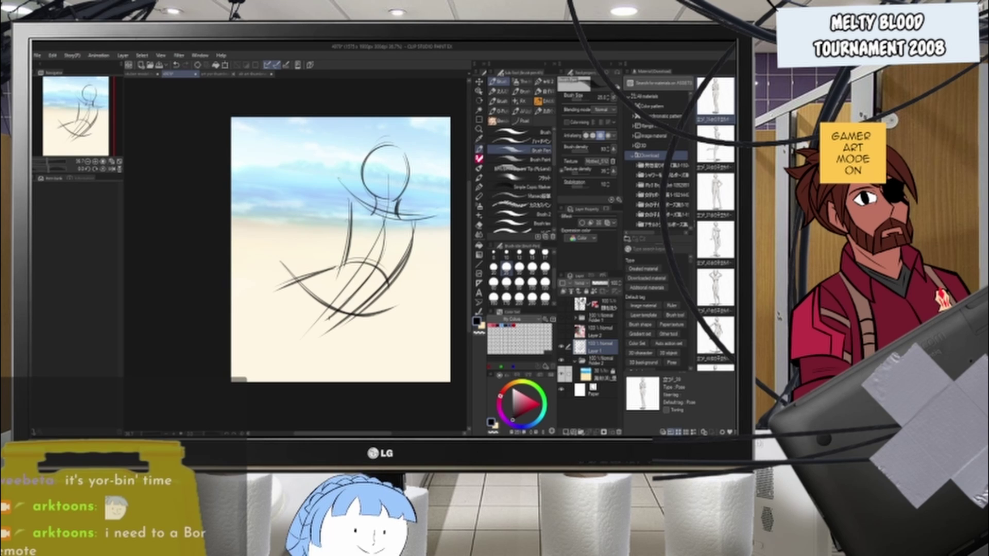
left_click_drag(341, 264, 376, 306)
left_click_drag(337, 263, 375, 306)
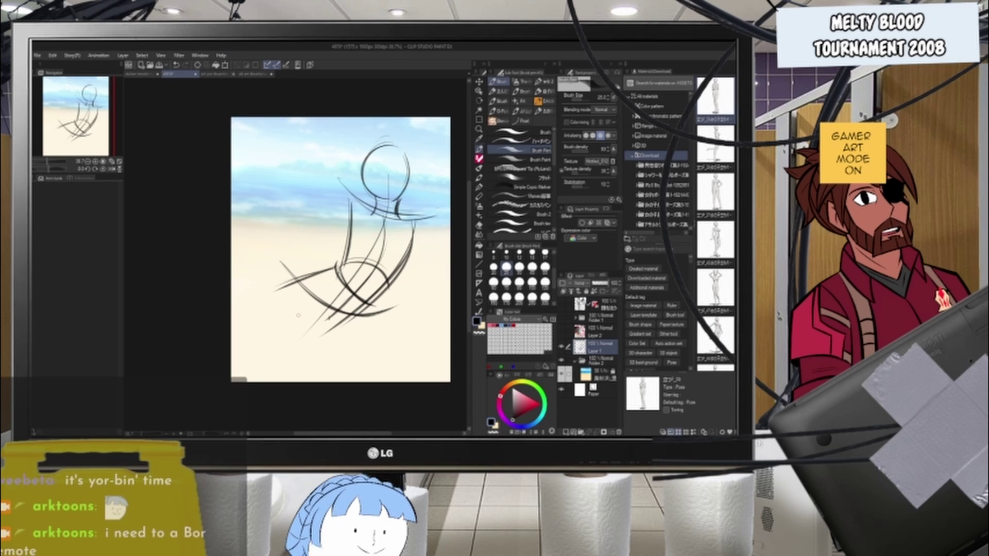
- Sketch the side of the hip and the thigh outlines running down to the canvas's lower edge
mouse_move(317, 275)
left_mouse_down()
mouse_move(314, 328)
mouse_move(360, 325)
mouse_move(369, 337)
mouse_move(333, 344)
mouse_move(286, 383)
left_mouse_up()
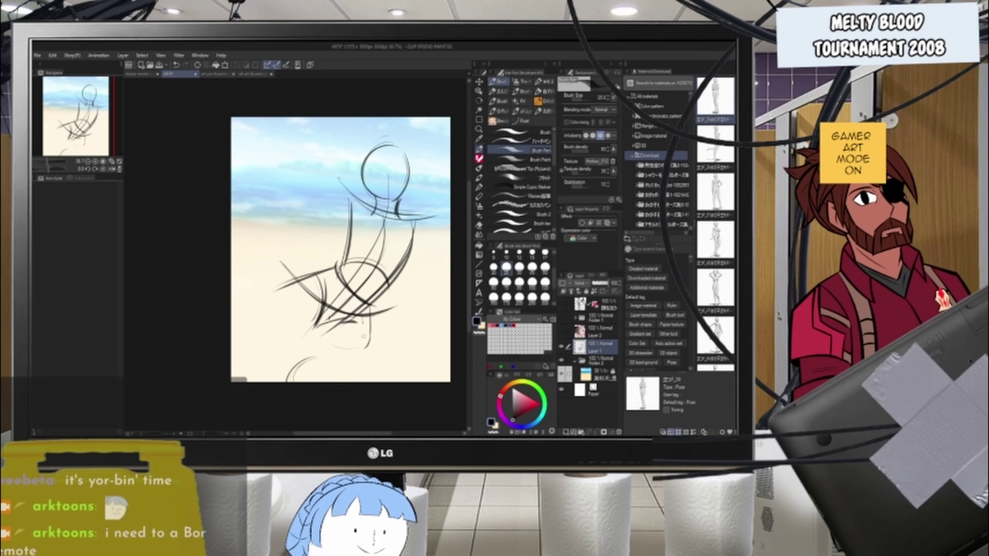
left_click_drag(367, 325, 338, 382)
left_click_drag(315, 328, 293, 382)
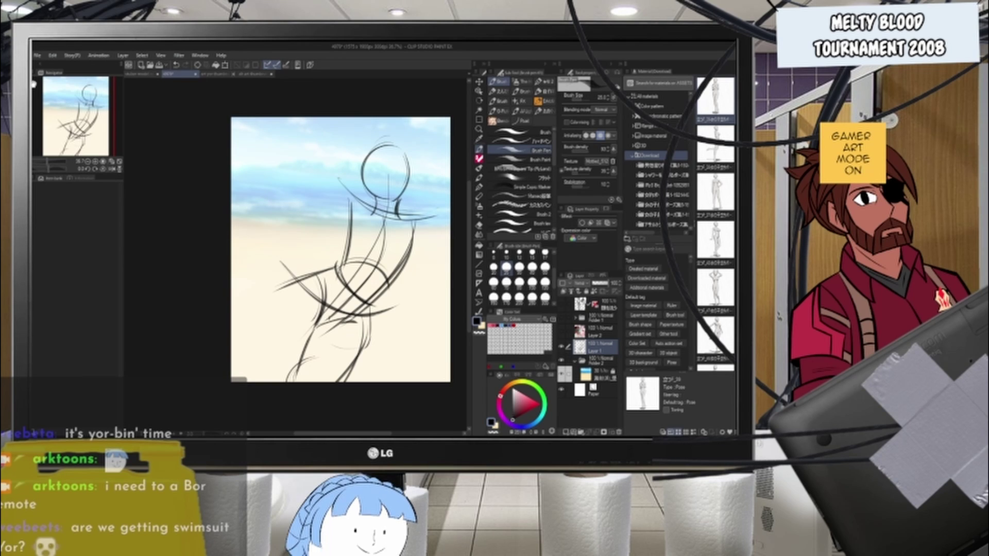
left_click_drag(324, 321, 289, 383)
left_click_drag(373, 308, 343, 382)
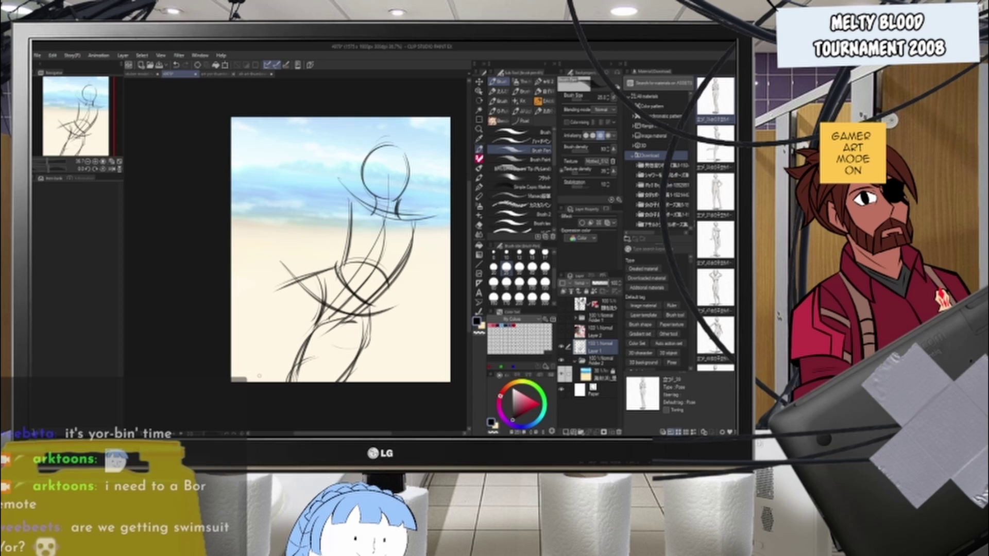
- Sketch the other leg's outlines crossing the lower-left corner of the canvas towards the thigh
left_click_drag(222, 354, 285, 384)
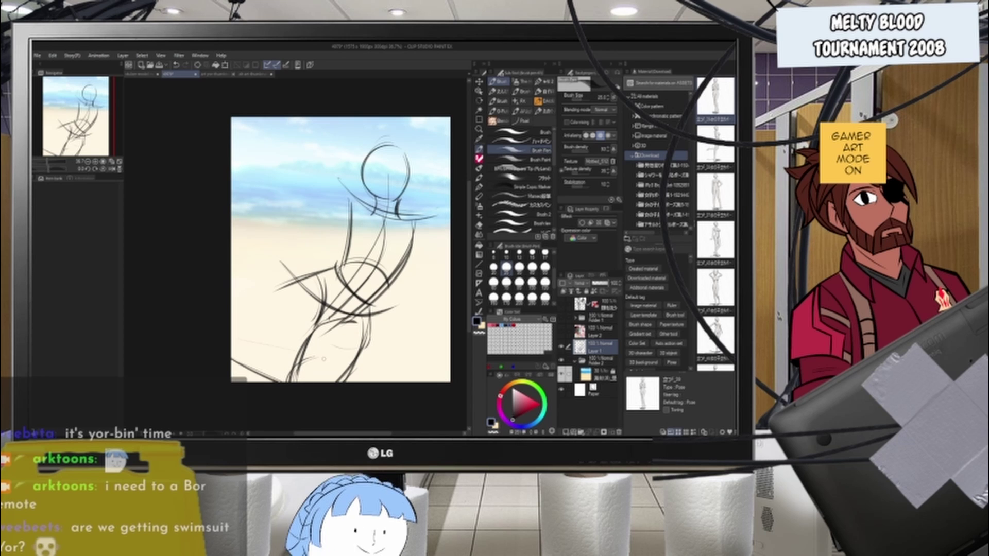
left_click_drag(231, 339, 326, 356)
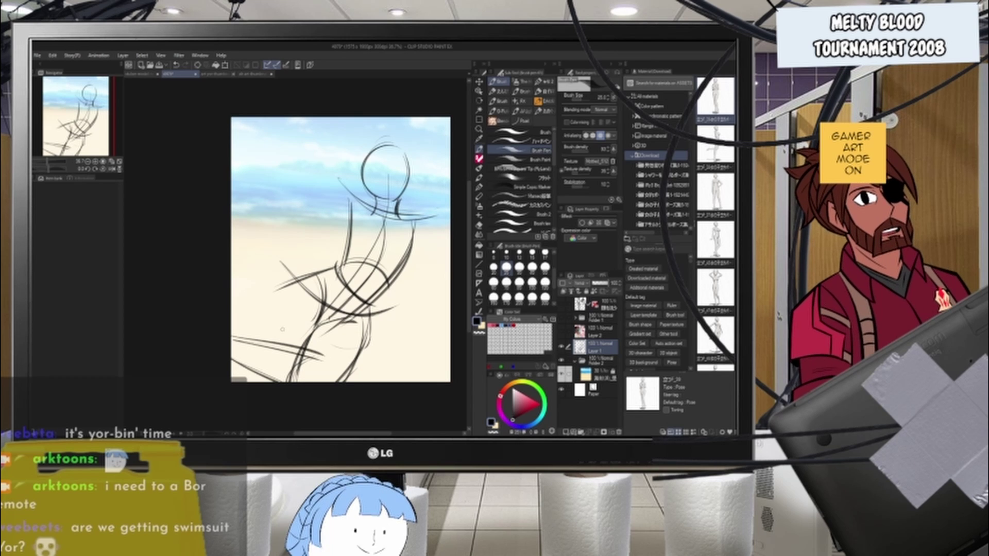
key("ctrl+z")
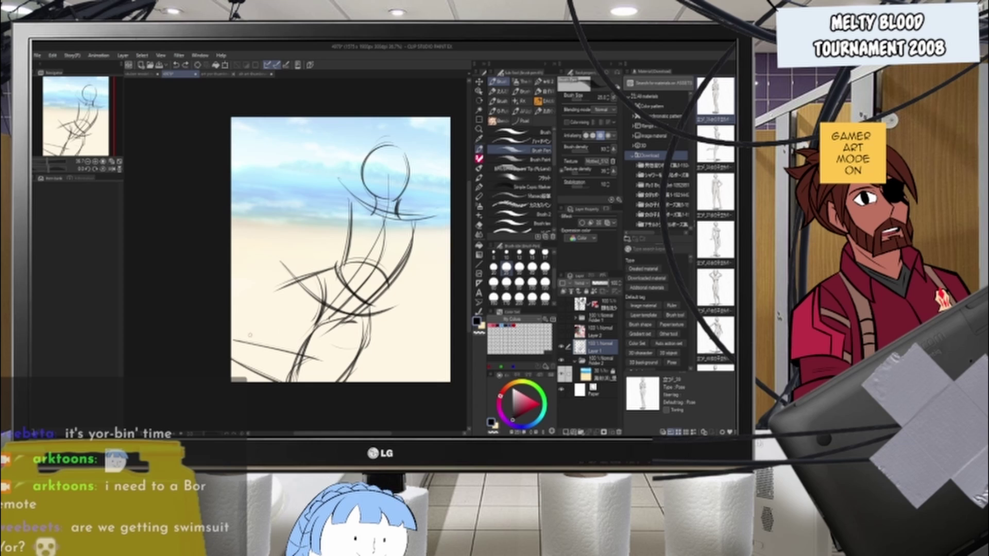
left_click_drag(232, 337, 340, 361)
key("ctrl+z")
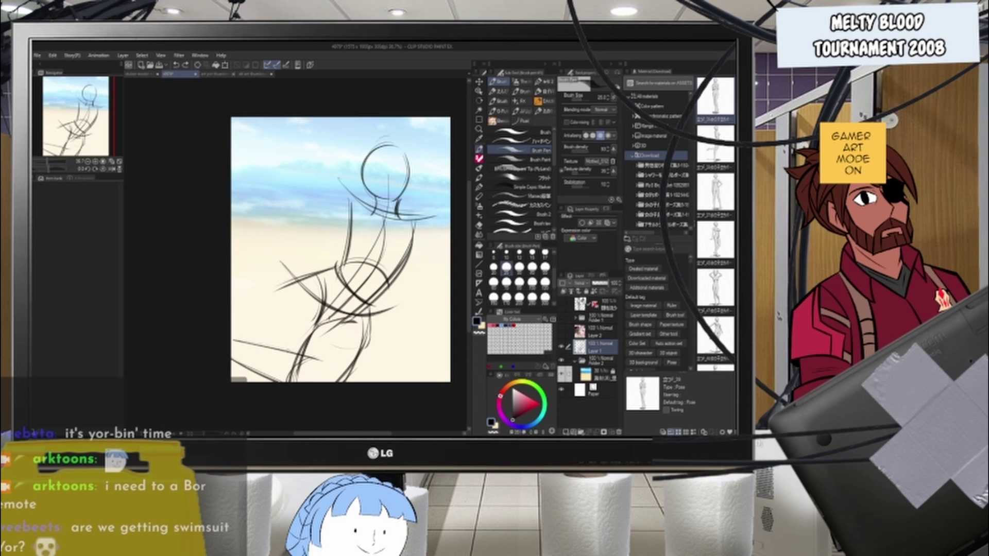
left_click_drag(239, 332, 313, 353)
mouse_move(232, 338)
left_mouse_down()
mouse_move(308, 351)
mouse_move(297, 382)
left_mouse_up()
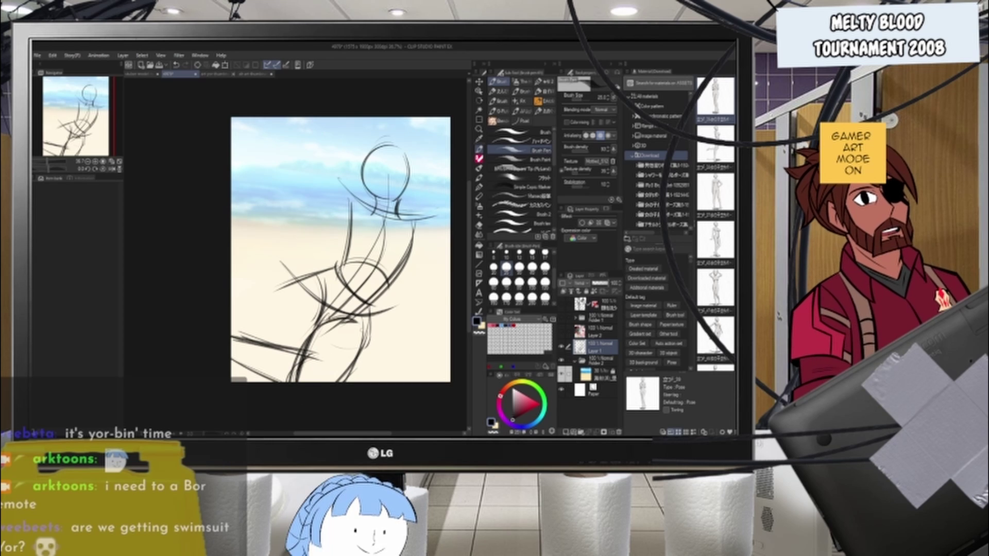
- Add a contour line below the pelvis and reinforce the thigh and crossing leg outlines with darker strokes
left_click_drag(315, 328, 357, 322)
mouse_move(281, 347)
left_mouse_down()
mouse_move(275, 377)
mouse_move(249, 369)
left_mouse_up()
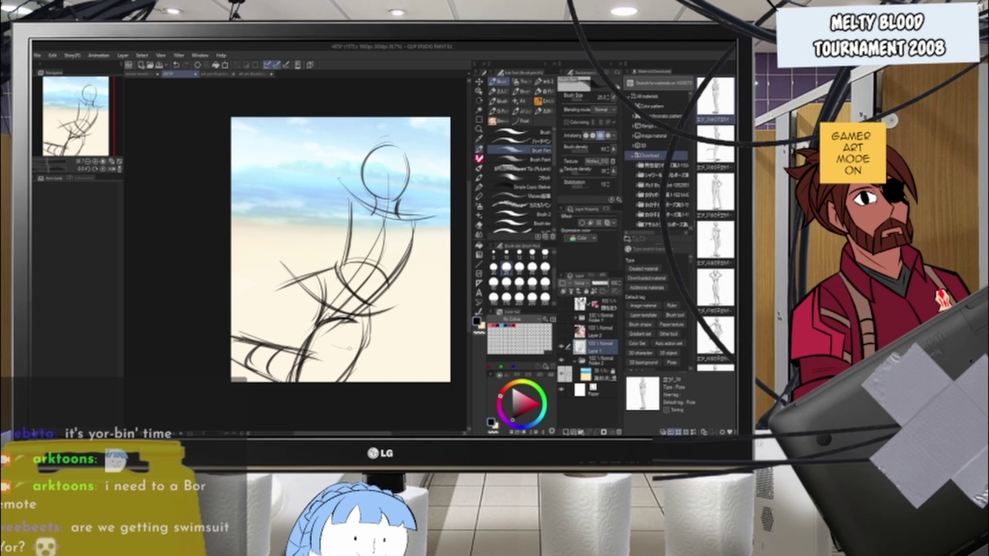
mouse_move(315, 323)
left_mouse_down()
mouse_move(297, 382)
mouse_move(297, 373)
left_mouse_up()
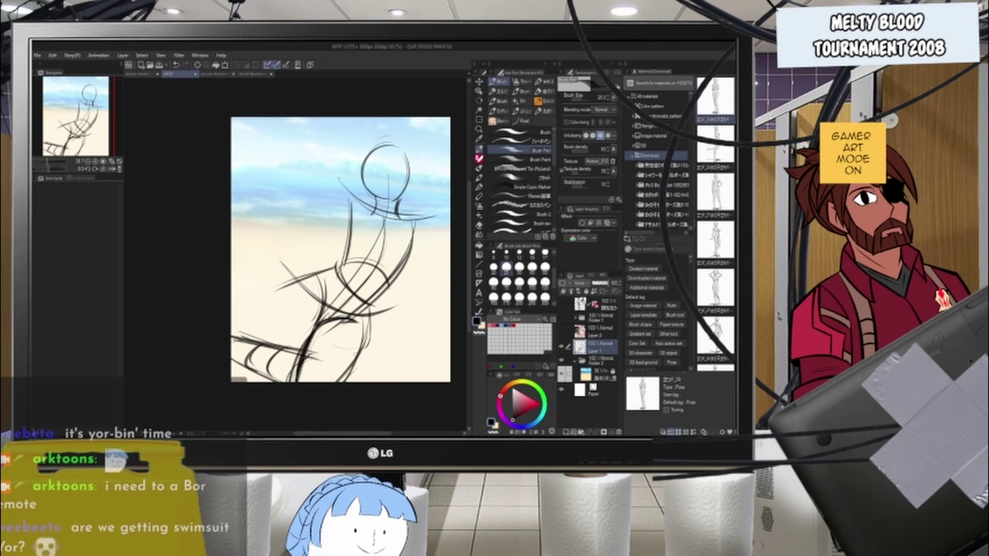
left_click_drag(373, 304, 359, 347)
left_click_drag(260, 351, 243, 383)
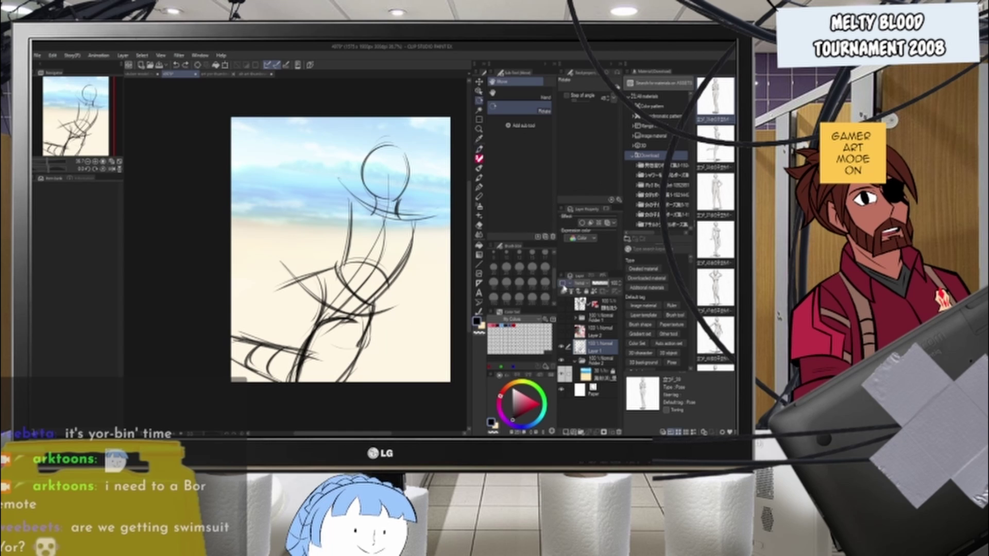
- Erase the leg lines below the figure's hips, keeping the pelvis and torso sketch
key("e")
mouse_move(238, 362)
left_mouse_down()
mouse_move(236, 338)
mouse_move(287, 320)
mouse_move(286, 351)
mouse_move(299, 342)
mouse_move(332, 387)
mouse_move(309, 371)
left_mouse_up()
- Sketch a short curved arc at the canvas's lower edge below the figure's hips
key("b")
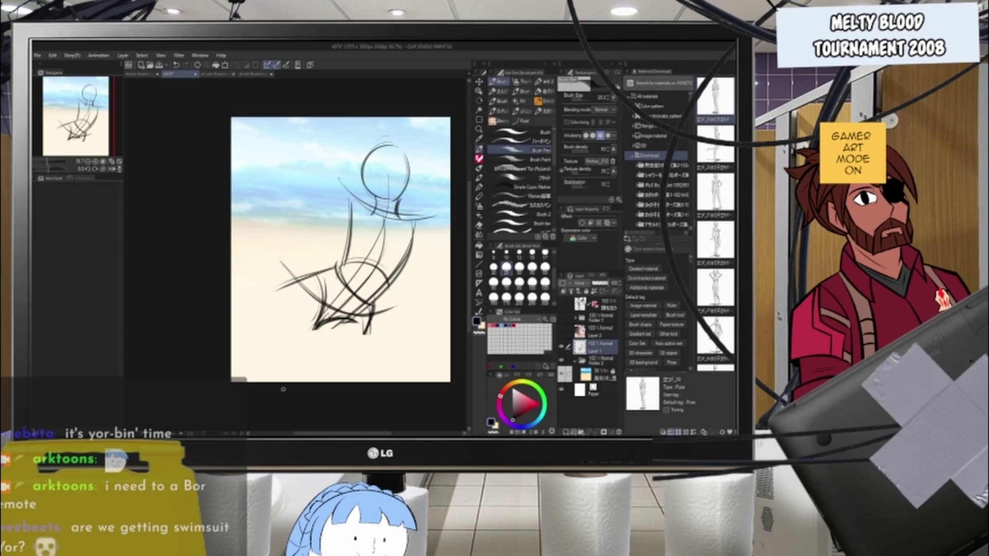
mouse_move(284, 387)
left_mouse_down()
mouse_move(344, 359)
mouse_move(320, 355)
mouse_move(334, 355)
left_mouse_up()
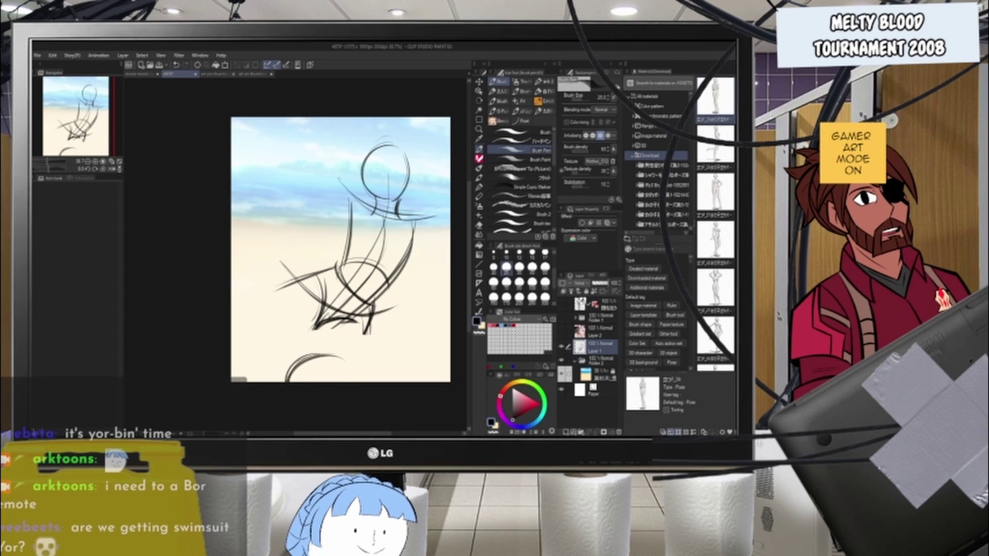
key("ctrl+z")
key("ctrl+z")
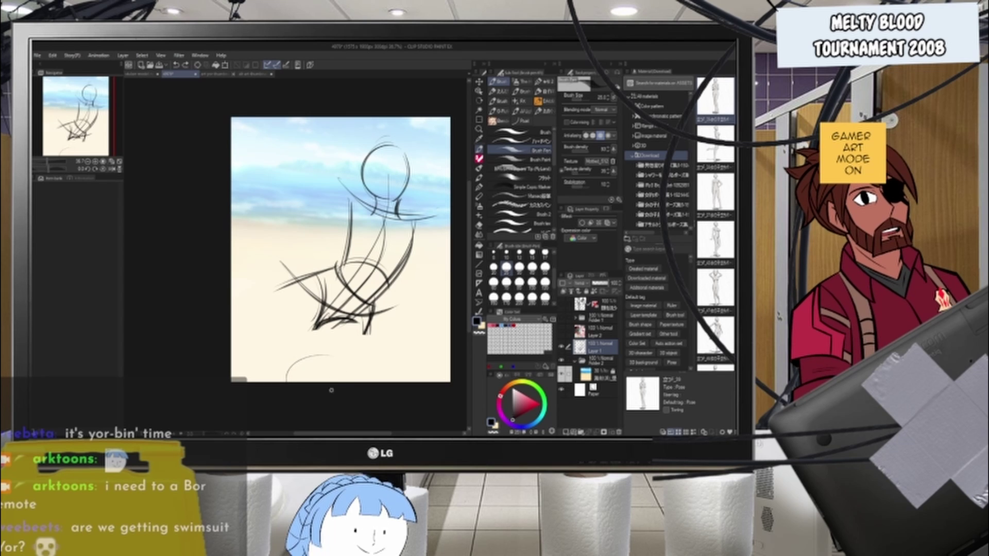
key("ctrl+y")
key("ctrl+y")
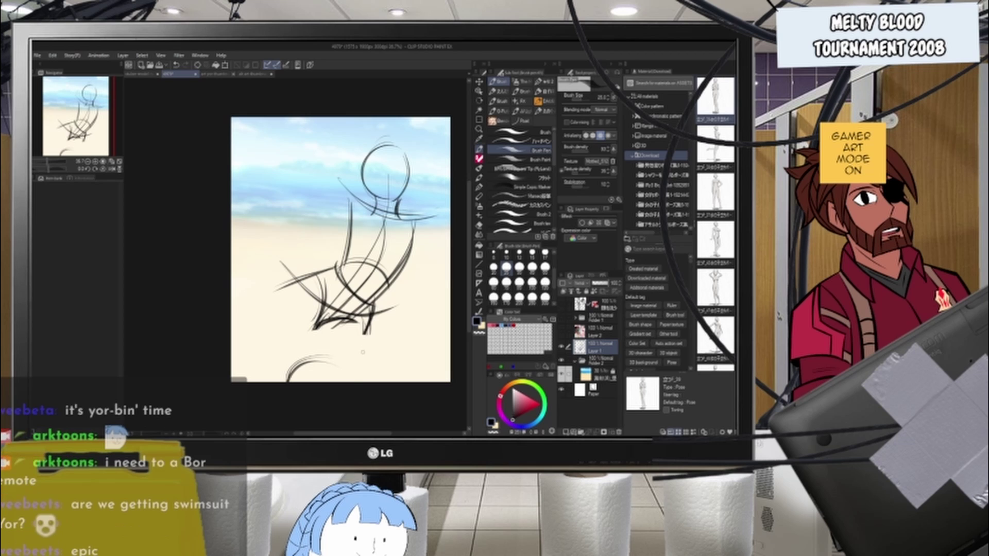
- Sketch both outlines of the near thigh from the hips down to the canvas's lower edge
left_click_drag(367, 334, 350, 382)
left_click_drag(367, 320, 351, 389)
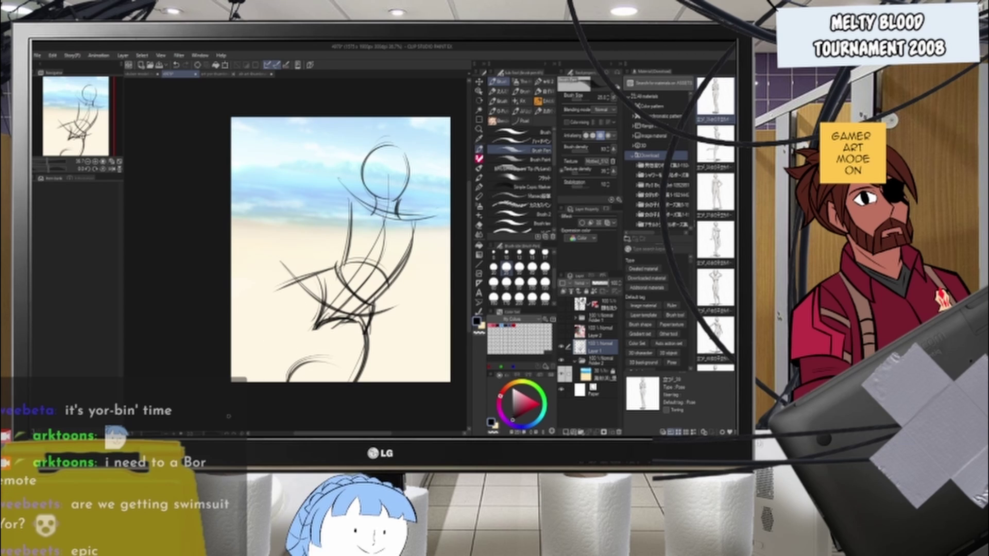
left_click_drag(324, 317, 290, 383)
left_click_drag(320, 320, 289, 383)
left_click_drag(315, 328, 293, 383)
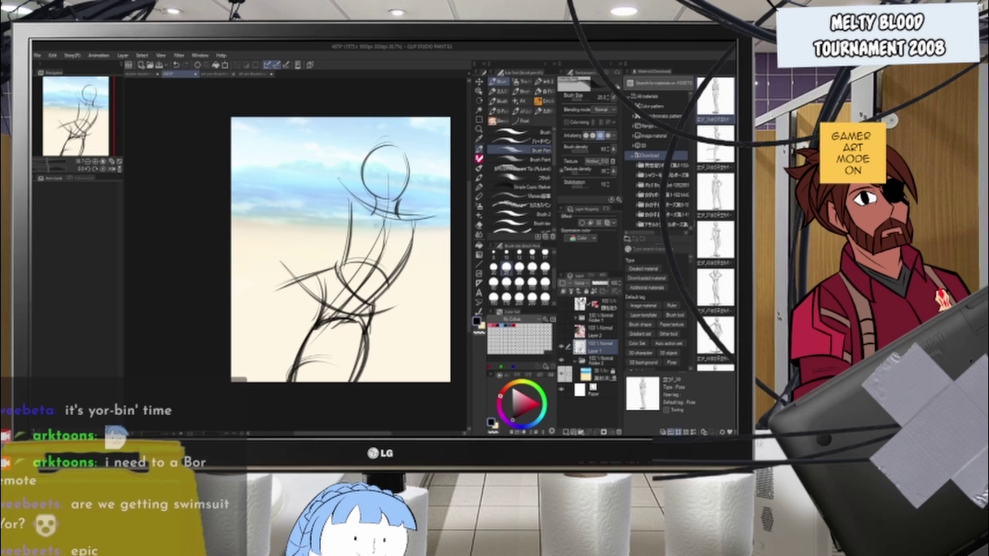
- Sketch a curve across the lower torso and two rounded chest forms above it
left_click_drag(344, 264, 388, 288)
key("ctrl+z")
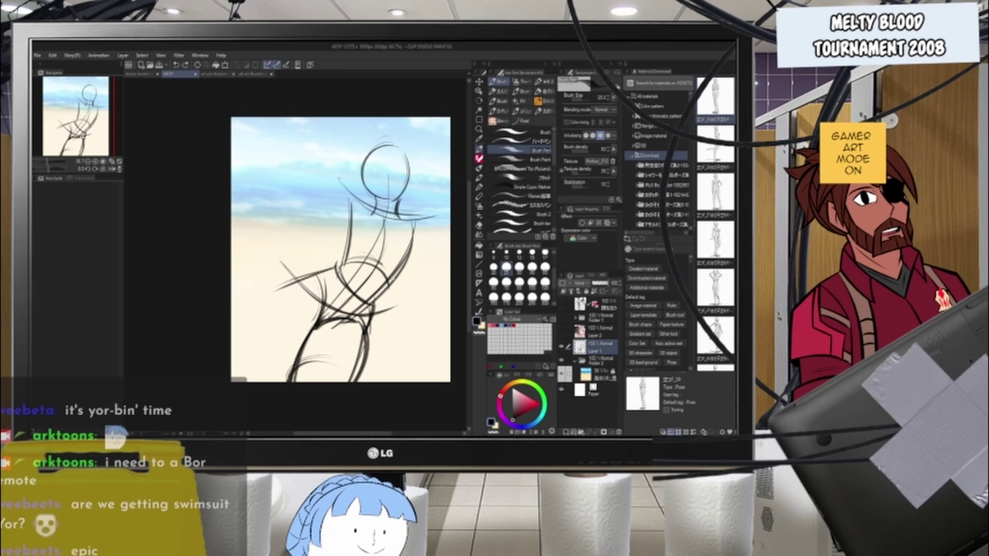
left_click_drag(355, 259, 394, 288)
left_click_drag(337, 266, 396, 287)
mouse_move(375, 235)
left_mouse_down()
mouse_move(347, 264)
mouse_move(367, 271)
left_mouse_up()
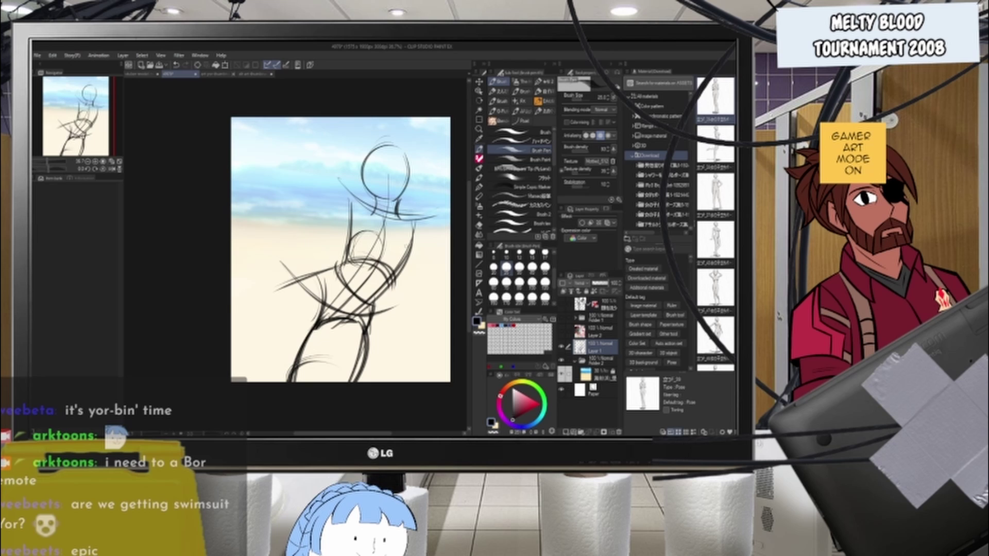
left_click_drag(402, 240, 379, 272)
key("ctrl+z")
left_click_drag(409, 251, 395, 280)
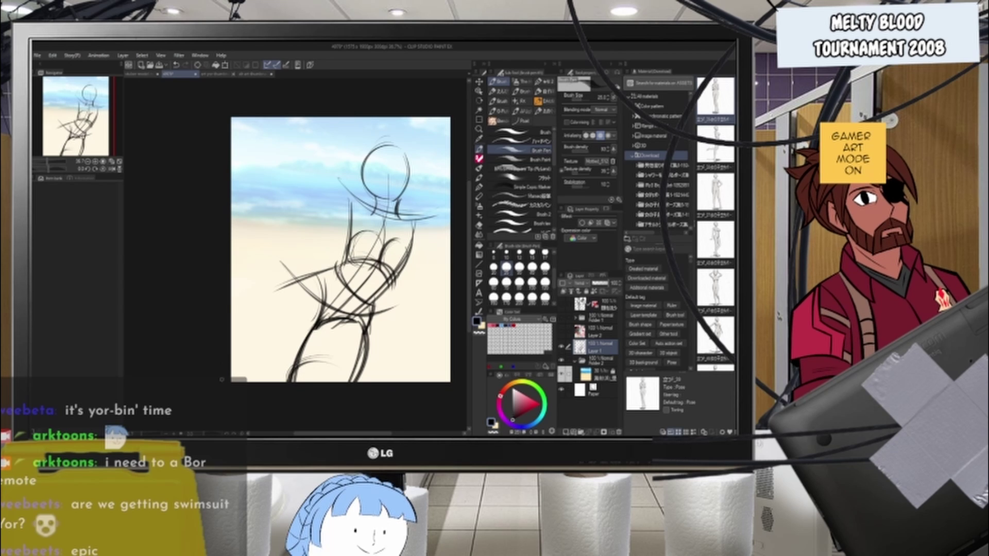
- Darken the outer outline of the near thigh down to the canvas's lower edge
left_click_drag(323, 313, 293, 383)
left_click_drag(306, 339, 286, 402)
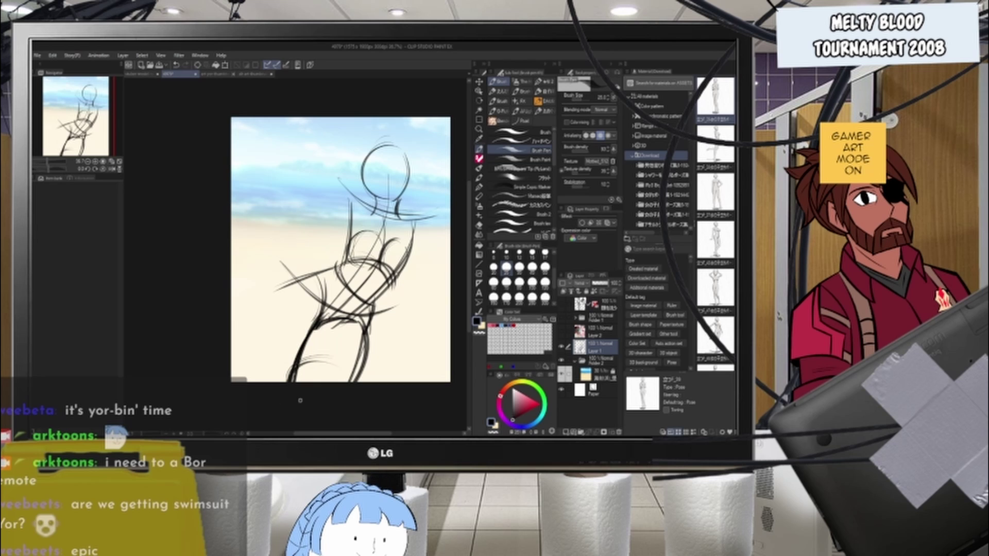
left_click_drag(310, 363, 290, 382)
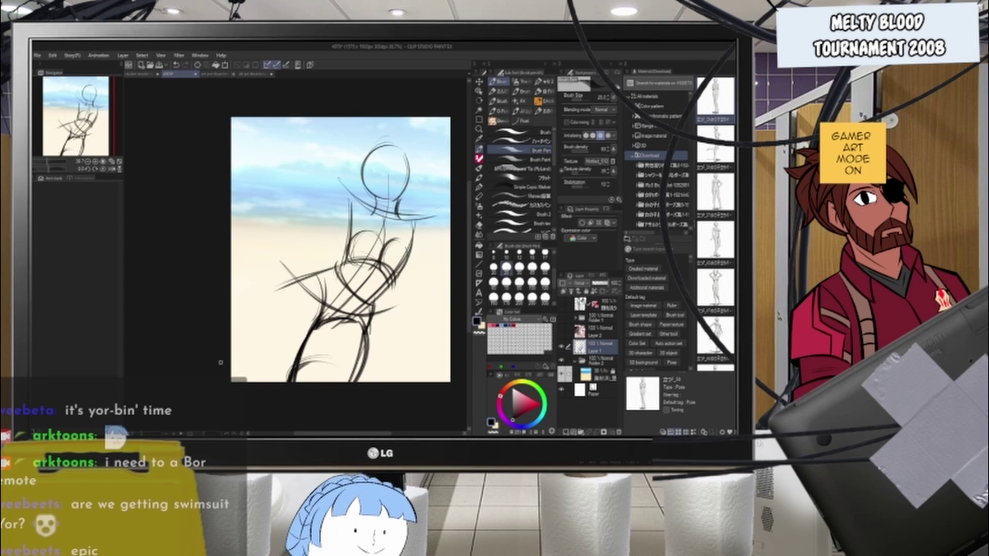
- Sketch the other leg's crossing line and rounded contours in the canvas's lower-left corner, undoing the first rounded strokes
left_click_drag(231, 341, 335, 362)
left_click_drag(232, 342, 333, 363)
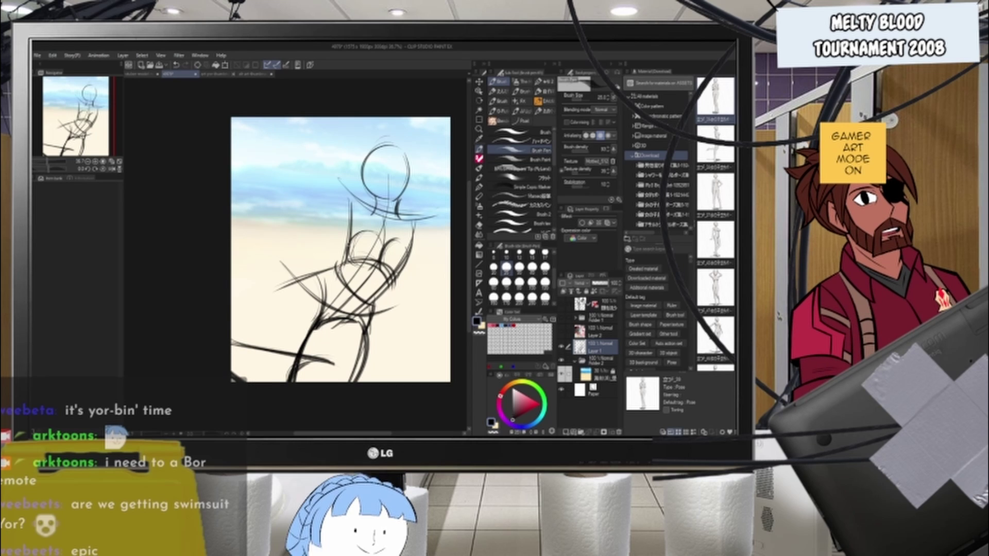
left_click_drag(276, 337, 233, 381)
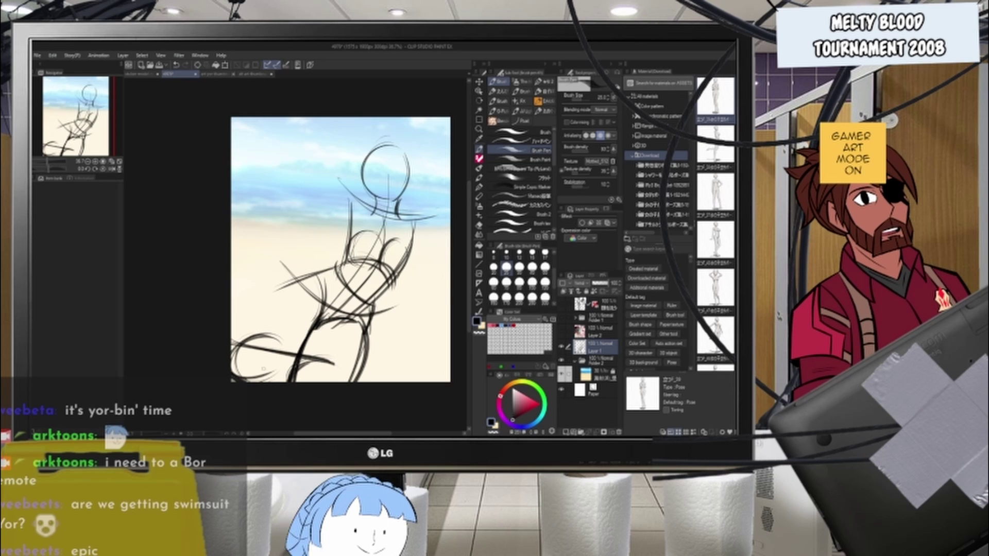
key("ctrl+z")
key("ctrl+z")
key("ctrl+z")
key("ctrl+z")
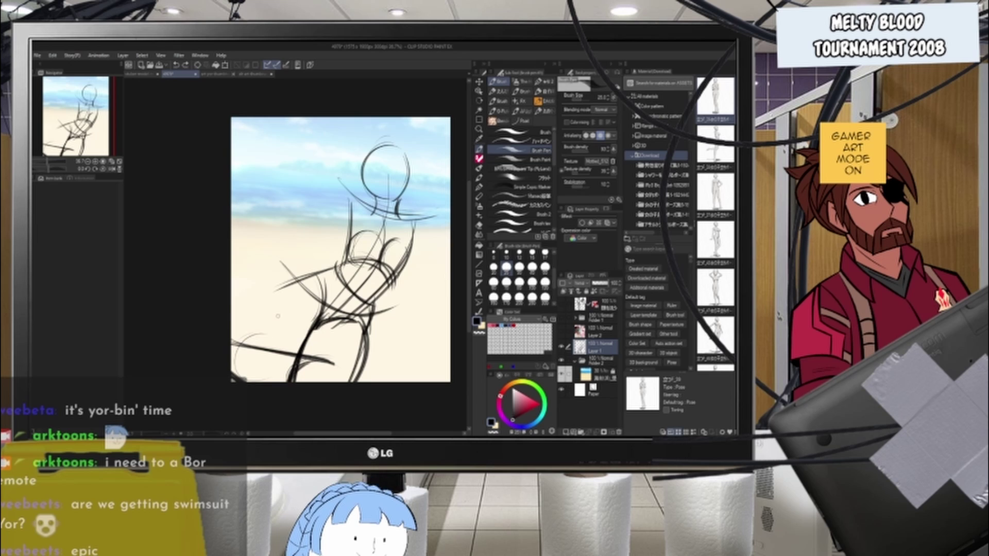
mouse_move(258, 338)
left_mouse_down()
mouse_move(244, 373)
mouse_move(258, 374)
left_mouse_up()
mouse_move(274, 337)
left_mouse_down()
mouse_move(249, 374)
mouse_move(269, 371)
left_mouse_up()
left_click_drag(326, 323, 250, 381)
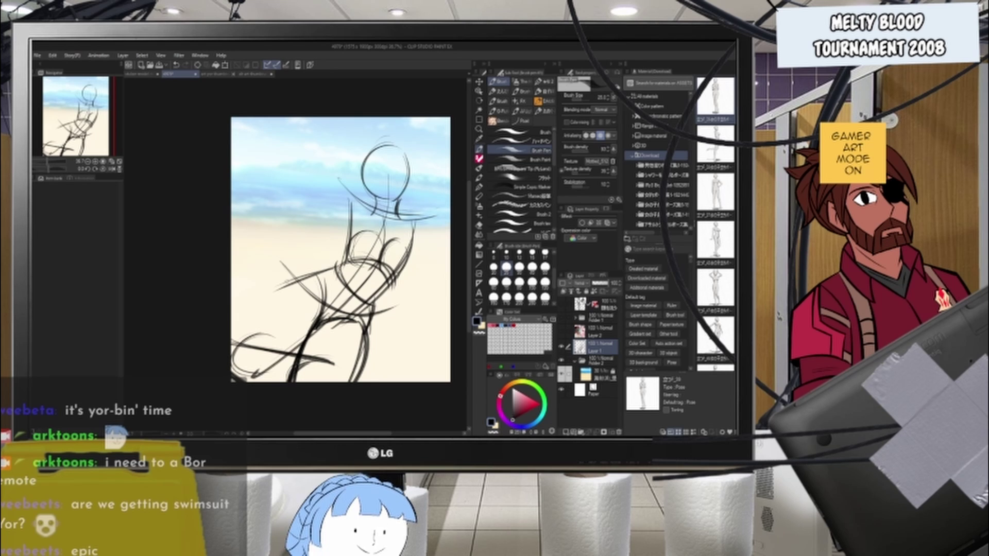
- Sketch the bent leg's large curved outline from the hip to the lower-left corner and darken the torso's left side
left_click_drag(278, 292, 240, 345)
left_click_drag(240, 343, 236, 364)
left_click_drag(296, 277, 229, 371)
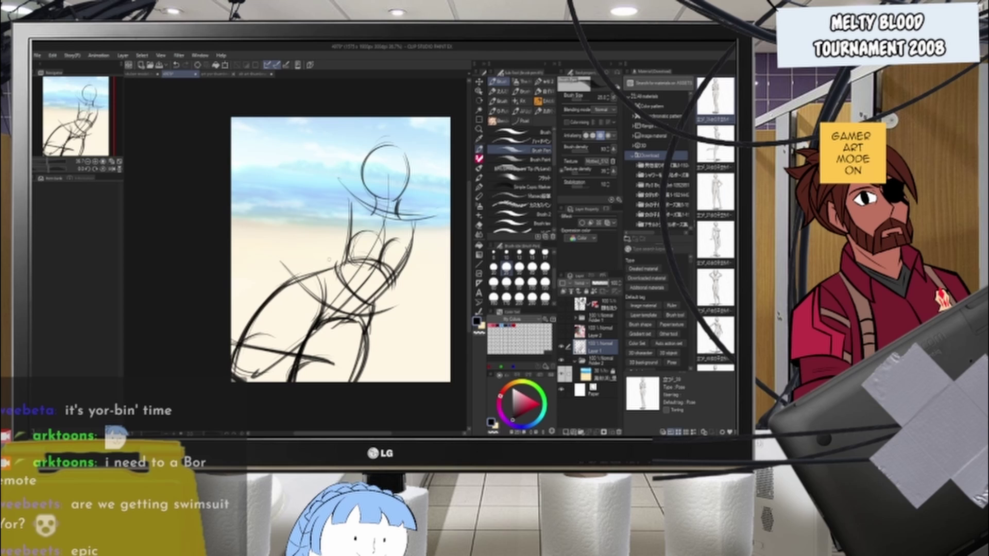
left_click_drag(329, 273, 281, 294)
mouse_move(355, 202)
left_mouse_down()
mouse_move(342, 273)
mouse_move(299, 279)
left_mouse_up()
mouse_move(342, 269)
left_mouse_down()
mouse_move(303, 282)
mouse_move(243, 370)
left_mouse_up()
mouse_move(303, 274)
left_mouse_down()
mouse_move(233, 373)
mouse_move(259, 378)
left_mouse_up()
left_click_drag(204, 336, 259, 332)
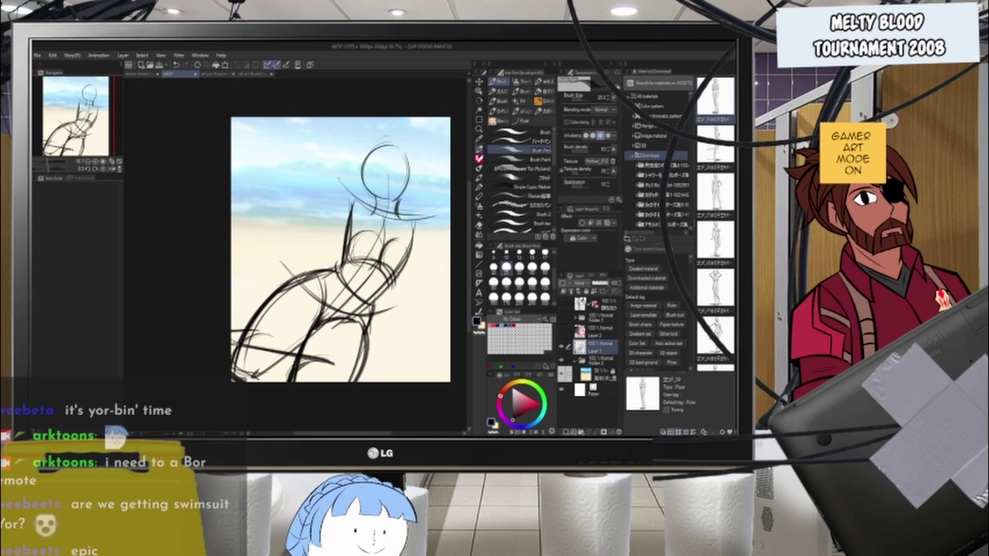
- Reinforce the inner thigh line and the crossing leg lines in the canvas's lower-left corner
left_click_drag(314, 330, 297, 393)
left_click_drag(231, 344, 311, 385)
left_click_drag(231, 341, 310, 383)
left_click_drag(230, 336, 340, 389)
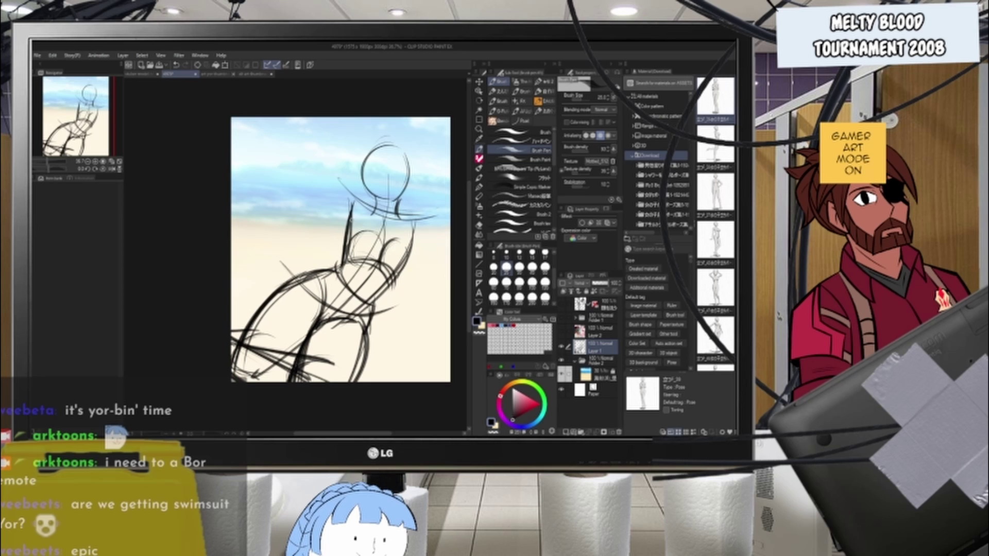
- Darken the torso's left side and redraw the upper hip curve sweeping into the bent leg
left_click_drag(354, 196, 344, 222)
left_click_drag(333, 258, 283, 289)
left_click_drag(272, 293, 260, 304)
left_click_drag(352, 274, 269, 292)
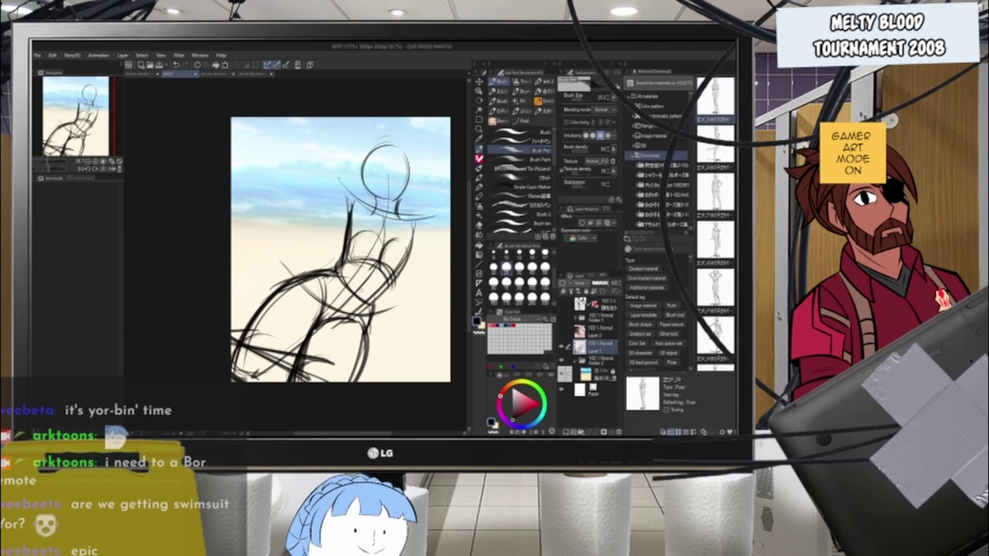
key("ctrl+z")
key("ctrl+z")
left_click_drag(335, 271, 251, 309)
left_click_drag(353, 267, 246, 304)
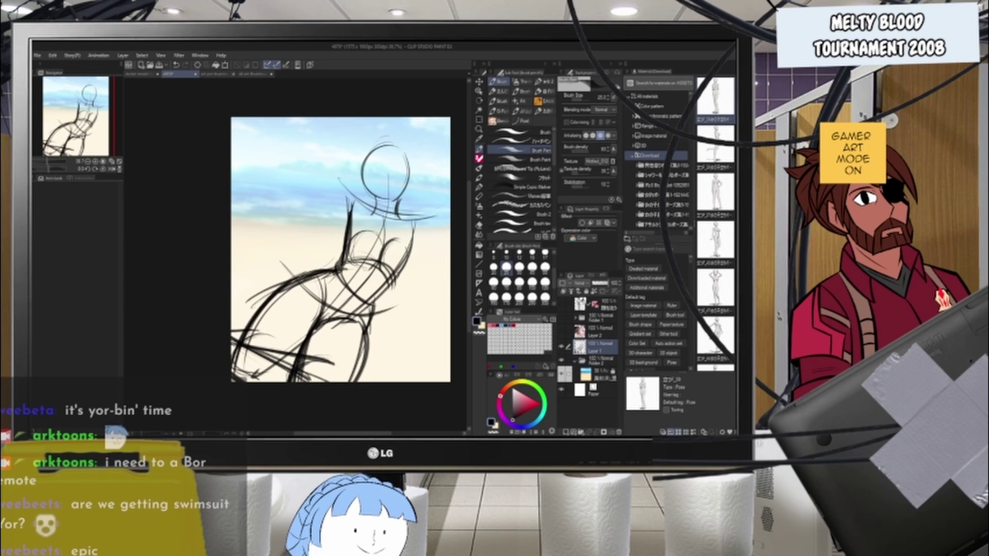
- Try to sketch a straight supporting arm from the right-hand shoulder down beside the torso
scroll(363, 272, "down", 10)
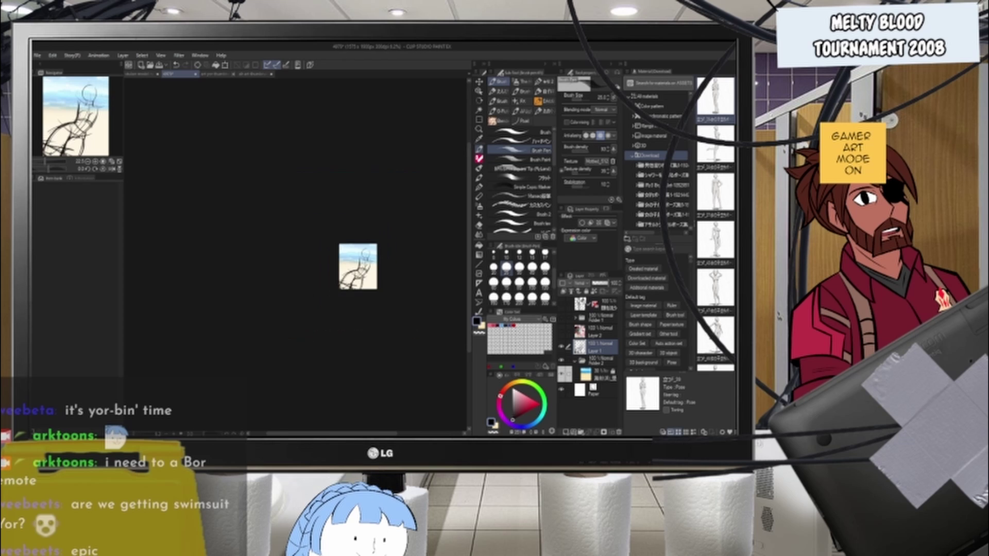
scroll(364, 272, "up", 8)
scroll(360, 259, "up", 1)
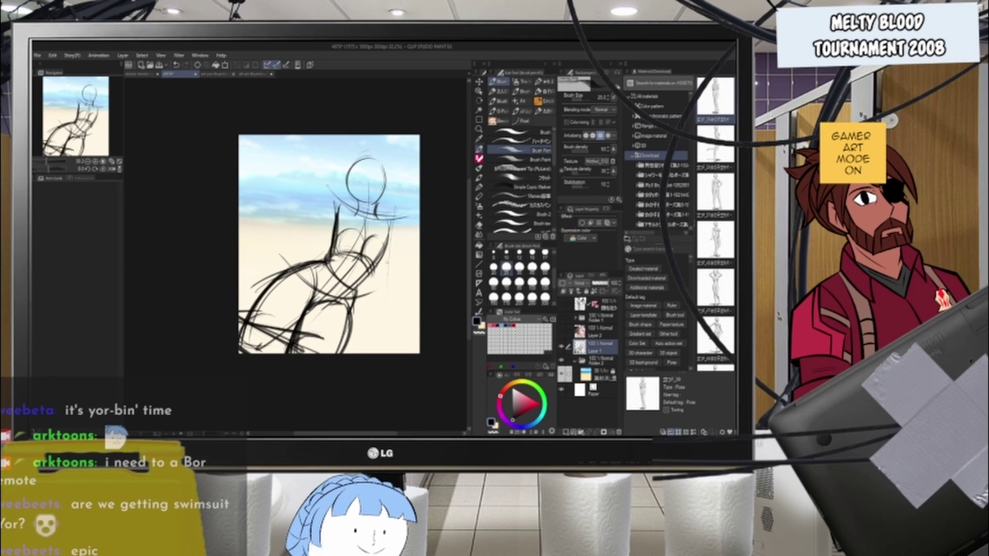
left_click_drag(396, 210, 387, 320)
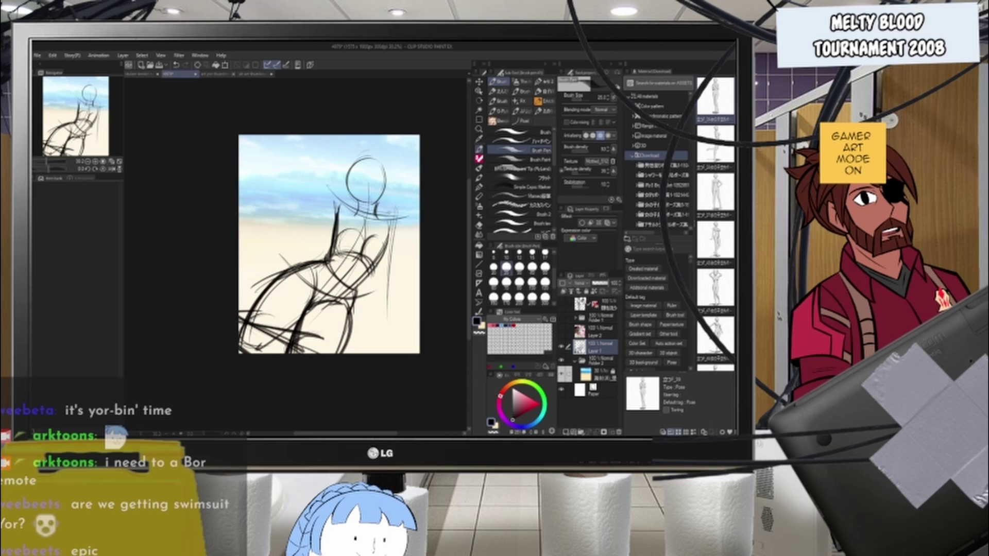
key("ctrl+z")
left_click_drag(391, 213, 389, 312)
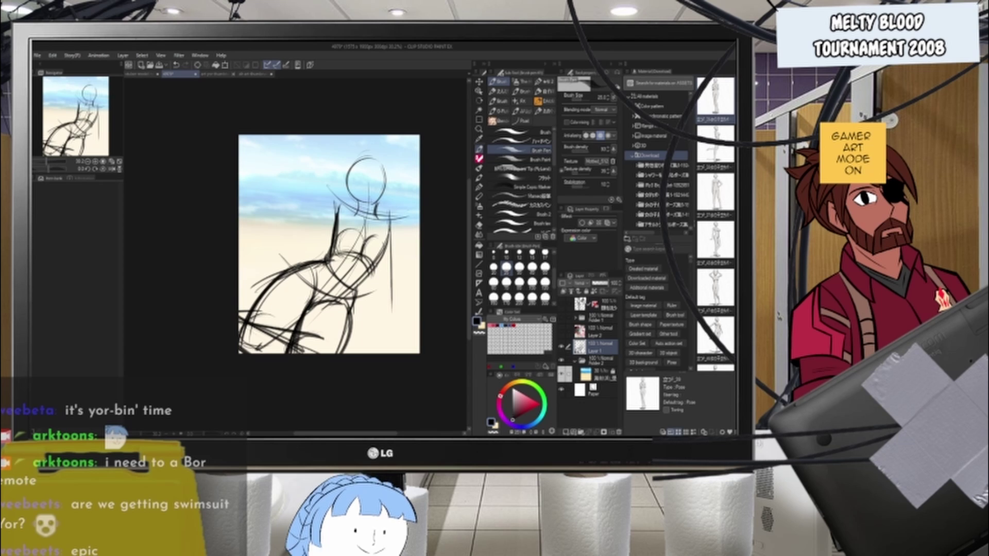
left_click_drag(372, 240, 382, 315)
left_click_drag(370, 240, 381, 324)
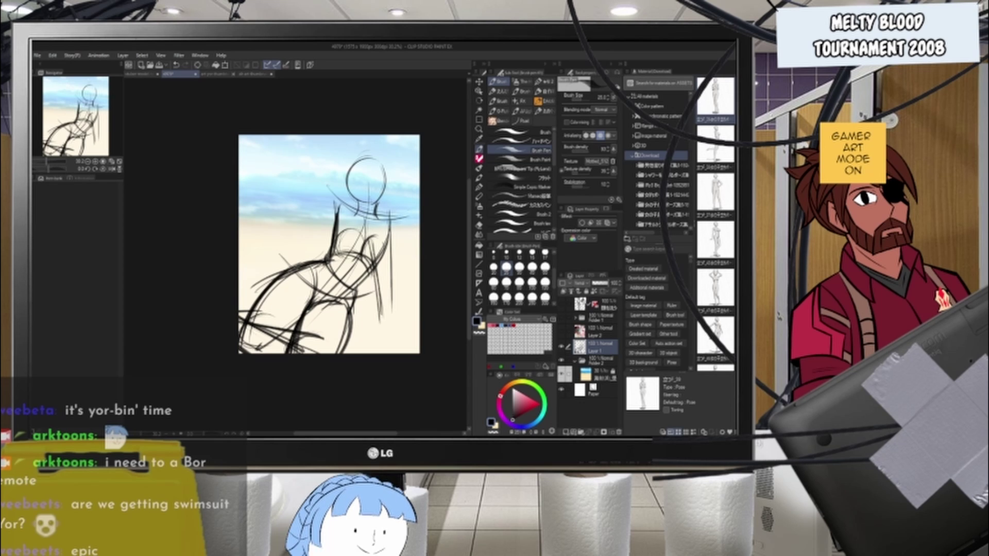
left_click_drag(374, 271, 382, 322)
left_click_drag(382, 322, 394, 318)
left_click_drag(392, 238, 391, 327)
left_click_drag(391, 235, 391, 326)
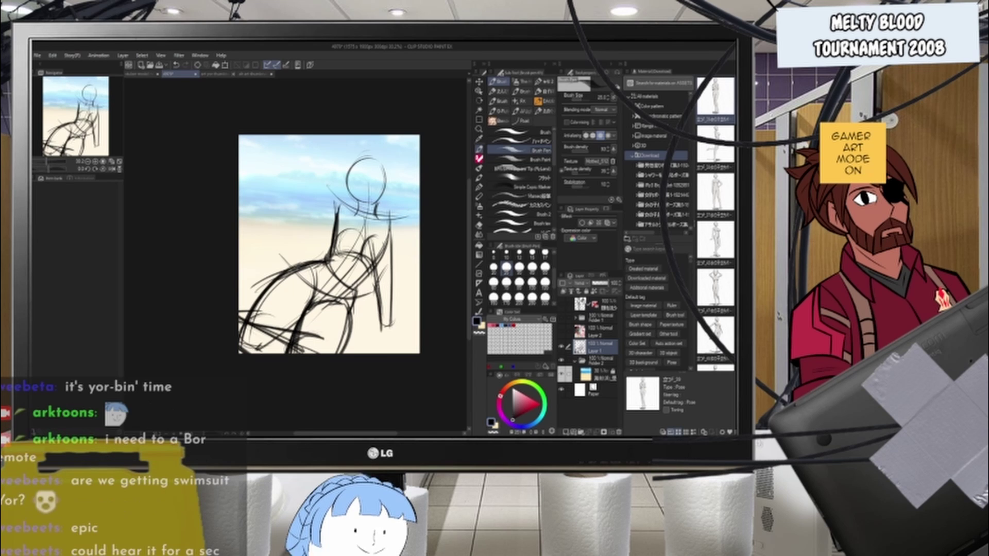
- Try a hand line at the supporting arm's lower end, and undo the hand and arm strokes
left_click_drag(376, 327, 416, 334)
key("ctrl+z")
key("ctrl+z")
key("ctrl+z")
key("ctrl+z")
key("ctrl+z")
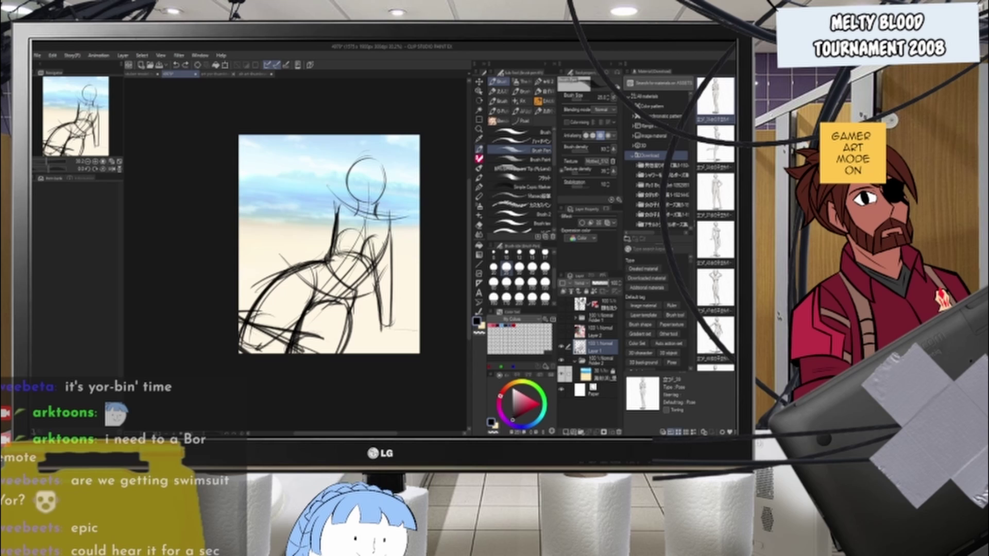
key("ctrl+z")
key("ctrl+z")
key("ctrl+z")
key("ctrl+z")
key("ctrl+z")
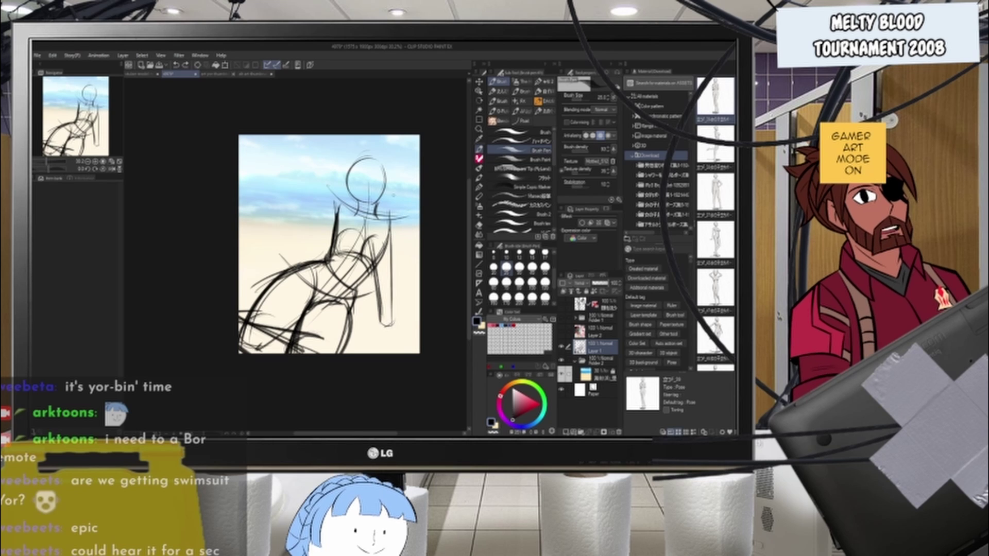
key("ctrl+z")
key("ctrl+z")
key("ctrl+z")
key("ctrl+z")
key("ctrl+z")
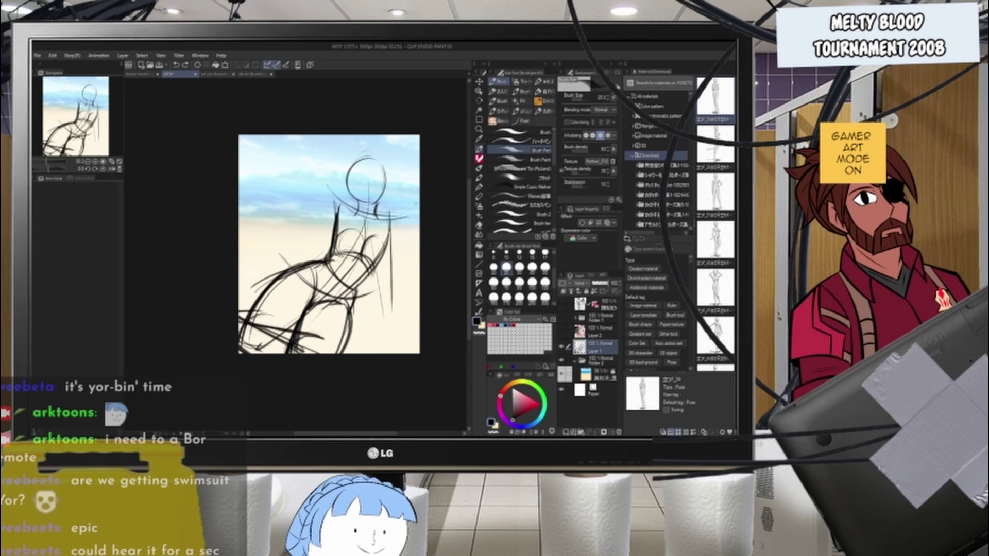
- Redraw the supporting arm's outlines slanting from the right-hand shoulder down beside the torso
left_click_drag(394, 209, 335, 307)
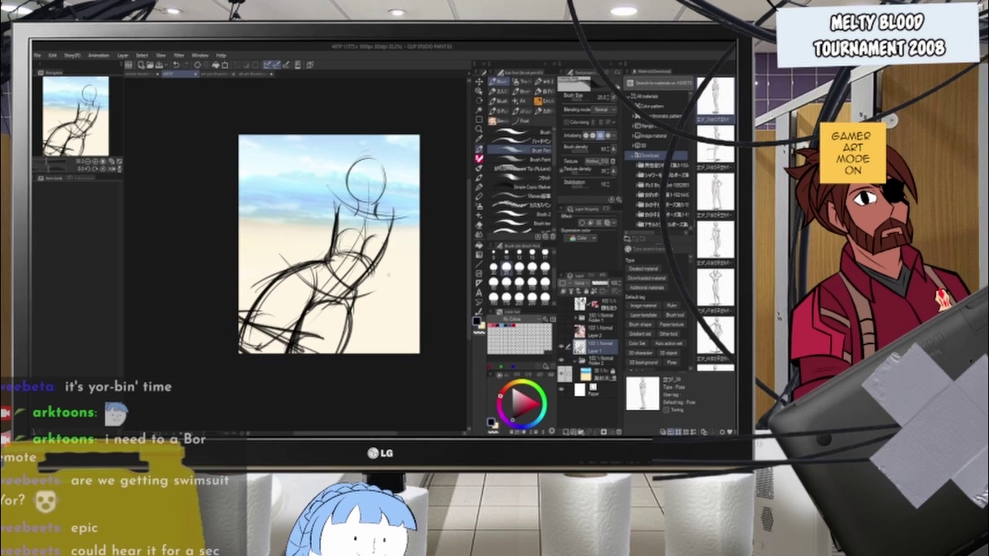
key("ctrl+y")
key("ctrl+y")
key("ctrl+y")
key("ctrl+y")
key("ctrl+z")
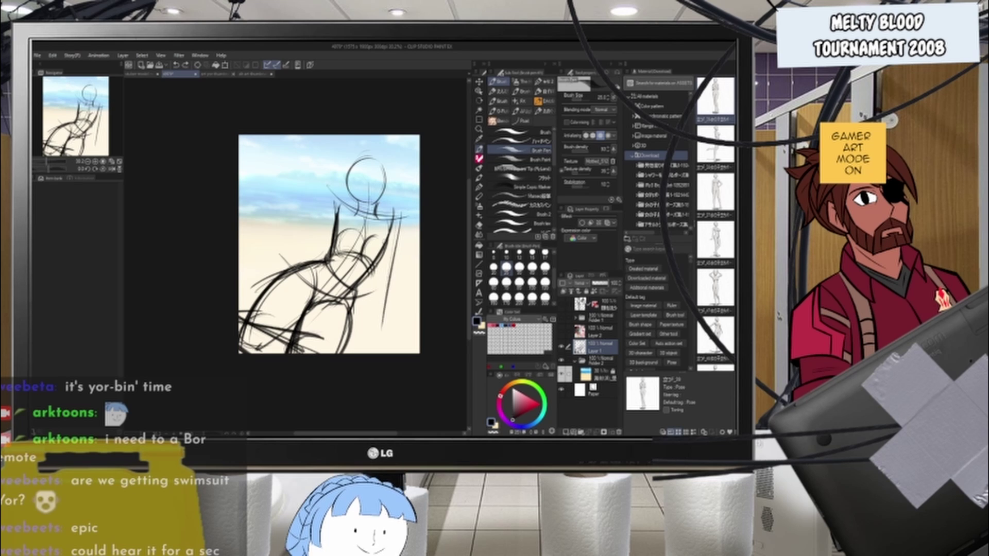
key("ctrl+z")
key("ctrl+y")
key("ctrl+y")
key("ctrl+y")
key("ctrl+y")
key("ctrl+y")
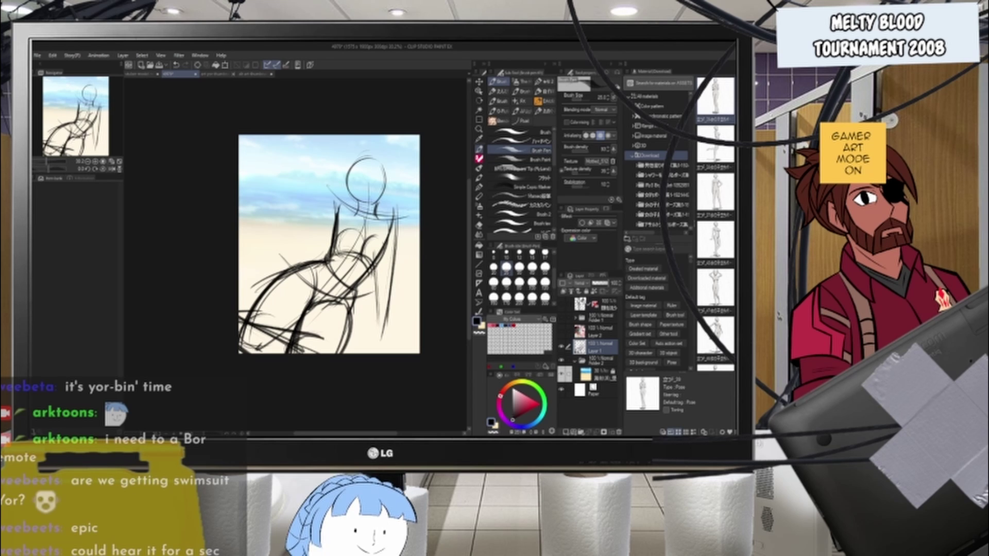
- Sketch the flat hand at the supporting arm's lower end and reinforce the forearm's inner outline
left_click_drag(376, 327, 416, 325)
left_click_drag(398, 332, 420, 329)
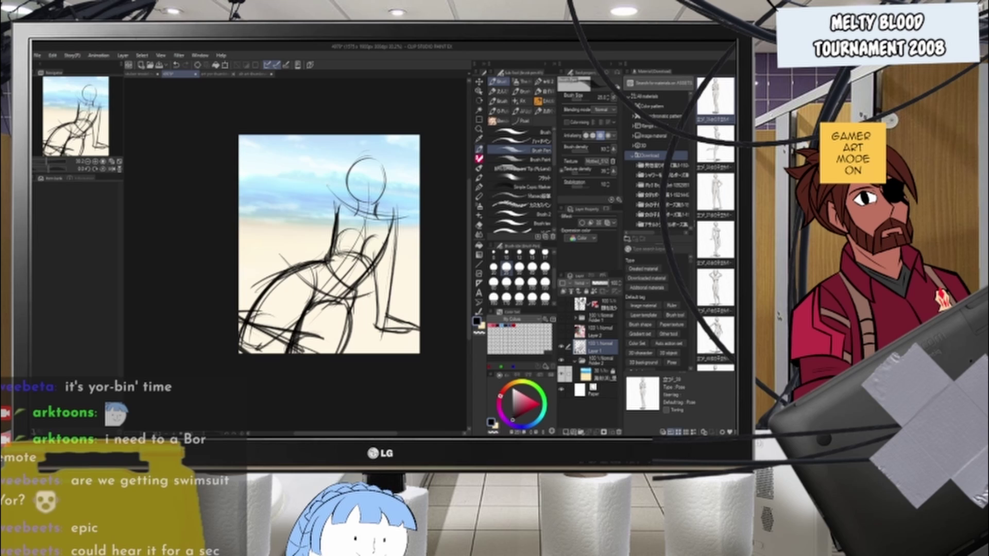
mouse_move(388, 267)
left_mouse_down()
mouse_move(371, 293)
mouse_move(373, 332)
left_mouse_up()
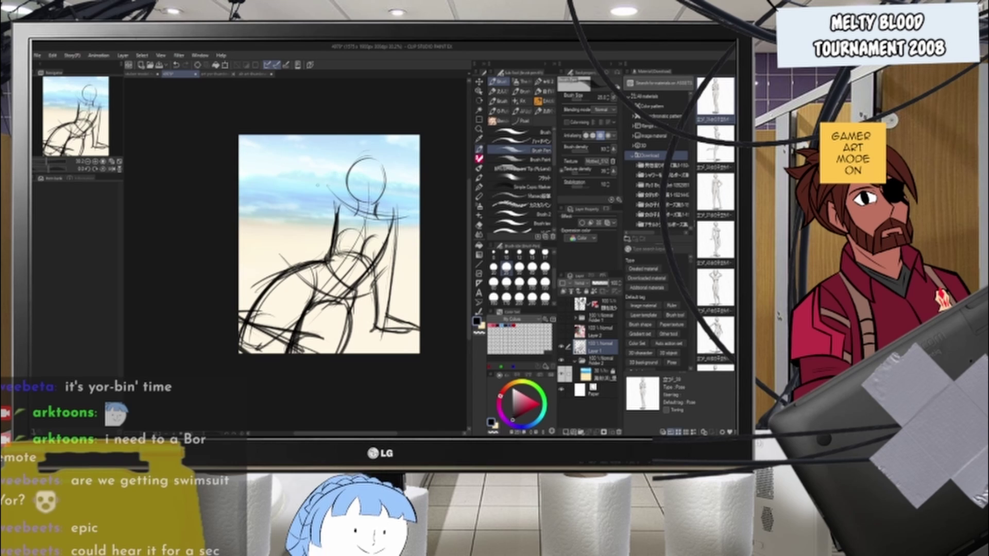
- Sketch the second arm's bent outline, running from the left-hand shoulder down to an elbow beside the torso and back
mouse_move(353, 196)
left_mouse_down()
mouse_move(352, 230)
mouse_move(291, 237)
left_mouse_up()
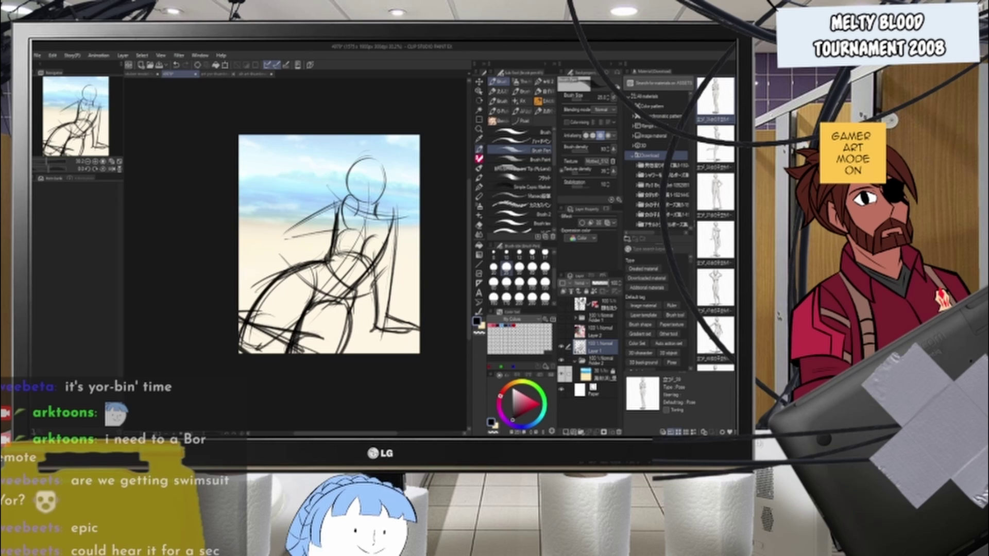
left_click_drag(349, 228, 279, 241)
left_click_drag(340, 203, 276, 239)
mouse_move(330, 206)
left_mouse_down()
mouse_move(284, 239)
mouse_move(324, 235)
mouse_move(280, 245)
left_mouse_up()
mouse_move(338, 231)
left_mouse_down()
mouse_move(274, 251)
mouse_move(313, 239)
mouse_move(282, 248)
left_mouse_up()
left_click_drag(309, 220, 278, 246)
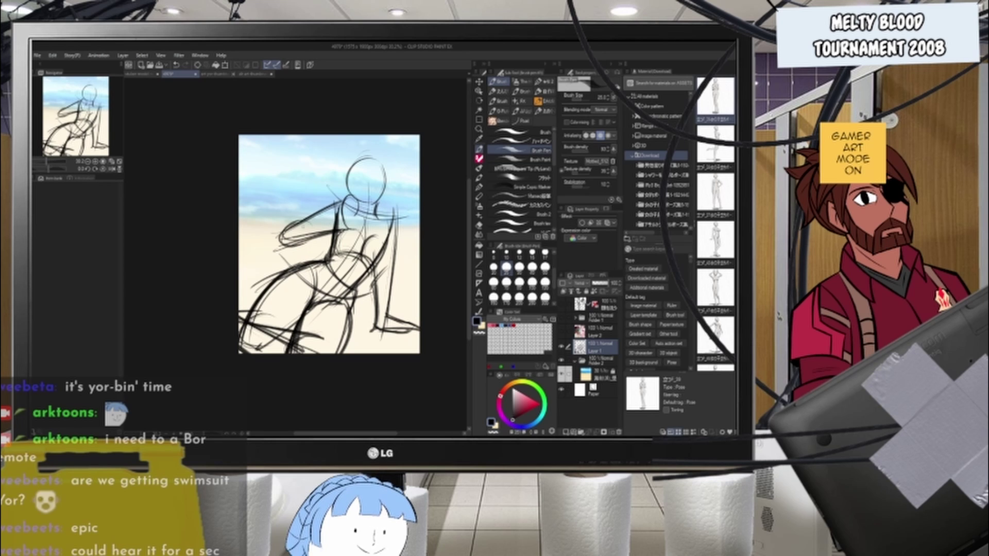
- Reinforce the bent arm's forearm lines and extend rough strokes around its pointed elbow
mouse_move(340, 220)
left_mouse_down()
mouse_move(268, 232)
mouse_move(278, 255)
left_mouse_up()
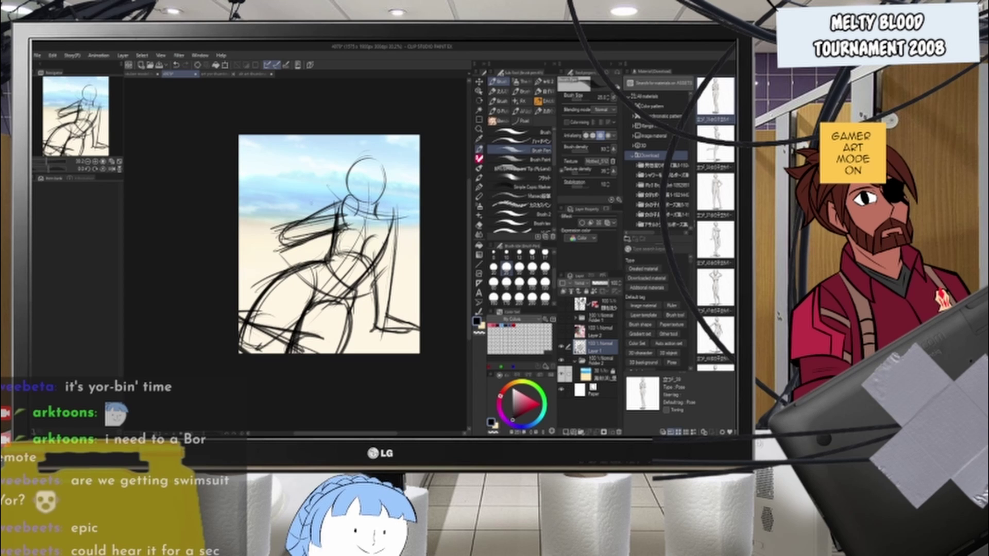
left_click_drag(338, 217, 269, 232)
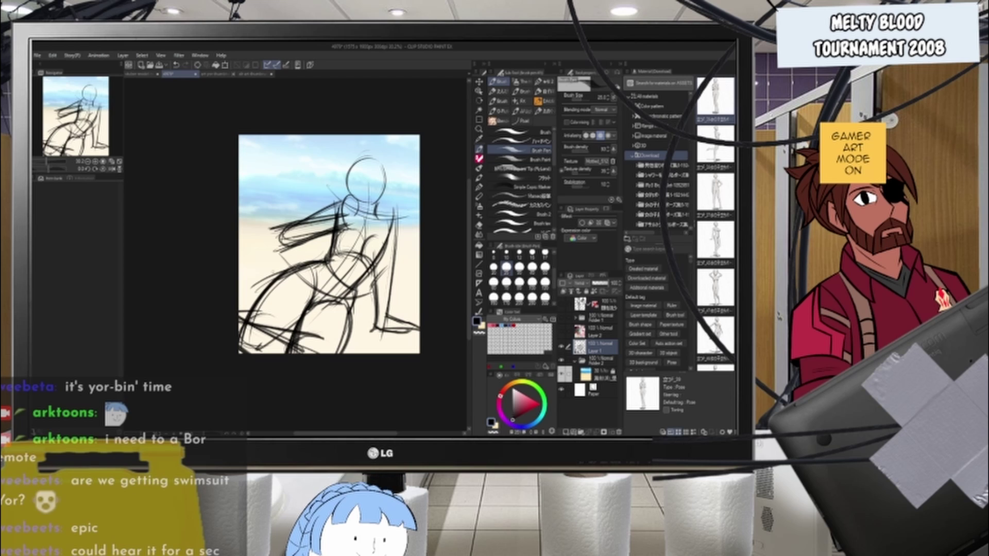
left_click_drag(311, 201, 269, 257)
left_click_drag(313, 236, 268, 259)
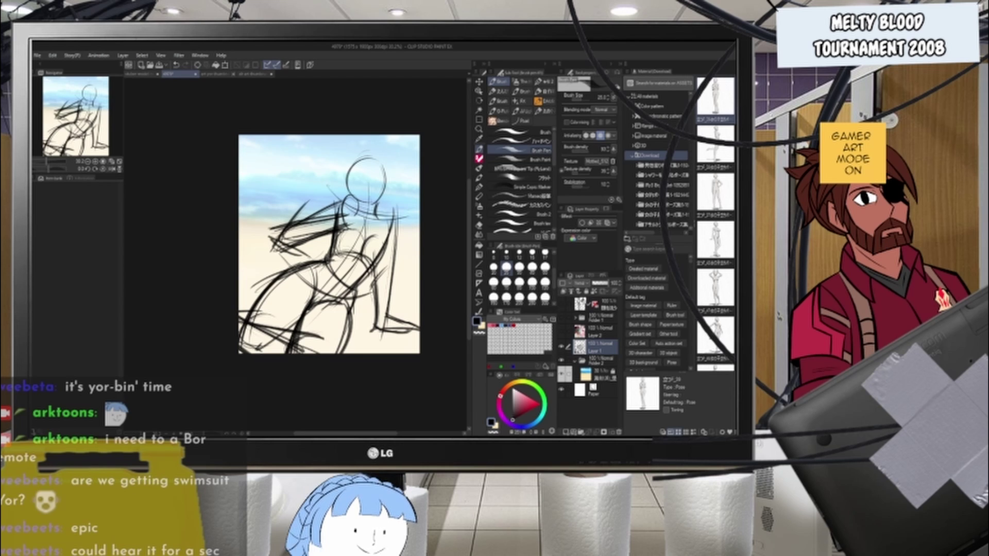
- Strengthen the shoulder line below the head with strokes at both shoulders
mouse_move(339, 198)
left_mouse_down()
mouse_move(306, 225)
mouse_move(348, 207)
mouse_move(395, 219)
left_mouse_up()
mouse_move(376, 208)
left_mouse_down()
mouse_move(398, 222)
mouse_move(328, 204)
left_mouse_up()
left_click_drag(359, 205, 335, 208)
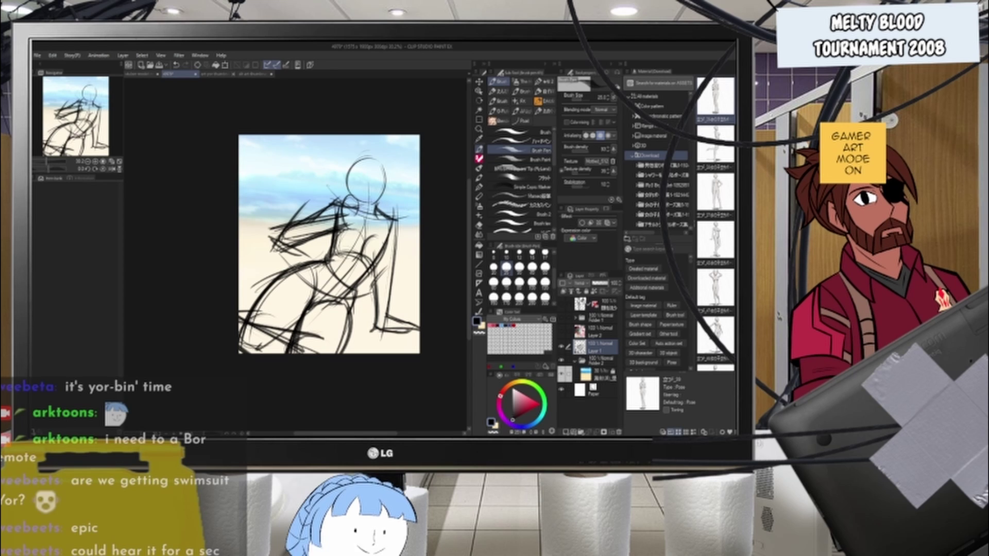
- Sketch the bent arm's raised hand beneath the head circle, with its upper edge, palm and wrist lines
scroll(322, 154, "up", 3)
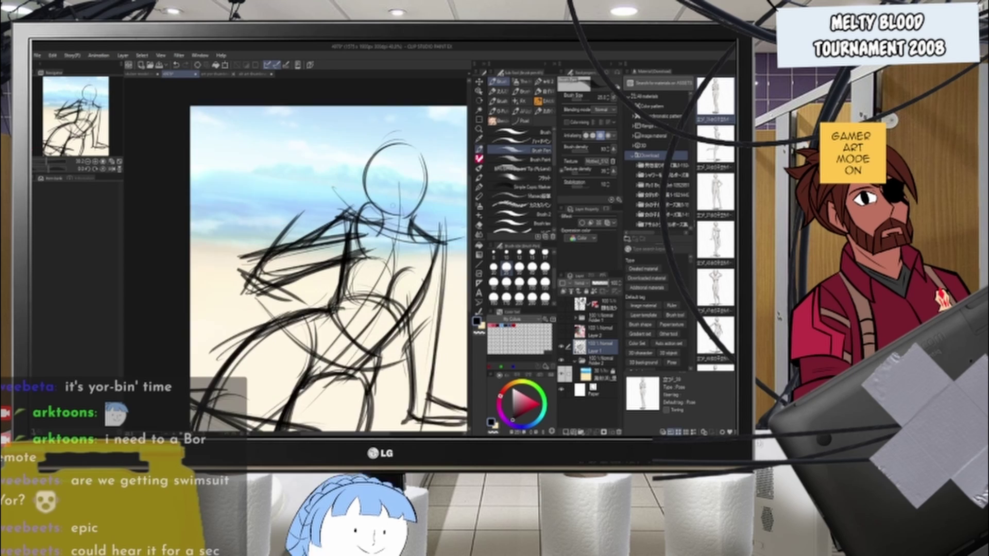
scroll(371, 287, "up", 4)
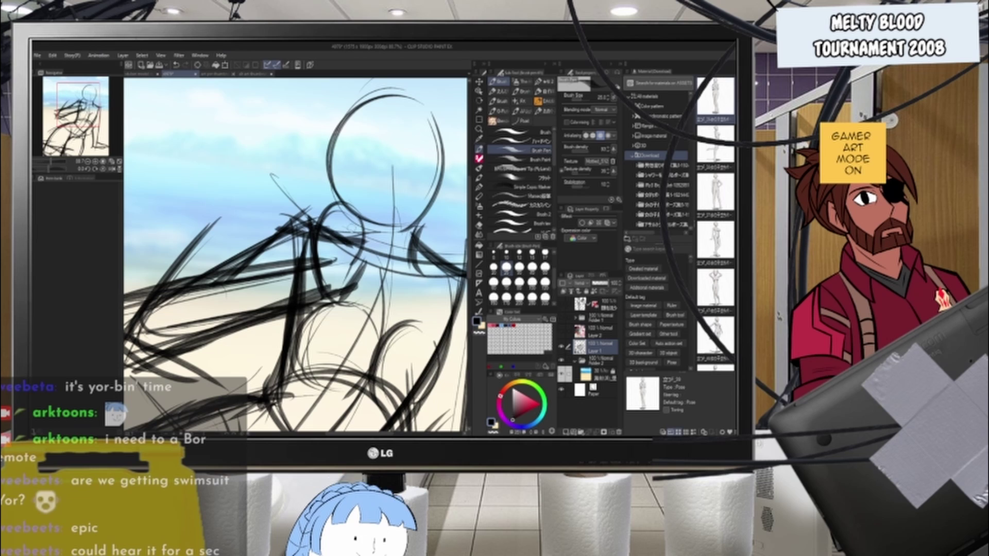
left_click_drag(342, 205, 381, 212)
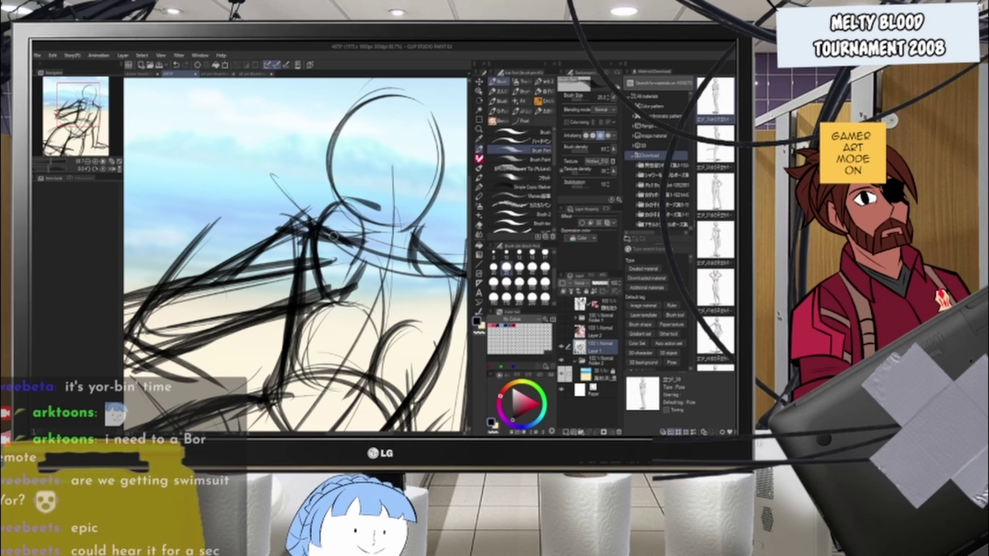
mouse_move(338, 237)
left_mouse_down()
mouse_move(384, 227)
mouse_move(341, 294)
left_mouse_up()
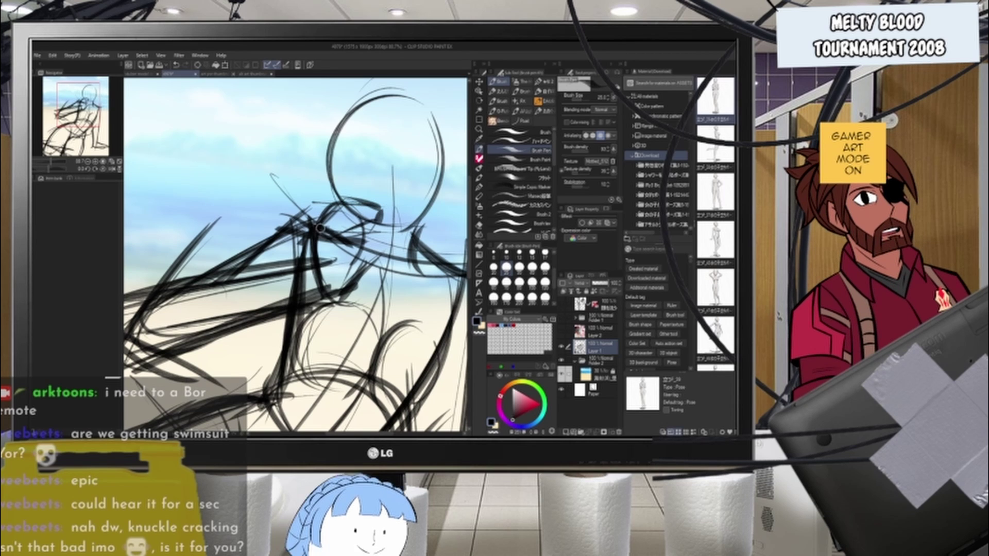
mouse_move(343, 213)
left_mouse_down()
mouse_move(361, 243)
mouse_move(334, 296)
mouse_move(357, 284)
mouse_move(340, 304)
left_mouse_up()
left_click_drag(388, 244, 342, 299)
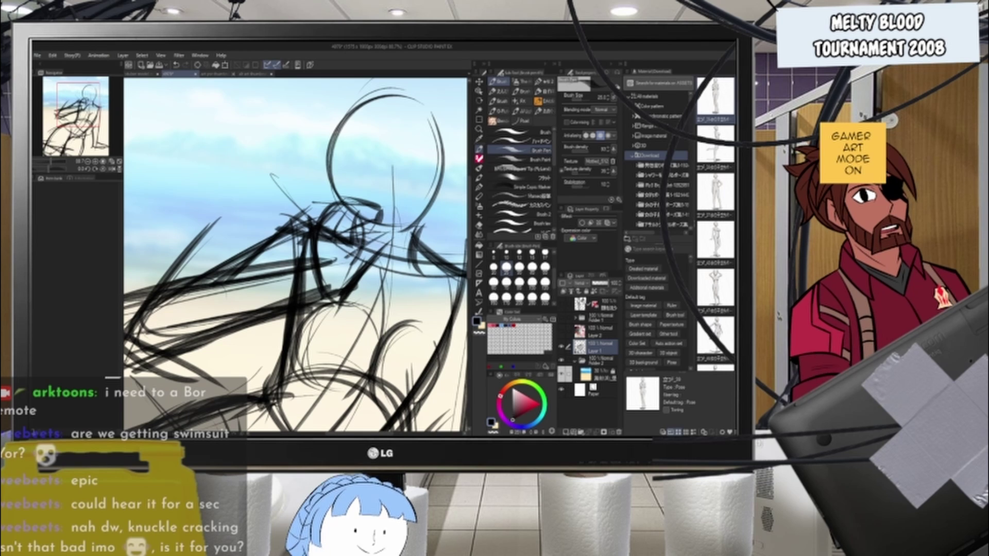
- Add finger lines to the raised hand under the chin and darken its upper contour
mouse_move(351, 246)
left_mouse_down()
mouse_move(371, 236)
mouse_move(397, 242)
left_mouse_up()
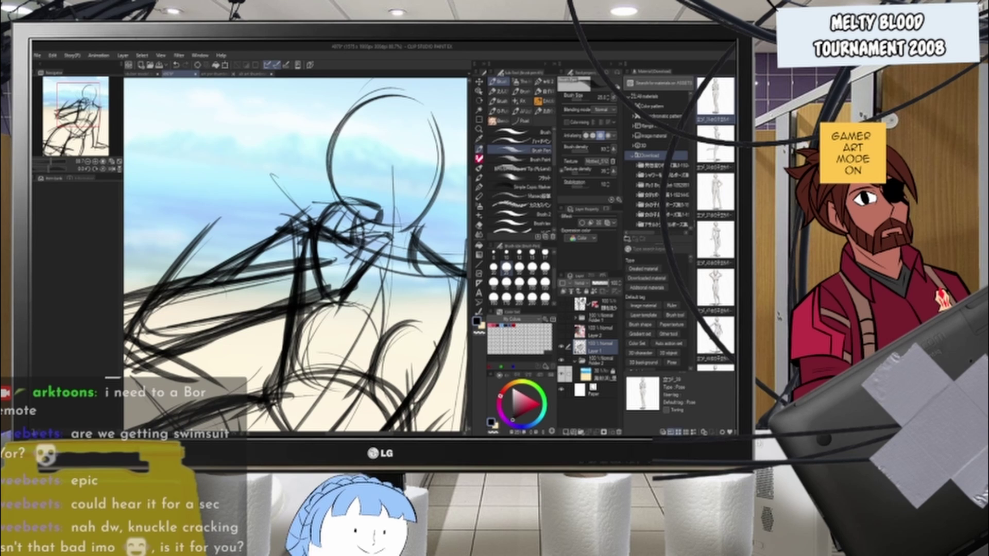
left_click_drag(356, 221, 357, 261)
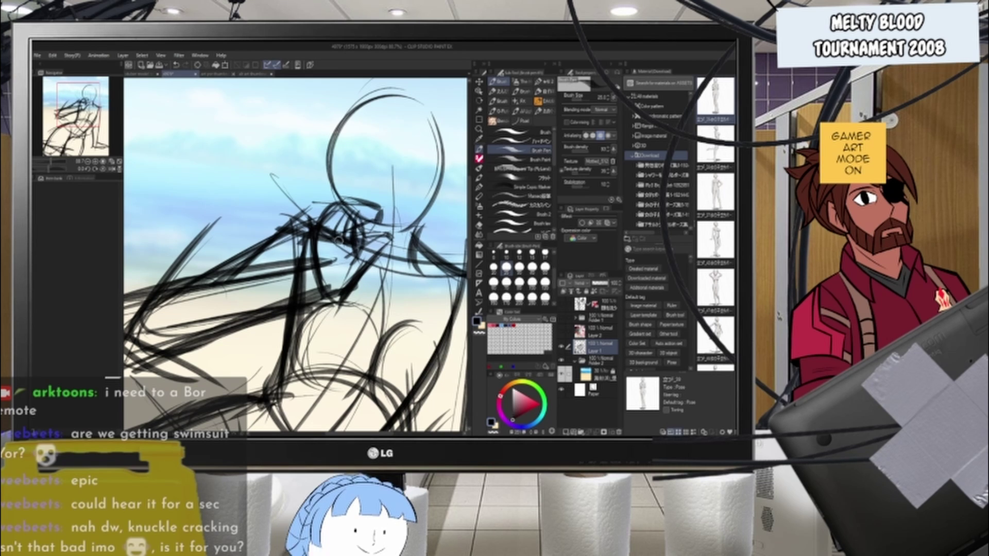
left_click_drag(362, 203, 396, 225)
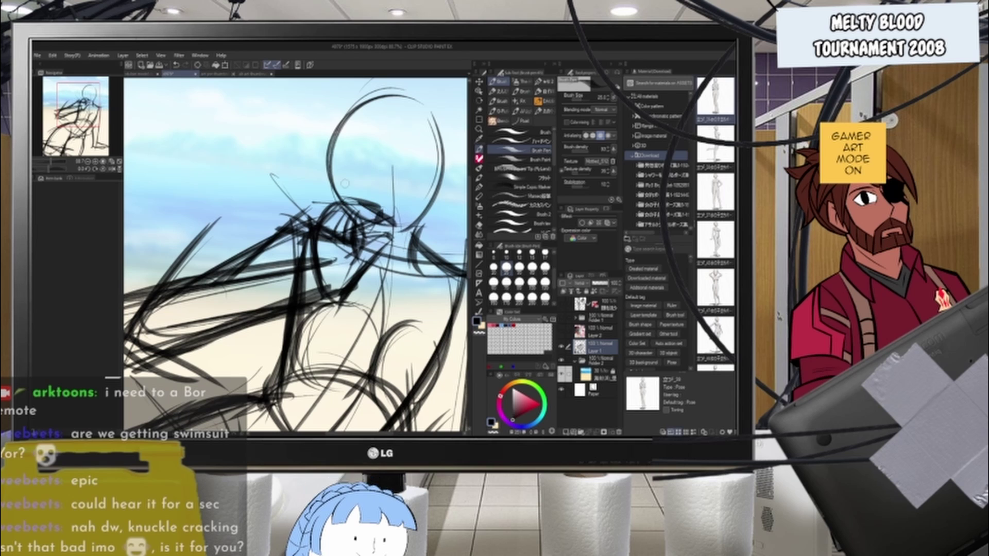
mouse_move(331, 211)
left_mouse_down()
mouse_move(390, 194)
mouse_move(375, 210)
left_mouse_up()
mouse_move(391, 199)
left_mouse_down()
mouse_move(335, 255)
mouse_move(334, 298)
left_mouse_up()
- Darken the bent arm's upper outline and define the inner fold at its elbow
scroll(314, 262, "down", 3)
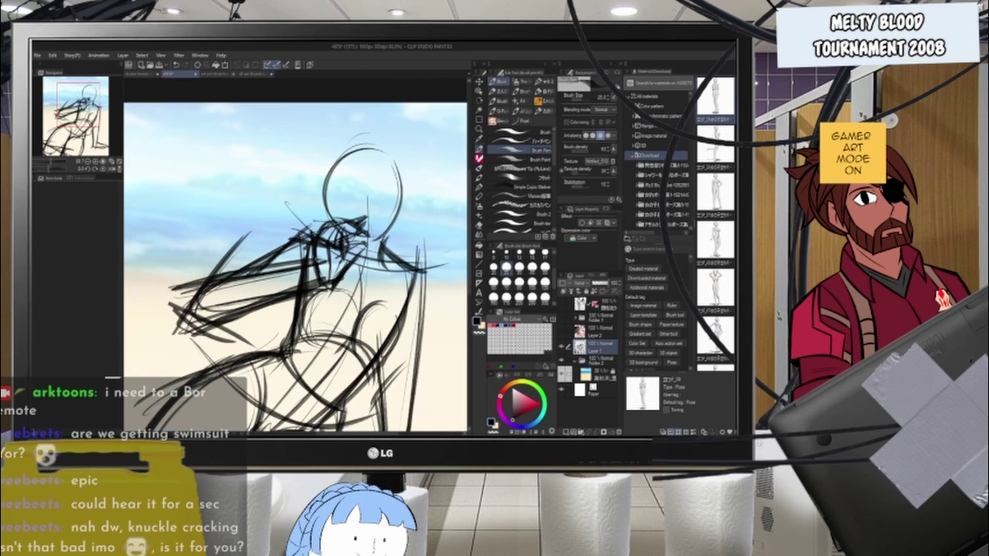
scroll(314, 262, "down", 2)
scroll(305, 247, "up", 4)
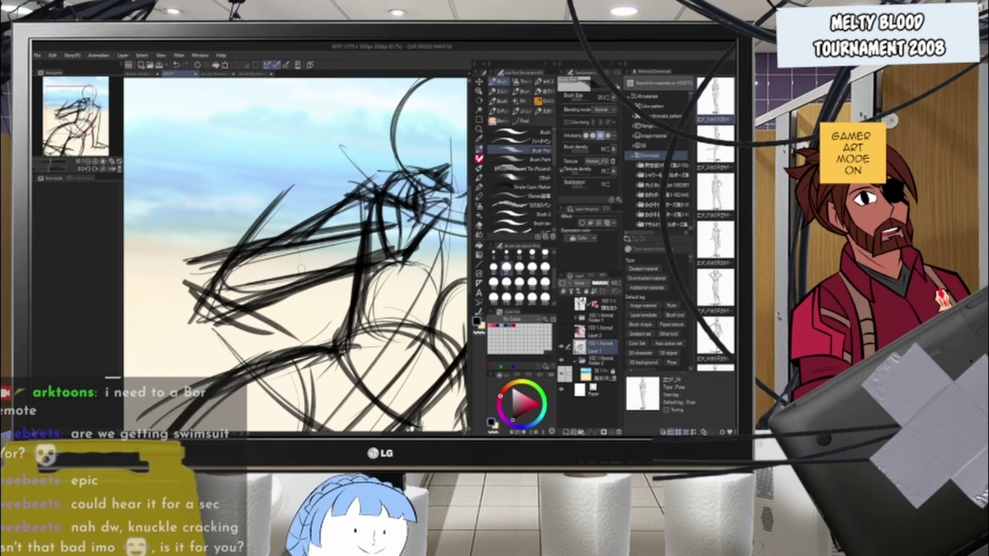
left_click_drag(361, 189, 269, 247)
left_click_drag(325, 195, 243, 270)
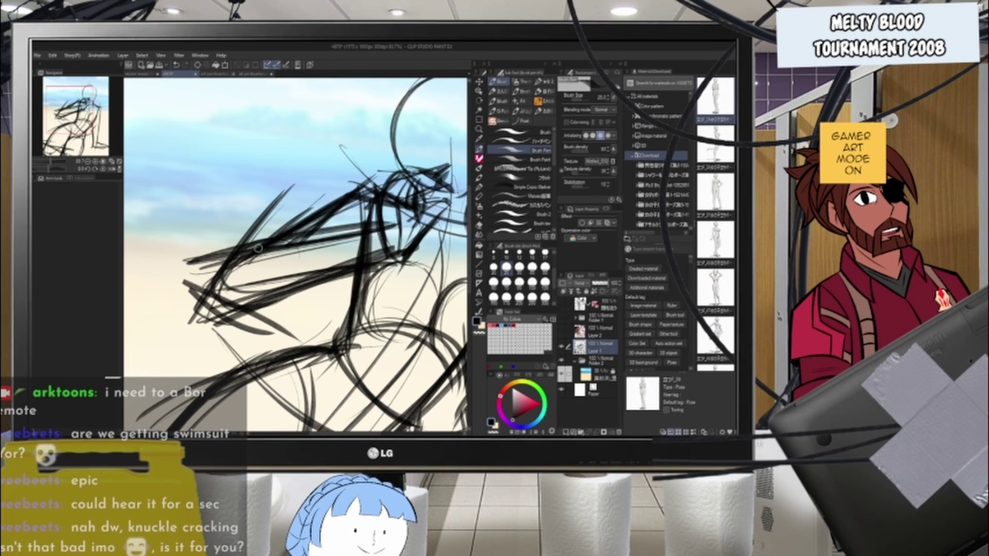
mouse_move(265, 230)
left_mouse_down()
mouse_move(242, 281)
mouse_move(266, 295)
left_mouse_up()
left_click_drag(241, 272, 284, 309)
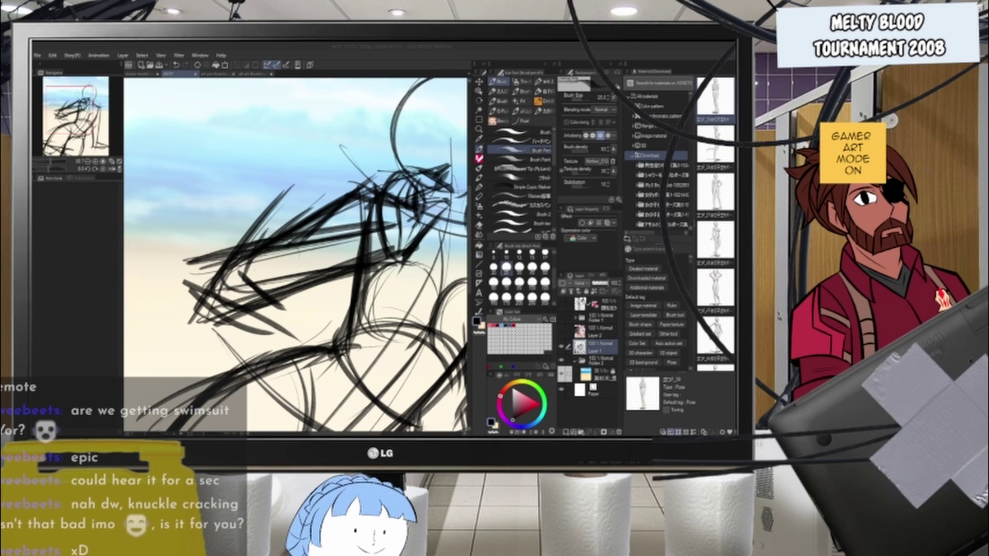
- Erase the stray strokes overshooting the bent arm's outline around the elbow
scroll(295, 170, "down", 2)
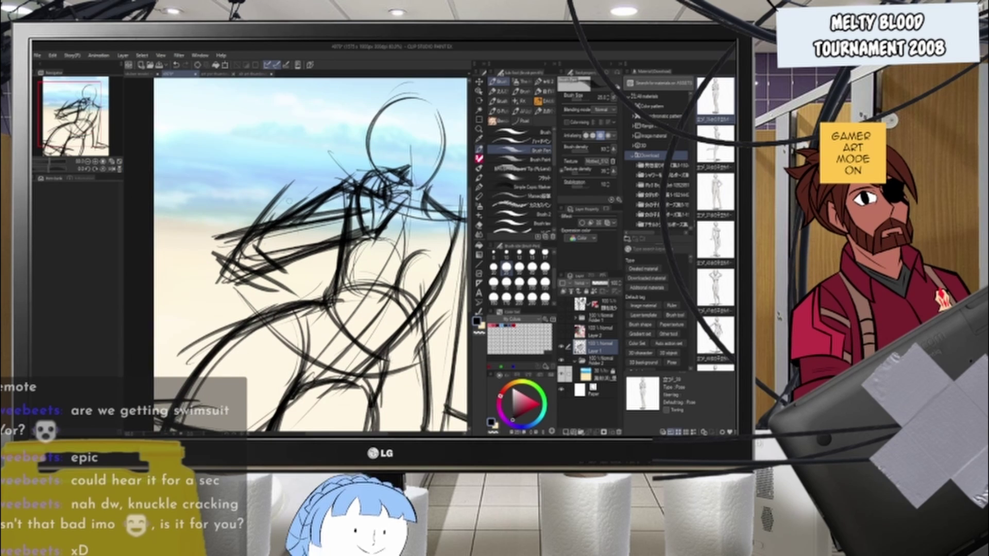
key("e")
mouse_move(286, 209)
left_mouse_down()
mouse_move(239, 225)
mouse_move(210, 261)
mouse_move(209, 285)
mouse_move(237, 262)
mouse_move(277, 284)
left_mouse_up()
- Lasso the raised hand under the head and transform it, shifting it slightly down and toward the bent arm
scroll(310, 211, "down", 10)
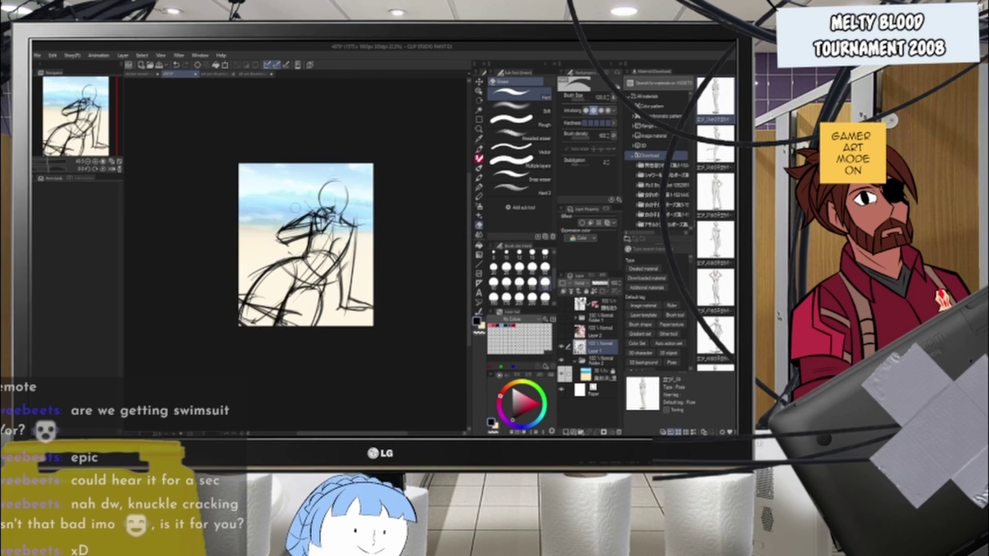
scroll(310, 213, "up", 6)
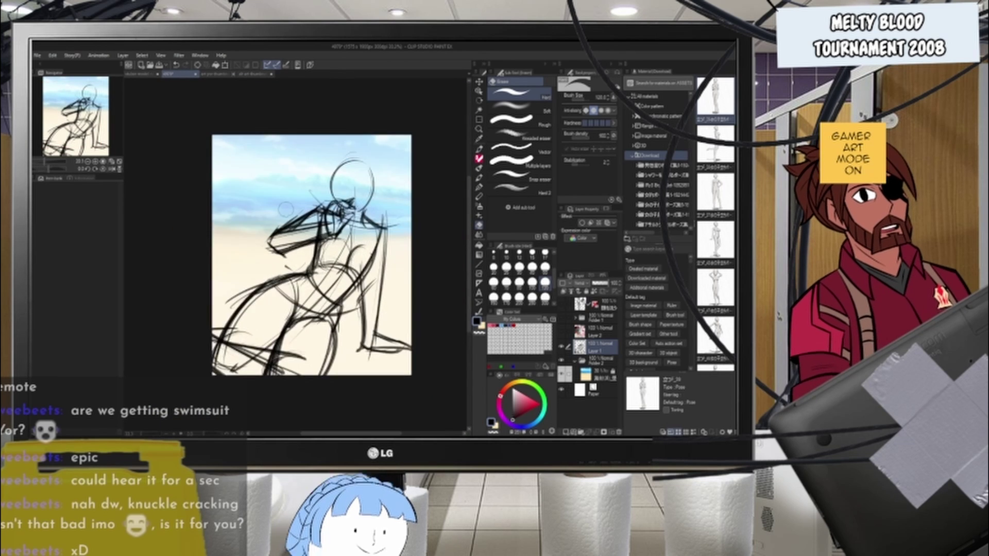
scroll(304, 229, "down", 2)
scroll(345, 257, "up", 4)
scroll(310, 247, "down", 4)
scroll(314, 180, "up", 4)
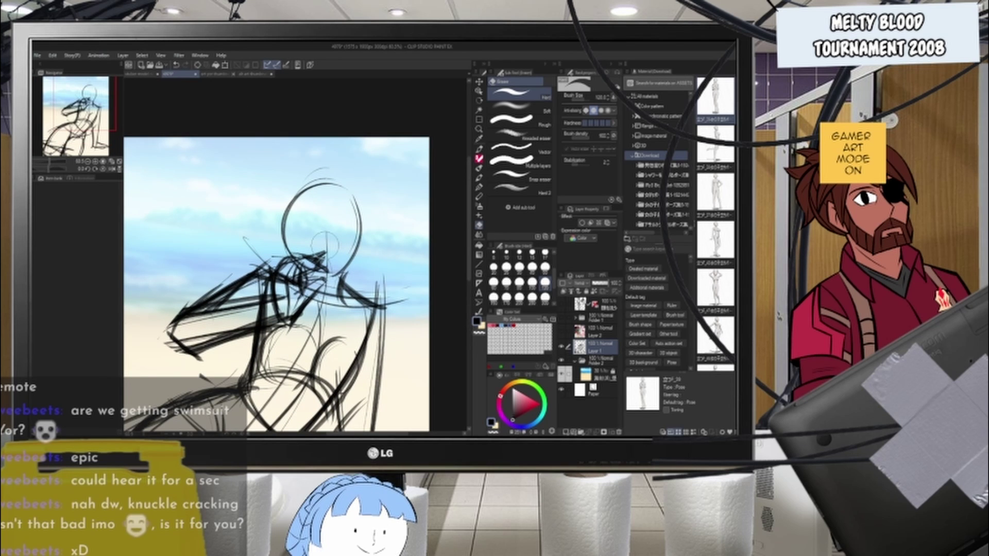
left_click(479, 119)
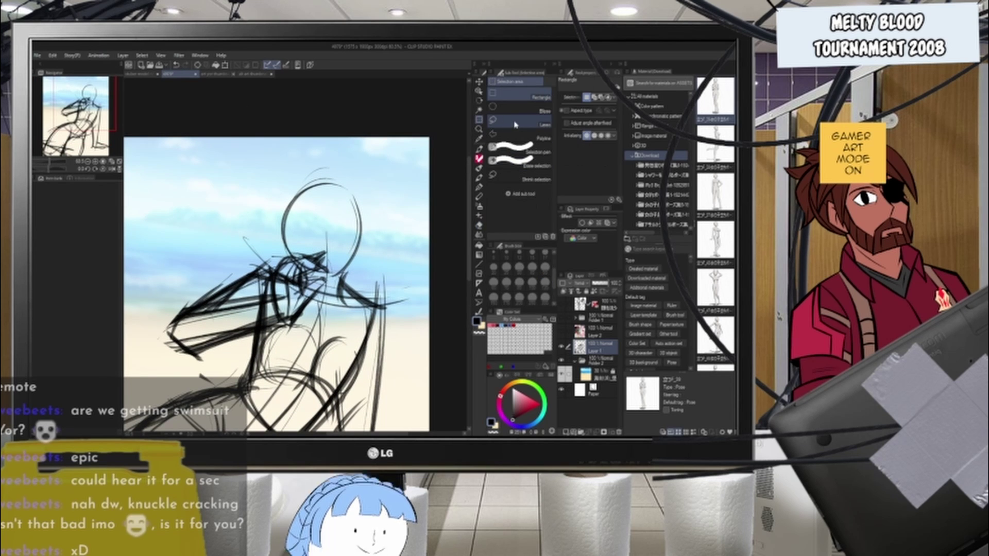
left_click(515, 122)
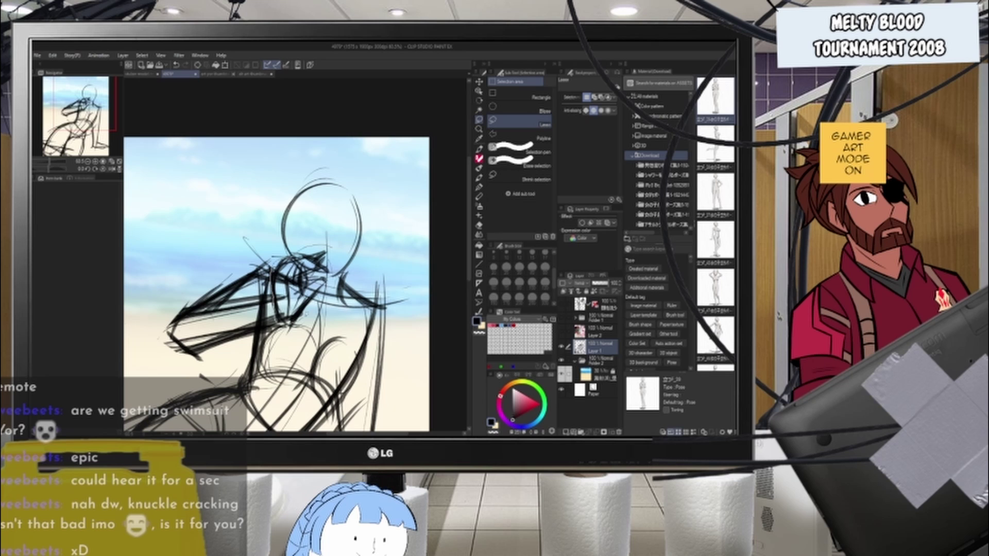
left_click_drag(331, 265, 330, 247)
left_click(331, 337)
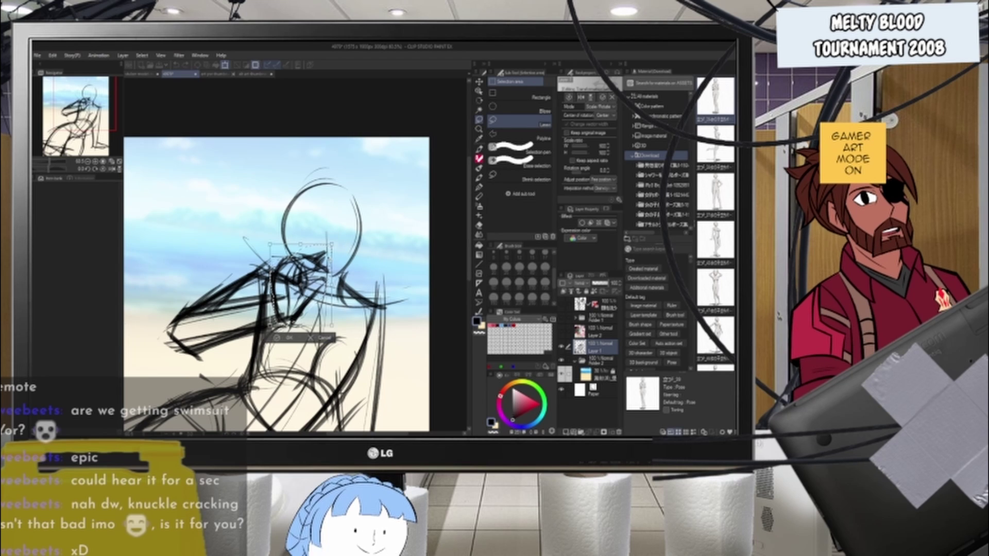
left_click_drag(332, 244, 319, 254)
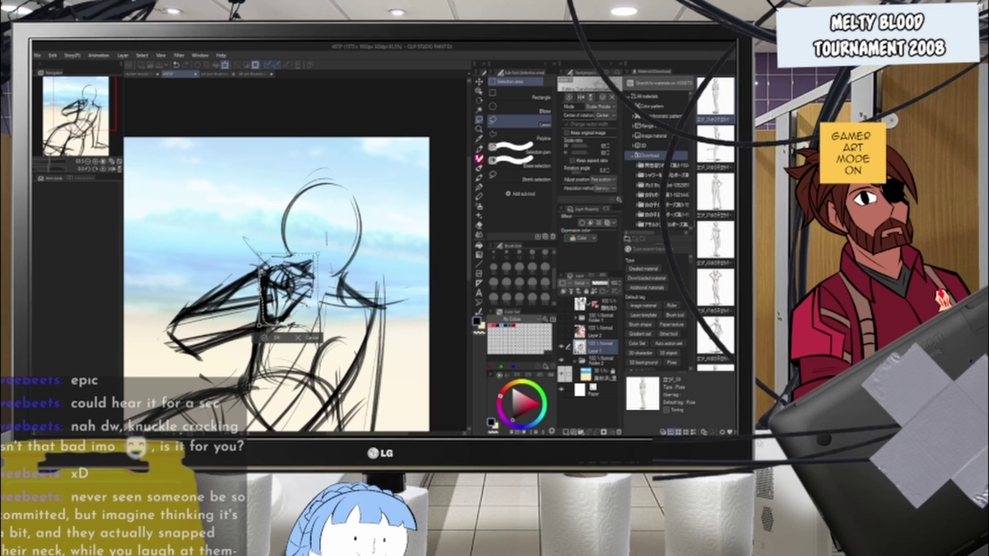
left_click_drag(304, 310, 305, 310)
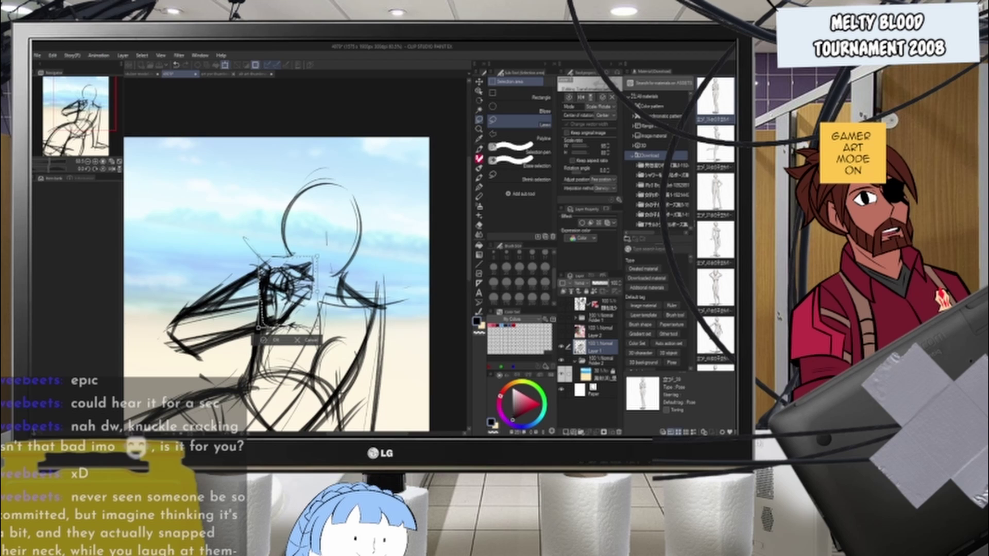
key("Return")
- With the brush, sketch a curved vertical guide inside the head circle and add the face's left-hand side and jaw lines
key("b")
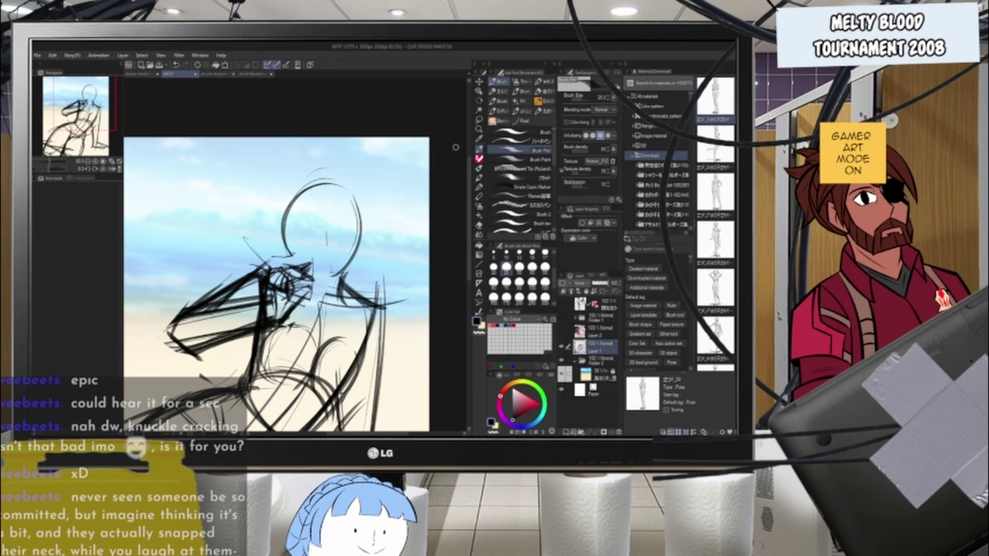
mouse_move(309, 195)
left_mouse_down()
mouse_move(306, 241)
mouse_move(305, 289)
left_mouse_up()
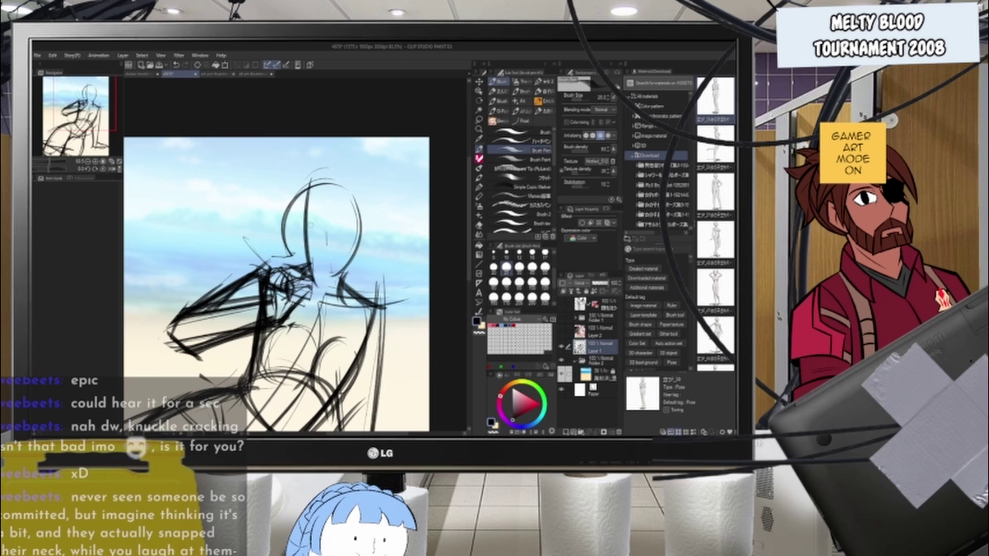
mouse_move(288, 184)
left_mouse_down()
mouse_move(286, 268)
mouse_move(318, 288)
left_mouse_up()
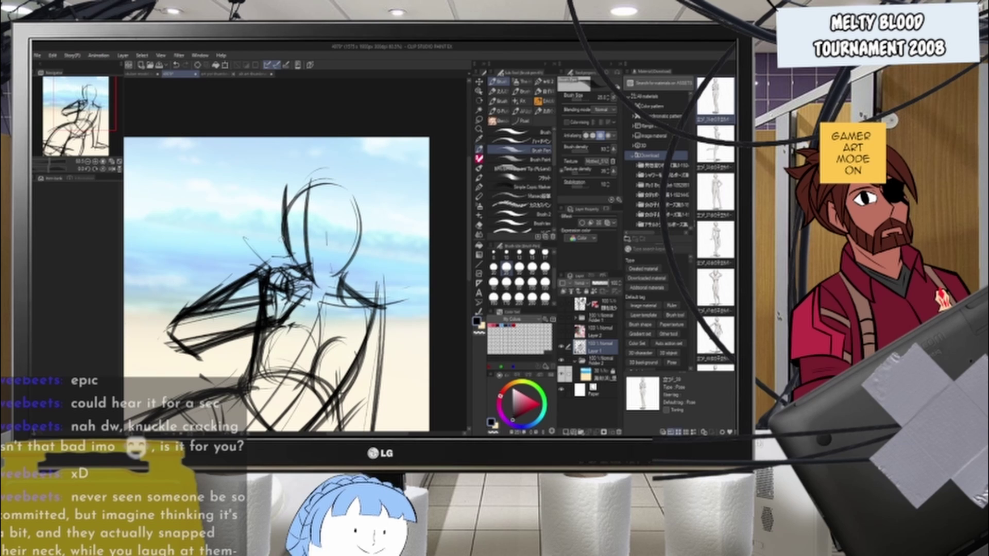
mouse_move(283, 238)
left_mouse_down()
mouse_move(312, 284)
mouse_move(347, 265)
left_mouse_up()
left_click_drag(300, 289, 335, 273)
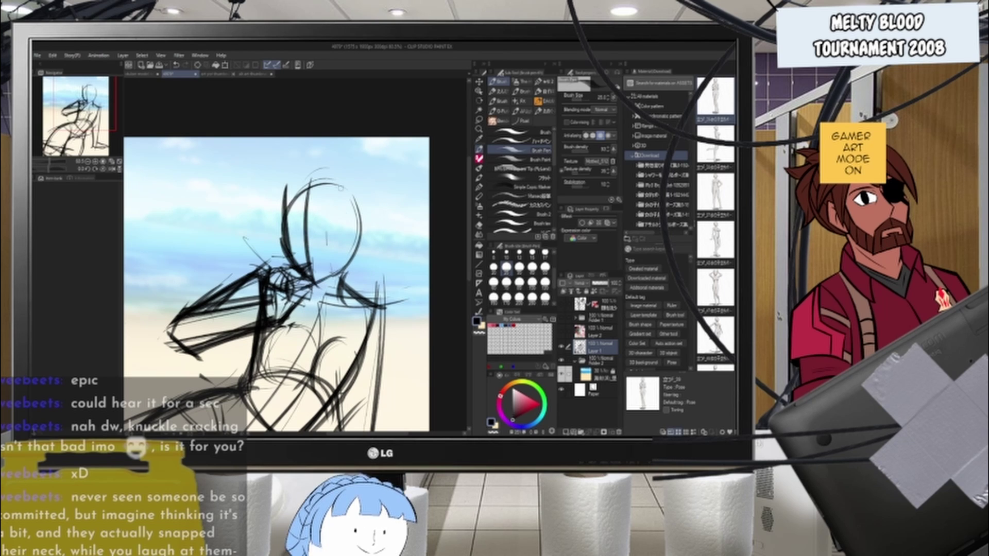
- Draw a second curved vertical guide inside the head's right-hand side and darken the face's left-hand contour
left_click_drag(341, 189, 336, 288)
key("ctrl+z")
left_click_drag(336, 186, 339, 278)
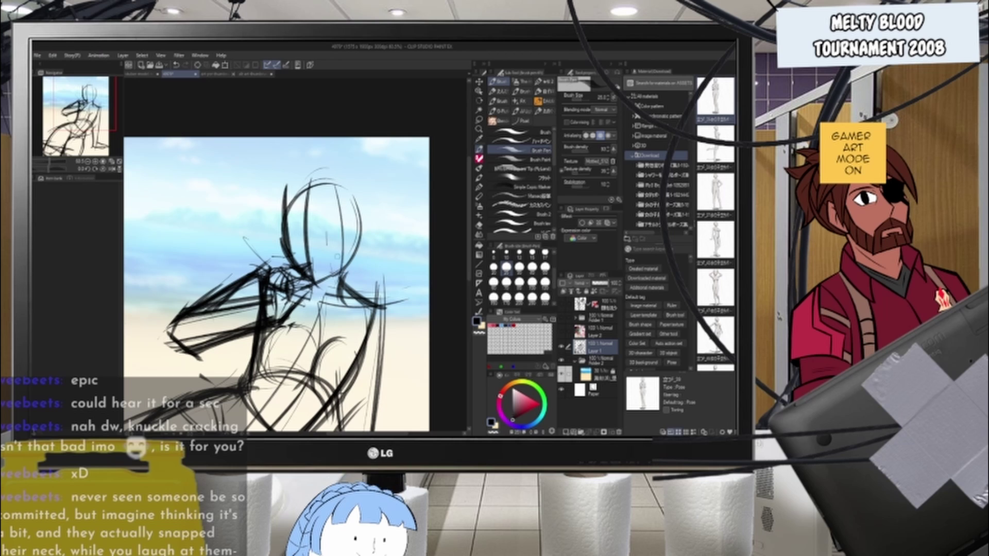
left_click_drag(289, 188, 289, 259)
left_click_drag(290, 188, 299, 281)
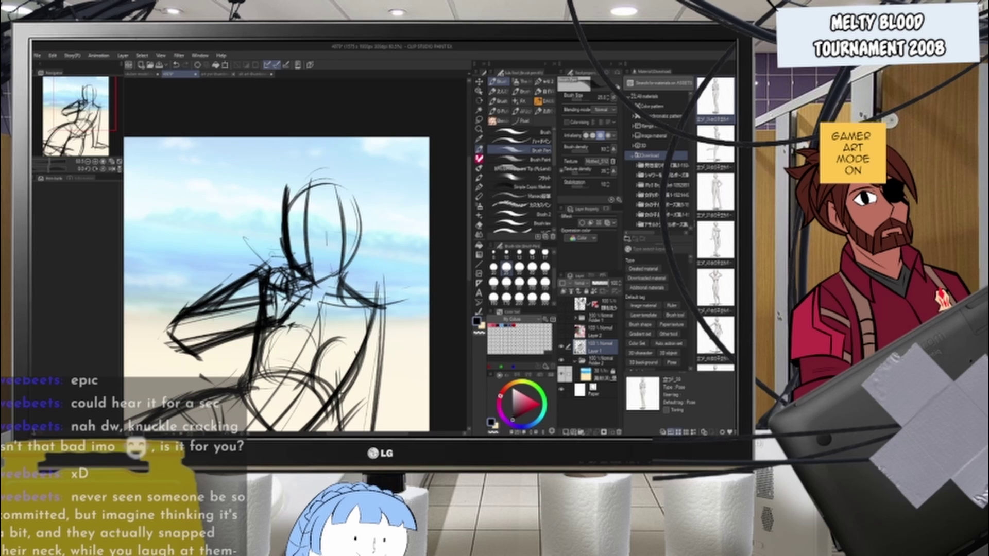
- Try curved horizontal eye-level guides across the head, and undo the strokes
mouse_move(267, 247)
left_mouse_down()
mouse_move(375, 239)
mouse_move(355, 252)
left_mouse_up()
left_click_drag(266, 249, 384, 244)
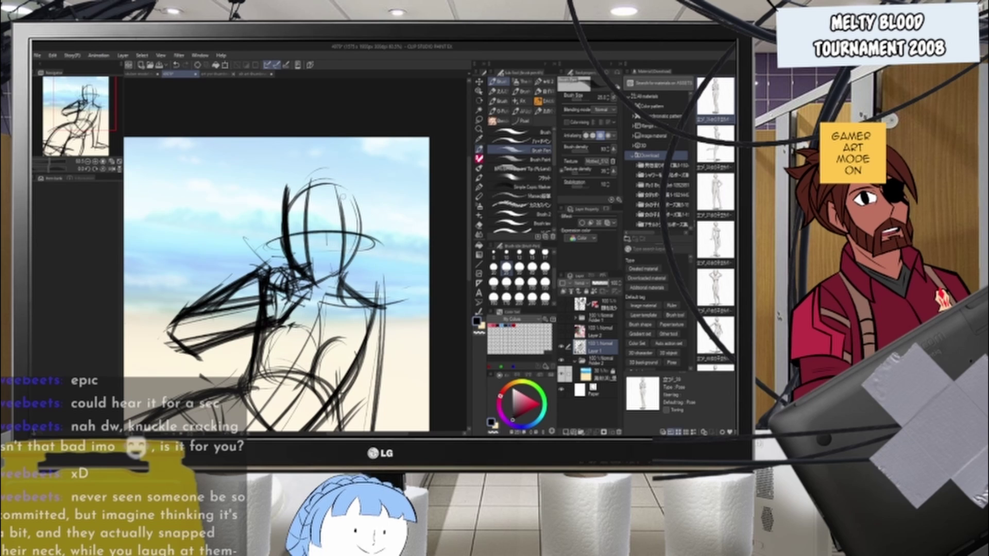
key("ctrl+z")
key("ctrl+z")
key("ctrl+z")
mouse_move(276, 249)
left_mouse_down()
mouse_move(375, 239)
mouse_move(377, 247)
left_mouse_up()
key("ctrl+z")
key("ctrl+z")
key("ctrl+z")
key("ctrl+z")
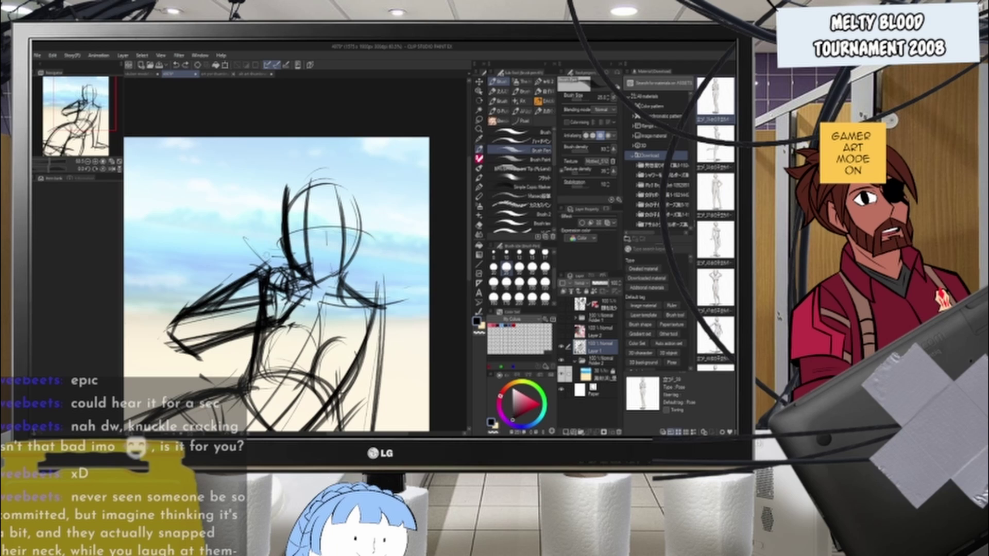
- Sketch curved horizontal eye-level guides across the head, undoing and redrawing strokes until the curve fits
left_click_drag(266, 251, 378, 250)
key("ctrl+z")
left_click_drag(289, 239, 375, 248)
left_click_drag(265, 249, 374, 251)
key("ctrl+z")
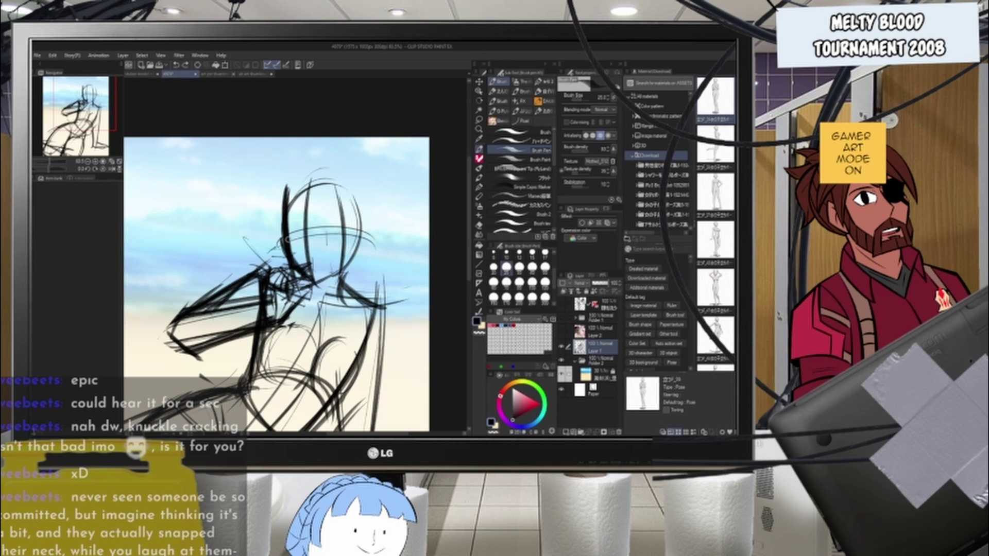
left_click_drag(277, 246, 375, 243)
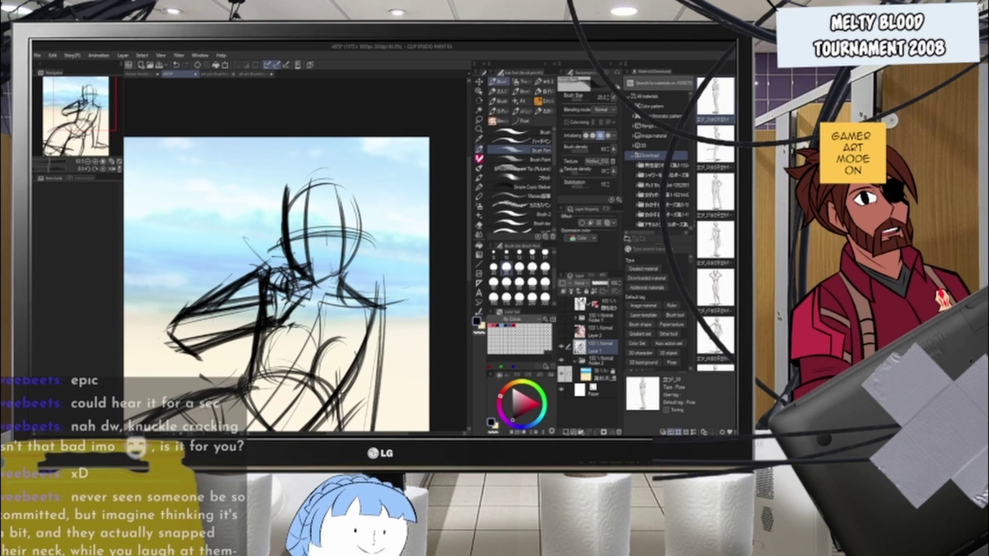
key("ctrl+z")
left_click_drag(268, 251, 376, 233)
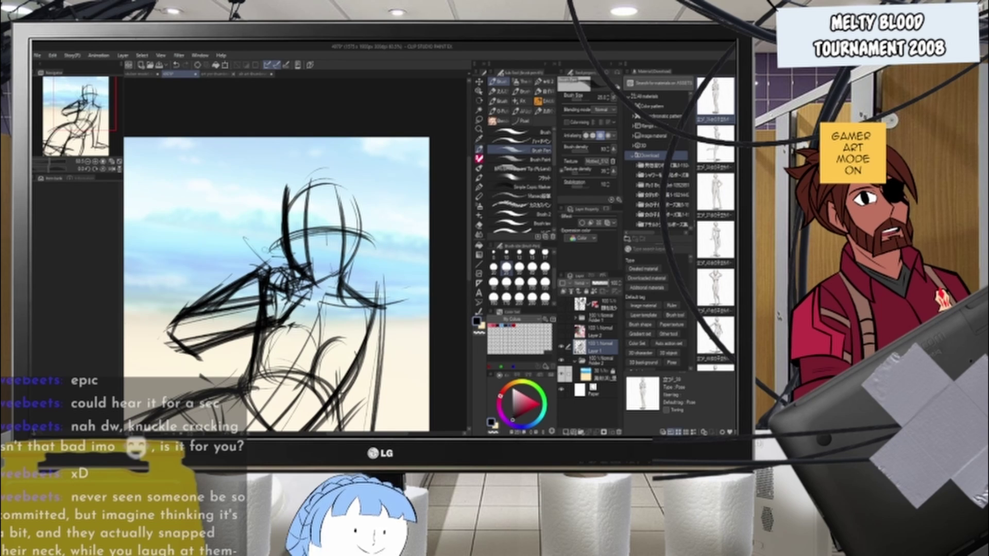
- Sketch the two rounded chest forms and darken the torso's side contours down to the waist
mouse_move(258, 274)
left_mouse_down()
mouse_move(322, 302)
mouse_move(384, 307)
left_mouse_up()
left_click_drag(370, 266, 391, 182)
key("ctrl+plus")
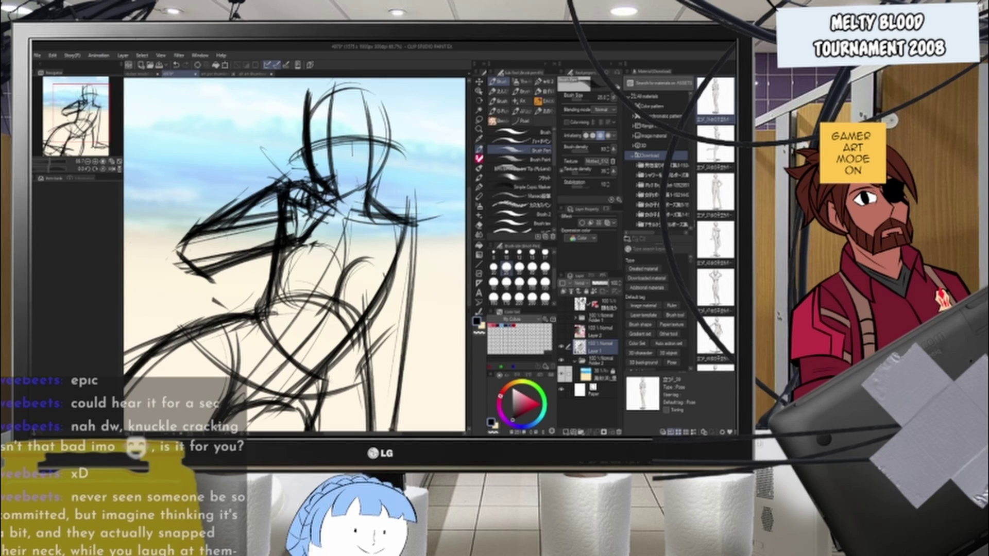
left_click_drag(278, 251, 265, 288)
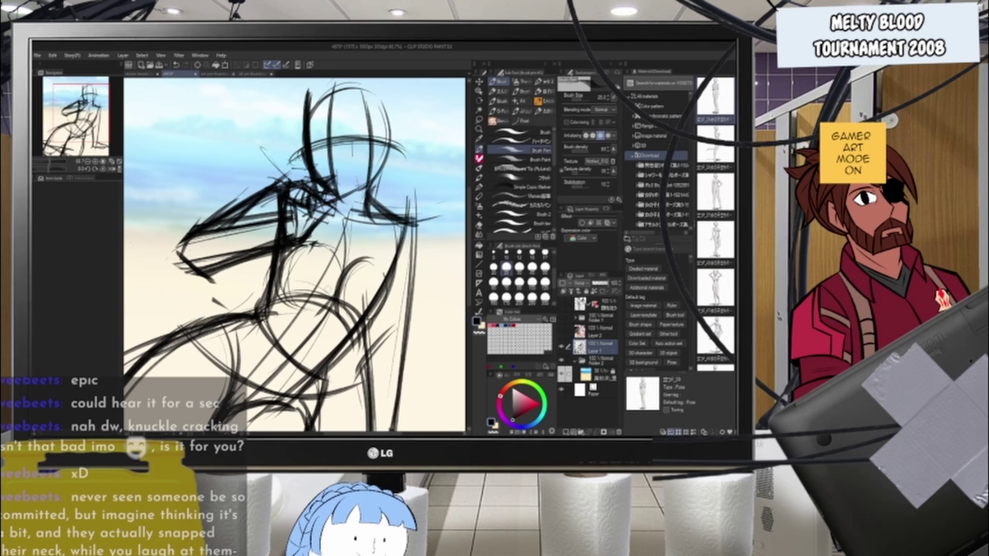
mouse_move(320, 241)
left_mouse_down()
mouse_move(264, 303)
mouse_move(270, 309)
left_mouse_up()
mouse_move(265, 263)
left_mouse_down()
mouse_move(310, 293)
mouse_move(336, 293)
left_mouse_up()
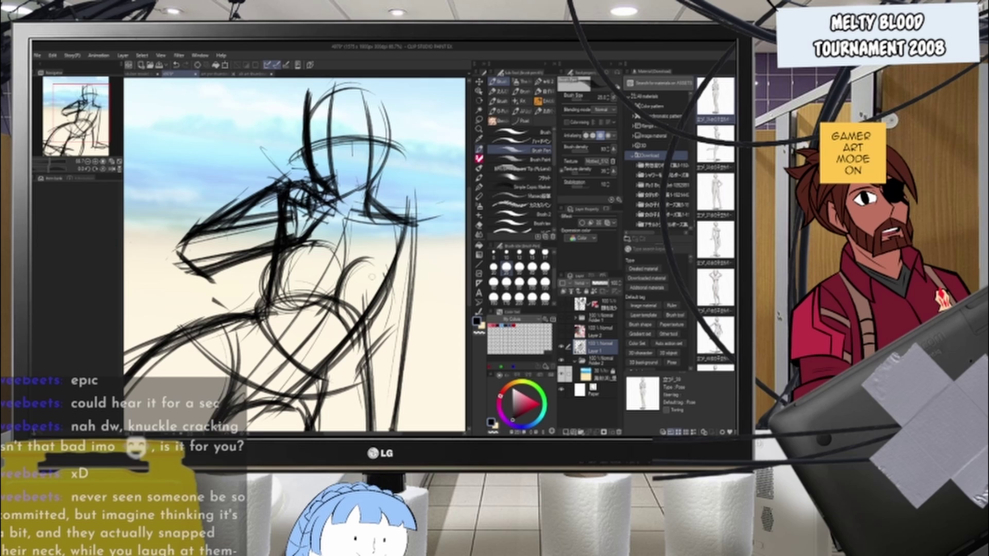
left_click_drag(342, 272, 358, 336)
mouse_move(392, 291)
left_mouse_down()
mouse_move(355, 338)
mouse_move(386, 326)
left_mouse_up()
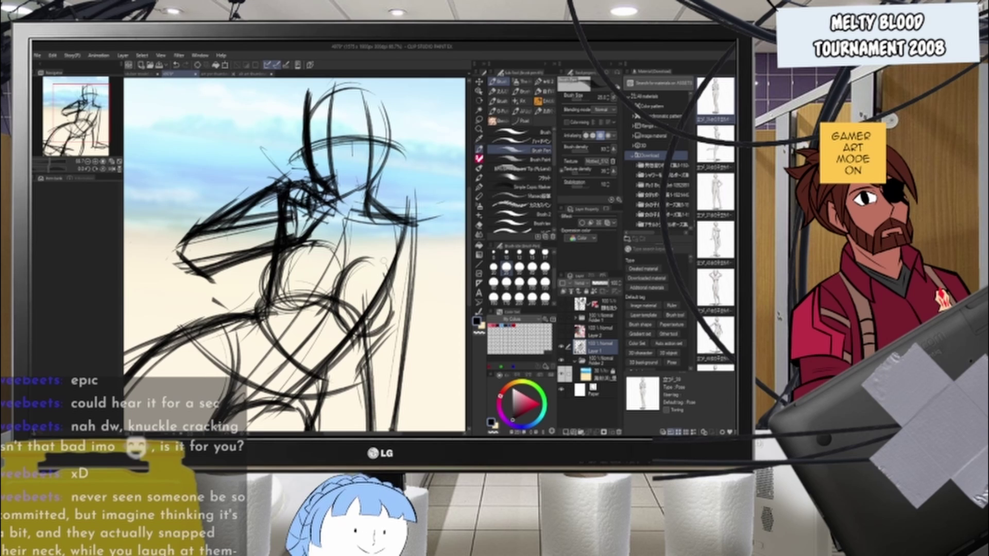
left_click_drag(402, 235, 390, 322)
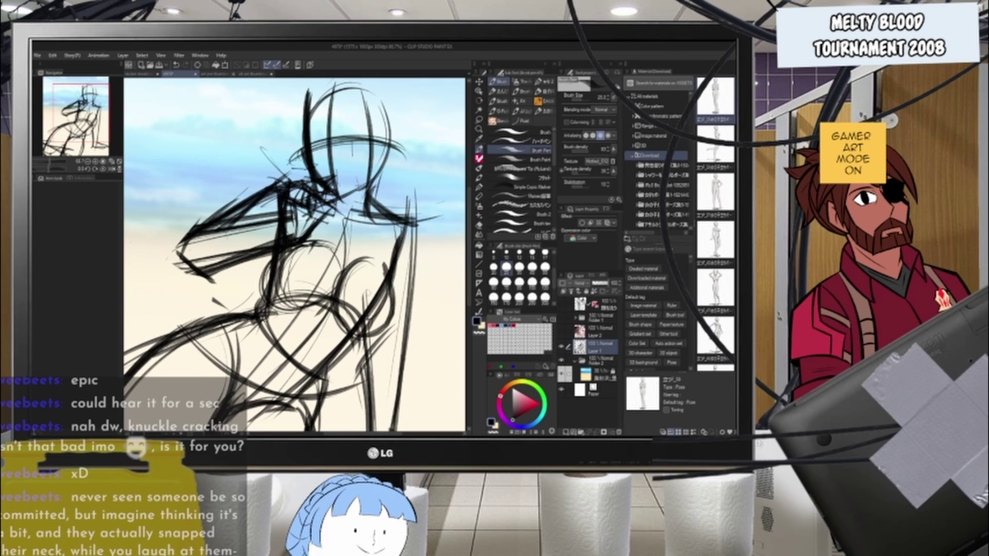
left_click_drag(280, 251, 316, 303)
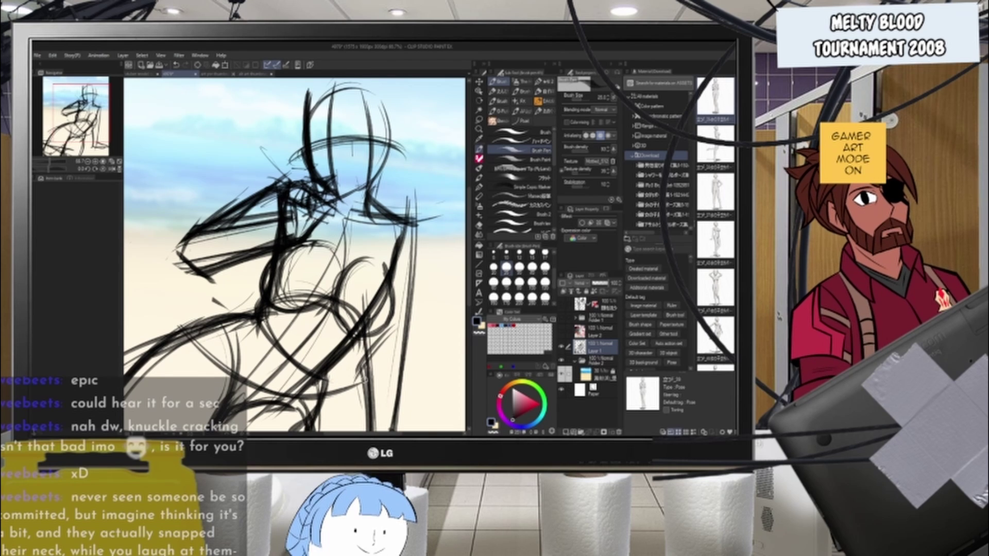
- Add curved contour lines around the bent knees and thighs to define the volume of the legs
scroll(290, 167, "down", 5)
scroll(290, 173, "up", 2)
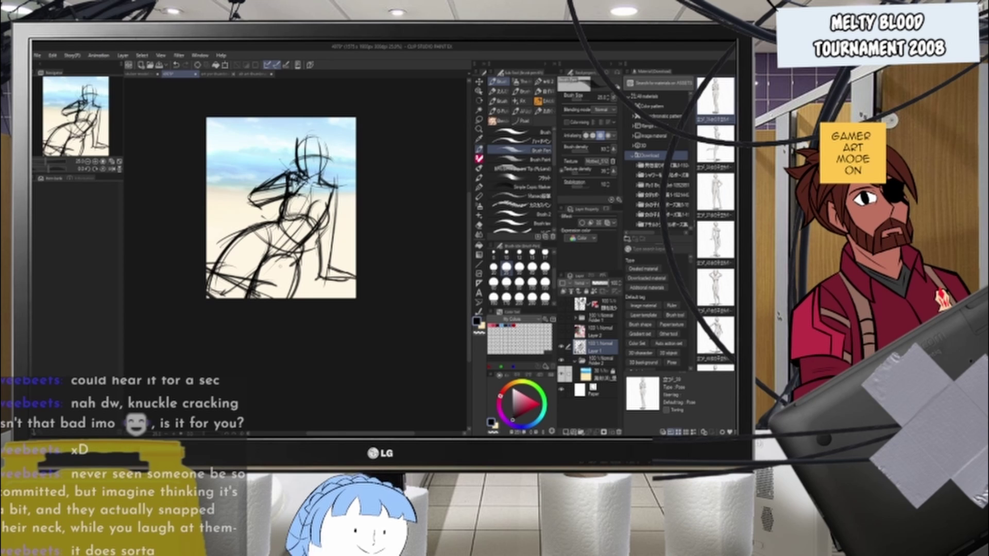
scroll(282, 268, "up", 1)
scroll(299, 268, "down", 1)
scroll(304, 272, "up", 2)
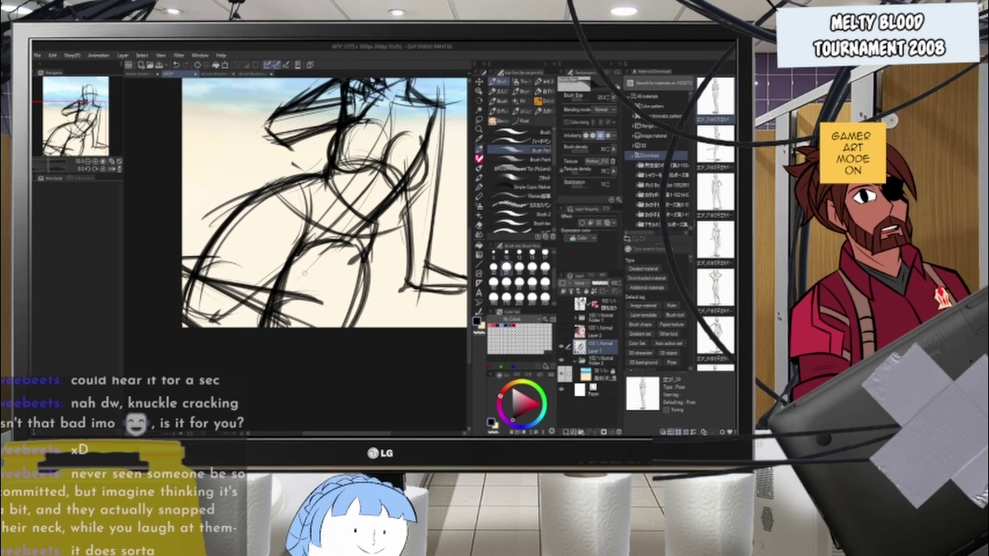
mouse_move(249, 219)
left_mouse_down()
mouse_move(286, 263)
mouse_move(280, 274)
mouse_move(360, 285)
left_mouse_up()
mouse_move(277, 288)
left_mouse_down()
mouse_move(316, 273)
mouse_move(363, 305)
mouse_move(347, 315)
left_mouse_up()
left_click_drag(278, 310, 350, 329)
mouse_move(208, 251)
left_mouse_down()
mouse_move(224, 253)
mouse_move(255, 287)
left_mouse_up()
left_click_drag(231, 298, 251, 290)
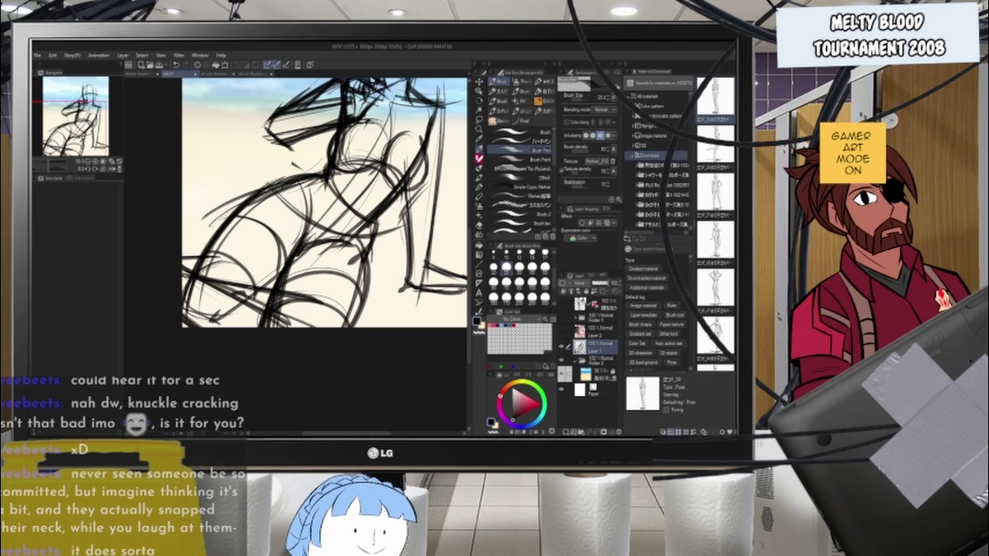
- Lasso the head, enlarge it slightly and rotate it about 4.4 degrees counterclockwise, and return to the brush with the selection cleared
scroll(275, 289, "down", 6)
scroll(334, 189, "up", 6)
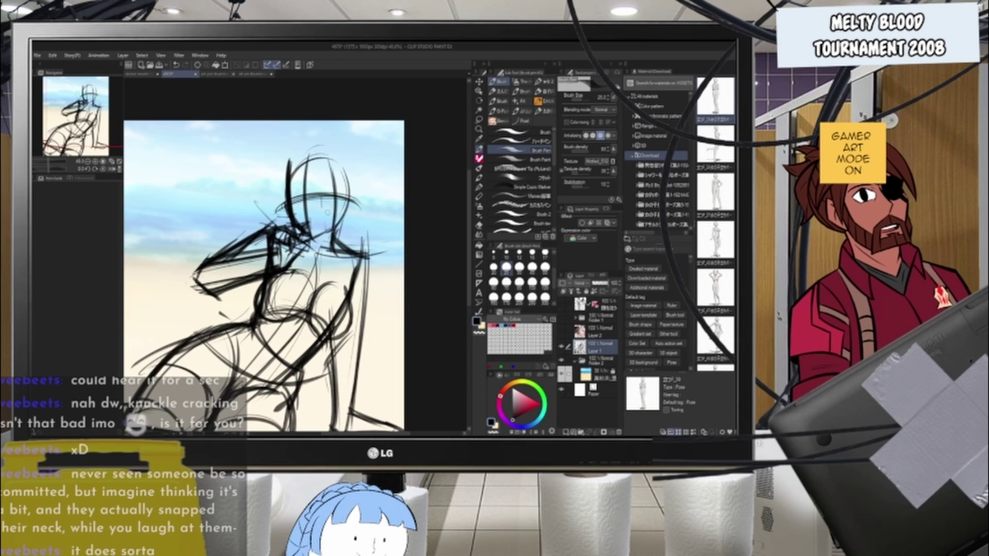
scroll(322, 219, "up", 2)
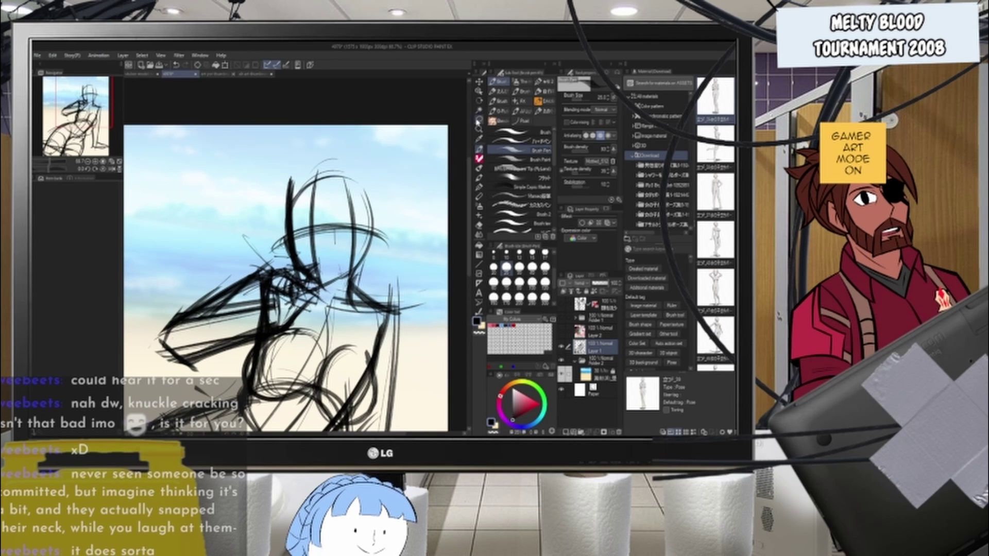
key("m")
mouse_move(396, 202)
left_mouse_down()
mouse_move(265, 206)
mouse_move(289, 261)
mouse_move(335, 296)
left_mouse_up()
key("ctrl+t")
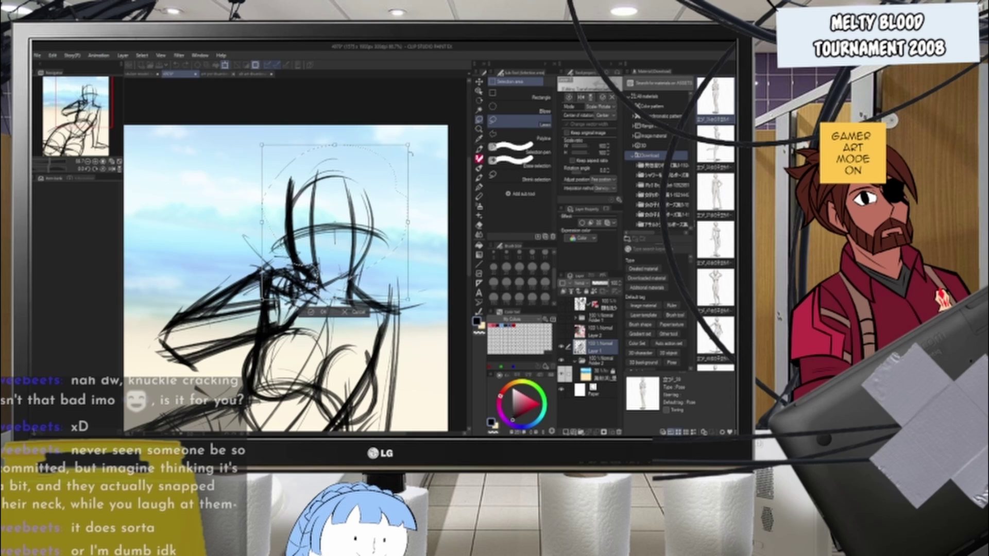
left_click_drag(408, 145, 413, 139)
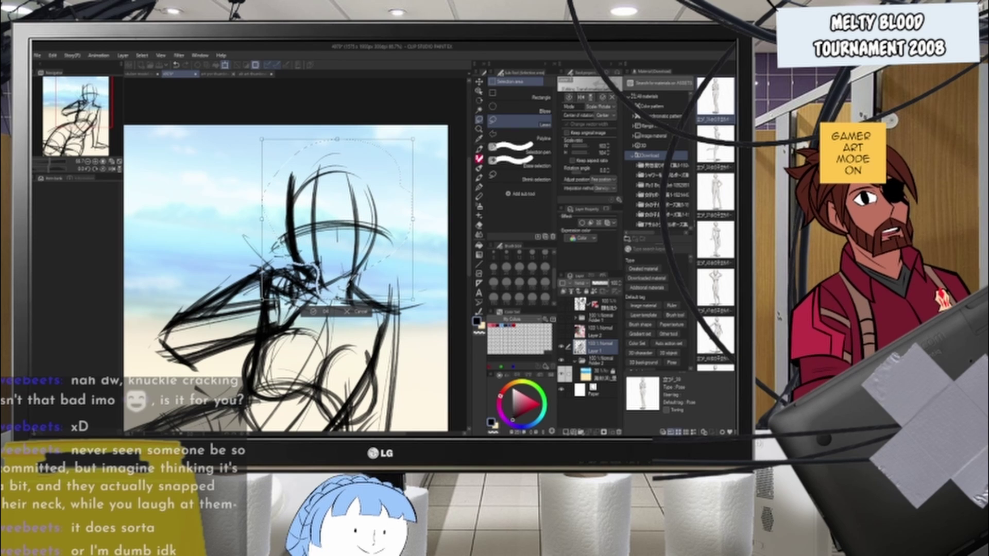
left_click_drag(434, 286, 426, 286)
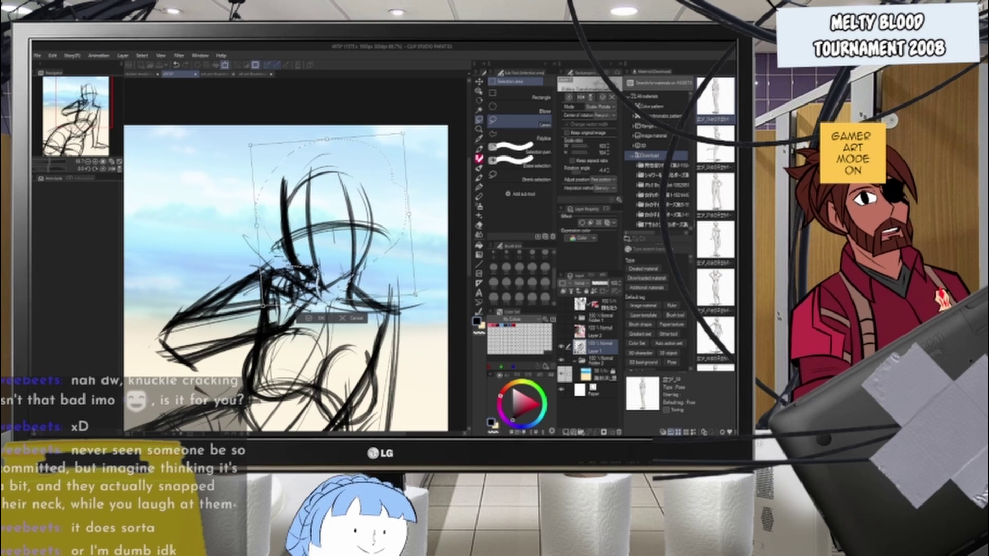
key("Return")
left_click(479, 149)
key("ctrl+d")
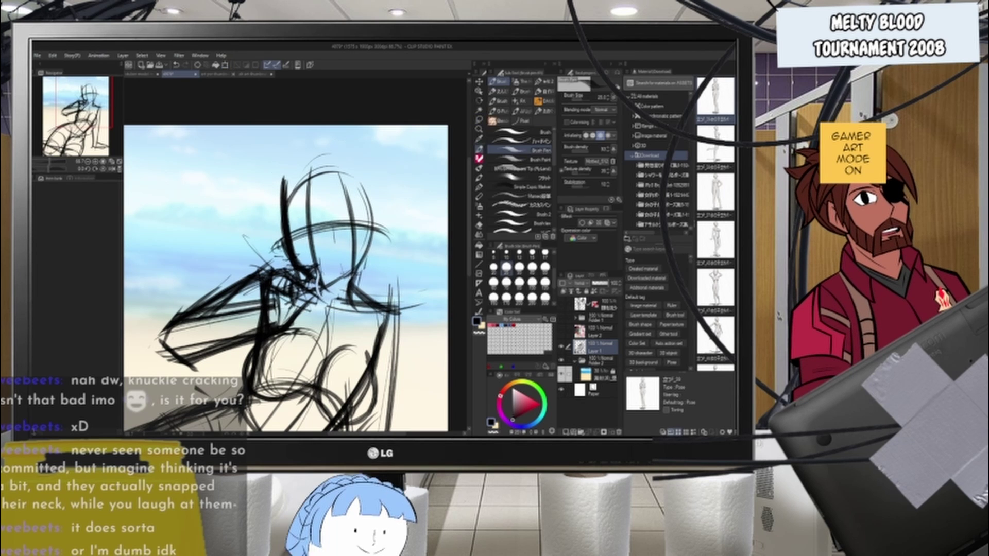
- Redraw the head outline, rounding both sides of the skull and darkening the line from the back of the head down the neck
left_click_drag(354, 271, 318, 296)
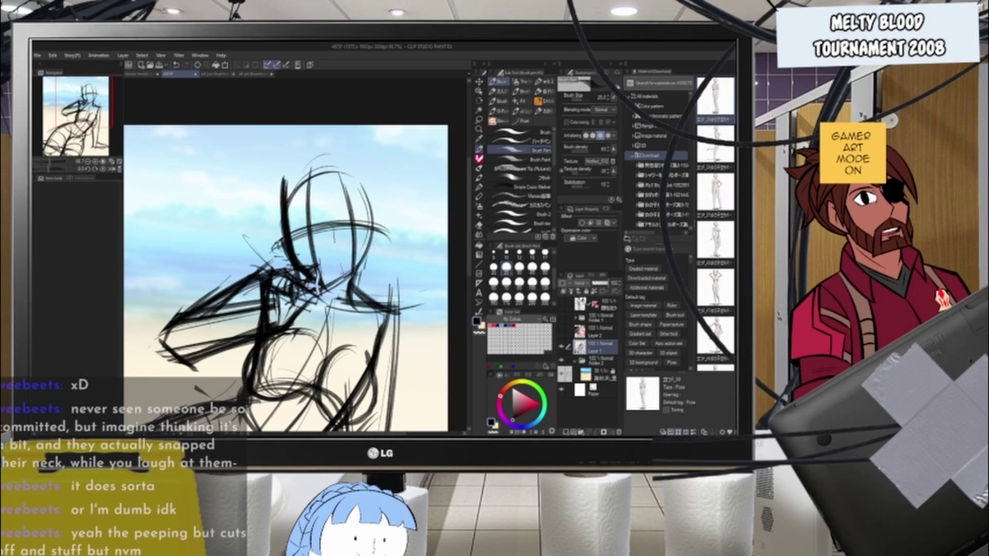
left_click_drag(311, 177, 275, 242)
mouse_move(285, 196)
left_mouse_down()
mouse_move(372, 186)
mouse_move(373, 234)
left_mouse_up()
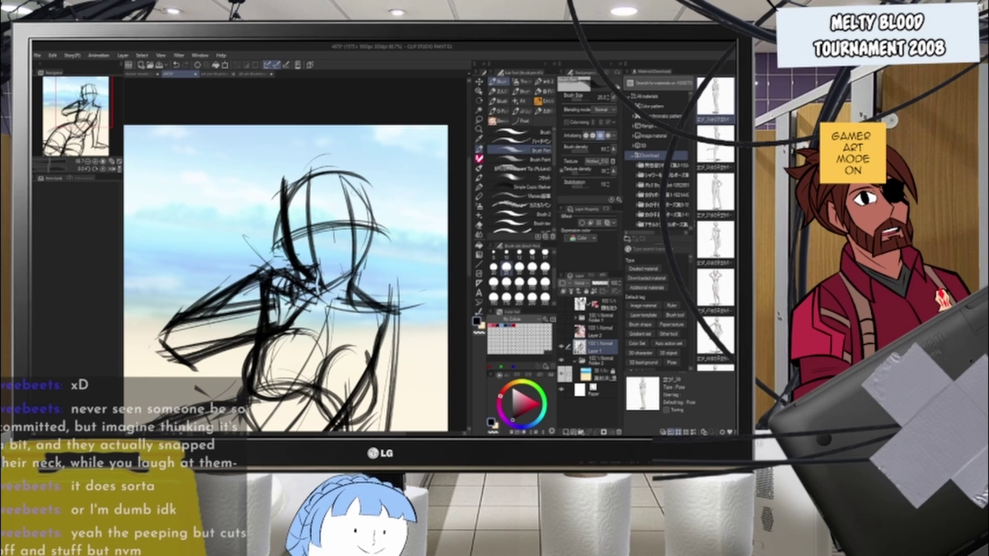
left_click_drag(345, 172, 379, 222)
left_click_drag(350, 171, 380, 212)
mouse_move(355, 176)
left_mouse_down()
mouse_move(376, 225)
mouse_move(368, 248)
left_mouse_up()
mouse_move(374, 211)
left_mouse_down()
mouse_move(349, 270)
mouse_move(356, 264)
mouse_move(357, 298)
left_mouse_up()
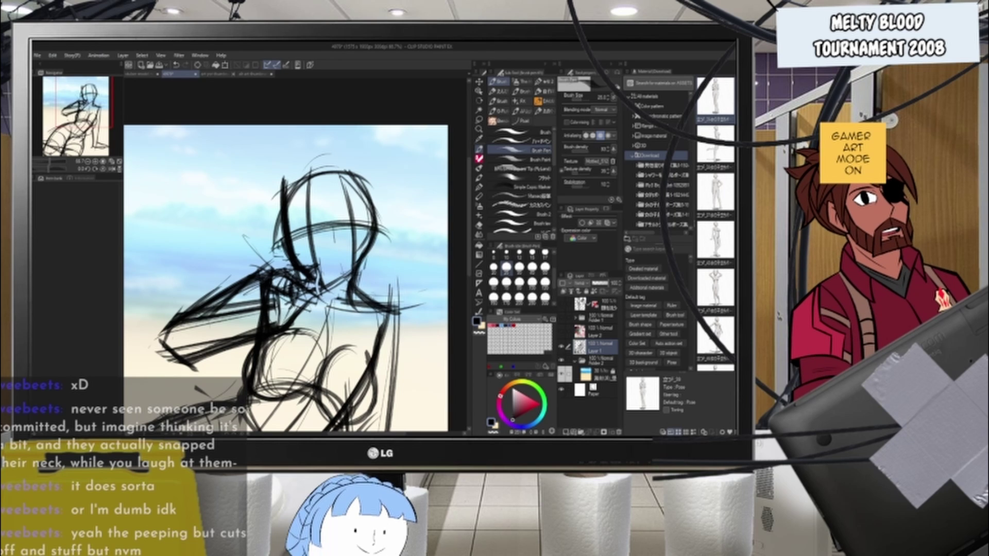
- Strengthen the straight supporting arm's contours from shoulder to wrist and add a line inside the bent forearm
scroll(286, 279, "down", 3)
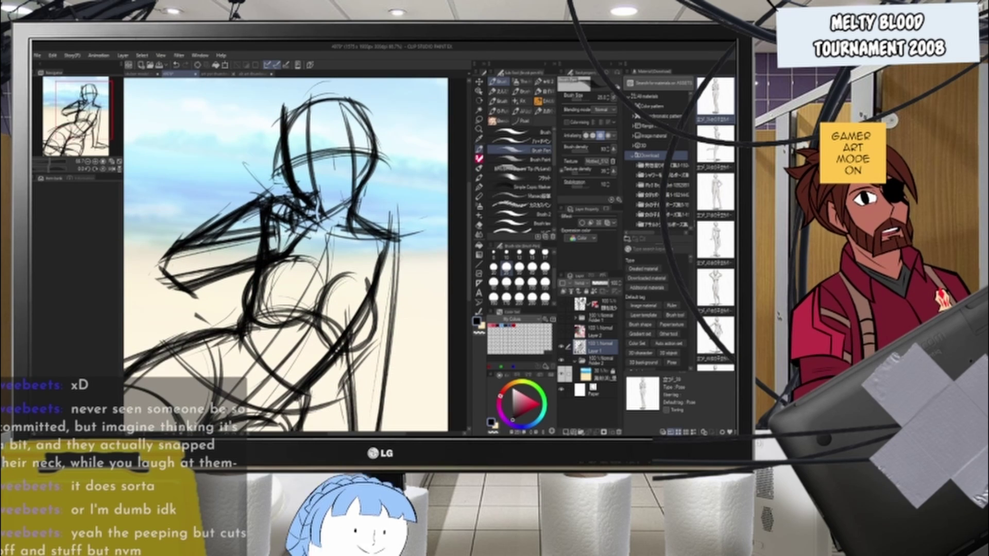
left_click_drag(400, 216, 384, 327)
mouse_move(404, 242)
left_mouse_down()
mouse_move(386, 355)
mouse_move(352, 377)
left_mouse_up()
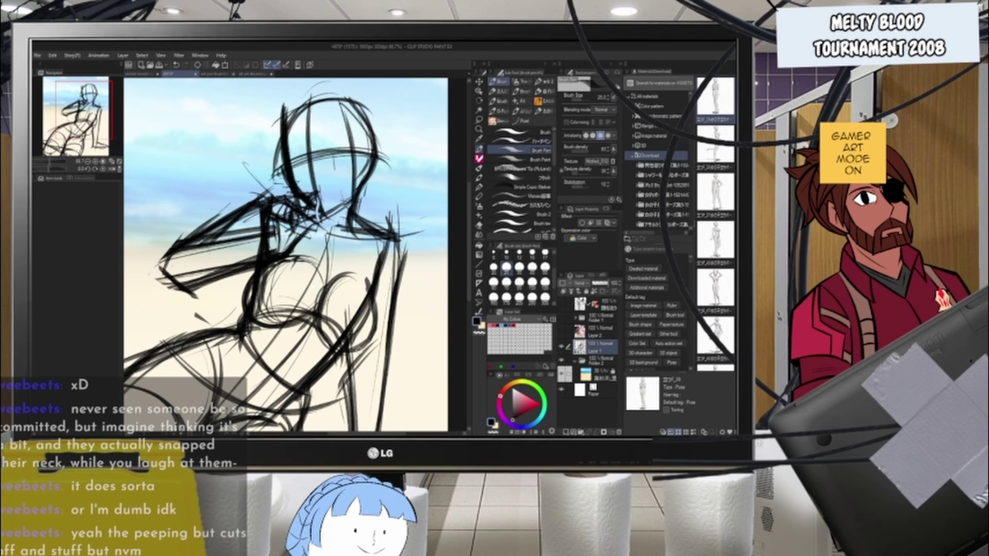
scroll(257, 350, "down", 3)
scroll(273, 379, "up", 2)
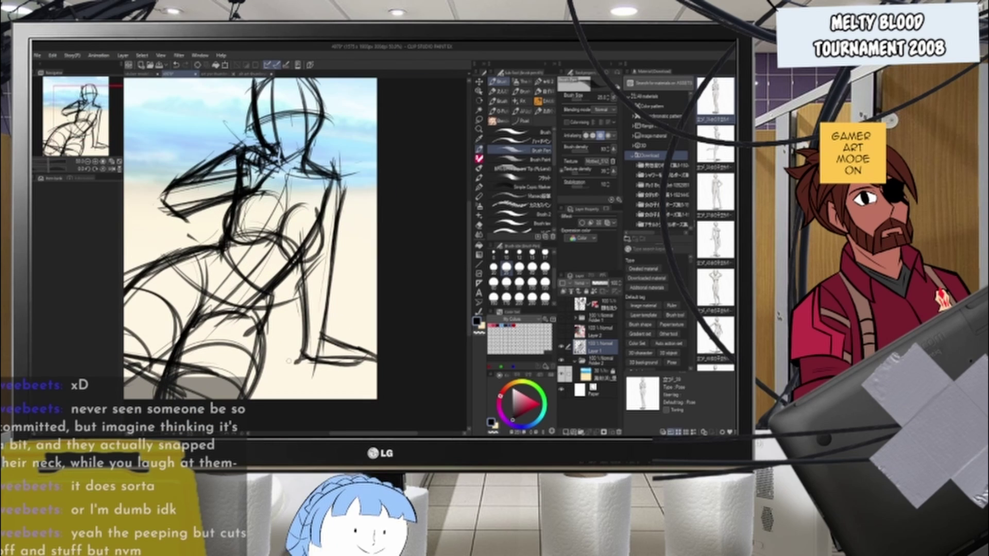
mouse_move(326, 245)
left_mouse_down()
mouse_move(322, 314)
mouse_move(335, 287)
mouse_move(313, 349)
mouse_move(305, 319)
mouse_move(309, 310)
mouse_move(307, 342)
mouse_move(334, 340)
left_mouse_up()
left_click_drag(292, 346, 332, 345)
left_click_drag(317, 352, 315, 371)
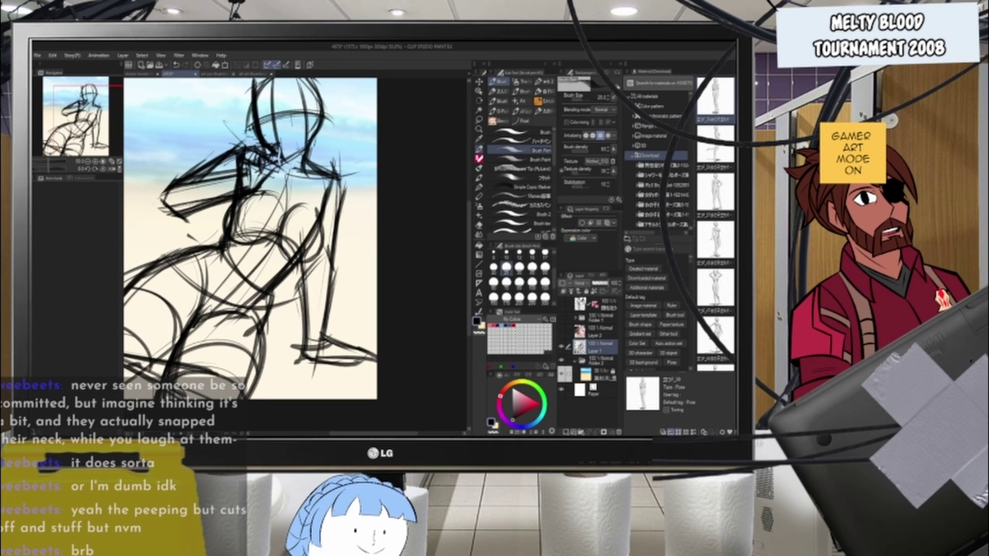
mouse_move(212, 178)
left_mouse_down()
mouse_move(206, 212)
mouse_move(234, 187)
left_mouse_up()
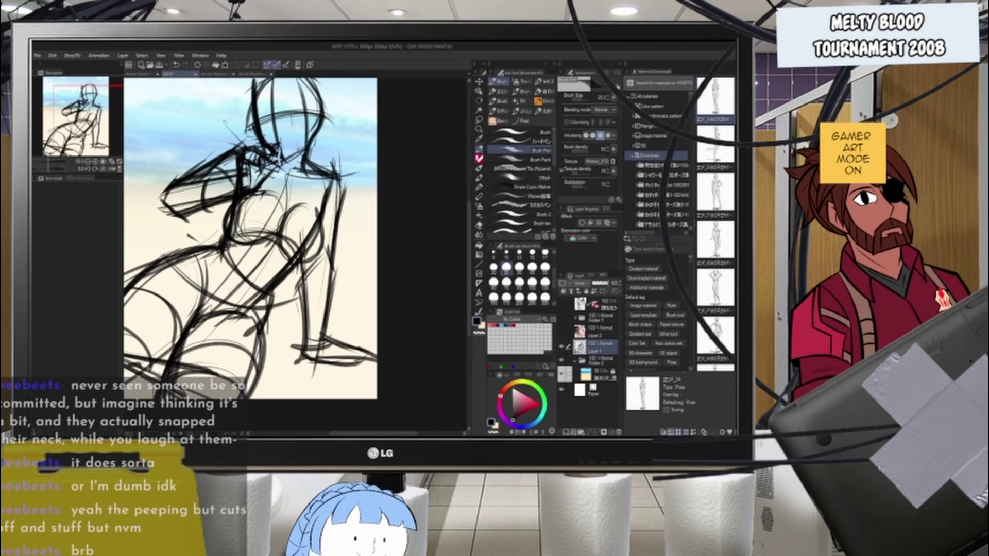
- Lasso the supporting arm and hand, undo a first downward stretch, and transform the selection again to lengthen the arm slightly
scroll(327, 225, "down", 4)
scroll(328, 226, "up", 3)
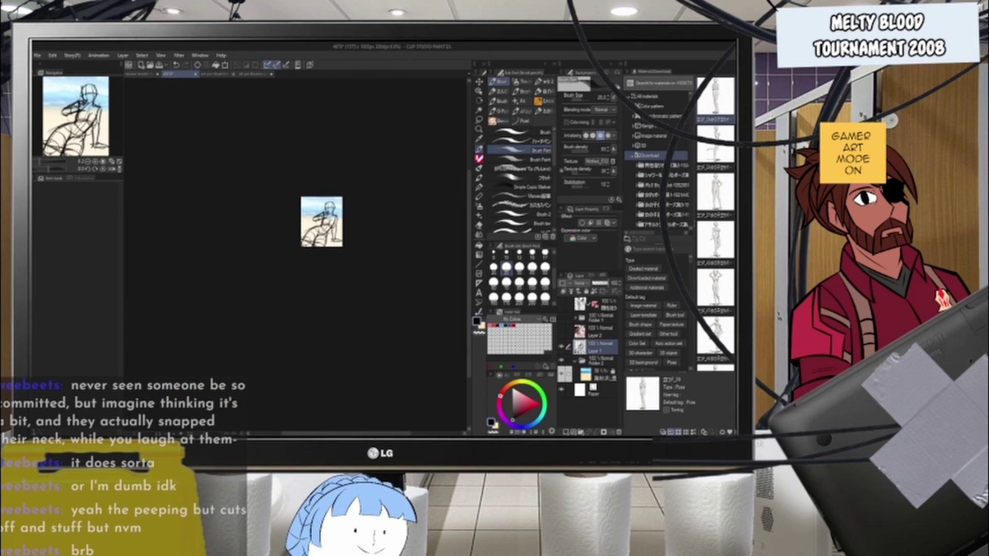
scroll(328, 227, "up", 2)
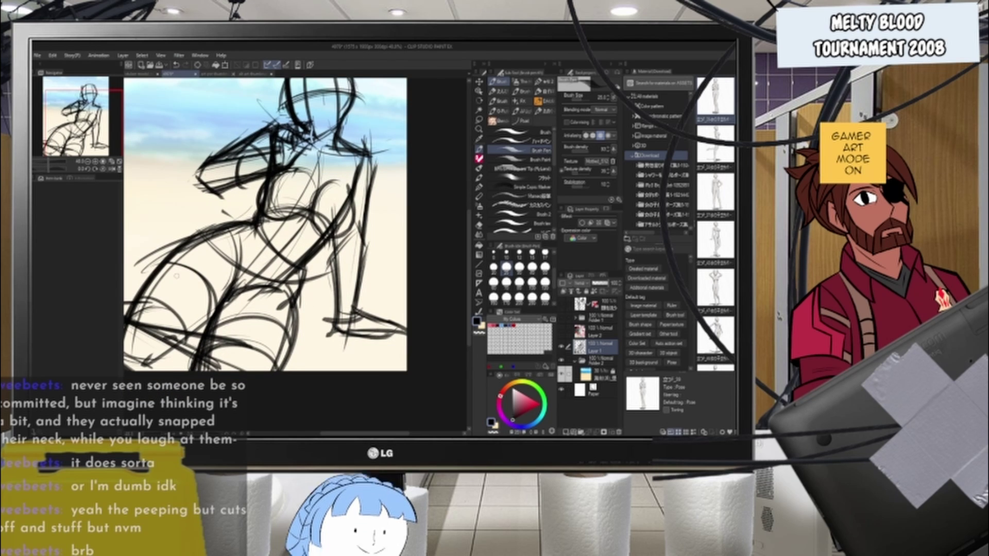
left_click(480, 121)
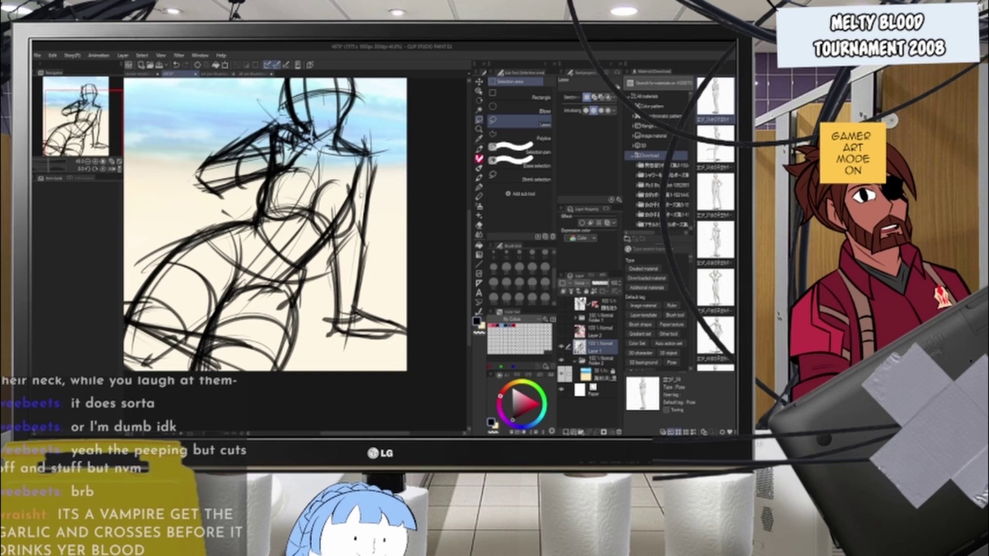
mouse_move(371, 155)
left_mouse_down()
mouse_move(340, 237)
mouse_move(325, 330)
mouse_move(443, 307)
left_mouse_up()
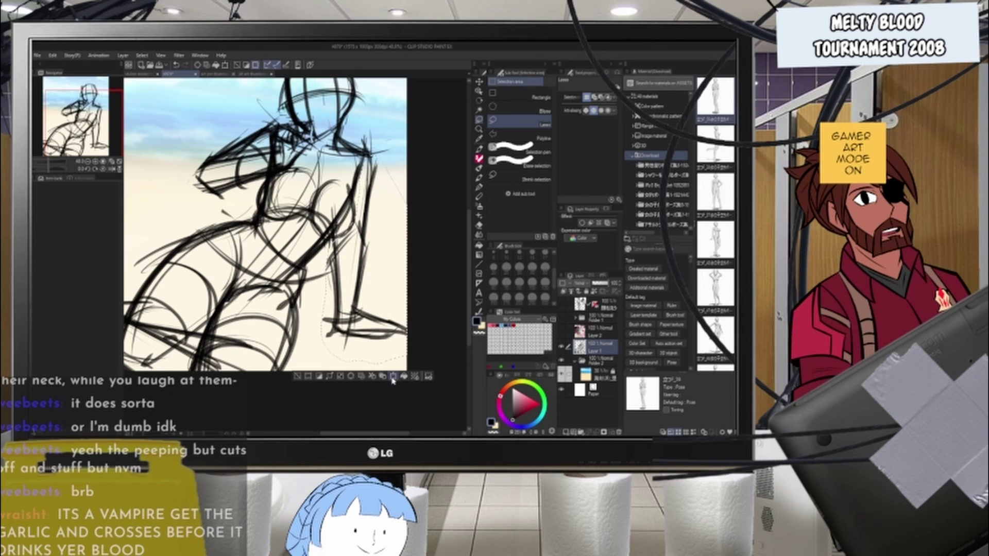
left_click(392, 376)
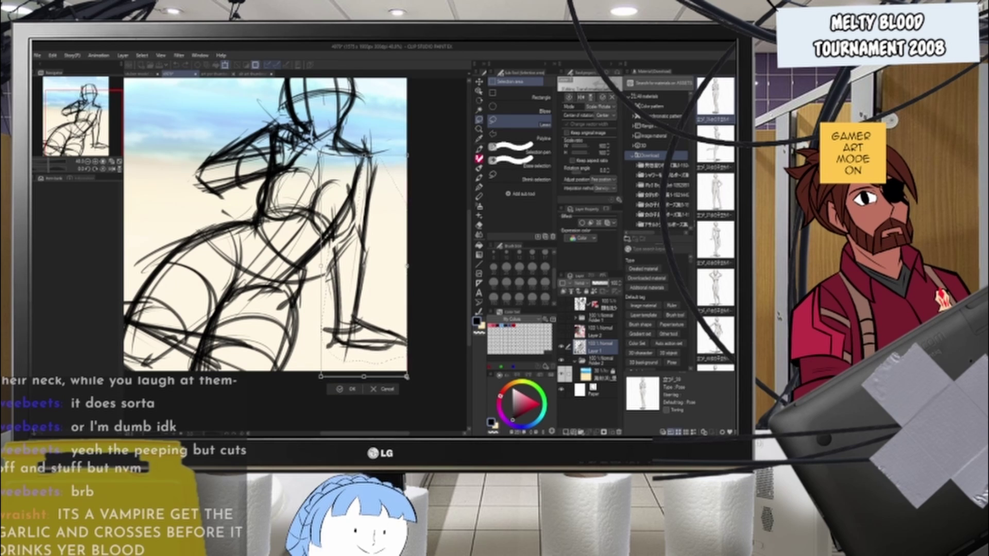
left_click_drag(407, 378, 409, 379)
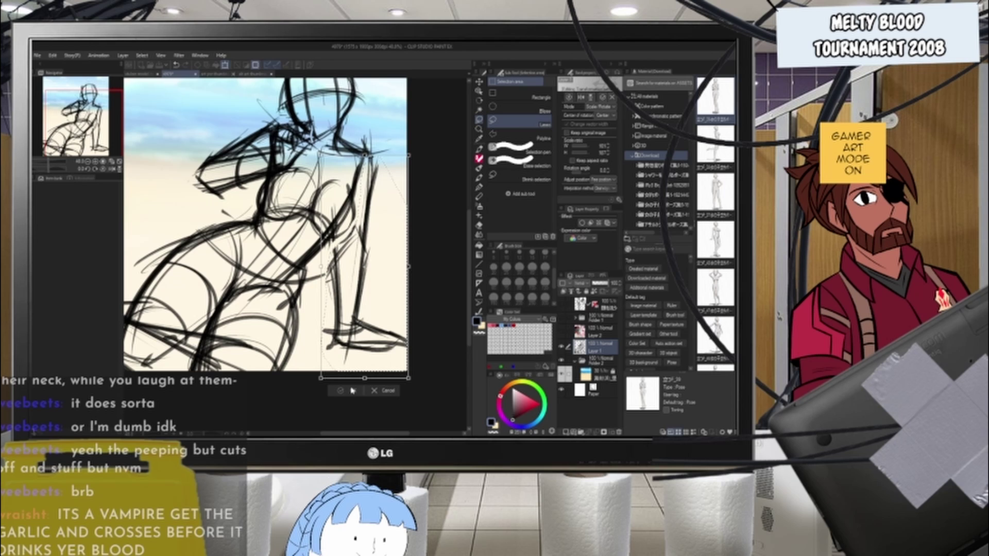
left_click(353, 390)
key("ctrl+z")
left_click(393, 376)
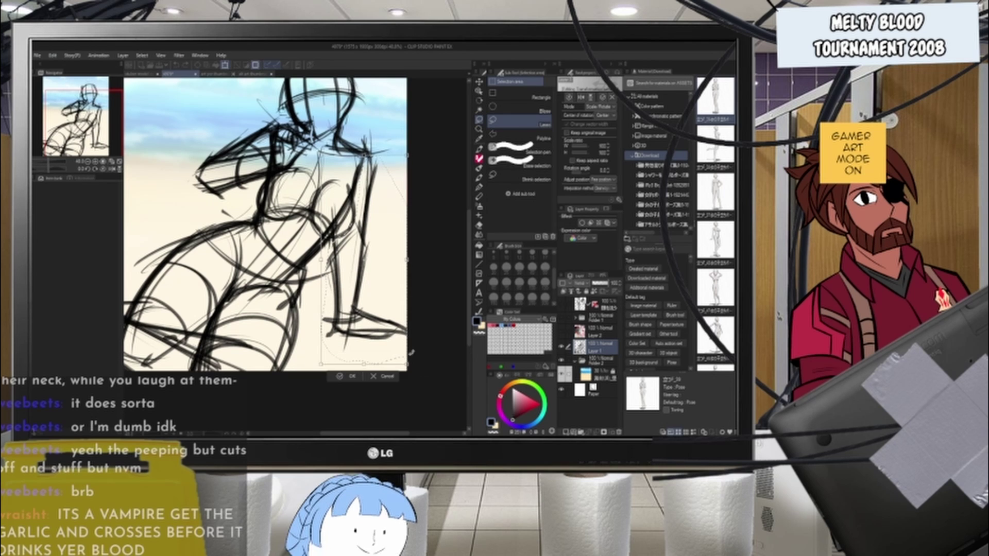
left_click(346, 377)
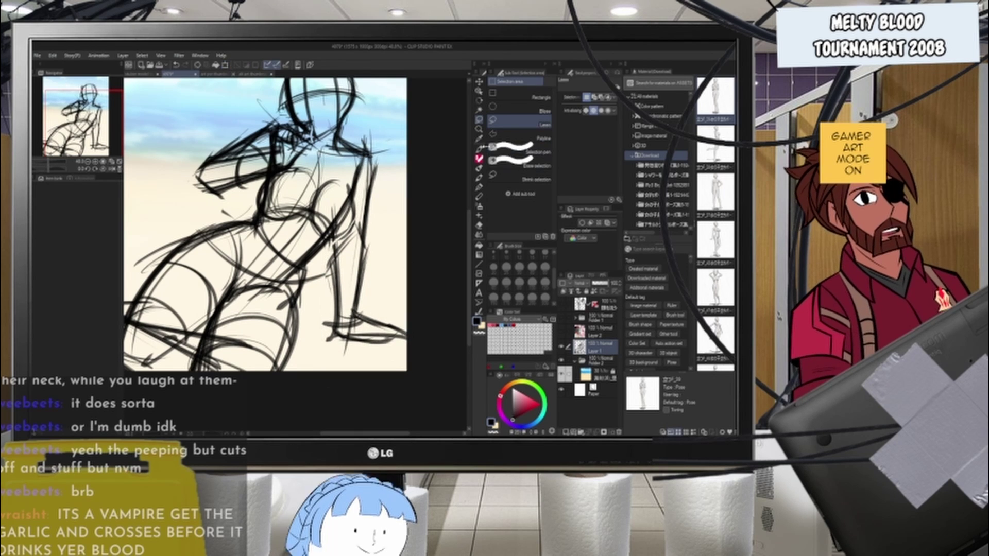
- With the brush, darken the inner and outer contours of the supporting arm from the shoulder past the elbow
left_click(480, 148)
left_click_drag(335, 211, 338, 263)
left_click_drag(373, 138, 363, 247)
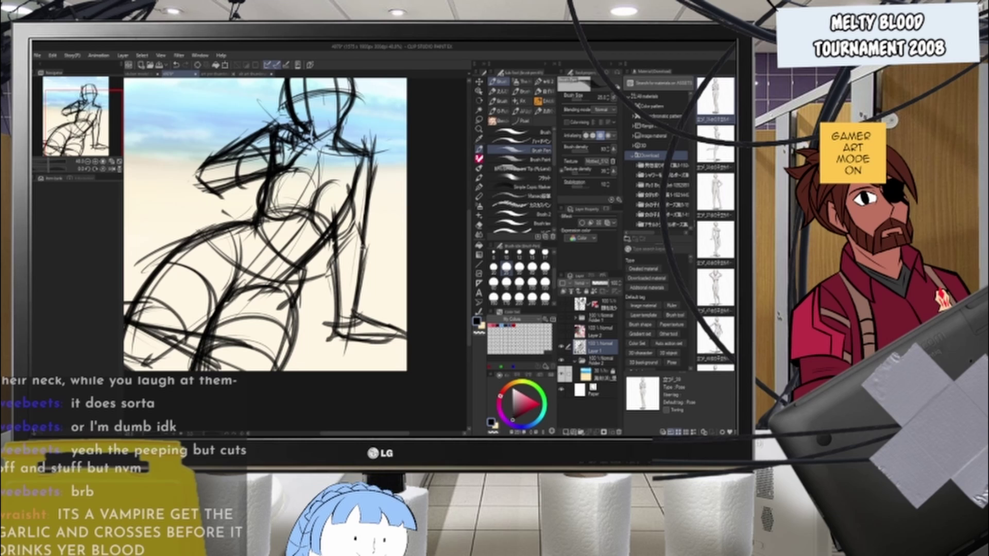
- Darken the outer contour of the supporting arm with one more brush stroke below the shoulder
left_click_drag(367, 182, 361, 237)
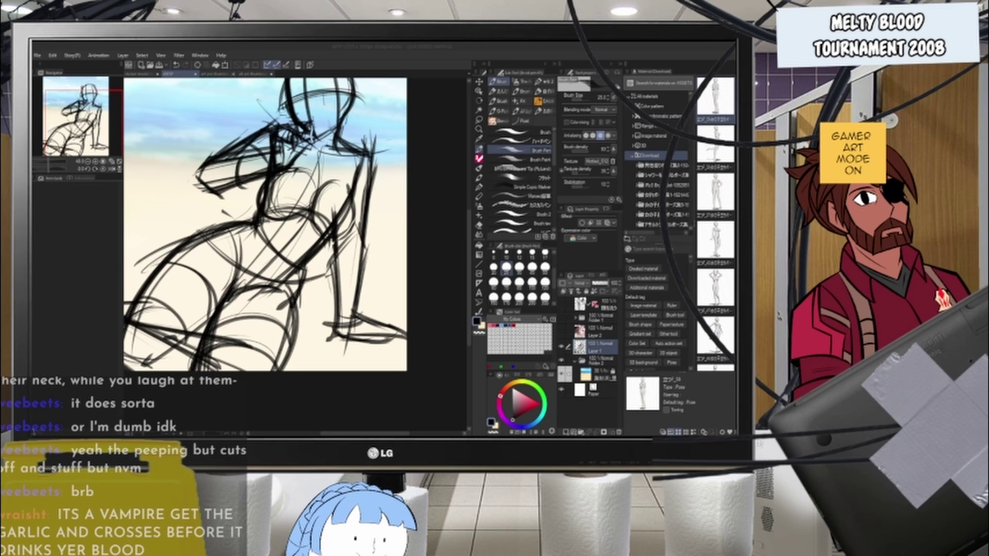
left_click(395, 46)
scroll(393, 179, "down", 4)
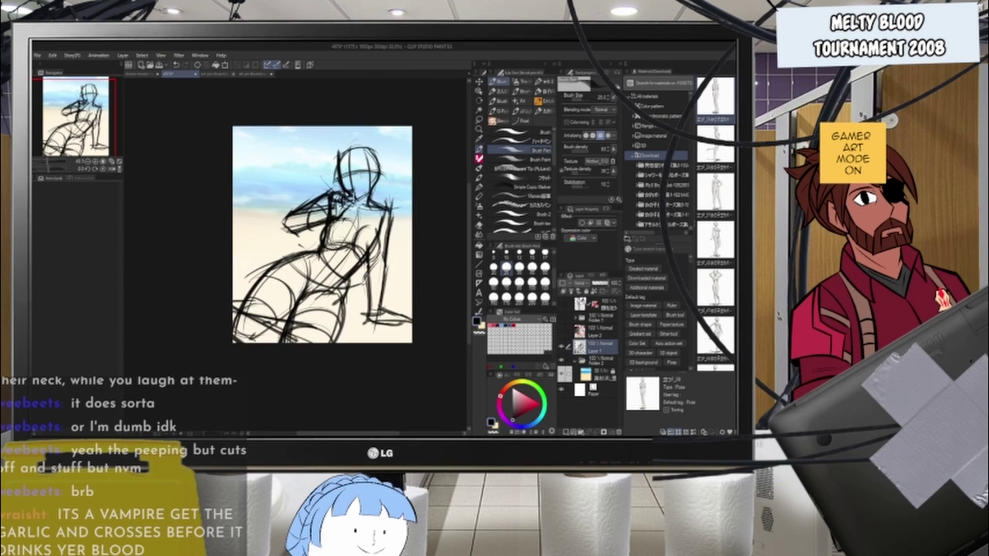
key("ctrl+plus")
mouse_move(344, 205)
left_mouse_down()
mouse_move(360, 195)
mouse_move(401, 208)
left_mouse_up()
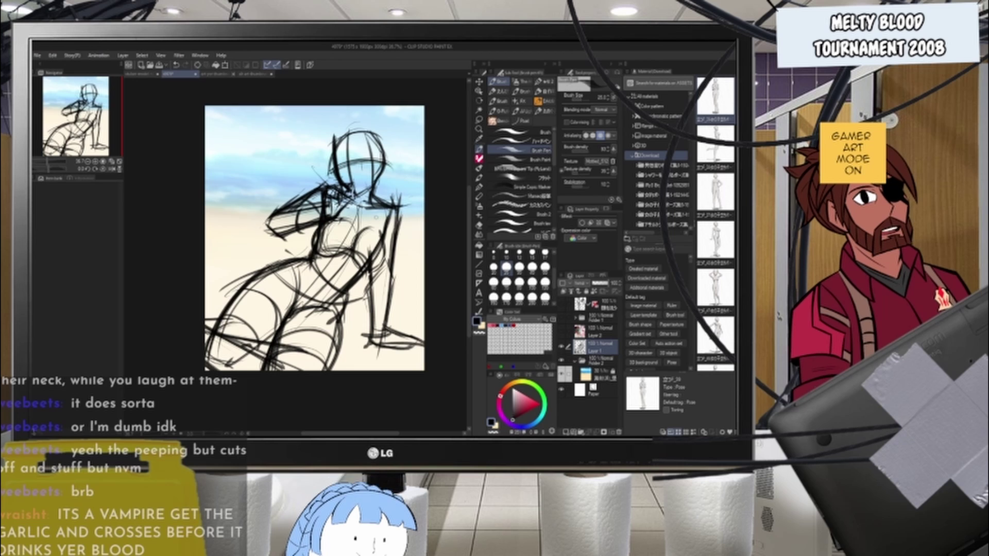
scroll(374, 124, "up", 2)
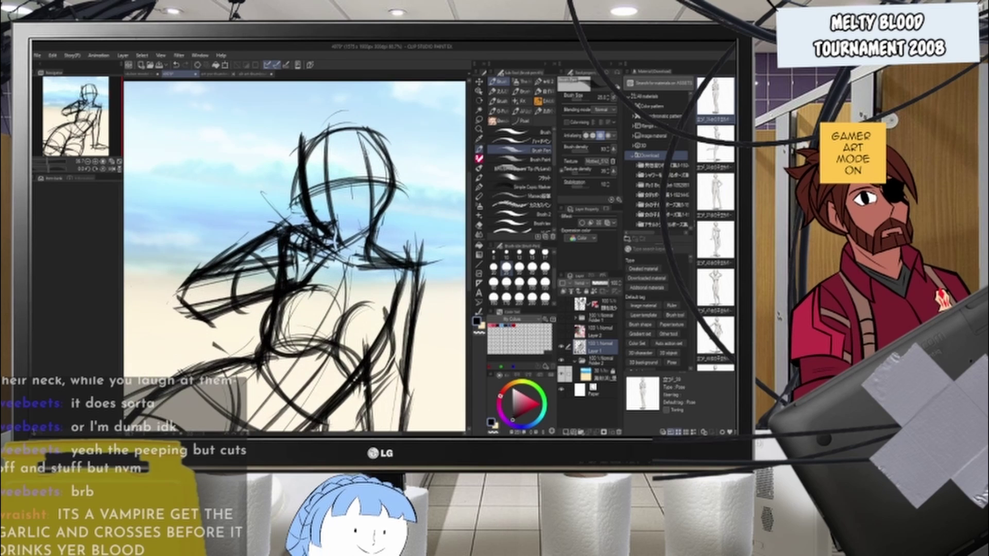
mouse_move(391, 169)
left_mouse_down()
mouse_move(365, 187)
mouse_move(389, 190)
mouse_move(389, 203)
left_mouse_up()
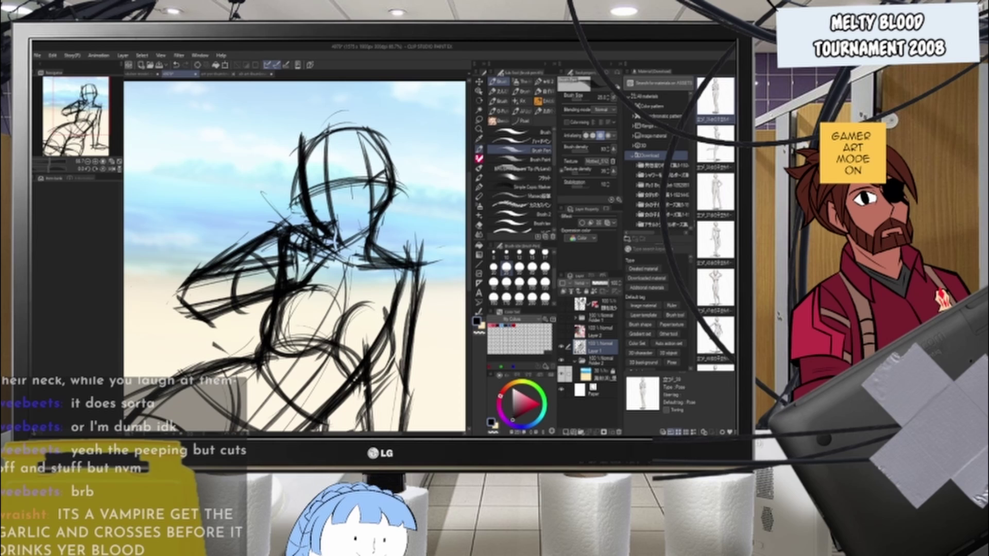
mouse_move(308, 174)
left_mouse_down()
mouse_move(314, 217)
mouse_move(326, 205)
left_mouse_up()
key("ctrl+z")
key("ctrl+z")
key("ctrl+z")
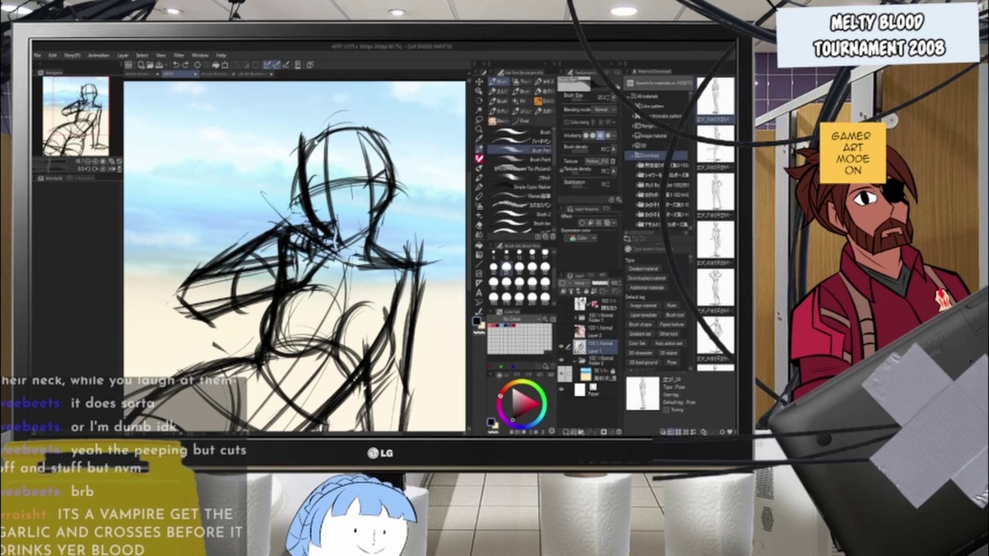
mouse_move(309, 189)
left_mouse_down()
mouse_move(277, 194)
mouse_move(317, 177)
mouse_move(322, 210)
left_mouse_up()
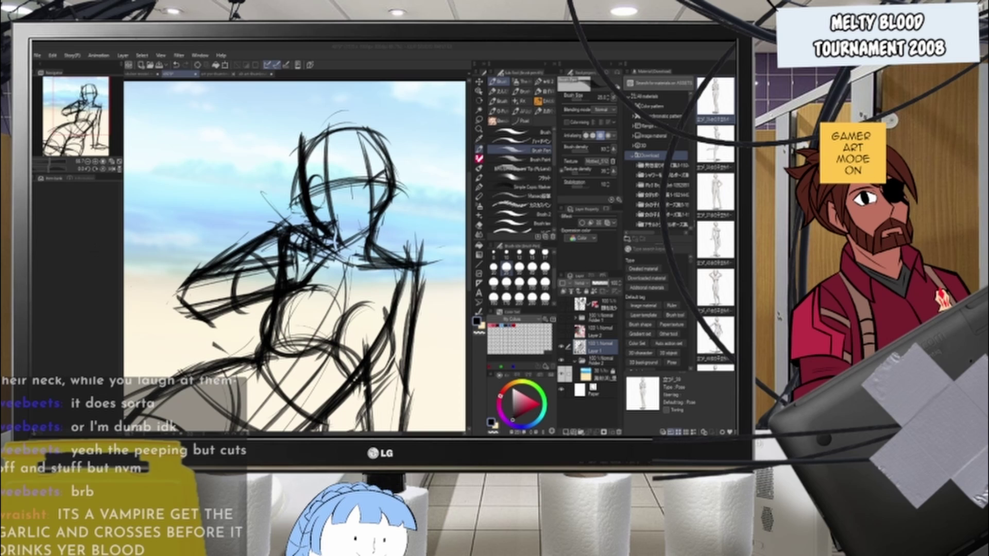
- Sketch rough facial features inside the head: two round eye sockets beside the centre line and small marks for the nose and mouth
scroll(173, 255, "up", 1)
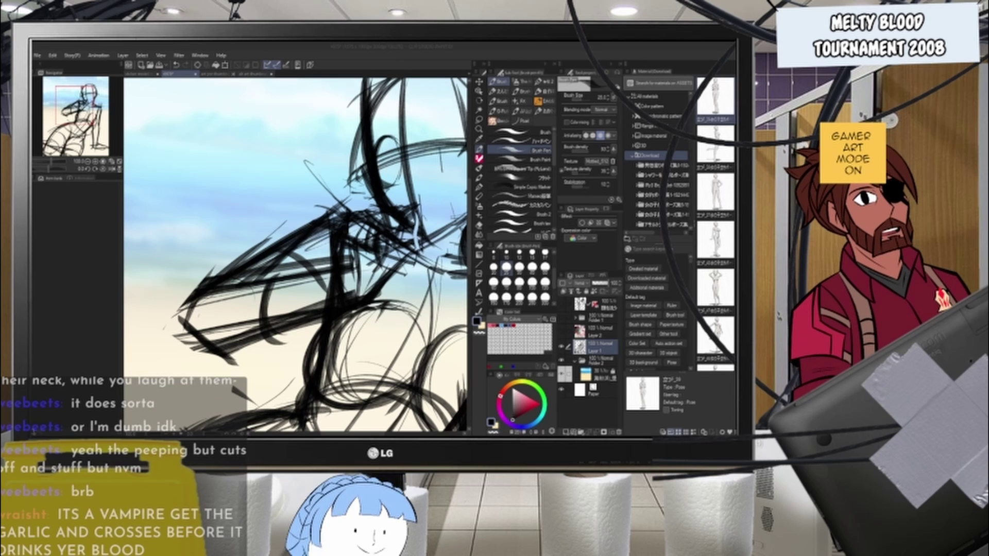
left_click(253, 53)
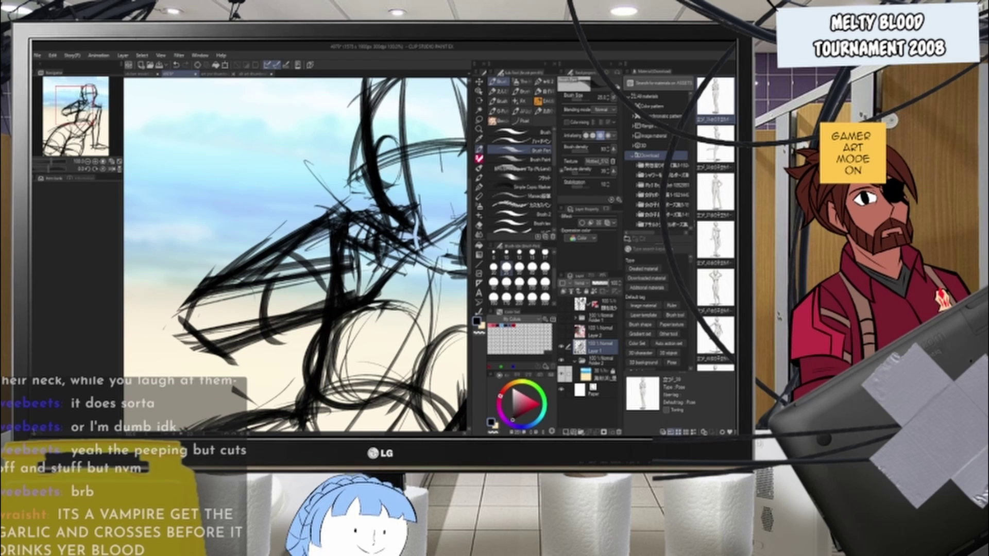
key("alt+Tab")
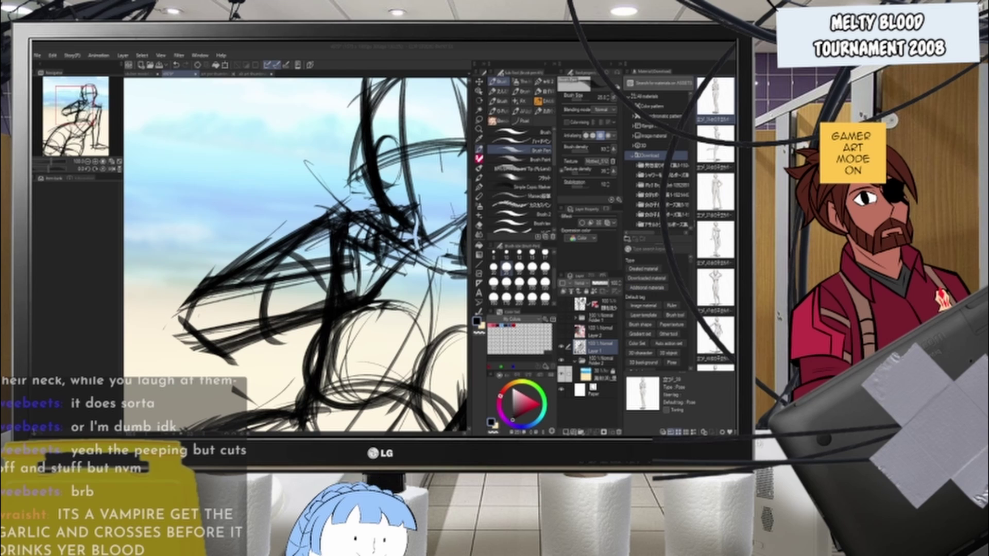
scroll(264, 240, "down", 5)
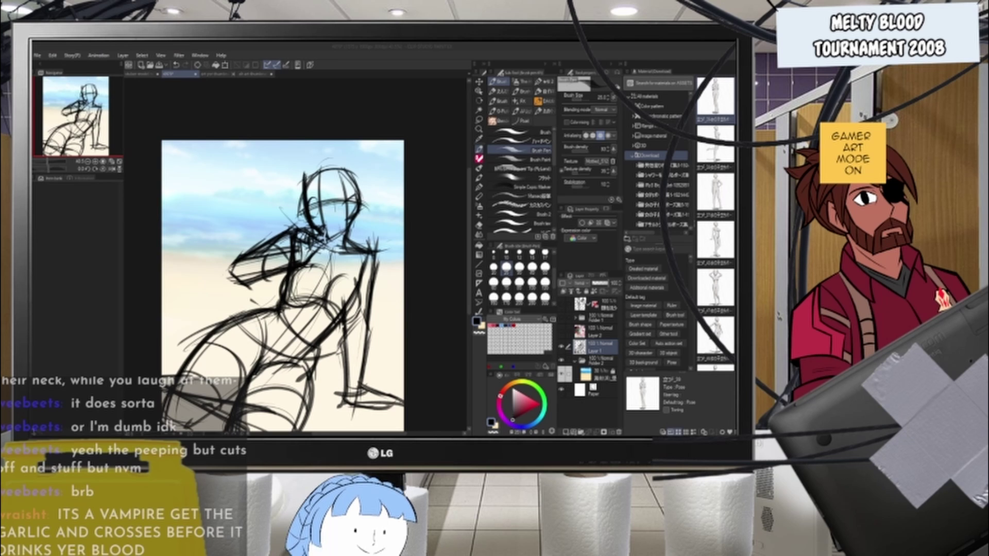
scroll(315, 214, "up", 6)
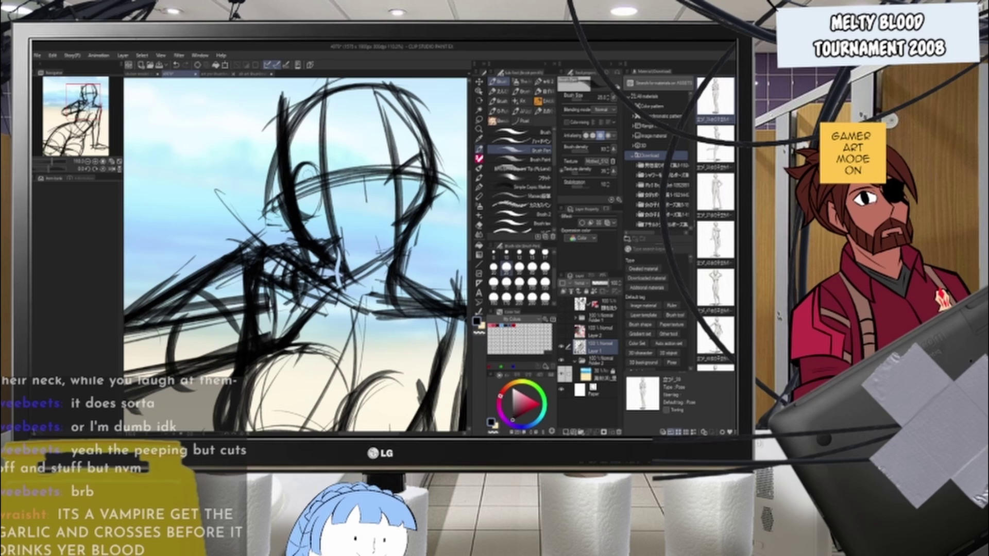
mouse_move(316, 152)
left_mouse_down()
mouse_move(330, 234)
mouse_move(350, 229)
left_mouse_up()
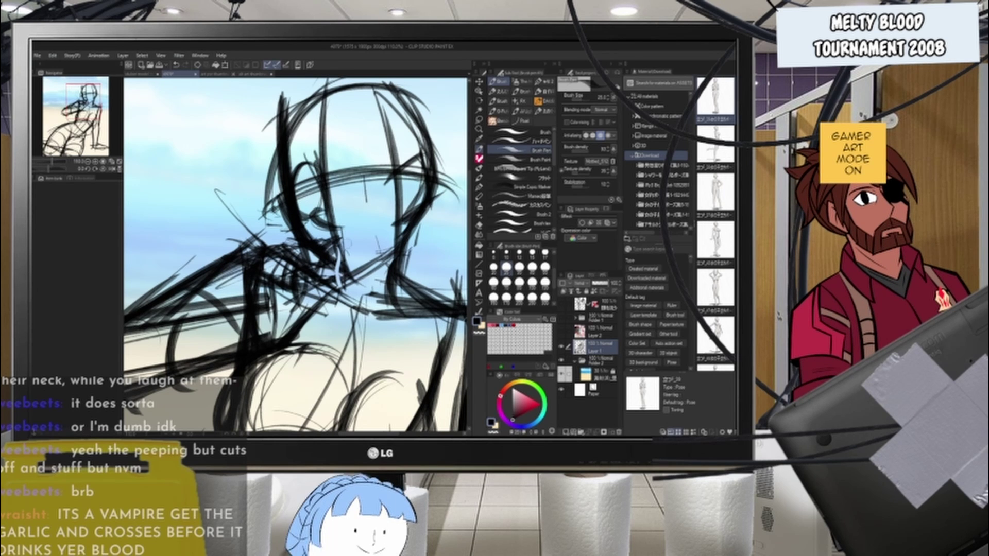
mouse_move(335, 157)
left_mouse_down()
mouse_move(383, 178)
mouse_move(371, 205)
mouse_move(382, 195)
left_mouse_up()
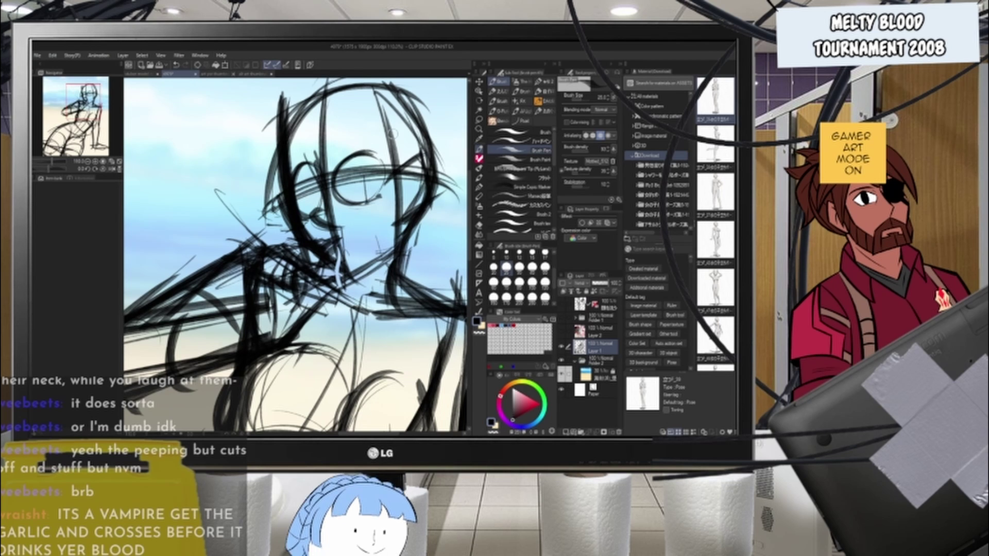
- Redraw the outer contour from the waist over the hip to the thigh and erase the stray lines outside it
scroll(392, 137, "down", 3)
scroll(391, 137, "down", 8)
scroll(379, 191, "up", 6)
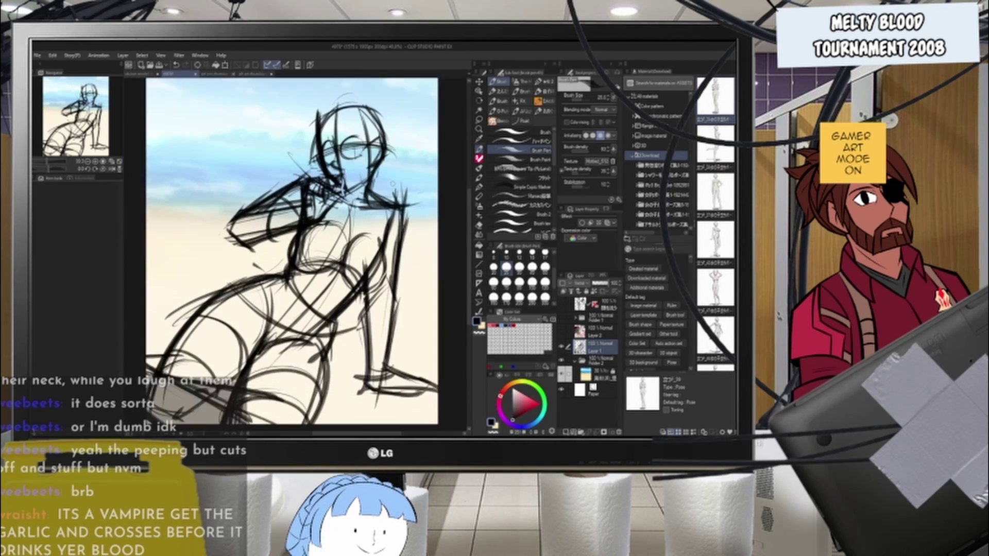
scroll(369, 218, "down", 2)
scroll(377, 214, "down", 4)
scroll(353, 241, "up", 3)
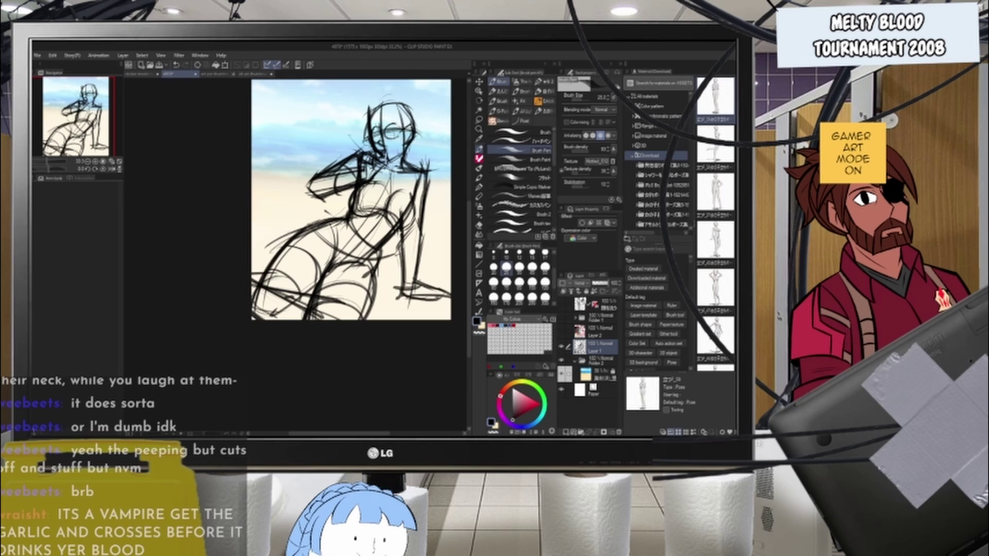
scroll(296, 255, "up", 3)
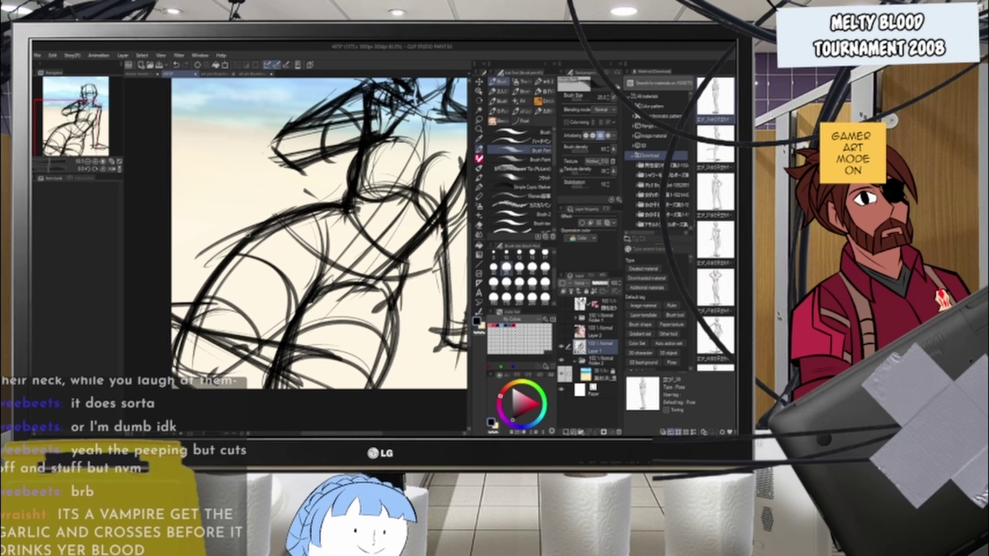
mouse_move(302, 200)
left_mouse_down()
mouse_move(228, 256)
mouse_move(260, 220)
mouse_move(196, 331)
left_mouse_up()
key("e")
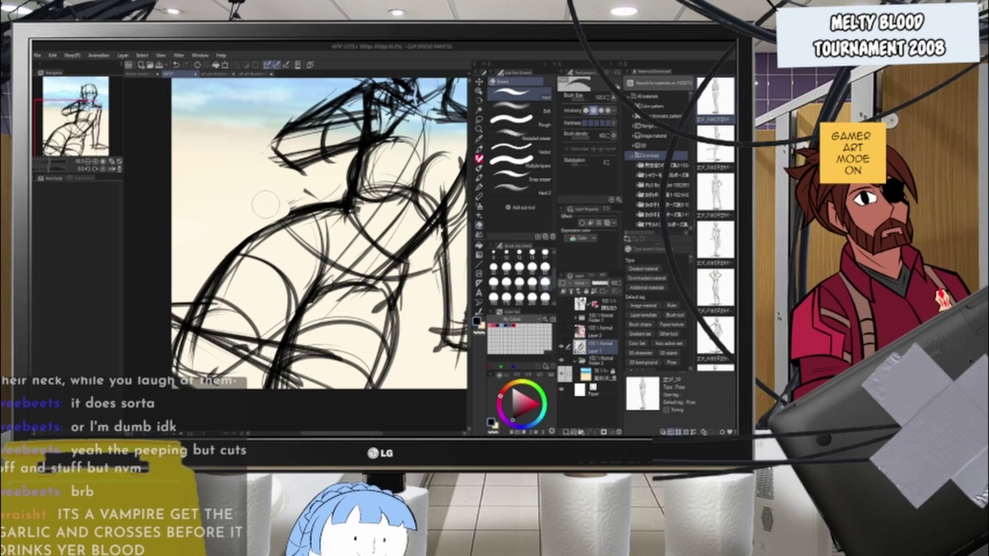
left_click_drag(277, 198, 214, 247)
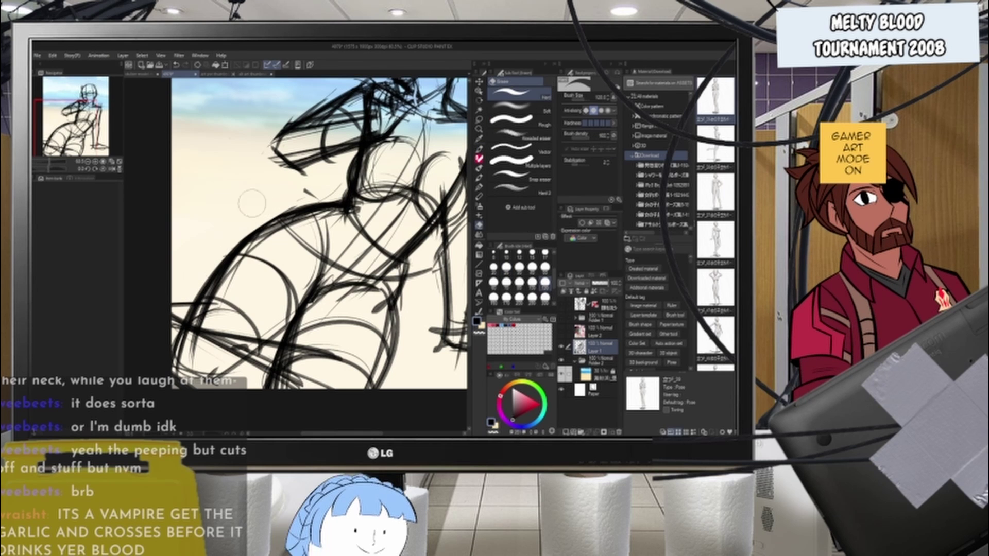
left_click_drag(252, 203, 200, 282)
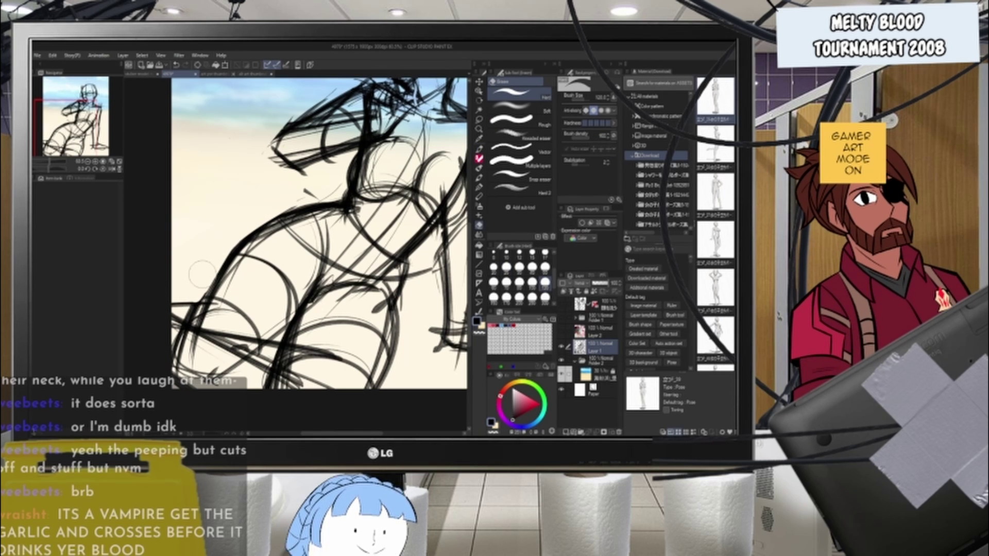
- With the brush, strengthen the lines crossing the waist and hips, including a dark curve from the waist across the pelvis
left_click(479, 148)
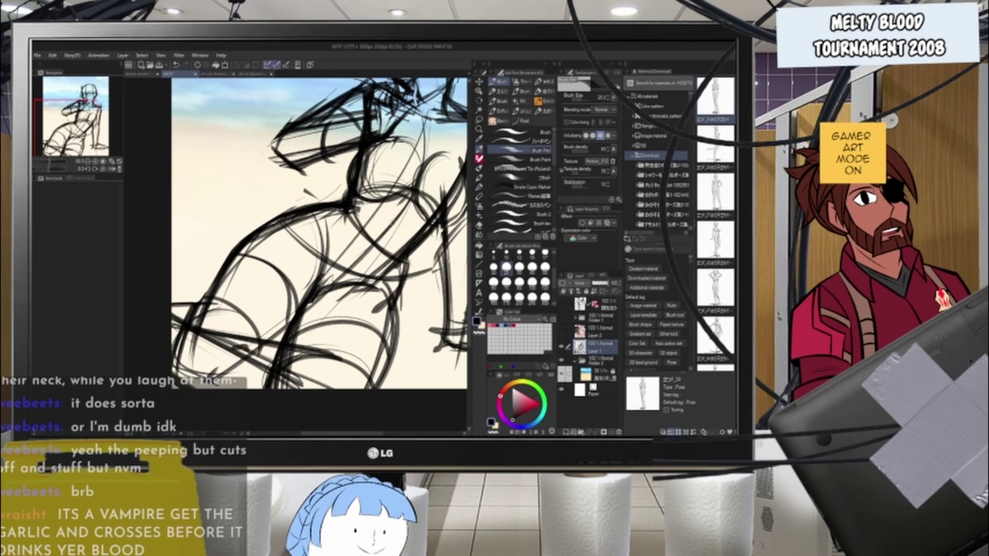
left_click_drag(411, 196, 329, 281)
left_click_drag(376, 240, 308, 299)
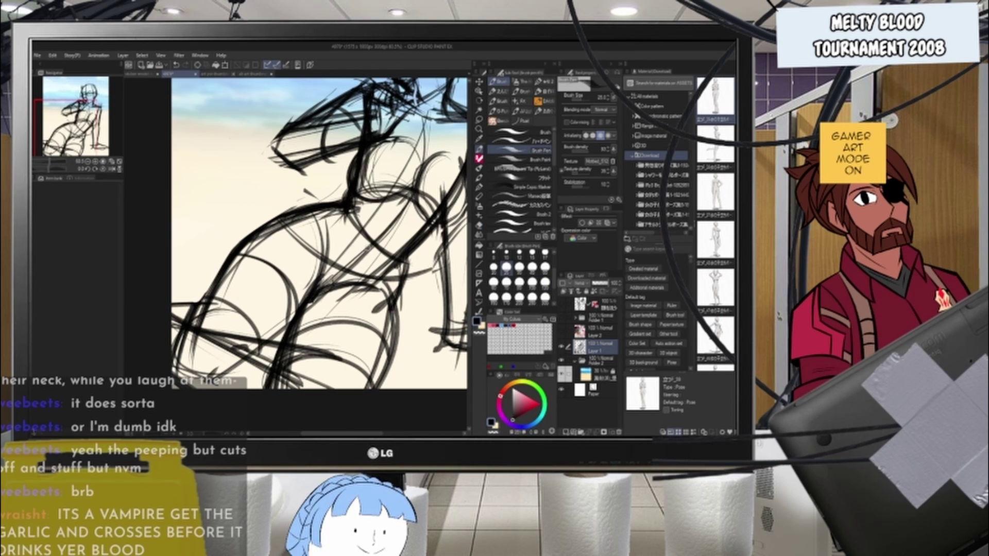
mouse_move(308, 227)
left_mouse_down()
mouse_move(329, 254)
mouse_move(315, 285)
left_mouse_up()
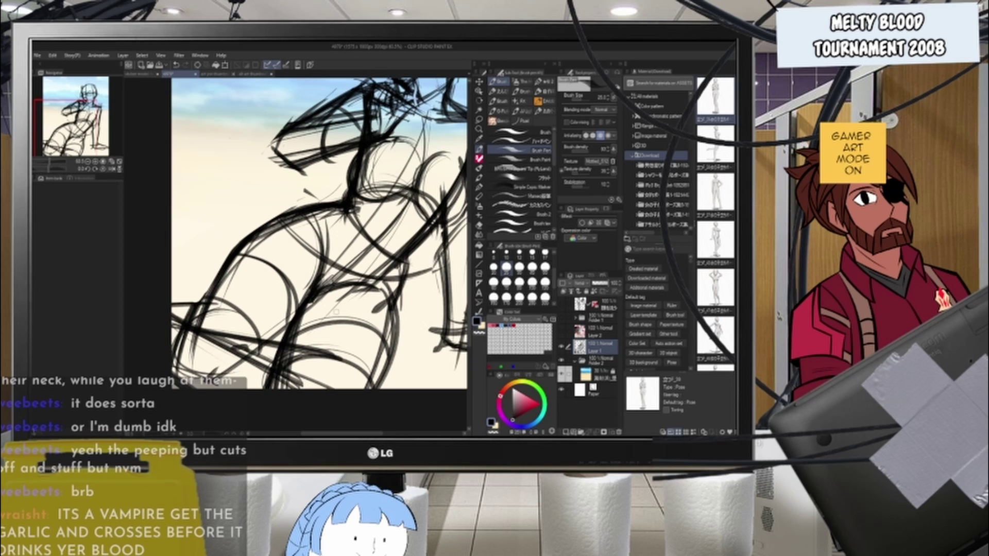
mouse_move(329, 192)
left_mouse_down()
mouse_move(407, 268)
mouse_move(418, 271)
mouse_move(330, 201)
mouse_move(430, 285)
mouse_move(442, 279)
left_mouse_up()
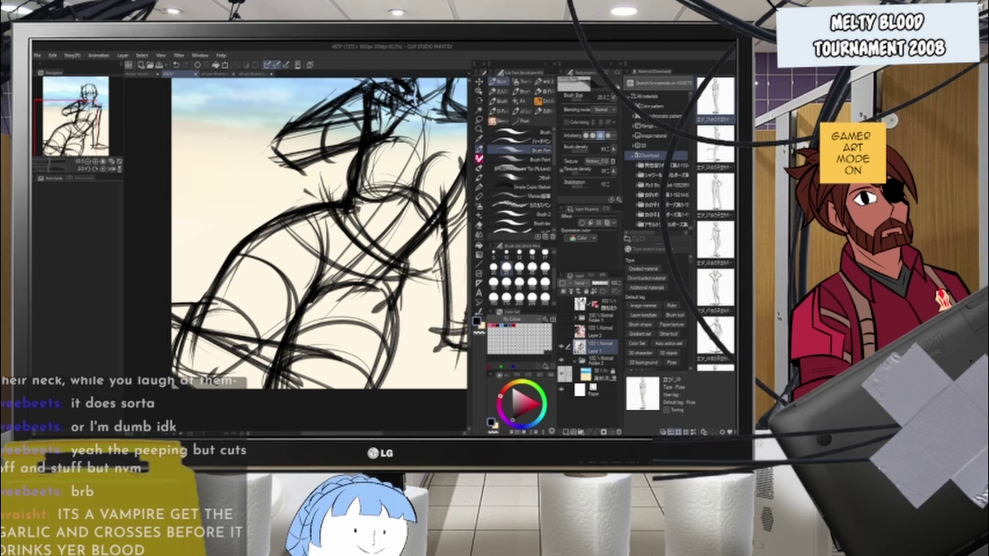
- Add rough ear marks on the side of the head, level with the eye line
left_click_drag(383, 247, 149, 231)
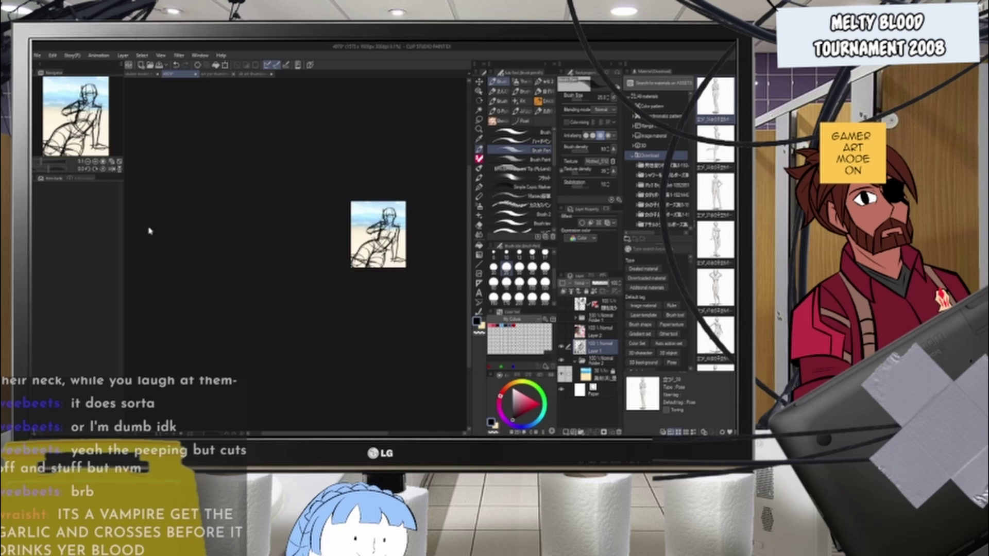
scroll(297, 235, "up", 10)
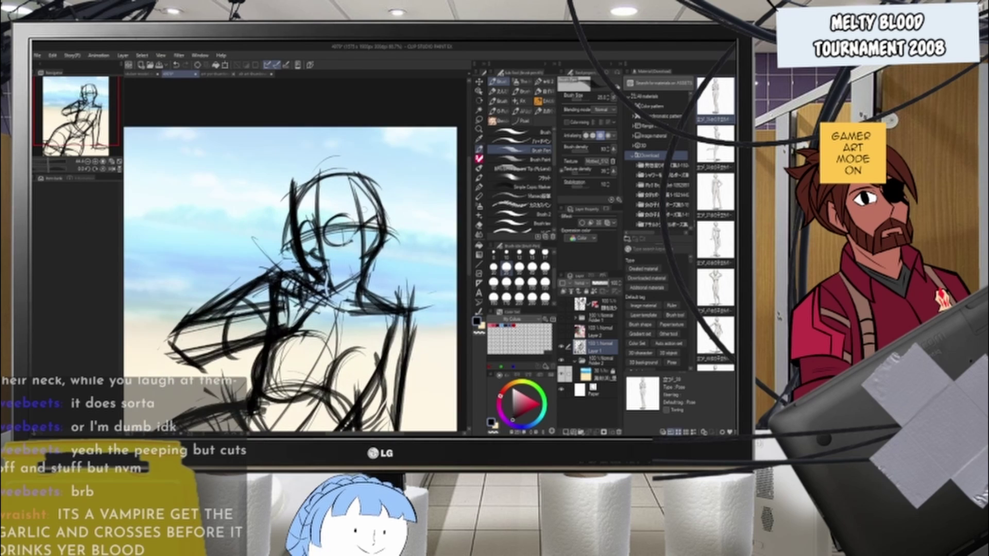
mouse_move(357, 202)
left_mouse_down()
mouse_move(379, 217)
mouse_move(366, 265)
left_mouse_up()
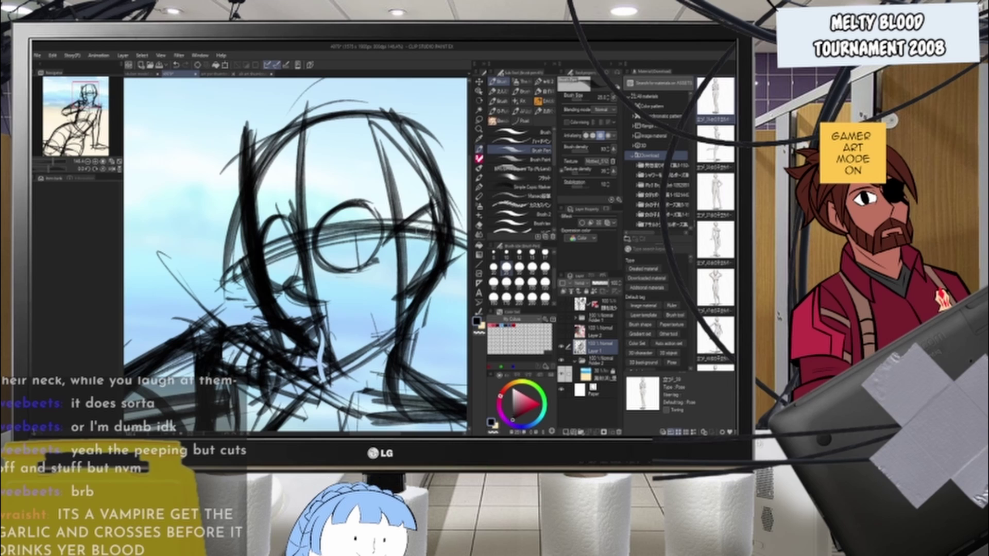
mouse_move(415, 226)
left_mouse_down()
mouse_move(407, 255)
mouse_move(423, 263)
mouse_move(419, 279)
left_mouse_up()
scroll(397, 260, "down", 4)
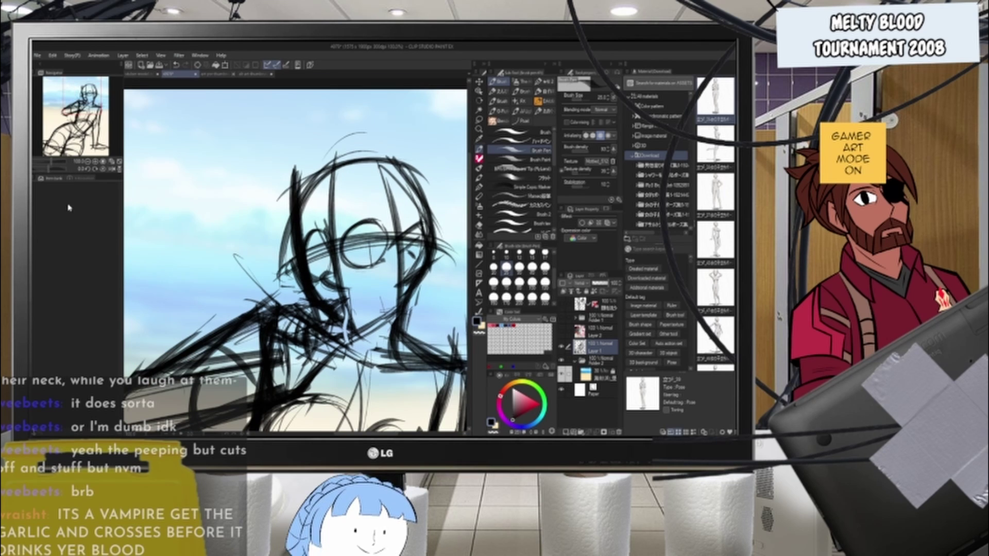
scroll(336, 171, "down", 6)
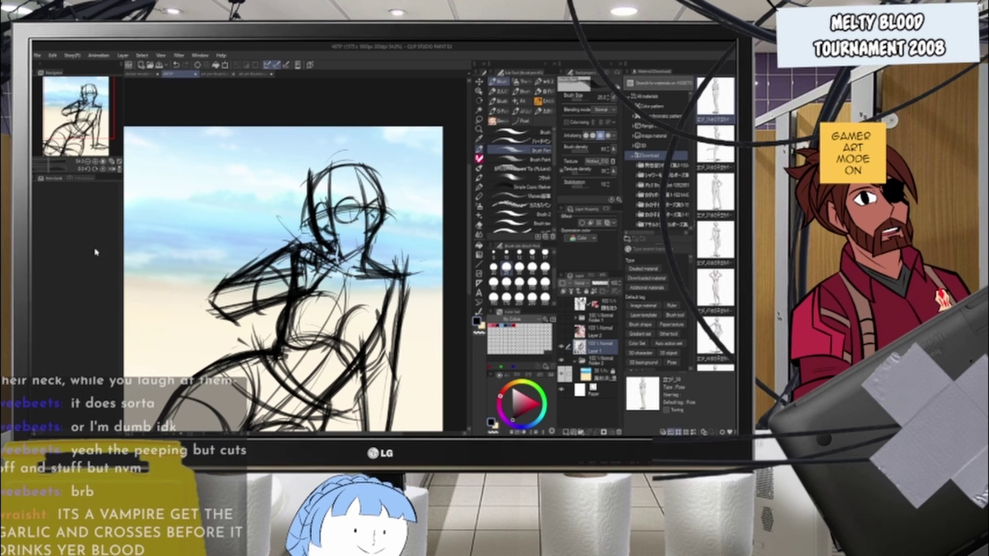
- Thicken the larger eye's round outline and sketch an eyebrow arc above it, undoing the rejected strokes
scroll(342, 195, "up", 7)
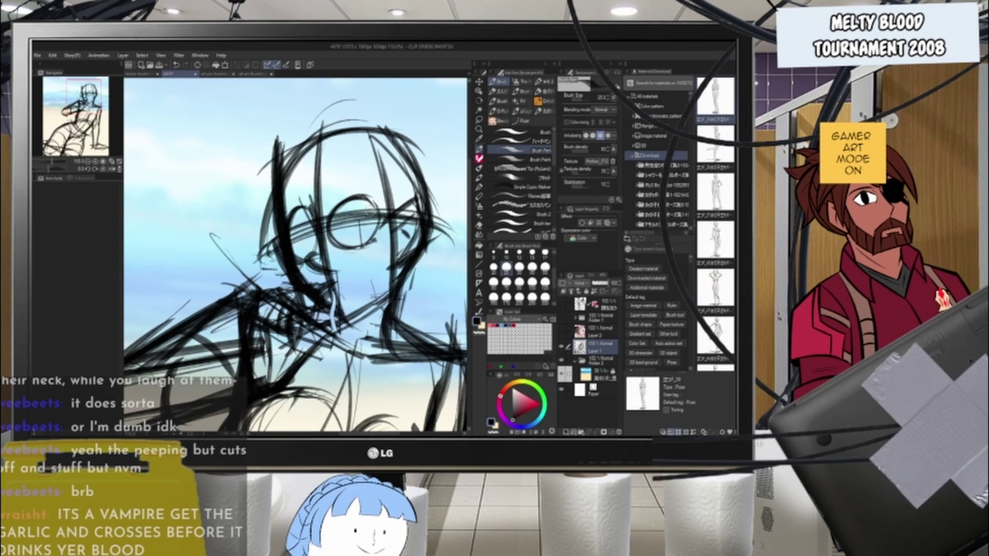
left_click_drag(333, 220, 379, 213)
key("ctrl+z")
key("ctrl+z")
key("ctrl+z")
key("ctrl+z")
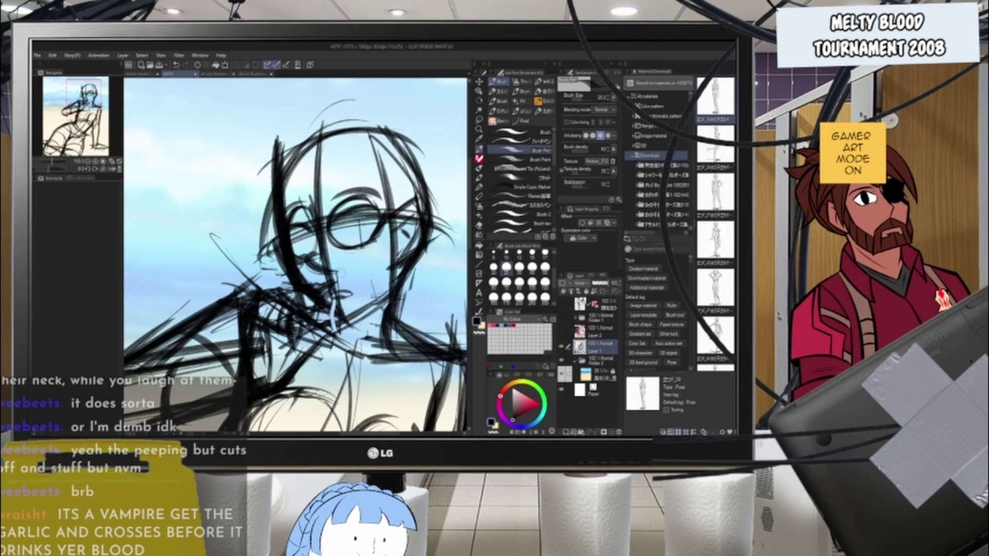
scroll(348, 206, "down", 5)
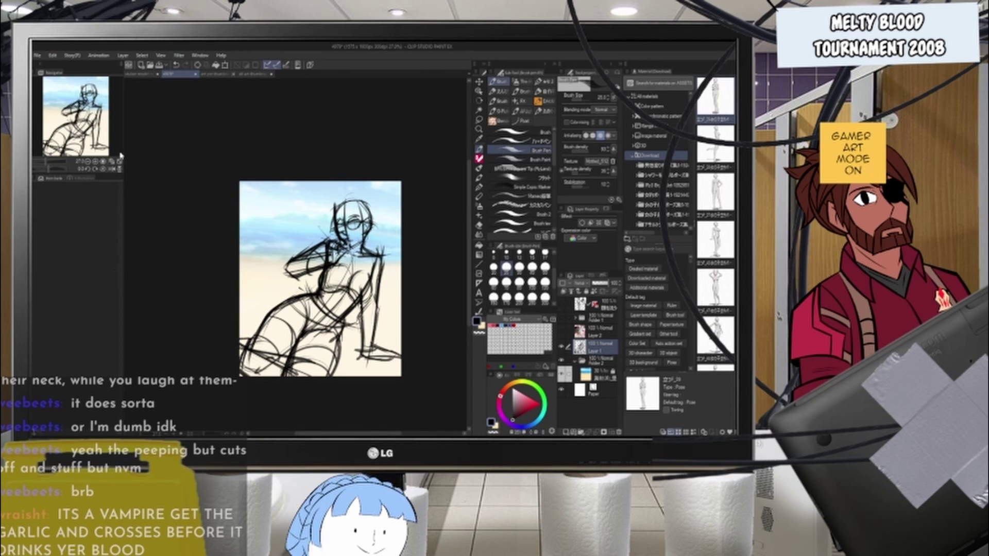
scroll(132, 164, "up", 5)
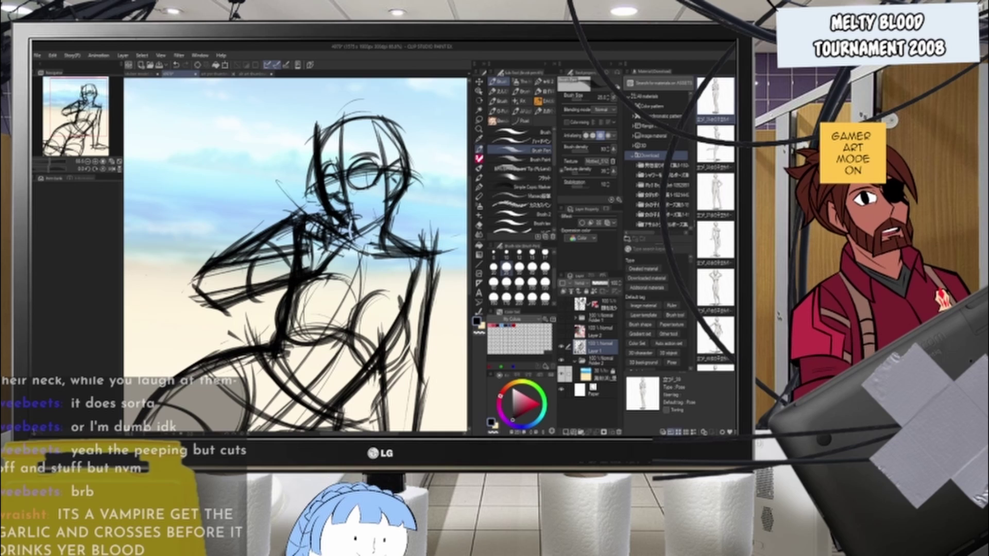
scroll(364, 190, "up", 2)
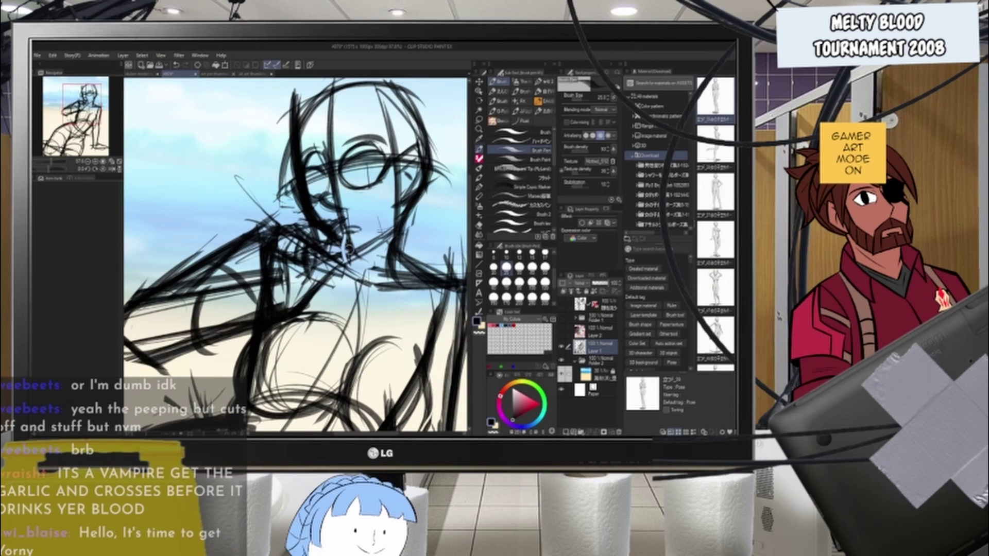
scroll(349, 249, "up", 3)
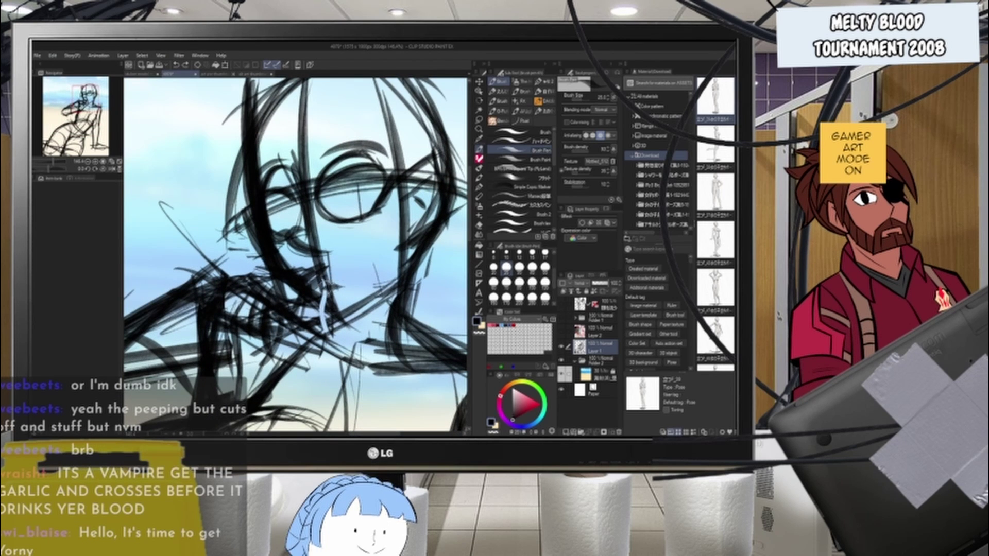
- Undo the stray mouth stroke, add light guide marks inside the larger eye, and darken the short marks at the far side of the face
key("ctrl+z")
mouse_move(329, 286)
left_mouse_down()
mouse_move(354, 287)
mouse_move(351, 279)
left_mouse_up()
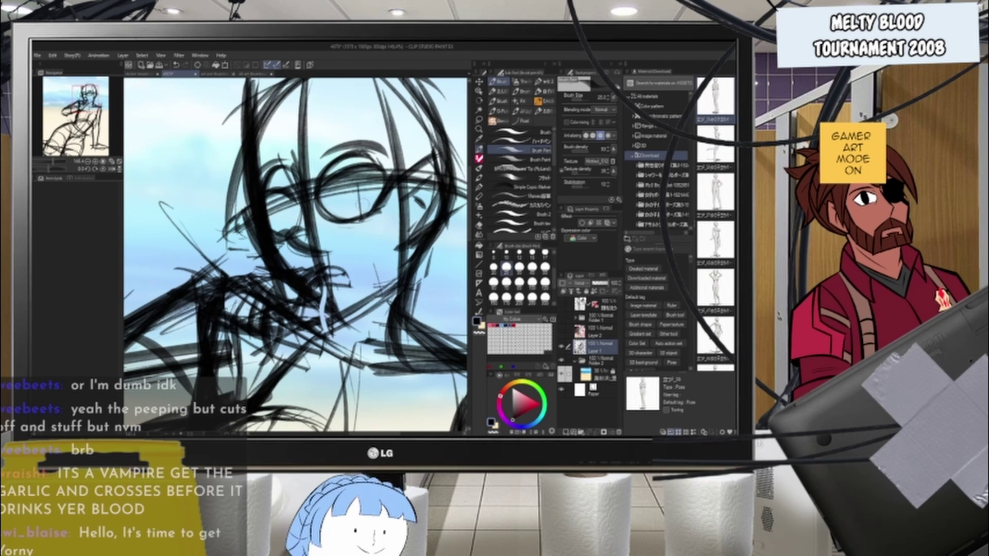
left_click_drag(321, 186, 393, 174)
left_click_drag(377, 181, 424, 160)
mouse_move(252, 208)
left_mouse_down()
mouse_move(220, 204)
mouse_move(234, 212)
left_mouse_up()
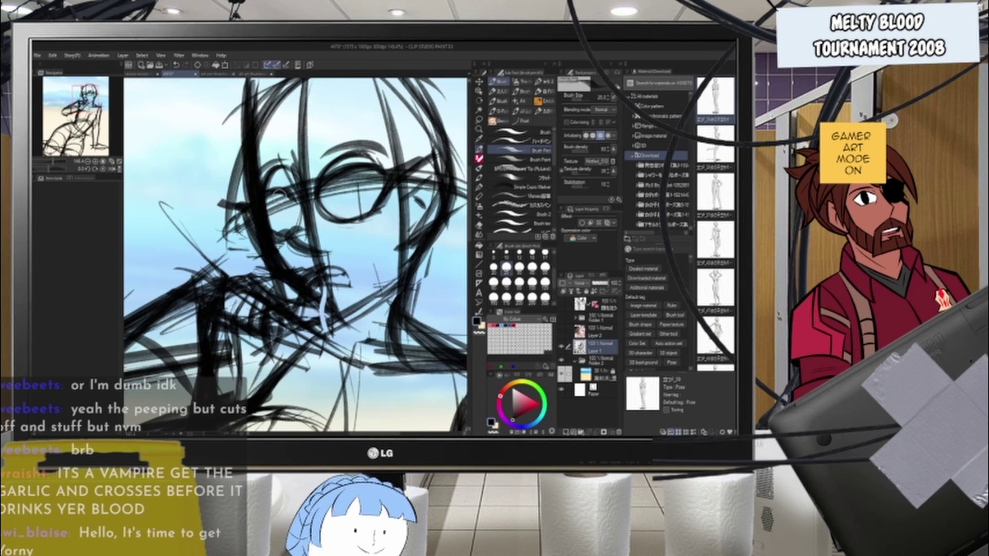
scroll(274, 194, "down", 3)
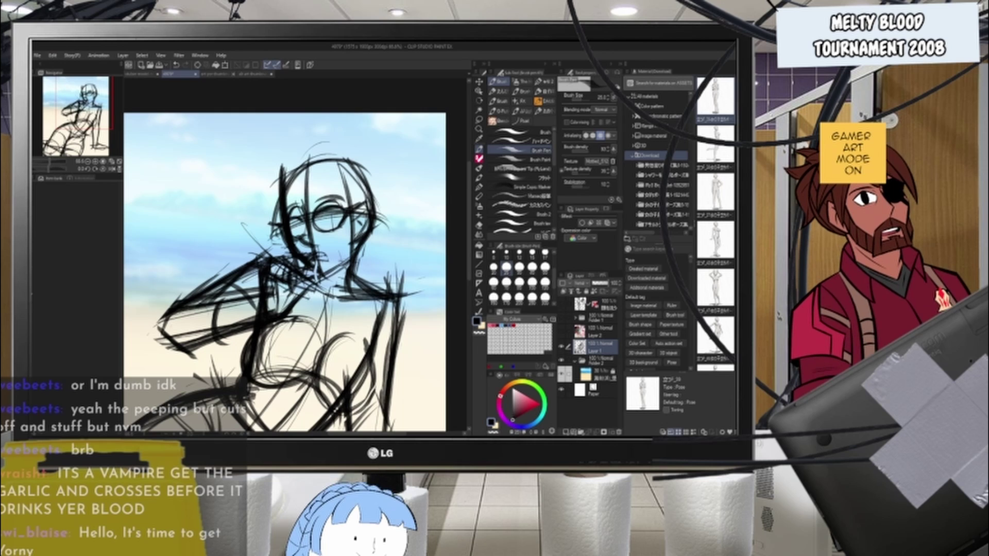
- Sketch loose bangs strands over the forehead and a hair outline along the far side of the head
scroll(282, 184, "up", 3)
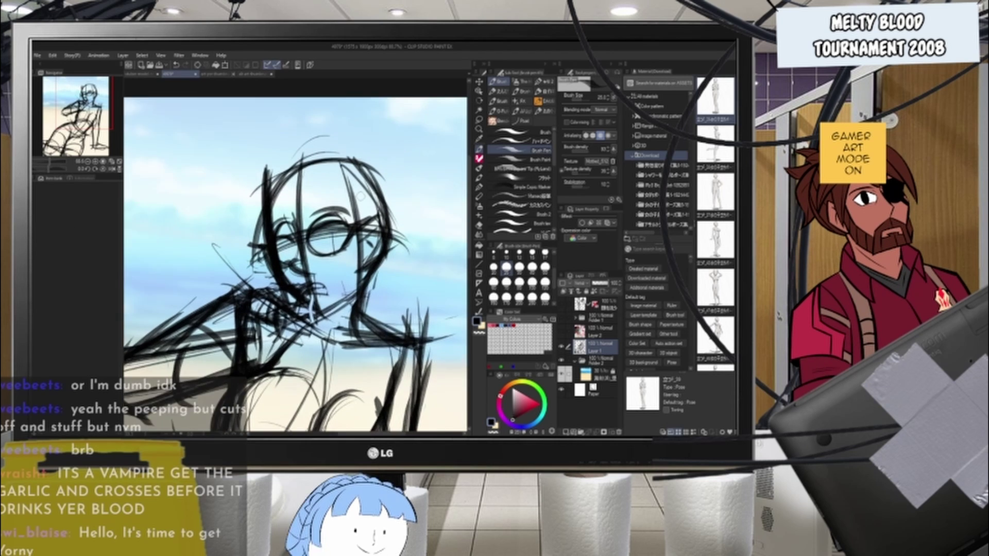
left_click_drag(304, 162, 279, 250)
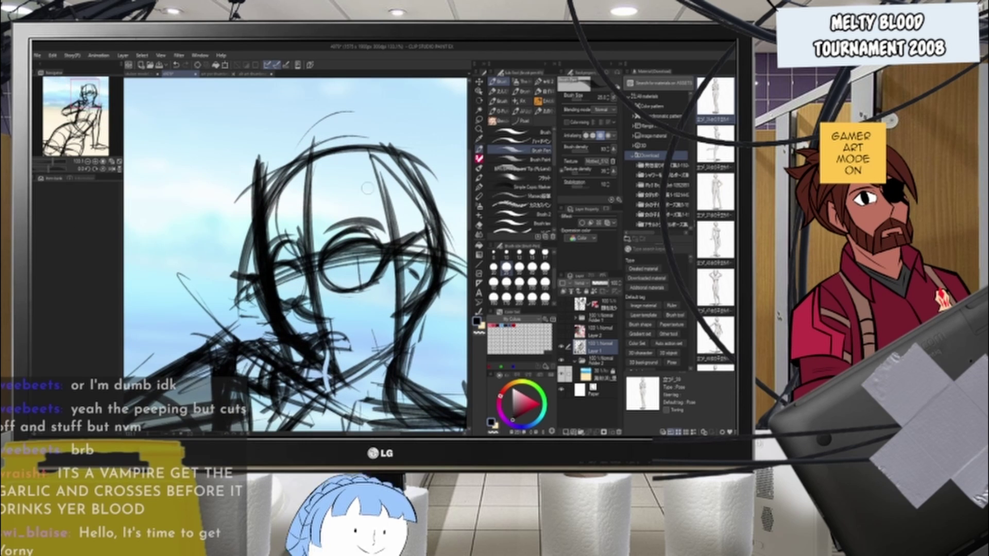
left_click_drag(351, 167, 333, 239)
mouse_move(281, 160)
left_mouse_down()
mouse_move(232, 237)
mouse_move(243, 277)
left_mouse_up()
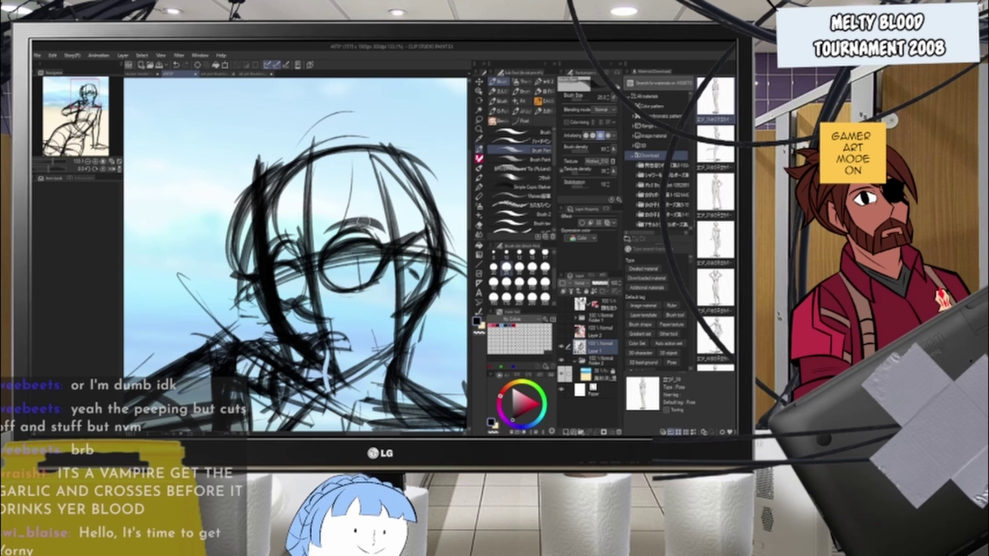
left_click_drag(344, 165, 372, 236)
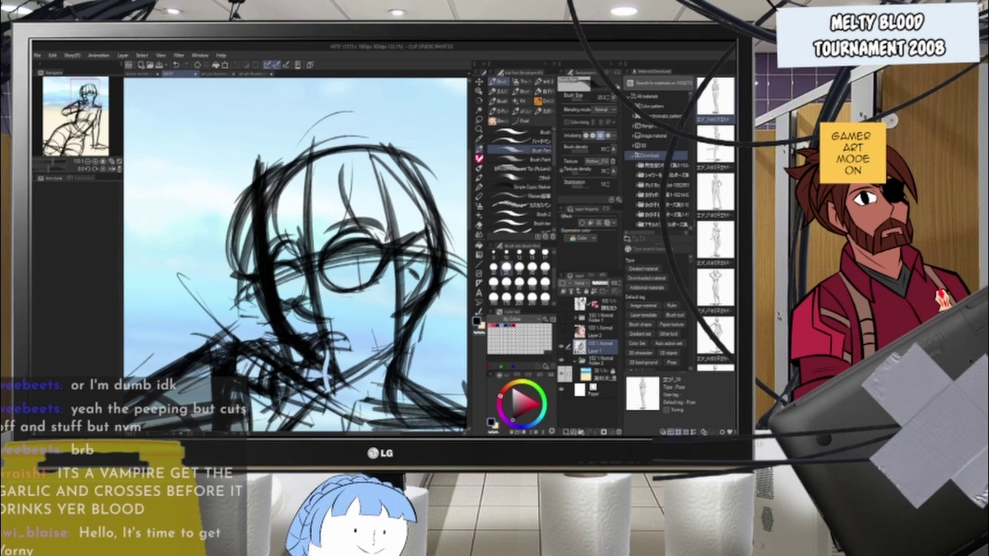
scroll(370, 163, "down", 5)
scroll(369, 164, "up", 3)
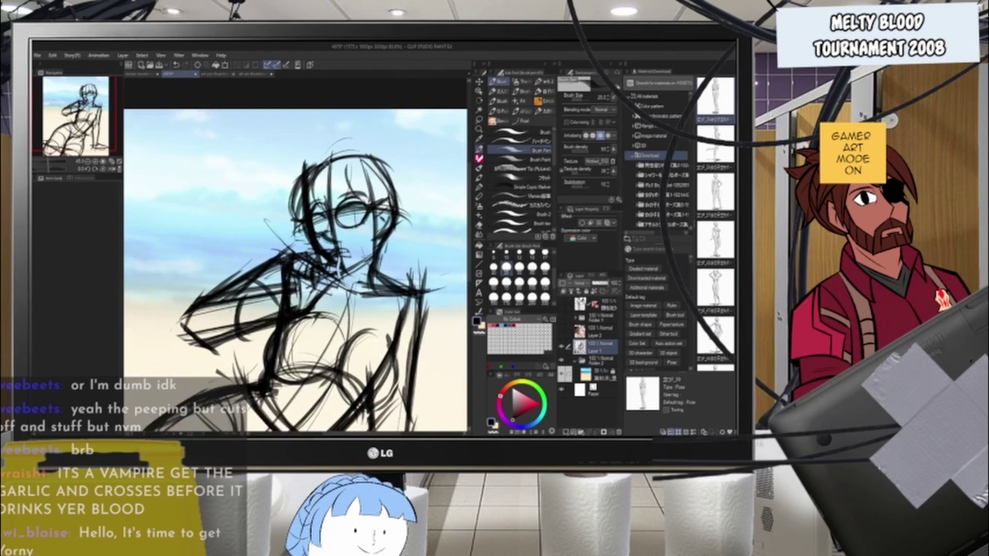
mouse_move(282, 238)
left_mouse_down()
mouse_move(356, 153)
mouse_move(419, 203)
left_mouse_up()
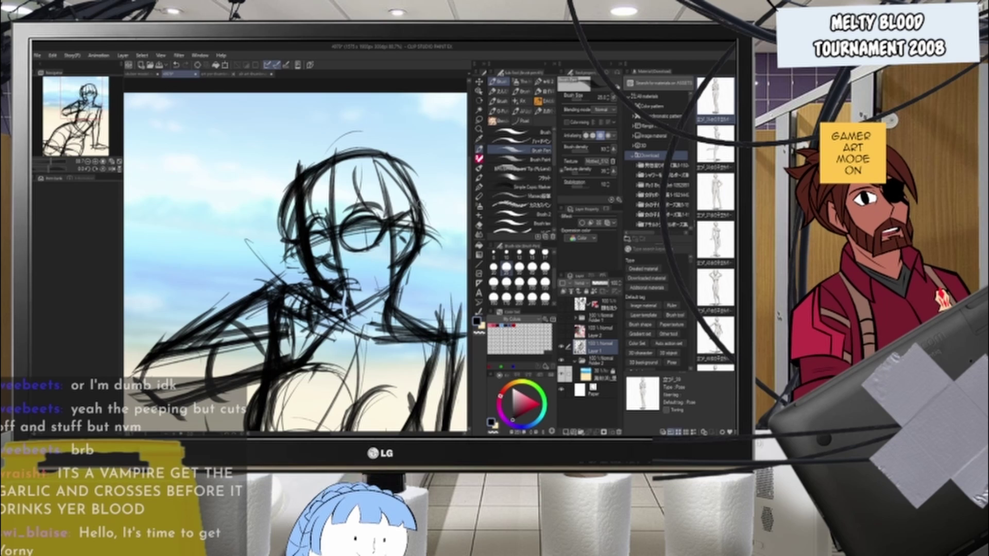
left_click_drag(359, 168, 402, 224)
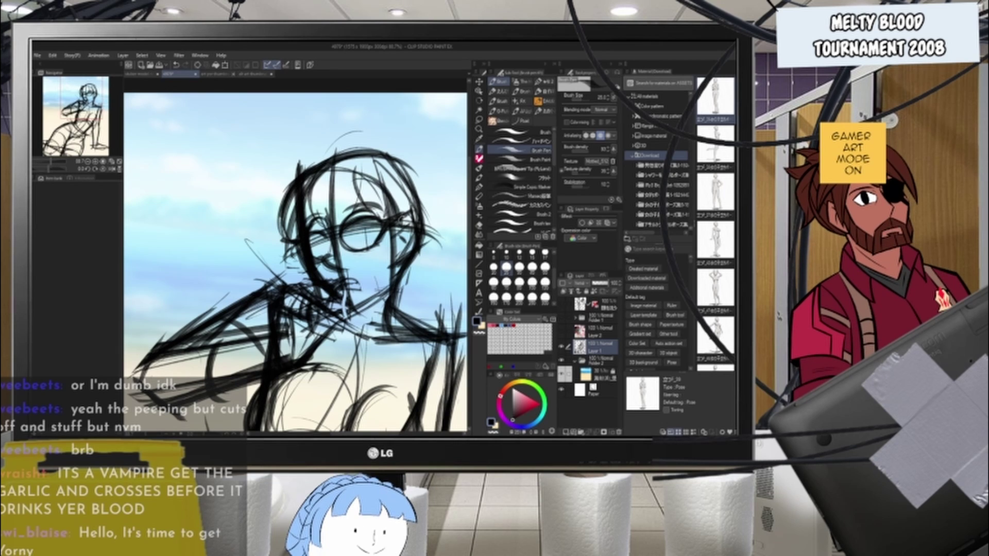
mouse_move(331, 154)
left_mouse_down()
mouse_move(277, 201)
mouse_move(400, 192)
mouse_move(411, 213)
left_mouse_up()
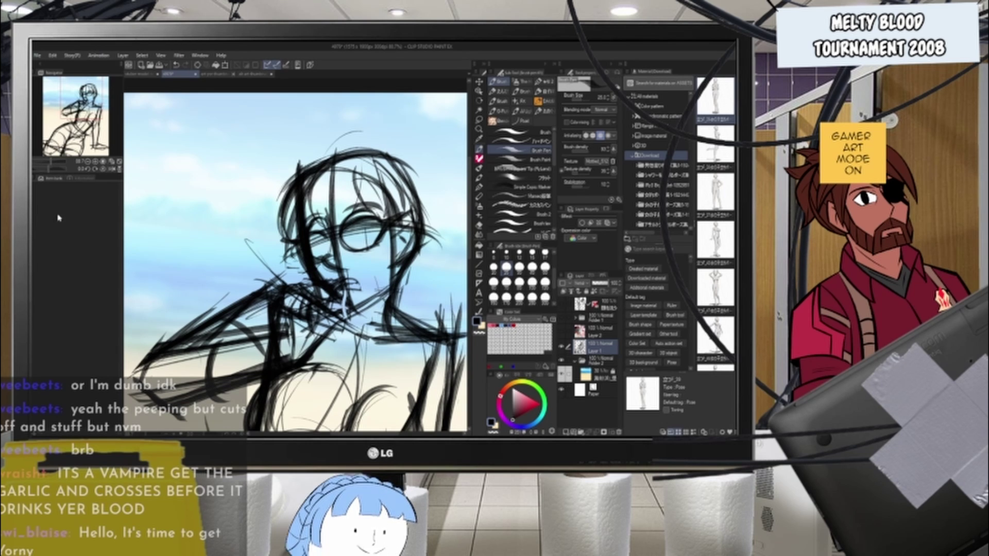
- Build up the hair volume around the back of the head with curved strokes from the crown to the neck
scroll(425, 218, "down", 3)
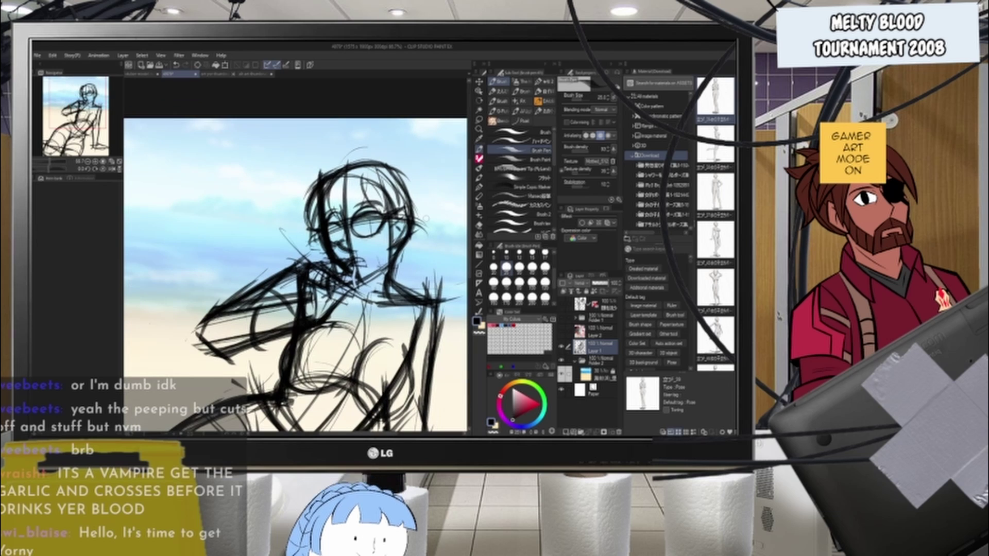
left_click_drag(389, 165, 428, 226)
mouse_move(412, 187)
left_mouse_down()
mouse_move(408, 260)
mouse_move(388, 277)
left_mouse_up()
mouse_move(394, 172)
left_mouse_down()
mouse_move(422, 209)
mouse_move(425, 233)
mouse_move(412, 258)
left_mouse_up()
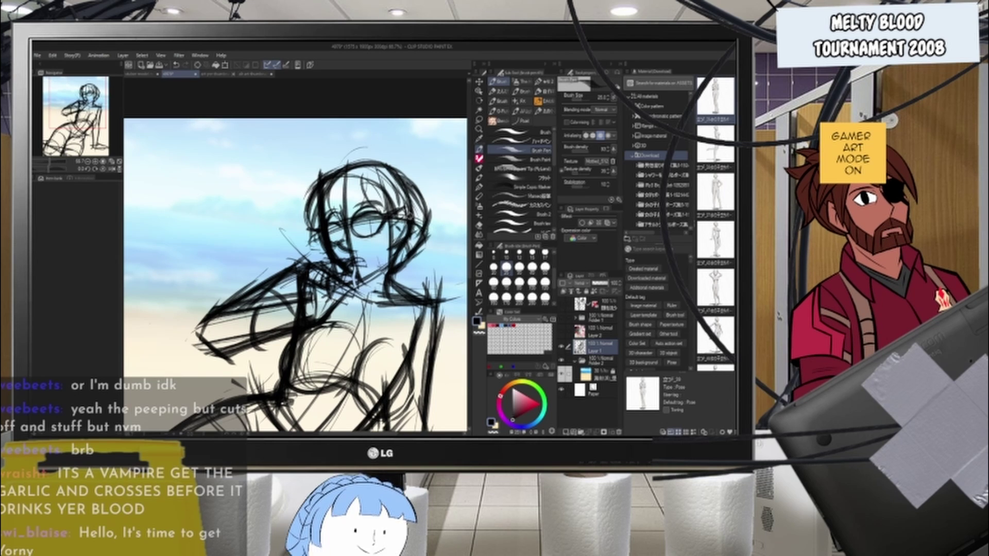
left_click_drag(408, 214, 421, 246)
- Sketch long hair strands falling from beside the face over the near shoulder and chest, replacing the first rejected strand
left_click_drag(385, 219, 368, 392)
key("ctrl+z")
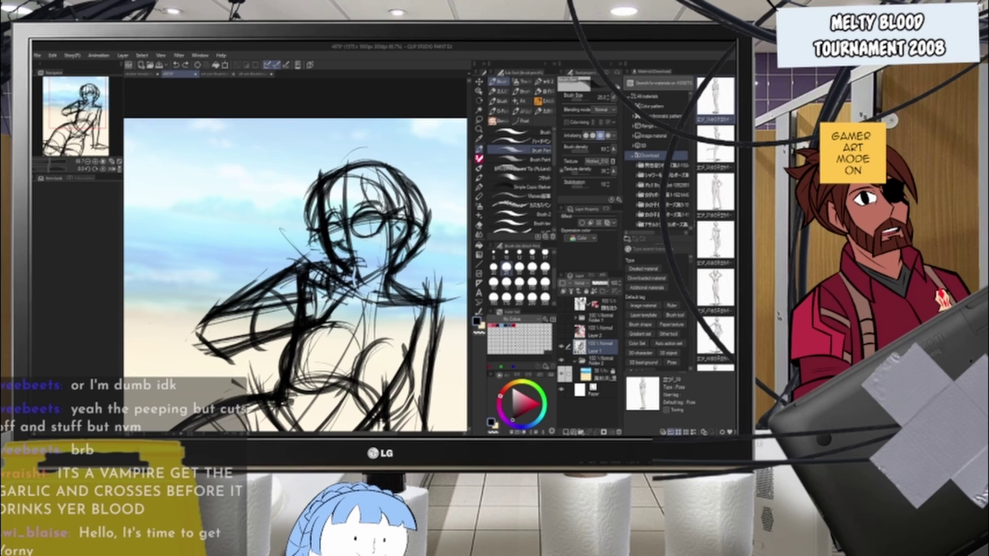
mouse_move(387, 202)
left_mouse_down()
mouse_move(374, 358)
mouse_move(409, 380)
mouse_move(390, 346)
left_mouse_up()
mouse_move(397, 284)
left_mouse_down()
mouse_move(389, 368)
mouse_move(408, 385)
left_mouse_up()
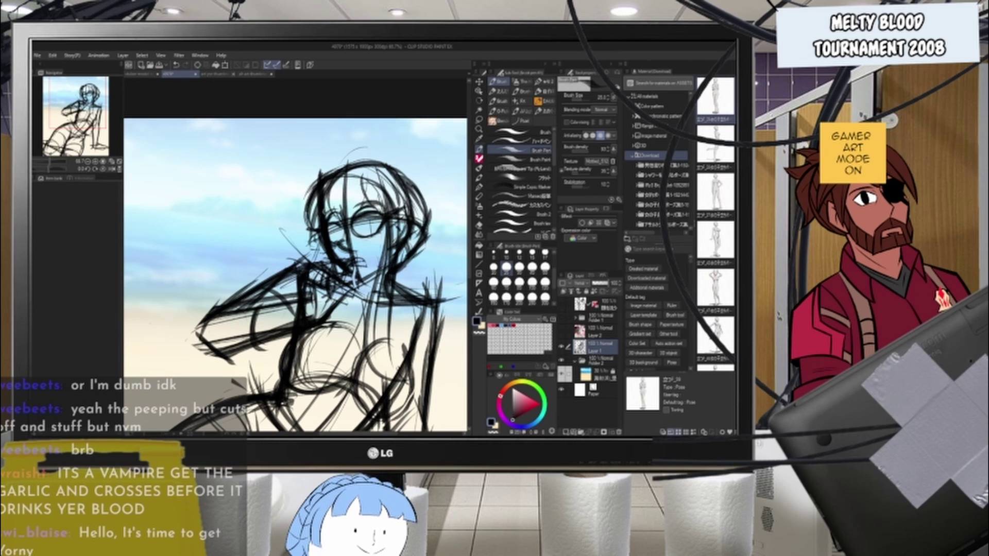
- Try long hair strands running from the far side of the head past the raised arm toward the waist, undoing rejected strokes
left_click_drag(322, 235, 283, 386)
key("ctrl+z")
mouse_move(314, 237)
left_mouse_down()
mouse_move(258, 373)
mouse_move(278, 388)
mouse_move(308, 293)
mouse_move(283, 385)
left_mouse_up()
key("ctrl+z")
key("ctrl+z")
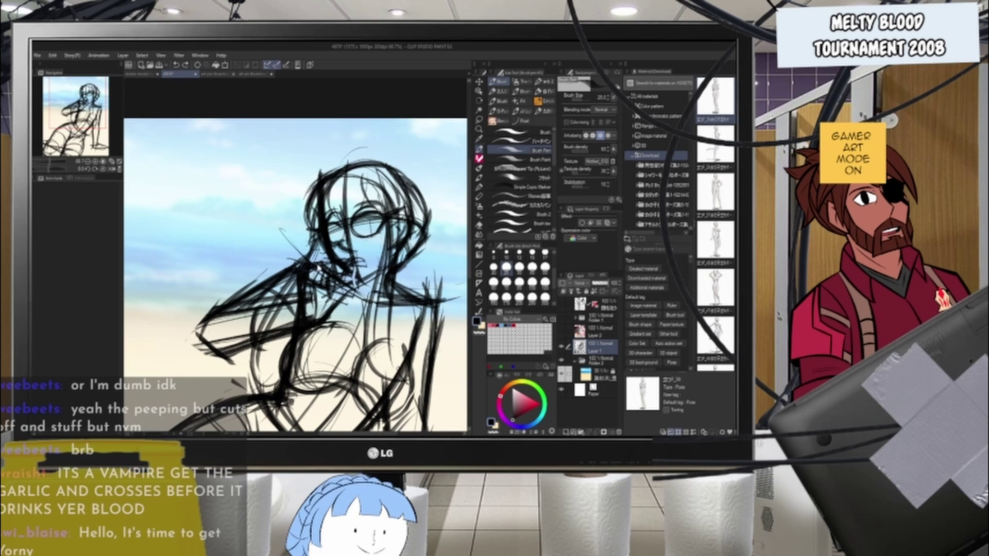
key("ctrl+z")
mouse_move(317, 237)
left_mouse_down()
mouse_move(263, 332)
mouse_move(280, 388)
left_mouse_up()
mouse_move(256, 348)
left_mouse_down()
mouse_move(255, 368)
mouse_move(277, 389)
left_mouse_up()
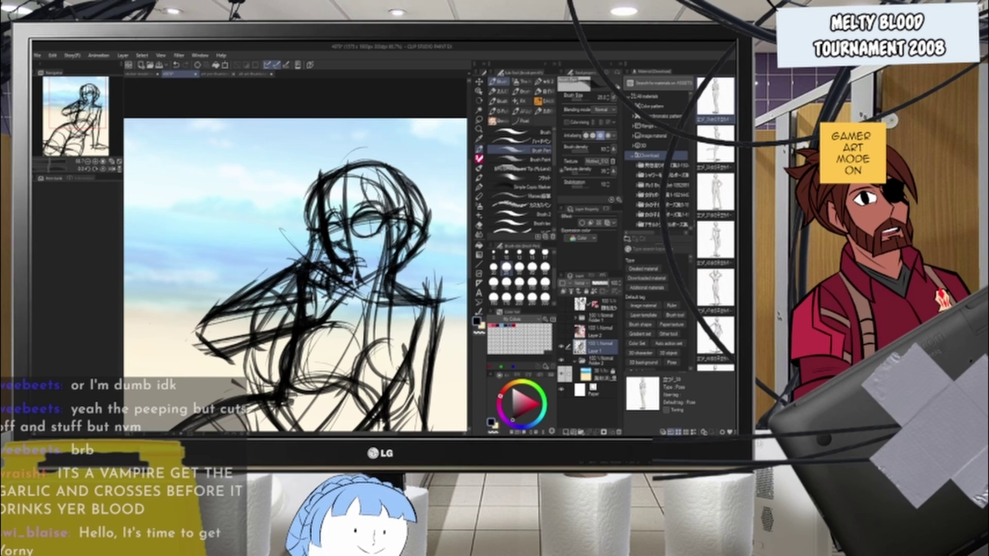
- Extend the near-side hair strands down the torso beside the supporting arm
left_click_drag(390, 237, 392, 386)
mouse_move(368, 334)
left_mouse_down()
mouse_move(380, 375)
mouse_move(405, 389)
mouse_move(418, 372)
left_mouse_up()
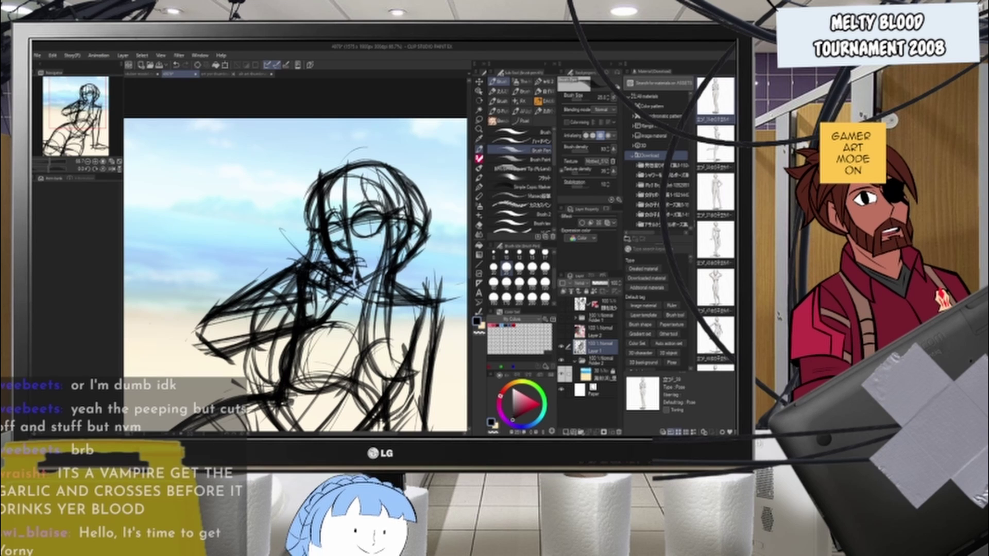
scroll(382, 355, "down", 6)
scroll(394, 400, "up", 2)
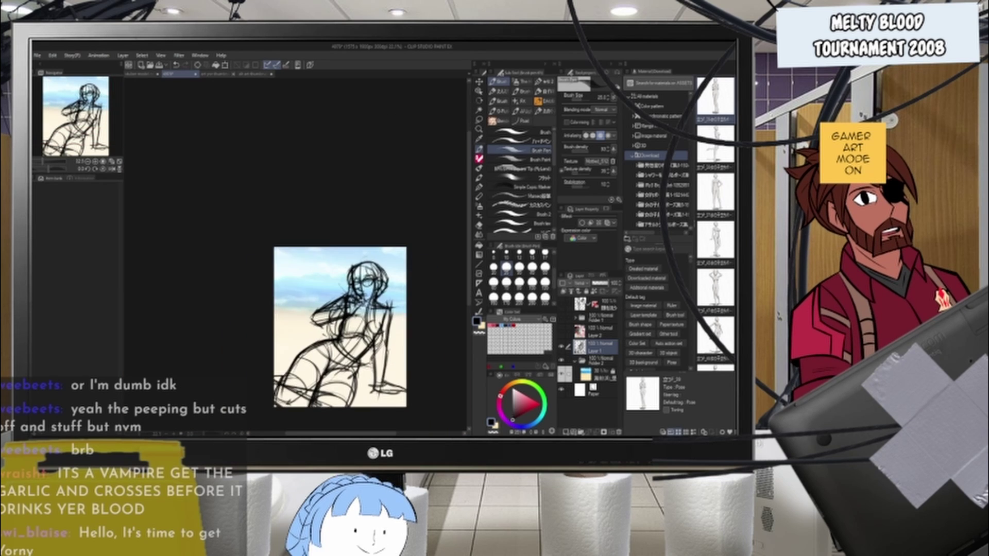
- Draw short cross-contour lines around the supporting forearm and touch up the side of the torso
scroll(309, 288, "up", 4)
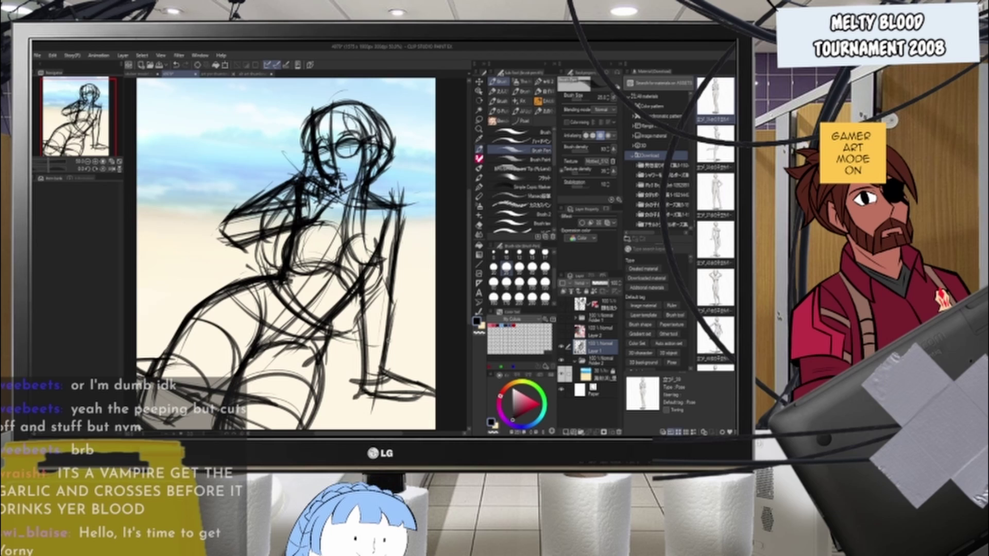
left_click_drag(360, 344, 391, 347)
left_click_drag(363, 305, 387, 307)
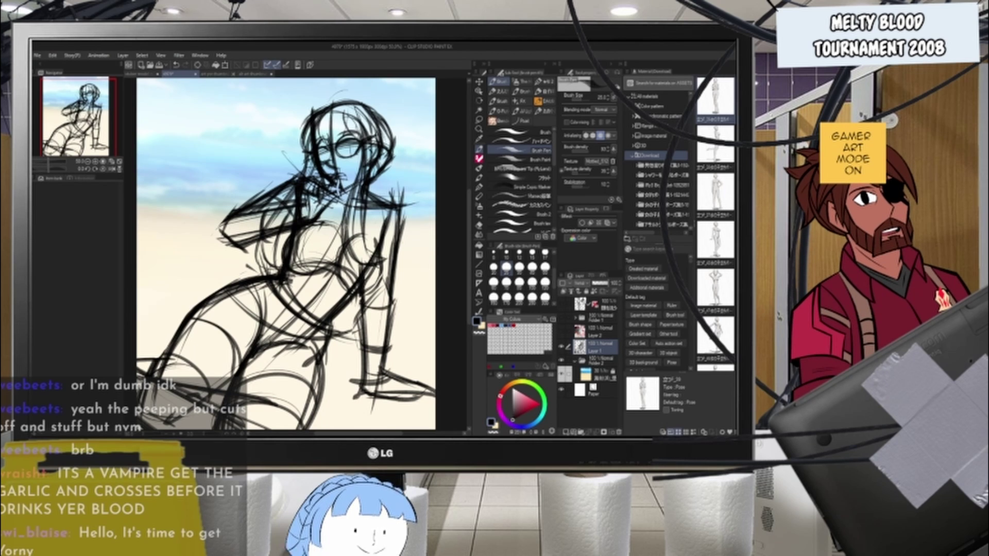
left_click_drag(321, 223, 281, 265)
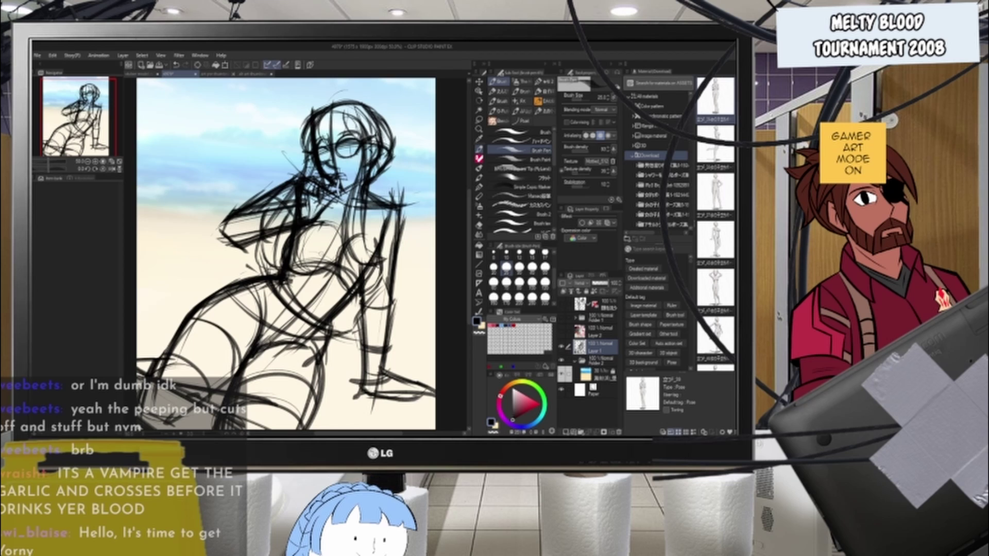
scroll(324, 233, "down", 8)
scroll(325, 233, "up", 7)
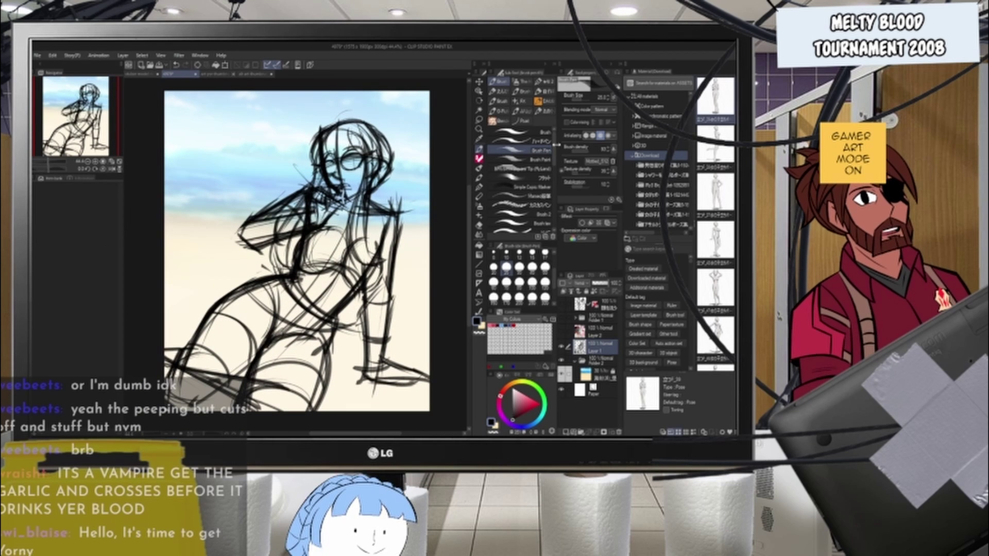
- Duplicate the figure sketch layer and hide the original Layer 1
key("ctrl+c")
key("ctrl+v")
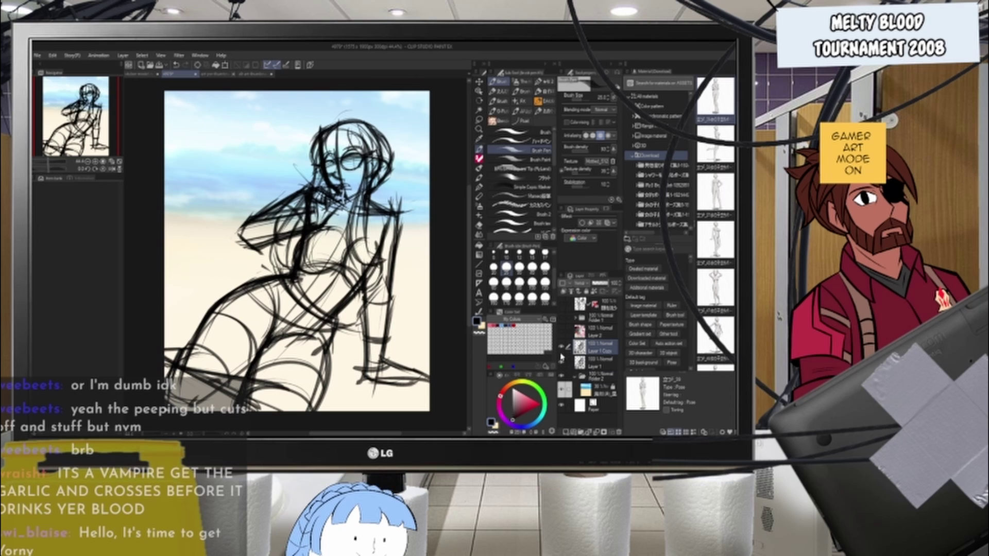
left_click(562, 363)
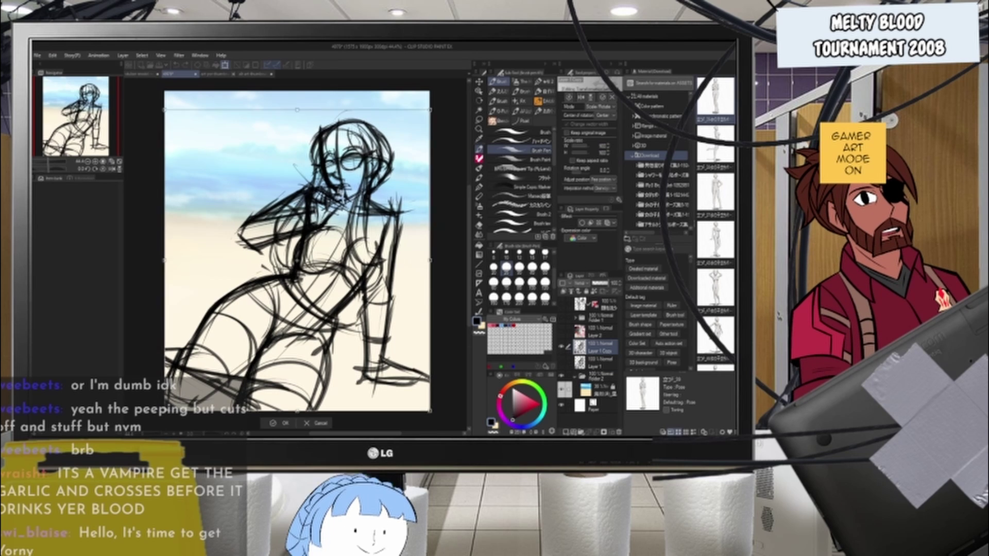
- Scale the duplicated sketch up slightly beyond the canvas edges, reposition the figure, and apply the transformation
key("ctrl+minus")
key("ctrl+t")
left_click_drag(215, 128, 202, 115)
left_click_drag(382, 220, 394, 219)
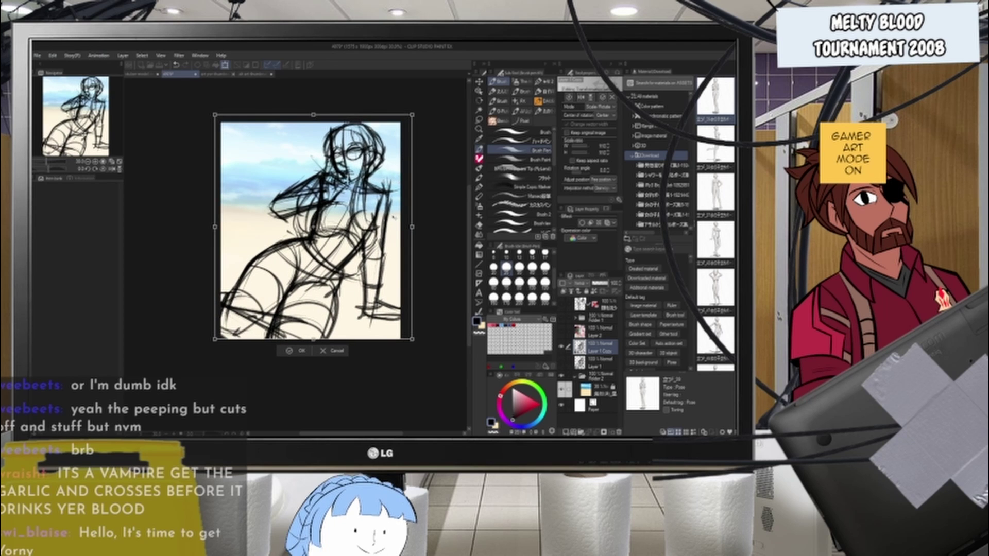
left_click_drag(389, 222, 387, 222)
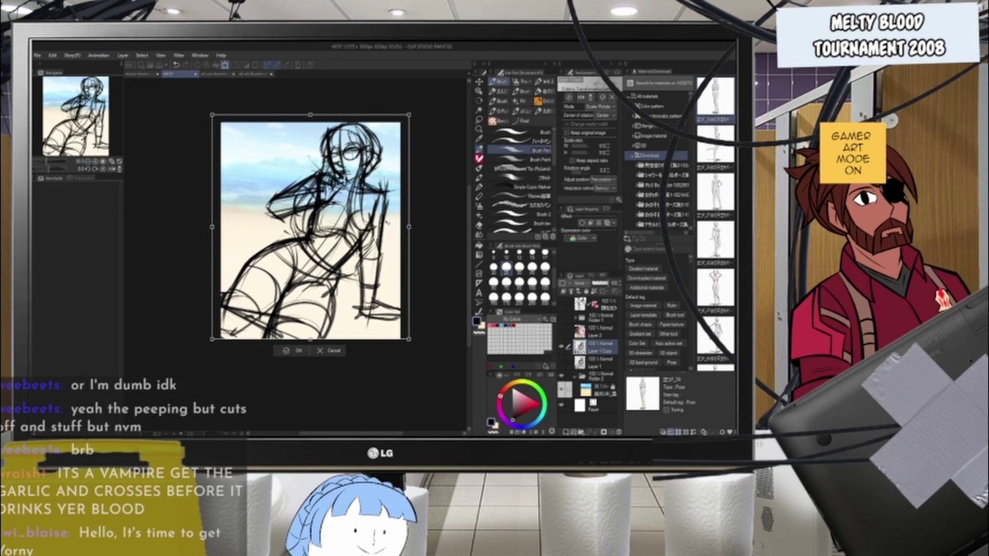
scroll(165, 306, "up", 1)
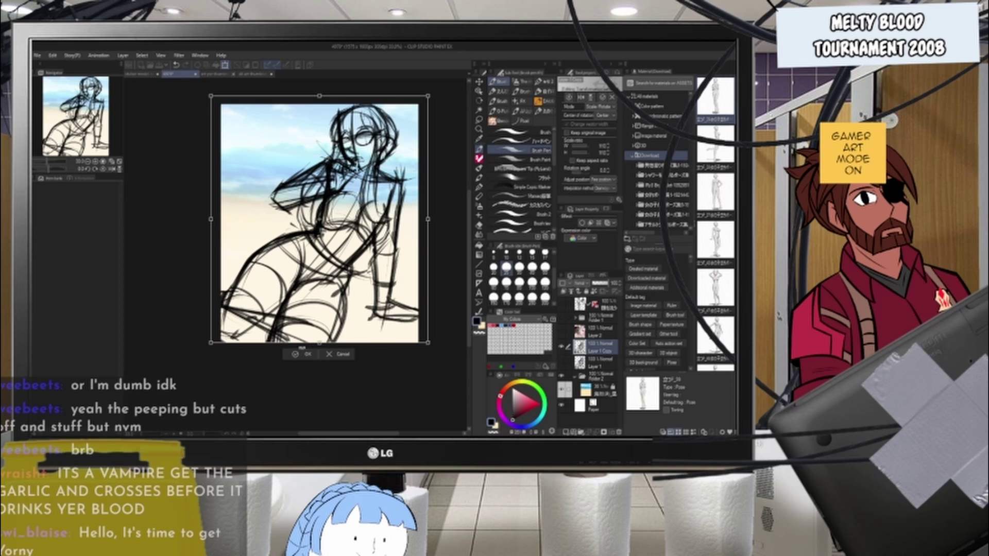
left_click(302, 356)
- Sketch a thick thumb stroke angling down from the wrist of the supporting hand
scroll(378, 197, "down", 9)
scroll(387, 191, "up", 3)
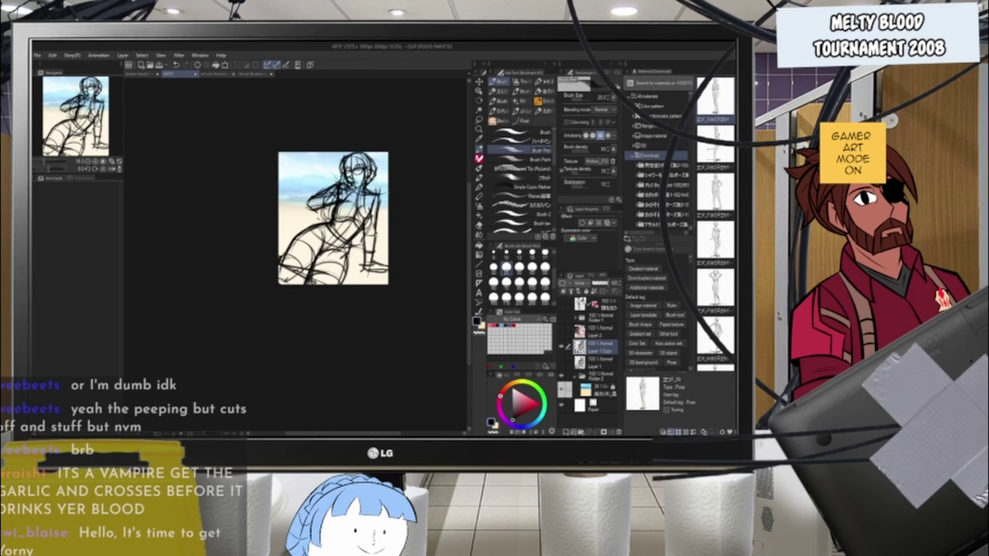
scroll(380, 186, "up", 9)
scroll(382, 178, "down", 3)
key("ctrl+plus")
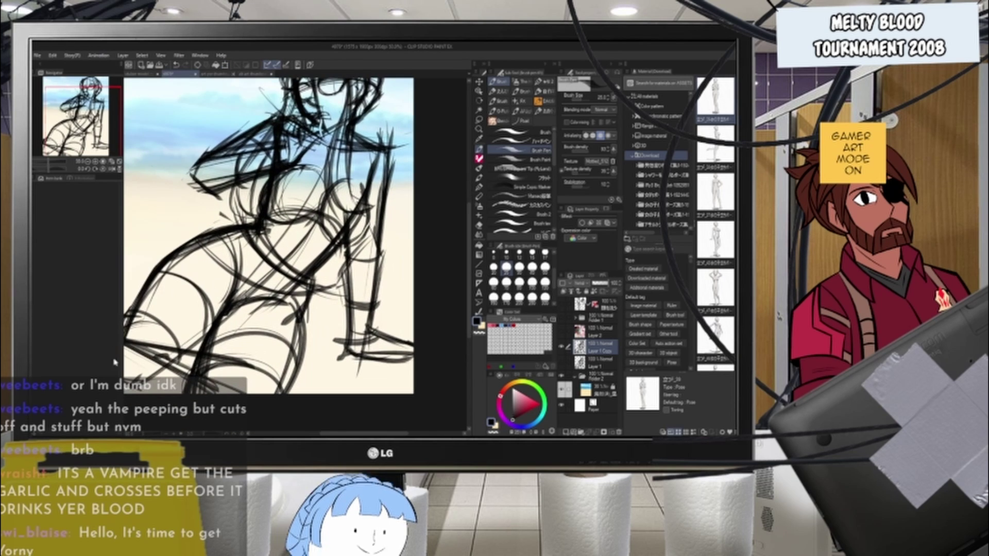
key("ctrl+plus")
key("ctrl+plus")
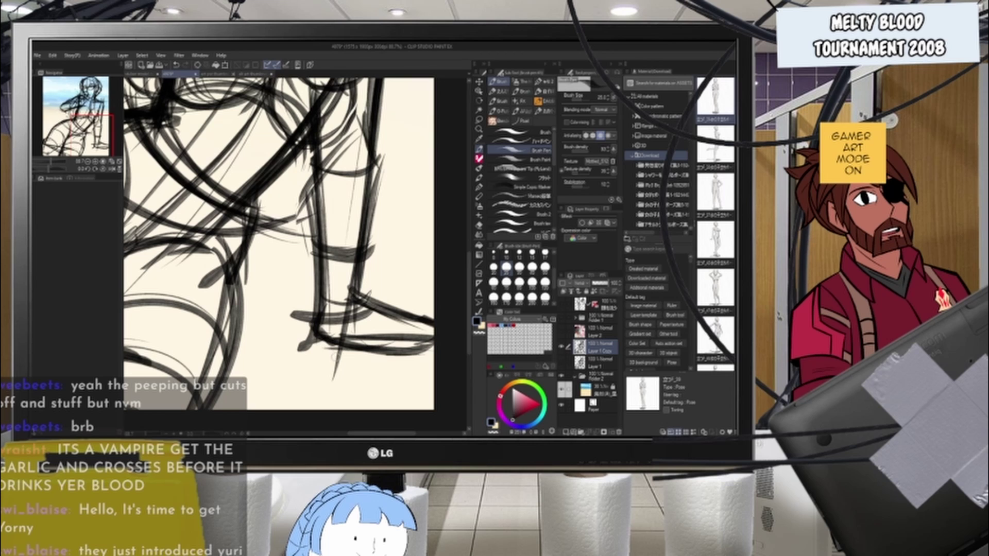
mouse_move(327, 340)
left_mouse_down()
mouse_move(362, 365)
mouse_move(352, 367)
left_mouse_up()
left_click_drag(322, 339, 357, 377)
left_click_drag(327, 338, 352, 385)
- Sketch the extended fingers of the supporting hand with long strokes from the wrist toward the canvas edge
mouse_move(368, 343)
left_mouse_down()
mouse_move(414, 348)
mouse_move(403, 350)
mouse_move(402, 332)
mouse_move(388, 348)
mouse_move(406, 349)
mouse_move(383, 352)
mouse_move(433, 346)
left_mouse_up()
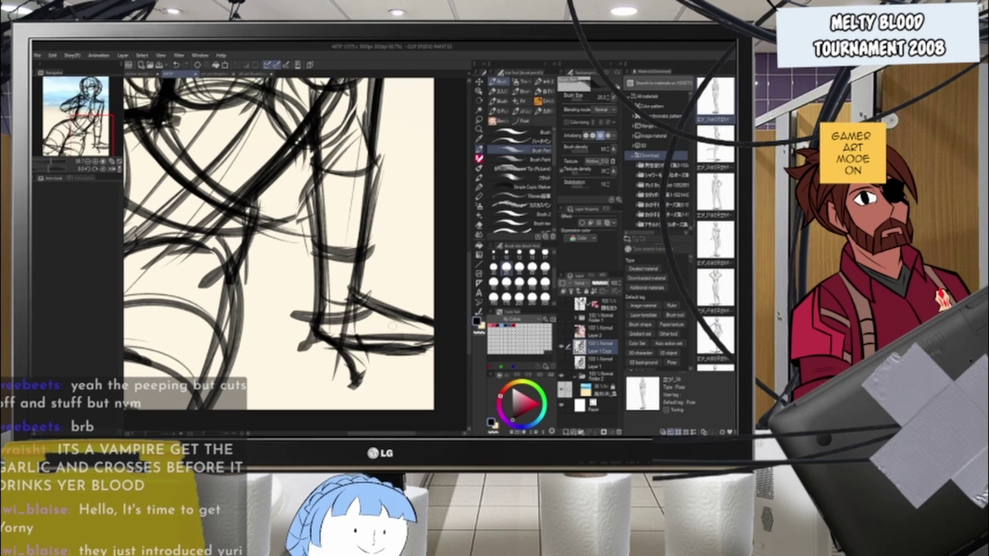
left_click_drag(372, 332, 436, 327)
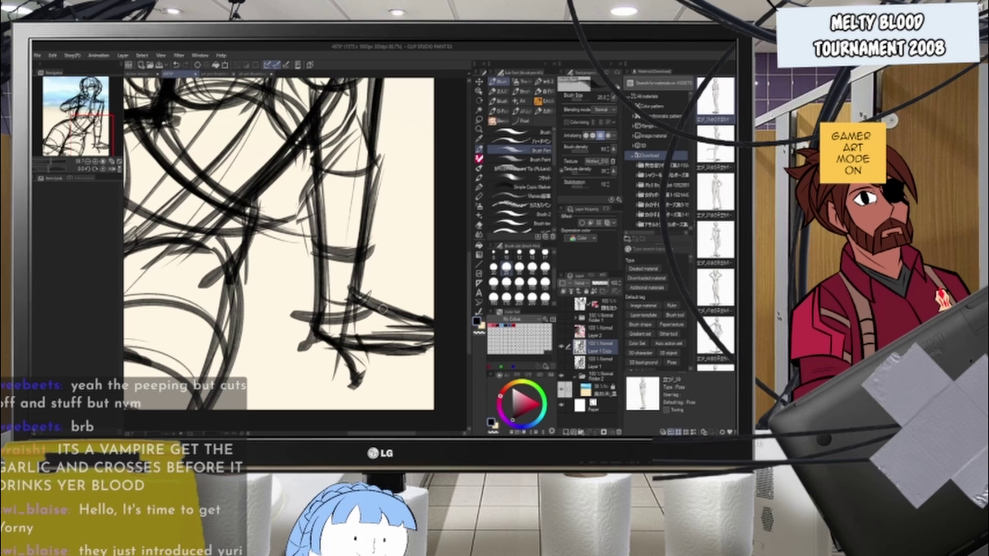
left_click_drag(380, 306, 436, 326)
mouse_move(375, 305)
left_mouse_down()
mouse_move(424, 319)
mouse_move(445, 336)
mouse_move(425, 344)
left_mouse_up()
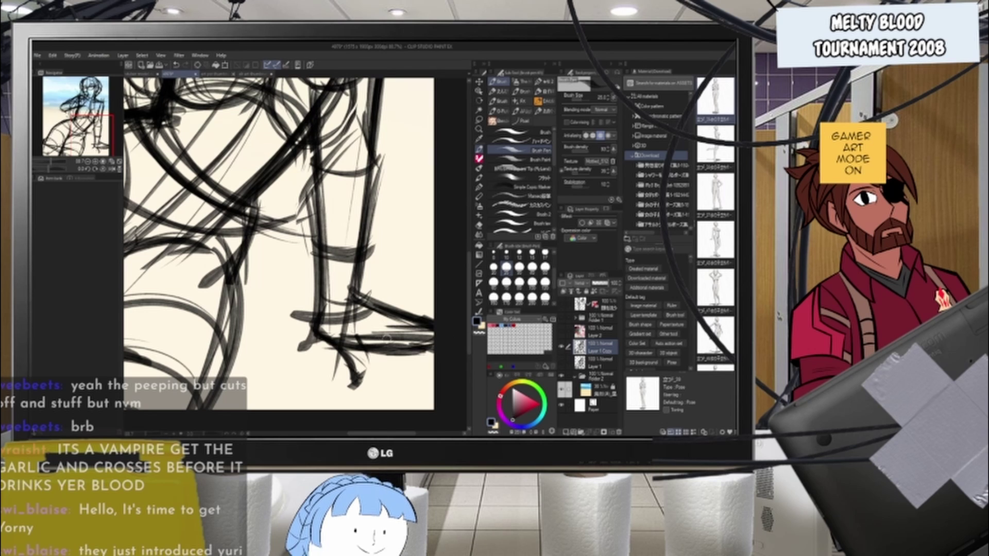
mouse_move(364, 346)
left_mouse_down()
mouse_move(424, 344)
mouse_move(405, 347)
left_mouse_up()
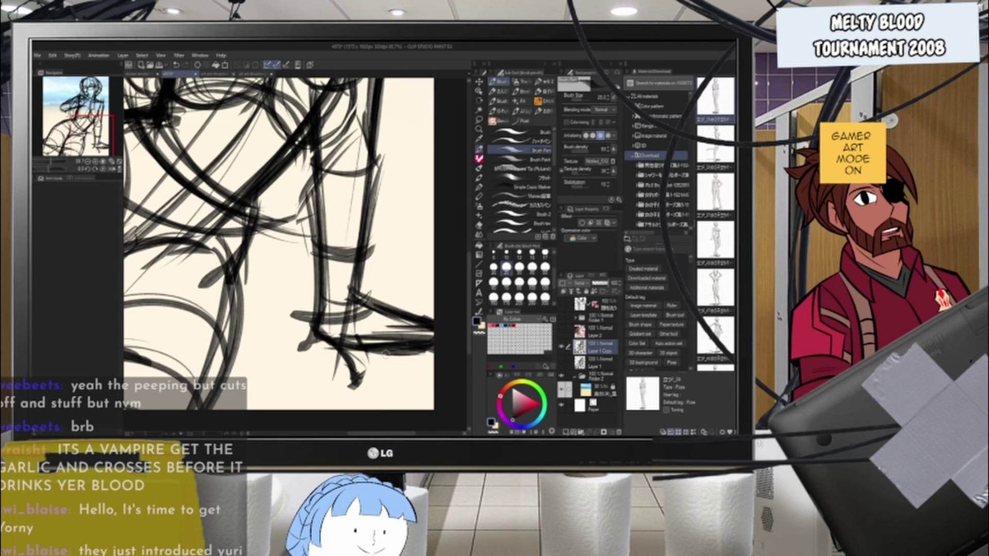
- Erase the stray strokes between and below the supporting hand's fingers, and return to the brush
key("e")
left_click(545, 258)
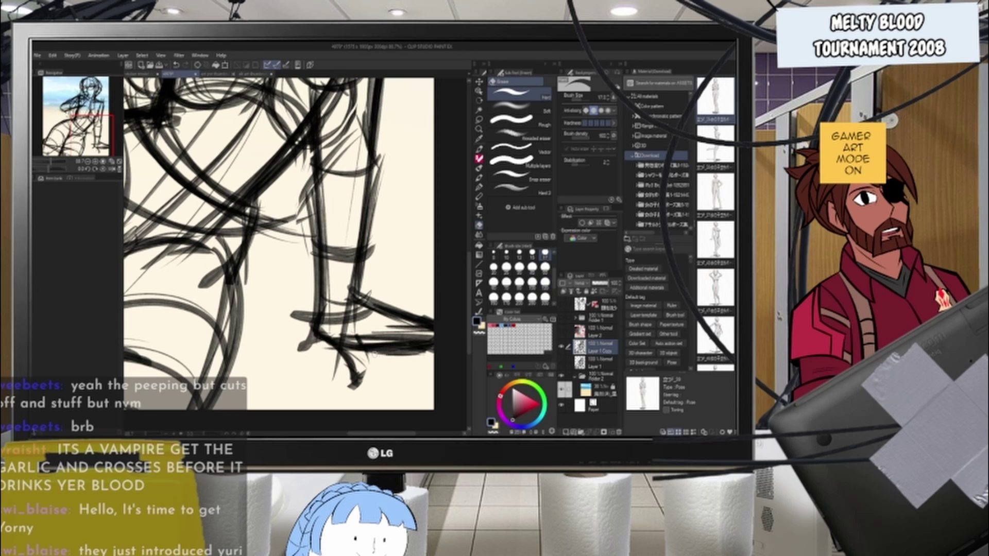
mouse_move(372, 354)
left_mouse_down()
mouse_move(433, 352)
mouse_move(372, 335)
mouse_move(428, 337)
left_mouse_up()
key("b")
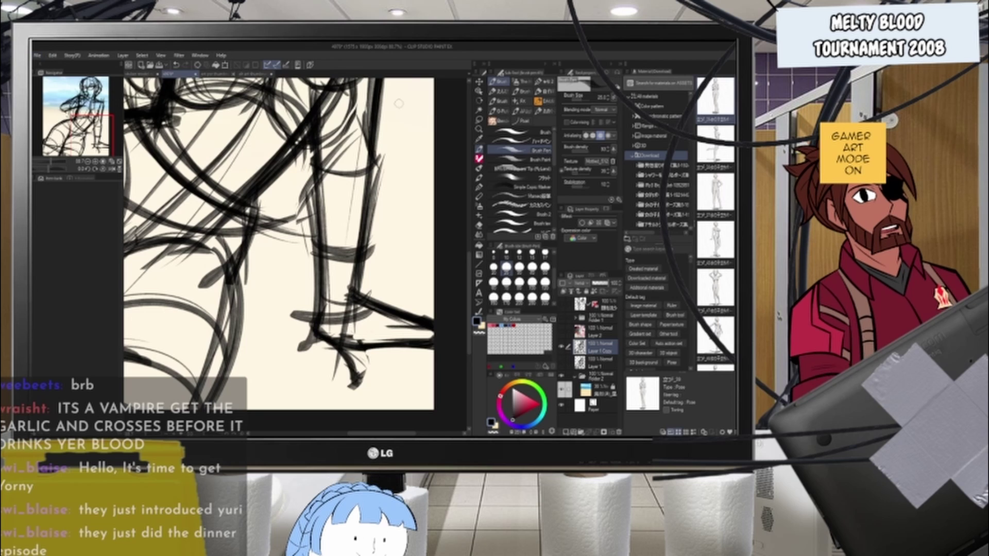
- Review the whole figure's pose, proportions and placement on the beach background
scroll(380, 120, "down", 4)
scroll(383, 126, "down", 1)
scroll(382, 125, "up", 2)
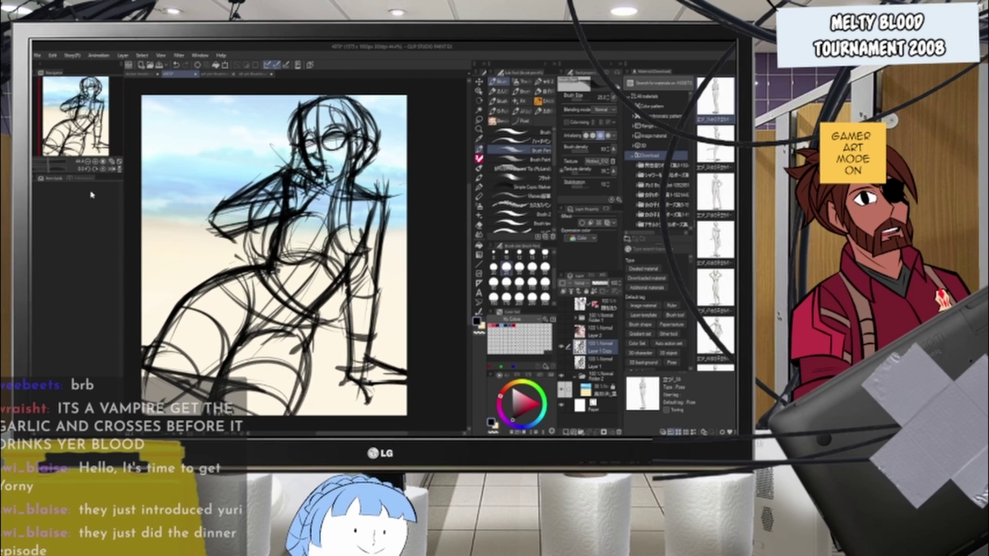
scroll(273, 257, "up", 2)
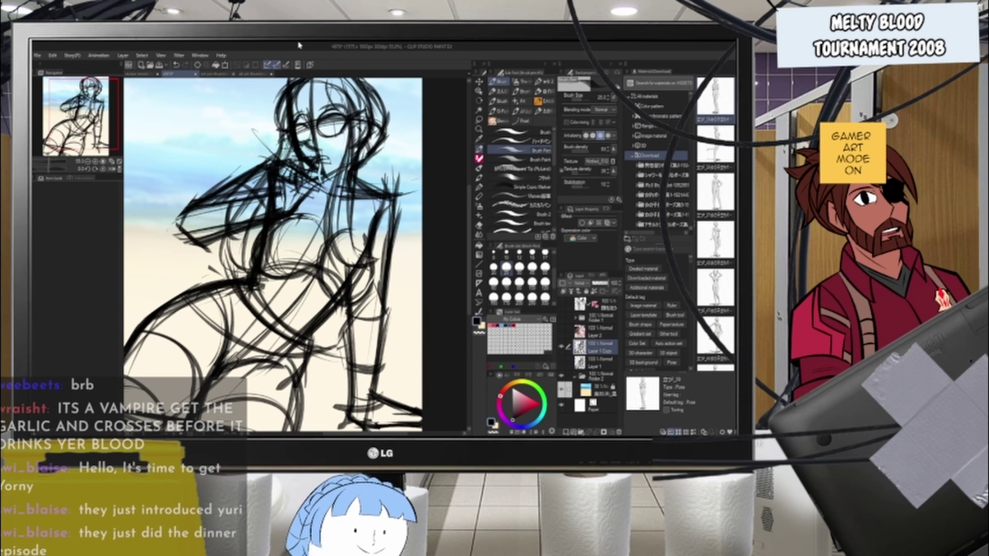
scroll(437, 166, "down", 2)
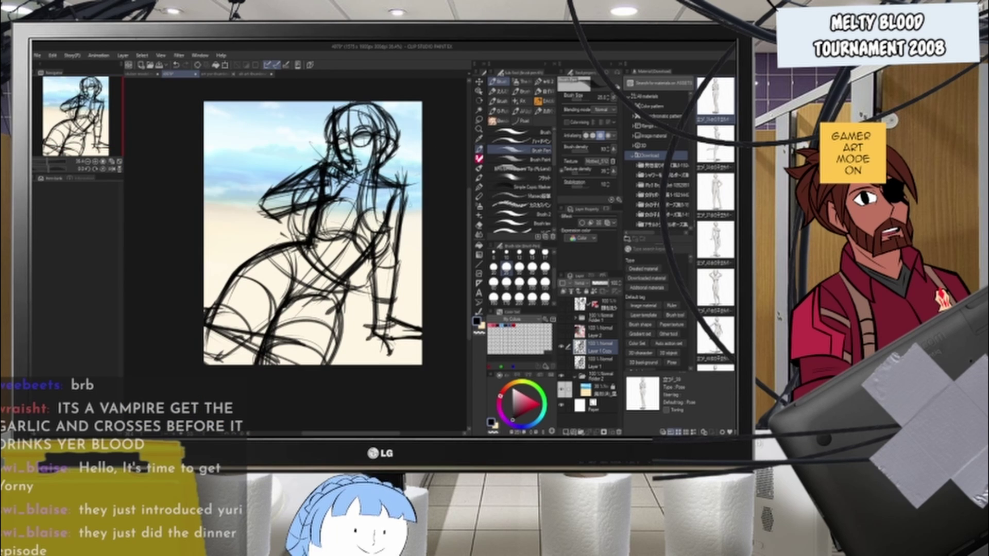
left_click_drag(392, 210, 675, 214)
left_click_drag(364, 222, 105, 255)
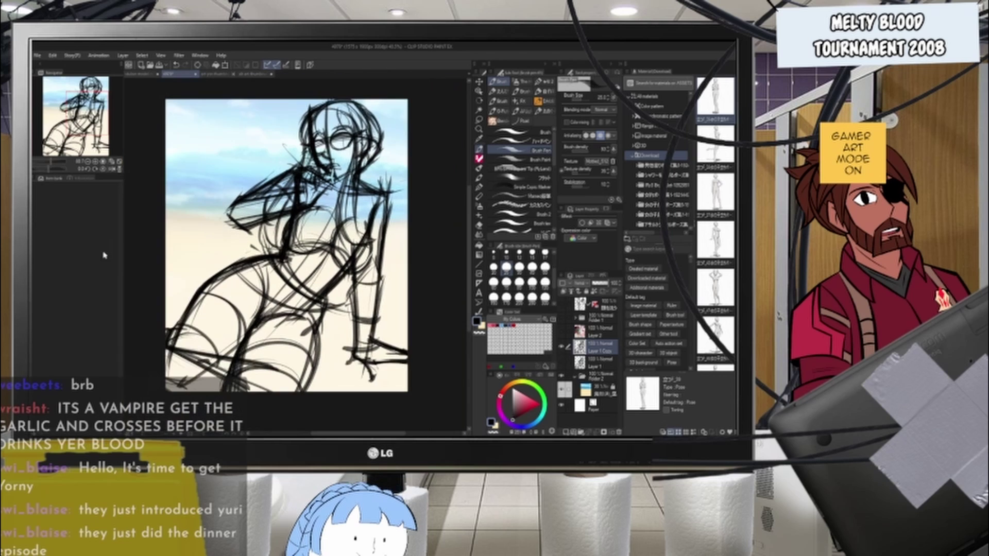
scroll(267, 212, "up", 1)
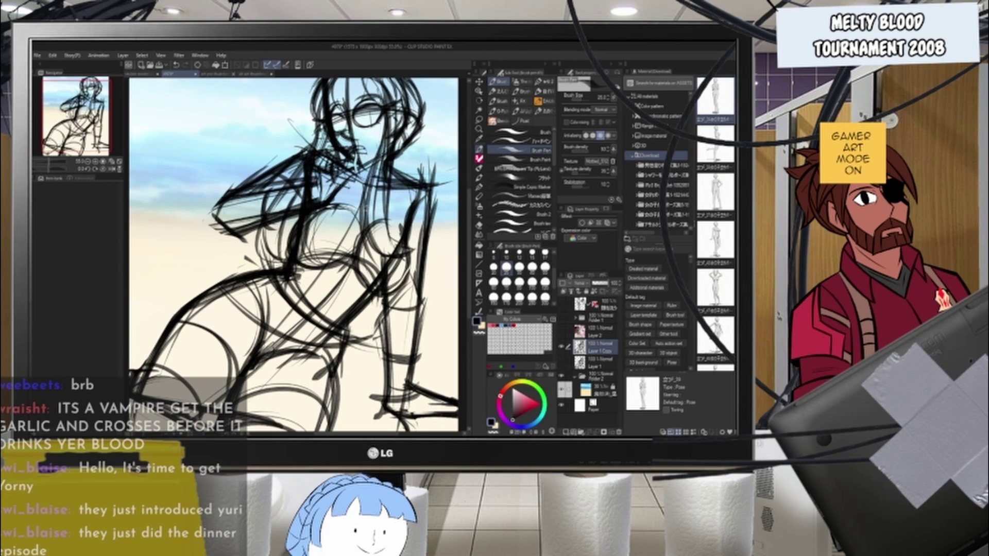
mouse_move(364, 169)
left_mouse_down()
mouse_move(343, 288)
mouse_move(275, 351)
left_mouse_up()
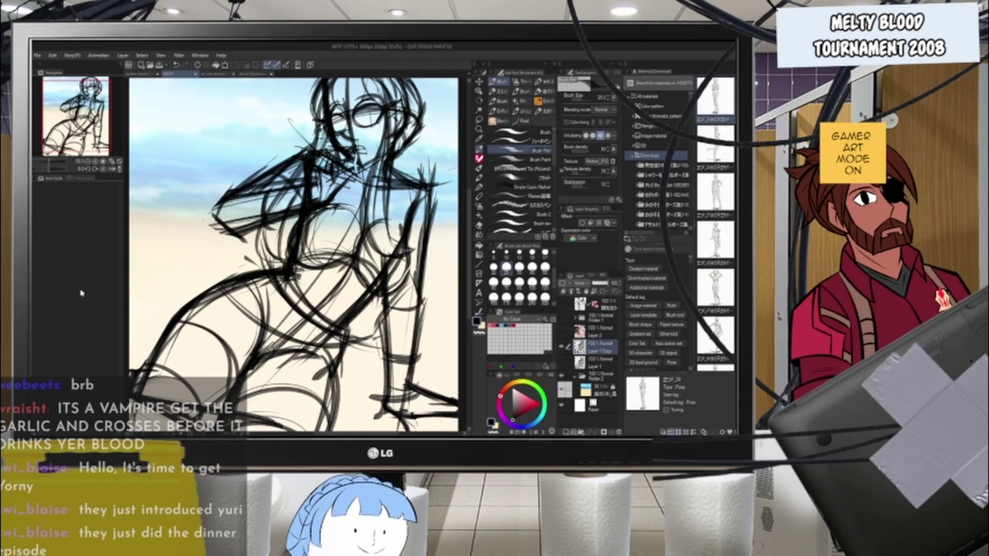
scroll(309, 278, "down", 3)
scroll(346, 184, "up", 6)
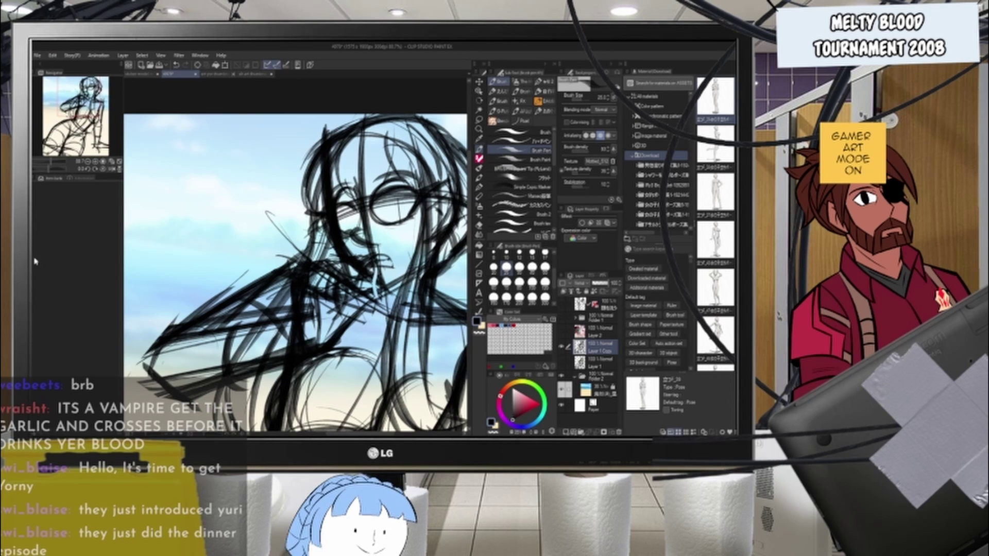
scroll(416, 242, "down", 3)
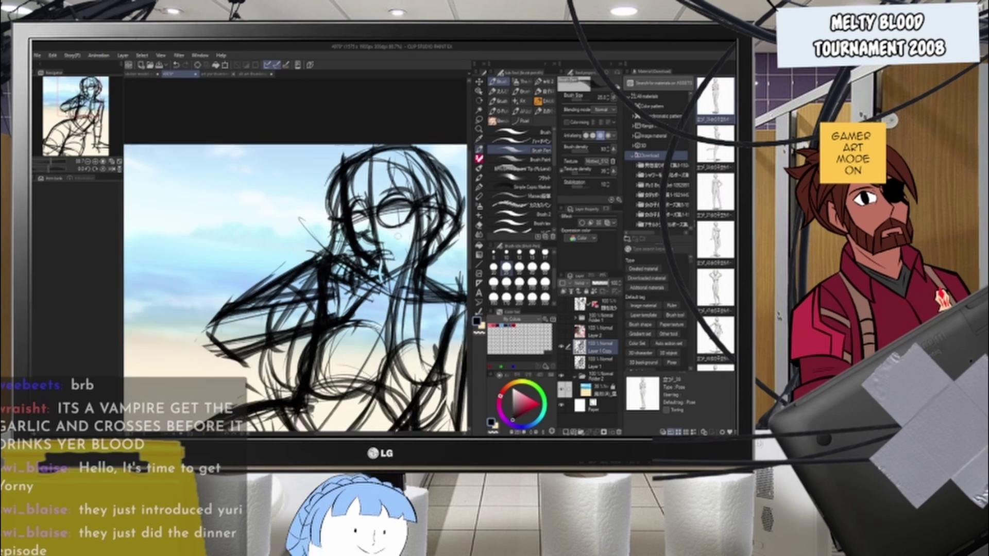
- Sketch round irises inside both eyes, undoing and redrawing the first strokes, and add a small touch-up near the mouth
scroll(417, 219, "up", 9)
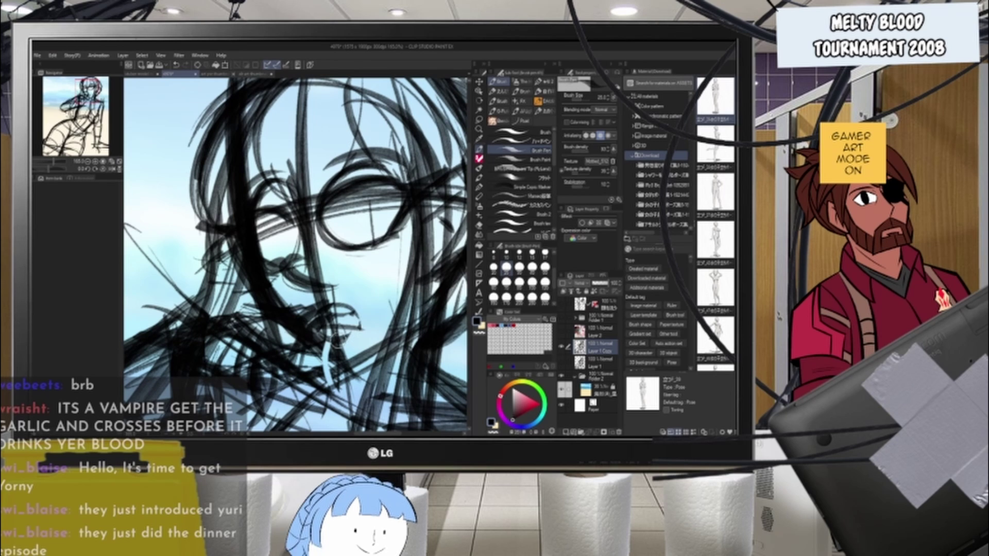
left_click_drag(364, 196, 372, 244)
mouse_move(361, 196)
left_mouse_down()
mouse_move(367, 244)
mouse_move(383, 229)
left_mouse_up()
left_click_drag(278, 219, 287, 259)
scroll(284, 182, "down", 10)
scroll(293, 206, "down", 2)
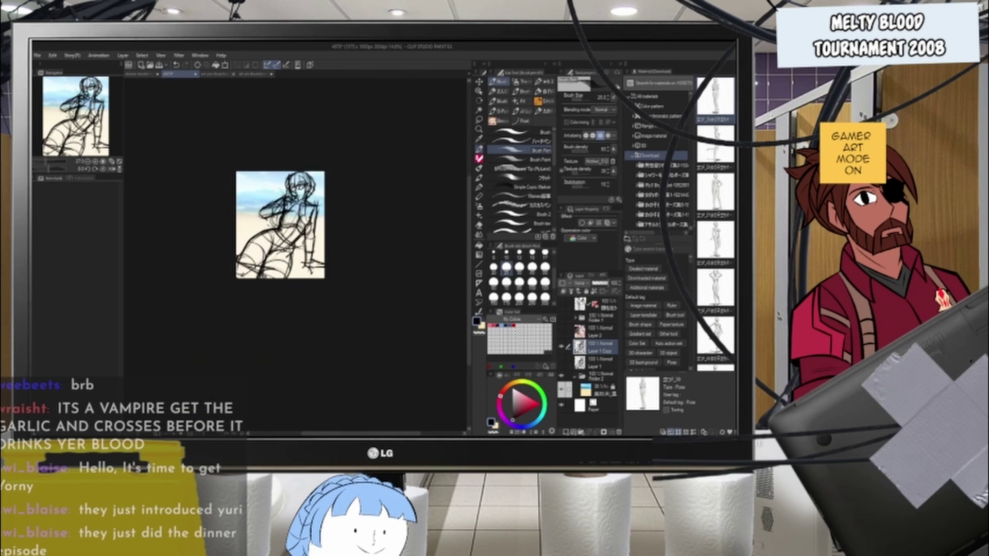
scroll(346, 201, "up", 7)
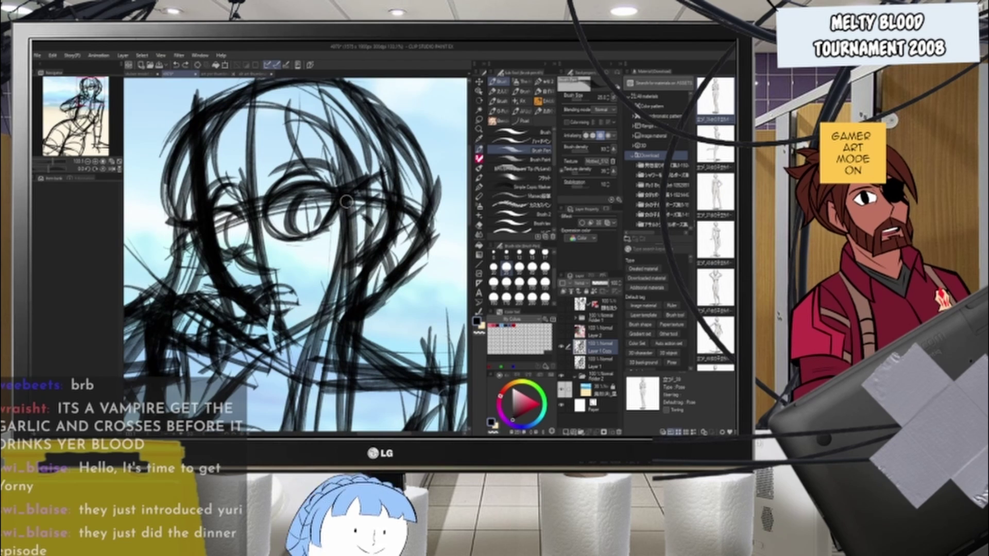
key("ctrl+z")
key("ctrl+z")
key("ctrl+z")
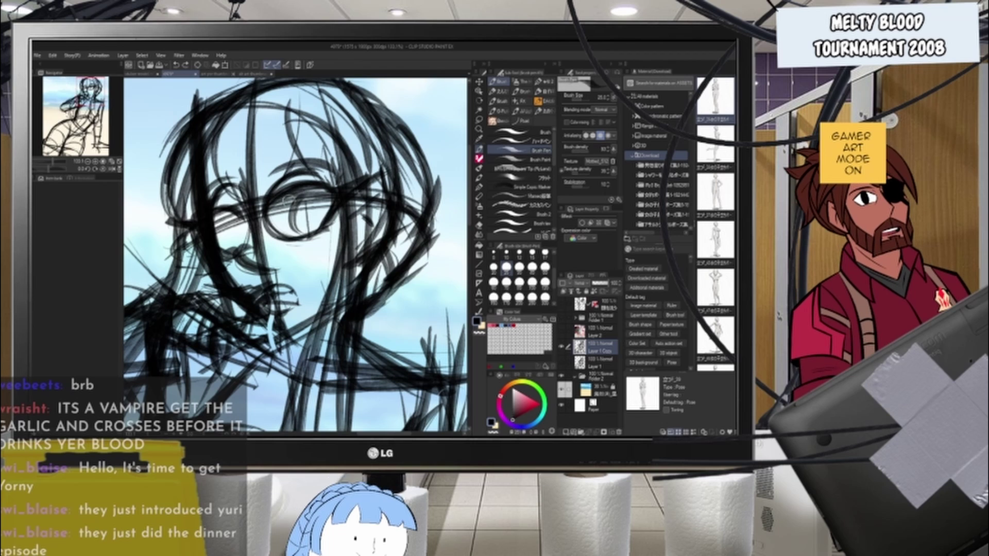
mouse_move(302, 195)
left_mouse_down()
mouse_move(305, 236)
mouse_move(314, 217)
mouse_move(301, 236)
mouse_move(317, 210)
mouse_move(312, 234)
left_mouse_up()
key("ctrl+z")
mouse_move(227, 222)
left_mouse_down()
mouse_move(227, 249)
mouse_move(239, 221)
mouse_move(247, 244)
mouse_move(237, 253)
left_mouse_up()
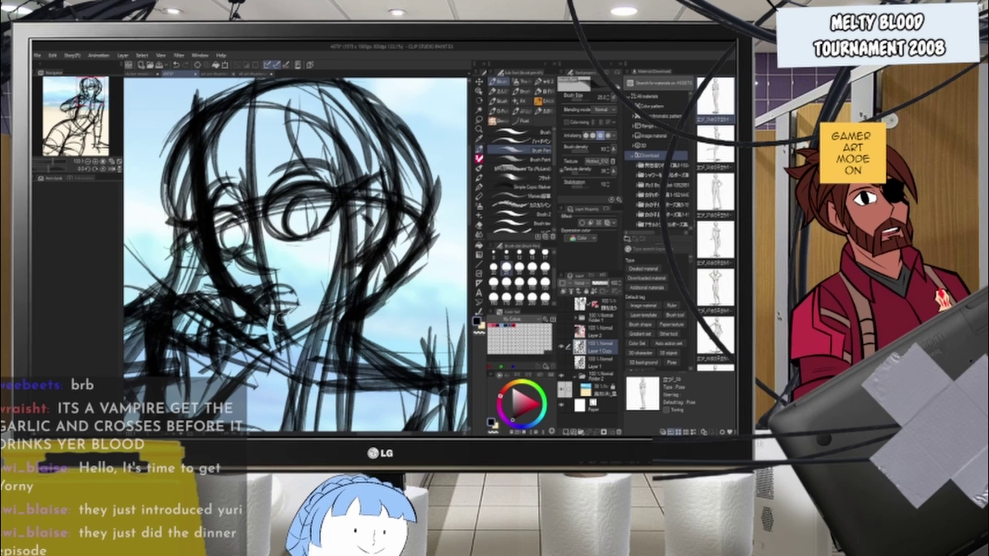
mouse_move(279, 320)
left_mouse_down()
mouse_move(298, 304)
mouse_move(285, 314)
left_mouse_up()
- Check how the face and its new eyes read at reduced size and within the full composition
scroll(279, 246, "down", 5)
key("ctrl+minus")
key("ctrl+minus")
key("ctrl+minus")
key("ctrl+minus")
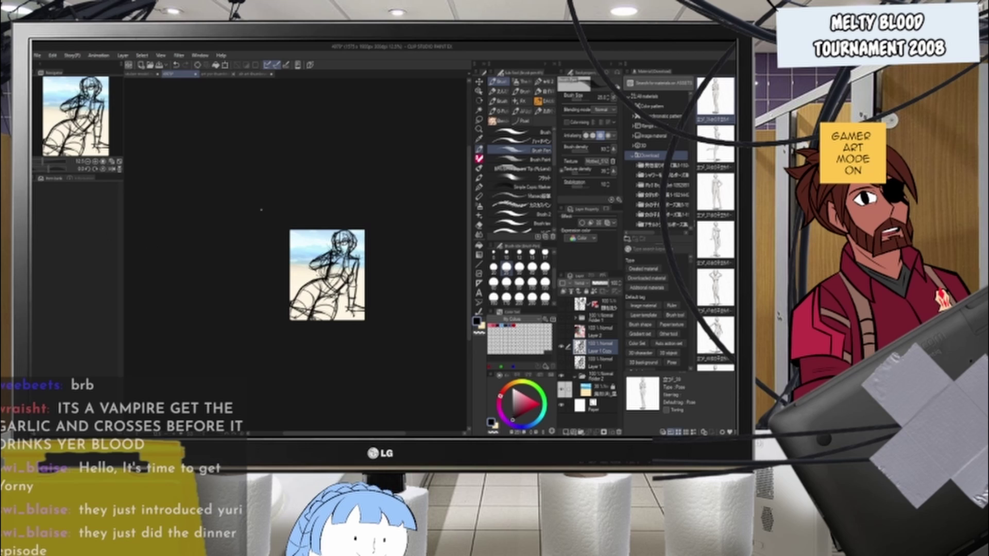
key("ctrl+plus")
key("ctrl+plus")
key("ctrl+plus")
key("ctrl+plus")
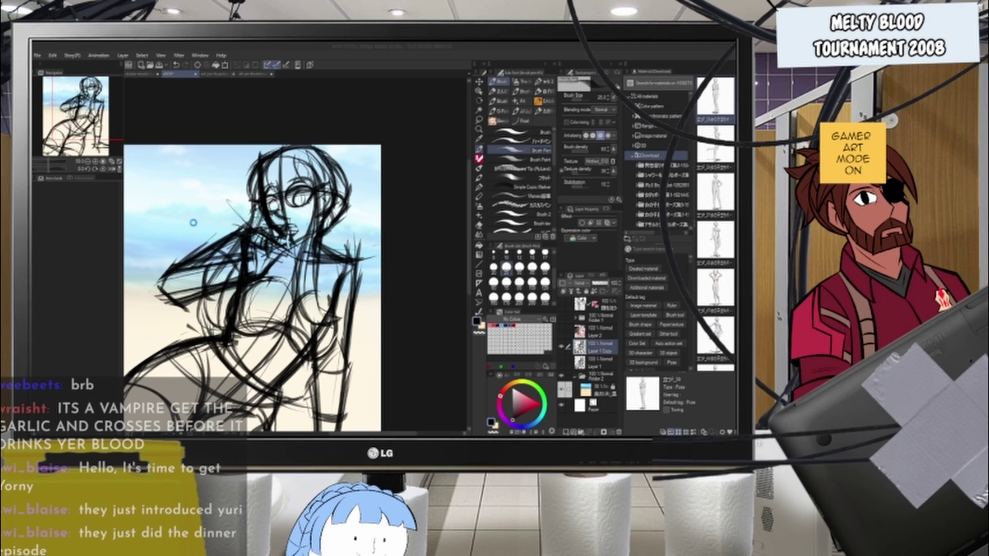
scroll(324, 231, "down", 2)
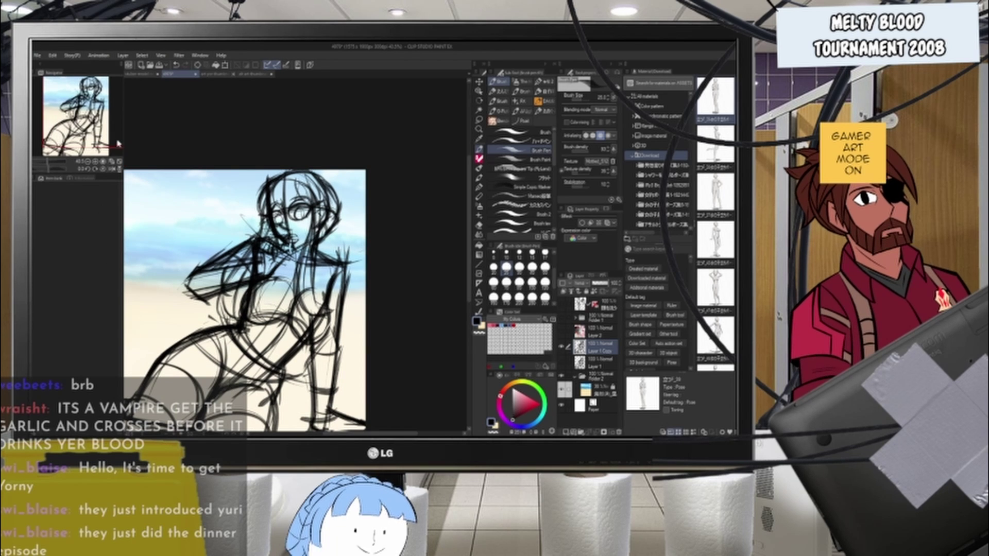
scroll(304, 195, "down", 3)
scroll(291, 216, "up", 5)
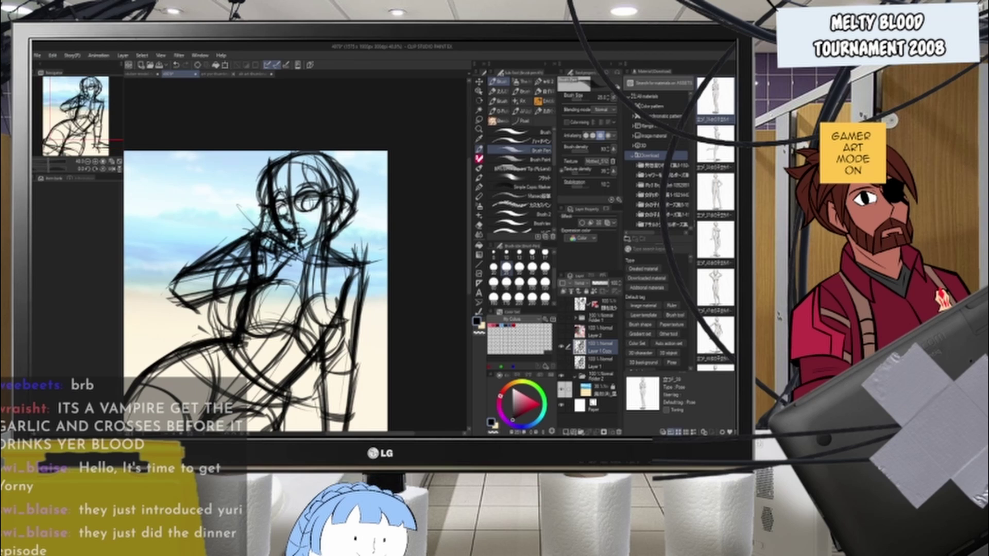
- Reduce the opacity of the Layer 1 Copy sketch and add a new raster layer above it
left_click_drag(601, 284, 603, 285)
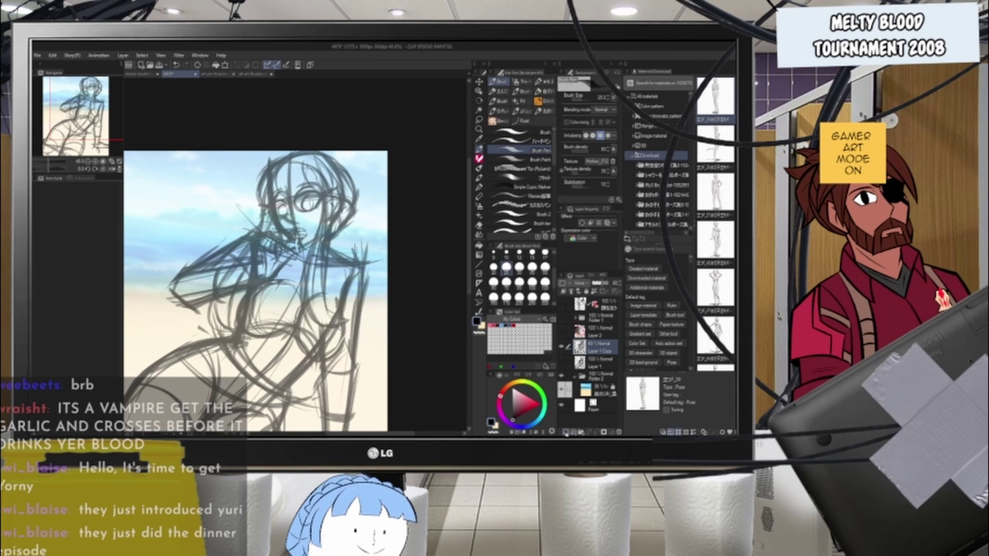
left_click(566, 433)
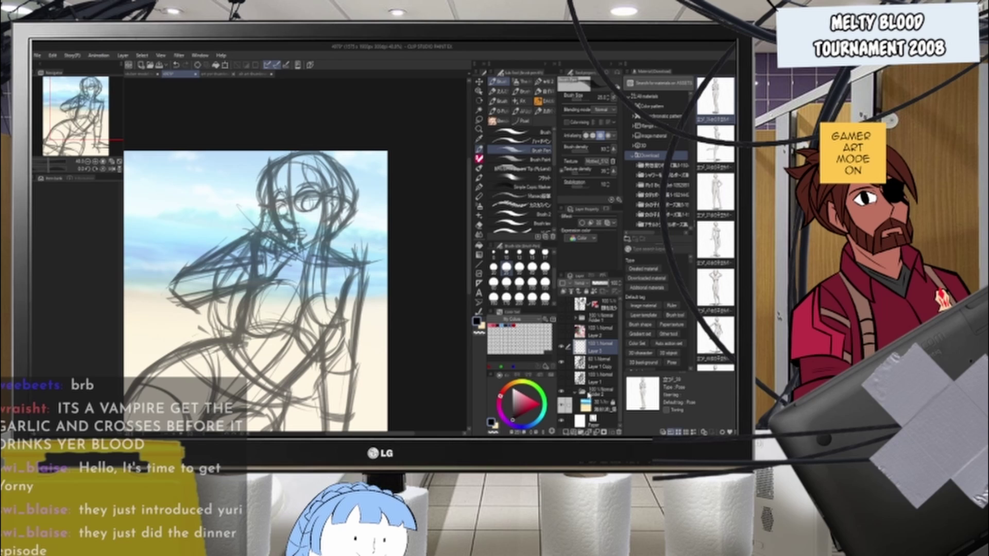
- Hide the beach background and fade the Layer 1 Copy sketch further to about 30% opacity
left_click(561, 407)
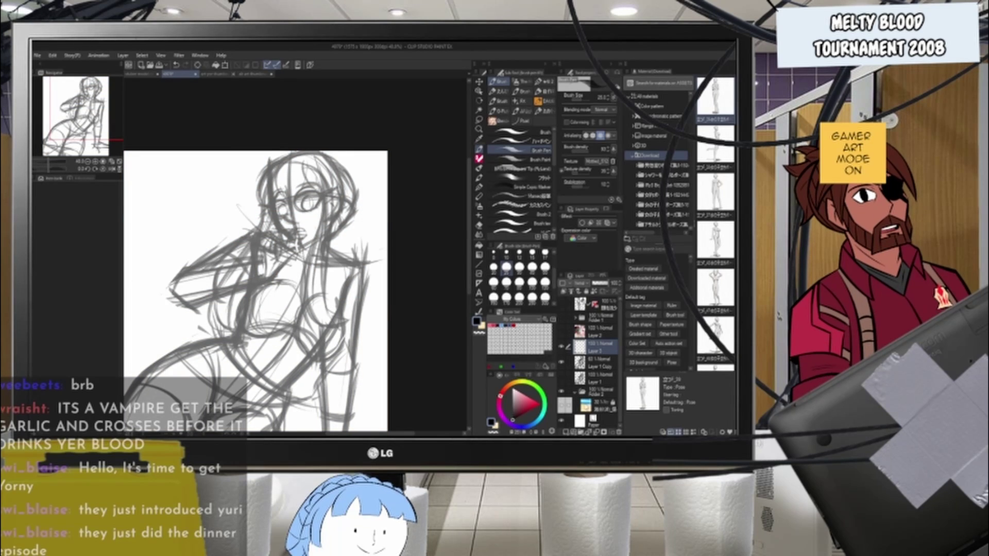
left_click(585, 364)
left_click_drag(600, 284, 597, 283)
- Set a crimson-pink drawing colour and make the empty layer above the faded sketch active
left_click(497, 425)
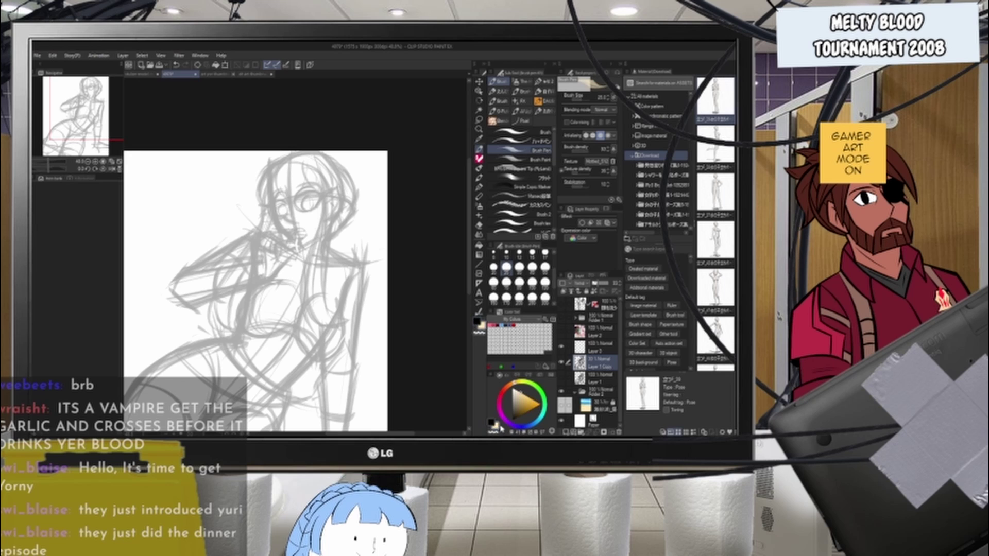
left_click(502, 391)
left_click(532, 399)
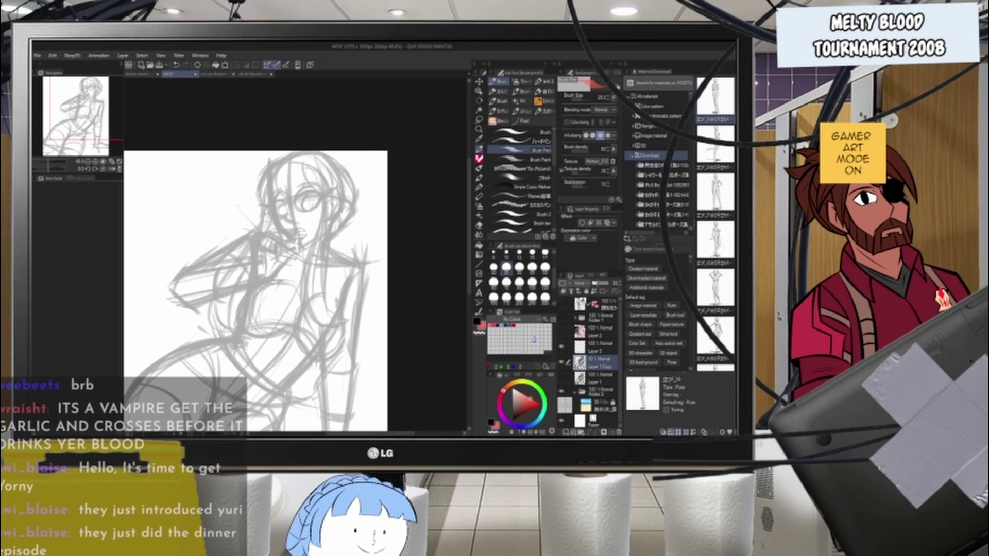
left_click(529, 404)
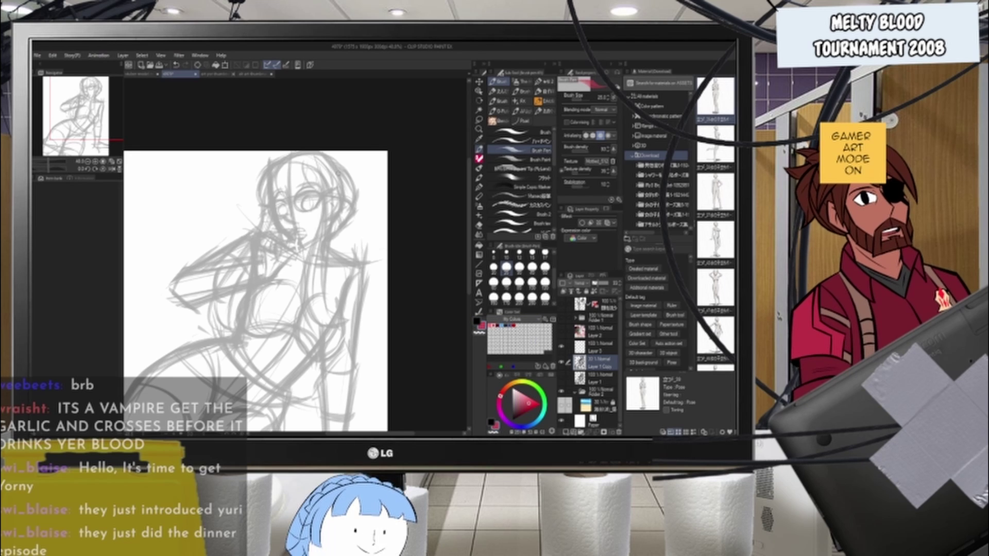
key("ctrl+z")
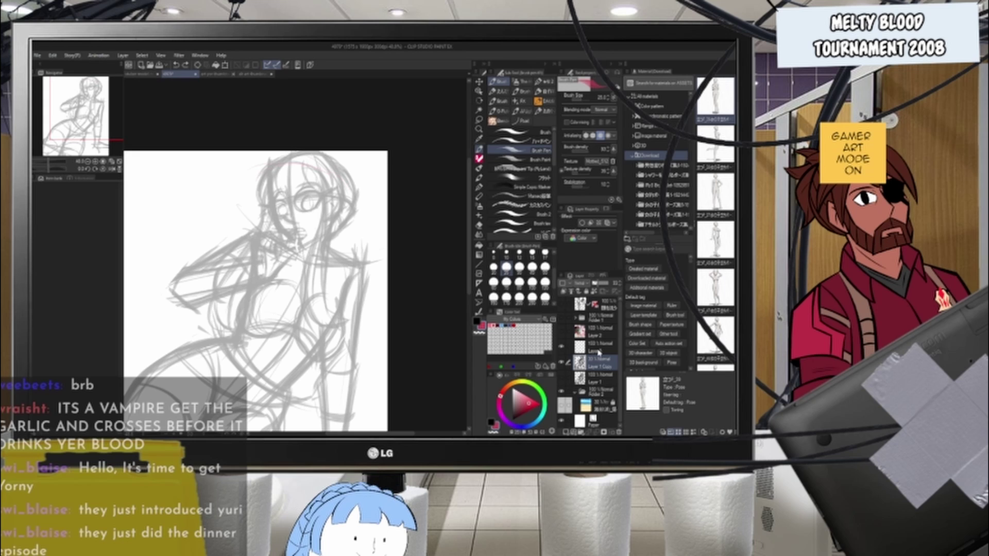
left_click(595, 345)
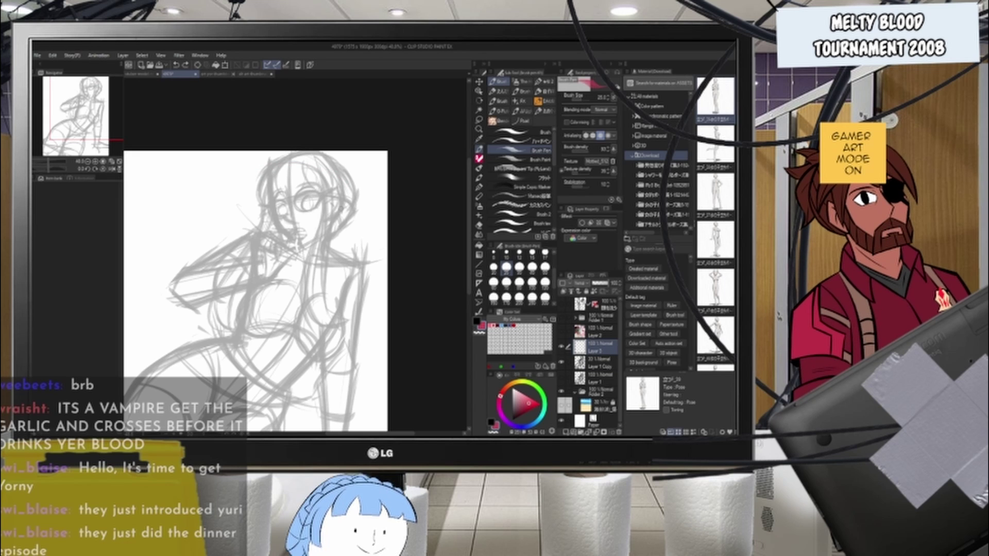
- Sketch the inner edge of a hood in crimson along the far side of the head, from the crown to the shoulder
left_click_drag(325, 164, 338, 254)
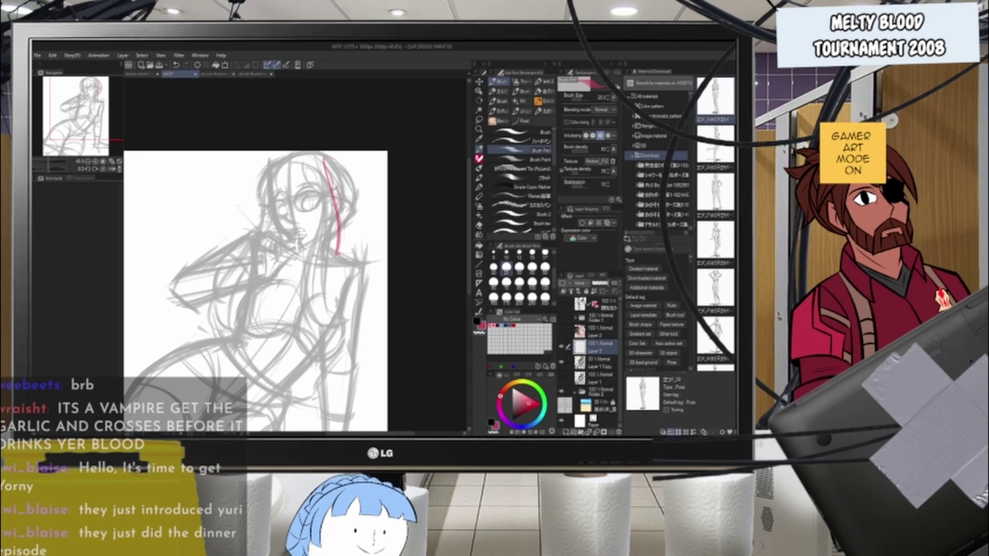
key("ctrl+z")
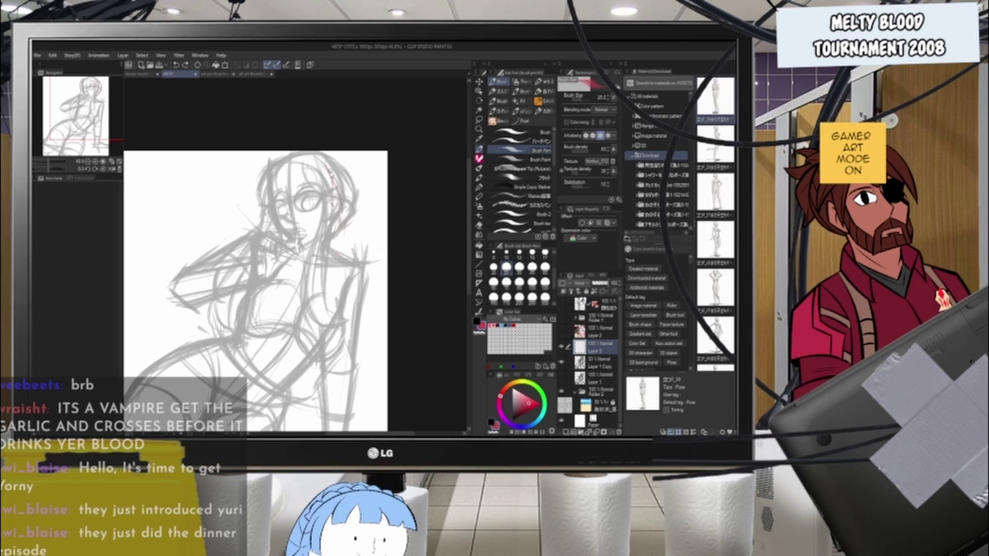
left_click_drag(306, 163, 350, 208)
mouse_move(335, 254)
left_mouse_down()
mouse_move(350, 205)
mouse_move(337, 252)
left_mouse_up()
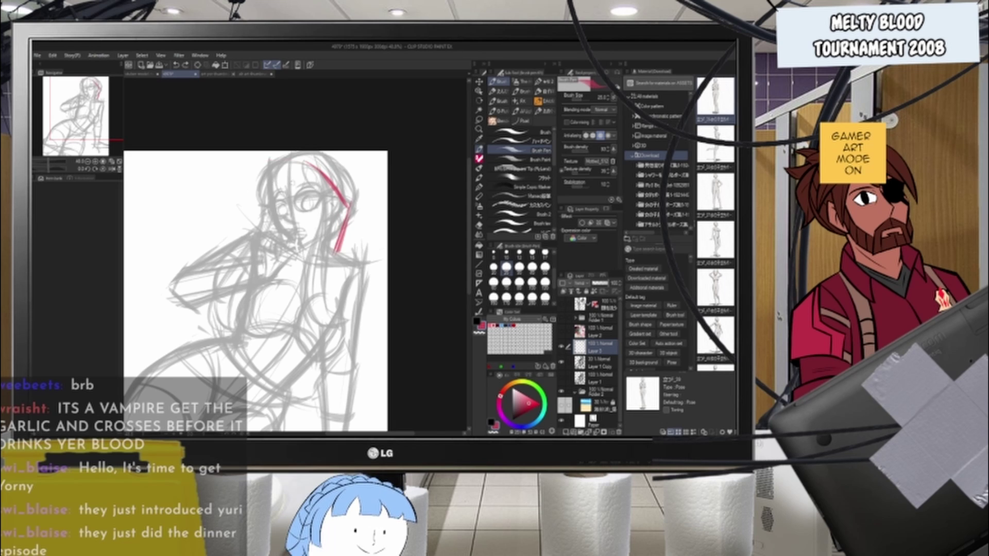
left_click_drag(308, 181, 334, 188)
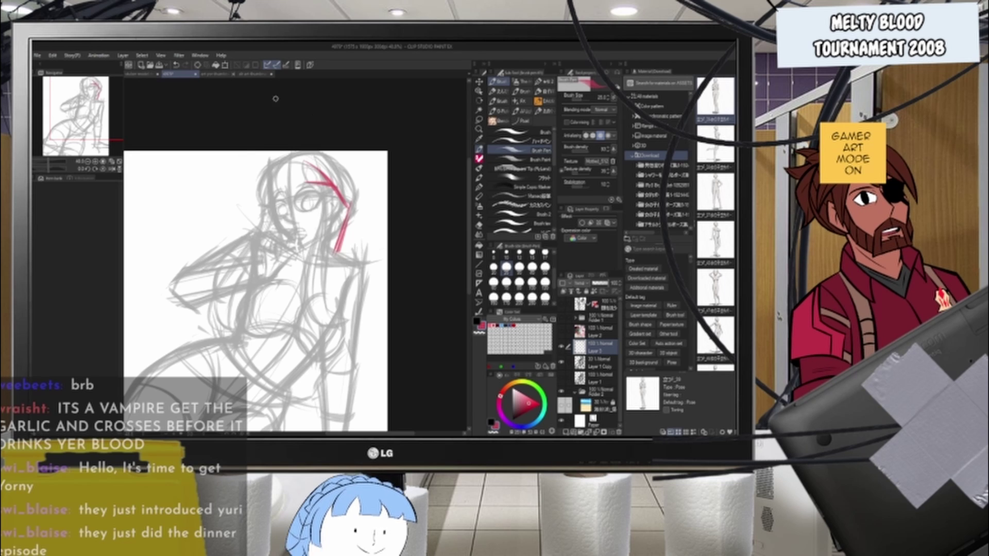
left_click_drag(310, 183, 335, 187)
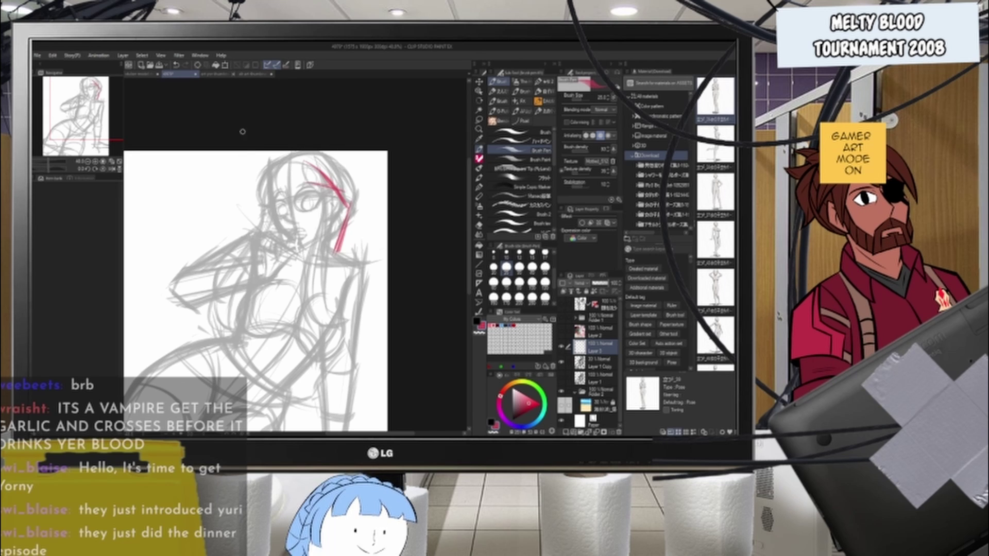
- Sketch the hood's peaked crown and its outer edges on both sides of the head, down to the pointed end at the shoulder
mouse_move(267, 201)
left_mouse_down()
mouse_move(234, 161)
mouse_move(271, 151)
mouse_move(337, 192)
left_mouse_up()
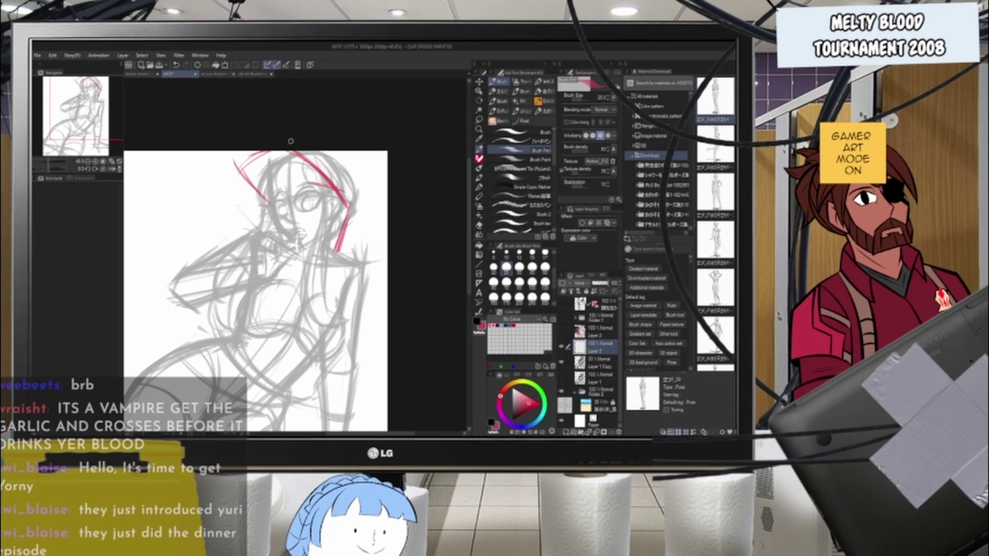
left_click_drag(307, 151, 338, 177)
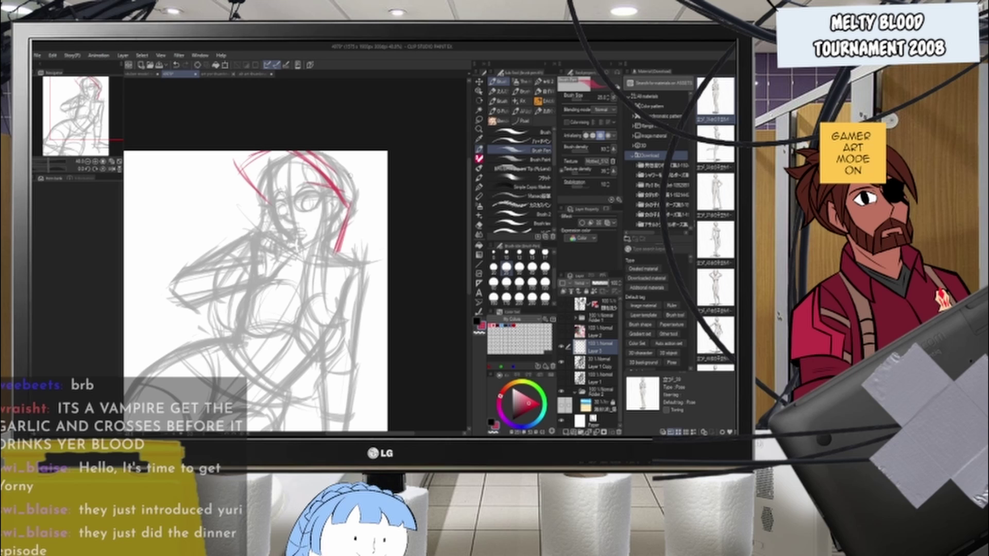
left_click_drag(314, 145, 361, 181)
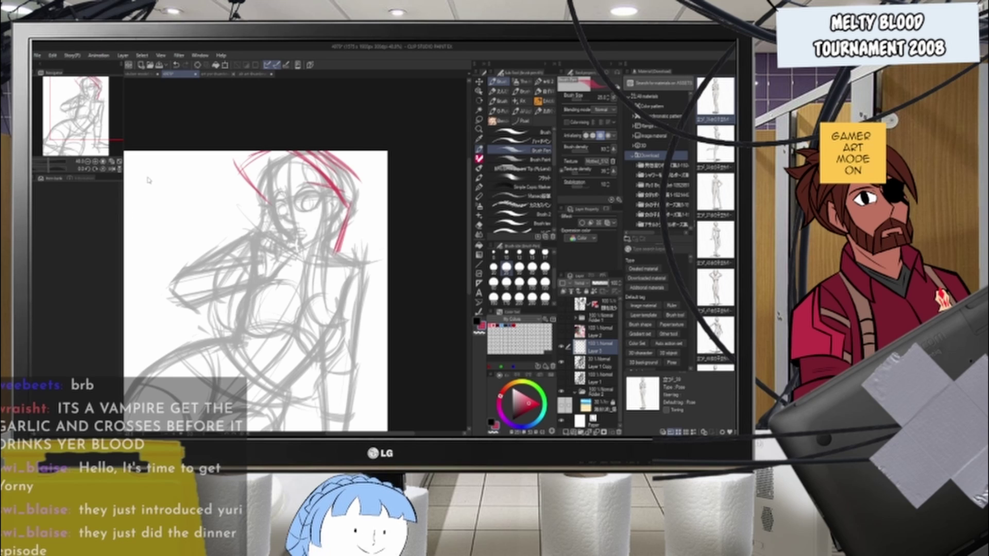
key("ctrl+z")
key("ctrl+z")
mouse_move(313, 151)
left_mouse_down()
mouse_move(355, 174)
mouse_move(370, 233)
mouse_move(336, 257)
left_mouse_up()
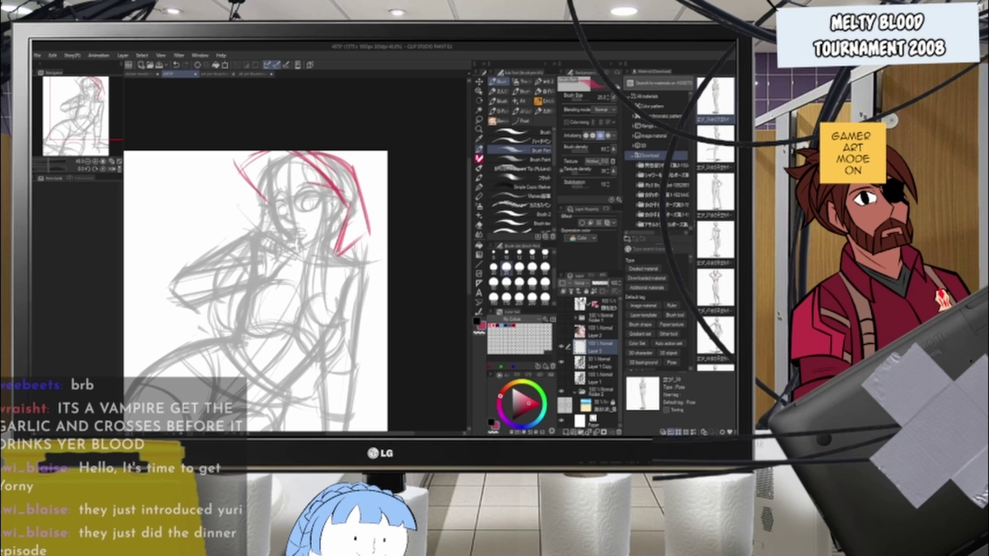
scroll(365, 219, "down", 2)
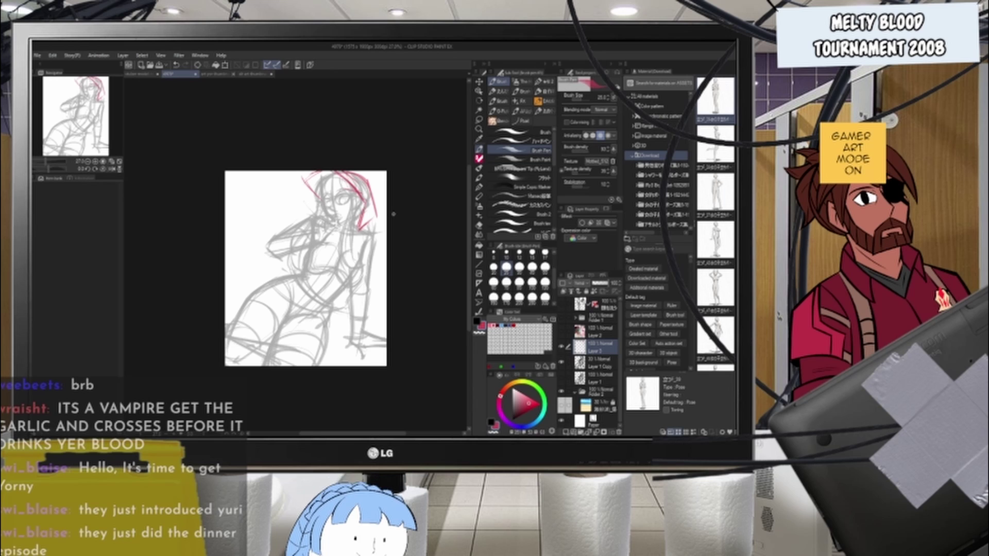
scroll(394, 214, "up", 1)
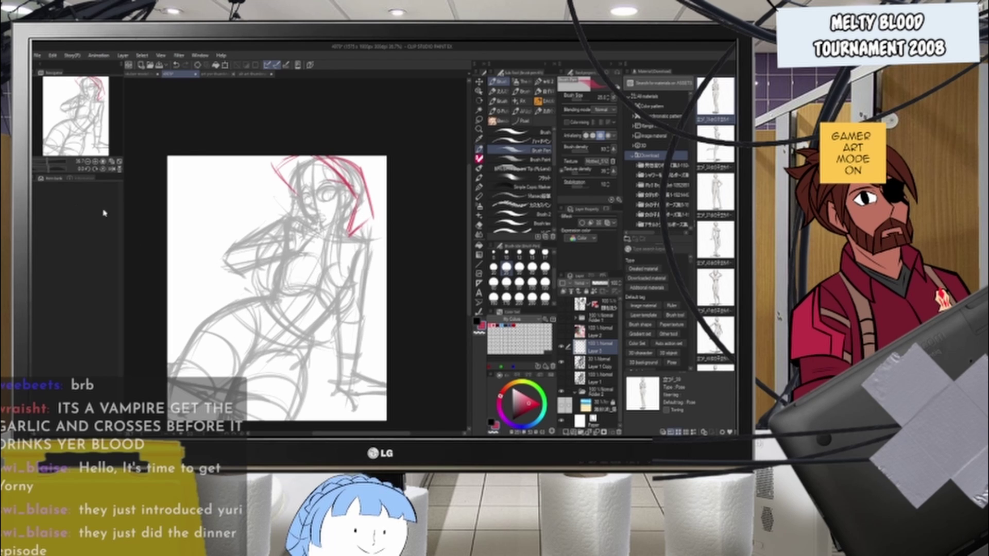
scroll(342, 240, "down", 1)
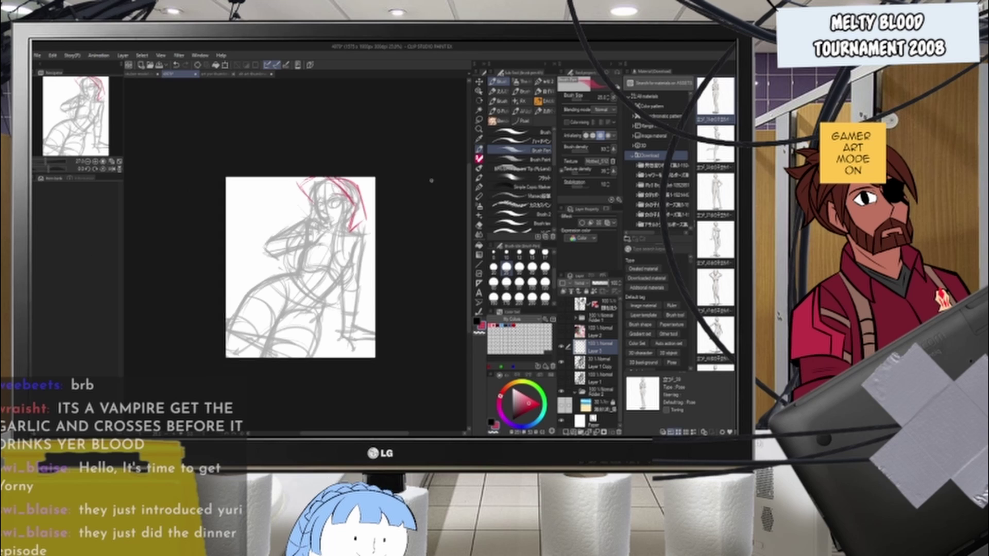
scroll(393, 272, "up", 6)
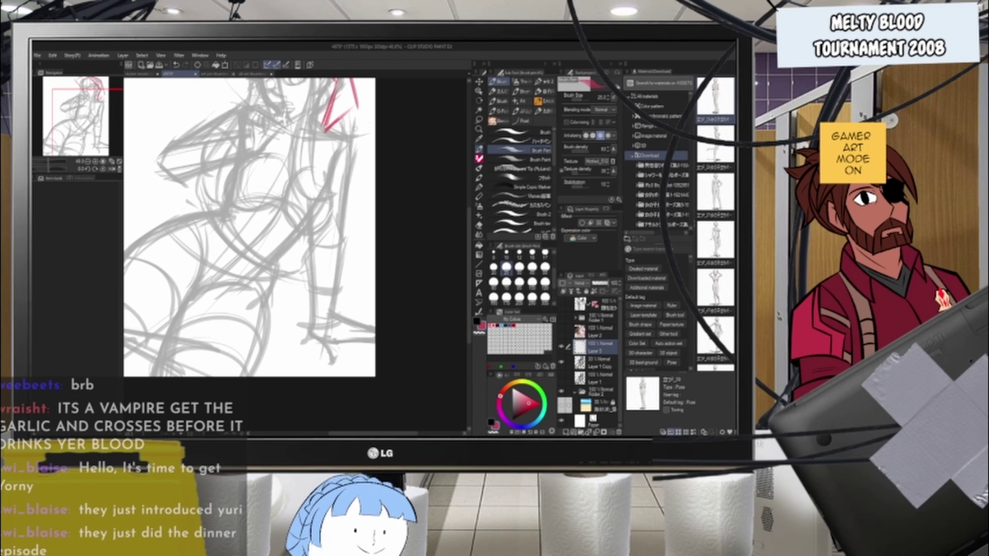
mouse_move(351, 187)
left_mouse_down()
mouse_move(353, 157)
mouse_move(344, 208)
left_mouse_up()
mouse_move(359, 153)
left_mouse_down()
mouse_move(355, 303)
mouse_move(351, 281)
left_mouse_up()
left_click_drag(351, 175, 360, 282)
left_click_drag(275, 291, 380, 280)
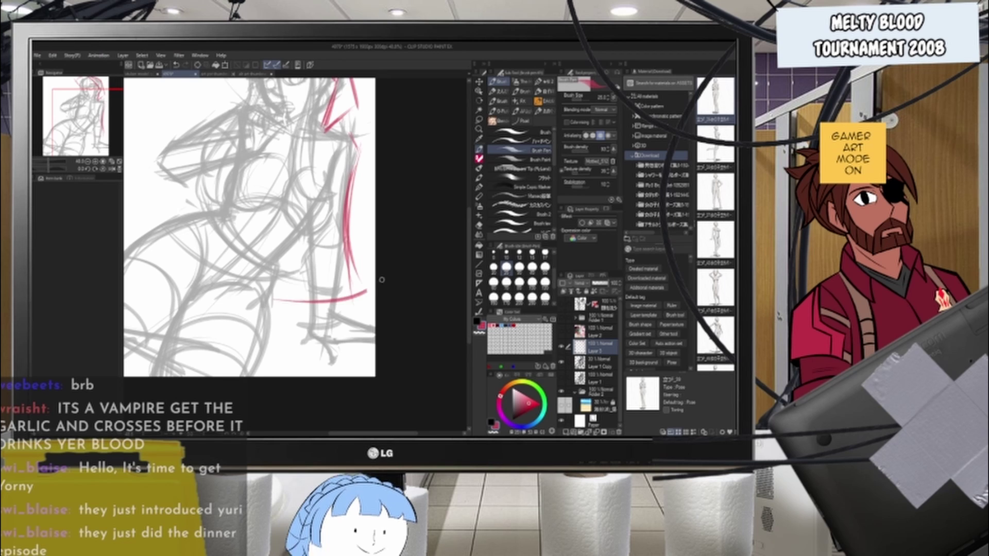
key("ctrl+z")
key("ctrl+z")
key("ctrl+z")
key("ctrl+z")
- Sketch a loose flared sleeve around the supporting arm, with its outer edge, curved hem, inner edge and a small cuff at the wrist
mouse_move(363, 140)
left_mouse_down()
mouse_move(354, 253)
mouse_move(362, 293)
left_mouse_up()
left_click_drag(354, 160, 373, 308)
left_click_drag(288, 296, 377, 292)
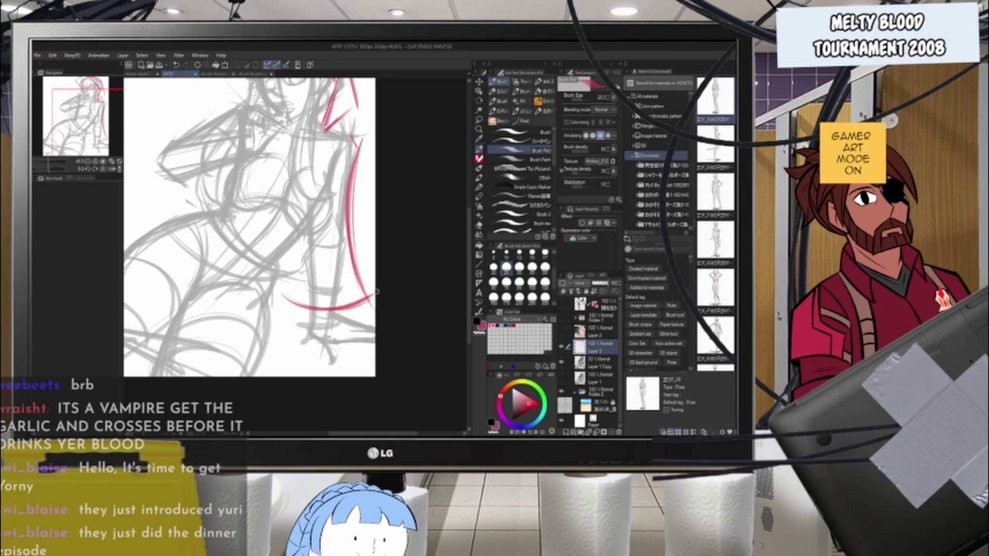
left_click_drag(335, 137, 298, 287)
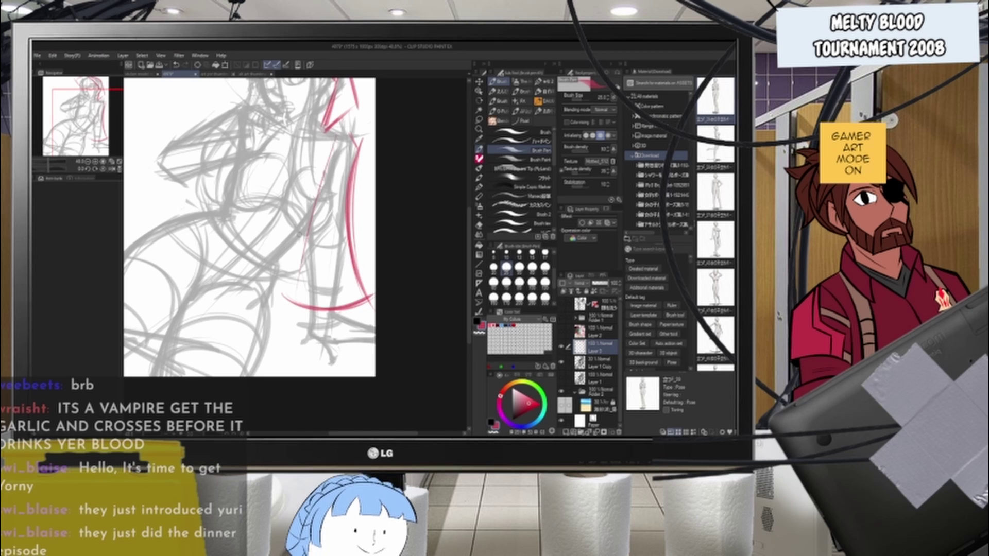
key("ctrl+z")
left_click_drag(308, 205, 286, 295)
left_click_drag(310, 199, 286, 298)
mouse_move(295, 245)
left_mouse_down()
mouse_move(307, 318)
mouse_move(341, 308)
left_mouse_up()
- Sketch the lower edge of a loose sleeve on the raised bent arm, running from the wrist down past the elbow
scroll(356, 263, "down", 5)
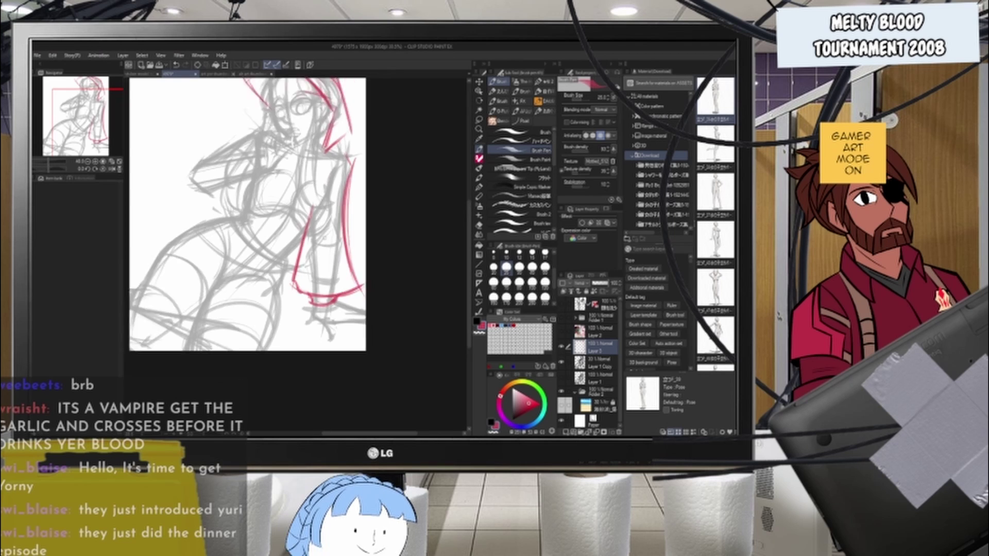
scroll(357, 264, "up", 3)
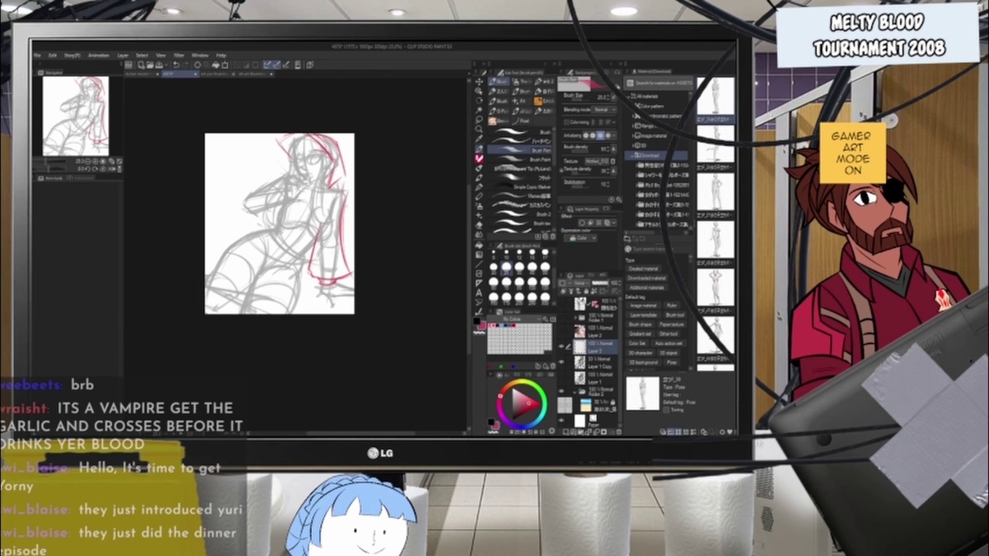
scroll(334, 196, "up", 2)
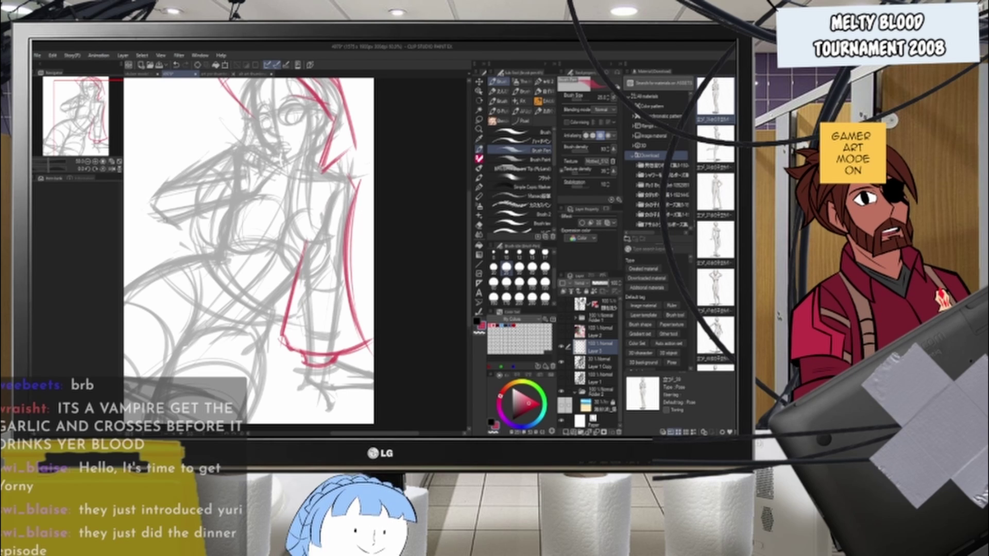
scroll(178, 233, "down", 1)
scroll(294, 228, "down", 2)
scroll(224, 227, "up", 3)
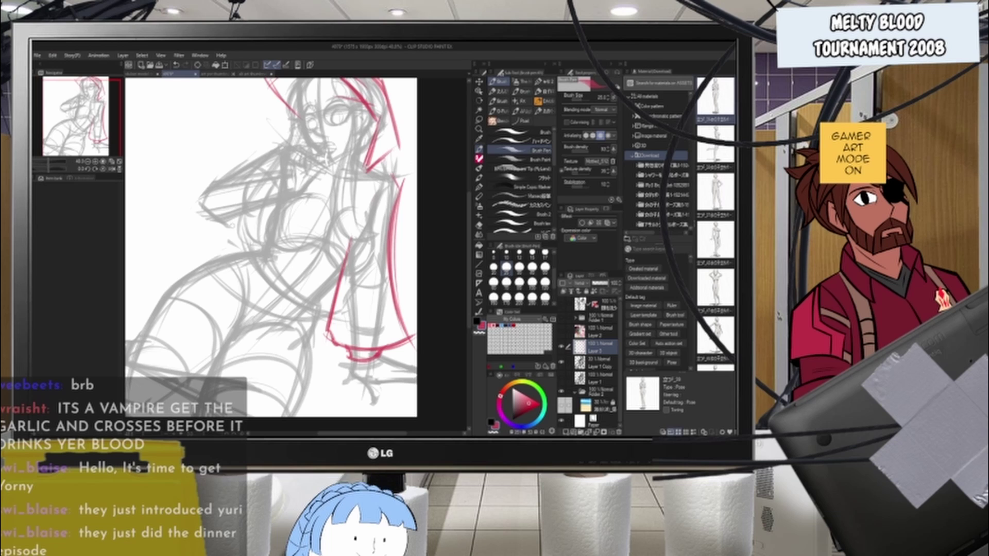
mouse_move(286, 172)
left_mouse_down()
mouse_move(261, 214)
mouse_move(300, 180)
mouse_move(225, 243)
left_mouse_up()
key("ctrl+z")
key("ctrl+z")
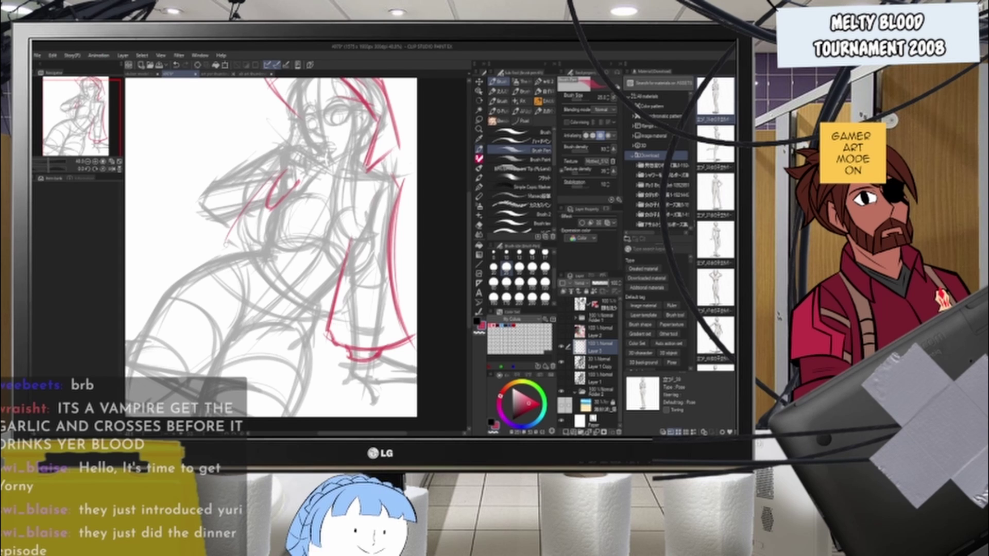
left_click_drag(272, 210, 228, 241)
key("ctrl+z")
key("ctrl+z")
left_click_drag(268, 211, 217, 249)
- Close the bent arm's sleeve with an upper edge, a pointed end beyond the elbow and inner fold lines
mouse_move(284, 147)
left_mouse_down()
mouse_move(191, 206)
mouse_move(223, 238)
left_mouse_up()
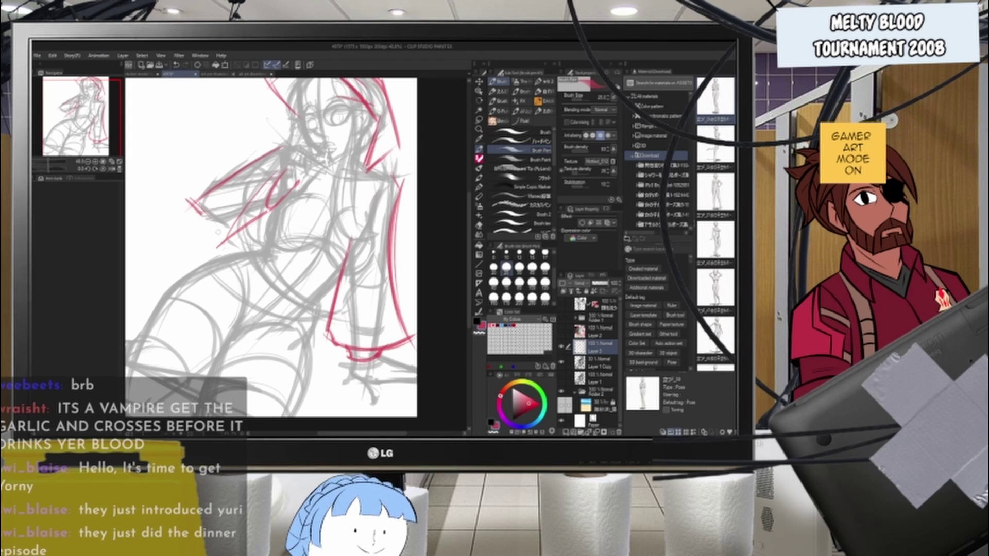
left_click_drag(184, 200, 212, 249)
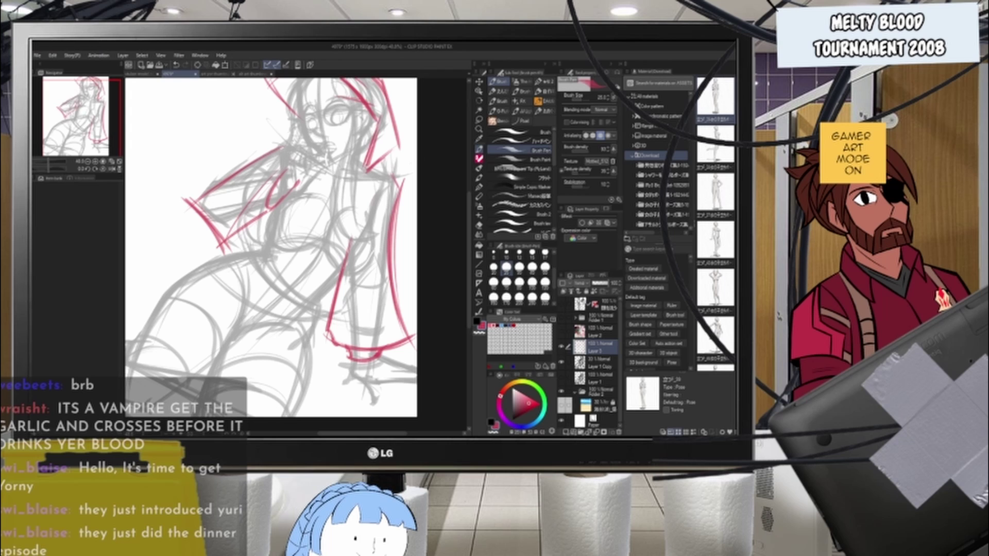
mouse_move(222, 255)
left_mouse_down()
mouse_move(284, 170)
mouse_move(244, 179)
left_mouse_up()
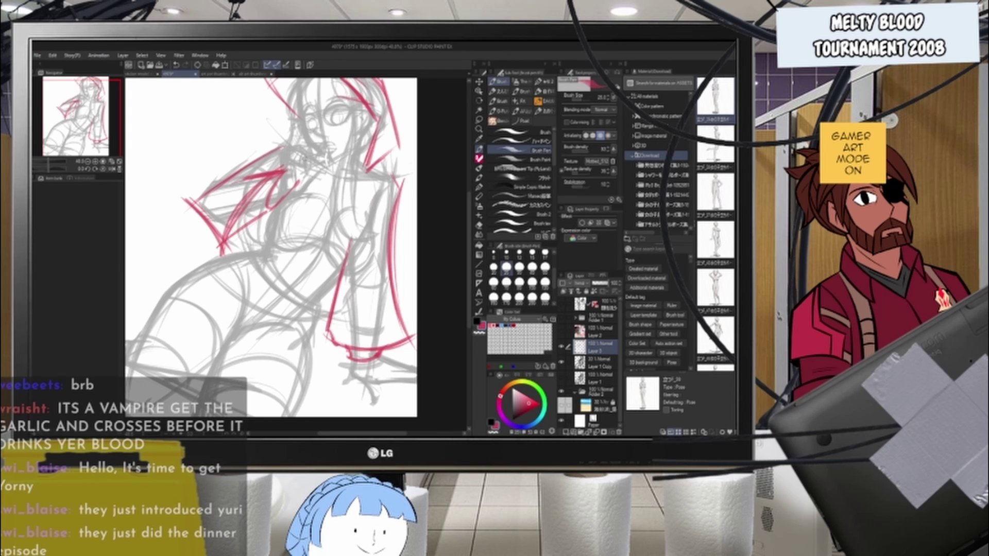
- Erase the crimson inner edge of the flared sleeve on the supporting arm
key("e")
left_click_drag(349, 241, 329, 335)
left_click_drag(334, 295, 328, 339)
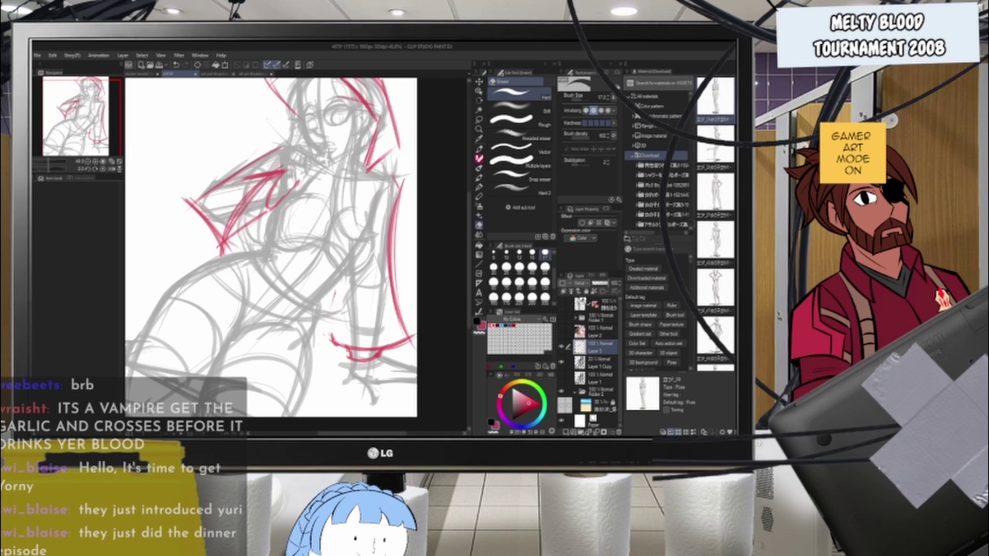
left_click(479, 150)
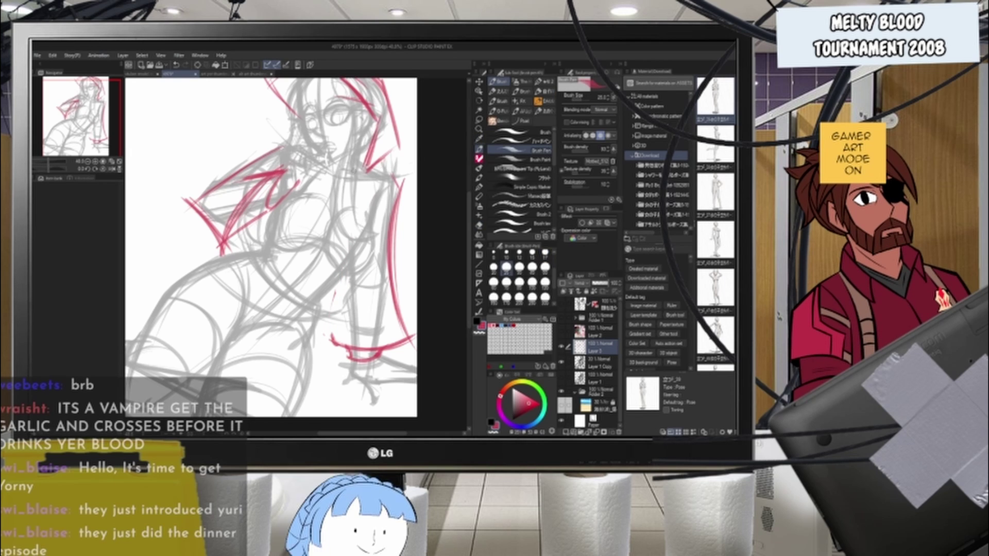
left_click_drag(367, 170, 376, 235)
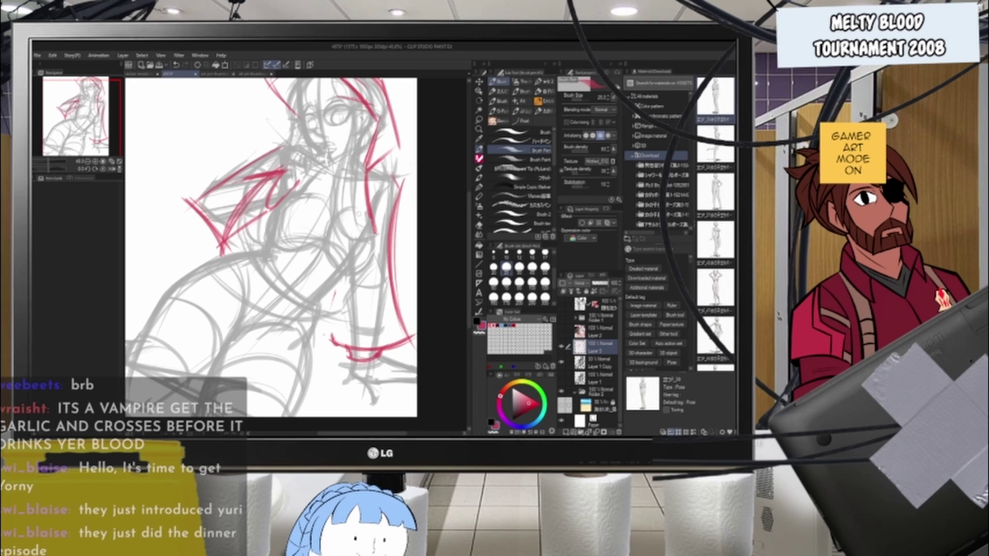
key("ctrl+z")
left_click_drag(367, 174, 373, 228)
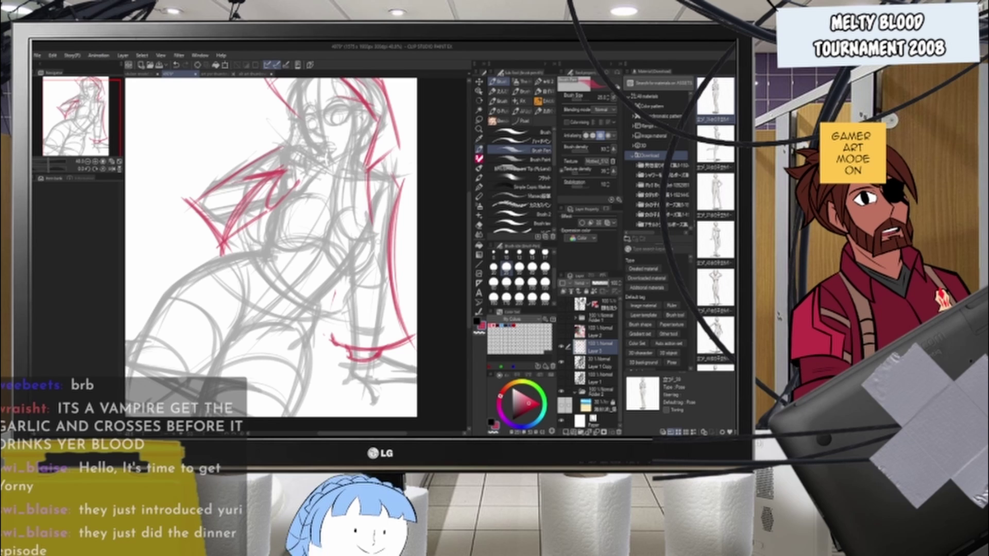
key("ctrl+z")
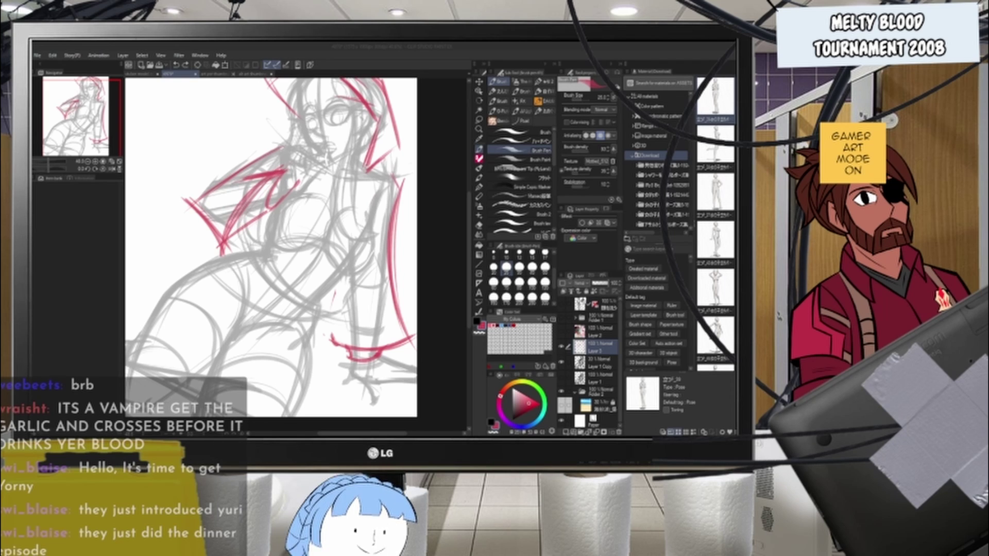
- Examine the crimson hood and sleeve shapes against the faded figure, both close up and across the whole composition
left_click(428, 210)
scroll(428, 216, "down", 1)
scroll(392, 235, "up", 1)
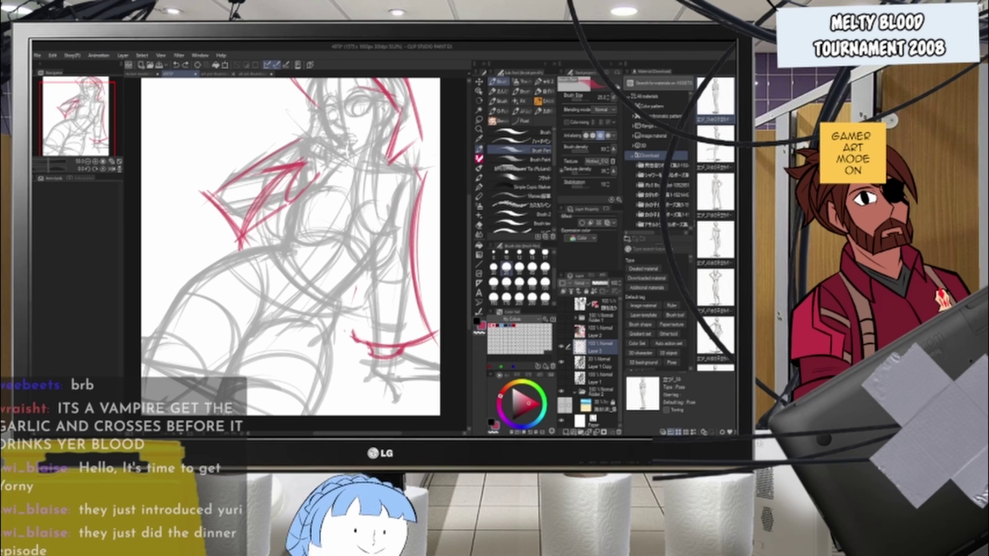
scroll(324, 208, "down", 10)
scroll(348, 177, "up", 6)
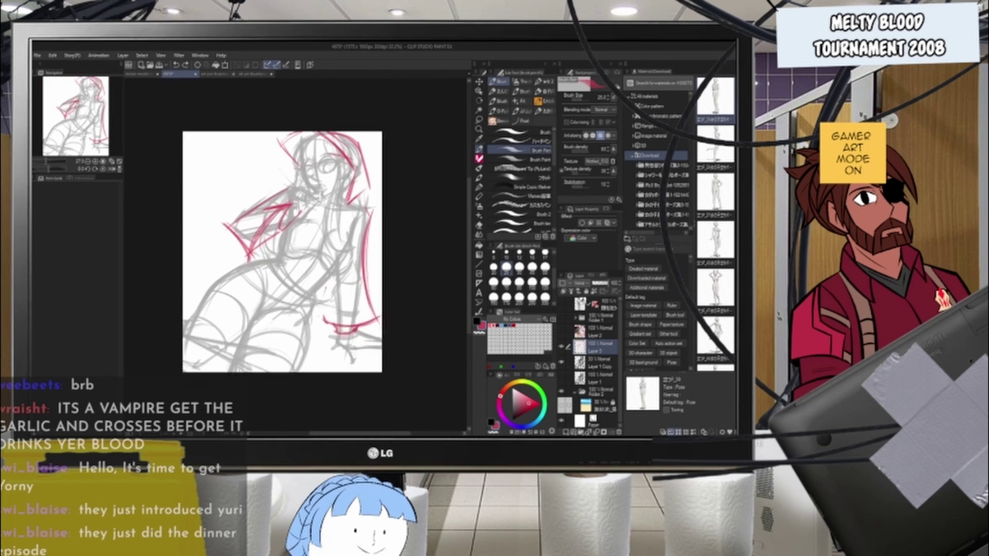
scroll(302, 174, "up", 2)
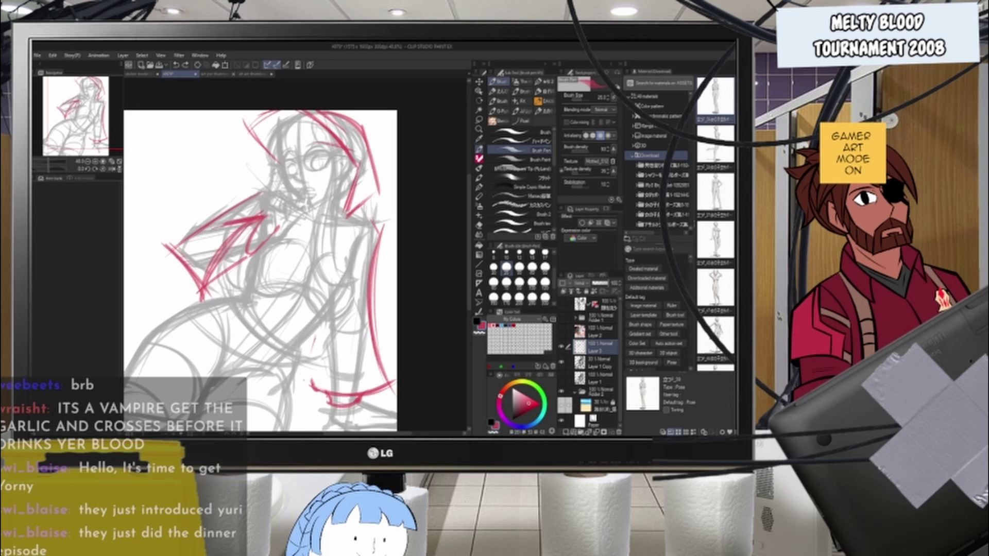
scroll(156, 189, "up", 1)
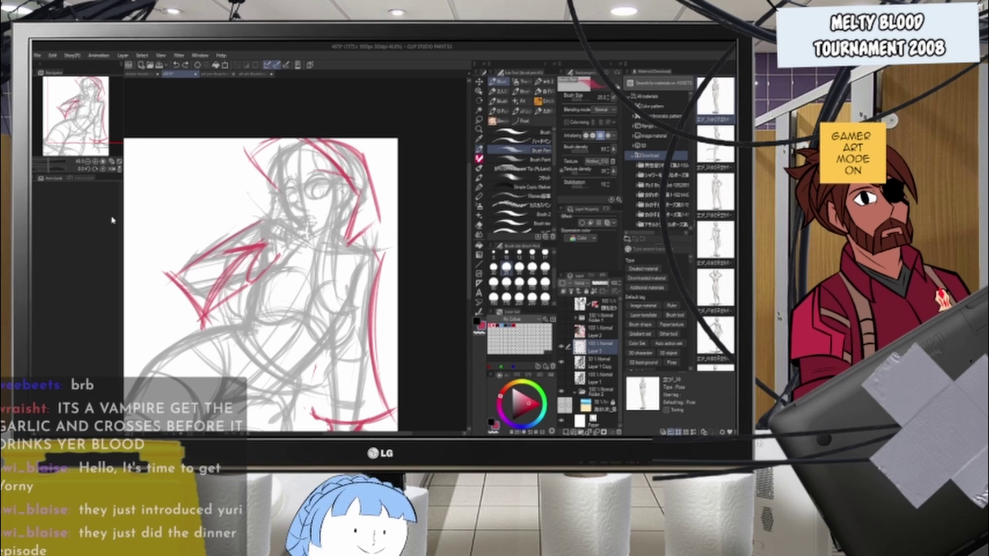
scroll(348, 177, "down", 2)
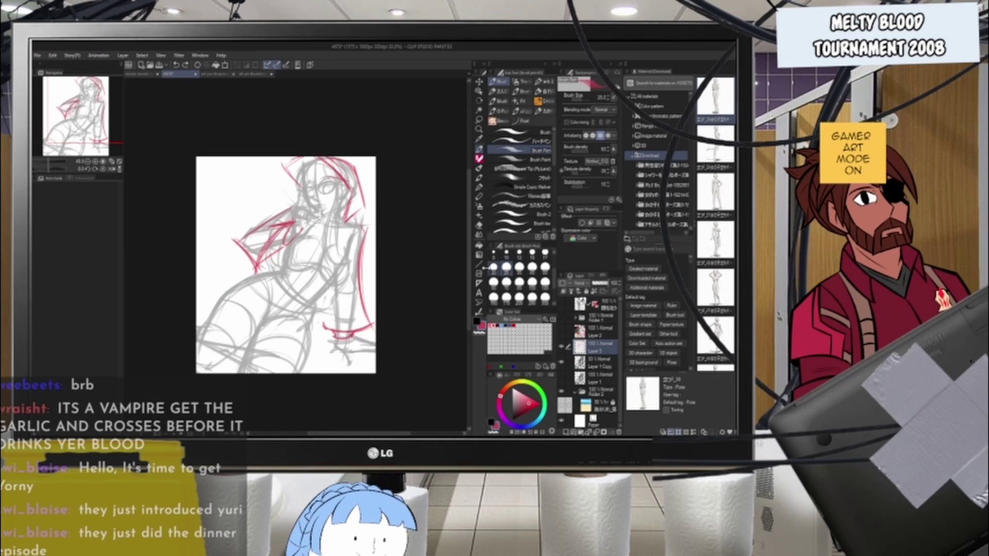
scroll(370, 244, "up", 1)
scroll(369, 244, "up", 1)
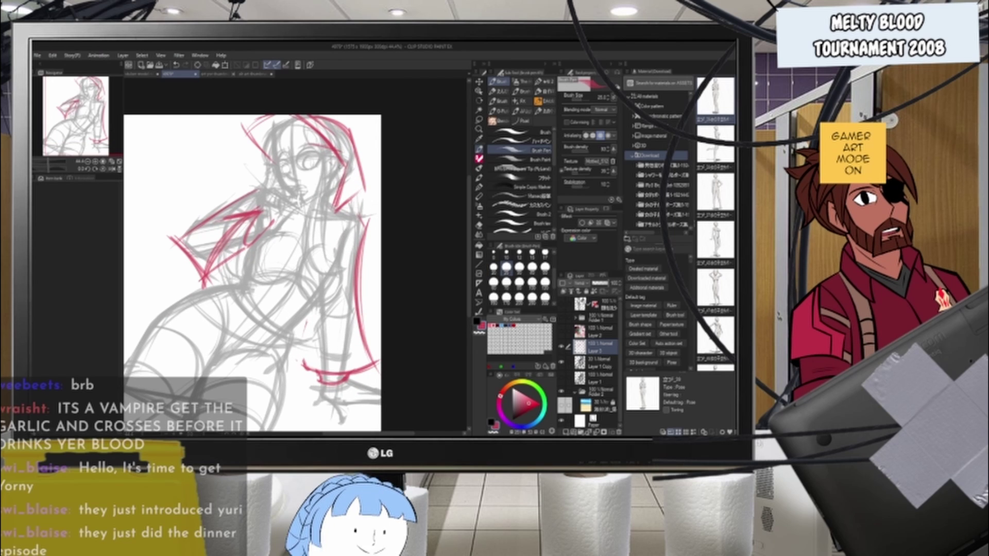
- Redraw the crimson edge of the hood beside the face so it runs down to the shoulder
left_click_drag(340, 165, 346, 220)
key("ctrl+z")
key("ctrl+z")
mouse_move(349, 133)
left_mouse_down()
mouse_move(371, 194)
mouse_move(344, 215)
left_mouse_up()
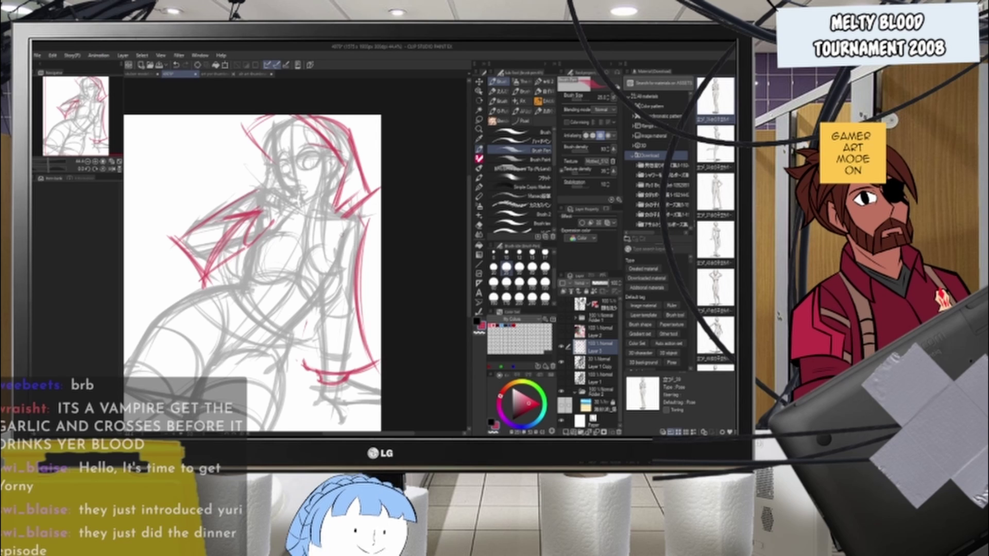
left_click_drag(342, 176, 340, 262)
left_click_drag(333, 216, 342, 264)
key("ctrl+z")
key("ctrl+z")
mouse_move(331, 197)
left_mouse_down()
mouse_move(344, 226)
mouse_move(344, 262)
left_mouse_up()
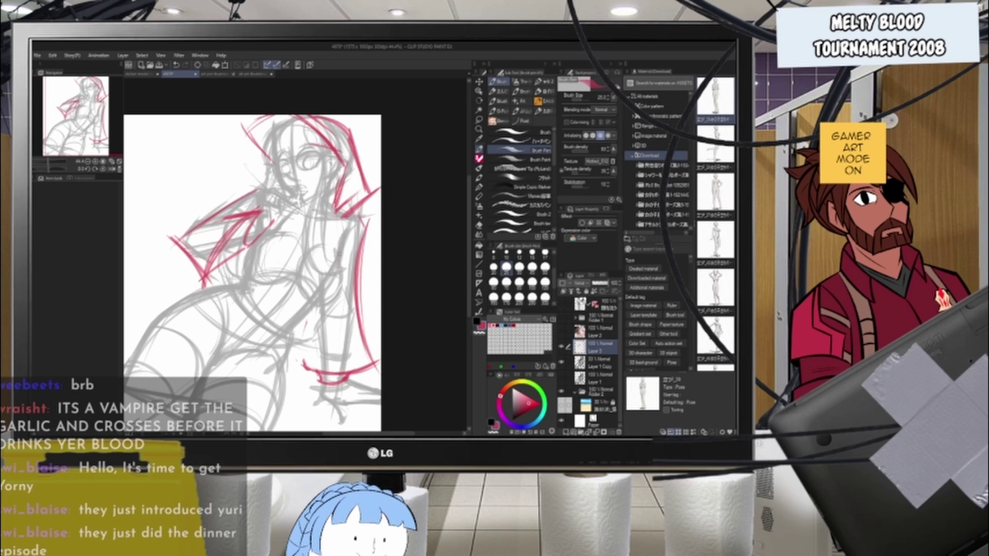
key("ctrl+z")
key("ctrl+z")
left_click_drag(335, 200, 342, 266)
key("ctrl+z")
key("ctrl+z")
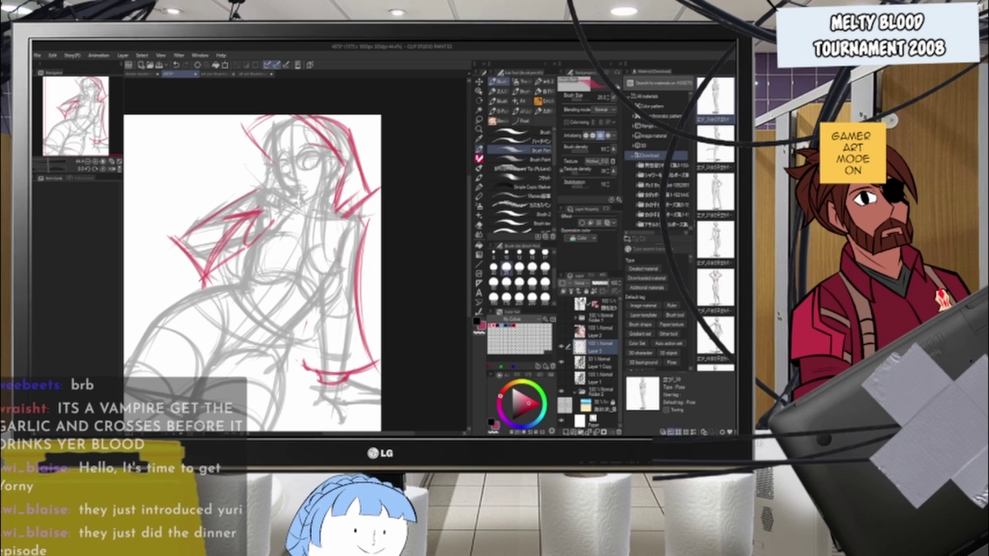
- Draw the garment edge falling from the hood past the shoulder and the inner edge of the supporting arm's loose sleeve down to its cuff
left_click_drag(338, 200, 337, 259)
left_click_drag(336, 211, 338, 258)
left_click_drag(332, 298, 307, 364)
key("ctrl+z")
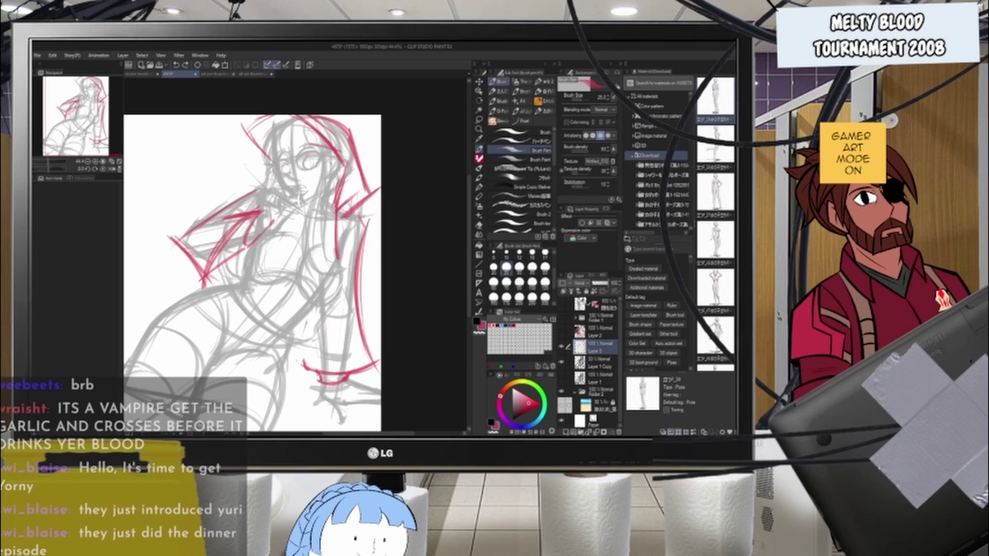
mouse_move(338, 267)
left_mouse_down()
mouse_move(309, 367)
mouse_move(312, 398)
left_mouse_up()
key("ctrl+z")
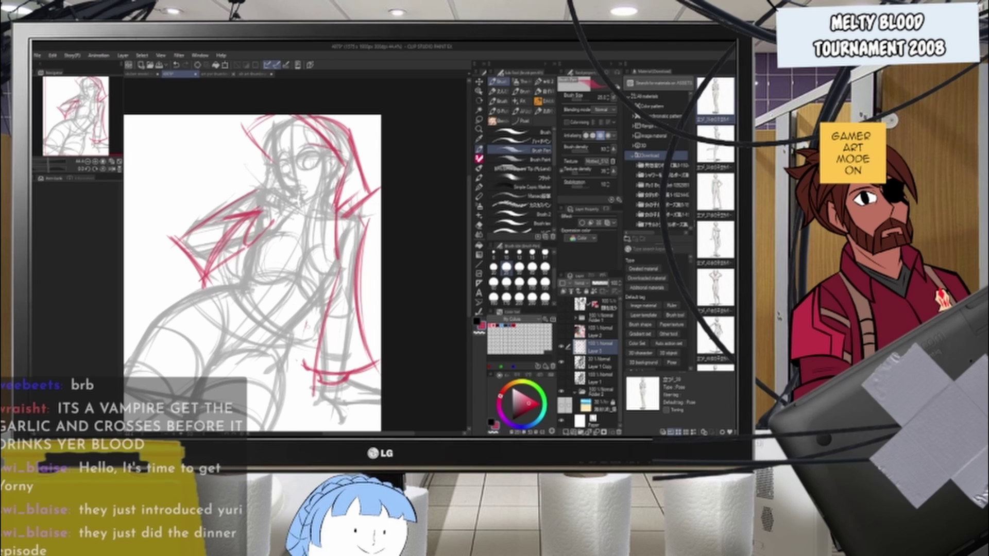
key("ctrl+z")
left_click_drag(337, 271, 307, 395)
- Add a pointed flap and short fold lines at the inner corner of the supporting arm's sleeve cuff
left_click_drag(293, 328, 301, 366)
left_click_drag(291, 330, 299, 366)
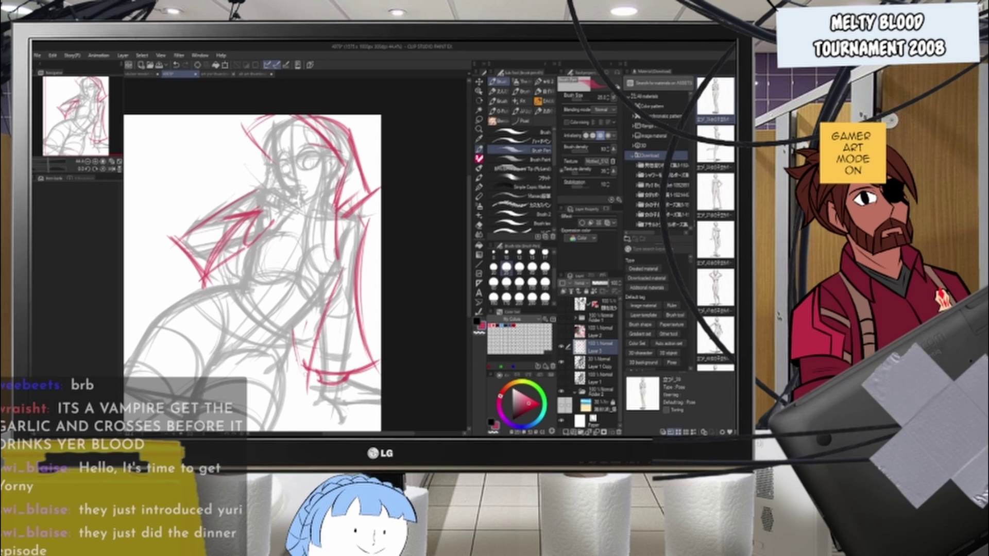
key("ctrl+z")
key("ctrl+z")
left_click_drag(290, 331, 300, 346)
mouse_move(288, 327)
left_mouse_down()
mouse_move(300, 349)
mouse_move(301, 393)
left_mouse_up()
mouse_move(298, 342)
left_mouse_down()
mouse_move(299, 395)
mouse_move(313, 366)
mouse_move(314, 310)
mouse_move(290, 374)
left_mouse_up()
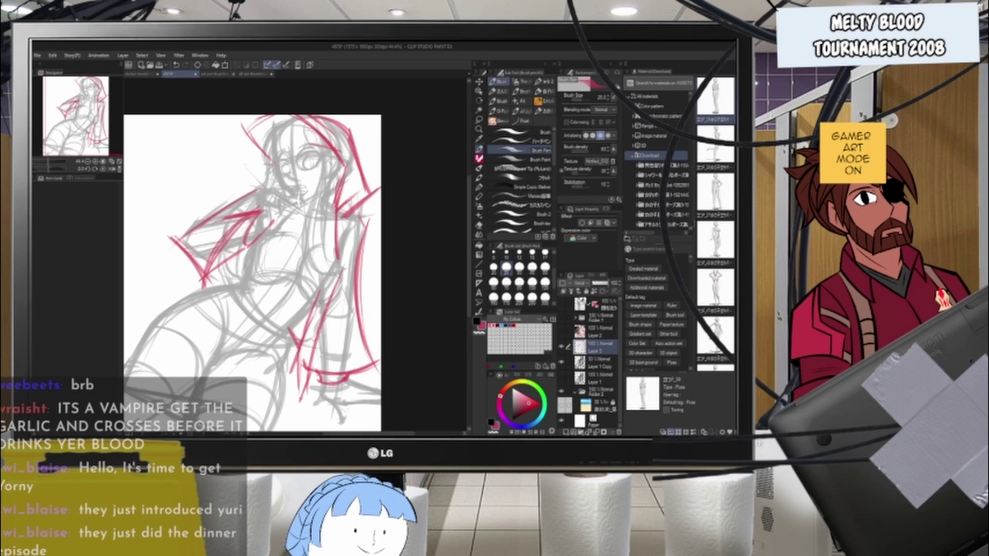
left_click_drag(316, 312, 308, 325)
scroll(327, 203, "down", 8)
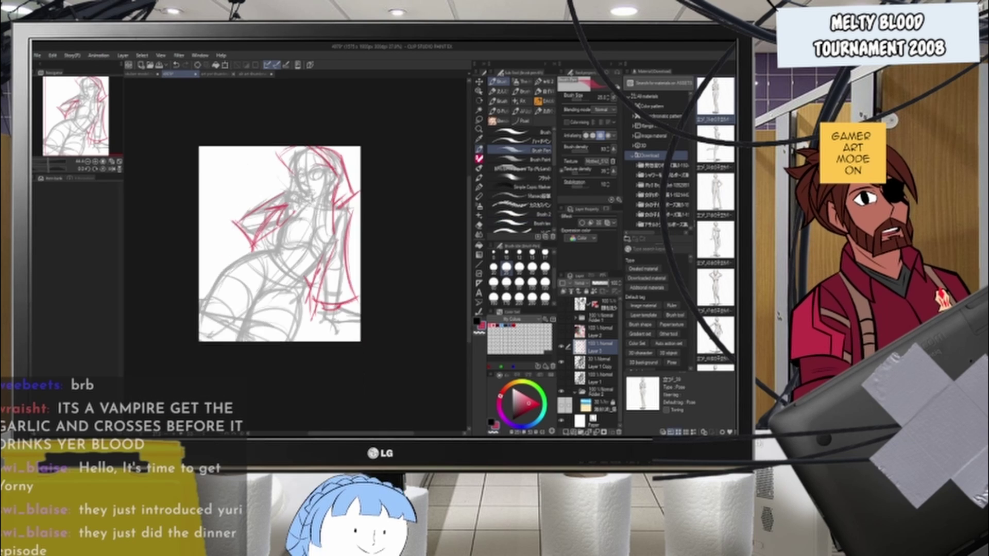
scroll(305, 243, "up", 10)
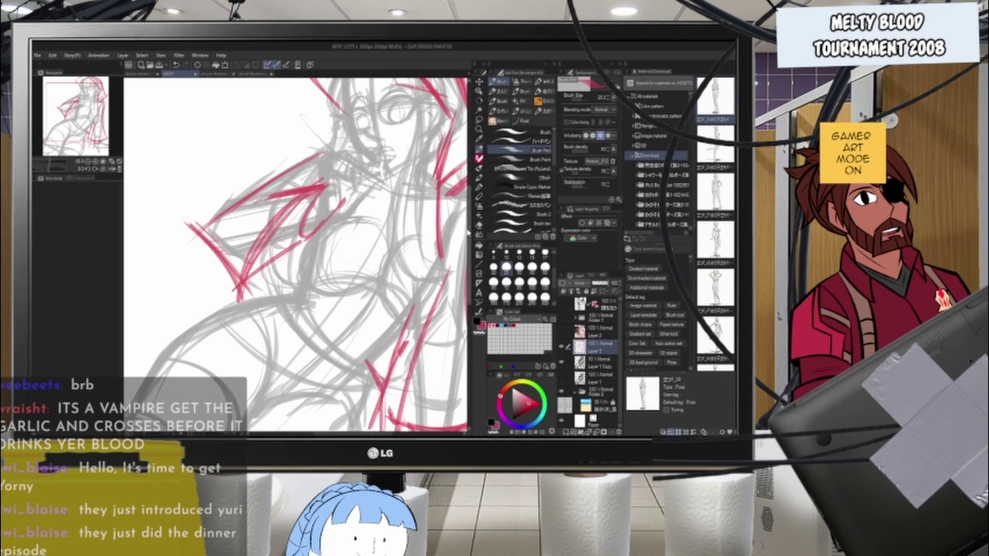
left_click_drag(469, 231, 469, 205)
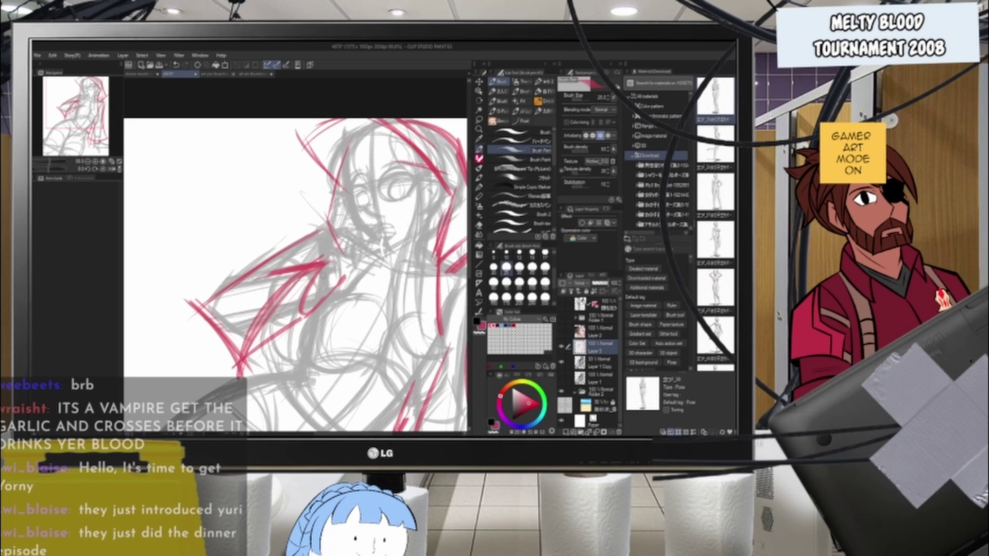
mouse_move(328, 262)
left_mouse_down()
mouse_move(265, 376)
mouse_move(168, 422)
left_mouse_up()
scroll(225, 335, "down", 2)
left_click_drag(226, 330, 256, 268, "space")
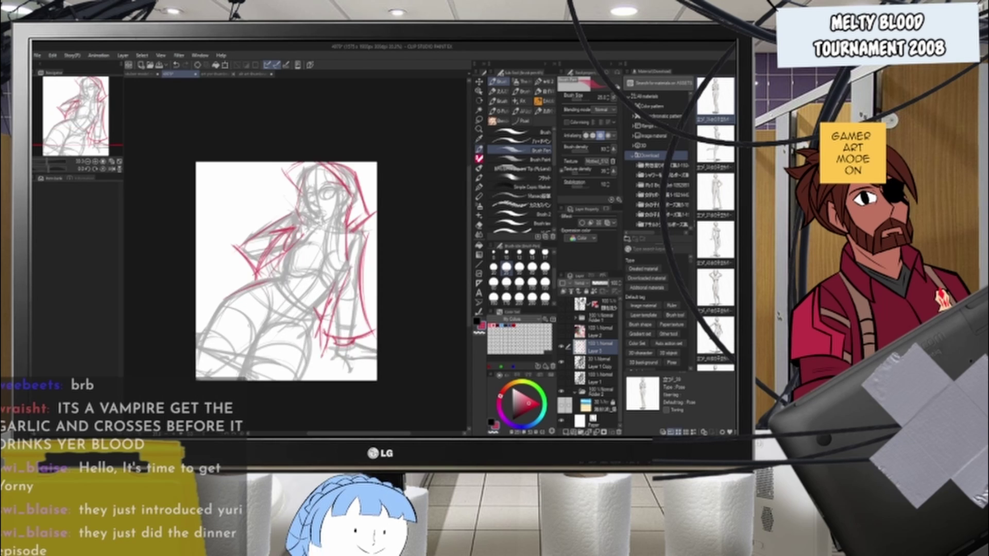
scroll(260, 320, "up", 1)
key("ctrl+z")
key("ctrl+z")
- Draw overlapping crimson strokes from under the bent arm's sleeve down to the hip as the garment's trailing edge
left_click_drag(319, 179, 276, 256)
left_click_drag(288, 201, 197, 294)
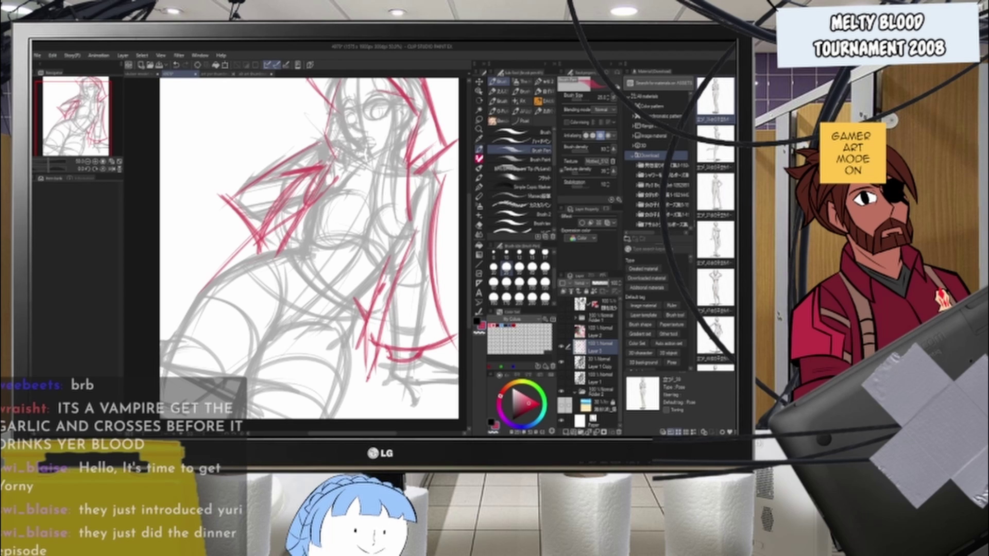
key("ctrl+z")
mouse_move(287, 191)
left_mouse_down()
mouse_move(221, 282)
mouse_move(226, 272)
left_mouse_up()
left_click_drag(267, 223, 213, 290)
key("ctrl+z")
left_click_drag(286, 190, 221, 284)
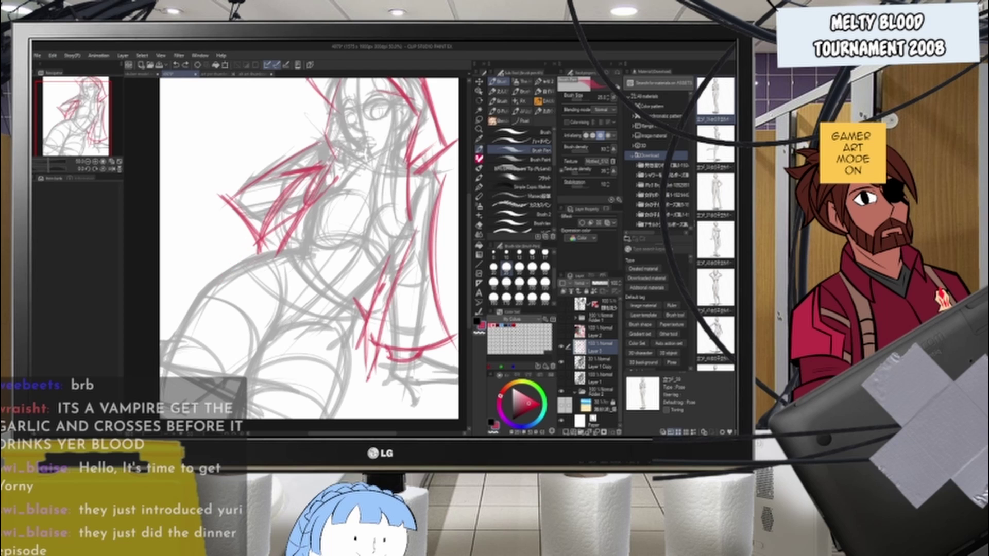
left_click_drag(302, 190, 209, 281)
left_click_drag(305, 188, 214, 282)
left_click_drag(292, 200, 205, 295)
left_click_drag(276, 221, 210, 288)
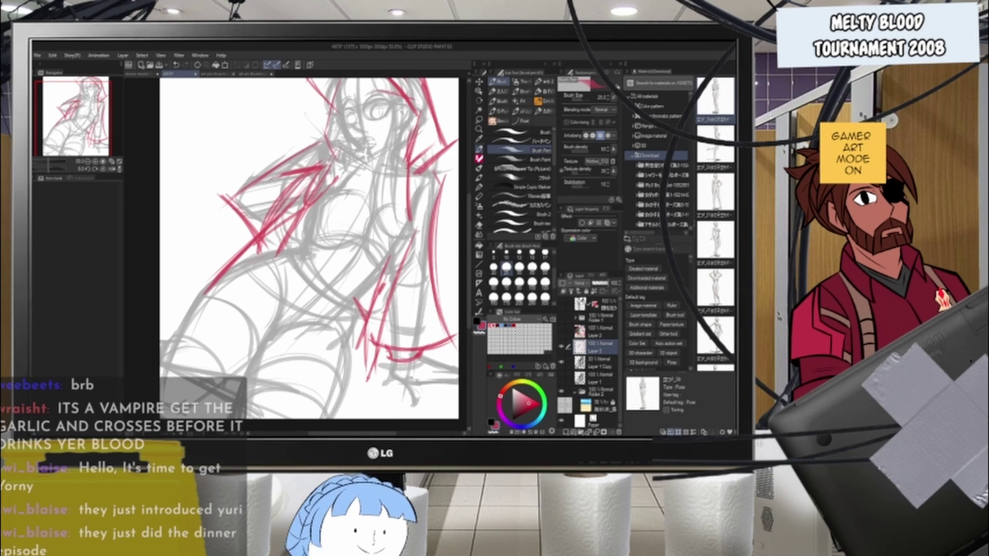
left_click_drag(333, 177, 285, 243)
scroll(312, 206, "down", 5)
scroll(320, 201, "up", 3)
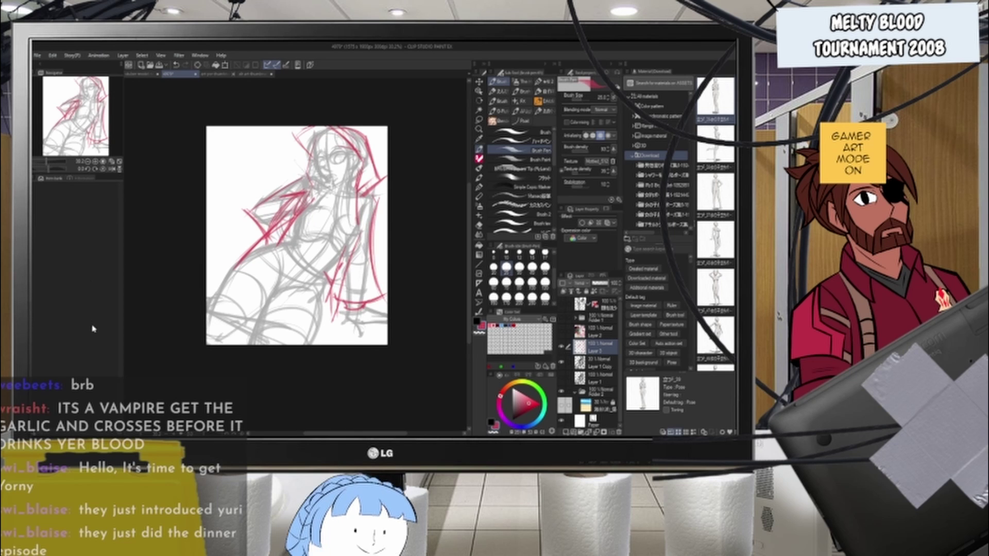
- Rotate the canvas to level the hips and sketch a V-shaped crimson outline for the lower garment across the pelvis
scroll(316, 272, "up", 4)
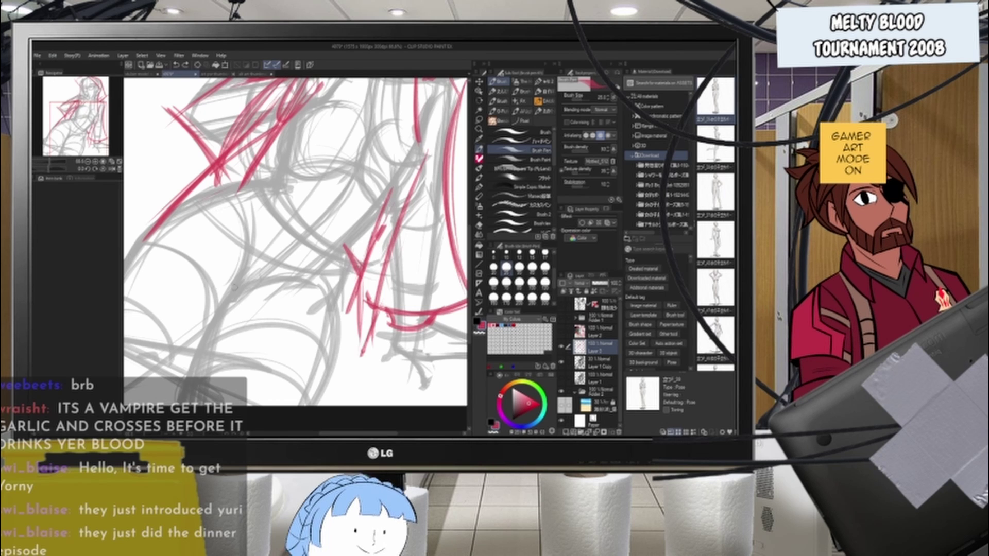
scroll(237, 286, "down", 4)
scroll(237, 286, "up", 1)
key("r")
left_click_drag(361, 275, 355, 220)
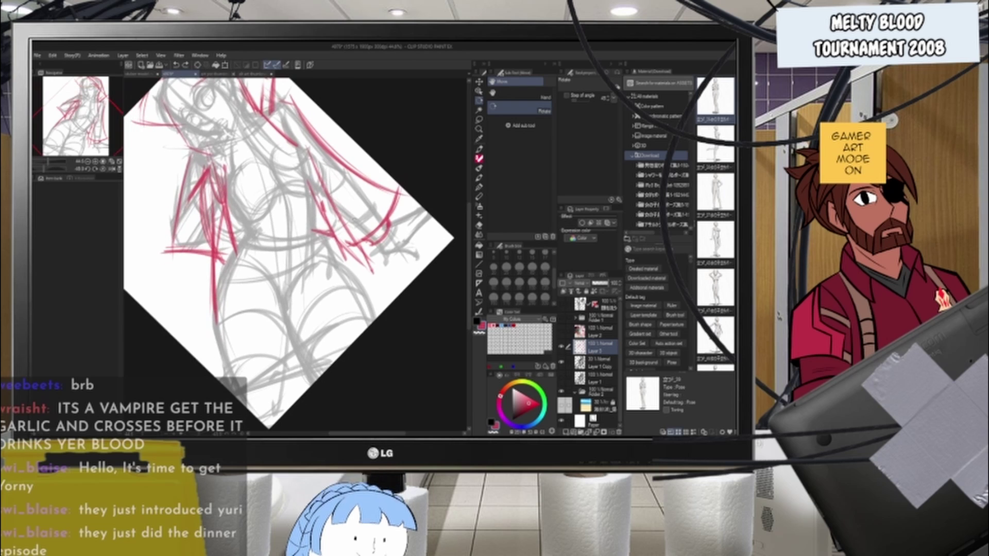
left_click(479, 150)
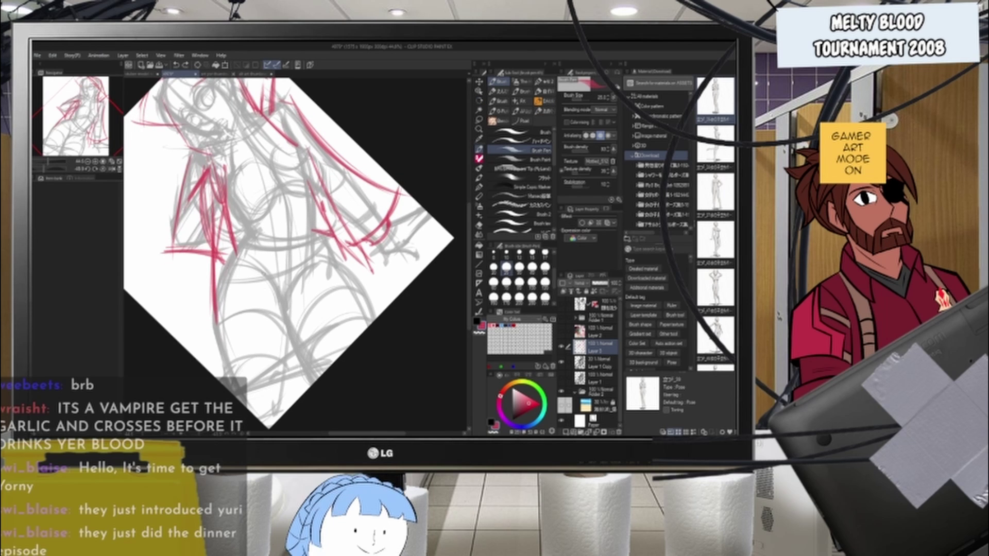
mouse_move(231, 262)
left_mouse_down()
mouse_move(281, 287)
mouse_move(286, 303)
left_mouse_up()
key("ctrl+z")
mouse_move(224, 261)
left_mouse_down()
mouse_move(277, 302)
mouse_move(329, 258)
left_mouse_up()
key("ctrl+z")
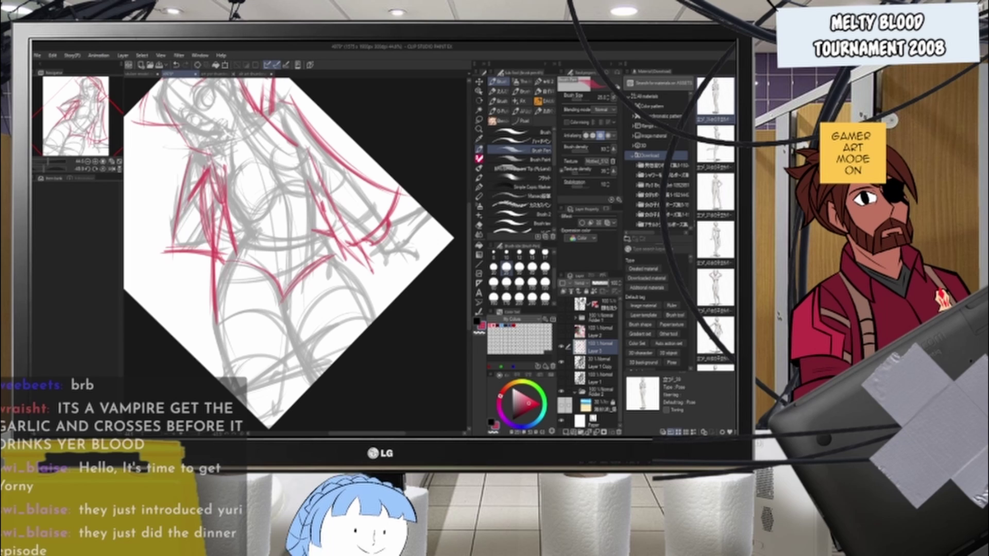
- Add the curved upper edge of the lower garment from hip to hip above the V-shaped outline
left_click_drag(239, 259, 267, 268)
mouse_move(225, 257)
left_mouse_down()
mouse_move(281, 273)
mouse_move(329, 252)
left_mouse_up()
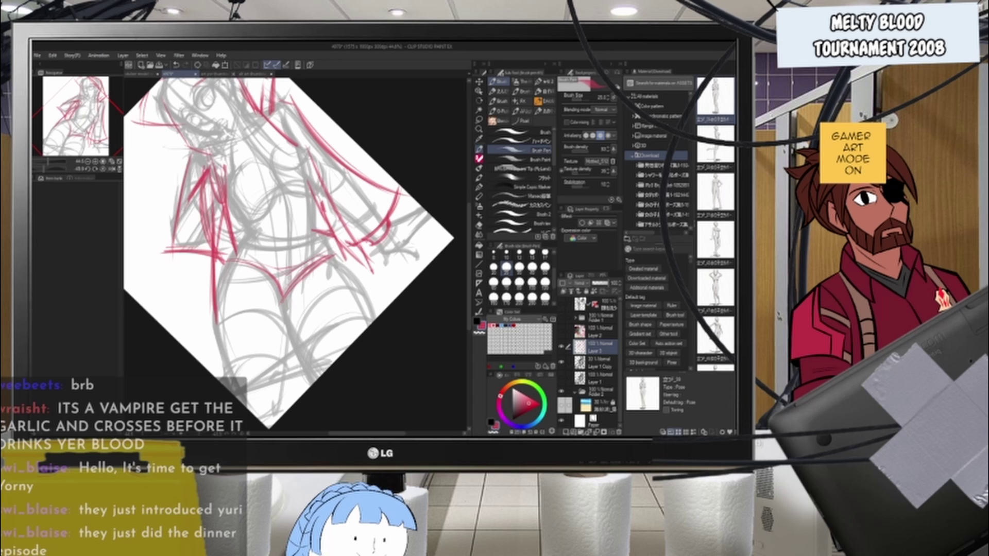
left_click_drag(286, 276, 338, 249)
left_click_drag(270, 265, 311, 262)
left_click_drag(225, 260, 292, 273)
- Turn the canvas back upright and examine the crimson outfit lines across the whole figure
scroll(281, 173, "down", 3)
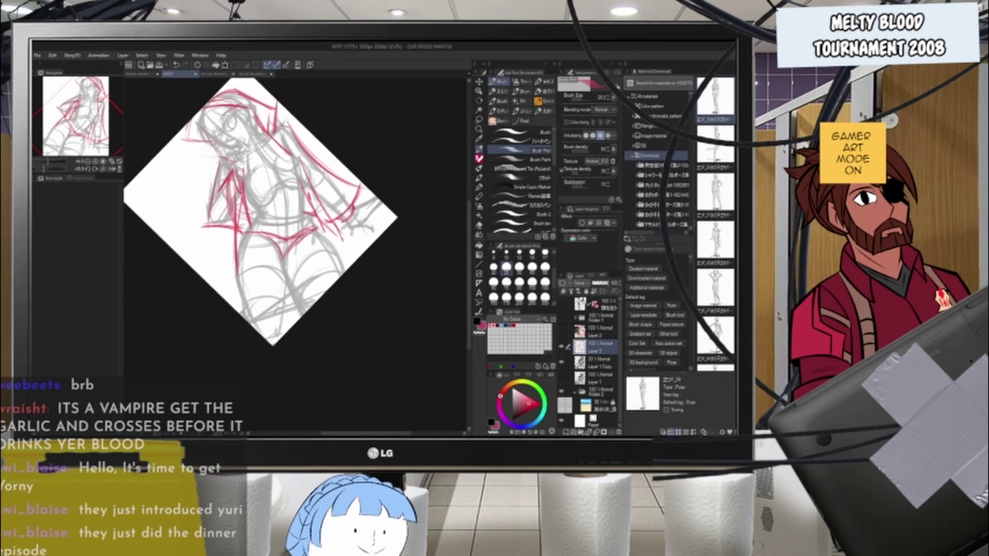
scroll(247, 108, "up", 1)
key("r")
left_click_drag(347, 155, 402, 218)
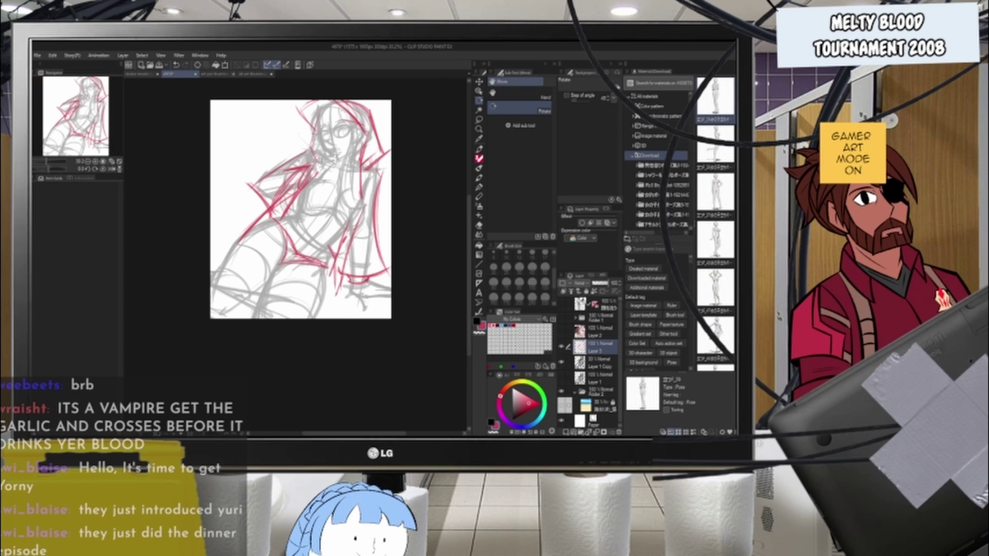
scroll(295, 152, "up", 3)
scroll(259, 294, "down", 3)
scroll(275, 278, "up", 6)
scroll(273, 319, "down", 4)
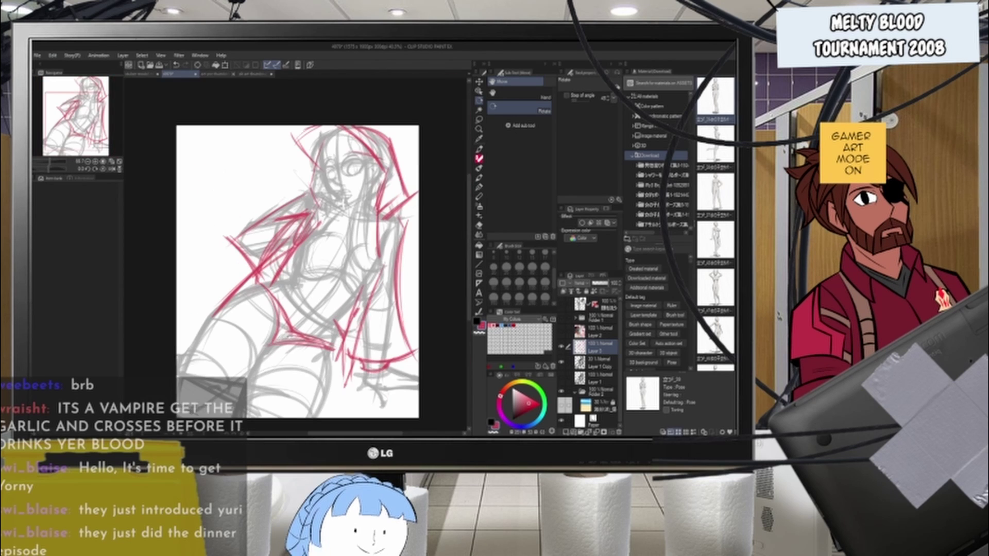
- Add a short crimson mark on the abdomen above the lower garment using the brush
scroll(276, 302, "up", 2)
left_click(479, 149)
left_click_drag(325, 298, 309, 312)
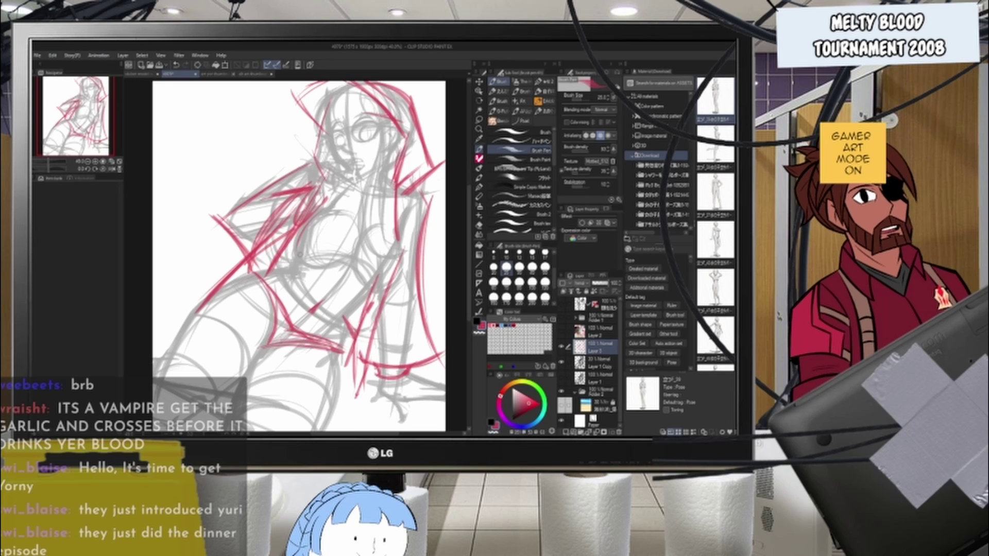
- Outline the top with a curved lower edge beneath the chest and a side edge rising to the neck
mouse_move(321, 205)
left_mouse_down()
mouse_move(306, 264)
mouse_move(378, 291)
left_mouse_up()
key("ctrl+z")
left_click_drag(308, 267, 379, 290)
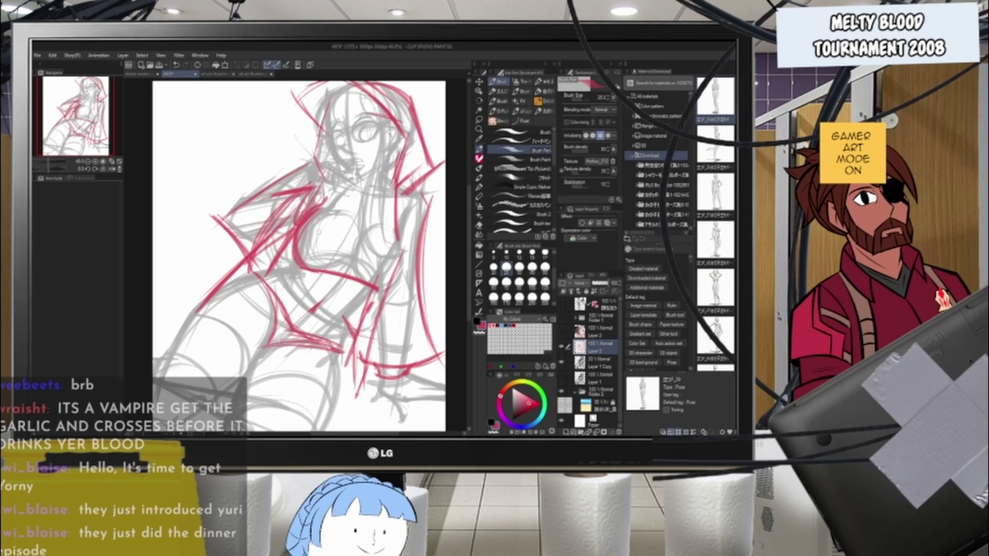
mouse_move(325, 206)
left_mouse_down()
mouse_move(329, 271)
mouse_move(393, 268)
mouse_move(356, 181)
left_mouse_up()
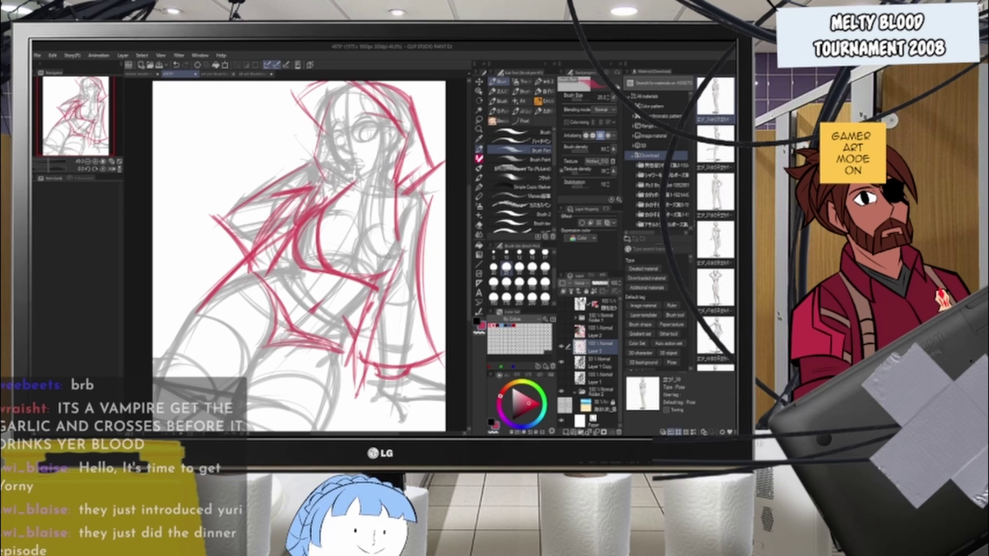
mouse_move(399, 244)
left_mouse_down()
mouse_move(361, 281)
mouse_move(400, 289)
mouse_move(404, 274)
mouse_move(394, 281)
left_mouse_up()
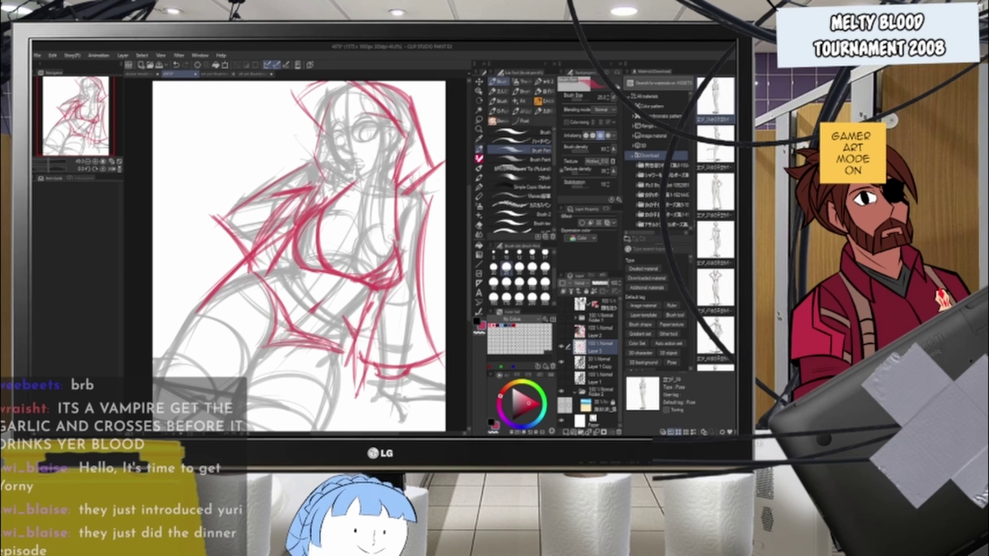
- Add the inner curves of the top across the chest and its far edge running down from the neck
mouse_move(396, 223)
left_mouse_down()
mouse_move(402, 268)
mouse_move(387, 283)
left_mouse_up()
left_click_drag(356, 254, 334, 269)
mouse_move(366, 228)
left_mouse_down()
mouse_move(352, 278)
mouse_move(325, 268)
mouse_move(334, 266)
left_mouse_up()
key("ctrl+z")
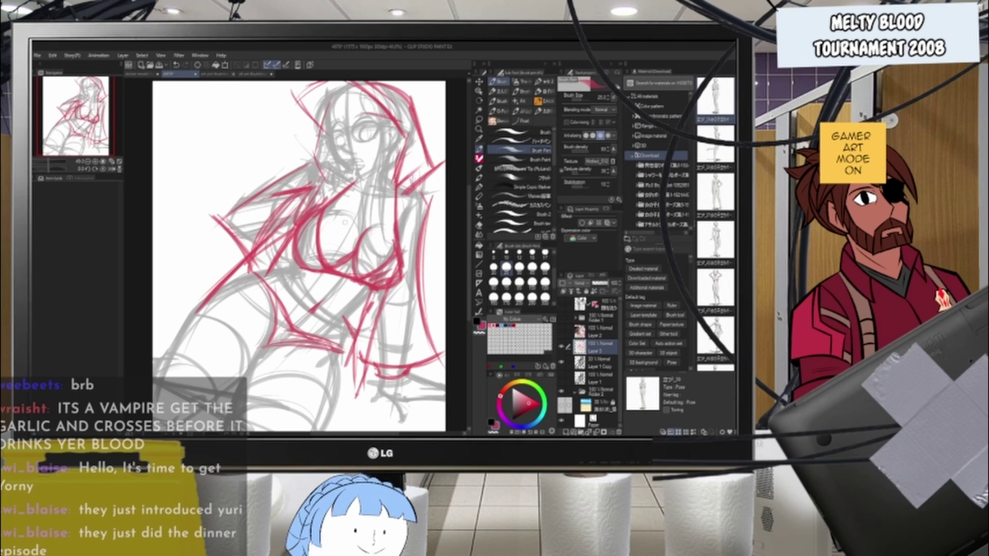
left_click_drag(379, 180, 394, 239)
left_click_drag(386, 197, 395, 239)
left_click_drag(382, 174, 397, 245)
scroll(365, 210, "down", 6)
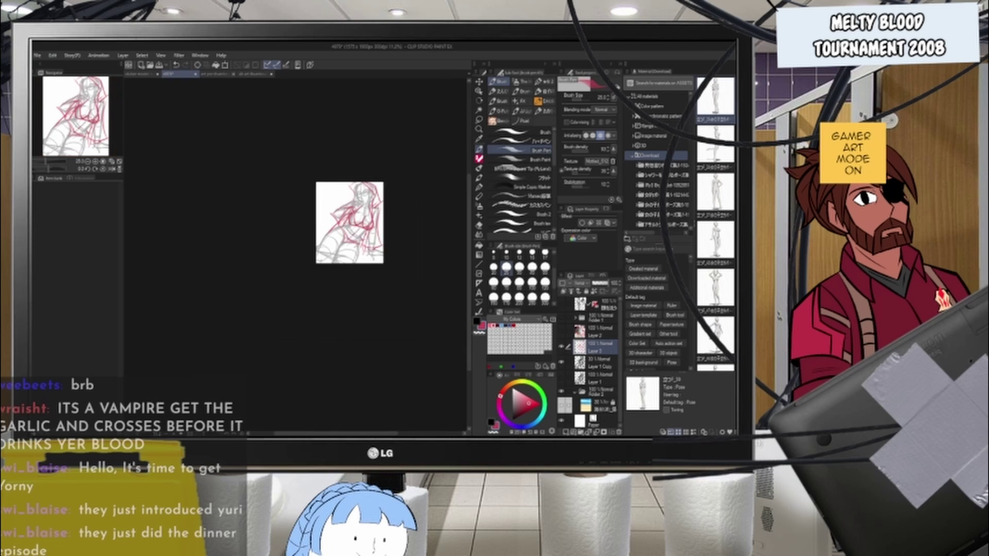
- Draw the hood's inner rim curving over the top of the head
scroll(368, 167, "up", 6)
scroll(147, 255, "up", 2)
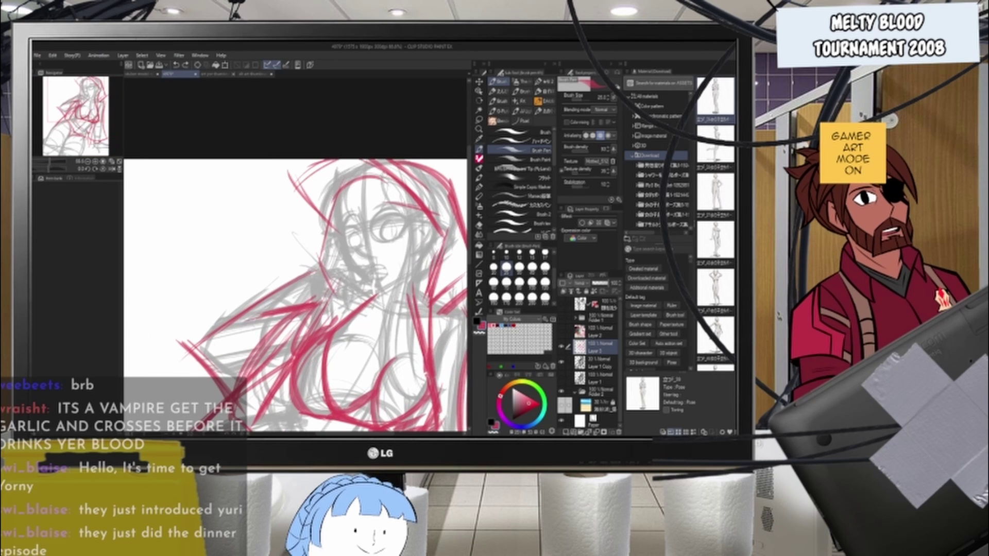
left_click_drag(339, 198, 389, 178)
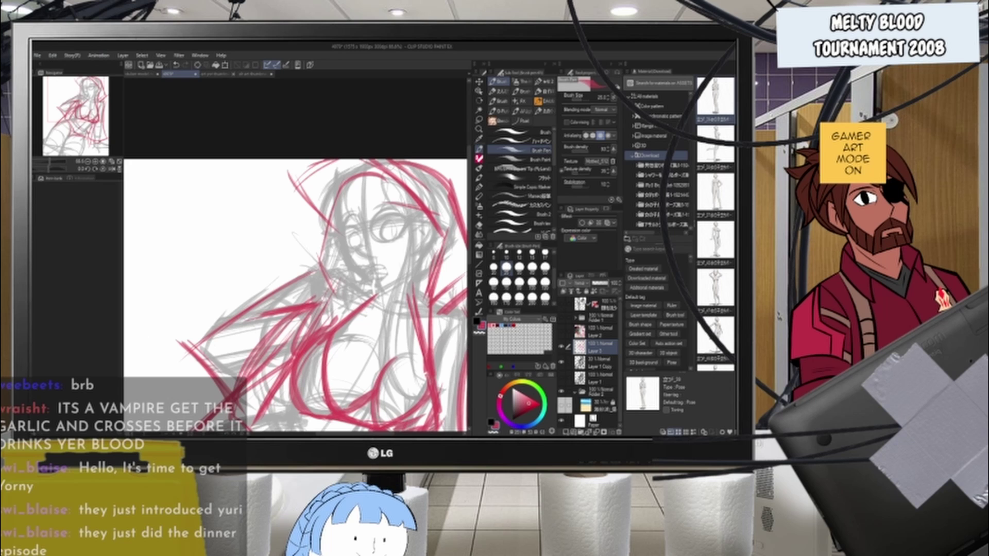
- Reinforce the hood's inner edge beside the hair and add a looping fold along its outer side down to the shoulder
scroll(254, 232, "down", 6)
scroll(356, 221, "up", 8)
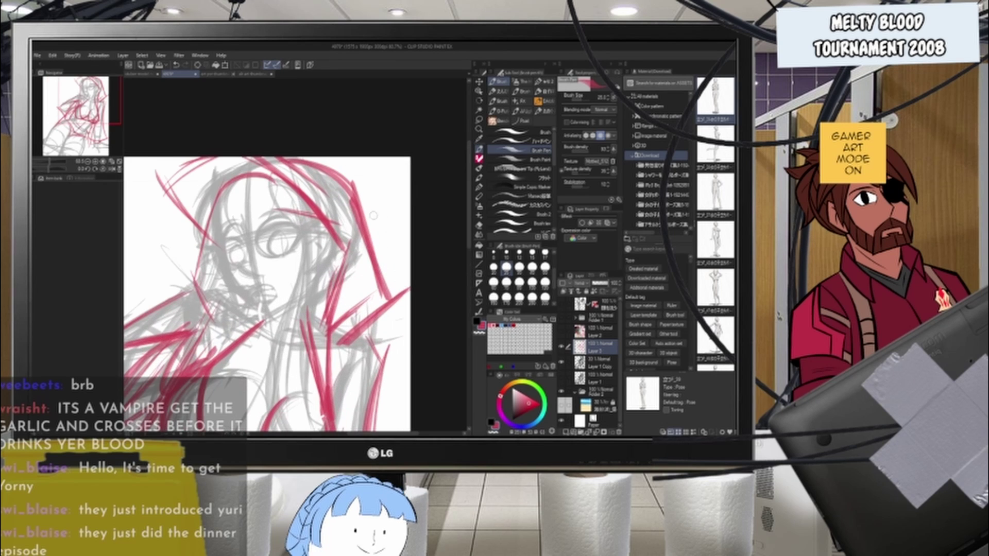
left_click_drag(309, 179, 347, 254)
left_click_drag(316, 187, 346, 262)
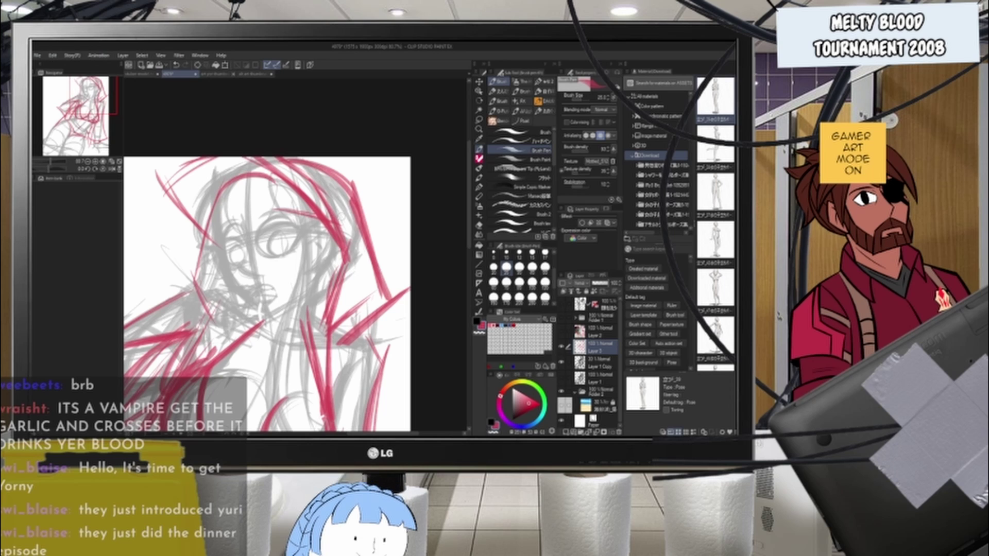
mouse_move(319, 173)
left_mouse_down()
mouse_move(347, 205)
mouse_move(366, 261)
mouse_move(350, 311)
left_mouse_up()
left_click_drag(365, 232, 339, 335)
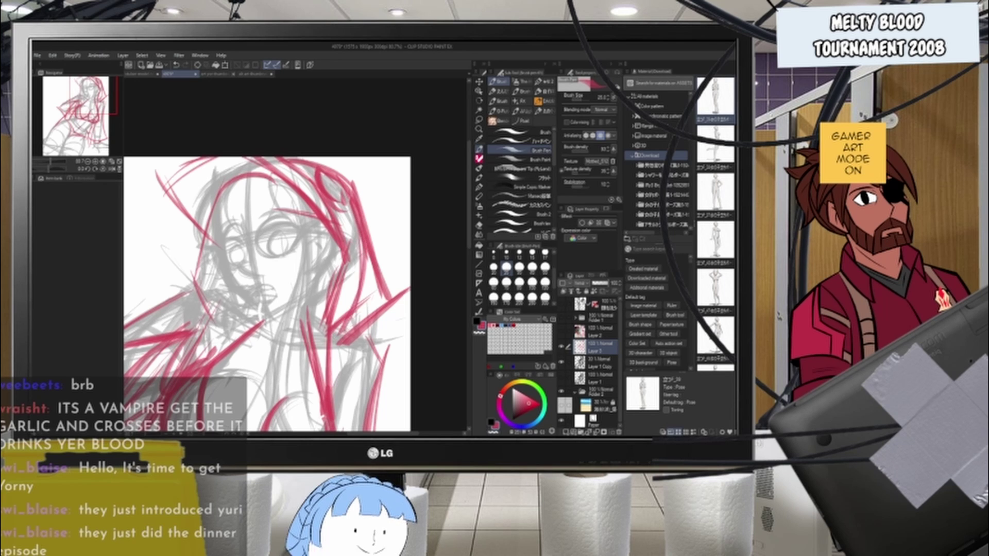
- Sketch a pointed, bow-like shape projecting from the upper side of the hood
mouse_move(351, 182)
left_mouse_down()
mouse_move(402, 152)
mouse_move(392, 200)
left_mouse_up()
left_click_drag(398, 164, 387, 210)
mouse_move(399, 190)
left_mouse_down()
mouse_move(361, 204)
mouse_move(361, 230)
left_mouse_up()
mouse_move(338, 157)
left_mouse_down()
mouse_move(329, 190)
mouse_move(343, 192)
left_mouse_up()
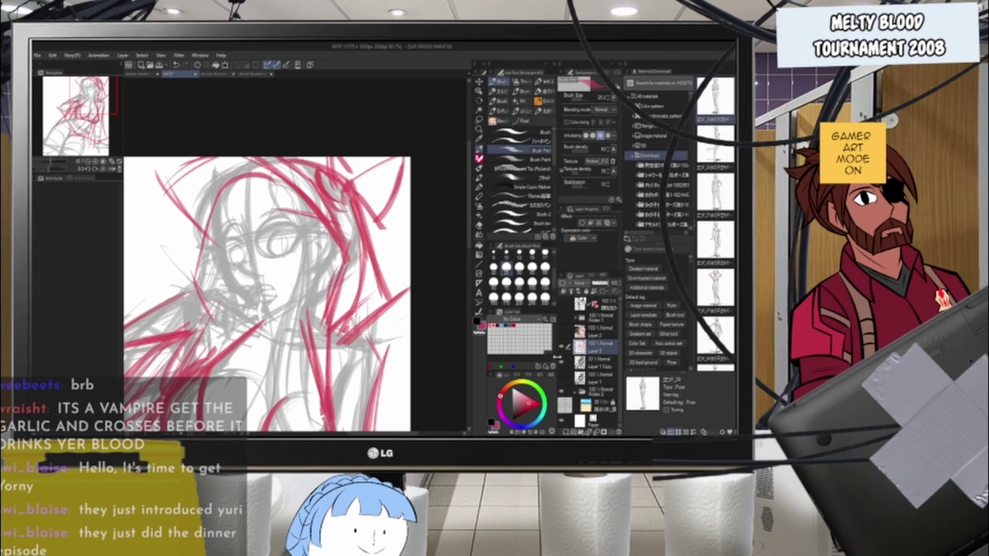
- Lower the crimson outfit layer's opacity to about 60% and compare the figure with the outfit hidden and shown
scroll(368, 240, "down", 4)
scroll(330, 361, "up", 1)
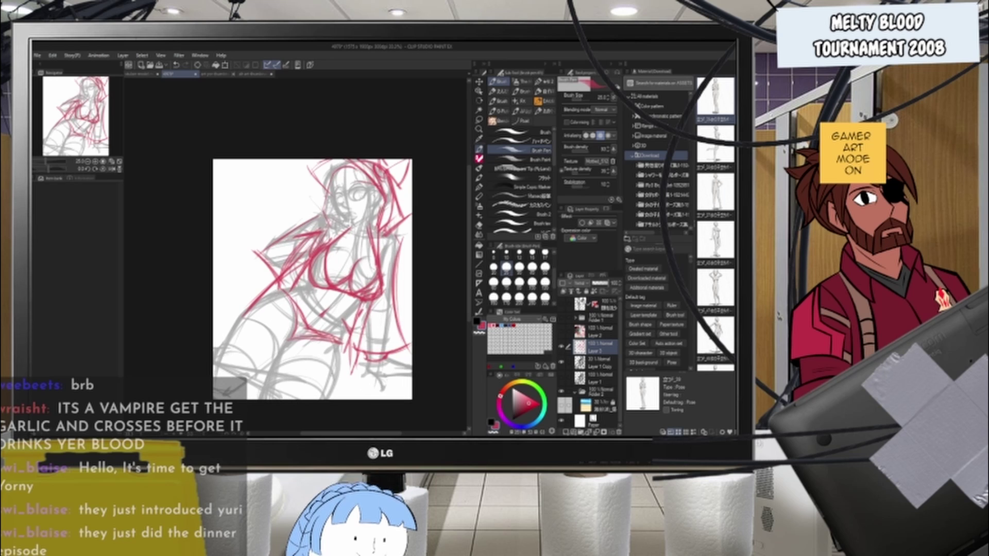
left_click(562, 349)
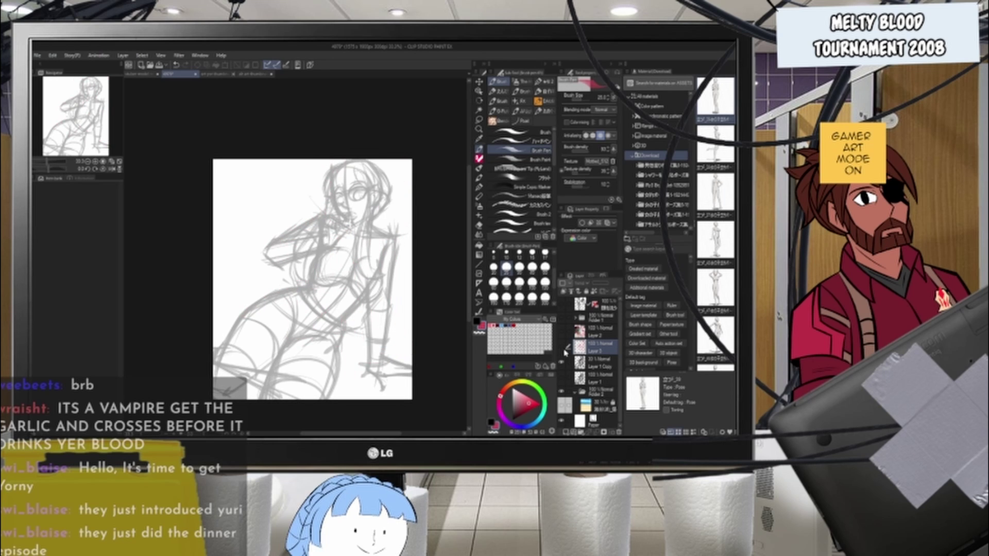
left_click(563, 349)
left_click(603, 284)
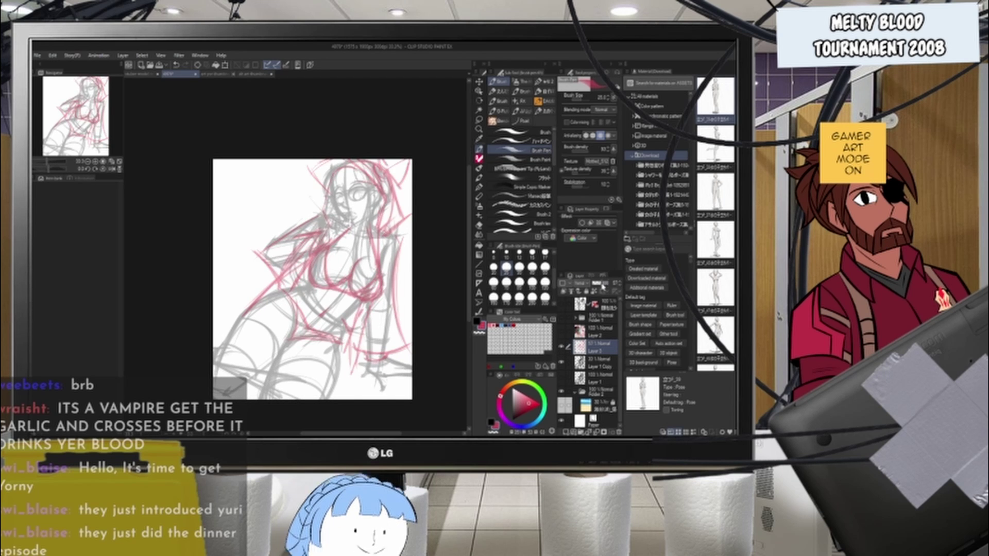
left_click_drag(603, 284, 603, 286)
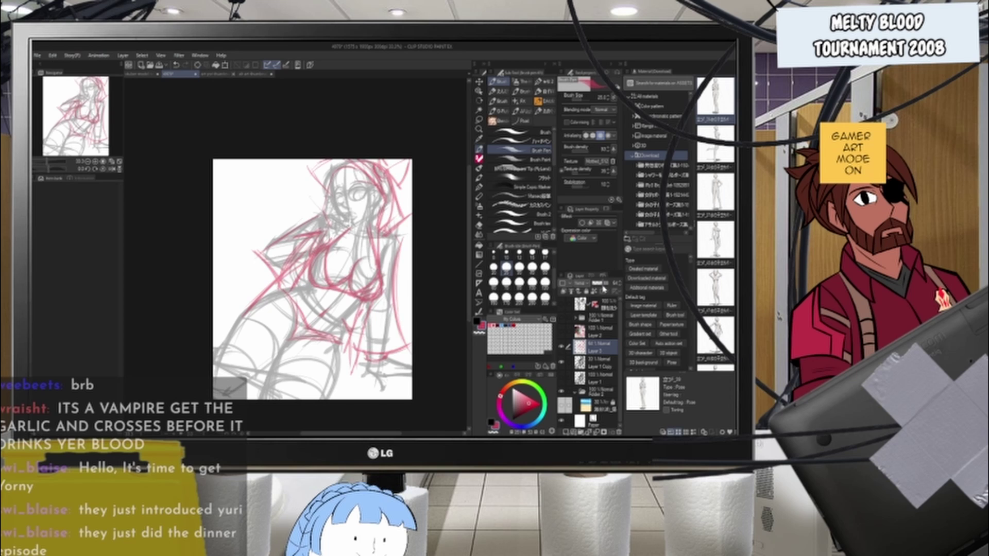
left_click(563, 349)
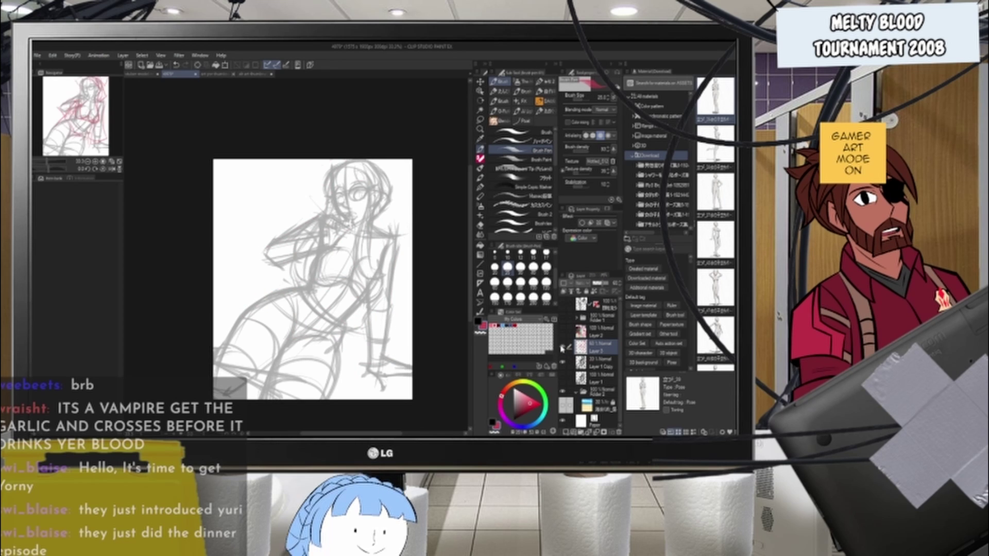
left_click(562, 351)
left_click(562, 351)
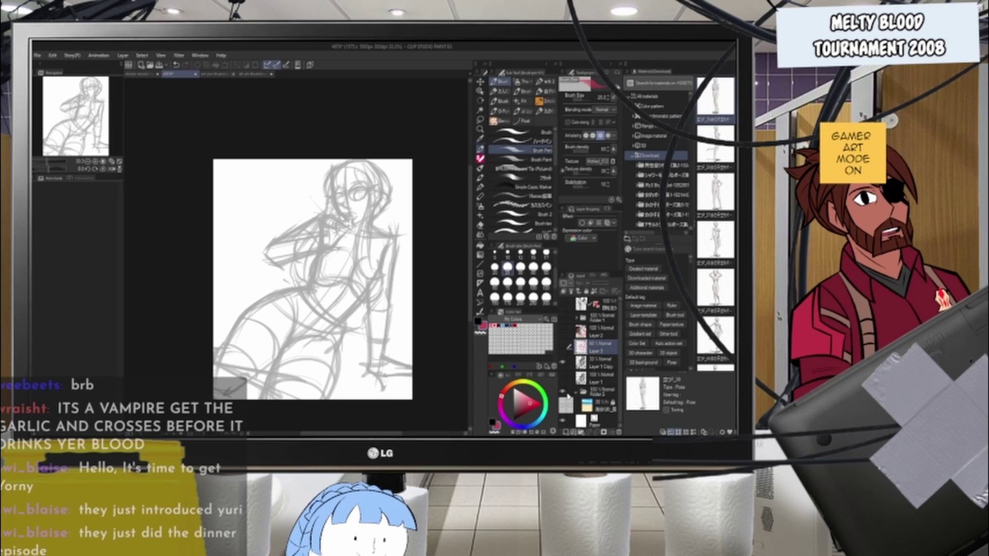
left_click(563, 348)
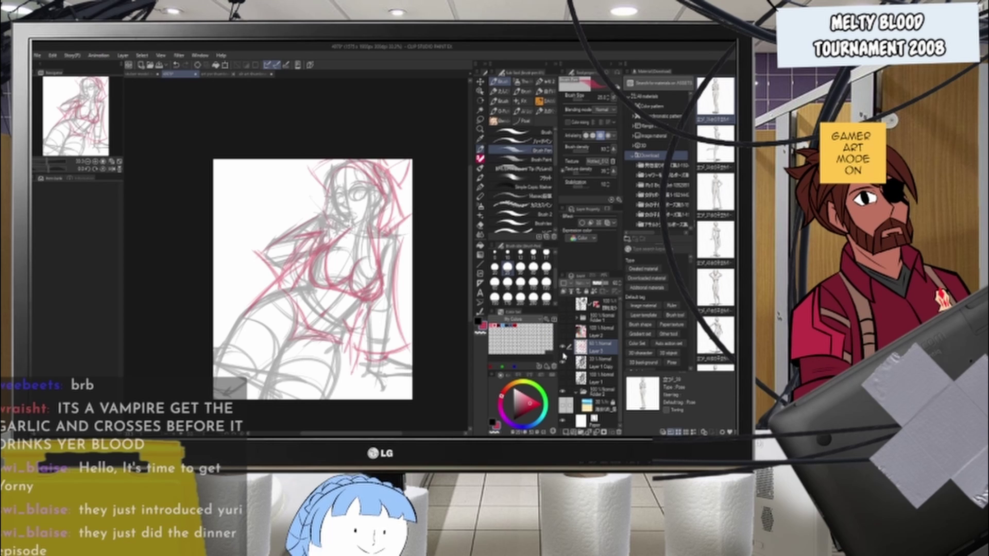
- Hide the crimson outfit layer and fade the grey figure sketch on Layer 1 Copy to about 17% opacity
left_click(589, 364)
left_click(563, 352)
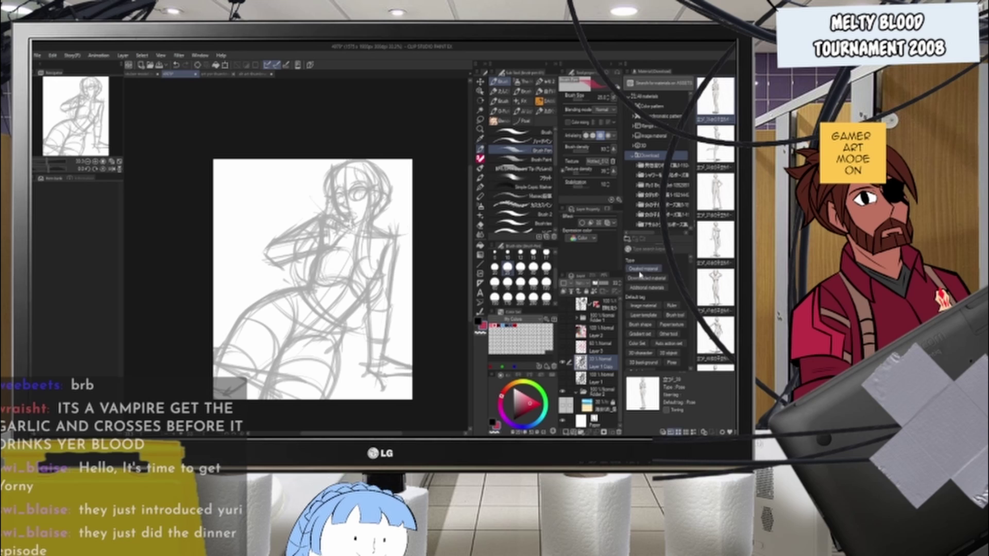
left_click_drag(599, 284, 595, 286)
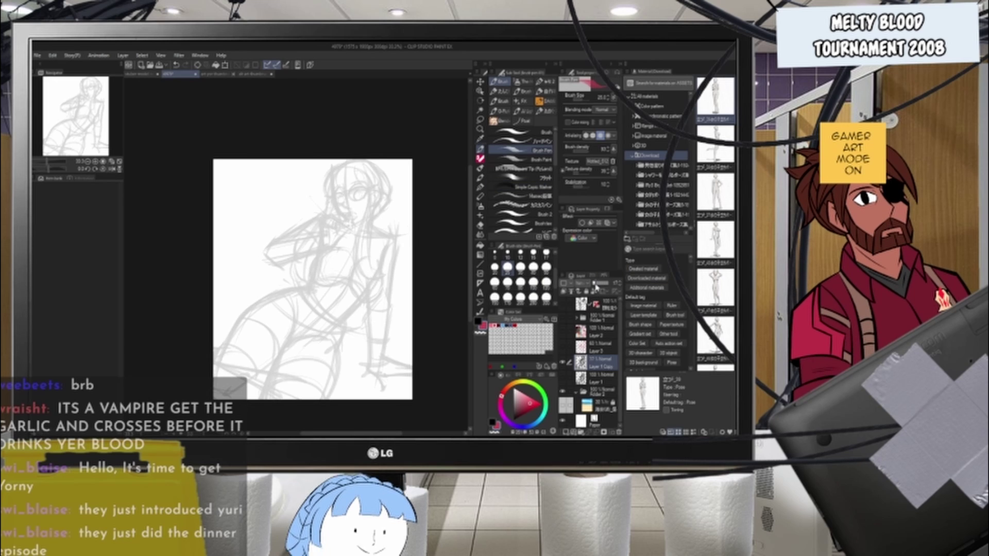
- Add a new vector layer above the faded sketch and reduce the brush size to 17
left_click(573, 432)
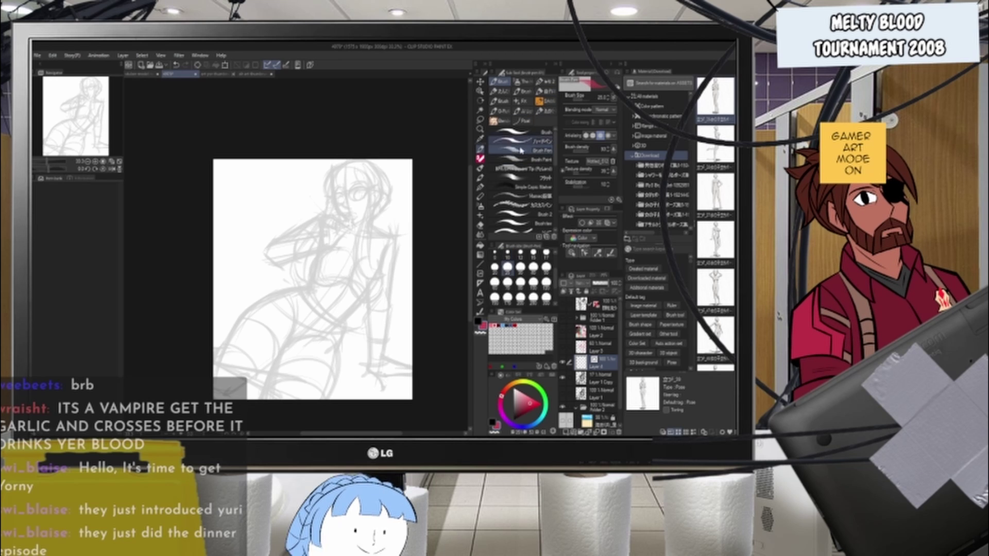
scroll(375, 181, "up", 4)
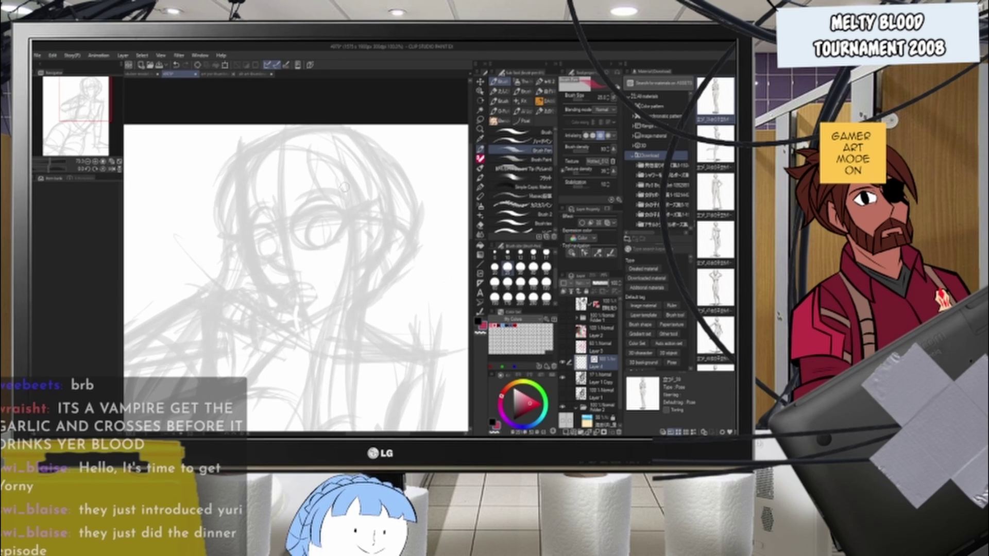
scroll(396, 198, "up", 2)
key("bracketleft")
key("bracketleft")
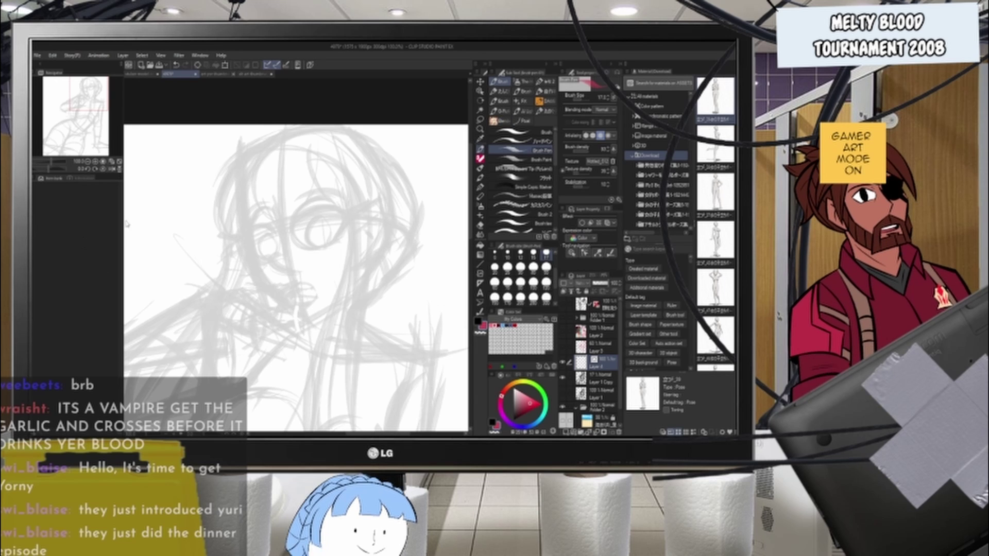
scroll(322, 216, "down", 2)
scroll(321, 217, "up", 3)
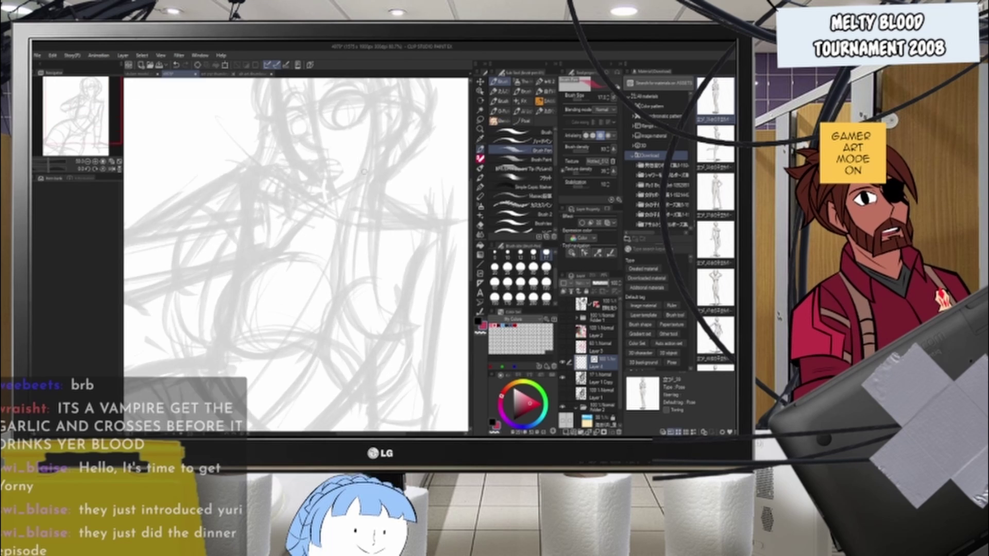
scroll(318, 308, "down", 1)
- Switch the drawing colour to near-black and try a different pen along the supporting arm's outer edge, undoing the test strokes
left_click(526, 141)
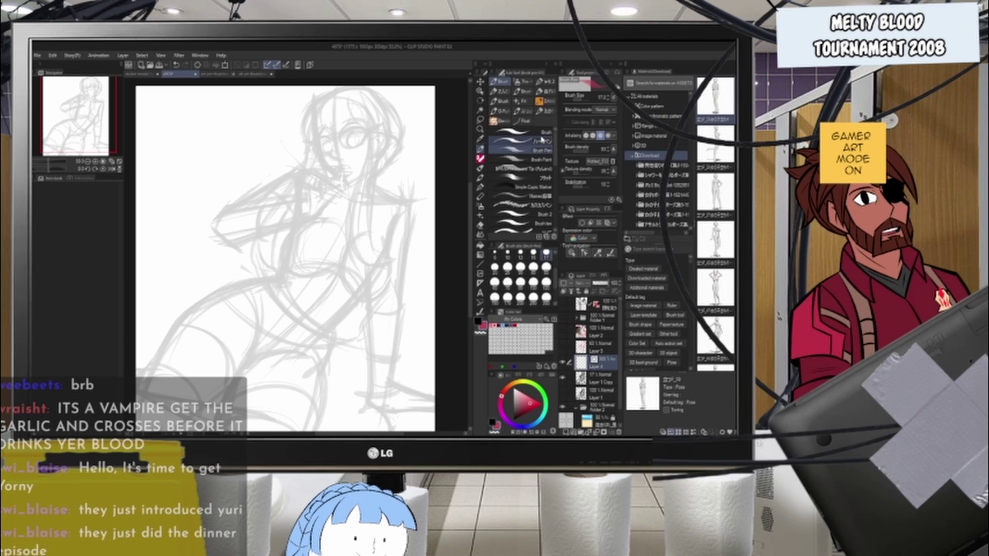
left_click_drag(410, 196, 397, 287)
left_click(493, 422)
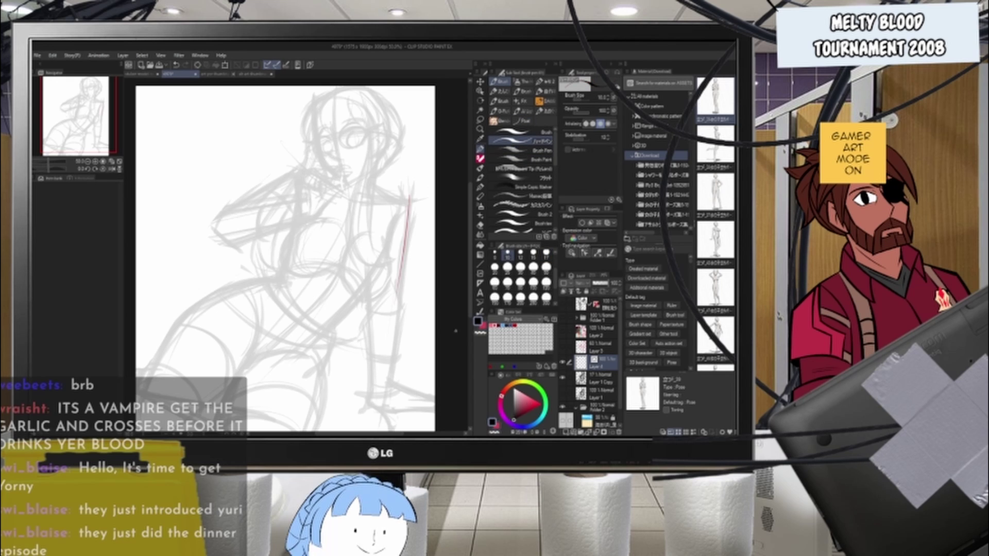
key("ctrl+z")
left_click_drag(409, 203, 394, 298)
left_click_drag(409, 204, 393, 299)
key("ctrl+z")
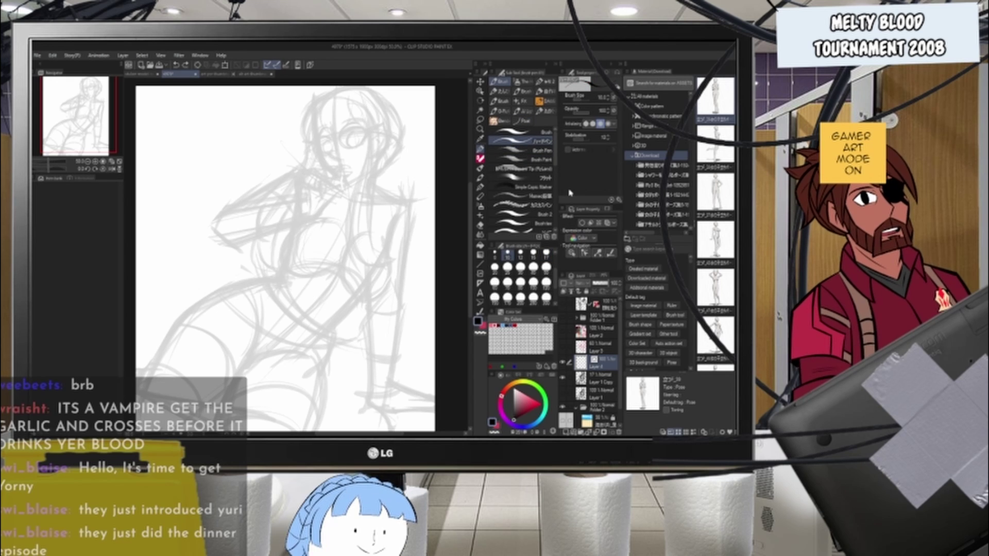
- On the new layer, draw the far cheek contour down to the chin with the Brush Pen at size 25
left_click(588, 378)
left_click(592, 362)
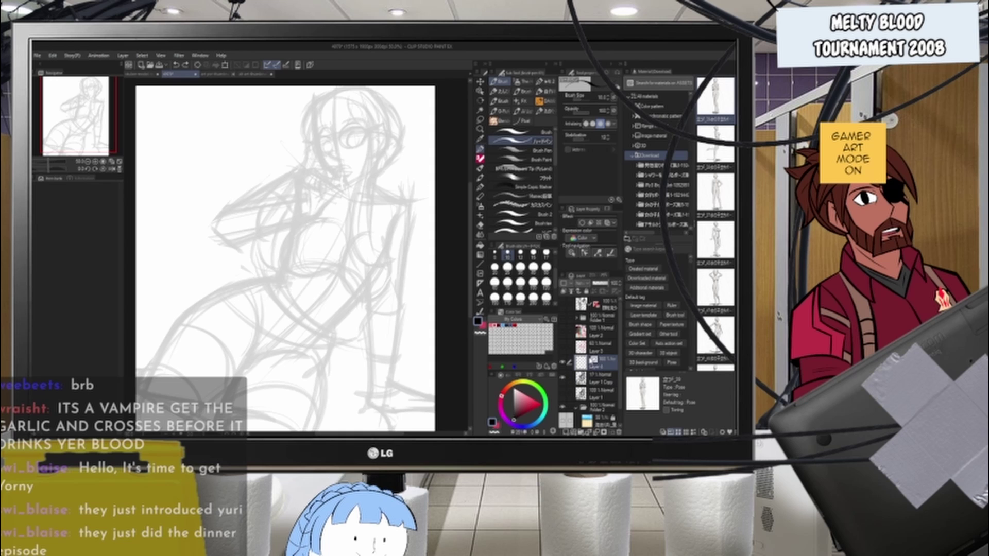
scroll(303, 291, "down", 2)
scroll(327, 213, "up", 4)
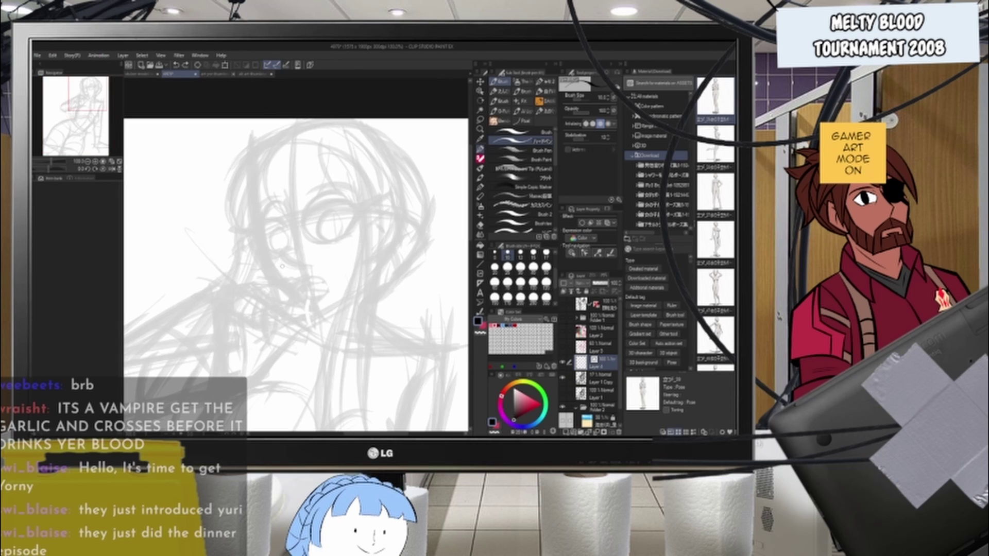
left_click(536, 160)
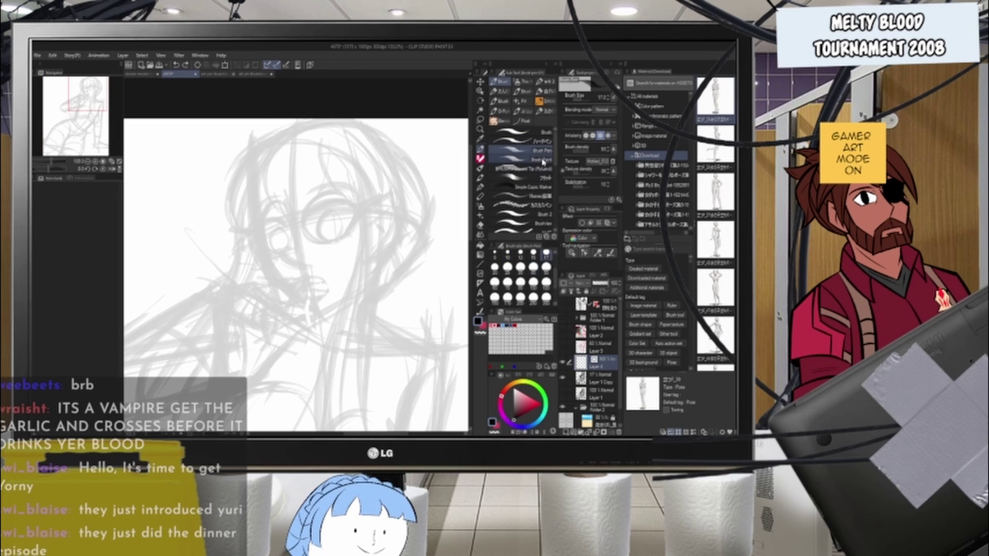
left_click(535, 150)
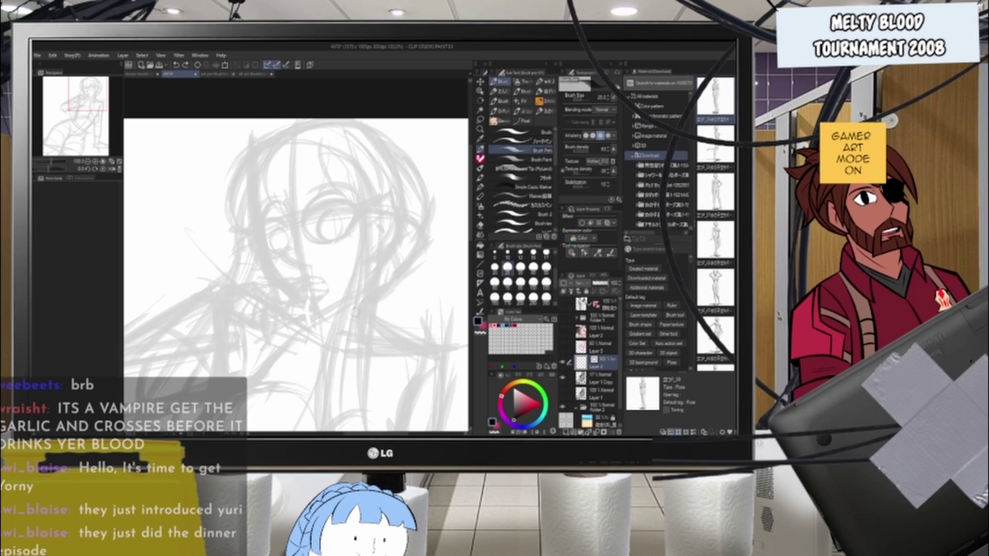
mouse_move(251, 214)
left_mouse_down()
mouse_move(258, 234)
mouse_move(250, 214)
mouse_move(266, 263)
mouse_move(315, 308)
left_mouse_up()
key("ctrl+z")
mouse_move(256, 244)
left_mouse_down()
mouse_move(291, 296)
mouse_move(325, 320)
left_mouse_up()
- Reinforce the cheek contour and redraw the jawline rising from the chin toward the ear
mouse_move(256, 250)
left_mouse_down()
mouse_move(325, 319)
mouse_move(360, 292)
left_mouse_up()
left_click_drag(324, 317, 368, 282)
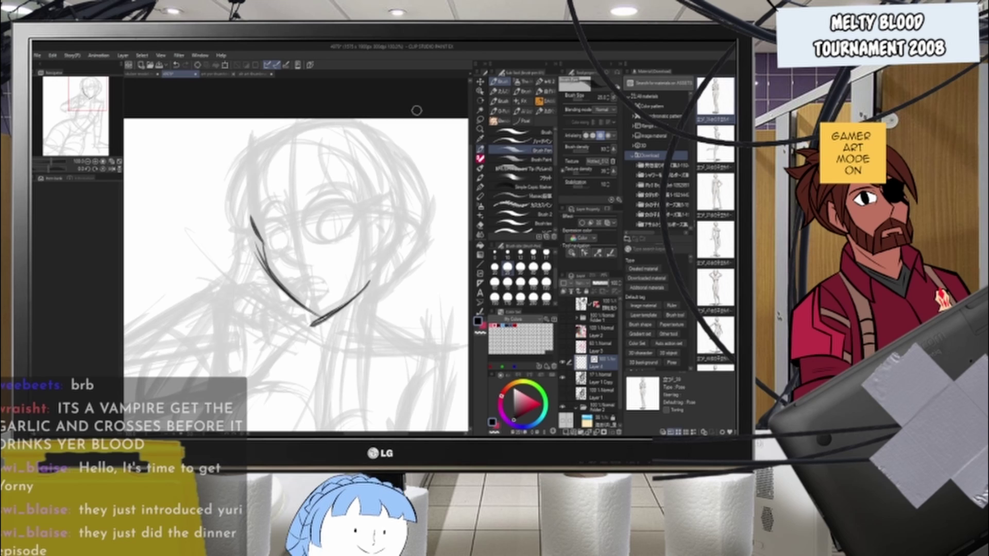
key("ctrl+z")
key("ctrl+z")
left_click_drag(309, 323, 370, 283)
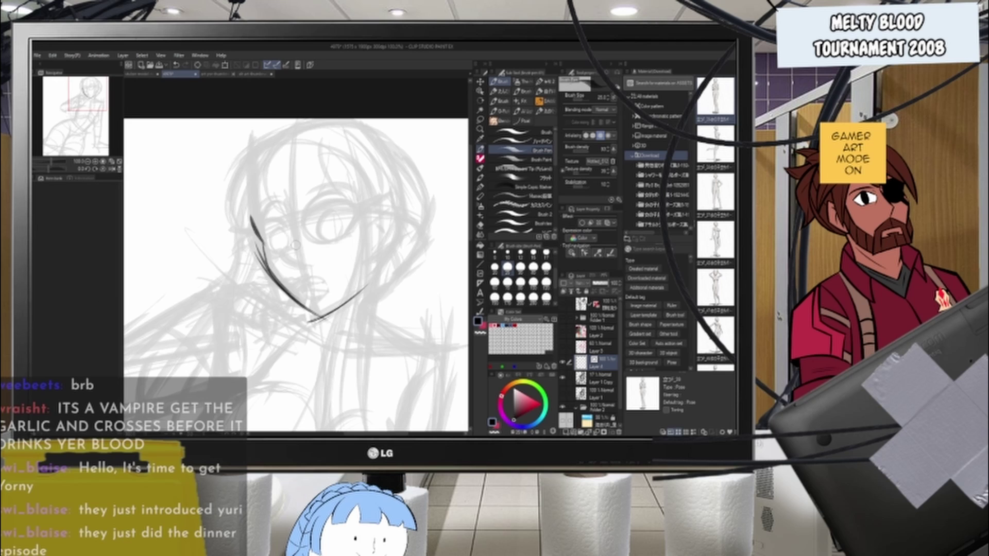
- Draw the nose with a short bridge line and a hooked curve for its tip
scroll(296, 245, "up", 2)
left_click_drag(309, 202, 324, 247)
mouse_move(319, 210)
left_mouse_down()
mouse_move(326, 254)
mouse_move(312, 272)
mouse_move(324, 278)
left_mouse_up()
key("ctrl+z")
key("ctrl+z")
mouse_move(308, 255)
left_mouse_down()
mouse_move(330, 256)
mouse_move(333, 281)
left_mouse_up()
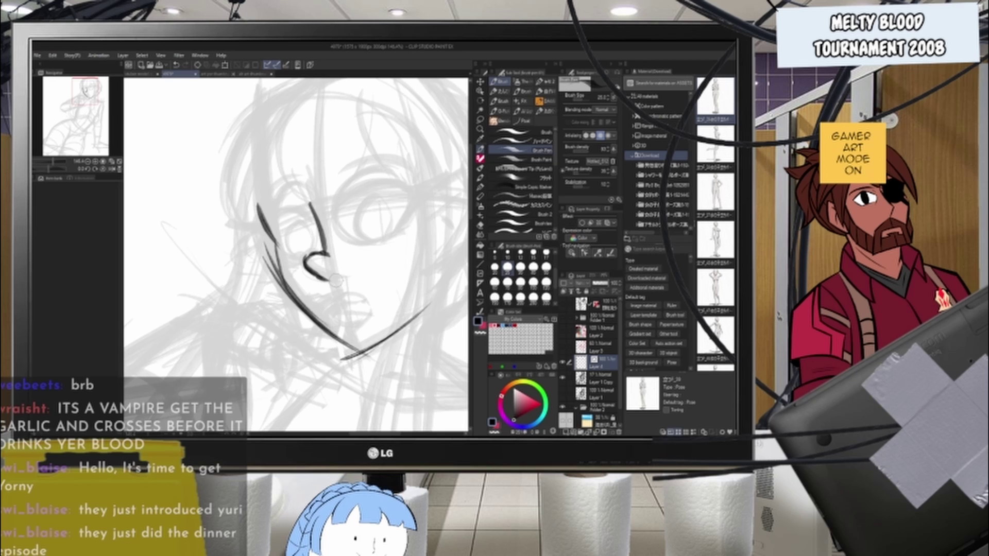
- Draw a short curved line for the side of the neck below the end of the jaw
scroll(320, 219, "down", 2)
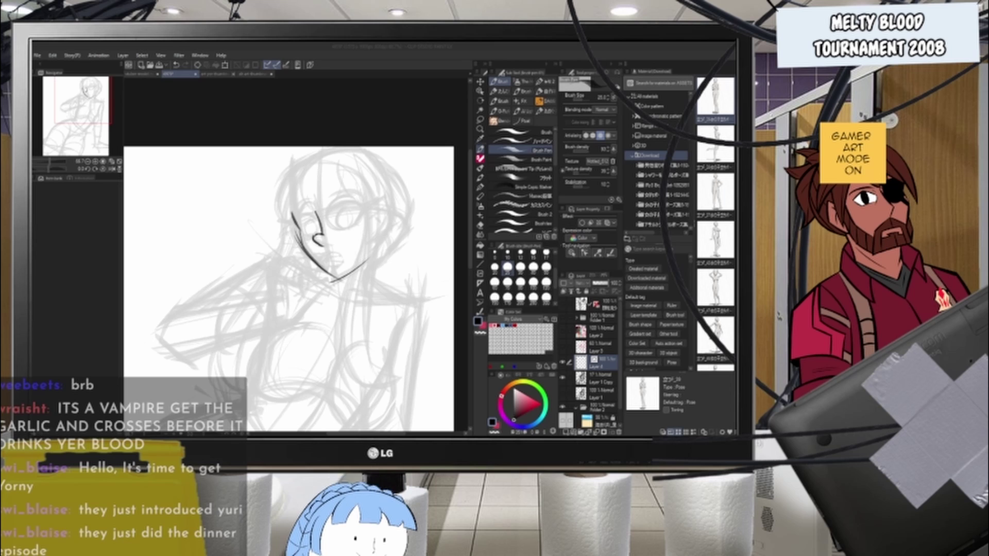
left_click(429, 60)
scroll(287, 141, "down", 1)
scroll(338, 256, "up", 2)
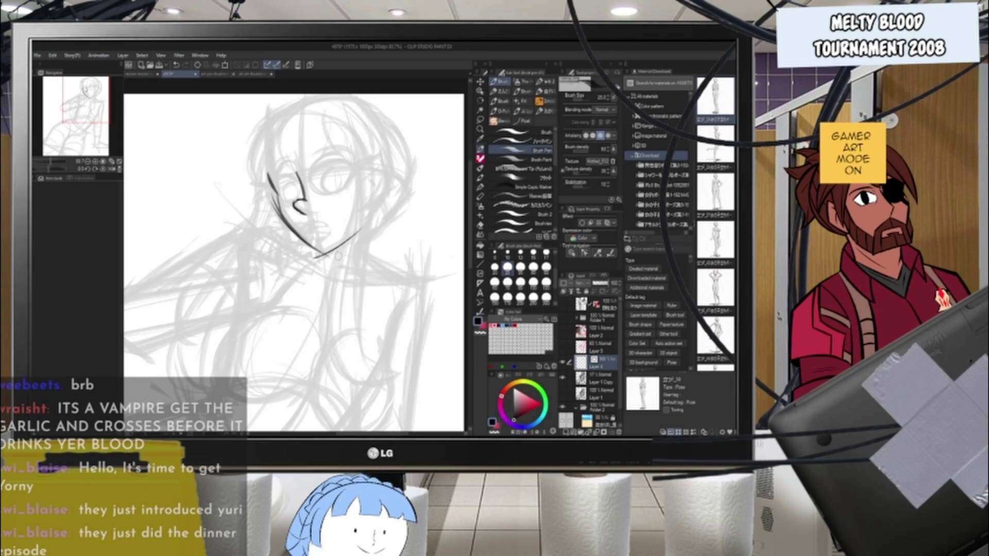
left_click_drag(366, 221, 358, 273)
scroll(350, 205, "down", 4)
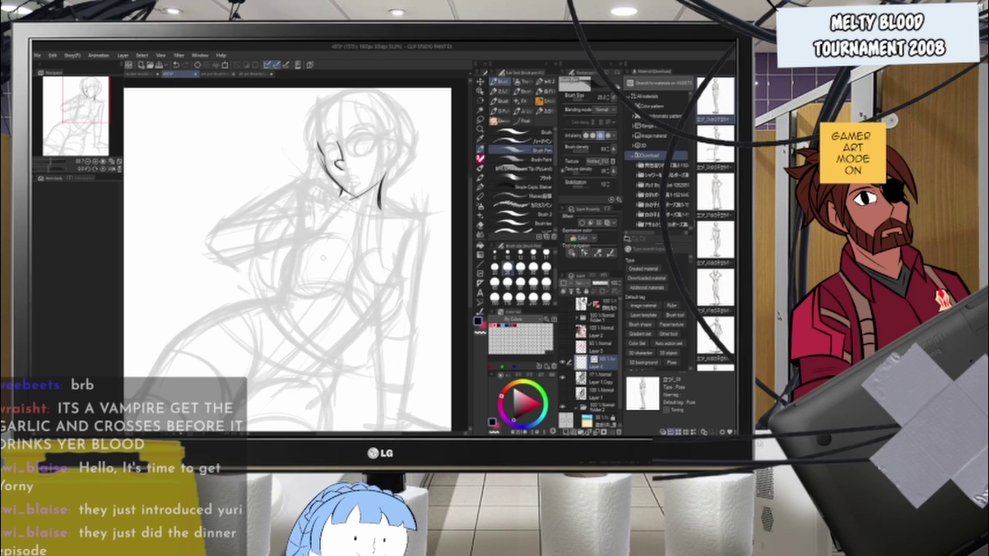
scroll(325, 356, "up", 3)
scroll(350, 288, "down", 2)
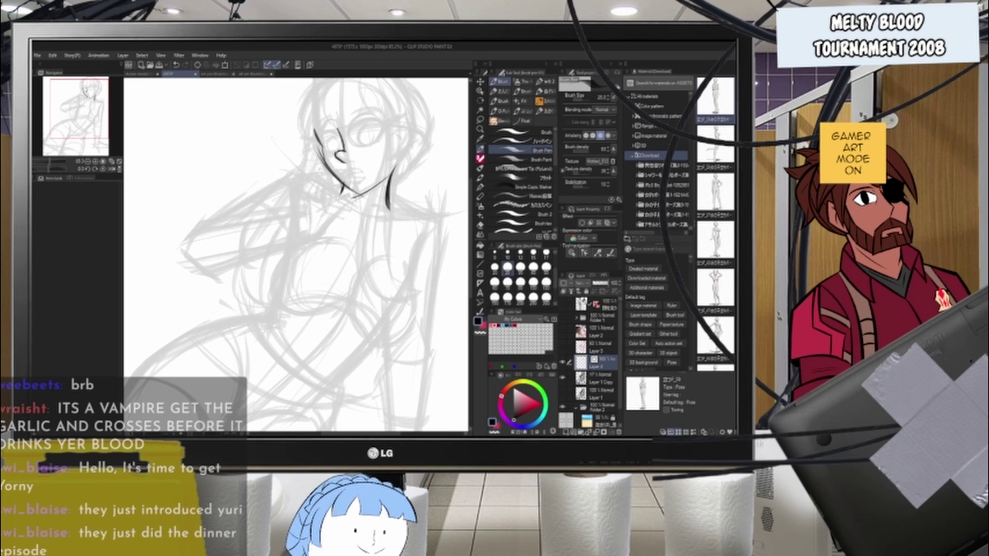
- Draw the arched back of the raised hand under the chin and the bent arm's upper edge down to the elbow
left_click_drag(281, 183, 343, 191)
key("ctrl+z")
key("ctrl+z")
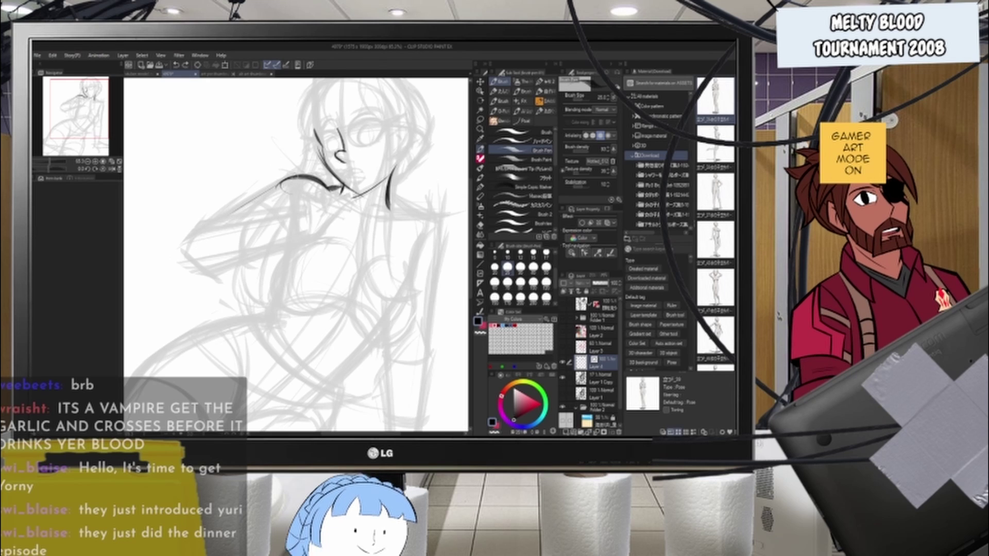
mouse_move(291, 173)
left_mouse_down()
mouse_move(205, 236)
mouse_move(230, 215)
mouse_move(186, 268)
left_mouse_up()
mouse_move(206, 228)
left_mouse_down()
mouse_move(297, 212)
mouse_move(216, 225)
left_mouse_up()
- Draw the inner line of the bent arm and redraw the pointed elbow contour
mouse_move(268, 193)
left_mouse_down()
mouse_move(201, 232)
mouse_move(202, 269)
mouse_move(222, 282)
left_mouse_up()
mouse_move(187, 257)
left_mouse_down()
mouse_move(225, 282)
mouse_move(215, 276)
left_mouse_up()
key("ctrl+z")
key("ctrl+z")
left_click_drag(177, 245, 215, 277)
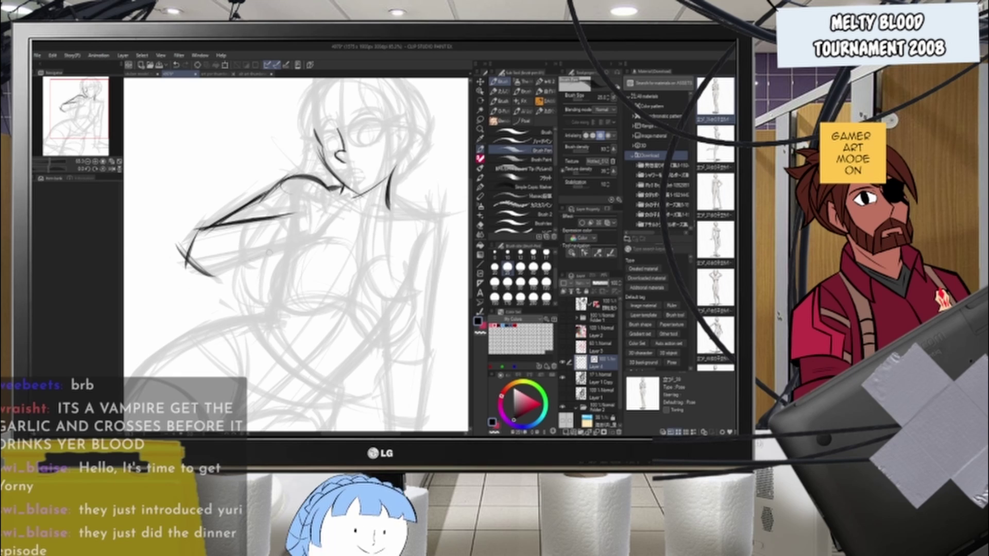
- Draw the lower edge of the bent arm from the elbow toward the chest with a reinforced line
left_click_drag(190, 284, 278, 248)
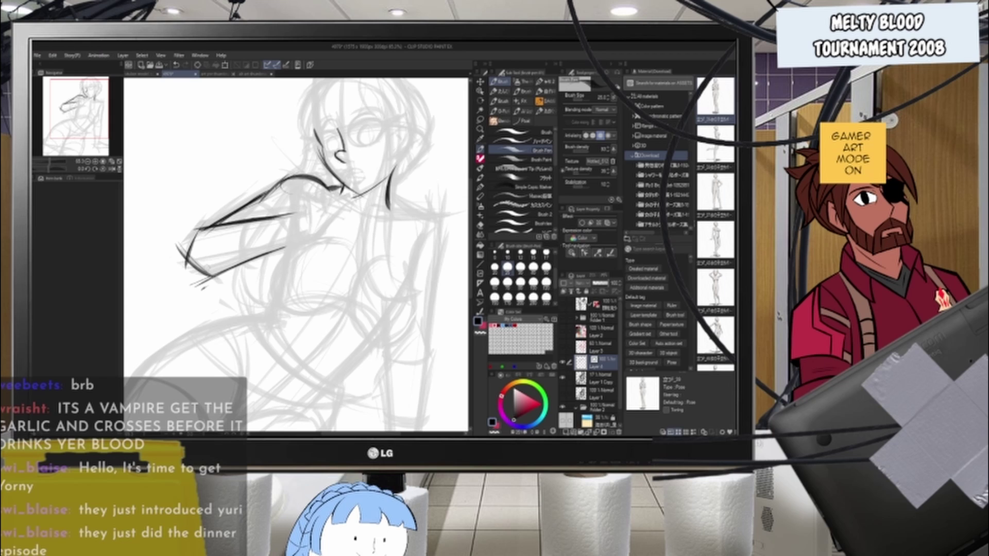
left_click_drag(196, 286, 304, 243)
key("ctrl+z")
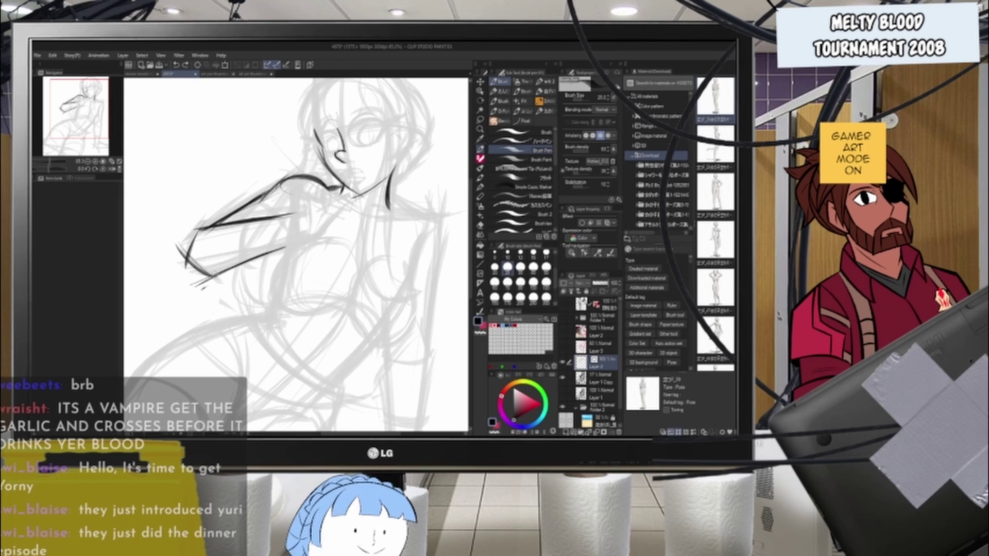
left_click_drag(190, 286, 294, 240)
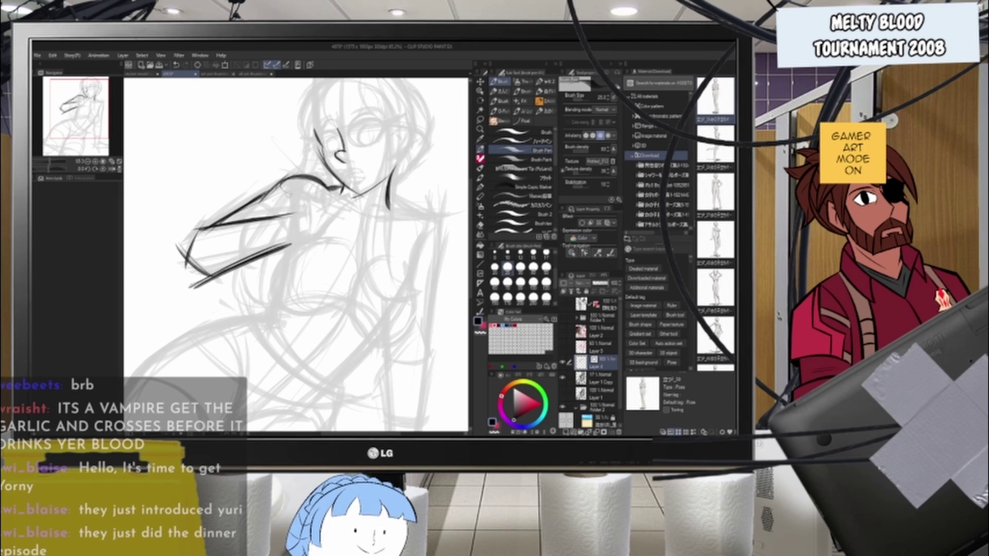
- Draw the wrist line and the curled fingers of the raised hand beneath the chin
left_click_drag(287, 202, 290, 250)
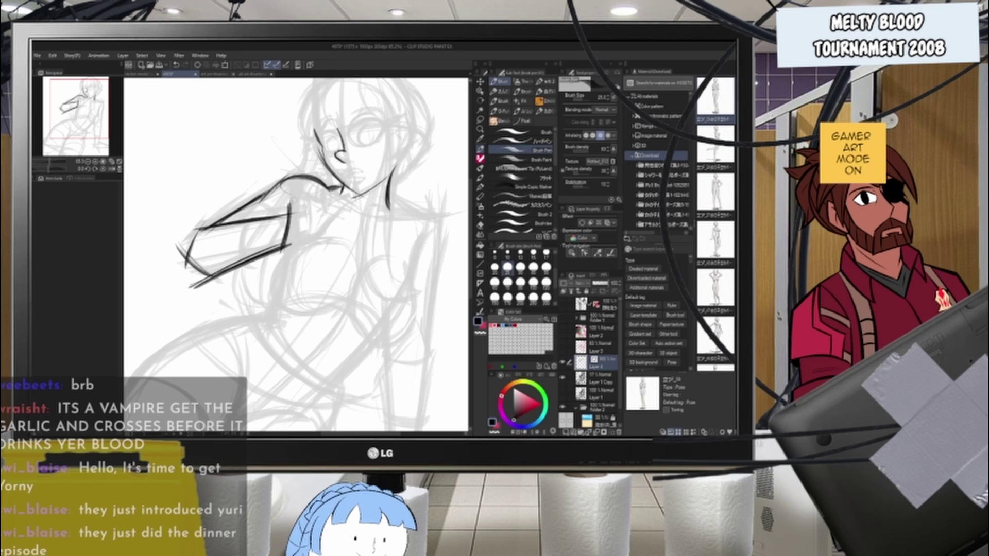
mouse_move(281, 209)
left_mouse_down()
mouse_move(316, 189)
mouse_move(340, 202)
left_mouse_up()
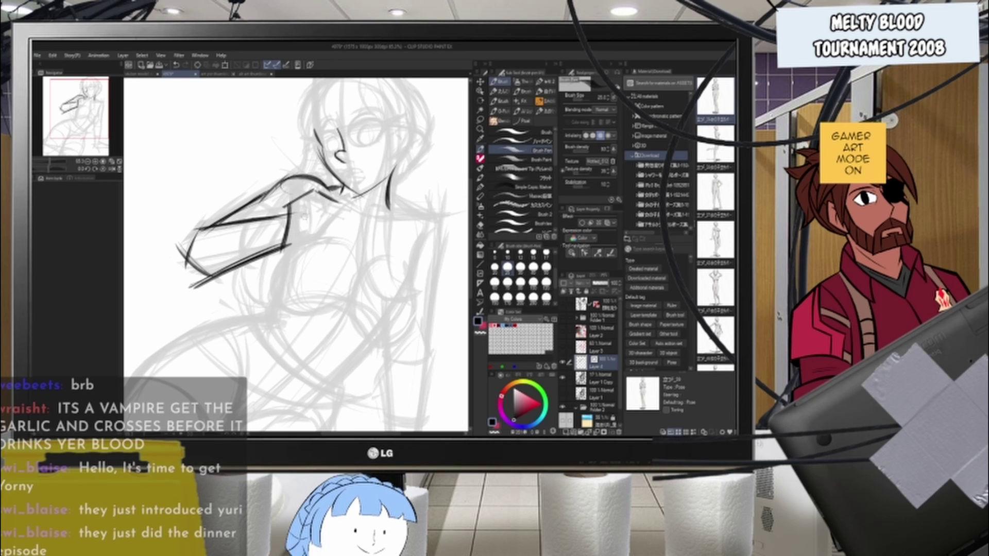
mouse_move(283, 250)
left_mouse_down()
mouse_move(308, 243)
mouse_move(301, 250)
left_mouse_up()
key("ctrl+z")
mouse_move(340, 205)
left_mouse_down()
mouse_move(325, 233)
mouse_move(320, 218)
mouse_move(339, 203)
mouse_move(311, 220)
left_mouse_up()
key("ctrl+z")
key("ctrl+z")
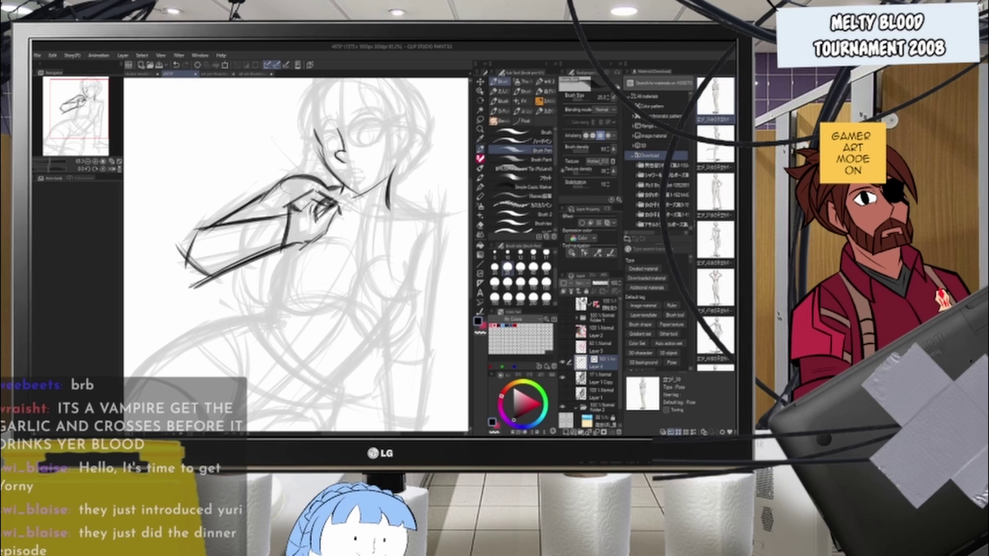
- Refine the wrist and palm lines where the raised hand joins the forearm beneath the chin
mouse_move(302, 209)
left_mouse_down()
mouse_move(308, 242)
mouse_move(334, 234)
mouse_move(315, 216)
mouse_move(296, 227)
mouse_move(302, 222)
left_mouse_up()
scroll(361, 206, "down", 1)
scroll(289, 206, "up", 1)
key("r")
key("e")
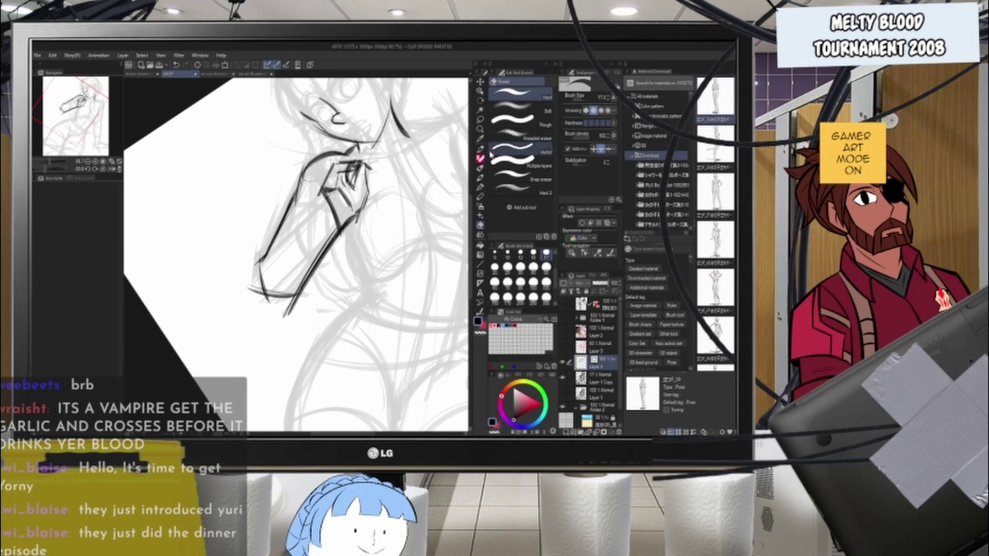
key("p")
left_click_drag(333, 204, 255, 271)
mouse_move(328, 207)
left_mouse_down()
mouse_move(247, 279)
mouse_move(340, 209)
mouse_move(349, 311)
mouse_move(373, 266)
mouse_move(371, 277)
left_mouse_up()
key("e")
key("r")
key("p")
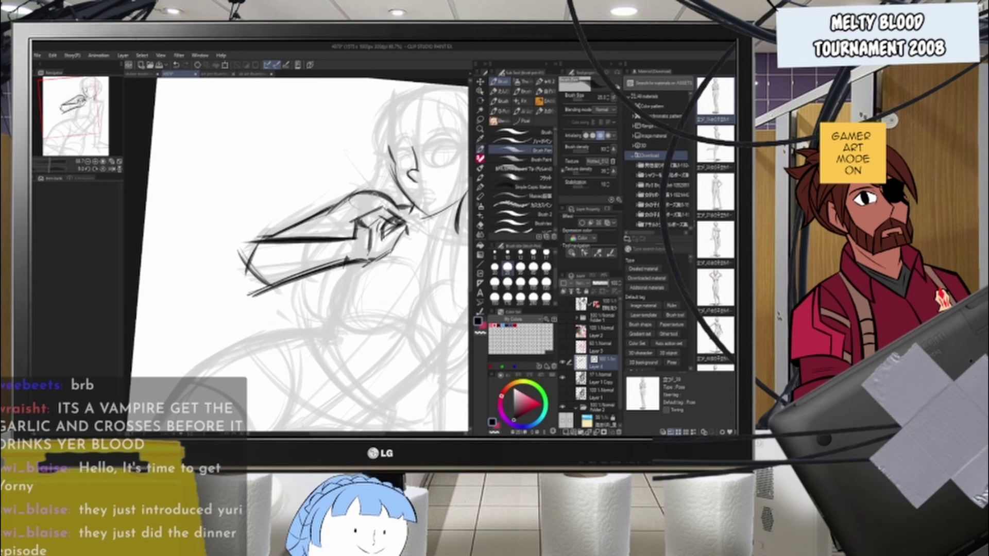
left_click_drag(356, 231, 352, 243)
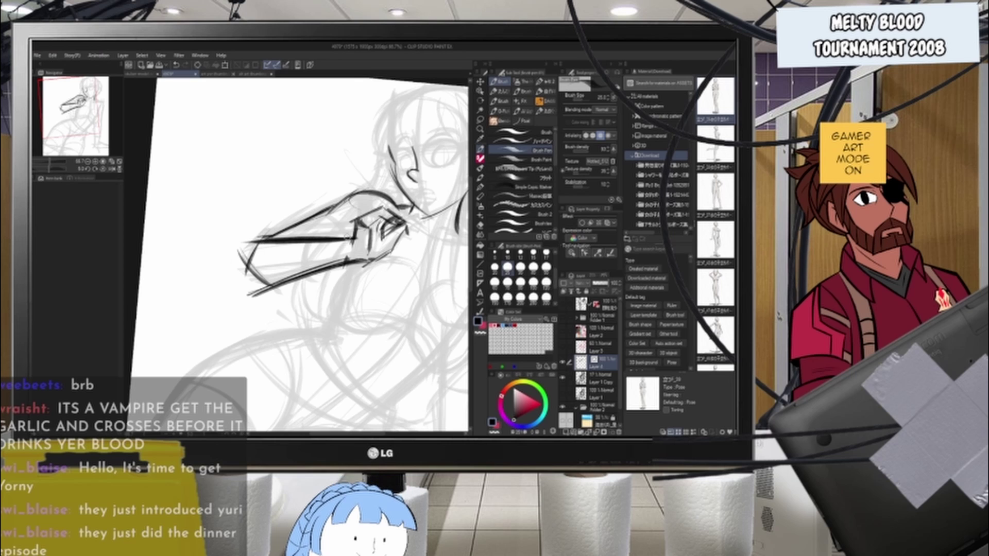
- Draw the torso's side line from below the raised hand to the waist and the opposite side from armpit to hip
scroll(348, 238, "down", 5)
scroll(352, 273, "up", 4)
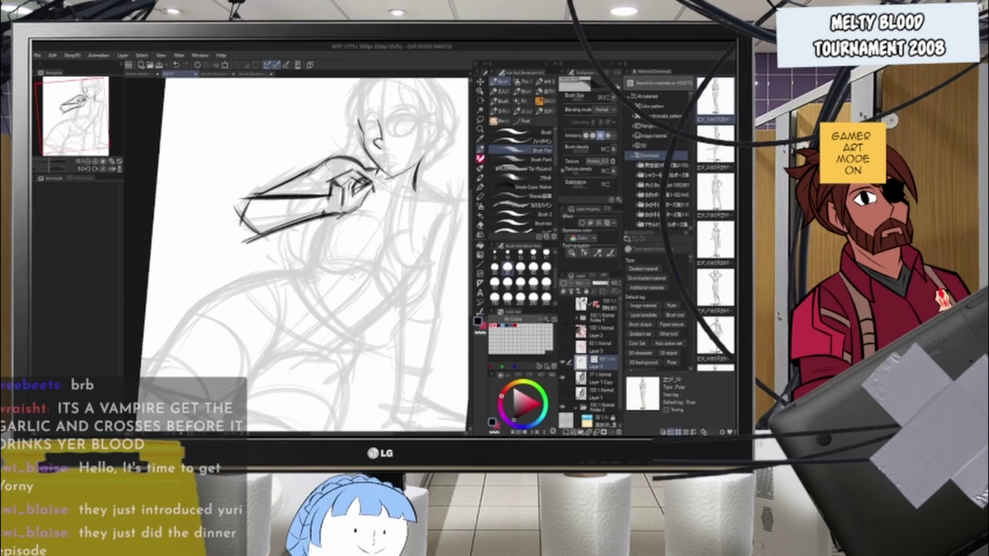
left_click_drag(327, 217, 307, 281)
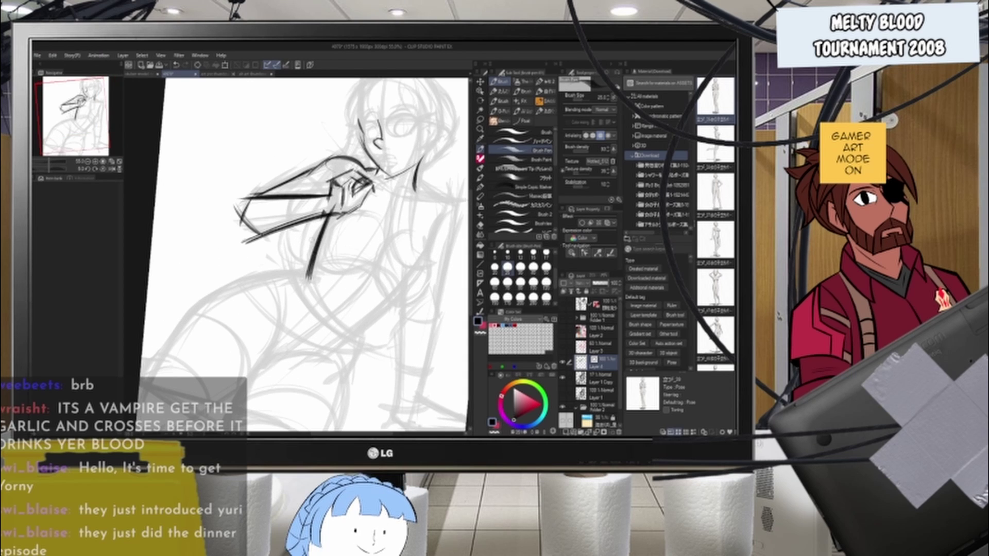
mouse_move(430, 231)
left_mouse_down()
mouse_move(361, 327)
mouse_move(343, 379)
left_mouse_up()
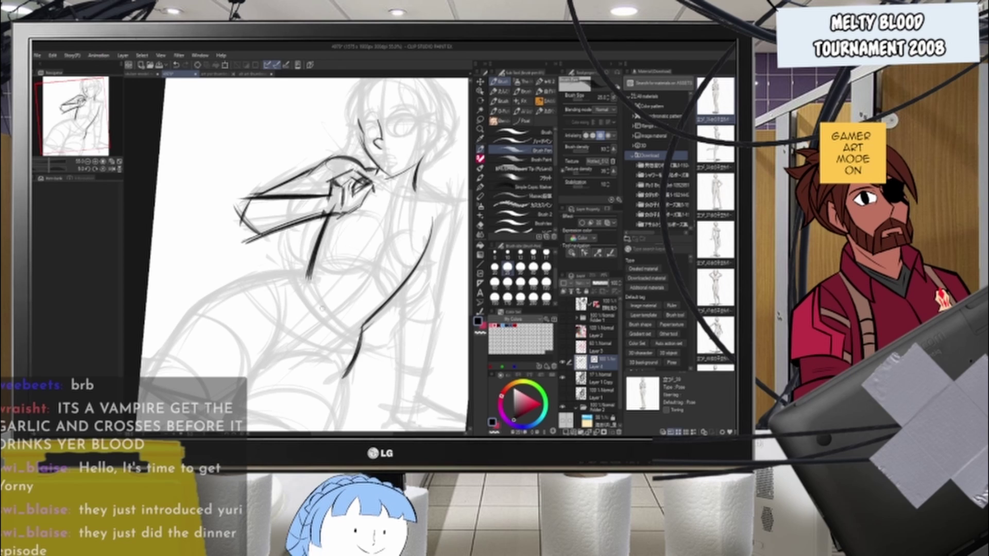
key("r")
left_click_drag(355, 284, 355, 229)
left_click(480, 149)
mouse_move(321, 263)
left_mouse_down()
mouse_move(282, 315)
mouse_move(283, 306)
mouse_move(266, 392)
left_mouse_up()
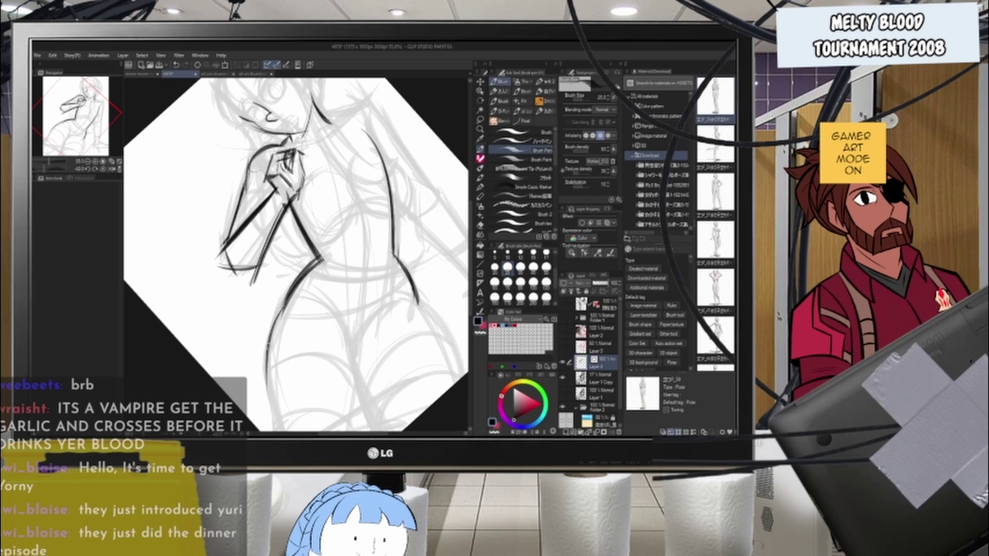
key("ctrl+minus")
left_click_drag(290, 329, 300, 290)
key("ctrl+z")
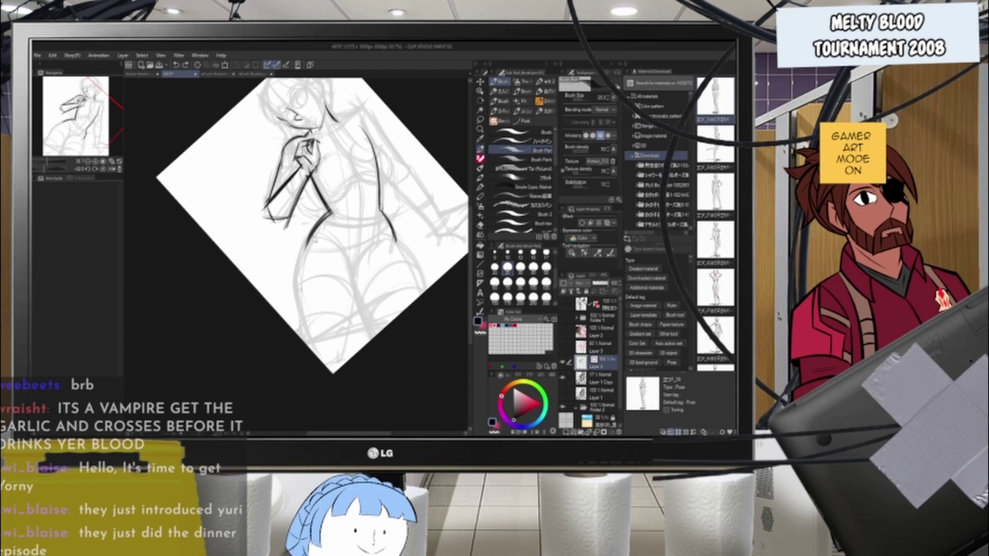
key("ctrl+z")
left_click_drag(326, 217, 299, 273)
left_click_drag(325, 216, 298, 274)
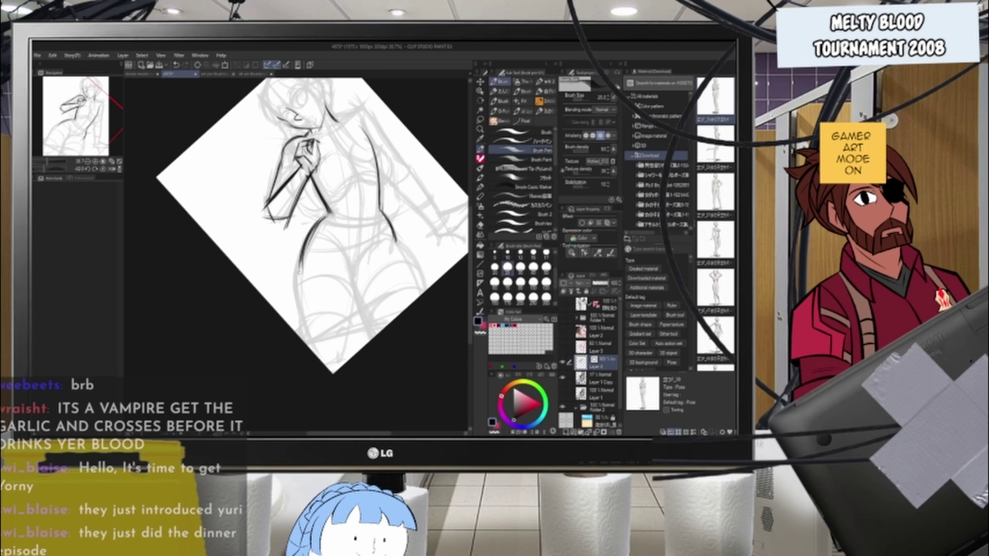
key("ctrl+z")
key("ctrl+z")
key("ctrl+z")
left_click_drag(331, 212, 302, 264)
left_click_drag(328, 213, 296, 288)
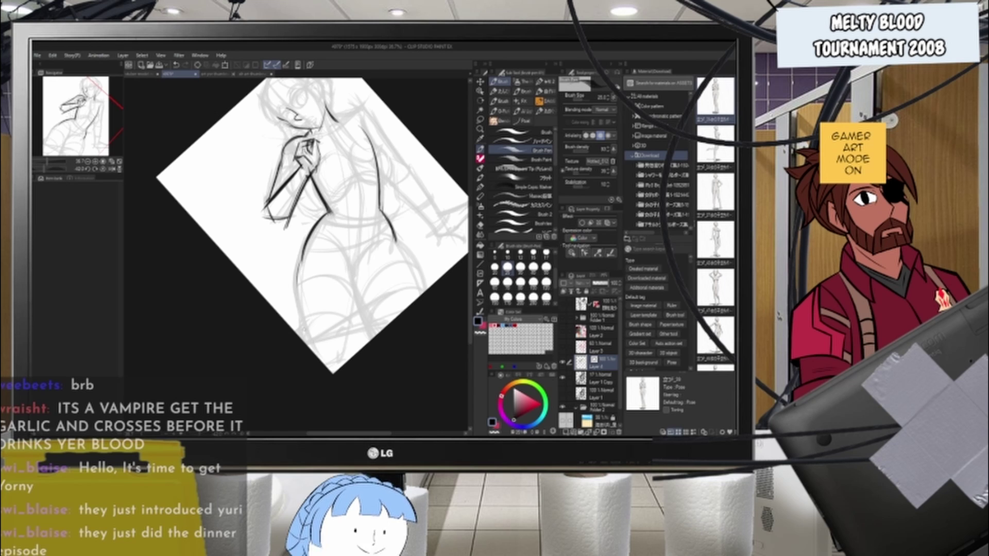
left_click_drag(304, 248, 299, 319)
key("ctrl+z")
key("ctrl+z")
key("ctrl+z")
key("ctrl+z")
- Draw the outer hip and thigh contour as one long reinforced curve from the waist down toward the knee
mouse_move(328, 213)
left_mouse_down()
mouse_move(304, 240)
mouse_move(299, 305)
left_mouse_up()
mouse_move(310, 234)
left_mouse_down()
mouse_move(300, 320)
mouse_move(310, 339)
left_mouse_up()
left_click_drag(302, 251, 300, 320)
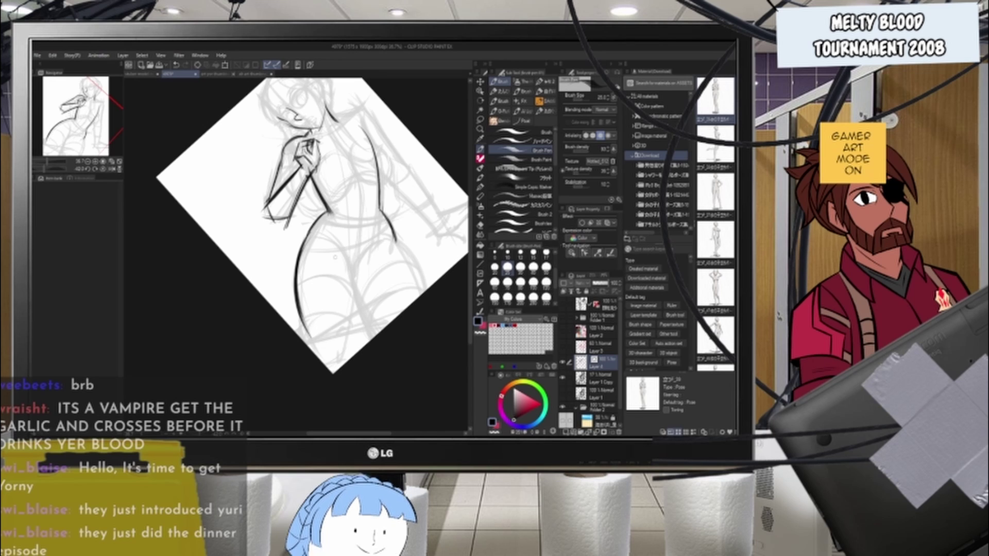
- Draw the crease between hip and thigh and the inner edge of the raised thigh
left_click_drag(335, 241, 355, 265)
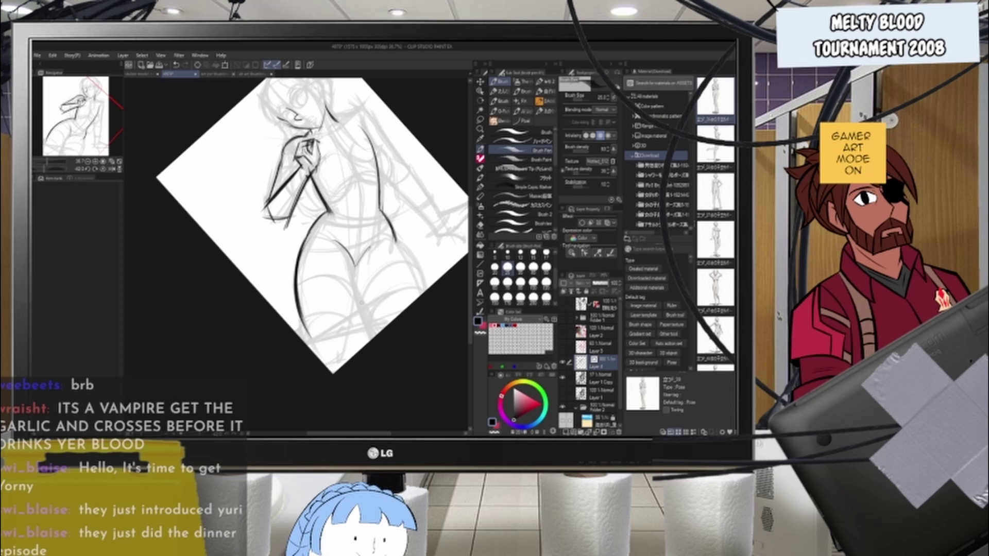
key("ctrl+z")
mouse_move(351, 260)
left_mouse_down()
mouse_move(356, 348)
mouse_move(359, 330)
mouse_move(309, 352)
left_mouse_up()
- Draw the outer contour of the other thigh from the hip down to the canvas's lower edge with reinforced strokes
key("r")
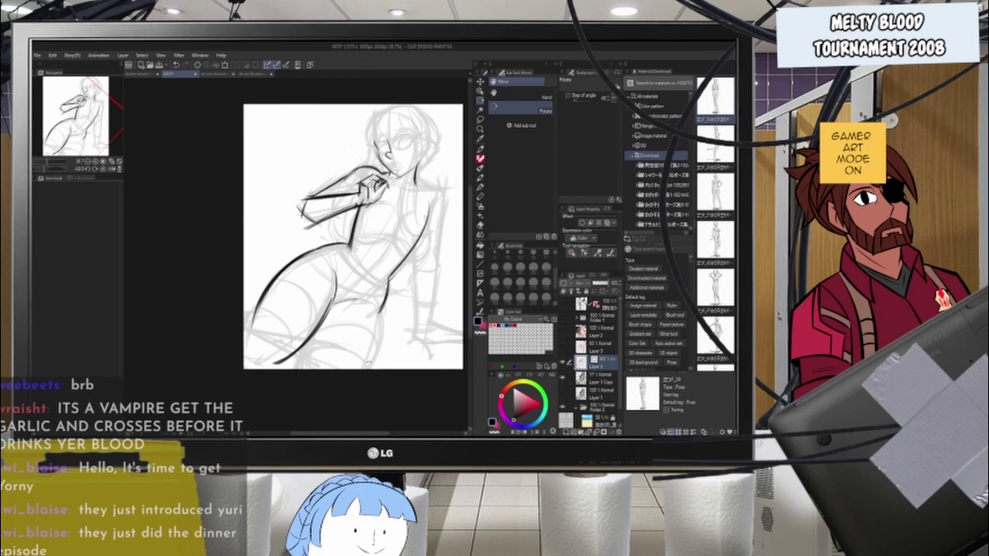
mouse_move(375, 302)
left_mouse_down()
mouse_move(386, 321)
mouse_move(378, 317)
mouse_move(366, 370)
left_mouse_up()
left_click_drag(381, 323, 364, 372)
left_click_drag(374, 359, 357, 378)
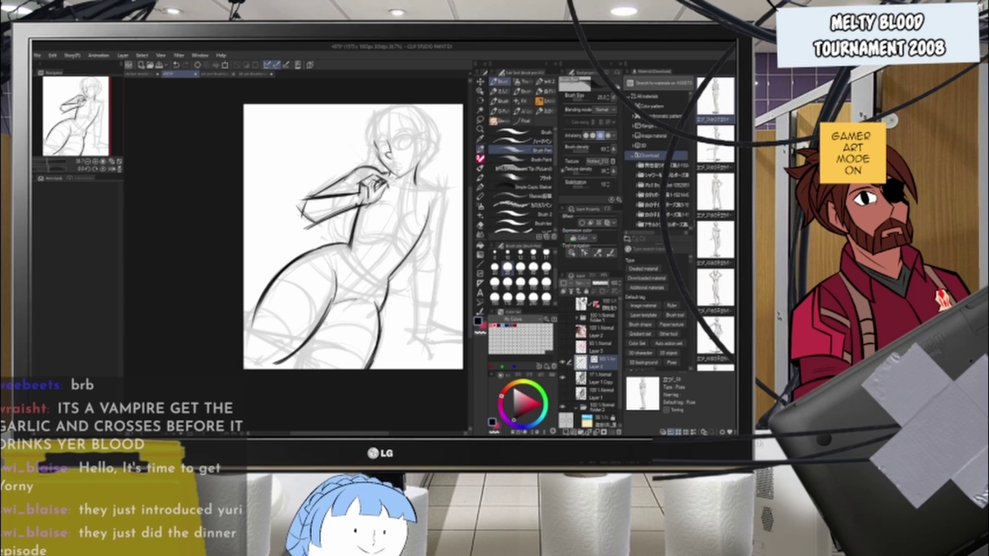
- Add the knee and underside lines of the raised leg and the overlapping inner line of the other thigh
left_click_drag(318, 322, 299, 369)
mouse_move(269, 367)
left_mouse_down()
mouse_move(254, 323)
mouse_move(259, 367)
mouse_move(244, 367)
left_mouse_up()
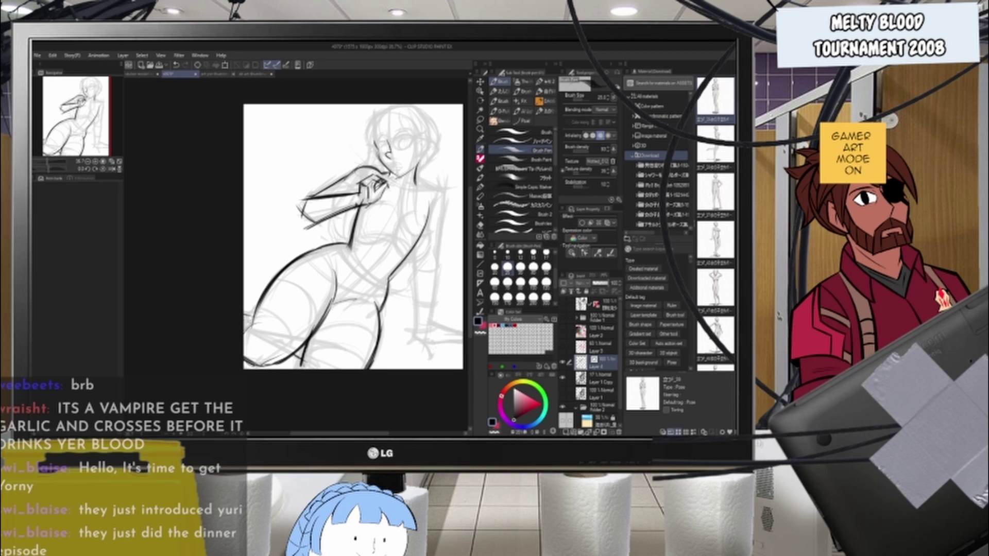
left_click_drag(252, 315, 241, 331)
mouse_move(310, 338)
left_mouse_down()
mouse_move(300, 366)
mouse_move(313, 368)
left_mouse_up()
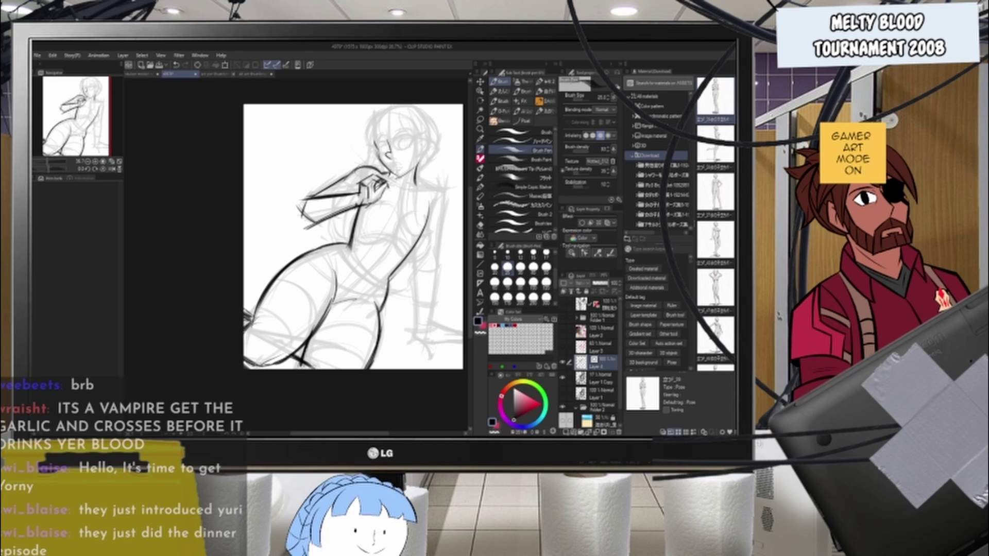
- Hide the faded sketch layer to check the new lines on their own and show it again
scroll(431, 272, "down", 7)
scroll(414, 306, "up", 4)
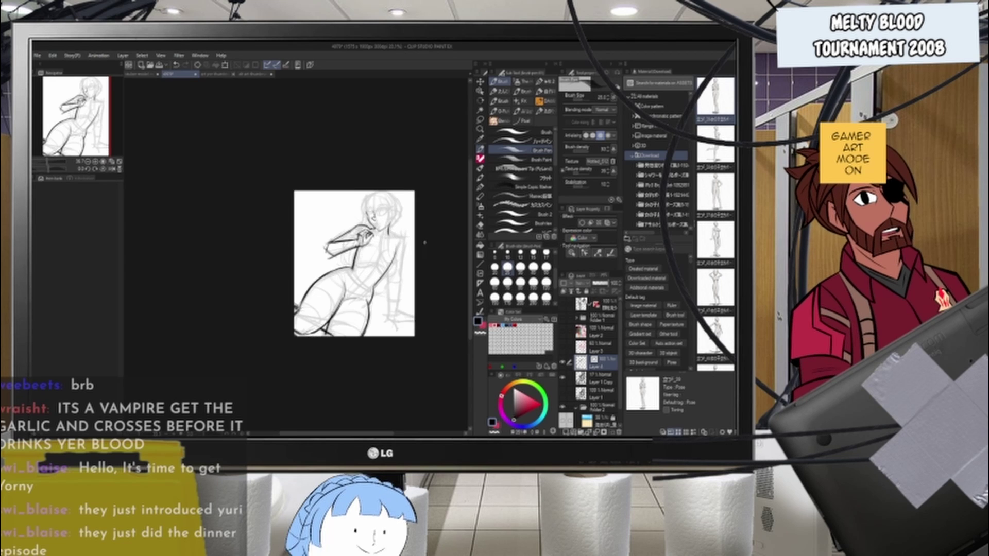
left_click(565, 380)
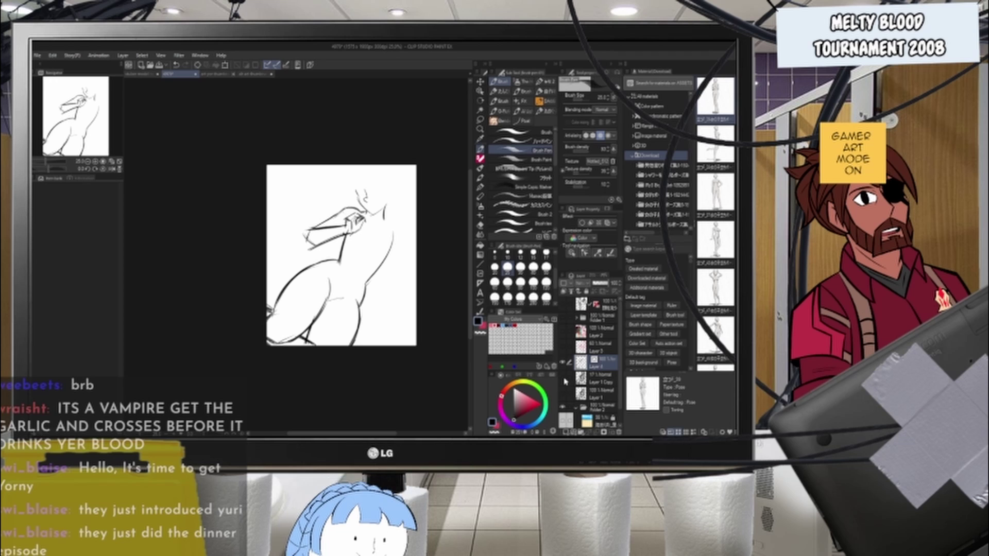
left_click(565, 381)
- Draw the shoulder line from the base of the neck and the rounded outer shoulder down into the upper arm
scroll(382, 277, "up", 2)
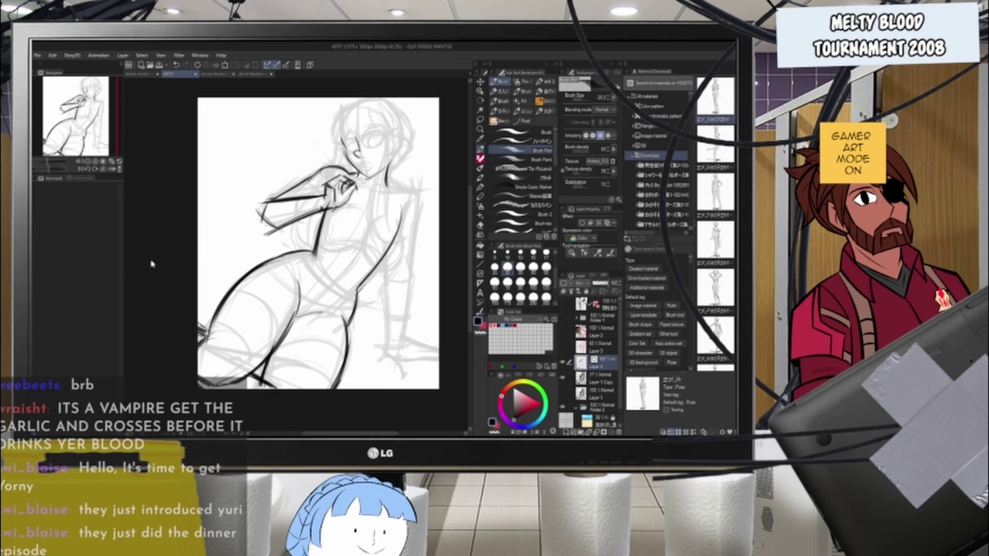
scroll(198, 219, "up", 2)
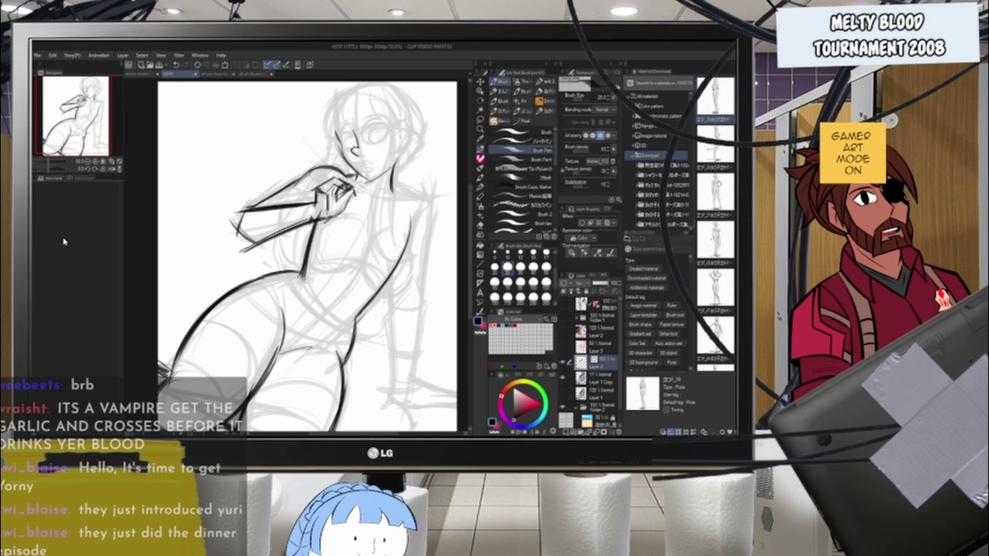
scroll(438, 208, "up", 1)
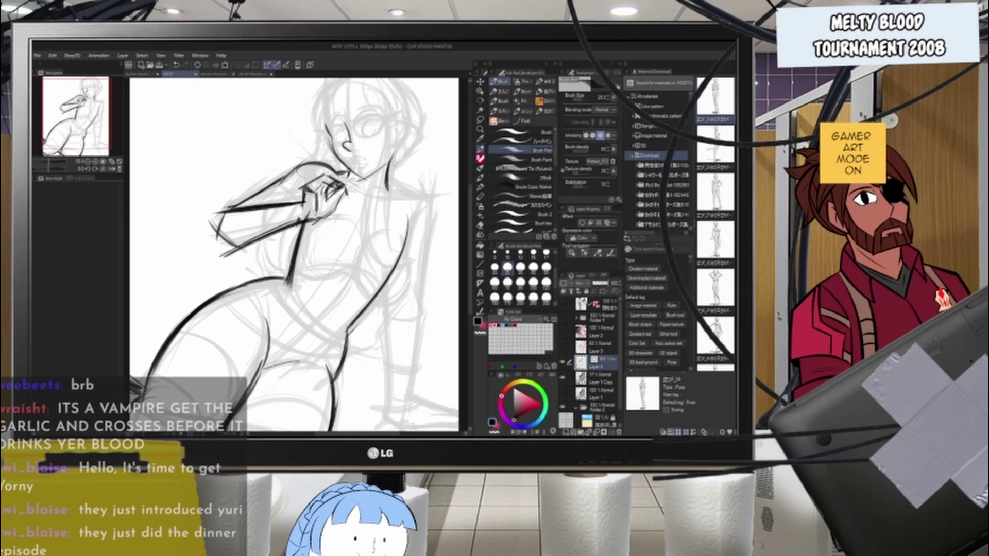
left_click_drag(389, 180, 417, 195)
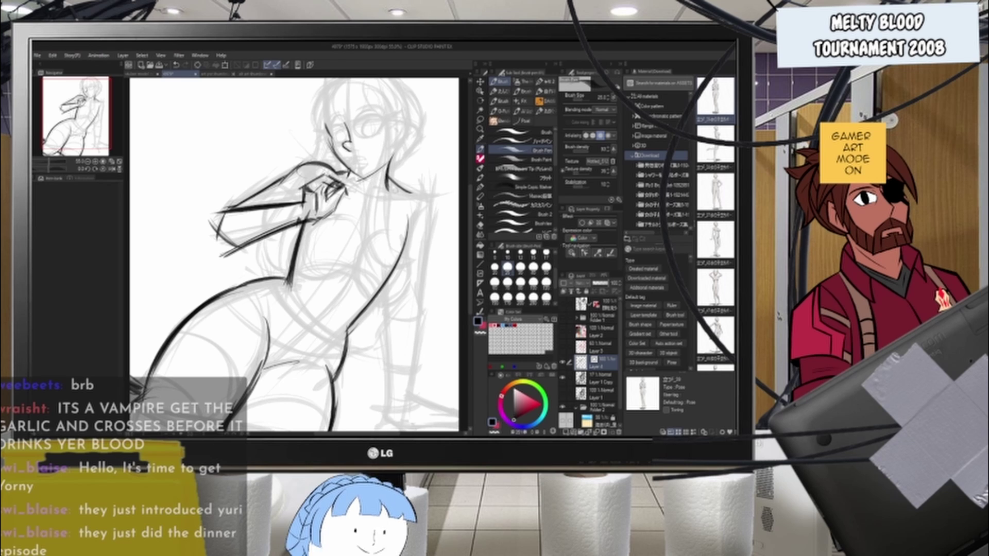
mouse_move(396, 186)
left_mouse_down()
mouse_move(426, 199)
mouse_move(421, 249)
left_mouse_up()
key("ctrl+z")
left_click_drag(425, 194, 421, 249)
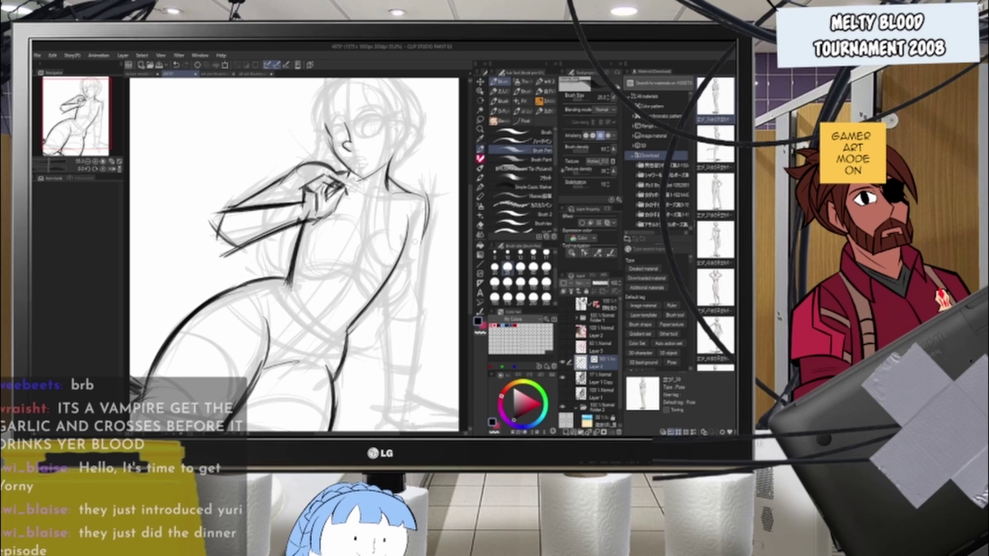
- Redraw the outer contour of the figure's supporting upper arm from the shoulder down to the elbow
key("ctrl+z")
key("ctrl+z")
left_click_drag(425, 195, 421, 265)
left_click_drag(425, 242, 415, 303)
key("ctrl+z")
mouse_move(424, 244)
left_mouse_down()
mouse_move(417, 298)
mouse_move(377, 333)
left_mouse_up()
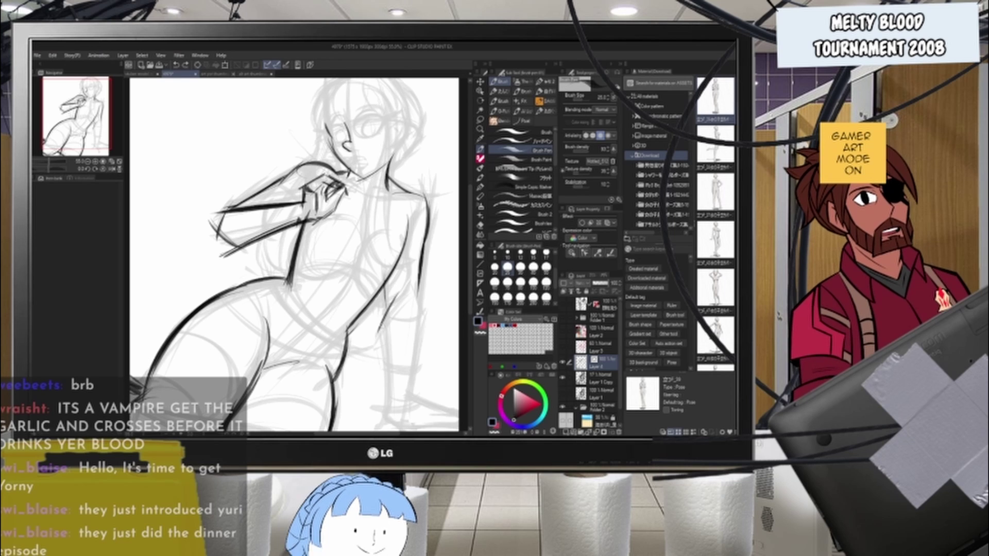
- Ink both sides of the supporting forearm from the elbow down to the wrist over the rough sketch
key("ctrl+z")
mouse_move(399, 290)
left_mouse_down()
mouse_move(384, 319)
mouse_move(383, 413)
left_mouse_up()
mouse_move(415, 293)
left_mouse_down()
mouse_move(427, 321)
mouse_move(412, 408)
left_mouse_up()
left_click_drag(371, 226, 319, 326)
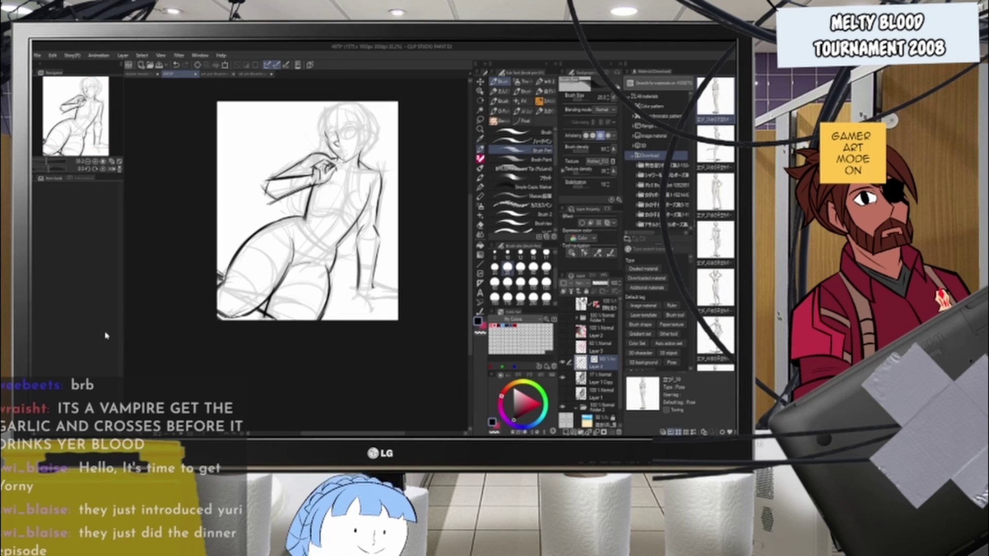
- Ink the thumb side of the planted hand, running down from the inner wrist
scroll(378, 293, "up", 2)
scroll(378, 294, "up", 3)
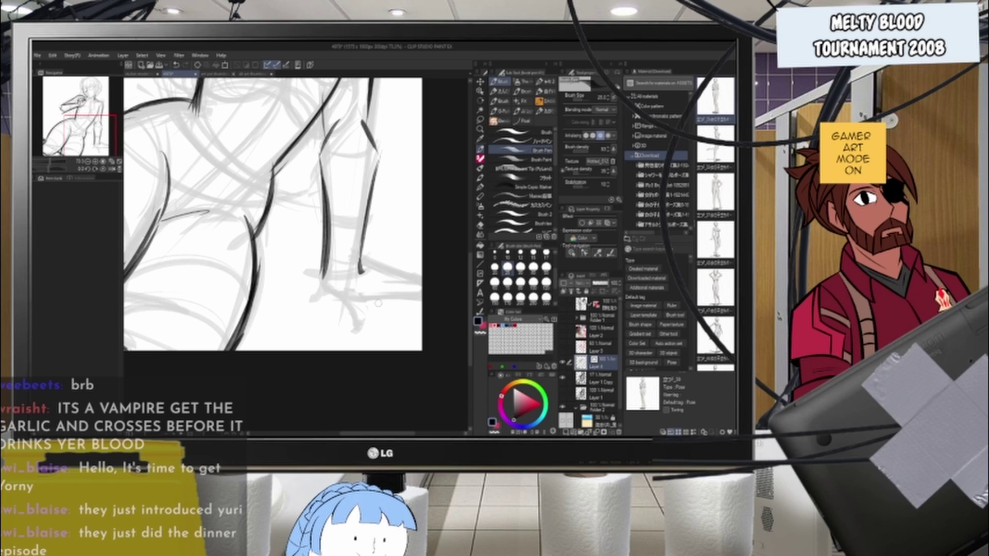
left_click_drag(320, 266, 370, 322)
key("ctrl+z")
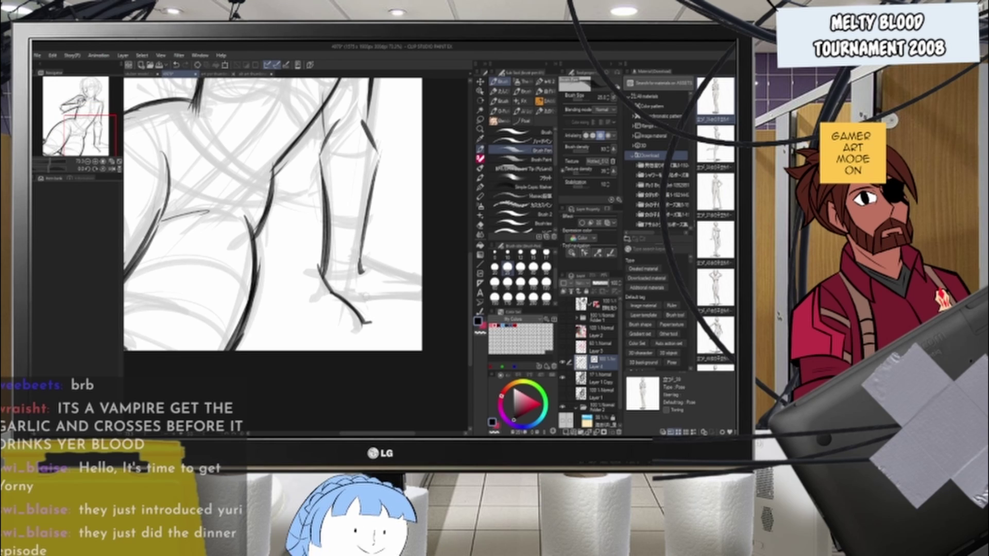
mouse_move(354, 287)
left_mouse_down()
mouse_move(369, 317)
mouse_move(368, 303)
mouse_move(418, 297)
left_mouse_up()
key("ctrl+z")
- Ink the upper and lower edges of the planted hand's fingers, extending toward the canvas edge
left_click_drag(362, 259, 414, 280)
key("ctrl+z")
left_click_drag(359, 259, 411, 279)
left_click_drag(360, 259, 421, 277)
mouse_move(354, 292)
left_mouse_down()
mouse_move(434, 286)
mouse_move(423, 297)
left_mouse_up()
left_click_drag(401, 293, 428, 300)
- Reinforce the supporting arm's outer line at the wrist and just above the elbow
left_click_drag(363, 226, 360, 264)
left_click_drag(362, 237, 360, 272)
left_click_drag(371, 103, 367, 135)
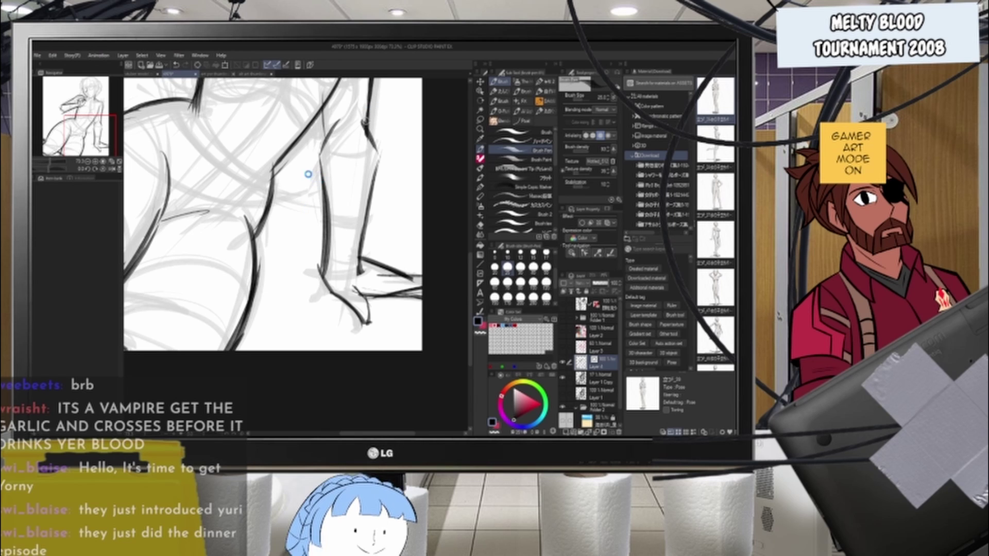
scroll(332, 247, "down", 6)
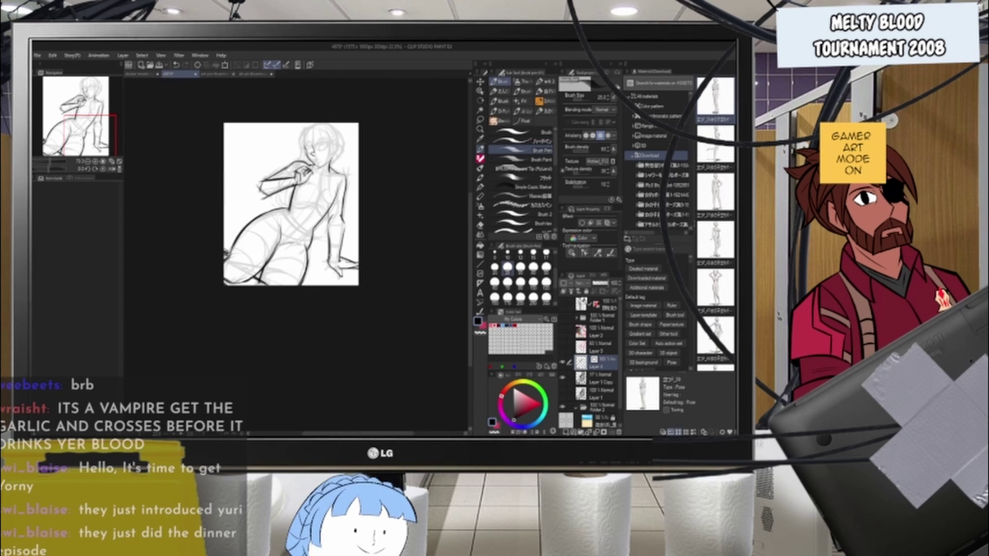
- Ink the side and underside contour of the breast beneath the raised hand
scroll(338, 153, "up", 5)
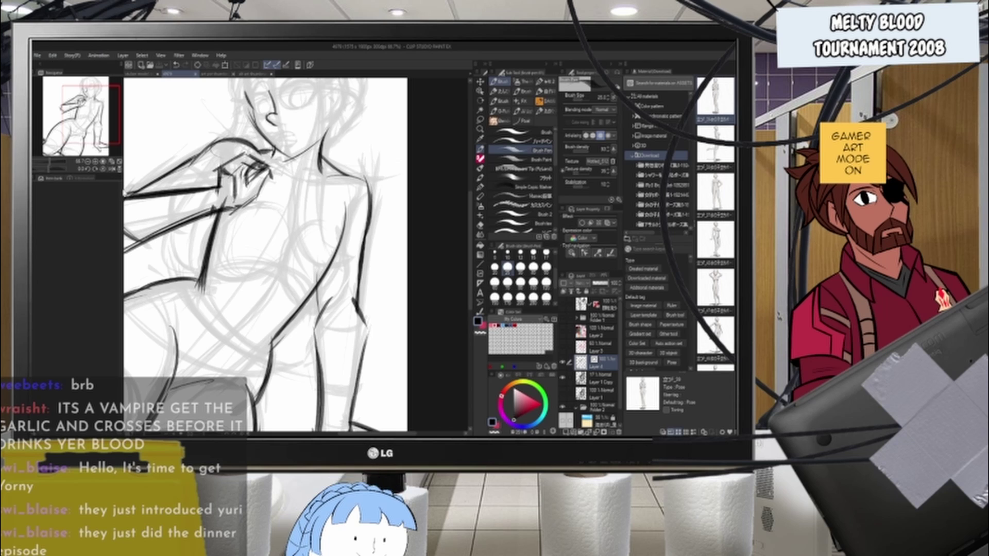
scroll(347, 202, "down", 3)
scroll(332, 201, "up", 3)
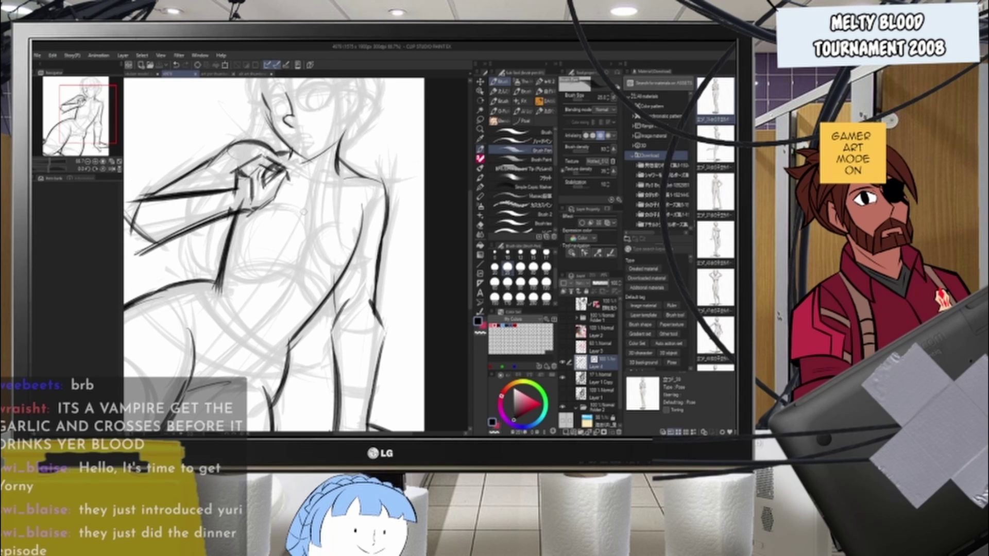
mouse_move(242, 211)
left_mouse_down()
mouse_move(222, 267)
mouse_move(249, 284)
left_mouse_up()
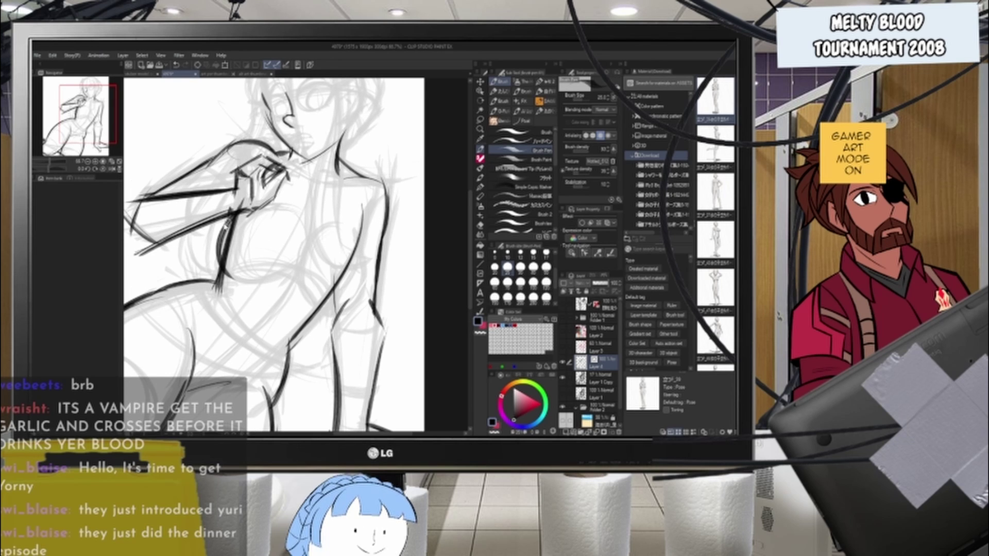
key("ctrl+z")
mouse_move(230, 219)
left_mouse_down()
mouse_move(218, 263)
mouse_move(232, 273)
left_mouse_up()
key("ctrl+z")
left_click_drag(231, 219, 232, 272)
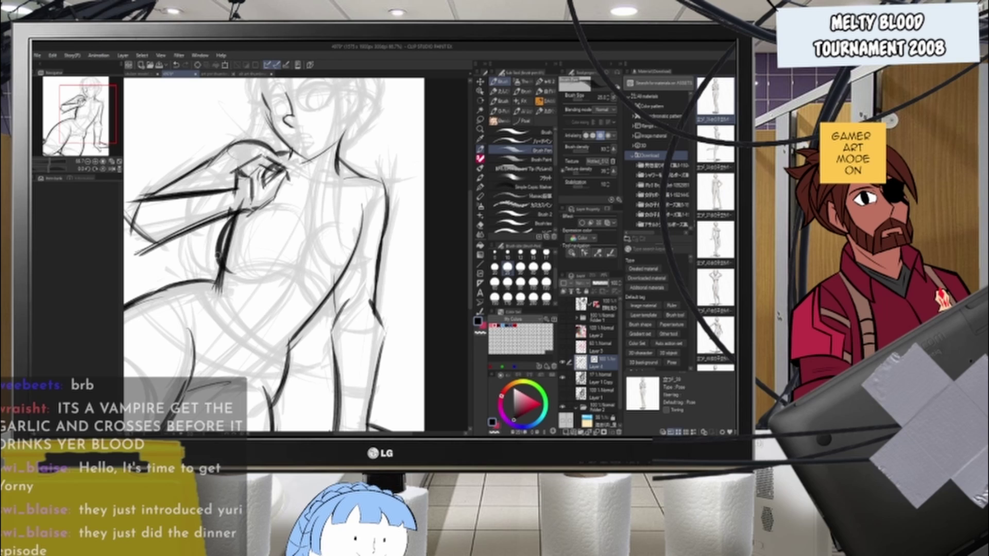
key("ctrl+z")
mouse_move(241, 214)
left_mouse_down()
mouse_move(218, 287)
mouse_move(285, 266)
left_mouse_up()
key("ctrl+z")
mouse_move(226, 273)
left_mouse_down()
mouse_move(302, 256)
mouse_move(312, 303)
left_mouse_up()
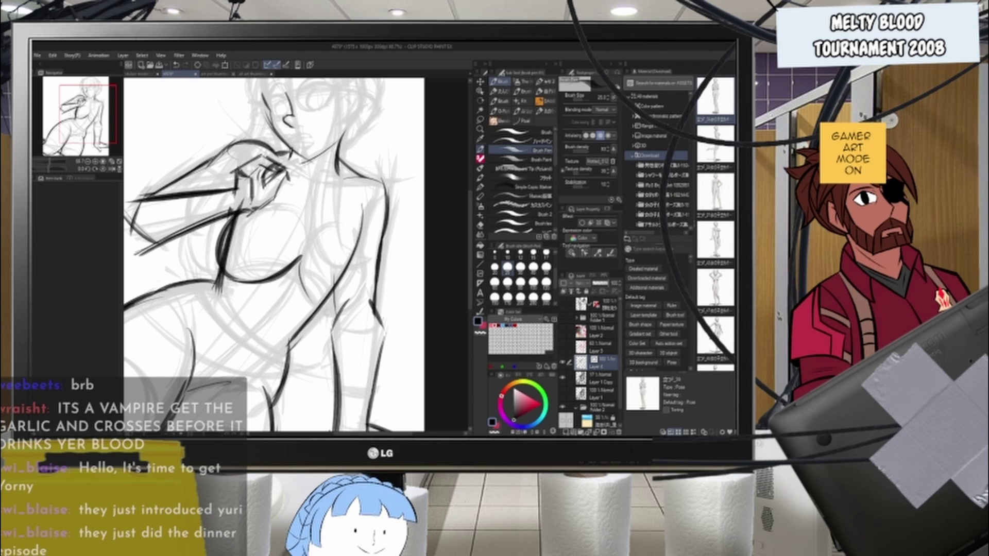
- Ink the rounded contour of the breast beside the supporting arm and connect its outer edge to the armpit
mouse_move(298, 257)
left_mouse_down()
mouse_move(328, 311)
mouse_move(342, 313)
mouse_move(362, 277)
left_mouse_up()
key("ctrl+z")
left_click_drag(330, 312, 362, 282)
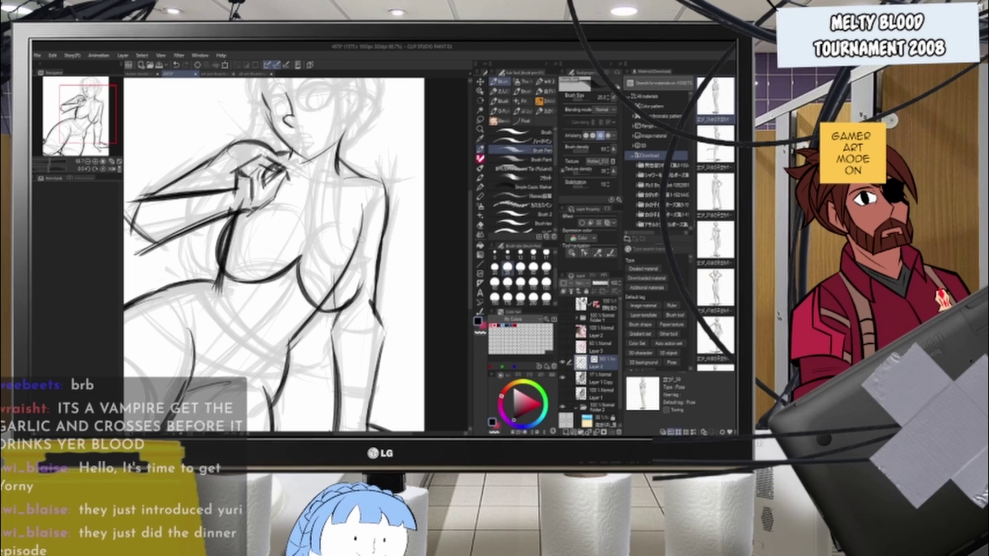
mouse_move(358, 229)
left_mouse_down()
mouse_move(362, 296)
mouse_move(341, 309)
left_mouse_up()
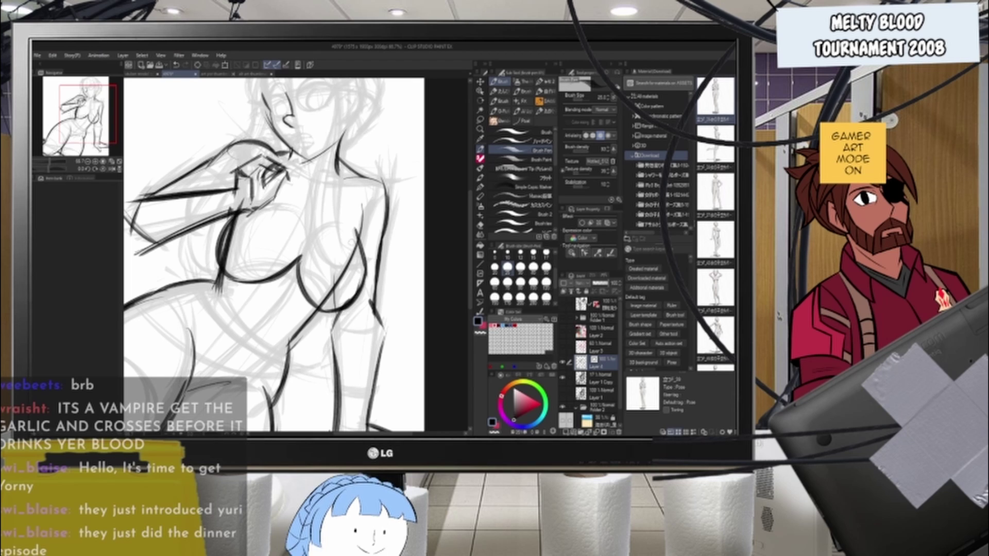
left_click_drag(371, 203, 359, 235)
left_click_drag(370, 203, 360, 239)
mouse_move(311, 297)
left_mouse_down()
mouse_move(363, 296)
mouse_move(366, 273)
left_mouse_up()
key("ctrl+z")
key("ctrl+z")
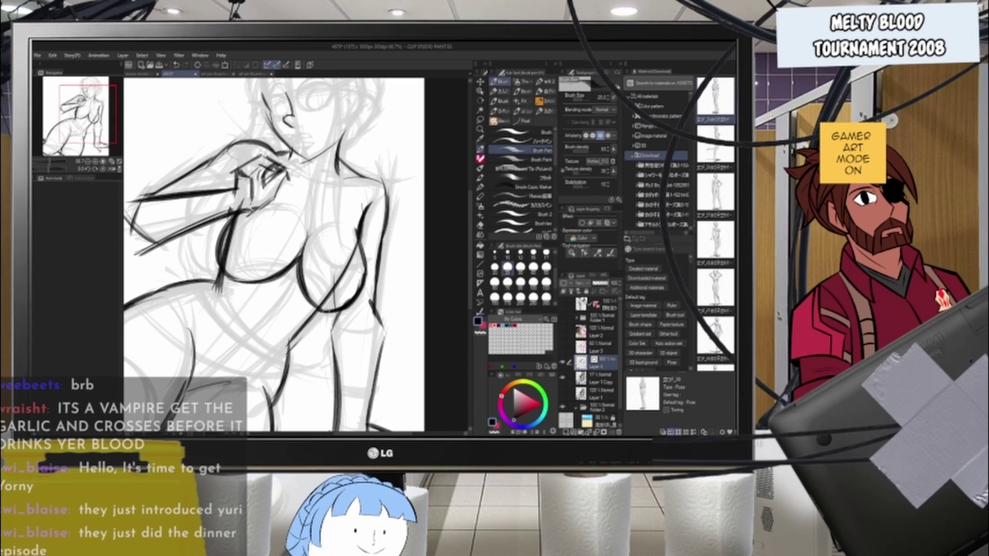
- Erase the torso line crossing inside the breast beside the supporting arm and clean up stray overlaps
key("e")
left_click_drag(347, 260, 322, 307)
left_click_drag(357, 241, 351, 261)
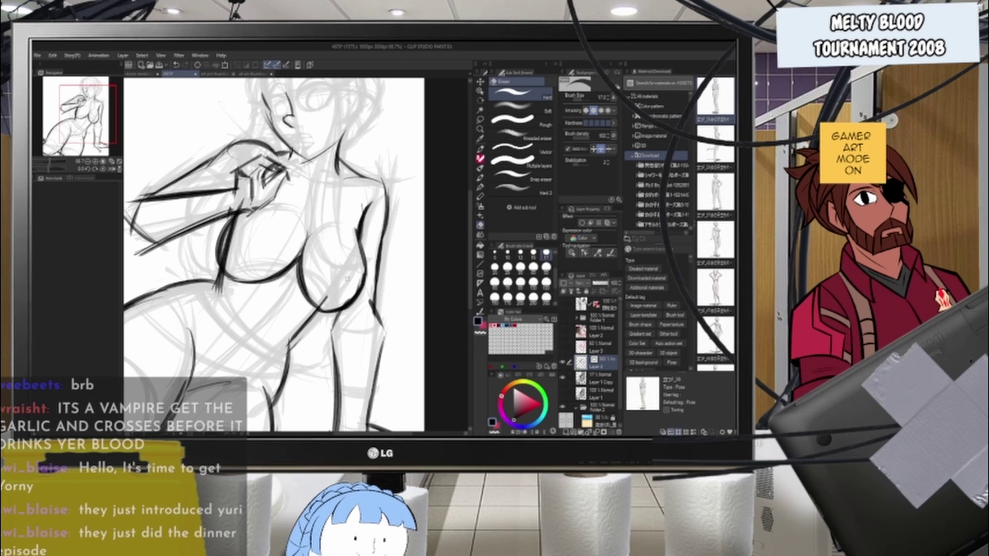
scroll(344, 255, "down", 14)
scroll(320, 248, "up", 12)
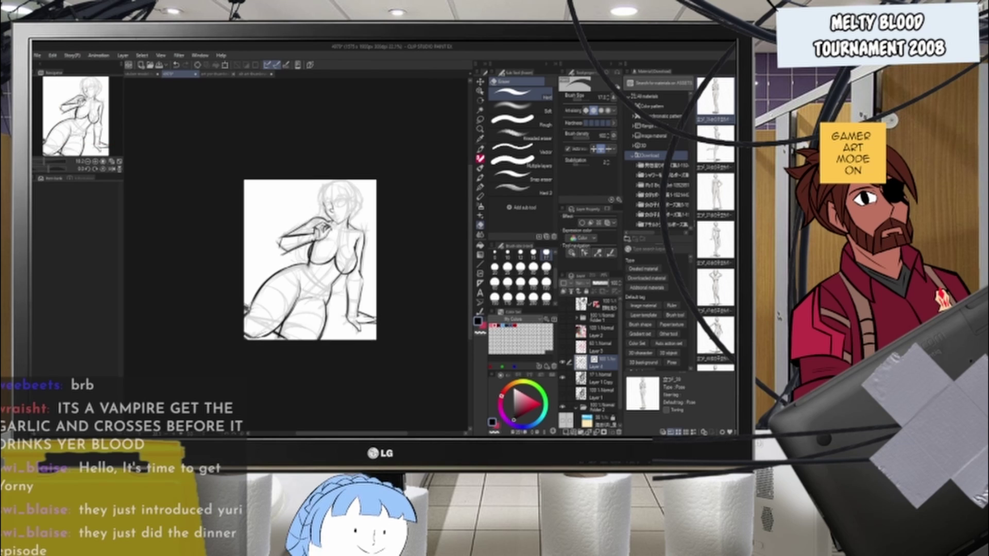
left_click_drag(296, 231, 289, 260)
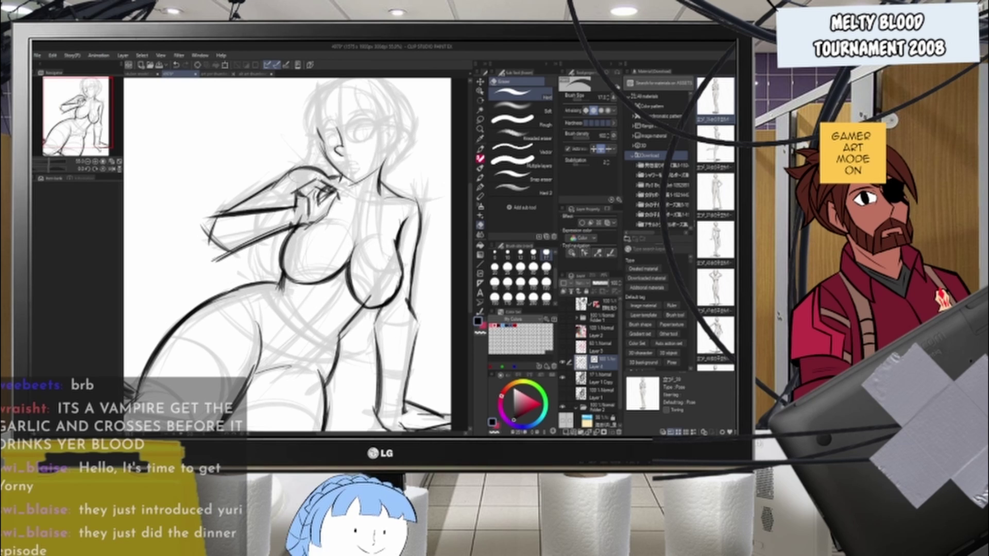
- Touch up the junction where the waist line meets the breast contour below the raised arm with the brush
scroll(287, 255, "down", 4)
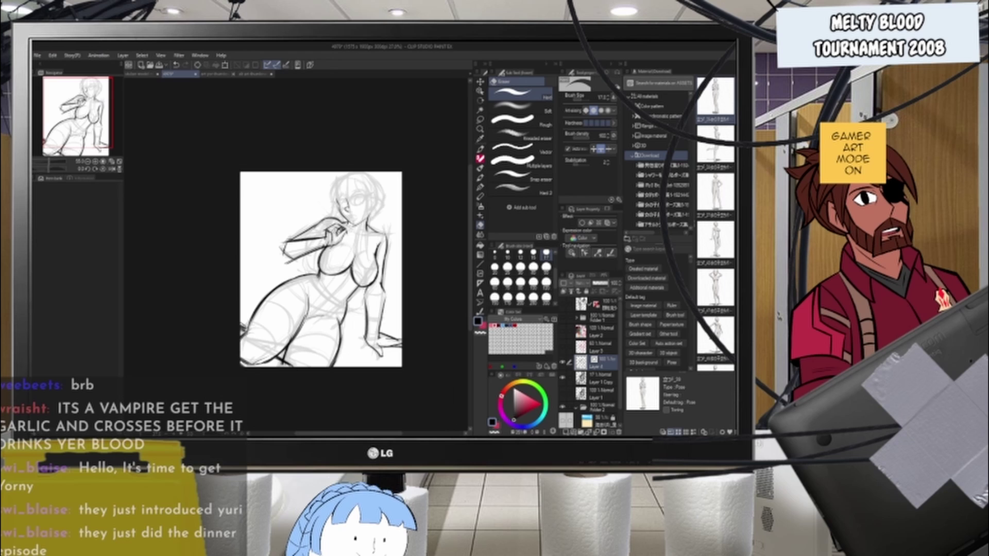
scroll(361, 206, "up", 4)
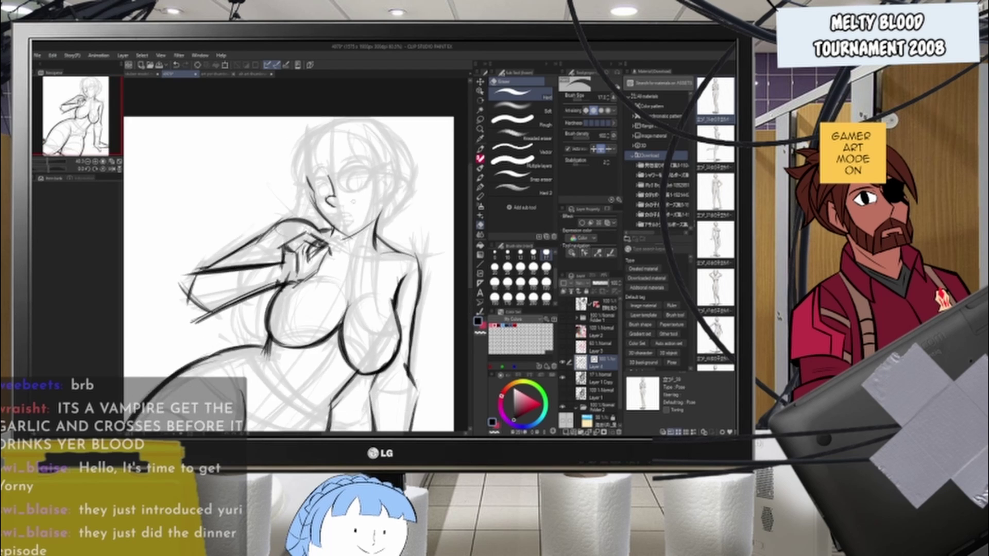
scroll(288, 257, "up", 2)
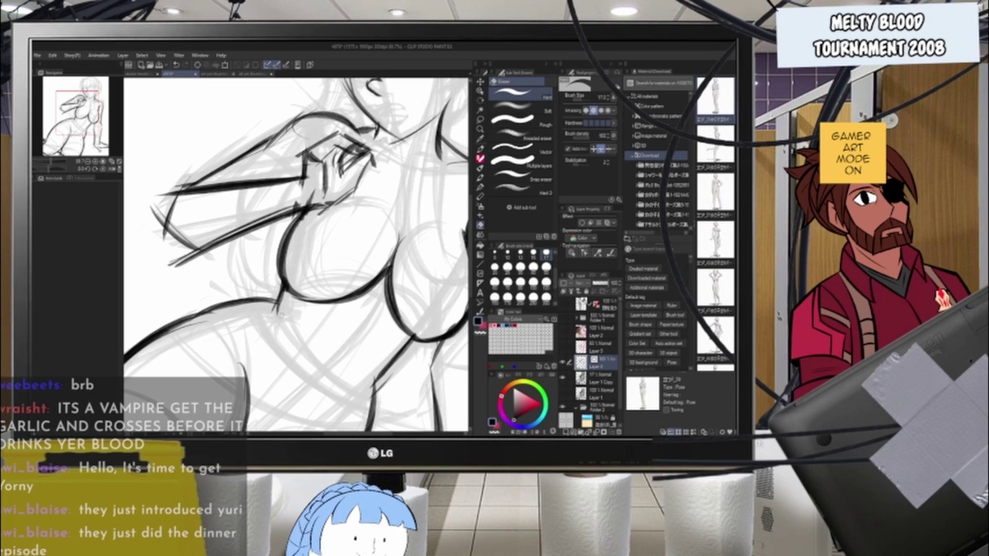
left_click(480, 148)
mouse_move(284, 288)
left_mouse_down()
mouse_move(278, 313)
mouse_move(289, 306)
left_mouse_up()
left_click_drag(248, 301, 284, 308)
- Ink a diagonal line from between the breasts down across the abdomen and extend the hip crease upward
scroll(522, 178, "down", 3)
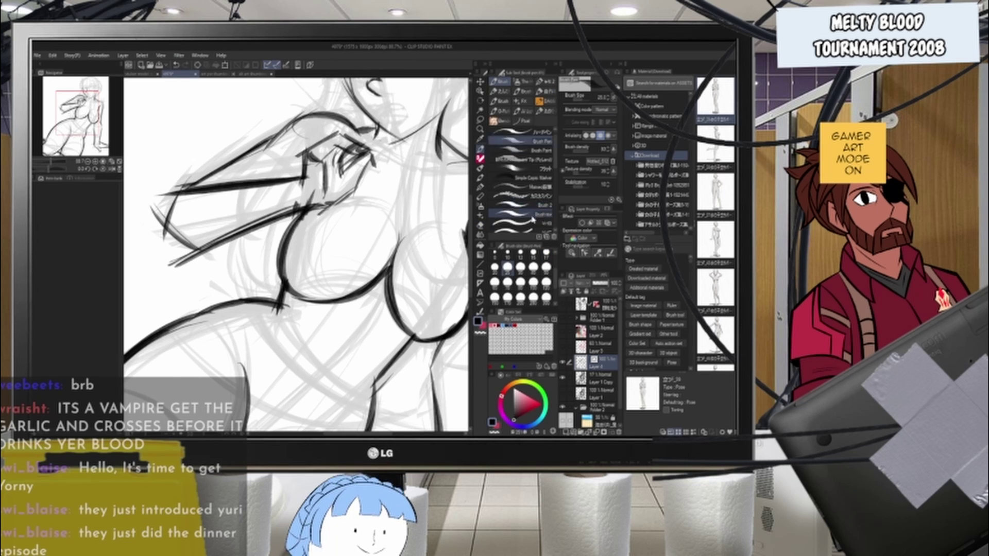
scroll(366, 184, "down", 1)
scroll(297, 258, "down", 3)
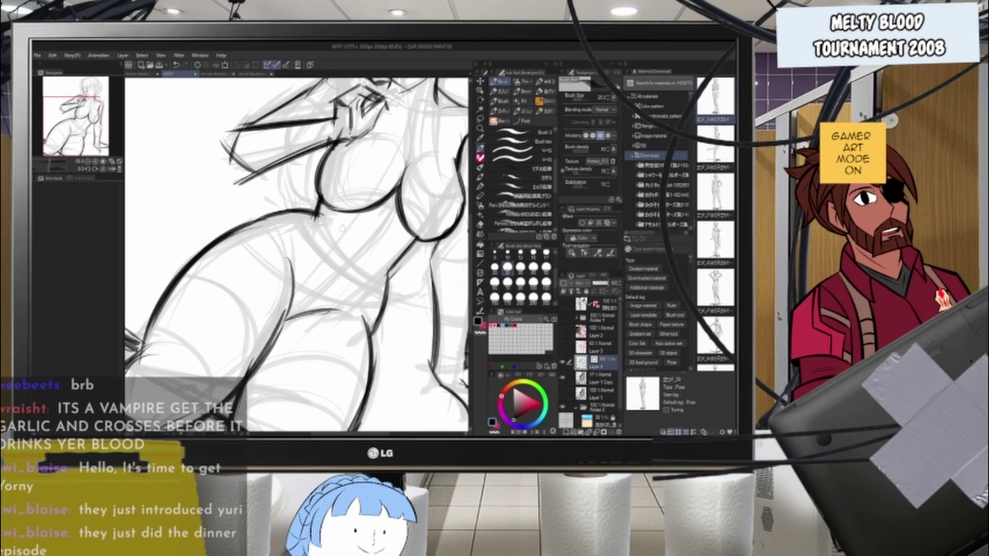
left_click_drag(395, 199, 353, 265)
key("ctrl+z")
left_click_drag(396, 197, 365, 247)
mouse_move(275, 248)
left_mouse_down()
mouse_move(289, 273)
mouse_move(286, 324)
left_mouse_up()
key("ctrl+z")
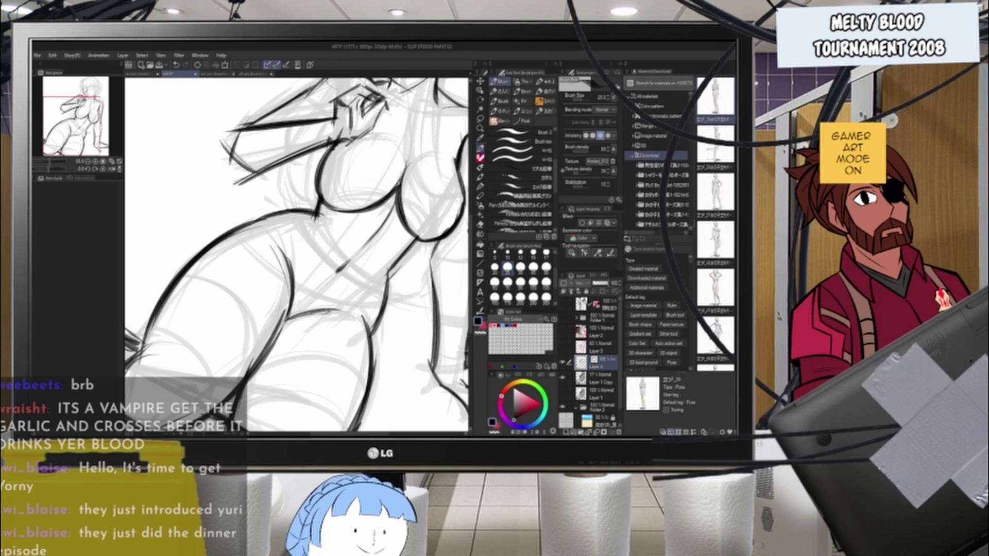
- Examine the inked figure's overall pose and proportions at several magnifications
scroll(355, 312, "down", 8)
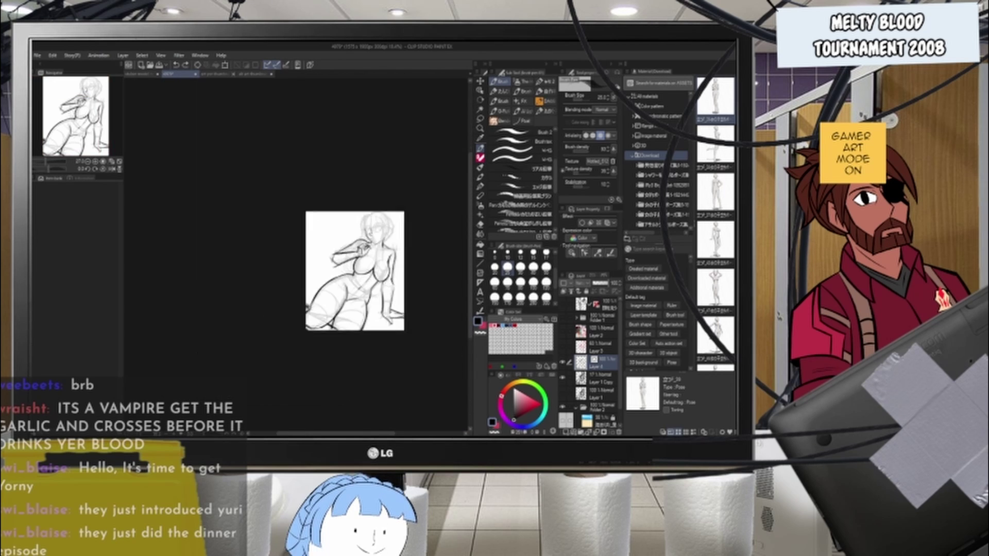
scroll(404, 246, "up", 3)
scroll(375, 226, "up", 6)
scroll(399, 227, "down", 4)
scroll(378, 243, "up", 5)
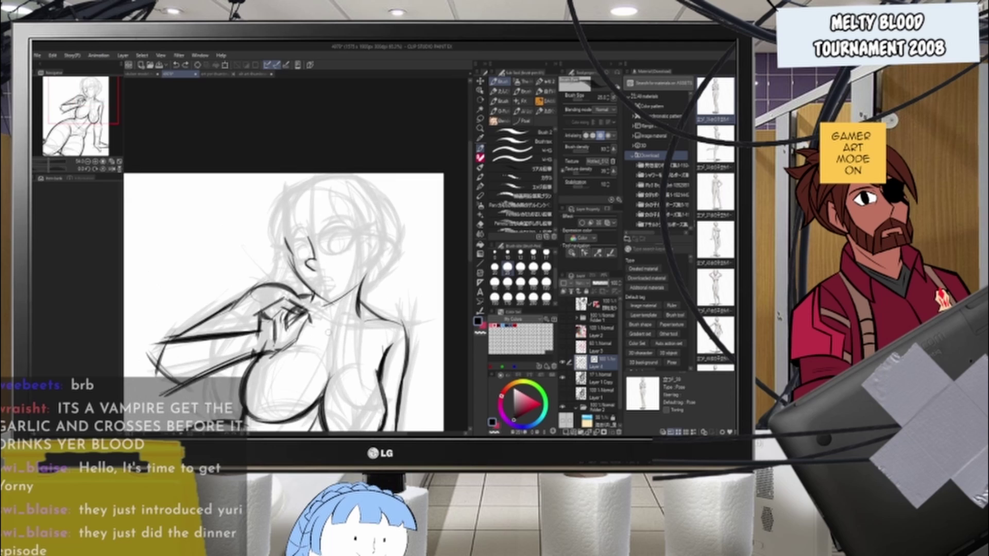
scroll(365, 258, "down", 2)
scroll(358, 211, "up", 2)
scroll(361, 253, "down", 4)
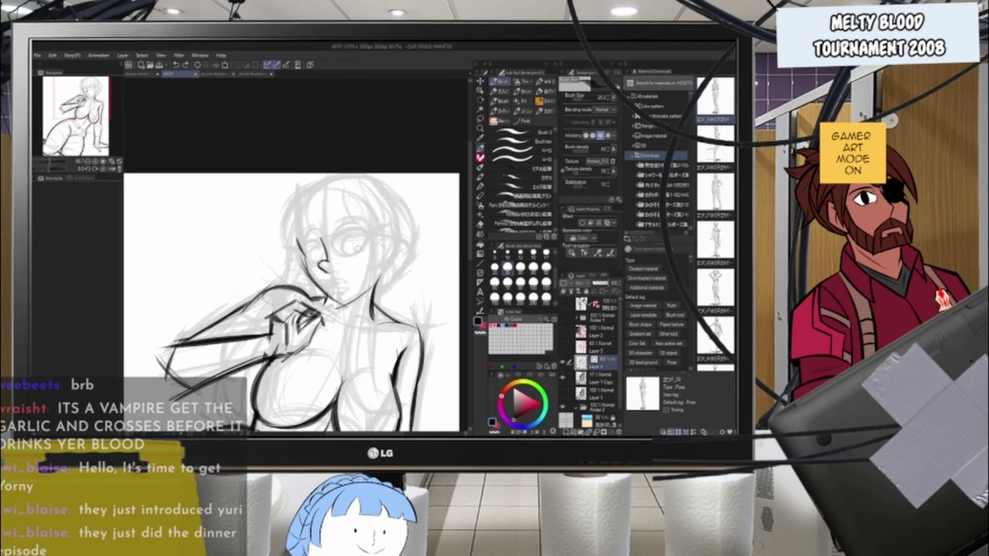
scroll(351, 303, "up", 1)
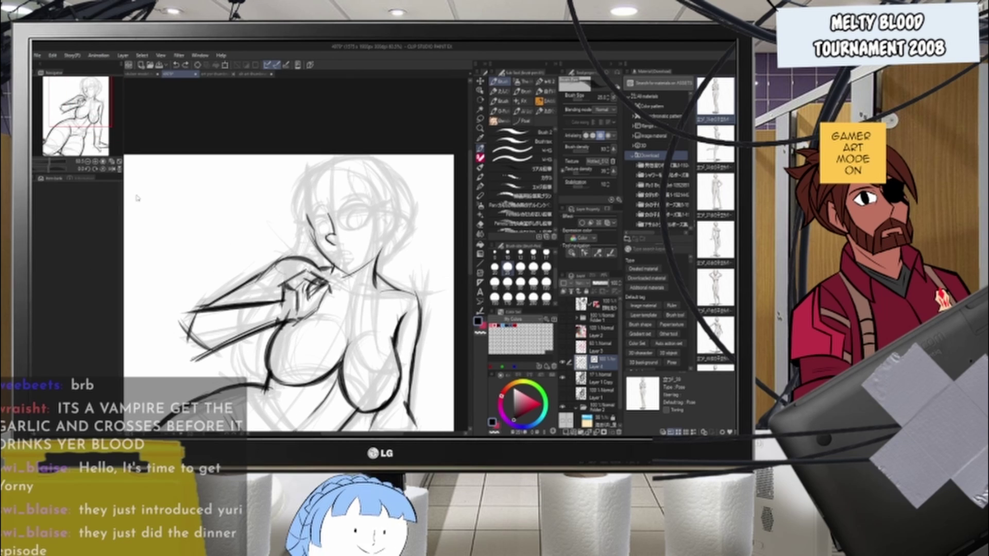
- Ink the parted lips with a dark mouth opening over the facial sketch
scroll(351, 297, "up", 3)
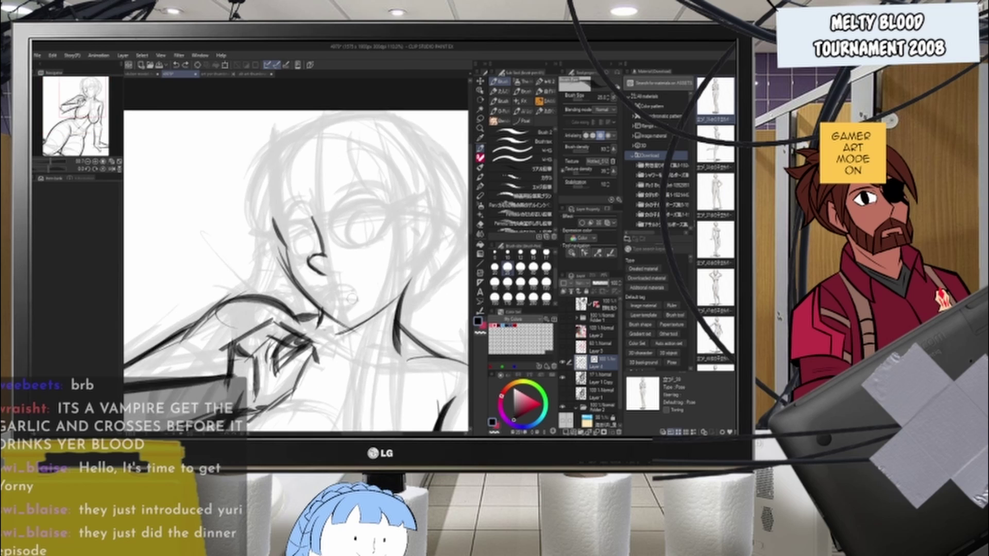
scroll(352, 297, "up", 2)
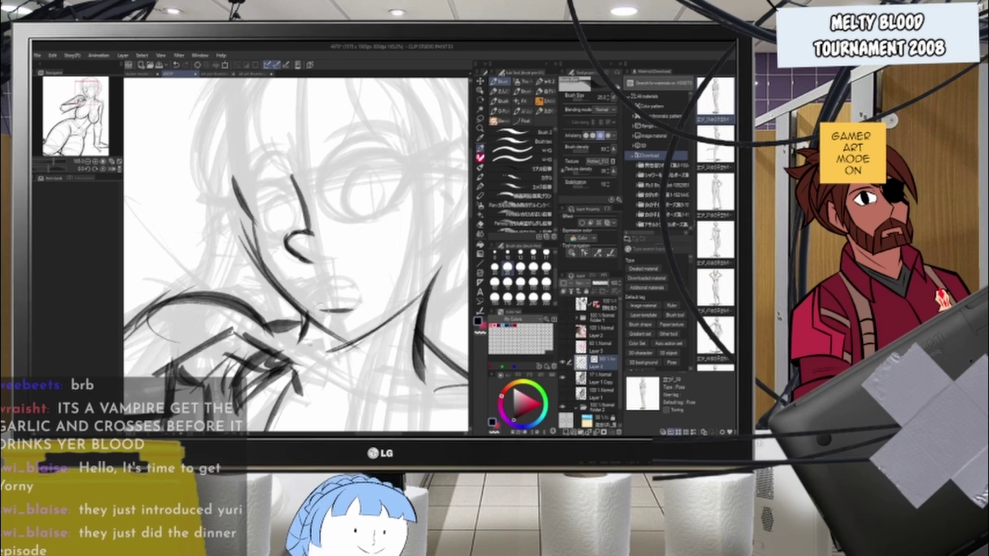
mouse_move(317, 311)
left_mouse_down()
mouse_move(359, 289)
mouse_move(354, 311)
mouse_move(355, 289)
mouse_move(341, 297)
mouse_move(330, 283)
mouse_move(343, 288)
left_mouse_up()
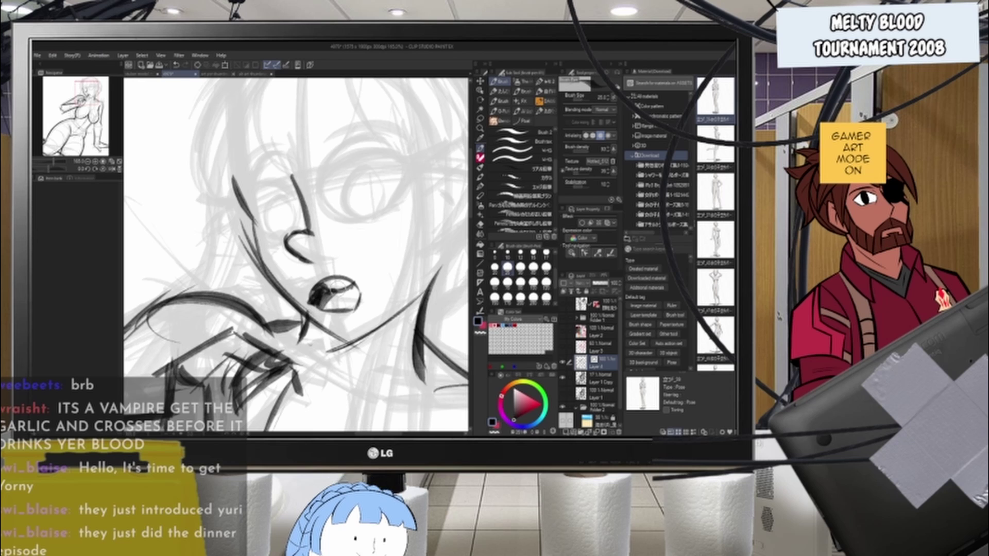
scroll(345, 173, "down", 10)
scroll(345, 183, "up", 11)
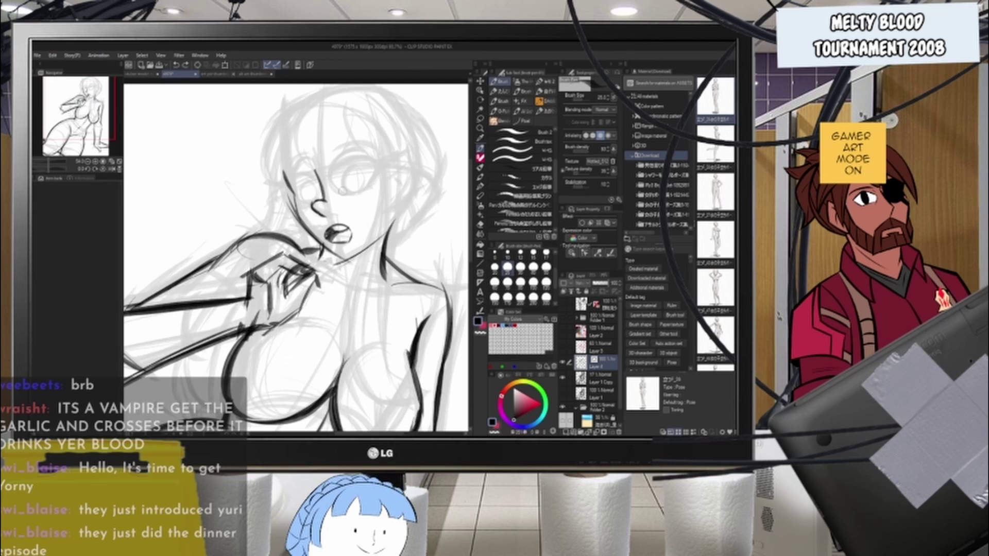
- Undo the latest mouth strokes and rework the corner of the mouth nearest the raised hand
scroll(341, 234, "up", 1)
key("ctrl+z")
key("ctrl+z")
key("ctrl+z")
mouse_move(304, 248)
left_mouse_down()
mouse_move(319, 277)
mouse_move(329, 256)
mouse_move(310, 249)
left_mouse_up()
key("e")
scroll(332, 206, "down", 3)
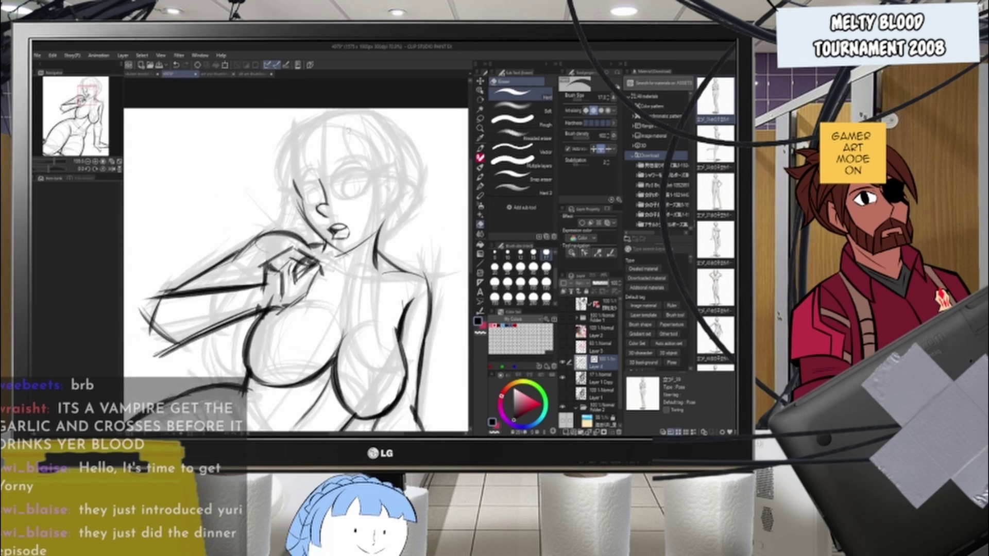
- Ink the upper lid and outer edge of the larger eye with the Brush Pen
scroll(344, 124, "up", 2)
left_click(480, 148)
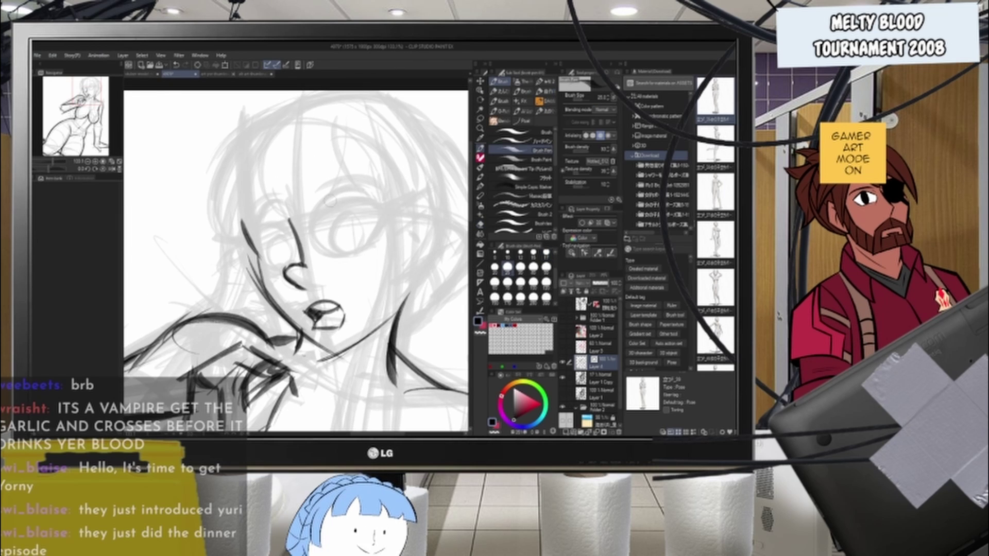
mouse_move(318, 221)
left_mouse_down()
mouse_move(387, 216)
mouse_move(377, 243)
mouse_move(342, 258)
mouse_move(377, 246)
left_mouse_up()
key("ctrl+z")
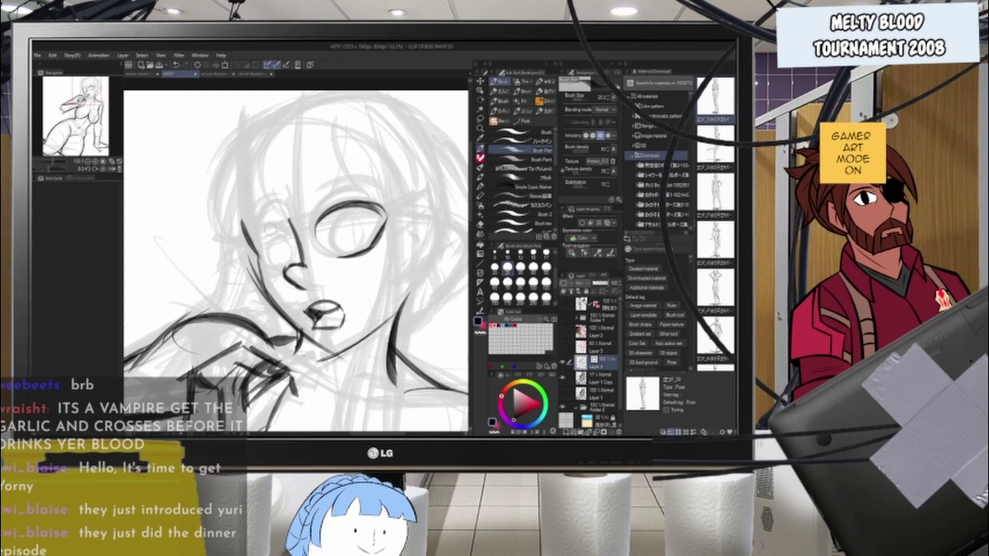
left_click_drag(258, 241, 284, 229)
key("ctrl+z")
key("ctrl+z")
key("ctrl+z")
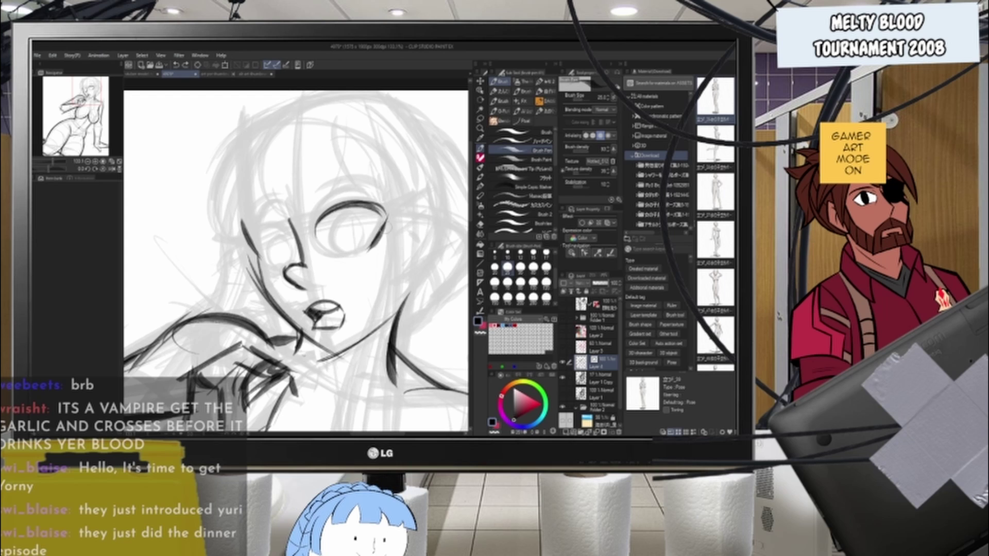
- Ink the upper lid of the smaller eye over the sketch
left_click_drag(388, 215, 369, 249)
left_click_drag(388, 217, 371, 249)
mouse_move(251, 241)
left_mouse_down()
mouse_move(291, 231)
mouse_move(291, 241)
mouse_move(305, 227)
mouse_move(275, 273)
left_mouse_up()
key("ctrl+z")
key("ctrl+z")
key("ctrl+z")
key("ctrl+z")
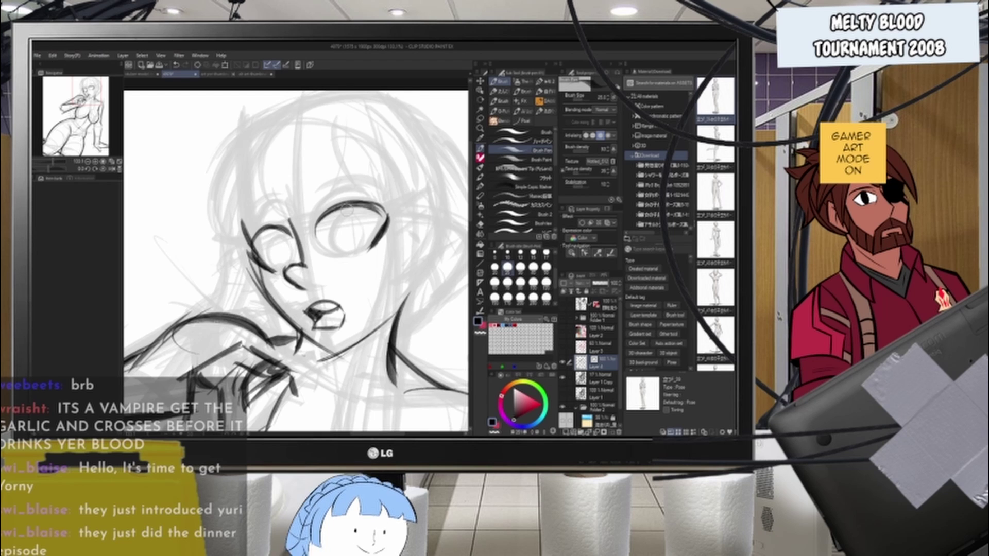
- Thicken the larger eye's upper lid and add pointed outer lashes to both eyes
mouse_move(335, 209)
left_mouse_down()
mouse_move(392, 205)
mouse_move(375, 254)
left_mouse_up()
mouse_move(380, 208)
left_mouse_down()
mouse_move(367, 253)
mouse_move(411, 201)
left_mouse_up()
mouse_move(250, 242)
left_mouse_down()
mouse_move(276, 226)
mouse_move(242, 247)
left_mouse_up()
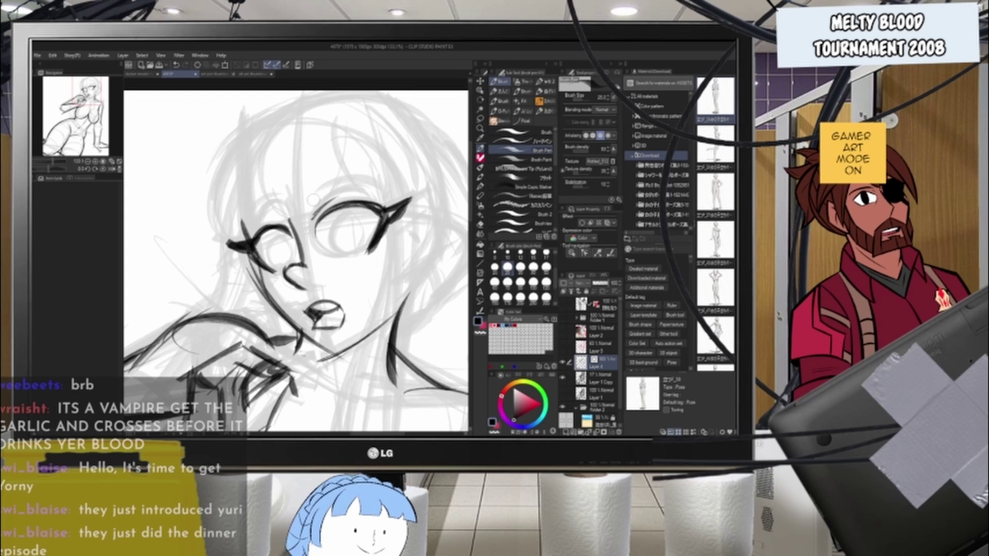
left_click_drag(265, 221, 289, 224)
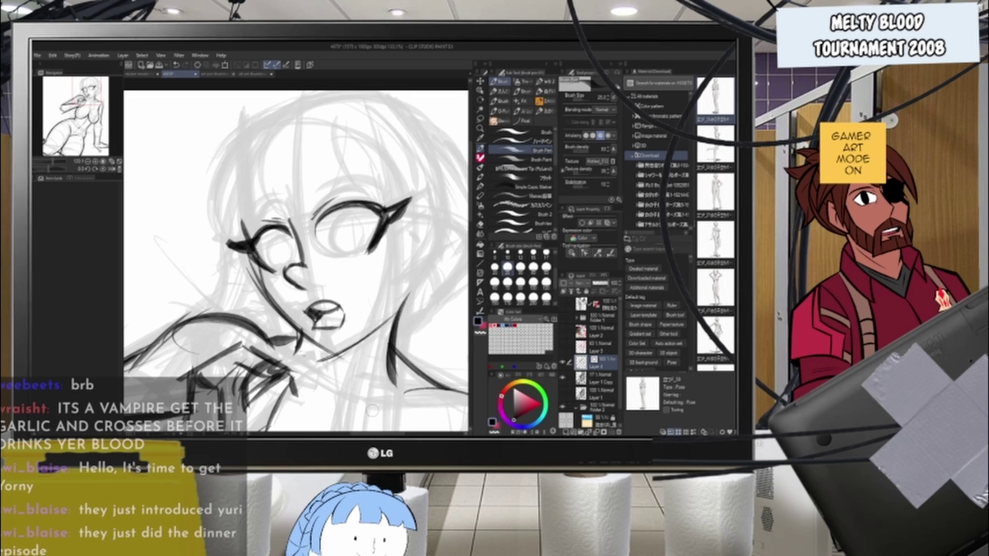
- Ink a curved brow line above each eye, following the lids
scroll(355, 351, "down", 8)
scroll(352, 302, "down", 9)
scroll(350, 299, "up", 8)
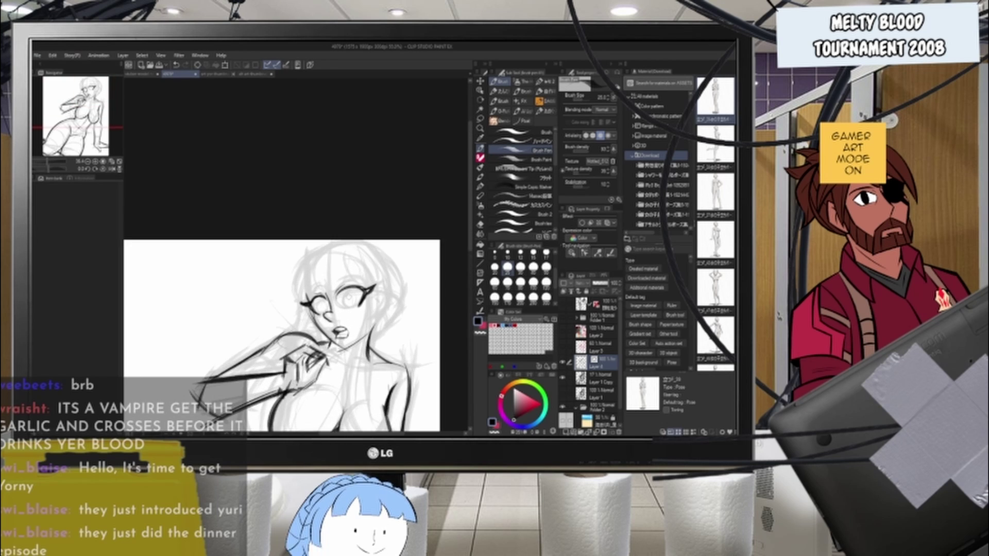
scroll(342, 305, "up", 7)
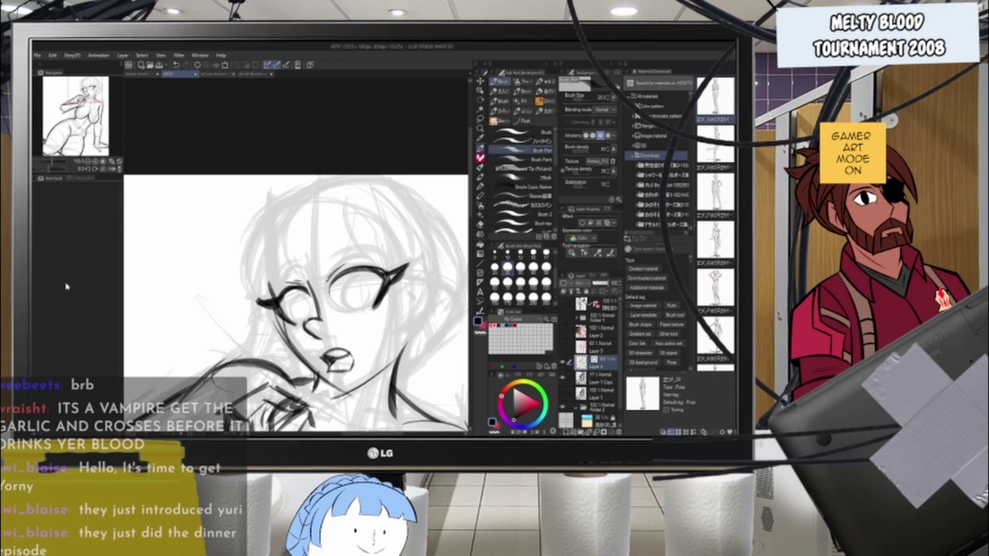
key("ctrl+plus")
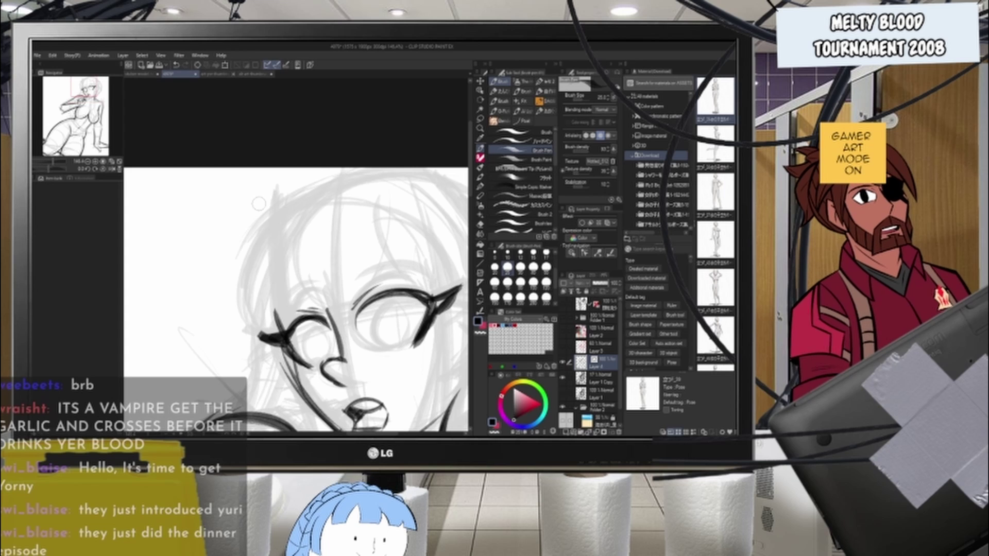
left_click_drag(354, 286, 423, 275)
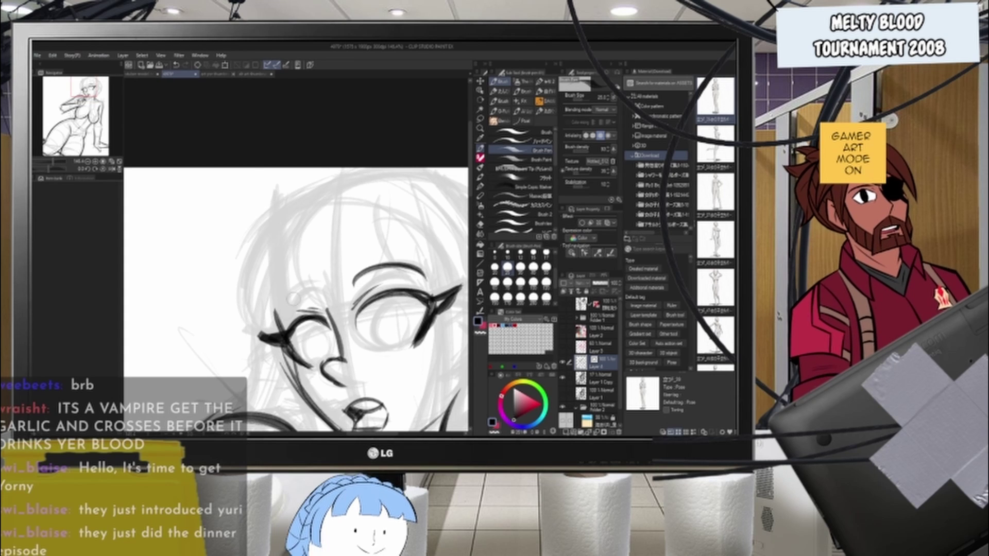
left_click_drag(276, 307, 317, 283)
key("ctrl+z")
key("ctrl+z")
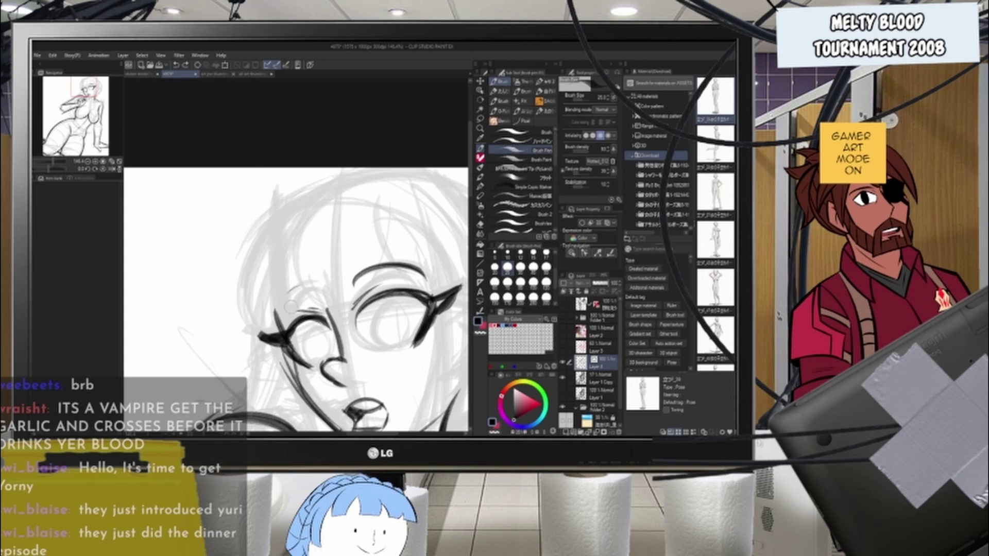
left_click_drag(279, 322, 321, 300)
left_click_drag(279, 302, 313, 283)
- Ink the first curved fringe strand sweeping down the forehead to the bridge of the nose
key("ctrl+minus")
key("ctrl+minus")
key("ctrl+minus")
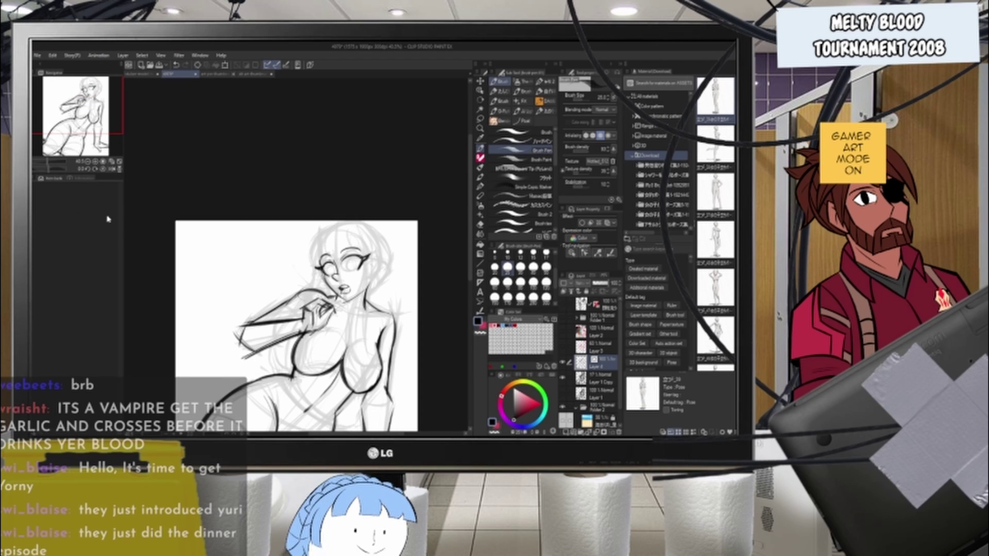
key("ctrl+plus")
key("ctrl+plus")
key("ctrl+plus")
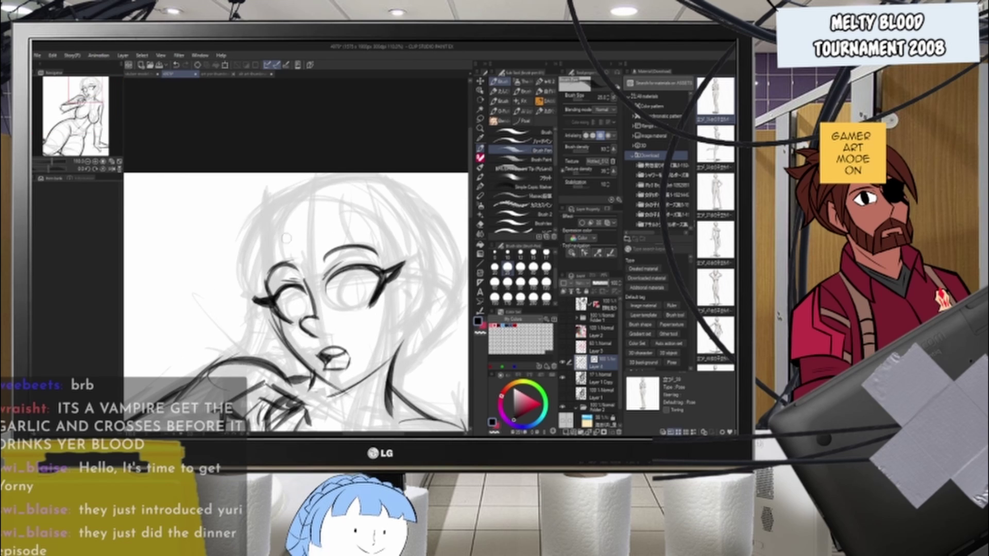
left_click_drag(285, 208, 300, 283)
mouse_move(274, 230)
left_mouse_down()
mouse_move(287, 274)
mouse_move(310, 284)
left_mouse_up()
key("ctrl+z")
key("ctrl+z")
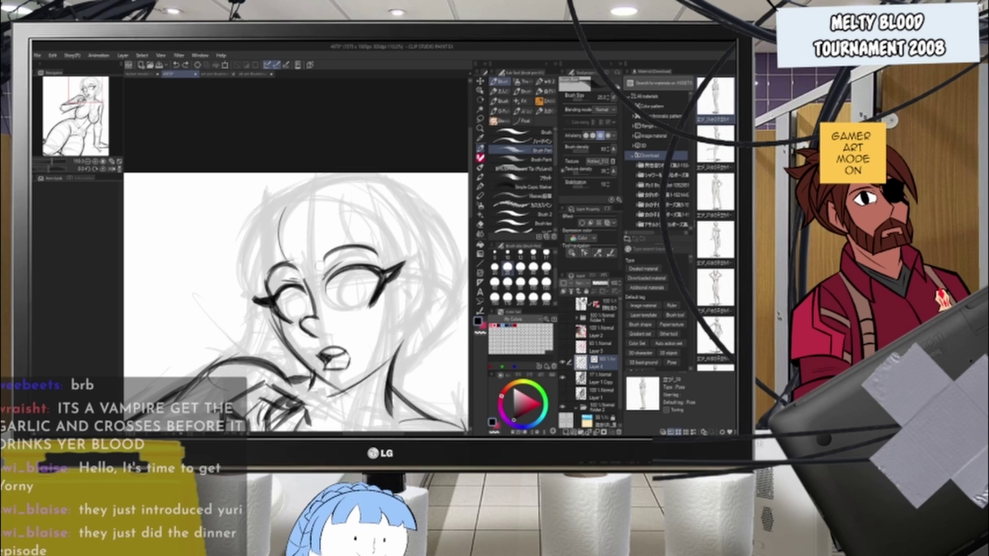
mouse_move(278, 221)
left_mouse_down()
mouse_move(305, 282)
mouse_move(316, 282)
left_mouse_up()
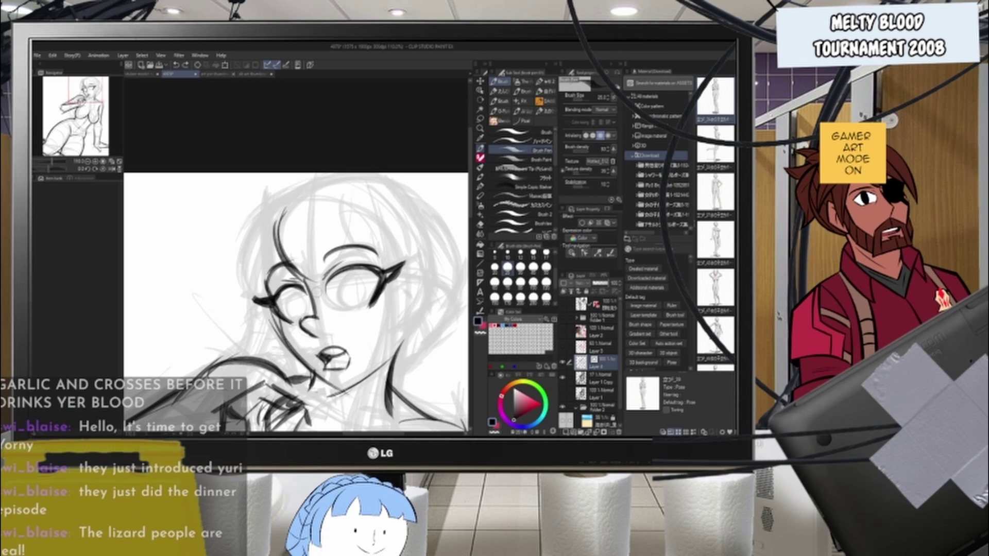
- Ink the remaining fringe strands down the middle of the forehead and over the larger eye's brow
mouse_move(311, 233)
left_mouse_down()
mouse_move(317, 283)
mouse_move(321, 271)
left_mouse_up()
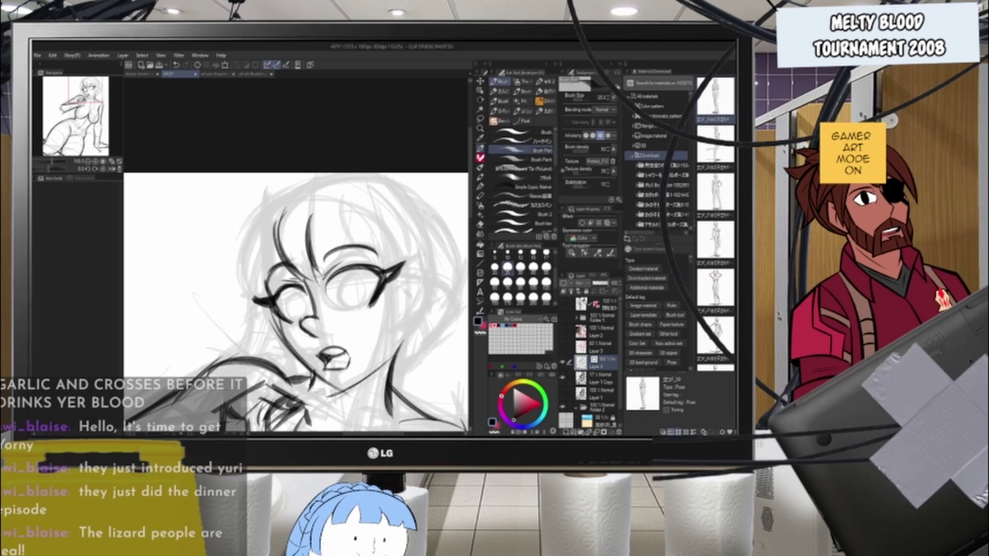
left_click_drag(336, 213, 318, 272)
left_click_drag(337, 215, 376, 258)
left_click_drag(337, 222, 367, 249)
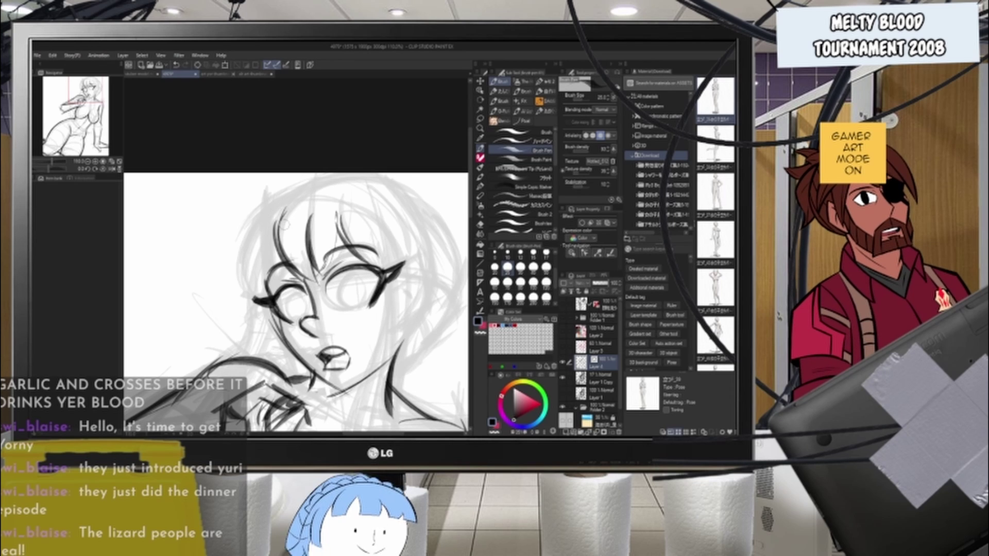
- Ink a rough outer hair contour beside the forehead, on the smaller eye's side
left_click_drag(269, 200, 238, 277)
key("ctrl+z")
left_click_drag(269, 199, 237, 282)
left_click_drag(267, 201, 236, 280)
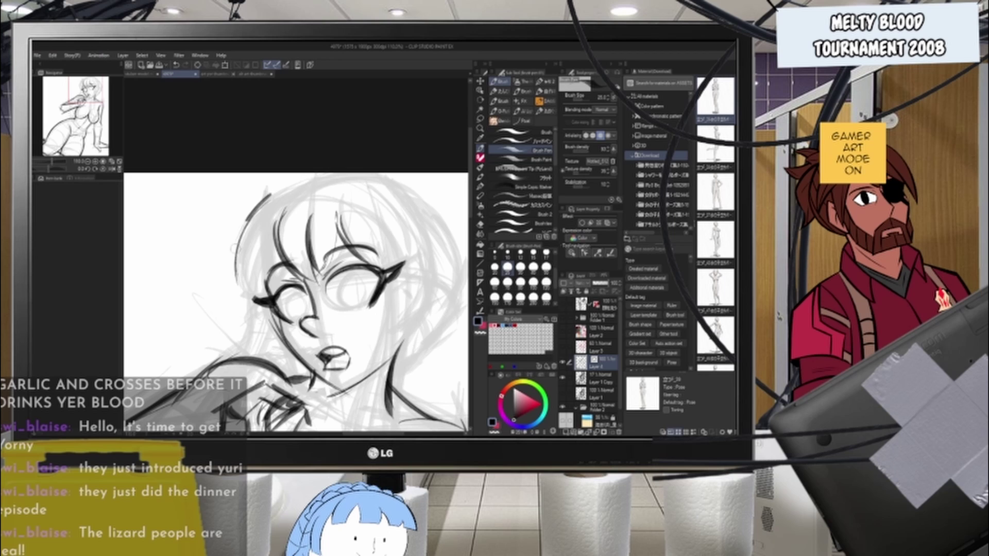
key("ctrl+z")
key("ctrl+z")
left_click_drag(269, 200, 230, 274)
mouse_move(267, 200)
left_mouse_down()
mouse_move(234, 246)
mouse_move(229, 274)
left_mouse_up()
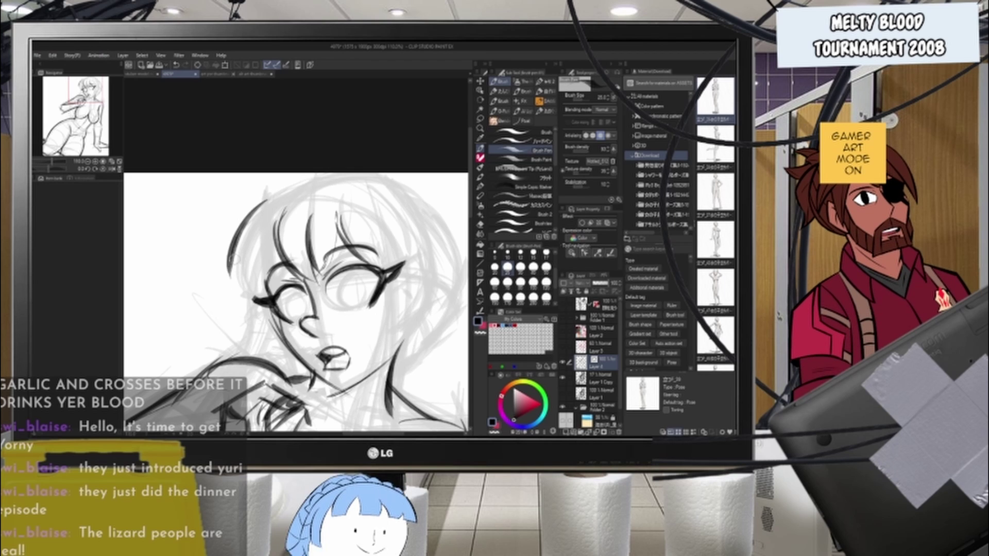
key("ctrl+z")
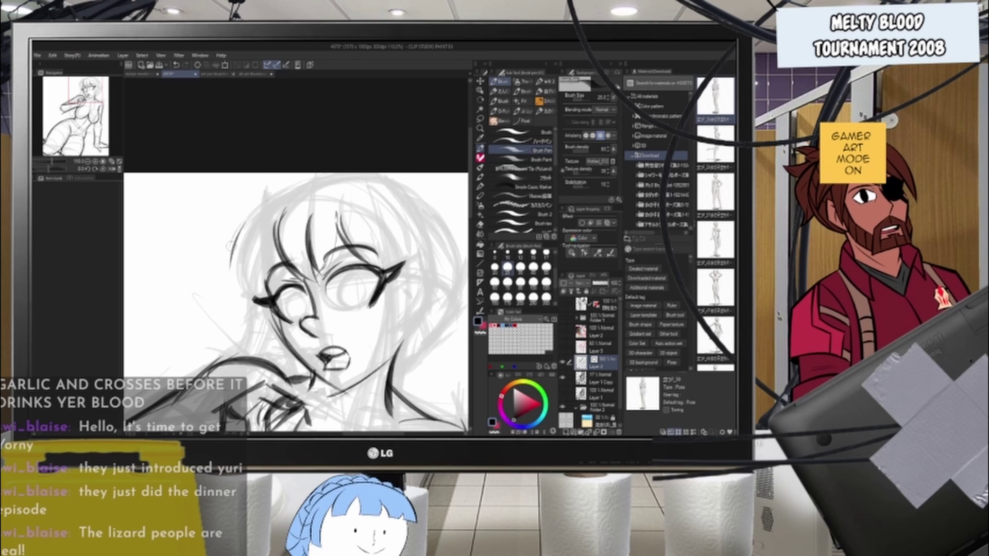
mouse_move(258, 211)
left_mouse_down()
mouse_move(229, 253)
mouse_move(231, 273)
left_mouse_up()
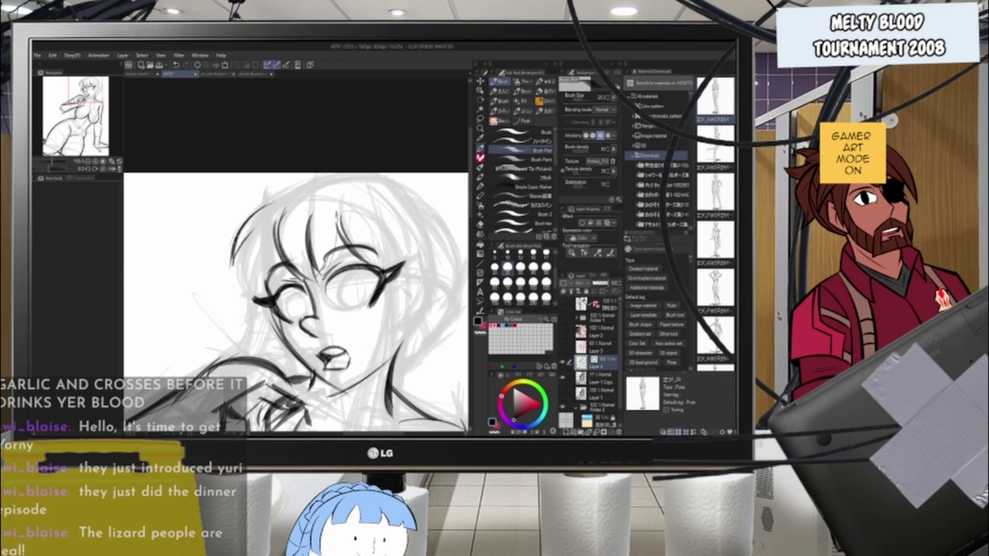
- Ink the inner strand of the short side lock down to the smaller eye's lashes
mouse_move(253, 228)
left_mouse_down()
mouse_move(236, 312)
mouse_move(261, 283)
mouse_move(228, 312)
mouse_move(255, 283)
left_mouse_up()
key("ctrl+z")
key("ctrl+z")
mouse_move(256, 240)
left_mouse_down()
mouse_move(252, 315)
mouse_move(261, 305)
left_mouse_up()
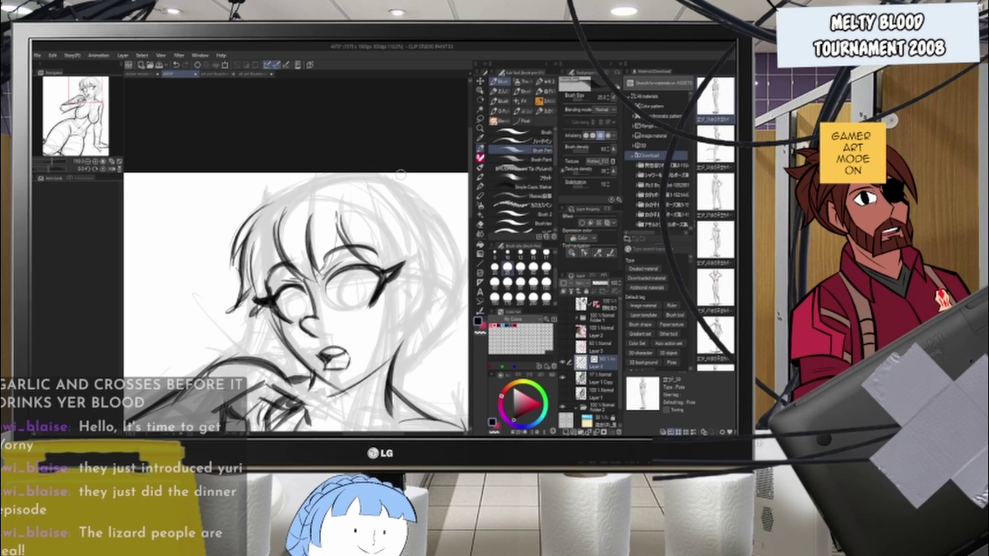
- Erase the rough outer hair contour beside the smaller eye and redraw it closer to the face with the Brush Pen
key("e")
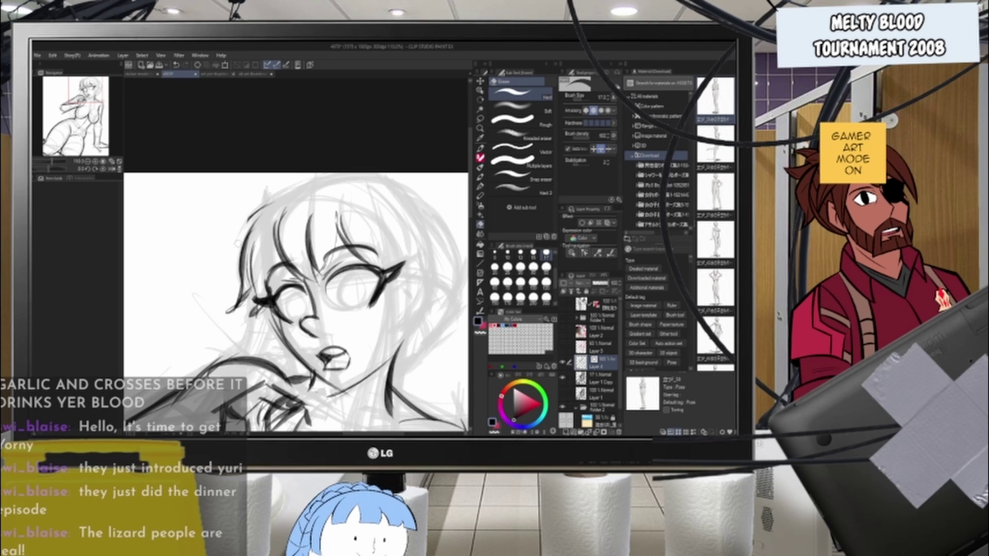
left_click_drag(257, 219, 240, 302)
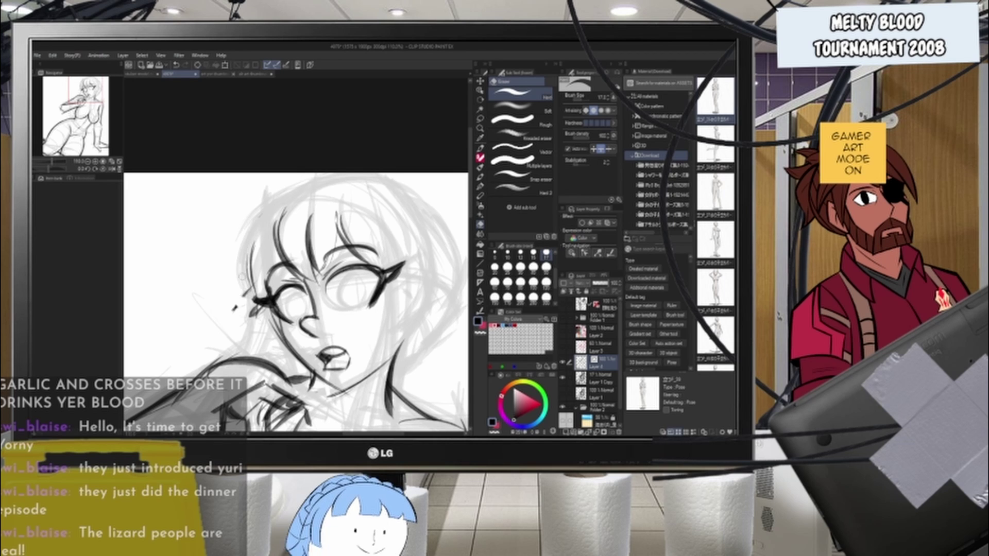
key("b")
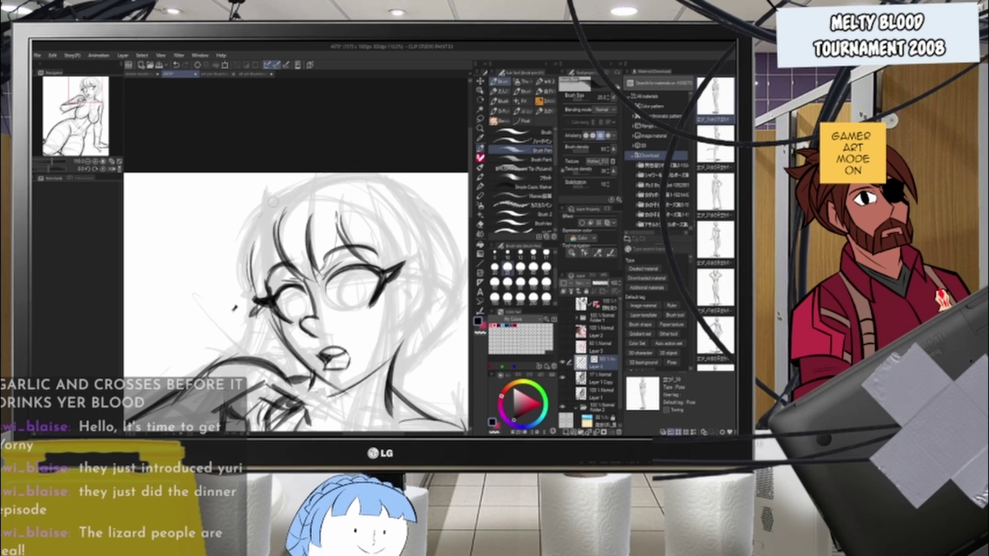
left_click_drag(273, 202, 229, 299)
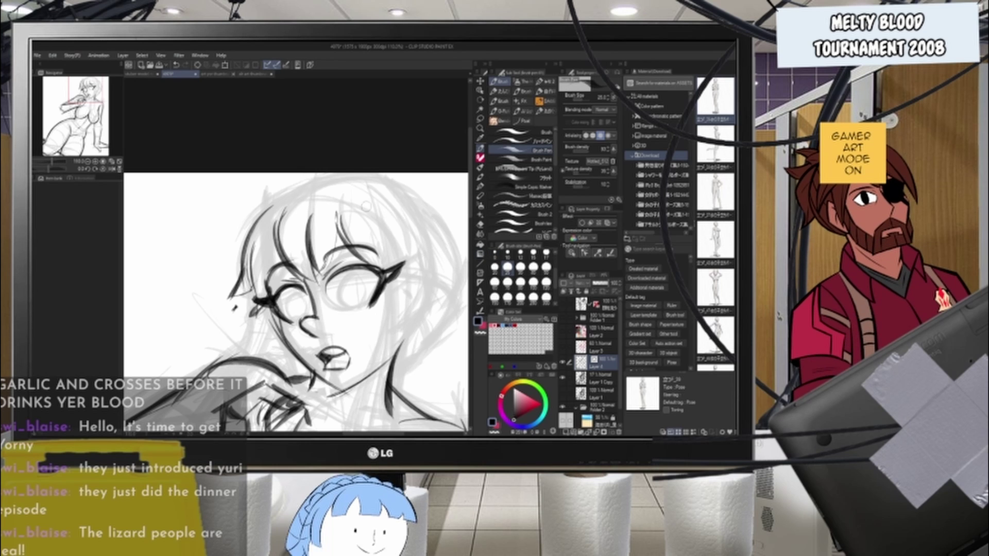
- Ink the front edge of the long hair lock falling from the larger eye's temple past the neck onto the chest
scroll(366, 207, "down", 3)
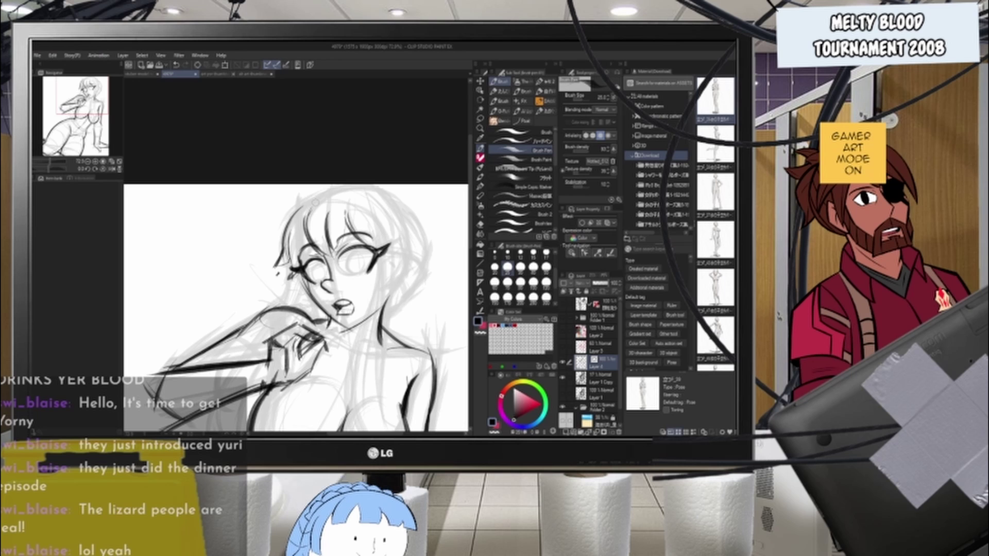
scroll(360, 210, "down", 2)
left_click_drag(387, 282, 378, 231)
scroll(378, 230, "up", 4)
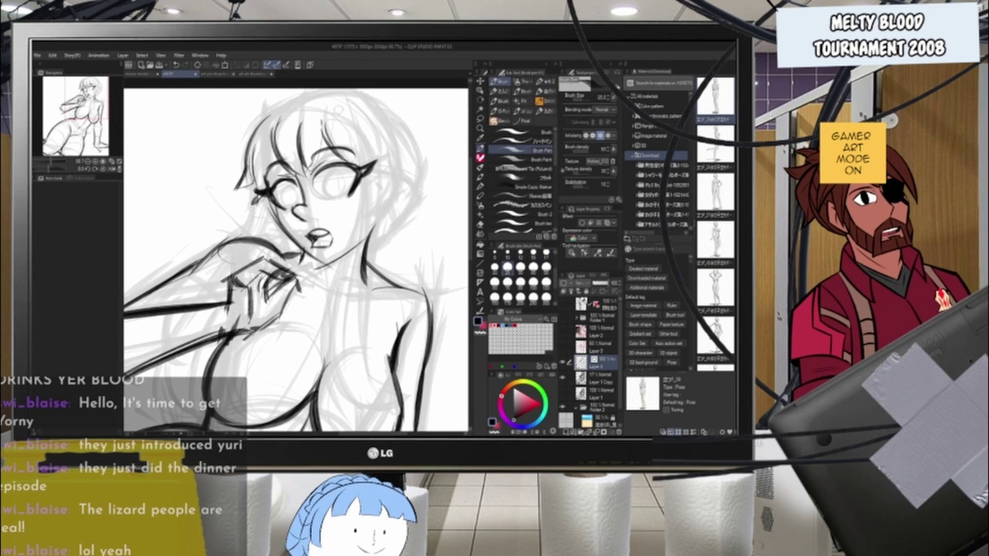
left_click_drag(362, 182, 340, 288)
key("ctrl+z")
mouse_move(356, 132)
left_mouse_down()
mouse_move(322, 361)
mouse_move(359, 213)
mouse_move(324, 352)
left_mouse_up()
key("ctrl+z")
left_click_drag(336, 392, 360, 405)
key("ctrl+z")
key("ctrl+z")
mouse_move(355, 143)
left_mouse_down()
mouse_move(363, 192)
mouse_move(330, 347)
left_mouse_up()
left_click_drag(362, 177, 374, 395)
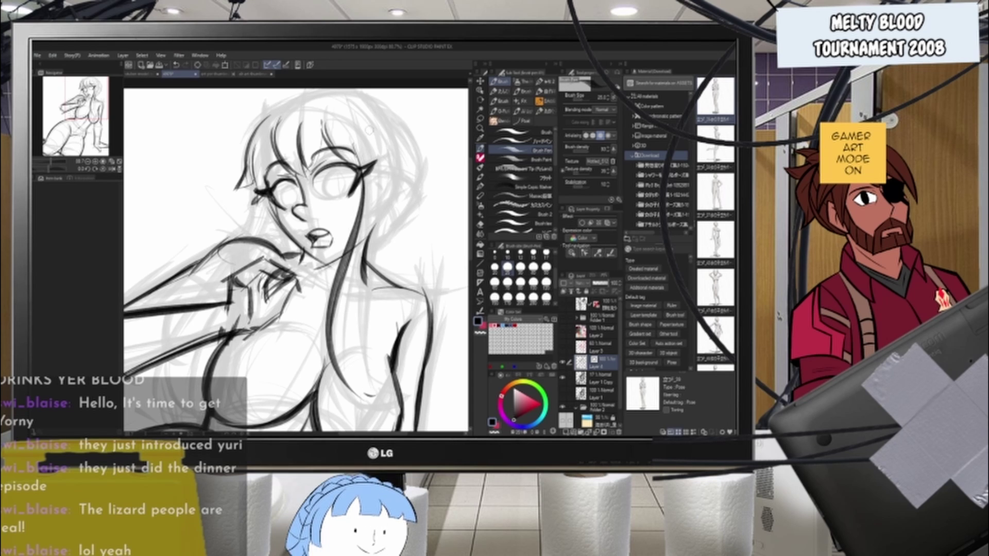
- Ink the rear edge of the long chest lock and bring its strands together in a pointed tip
mouse_move(379, 128)
left_mouse_down()
mouse_move(382, 192)
mouse_move(354, 298)
left_mouse_up()
key("ctrl+z")
left_click_drag(389, 160, 356, 319)
left_click_drag(384, 199, 367, 384)
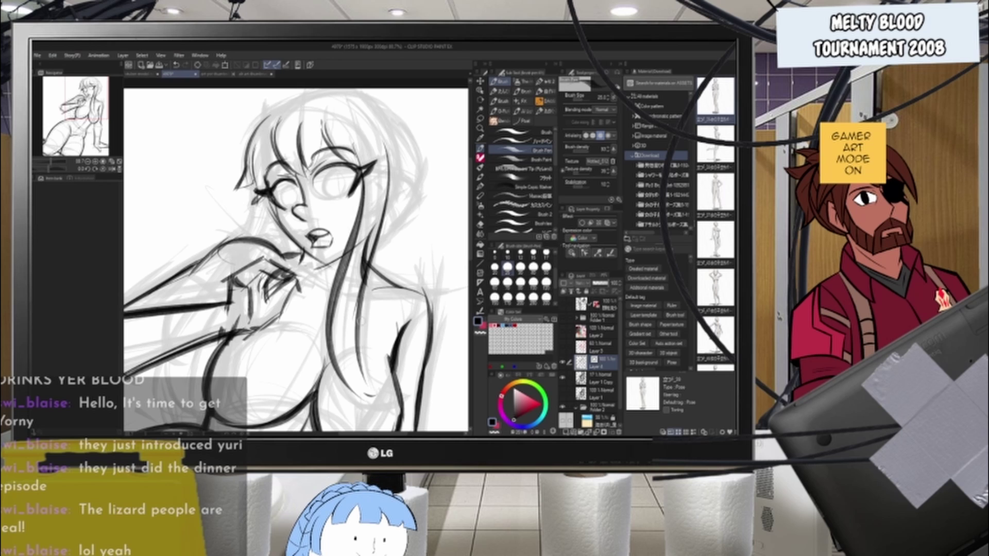
left_click_drag(367, 335, 361, 406)
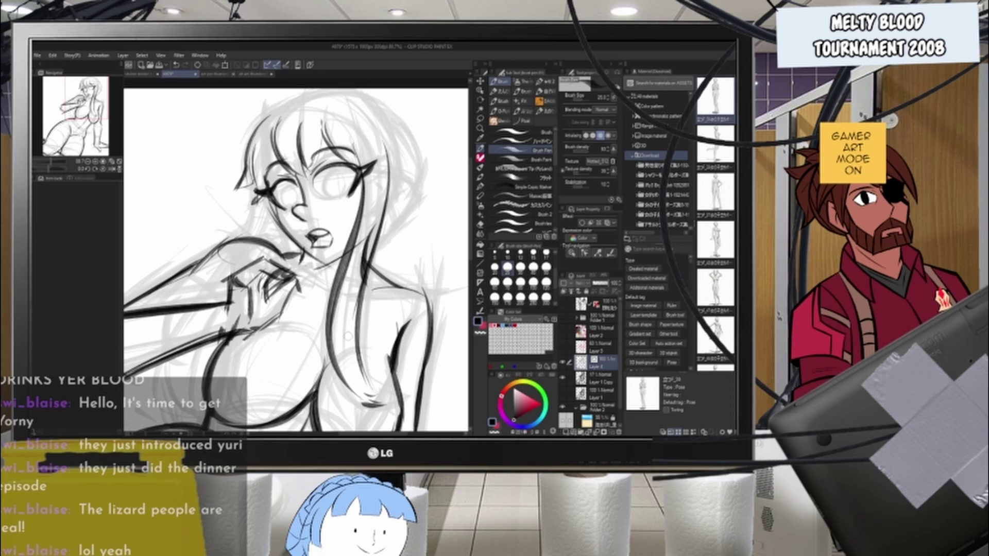
- Try to ink a long strand falling from the smaller eye's side of the hair across the raised arm
scroll(320, 318, "down", 4)
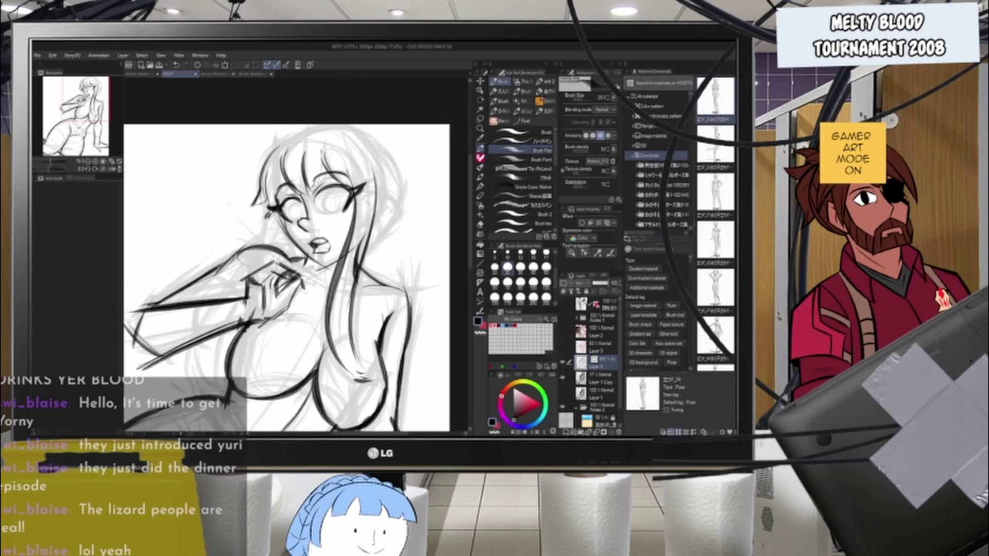
scroll(352, 217, "up", 3)
scroll(297, 237, "up", 2)
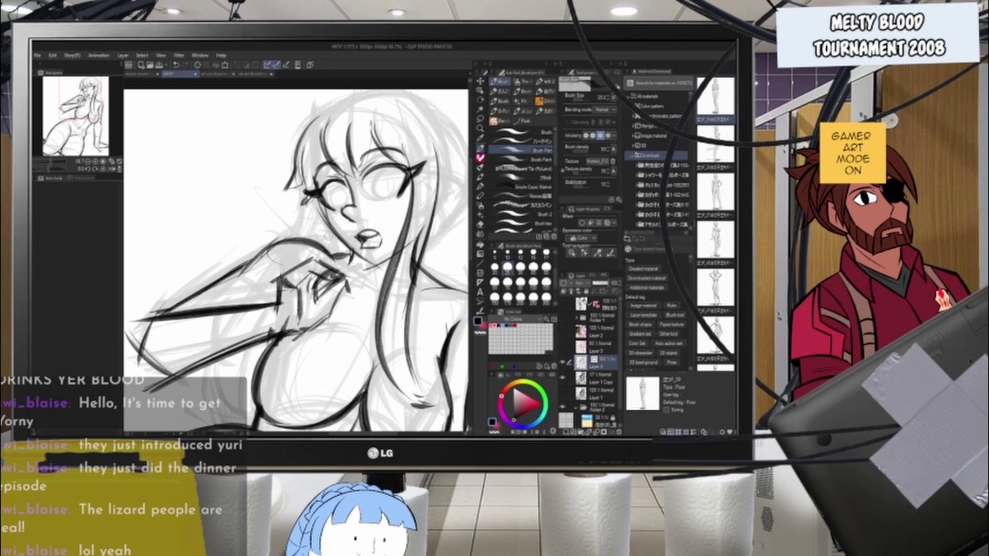
left_click_drag(308, 196, 251, 304)
key("ctrl+z")
key("ctrl+z")
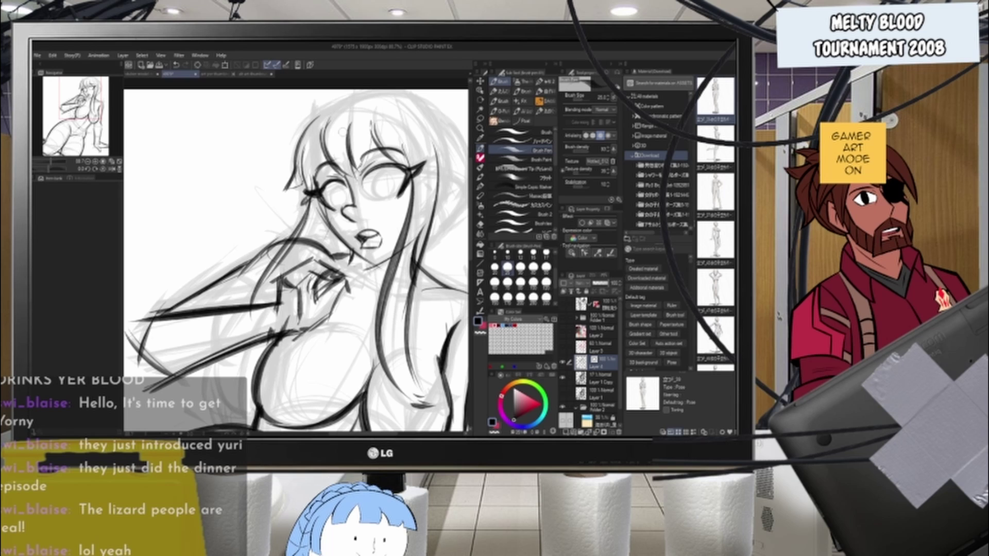
key("ctrl+z")
key("ctrl+z")
mouse_move(308, 195)
left_mouse_down()
mouse_move(277, 273)
mouse_move(255, 291)
left_mouse_up()
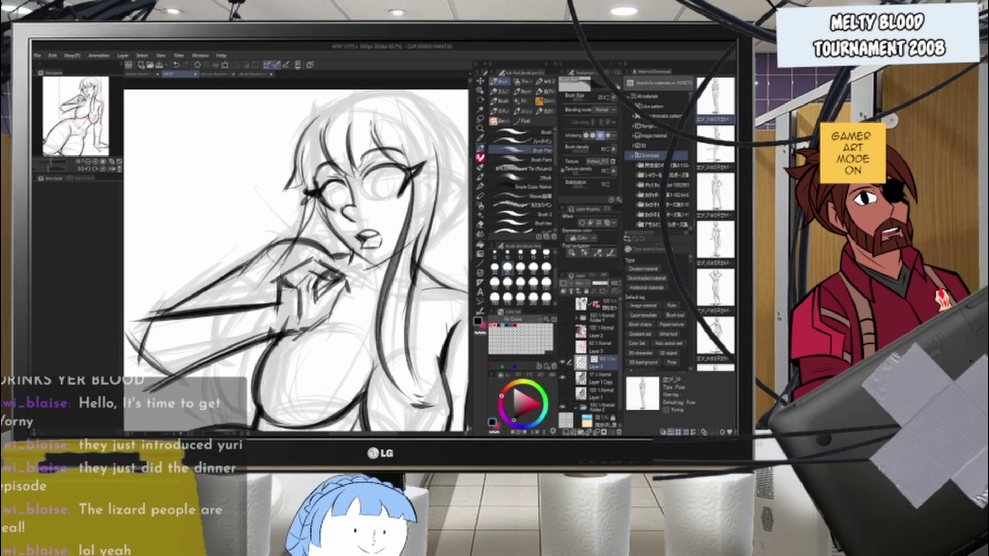
key("ctrl+z")
key("ctrl+z")
left_click_drag(309, 196, 270, 277)
mouse_move(313, 197)
left_mouse_down()
mouse_move(259, 291)
mouse_move(221, 396)
left_mouse_up()
key("ctrl+z")
key("ctrl+z")
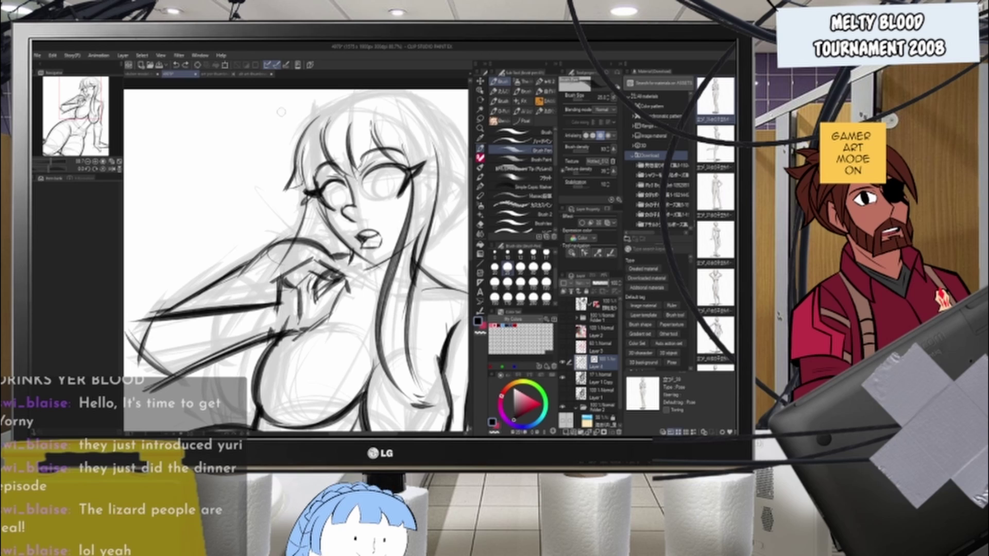
key("ctrl+z")
- Ink long, sweeping hair strands from beside the cheek down across the raised forearm
left_click_drag(310, 197, 229, 329)
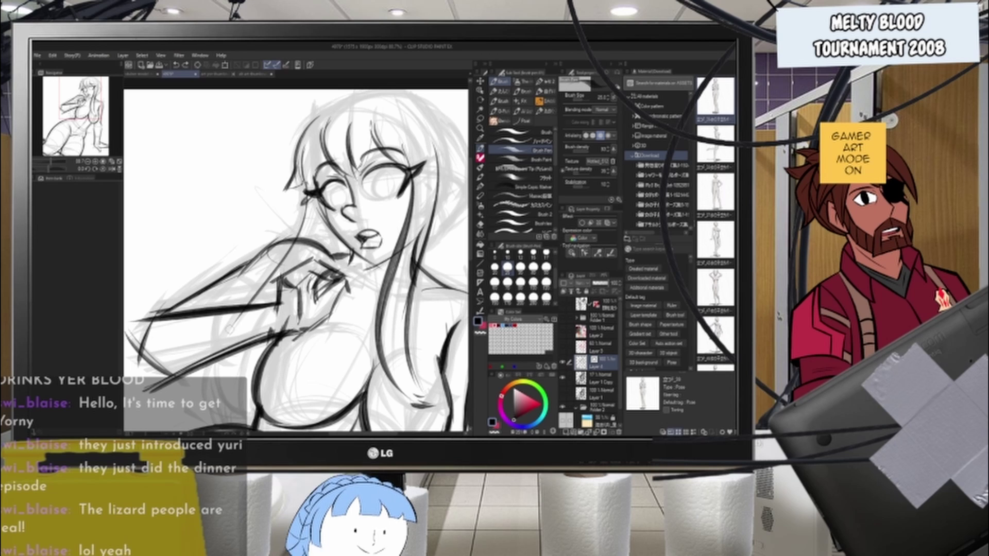
mouse_move(311, 195)
left_mouse_down()
mouse_move(235, 329)
mouse_move(222, 405)
left_mouse_up()
mouse_move(325, 222)
left_mouse_down()
mouse_move(264, 337)
mouse_move(250, 407)
left_mouse_up()
key("ctrl+z")
mouse_move(330, 219)
left_mouse_down()
mouse_move(251, 368)
mouse_move(248, 412)
left_mouse_up()
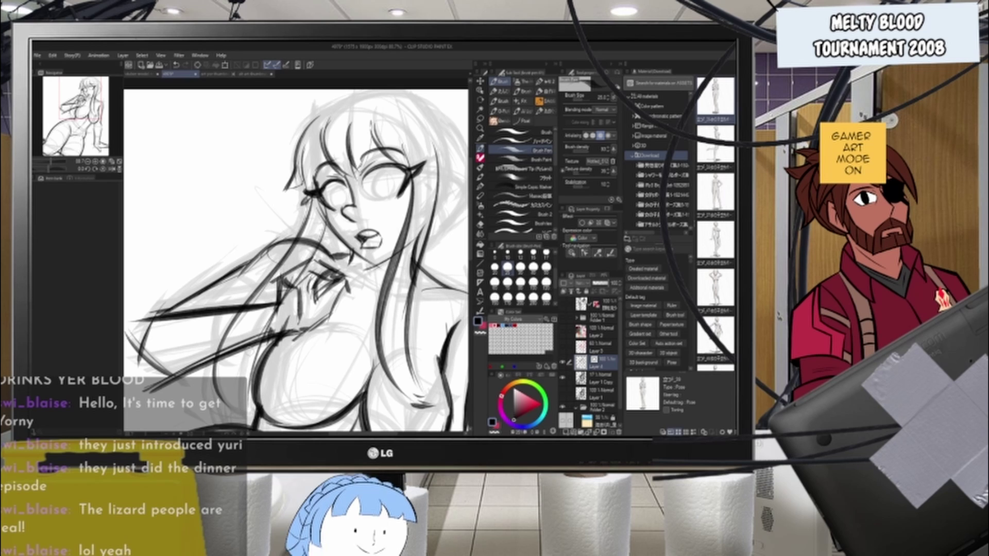
- Redraw the long hair strands falling from beside the smaller eye's cheek across the raised arm
key("ctrl+z")
key("ctrl+z")
left_click_drag(332, 217, 242, 368)
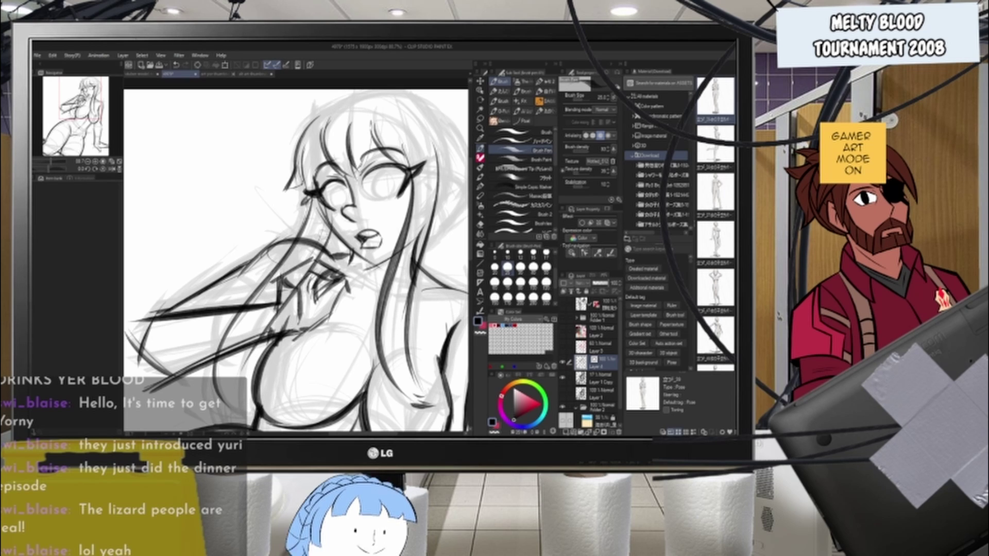
key("ctrl+z")
key("ctrl+z")
key("ctrl+z")
mouse_move(309, 195)
left_mouse_down()
mouse_move(209, 339)
mouse_move(217, 412)
left_mouse_up()
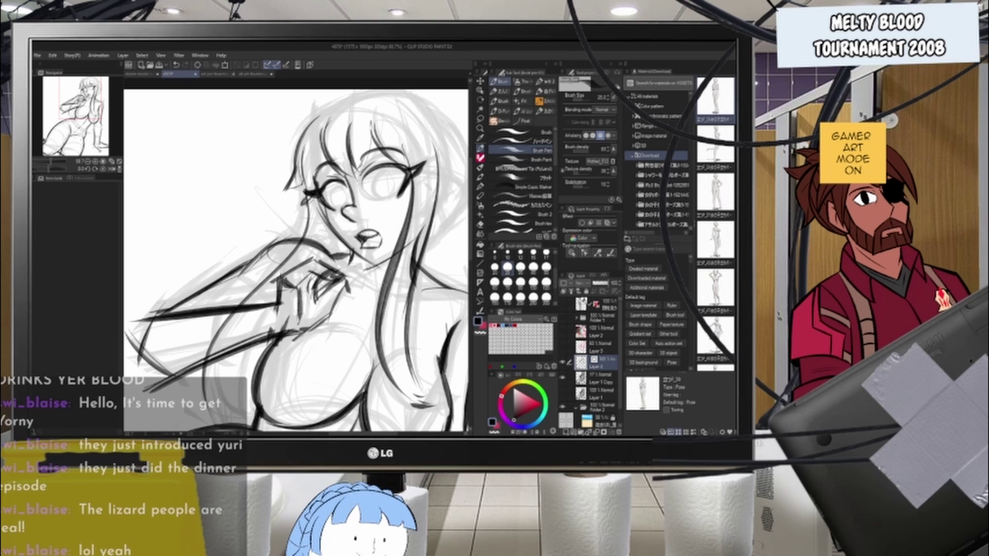
mouse_move(327, 217)
left_mouse_down()
mouse_move(241, 376)
mouse_move(253, 429)
left_mouse_up()
key("ctrl+z")
- Ink the lower end of the hair lock hanging below the raised forearm, beside the breast
mouse_move(214, 344)
left_mouse_down()
mouse_move(222, 417)
mouse_move(240, 421)
left_mouse_up()
key("ctrl+z")
left_click_drag(215, 331, 236, 417)
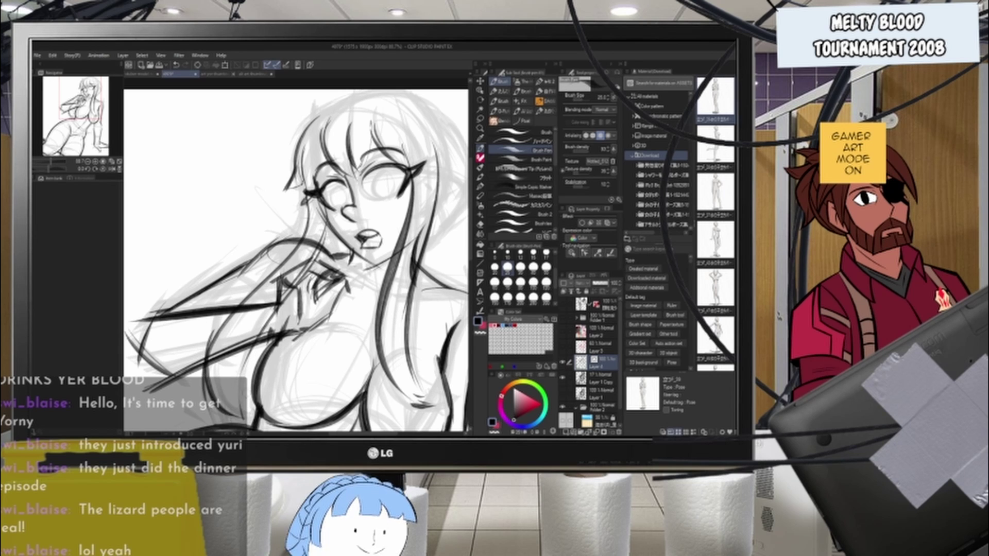
left_click_drag(246, 355, 236, 418)
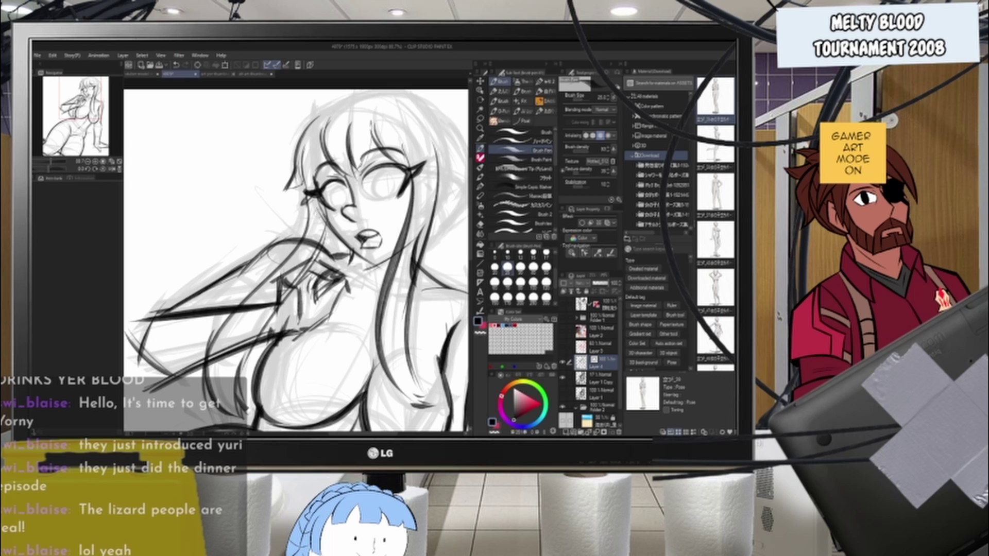
- Erase overlapping lines where the long hair strands cross the raised hand and forearm
key("e")
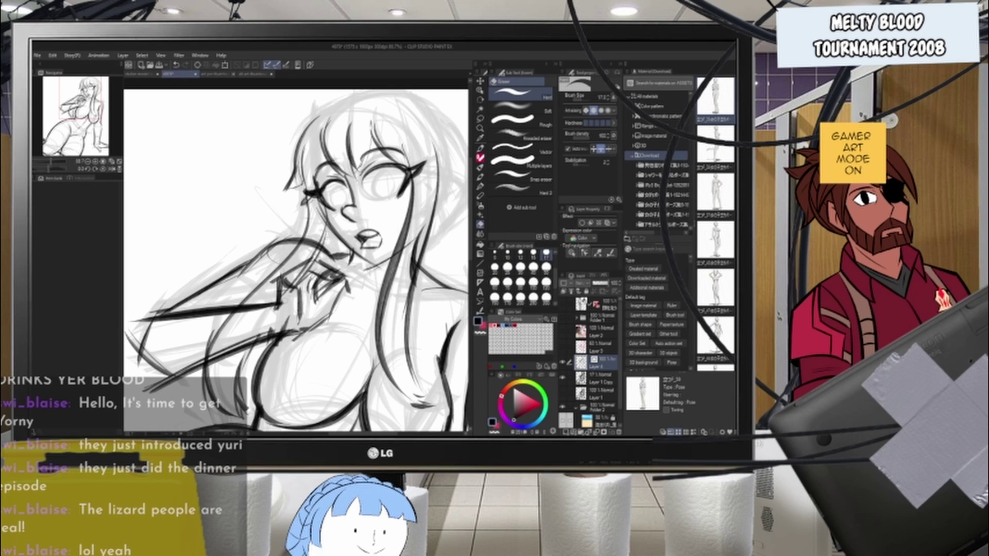
left_click_drag(309, 267, 298, 285)
left_click_drag(235, 315, 214, 332)
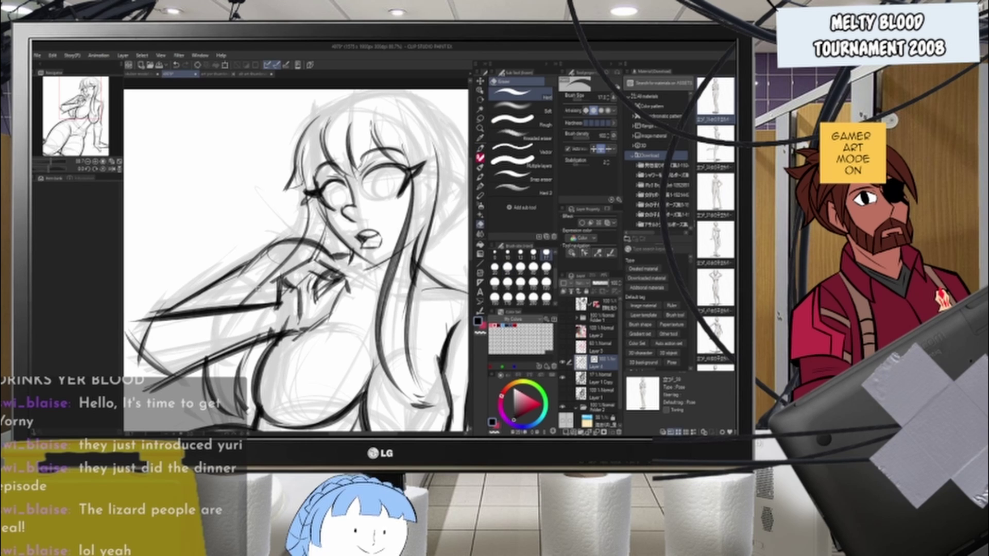
- Examine the inked figure's overall proportions and silhouette at full-page and close-up views
scroll(331, 210, "down", 6)
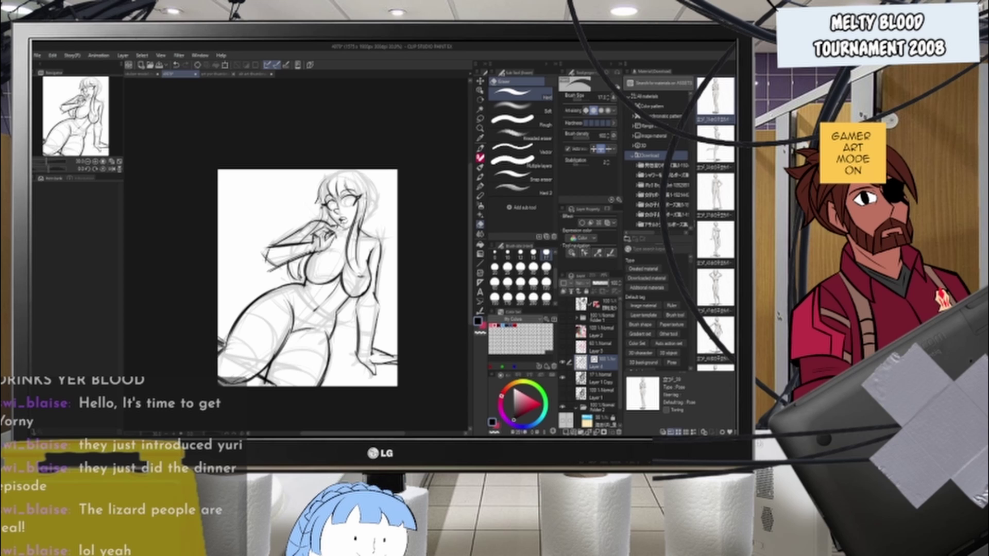
scroll(331, 213, "up", 5)
scroll(271, 283, "down", 4)
scroll(280, 292, "up", 4)
scroll(351, 222, "down", 4)
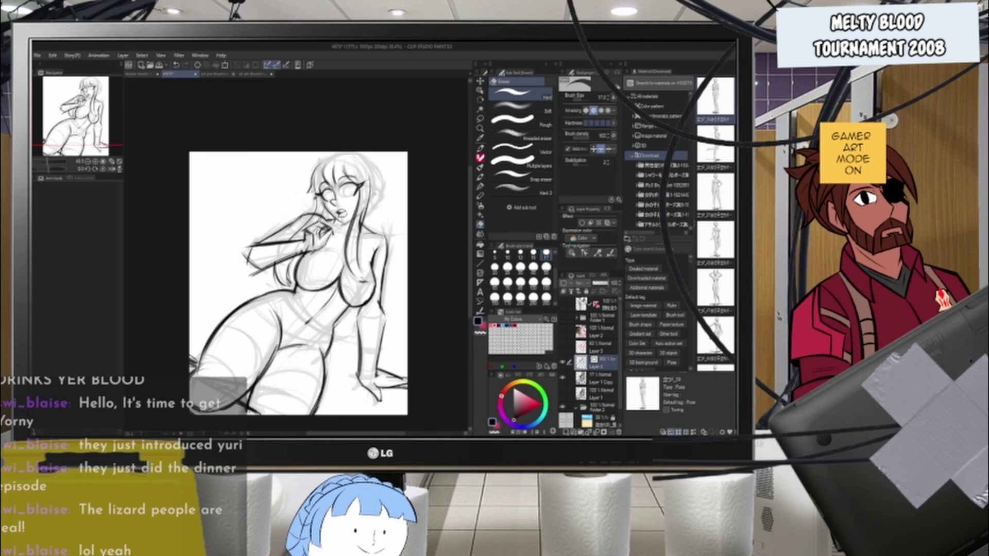
scroll(351, 206, "down", 2)
scroll(333, 242, "up", 4)
scroll(359, 265, "down", 4)
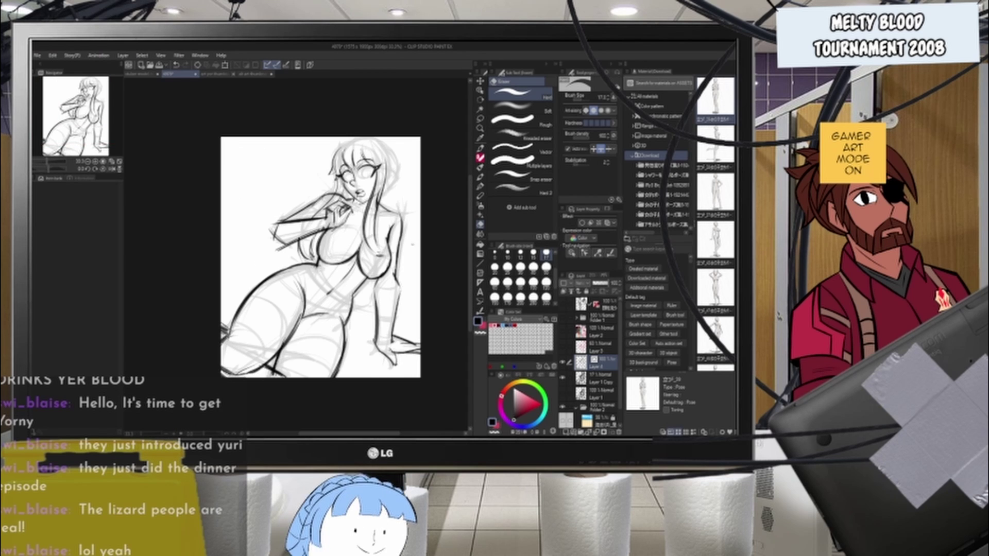
key("ctrl+plus")
key("ctrl+plus")
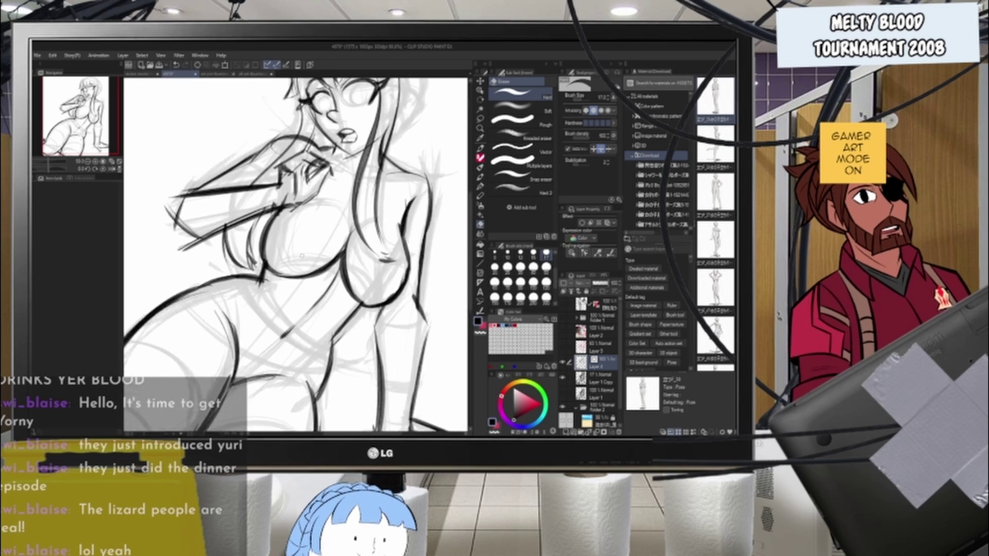
key("ctrl+minus")
key("ctrl+minus")
key("ctrl+minus")
key("ctrl+plus")
key("ctrl+plus")
key("ctrl+plus")
key("ctrl+plus")
key("ctrl+plus")
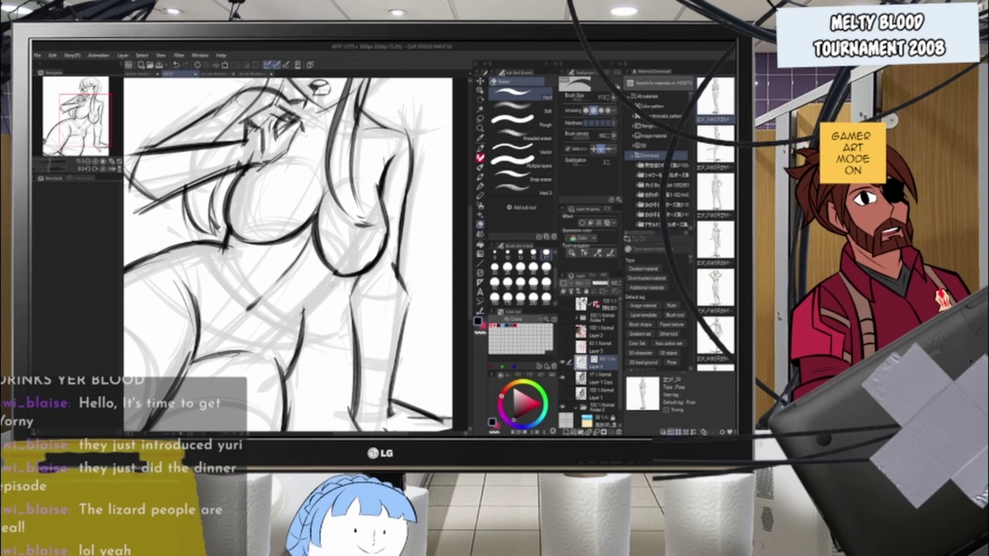
- Ink the waist contour connecting the underside of the chest to the hip on the supporting arm's side
key("b")
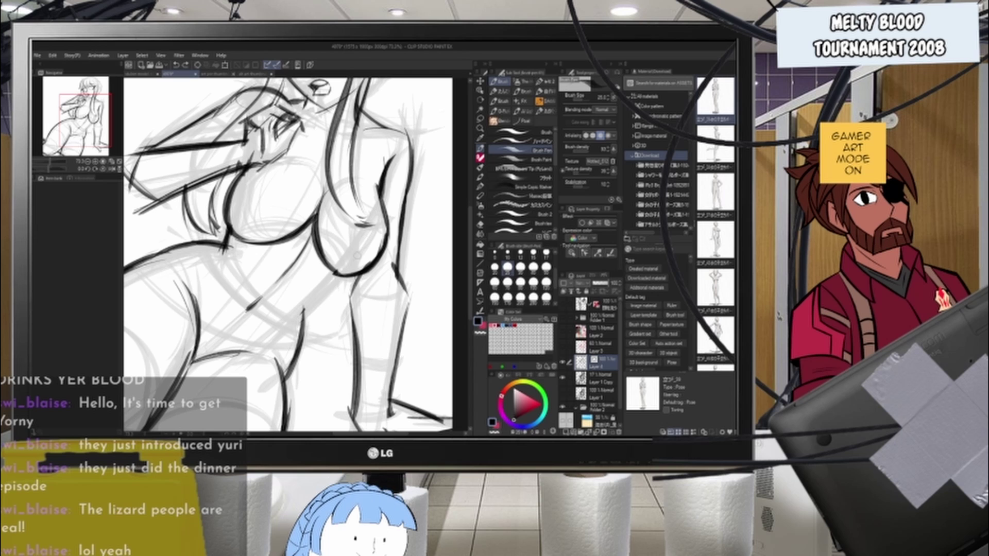
left_click_drag(380, 223, 288, 321)
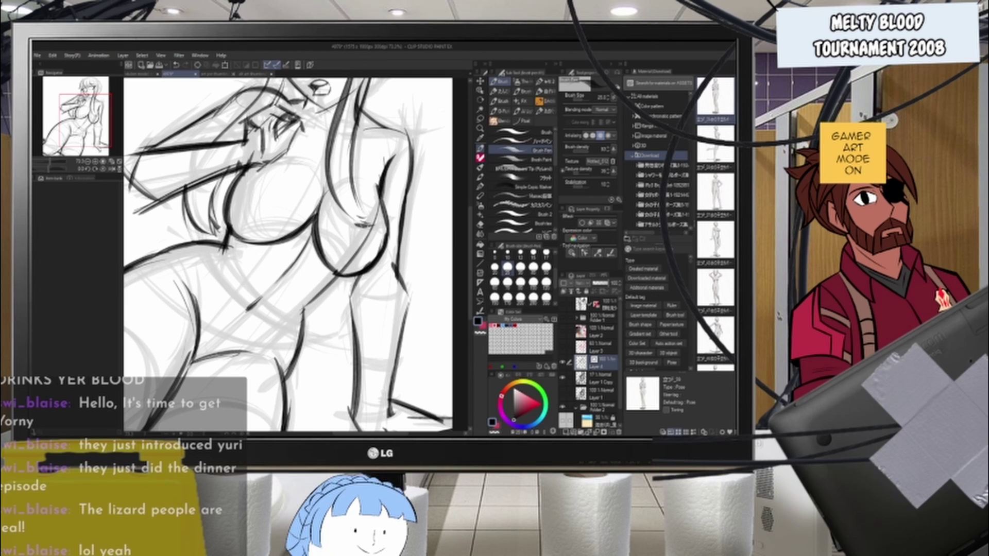
key("e")
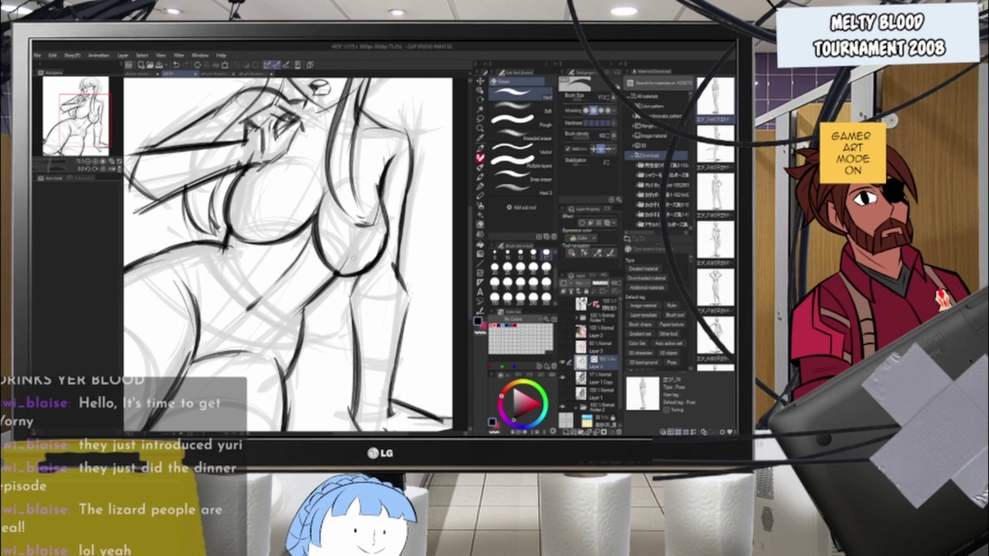
key("b")
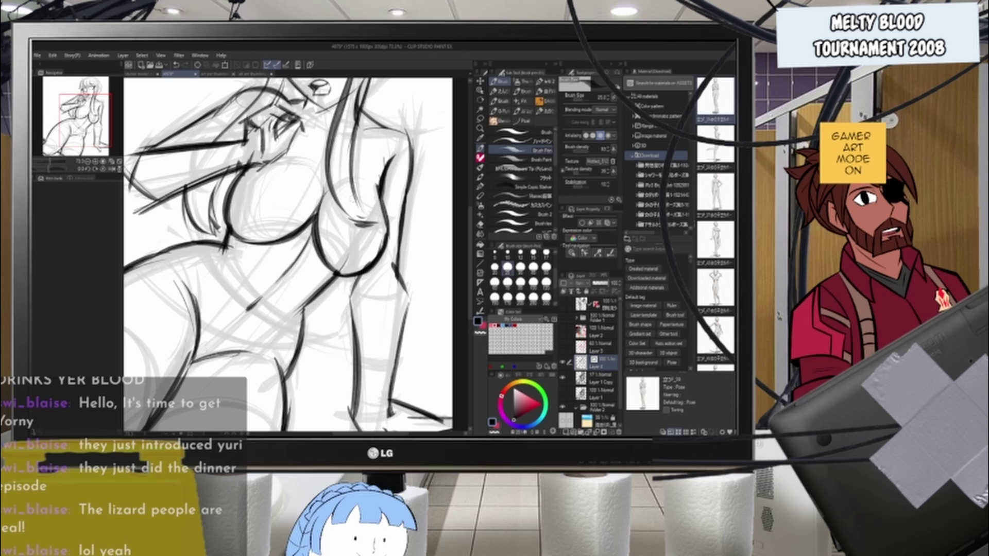
key("ctrl+minus")
scroll(357, 202, "down", 2)
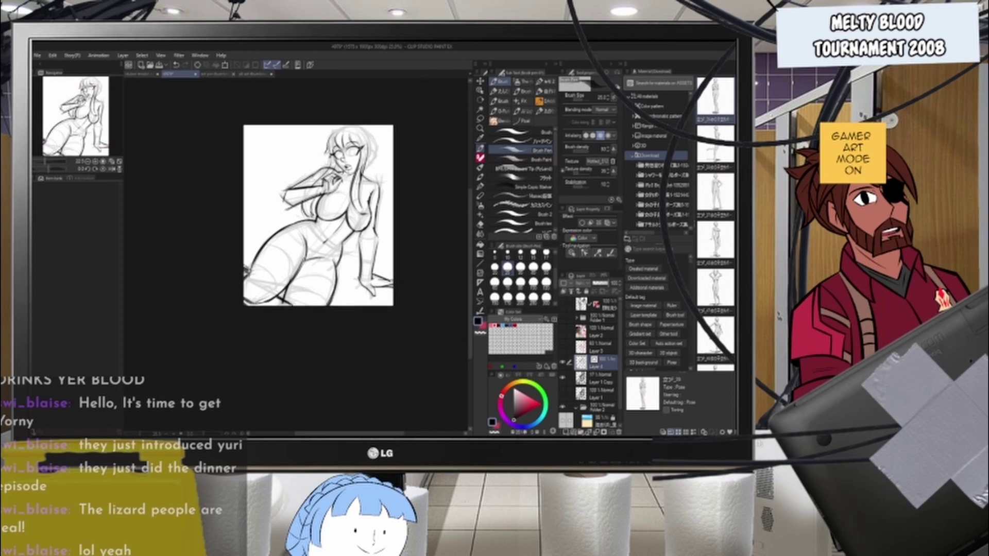
scroll(299, 149, "up", 3)
- Erase stray ink around the raised arm's elbow and redraw the line along the forearm
key("e")
mouse_move(256, 242)
left_mouse_down()
mouse_move(252, 275)
mouse_move(282, 291)
left_mouse_up()
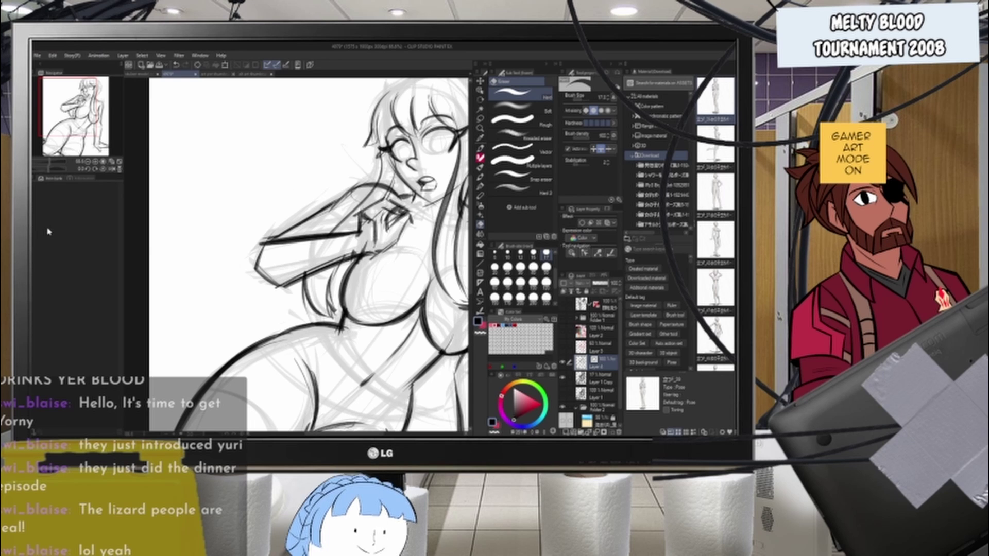
left_click(481, 149)
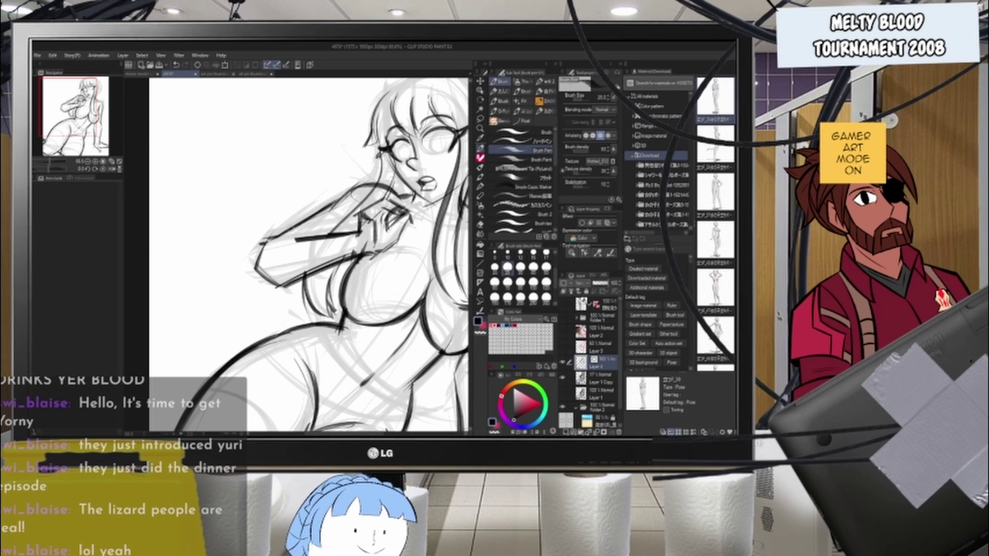
left_click_drag(281, 242, 337, 230)
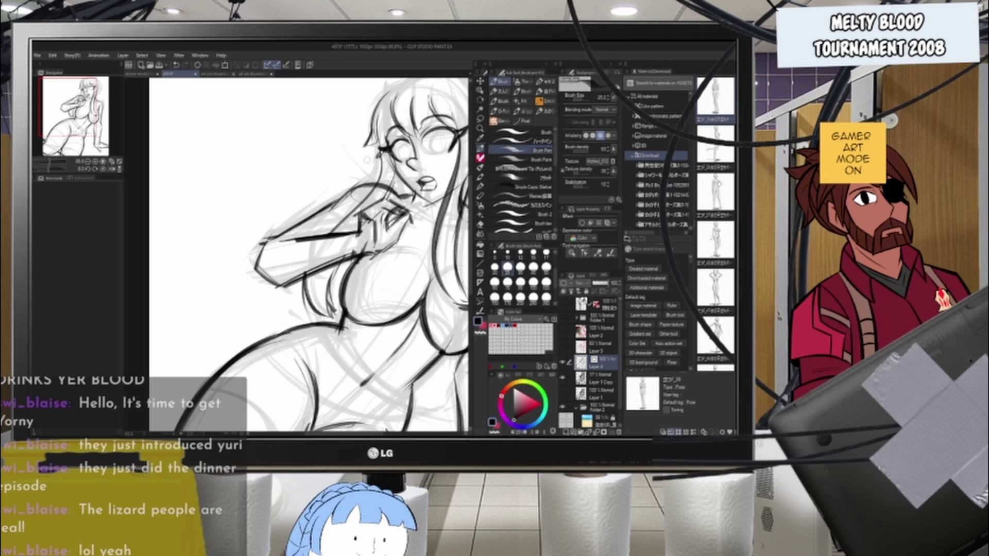
key("e")
scroll(402, 193, "down", 2)
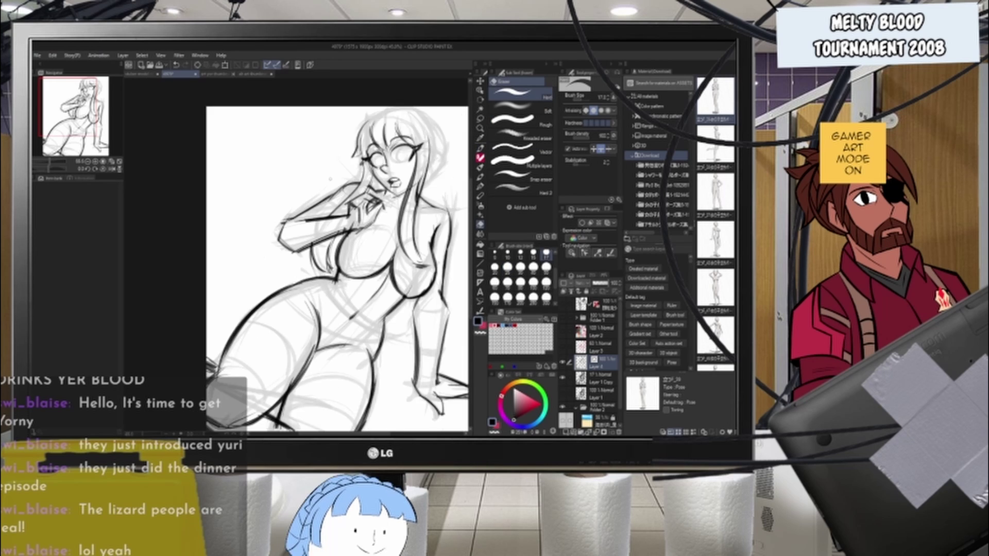
left_click_drag(438, 206, 377, 206)
scroll(380, 201, "up", 2)
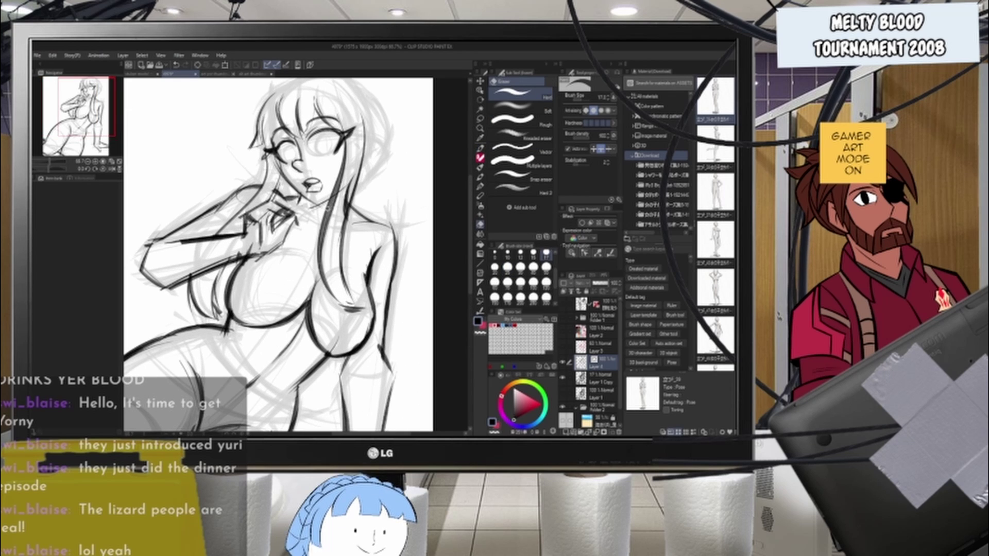
- Touch up the ink line along the chin beside the raised fingers
left_click(480, 149)
left_click_drag(290, 199, 307, 213)
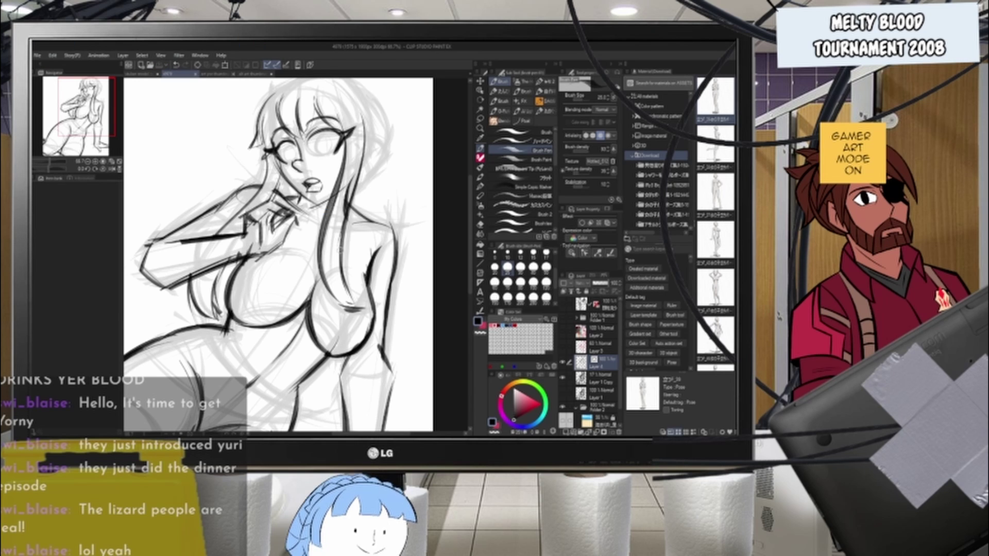
key("e")
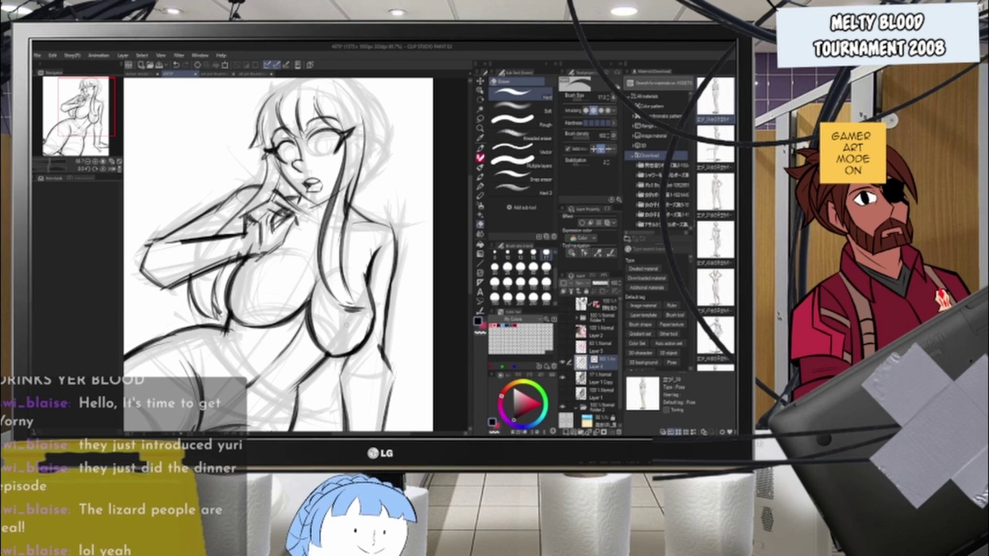
- Erase the inked mouth, leaving the rough sketch lines beneath it
scroll(291, 278, "down", 6)
scroll(305, 231, "up", 5)
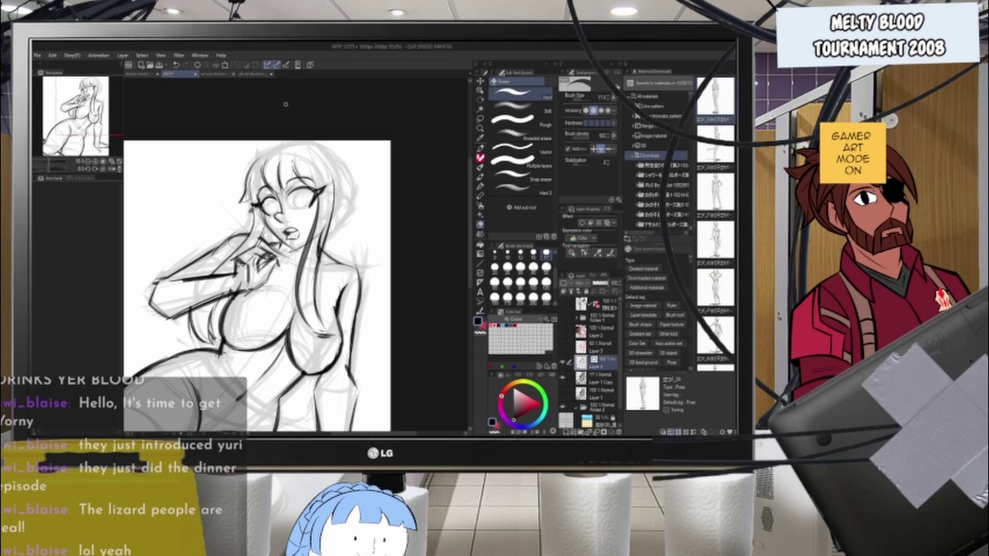
scroll(299, 182, "up", 5)
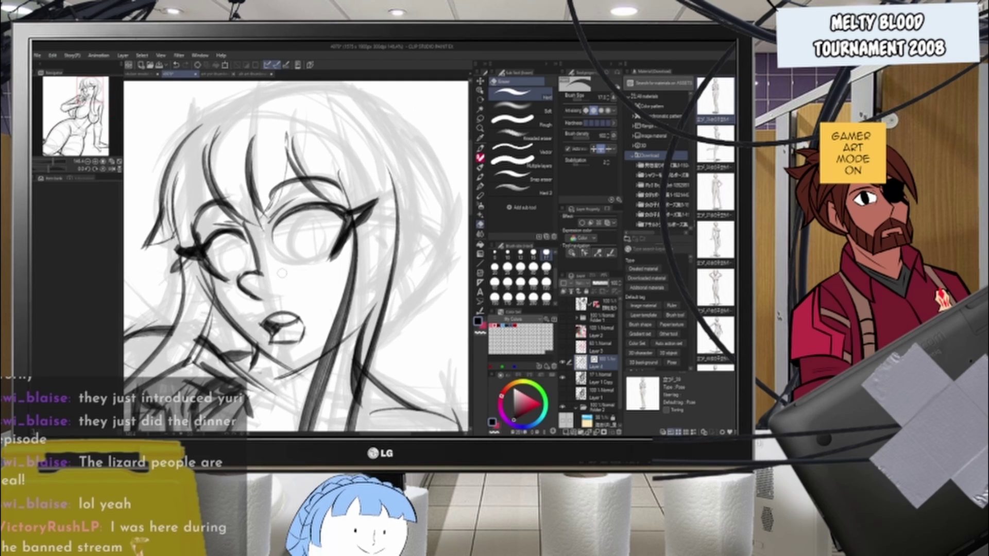
mouse_move(282, 325)
left_mouse_down()
mouse_move(273, 329)
mouse_move(308, 323)
left_mouse_up()
scroll(371, 212, "down", 4)
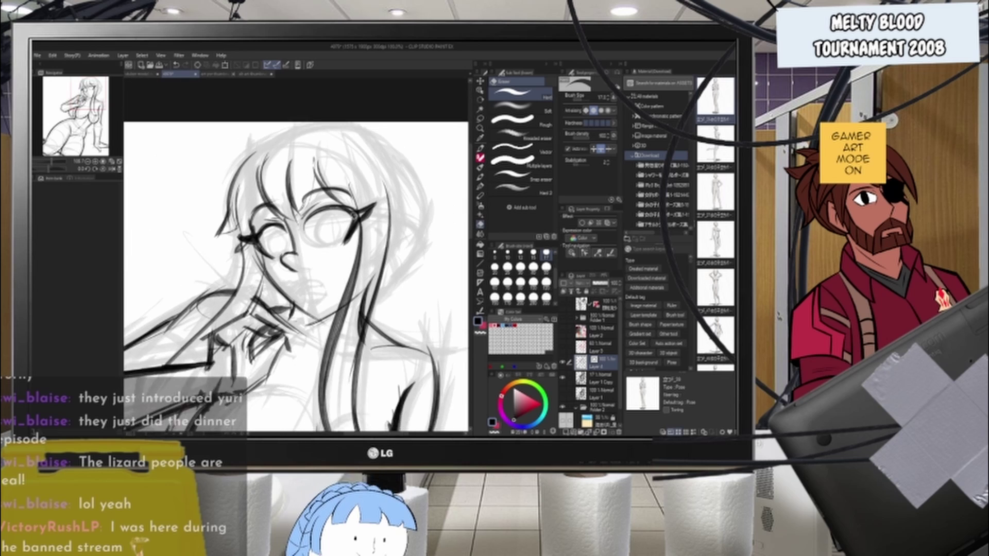
scroll(381, 216, "down", 1)
scroll(294, 291, "up", 2)
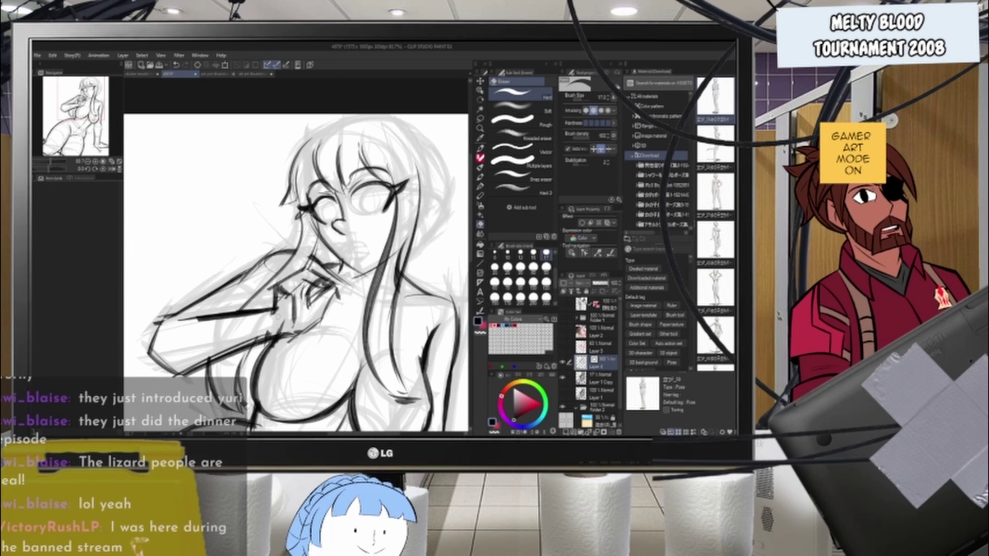
scroll(298, 264, "down", 3)
scroll(311, 304, "down", 1)
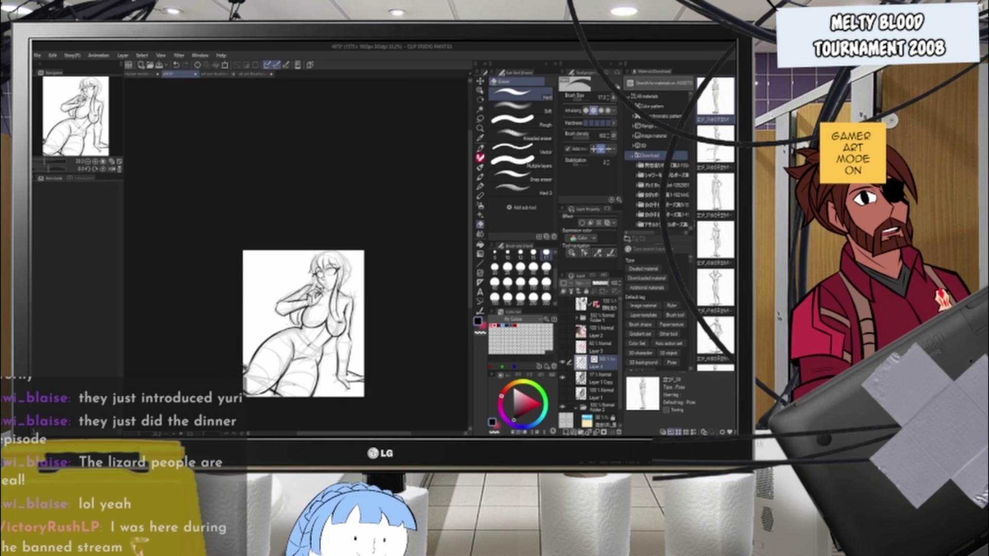
- Ink the contour where the two thighs meet near the lower edge of the page
scroll(265, 413, "up", 2)
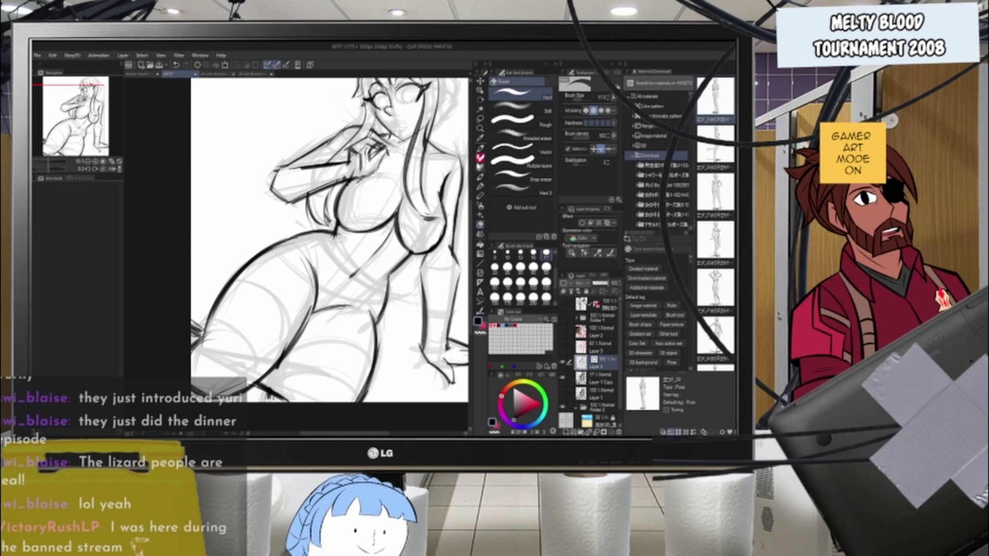
key("b")
left_click_drag(296, 339, 285, 396)
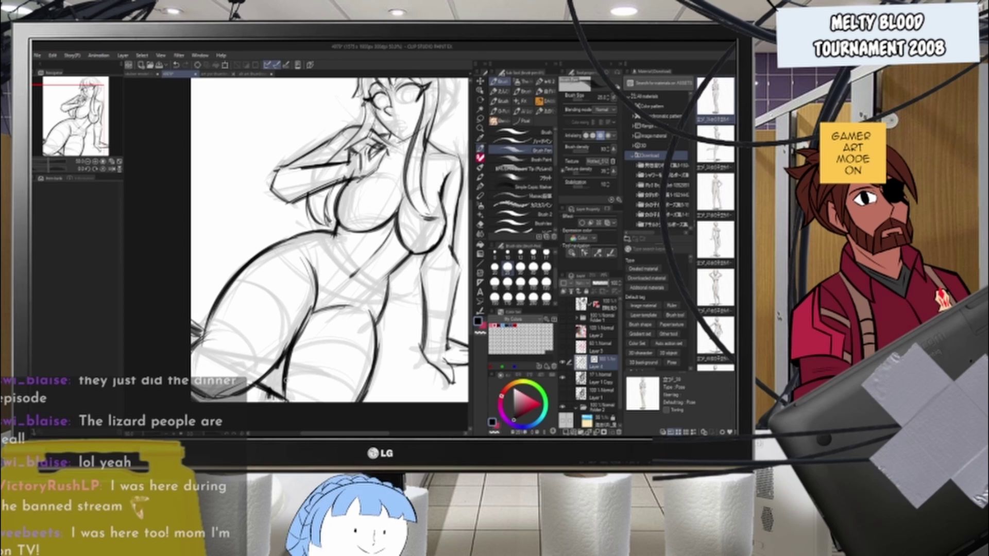
- Clean up the ink in the gap between the thighs, working on a rotated canvas and restoring its upright orientation
key("r")
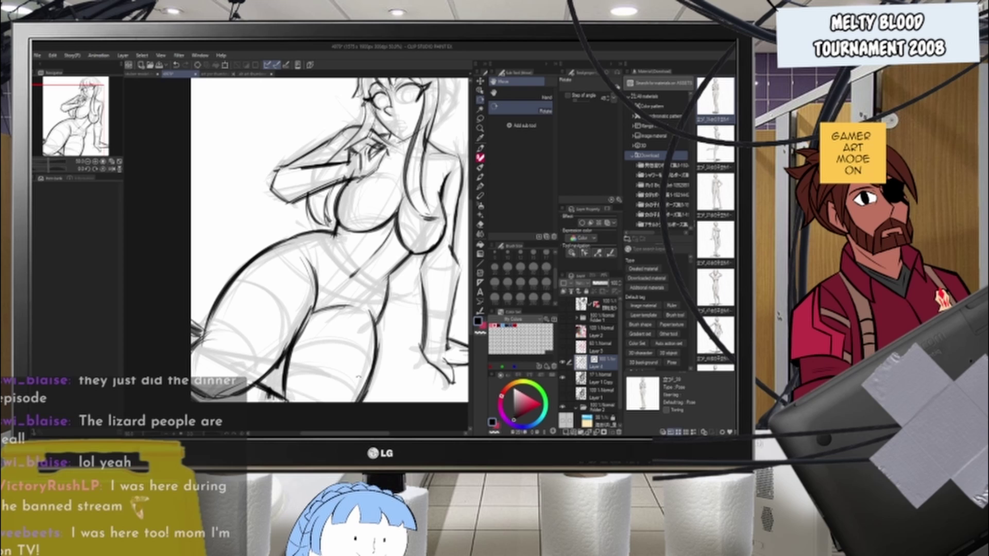
left_click_drag(358, 378, 410, 176)
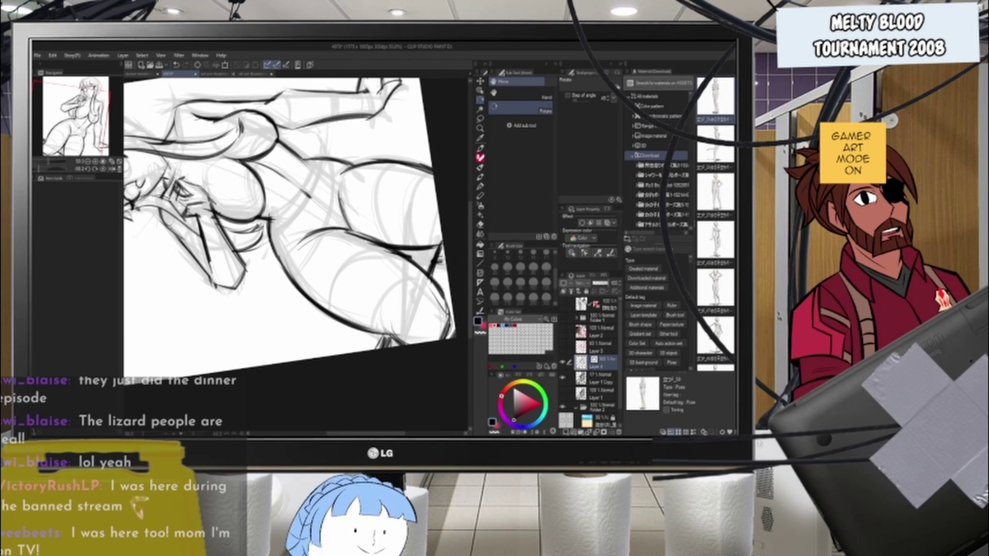
key("e")
left_click_drag(432, 276, 443, 255)
left_click(481, 148)
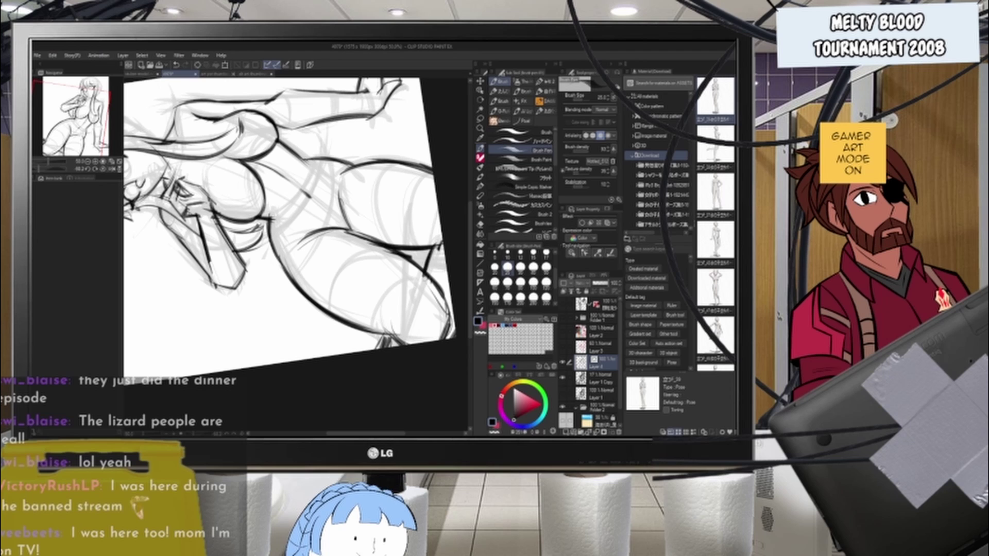
key("e")
key("r")
left_click_drag(446, 196, 338, 331)
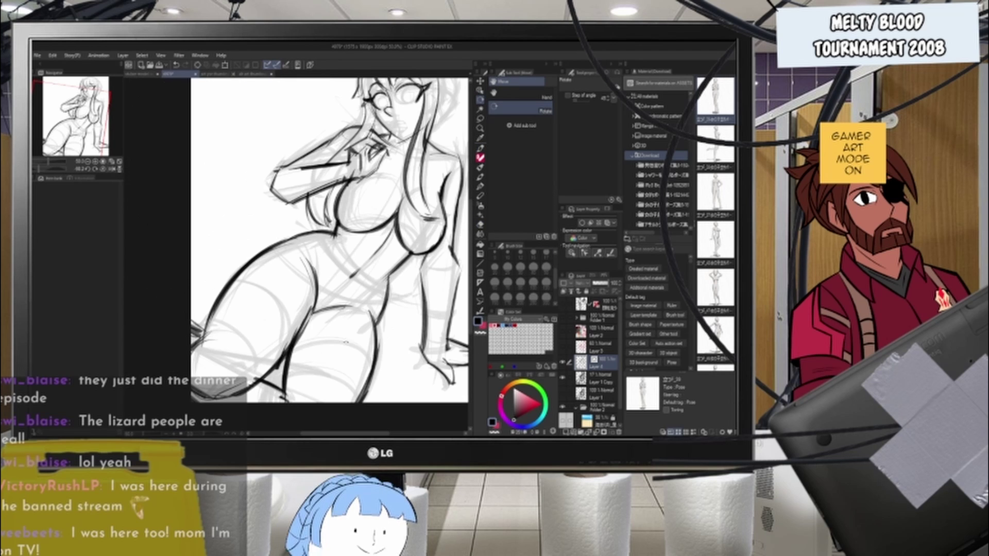
scroll(338, 331, "down", 3)
scroll(337, 331, "down", 5)
scroll(375, 231, "up", 12)
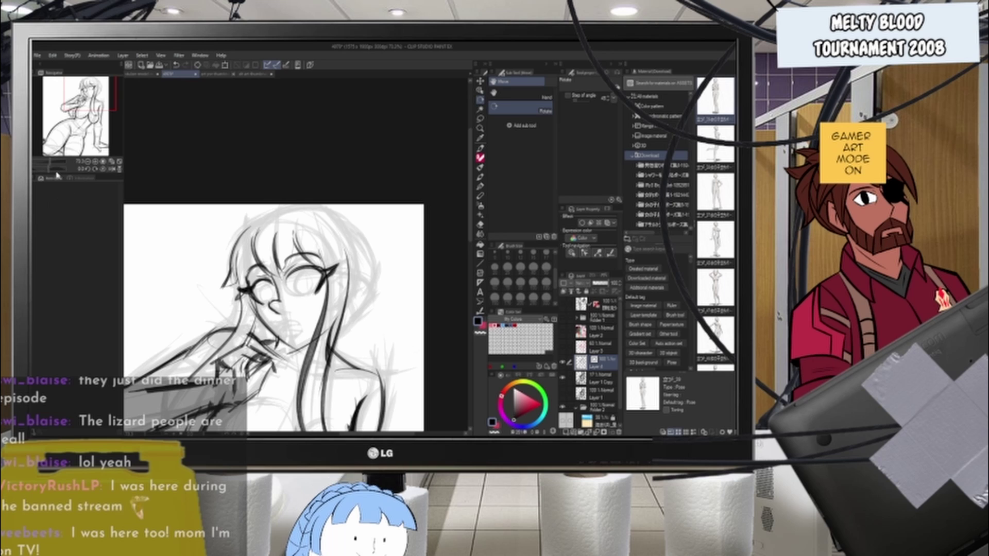
- Ink the headband's curved edge across the top of the hair and the inner hair contour at the back of the head
key("p")
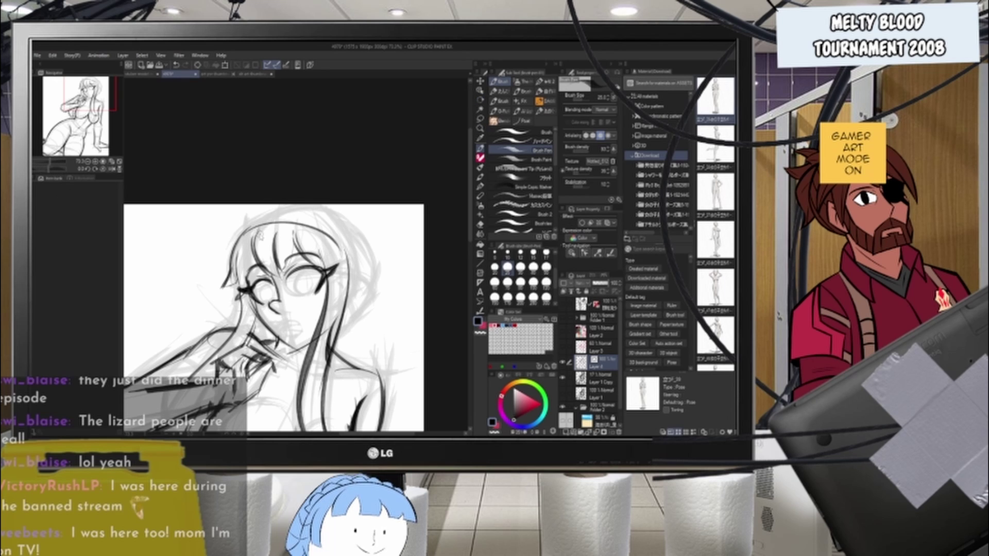
left_click_drag(243, 232, 353, 249)
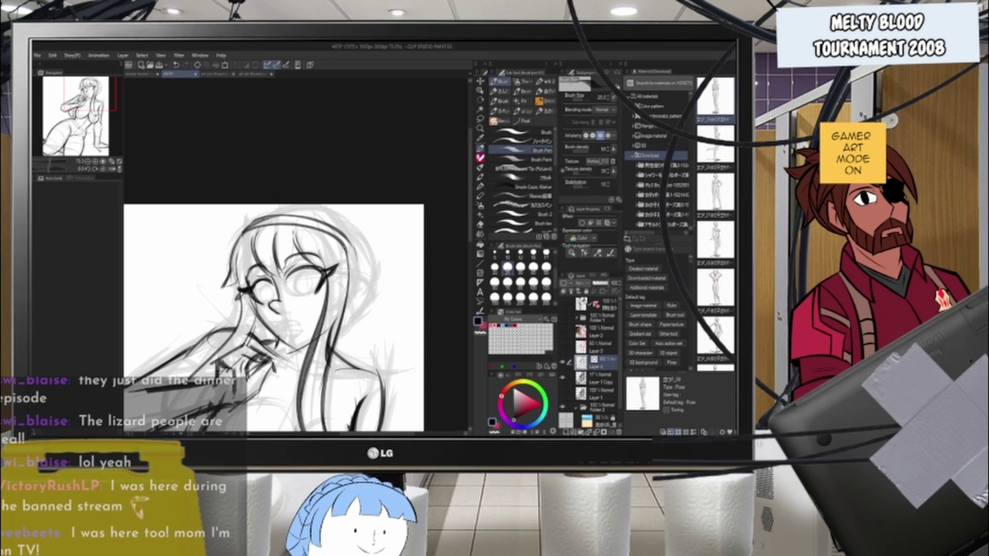
mouse_move(347, 262)
left_mouse_down()
mouse_move(351, 295)
mouse_move(371, 292)
mouse_move(335, 342)
left_mouse_up()
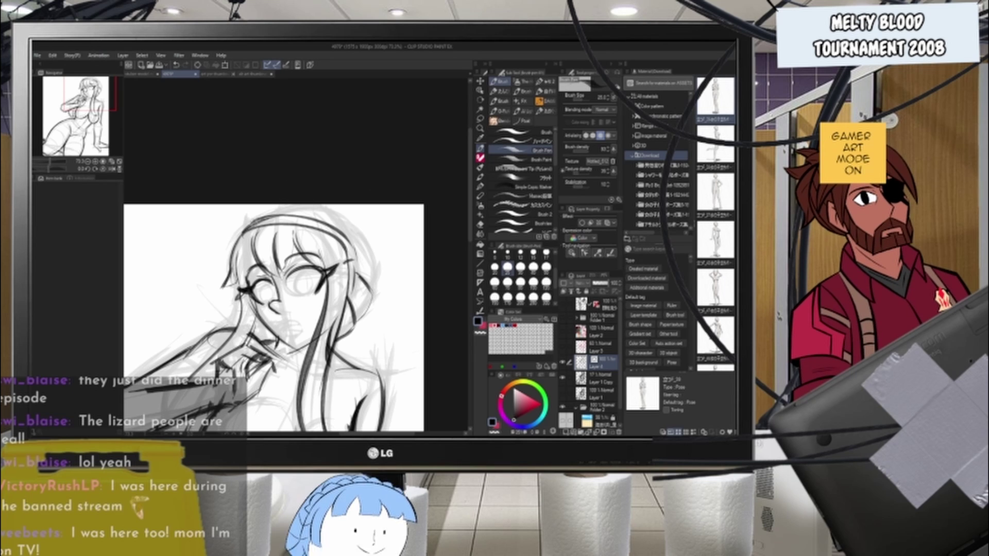
- Ink the outer hair contour over the crown and down the back of the head, redoing strokes until the curve fits the sketch
mouse_move(242, 232)
left_mouse_down()
mouse_move(283, 206)
mouse_move(358, 211)
mouse_move(372, 247)
left_mouse_up()
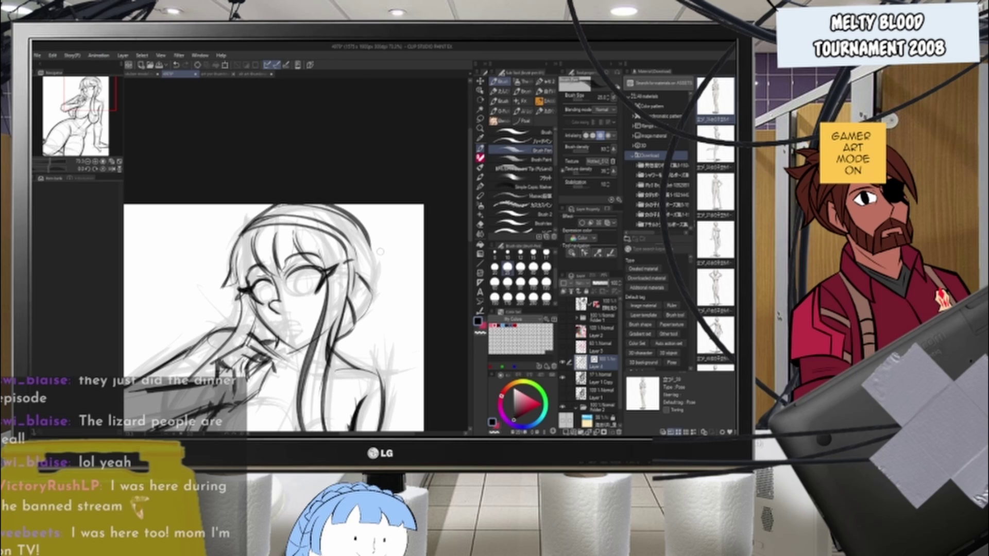
key("ctrl+z")
key("ctrl+z")
key("ctrl+z")
mouse_move(238, 238)
left_mouse_down()
mouse_move(281, 207)
mouse_move(306, 207)
mouse_move(369, 246)
mouse_move(374, 284)
left_mouse_up()
left_click_drag(362, 241, 373, 291)
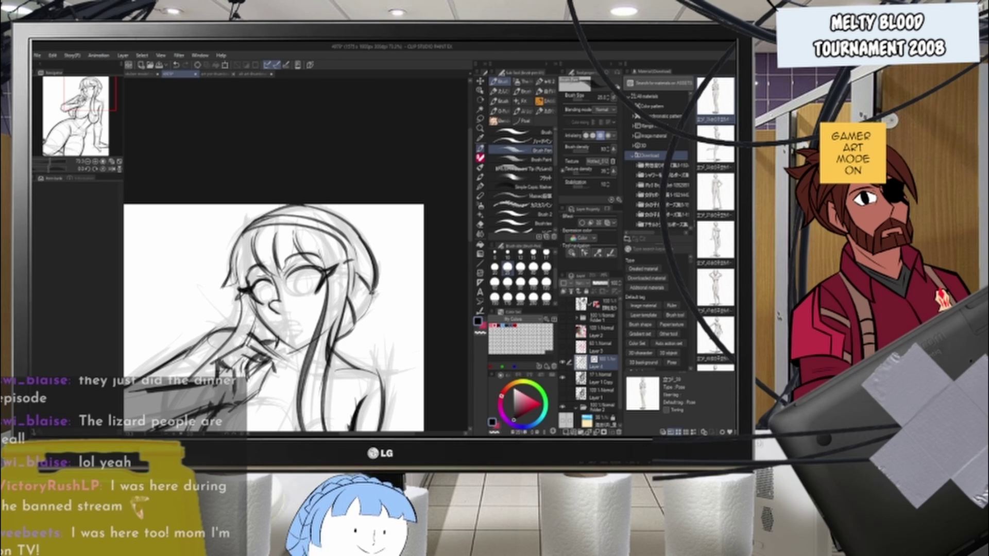
key("ctrl+z")
mouse_move(361, 236)
left_mouse_down()
mouse_move(375, 292)
mouse_move(365, 251)
mouse_move(330, 360)
left_mouse_up()
- Erase the excess ink around the raised wrist and the hair strand running down beside the face to the hand
key("e")
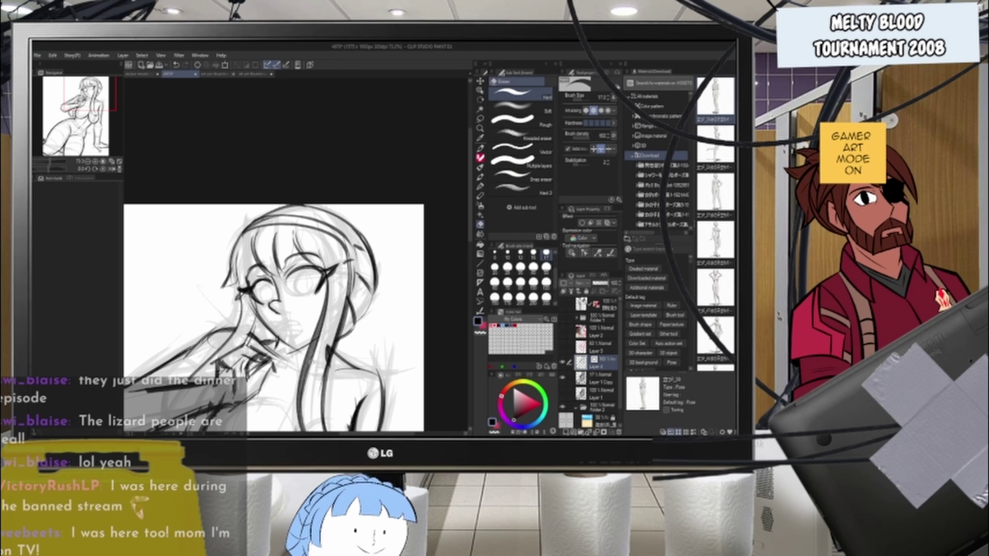
scroll(313, 362, "down", 10)
scroll(325, 288, "up", 11)
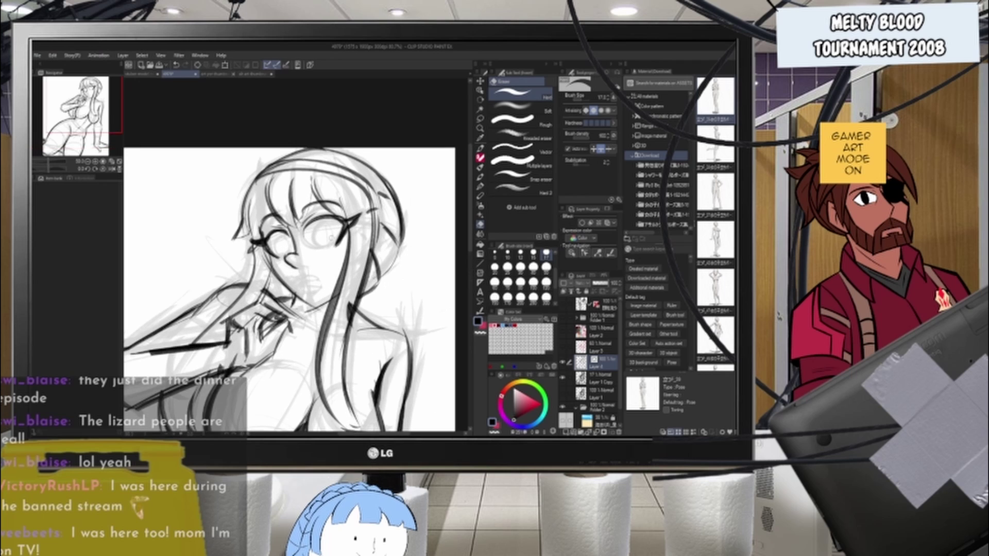
scroll(332, 237, "up", 5)
scroll(325, 242, "down", 8)
scroll(314, 245, "up", 6)
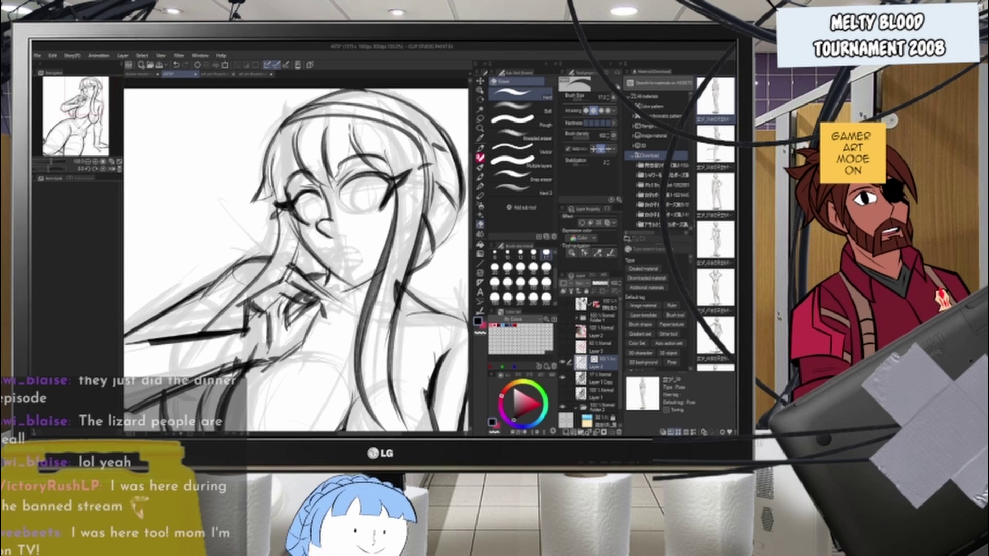
scroll(297, 288, "down", 2)
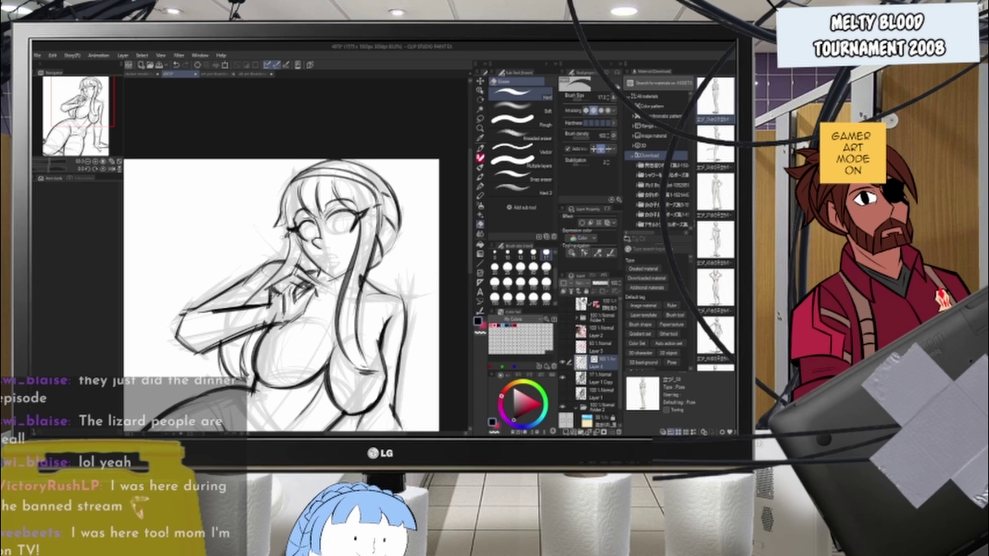
scroll(285, 232, "up", 5)
scroll(286, 233, "down", 2)
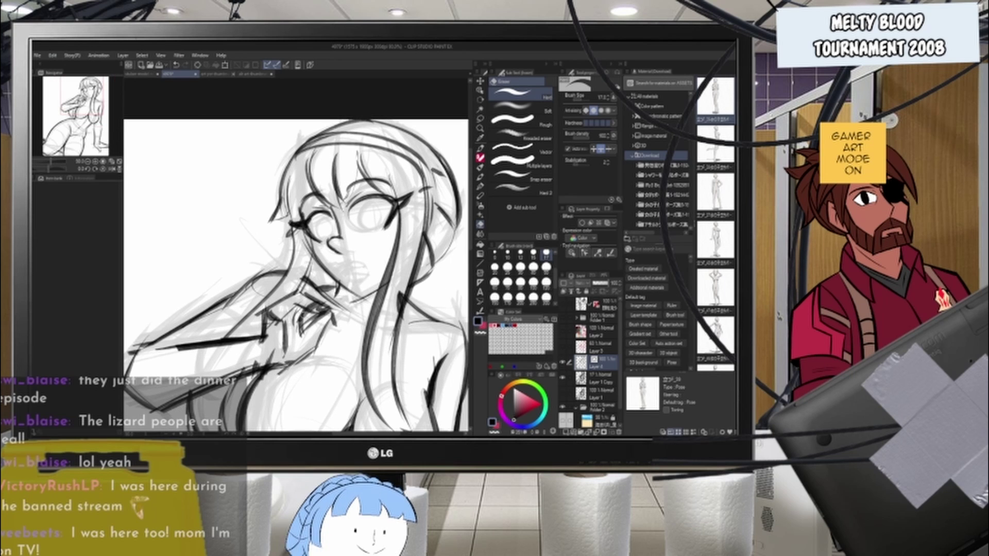
scroll(296, 278, "down", 1)
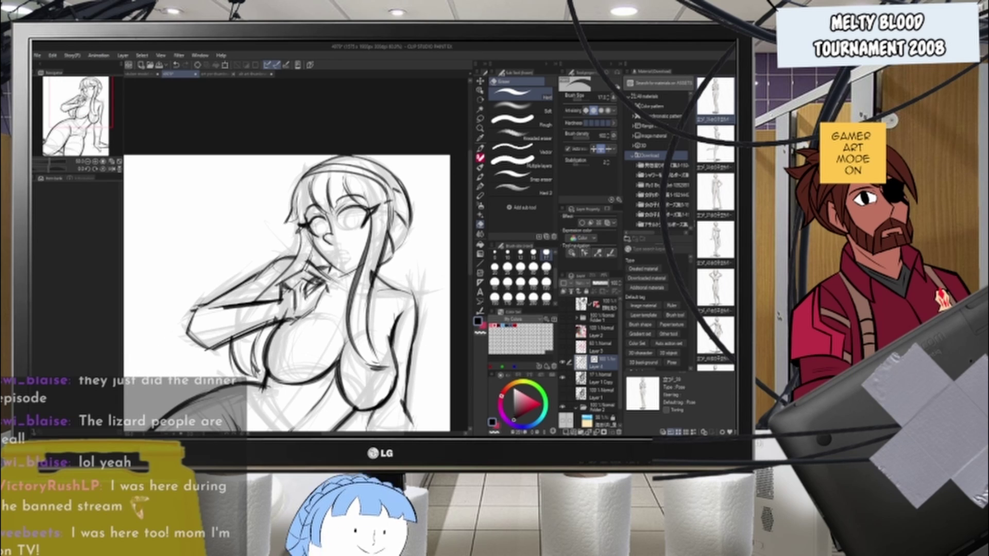
scroll(296, 263, "up", 2)
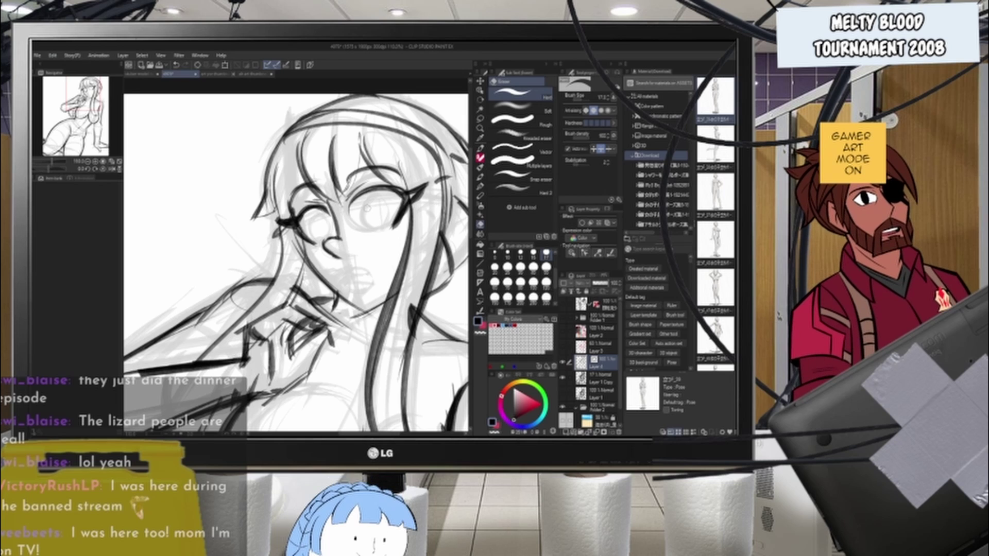
mouse_move(291, 294)
left_mouse_down()
mouse_move(258, 300)
mouse_move(238, 323)
left_mouse_up()
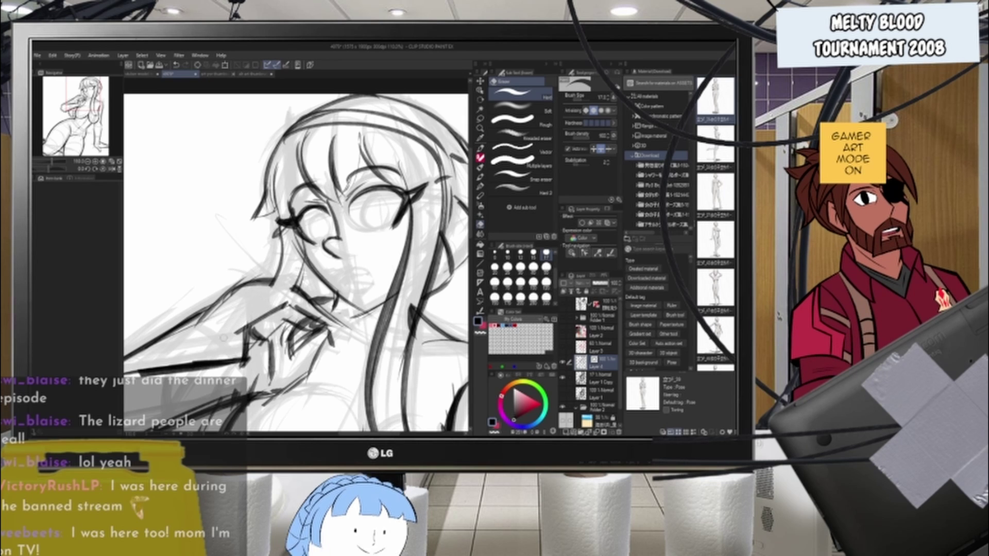
mouse_move(279, 278)
left_mouse_down()
mouse_move(281, 237)
mouse_move(302, 271)
left_mouse_up()
- Erase the inked hair strands hanging below the raised forearm, beside the chest
left_click(480, 148)
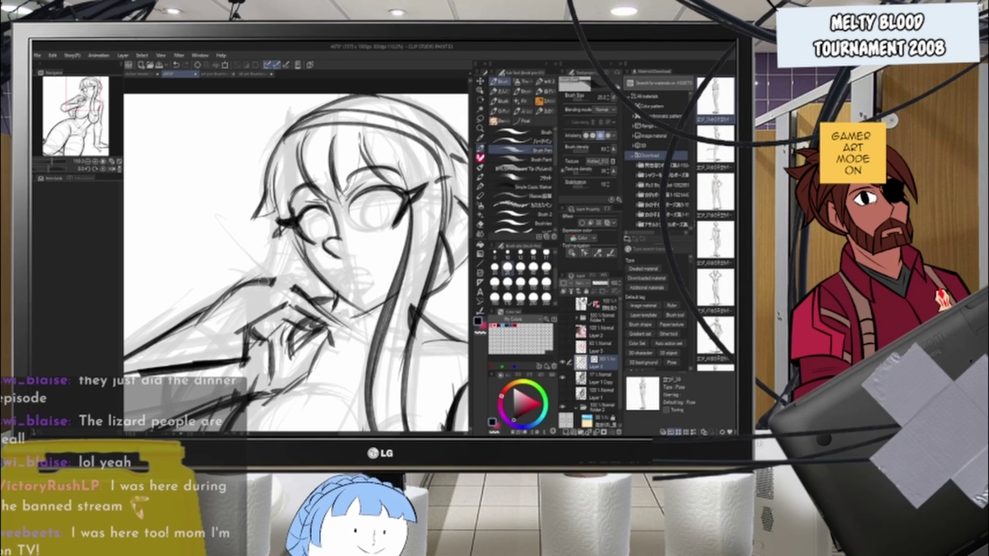
scroll(314, 286, "down", 4)
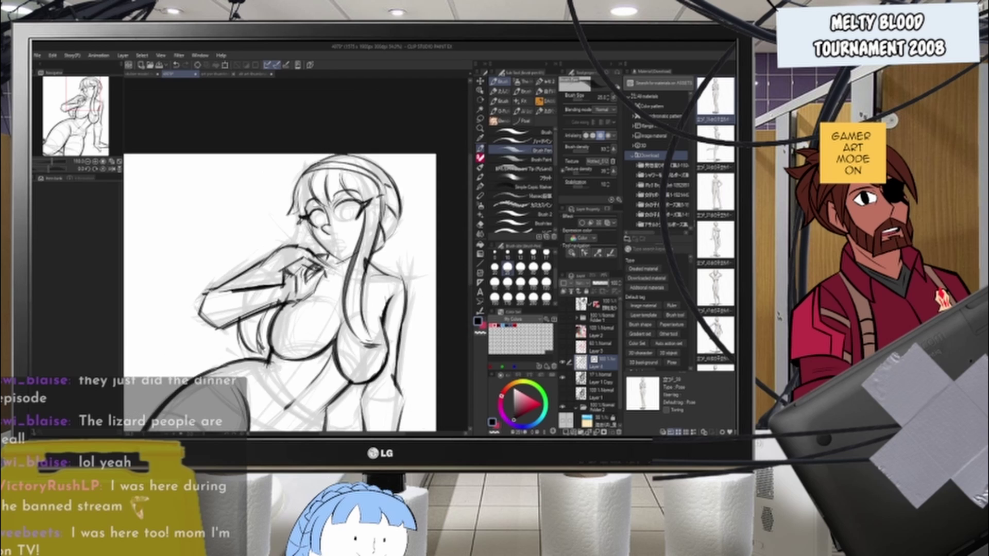
scroll(225, 351, "up", 4)
key("e")
left_click_drag(294, 290, 281, 338)
mouse_move(250, 313)
left_mouse_down()
mouse_move(253, 349)
mouse_move(289, 367)
left_mouse_up()
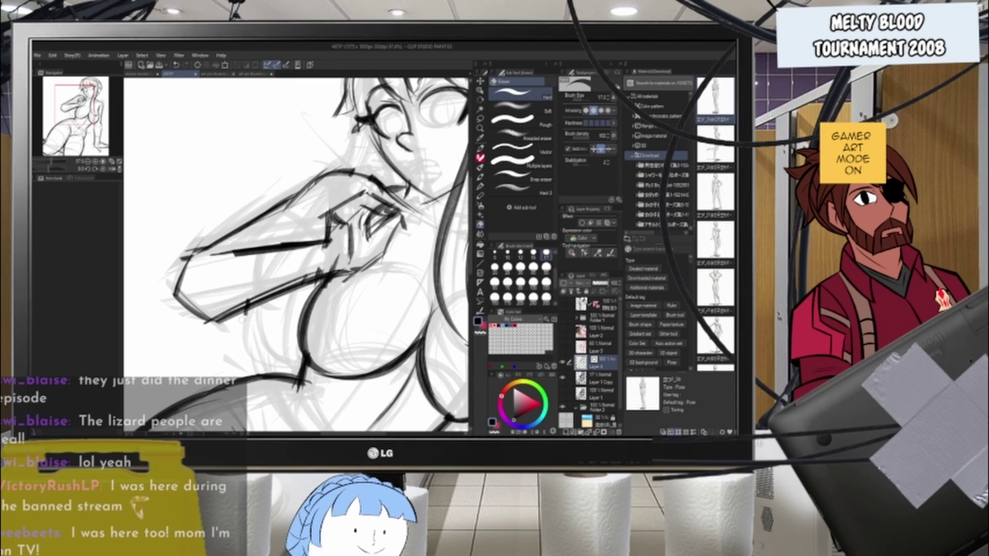
- Lasso the raised forearm and hand, rotate them slightly counterclockwise and enlarge them slightly, and clear the selection
scroll(268, 309, "down", 4)
scroll(290, 201, "up", 3)
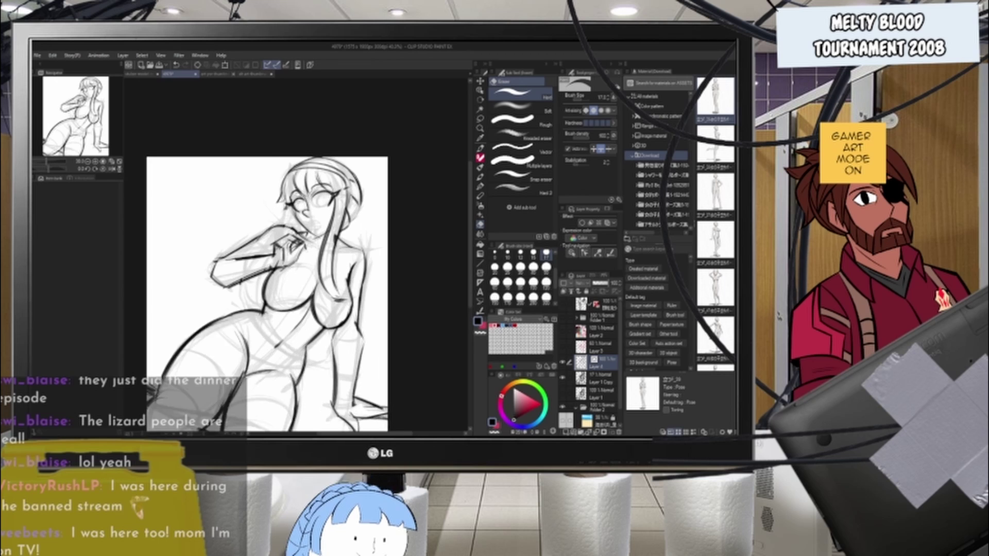
scroll(296, 257, "up", 2)
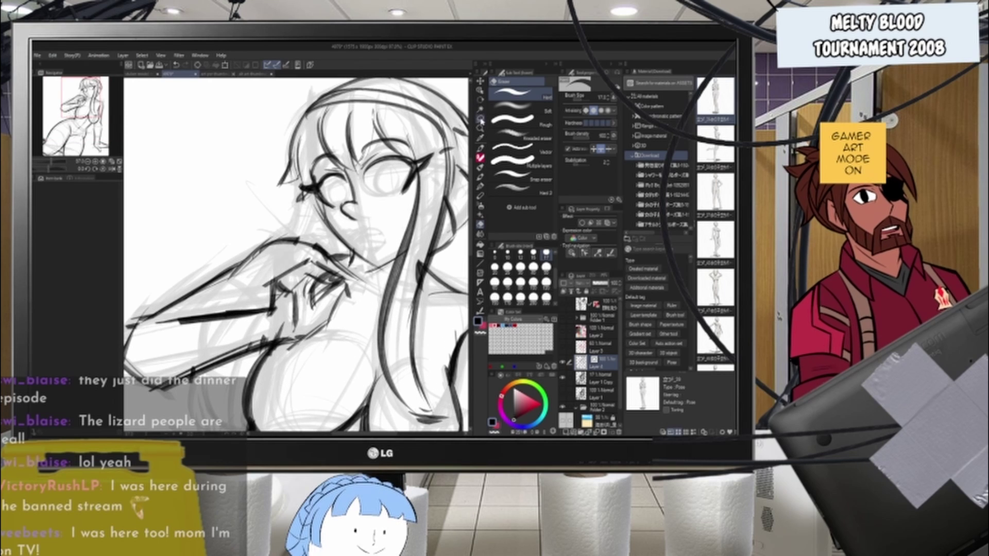
key("m")
mouse_move(353, 316)
left_mouse_down()
mouse_move(354, 279)
mouse_move(210, 297)
mouse_move(170, 315)
mouse_move(171, 385)
left_mouse_up()
left_click_drag(272, 348, 268, 347)
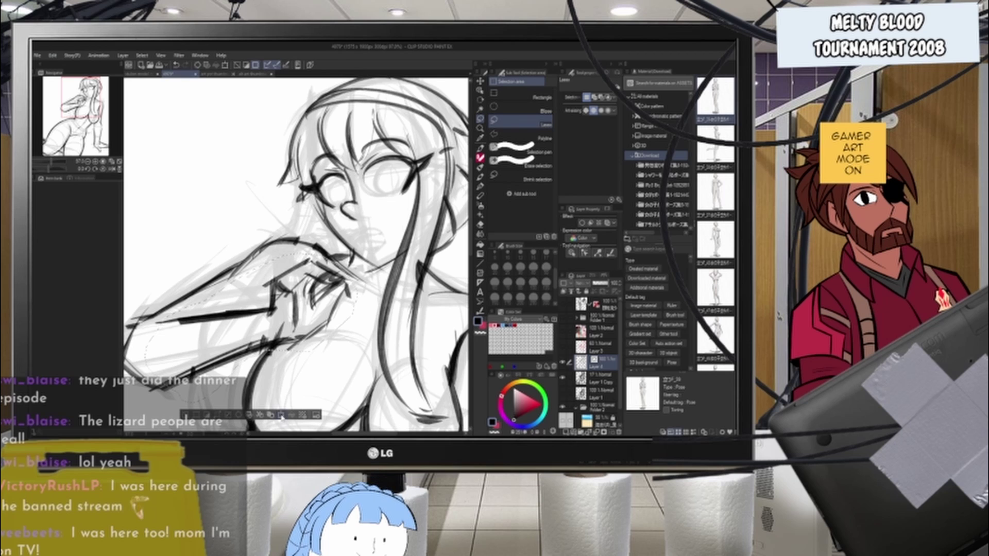
key("ctrl+t")
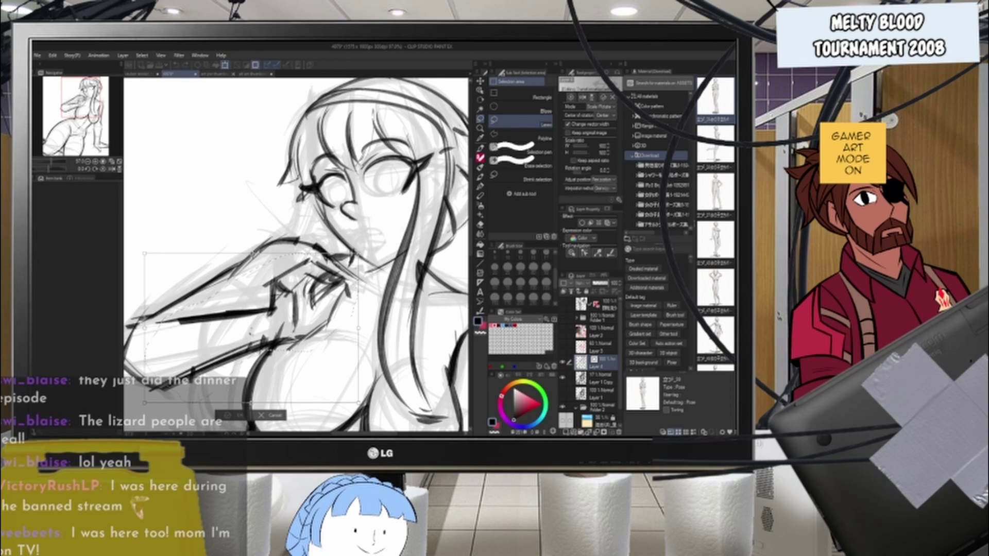
left_click_drag(167, 355, 169, 354)
left_click_drag(372, 357, 363, 311)
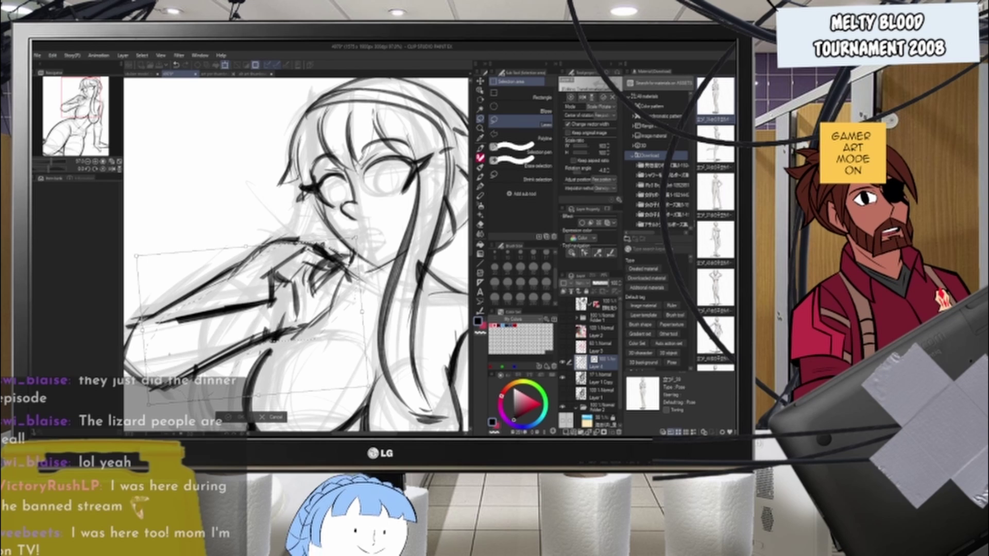
left_click_drag(357, 238, 359, 236)
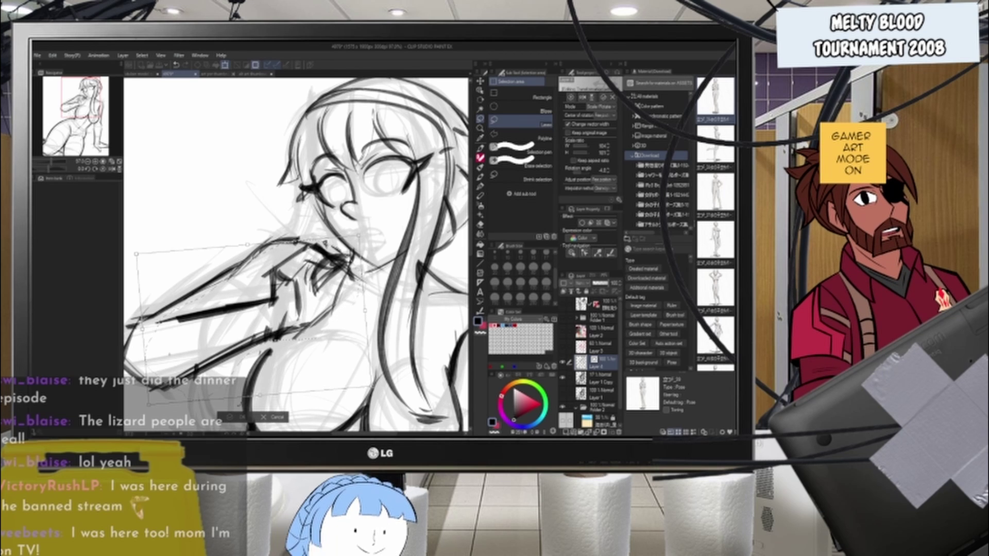
scroll(318, 308, "down", 4)
scroll(272, 320, "up", 2)
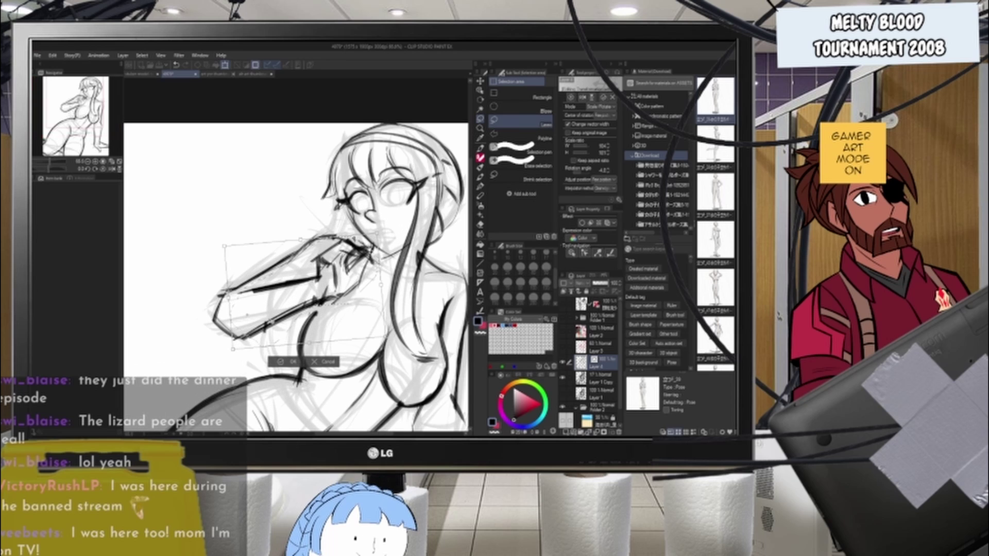
key("Return")
key("ctrl+d")
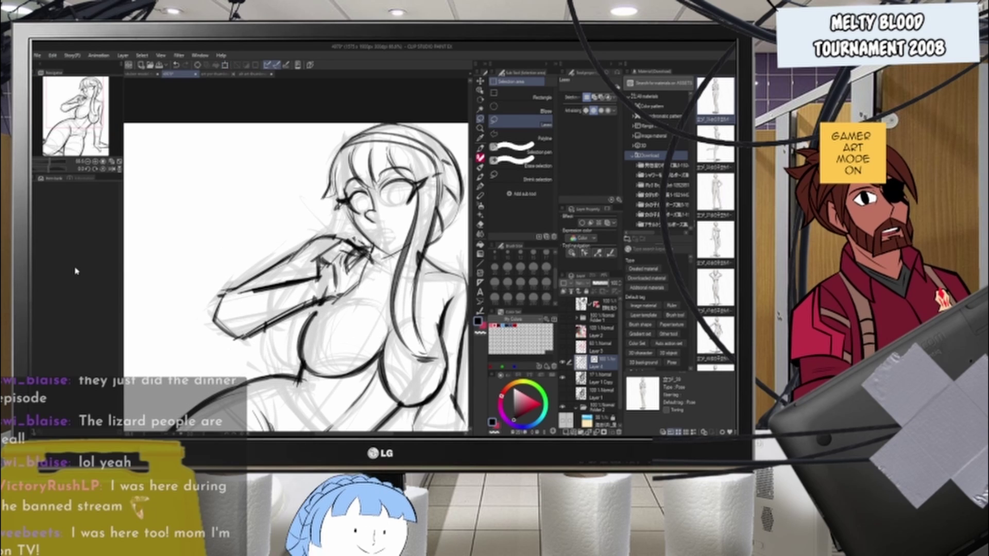
- Erase the old elbow line of the raised arm and ink a new elbow contour joining the forearm and upper arm
scroll(253, 259, "up", 4)
key("e")
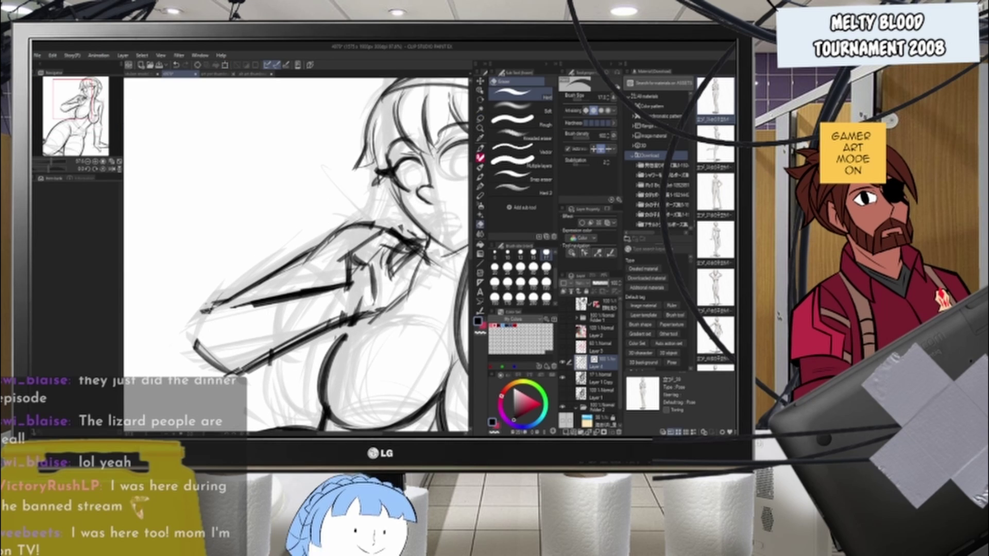
left_click(510, 151)
left_click(480, 149)
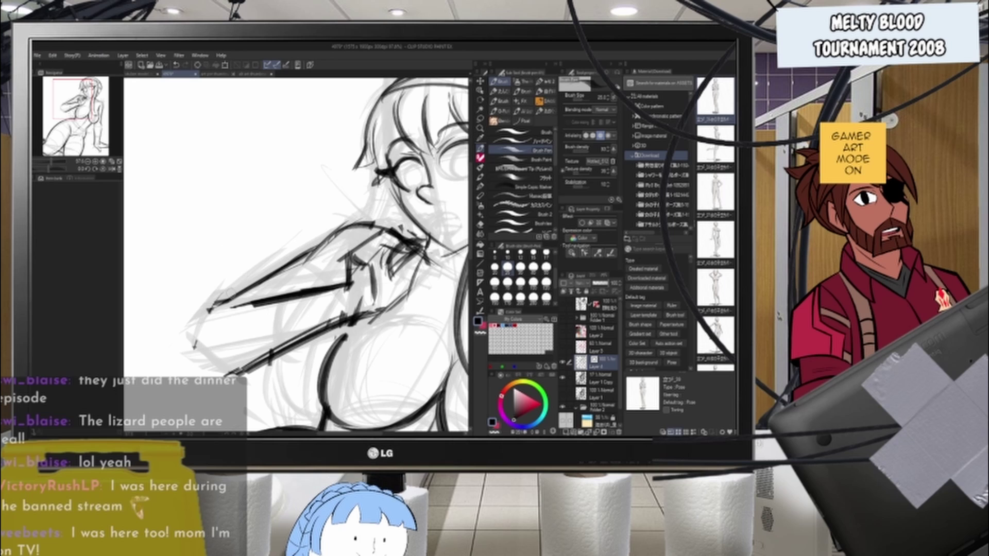
mouse_move(224, 306)
left_mouse_down()
mouse_move(204, 337)
mouse_move(248, 373)
left_mouse_up()
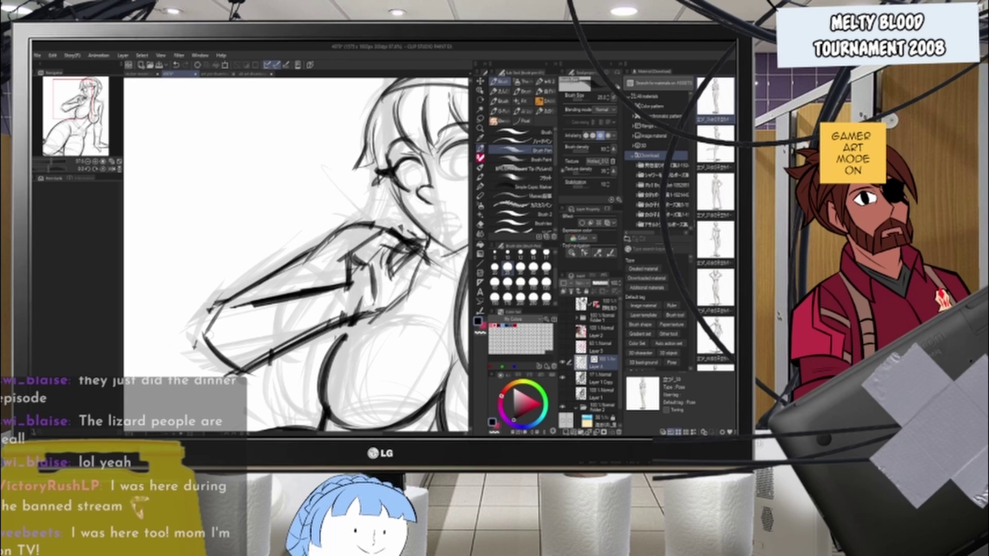
left_click_drag(198, 328, 282, 382)
left_click_drag(195, 346, 250, 289)
- Erase the raised arm's upper contour between wrist and elbow and re-ink it as a smoother line
key("e")
left_click(481, 149)
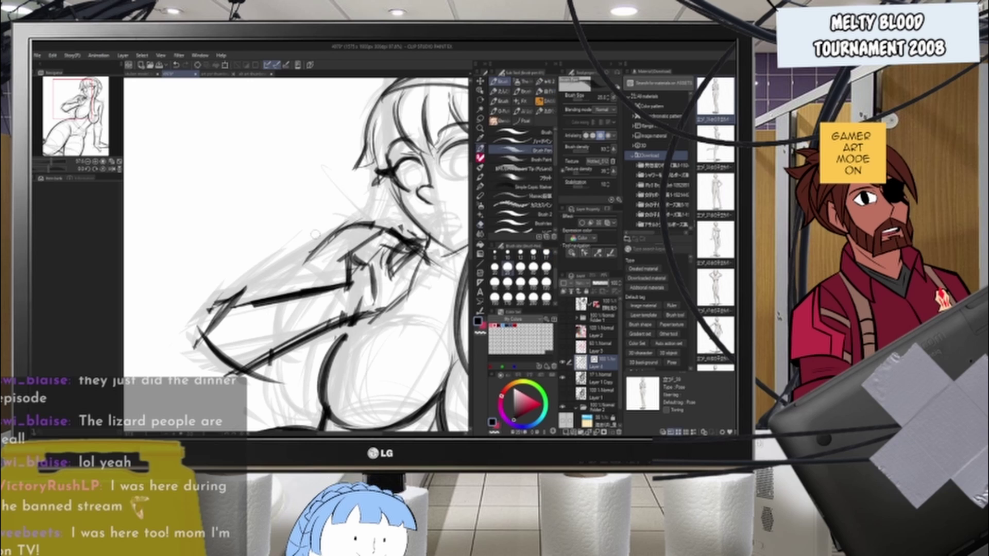
left_click_drag(290, 263, 227, 317)
left_click_drag(323, 249, 215, 320)
left_click_drag(310, 251, 208, 321)
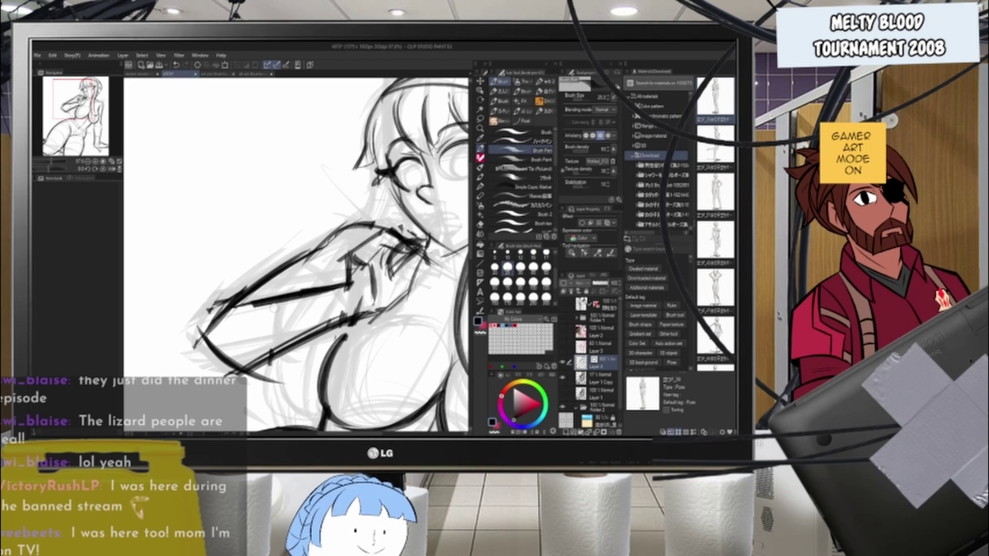
- Ink the palm contour of the raised hand down to the underside of the wrist
scroll(428, 240, "down", 4)
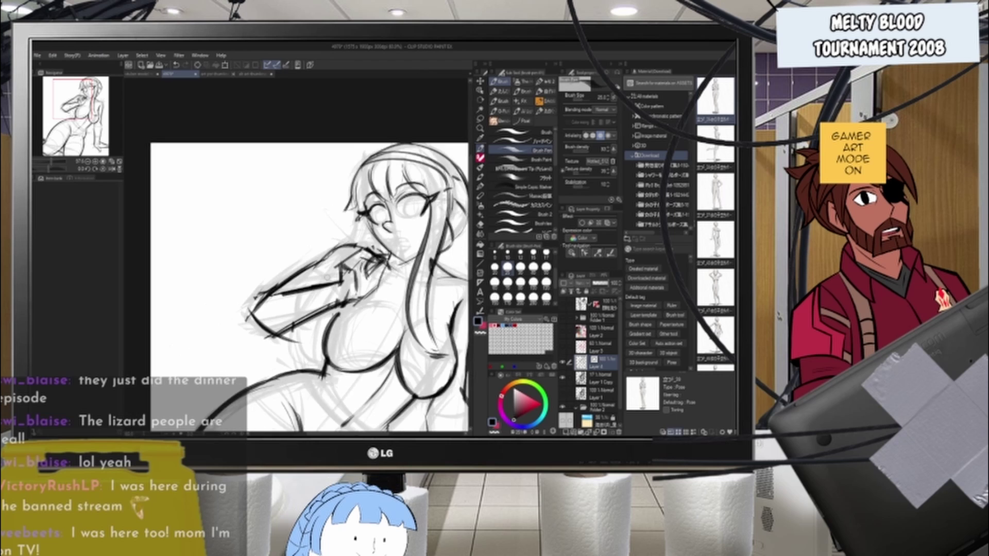
scroll(420, 222, "up", 6)
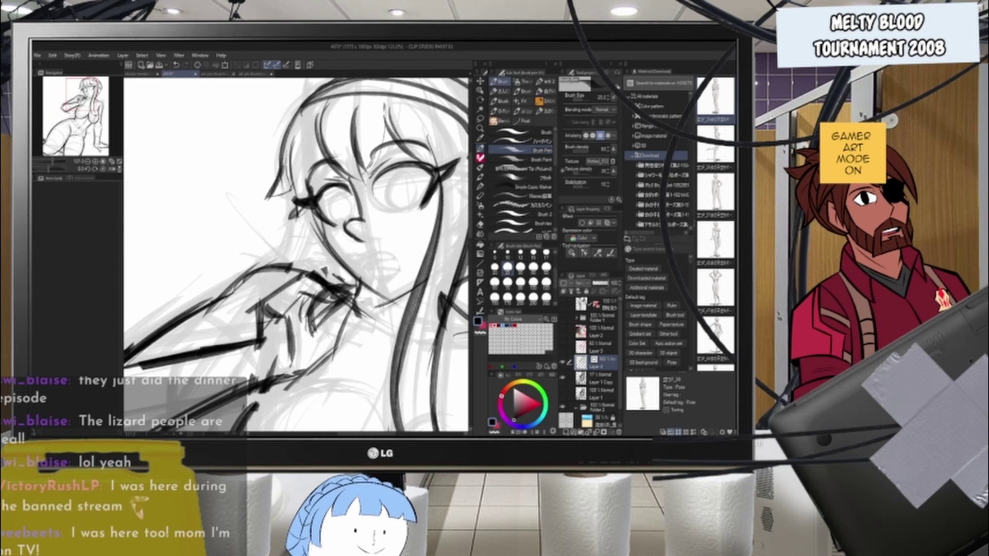
mouse_move(309, 299)
left_mouse_down()
mouse_move(313, 333)
mouse_move(340, 305)
mouse_move(337, 344)
mouse_move(292, 387)
left_mouse_up()
left_click_drag(338, 352, 290, 389)
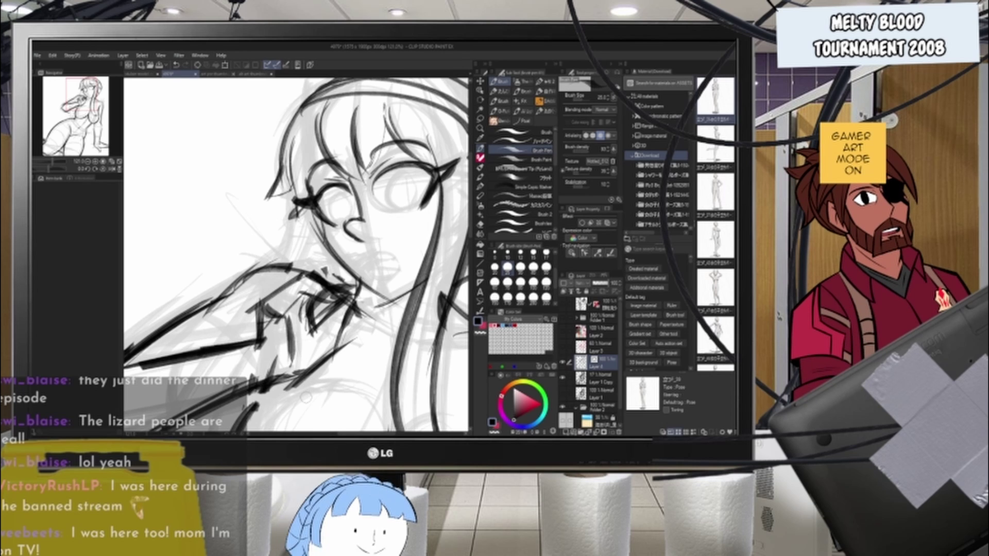
- Clean up the ink on the raised fingers and redraw the finger lines where they meet the chin
key("e")
left_click_drag(316, 296, 332, 295)
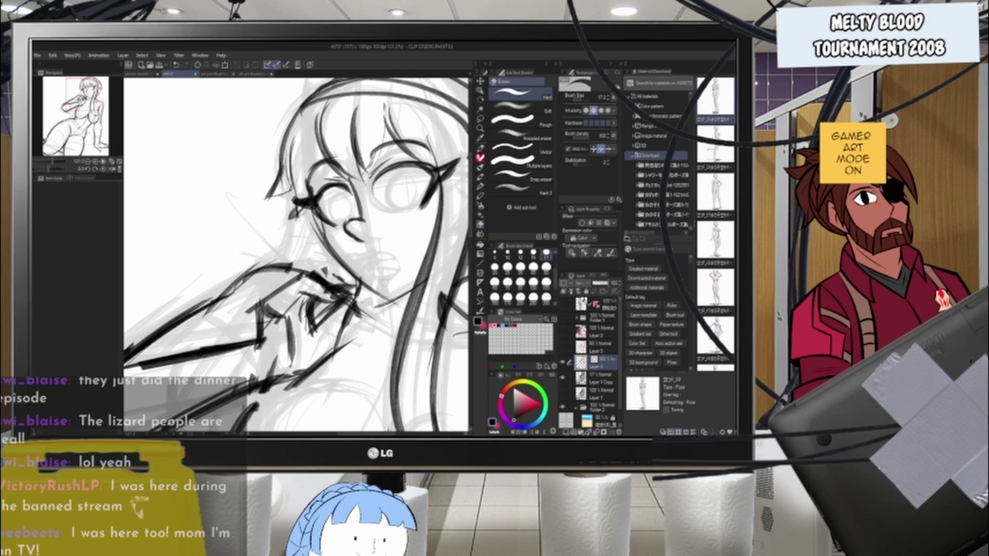
left_click(481, 150)
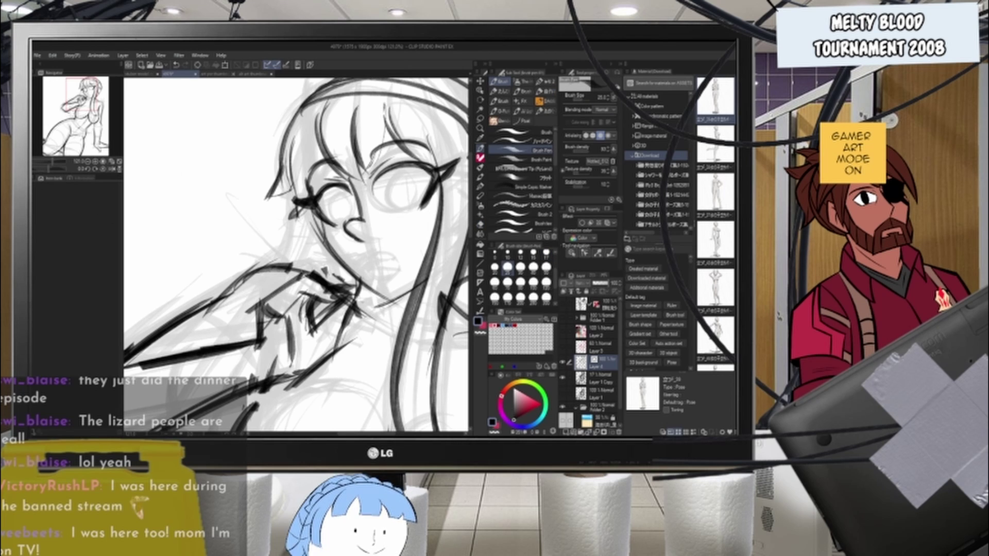
key("ctrl+z")
mouse_move(326, 274)
left_mouse_down()
mouse_move(365, 265)
mouse_move(361, 277)
mouse_move(363, 259)
left_mouse_up()
key("ctrl+z")
left_click_drag(334, 291, 354, 272)
left_click_drag(359, 273, 371, 260)
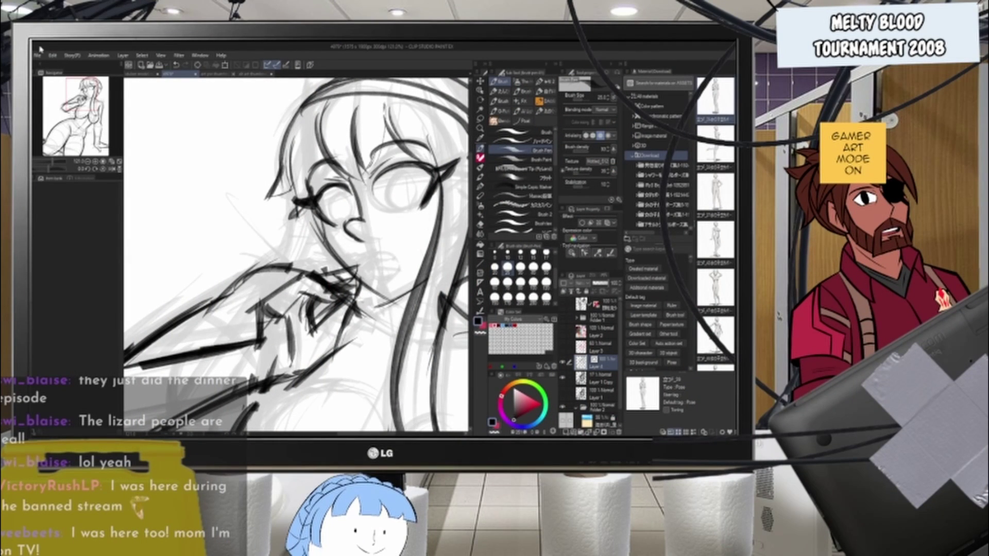
- Examine the inked linework of the face, raised arm and upper body at several magnifications
scroll(287, 209, "down", 10)
scroll(286, 211, "up", 4)
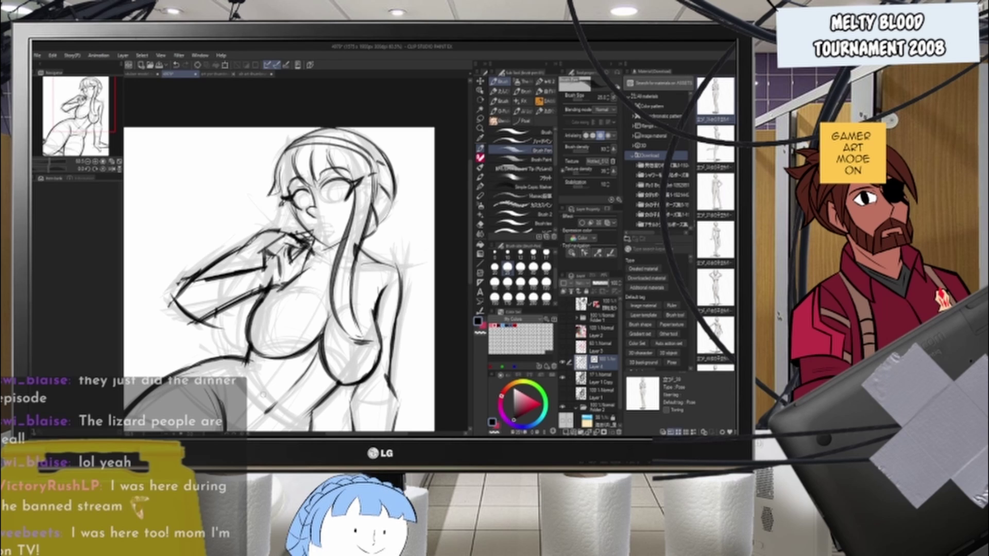
scroll(314, 227, "up", 8)
scroll(329, 237, "down", 4)
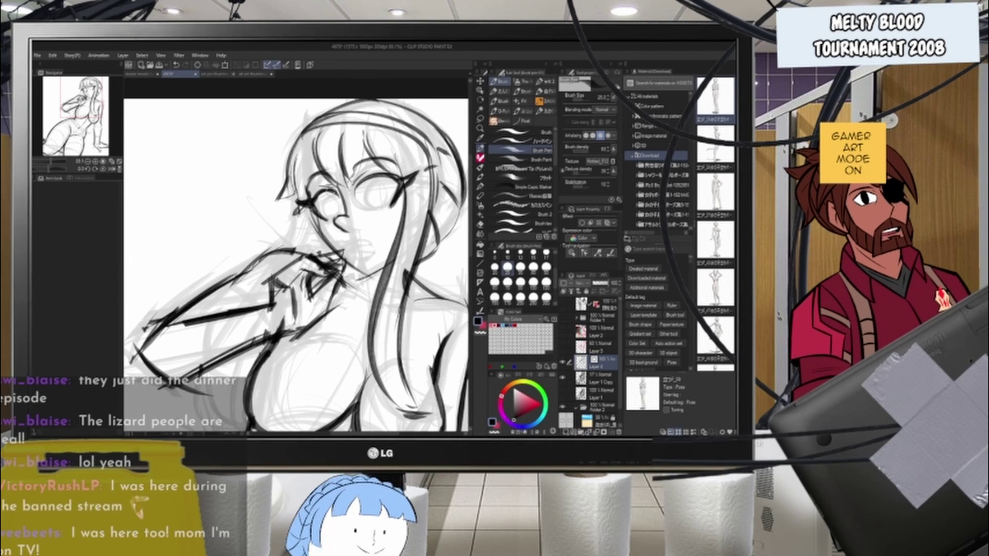
scroll(361, 238, "down", 2)
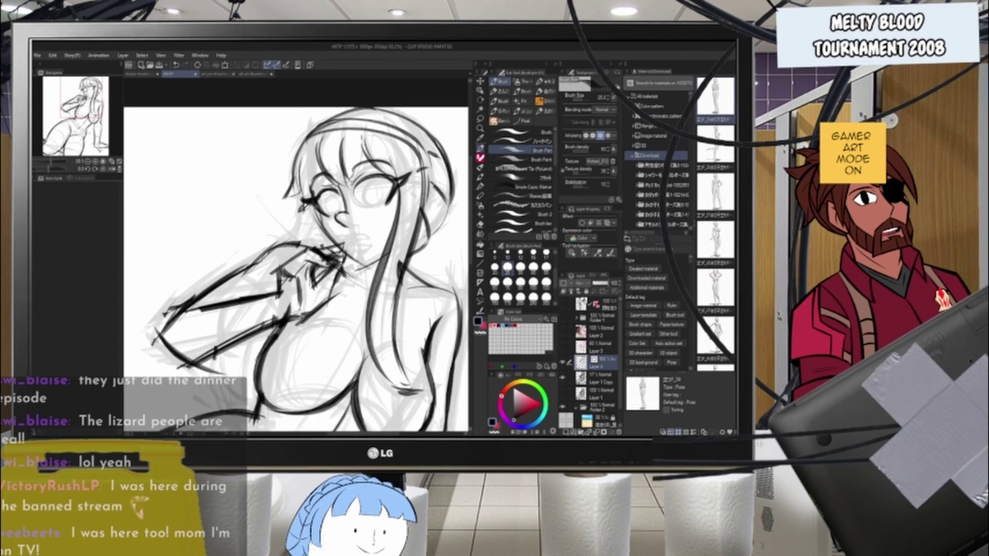
scroll(297, 264, "up", 1)
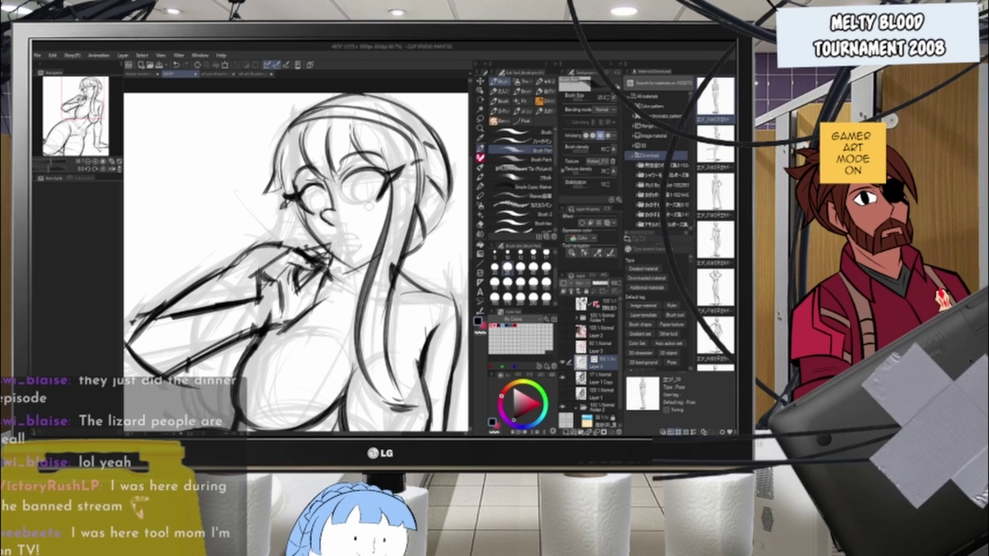
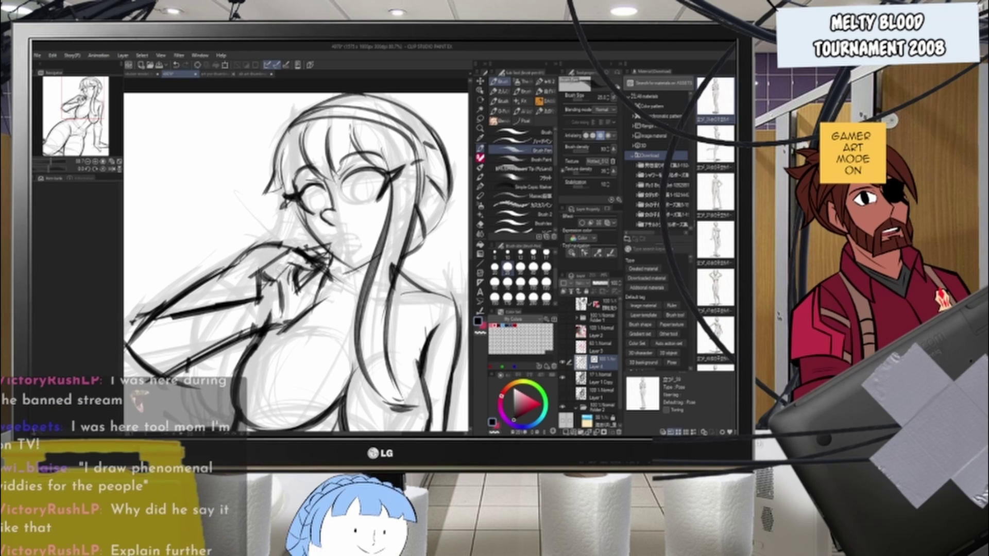
key("e")
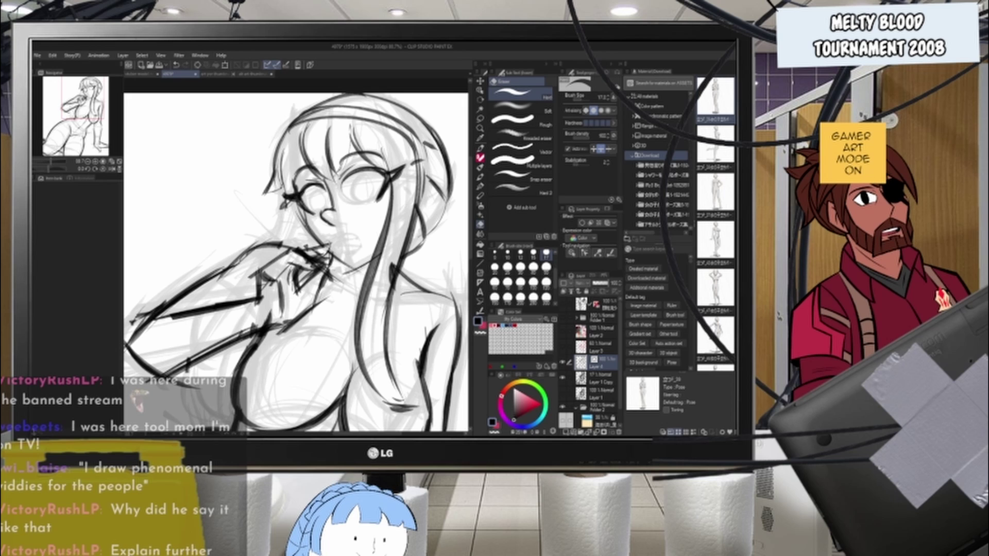
left_click(481, 147)
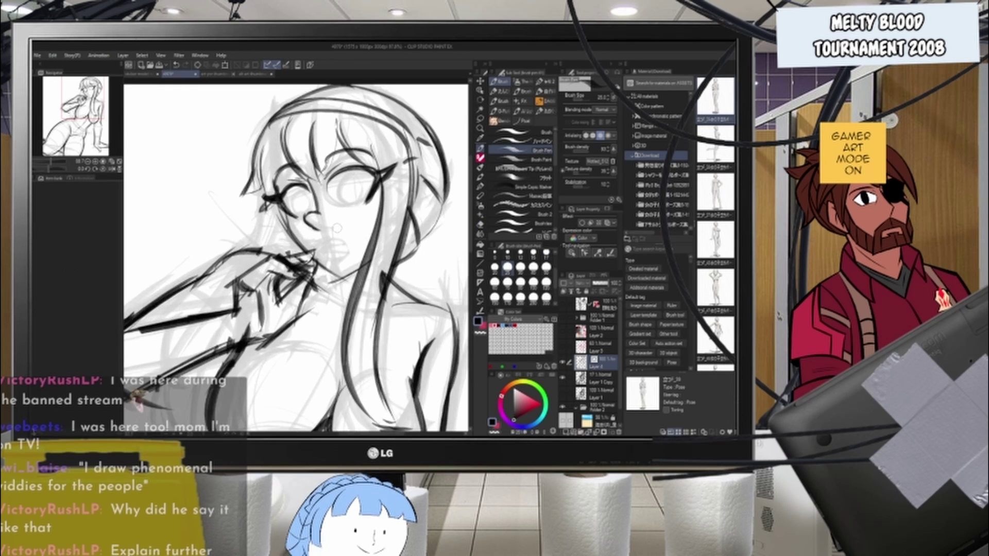
scroll(303, 228, "down", 5)
scroll(303, 228, "up", 3)
key("ctrl+plus")
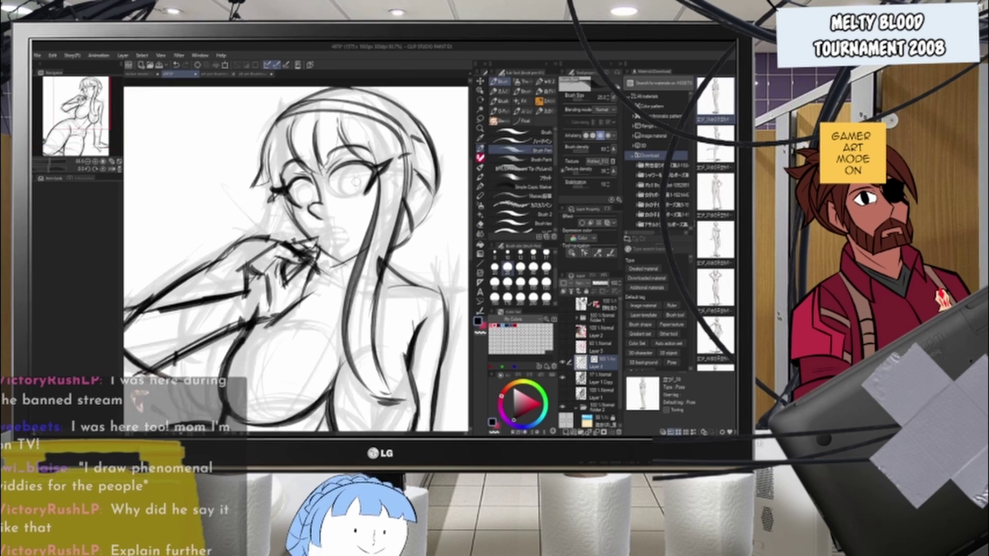
key("e")
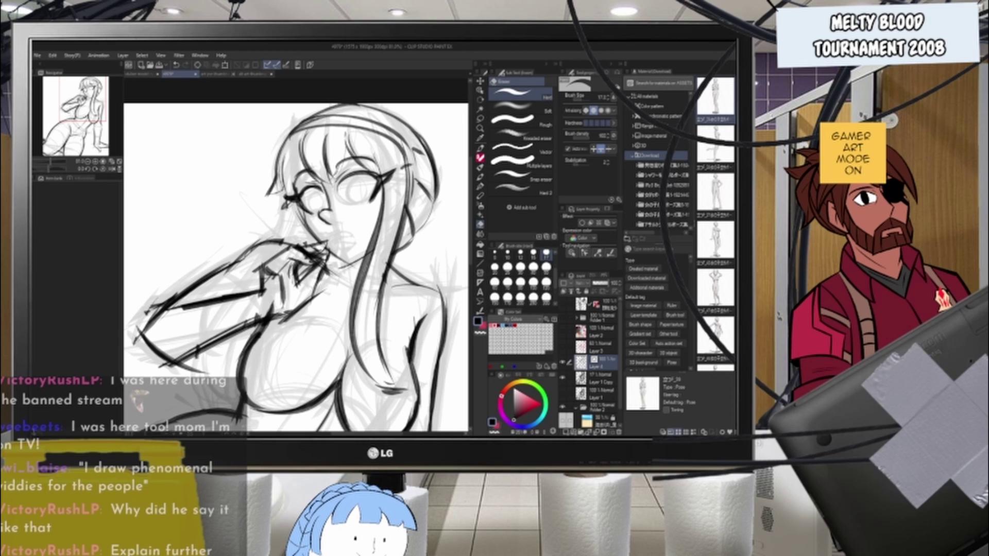
left_click(480, 148)
- Ink the outline of the upper and lower lips over the sketched mouth, undoing and redrawing strokes as needed
key("ctrl+plus")
key("ctrl+plus")
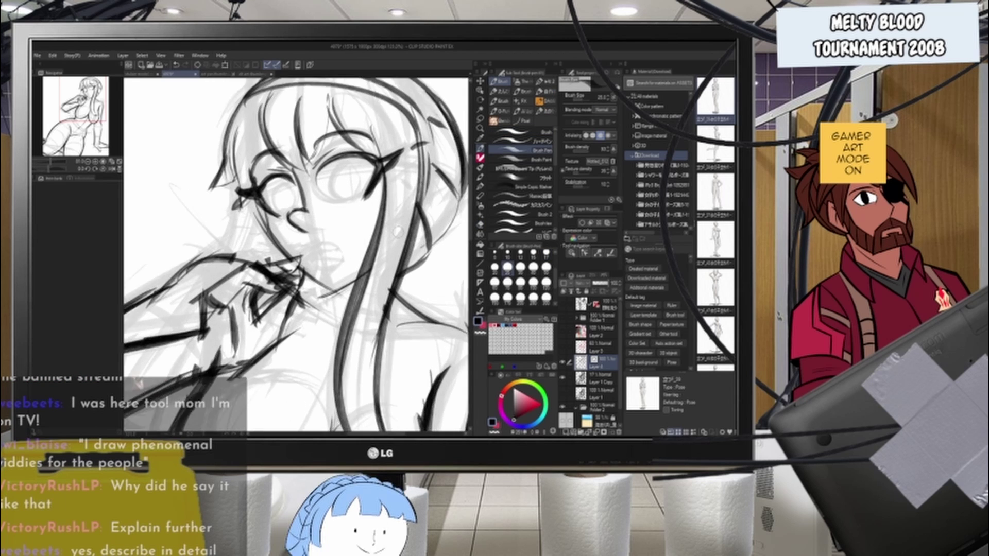
left_click_drag(290, 275, 342, 273)
key("ctrl+z")
key("ctrl+z")
key("ctrl+z")
key("ctrl+z")
mouse_move(275, 252)
left_mouse_down()
mouse_move(292, 278)
mouse_move(337, 264)
mouse_move(338, 273)
mouse_move(325, 248)
left_mouse_up()
key("ctrl+z")
key("ctrl+z")
key("ctrl+z")
key("ctrl+z")
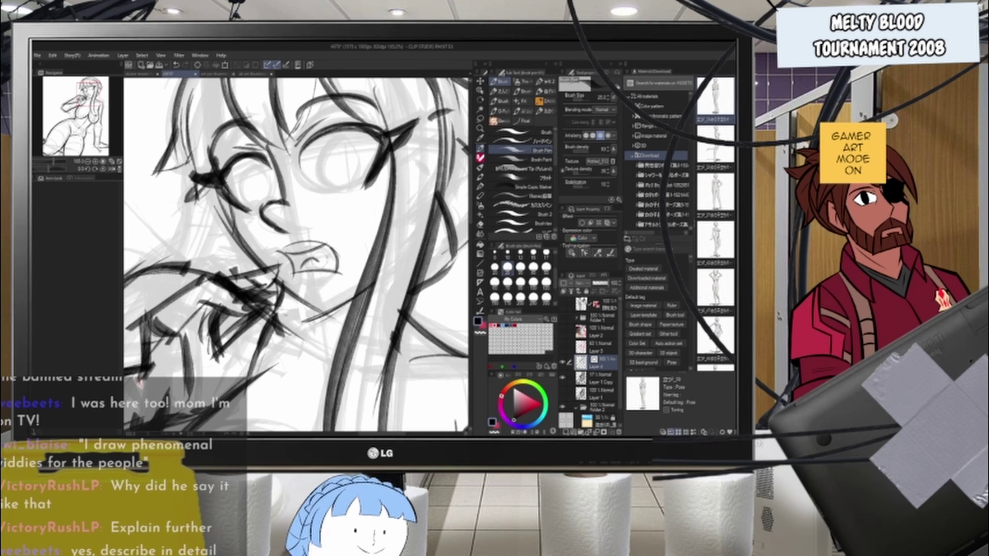
- Fill the dark opening between the lips and add a short accent line at the lower lip
left_click_drag(319, 261, 332, 254)
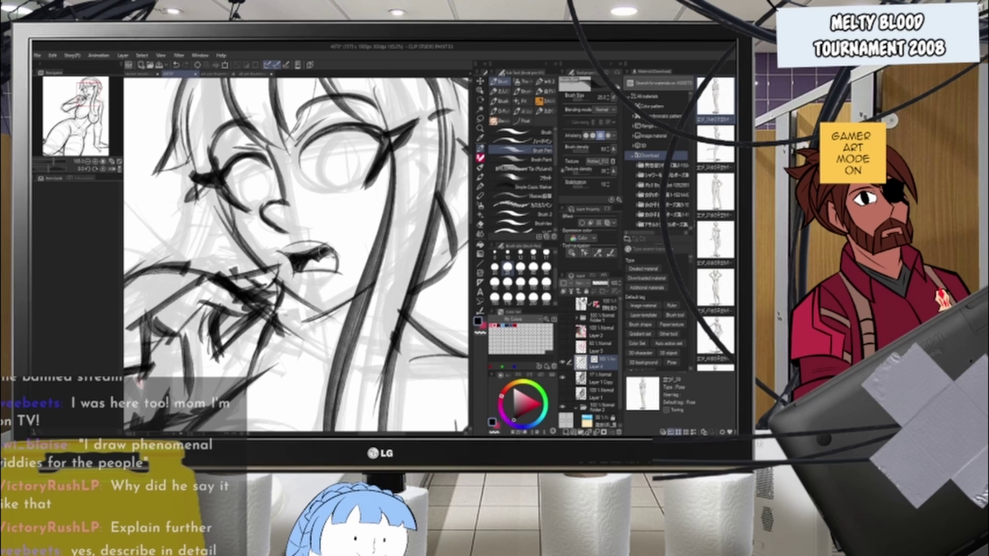
left_click_drag(305, 279, 316, 282)
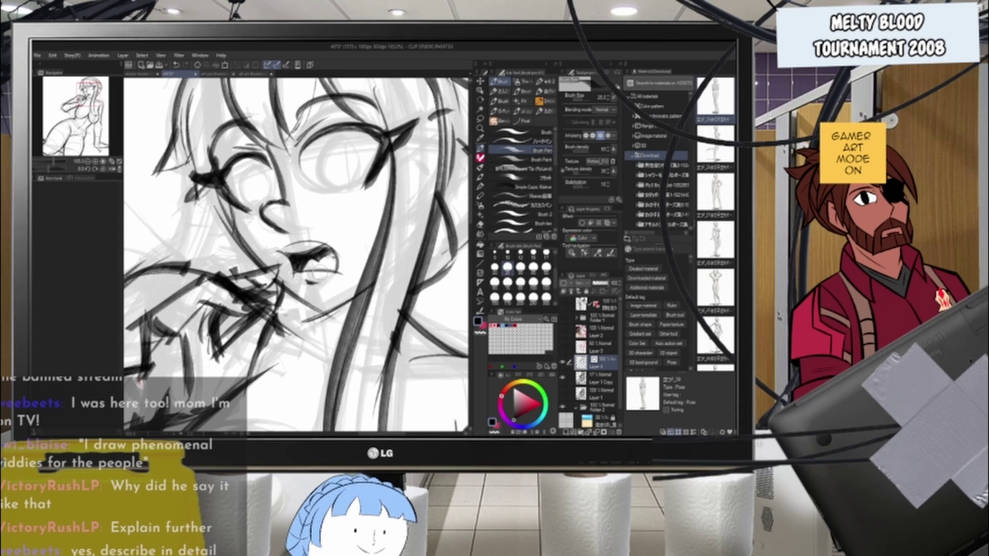
scroll(314, 176, "down", 6)
scroll(309, 157, "up", 5)
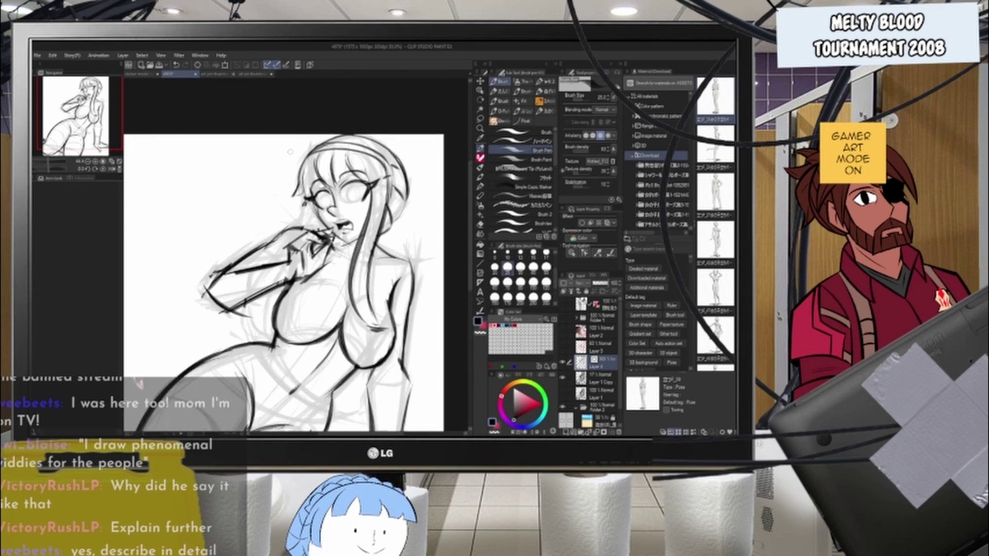
scroll(316, 188, "up", 2)
scroll(315, 198, "down", 6)
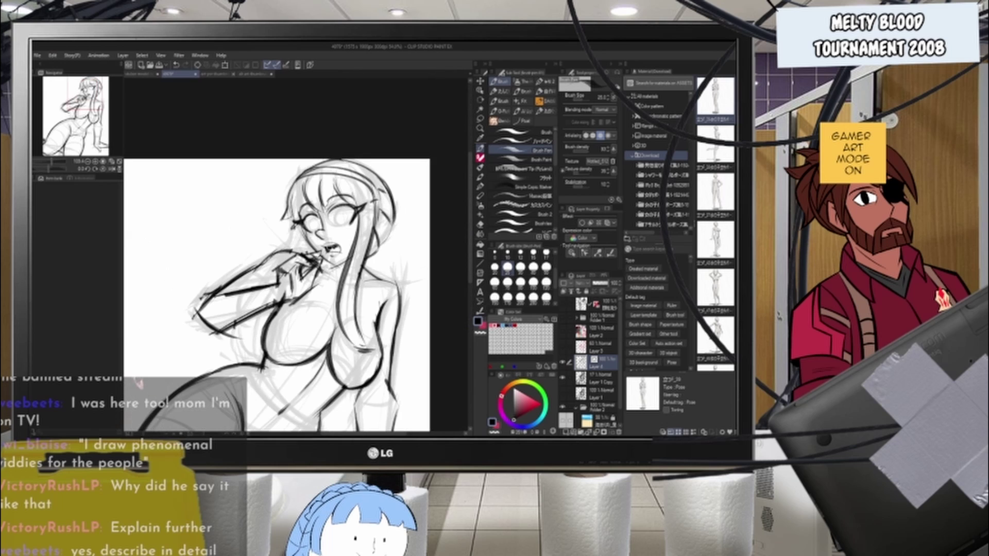
- Erase stray ink around the raised fingers just below the mouth
scroll(296, 232, "up", 3)
scroll(309, 260, "up", 3)
key("e")
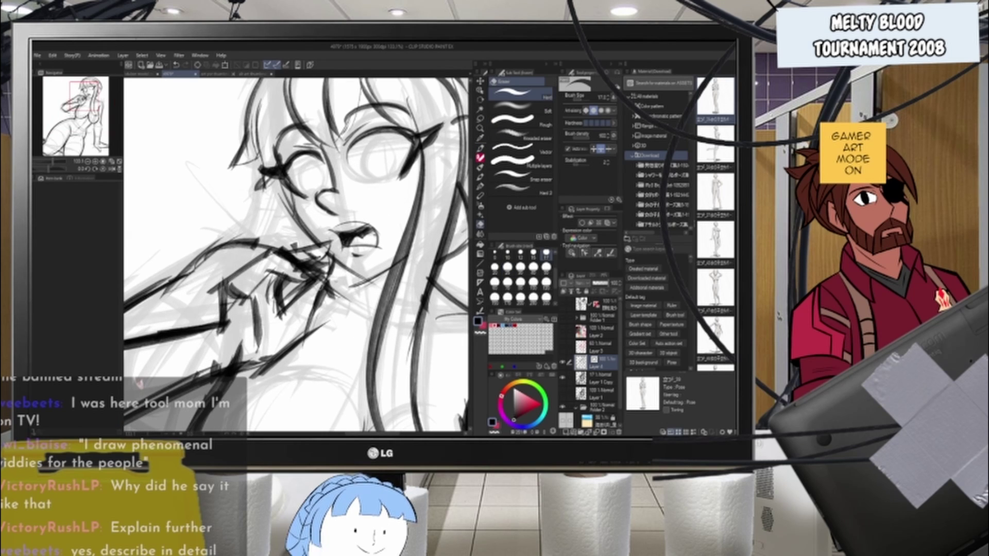
left_click_drag(303, 275, 297, 271)
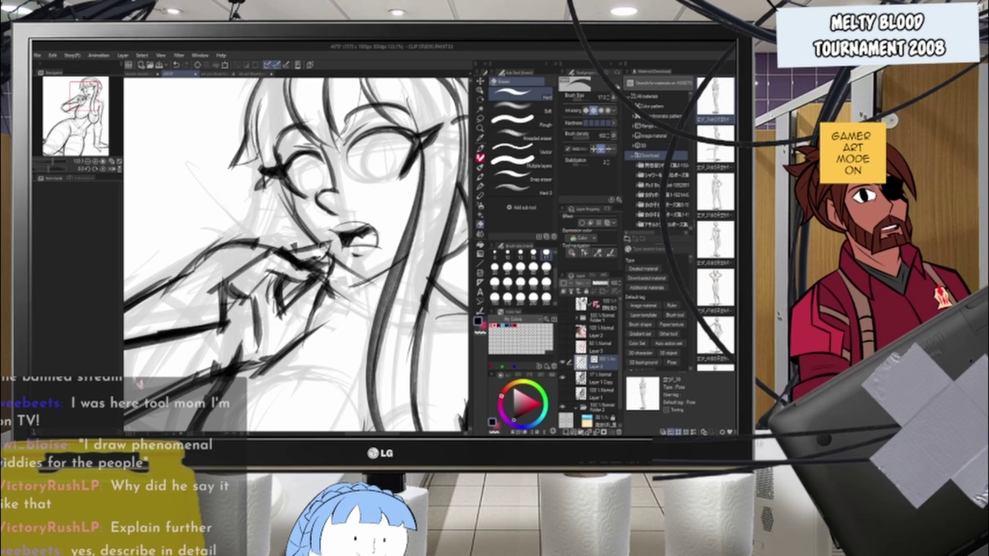
scroll(297, 258, "down", 6)
scroll(321, 179, "up", 6)
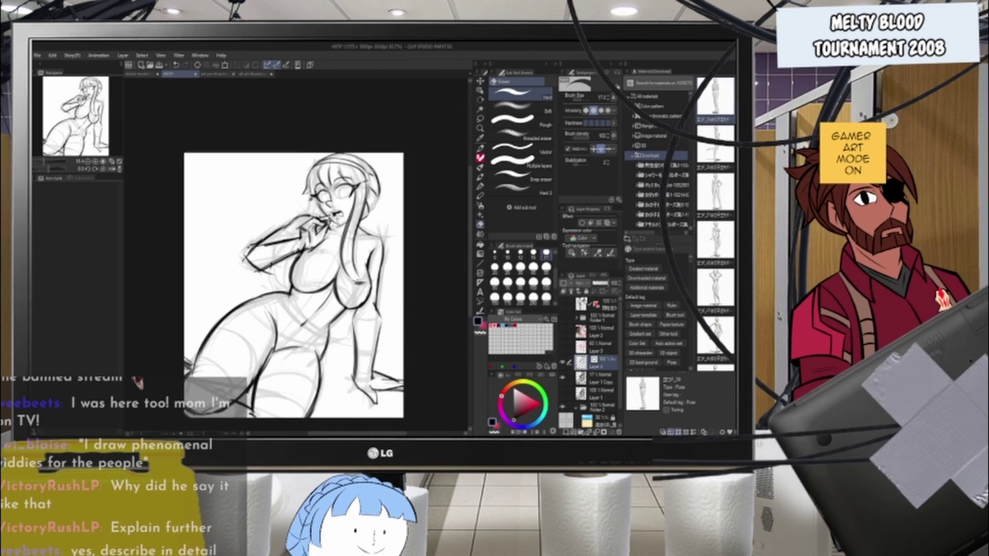
- Lasso the raised hand's linework and transform it slightly to adjust its fit between the wrist and mouth
key("m")
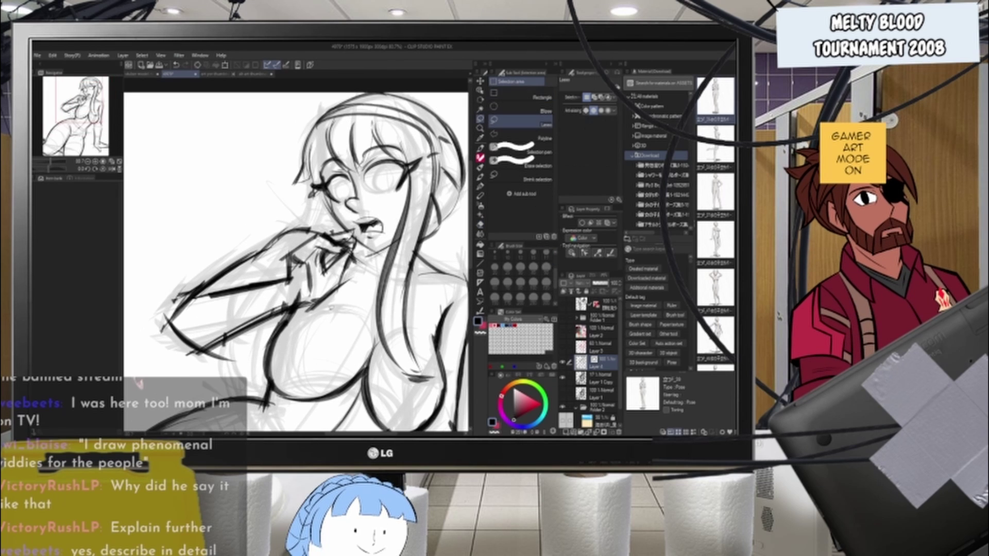
left_click_drag(280, 257, 319, 319)
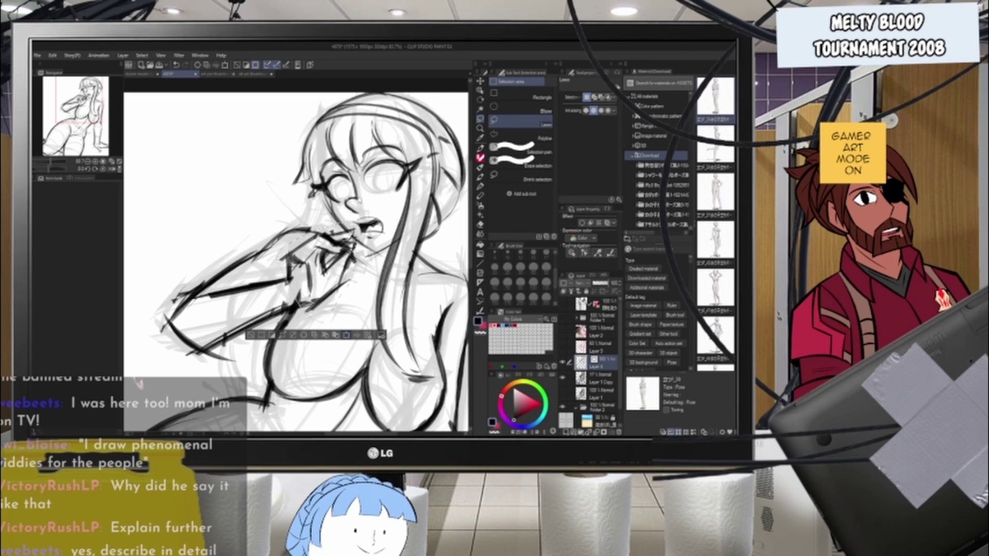
key("ctrl+t")
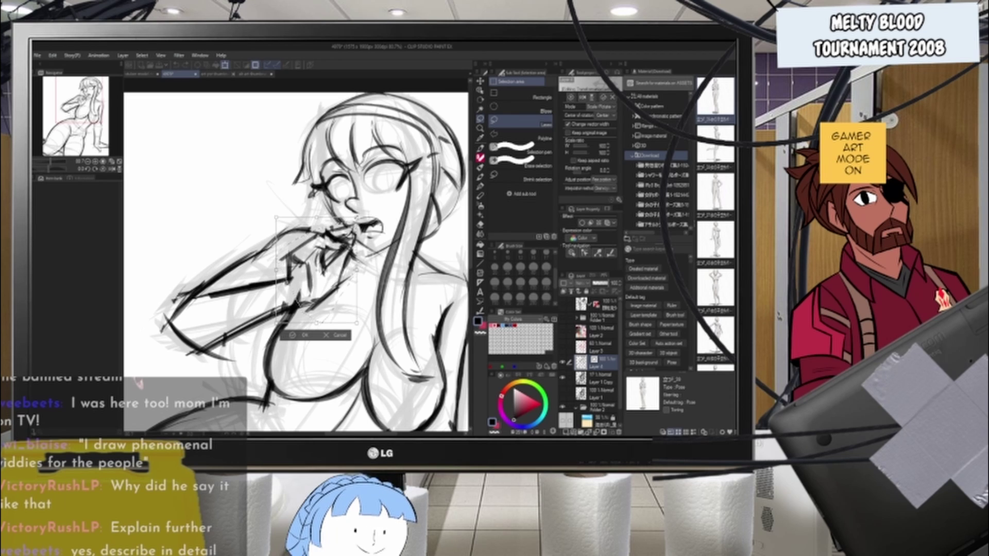
left_click_drag(276, 217, 273, 216)
left_click(302, 335)
- Re-ink the lower wrist and forearm contour to rejoin the transformed hand, and touch up the finger lines near the chin
key("e")
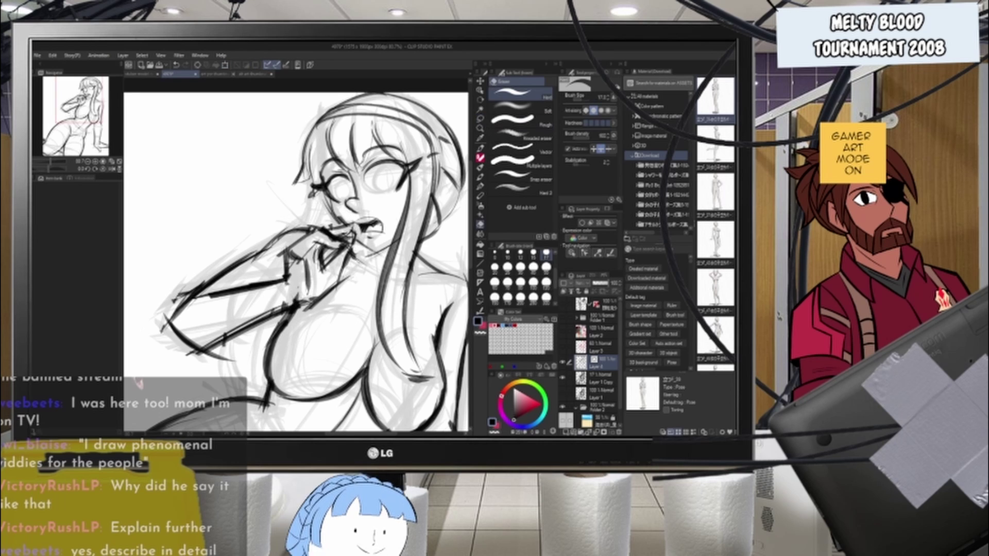
key("b")
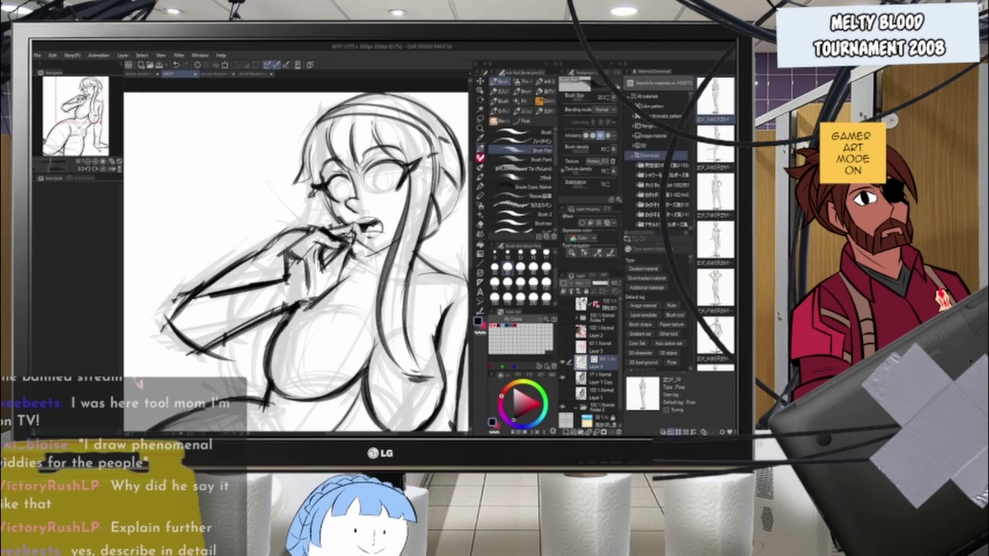
mouse_move(308, 268)
left_mouse_down()
mouse_move(308, 295)
mouse_move(195, 356)
left_mouse_up()
left_click_drag(326, 308, 193, 356)
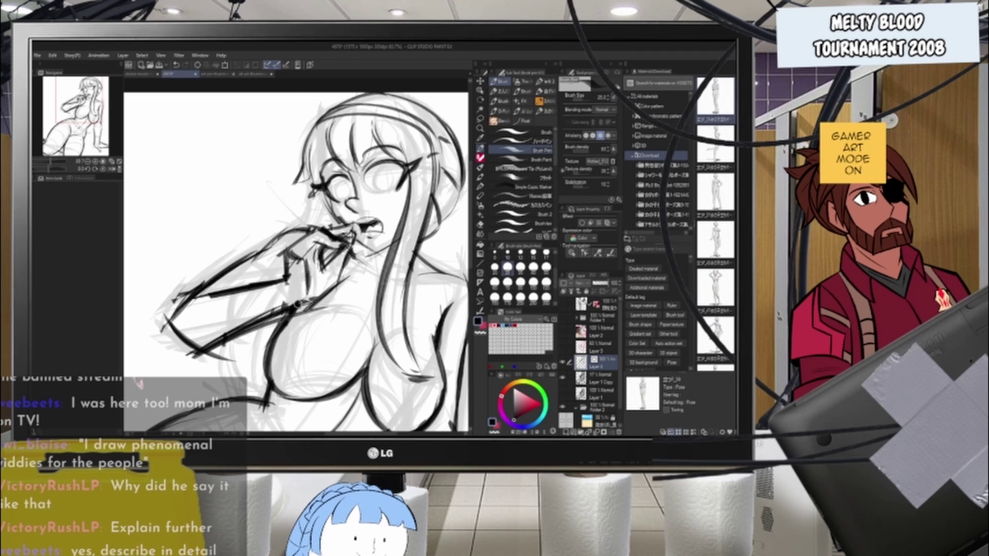
left_click_drag(356, 255, 375, 274)
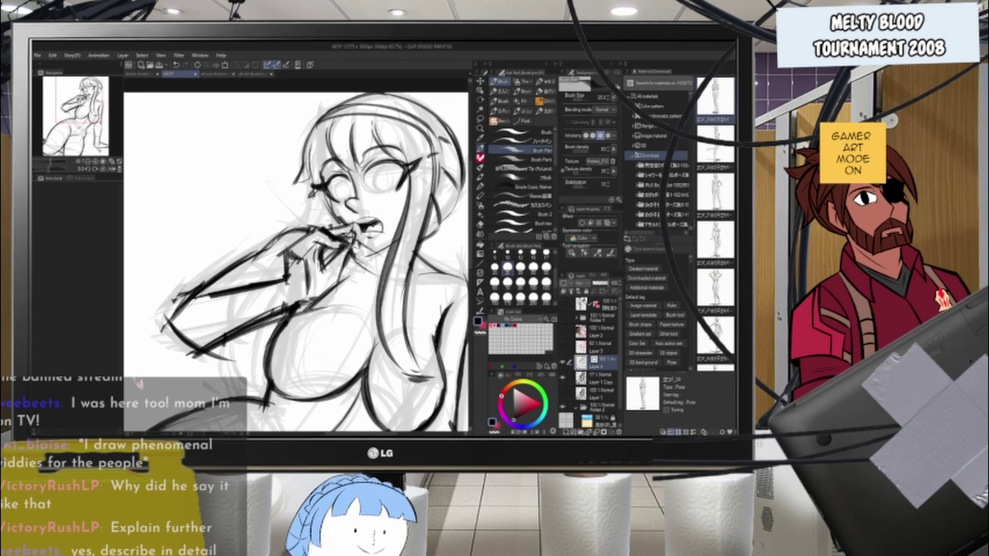
scroll(321, 227, "down", 5)
scroll(310, 242, "up", 4)
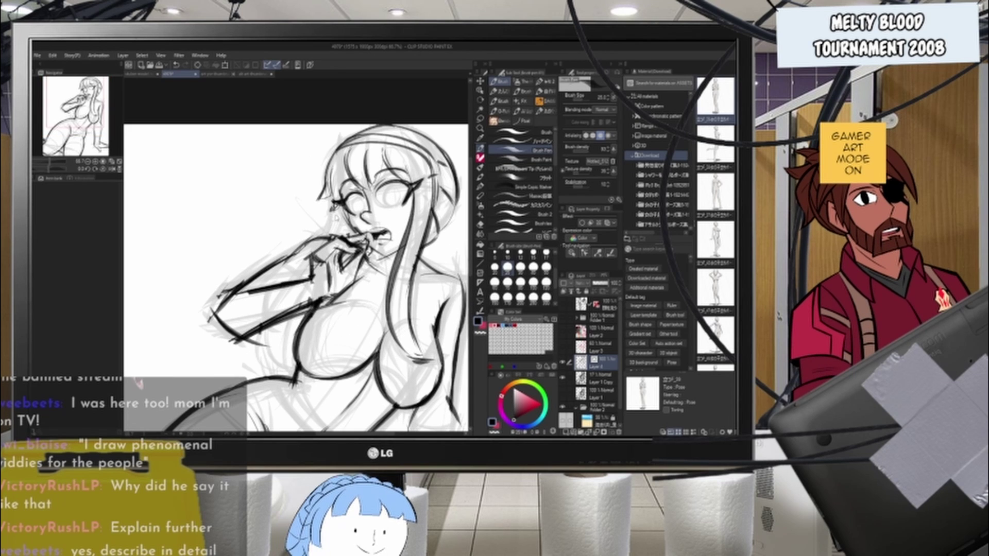
- Try to ink a long hair lock falling from beside the far eye behind the raised arm
key("ctrl+z")
left_click_drag(336, 207, 262, 326)
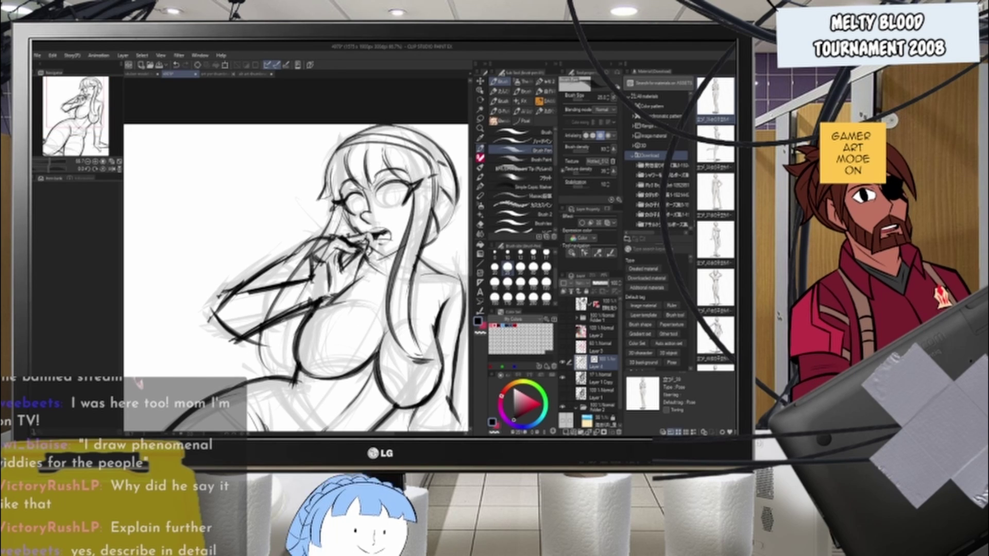
left_click_drag(335, 238, 285, 377)
left_click_drag(261, 348, 289, 374)
key("ctrl+z")
key("ctrl+z")
key("ctrl+z")
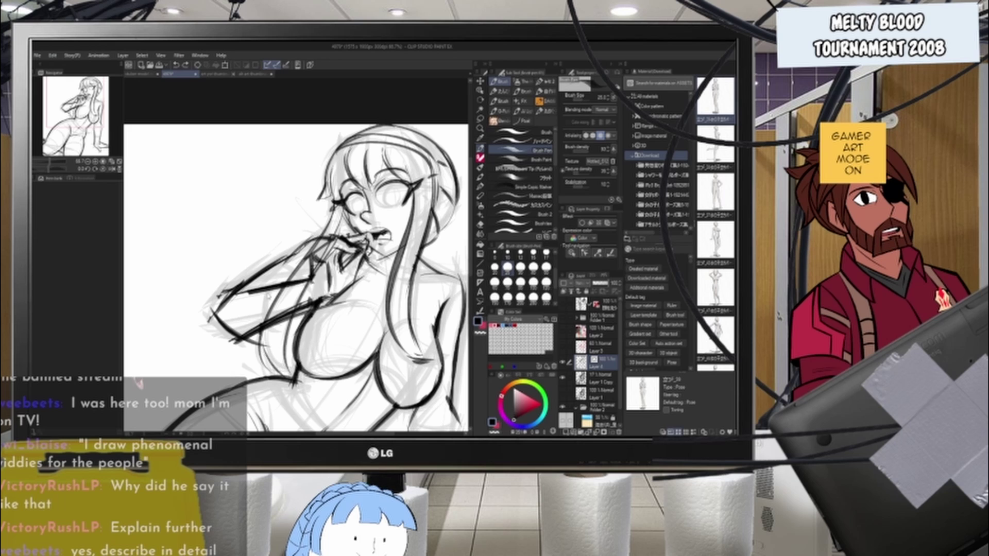
key("ctrl+z")
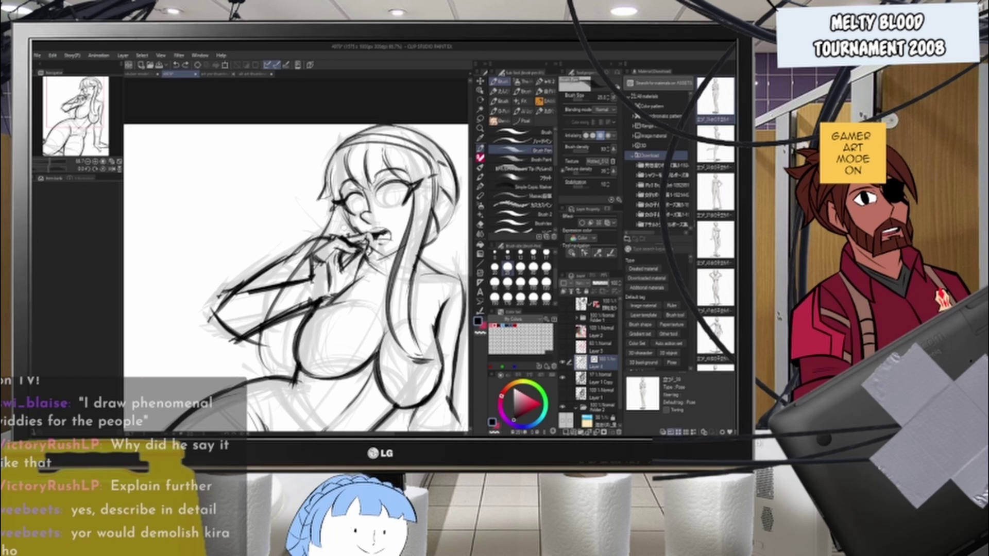
key("ctrl+z")
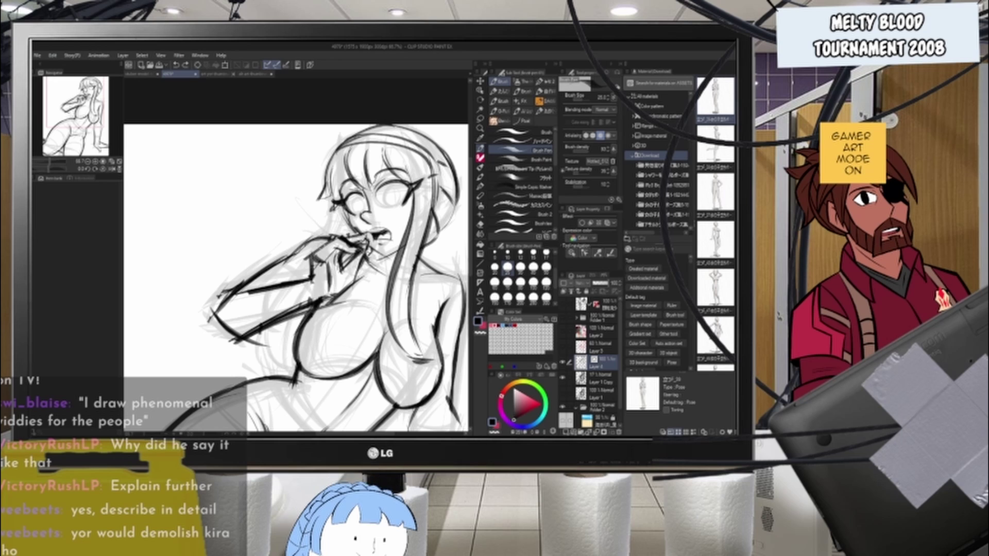
- Try several curves for the outer hair strand running from beside the far eye down past the raised forearm
mouse_move(334, 209)
left_mouse_down()
mouse_move(302, 280)
mouse_move(275, 308)
left_mouse_up()
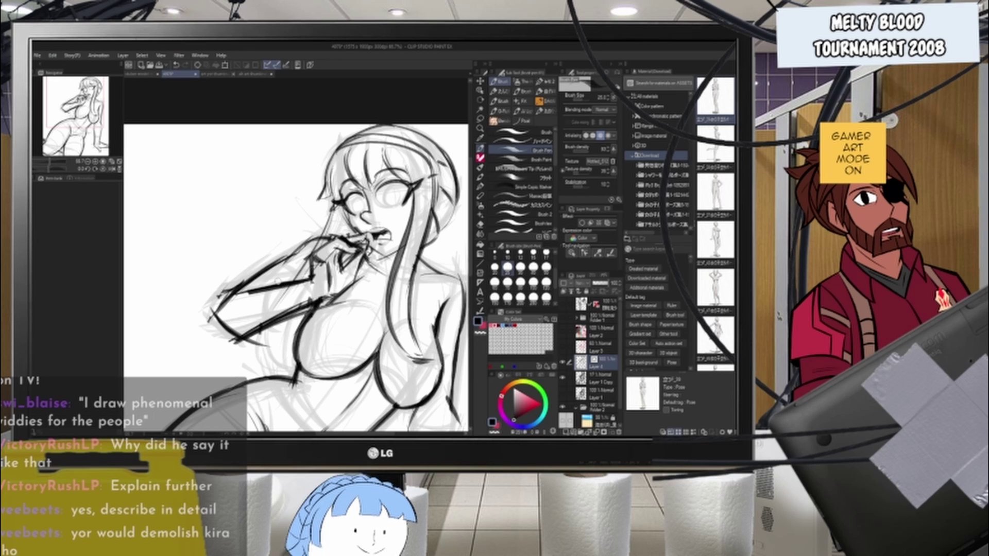
key("ctrl+z")
key("ctrl+z")
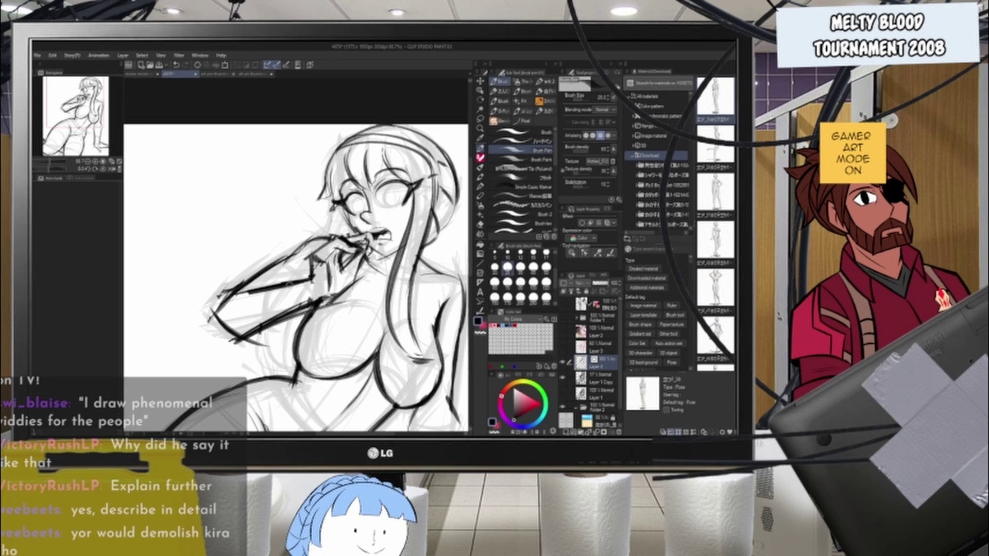
left_click_drag(334, 208, 265, 321)
key("ctrl+z")
left_click_drag(335, 206, 260, 356)
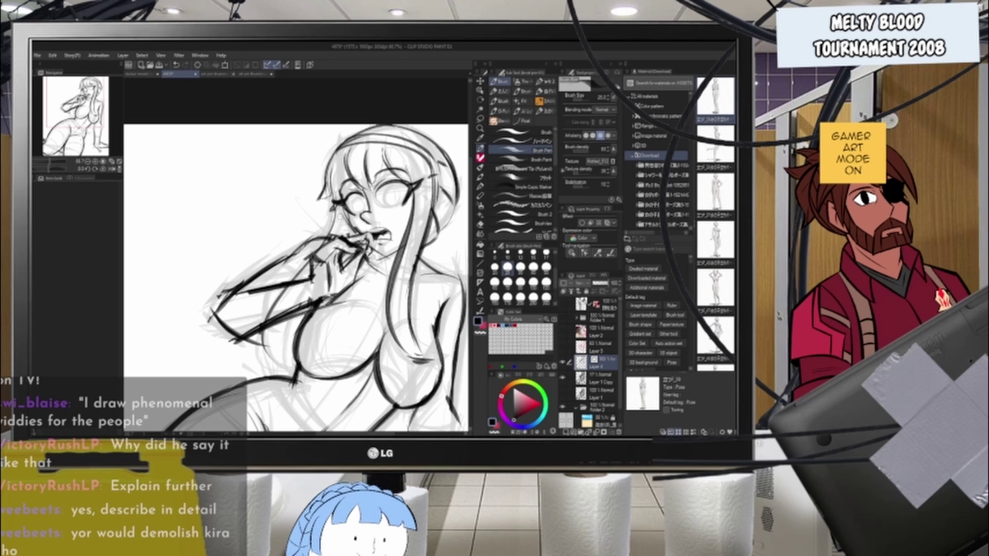
key("ctrl+z")
mouse_move(338, 204)
left_mouse_down()
mouse_move(257, 339)
mouse_move(266, 377)
left_mouse_up()
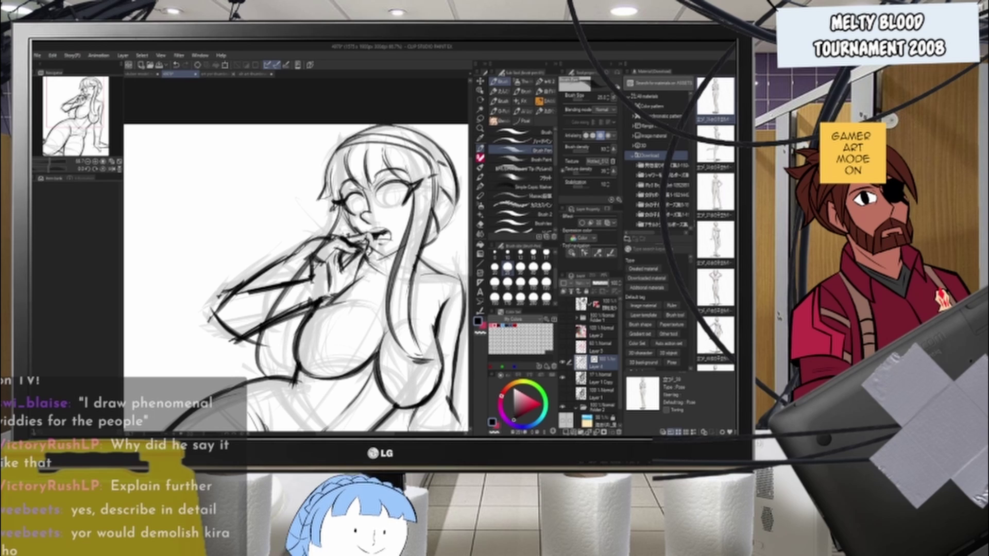
key("ctrl+z")
key("ctrl+z")
left_click_drag(342, 205, 266, 325)
key("ctrl+z")
left_click_drag(335, 205, 263, 324)
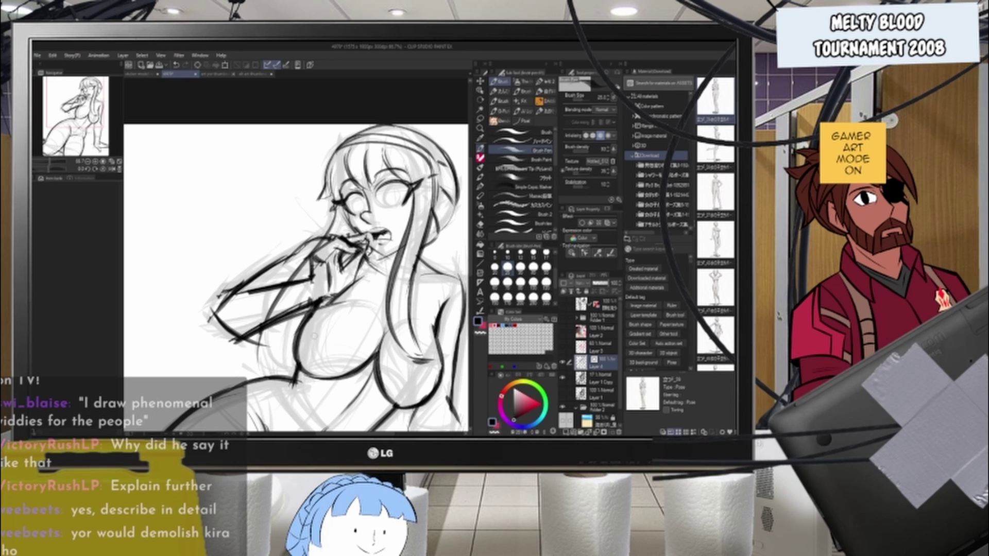
key("ctrl+z")
- Ink the long hair lock from beside the far eye and its curved strands below the raised forearm, beside the breast
left_click_drag(342, 201, 252, 373)
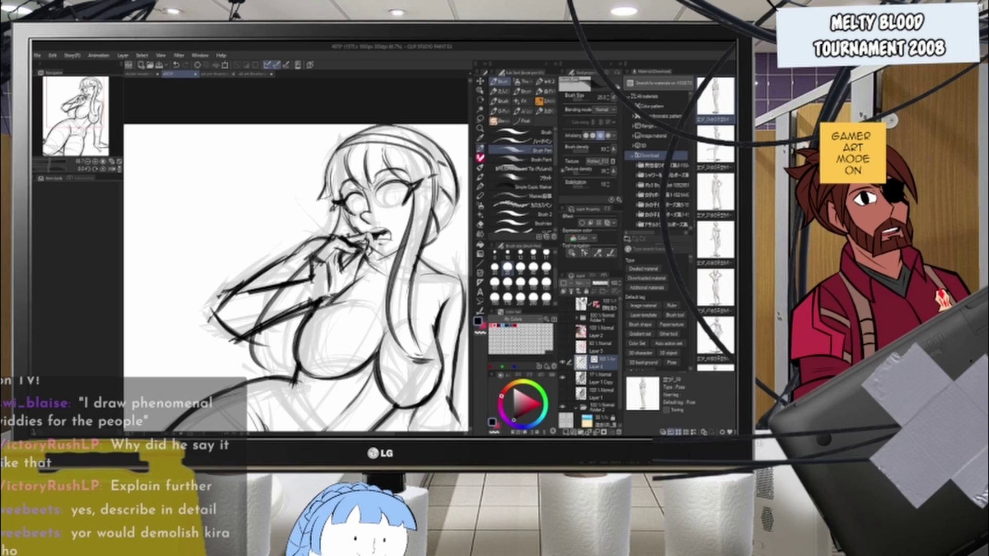
left_click_drag(341, 241, 271, 351)
left_click_drag(291, 313, 293, 370)
mouse_move(253, 341)
left_mouse_down()
mouse_move(265, 367)
mouse_move(291, 368)
left_mouse_up()
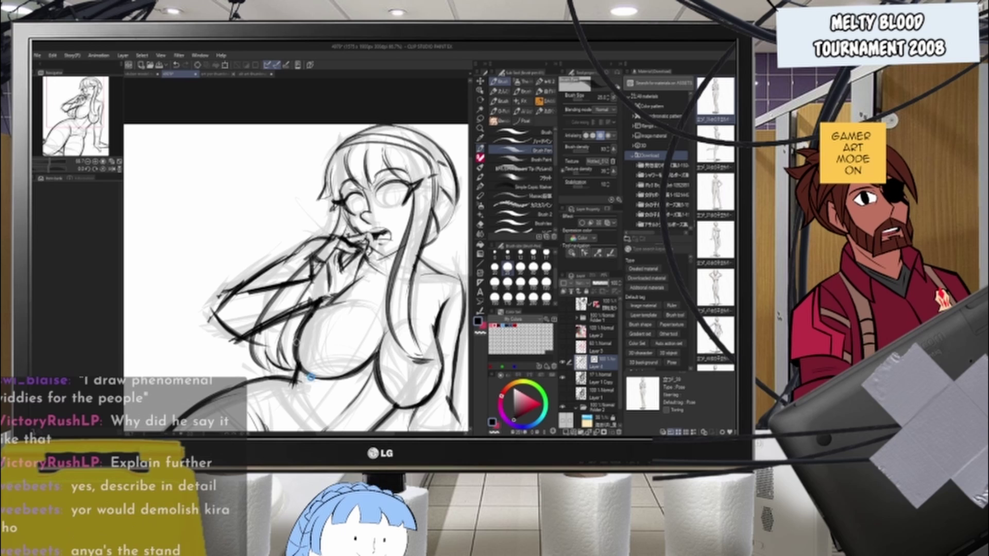
- Erase the parts of the new hair strands that cross over the raised forearm and wrist
scroll(295, 290, "up", 1)
key("e")
mouse_move(264, 305)
left_mouse_down()
mouse_move(270, 290)
mouse_move(251, 328)
left_mouse_up()
left_click_drag(310, 283, 298, 297)
left_click_drag(324, 263, 315, 280)
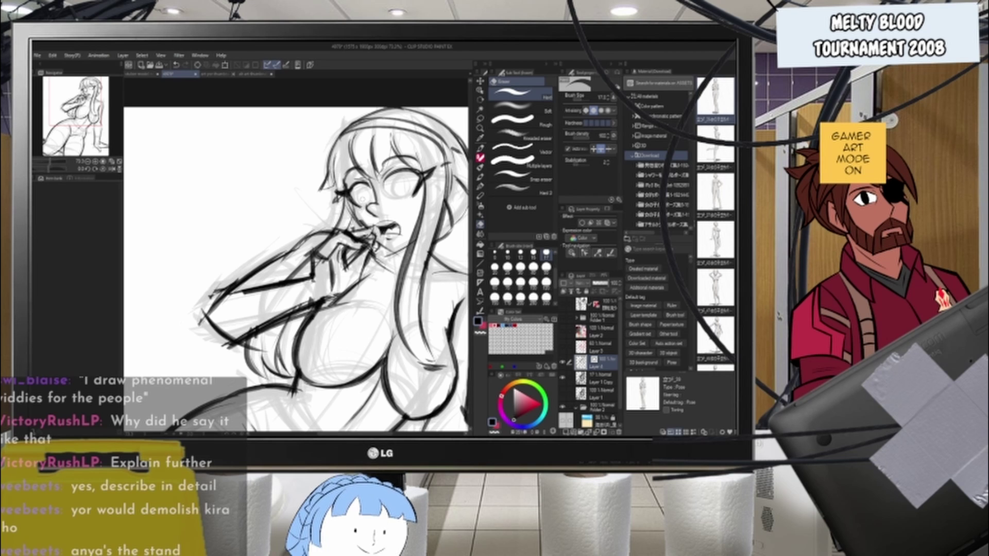
- Ink extra strands along the lower end of the long front hair lock and taper them into its tip over the chest
key("ctrl+minus")
scroll(345, 273, "up", 5)
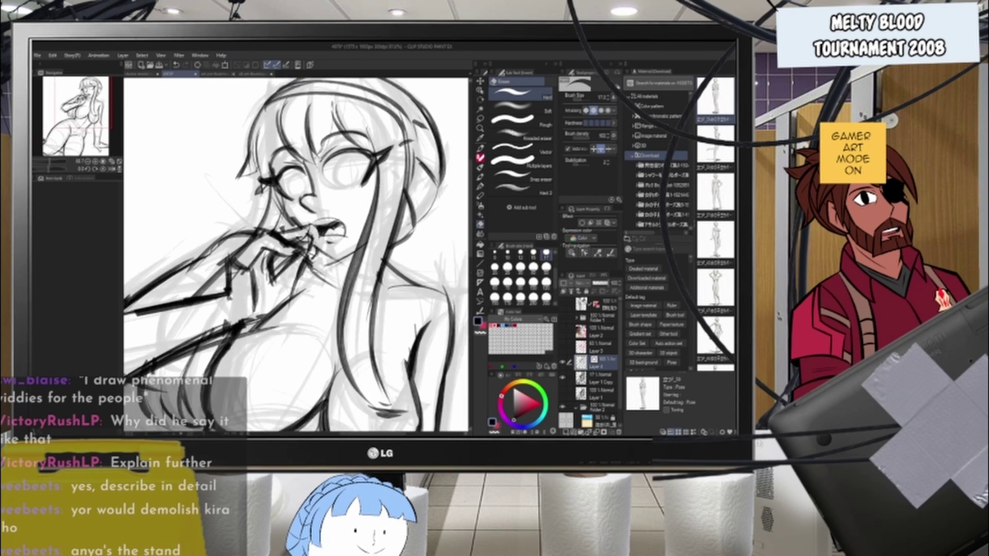
scroll(363, 272, "down", 4)
scroll(367, 271, "up", 3)
scroll(367, 300, "up", 1)
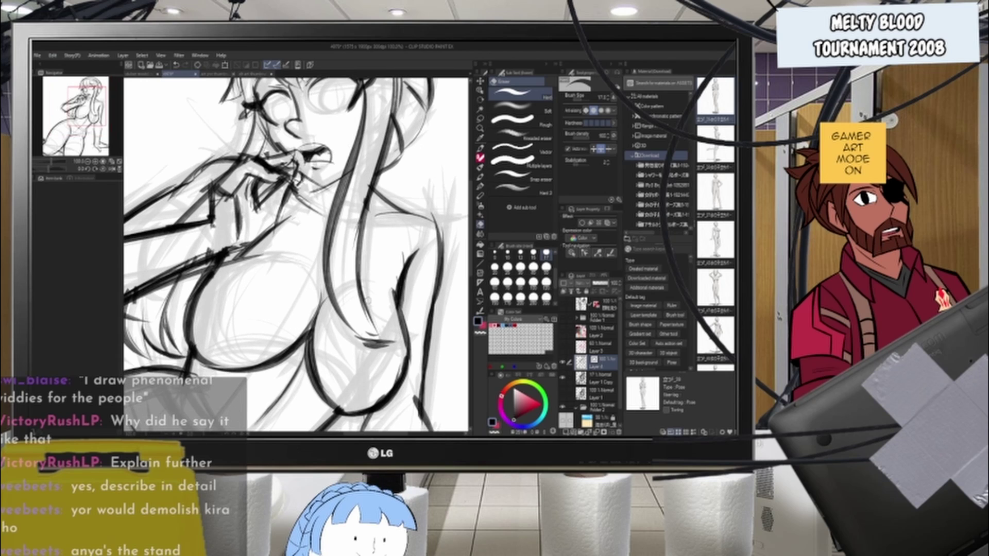
left_click(481, 147)
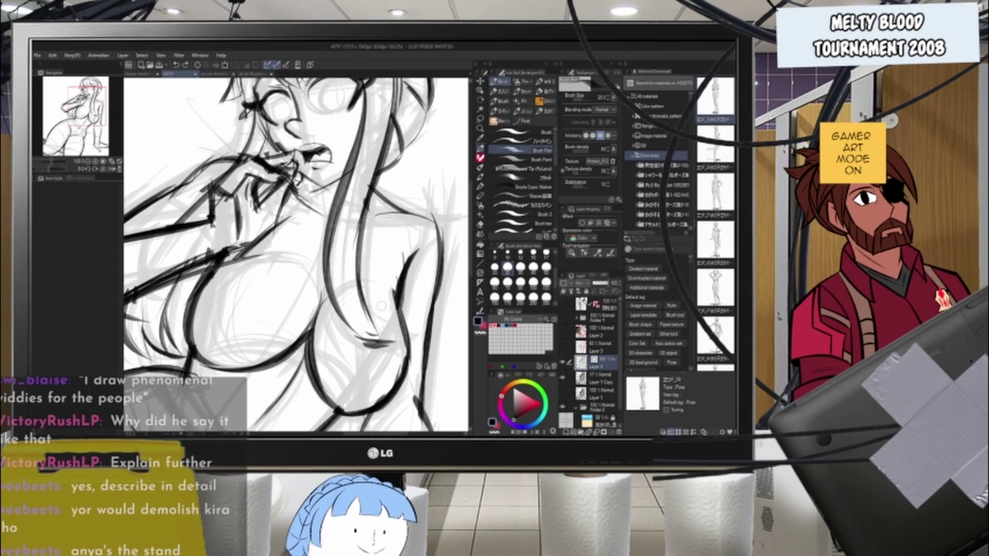
left_click_drag(359, 336, 375, 342)
mouse_move(342, 257)
left_mouse_down()
mouse_move(343, 285)
mouse_move(389, 340)
left_mouse_up()
left_click_drag(345, 273, 384, 340)
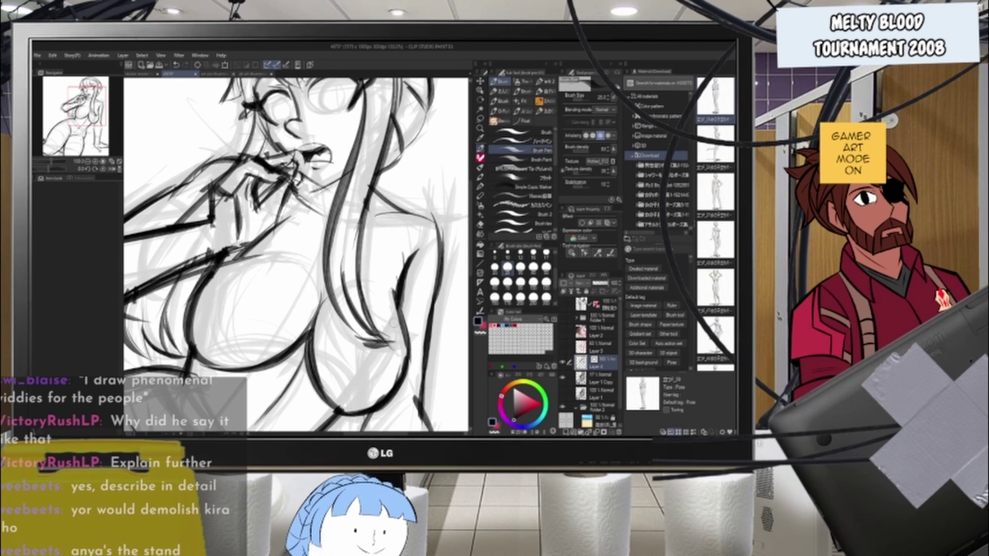
- Add an inner strand line to the hair hanging behind the raised forearm
scroll(385, 252, "down", 4)
scroll(379, 252, "up", 3)
key("e")
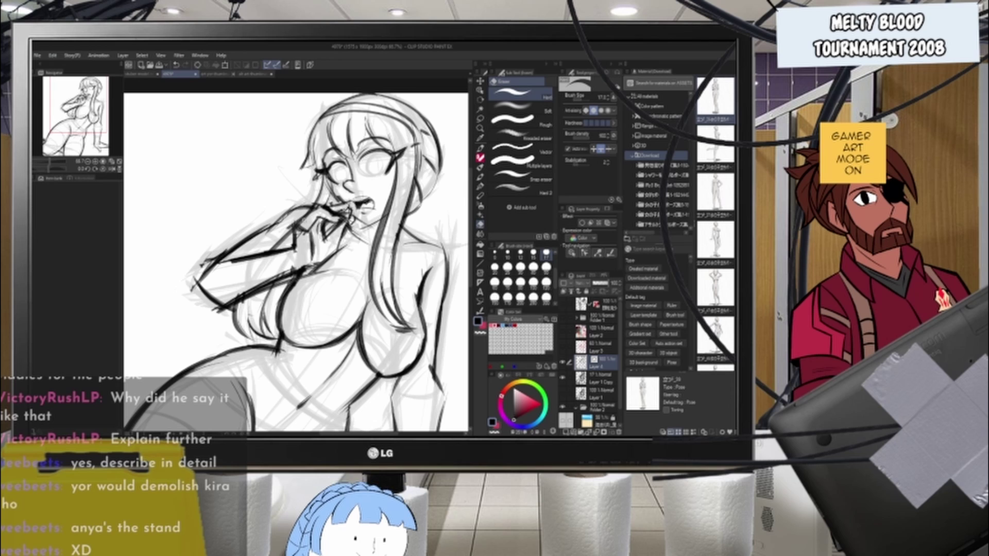
key("p")
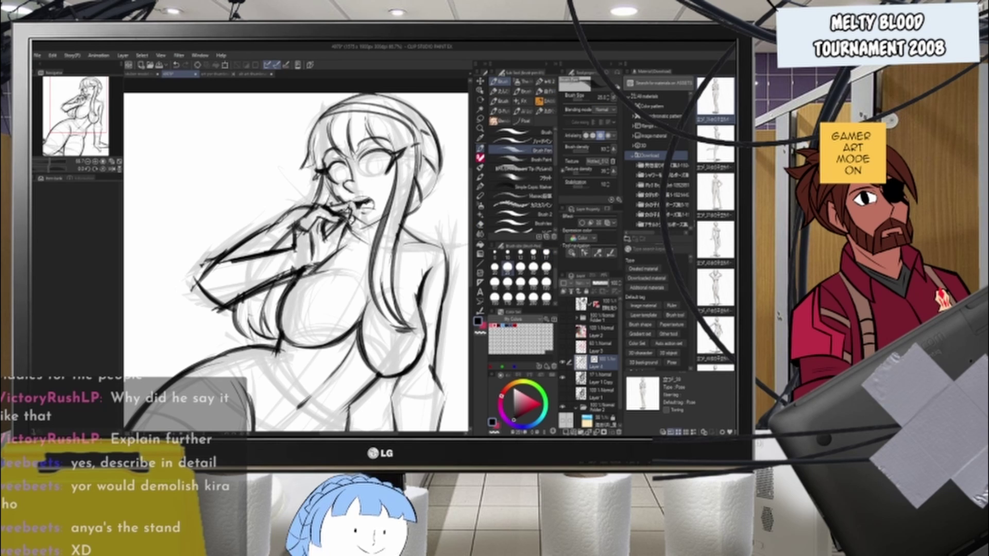
left_click_drag(271, 284, 262, 325)
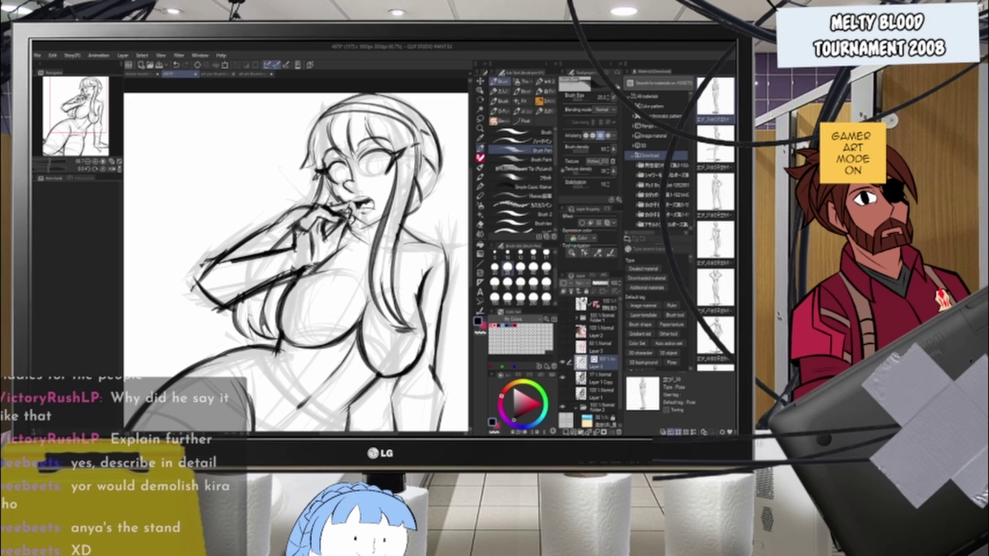
- Try to ink the near eye's iris as a rounded outline over the sketch
left_click_drag(430, 88, 406, 148)
left_click_drag(362, 190, 397, 191)
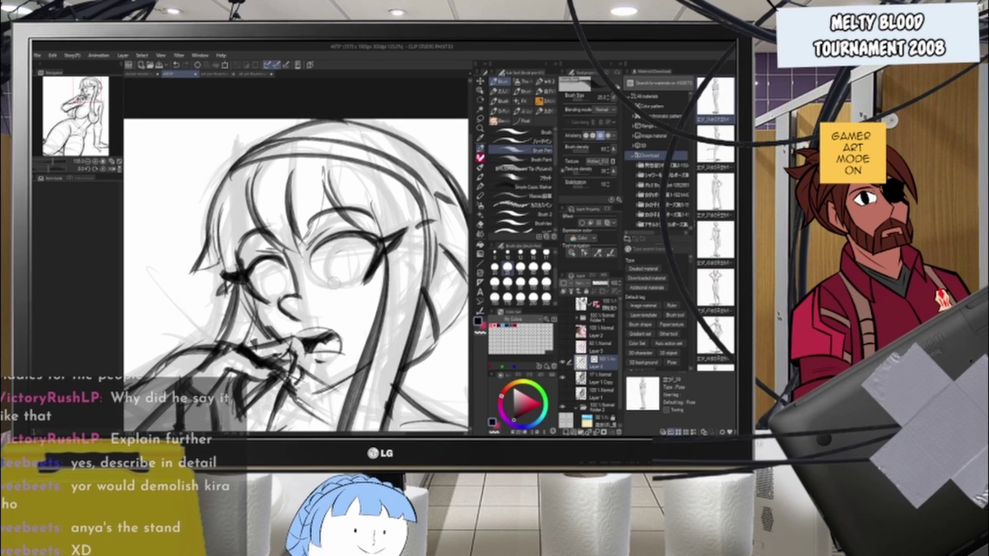
mouse_move(346, 248)
left_mouse_down()
mouse_move(339, 282)
mouse_move(348, 284)
left_mouse_up()
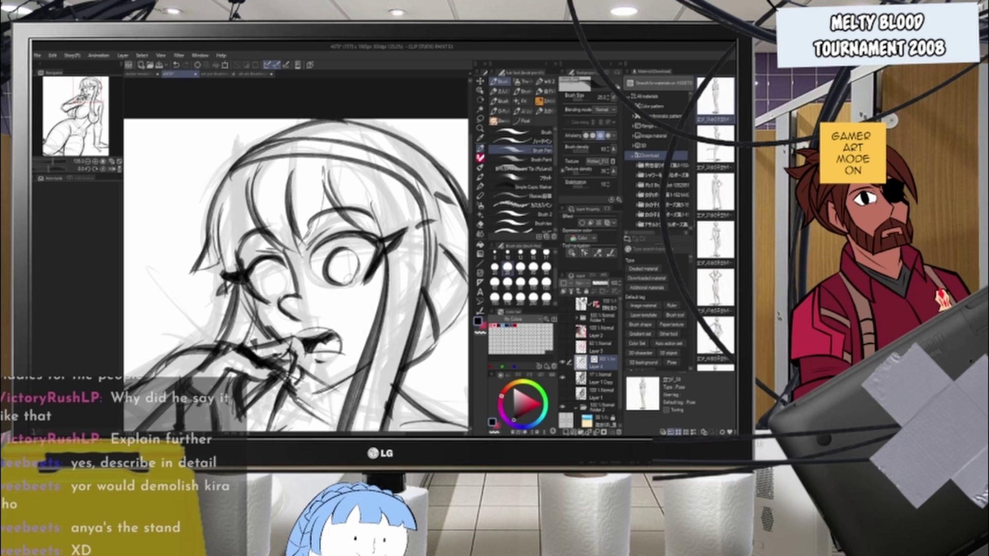
key("ctrl+z")
key("ctrl+z")
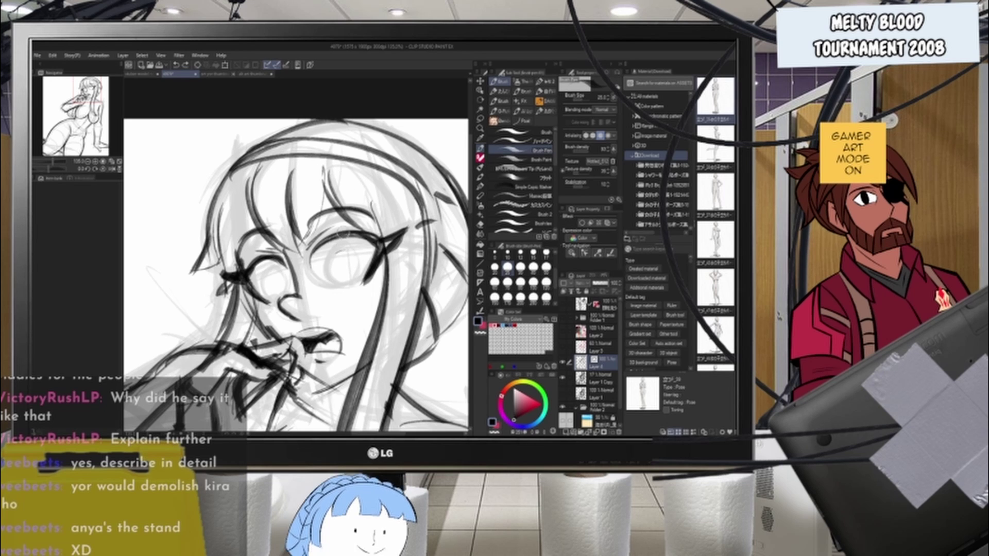
- Try to redraw the round iris outlines in both eyes
mouse_move(346, 249)
left_mouse_down()
mouse_move(348, 284)
mouse_move(350, 252)
mouse_move(359, 273)
mouse_move(343, 287)
left_mouse_up()
left_click_drag(277, 266, 281, 296)
key("ctrl+z")
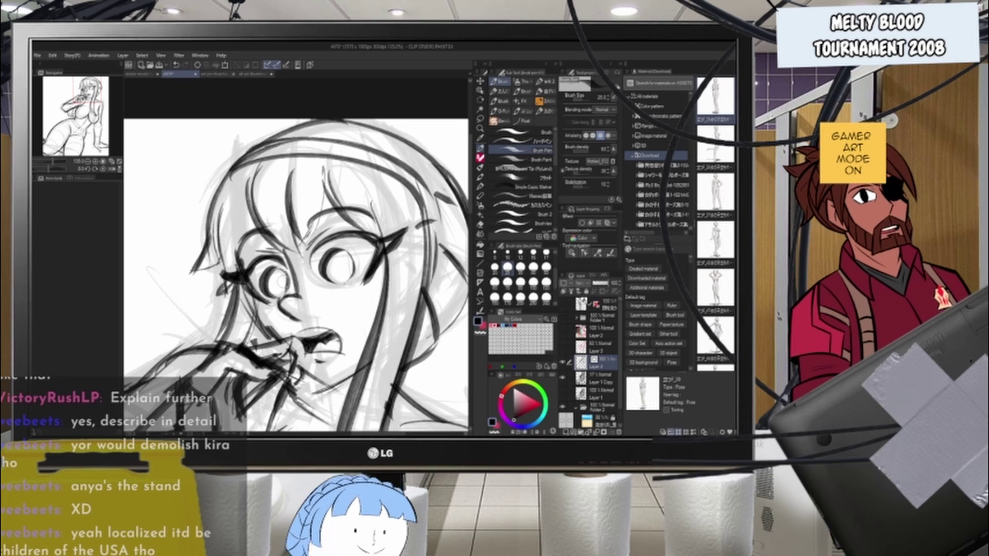
key("ctrl+z")
scroll(288, 273, "down", 5)
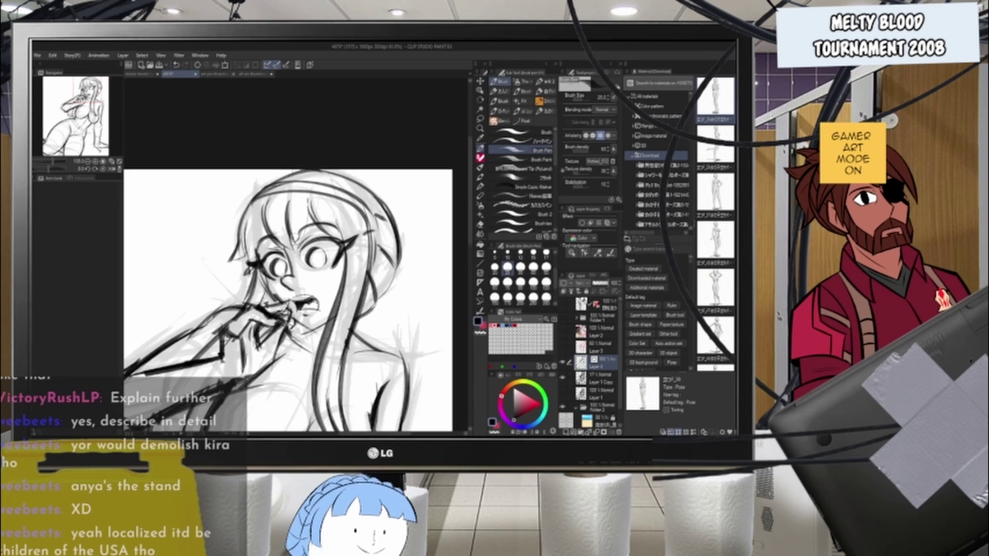
scroll(301, 252, "up", 6)
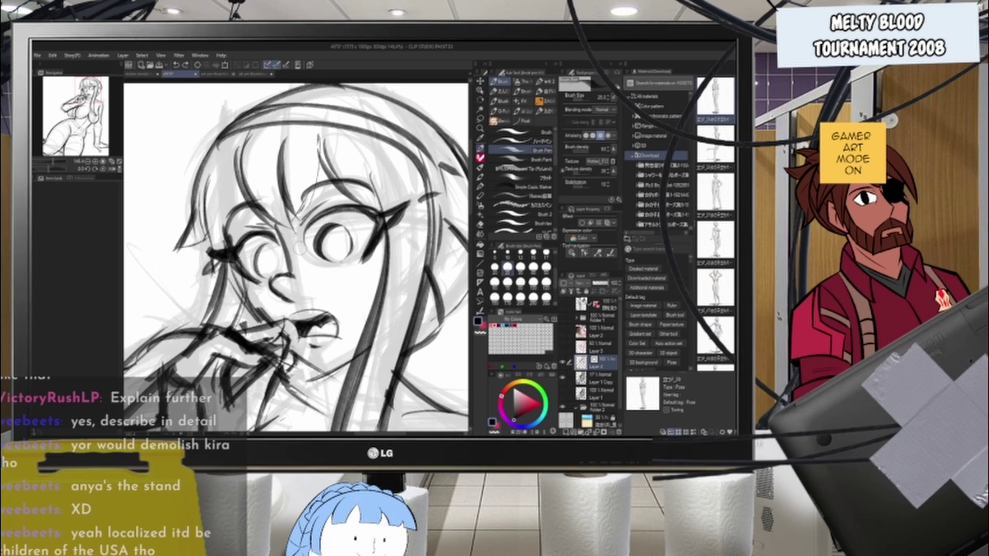
key("ctrl+z")
key("ctrl+z")
key("ctrl+z")
key("ctrl+z")
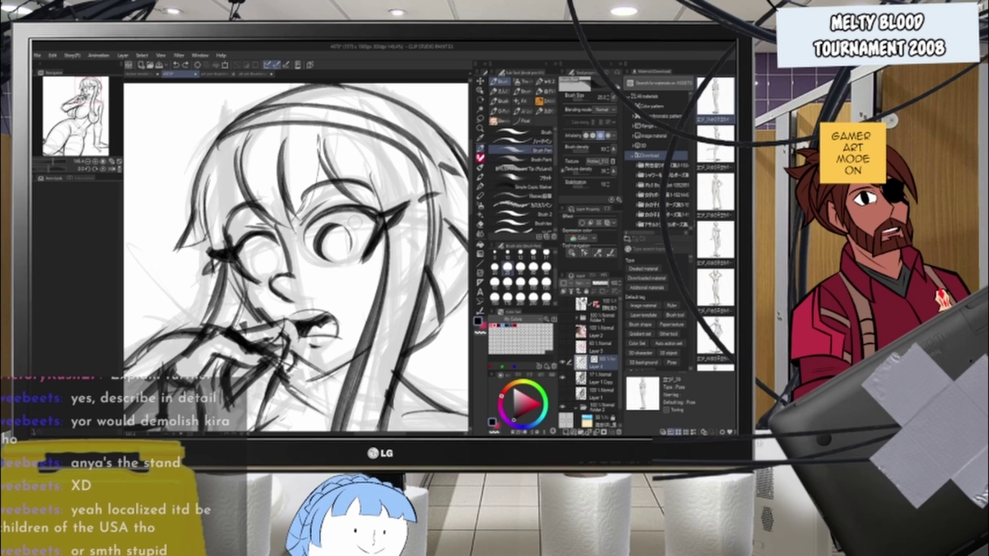
left_click_drag(346, 226, 325, 257)
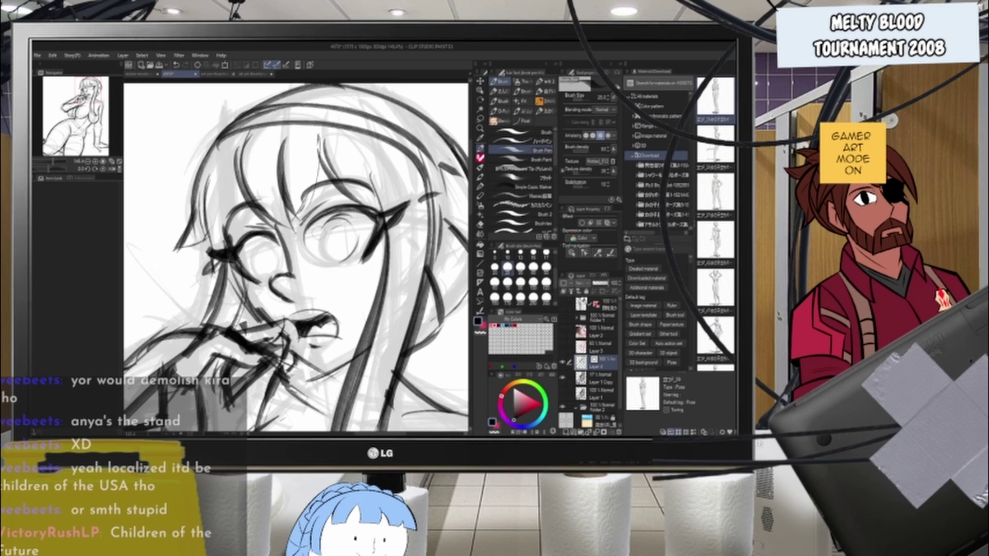
- Ink oval irises in both eyes and thicken the near eye's upper lash line
mouse_move(338, 216)
left_mouse_down()
mouse_move(326, 258)
mouse_move(342, 262)
mouse_move(358, 248)
left_mouse_up()
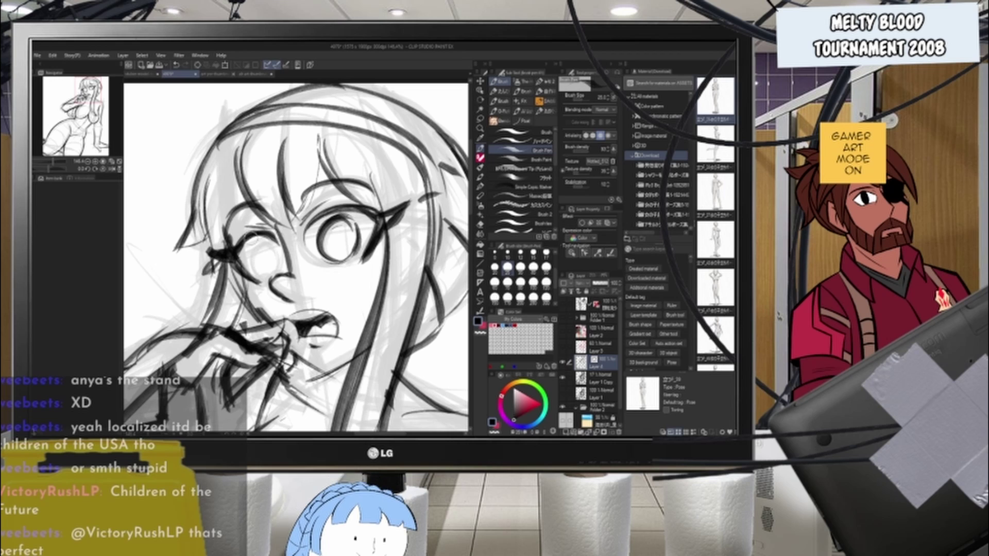
mouse_move(265, 232)
left_mouse_down()
mouse_move(252, 270)
mouse_move(284, 255)
mouse_move(268, 242)
mouse_move(279, 271)
left_mouse_up()
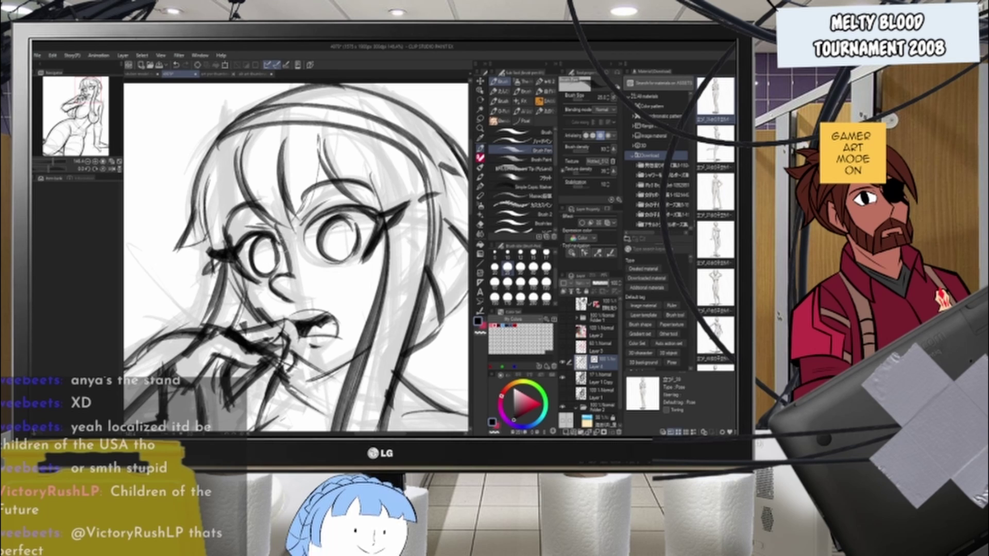
mouse_move(301, 231)
left_mouse_down()
mouse_move(408, 205)
mouse_move(384, 225)
mouse_move(380, 217)
left_mouse_up()
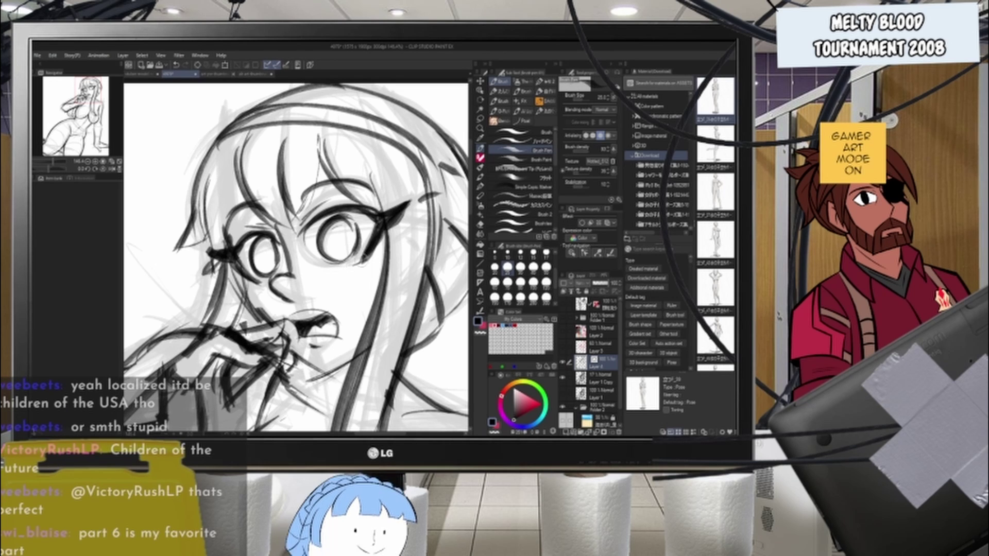
- Try to ink the back hair's outer edge curving from behind the head down toward the neck
scroll(282, 272, "down", 10)
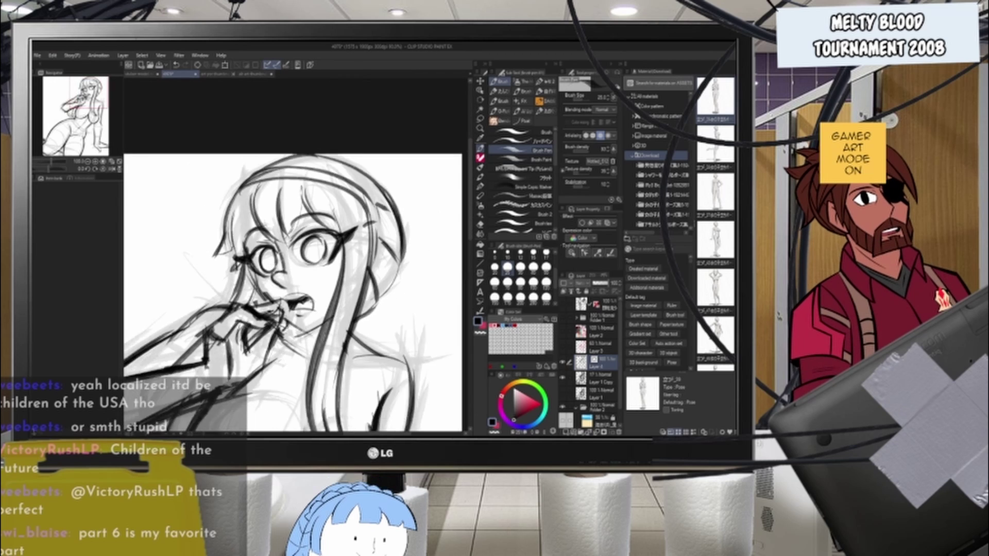
scroll(284, 233, "up", 5)
scroll(338, 190, "down", 5)
scroll(336, 340, "up", 4)
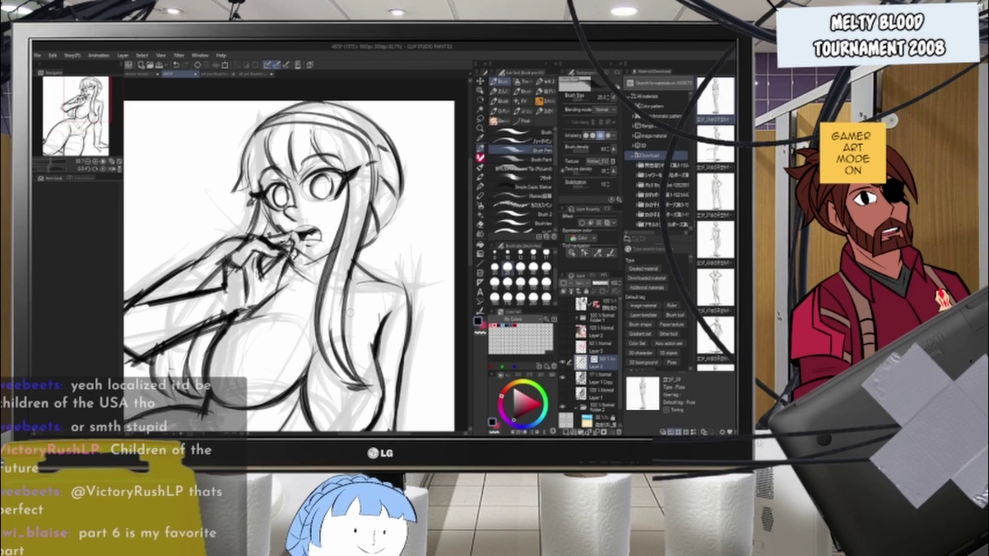
left_click_drag(404, 189, 377, 234)
key("ctrl+z")
key("ctrl+z")
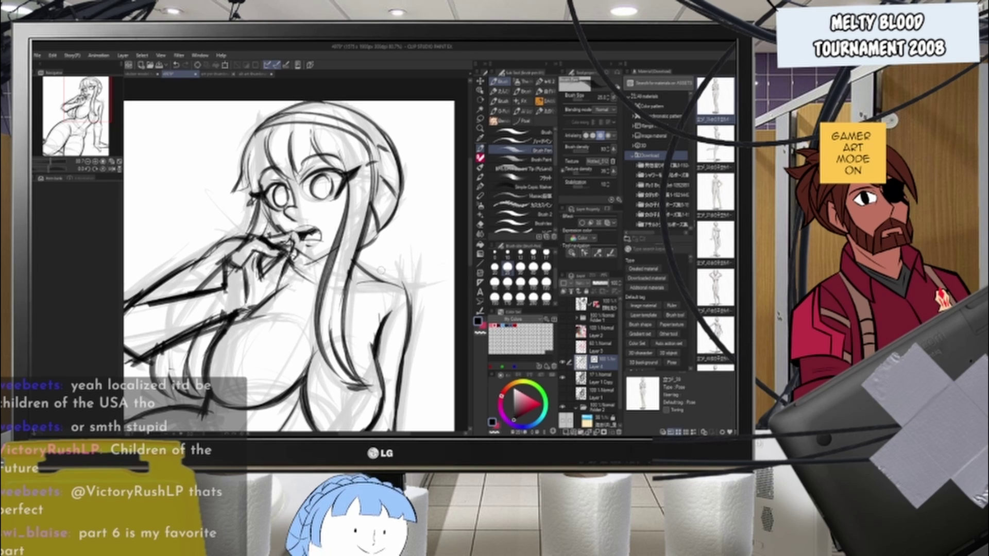
- Hide the rough sketch layer, Layer 1 Copy, so only the inked linework shows
scroll(472, 215, "up", 2)
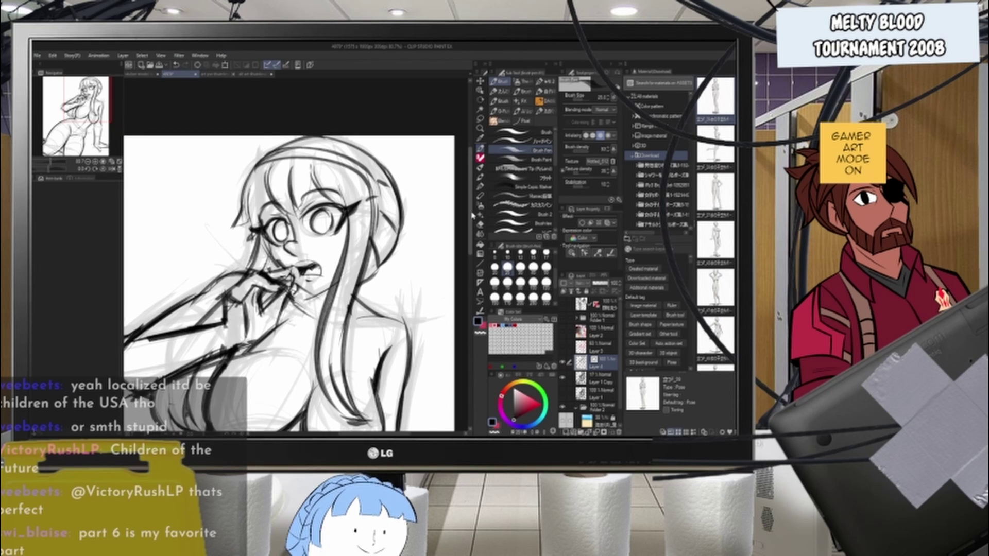
left_click_drag(472, 215, 472, 214)
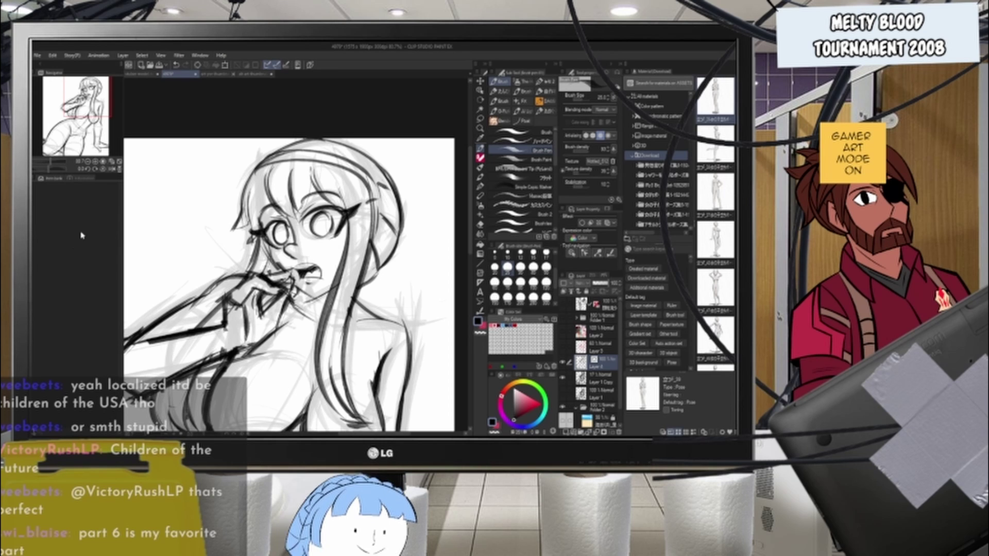
scroll(198, 175, "up", 2)
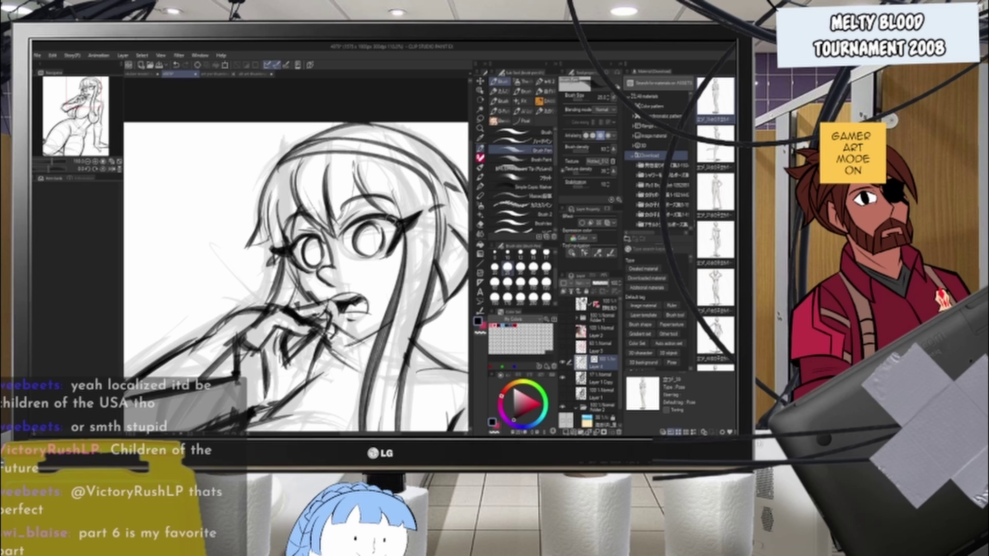
scroll(380, 233, "down", 1)
scroll(400, 207, "down", 4)
scroll(404, 271, "up", 3)
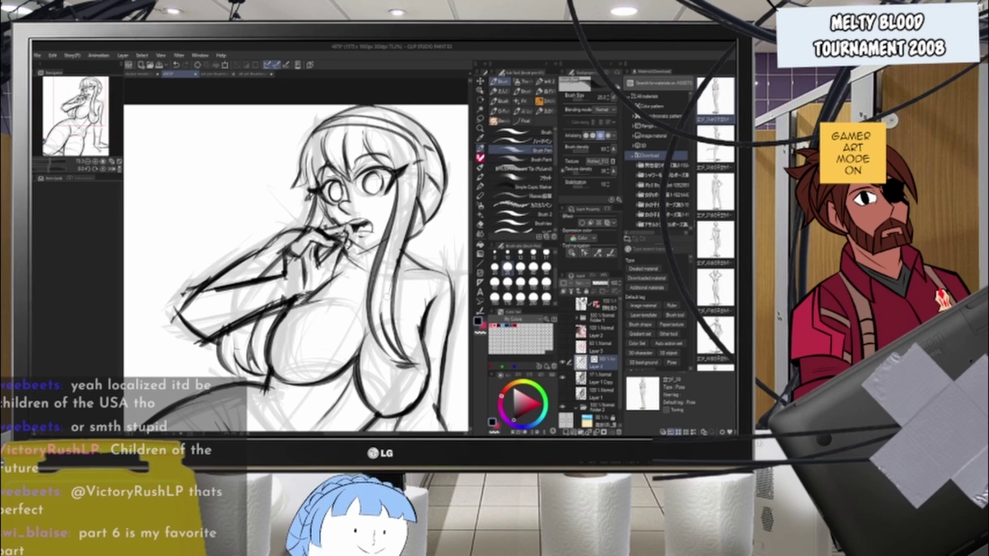
left_click(562, 382)
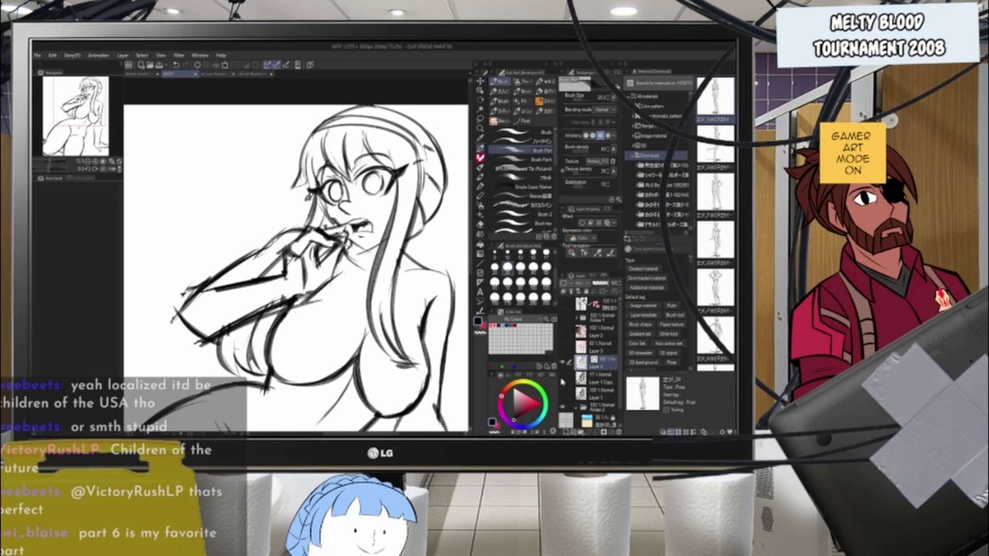
left_click(562, 380)
left_click(562, 380)
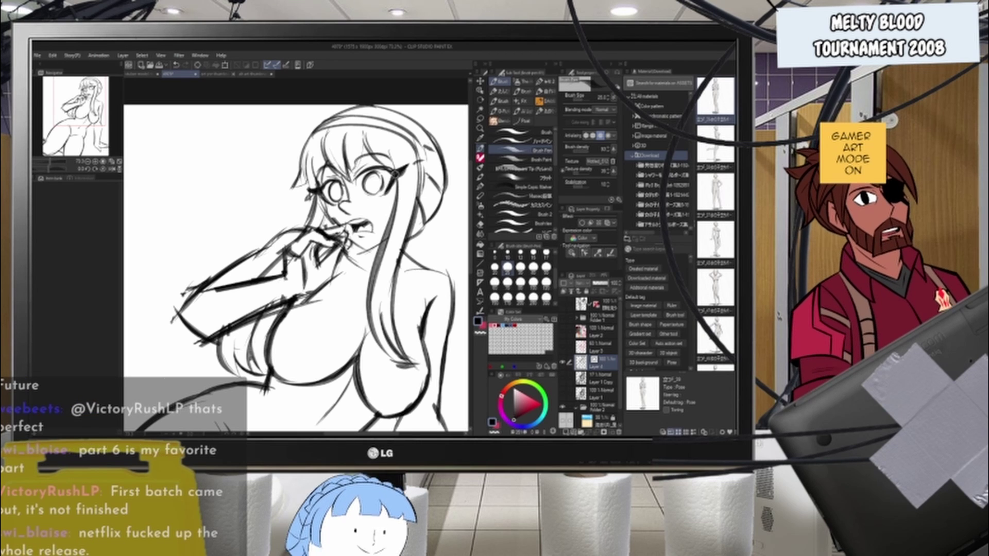
- Ink extra strands along the long side lock and reinforce the fringe, headband and back-hair lines
left_click_drag(404, 174, 384, 315)
left_click_drag(325, 198, 311, 230)
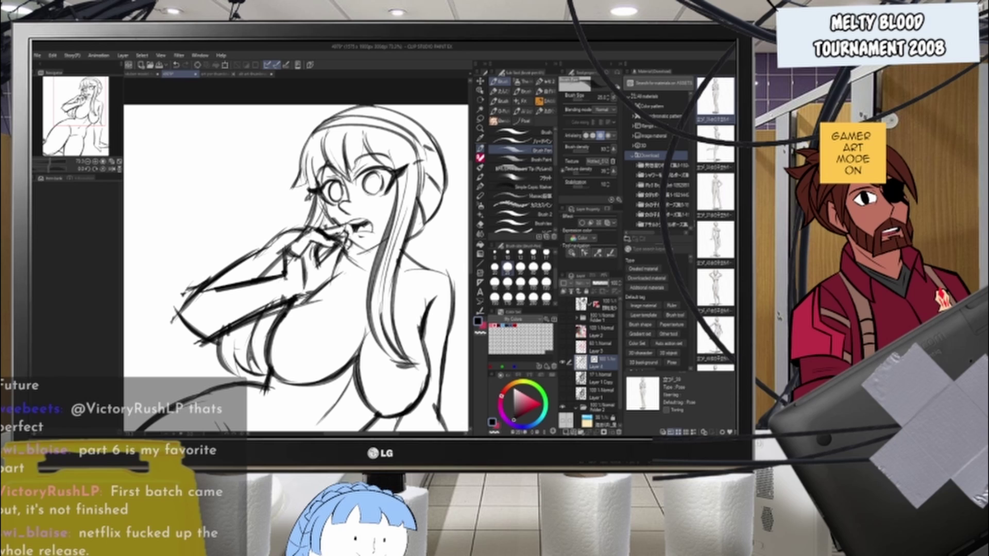
key("ctrl+z")
scroll(363, 161, "down", 1)
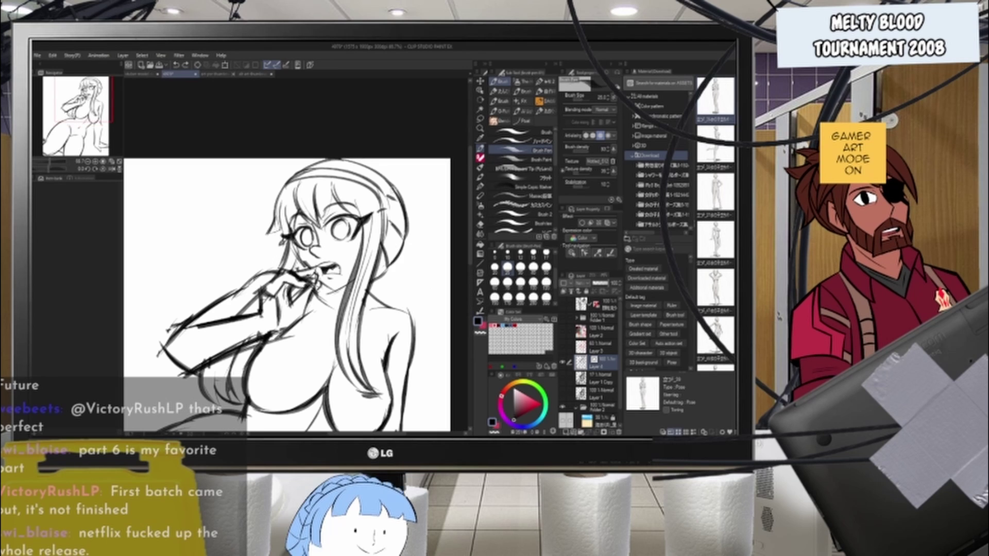
left_click_drag(335, 186, 320, 217)
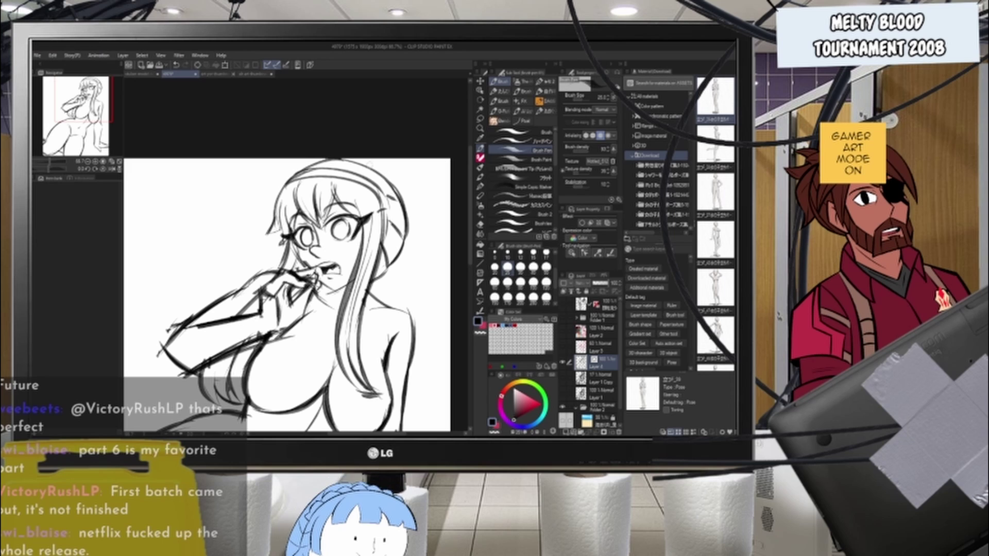
left_click_drag(354, 169, 374, 177)
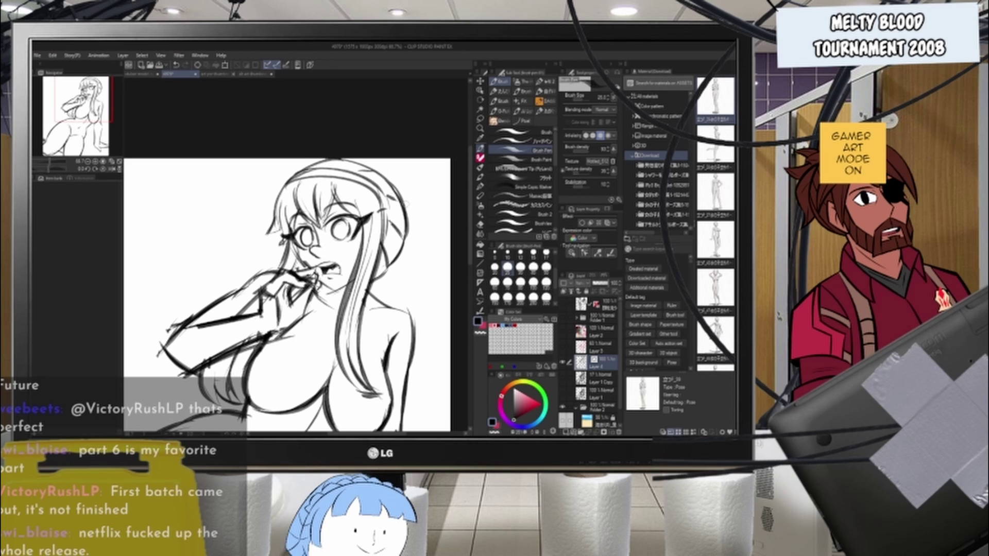
left_click_drag(386, 230, 398, 254)
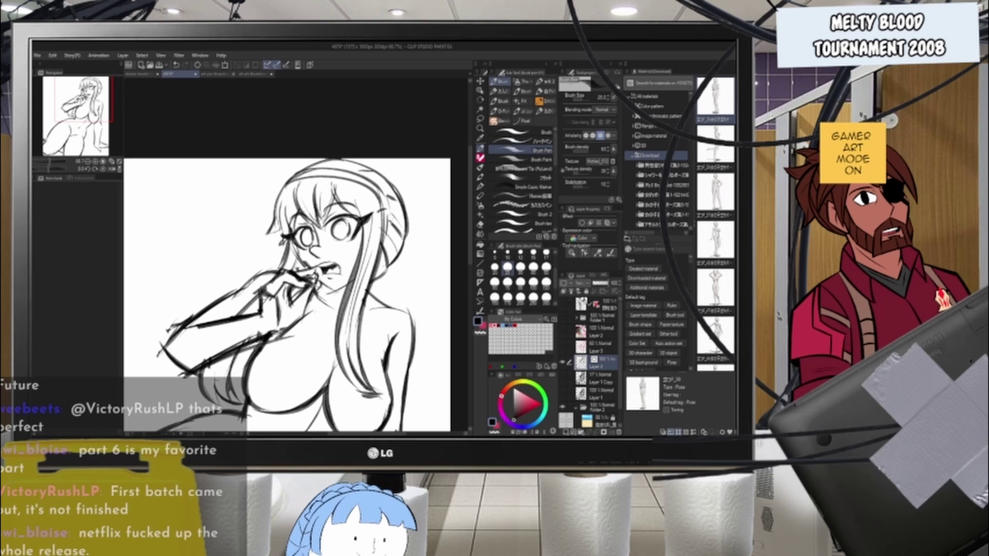
left_click_drag(380, 195, 384, 216)
- Show the red clothing sketch, Layer 3, reduce its opacity and keep it stacked directly above the inked Layer 4
left_click(563, 364)
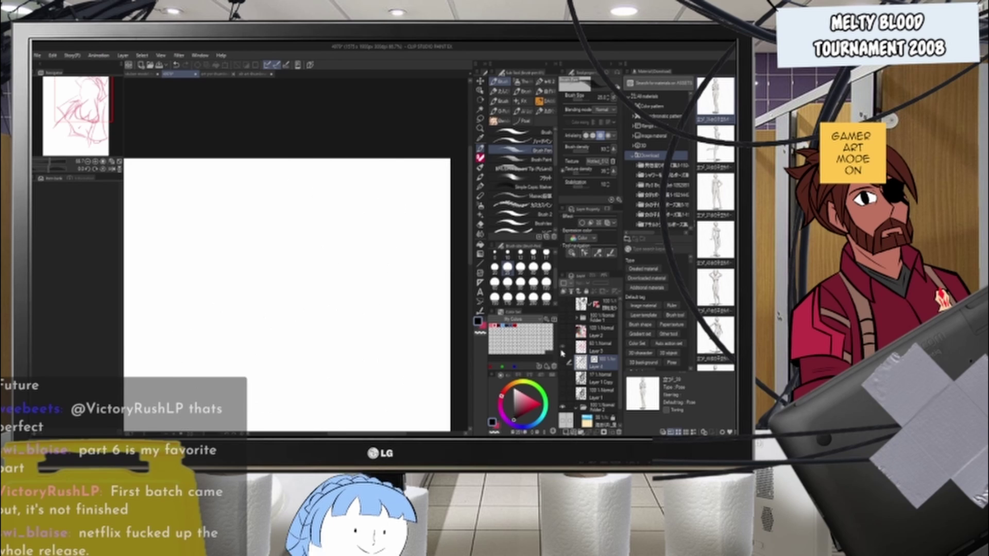
left_click(598, 347)
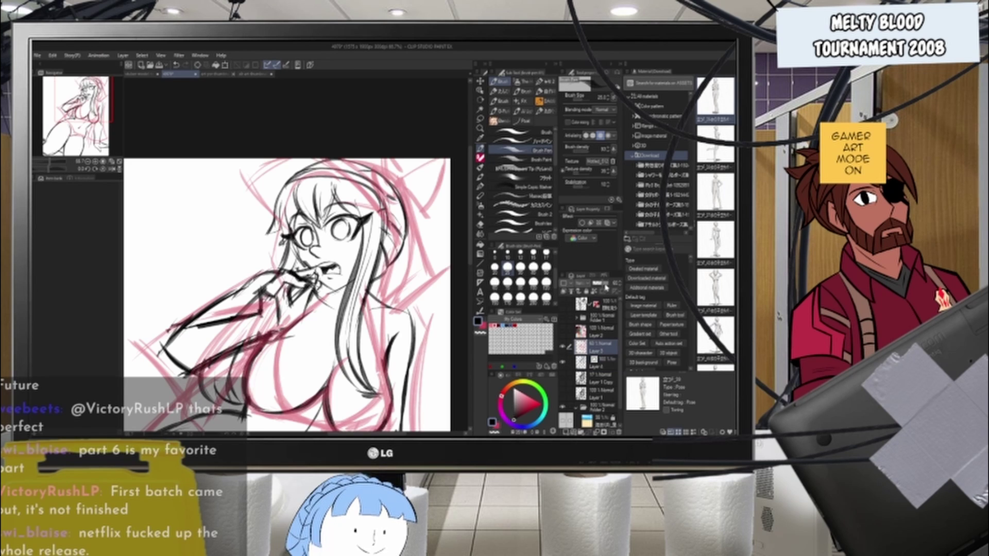
left_click_drag(597, 285, 600, 278)
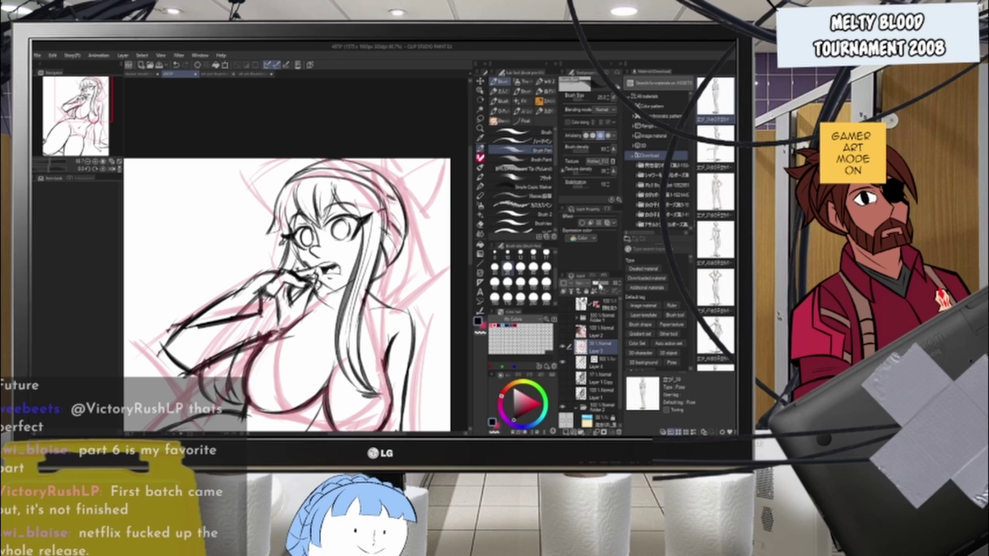
left_click_drag(599, 350, 604, 364)
left_click(598, 348)
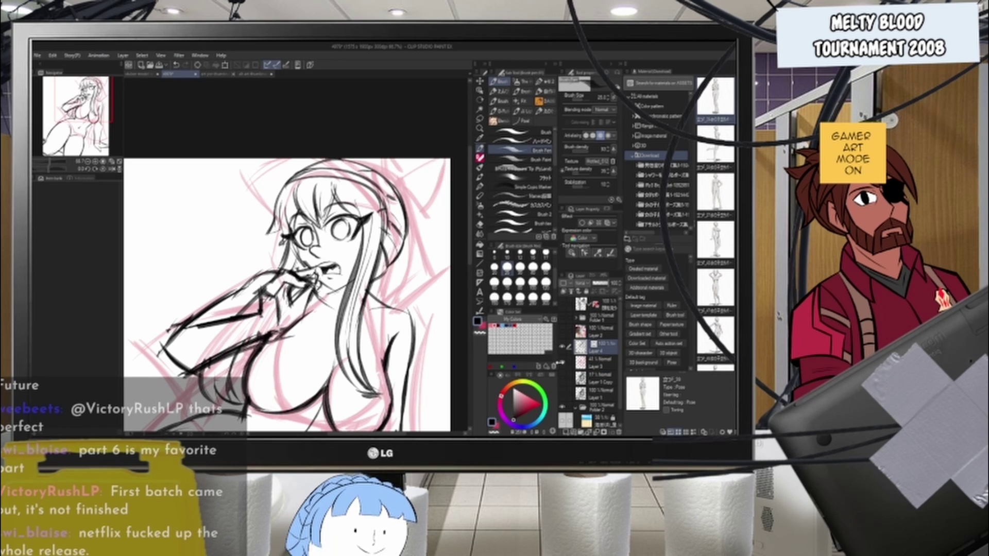
left_click(559, 362)
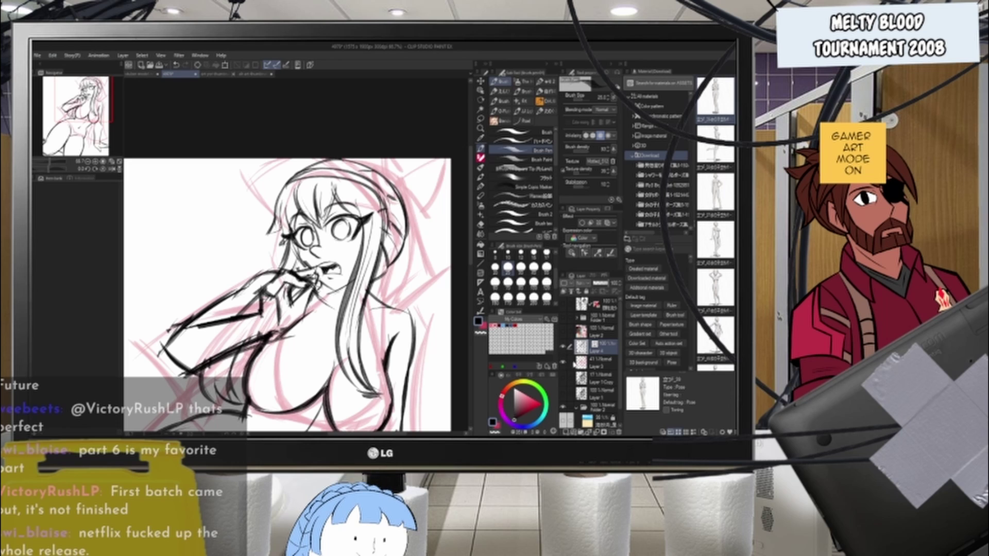
left_click_drag(594, 364, 597, 343)
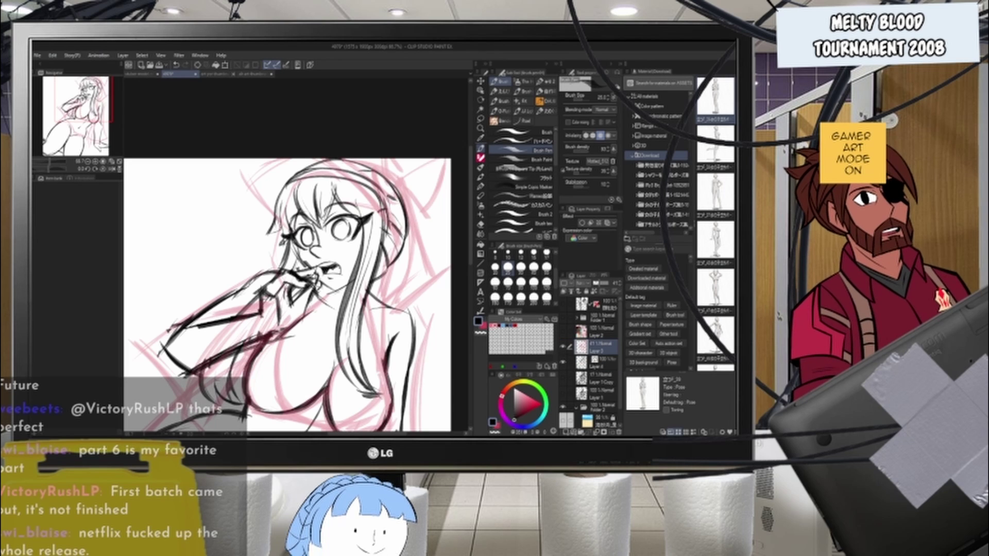
- Add a new layer above the red sketch, lower the sketch's opacity to 30%, and make the new layer active
left_click(574, 434)
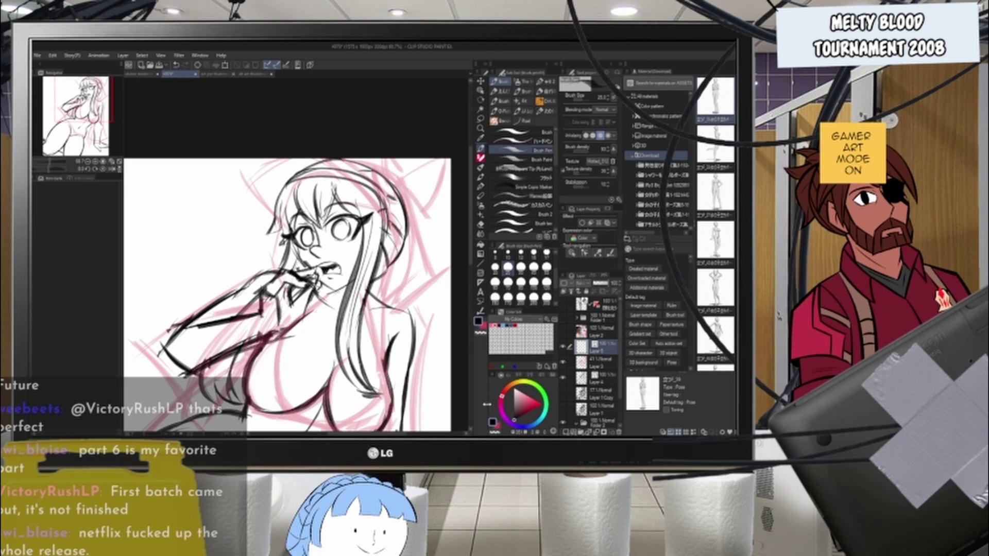
left_click(496, 427)
left_click(589, 365)
left_click_drag(599, 284, 598, 284)
left_click(493, 423)
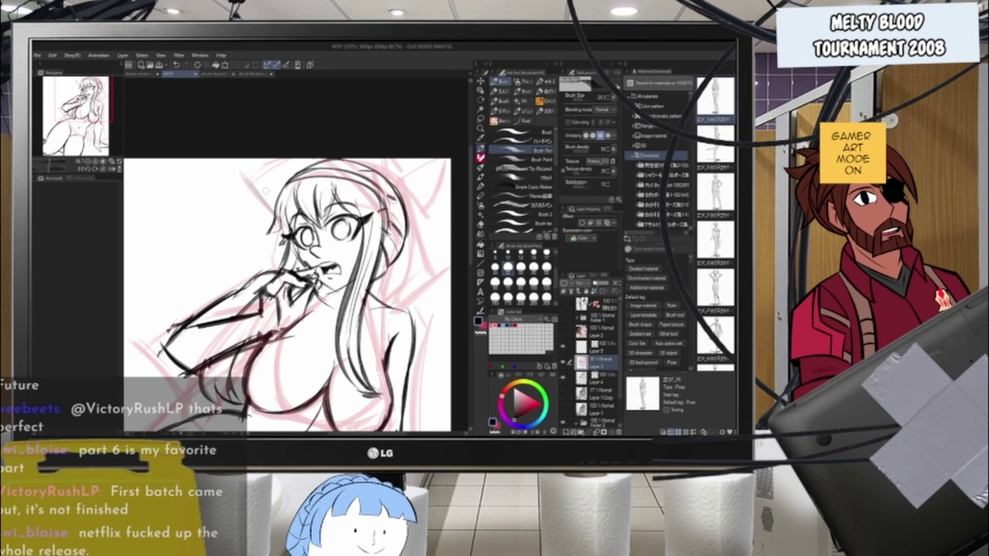
left_click(597, 344)
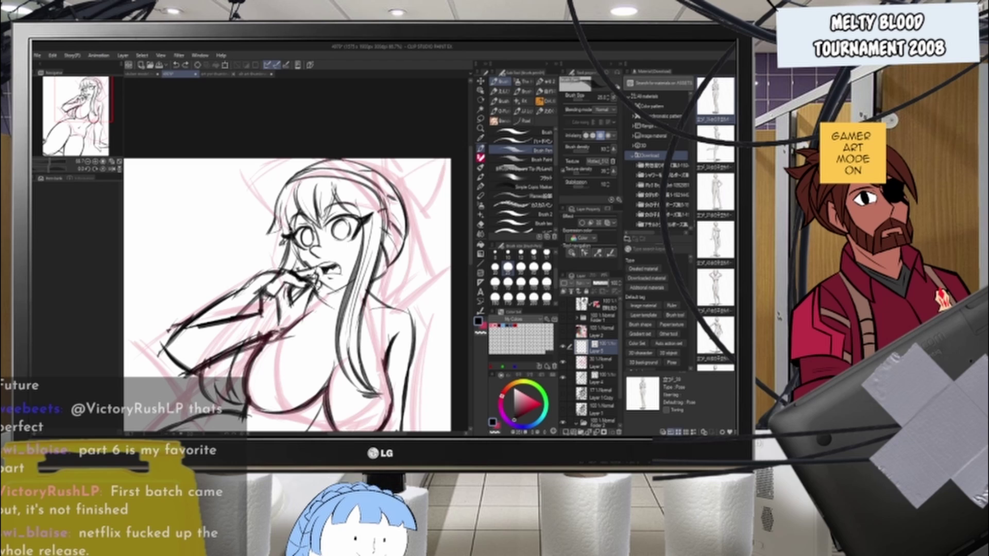
- Try to draw the diagonal accessory line running down toward the fringe in the dark ink colour
left_click_drag(252, 182, 287, 225)
left_click_drag(245, 169, 286, 225)
key("ctrl+z")
key("ctrl+z")
key("ctrl+z")
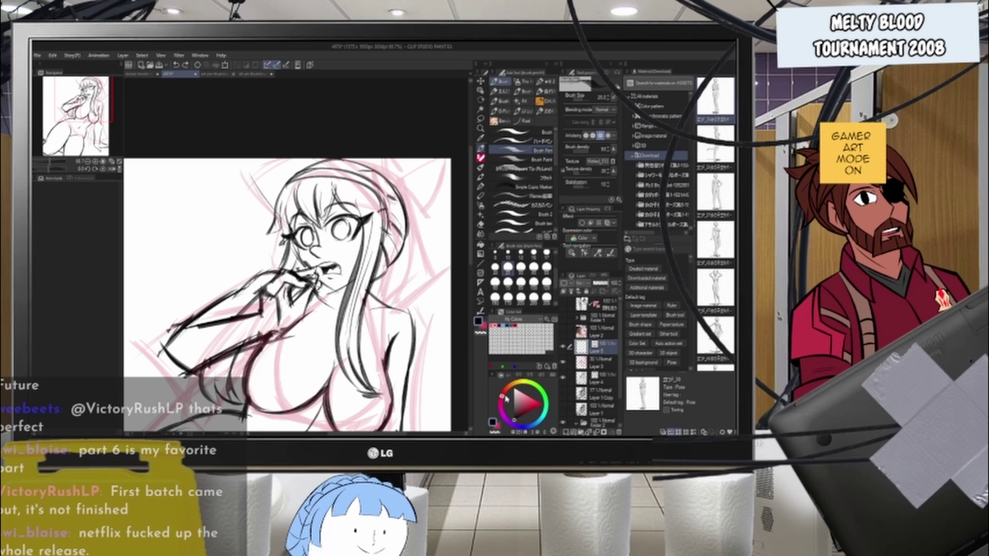
- Switch the drawing colour to crimson and draw the diagonal accessory line running down to the fringe
left_click(498, 425)
left_click_drag(244, 168, 290, 229)
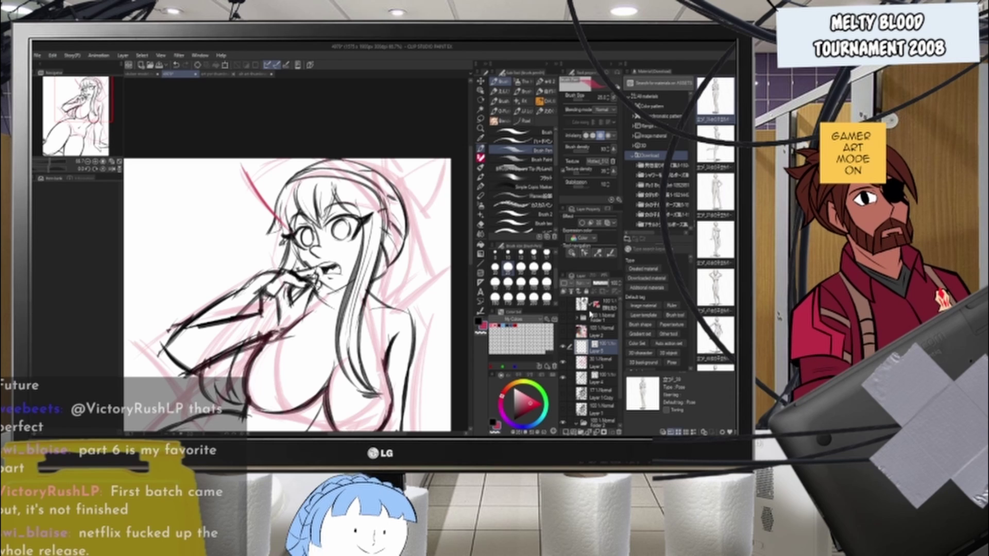
- Draw the bikini top's near cup and its lower band in crimson over the faint sketch
scroll(330, 266, "down", 1)
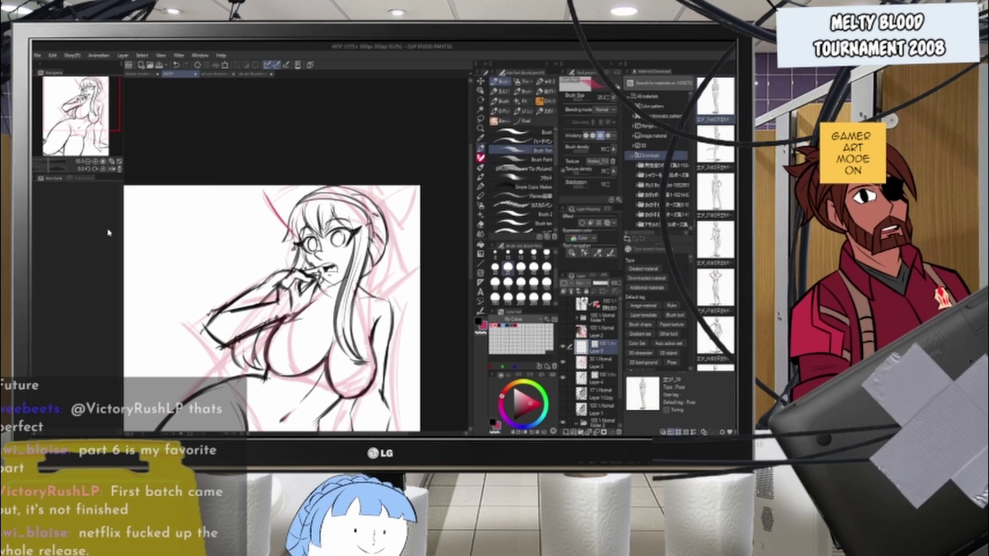
key("ctrl+plus")
key("ctrl+plus")
key("ctrl+plus")
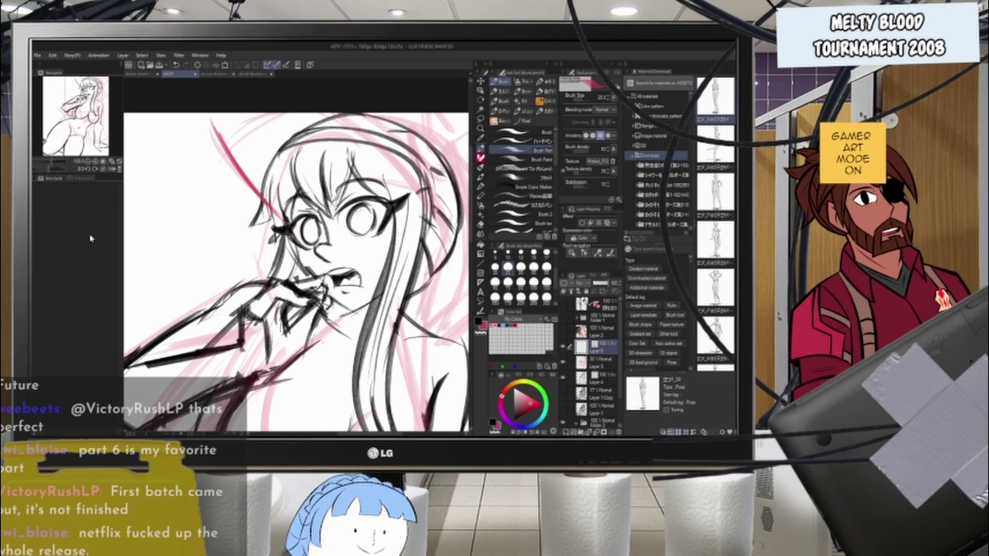
scroll(345, 236, "down", 3)
scroll(340, 296, "up", 2)
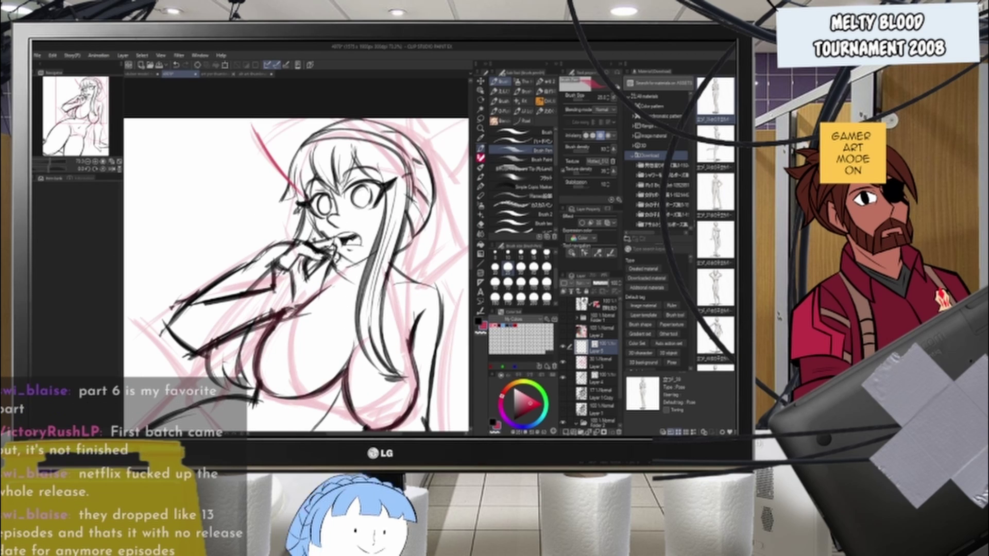
left_click_drag(305, 304, 306, 393)
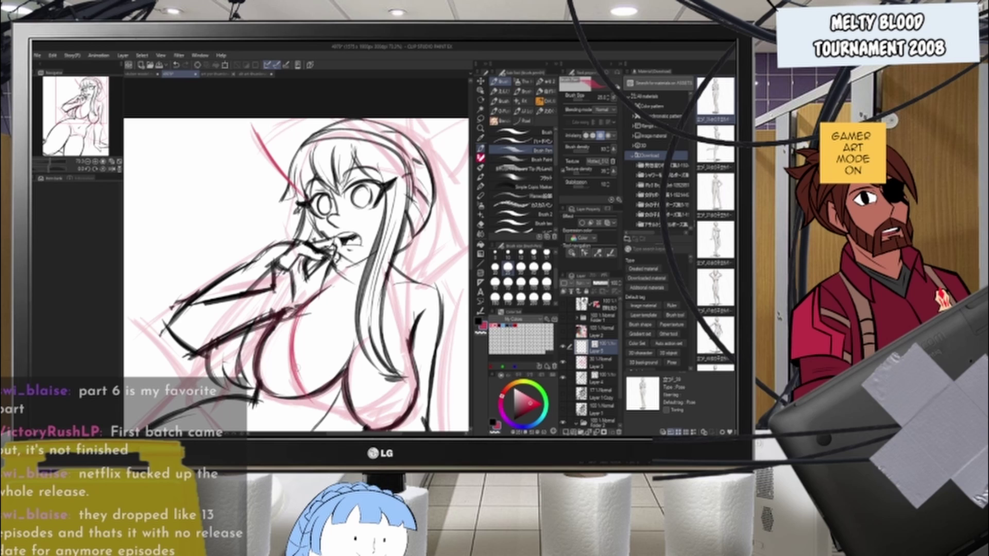
left_click_drag(258, 355, 301, 405)
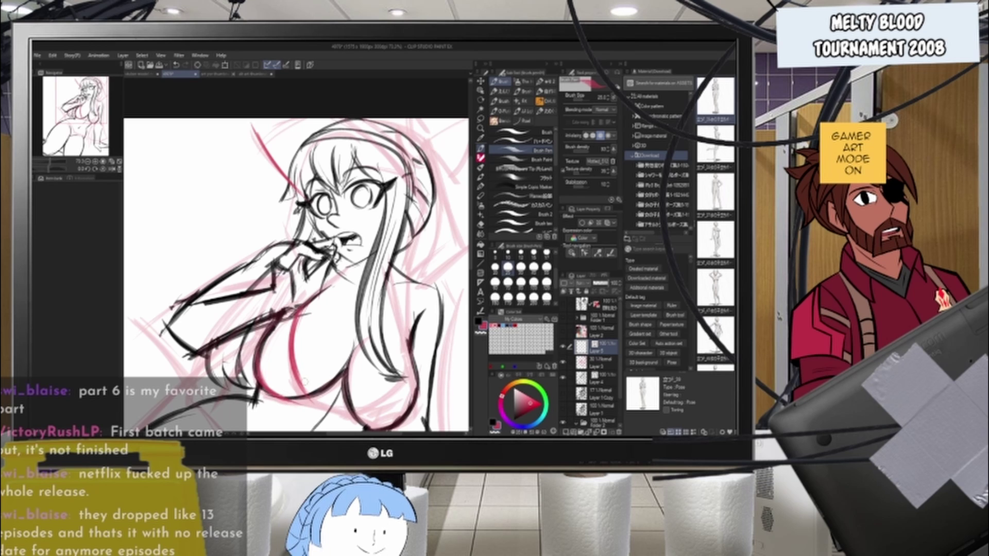
mouse_move(306, 369)
left_mouse_down()
mouse_move(299, 396)
mouse_move(317, 415)
mouse_move(381, 428)
left_mouse_up()
left_click_drag(298, 406, 387, 431)
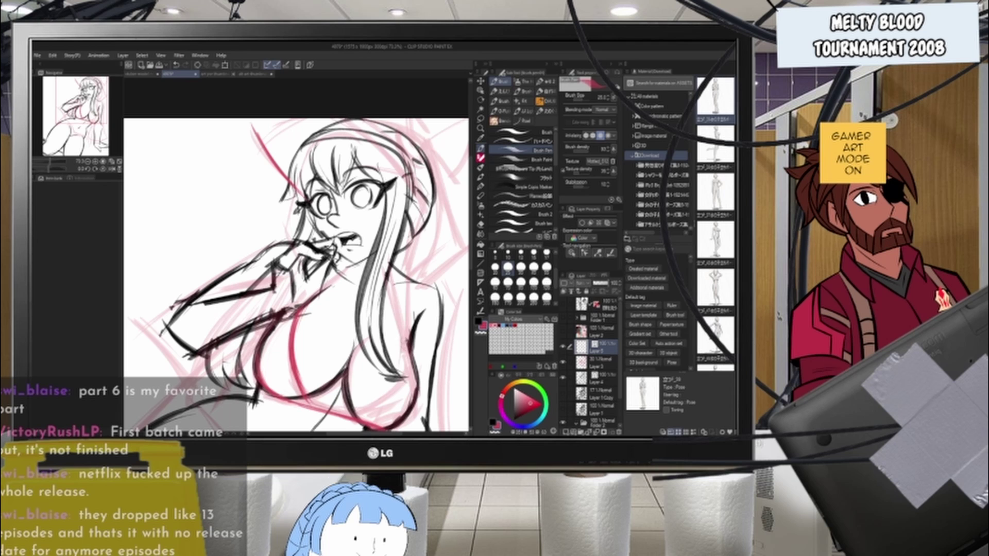
- Work out the edges of the bikini top's far cup in crimson
left_click_drag(407, 339, 363, 411)
mouse_move(406, 357)
left_mouse_down()
mouse_move(367, 406)
mouse_move(340, 418)
left_mouse_up()
key("ctrl+z")
key("ctrl+z")
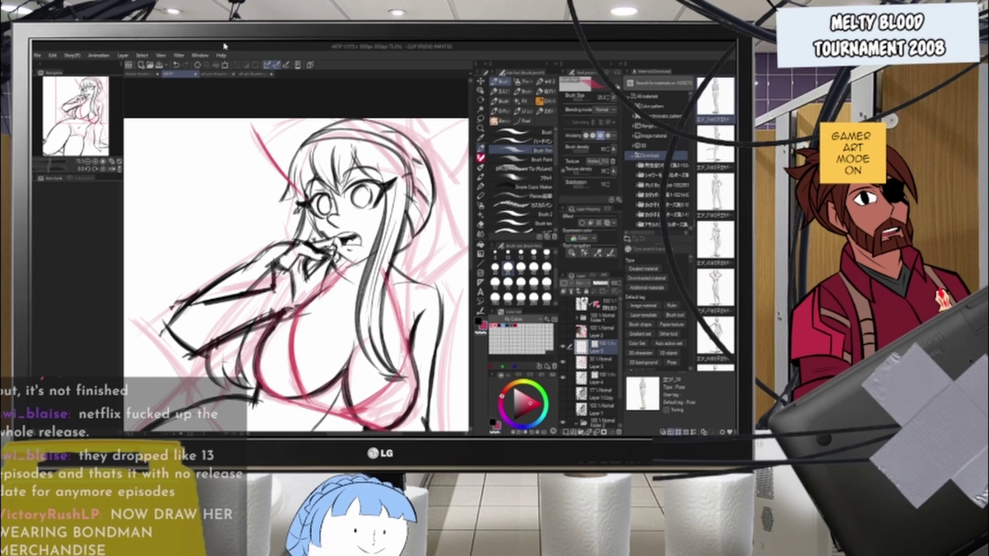
- Draw the bikini bottom's edge along the near thigh and its curved waistline across the hips in crimson
scroll(274, 155, "down", 4)
scroll(281, 223, "up", 3)
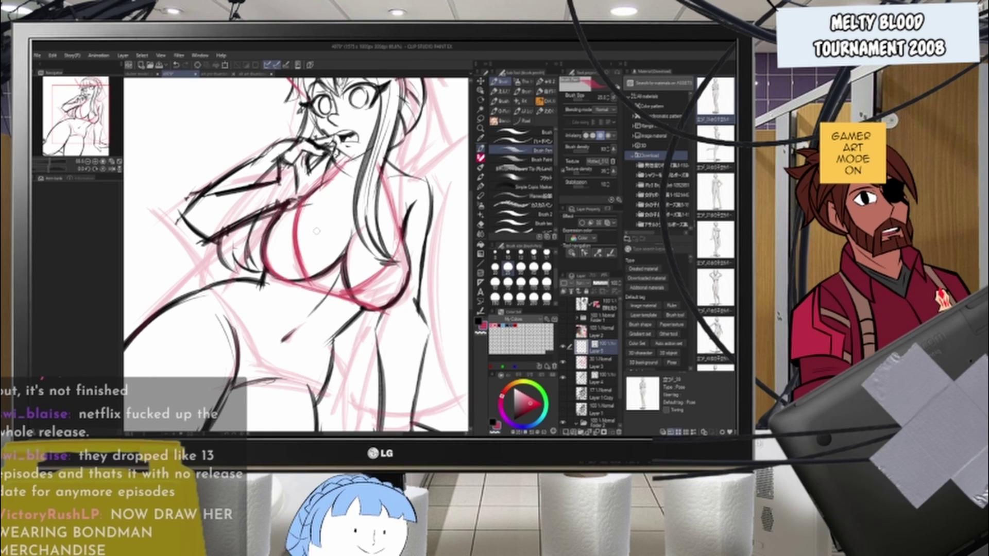
scroll(359, 103, "down", 2)
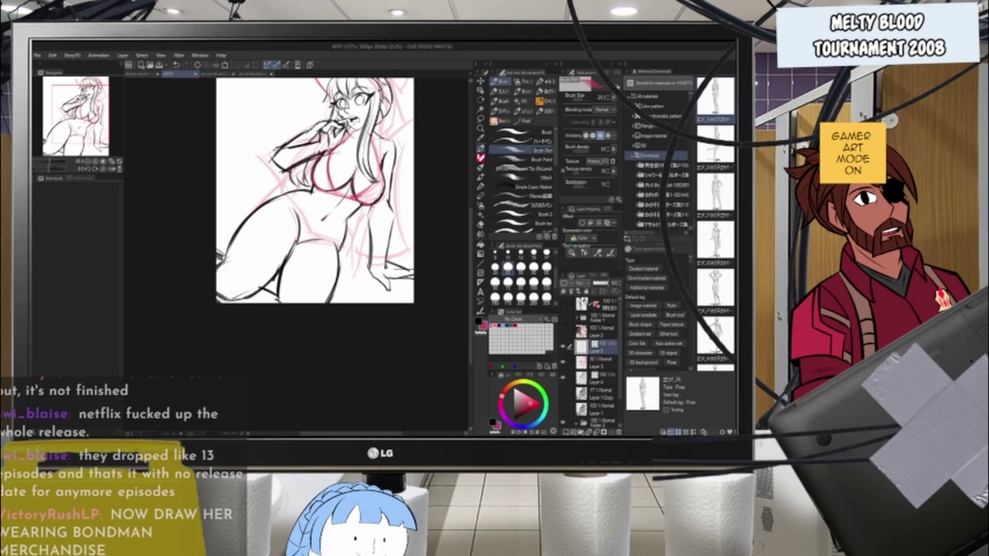
key("ctrl+plus")
key("ctrl+plus")
key("ctrl+plus")
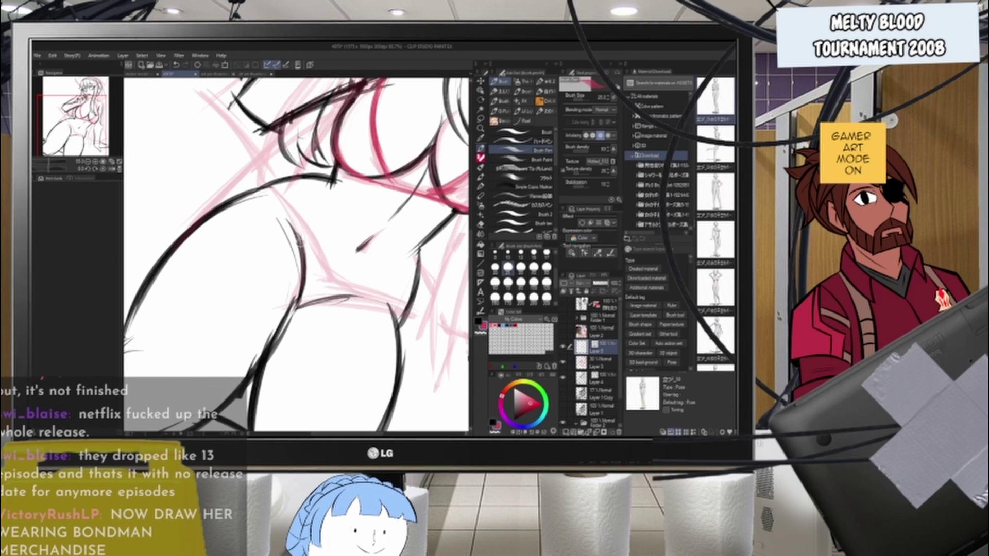
left_click_drag(294, 212, 300, 304)
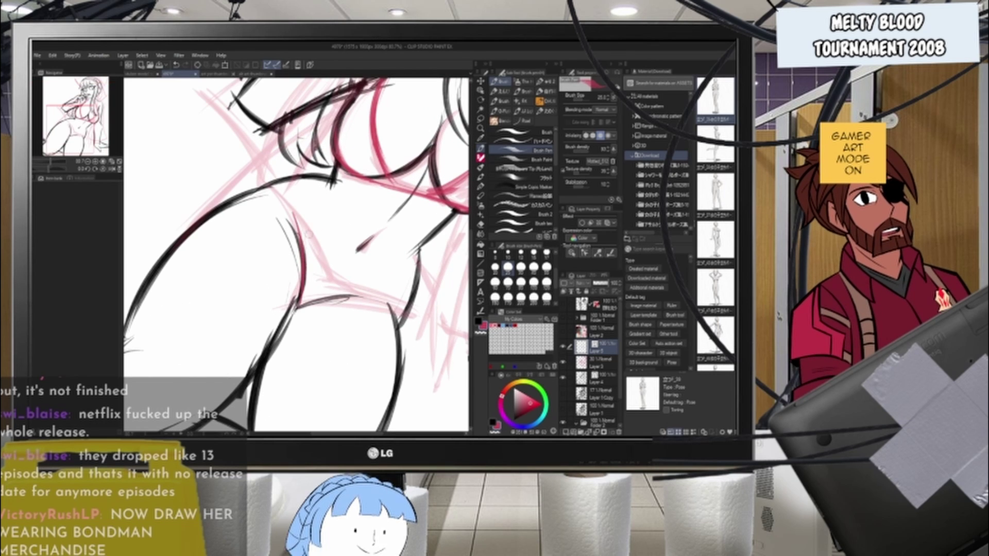
mouse_move(273, 187)
left_mouse_down()
mouse_move(343, 286)
mouse_move(410, 312)
left_mouse_up()
left_click_drag(337, 282, 420, 307)
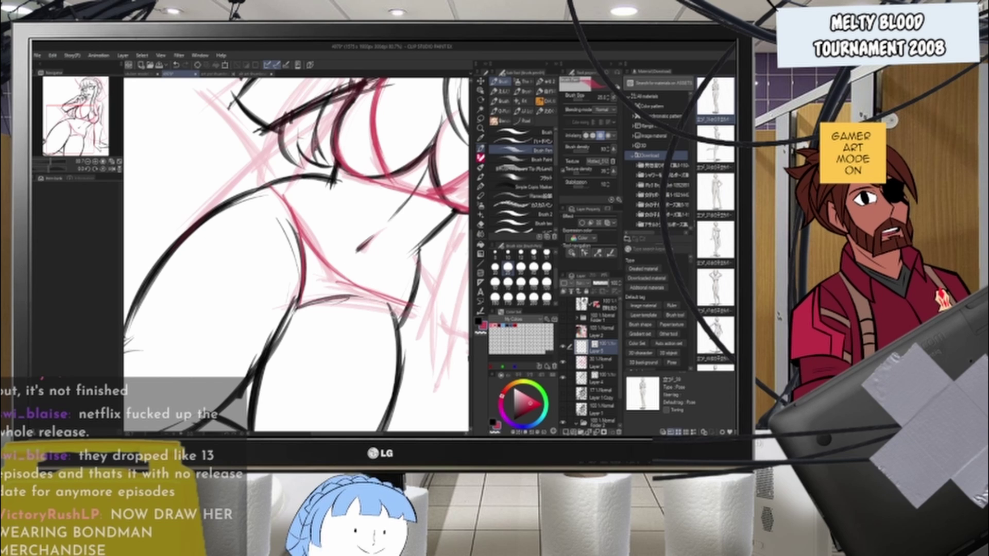
- Draw the bikini bottom's lower edge across the far thigh and thicken the lines at both hips
left_click_drag(304, 296, 415, 320)
left_click_drag(350, 298, 411, 321)
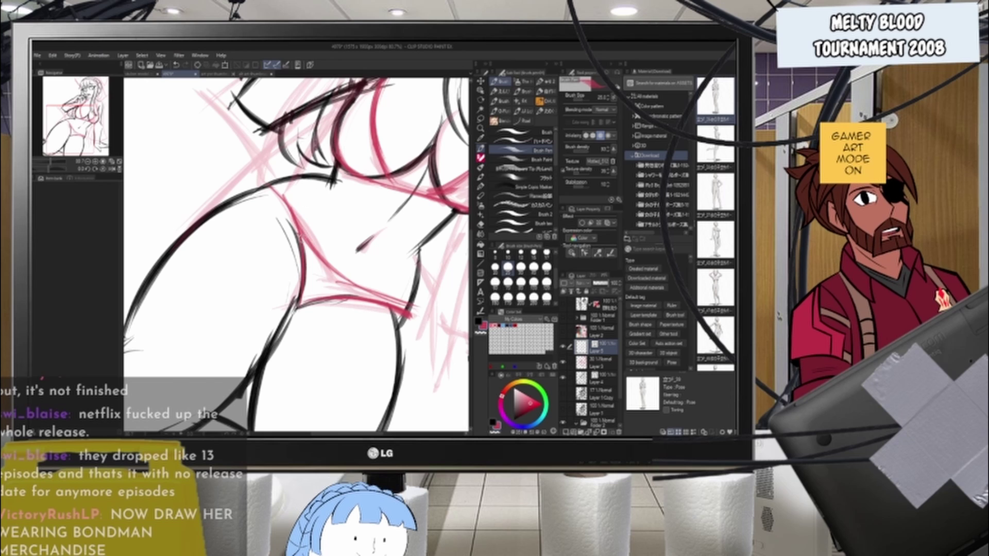
mouse_move(270, 191)
left_mouse_down()
mouse_move(295, 234)
mouse_move(314, 245)
left_mouse_up()
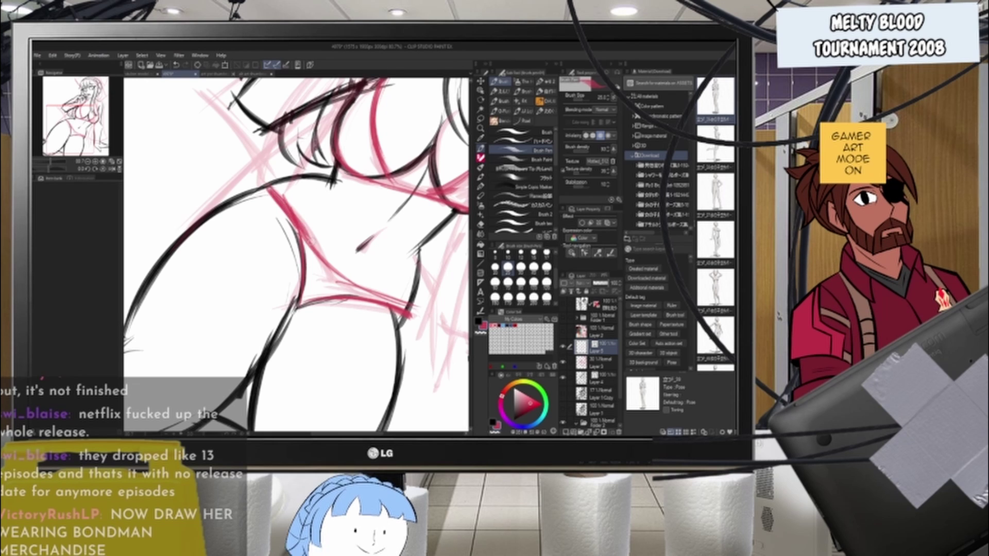
mouse_move(364, 300)
left_mouse_down()
mouse_move(384, 294)
mouse_move(416, 315)
mouse_move(408, 314)
left_mouse_up()
- Examine the whole figure at different zoom levels to judge the crimson bikini lines against the body
scroll(329, 201, "down", 5)
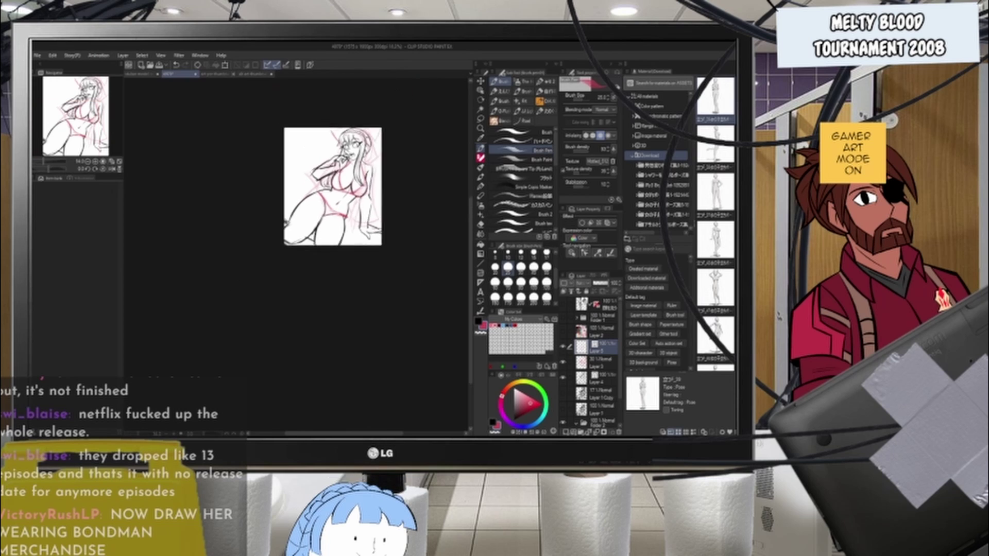
scroll(371, 163, "up", 2)
scroll(340, 244, "down", 2)
scroll(330, 172, "up", 3)
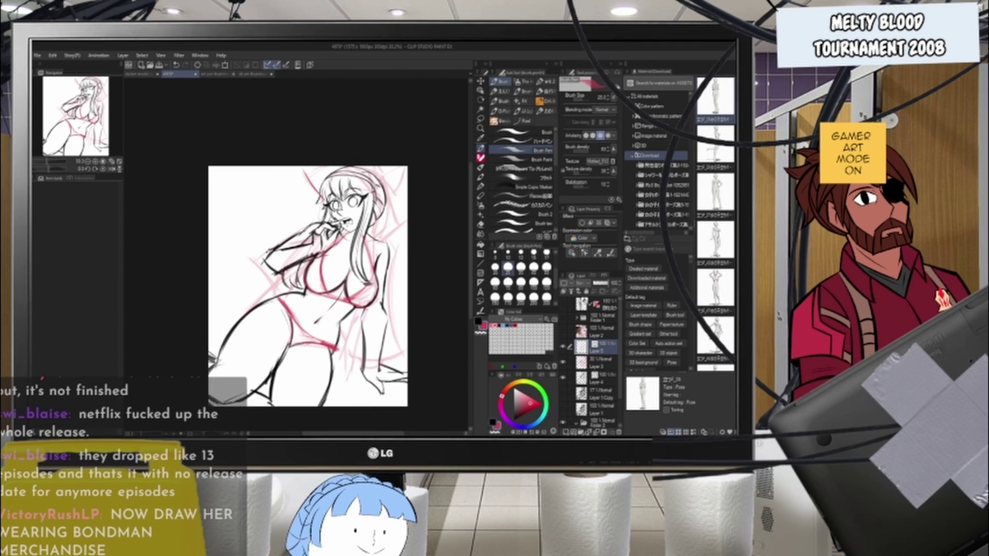
scroll(315, 233, "down", 2)
scroll(380, 228, "up", 1)
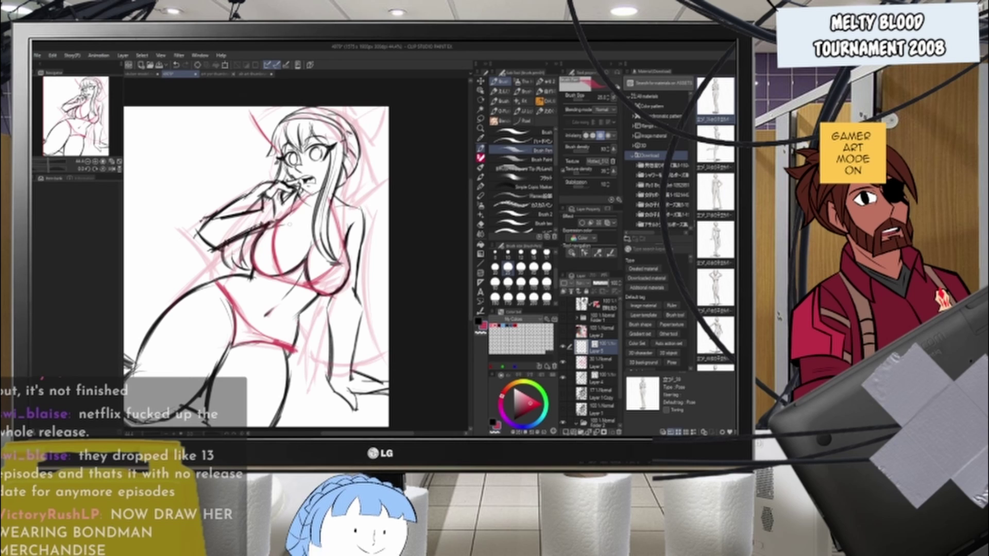
scroll(268, 252, "down", 1)
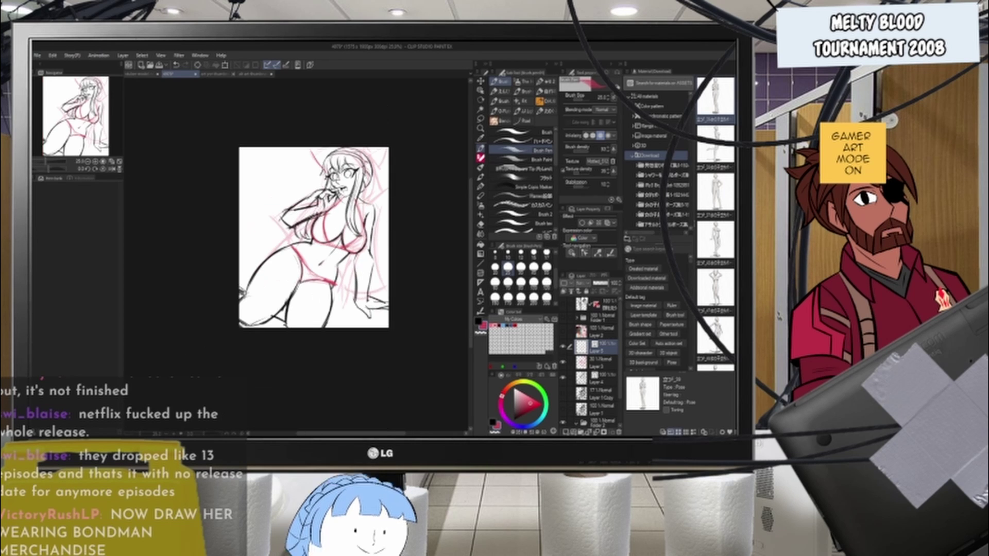
scroll(268, 253, "up", 2)
scroll(268, 253, "down", 1)
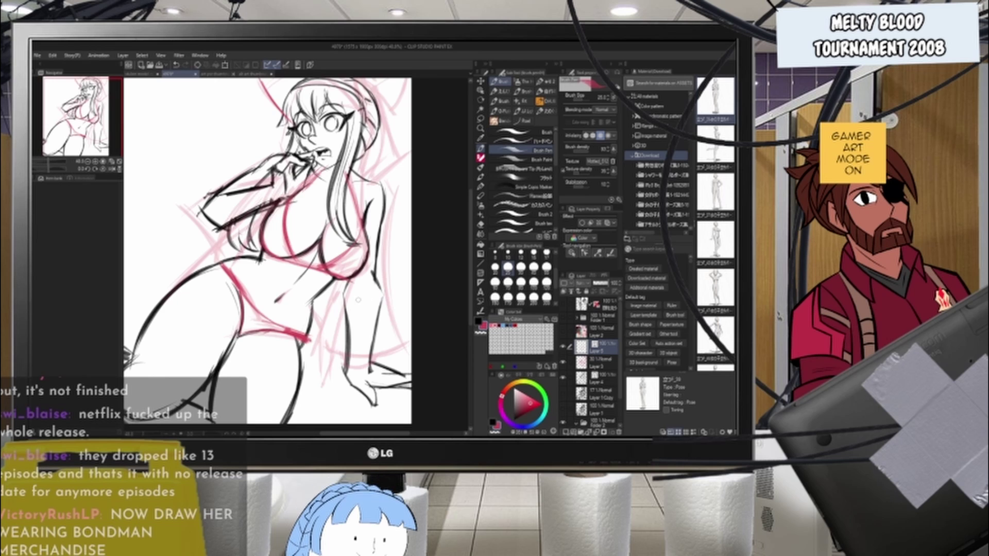
- Compare the drawing with individual layers shown and hidden, and leave the faint red sketch hidden
scroll(278, 258, "up", 2)
scroll(284, 257, "down", 3)
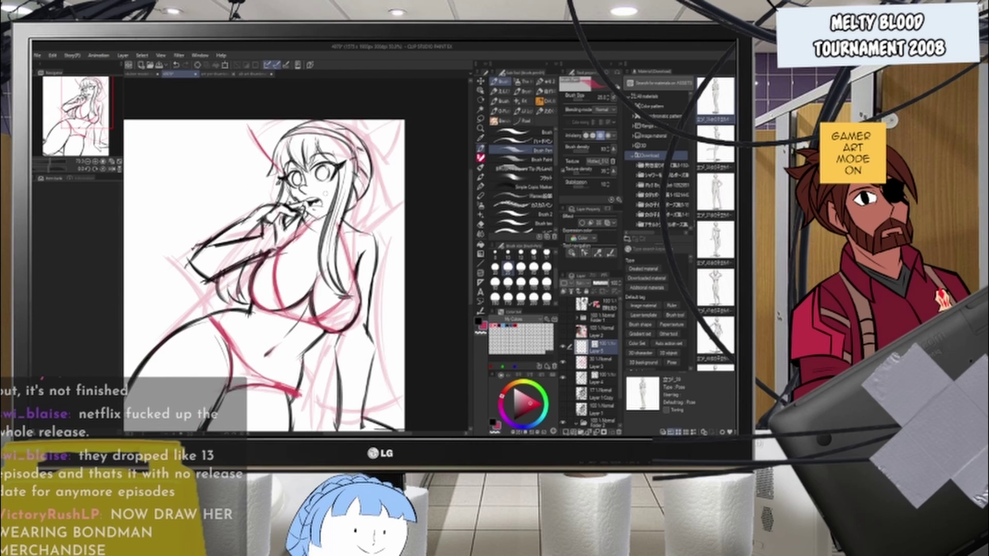
left_click(563, 383)
left_click(563, 381)
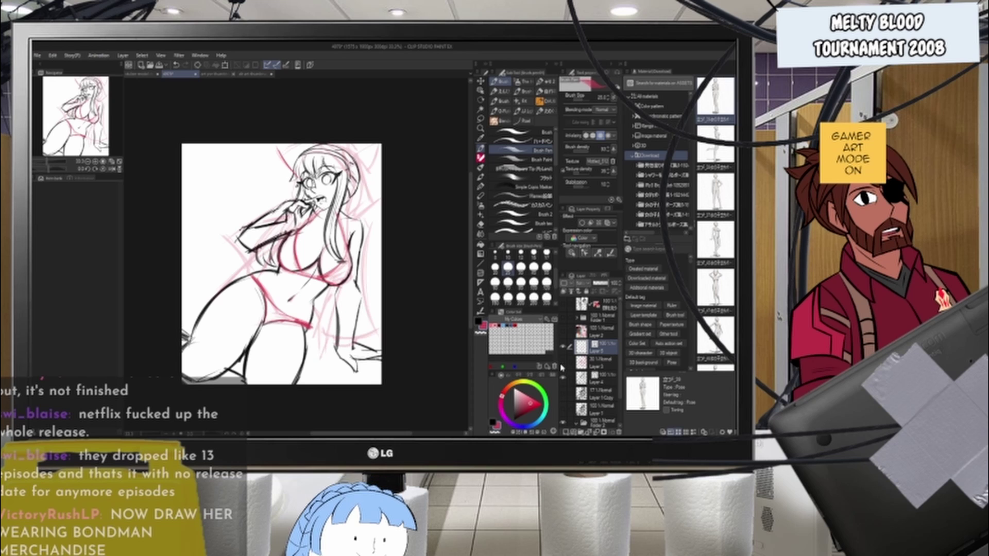
left_click(563, 362)
left_click(563, 362)
left_click(563, 362)
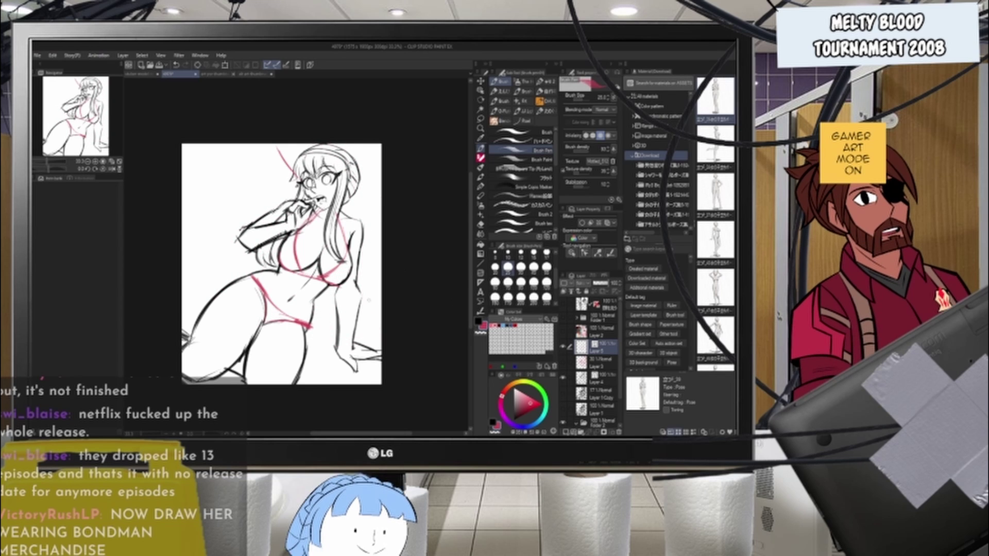
- Examine the black and crimson linework without the sketch, both close up and as a whole figure
scroll(244, 308, "up", 2)
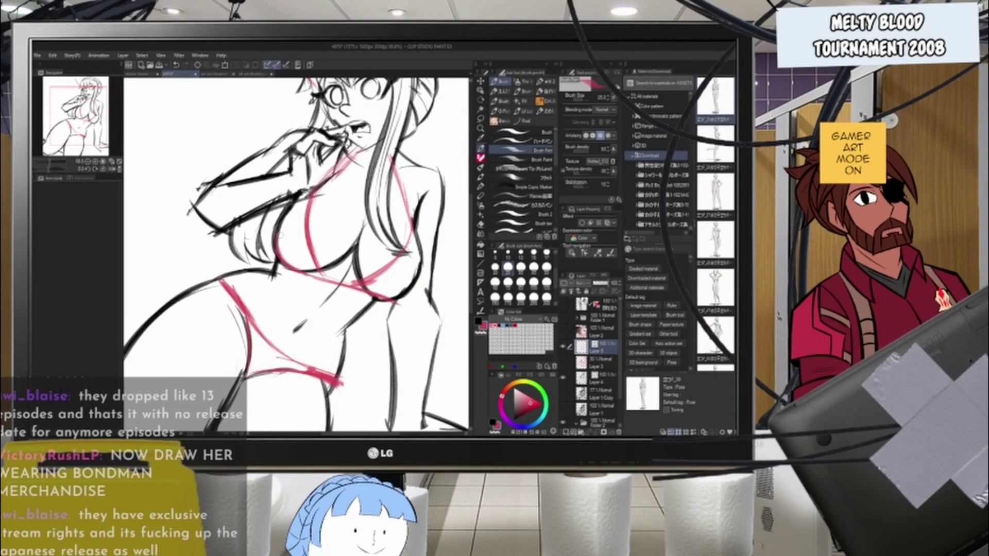
scroll(283, 237, "down", 6)
scroll(322, 185, "up", 4)
scroll(335, 155, "down", 3)
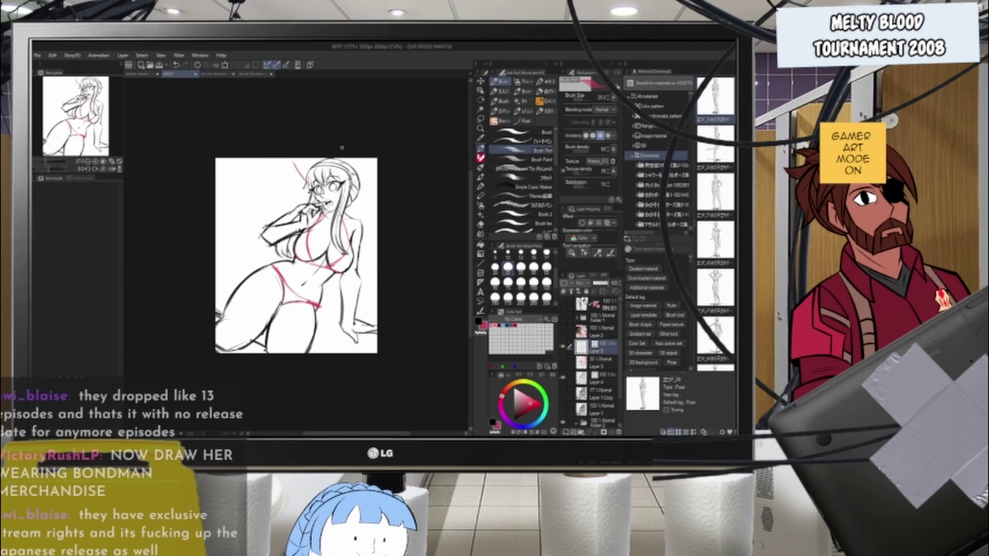
scroll(312, 249, "up", 2)
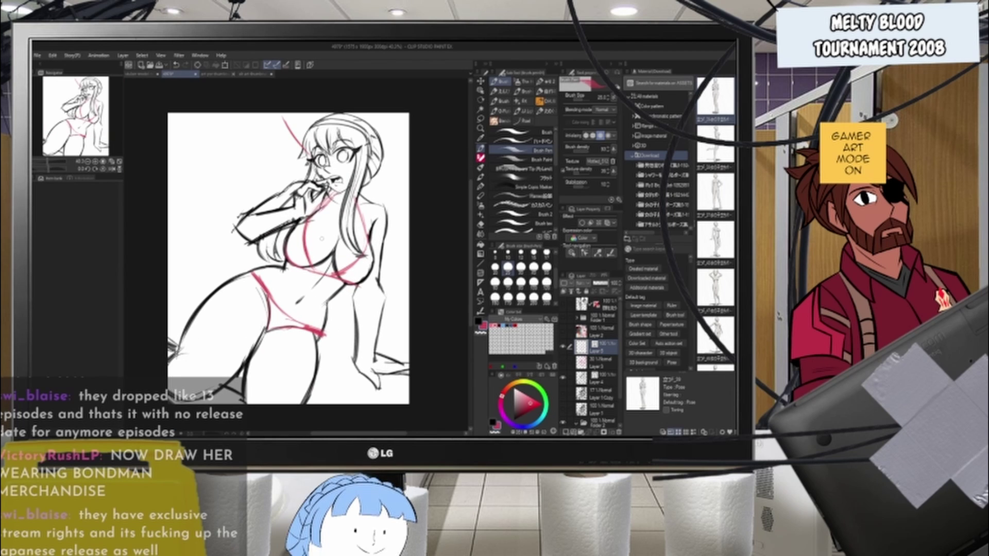
scroll(380, 196, "up", 1)
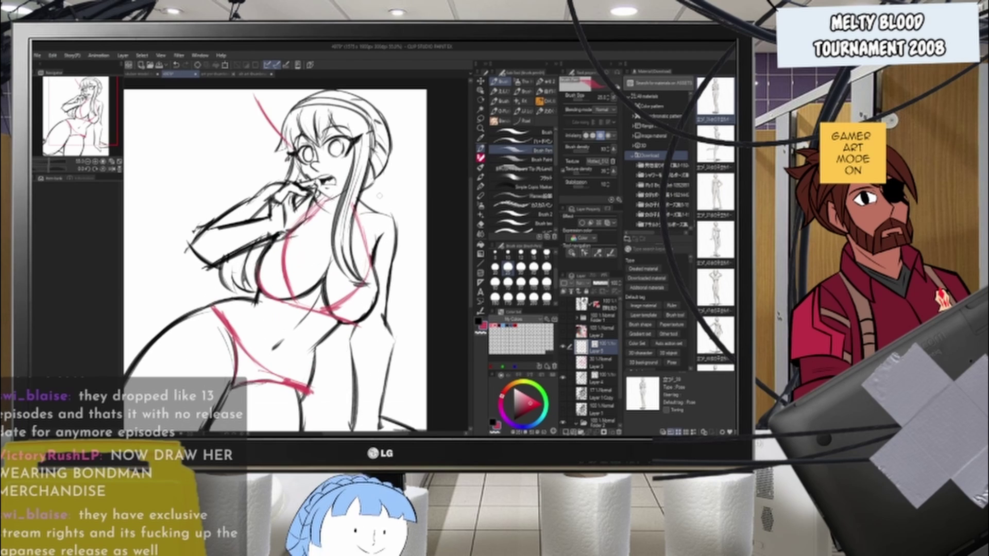
scroll(380, 196, "down", 3)
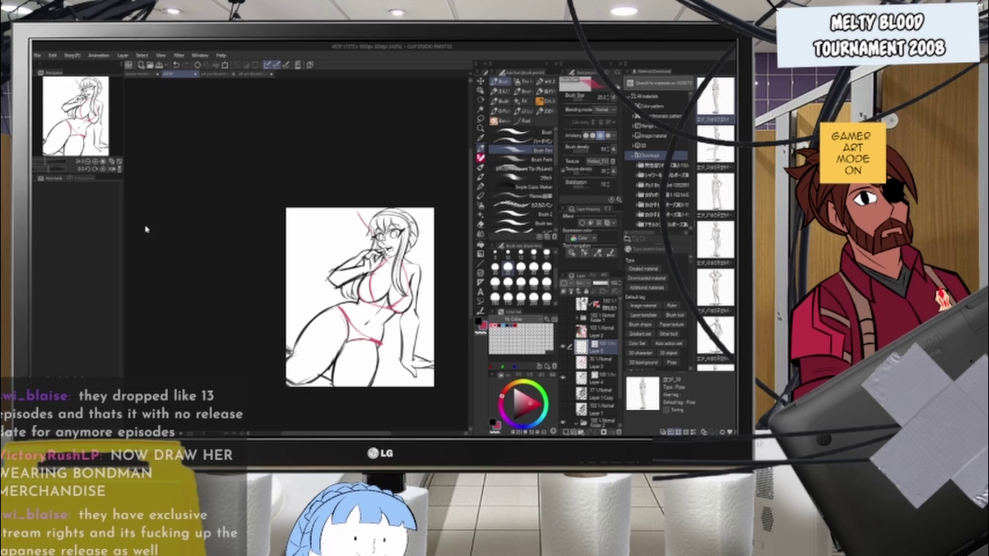
scroll(304, 183, "down", 1)
scroll(341, 311, "up", 2)
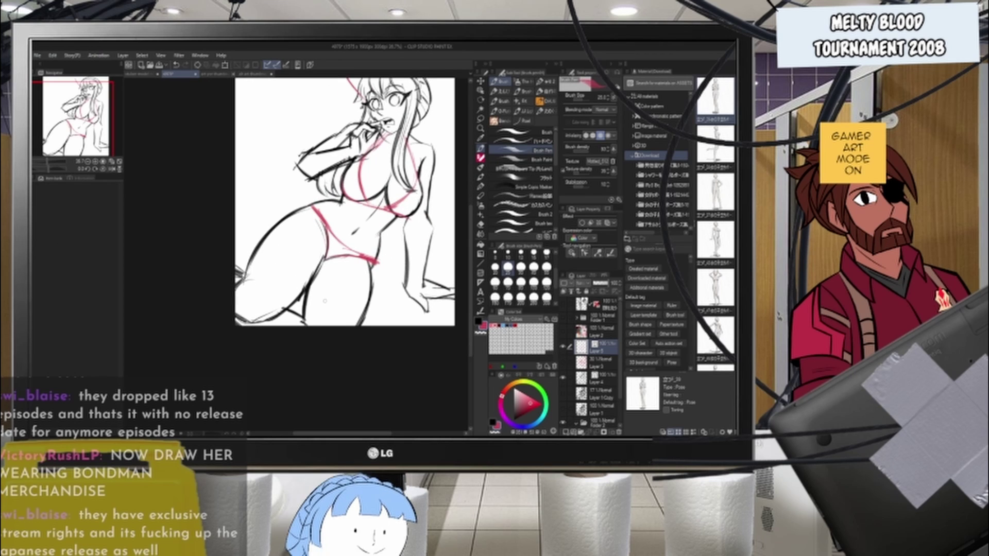
- Erase the stray line ends around the bent arm's elbow on the black linework layer
left_click(592, 379)
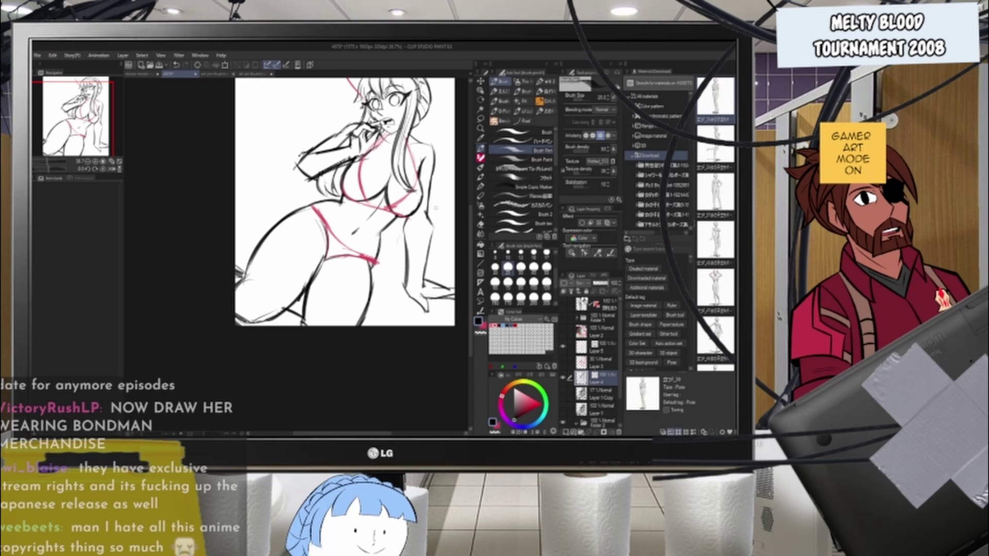
scroll(441, 180, "down", 2)
scroll(418, 227, "up", 4)
scroll(412, 257, "down", 1)
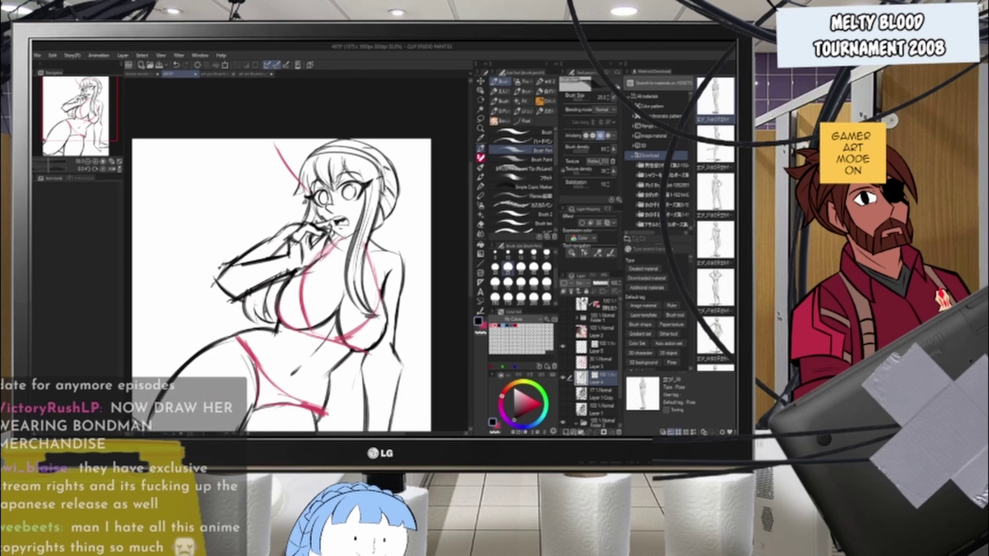
scroll(312, 234, "up", 2)
scroll(337, 236, "down", 5)
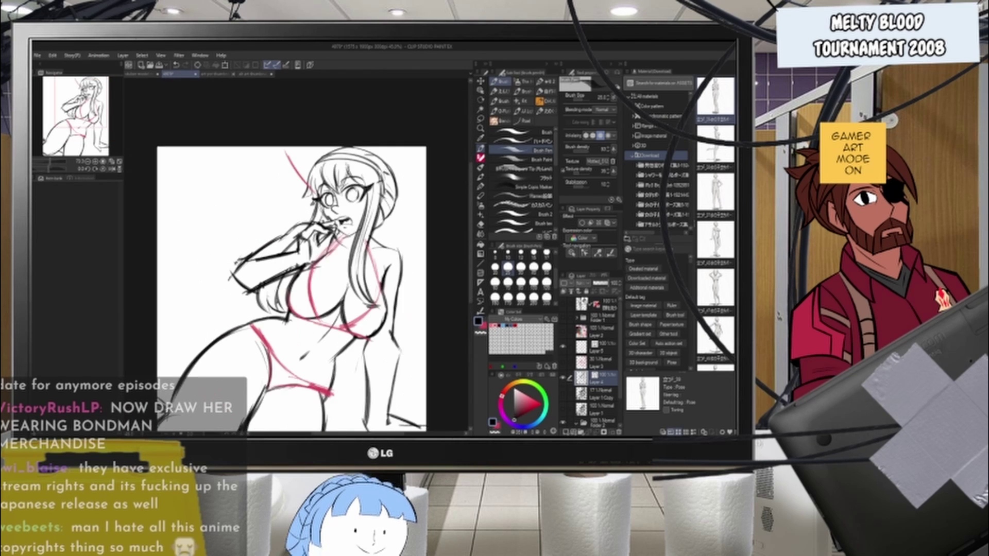
scroll(196, 266, "up", 4)
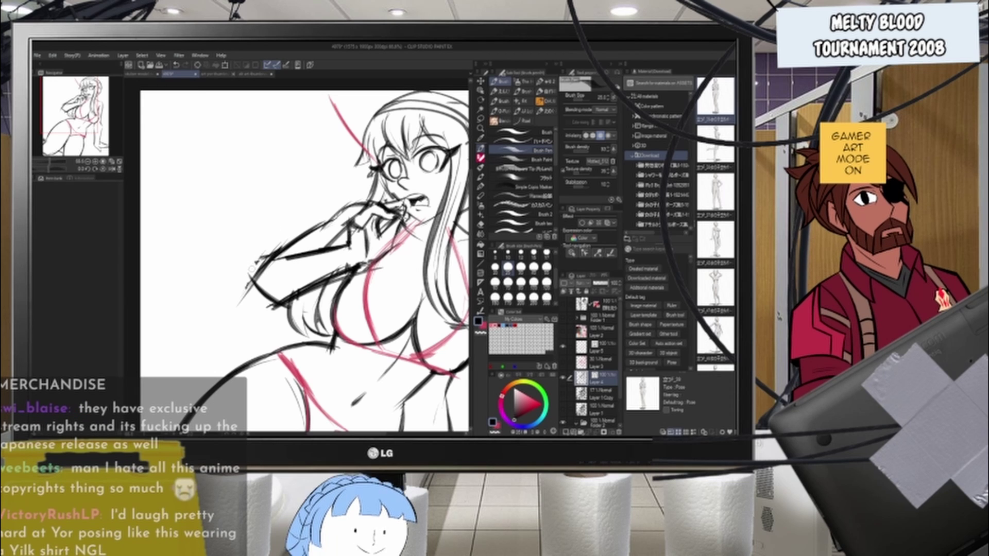
key("e")
mouse_move(267, 252)
left_mouse_down()
mouse_move(246, 275)
mouse_move(260, 307)
left_mouse_up()
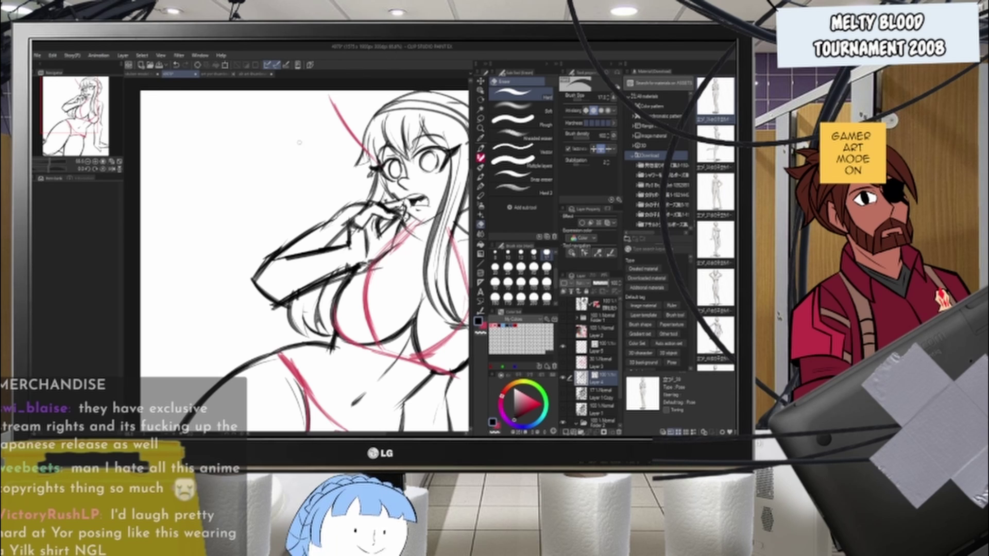
- Show the faint red sketch again and switch back to the brush on the crimson line layer
scroll(304, 198, "down", 3)
scroll(348, 171, "up", 2)
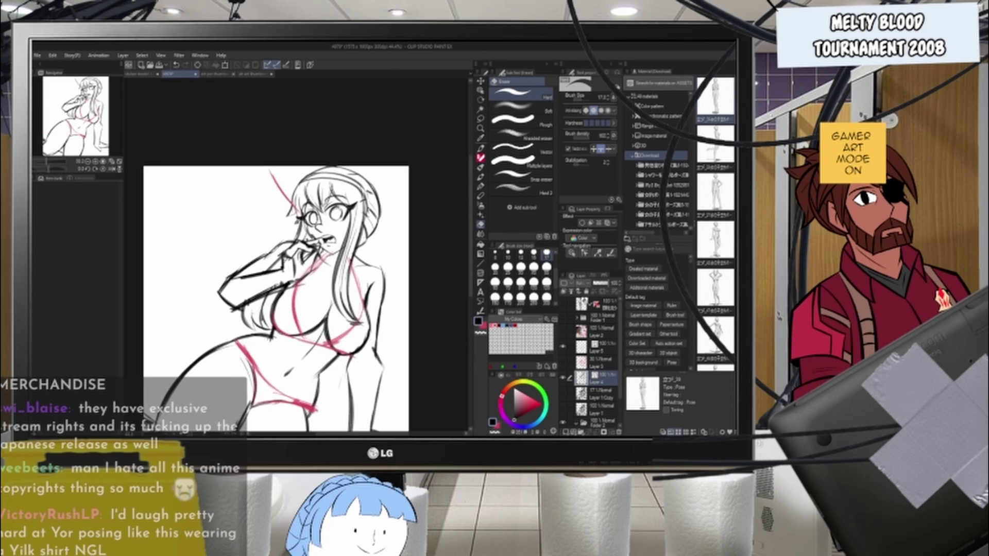
left_click(563, 363)
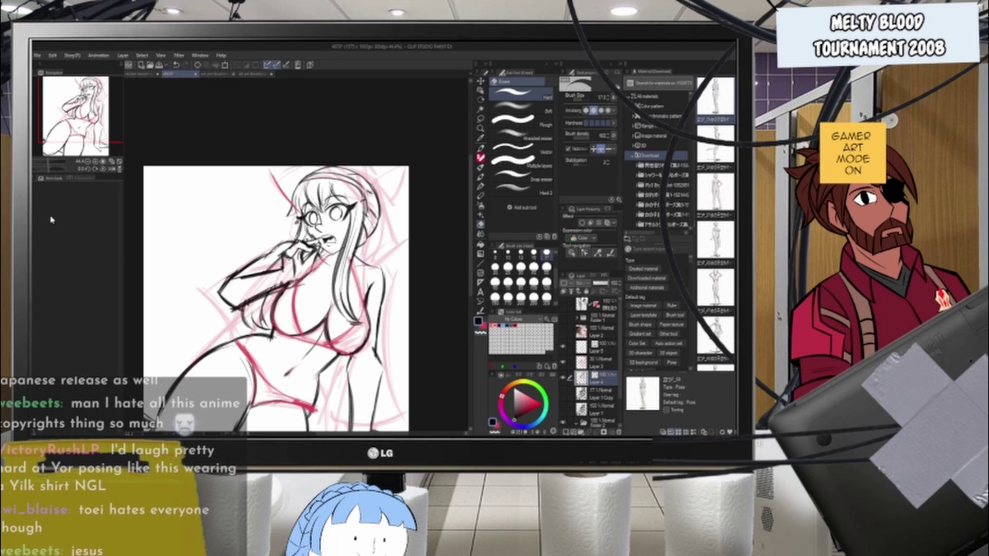
key("ctrl+minus")
left_click(590, 360)
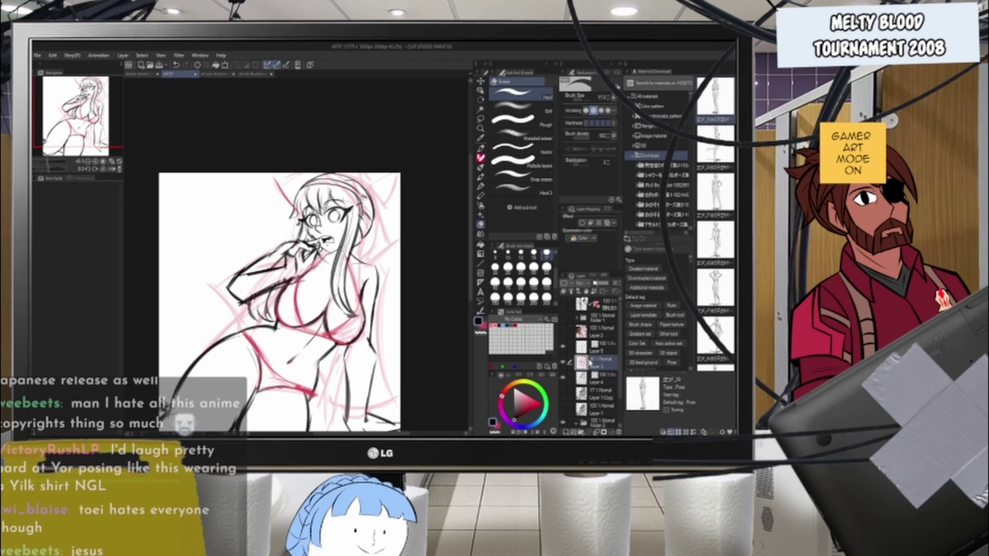
left_click(563, 347)
left_click(563, 348)
left_click(586, 353)
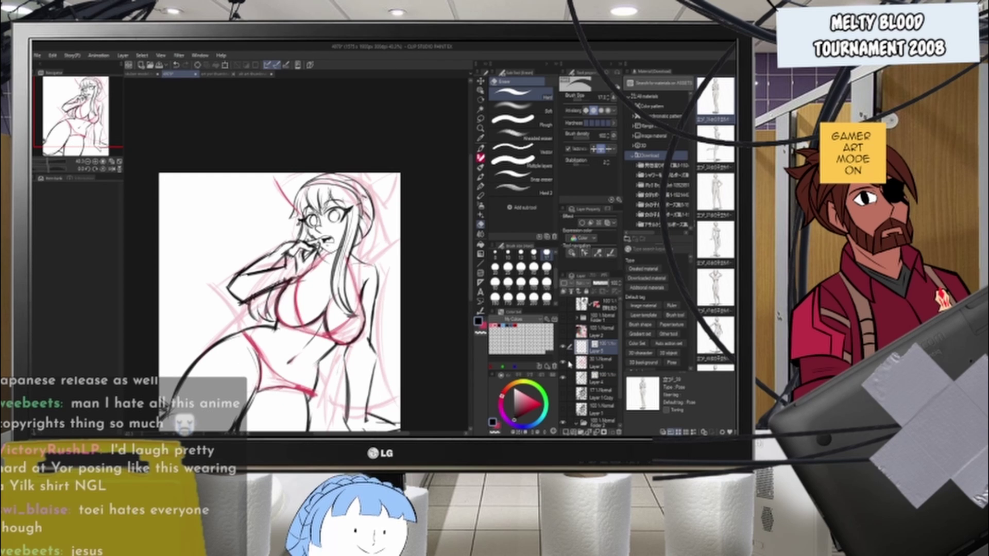
left_click(481, 149)
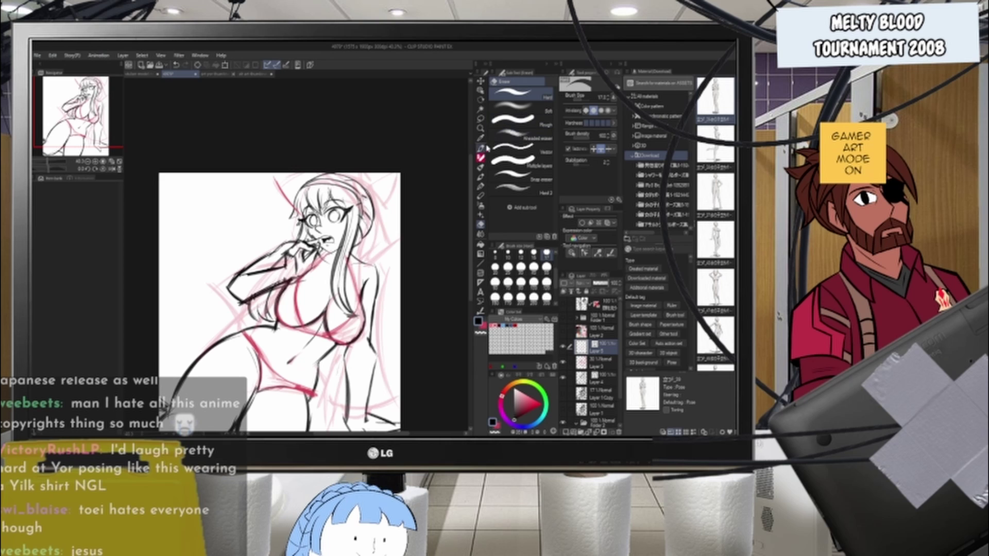
left_click_drag(264, 197, 305, 178)
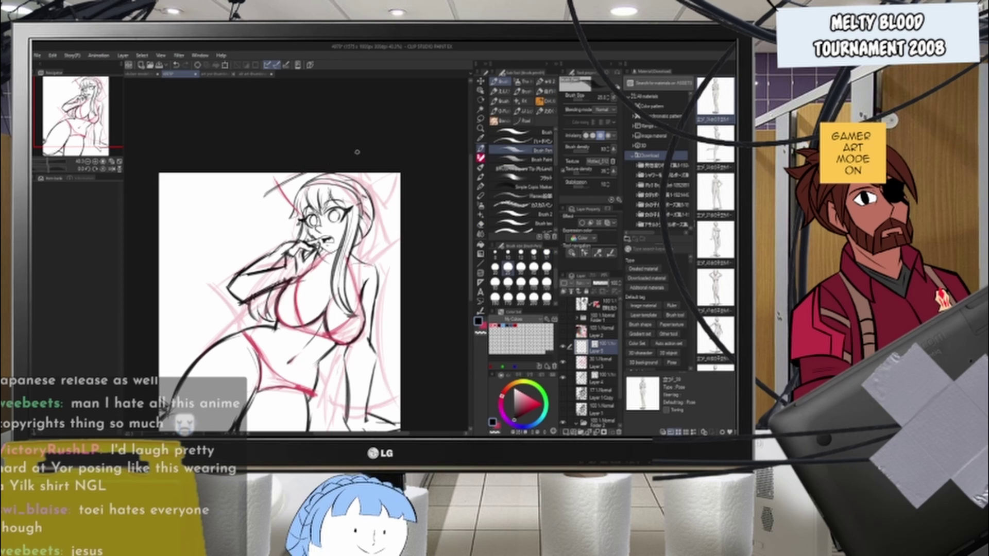
key("ctrl+z")
key("ctrl+z")
key("ctrl+z")
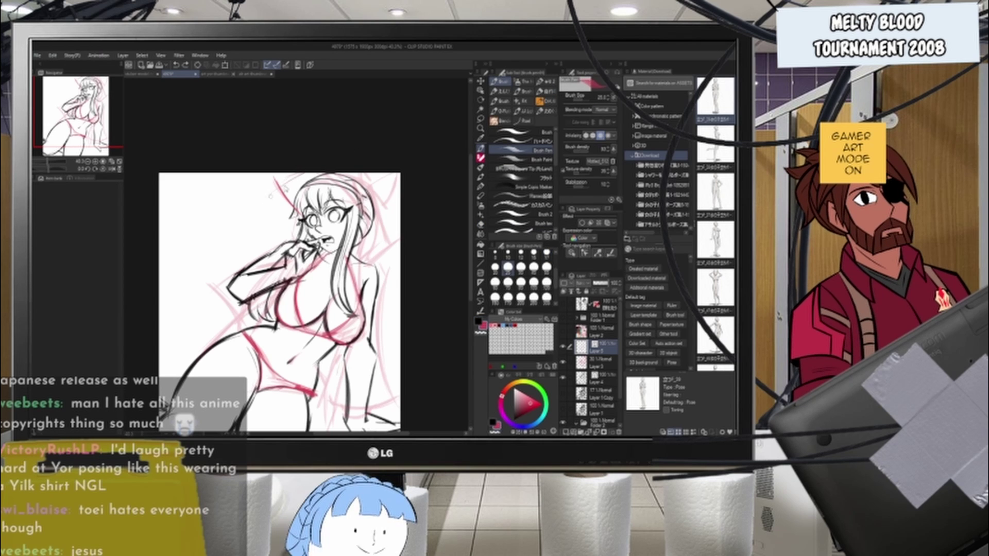
- Draw the hair accessory's curved front edge beside the forehead in crimson, crossing the existing slanted line
left_click_drag(260, 206, 300, 174)
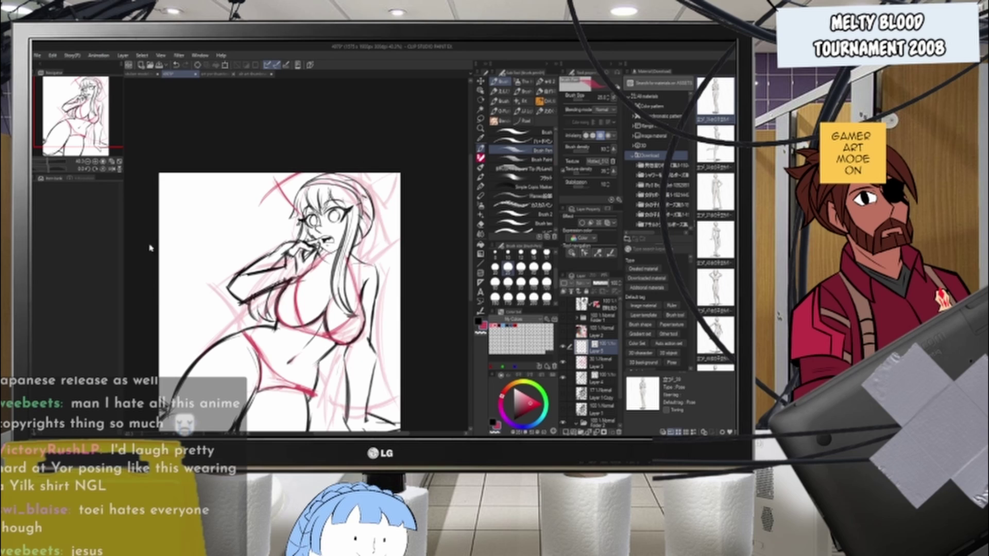
scroll(357, 161, "up", 4)
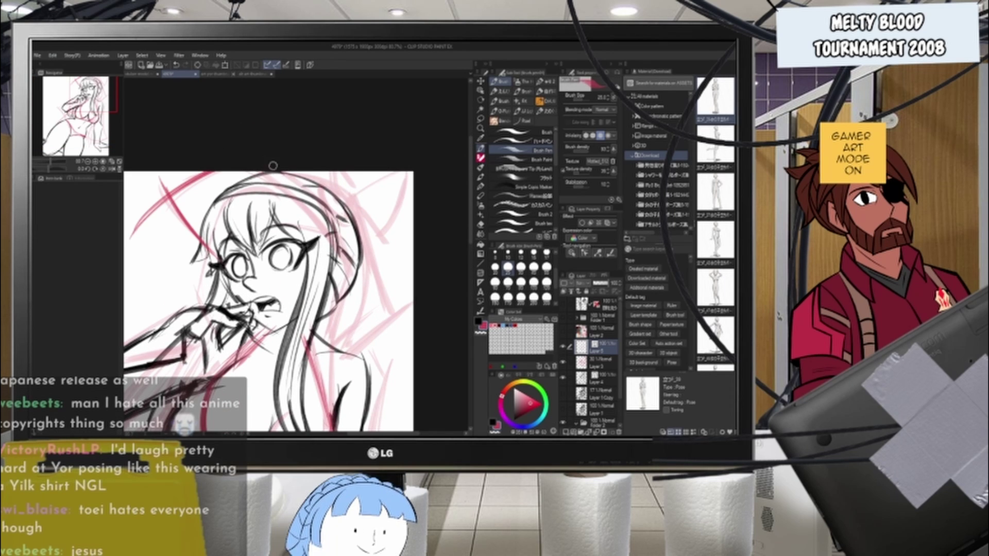
scroll(273, 166, "down", 1)
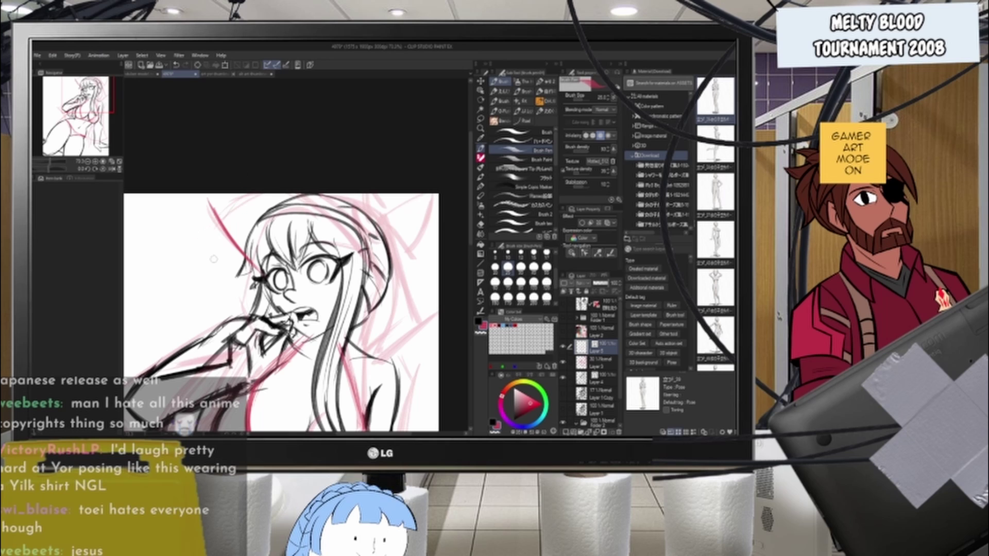
mouse_move(214, 253)
left_mouse_down()
mouse_move(253, 189)
mouse_move(348, 246)
left_mouse_up()
left_click_drag(305, 197, 357, 255)
left_click_drag(328, 222, 360, 258)
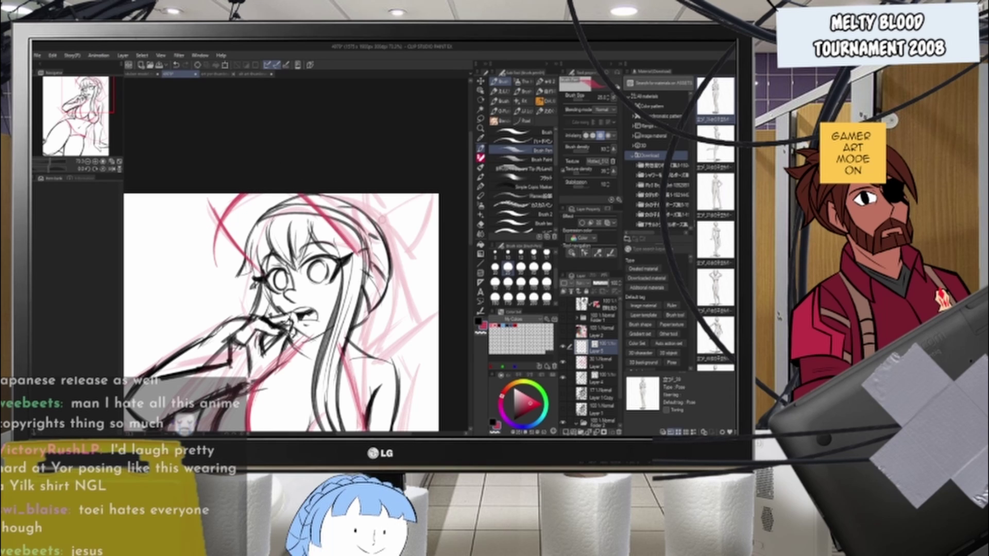
key("ctrl+z")
key("ctrl+z")
key("ctrl+z")
- Draw the hair accessory's edge over the crown of the head with overlapping crimson strokes and undo the stray outer ones
left_click_drag(300, 192, 356, 243)
left_click_drag(307, 195, 372, 255)
left_click_drag(319, 193, 366, 243)
left_click_drag(352, 202, 394, 229)
left_click_drag(331, 199, 400, 239)
key("ctrl+z")
key("ctrl+z")
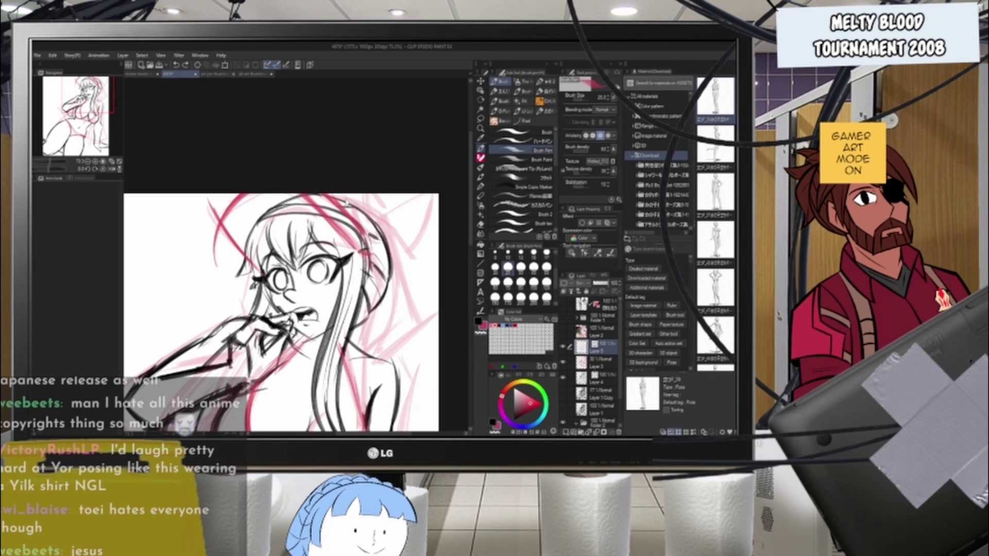
left_click_drag(325, 194, 392, 230)
key("ctrl+z")
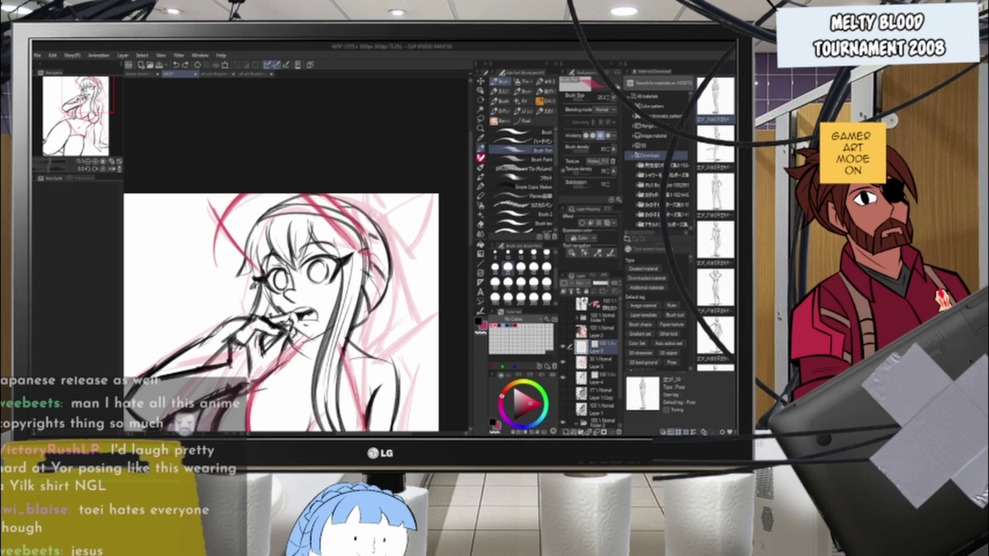
- Draw the hair accessory's long outer edge behind the head and its short slanted lower edge above the shoulder in crimson
mouse_move(347, 204)
left_mouse_down()
mouse_move(392, 235)
mouse_move(388, 223)
mouse_move(421, 327)
left_mouse_up()
key("ctrl+z")
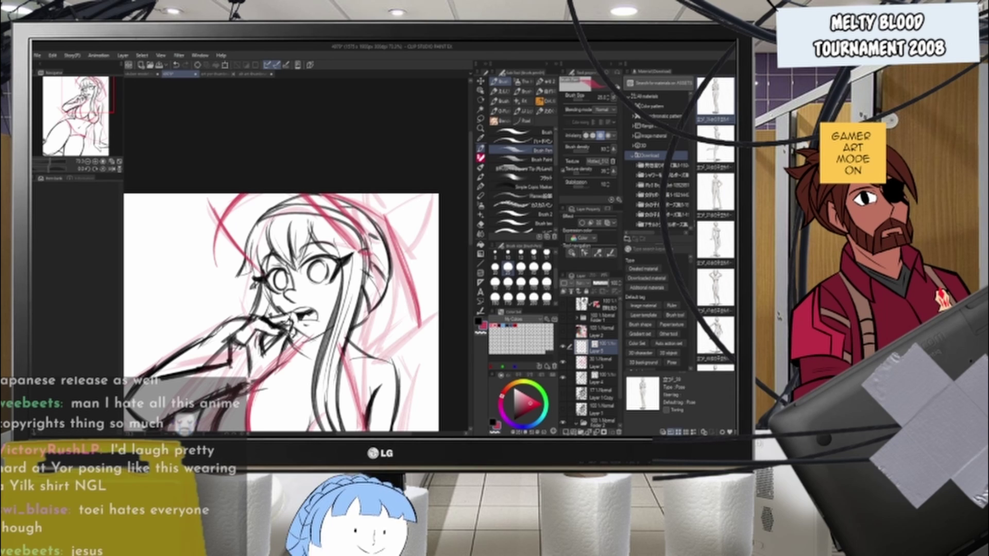
mouse_move(379, 363)
left_mouse_down()
mouse_move(435, 312)
mouse_move(415, 331)
left_mouse_up()
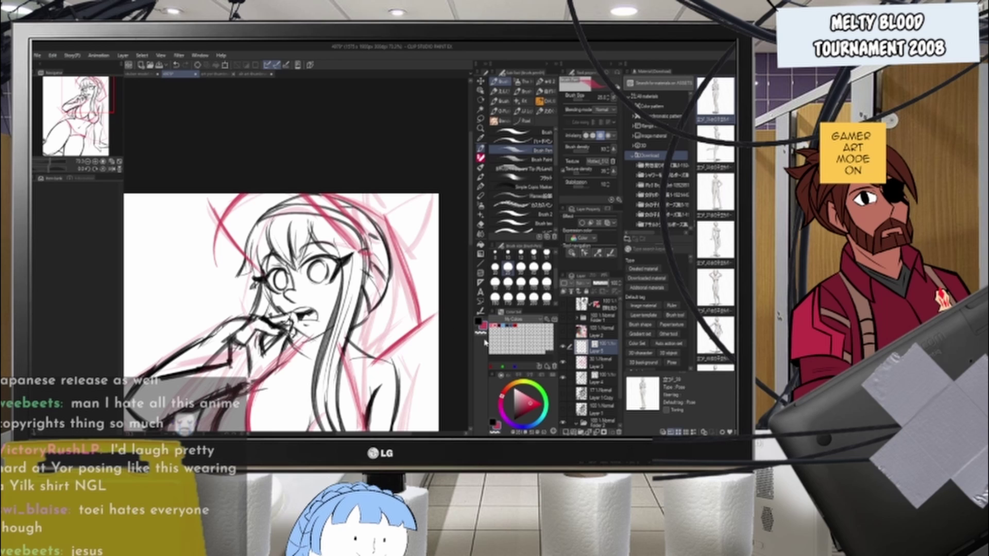
- Examine the hair accessory's crimson outline against the head and the whole figure at different zoom levels
scroll(399, 261, "down", 7)
scroll(400, 261, "up", 4)
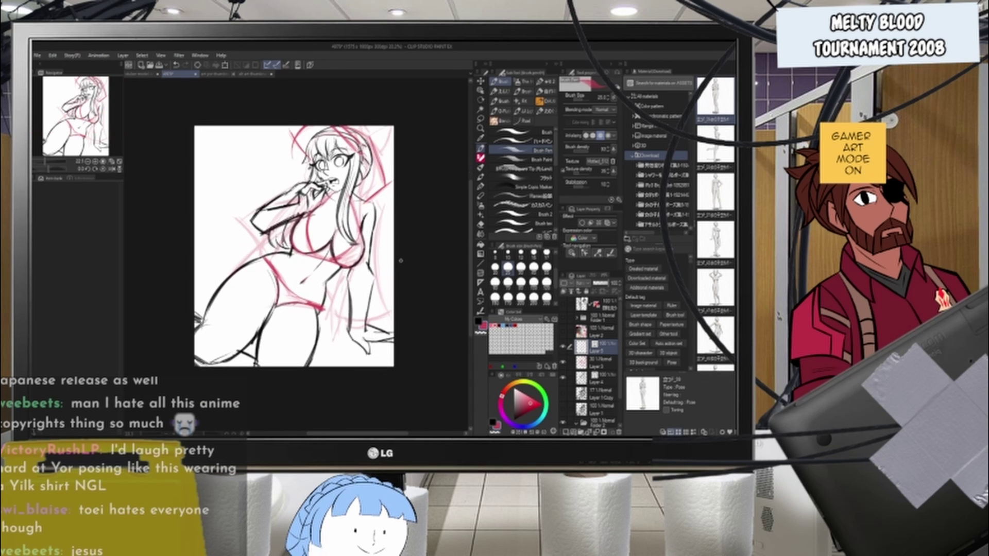
scroll(286, 150, "up", 3)
scroll(320, 253, "down", 4)
scroll(379, 188, "up", 6)
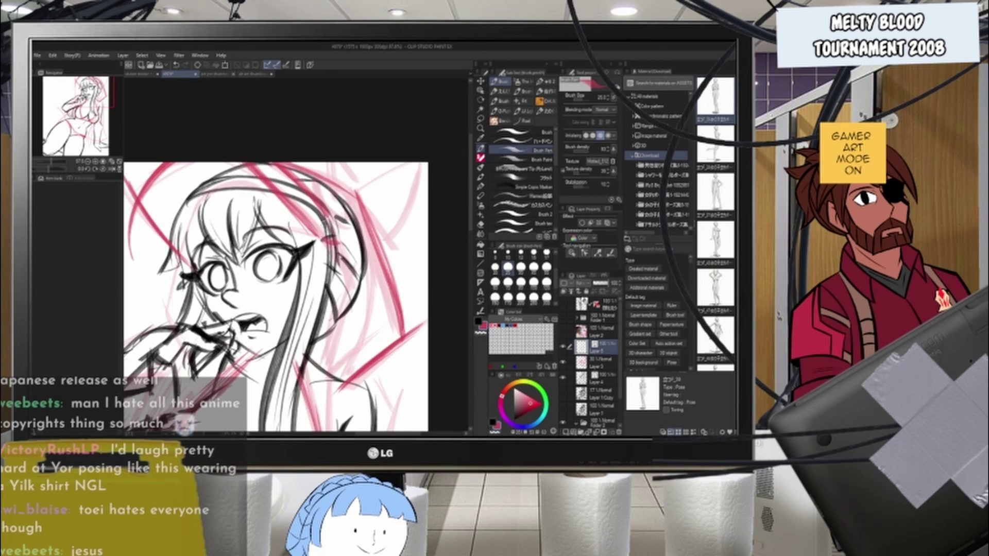
scroll(394, 213, "down", 2)
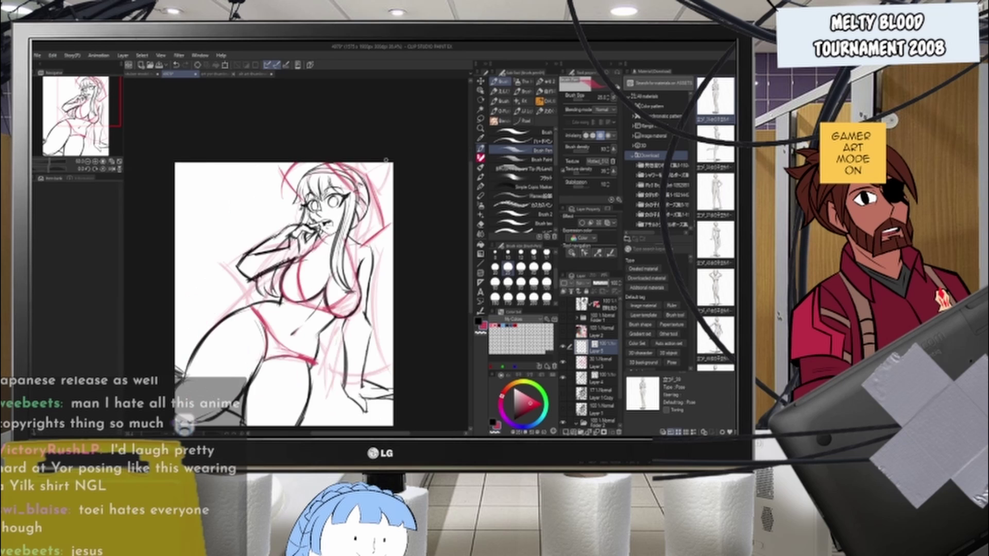
scroll(394, 213, "down", 2)
scroll(395, 212, "up", 2)
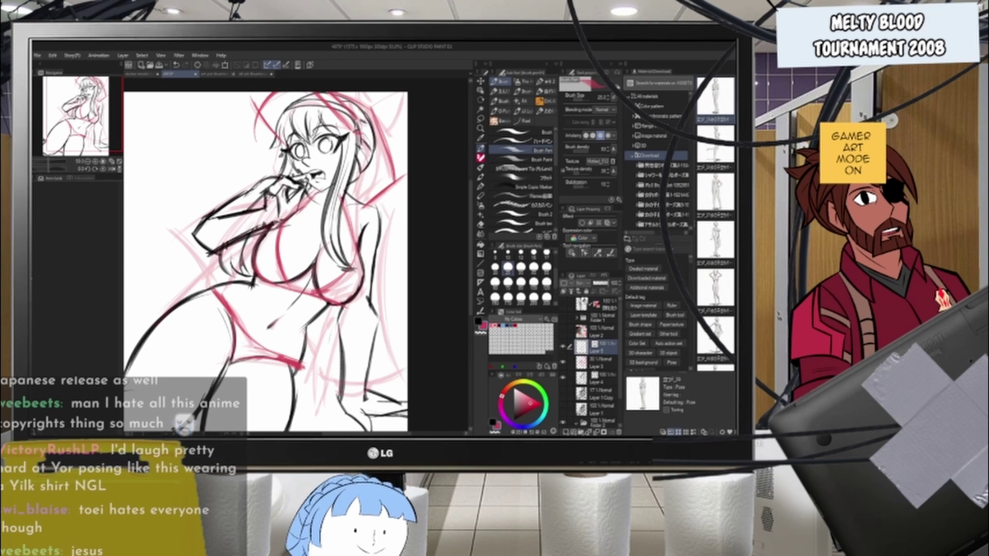
scroll(408, 231, "down", 3)
scroll(408, 230, "up", 3)
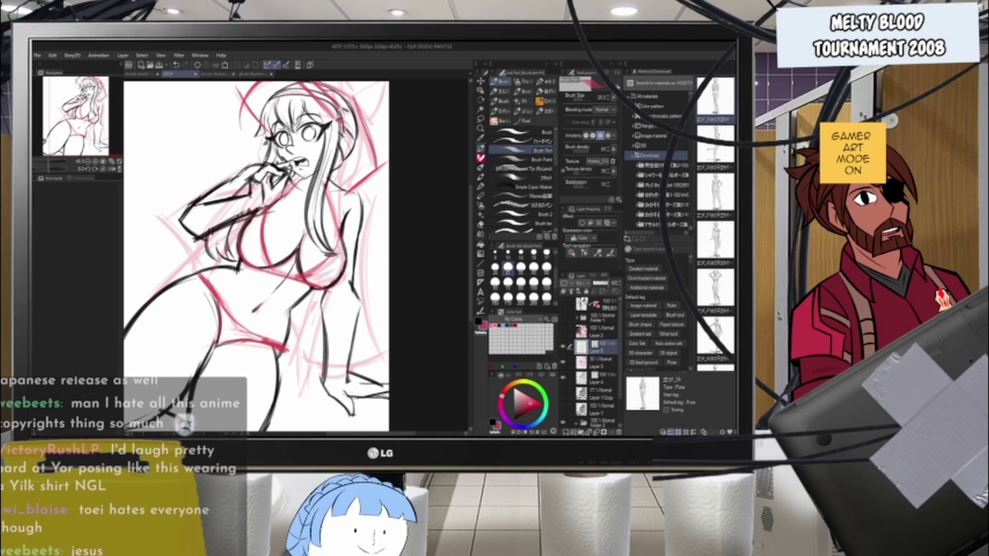
- Try a short slanted crimson stroke from the neck toward the shoulder beside the long hair strand, and undo it
left_click_drag(331, 178, 369, 204)
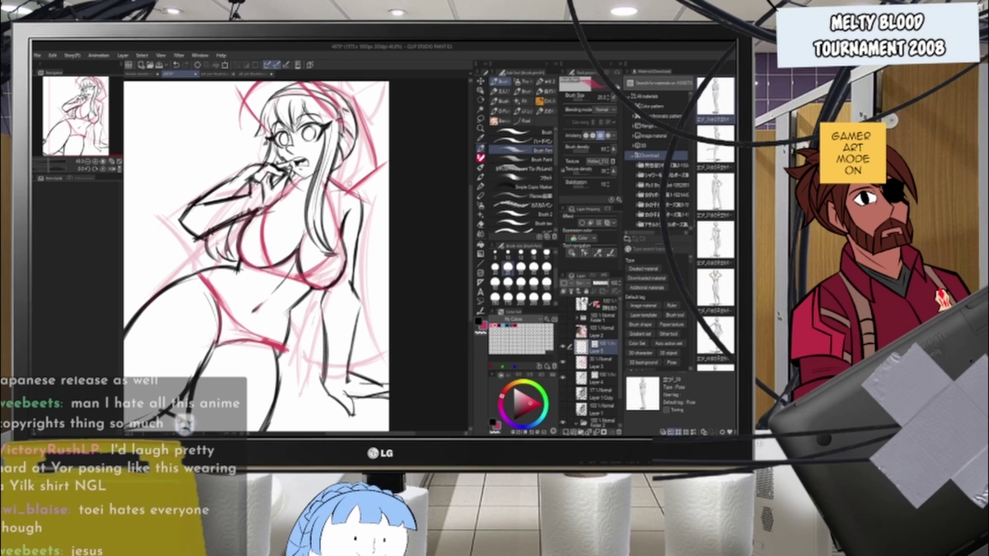
key("ctrl+z")
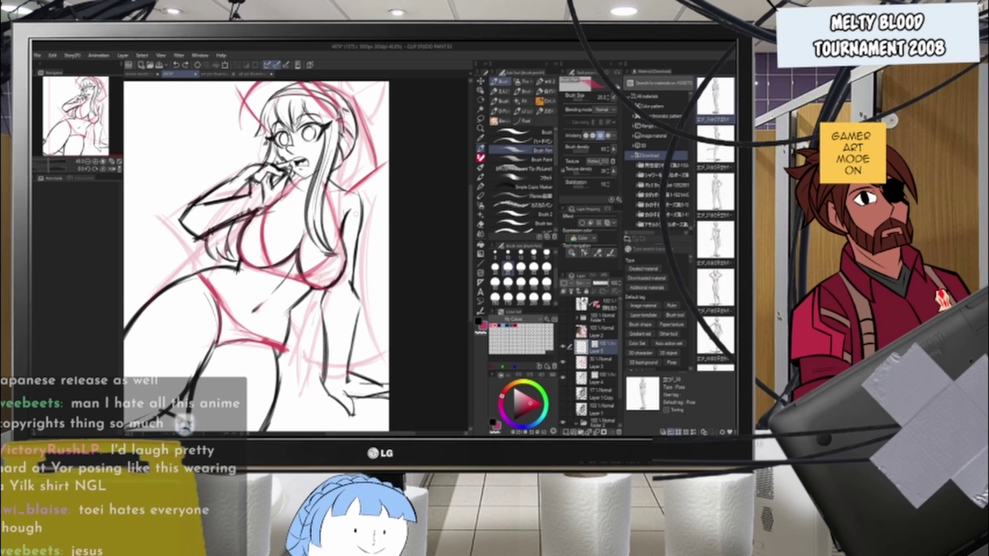
scroll(359, 273, "down", 2)
scroll(338, 207, "up", 2)
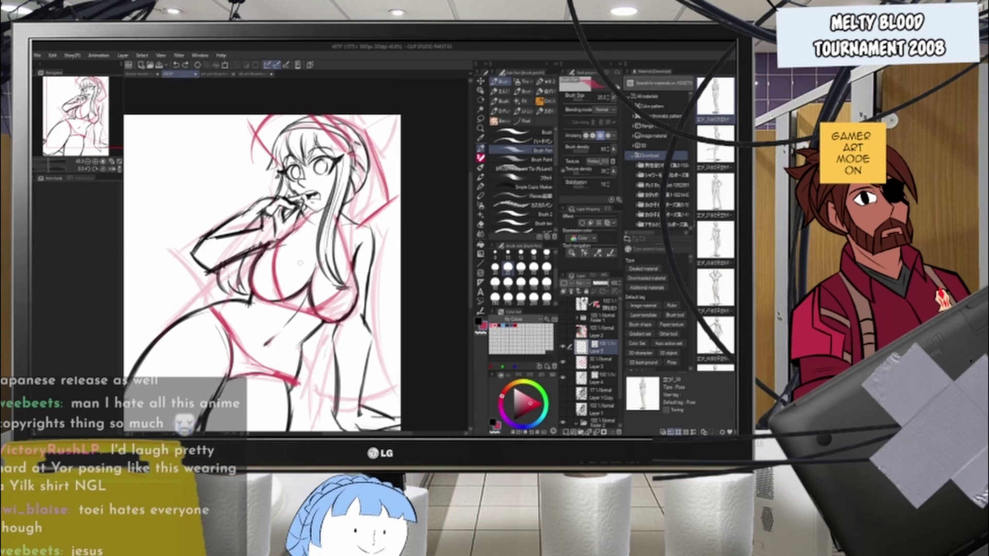
- Hide the faint red sketch layer and examine the black and crimson linework of the whole figure at different zoom levels
scroll(364, 235, "down", 4)
left_click(563, 347)
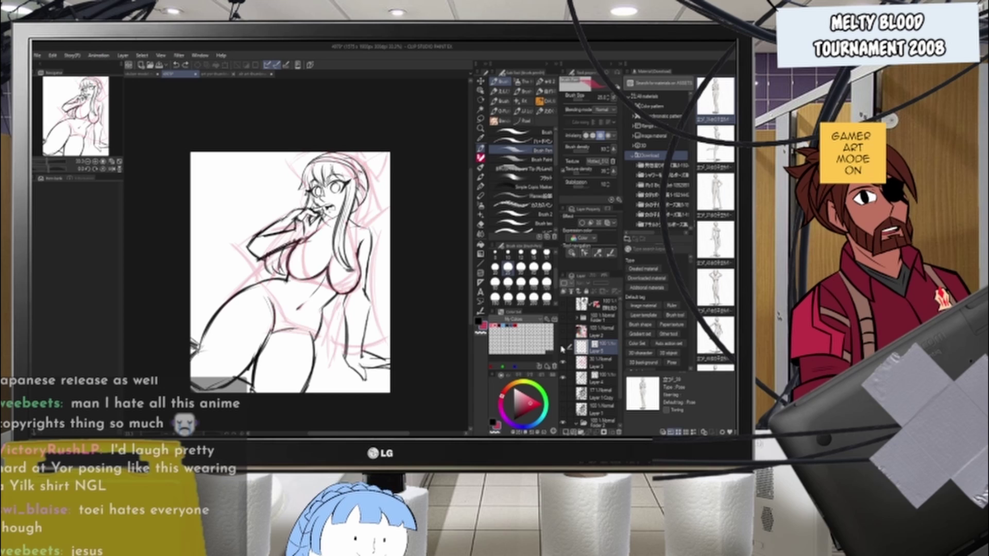
left_click(563, 348)
left_click(562, 366)
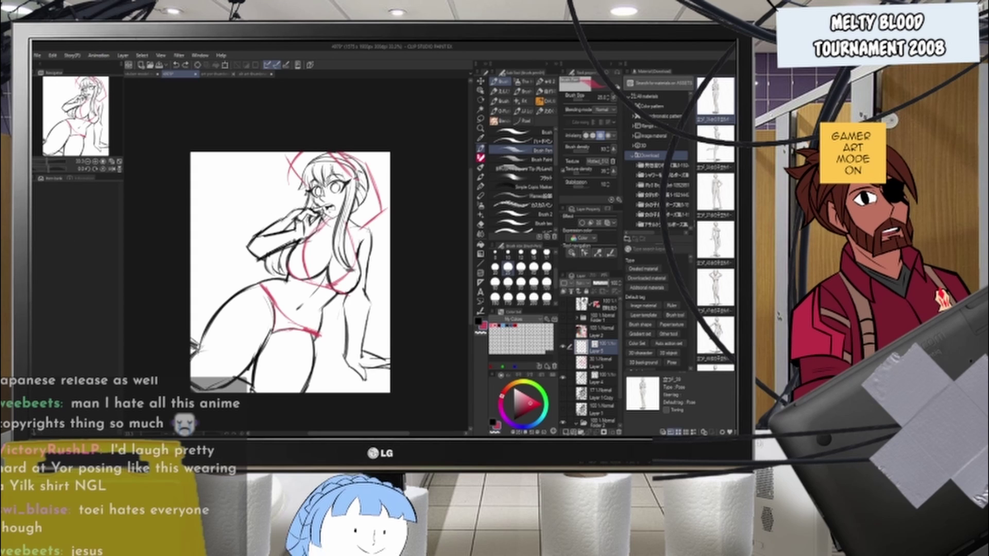
scroll(379, 253, "down", 2)
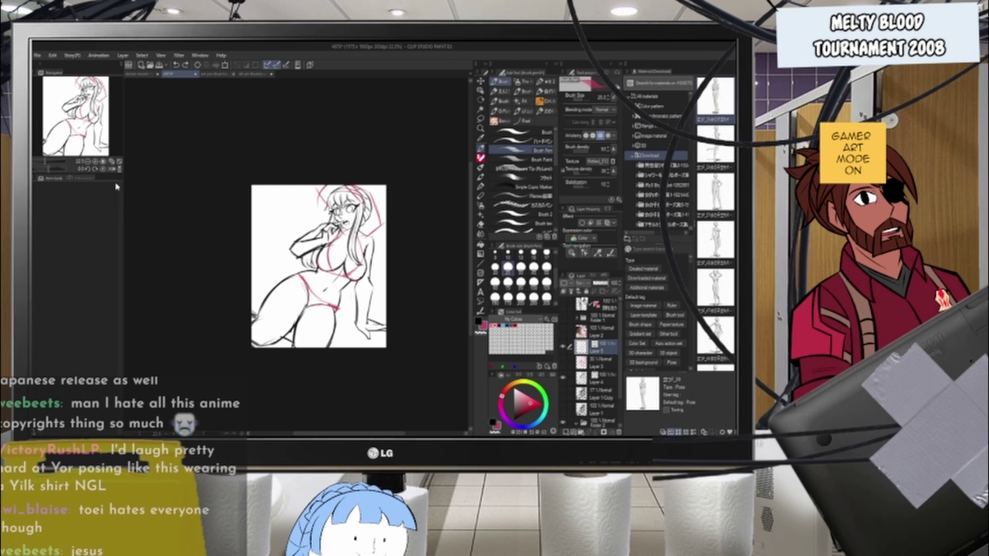
scroll(332, 247, "up", 4)
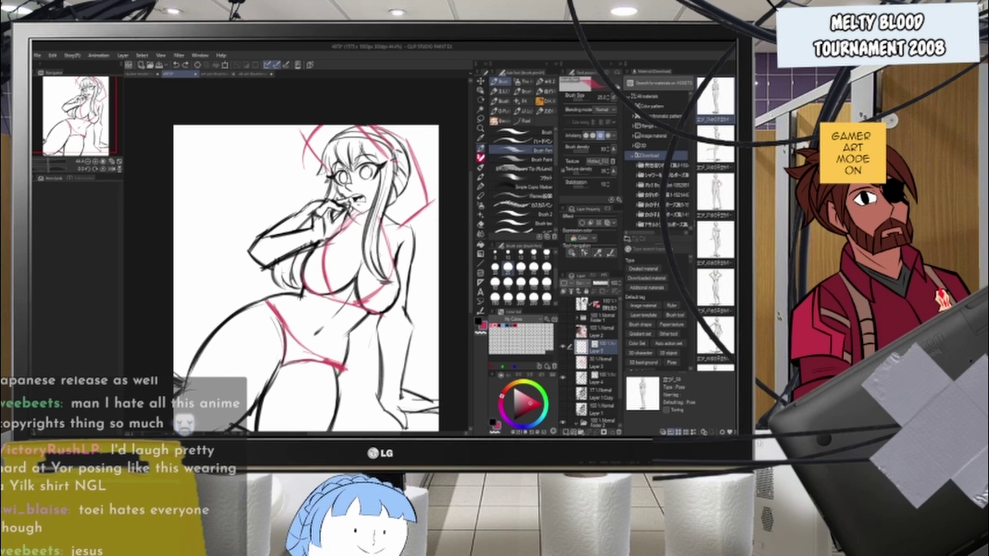
scroll(374, 255, "down", 8)
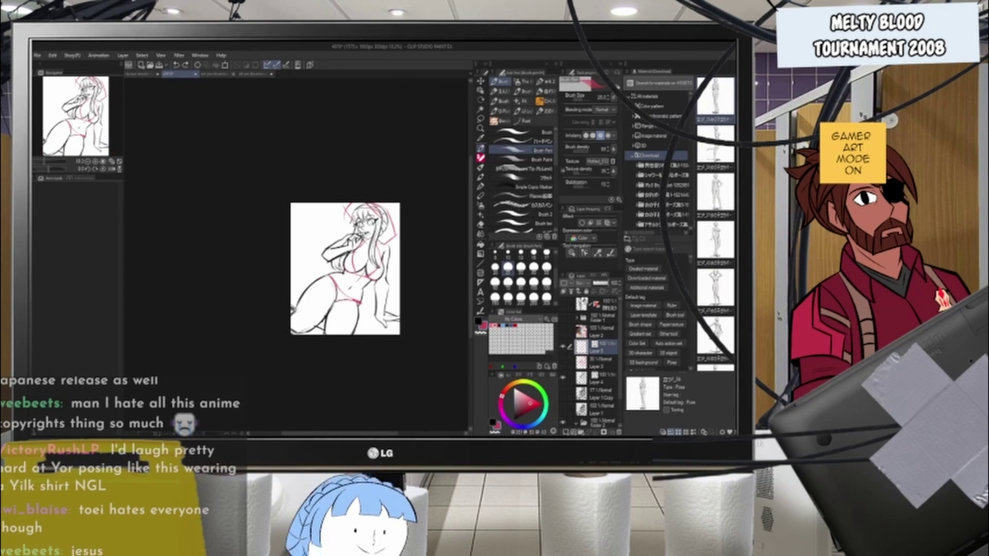
scroll(367, 265, "up", 7)
scroll(369, 273, "up", 4)
scroll(359, 288, "down", 9)
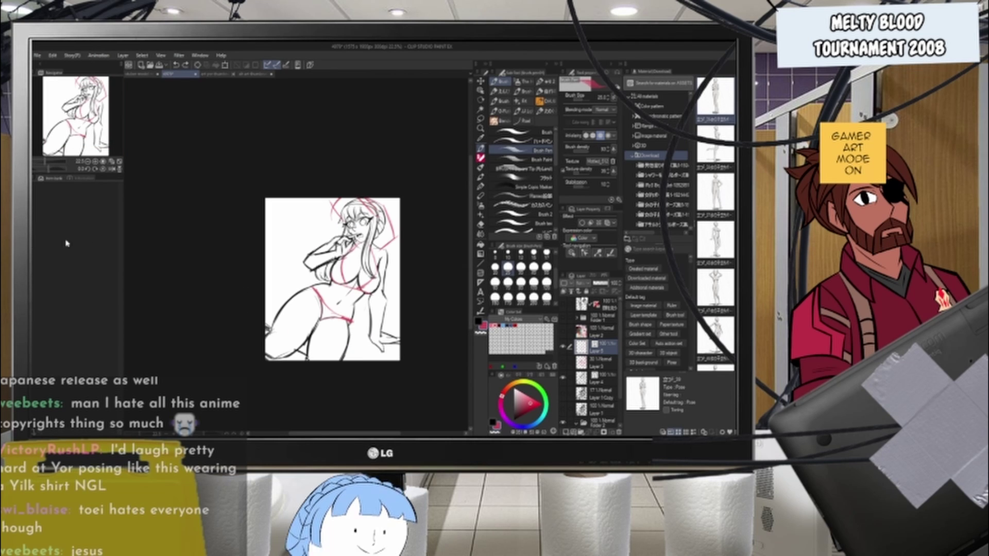
- Erase the outer contour of the large front thigh on Layer 4 and redraw it with overlapping dark strokes toward the knee
key("ctrl+plus")
key("ctrl+plus")
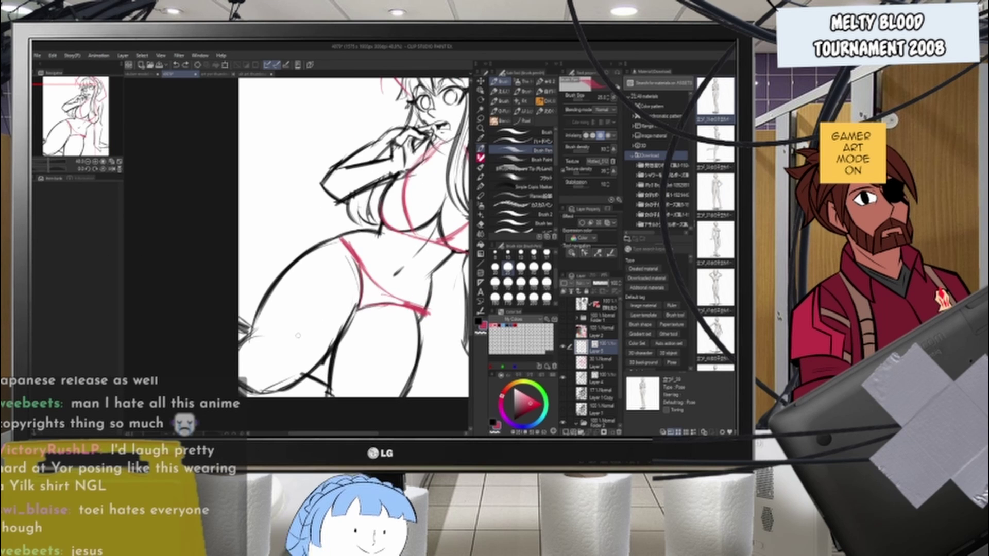
key("e")
left_click_drag(309, 253, 263, 309)
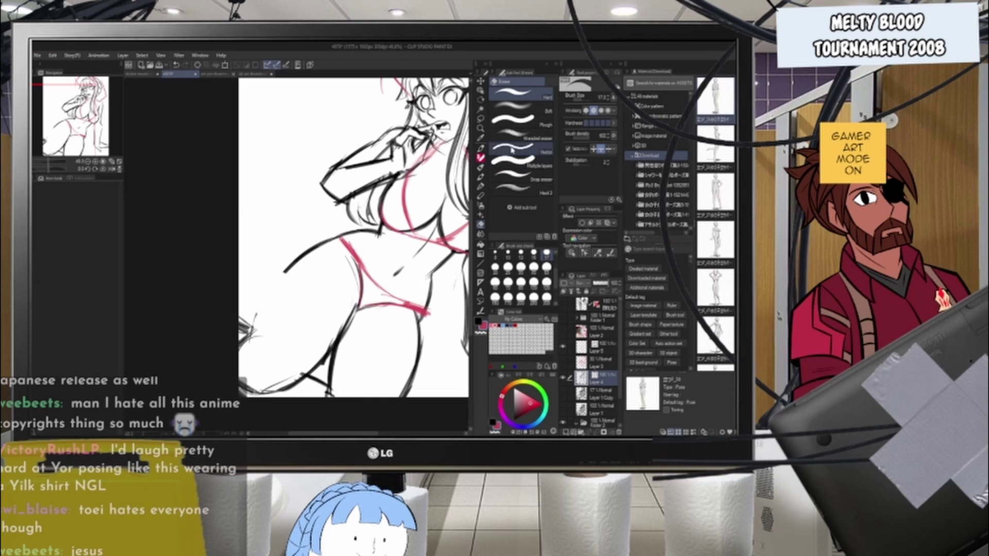
key("b")
mouse_move(341, 234)
left_mouse_down()
mouse_move(292, 270)
mouse_move(257, 333)
left_mouse_up()
left_click_drag(312, 246, 254, 330)
left_click_drag(288, 268, 242, 359)
left_click_drag(293, 264, 237, 355)
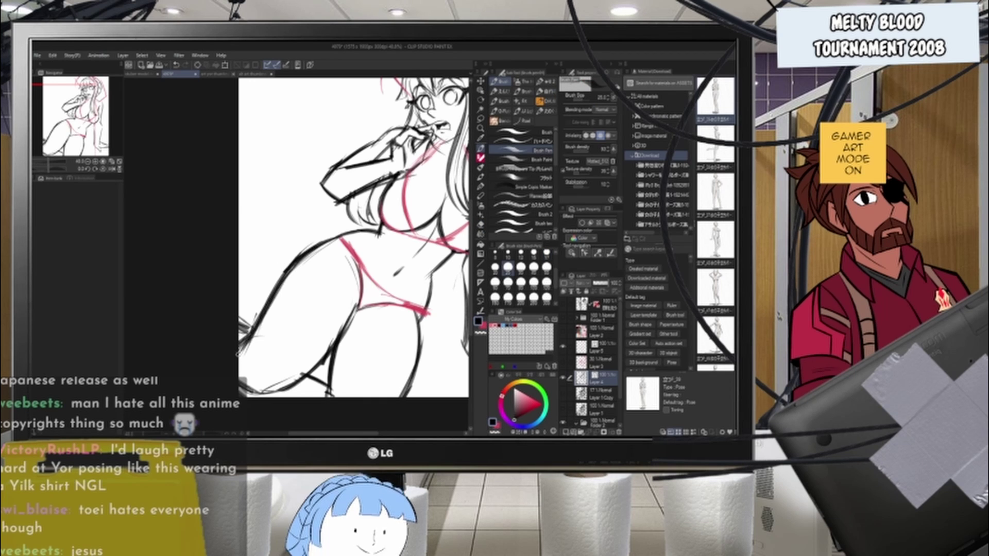
- Thicken the front thigh's outer contour with long dark strokes and touch up the short line where it meets the canvas edge
scroll(309, 252, "down", 8)
scroll(327, 239, "up", 5)
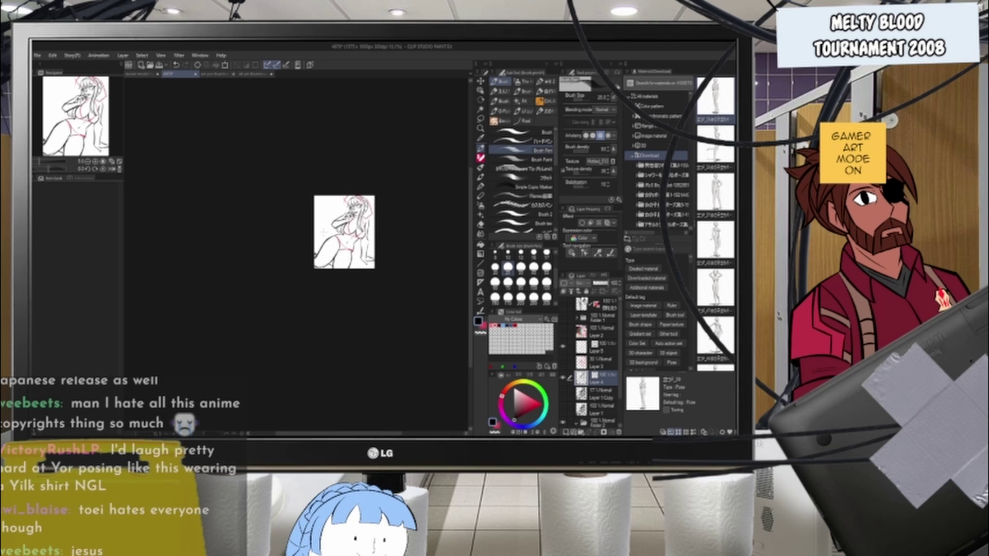
scroll(327, 247, "up", 3)
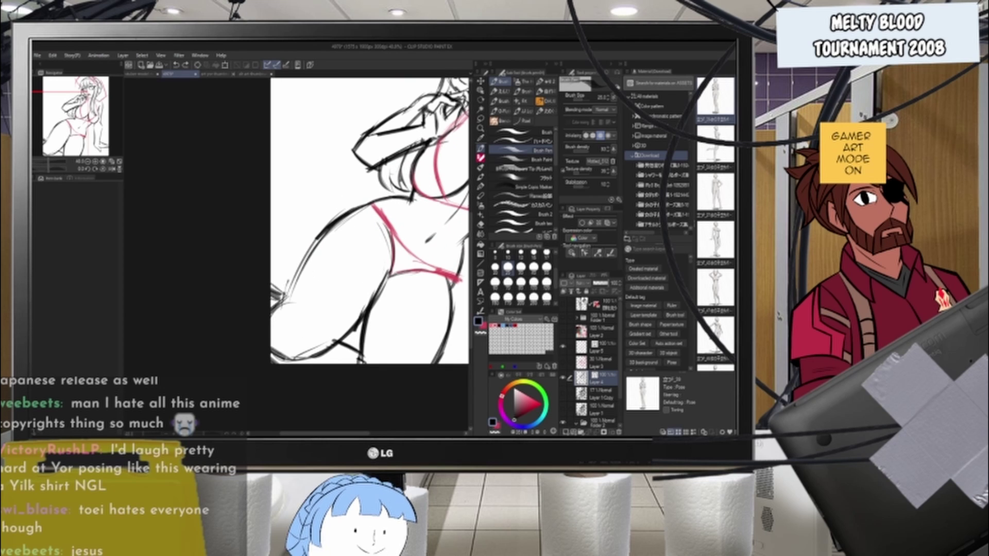
left_click_drag(330, 224, 287, 318)
mouse_move(336, 217)
left_mouse_down()
mouse_move(308, 247)
mouse_move(278, 326)
left_mouse_up()
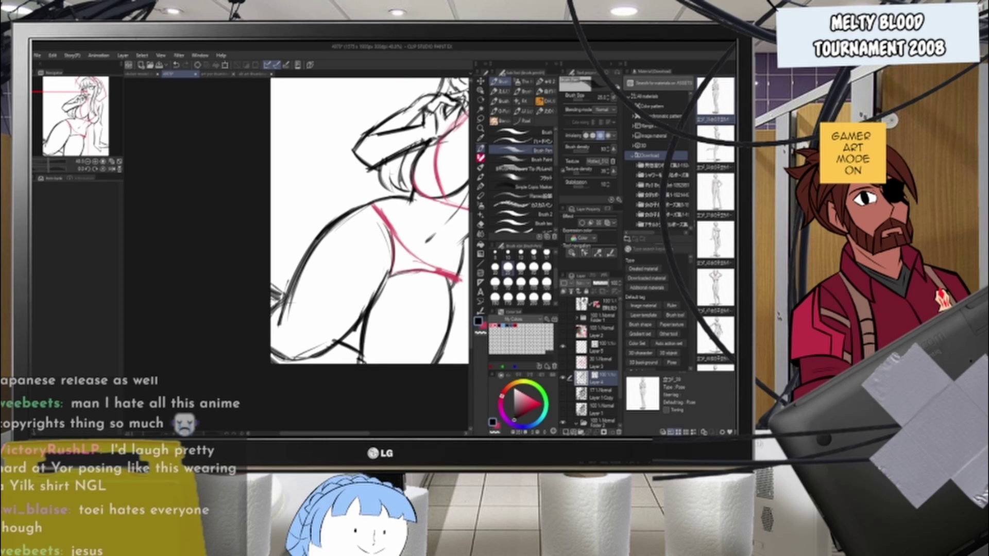
left_click_drag(272, 290, 291, 299)
scroll(310, 291, "down", 3)
scroll(393, 193, "up", 4)
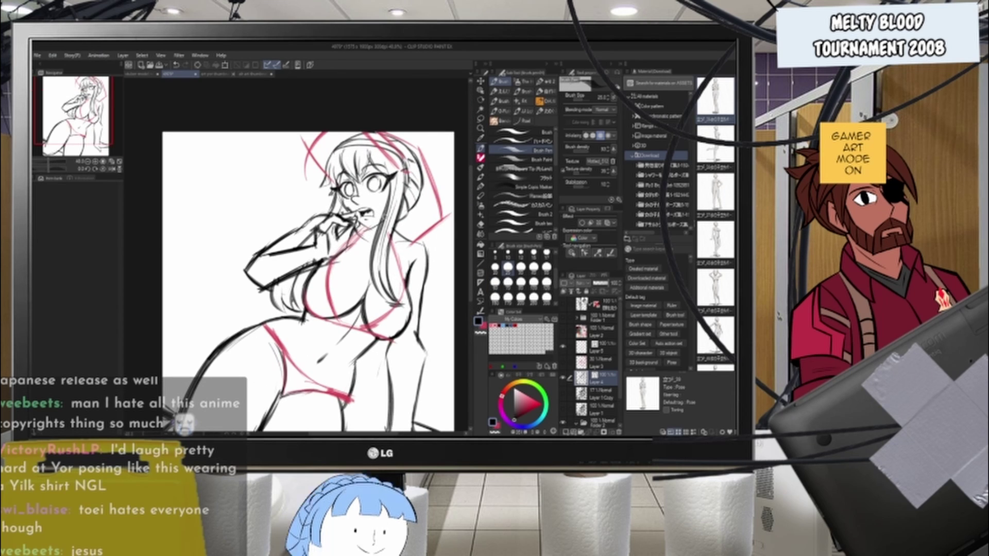
- Show the faint sketch again and draw the jacket's shoulder and long outer sleeve edge along the supporting arm on Layer 5 in dark strokes
left_click(562, 364)
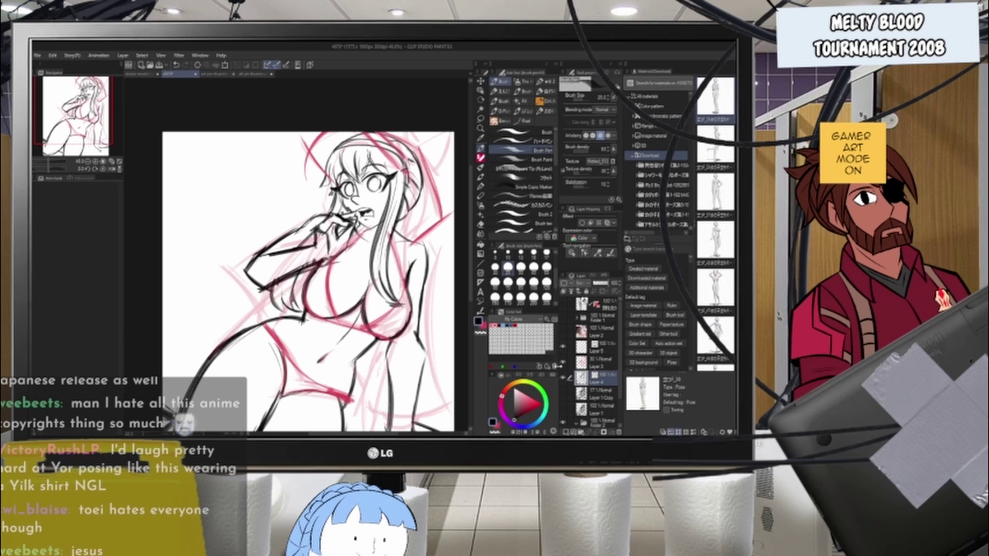
left_click(573, 350)
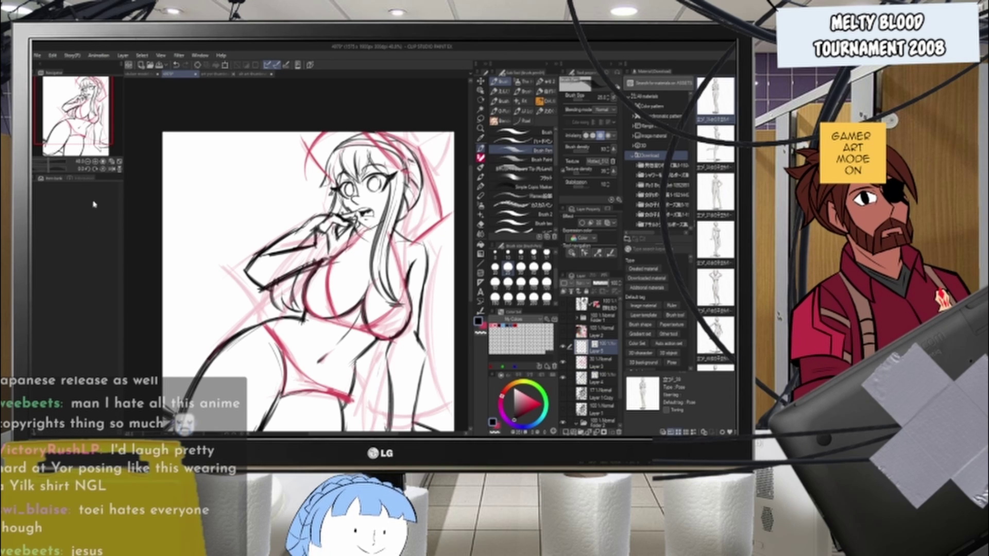
scroll(277, 154, "down", 2)
scroll(362, 219, "up", 3)
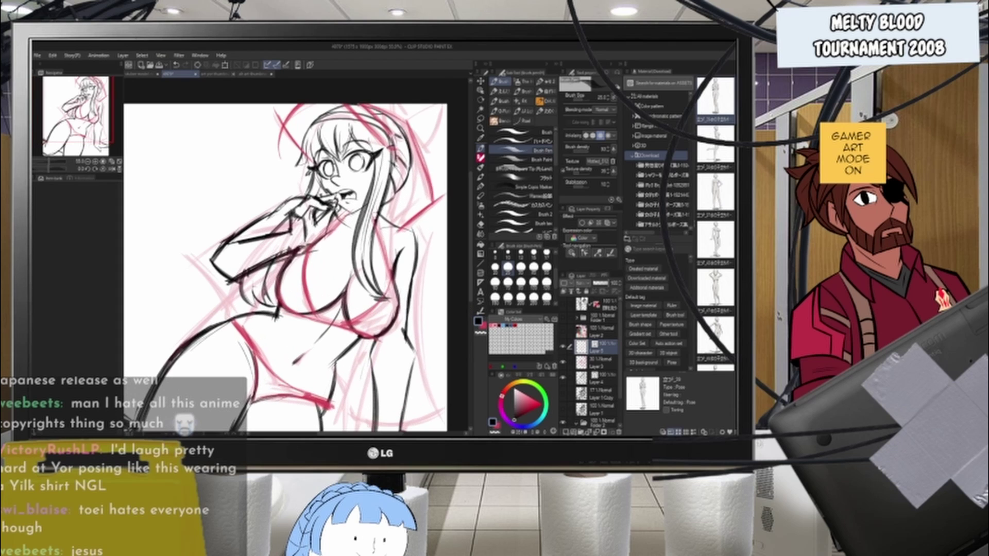
mouse_move(386, 204)
left_mouse_down()
mouse_move(429, 233)
mouse_move(419, 238)
mouse_move(415, 342)
left_mouse_up()
key("ctrl+z")
mouse_move(418, 237)
left_mouse_down()
mouse_move(428, 264)
mouse_move(418, 328)
left_mouse_up()
left_click_drag(416, 276, 428, 408)
left_click_drag(417, 297, 436, 415)
left_click_drag(472, 262, 471, 294)
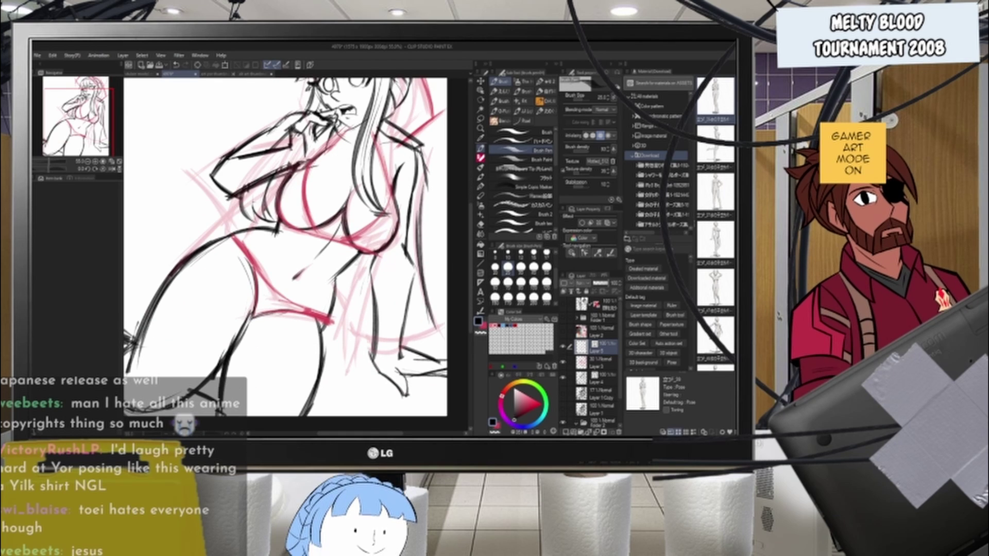
- Draw the jacket's inner edges beside the chest and hip and the curved hem across the supporting forearm in dark strokes
left_click_drag(376, 133, 398, 201)
left_click_drag(383, 253, 354, 367)
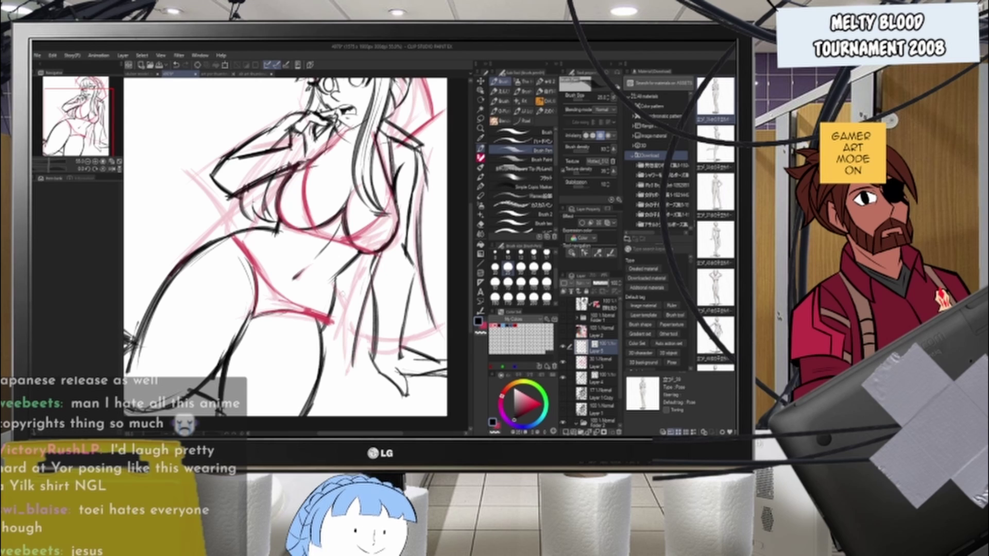
left_click_drag(335, 291, 349, 313)
mouse_move(368, 251)
left_mouse_down()
mouse_move(339, 344)
mouse_move(356, 370)
mouse_move(351, 381)
left_mouse_up()
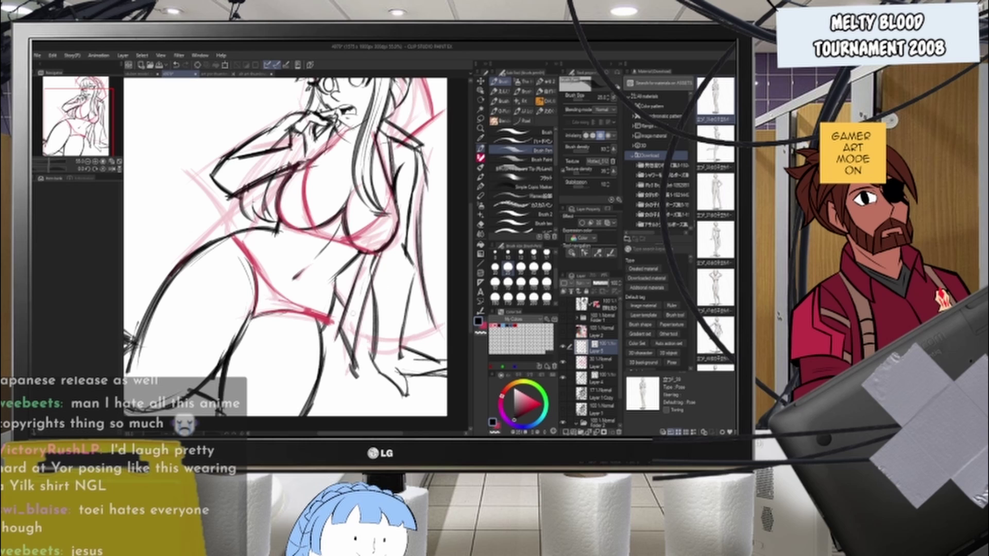
left_click_drag(361, 342, 431, 341)
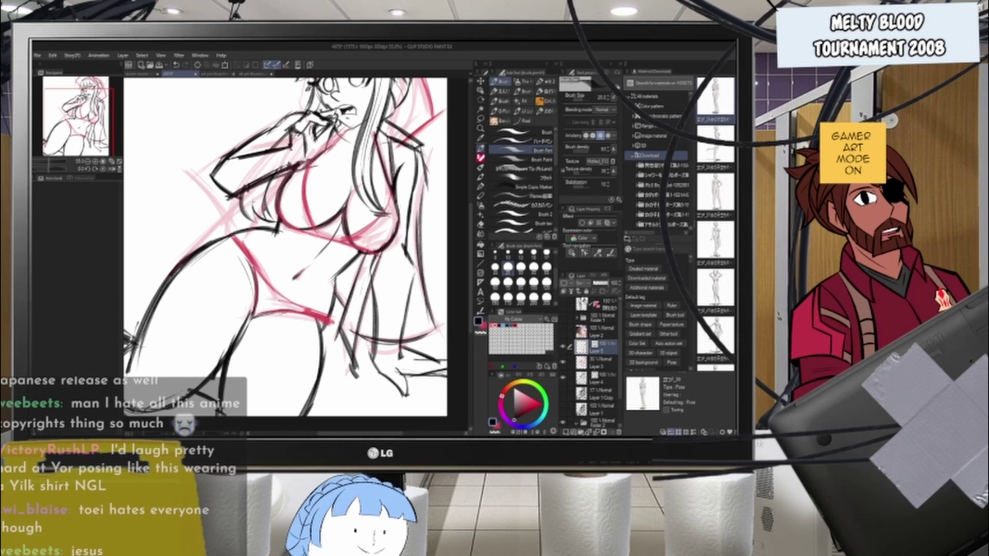
mouse_move(363, 337)
left_mouse_down()
mouse_move(410, 347)
mouse_move(425, 331)
left_mouse_up()
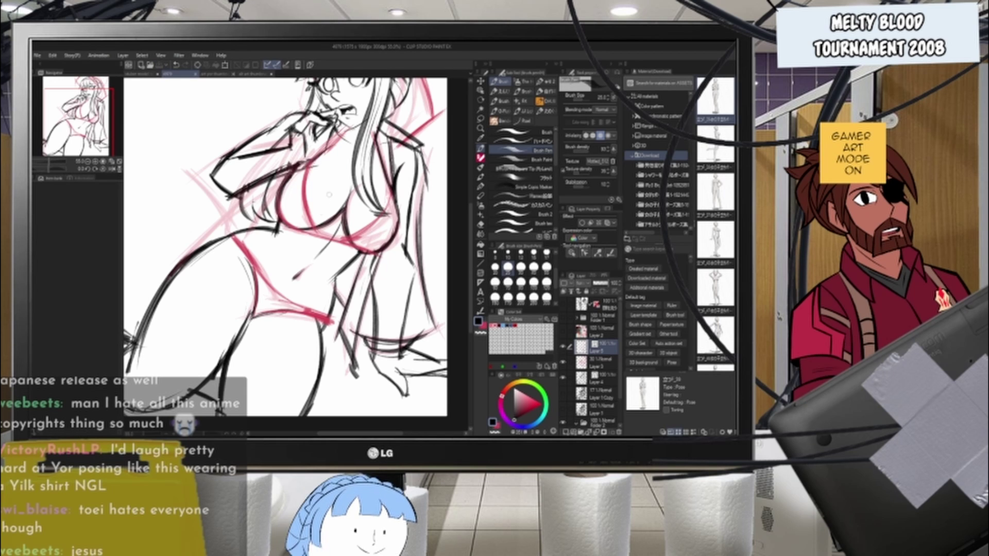
- Try a short dark vertical stroke across the top of the hair accessory, undo it, and switch the drawing color to crimson
scroll(338, 273, "down", 9)
scroll(319, 209, "up", 12)
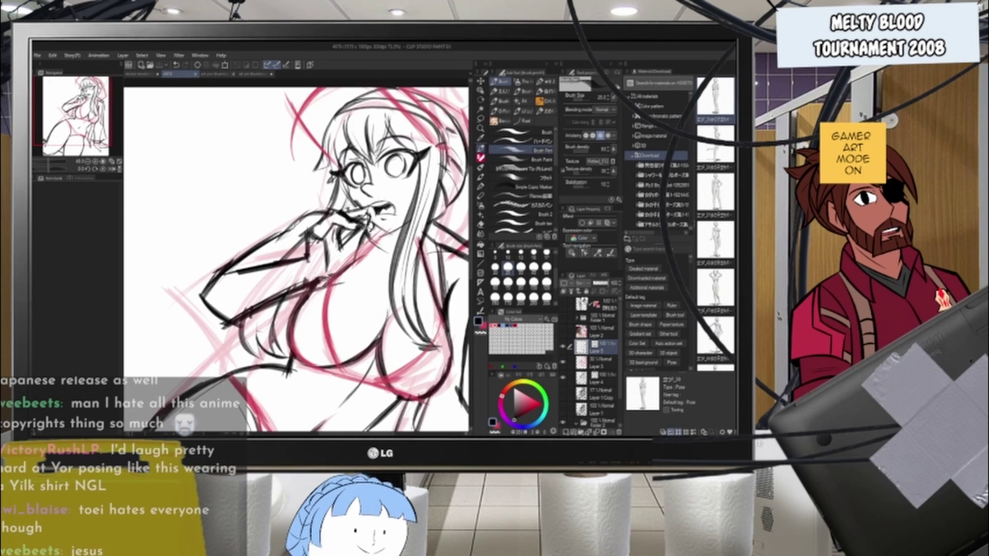
scroll(329, 194, "down", 2)
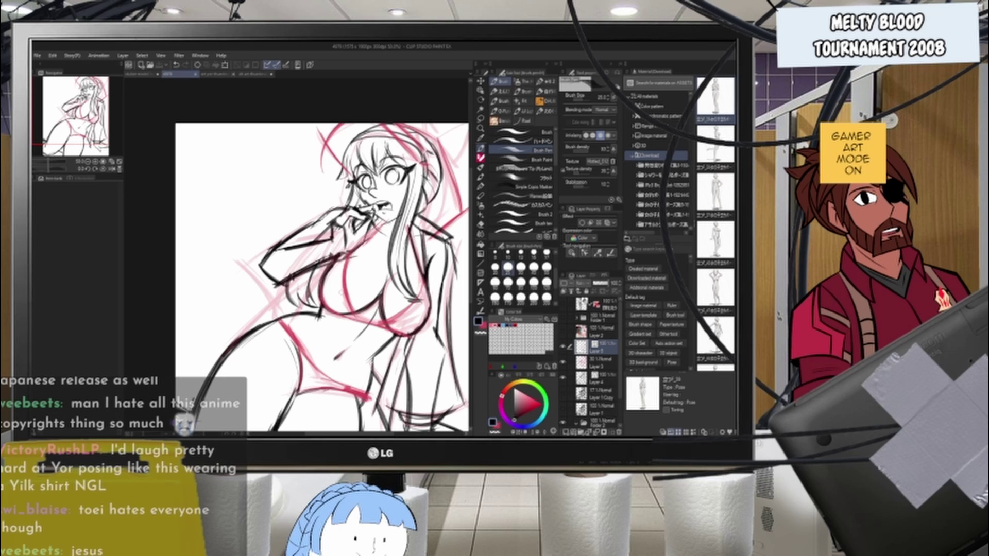
scroll(362, 250, "down", 2)
scroll(362, 250, "up", 1)
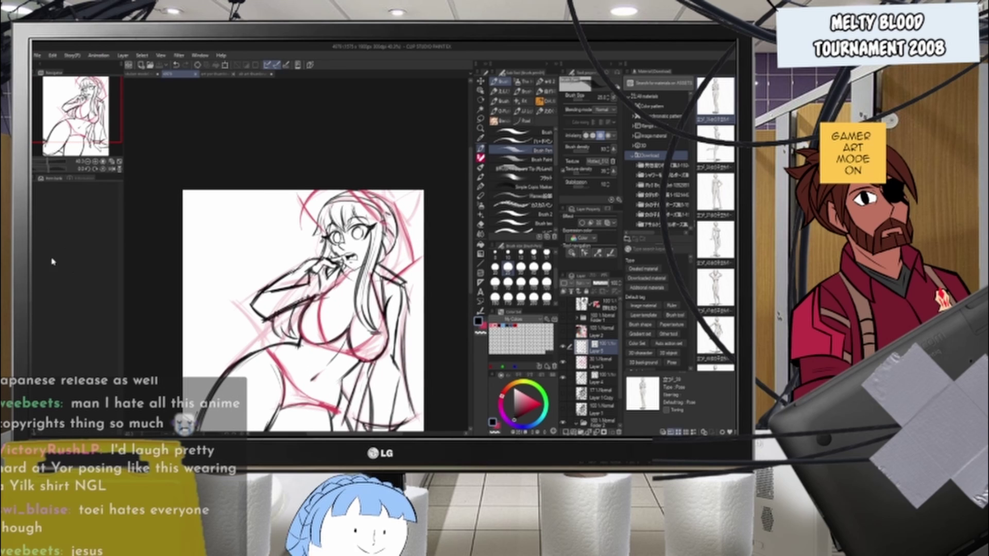
scroll(139, 251, "up", 1)
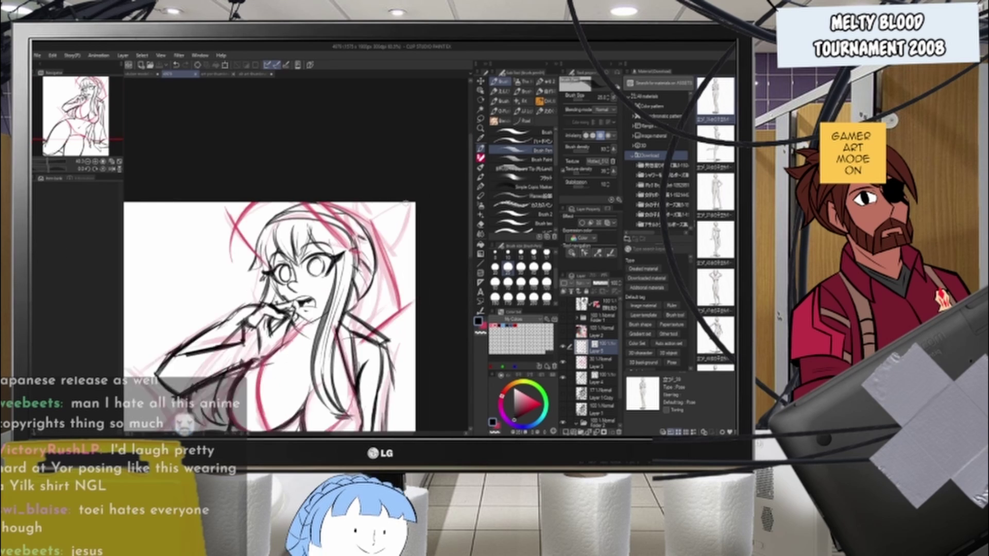
scroll(388, 217, "up", 1)
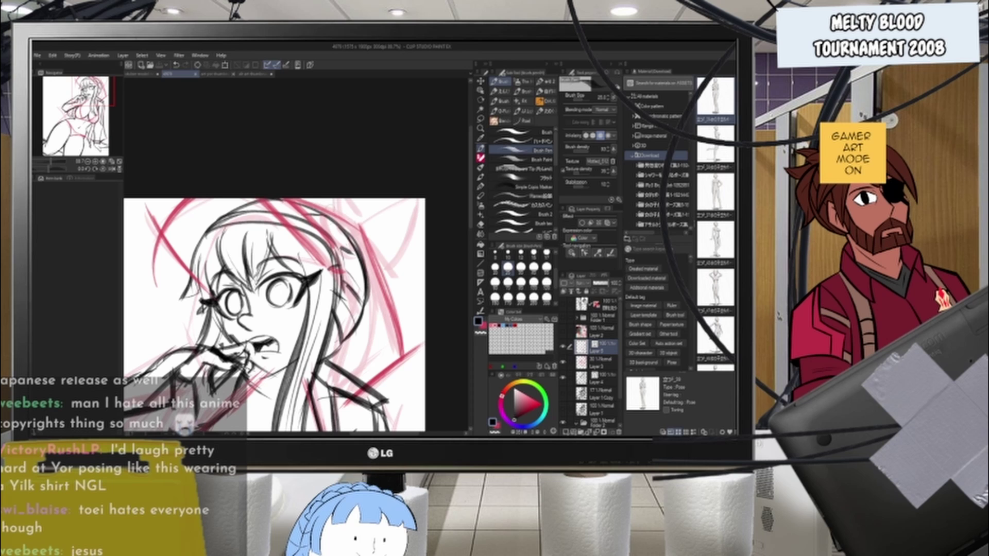
left_click_drag(341, 199, 337, 238)
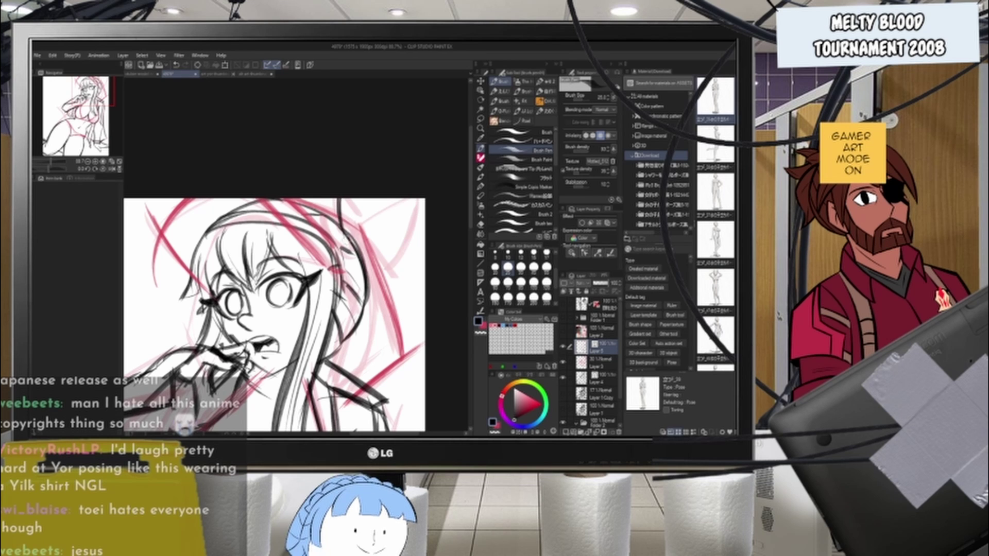
left_click(497, 426)
key("ctrl+z")
- Recolor the dark jacket lines on Layer 5 crimson by filling the whole canvas with transparent pixels locked, and deselect
scroll(379, 267, "down", 5)
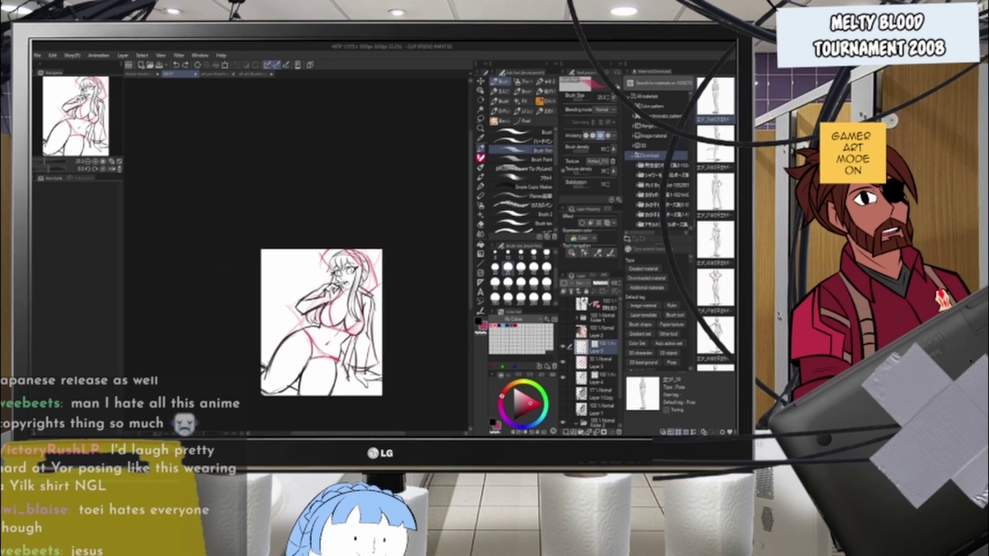
scroll(369, 328, "up", 2)
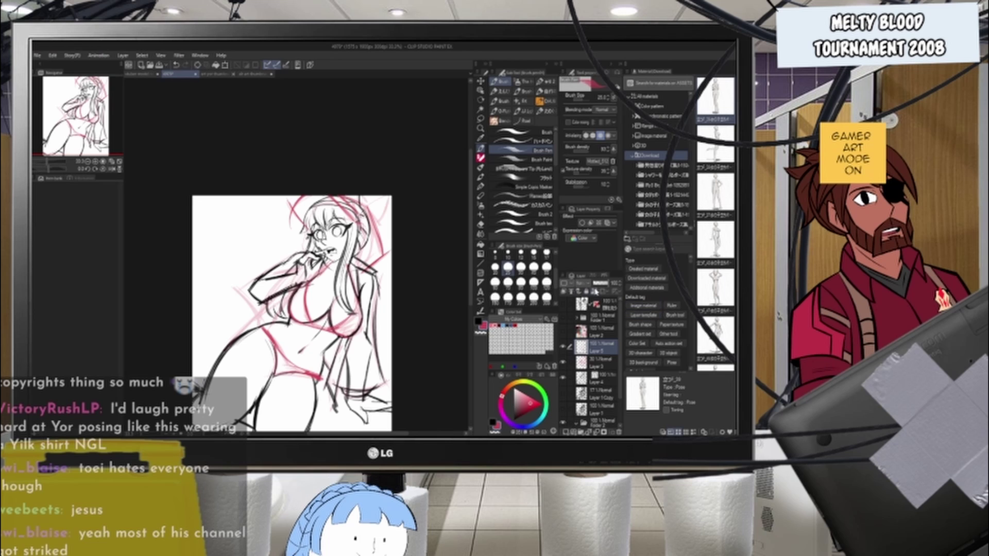
key("ctrl+a")
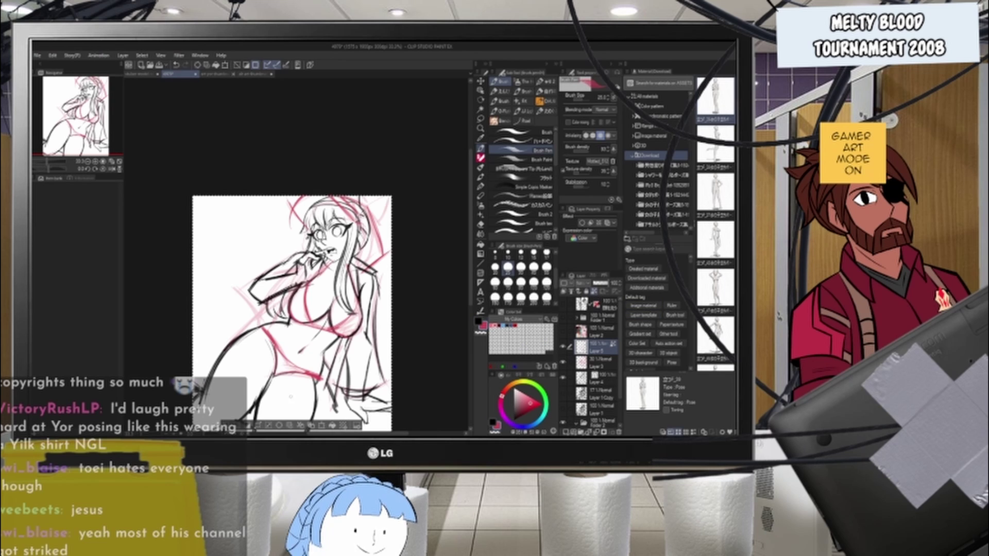
key("Delete")
key("ctrl+d")
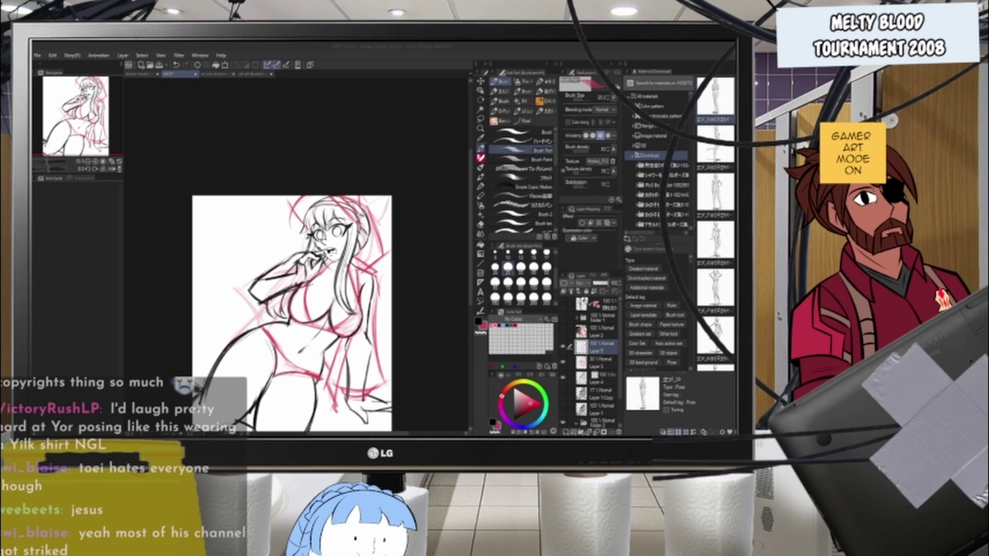
scroll(376, 197, "up", 1)
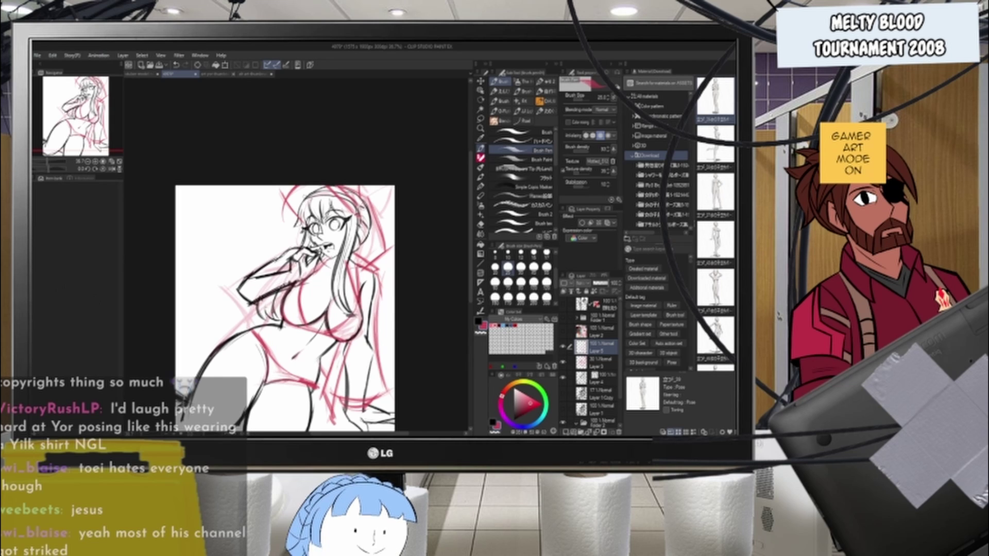
- Add two short crimson strokes behind the head near the canvas's upper corner, on the far side of the hair accessory
scroll(376, 198, "up", 2)
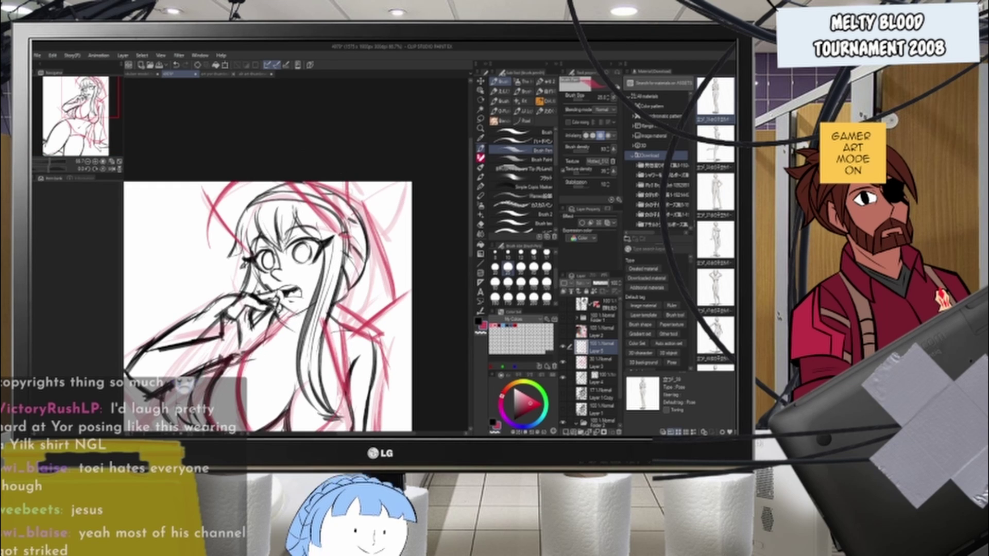
mouse_move(365, 201)
left_mouse_down()
mouse_move(400, 182)
mouse_move(384, 240)
left_mouse_up()
left_click_drag(360, 207, 384, 239)
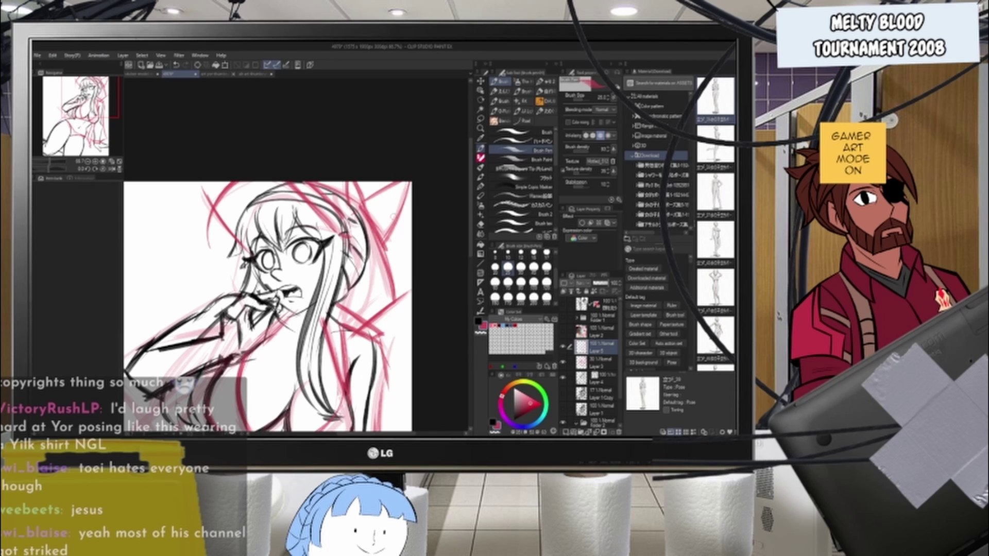
scroll(393, 216, "down", 3)
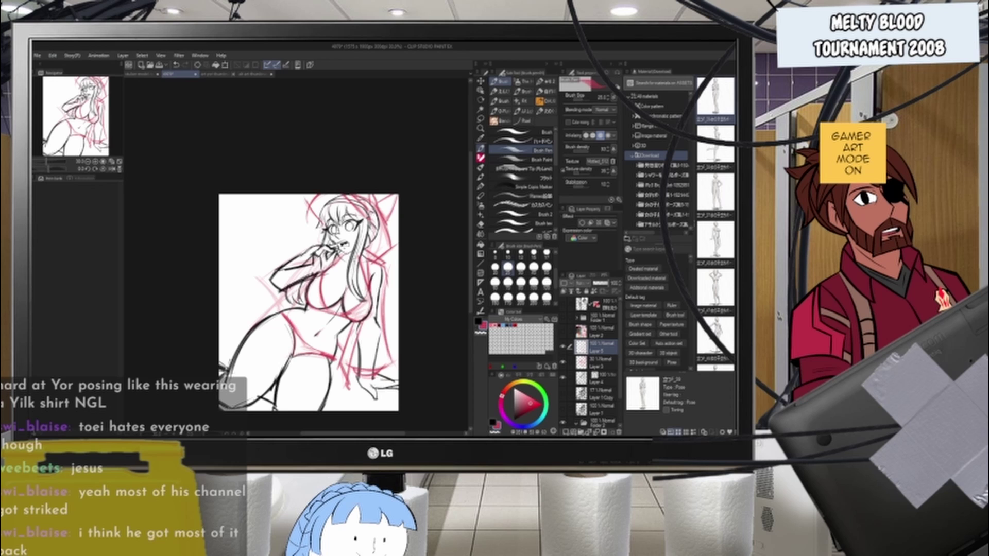
- Draw short crimson jacket strokes between the raised arm and the chest, and undo the last one
scroll(326, 245, "up", 2)
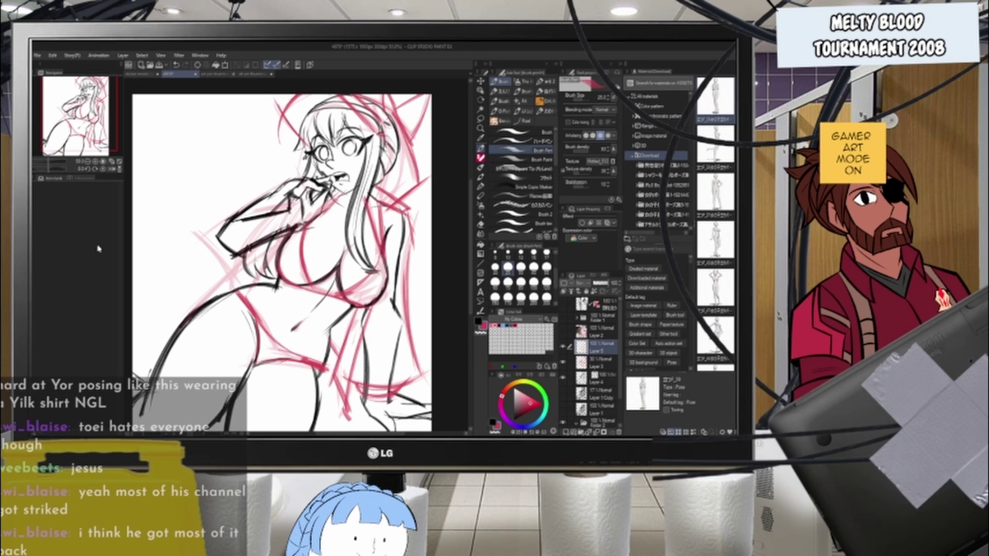
scroll(162, 238, "up", 1)
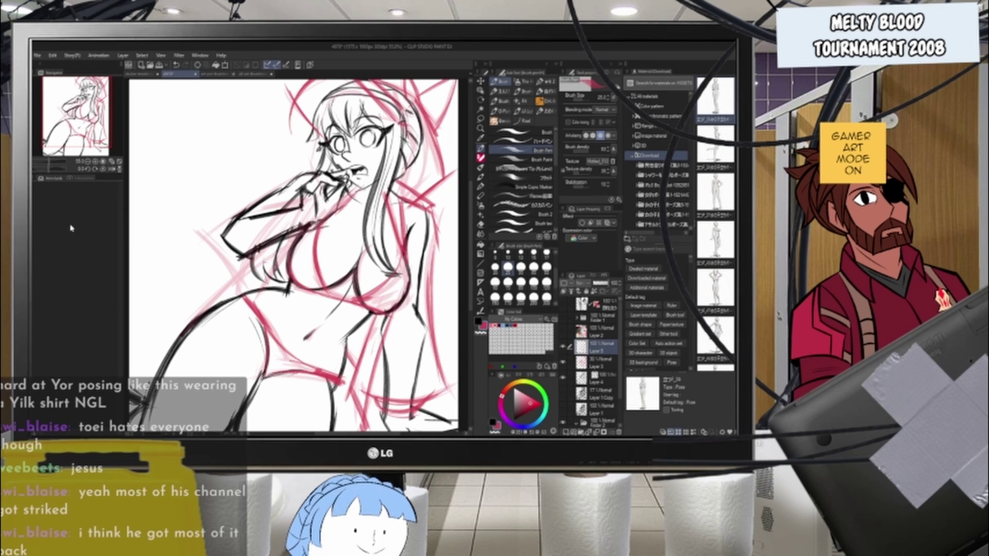
scroll(273, 232, "up", 2)
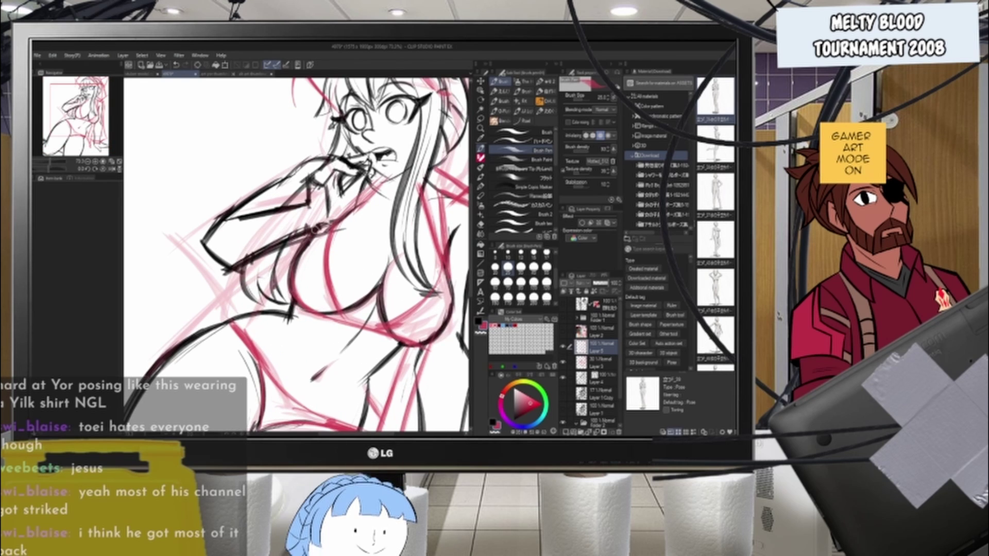
left_click_drag(301, 205, 305, 237)
mouse_move(288, 209)
left_mouse_down()
mouse_move(261, 307)
mouse_move(265, 272)
left_mouse_up()
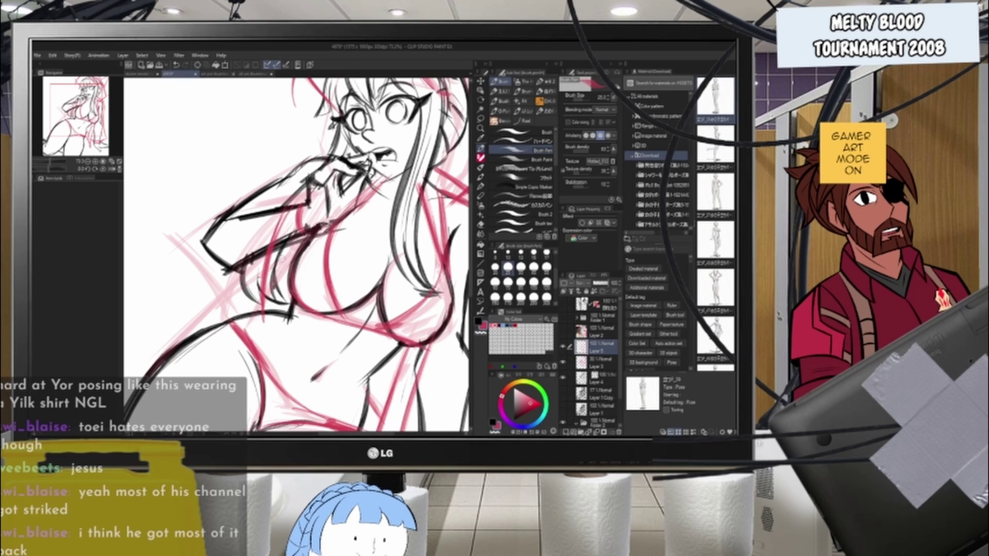
key("ctrl+z")
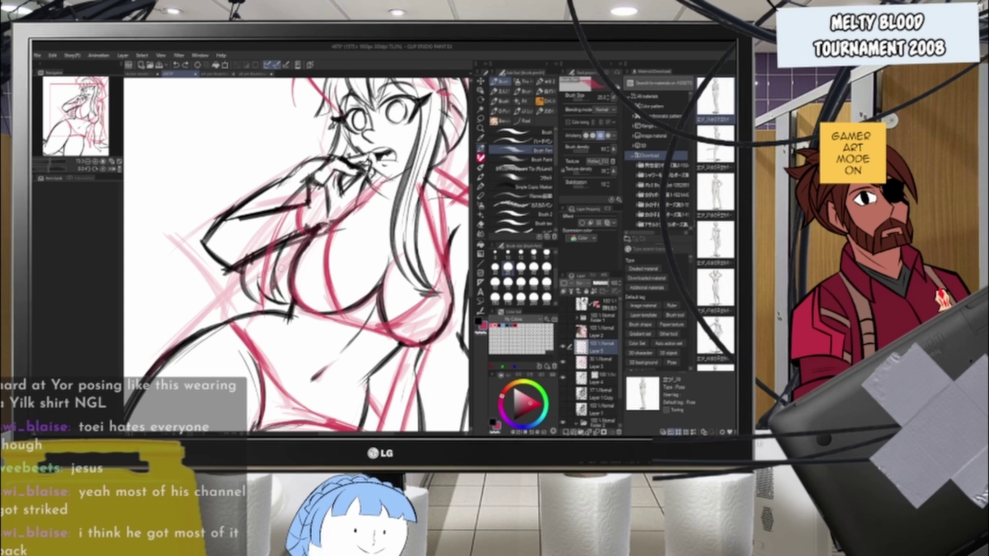
- Draw the sleeve's crimson lower edge diagonally from outside the raised elbow to the waist, and the jacket's inner edge beside the chest
scroll(367, 210, "down", 5)
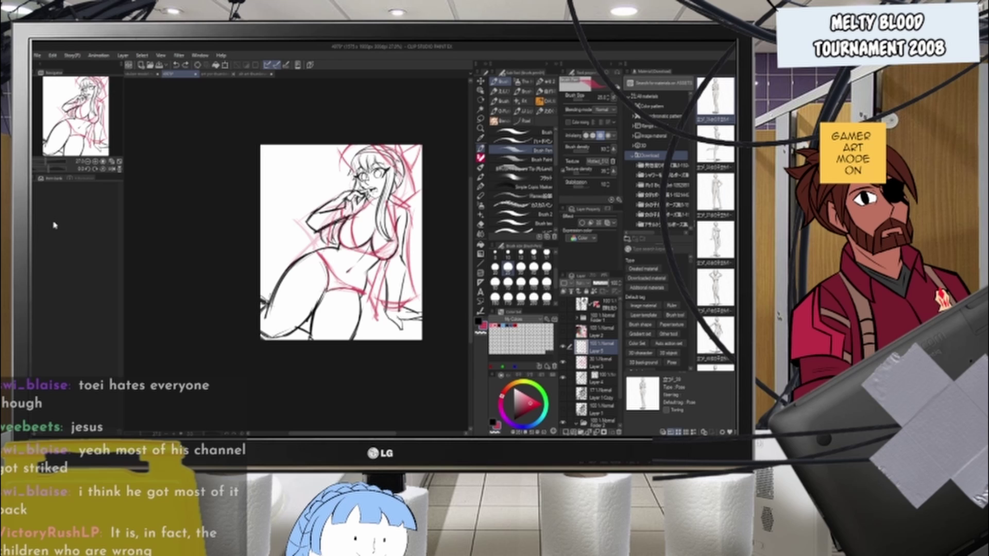
scroll(304, 189, "up", 5)
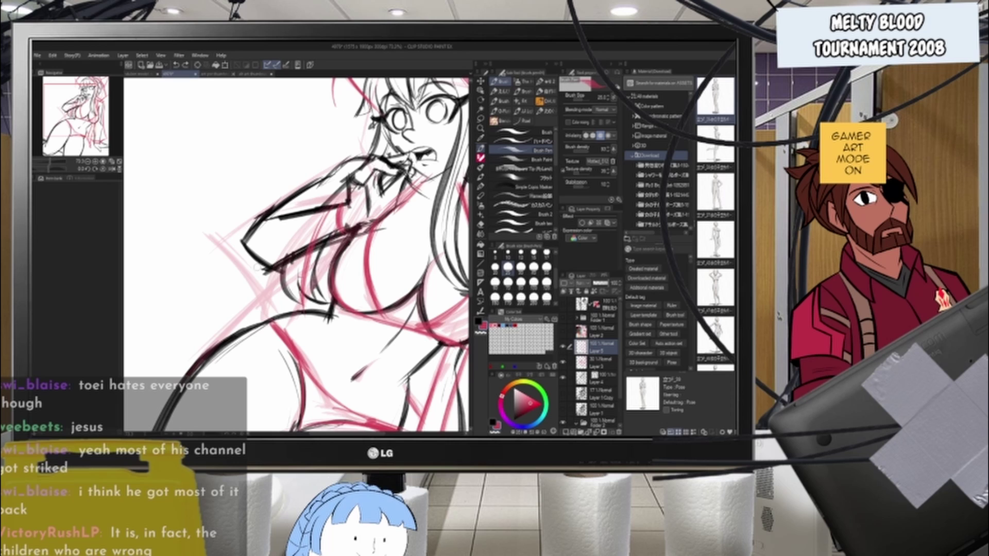
left_click_drag(215, 236, 284, 314)
key("ctrl+z")
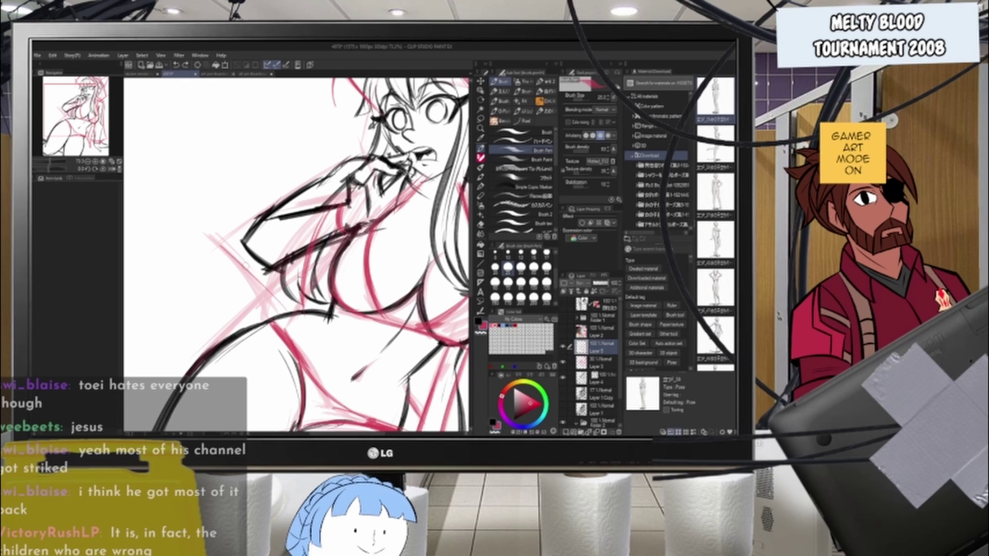
left_click_drag(216, 239, 312, 328)
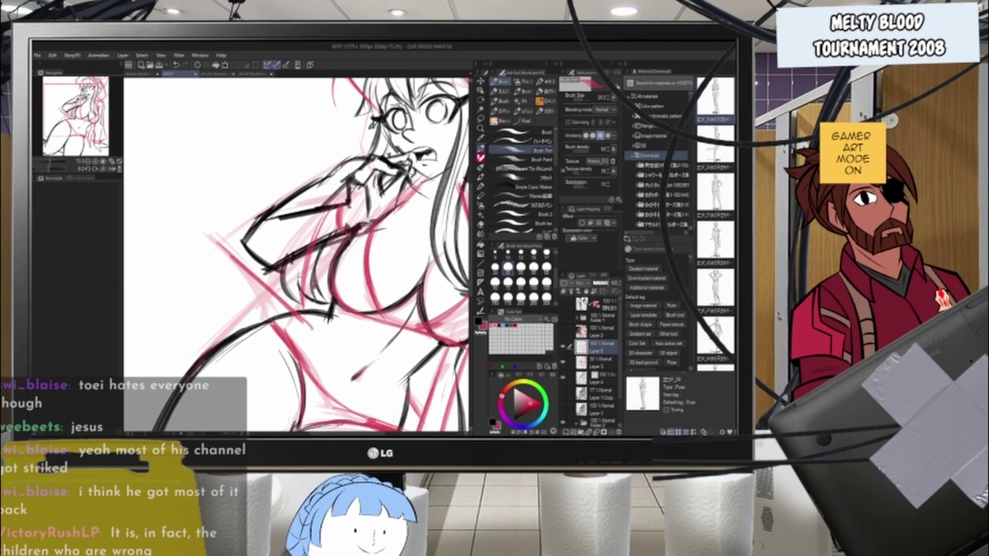
left_click_drag(342, 202, 327, 220)
left_click_drag(340, 239, 302, 313)
- Draw the sleeve's upper edge along the raised forearm and a steep edge dropping outside the elbow, undoing and redrawing unsatisfactory strokes
left_click_drag(336, 172, 219, 244)
left_click_drag(303, 188, 218, 246)
left_click_drag(302, 190, 218, 247)
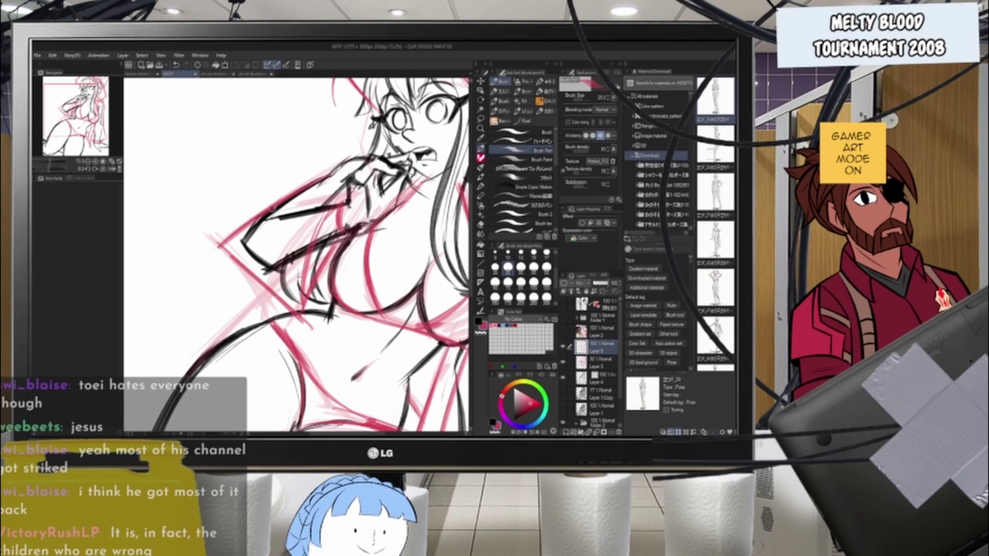
key("ctrl+z")
key("ctrl+z")
left_click_drag(248, 210, 228, 303)
key("ctrl+z")
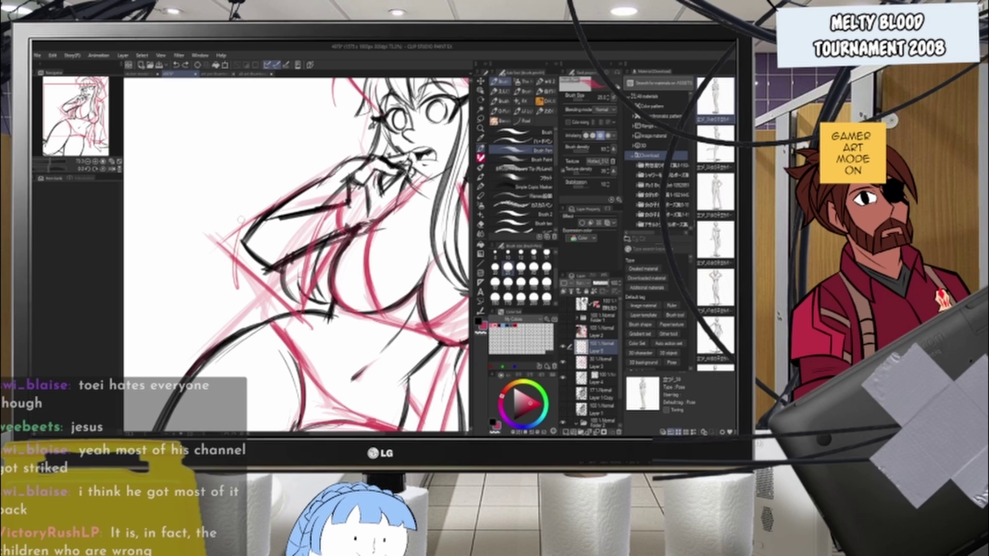
left_click_drag(244, 212, 225, 312)
mouse_move(317, 183)
left_mouse_down()
mouse_move(214, 255)
mouse_move(228, 246)
left_mouse_up()
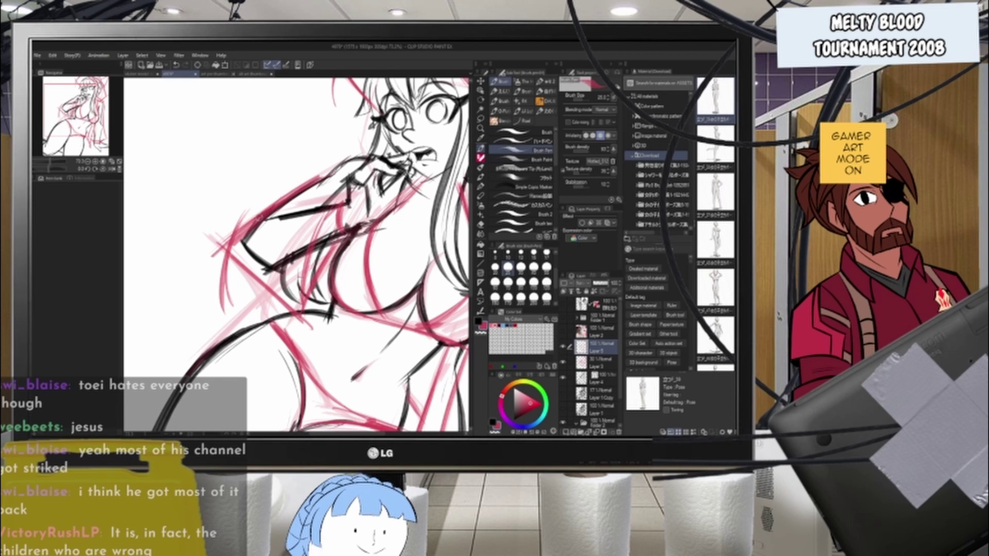
- Extend the sleeve up to the wrist and along the raised forearm's inner line in crimson, and hide the faint sketch layer
left_click_drag(356, 155, 313, 186)
mouse_move(368, 153)
left_mouse_down()
mouse_move(321, 180)
mouse_move(364, 160)
left_mouse_up()
left_click_drag(345, 204, 262, 223)
mouse_move(339, 205)
left_mouse_down()
mouse_move(264, 220)
mouse_move(277, 217)
left_mouse_up()
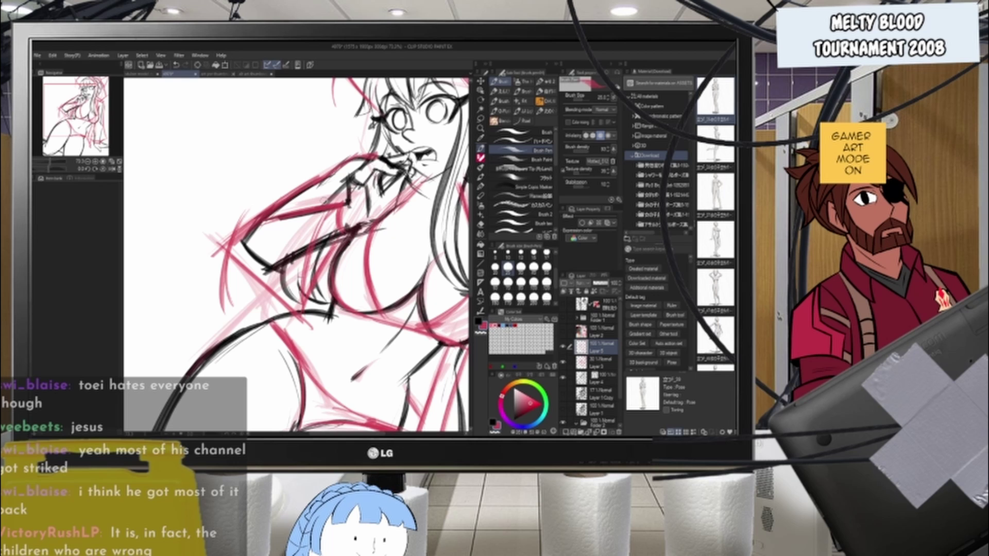
left_click(562, 365)
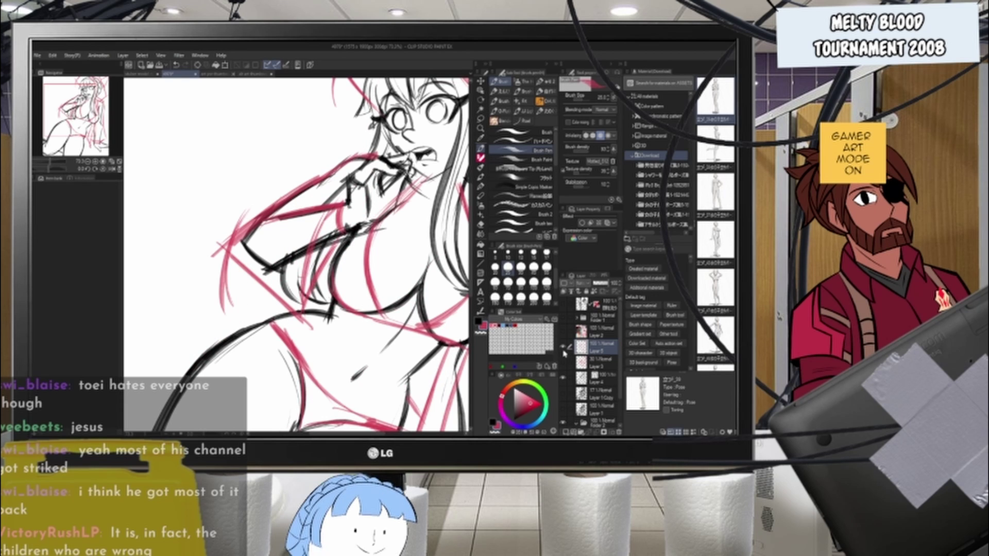
- Add crimson strokes below the raised arm and along the sleeve's upper edge, and compare the drawing with Layer 5 hidden and shown
scroll(287, 233, "down", 5)
scroll(303, 233, "up", 4)
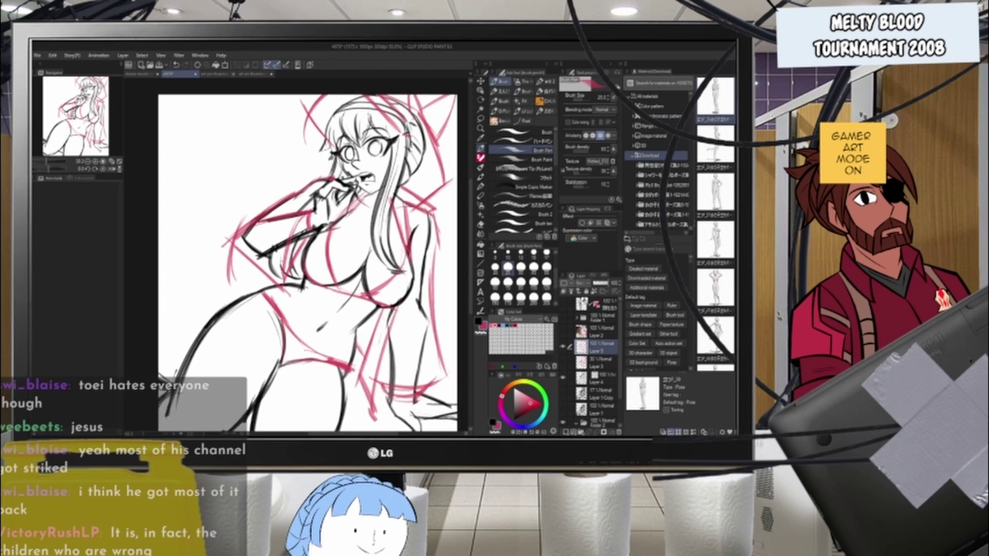
key("ctrl+plus")
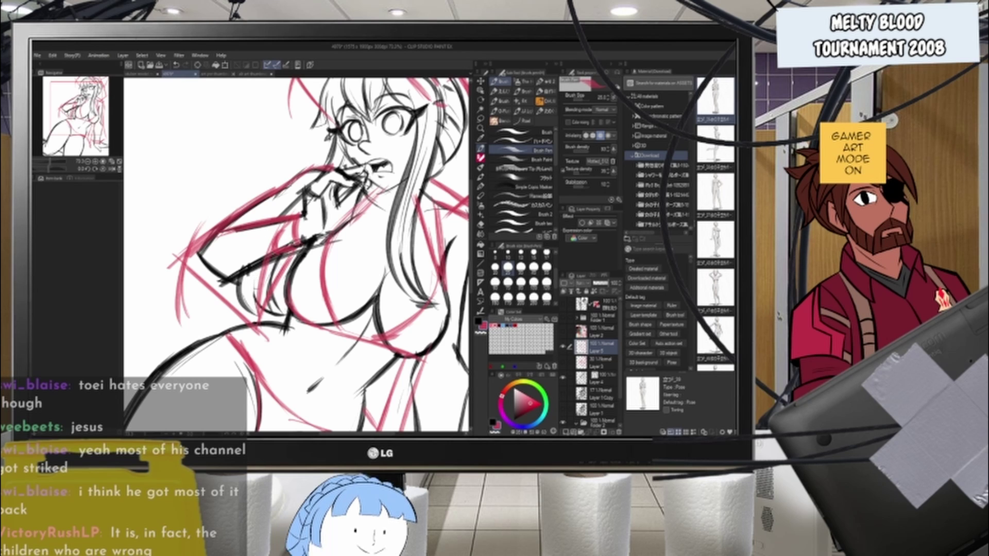
left_click_drag(265, 268, 257, 330)
left_click_drag(296, 254, 259, 321)
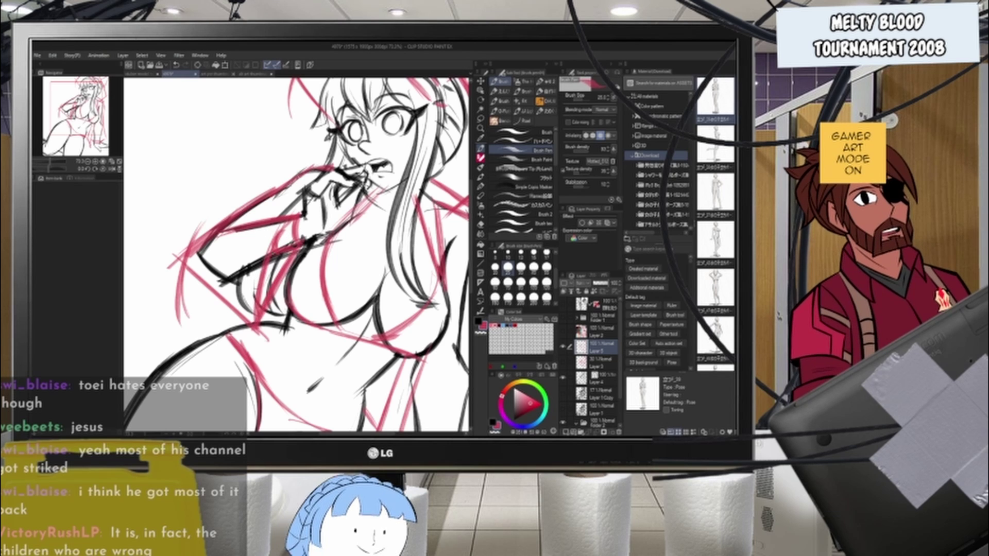
left_click_drag(189, 258, 285, 183)
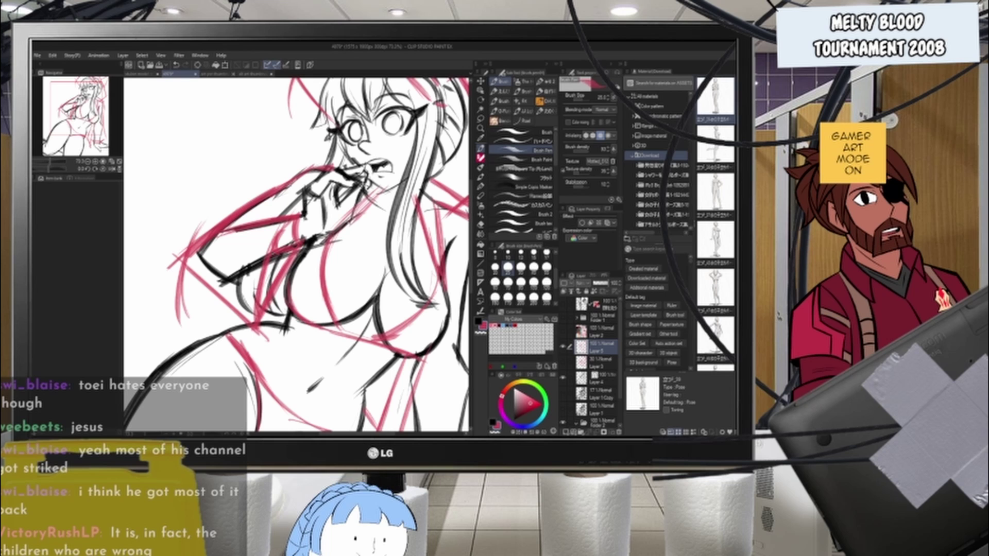
left_click(563, 346)
left_click(562, 347)
left_click(563, 347)
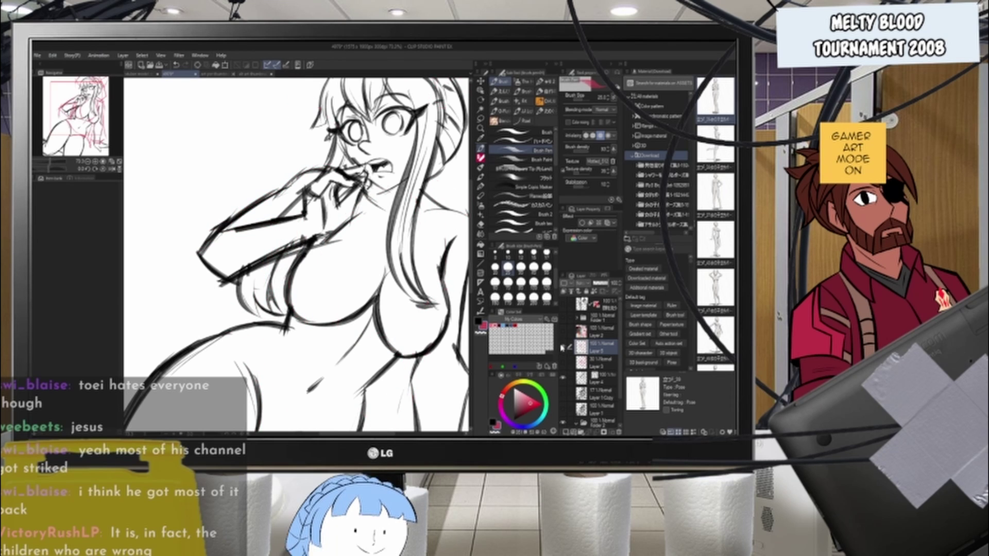
left_click(563, 347)
- Draw crimson strokes down the back of the hair accessory and behind the hair toward the shoulder
scroll(376, 181, "down", 6)
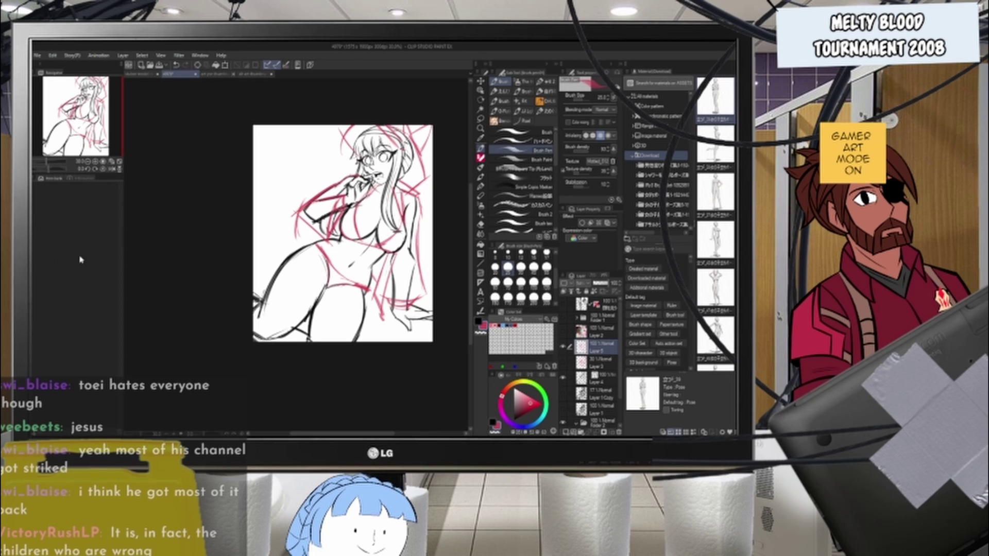
scroll(428, 140, "up", 5)
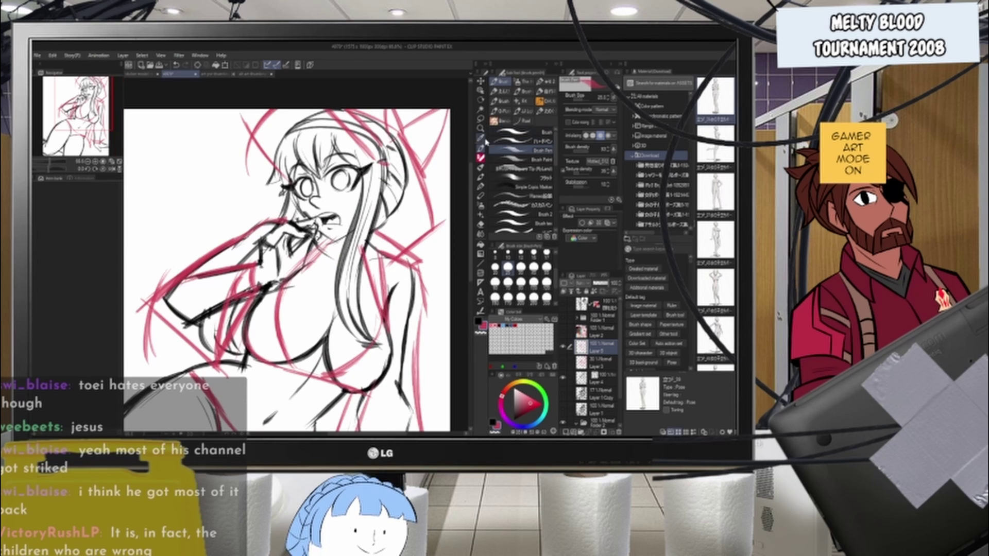
left_click_drag(390, 213, 375, 155)
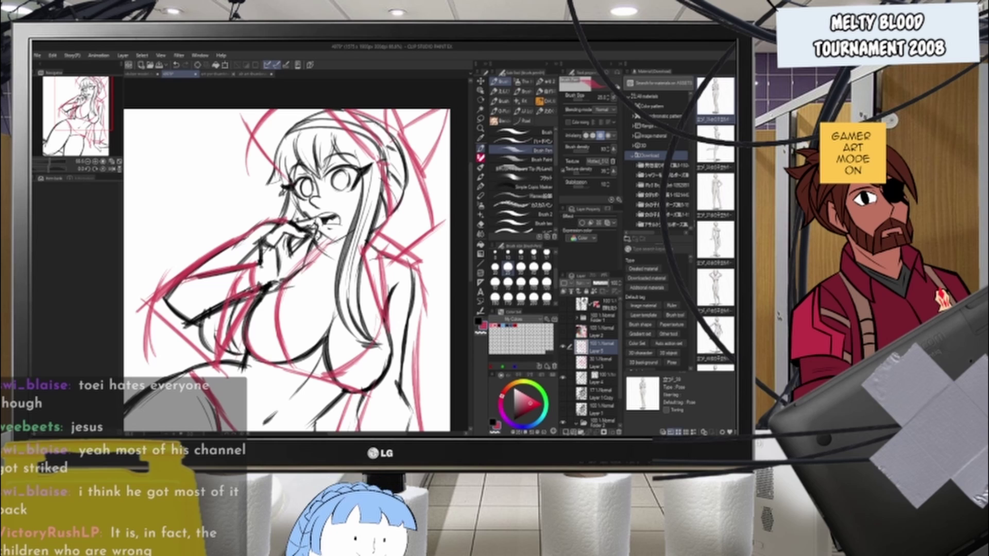
left_click_drag(381, 139, 401, 196)
mouse_move(394, 151)
left_mouse_down()
mouse_move(404, 235)
mouse_move(369, 274)
mouse_move(398, 240)
mouse_move(380, 251)
left_mouse_up()
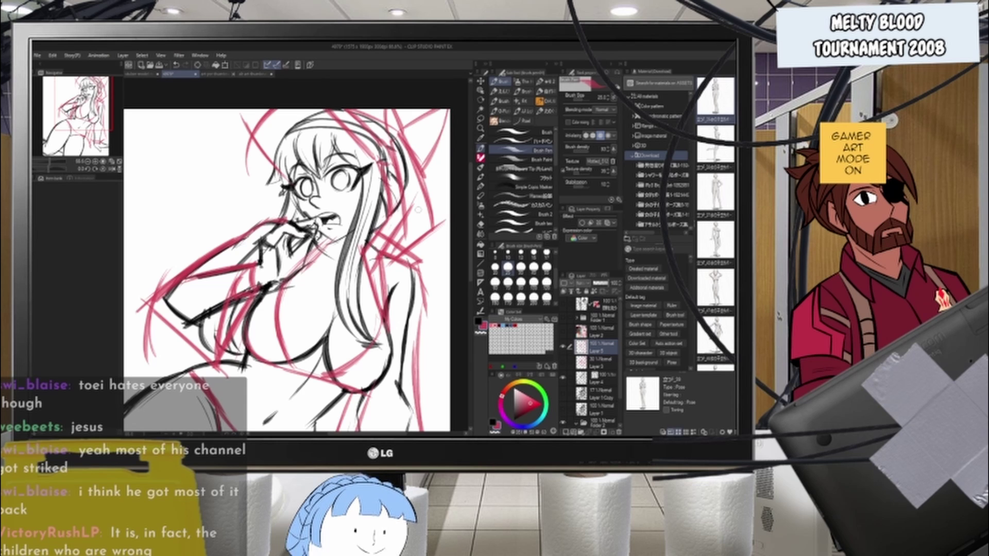
- Draw the jacket's crimson lower edge from beneath the raised arm down over the hip, undoing the first attempt and redrawing it
scroll(361, 134, "down", 4)
scroll(305, 188, "up", 1)
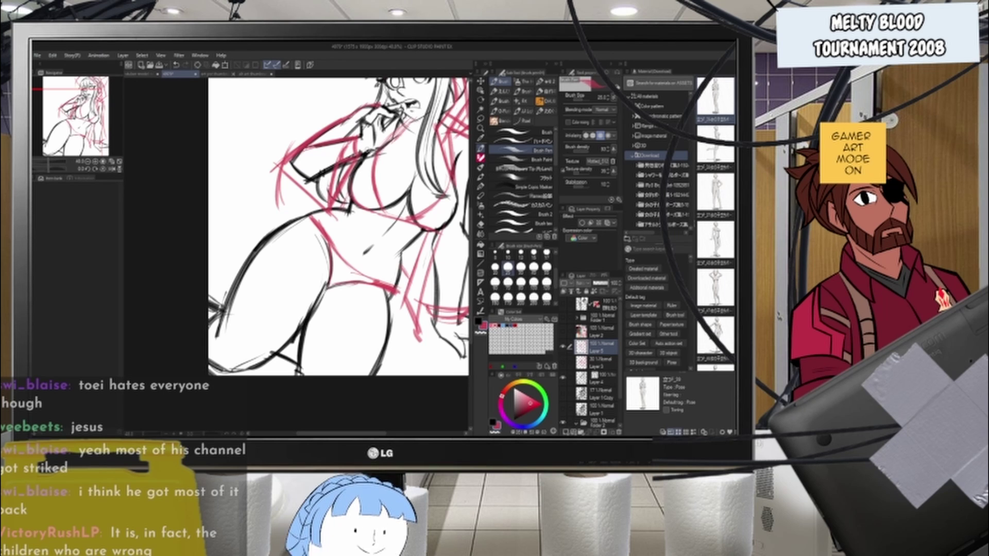
left_click_drag(348, 195, 337, 212)
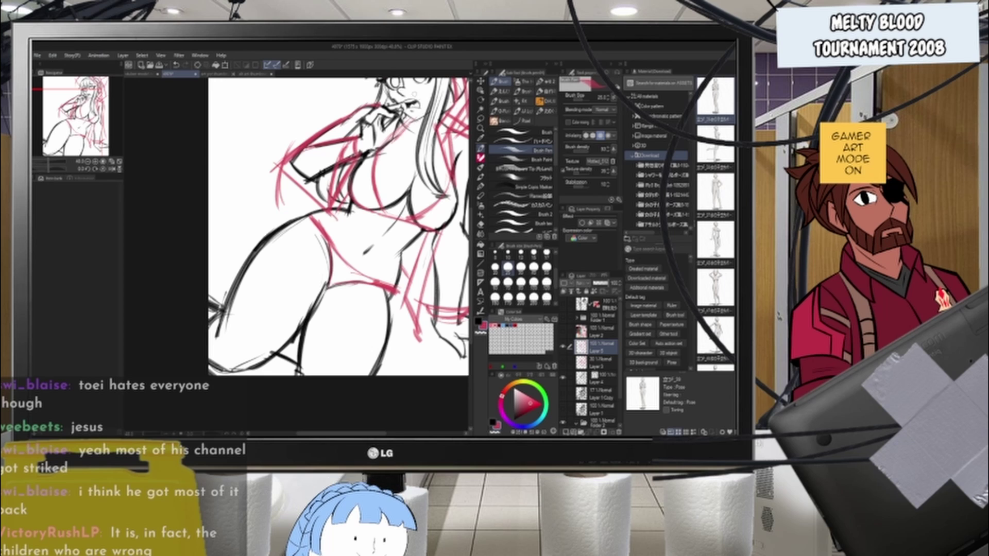
left_click_drag(337, 170, 262, 241)
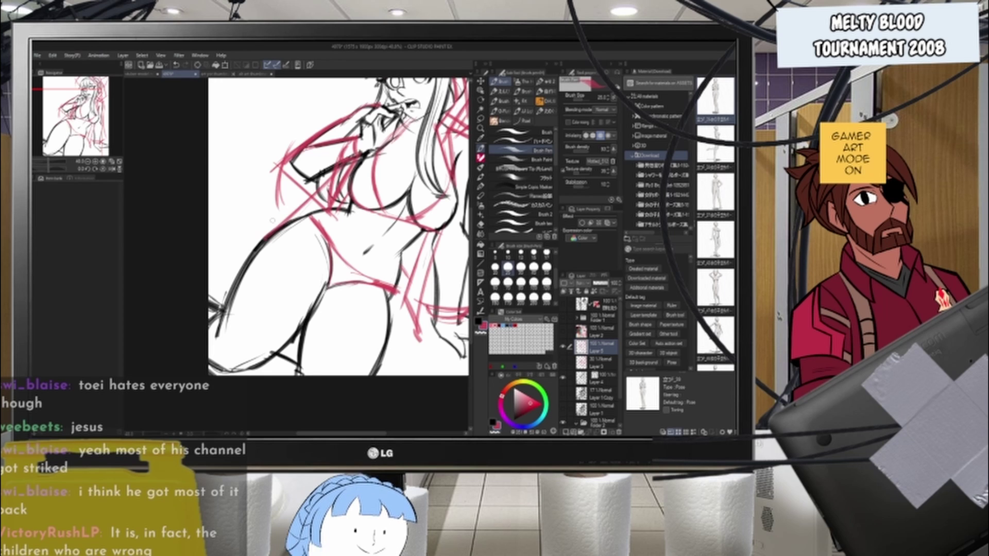
key("ctrl+z")
key("ctrl+z")
left_click_drag(332, 178, 257, 248)
left_click_drag(333, 179, 263, 244)
- Examine the clothed figure at several sizes and hide Layer 5 to check the body linework alone
scroll(249, 250, "down", 15)
scroll(288, 237, "up", 14)
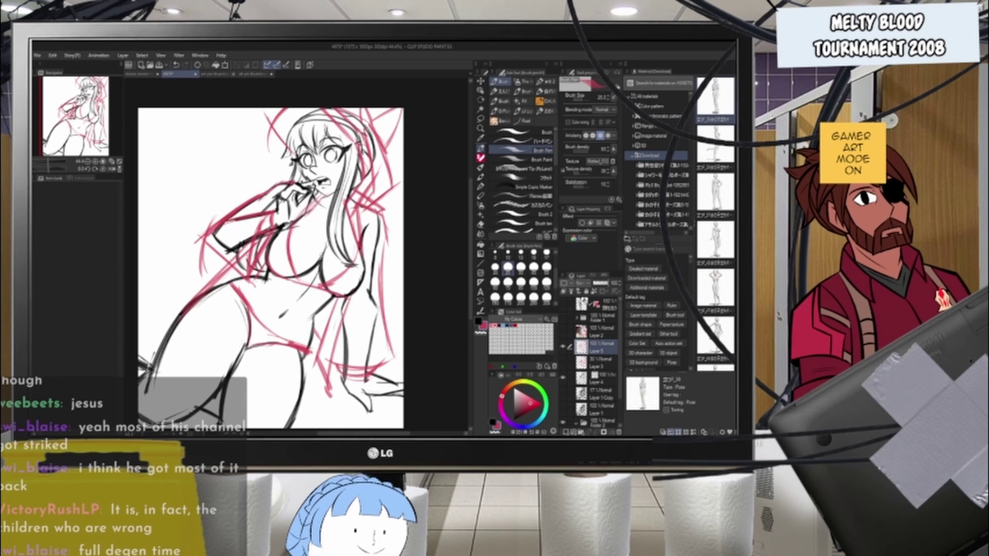
scroll(293, 262, "down", 2)
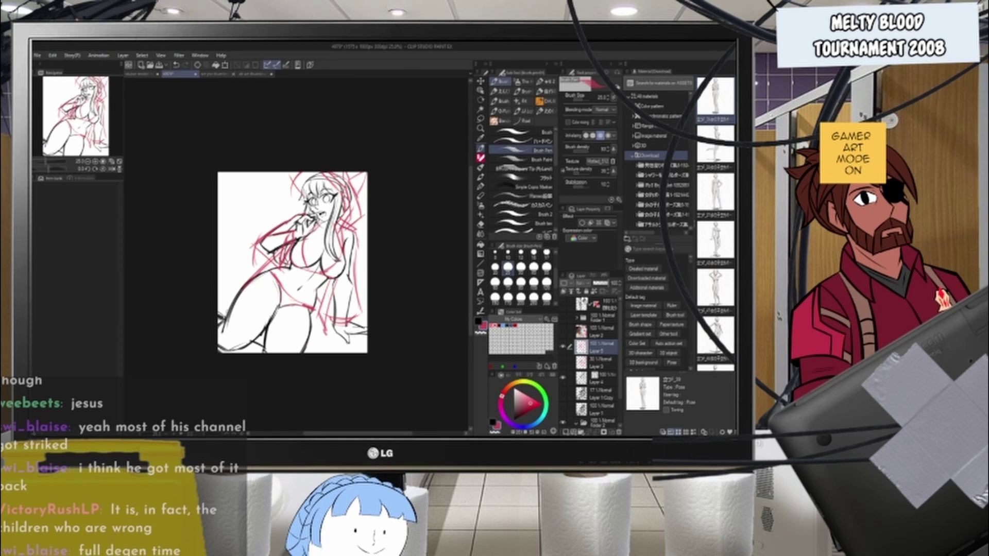
scroll(304, 217, "up", 5)
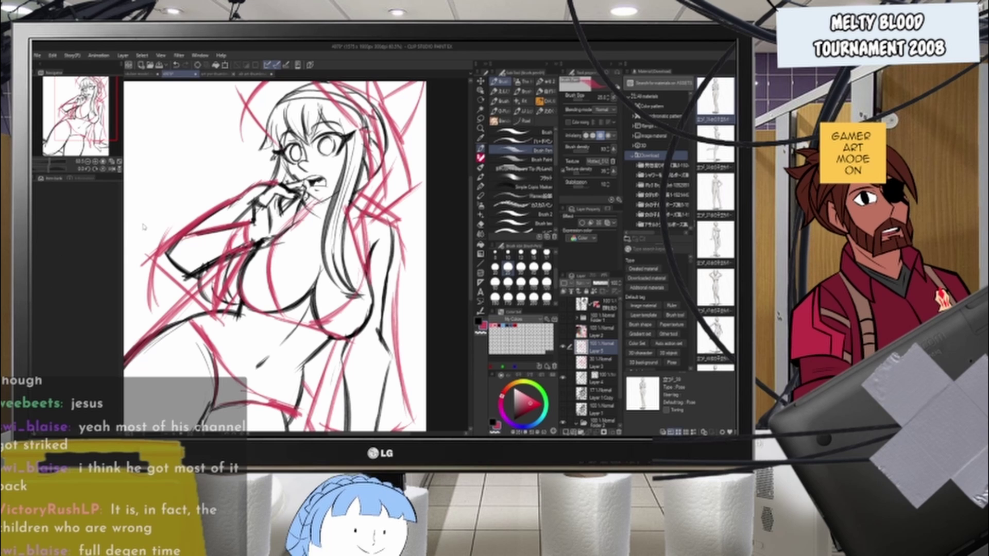
scroll(143, 227, "down", 3)
scroll(143, 227, "up", 2)
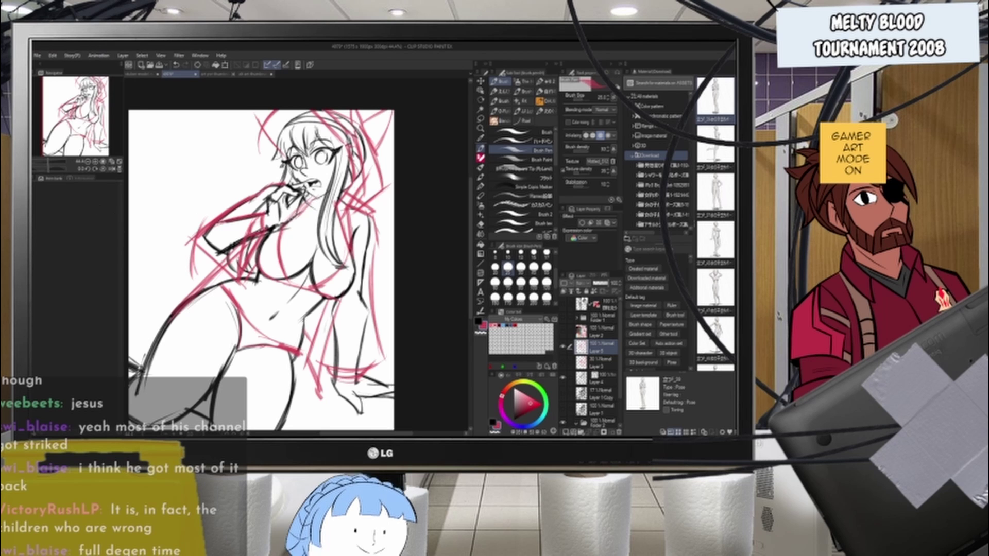
scroll(310, 235, "down", 4)
scroll(311, 170, "up", 3)
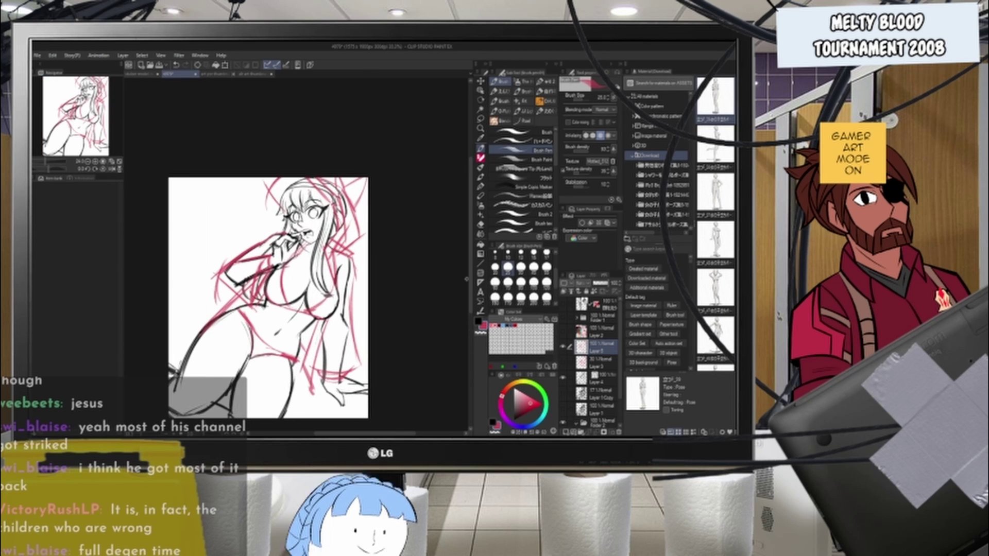
left_click(563, 347)
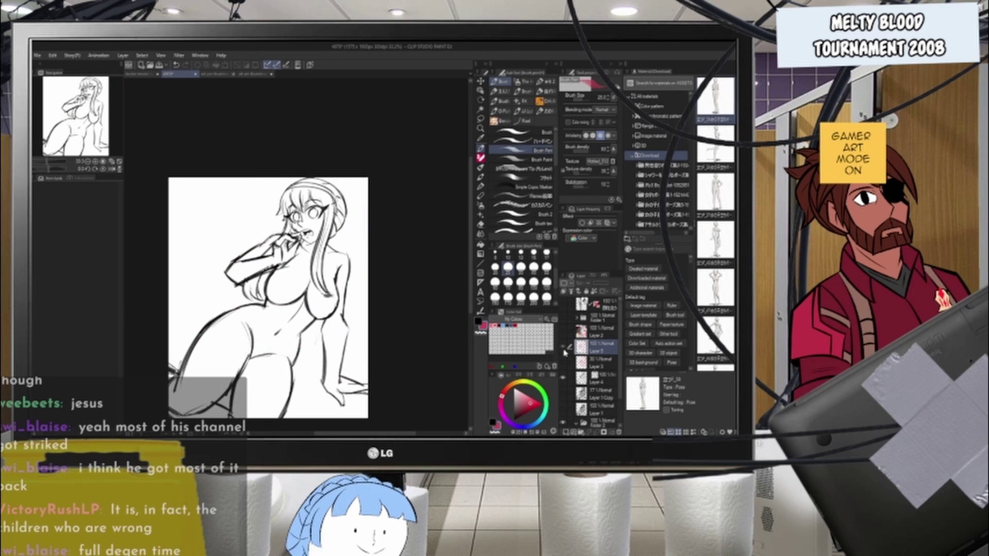
- Show Layer 5 again, duplicate it and hide the original layer
left_click(563, 348)
scroll(301, 250, "up", 2)
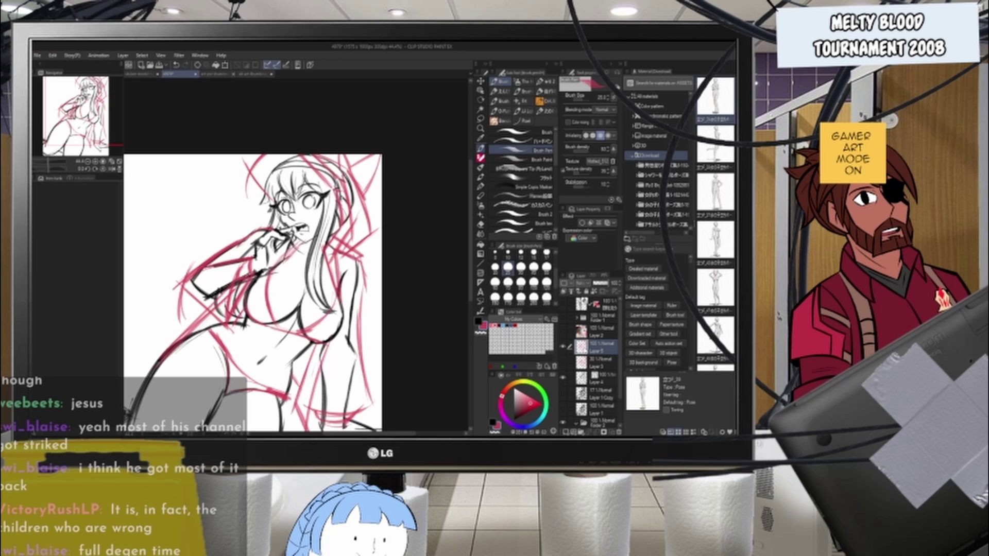
key("ctrl+c")
key("ctrl+v")
left_click(563, 363)
scroll(402, 261, "down", 1)
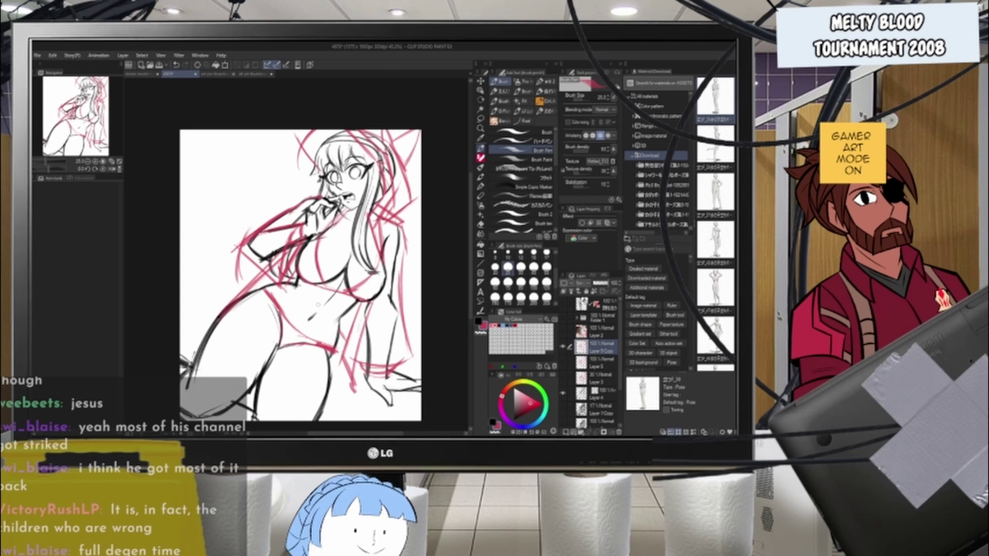
- Isolate the bikini on the Layer 5 copy by outlining its top and bottom with Polyline selections and clearing everything outside them
left_click(481, 119)
left_click(521, 134)
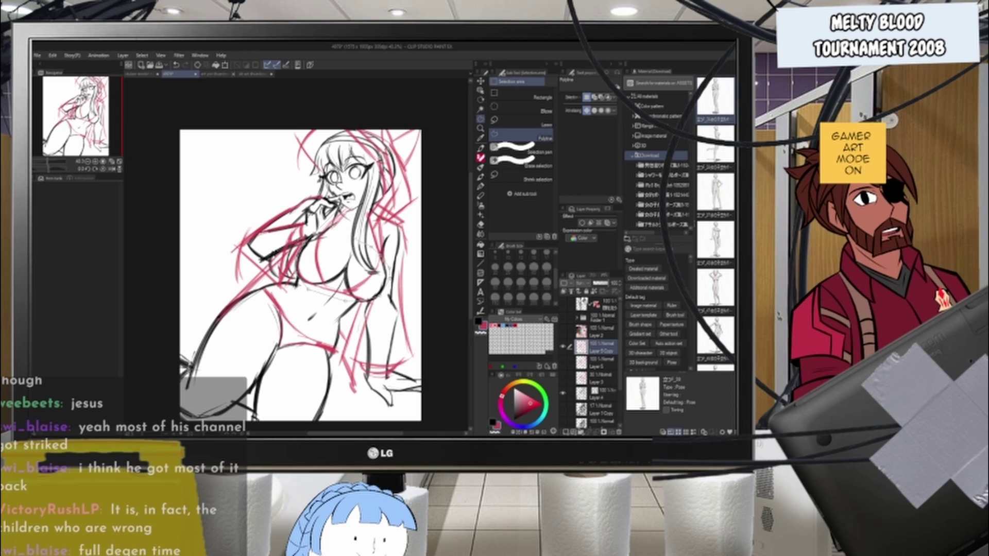
left_click(349, 214)
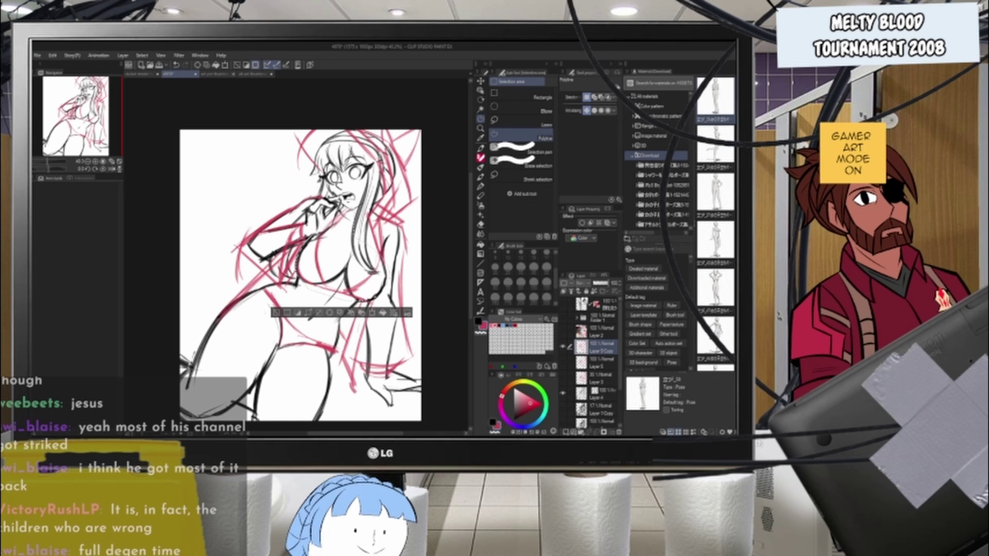
left_click(277, 293)
left_click(266, 283)
left_click(249, 301)
left_click(267, 342)
left_click(293, 357)
left_click(329, 362)
left_click(341, 345)
left_click(328, 331)
left_click(311, 326)
left_click(295, 309)
left_click(277, 294)
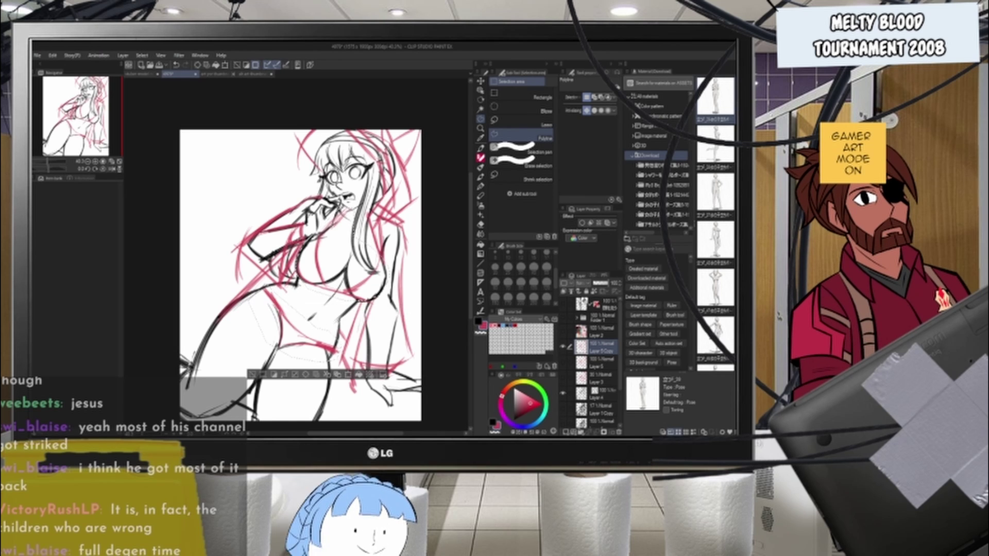
left_click(316, 375)
key("ctrl+d")
key("p")
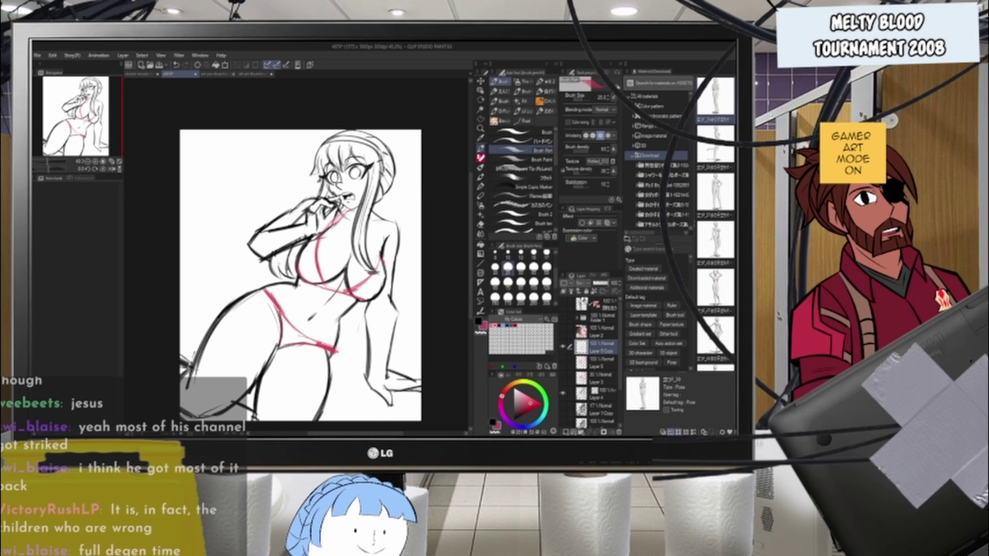
- Draw the crimson bikini strap from the shoulder beside the long hair strand down to the cup and check the whole figure
left_click_drag(371, 211, 382, 263)
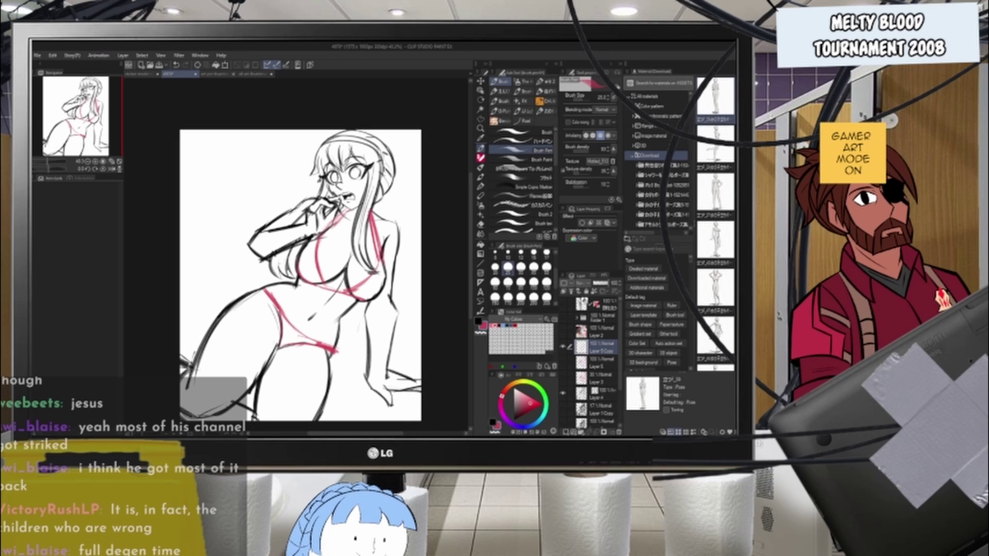
left_click_drag(368, 179, 296, 187)
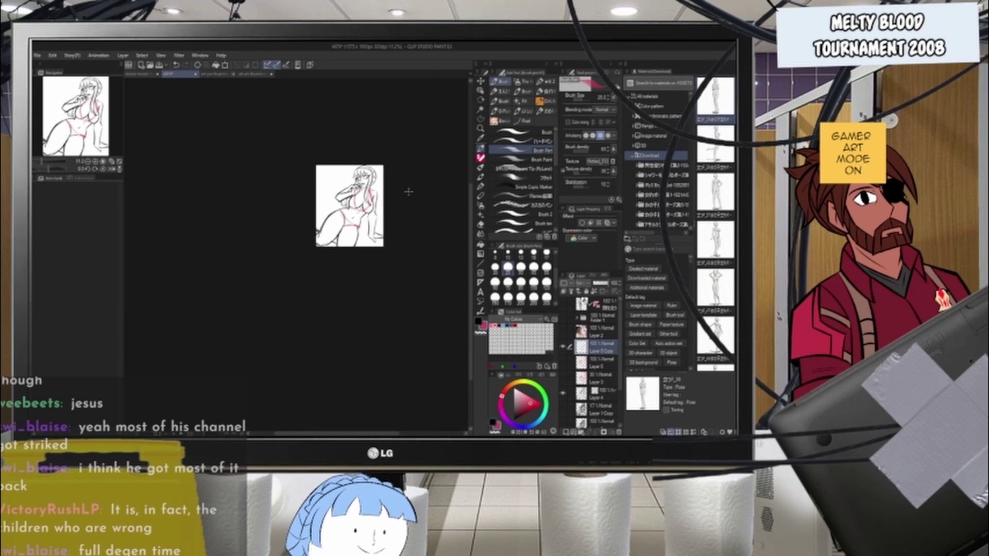
scroll(409, 192, "up", 10)
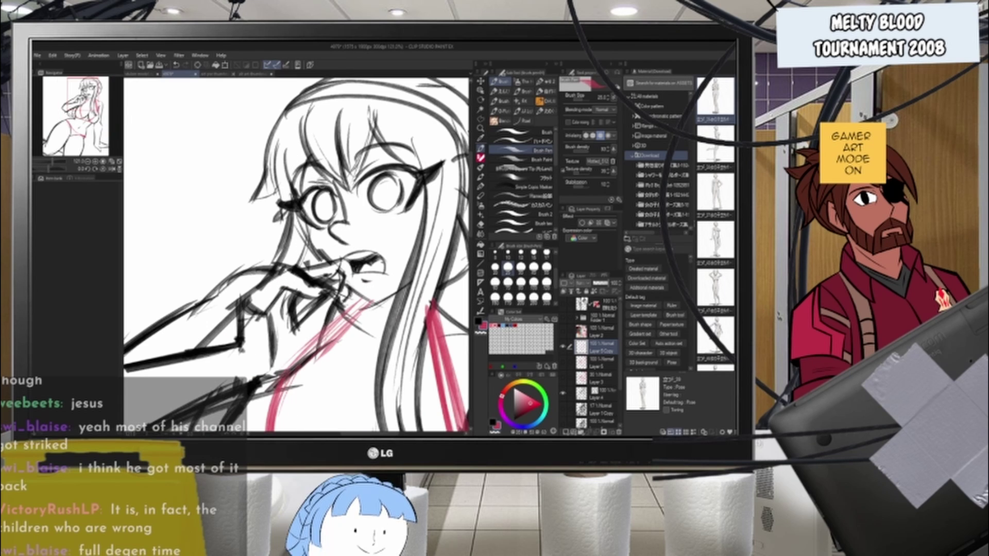
scroll(296, 253, "down", 8)
scroll(297, 252, "up", 4)
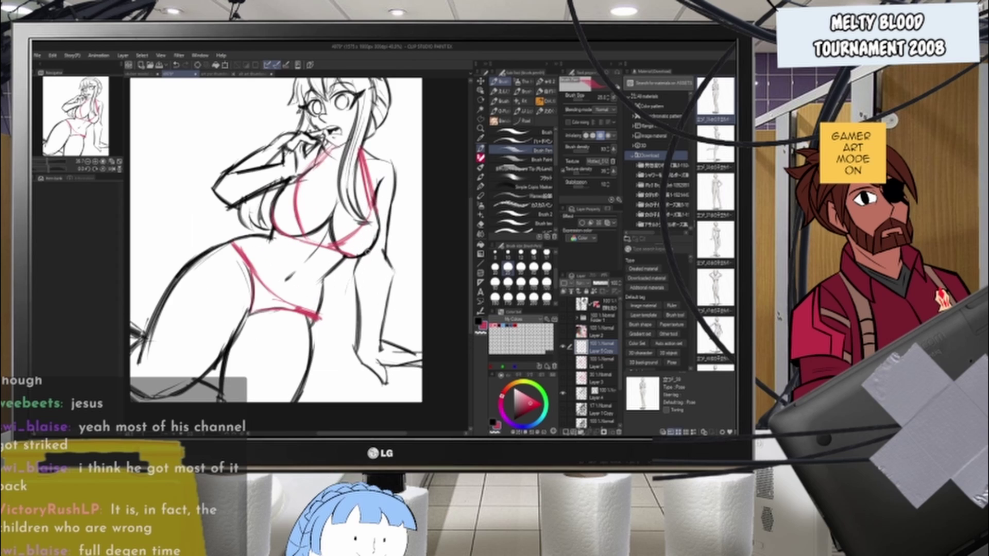
scroll(368, 252, "up", 1)
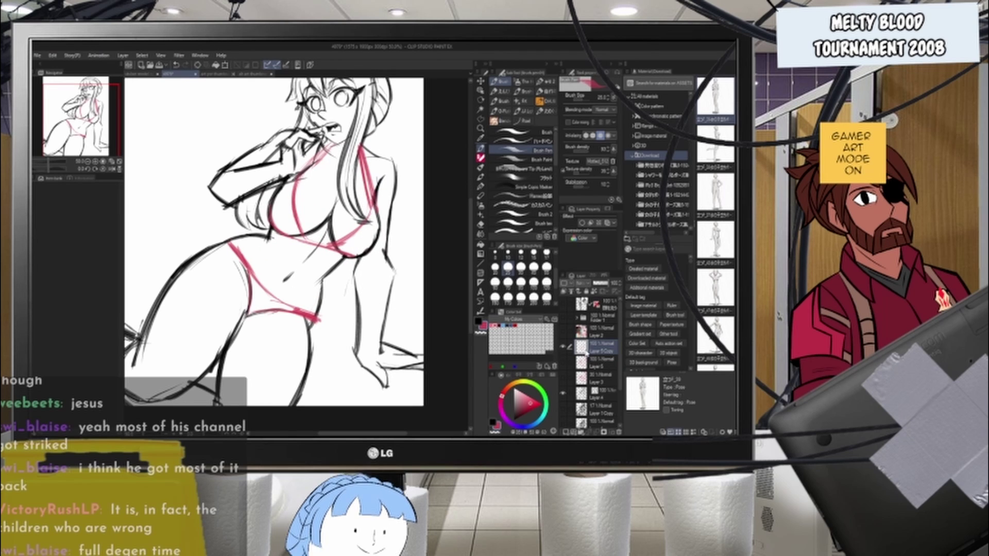
- Touch up the supporting arm's outline at the elbow on Layer 4 in a near-black colour, undoing the stray stroke
left_click(597, 392)
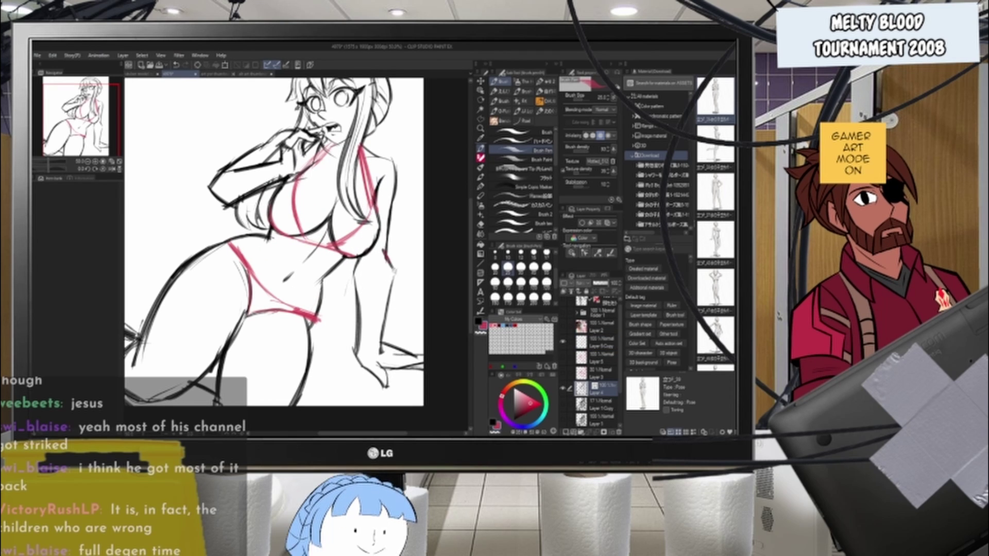
left_click_drag(395, 271, 385, 329)
left_click(493, 423)
key("ctrl+z")
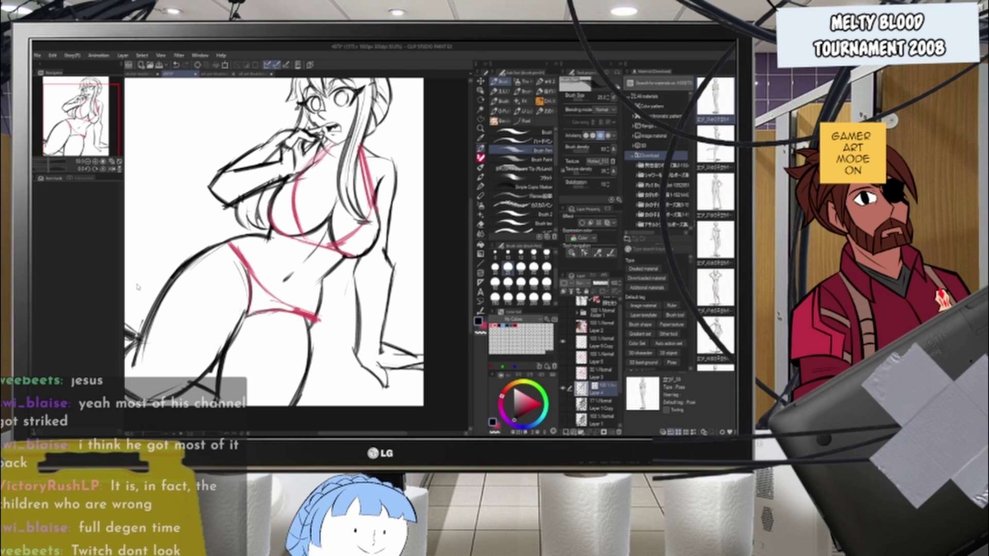
scroll(303, 200, "up", 3)
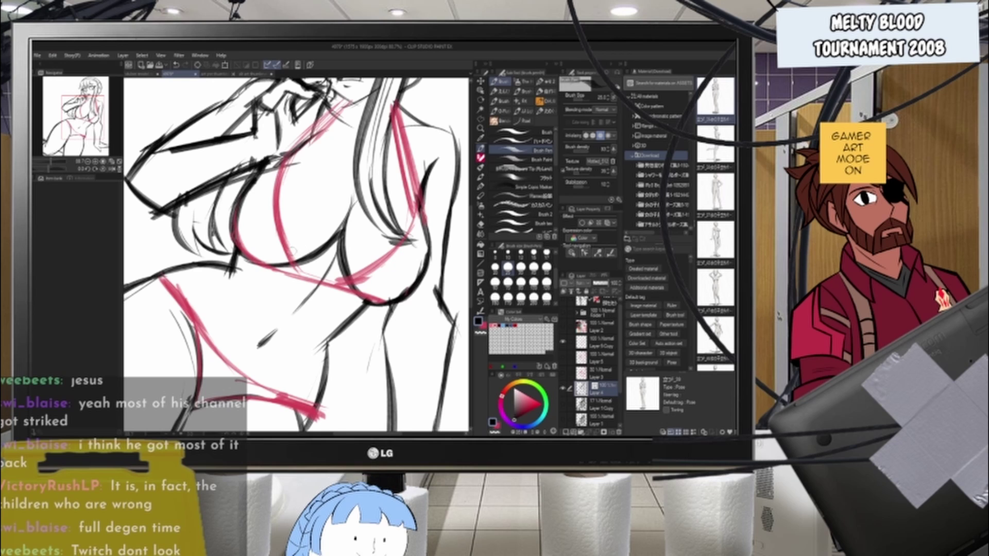
scroll(369, 201, "up", 3)
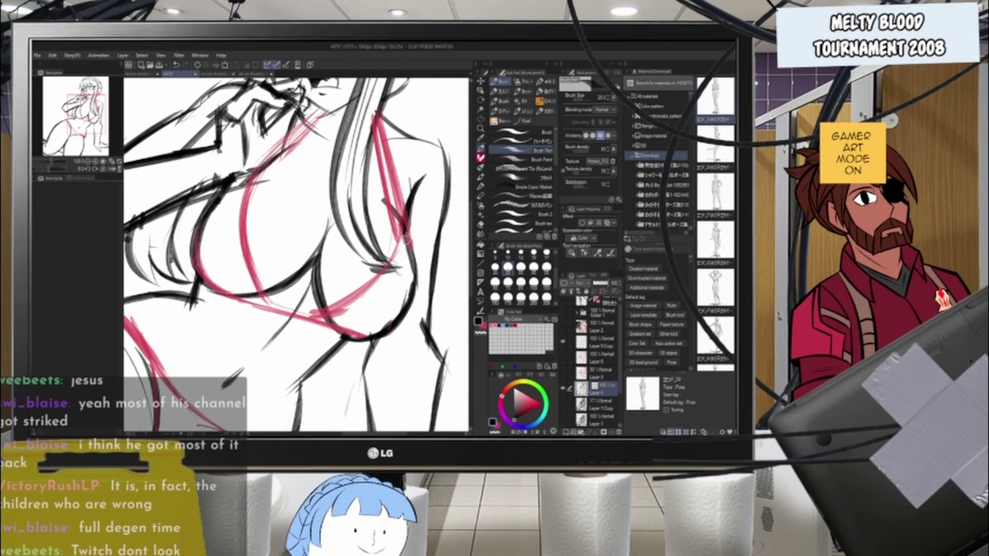
- Rework the lower bikini strap beside the long hair strand in crimson on the Layer 5 copy, undoing misplaced strokes
left_click(593, 341)
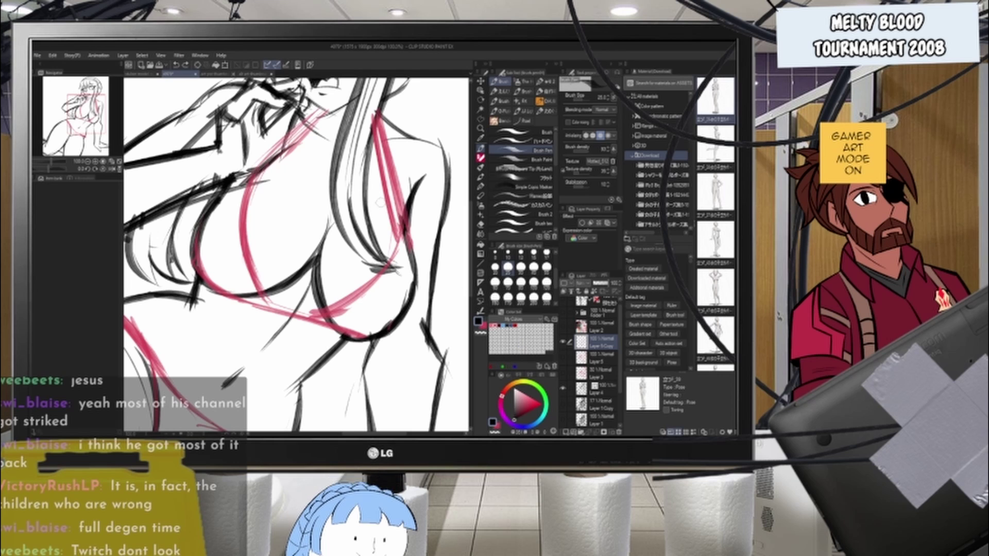
left_click_drag(381, 204, 403, 240)
key("ctrl+z")
key("x")
mouse_move(382, 202)
left_mouse_down()
mouse_move(404, 240)
mouse_move(396, 221)
mouse_move(385, 263)
left_mouse_up()
key("ctrl+z")
scroll(354, 275, "down", 1)
scroll(354, 274, "down", 1)
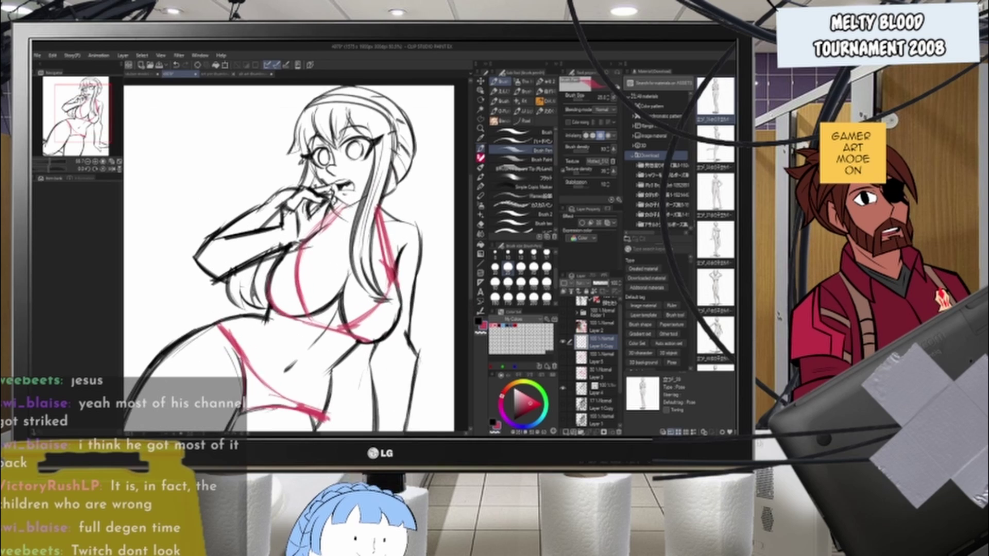
- Thicken the red bikini strap line on the figure and lower that layer's opacity to 75%
scroll(316, 269, "up", 2)
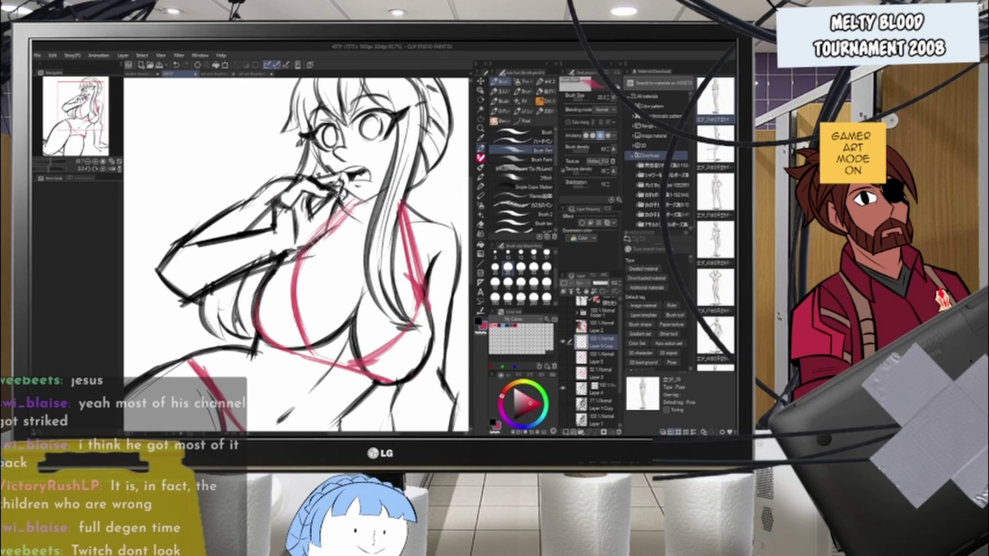
left_click_drag(301, 252, 289, 282)
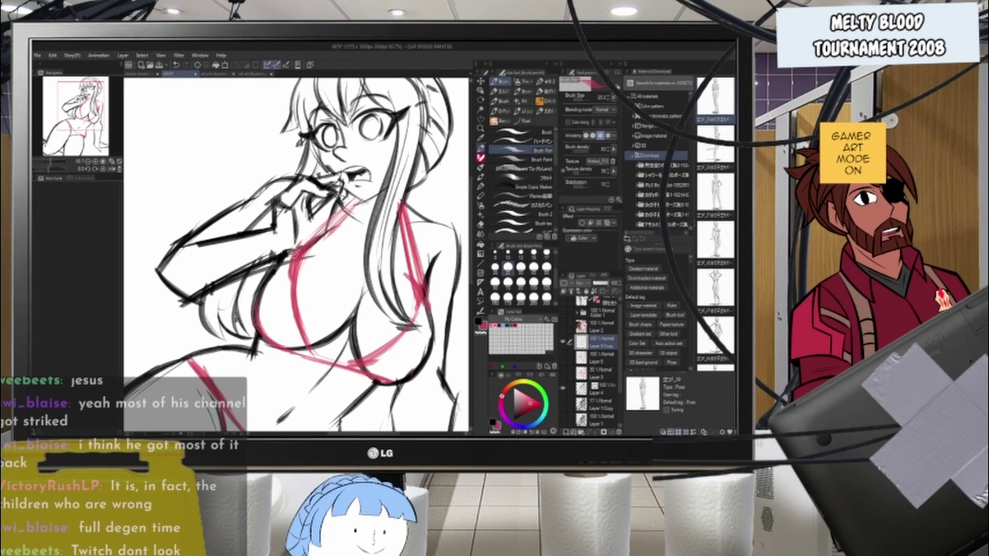
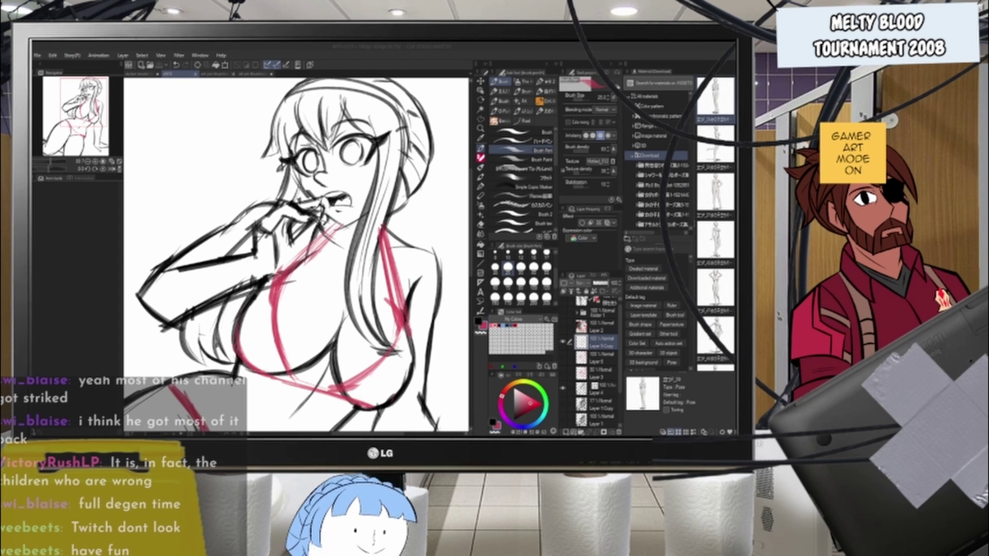
mouse_move(605, 287)
left_mouse_down()
mouse_move(596, 284)
mouse_move(608, 285)
left_mouse_up()
left_click_drag(363, 254, 330, 255)
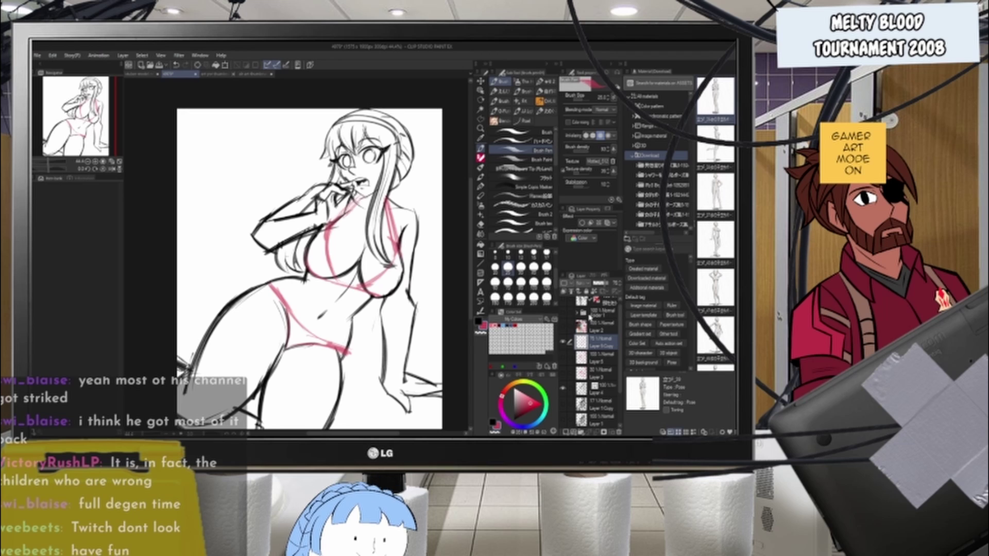
- Show the beach background image and add a new raster layer directly above Layer 1 Copy
scroll(587, 356, "down", 3)
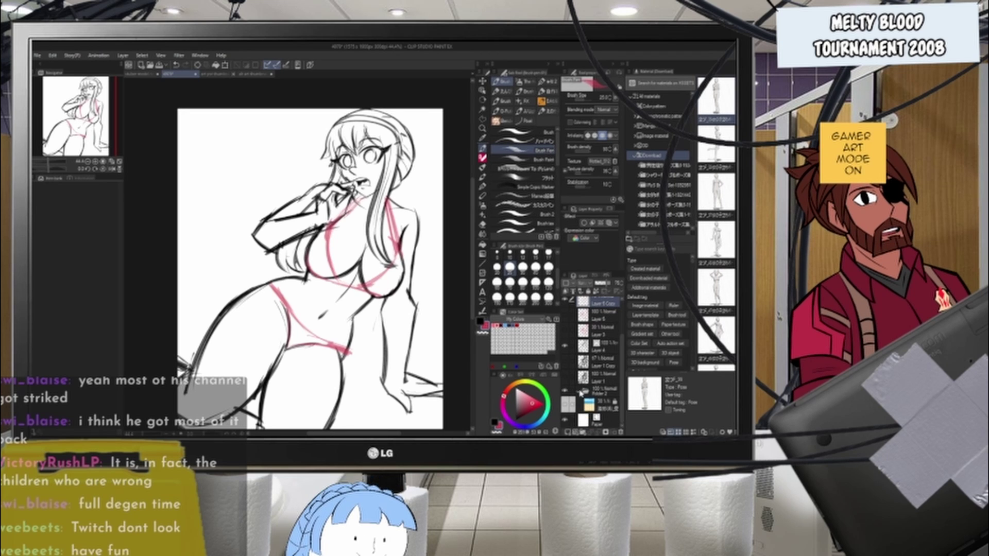
left_click(565, 405)
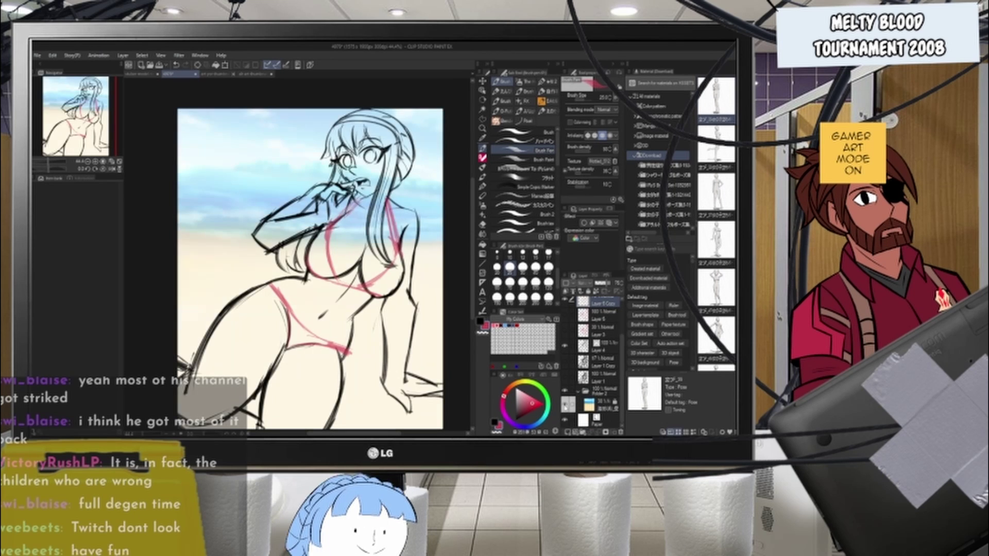
left_click(598, 362)
left_click(568, 432)
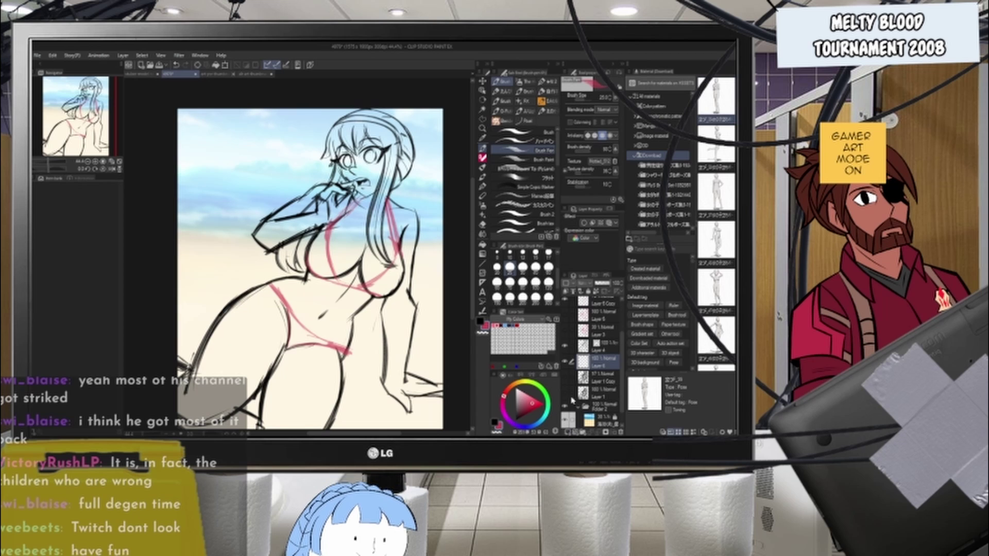
- Expand Folder 1 and move its perspective ruler onto the new layer below Layer 4
scroll(625, 401, "down", 2)
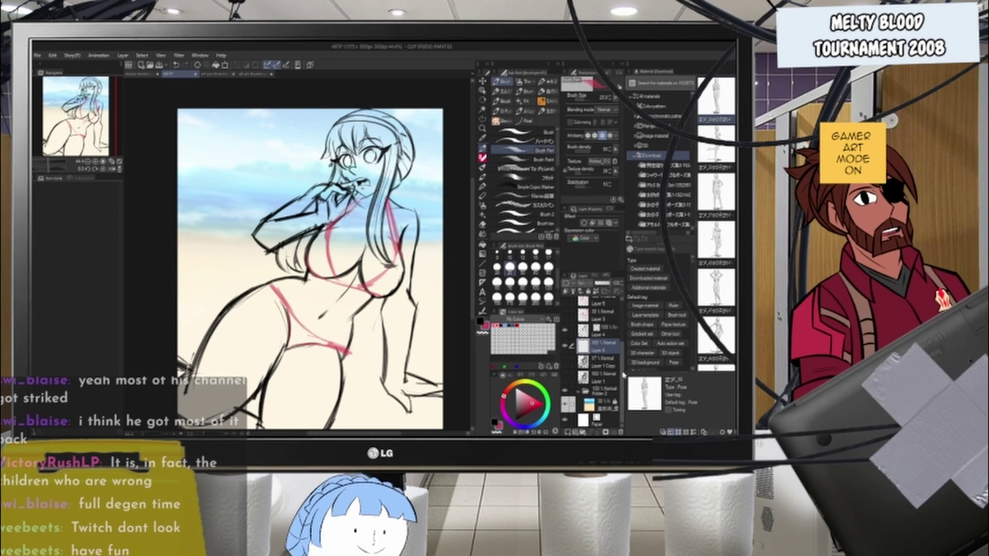
scroll(625, 333, "up", 3)
left_click(579, 319)
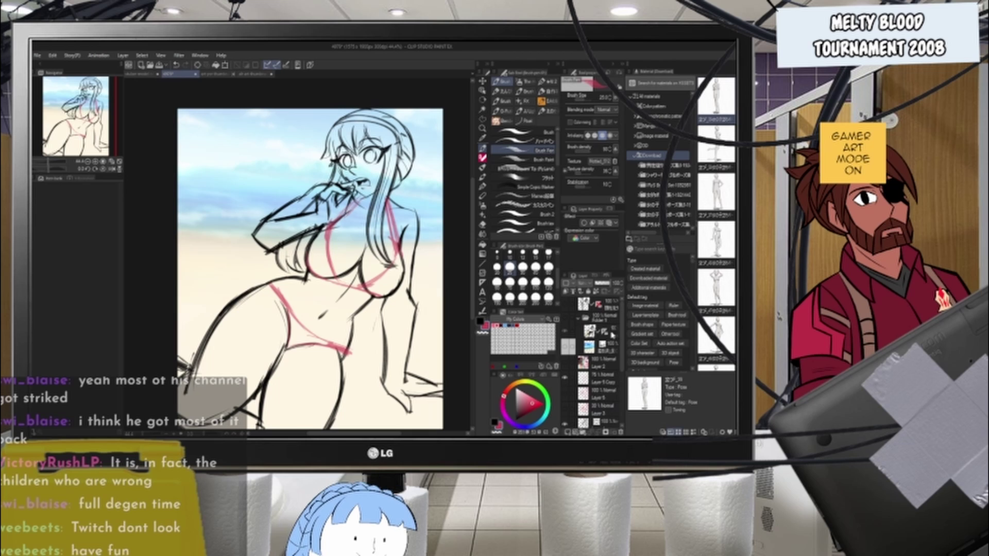
left_click(606, 333)
scroll(611, 425, "down", 2)
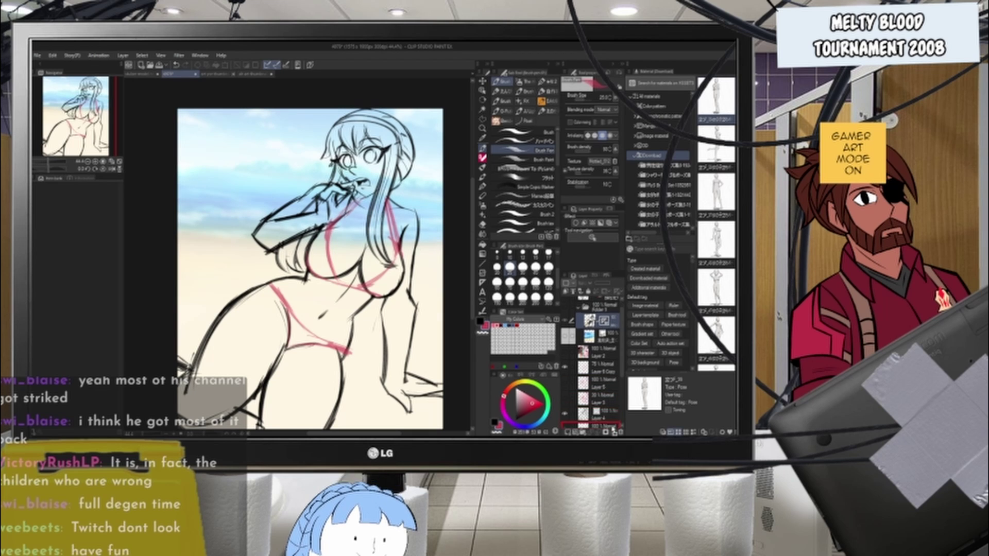
left_click_drag(612, 429, 611, 413)
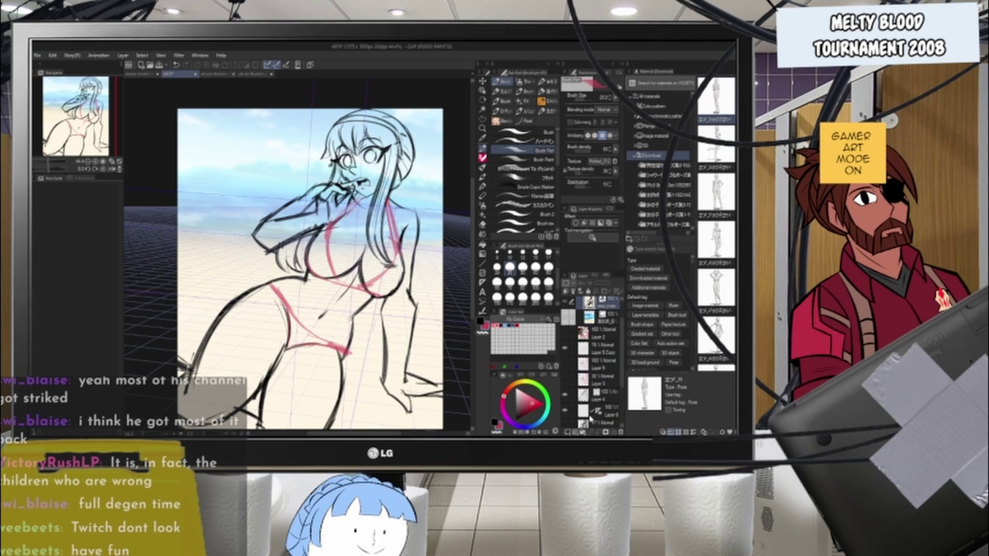
- Draw dark perspective guide lines across the sand around the figure on Layer 6, undoing the strokes that do not fit
scroll(321, 261, "down", 3)
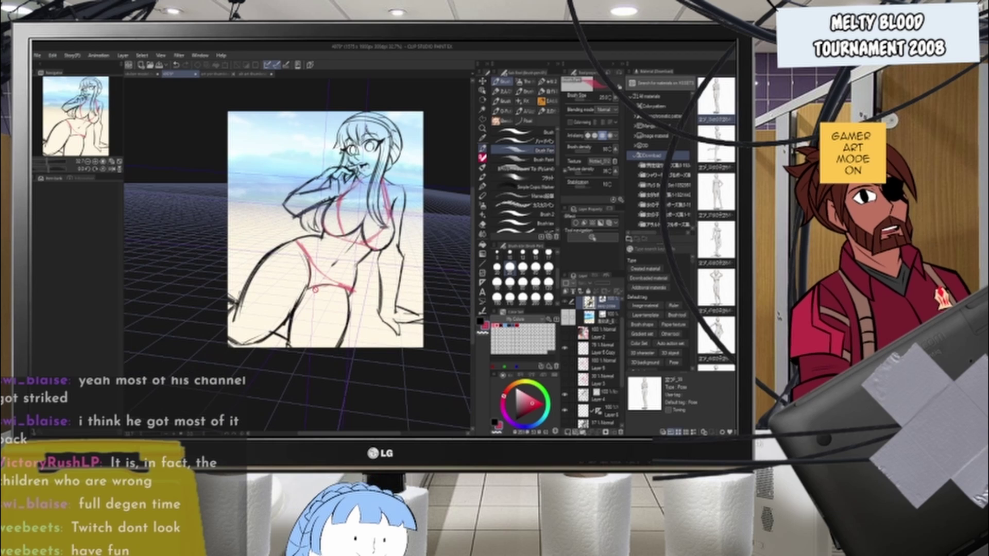
left_click(598, 411)
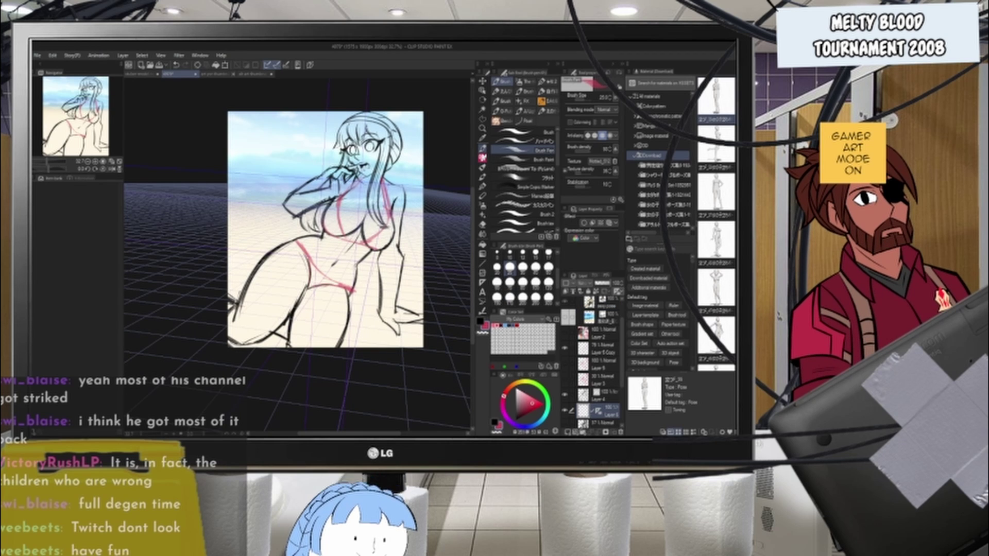
left_click_drag(285, 258, 411, 267)
key("ctrl+z")
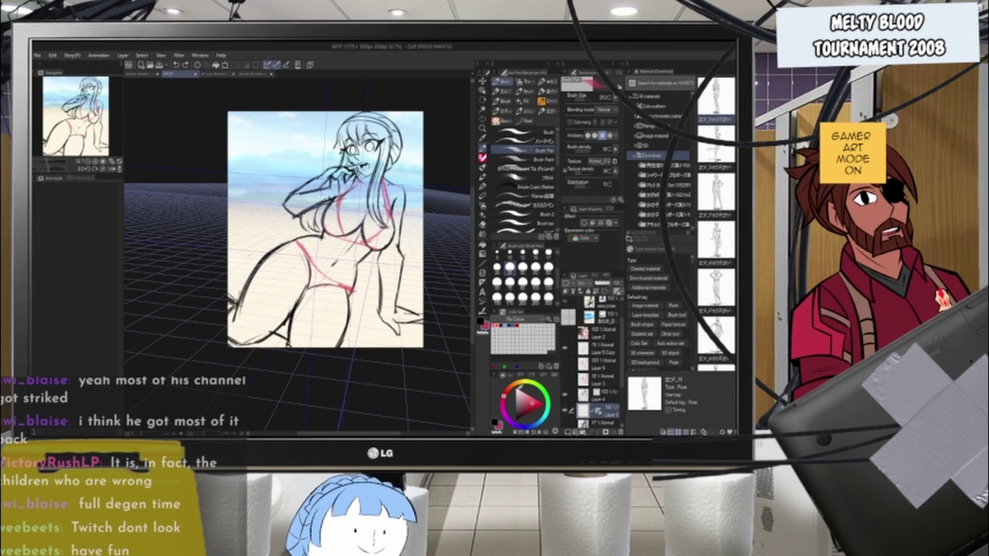
left_click(480, 321)
mouse_move(280, 248)
left_mouse_down()
mouse_move(421, 261)
mouse_move(406, 262)
left_mouse_up()
key("ctrl+z")
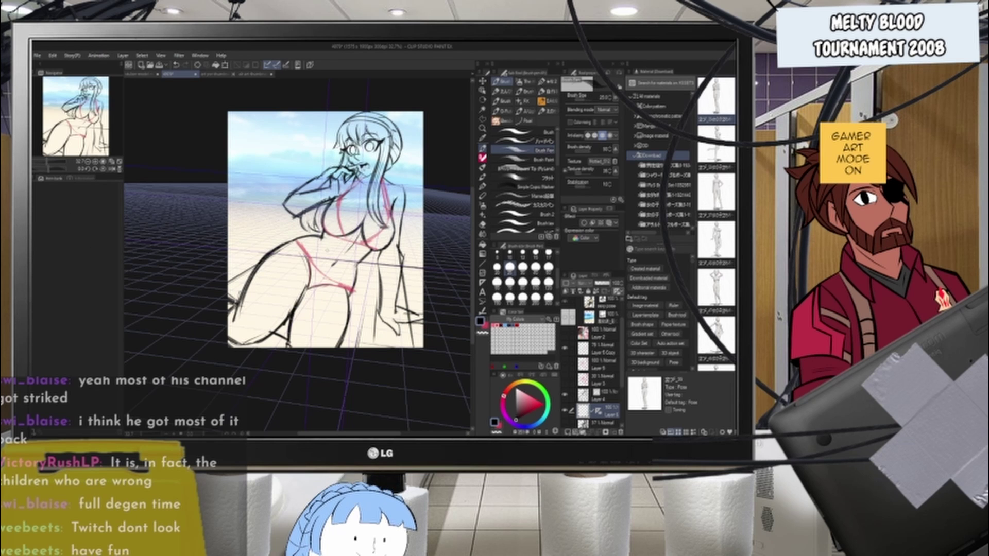
scroll(327, 251, "up", 2)
left_click_drag(337, 249, 332, 279)
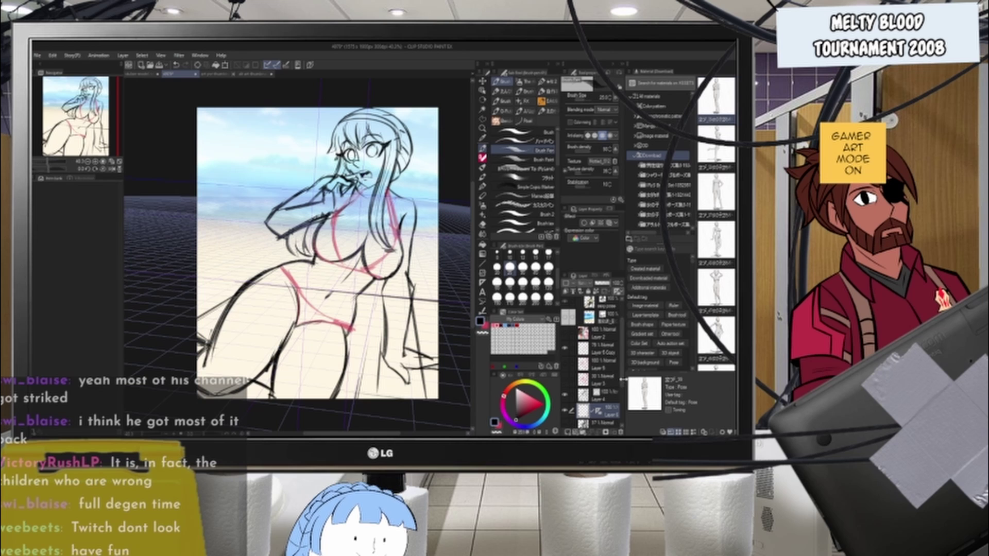
- Move the perspective ruler from Layer 6 back to its original layer in Folder 1 and collapse the folder
scroll(598, 382, "down", 2)
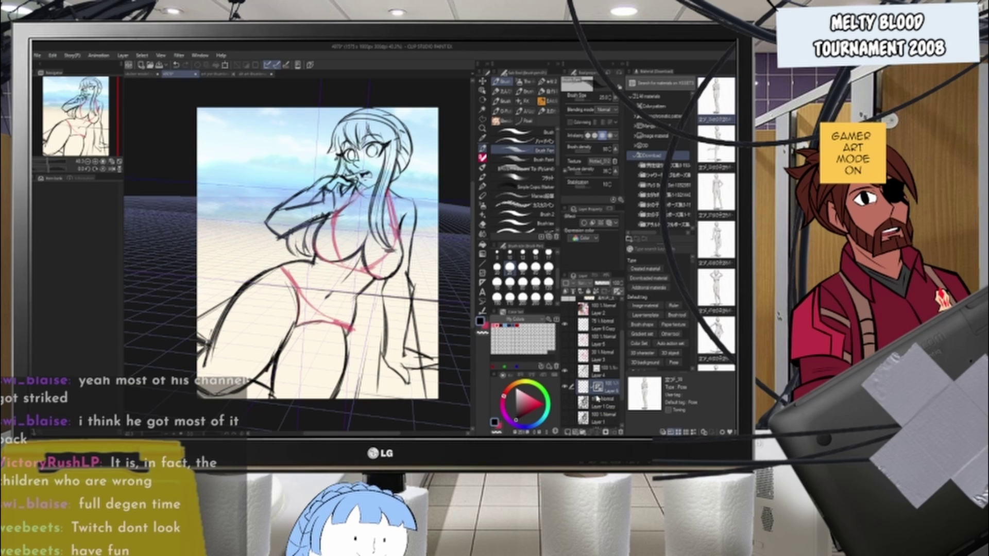
scroll(623, 374, "up", 2)
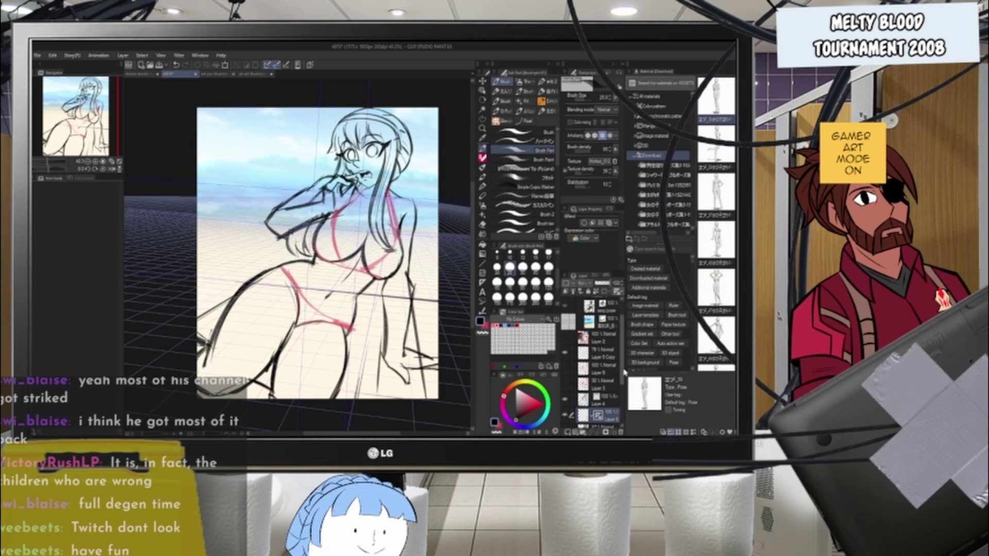
left_click_drag(623, 372, 624, 374)
left_click_drag(598, 410, 614, 307)
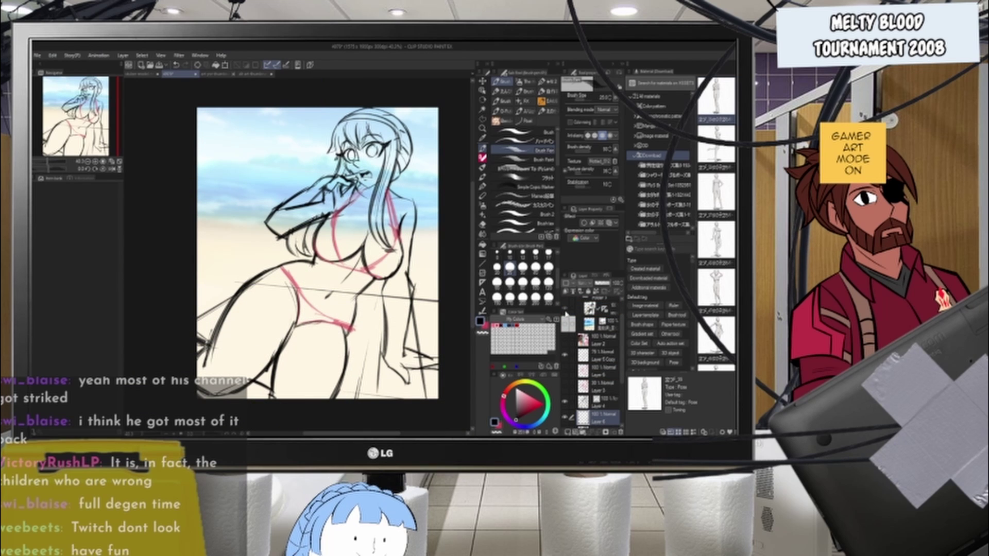
scroll(565, 312, "up", 2)
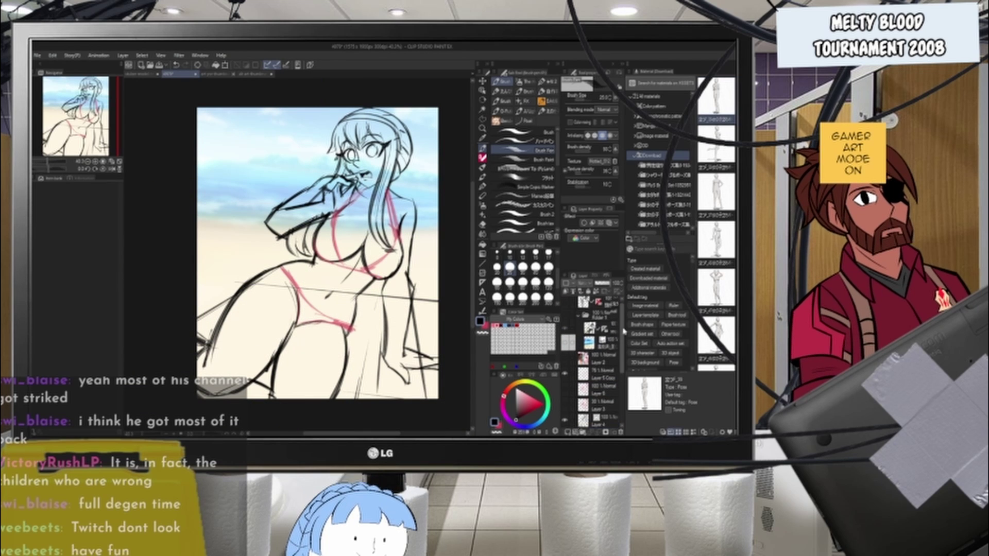
left_click(578, 320)
- Examine the whole composition and its details, checking the sketch and guide lines against the beach background
scroll(282, 309, "down", 5)
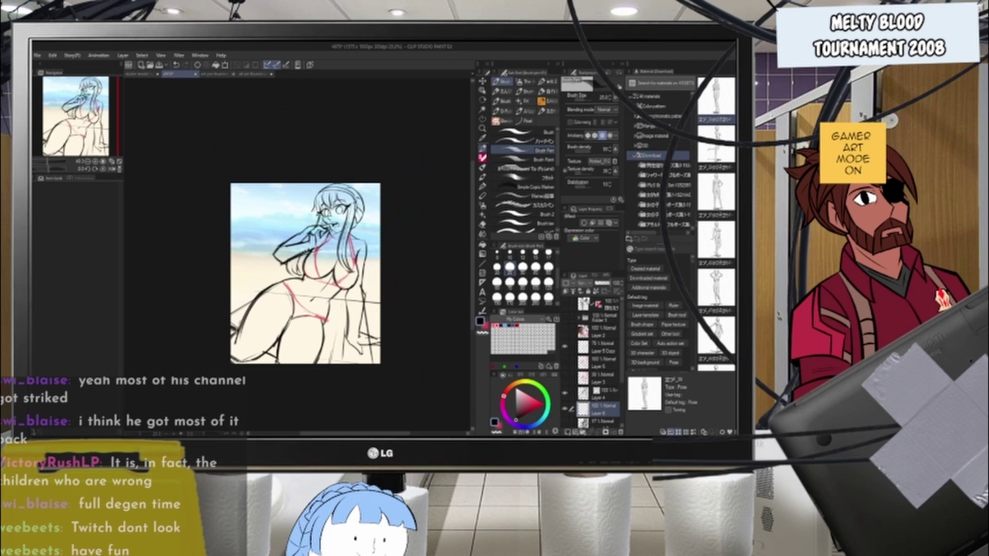
scroll(299, 284, "up", 5)
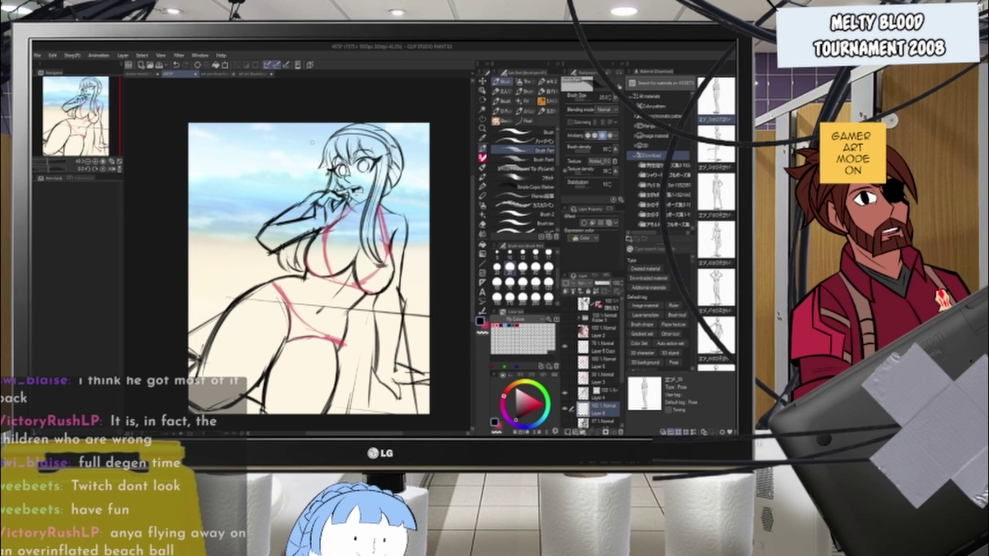
scroll(323, 249, "down", 6)
scroll(299, 227, "up", 7)
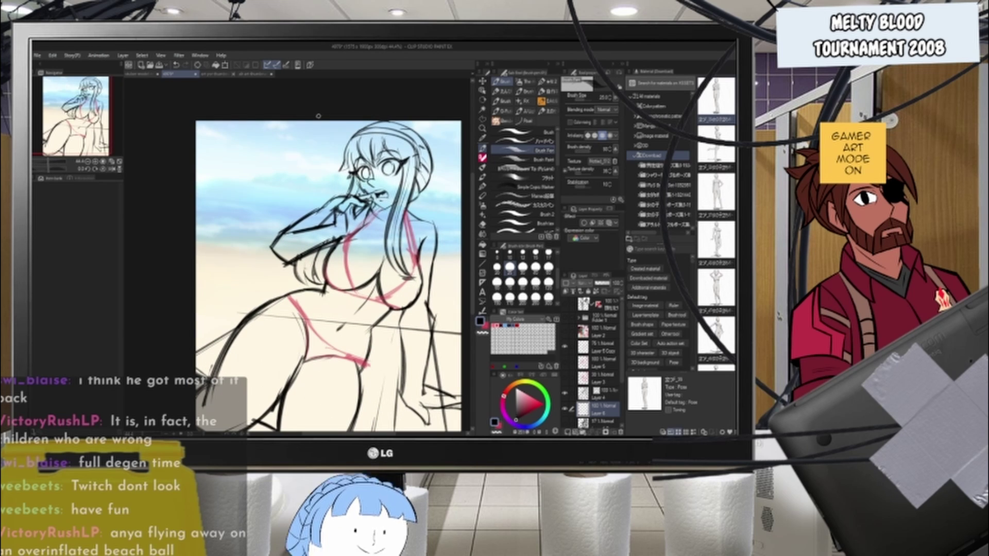
scroll(296, 192, "down", 2)
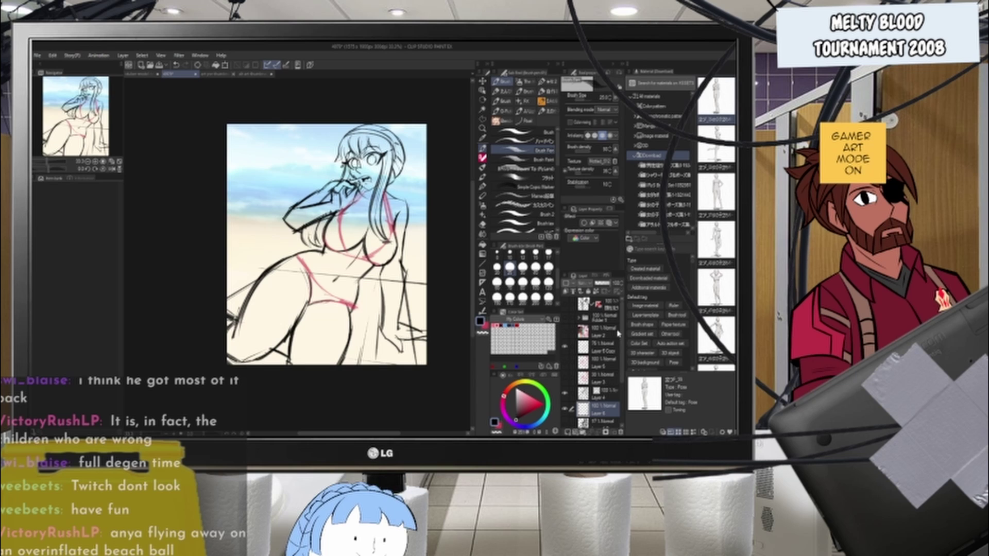
scroll(396, 198, "up", 5)
scroll(416, 211, "down", 1)
scroll(438, 200, "up", 2)
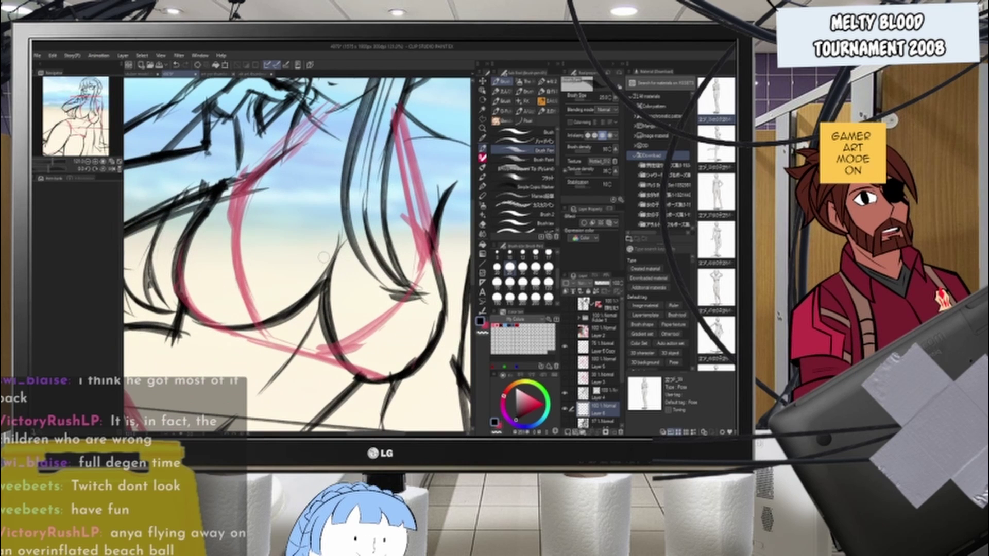
left_click_drag(472, 256, 466, 204)
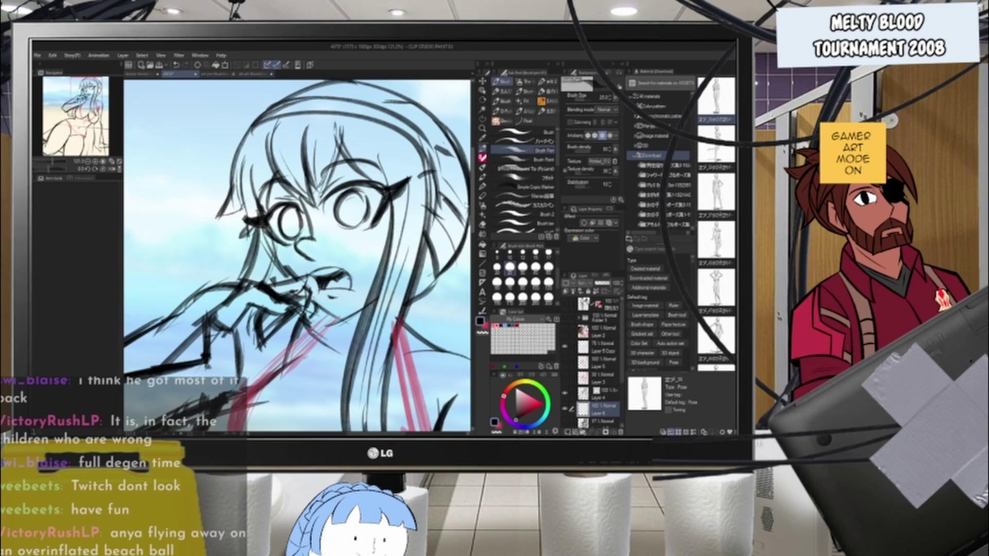
left_click_drag(471, 206, 474, 296)
scroll(418, 276, "down", 2)
scroll(425, 277, "down", 1)
scroll(426, 277, "up", 2)
scroll(473, 295, "down", 2)
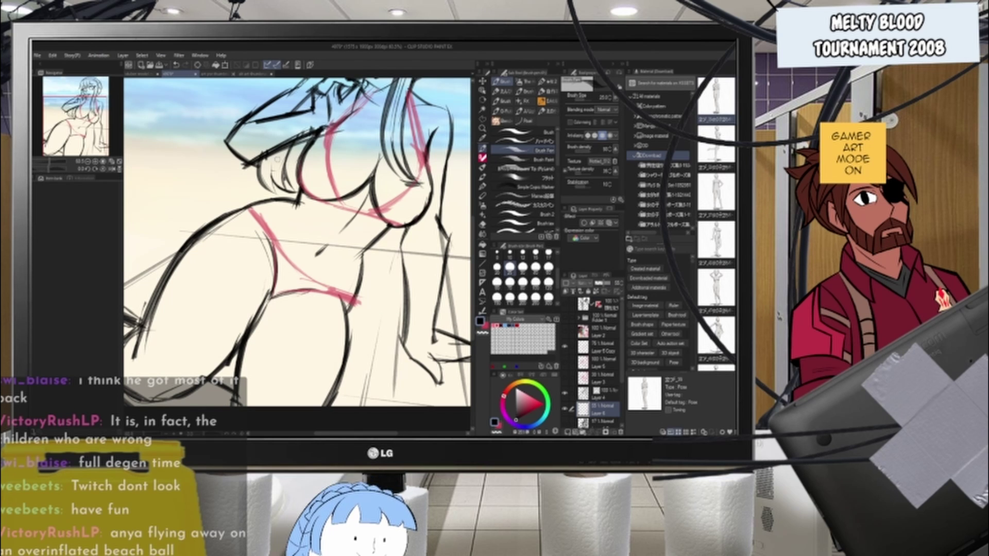
scroll(288, 209, "down", 3)
scroll(289, 208, "up", 1)
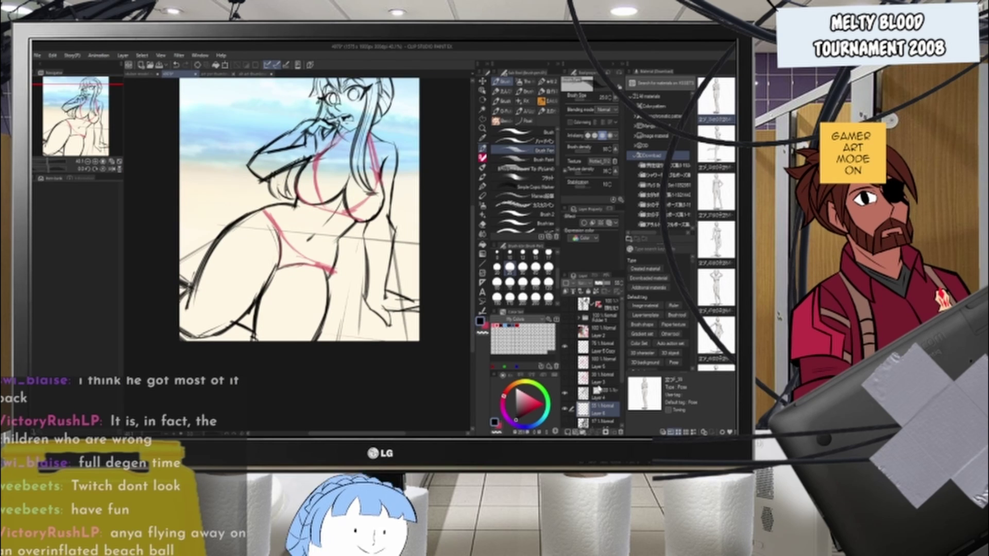
- Collapse Folder 2, which holds the beach background image
scroll(592, 361, "down", 3)
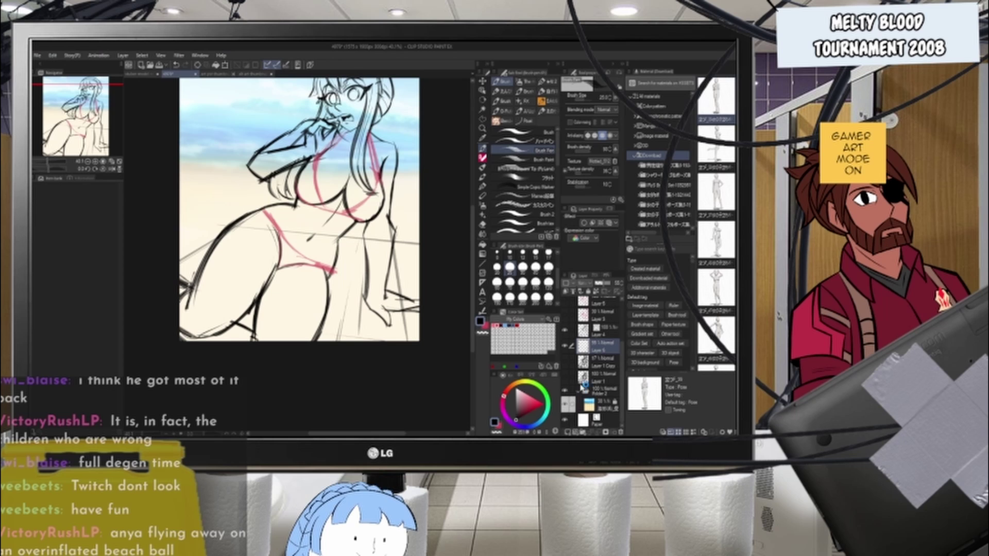
left_click(580, 390)
scroll(263, 257, "down", 3)
scroll(288, 165, "up", 4)
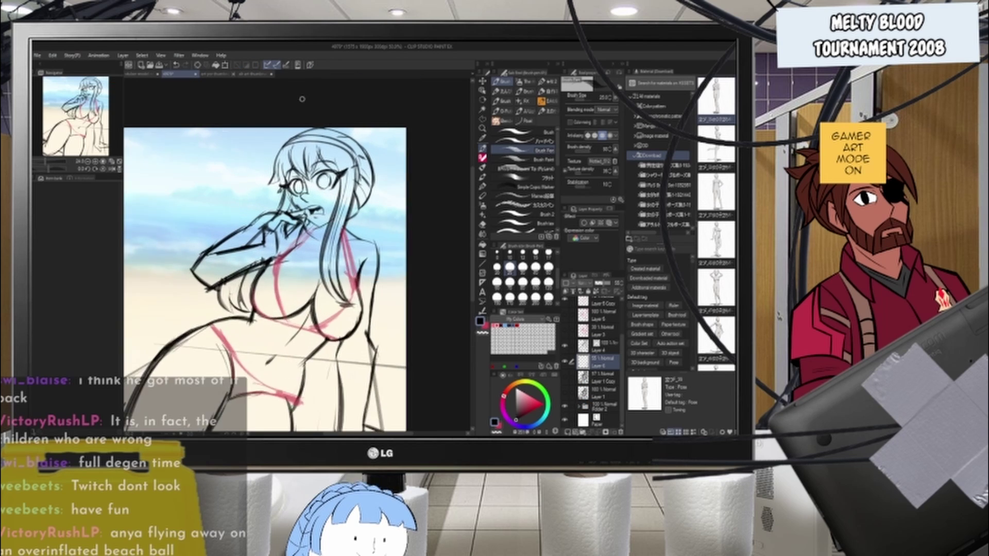
scroll(302, 98, "up", 3)
scroll(302, 98, "down", 2)
scroll(301, 98, "up", 3)
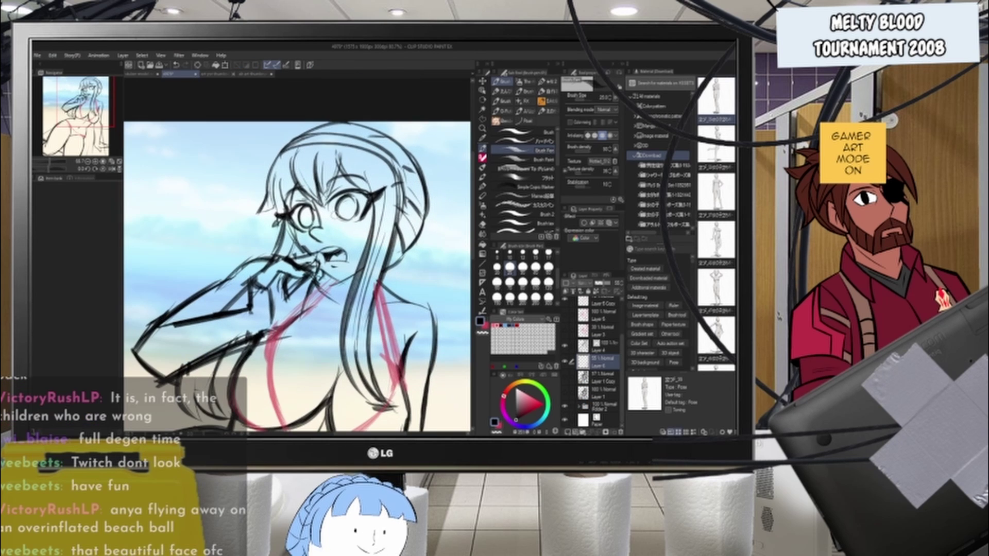
- Move Layer 5 Copy with the red bikini lines directly above Layer 4 in the layer order
left_click(604, 348)
left_click(607, 303)
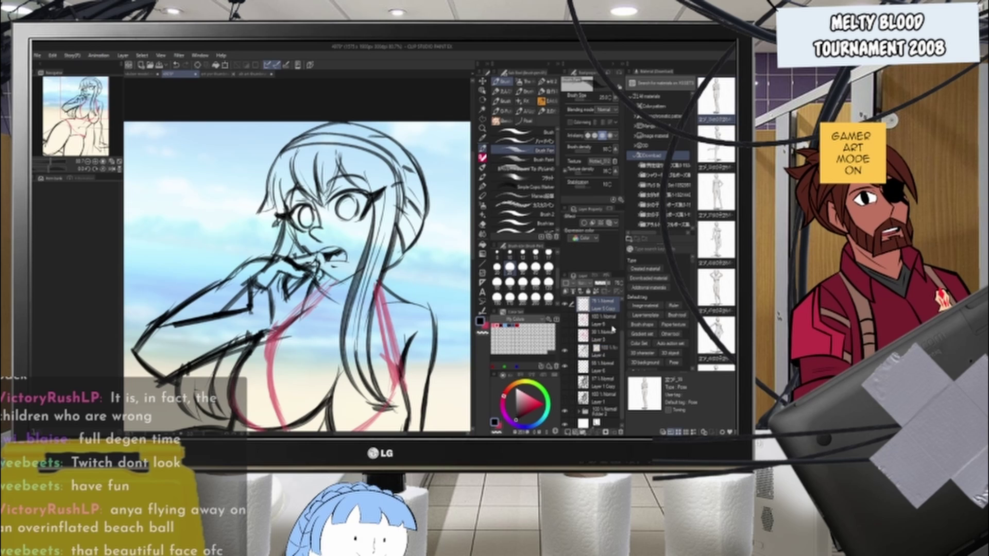
left_click_drag(602, 305, 608, 365)
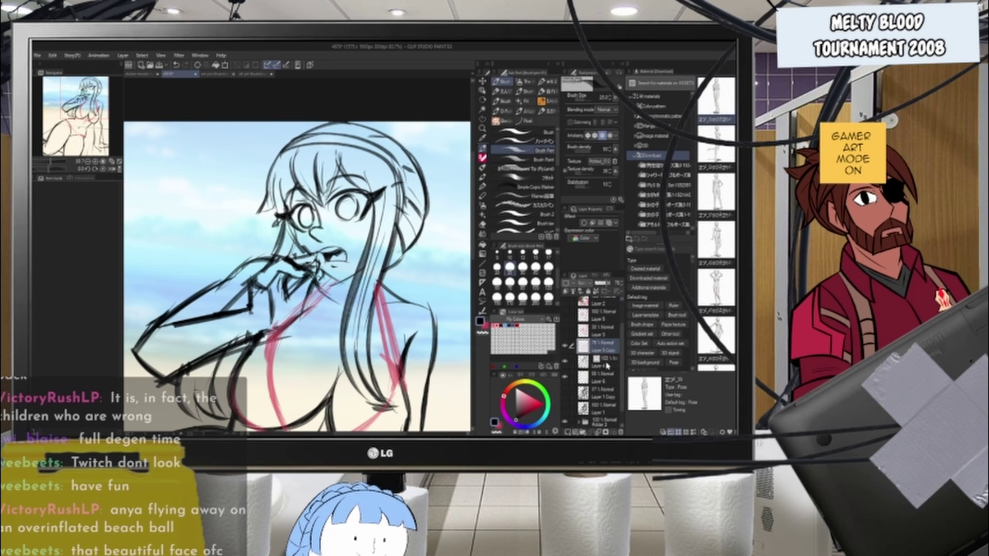
- Create a new layer folder and put Layer 5 Copy and Layer 4 into it
left_click(608, 365)
left_click(608, 348)
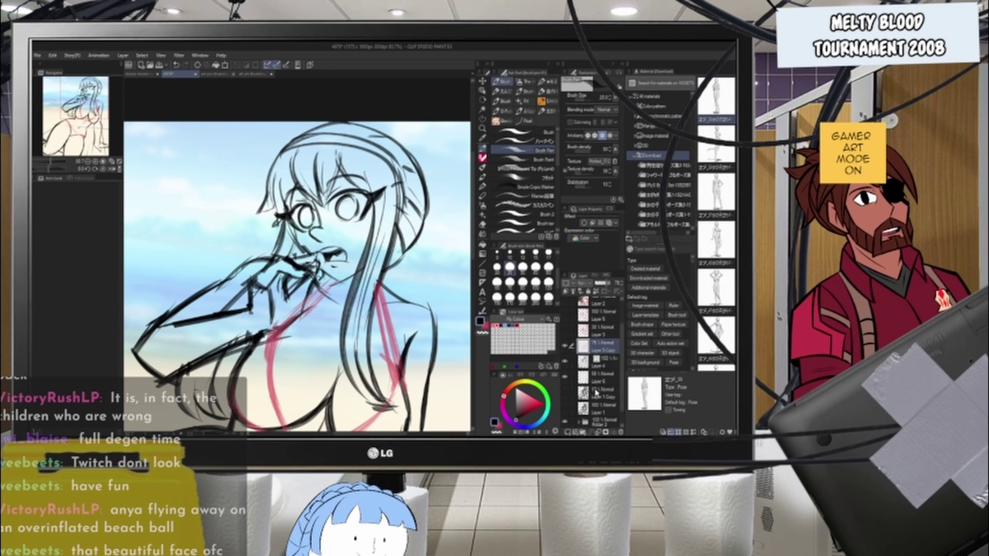
left_click(582, 432)
left_click(608, 360)
left_click(606, 374, "shift")
left_click_drag(606, 372, 604, 347)
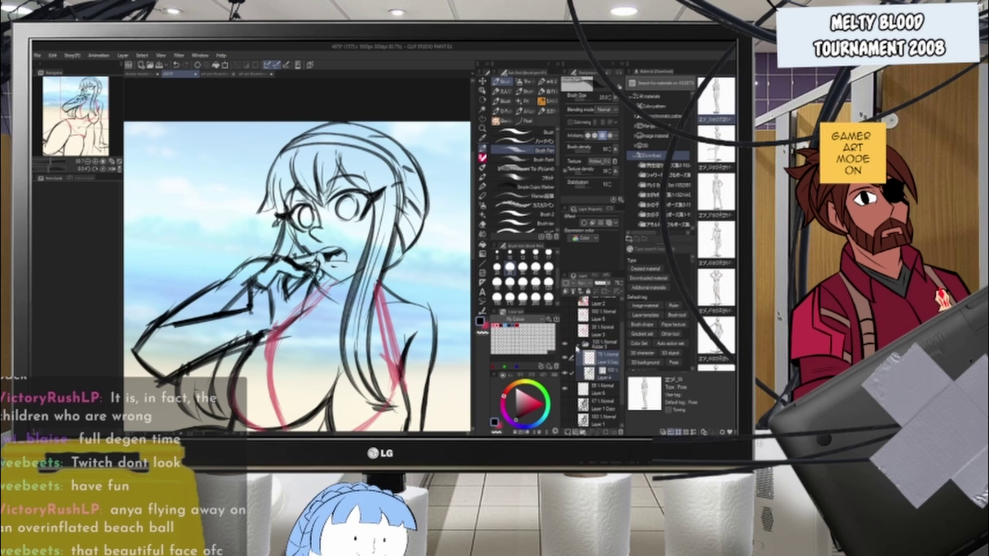
- Collapse the sketch folder, lower its opacity, and add a new layer above it for the line art
left_click(578, 346)
left_click(602, 283)
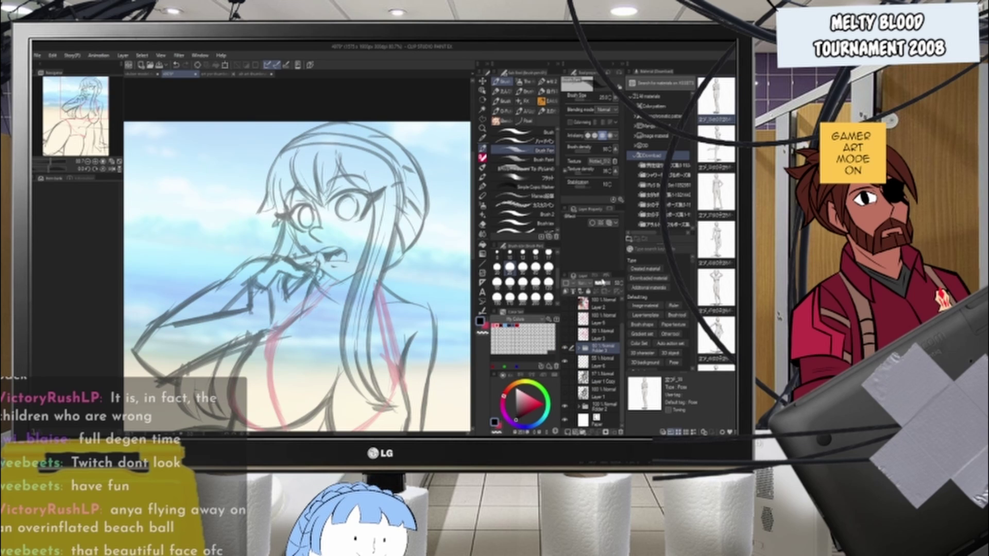
left_click(575, 432)
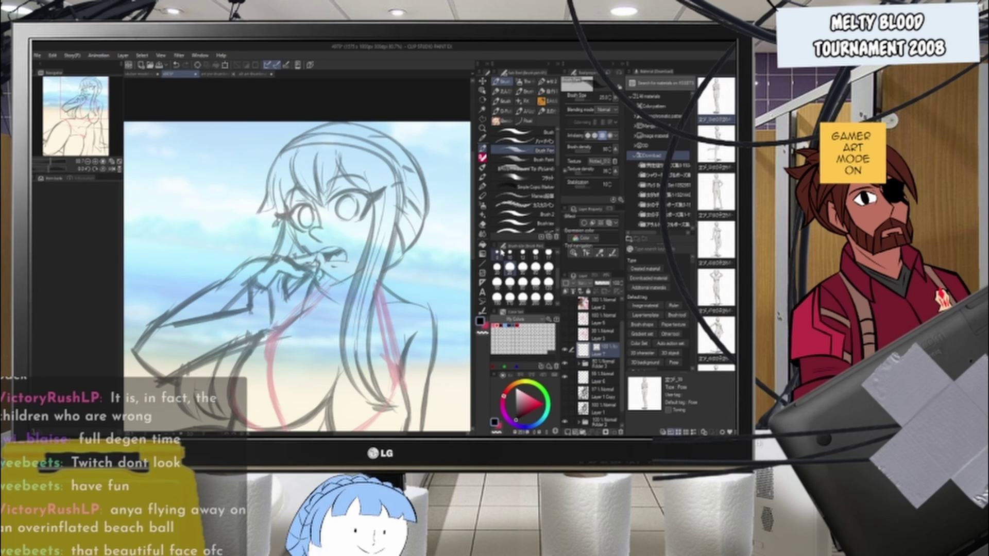
- Ink the face contour from the cheek down around the chin on the new layer with a size 12 pen brush
left_click(520, 139)
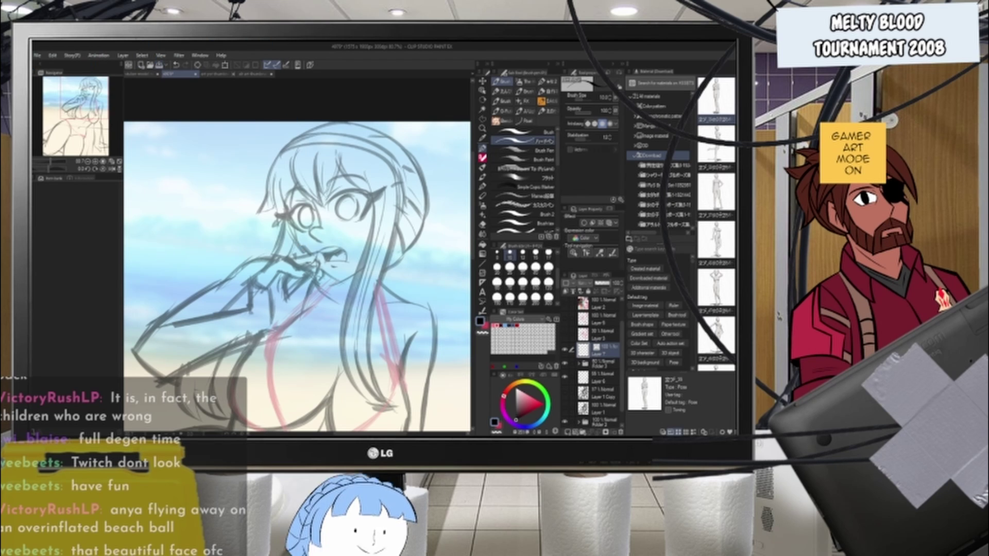
scroll(262, 222, "up", 2)
key("ctrl+s")
key("r")
left_click_drag(252, 235, 261, 222)
scroll(261, 222, "up", 4)
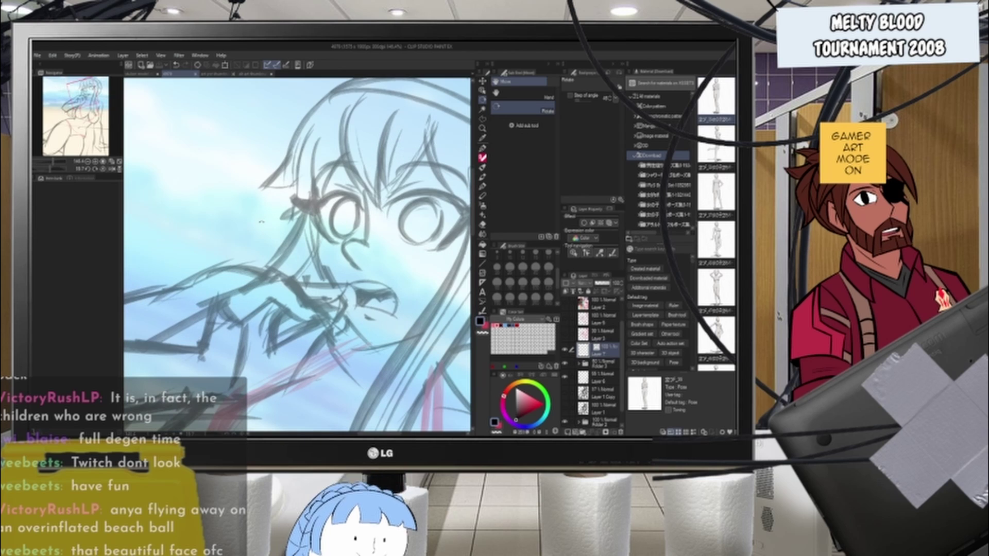
key("b")
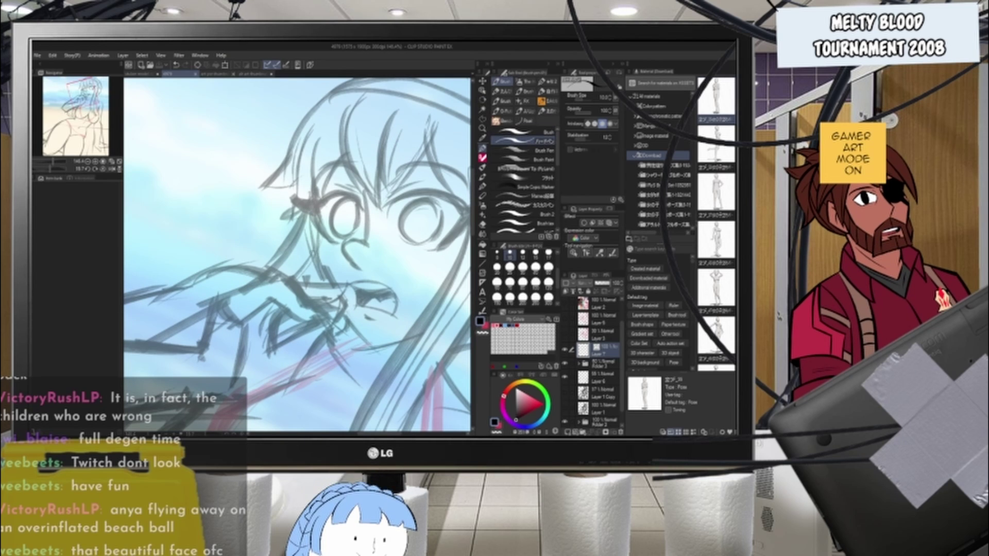
mouse_move(319, 233)
left_mouse_down()
mouse_move(320, 284)
mouse_move(323, 273)
left_mouse_up()
key("ctrl+z")
key("ctrl+z")
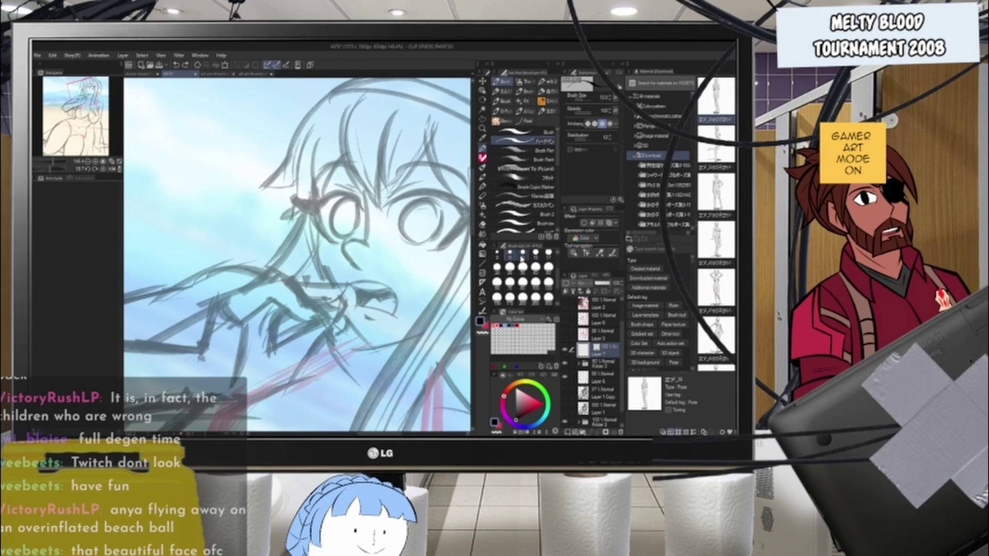
left_click(523, 254)
mouse_move(317, 216)
left_mouse_down()
mouse_move(315, 246)
mouse_move(387, 349)
left_mouse_up()
key("ctrl+z")
mouse_move(318, 216)
left_mouse_down()
mouse_move(317, 237)
mouse_move(378, 353)
mouse_move(434, 333)
left_mouse_up()
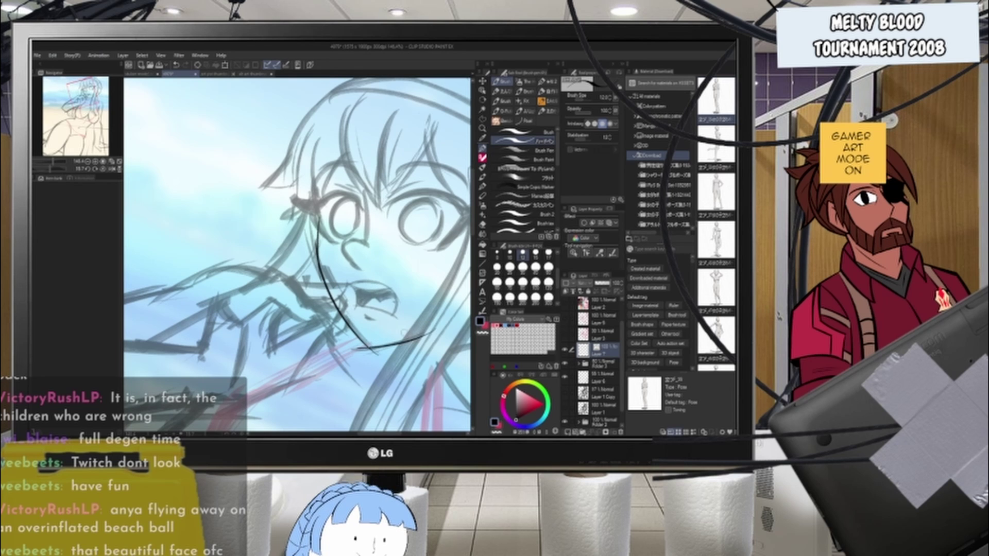
- Ink the nose bridge and the nose over the sketch, and switch to the eraser for cleanup
scroll(414, 262, "up", 2)
mouse_move(348, 237)
left_mouse_down()
mouse_move(327, 235)
mouse_move(336, 248)
mouse_move(356, 245)
mouse_move(344, 277)
left_mouse_up()
key("ctrl+z")
key("ctrl+z")
key("ctrl+z")
left_click_drag(317, 242, 341, 274)
key("e")
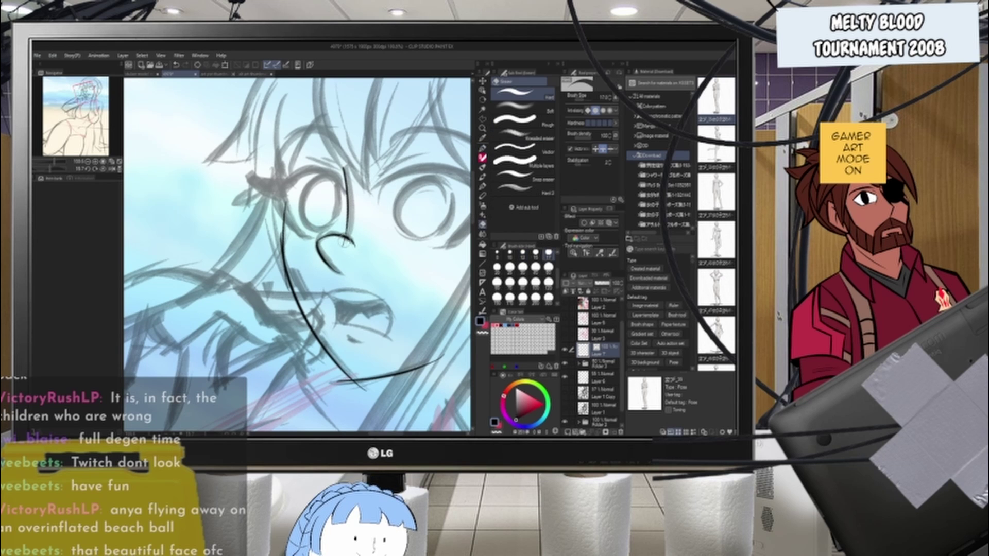
- Lower the opacity of Folder 2 so that the beach background is paler behind the line art
scroll(292, 355, "down", 2)
key("r")
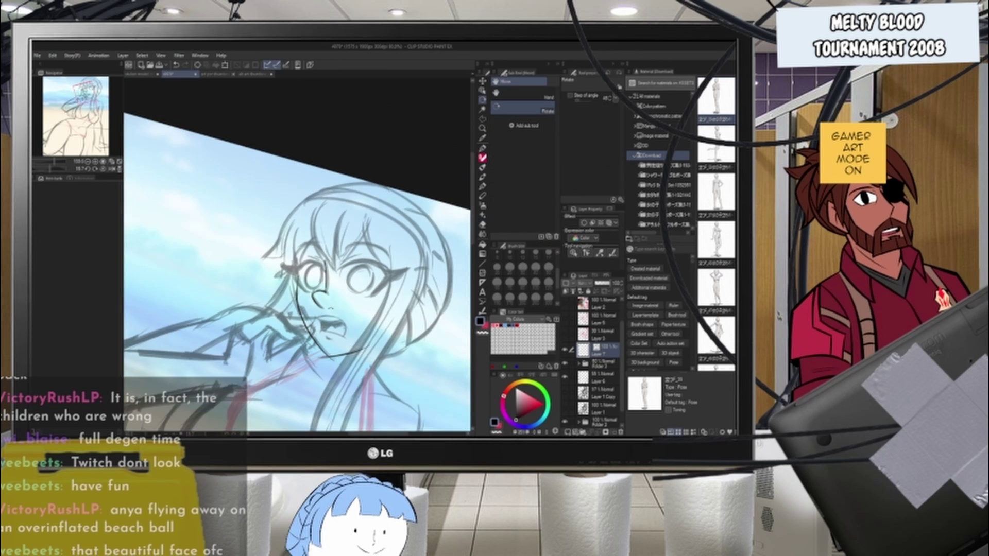
left_click_drag(233, 170, 209, 195)
scroll(209, 196, "up", 1)
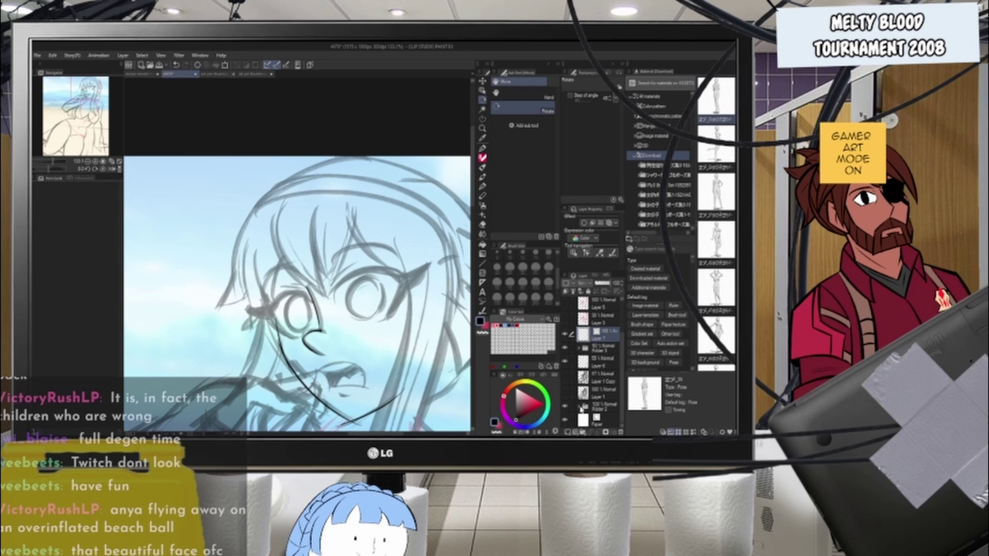
scroll(592, 361, "down", 2)
scroll(598, 370, "down", 1)
left_click(597, 404)
left_click(604, 392)
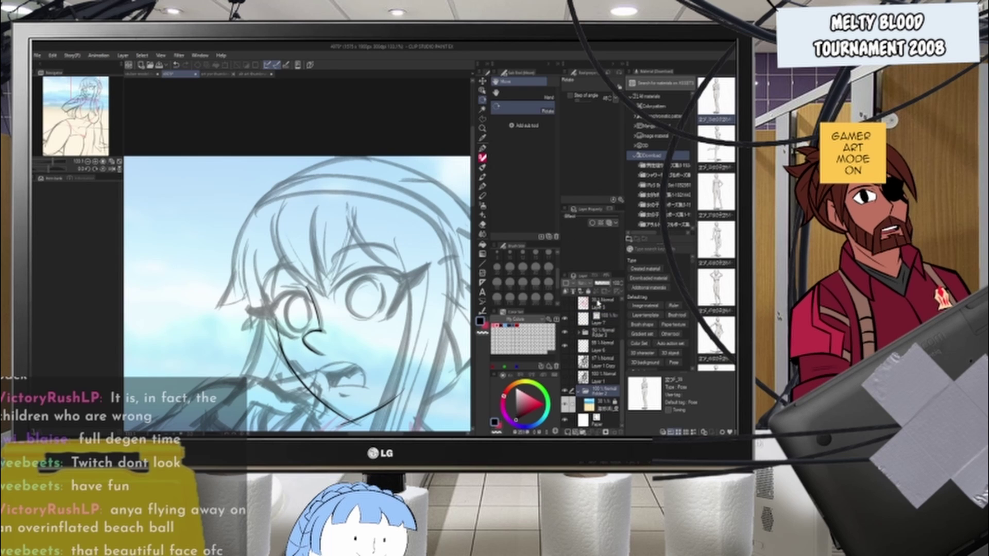
left_click_drag(604, 284, 601, 285)
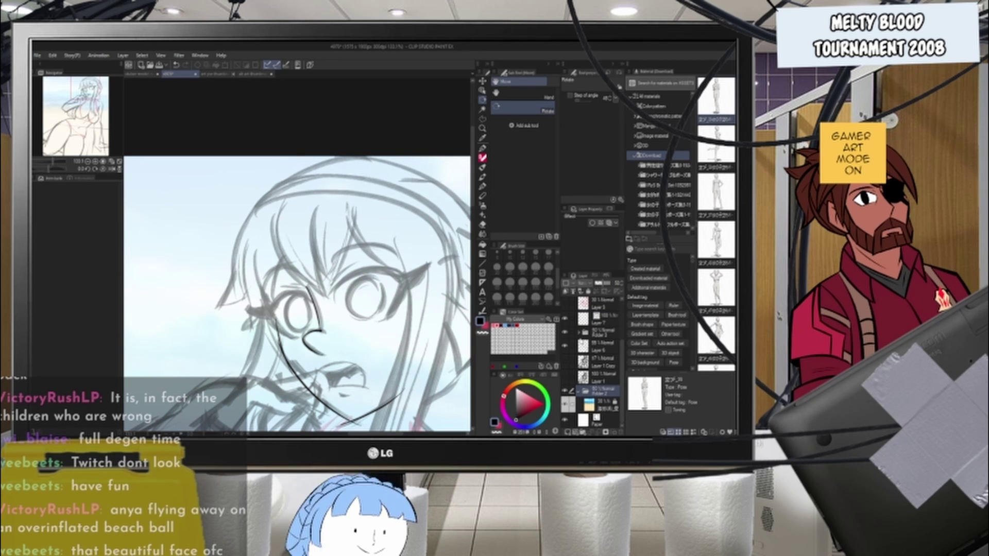
- Reduce the opacity of Folder 3 with the rough sketch further and make the line art Layer 7 active again
scroll(595, 342, "up", 1)
left_click(595, 341)
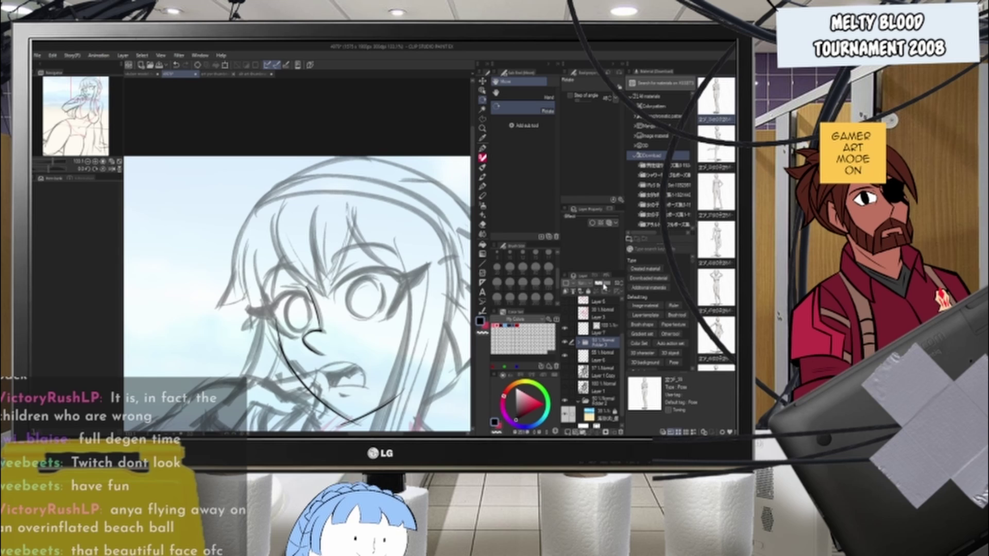
left_click_drag(603, 286, 601, 284)
left_click(593, 332)
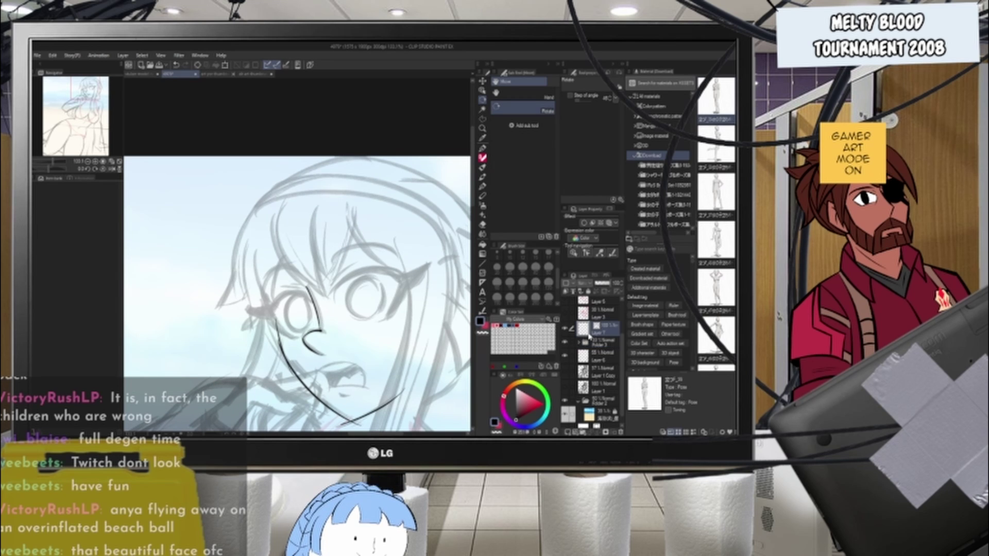
- Ink the long central fringe strand curving from the crown down between the eyes
scroll(297, 255, "down", 3)
scroll(282, 253, "up", 7)
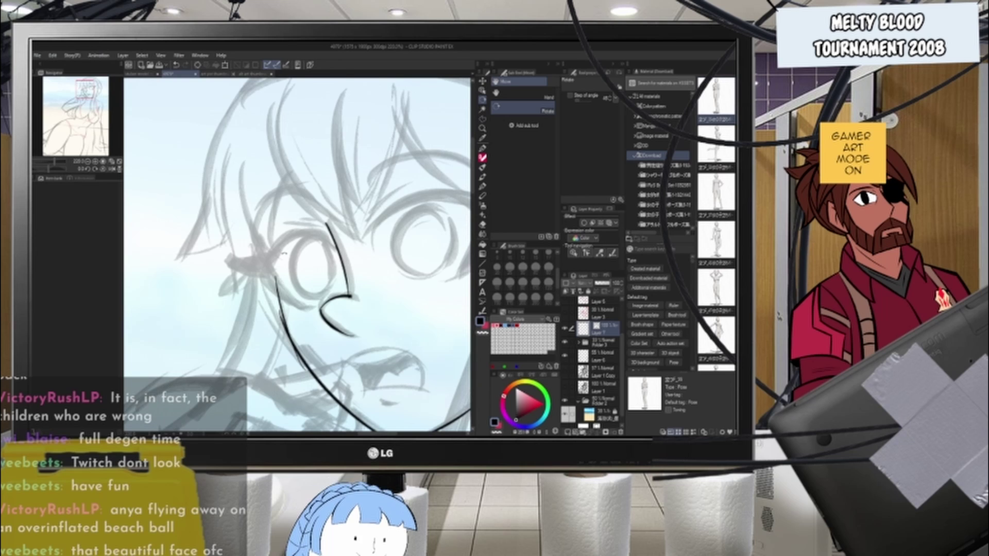
scroll(284, 254, "down", 2)
left_click_drag(315, 156, 362, 162)
key("b")
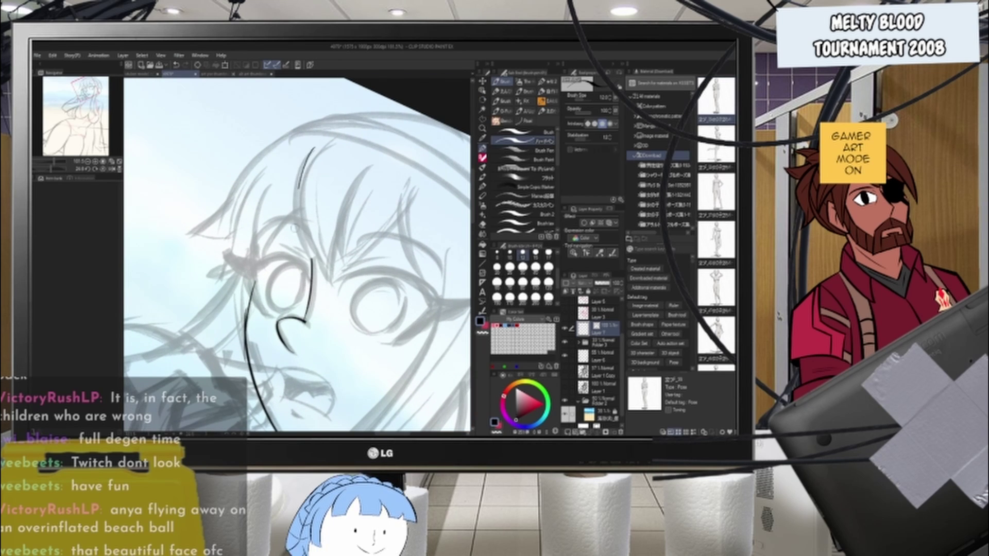
left_click_drag(362, 169, 337, 310)
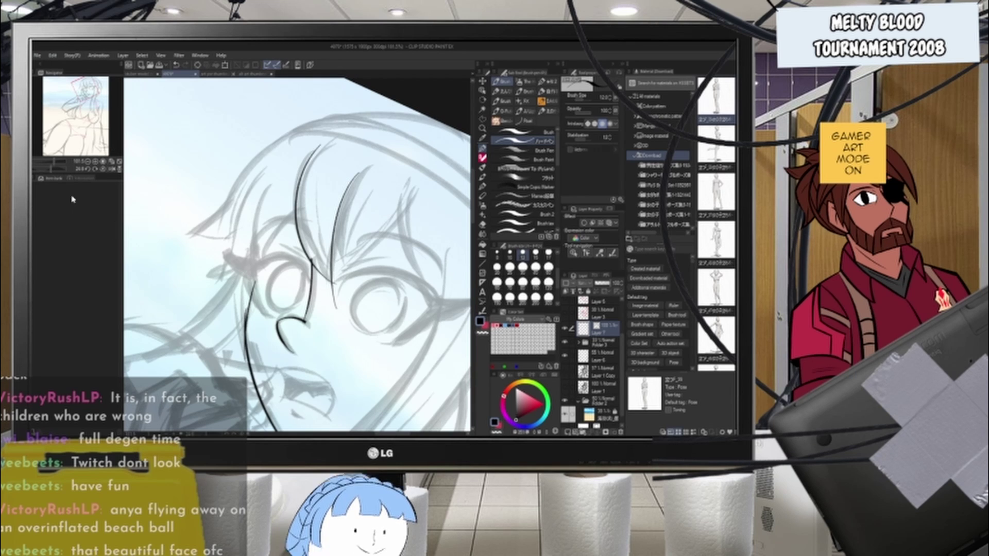
key("ctrl+z")
key("ctrl+z")
left_click_drag(322, 165, 337, 282)
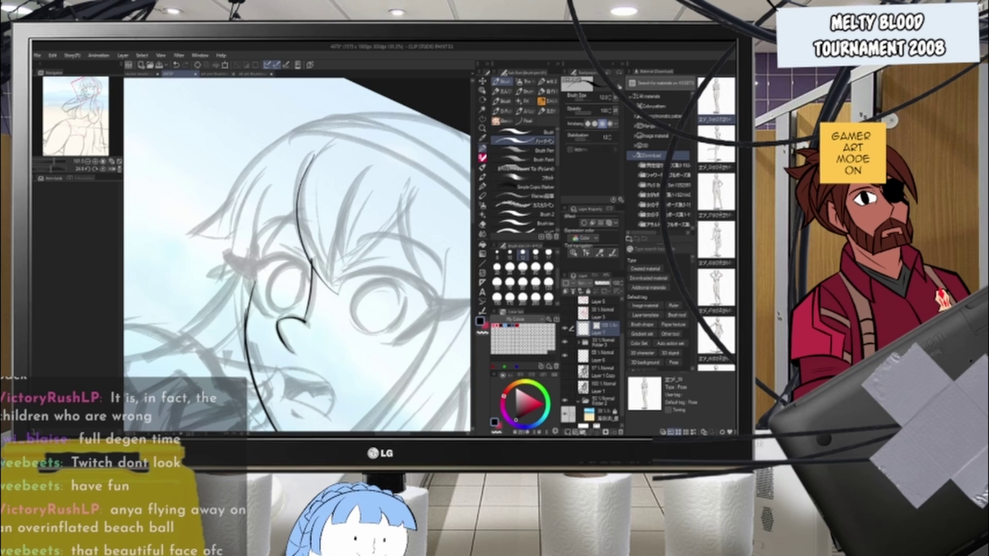
key("ctrl+z")
mouse_move(323, 145)
left_mouse_down()
mouse_move(339, 290)
mouse_move(339, 269)
left_mouse_up()
key("ctrl+z")
- Ink the short fringe tips between the eyes and the curved strand edge rising above the larger eye
mouse_move(400, 204)
left_mouse_down()
mouse_move(351, 282)
mouse_move(367, 246)
left_mouse_up()
key("ctrl+z")
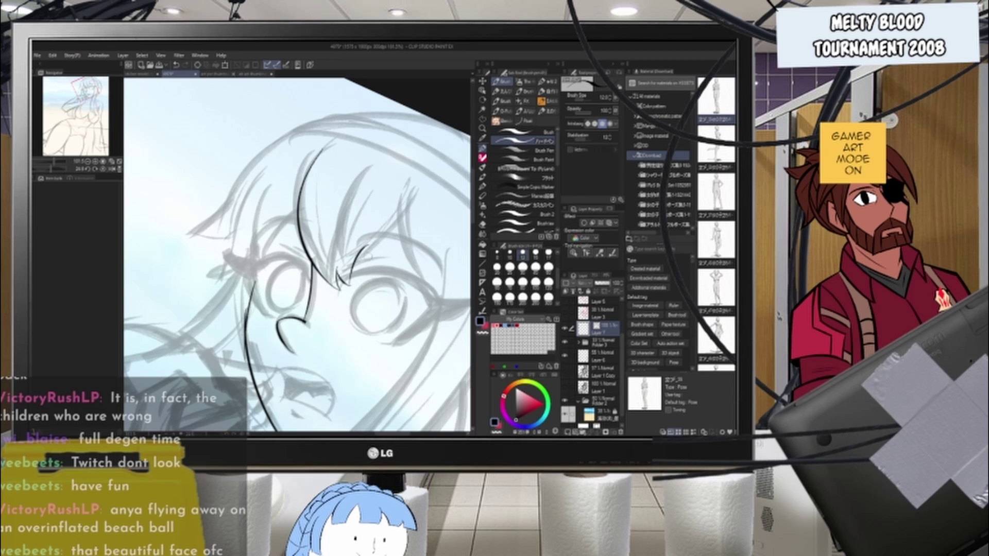
mouse_move(350, 282)
left_mouse_down()
mouse_move(367, 245)
mouse_move(352, 275)
left_mouse_up()
left_click_drag(407, 212, 350, 279)
key("ctrl+z")
key("ctrl+z")
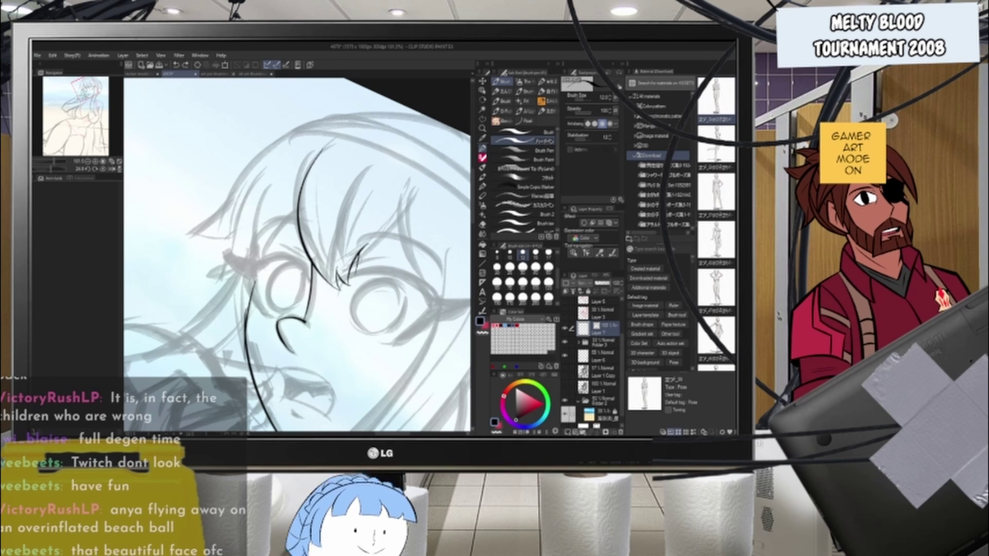
left_click_drag(407, 216, 350, 286)
key("ctrl+z")
mouse_move(352, 285)
left_mouse_down()
mouse_move(398, 221)
mouse_move(357, 285)
left_mouse_up()
key("ctrl+z")
key("ctrl+z")
mouse_move(359, 251)
left_mouse_down()
mouse_move(382, 261)
mouse_move(407, 225)
left_mouse_up()
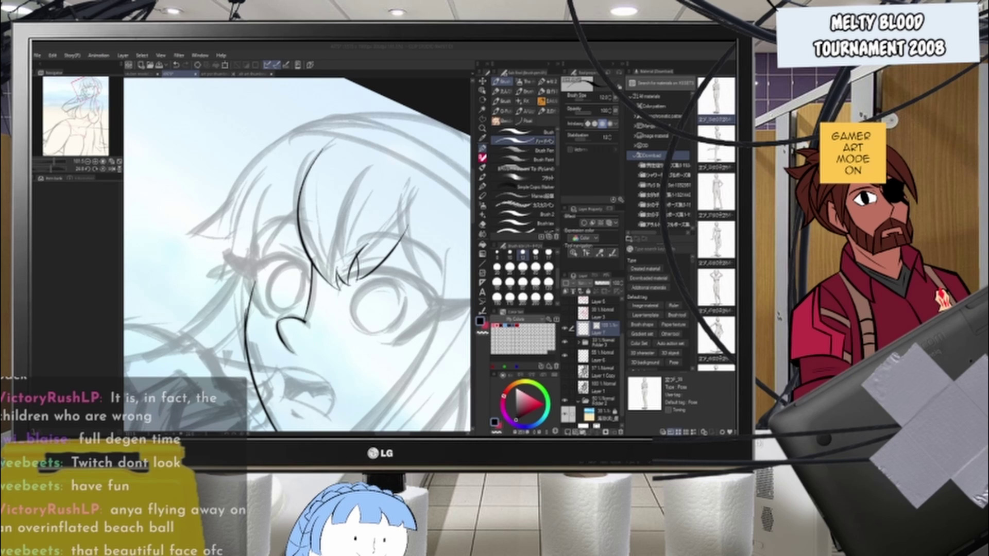
- Ink the fringe strands on the far side of the face, ending in pointed tips beside the smaller eye
left_click(254, 44)
scroll(364, 257, "down", 5)
scroll(287, 220, "up", 5)
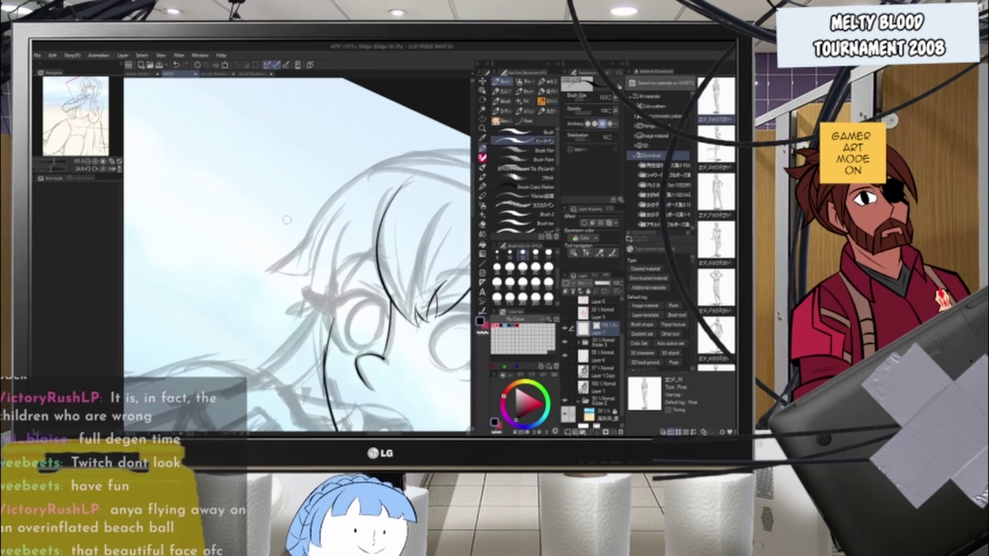
mouse_move(381, 245)
left_mouse_down()
mouse_move(349, 312)
mouse_move(355, 256)
left_mouse_up()
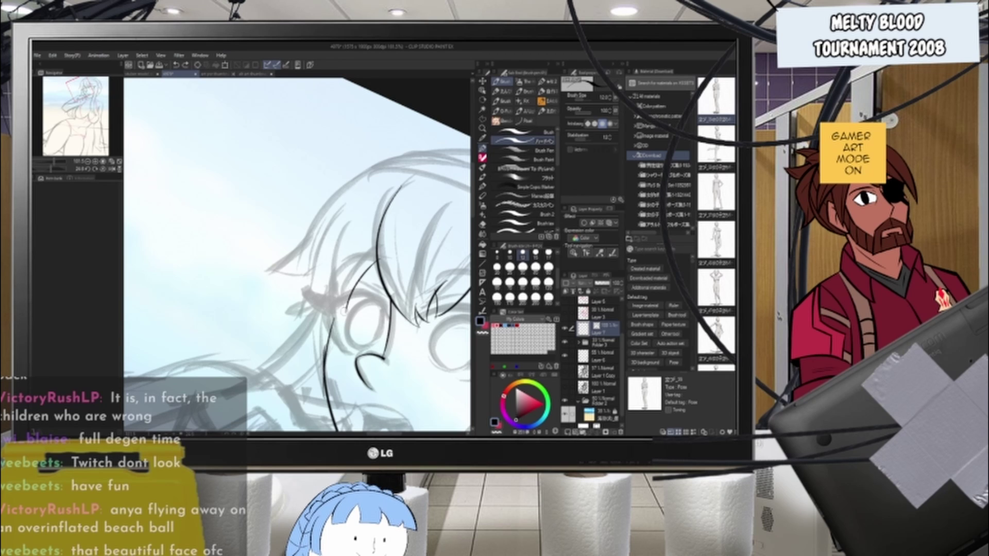
mouse_move(331, 295)
left_mouse_down()
mouse_move(356, 230)
mouse_move(348, 207)
mouse_move(314, 295)
mouse_move(338, 292)
left_mouse_up()
key("ctrl+z")
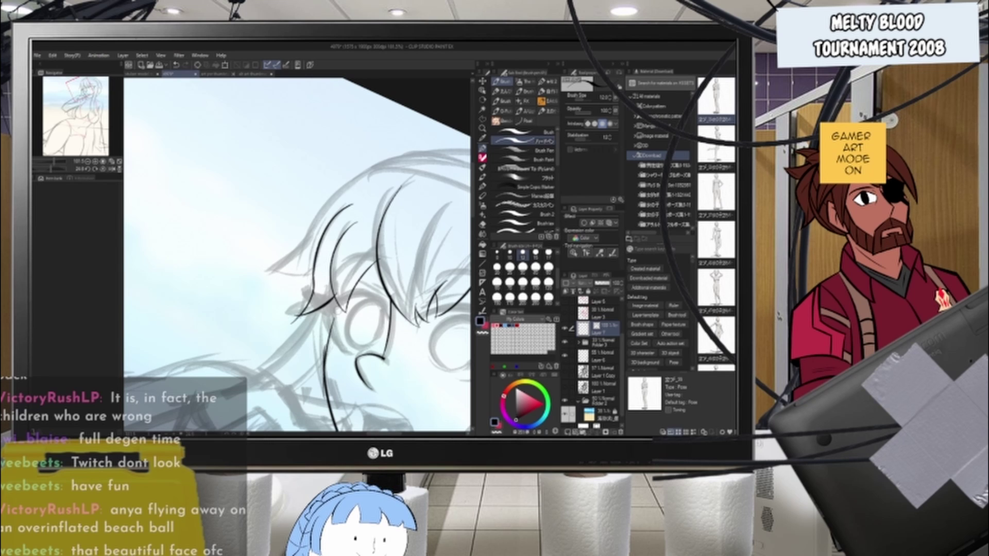
- Ink the outer hair contour from the crown down to the pointed, flicked-out tip beside the far temple
scroll(337, 311, "down", 16)
scroll(336, 250, "up", 12)
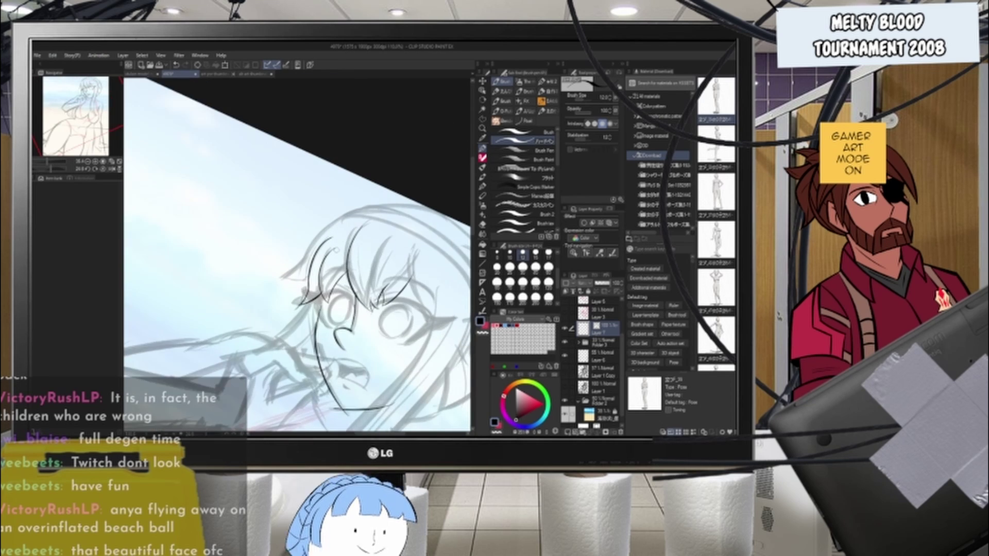
scroll(336, 250, "up", 3)
mouse_move(354, 206)
left_mouse_down()
mouse_move(299, 260)
mouse_move(315, 236)
mouse_move(296, 282)
left_mouse_up()
key("ctrl+z")
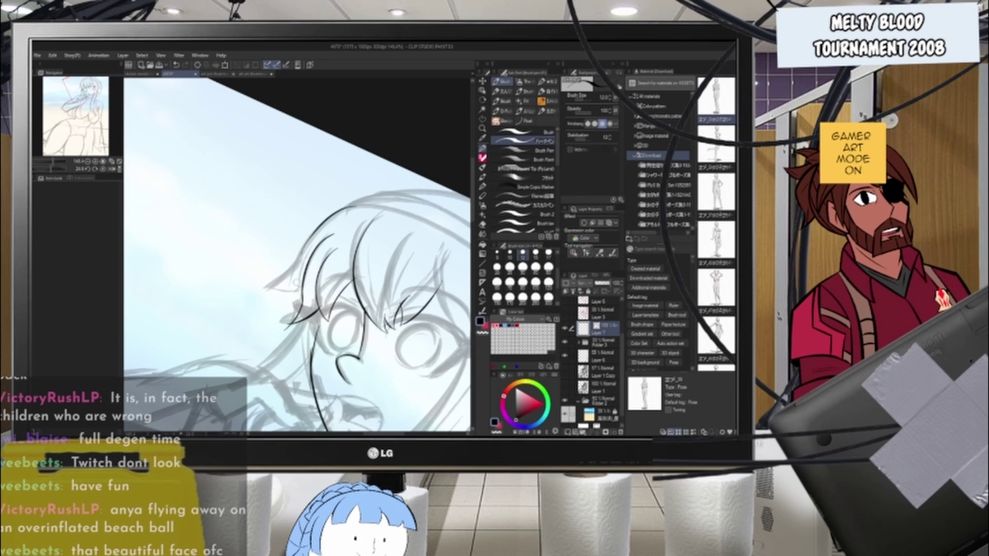
left_click_drag(352, 210, 294, 275)
key("ctrl+z")
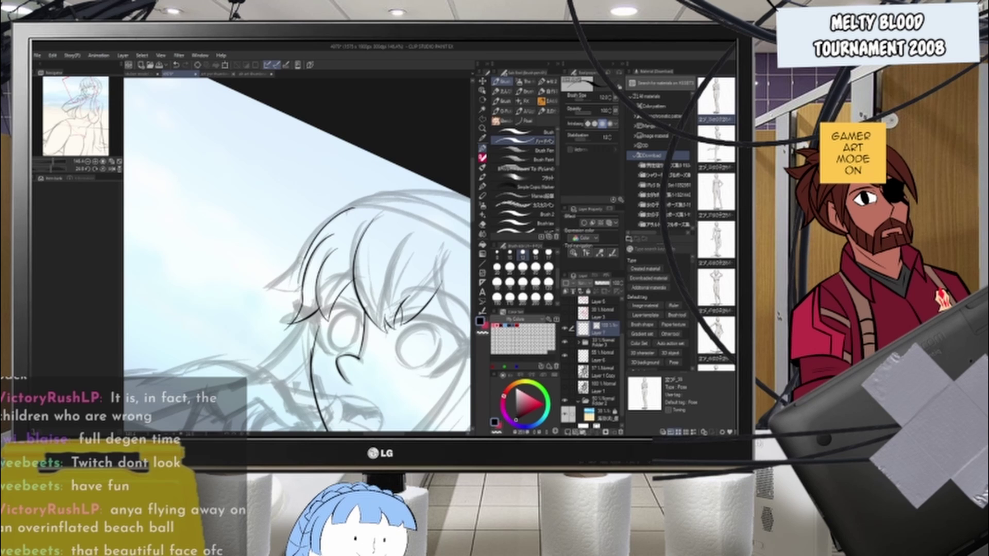
key("ctrl+z")
mouse_move(355, 207)
left_mouse_down()
mouse_move(281, 282)
mouse_move(308, 282)
mouse_move(297, 264)
left_mouse_up()
key("ctrl+z")
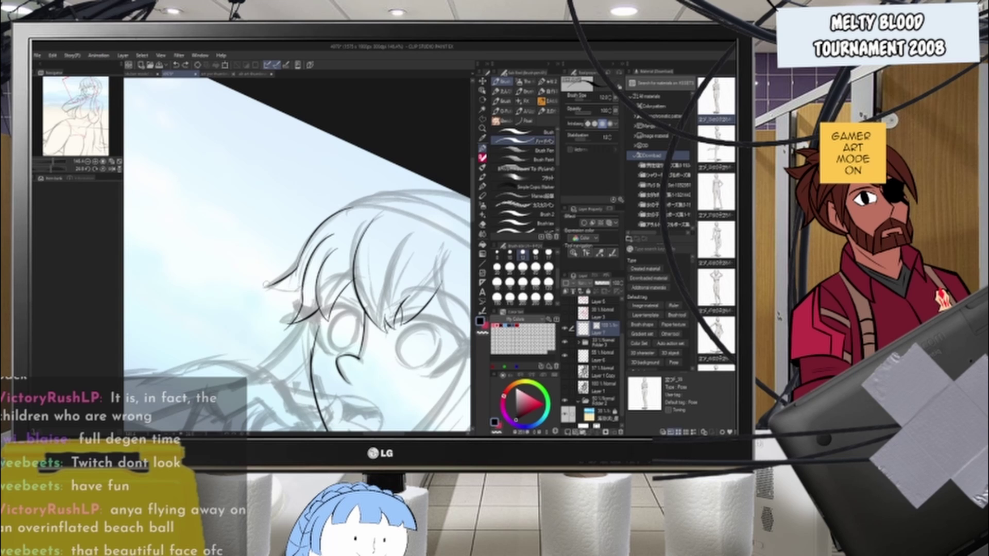
- Ink the fringe strands that fall over the larger eye toward the near cheek
left_click_drag(310, 234, 253, 203)
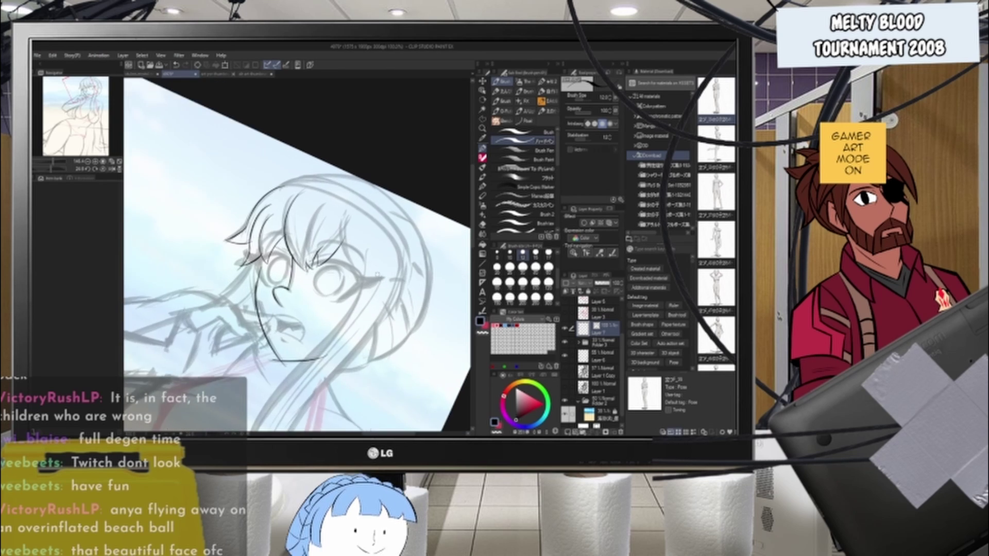
scroll(315, 255, "up", 4)
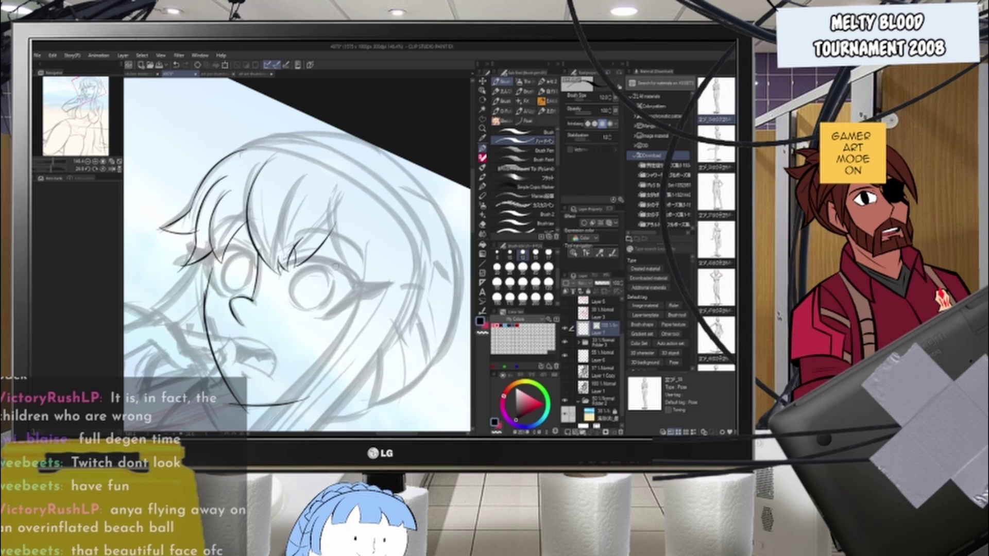
left_click_drag(336, 213, 345, 289)
key("ctrl+z")
key("ctrl+z")
mouse_move(333, 193)
left_mouse_down()
mouse_move(352, 292)
mouse_move(353, 282)
left_mouse_up()
key("ctrl+z")
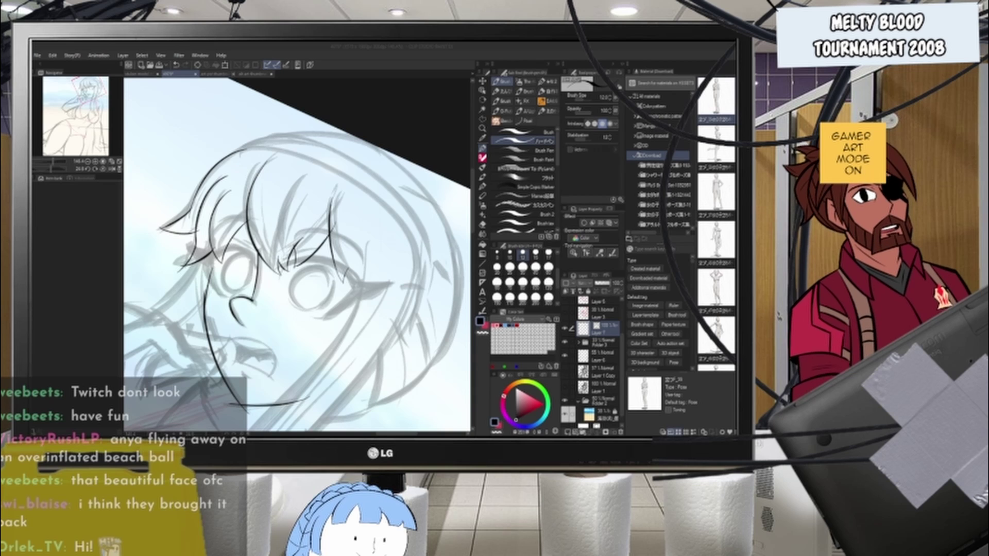
left_click_drag(335, 210, 359, 292)
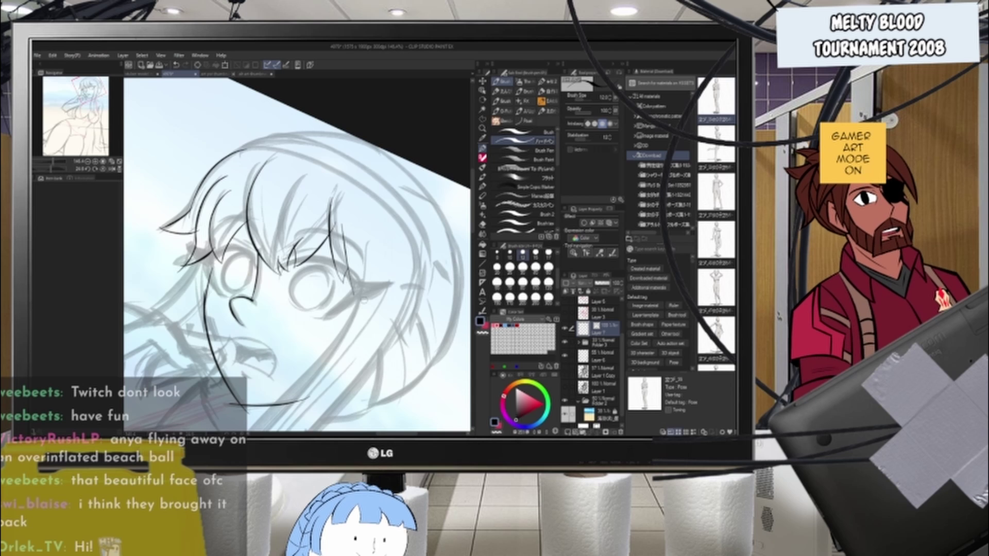
left_click_drag(375, 258, 372, 238)
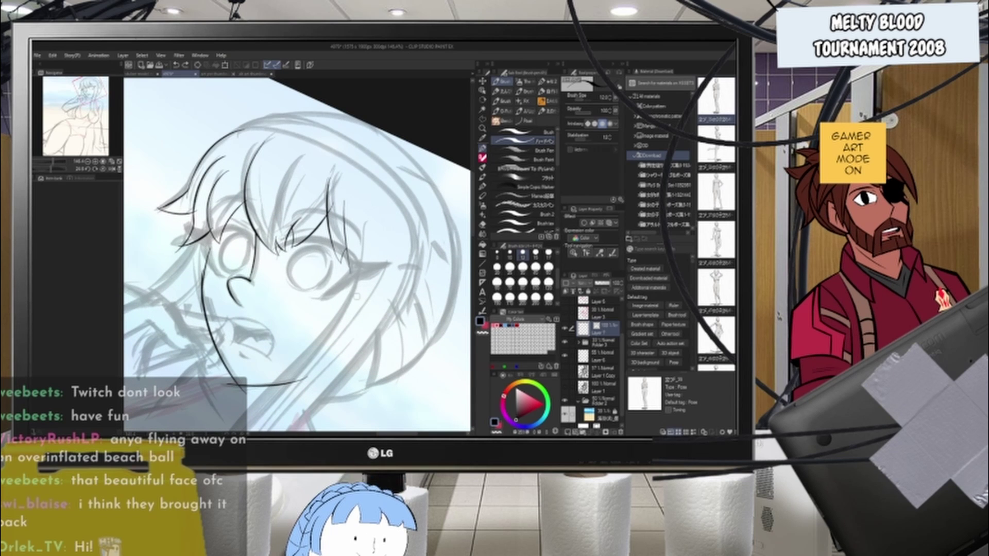
left_click_drag(341, 199, 362, 311)
scroll(363, 161, "down", 8)
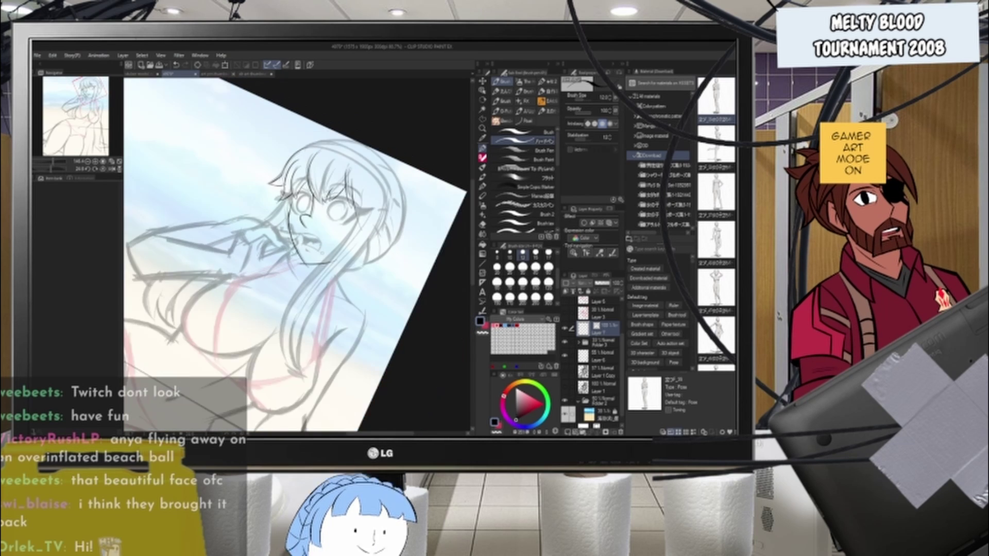
scroll(321, 260, "up", 5)
mouse_move(390, 143)
left_mouse_down()
mouse_move(388, 170)
mouse_move(265, 395)
left_mouse_up()
key("ctrl+z")
key("ctrl+z")
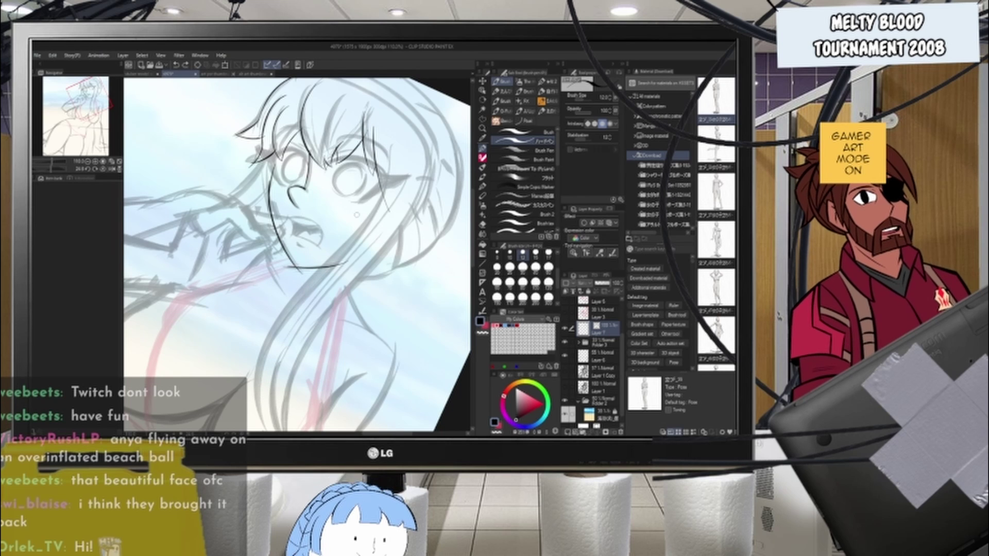
left_click_drag(393, 150, 251, 365)
key("ctrl+z")
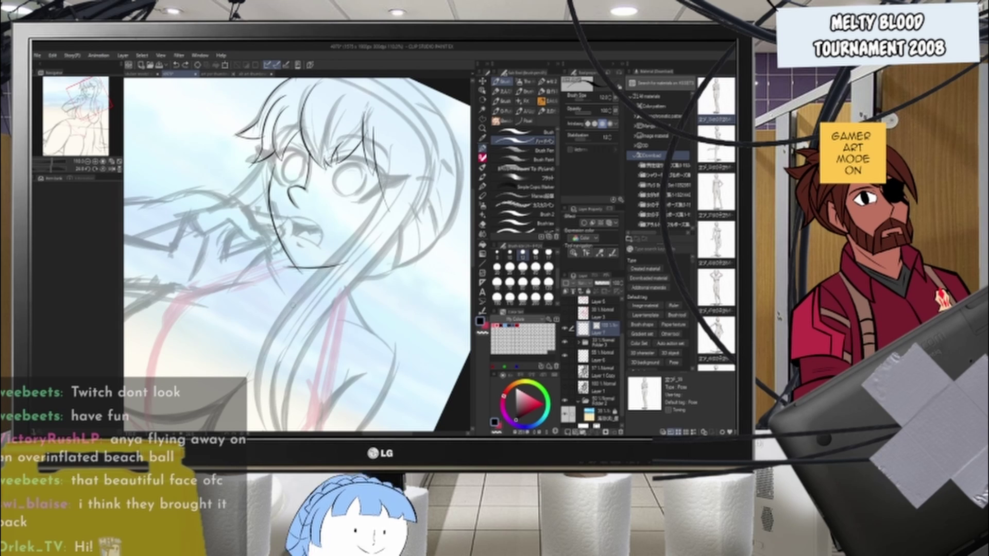
left_click_drag(392, 146, 268, 369)
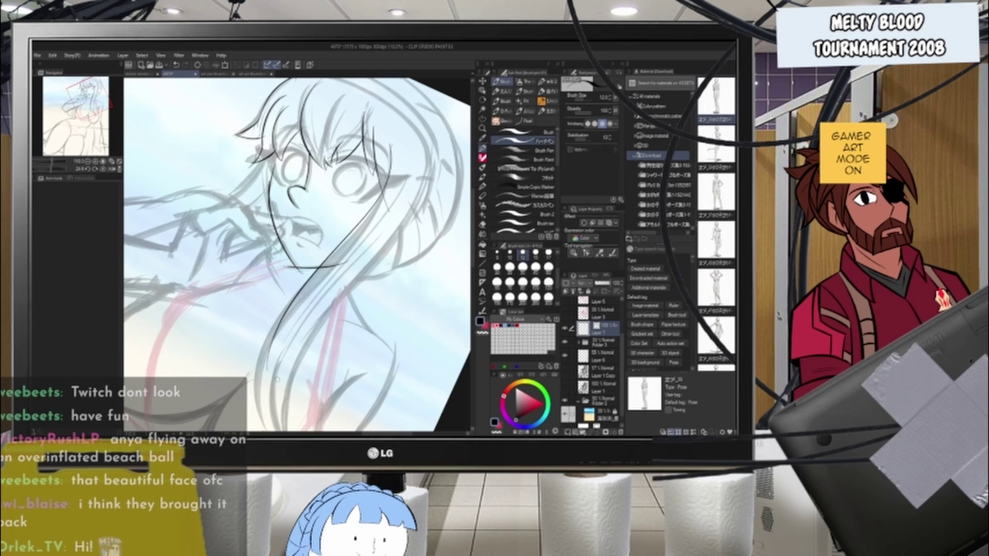
key("ctrl+z")
left_click_drag(393, 145, 242, 370)
key("ctrl+z")
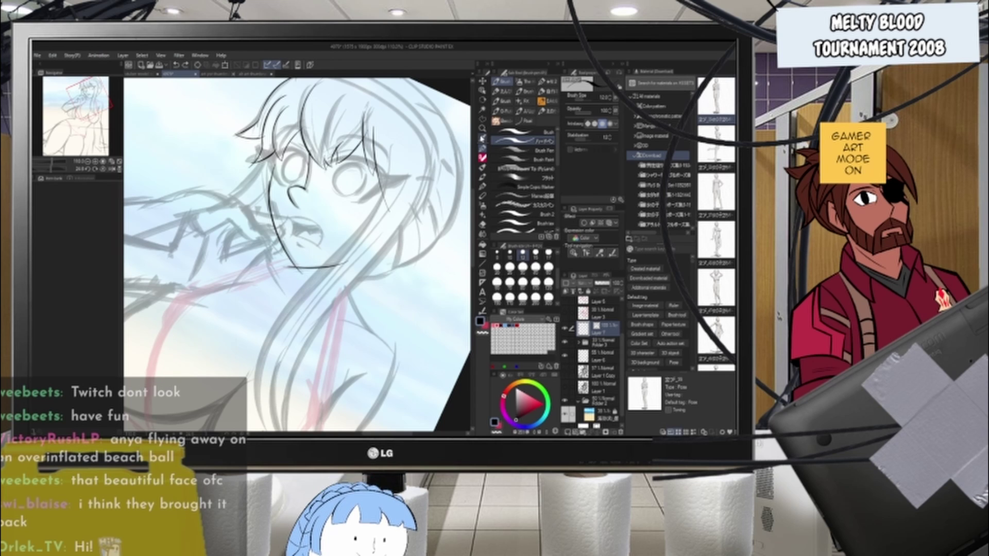
- Ink the outline of the back hair, curving from behind the near cheek down to the nape
mouse_move(402, 223)
left_mouse_down()
mouse_move(399, 259)
mouse_move(383, 282)
mouse_move(369, 283)
mouse_move(407, 268)
left_mouse_up()
scroll(402, 309, "down", 6)
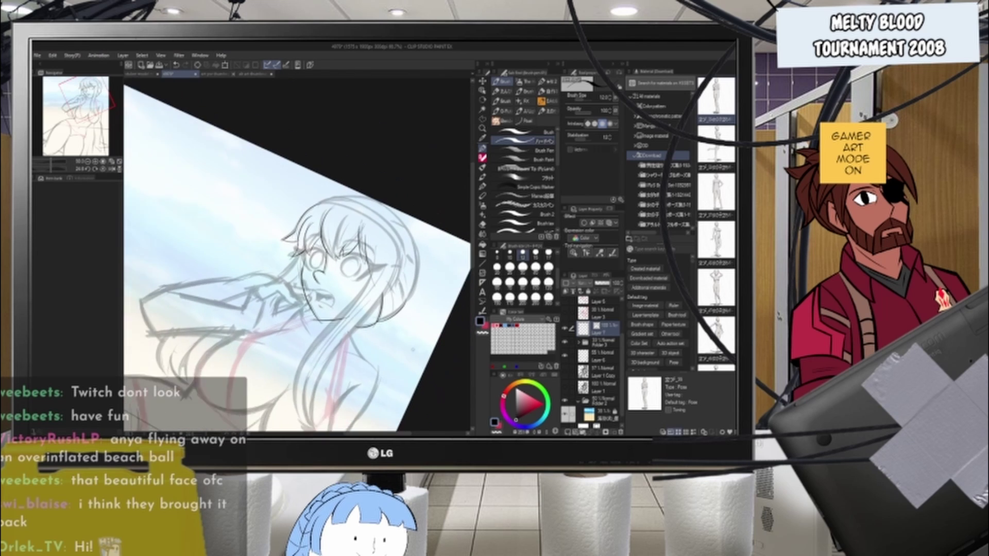
scroll(407, 298, "up", 7)
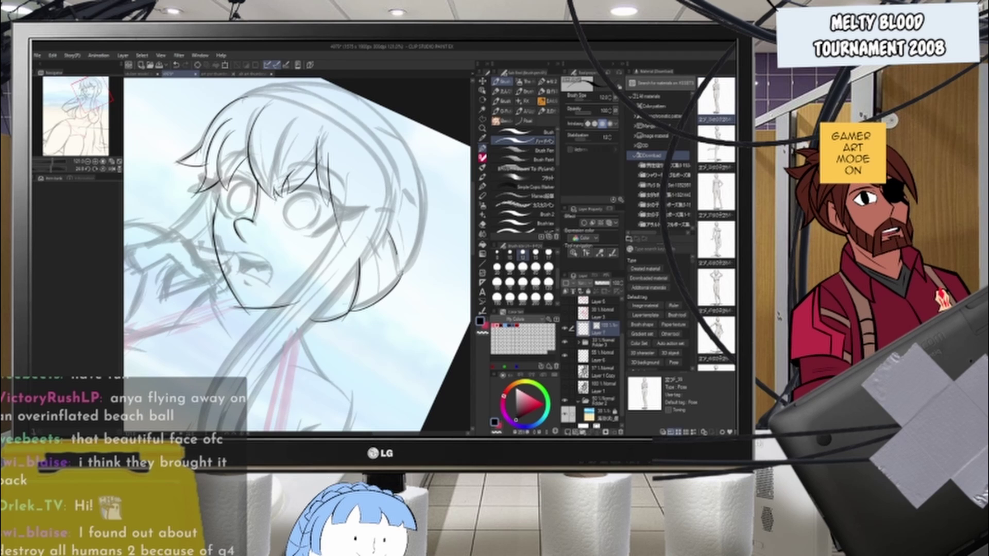
left_click_drag(397, 256, 401, 285)
key("ctrl+z")
left_click_drag(388, 229, 401, 287)
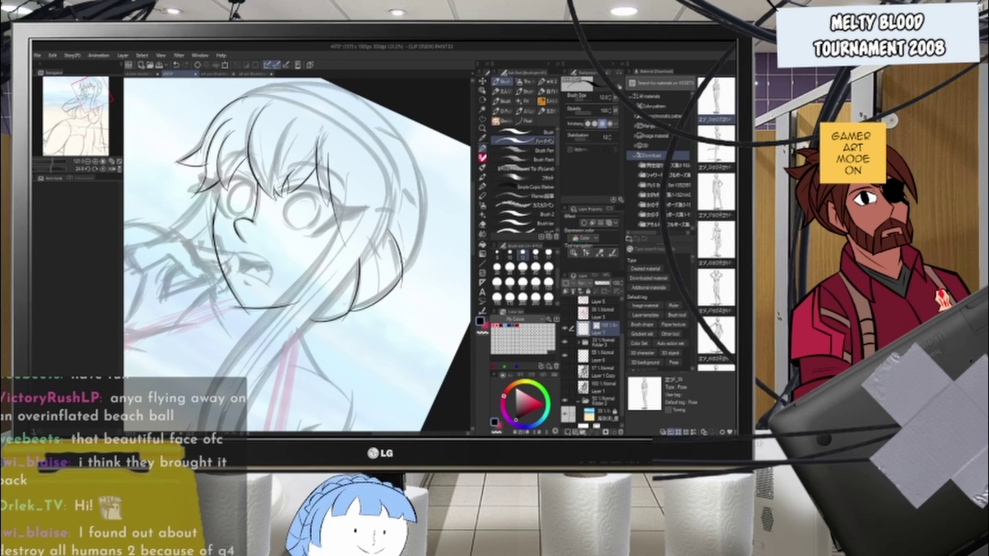
- Ink the short curved strand at the top of the back hair and join it to the outer hair contour
key("ctrl+minus")
left_click_drag(433, 207, 428, 178)
key("r")
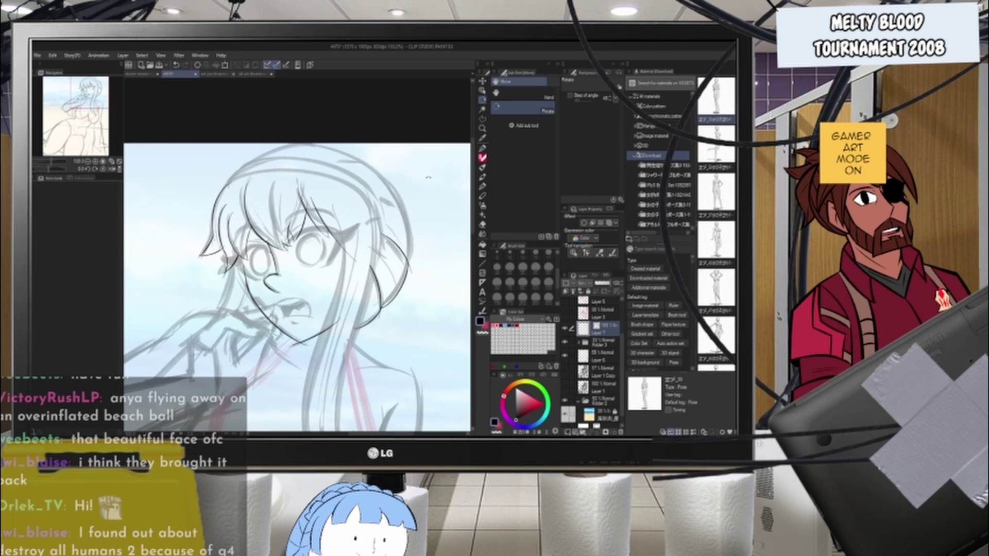
key("b")
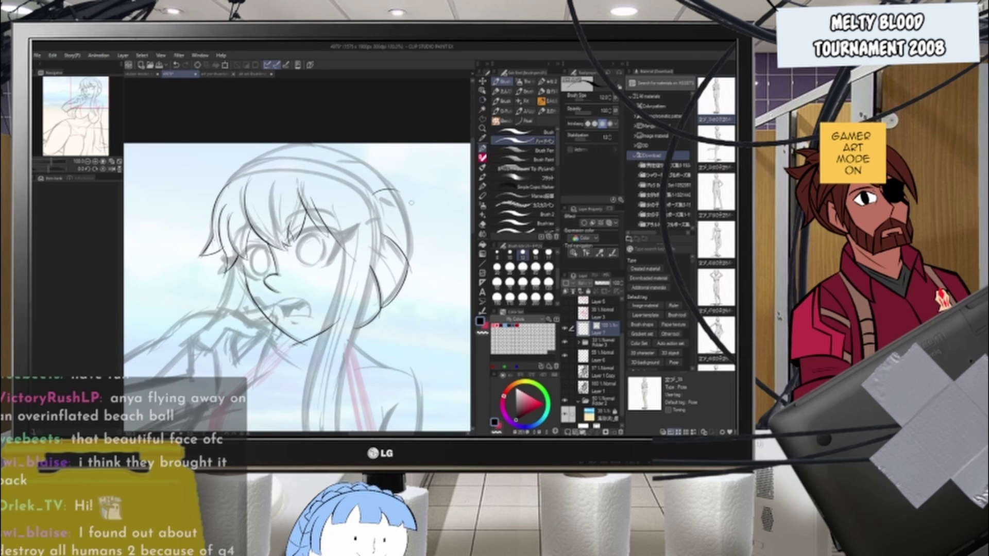
key("ctrl+z")
left_click_drag(371, 199, 412, 206)
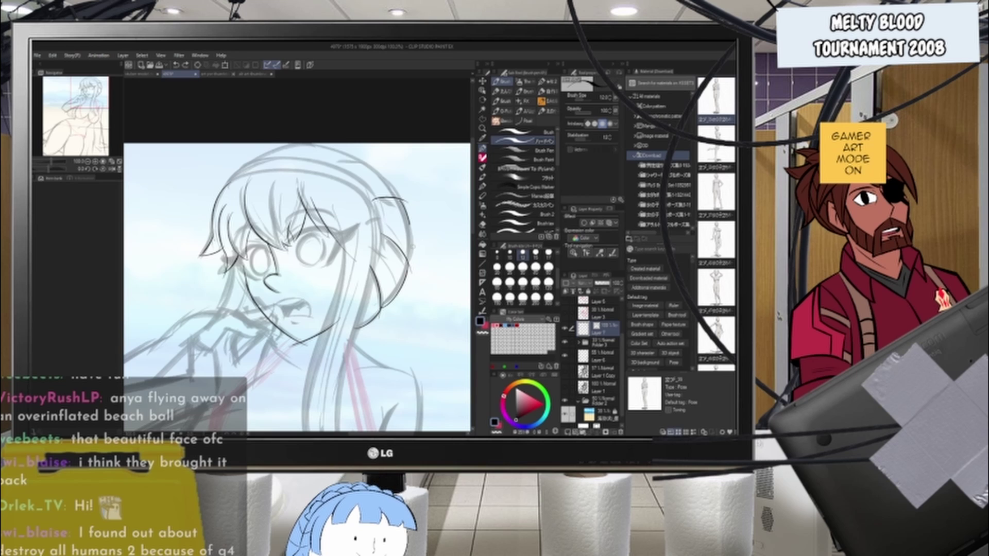
scroll(414, 234, "up", 3)
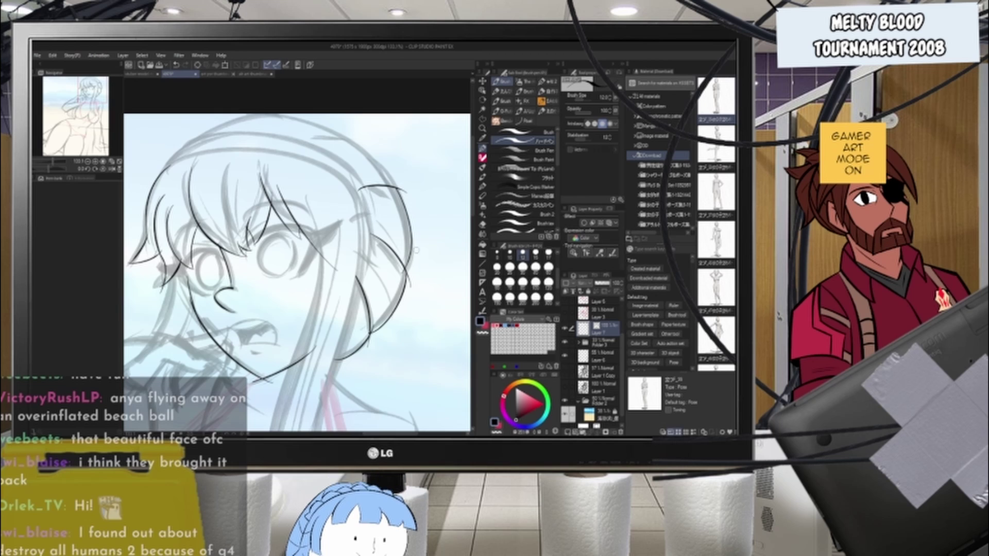
scroll(413, 254, "down", 7)
scroll(381, 188, "up", 7)
scroll(364, 248, "down", 1)
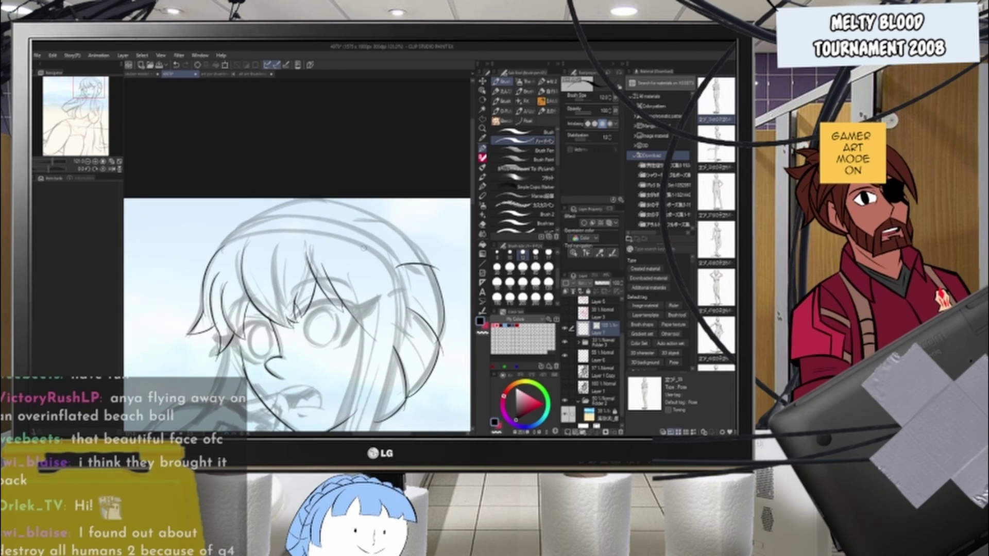
- Ink the long inner contour of the head, sweeping from the front crown over to the back hair
key("r")
mouse_move(414, 361)
left_mouse_down()
mouse_move(449, 204)
mouse_move(437, 177)
mouse_move(364, 110)
left_mouse_up()
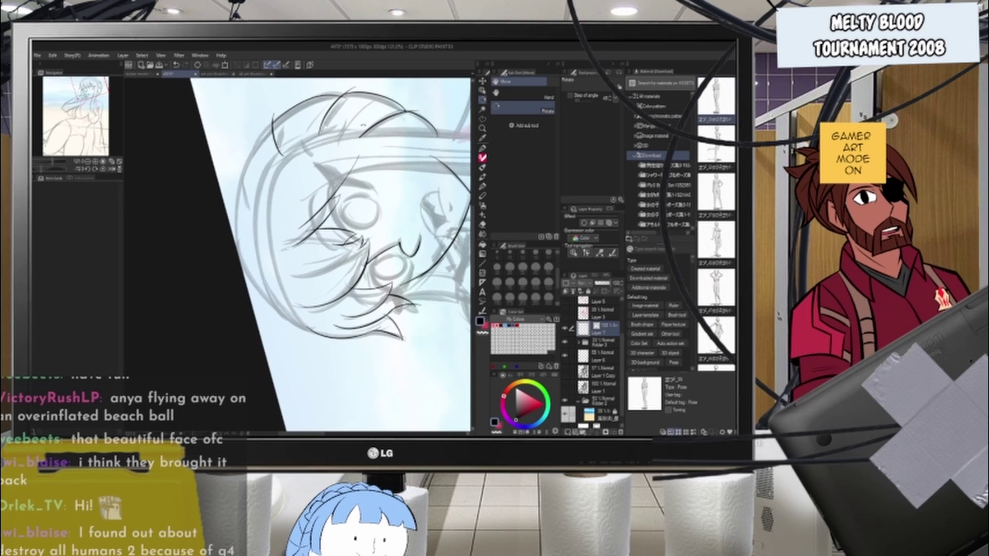
left_click(483, 149)
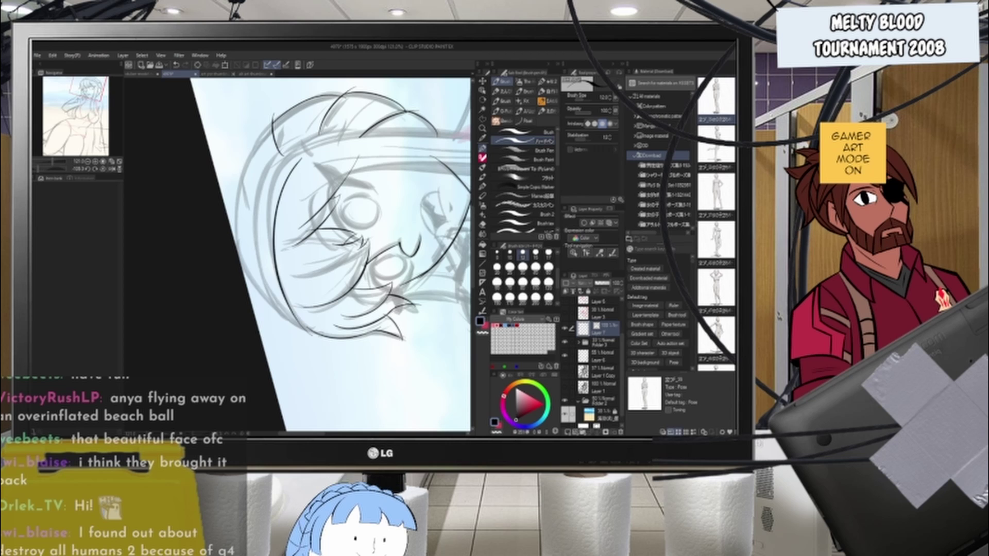
left_click_drag(298, 156, 315, 335)
- Nudge the crown end of the front hair contour to meet the newly inked head line using the Object tool
key("r")
mouse_move(397, 186)
left_mouse_down()
mouse_move(318, 330)
mouse_move(281, 331)
left_mouse_up()
key("o")
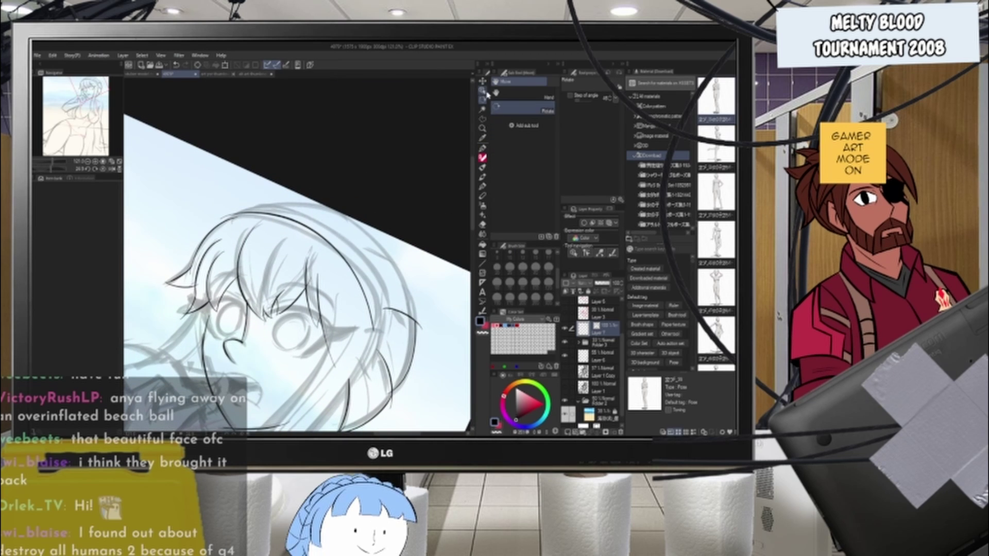
left_click_drag(242, 220, 245, 213)
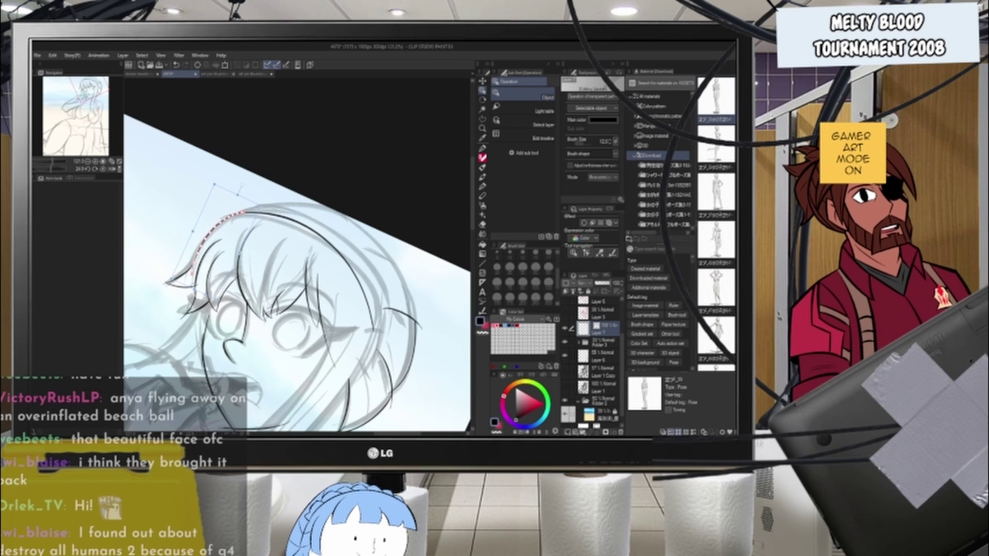
left_click(351, 190)
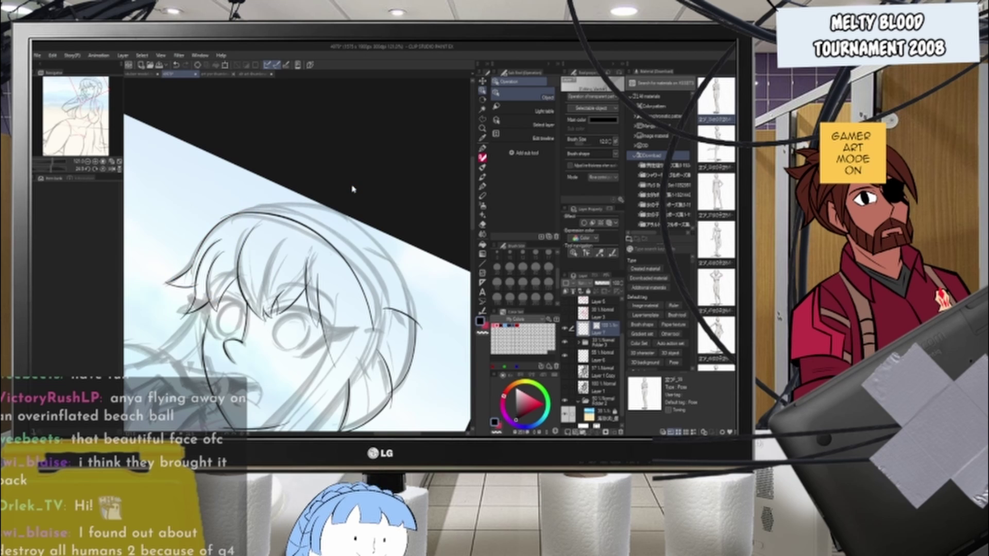
key("ctrl+plus")
key("ctrl+plus")
key("ctrl+minus")
key("r")
left_click_drag(378, 194, 339, 117)
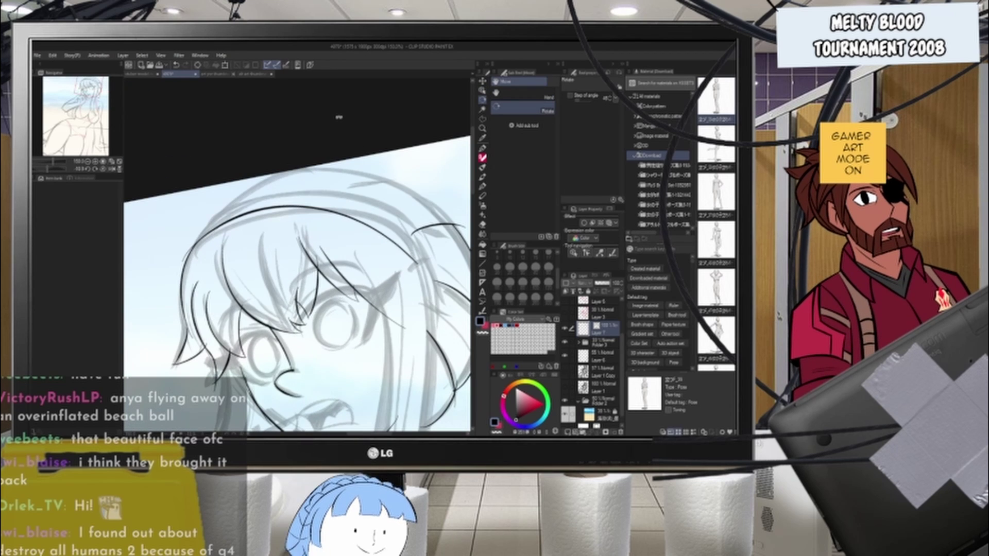
key("b")
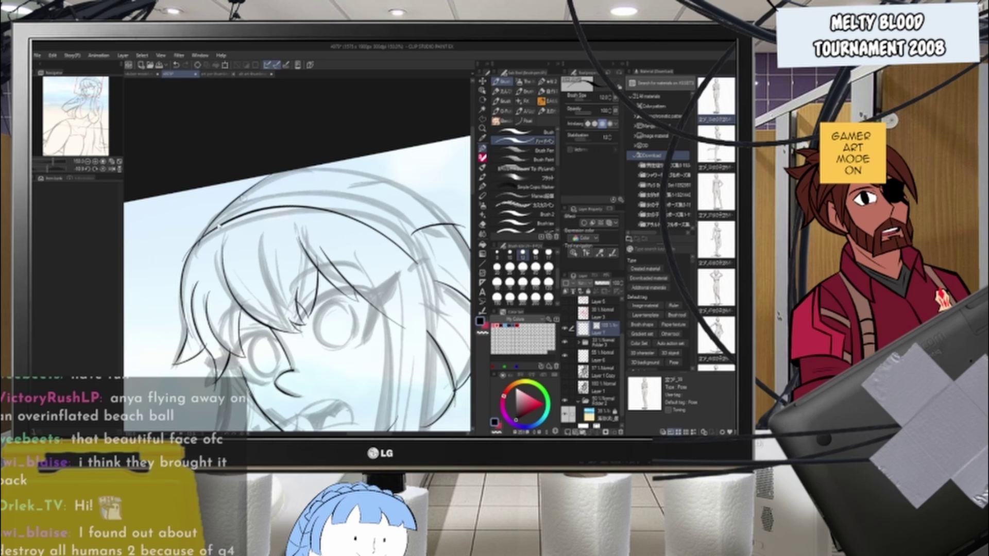
key("ctrl+z")
left_click_drag(193, 251, 295, 172)
key("ctrl+z")
left_click_drag(194, 249, 286, 170)
key("ctrl+z")
key("ctrl+z")
mouse_move(192, 253)
left_mouse_down()
mouse_move(312, 171)
mouse_move(302, 164)
left_mouse_up()
key("ctrl+z")
key("ctrl+z")
left_click_drag(192, 254, 271, 183)
key("ctrl+z")
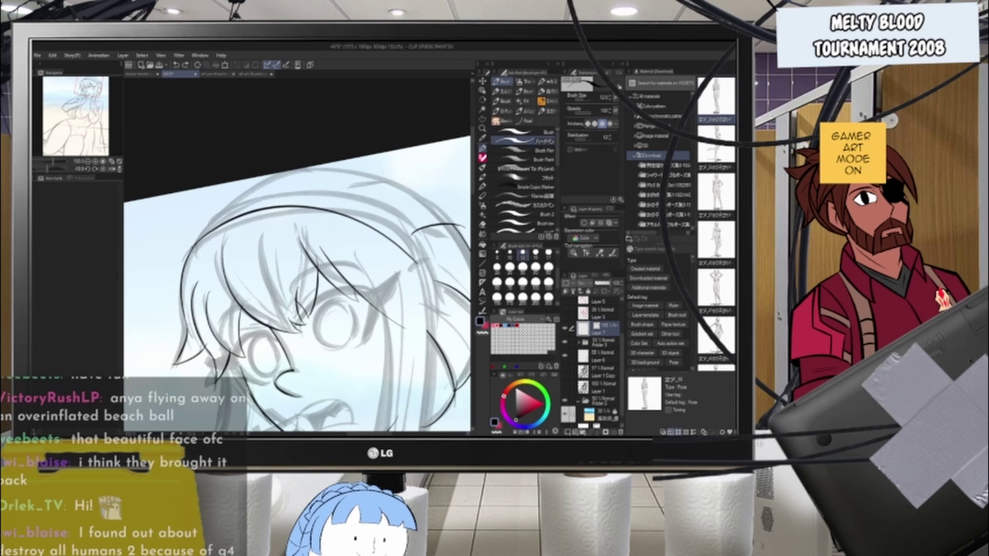
- Ink the outer contour over the top of the head, rising from the front crown toward the back hair
left_click_drag(225, 213, 290, 170)
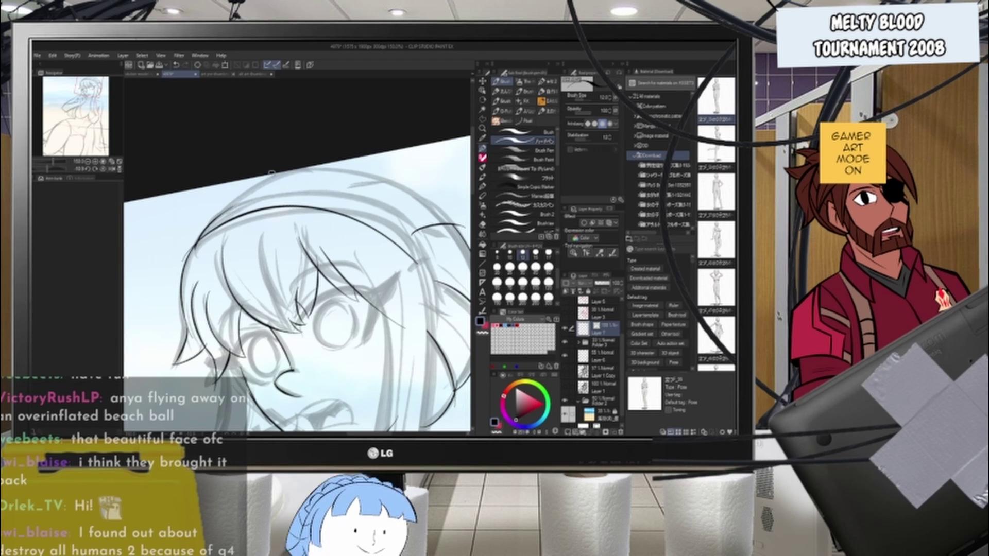
left_click_drag(231, 210, 322, 162)
left_click_drag(232, 211, 291, 169)
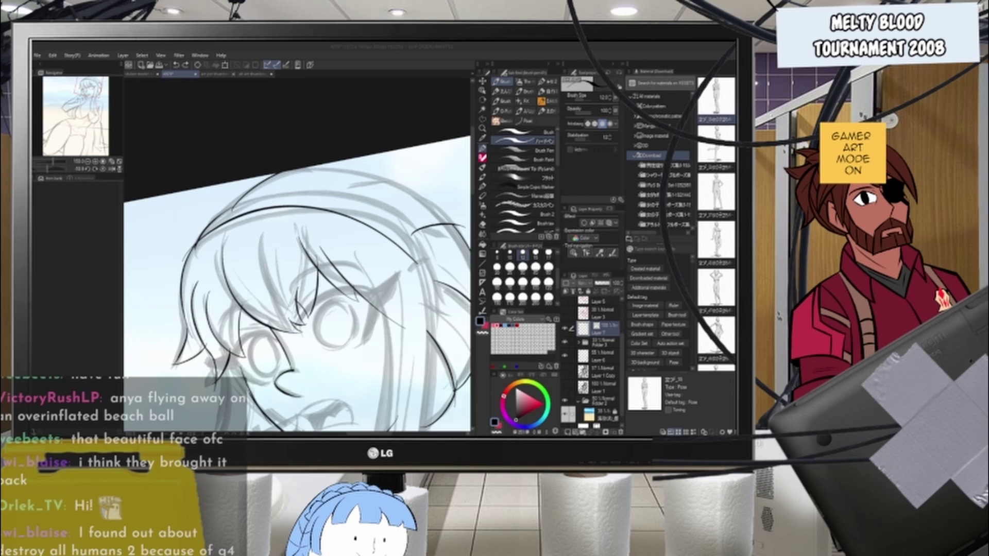
scroll(343, 256, "down", 2)
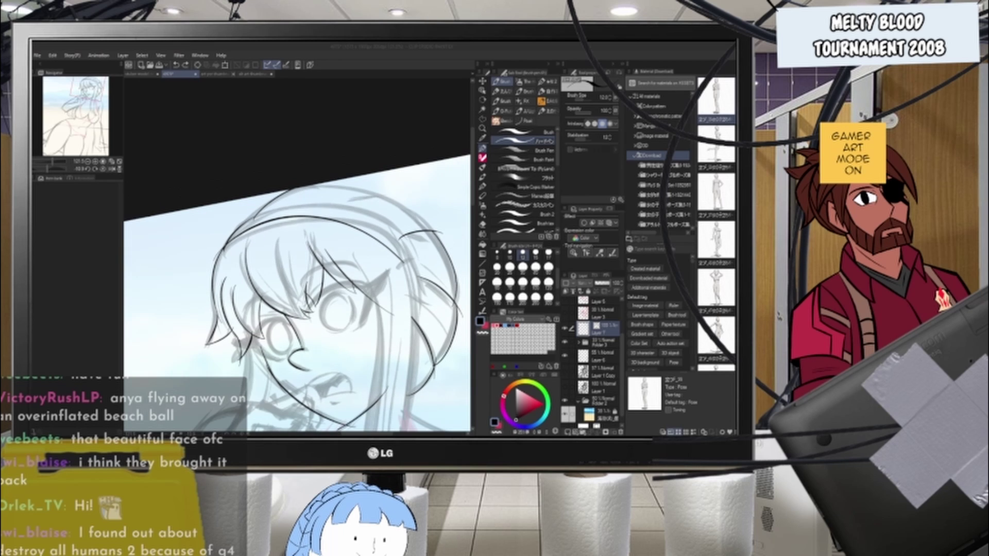
key("r")
left_click_drag(357, 144, 379, 241)
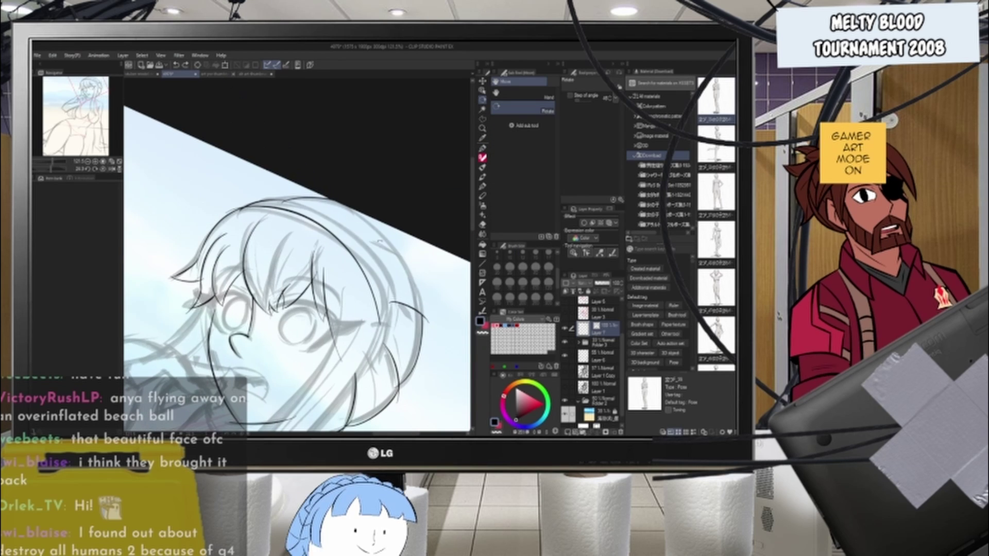
key("b")
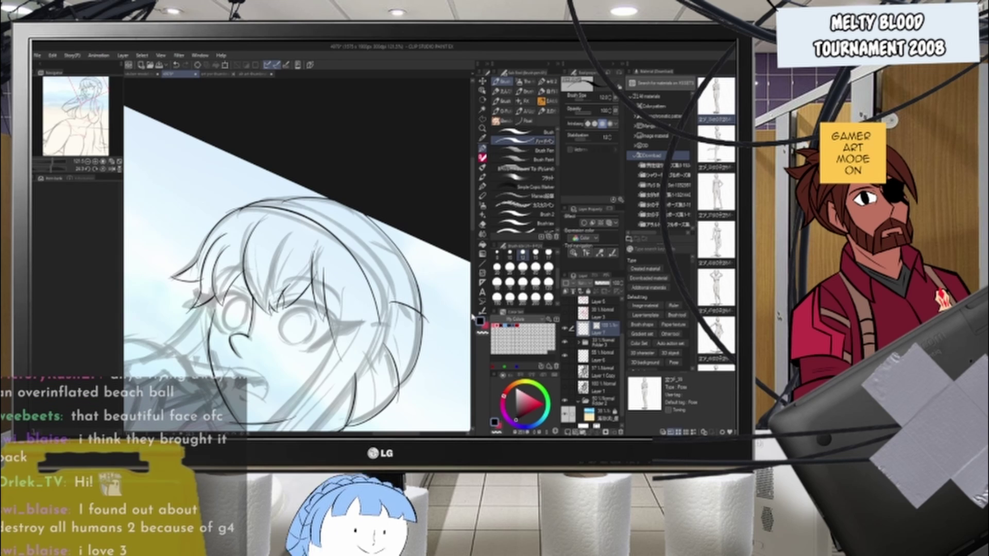
- Ink the front edge of the long side lock, flowing from beside the larger eye down over the chest
scroll(417, 223, "down", 3)
left_click_drag(335, 304, 366, 234)
scroll(366, 233, "up", 2)
scroll(374, 221, "down", 4)
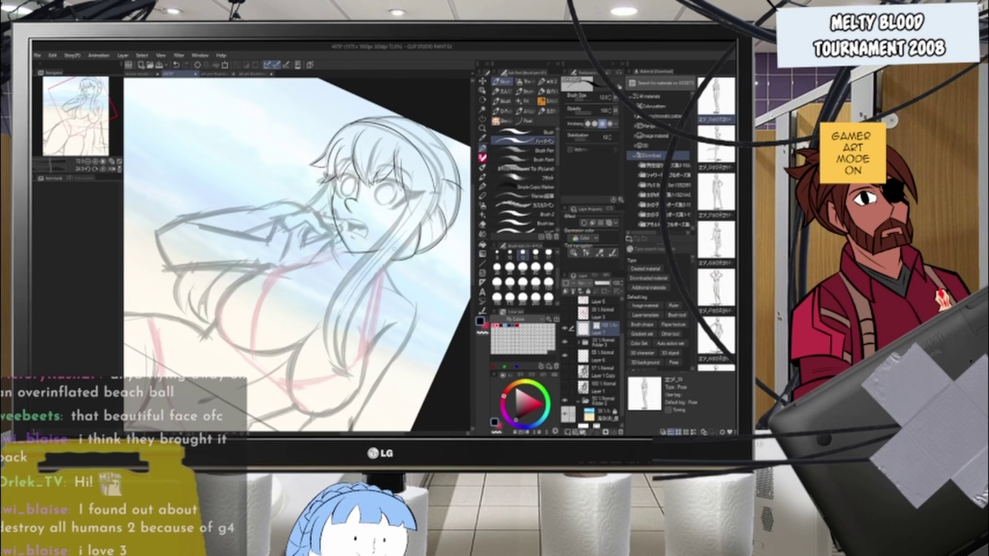
left_click_drag(473, 202, 475, 218)
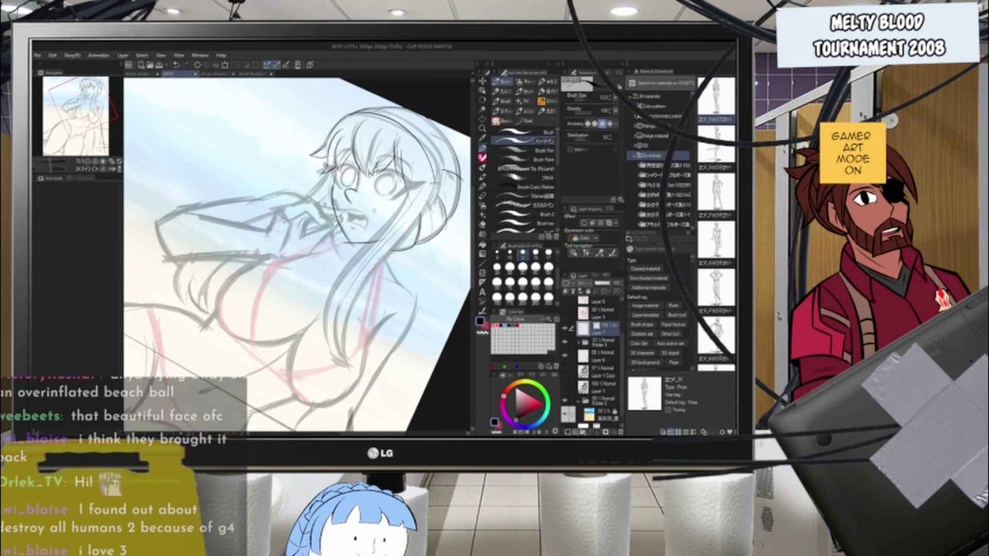
left_click_drag(412, 166, 335, 324)
key("ctrl+z")
key("ctrl+z")
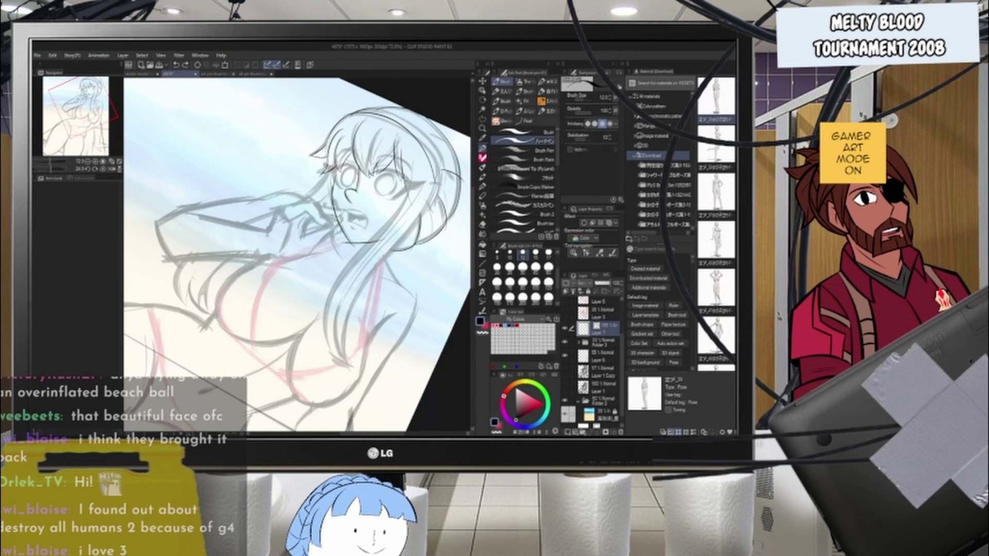
left_click_drag(410, 179, 316, 349)
key("ctrl+z")
left_click_drag(411, 177, 326, 320)
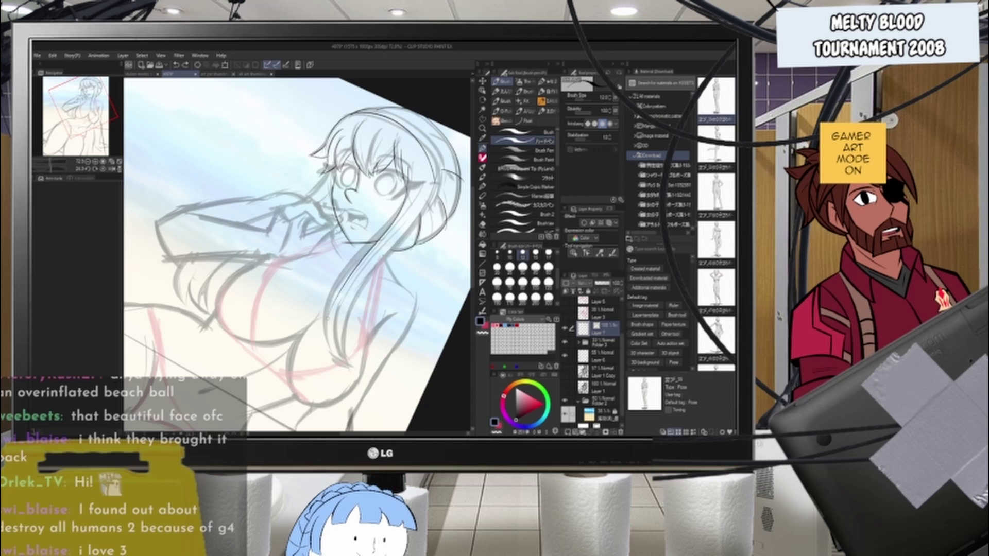
key("ctrl+z")
left_click_drag(411, 169, 330, 327)
key("ctrl+z")
mouse_move(410, 172)
left_mouse_down()
mouse_move(324, 348)
mouse_move(370, 243)
mouse_move(326, 338)
left_mouse_up()
key("ctrl+z")
key("ctrl+z")
- Ink the rear edge of the long side lock, running from the temple down to its pointed tip
left_click_drag(435, 180, 362, 300)
key("ctrl+z")
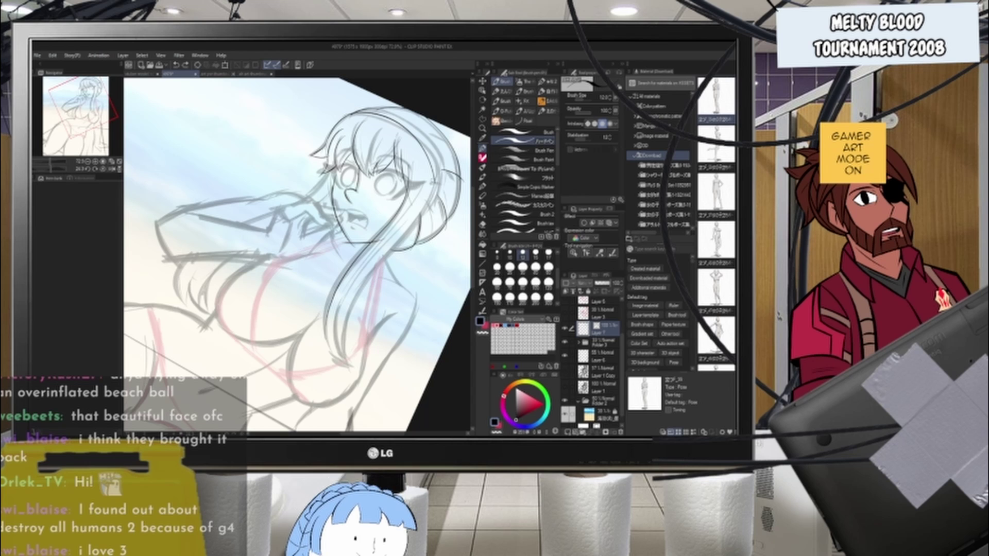
left_click_drag(434, 180, 331, 356)
key("ctrl+z")
left_click_drag(411, 170, 345, 354)
key("ctrl+z")
left_click_drag(410, 170, 344, 364)
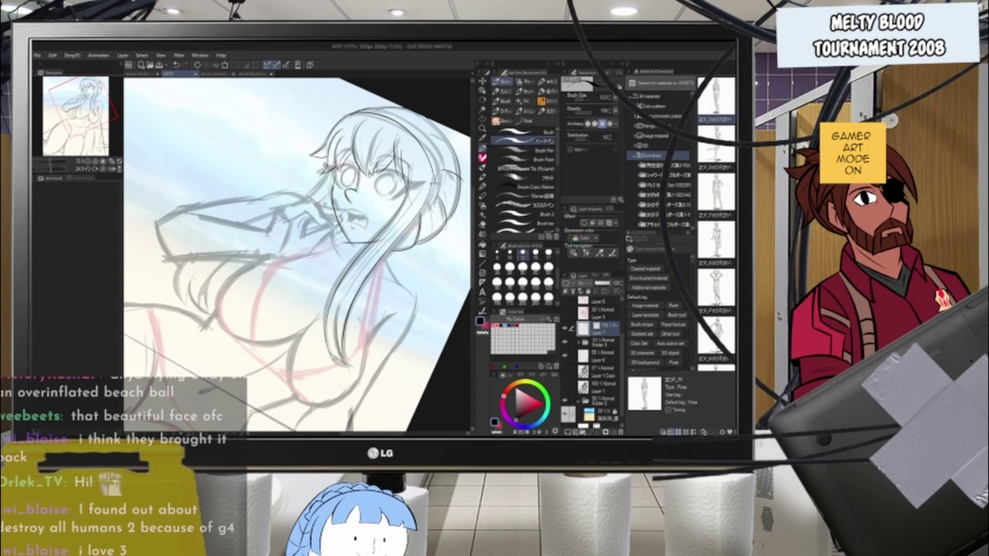
- Ink a short strand split at the lower tip of the long side lock
scroll(346, 399, "up", 5)
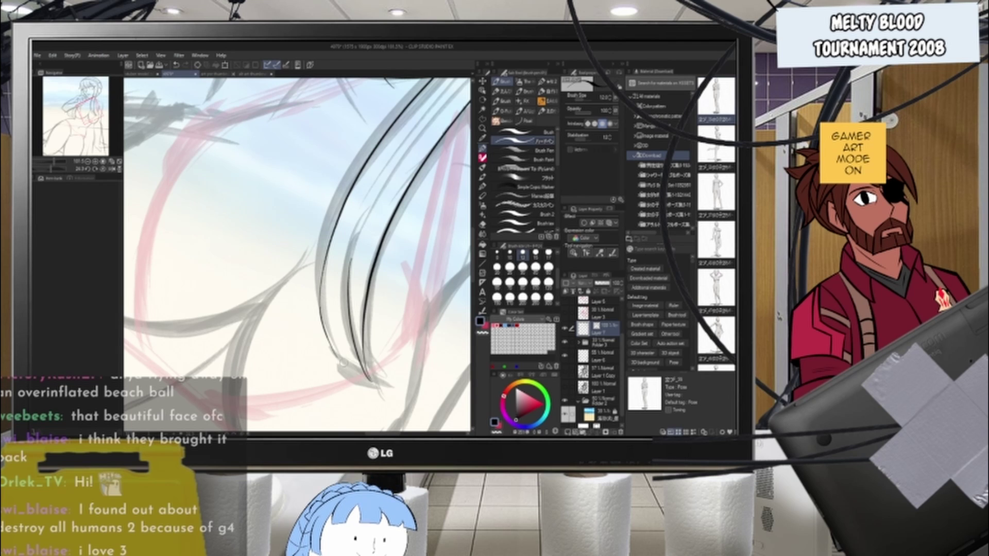
left_click_drag(329, 340, 341, 355)
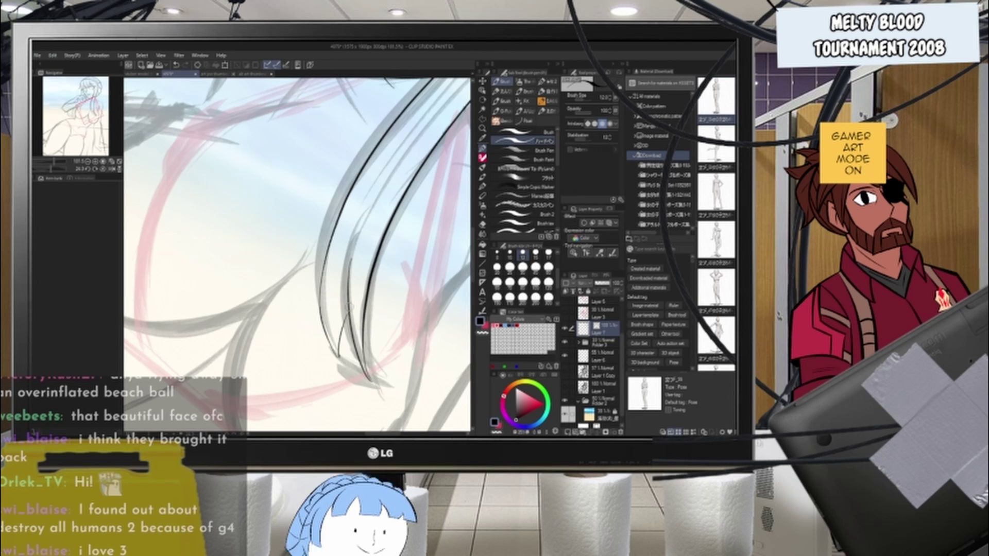
scroll(350, 307, "down", 4)
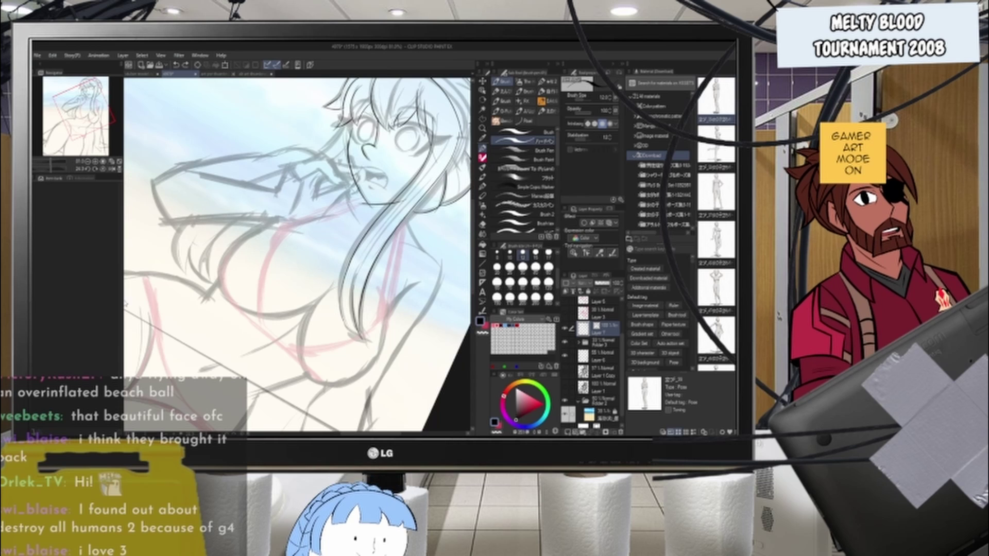
- Ink an inner strand split and the short curved edge closing the long side lock's pointed lower tip
scroll(386, 321, "up", 3)
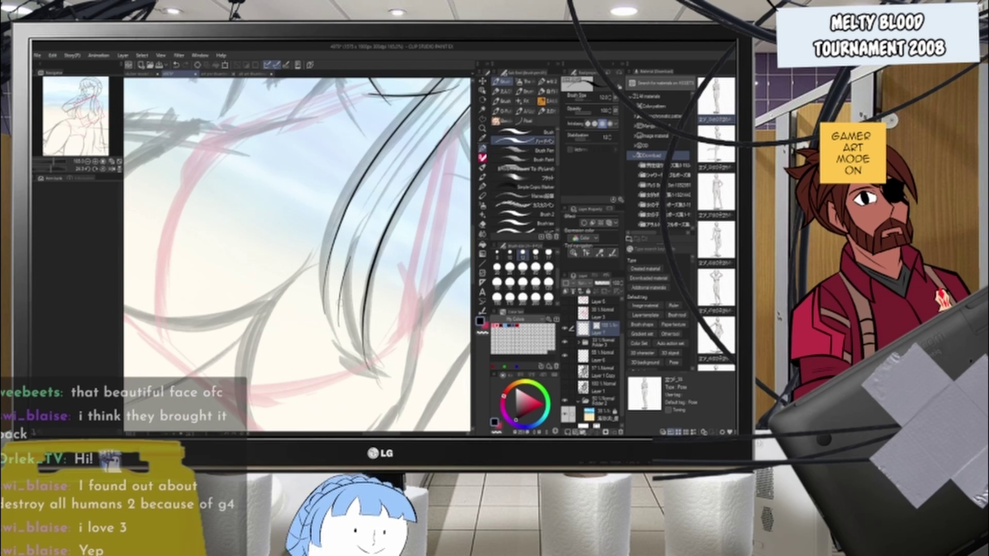
mouse_move(353, 256)
left_mouse_down()
mouse_move(339, 318)
mouse_move(375, 369)
left_mouse_up()
key("ctrl+z")
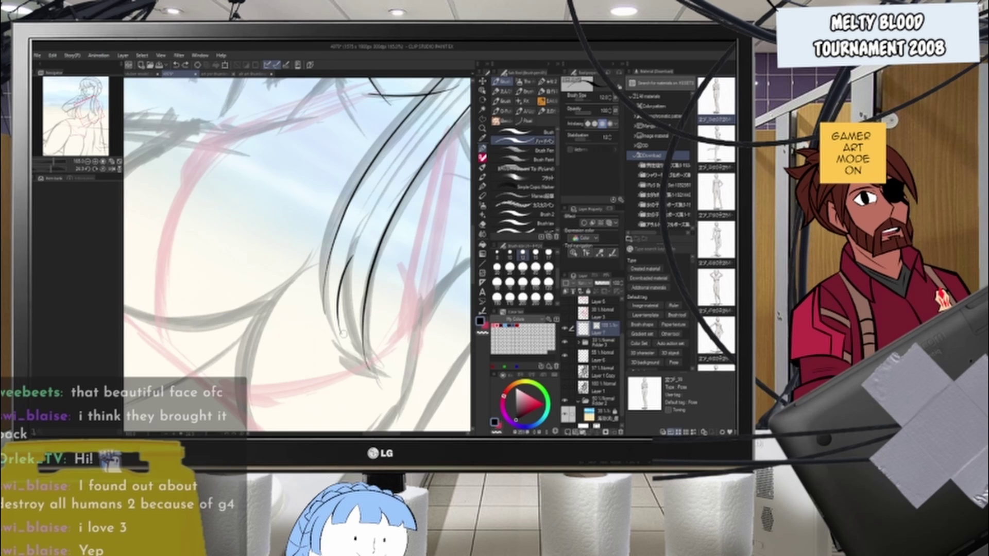
left_click_drag(343, 333, 384, 373)
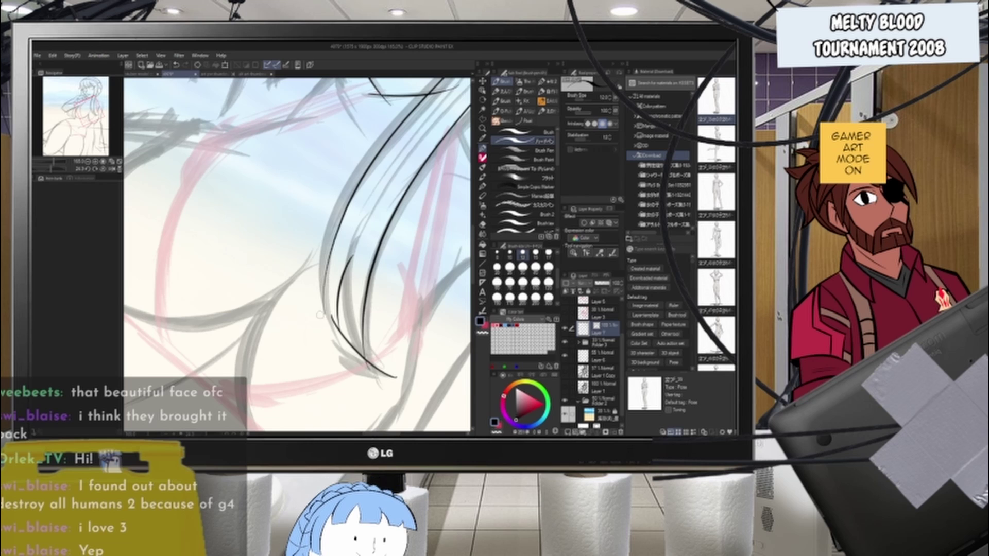
- Ink a thin outer strand along the front edge of the side lock, curving down to its lower tip
left_click_drag(330, 304, 335, 366)
key("ctrl+z")
left_click_drag(323, 281, 343, 362)
key("ctrl+z")
left_click_drag(315, 269, 349, 365)
key("ctrl+z")
mouse_move(315, 271)
left_mouse_down()
mouse_move(348, 367)
mouse_move(332, 336)
mouse_move(344, 358)
left_mouse_up()
key("ctrl+z")
left_click_drag(316, 263, 354, 372)
- Refine the new outer strand's line and erase the overshooting line ends at the side lock's tip
key("e")
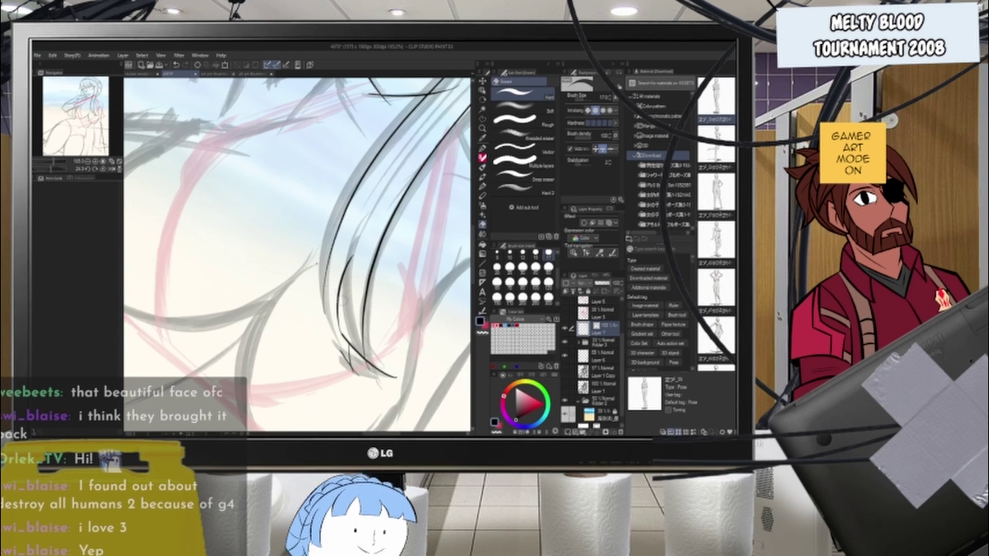
left_click(483, 91)
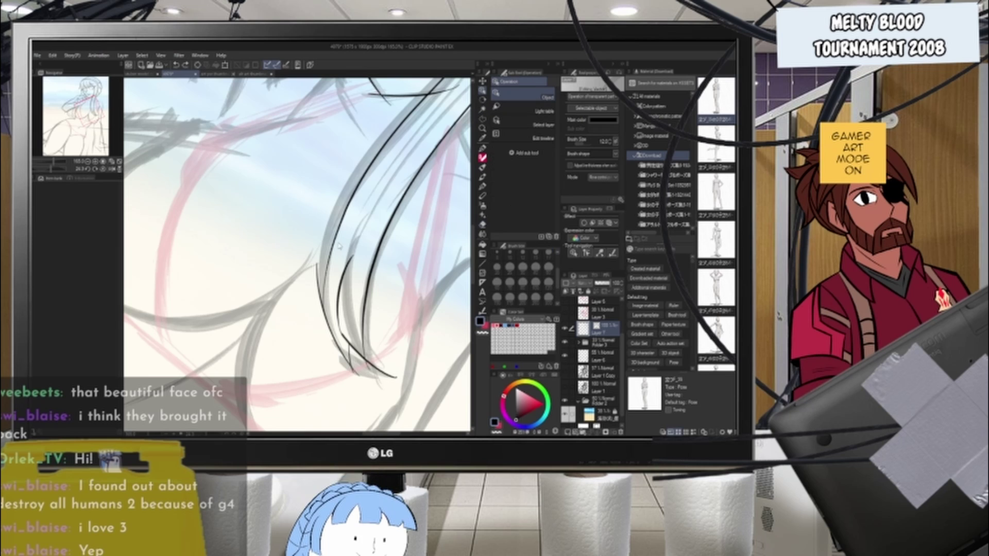
left_click(335, 245)
key("e")
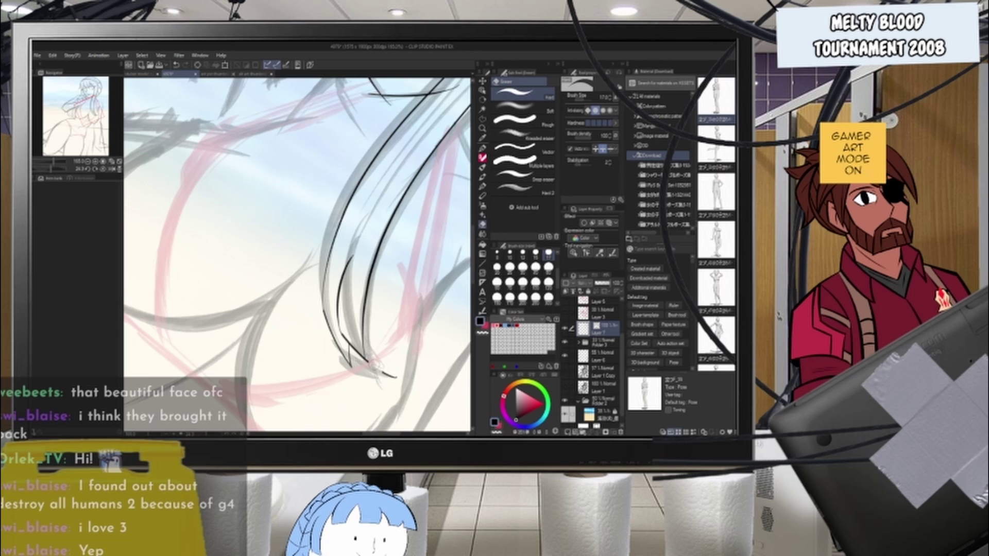
left_click_drag(373, 357, 398, 376)
- Examine the inked hair, headband area and side lock up close and against the upright full figure
scroll(384, 360, "down", 9)
scroll(355, 247, "up", 7)
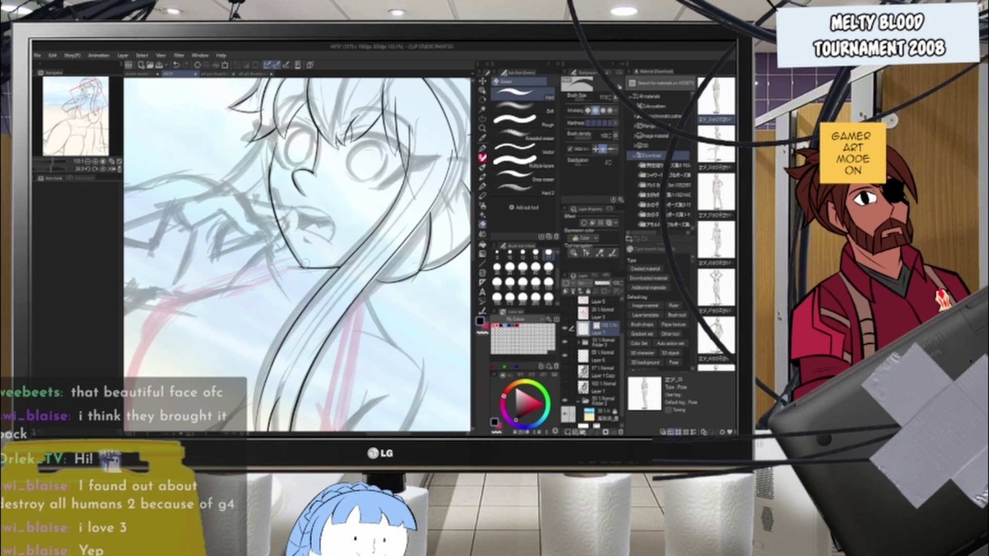
left_click_drag(305, 264, 248, 263)
left_click_drag(405, 234, 388, 191)
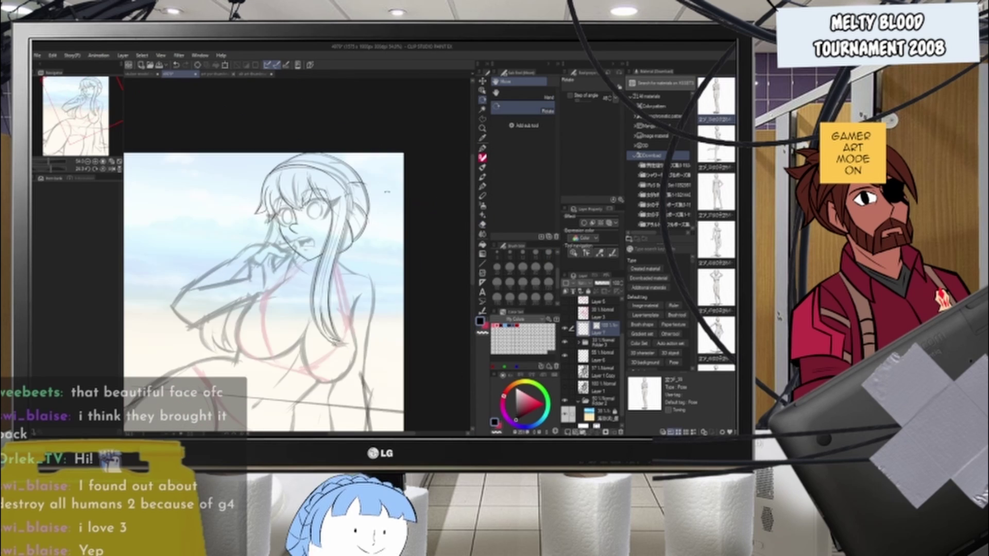
scroll(387, 191, "up", 3)
key("e")
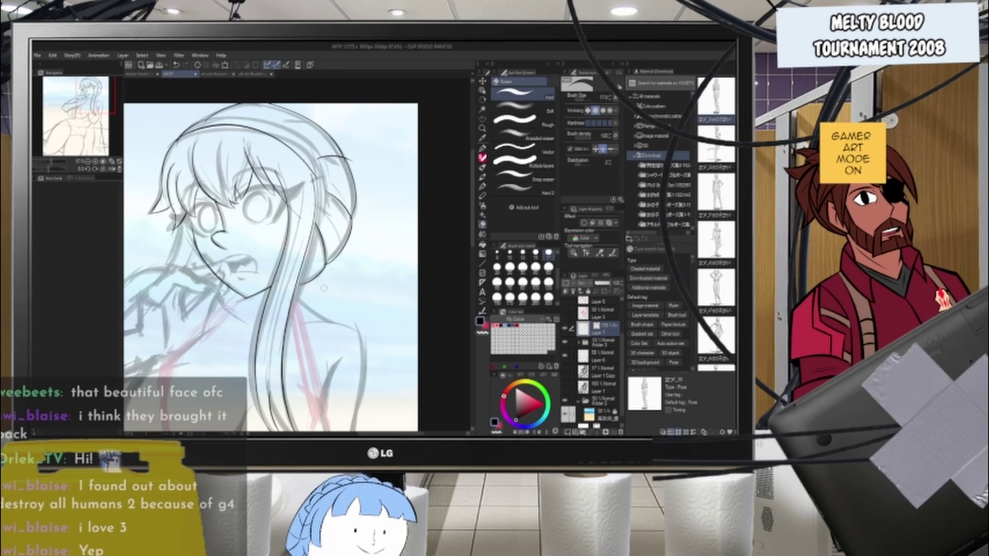
scroll(412, 341, "up", 5)
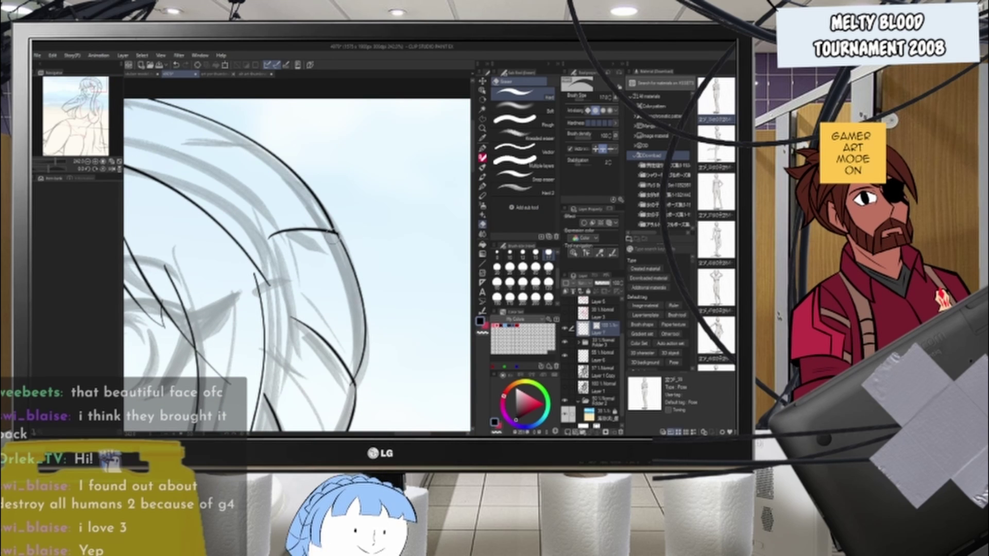
scroll(360, 235, "down", 2)
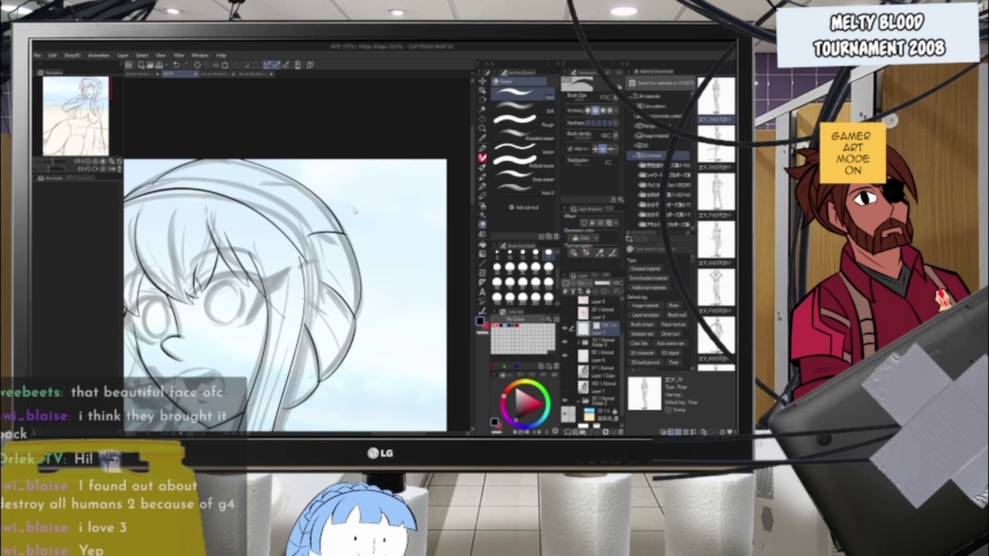
scroll(280, 283, "up", 4)
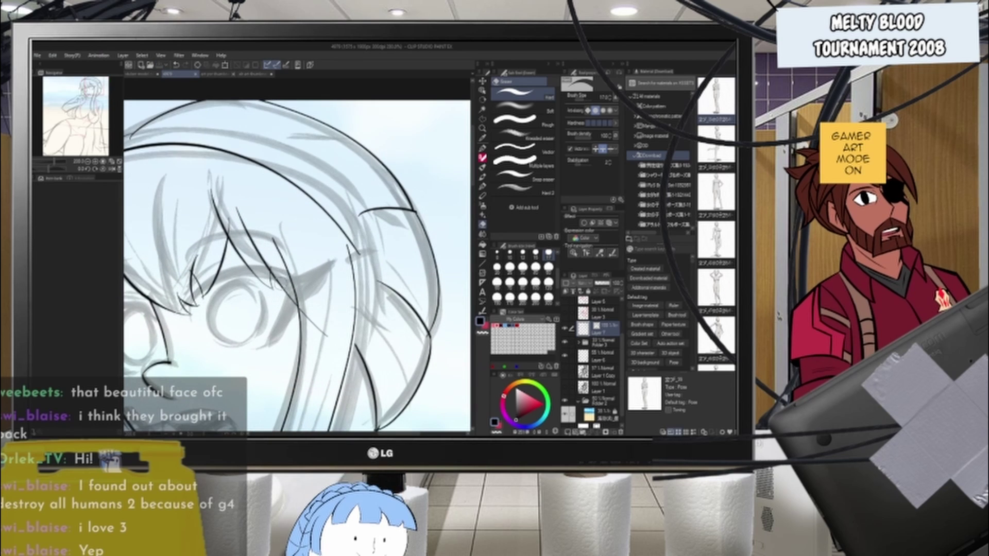
left_click(482, 150)
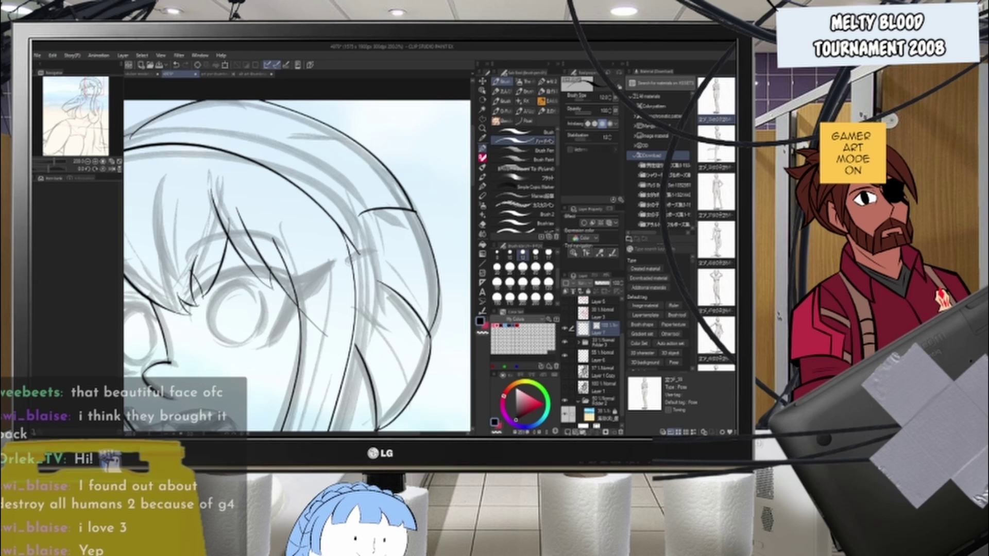
key("e")
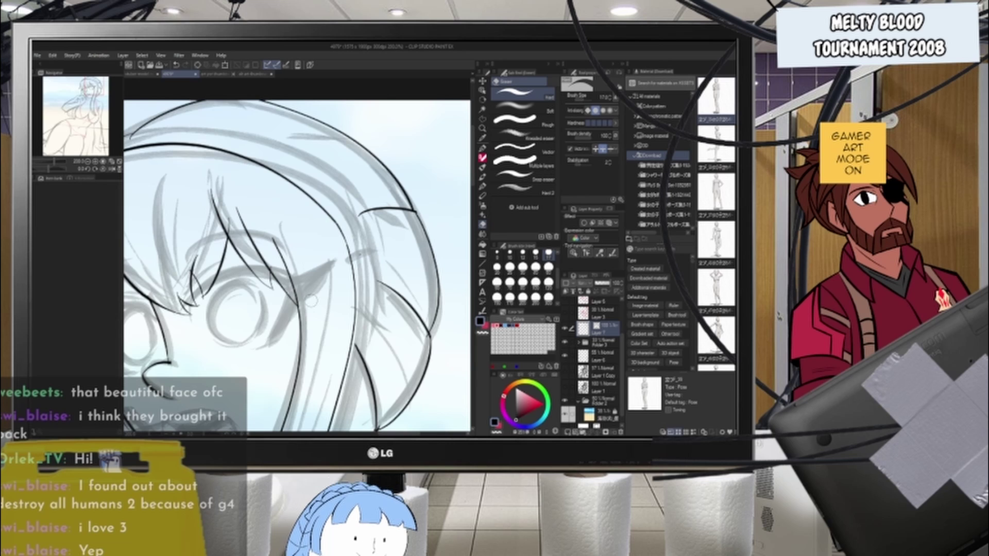
scroll(335, 221, "down", 7)
scroll(325, 242, "up", 8)
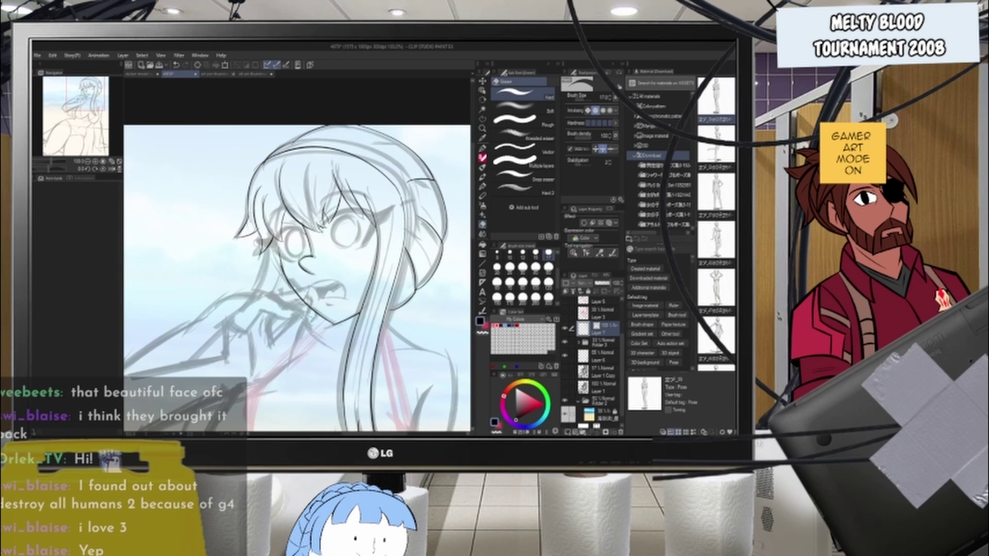
scroll(360, 253, "down", 9)
scroll(368, 222, "up", 4)
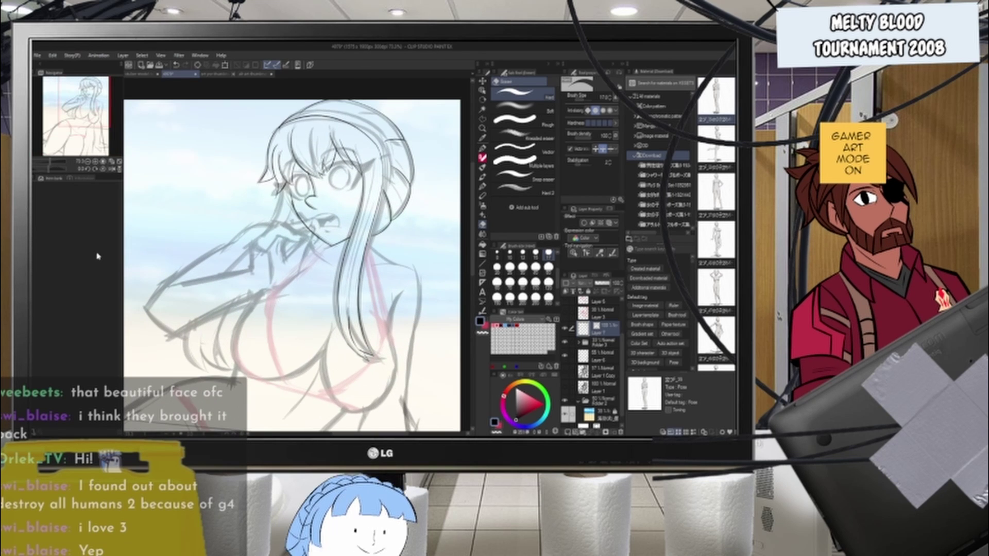
scroll(273, 268, "down", 3)
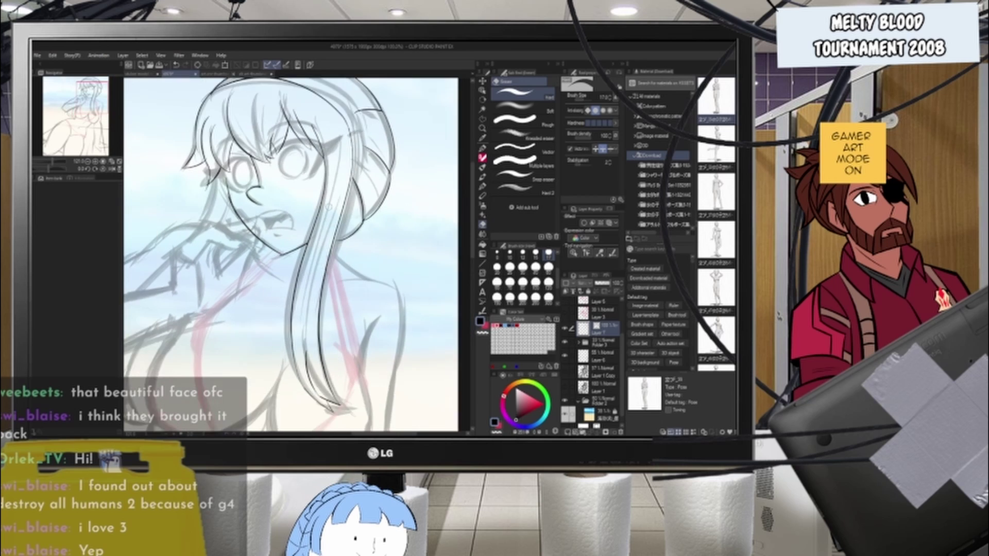
scroll(273, 273, "down", 2)
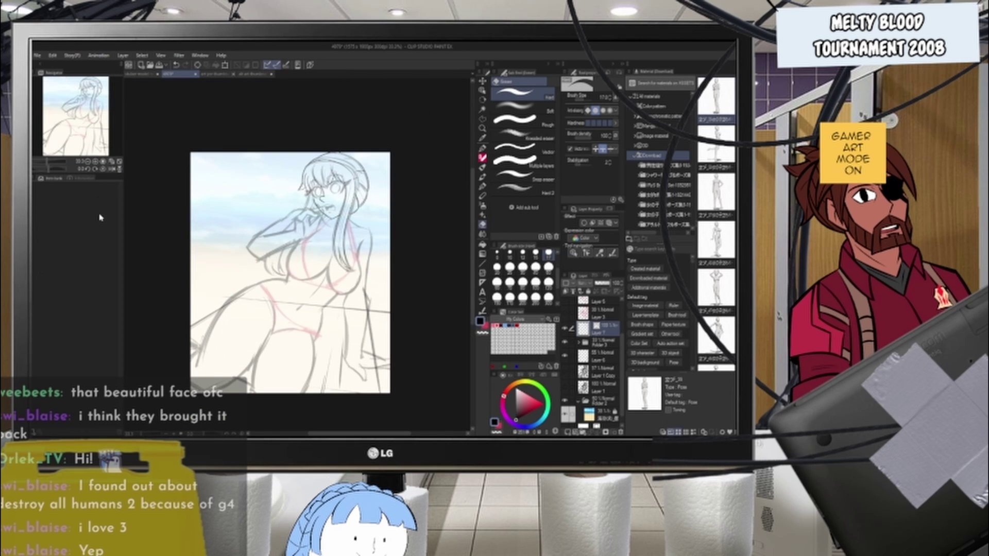
scroll(194, 258, "up", 4)
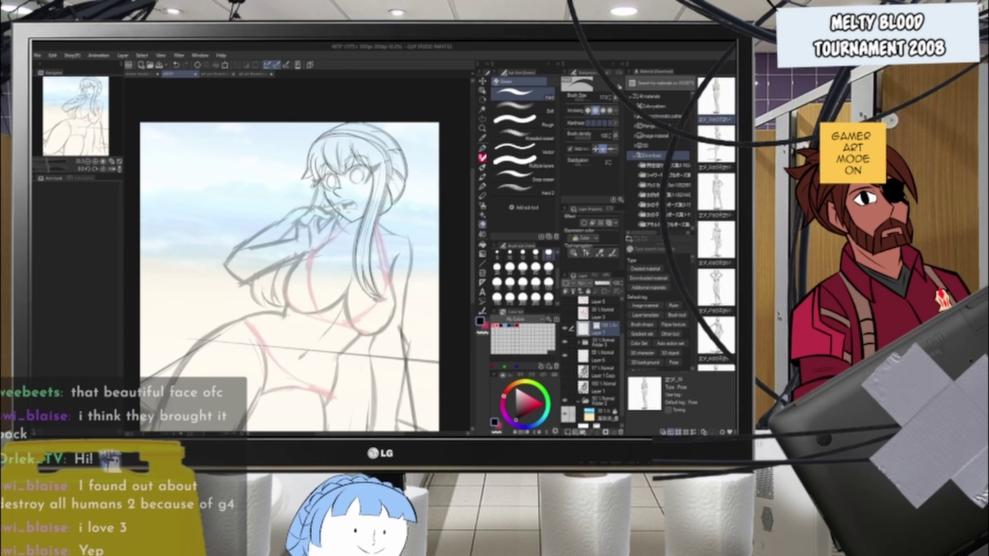
scroll(199, 242, "up", 3)
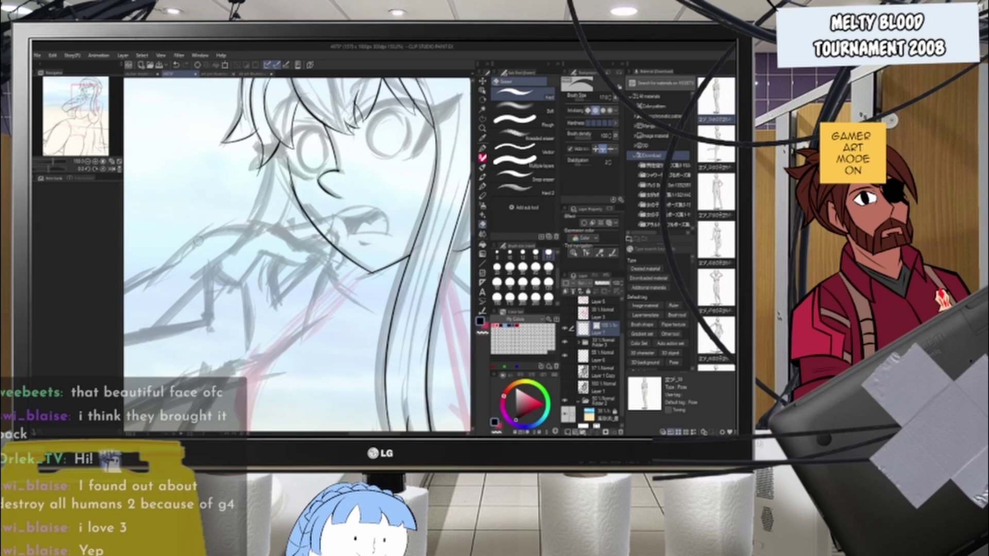
- Ink the index finger pointing toward the mouth and try a contour for the back of the raised hand
key("b")
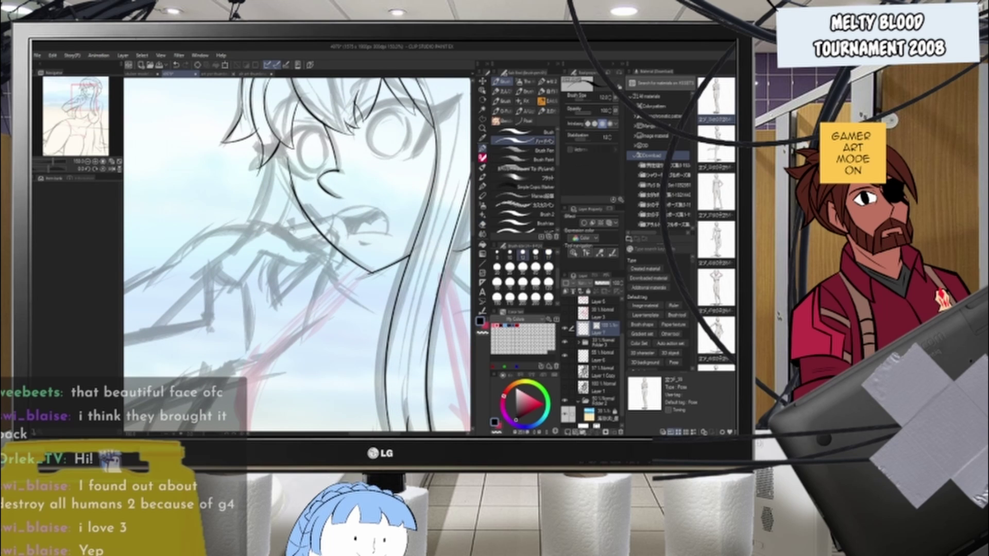
mouse_move(330, 216)
left_mouse_down()
mouse_move(334, 229)
mouse_move(304, 245)
left_mouse_up()
left_click_drag(210, 269, 249, 239)
key("ctrl+z")
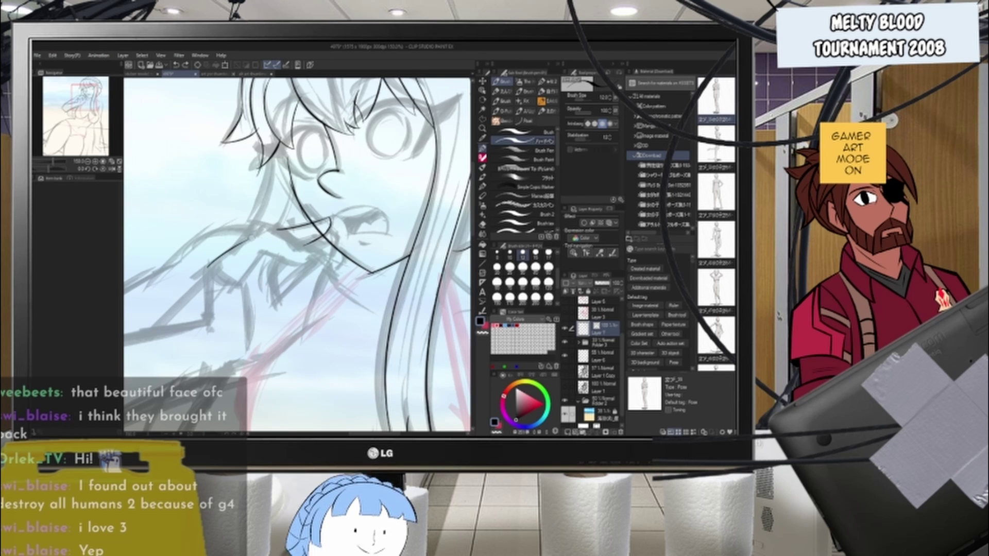
key("ctrl+z")
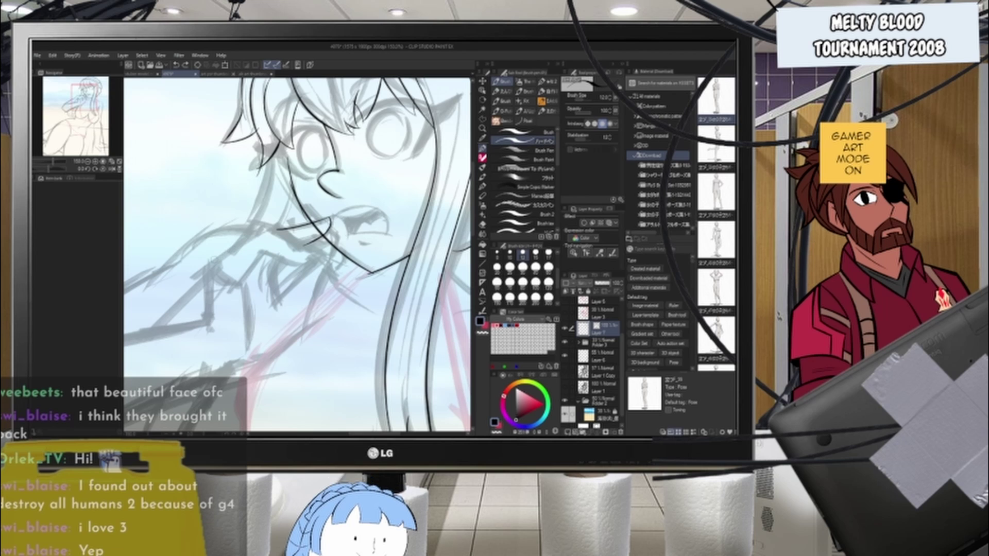
key("ctrl+z")
- Ink the upper contour of the raised hand from the wrist over the knuckles to the bent lower finger
mouse_move(208, 265)
left_mouse_down()
mouse_move(254, 238)
mouse_move(296, 255)
mouse_move(282, 246)
mouse_move(299, 275)
left_mouse_up()
key("ctrl+z")
key("ctrl+z")
key("ctrl+z")
key("ctrl+z")
left_click_drag(220, 273, 252, 253)
key("ctrl+z")
key("ctrl+z")
key("ctrl+z")
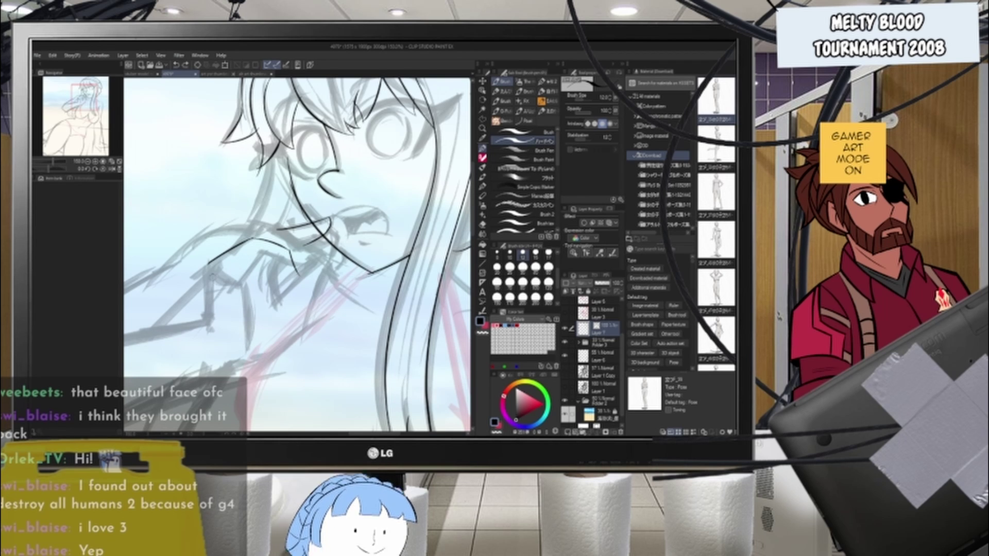
- Ink the underside of the raised hand from the wrist and close the bent finger's tip
mouse_move(213, 280)
left_mouse_down()
mouse_move(252, 253)
mouse_move(282, 261)
mouse_move(306, 286)
mouse_move(294, 280)
left_mouse_up()
key("ctrl+z")
key("ctrl+z")
key("ctrl+z")
key("ctrl+z")
key("ctrl+z")
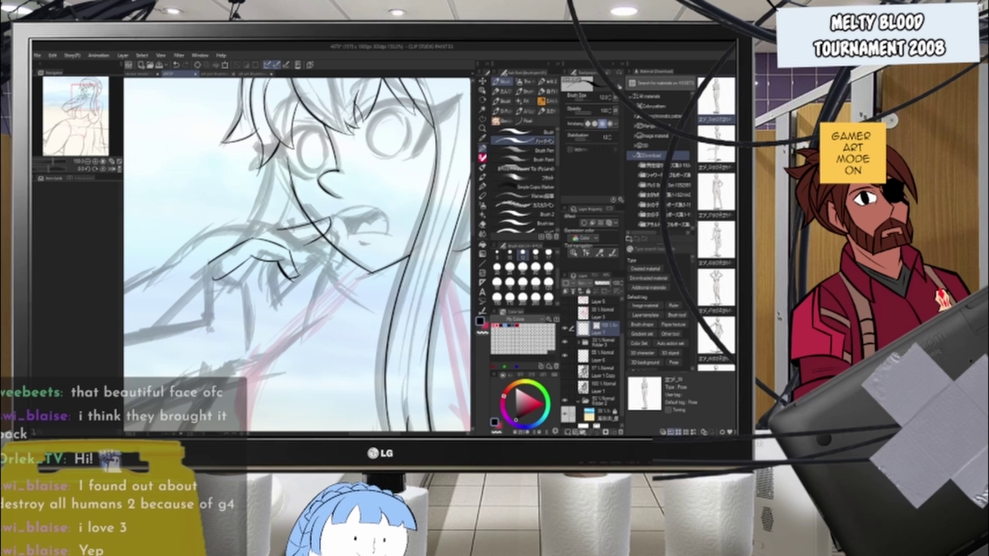
- Ink the curled middle fingers between the index finger and the lowest bent finger
mouse_move(227, 252)
left_mouse_down()
mouse_move(277, 224)
mouse_move(303, 244)
left_mouse_up()
key("ctrl+z")
key("ctrl+z")
left_click_drag(287, 229, 324, 256)
key("ctrl+z")
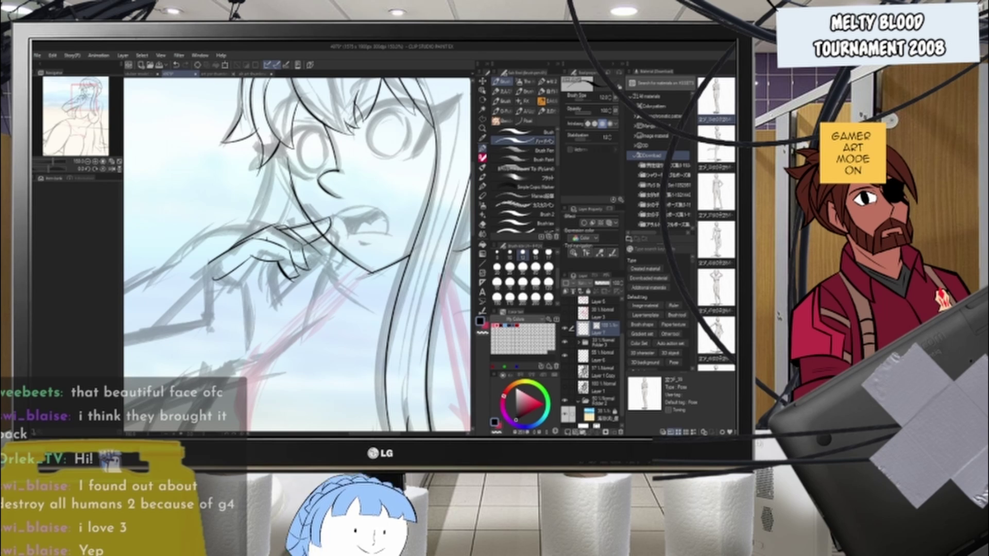
- Ink the remaining curled fingertip lines beneath the index finger, beside the chin
key("ctrl+z")
key("ctrl+z")
left_click_drag(291, 234, 322, 264)
key("ctrl+z")
key("ctrl+z")
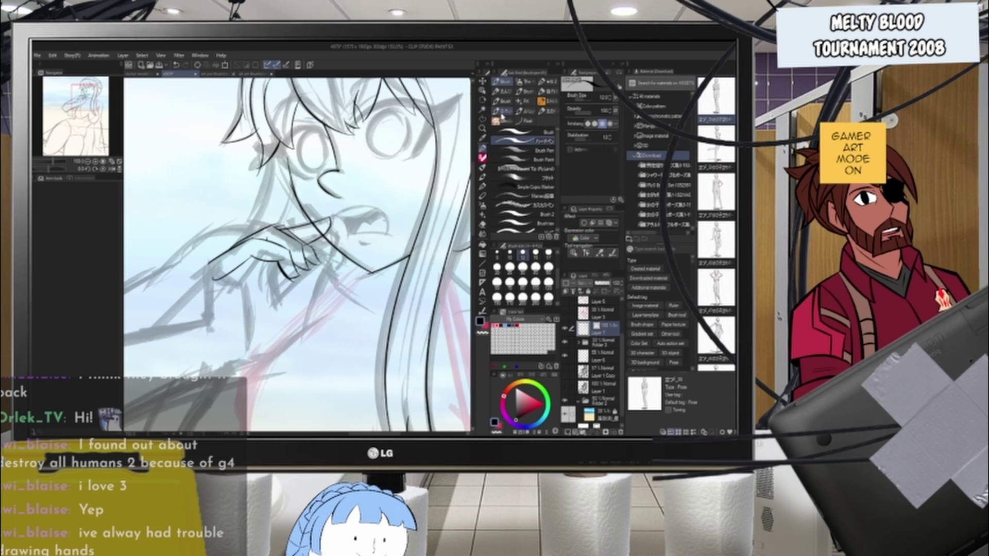
- Reshape the index finger's vector line near its tip at the mouth
left_click(483, 91)
left_click(315, 241)
mouse_move(315, 241)
left_mouse_down()
mouse_move(328, 225)
mouse_move(319, 232)
left_mouse_up()
left_click(328, 226)
key("e")
scroll(263, 198, "down", 3)
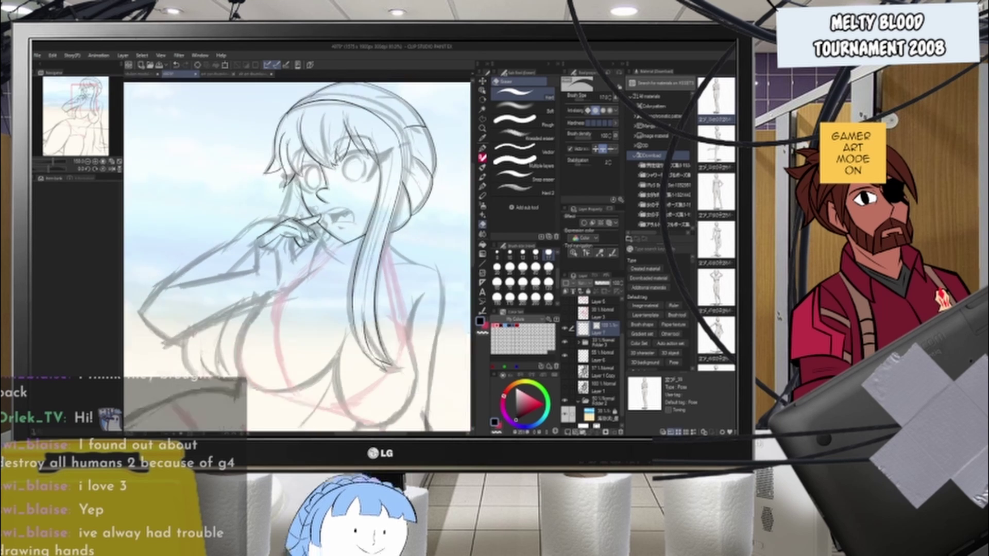
- Adjust the vector line running from the index knuckle along the underside of the finger
scroll(248, 196, "up", 4)
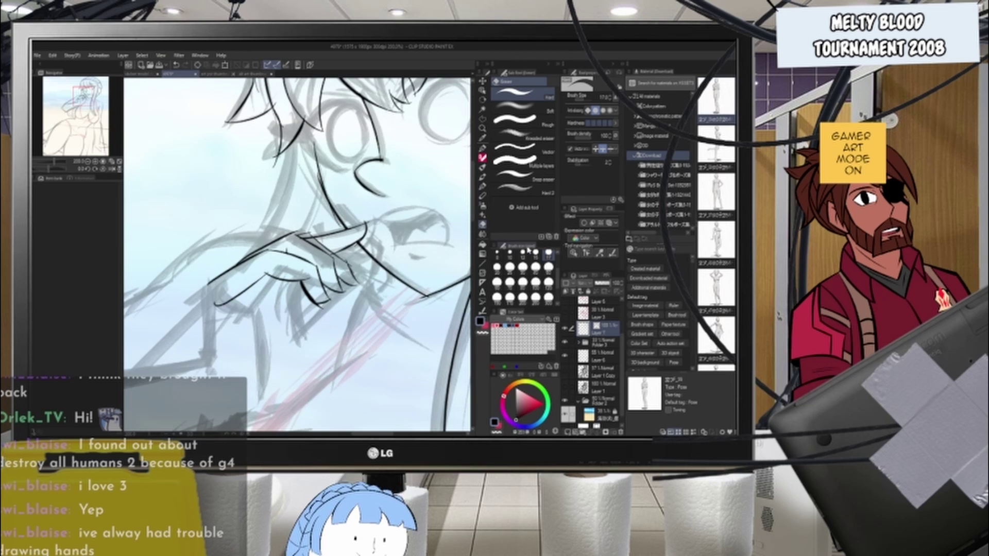
left_click(536, 253)
left_click(483, 91)
left_click(305, 239)
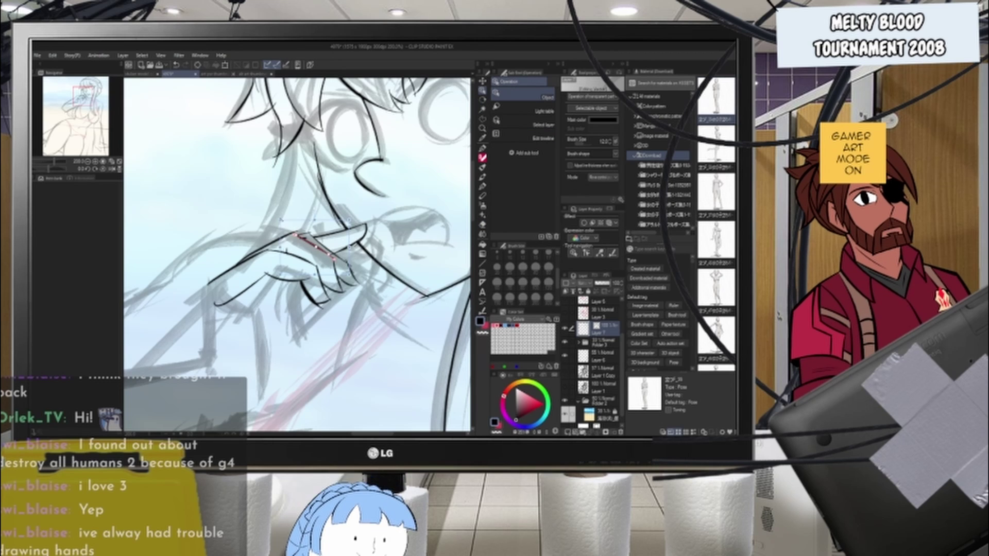
key("e")
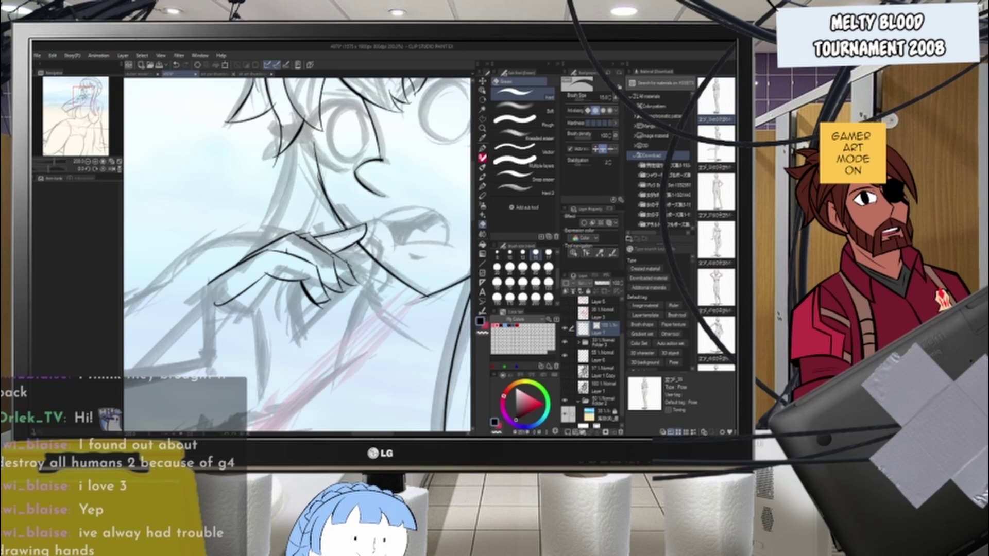
- Remove the short stray stroke between the lines at the index finger's knuckle
scroll(331, 239, "up", 6)
left_click(482, 90)
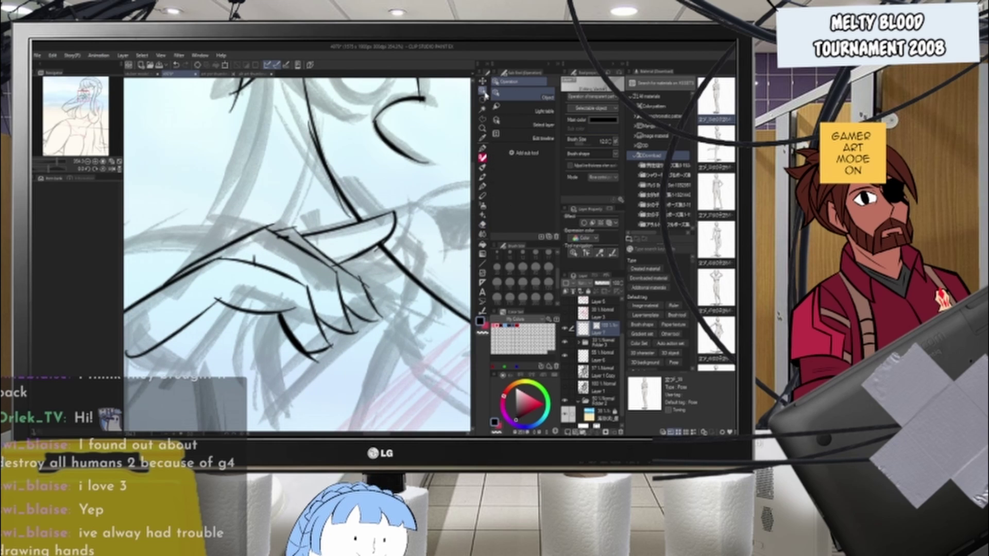
scroll(255, 217, "up", 4)
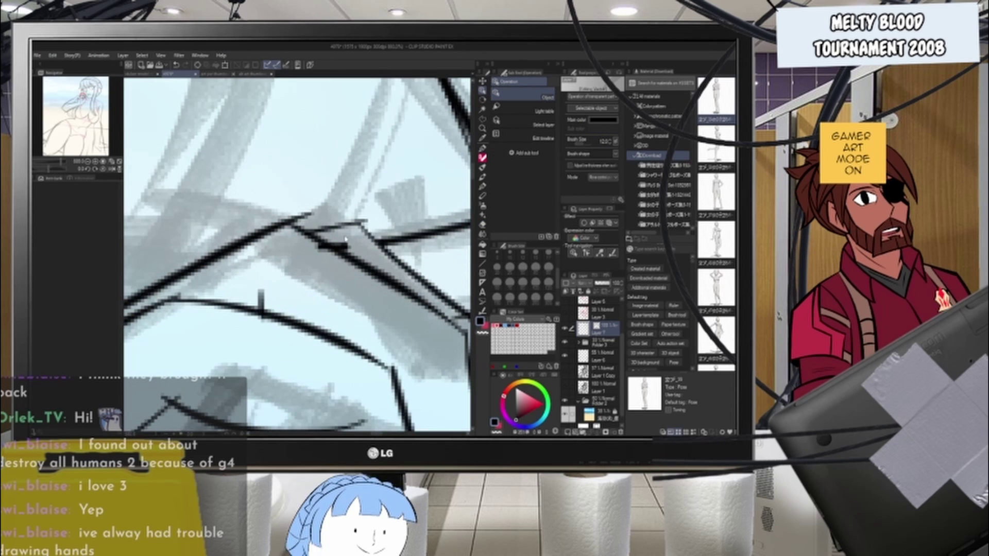
left_click(331, 222)
left_click(340, 198)
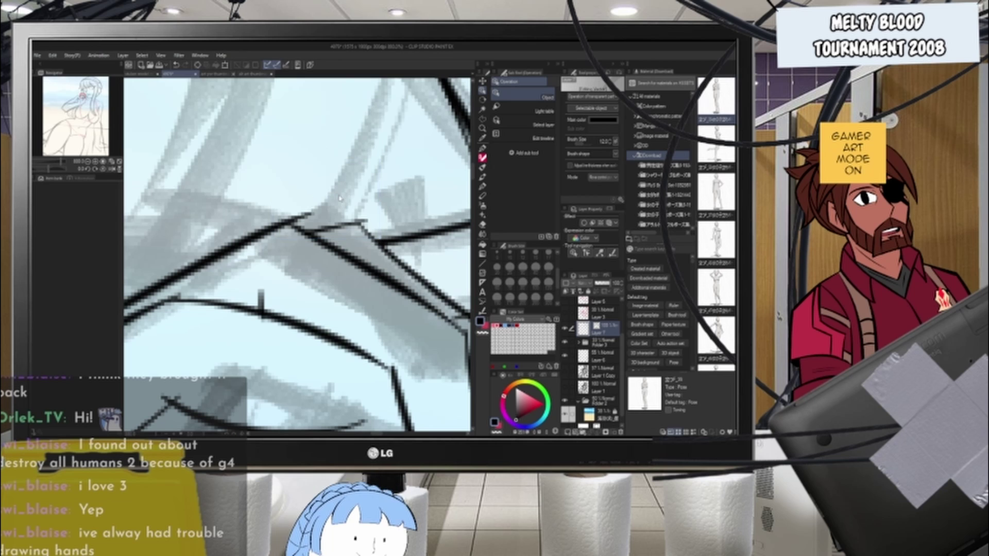
key("e")
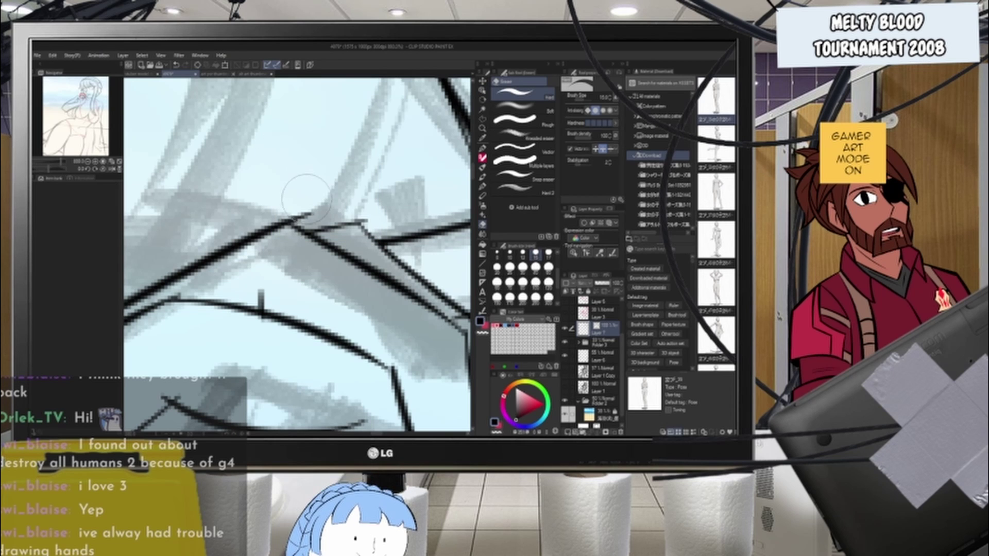
- Erase the overshooting line ends at the index knuckle and curled fingertips with a smaller vector eraser
scroll(331, 260, "down", 4)
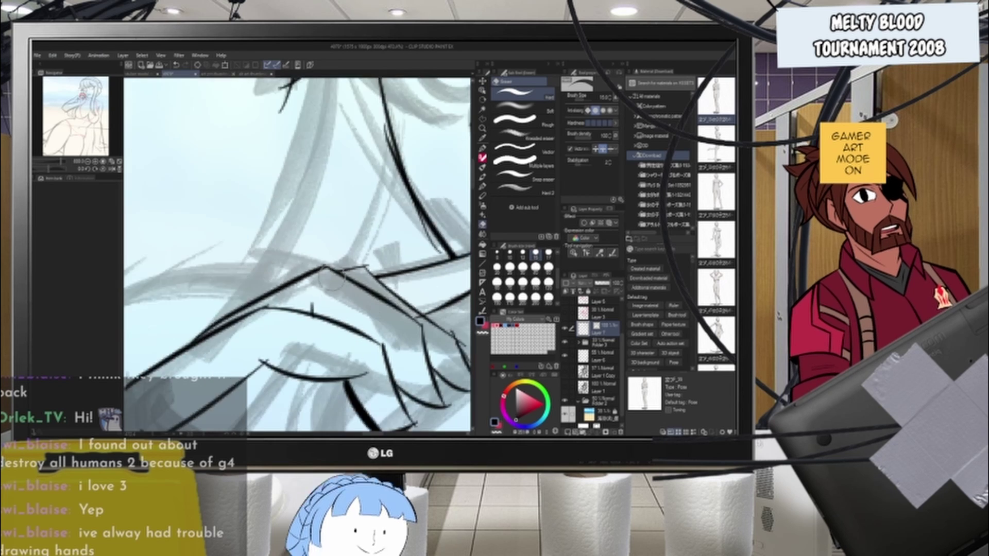
scroll(331, 260, "up", 4)
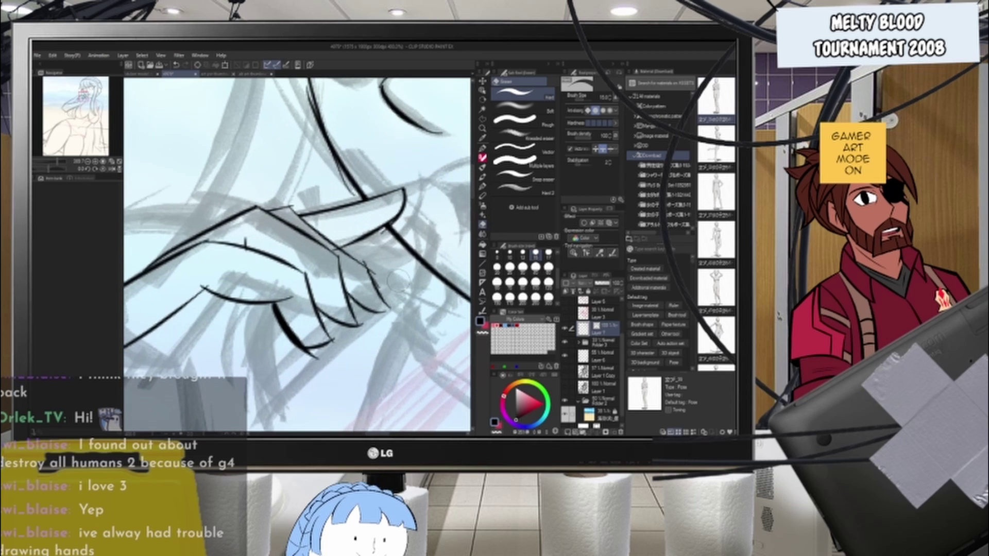
key("bracketleft")
key("bracketleft")
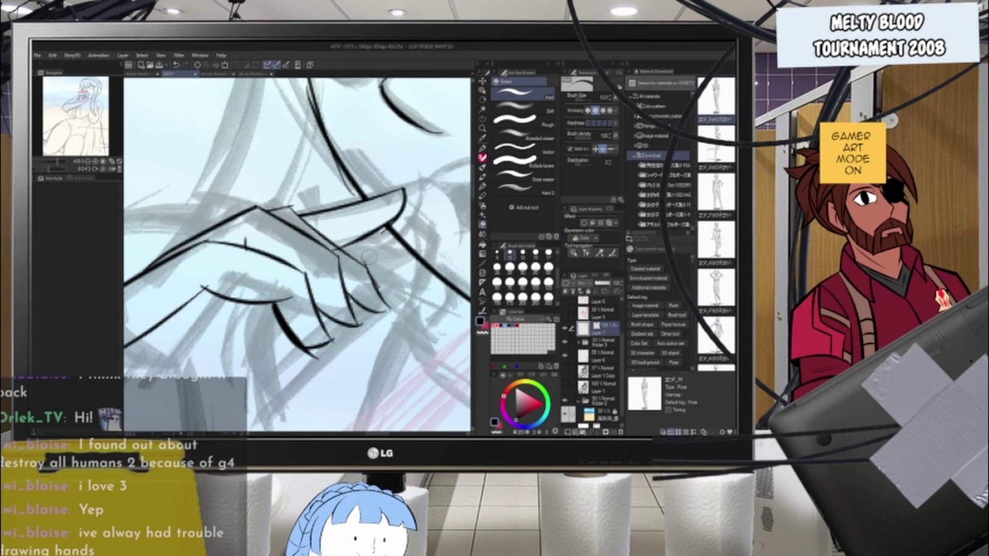
left_click_drag(367, 325, 305, 356)
key("b")
- Ink the outer edge of the bent hand from the knuckle down to the wrist
scroll(318, 274, "down", 6)
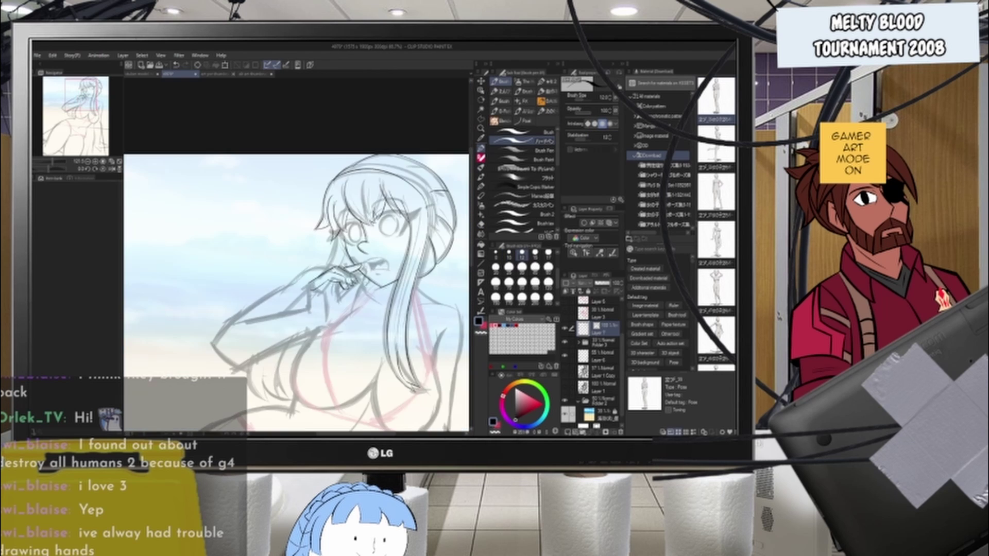
scroll(337, 267, "up", 2)
scroll(335, 267, "up", 2)
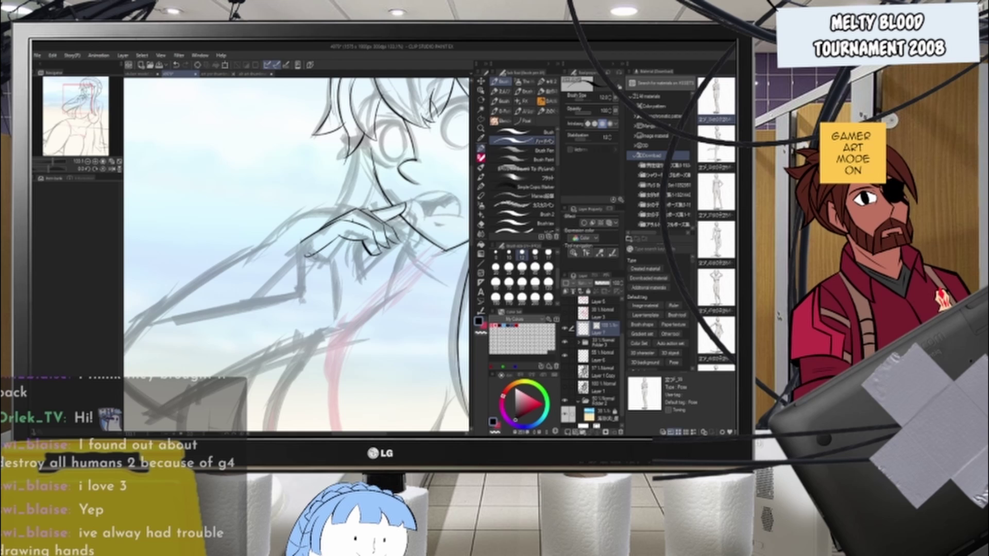
key("e")
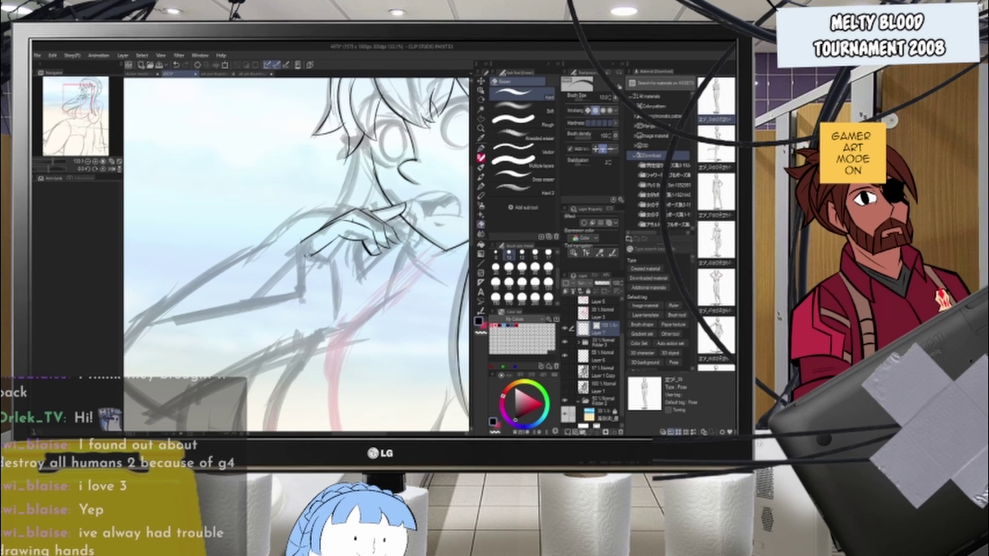
key("b")
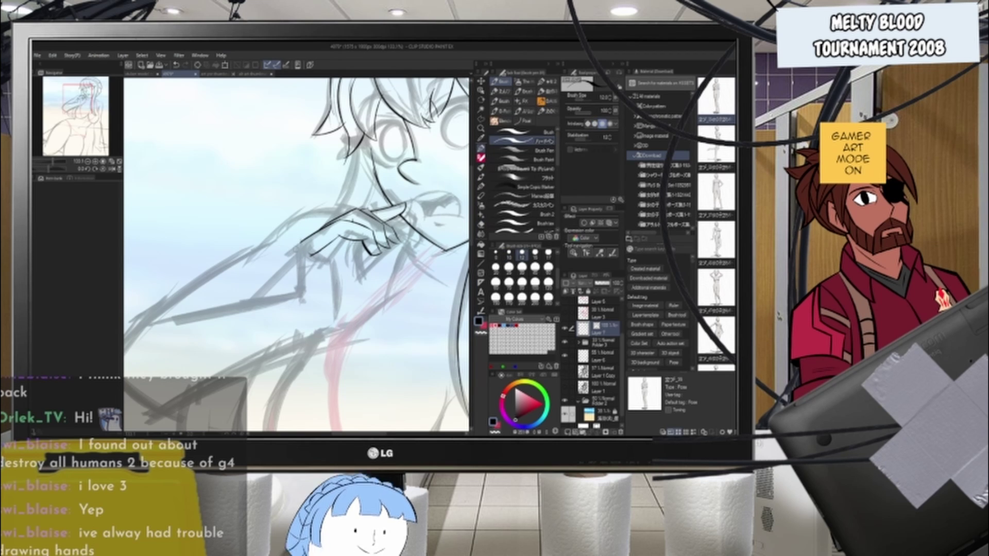
left_click_drag(300, 238, 297, 308)
key("ctrl+z")
key("ctrl+z")
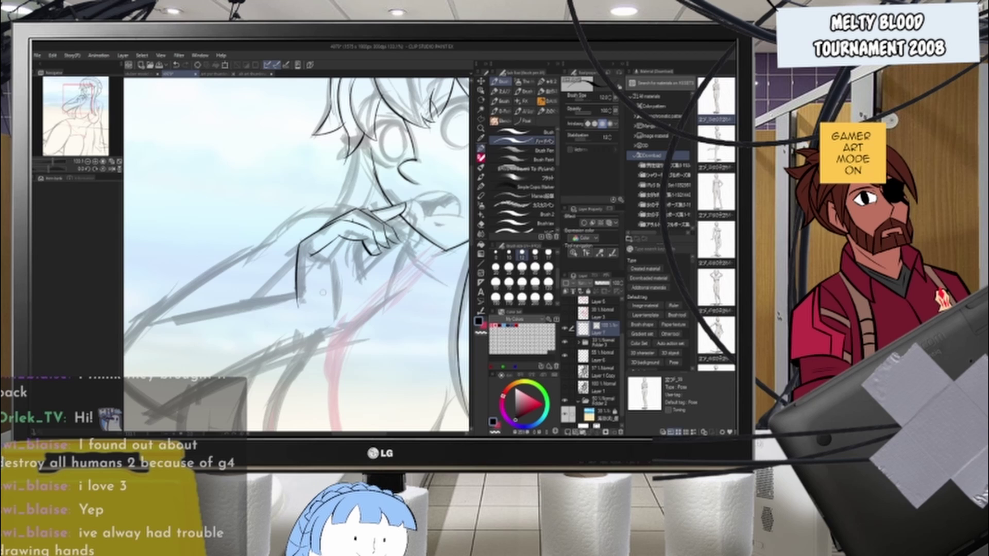
- Ink the inner palm line and the short finger line beneath the curled fingers
key("ctrl+z")
left_click_drag(328, 259, 327, 324)
key("ctrl+z")
left_click_drag(366, 237, 362, 268)
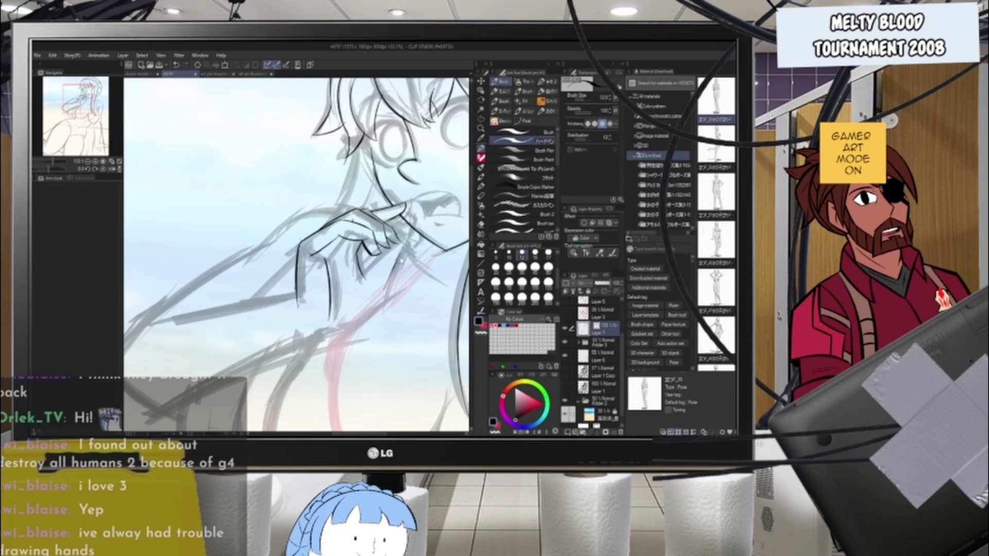
- Ink the palm's edge in a curve from the curled fingers by the chin down to the wrist
left_click_drag(381, 294, 340, 331)
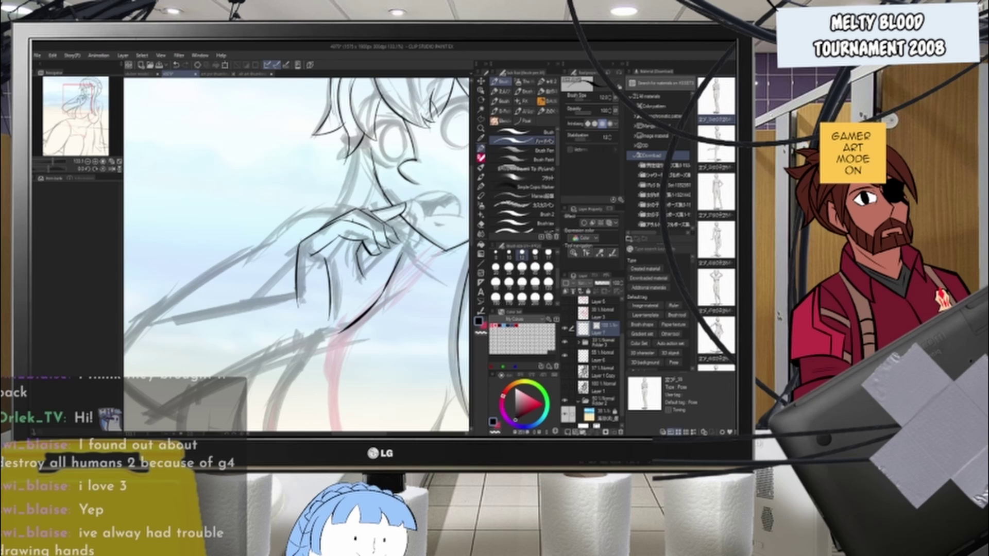
key("ctrl+z")
key("ctrl+z")
left_click_drag(399, 256, 382, 297)
key("ctrl+z")
mouse_move(398, 258)
left_mouse_down()
mouse_move(378, 303)
mouse_move(393, 285)
mouse_move(348, 331)
left_mouse_up()
key("ctrl+z")
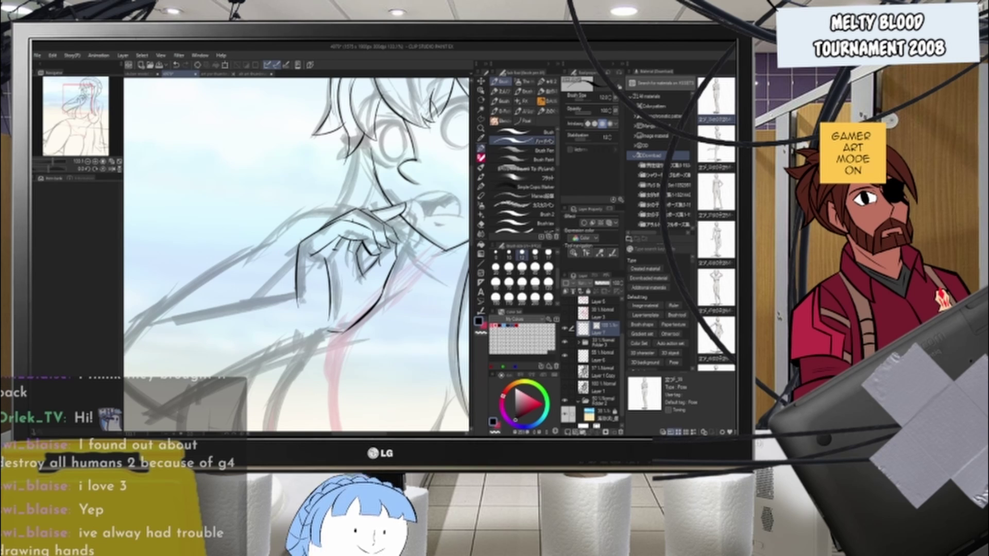
- Rotate the canvas and ink both long forearm edges from the wrist toward the elbow
scroll(377, 198, "down", 9)
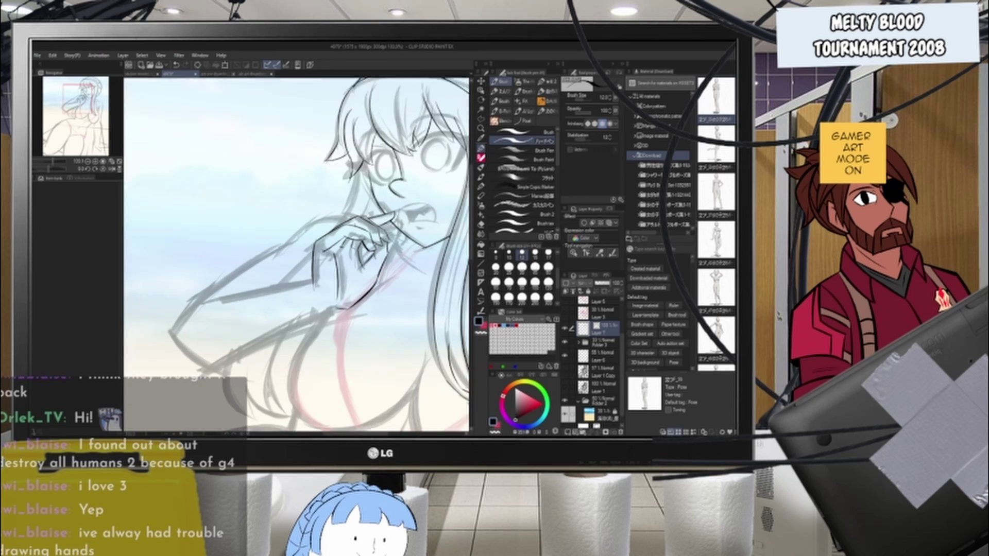
scroll(303, 258, "up", 3)
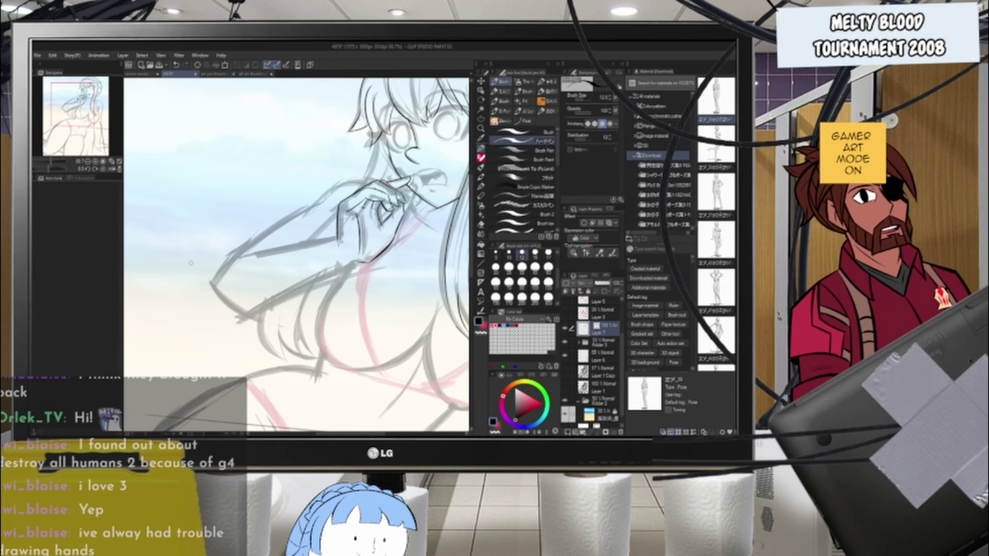
key("e")
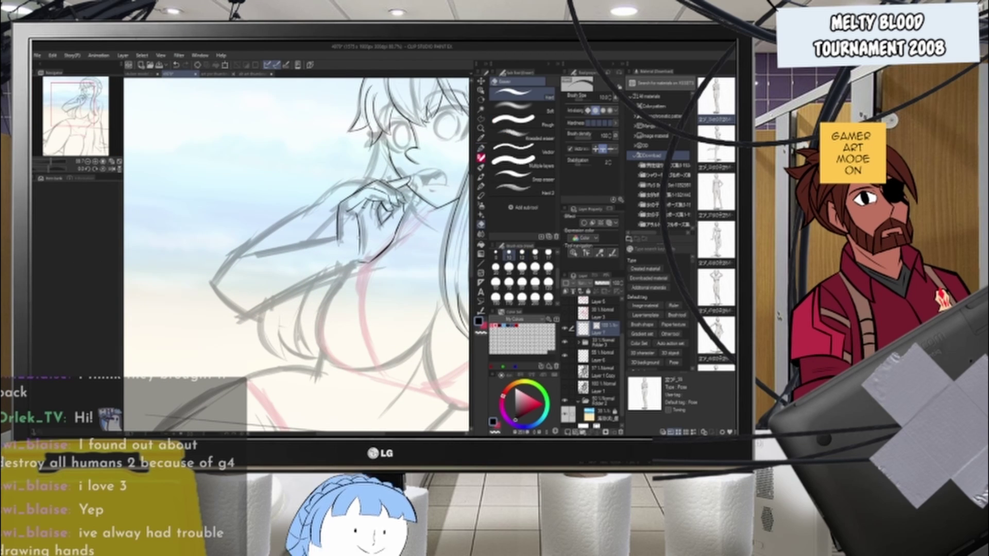
key("r")
left_click_drag(177, 265, 195, 319)
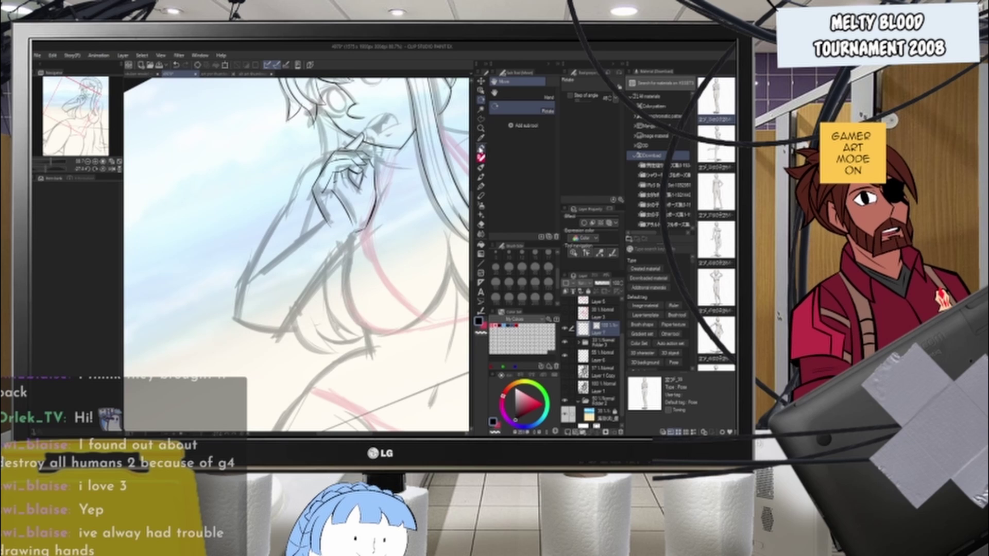
key("b")
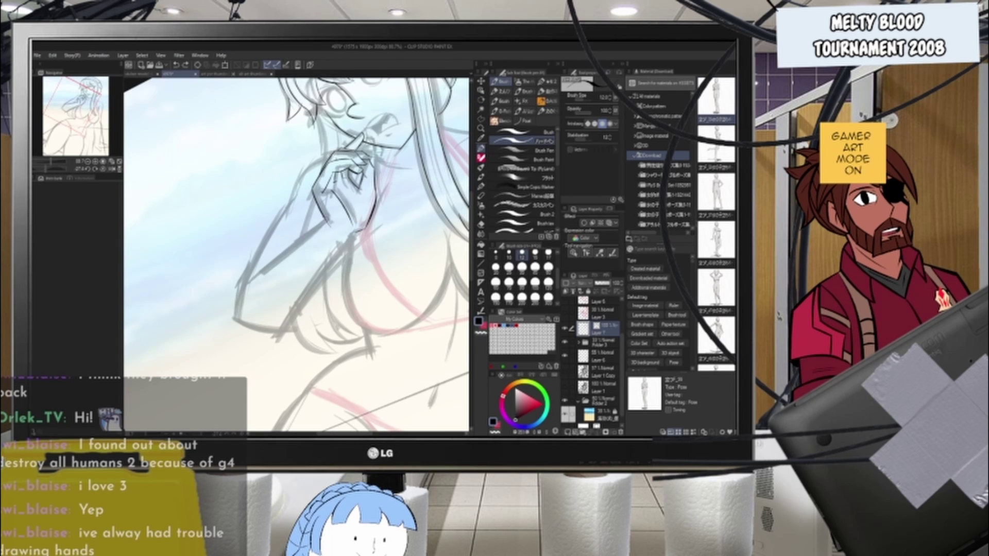
left_click_drag(327, 221, 262, 274)
left_click_drag(360, 229, 347, 245)
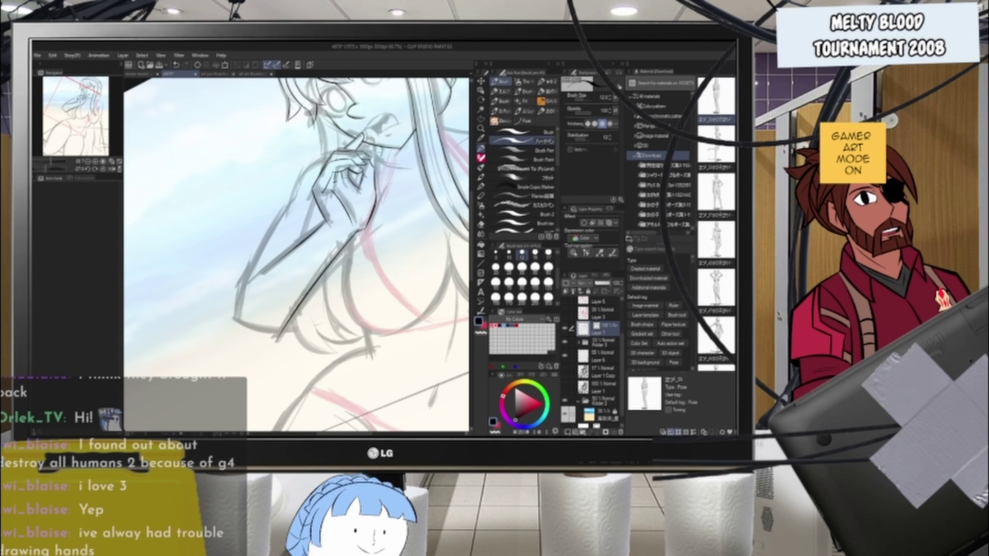
- Ink the outer edge of the elbow joining the forearm's lower line, with the canvas rotated
key("r")
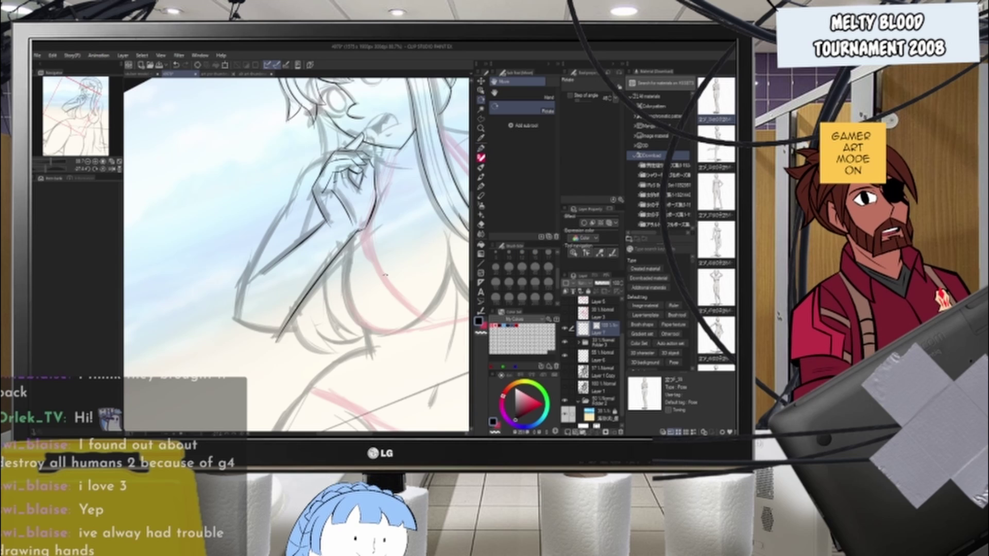
left_click_drag(257, 313, 305, 363)
left_click(482, 148)
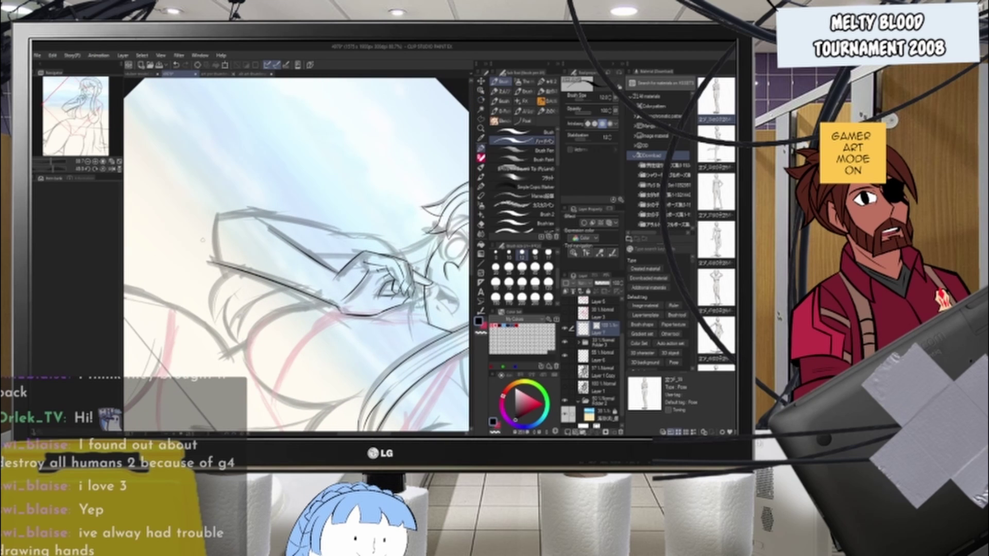
left_click_drag(218, 212, 222, 281)
key("ctrl+z")
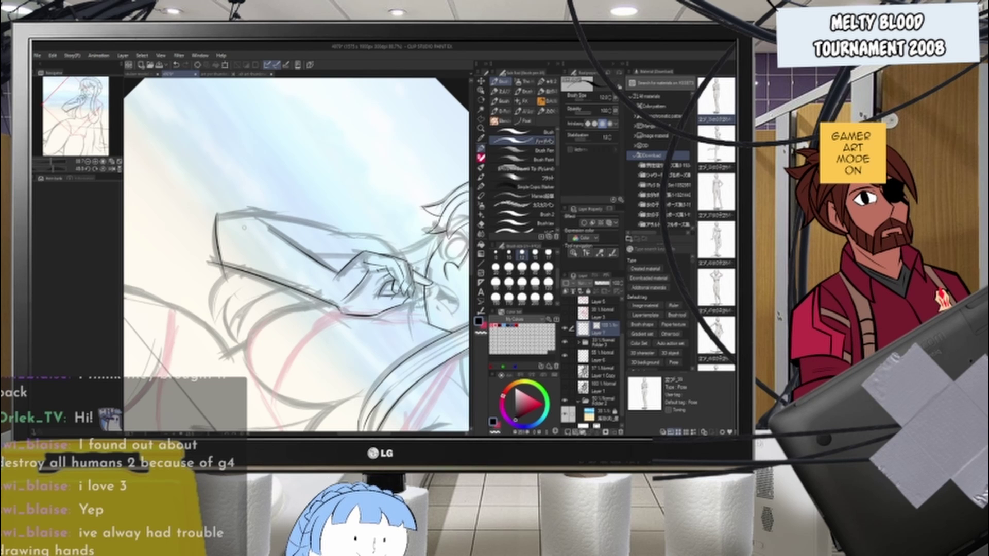
- Undo the latest elbow stroke and try redrawing the elbow's corner
key("r")
left_click_drag(404, 359, 487, 164)
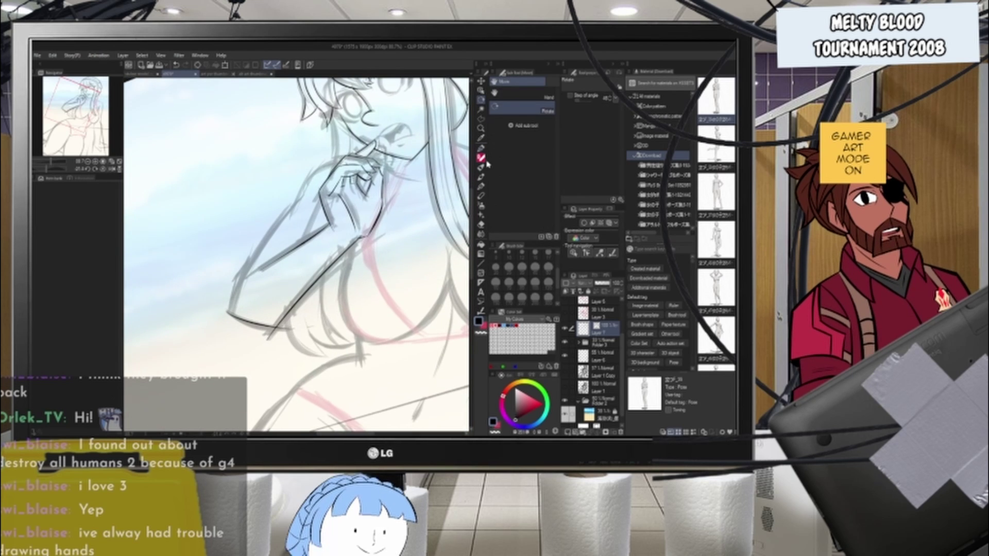
left_click(481, 149)
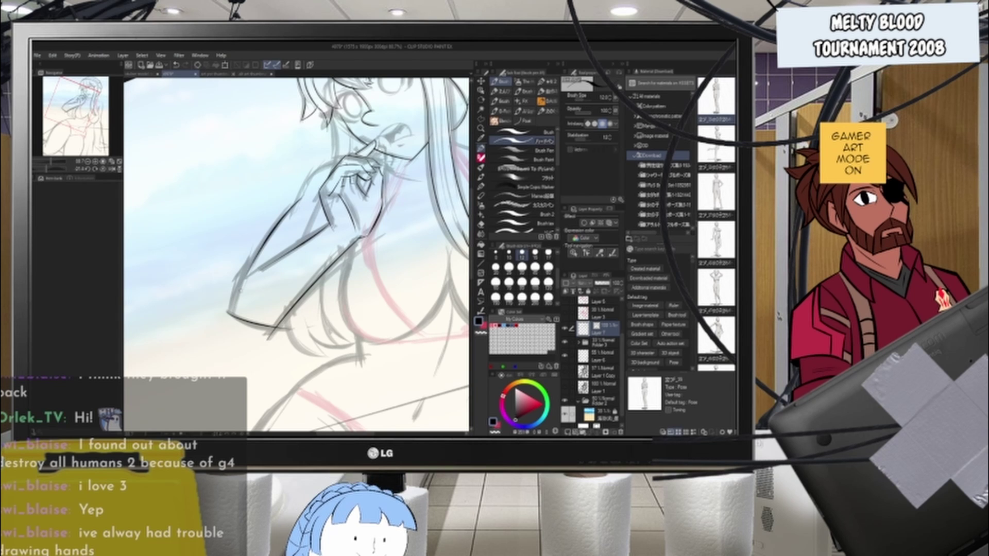
key("ctrl+z")
mouse_move(236, 327)
left_mouse_down()
mouse_move(303, 199)
mouse_move(234, 312)
left_mouse_up()
key("ctrl+z")
key("ctrl+z")
key("ctrl+z")
- Ink the upper arm's contour from behind the hand down to a rounded elbow
left_click_drag(343, 157, 305, 186)
left_click_drag(242, 286, 240, 319)
key("ctrl+z")
left_click_drag(298, 200, 238, 284)
key("ctrl+z")
key("ctrl+z")
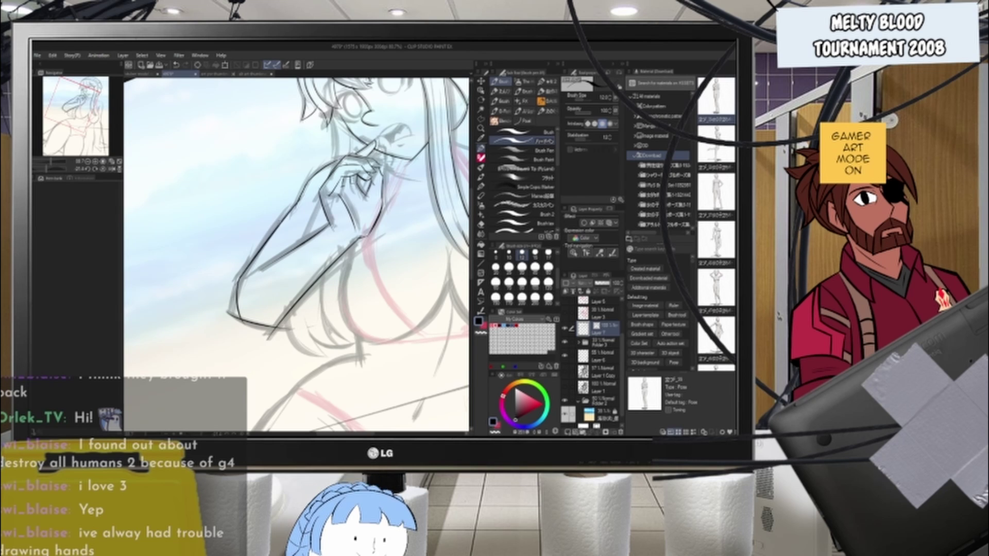
- Erase the overshooting line ends where the arm outlines meet at the elbow
scroll(327, 187, "down", 3)
scroll(327, 187, "up", 4)
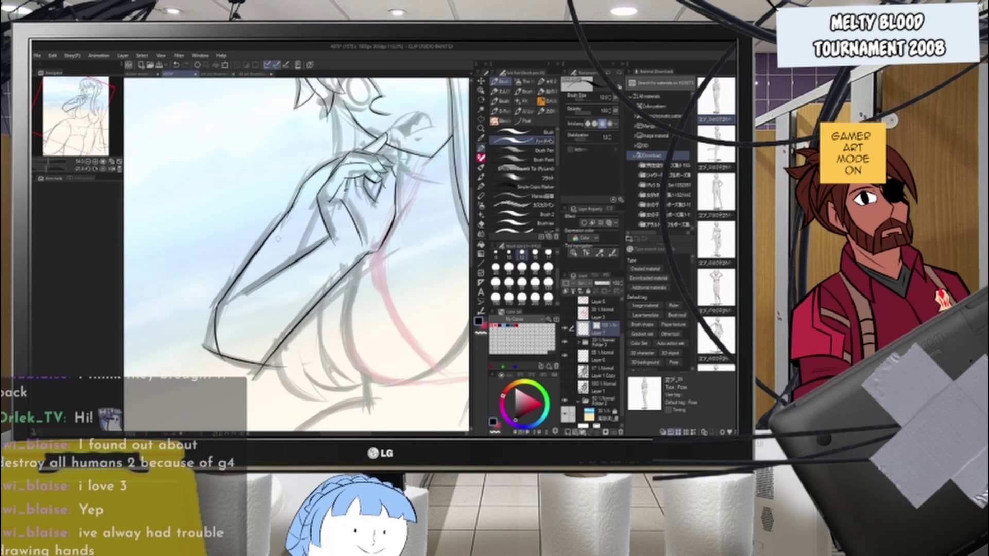
key("e")
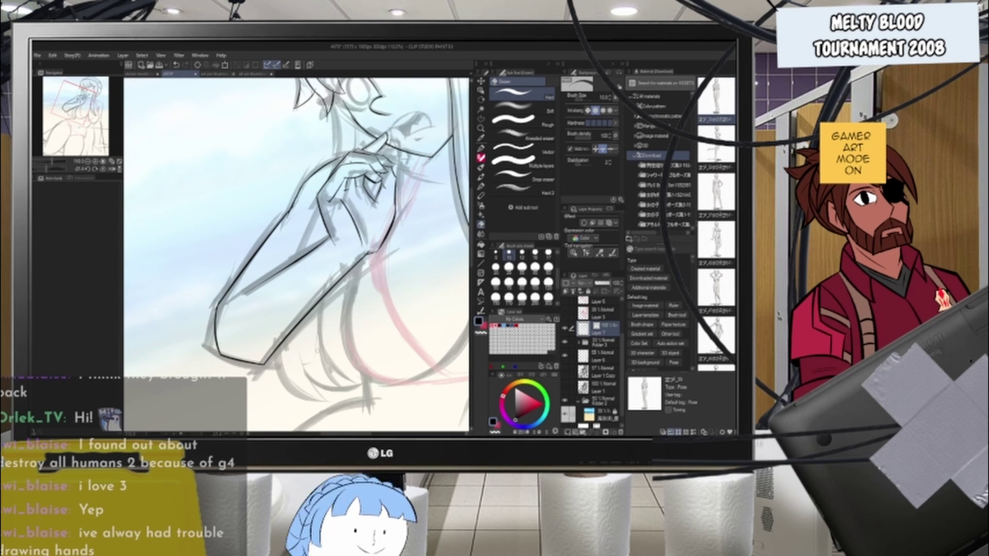
- Straighten the canvas and examine the inked arm and hand against the face and whole figure
key("r")
scroll(307, 277, "down", 6)
double_click(354, 268)
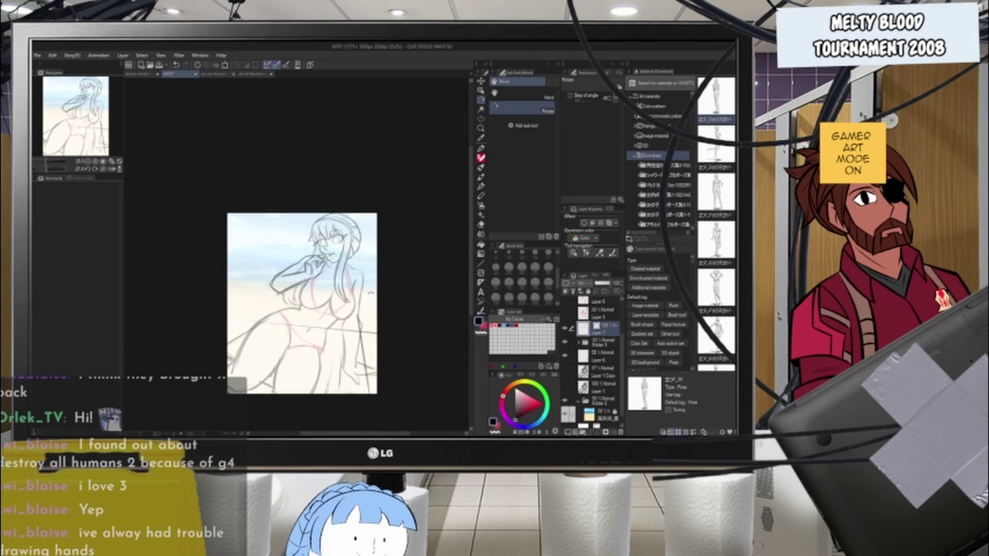
scroll(351, 278, "up", 6)
left_click_drag(350, 277, 394, 332)
scroll(356, 257, "up", 3)
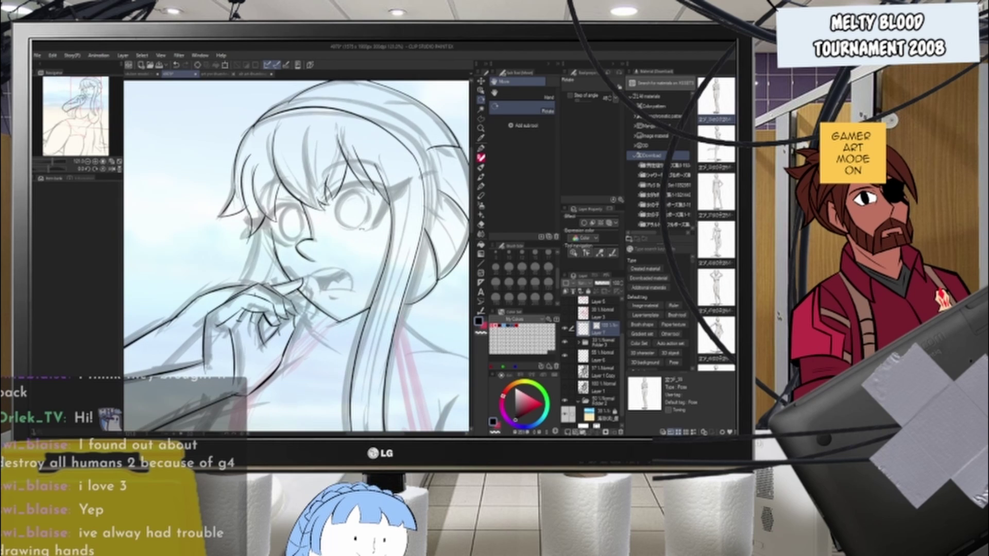
left_click_drag(309, 278, 350, 289)
scroll(309, 289, "down", 2)
scroll(303, 307, "up", 1)
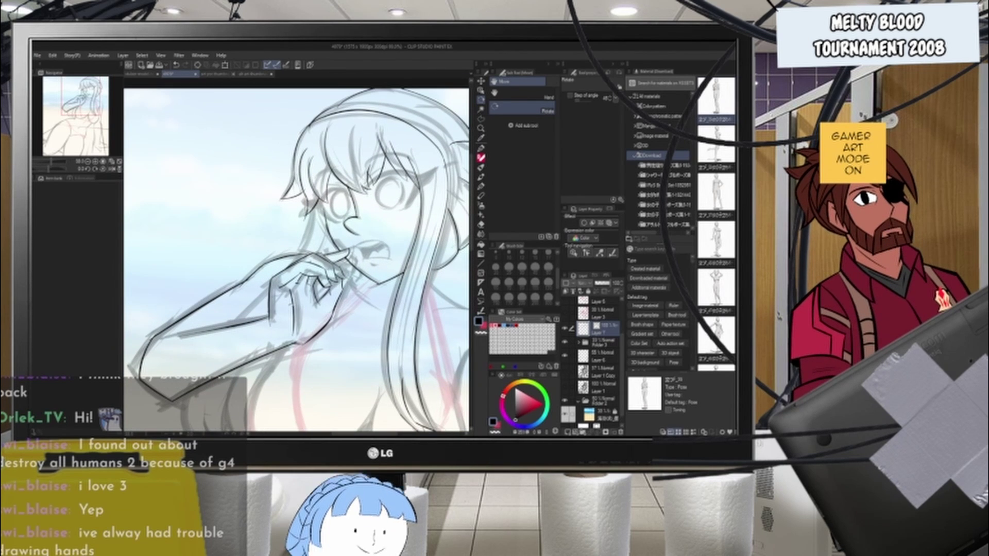
- Ink a long hair strand curving from beside the face across the forearm to below the elbow
key("p")
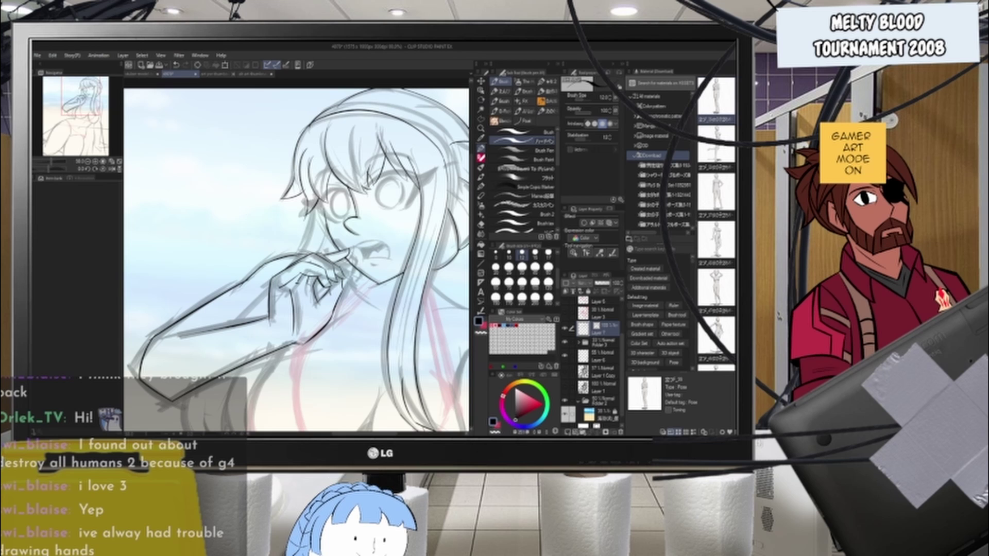
mouse_move(315, 202)
left_mouse_down()
mouse_move(298, 252)
mouse_move(341, 155)
left_mouse_up()
scroll(312, 235, "down", 8)
scroll(343, 155, "up", 6)
left_click_drag(331, 311, 355, 283)
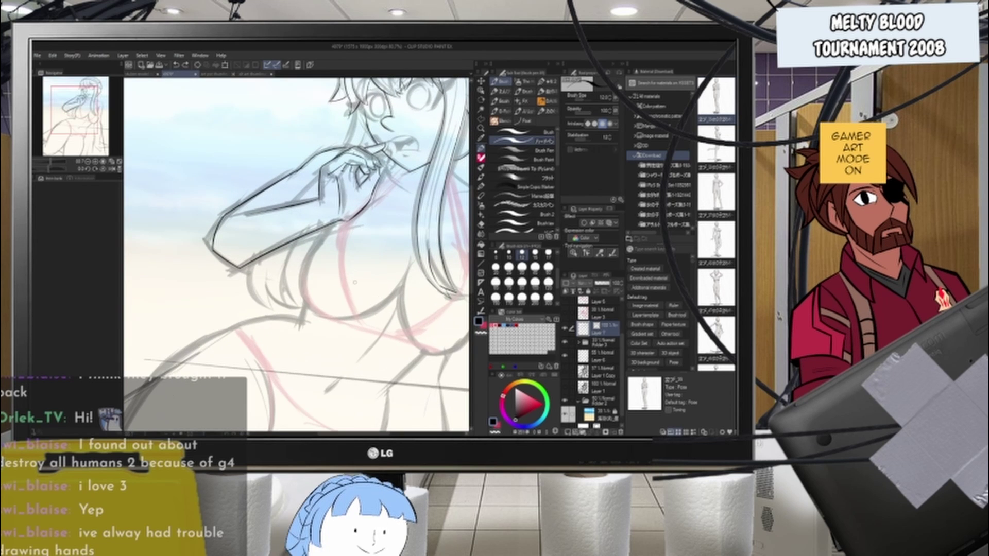
left_click_drag(357, 104, 238, 289)
key("ctrl+z")
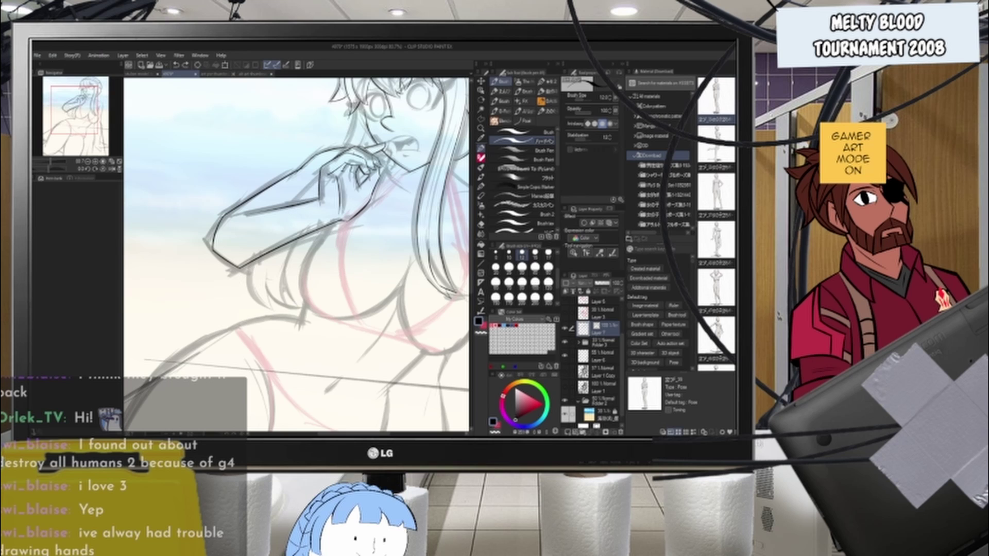
key("ctrl+z")
left_click_drag(354, 124, 256, 290)
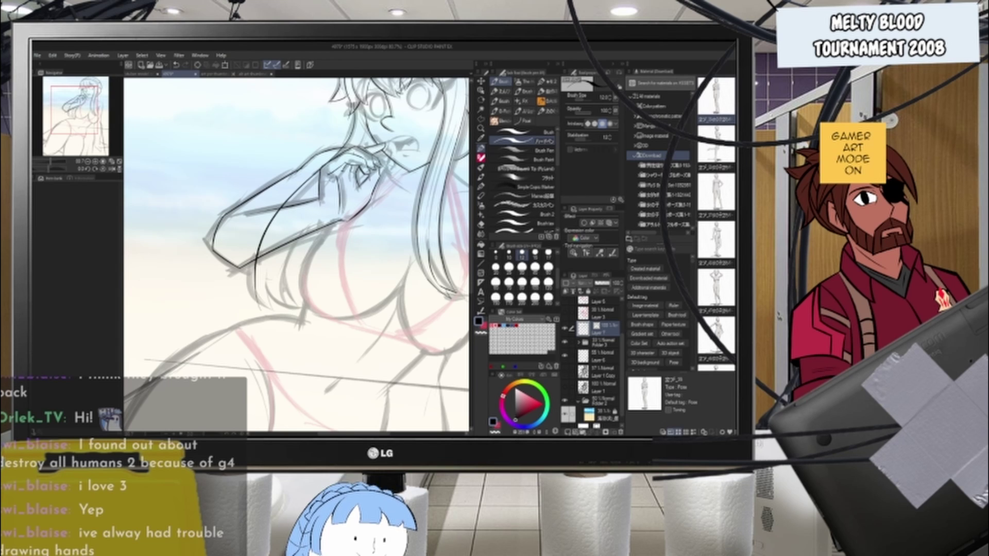
key("ctrl+z")
left_click_drag(355, 102, 255, 299)
key("ctrl+z")
left_click_drag(355, 103, 258, 302)
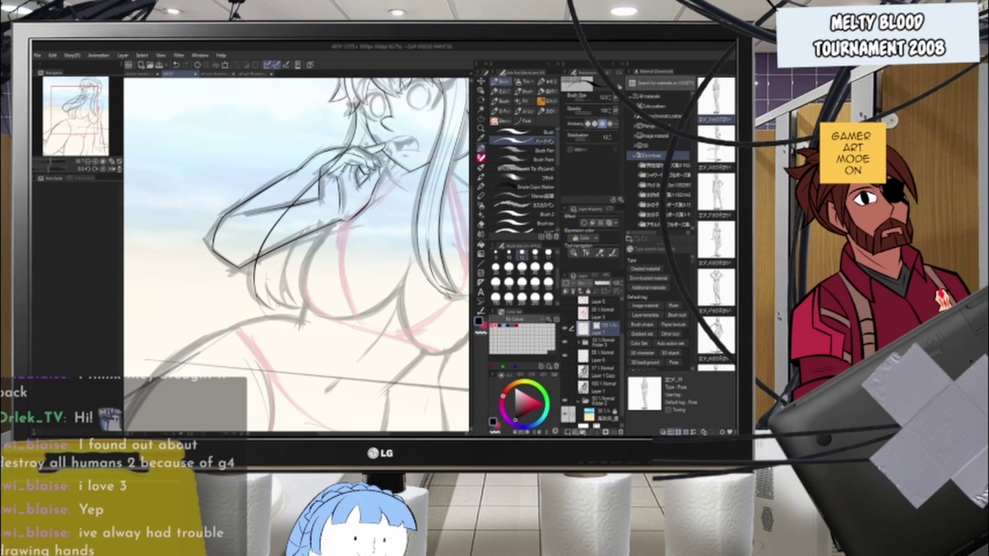
- Ink the hair strand's narrow pointed tip below the elbow, over the sketched hair
left_click_drag(250, 312, 289, 283)
key("r")
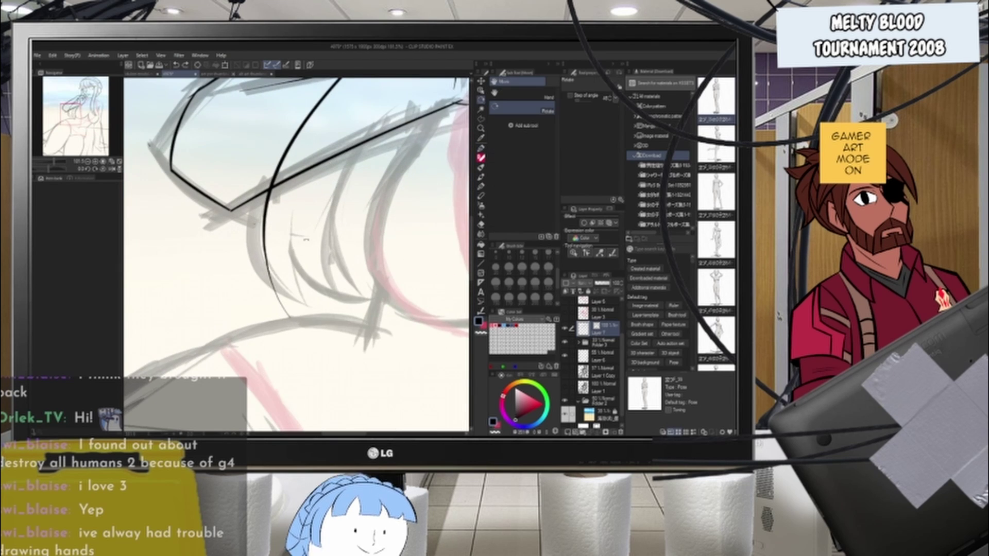
left_click_drag(307, 239, 344, 242)
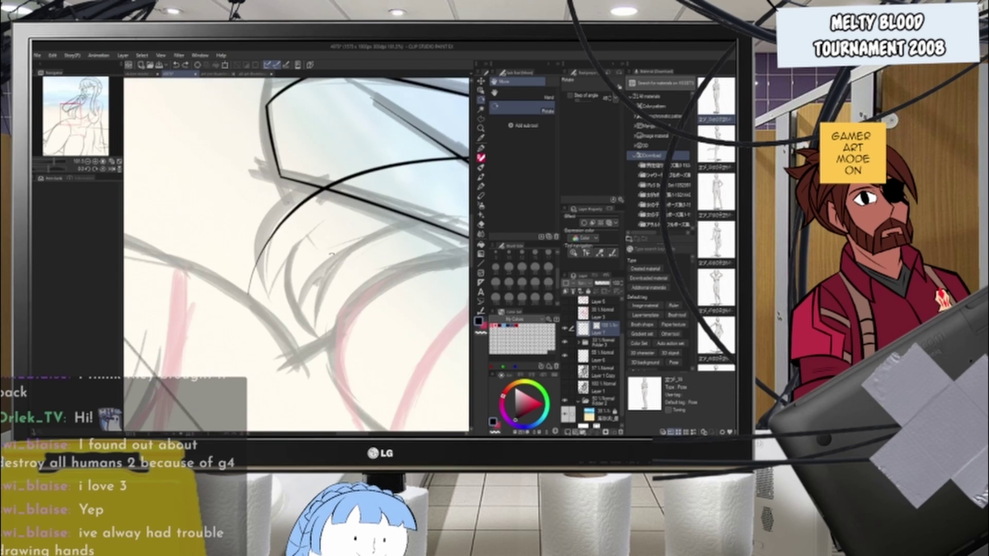
left_click(483, 149)
mouse_move(281, 224)
left_mouse_down()
mouse_move(264, 282)
mouse_move(267, 258)
mouse_move(272, 297)
mouse_move(289, 257)
mouse_move(270, 297)
mouse_move(290, 250)
left_mouse_up()
key("ctrl+z")
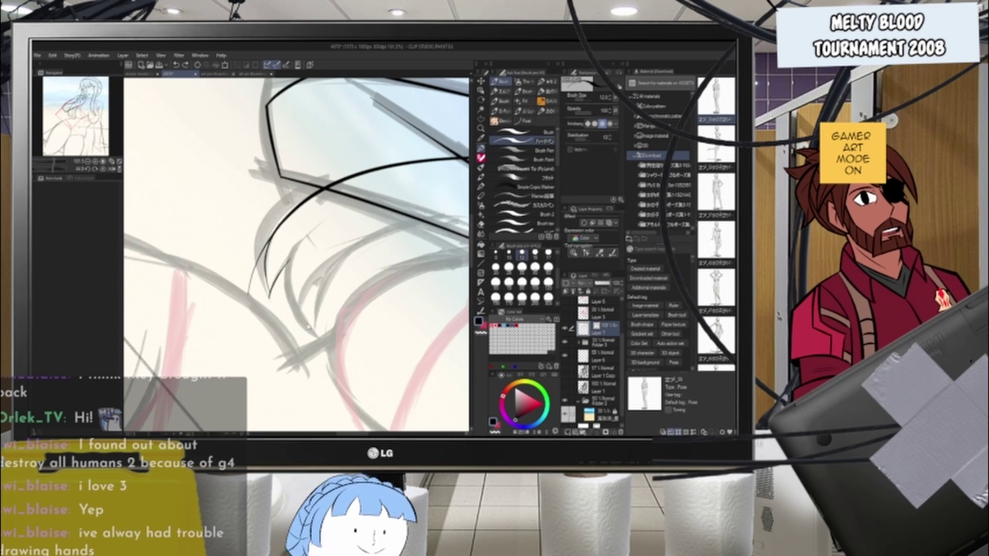
- Ink the neighbouring lock's curved strands hanging beneath the forearm, beside the finished tip
left_click_drag(310, 329, 330, 206)
left_click_drag(311, 329, 325, 263)
key("ctrl+z")
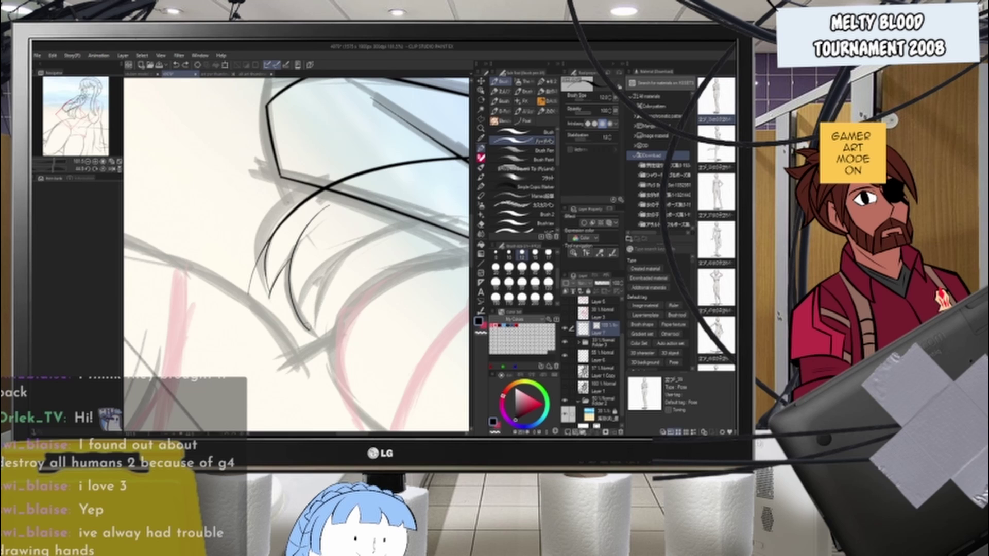
key("ctrl+z")
left_click_drag(335, 267, 420, 223)
mouse_move(332, 245)
left_mouse_down()
mouse_move(326, 305)
mouse_move(322, 270)
left_mouse_up()
- Straighten the canvas and erase the long strand's upper end where it overlaps the bangs beside the face
scroll(320, 316, "down", 5)
key("r")
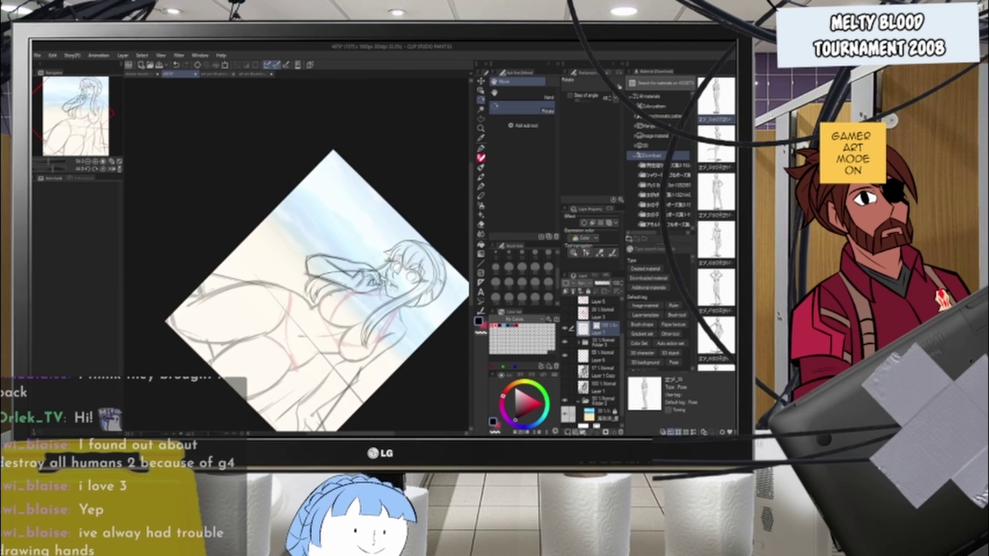
left_click_drag(320, 315, 355, 282)
scroll(359, 245, "up", 1)
scroll(371, 180, "up", 1)
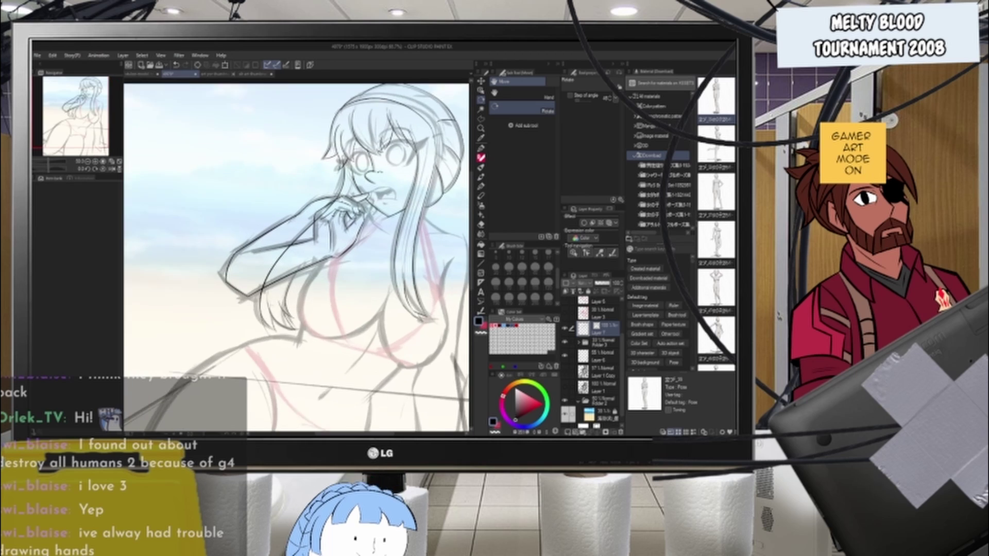
scroll(376, 171, "up", 2)
key("p")
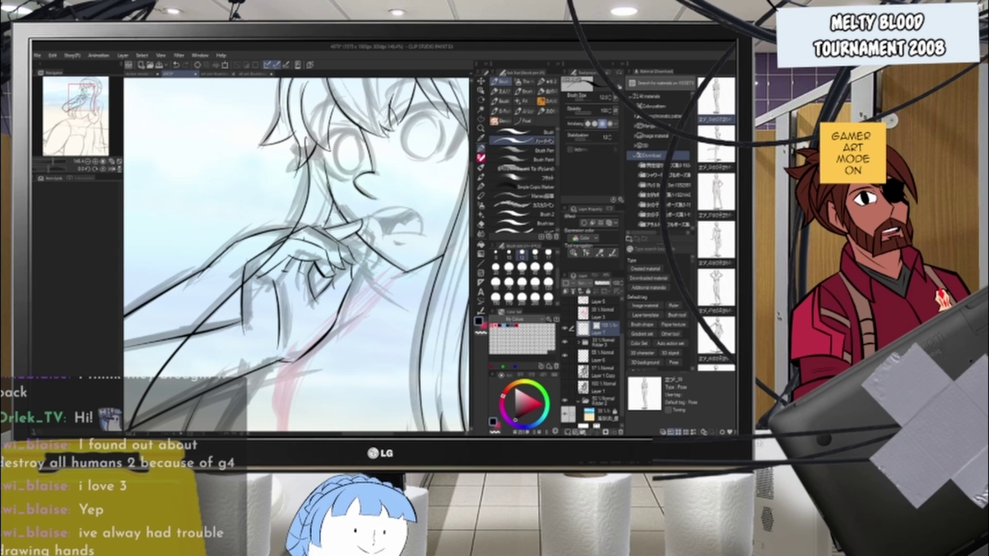
scroll(271, 267, "up", 2)
key("e")
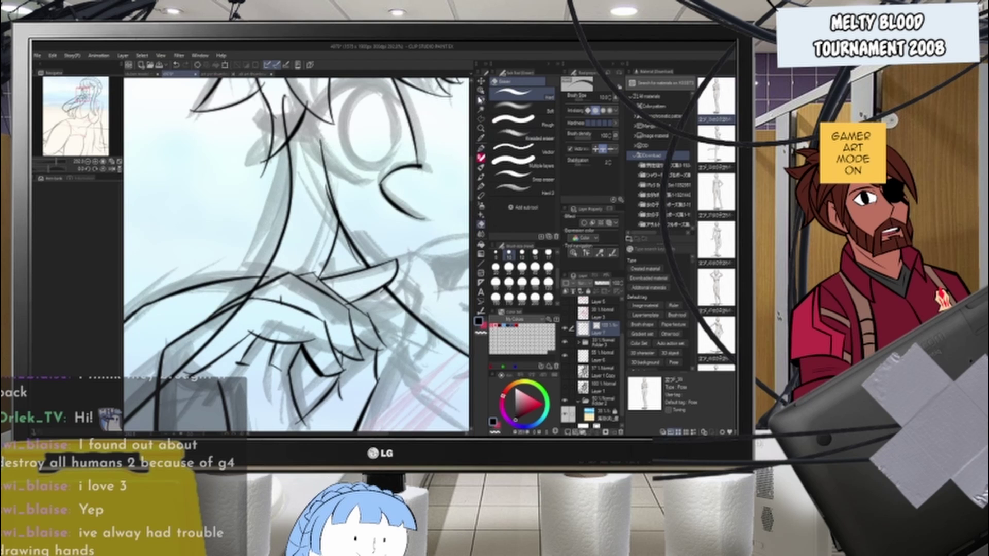
key("b")
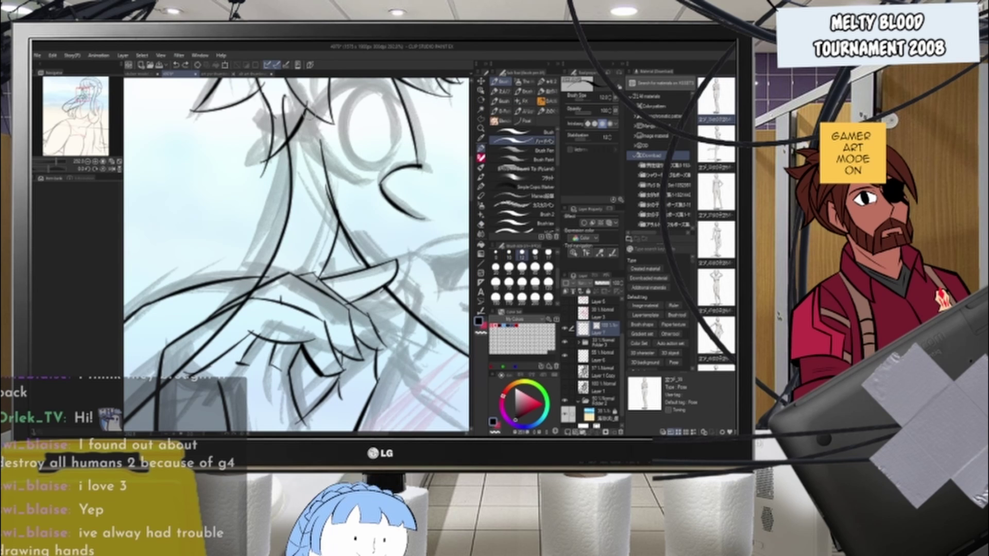
key("e")
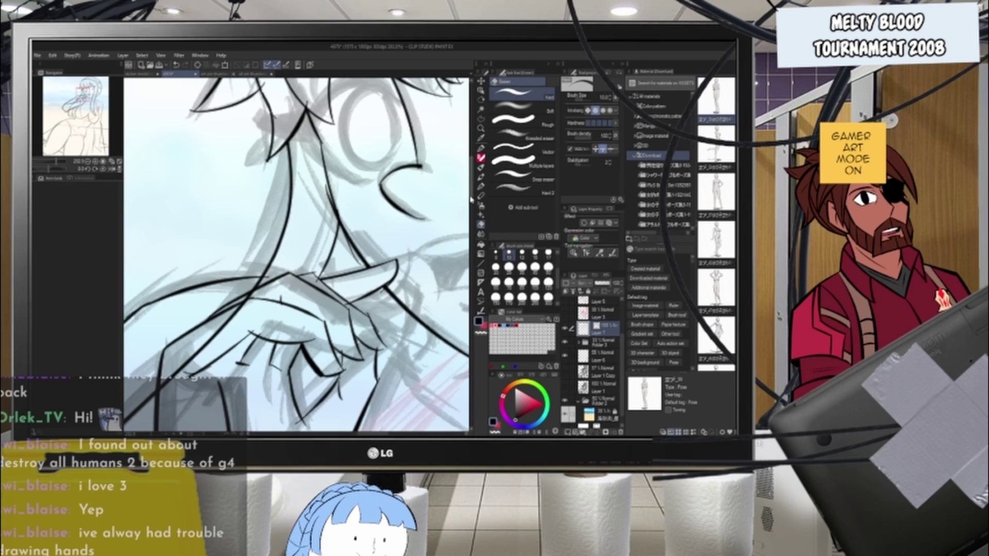
scroll(266, 225, "up", 3)
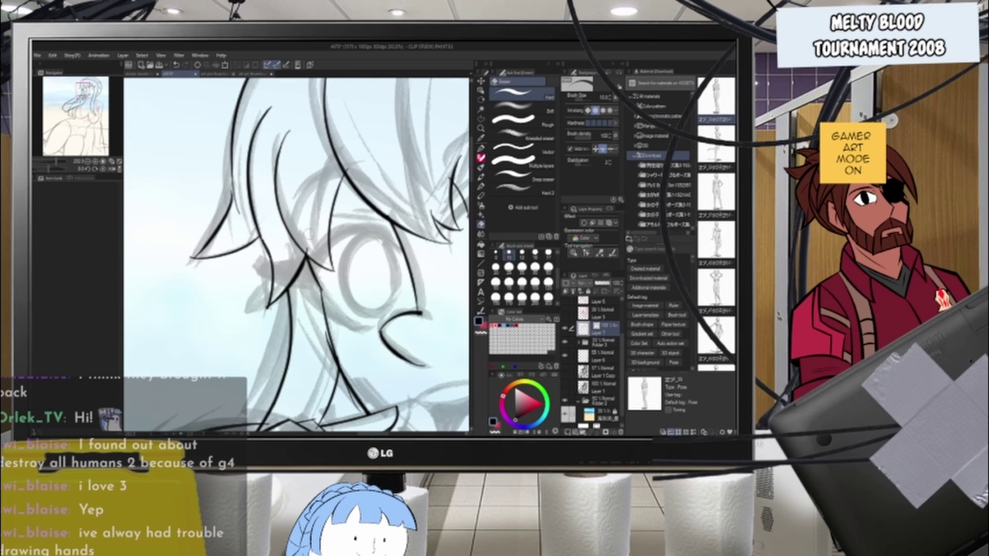
- Erase the section of the long hair strand that crosses the back of the raised hand
key("p")
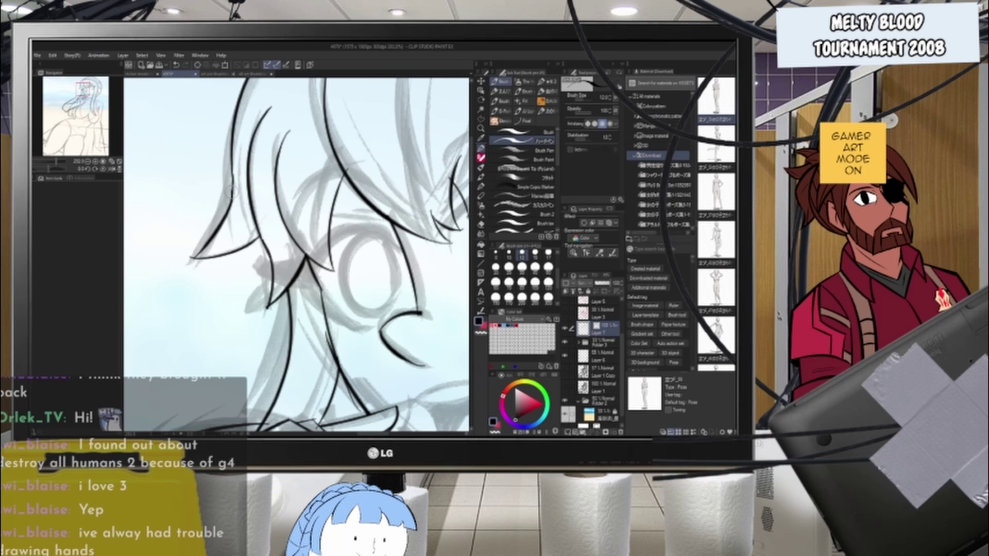
scroll(289, 292, "down", 9)
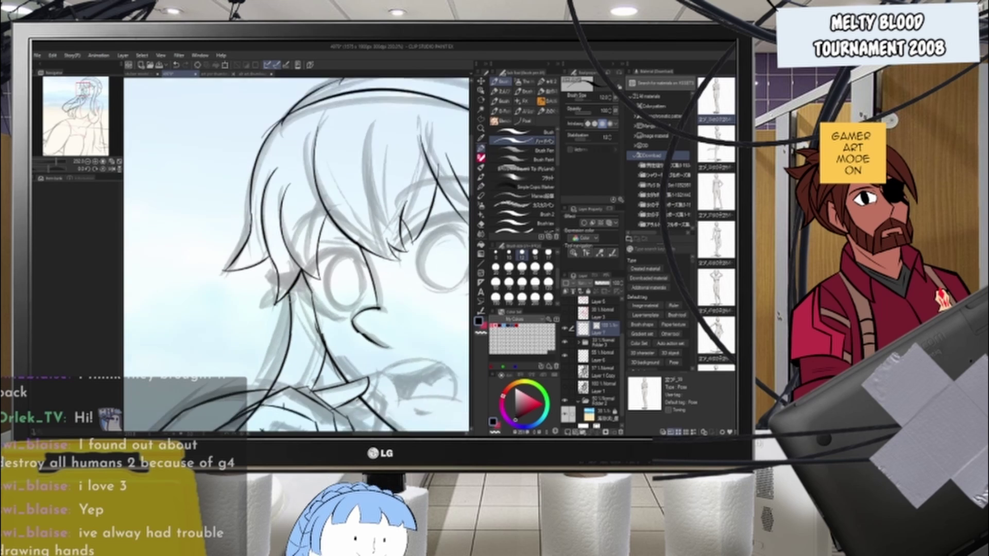
scroll(252, 290, "up", 4)
key("e")
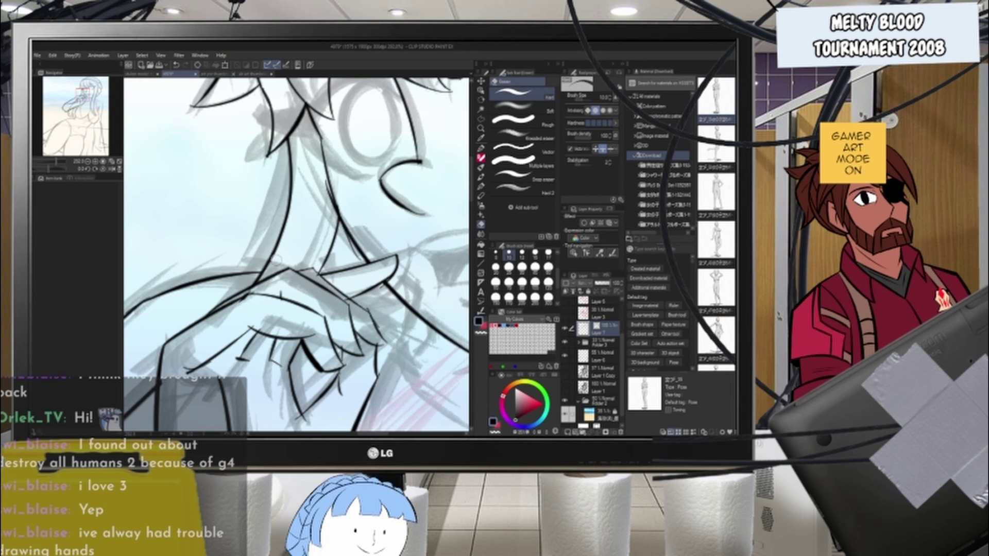
scroll(301, 273, "down", 3)
scroll(304, 271, "up", 1)
scroll(330, 263, "up", 2)
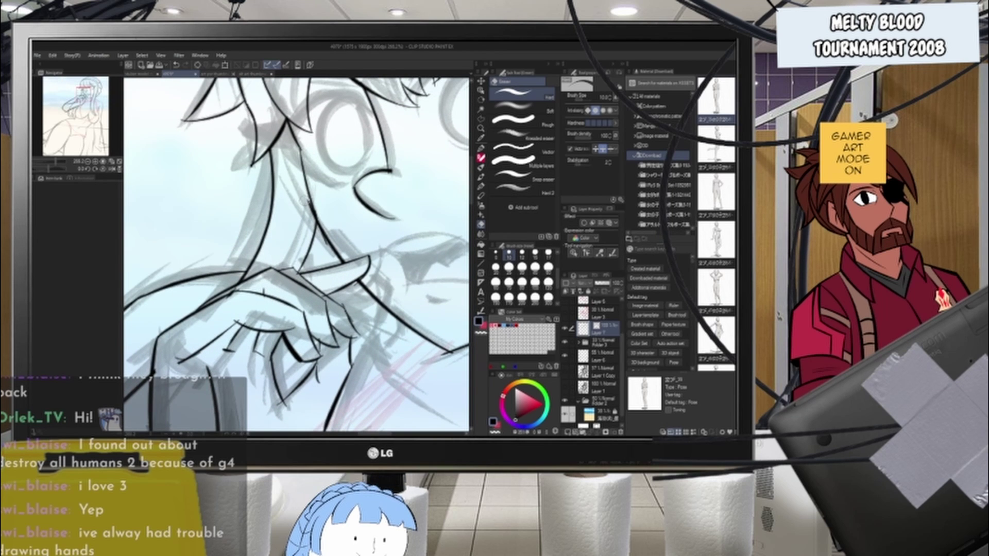
- Ink a curved strand line from the side lock at the eye's outer corner up into the bangs
scroll(296, 255, "down", 6)
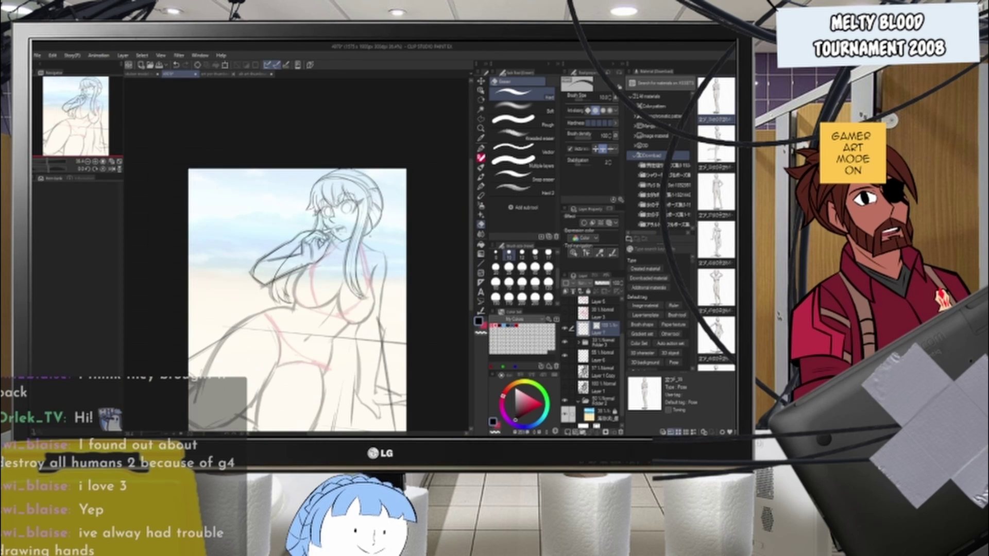
scroll(385, 195, "up", 4)
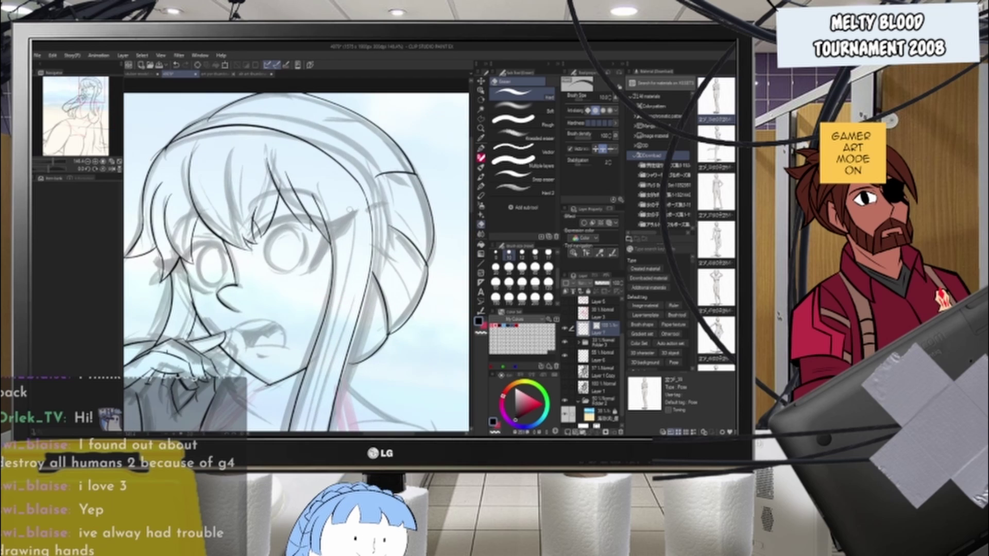
scroll(386, 195, "down", 3)
scroll(343, 215, "down", 2)
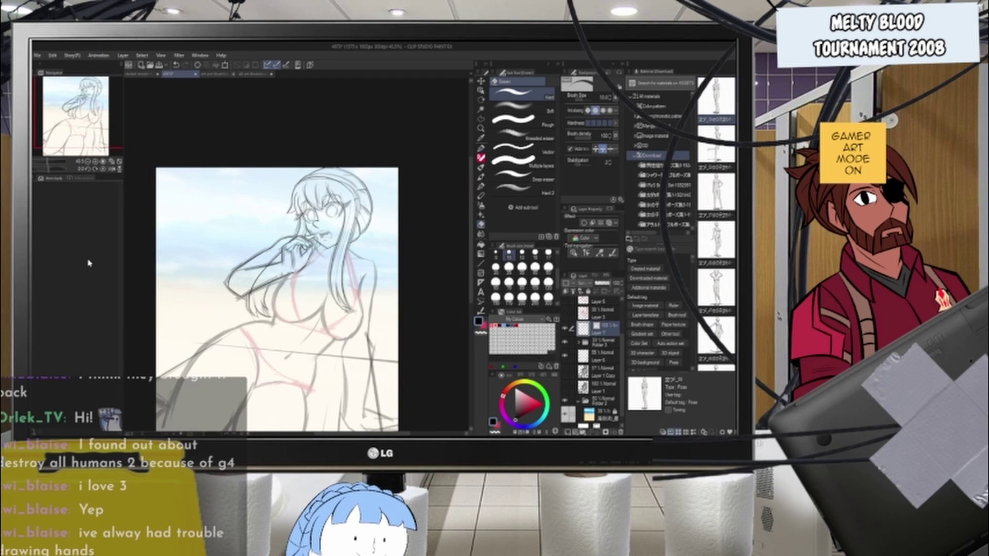
scroll(320, 216, "up", 6)
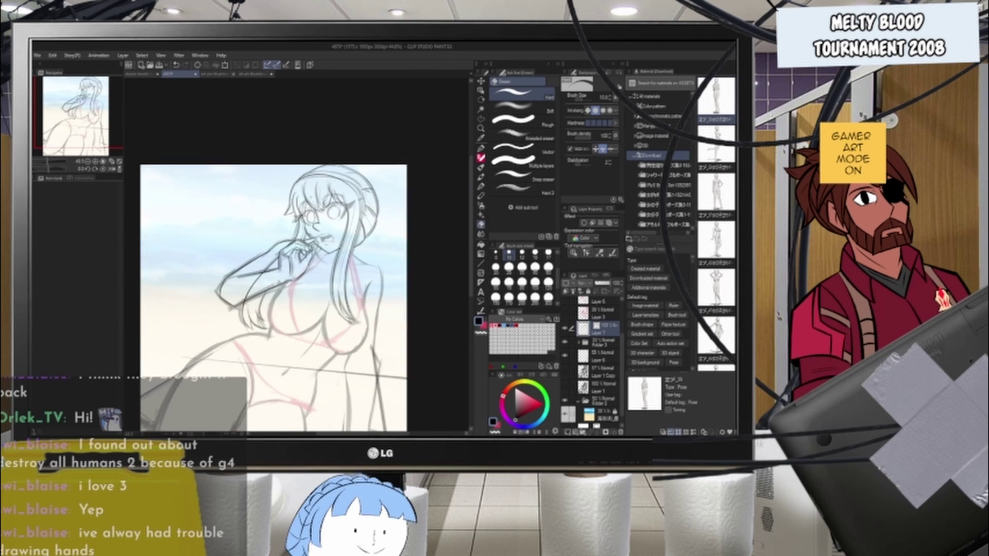
key("b")
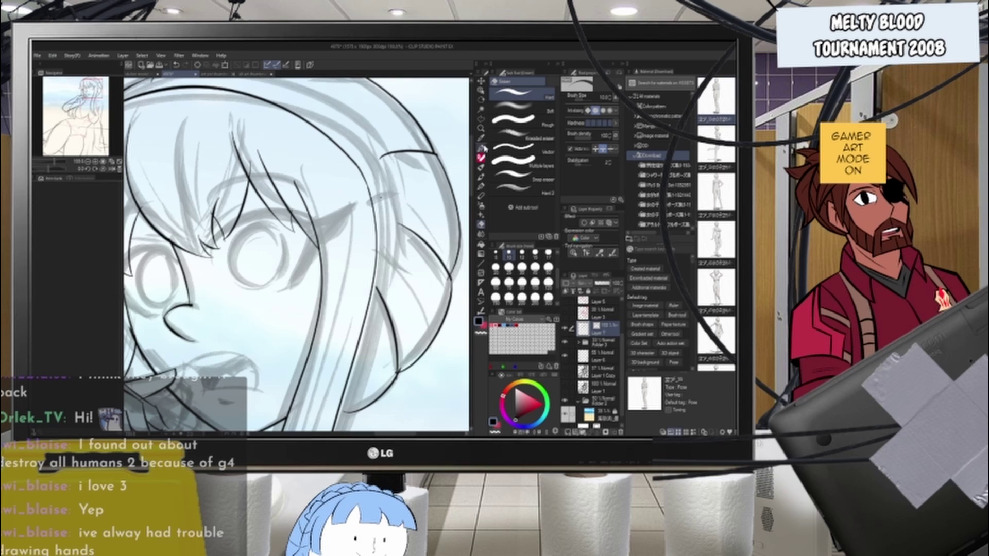
left_click_drag(321, 248, 309, 160)
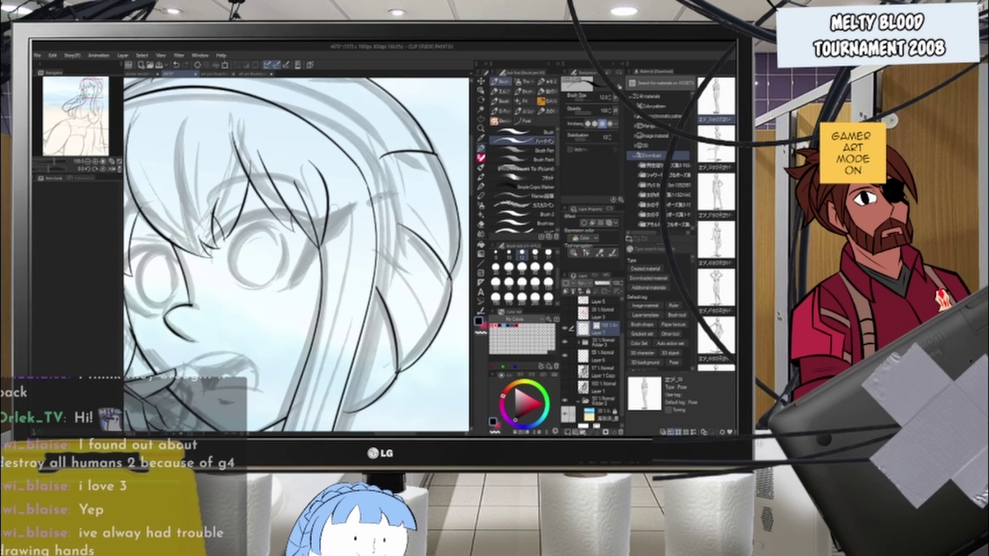
key("ctrl+z")
left_click_drag(321, 249, 304, 154)
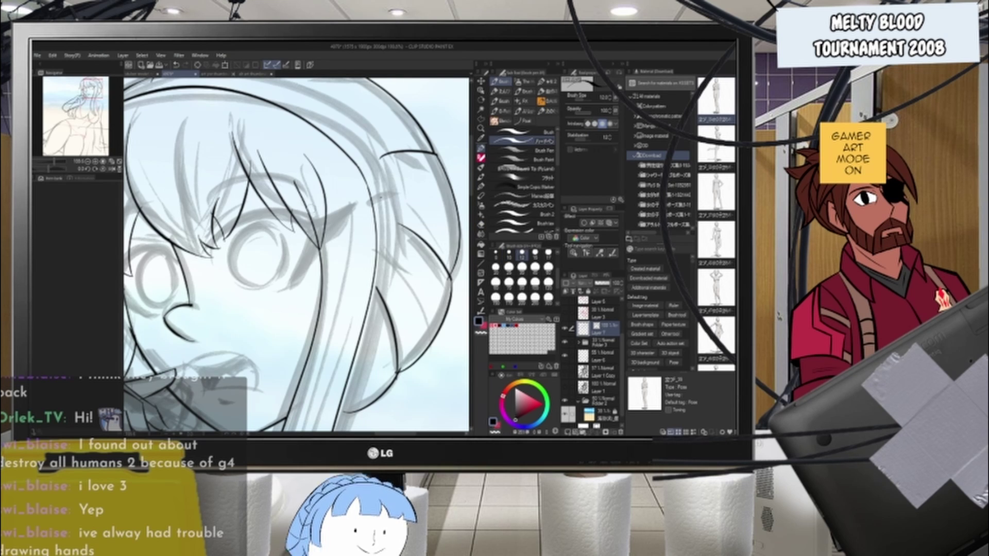
- Select the new strand line beside the eye's outer corner and adjust its curve
key("e")
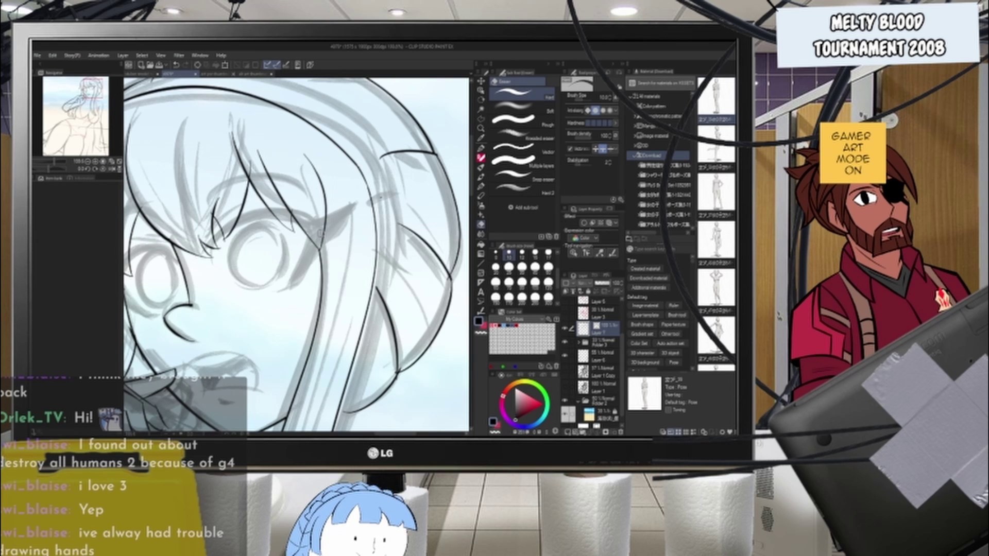
scroll(324, 209, "down", 3)
scroll(331, 192, "up", 1)
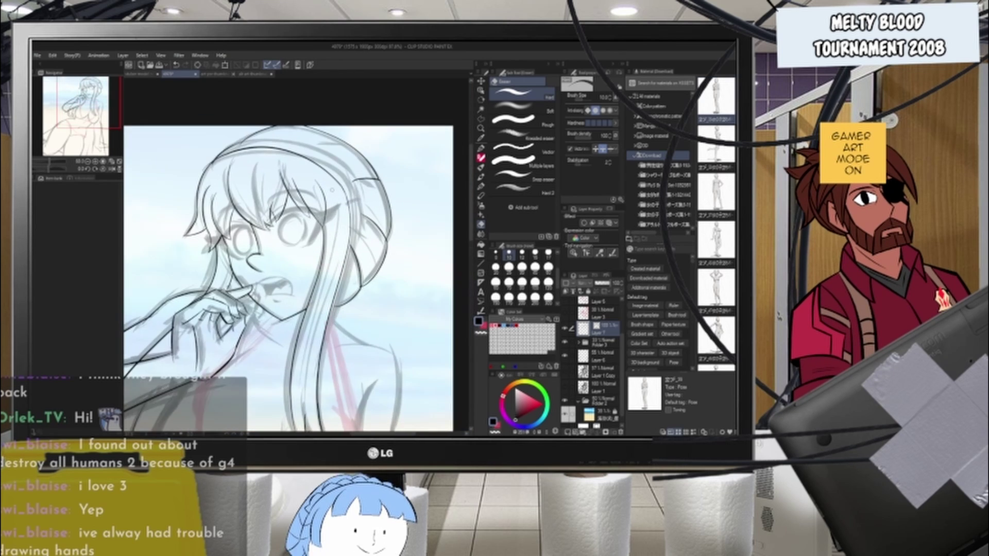
scroll(325, 200, "up", 3)
left_click(482, 91)
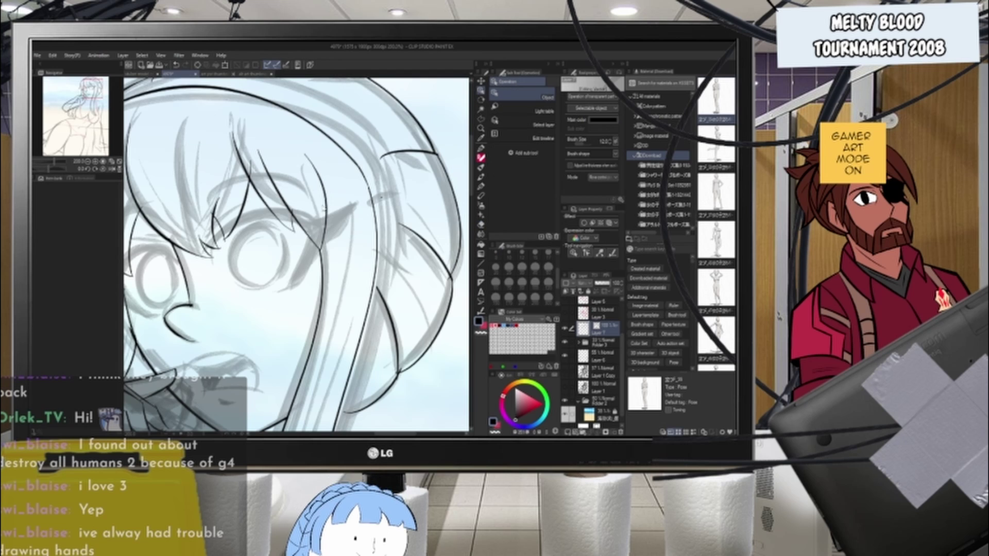
left_click(325, 207)
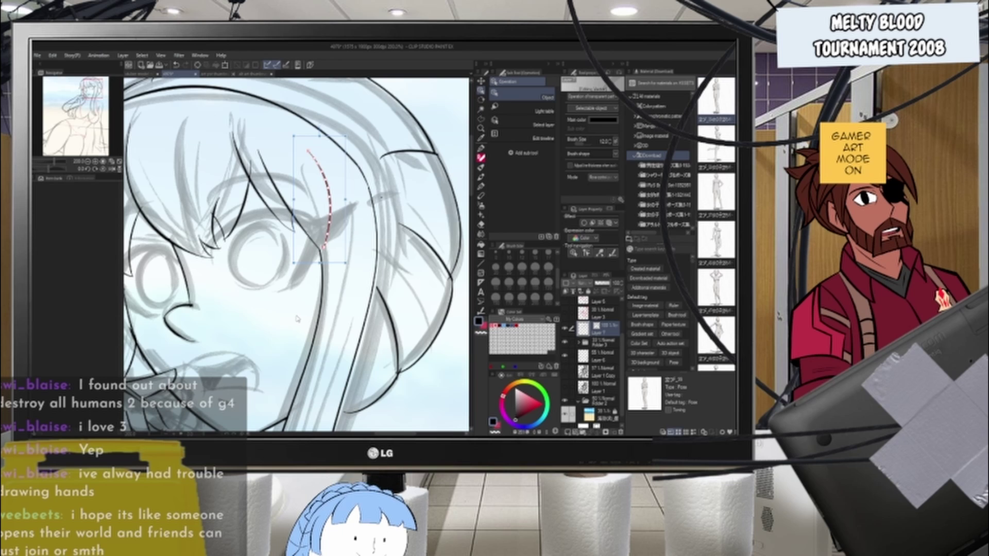
left_click(482, 148)
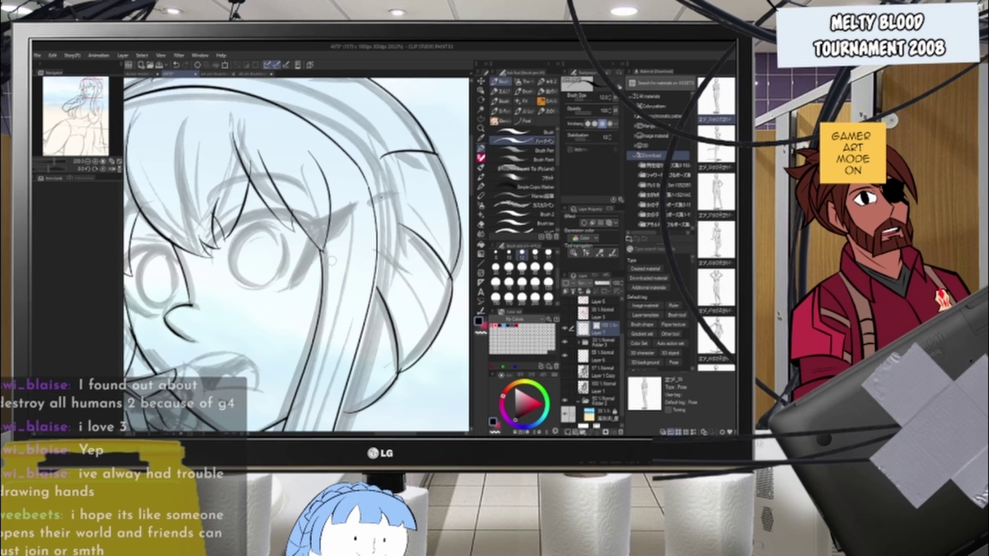
- Ink the top of the shoulder from behind the long side lock out to the sketched arm
scroll(332, 261, "down", 6)
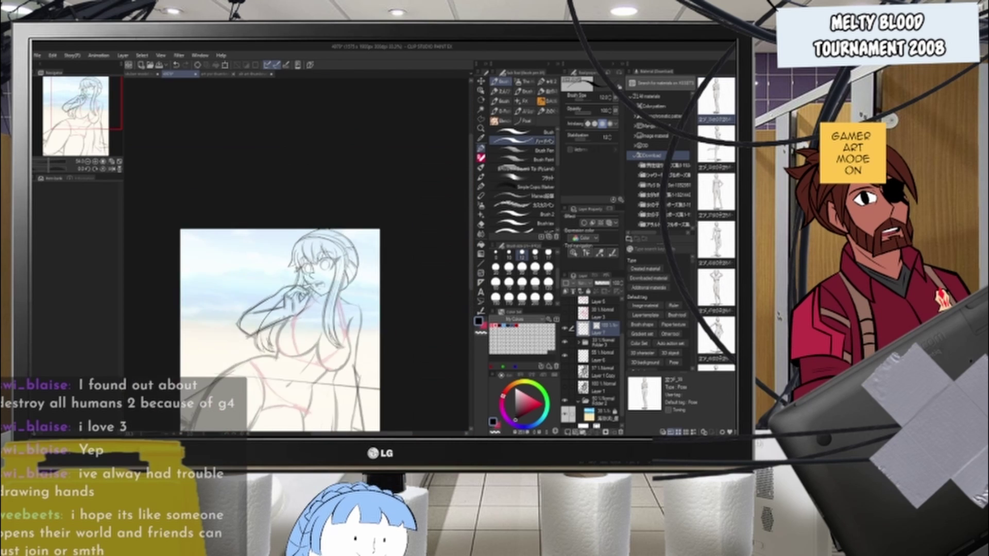
scroll(337, 258, "up", 1)
scroll(334, 361, "up", 5)
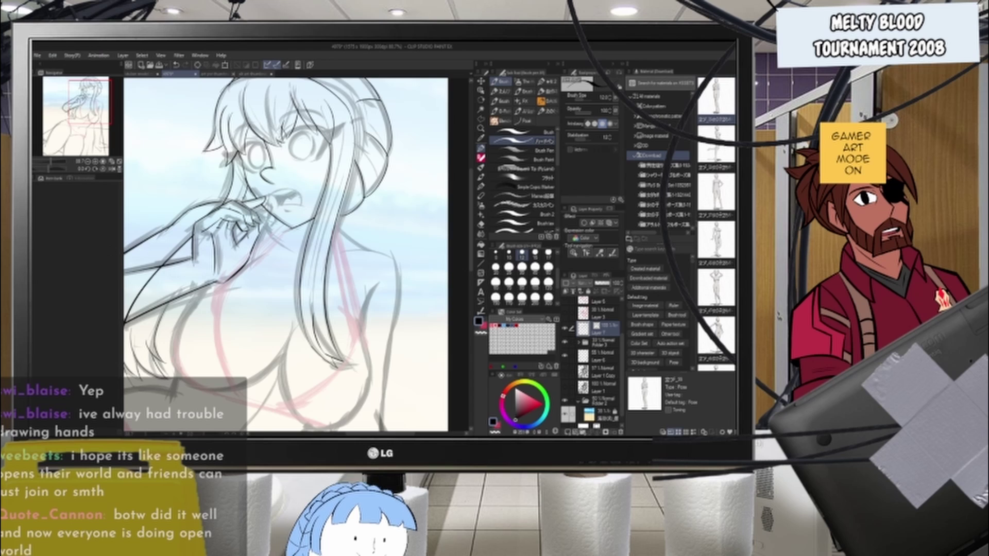
scroll(296, 255, "up", 2)
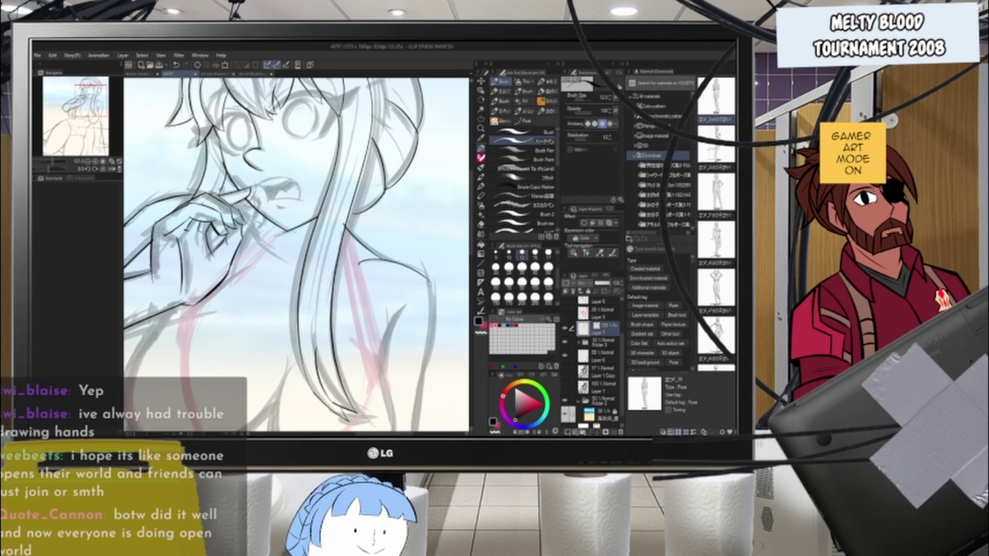
left_click_drag(352, 262, 420, 272)
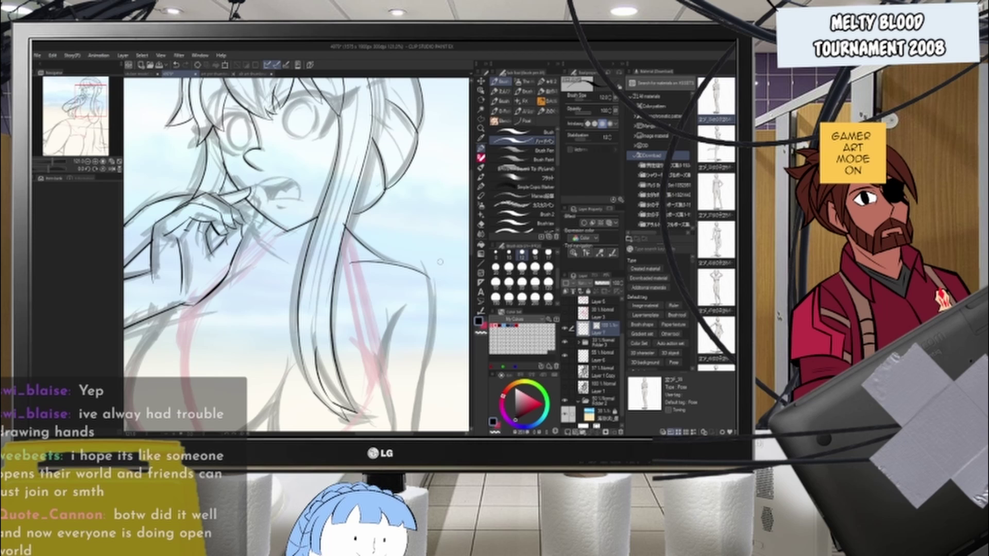
- Examine the inked hand and fingers close up and against the face
scroll(438, 261, "down", 7)
scroll(397, 239, "up", 4)
scroll(339, 192, "up", 7)
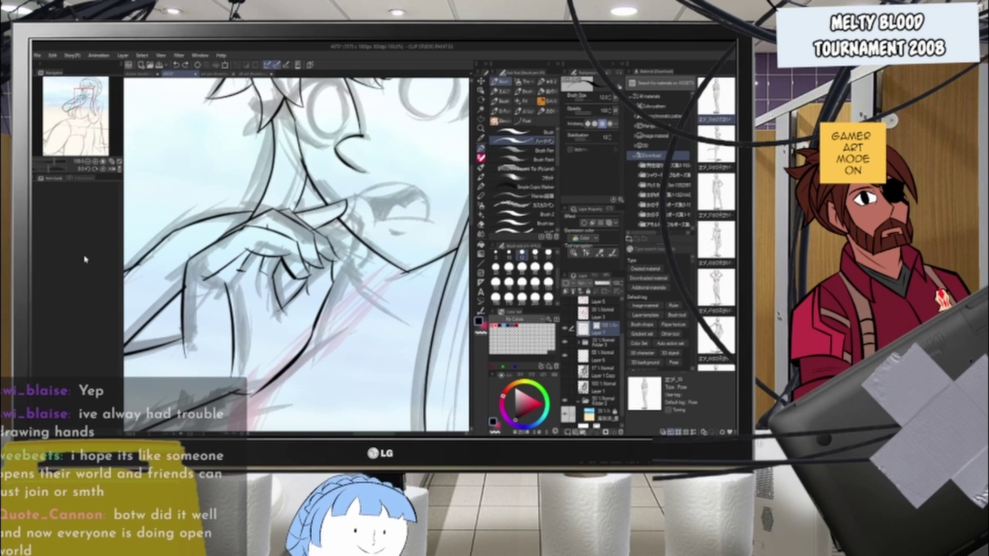
scroll(278, 233, "up", 1)
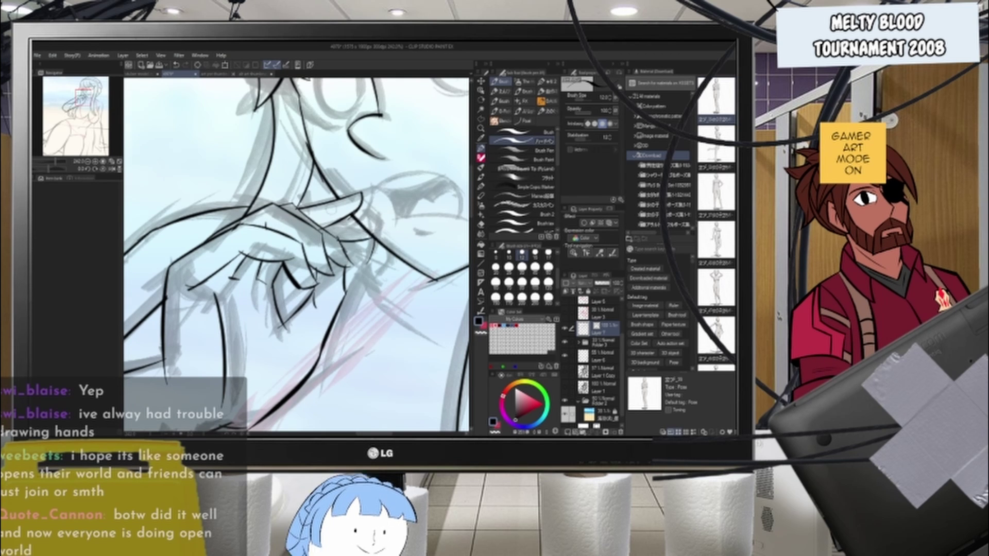
scroll(331, 210, "down", 4)
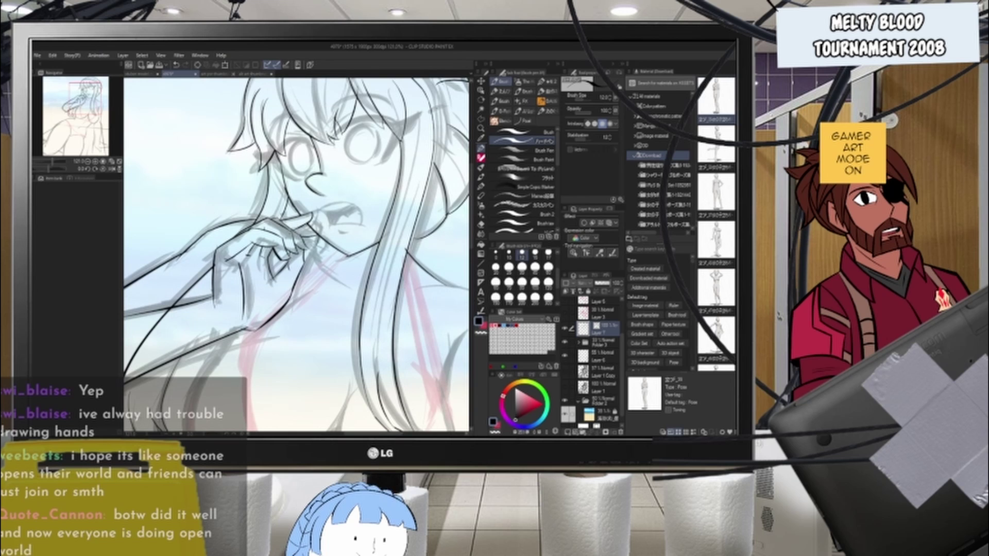
scroll(278, 232, "up", 6)
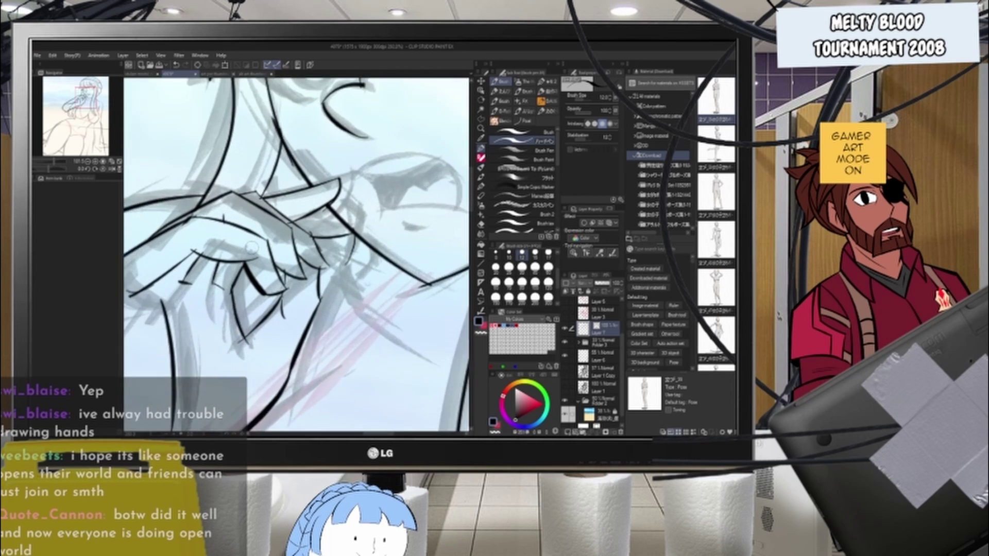
- Ink a short joining line at the raised hand's fingertips and tidy the finger line ends
key("e")
key("p")
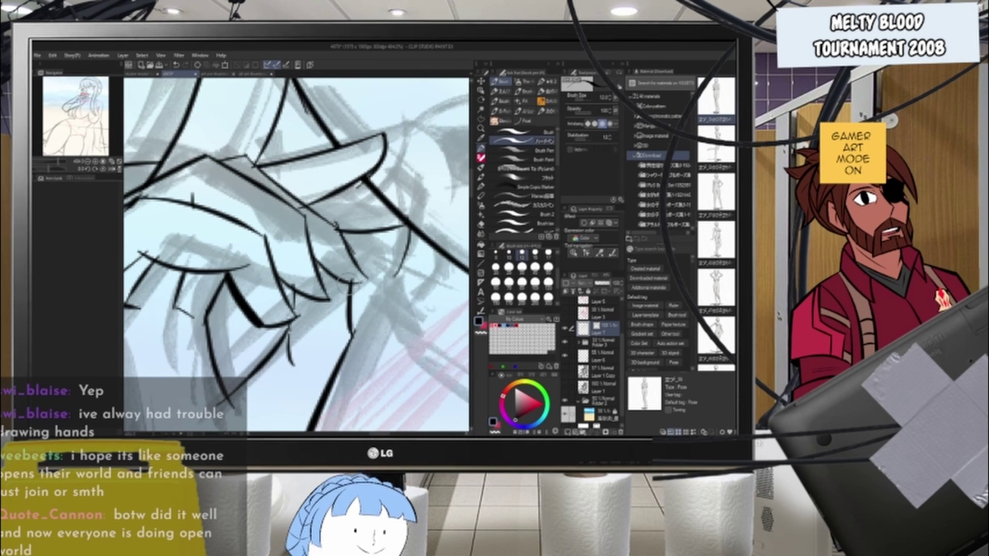
left_click_drag(351, 282, 367, 278)
key("e")
left_click_drag(308, 202, 298, 210)
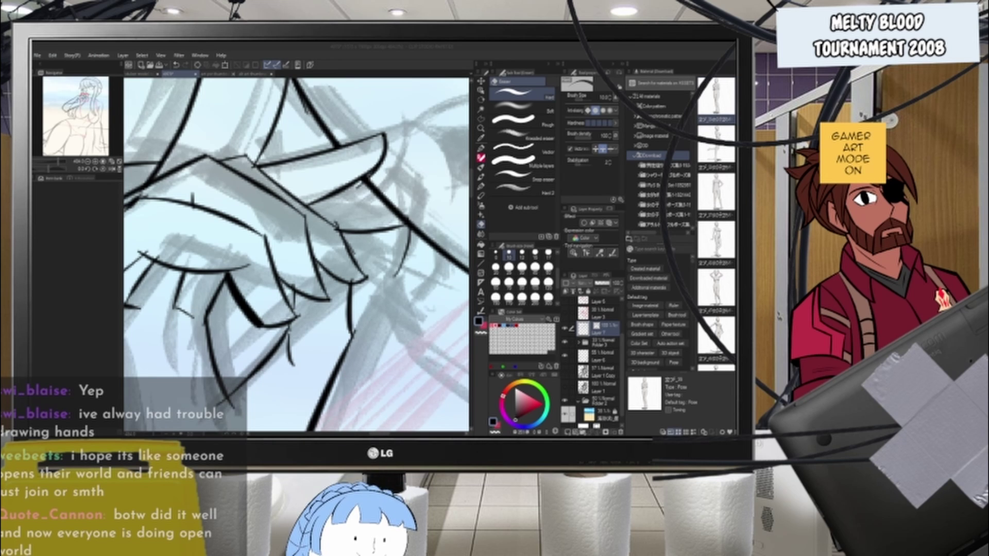
scroll(298, 211, "down", 6)
scroll(433, 267, "up", 2)
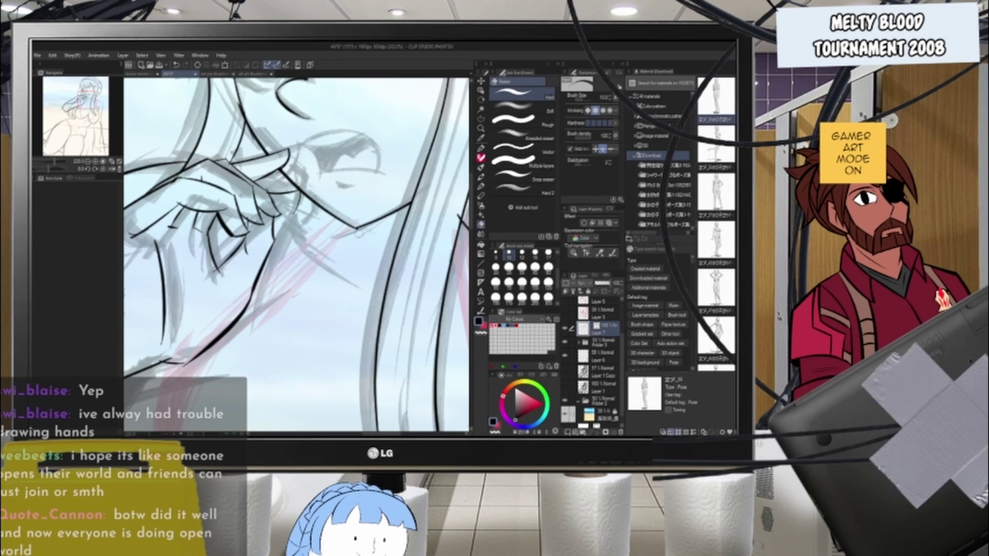
scroll(353, 226, "down", 2)
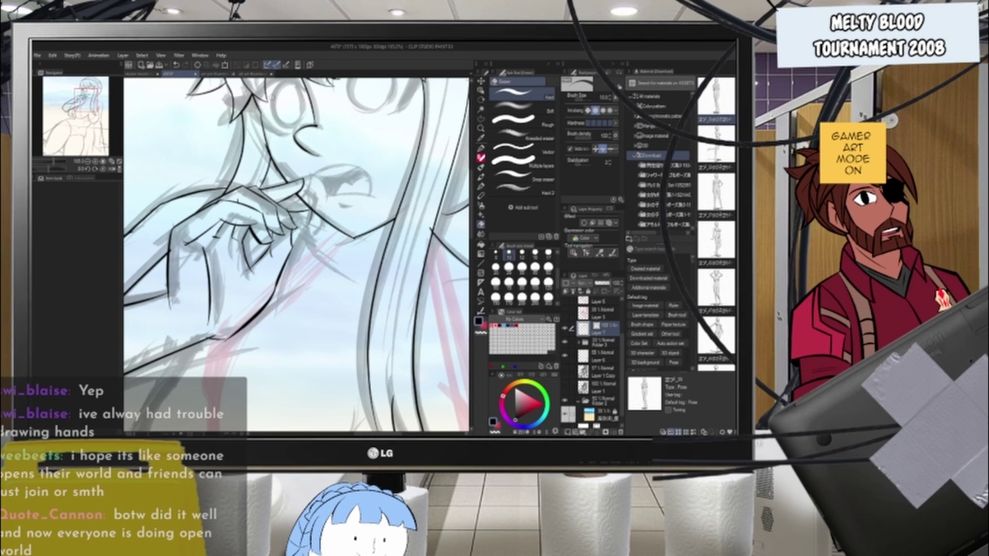
- Erase the hair strand line where it crosses the raised forearm, leaving only the strands below it
left_click(481, 149)
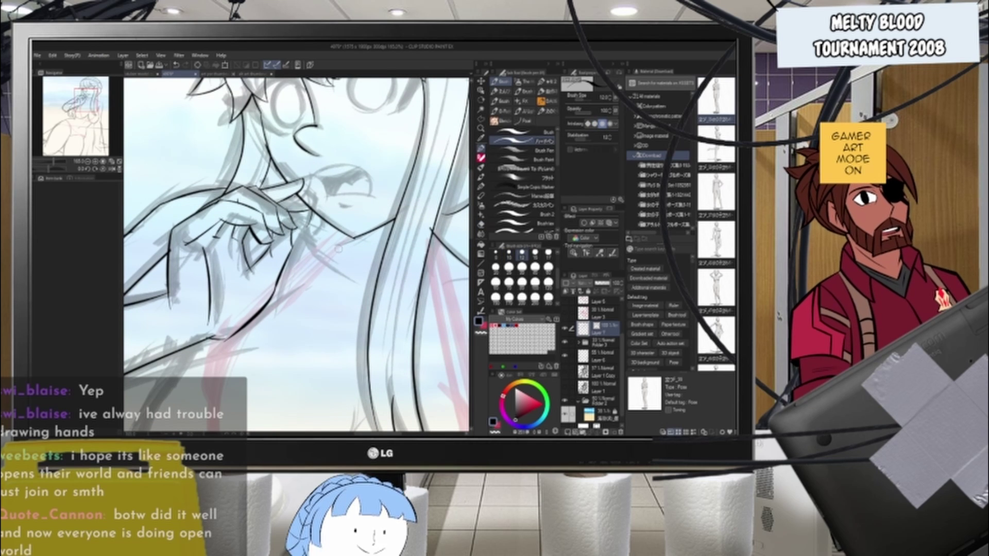
scroll(339, 248, "down", 3)
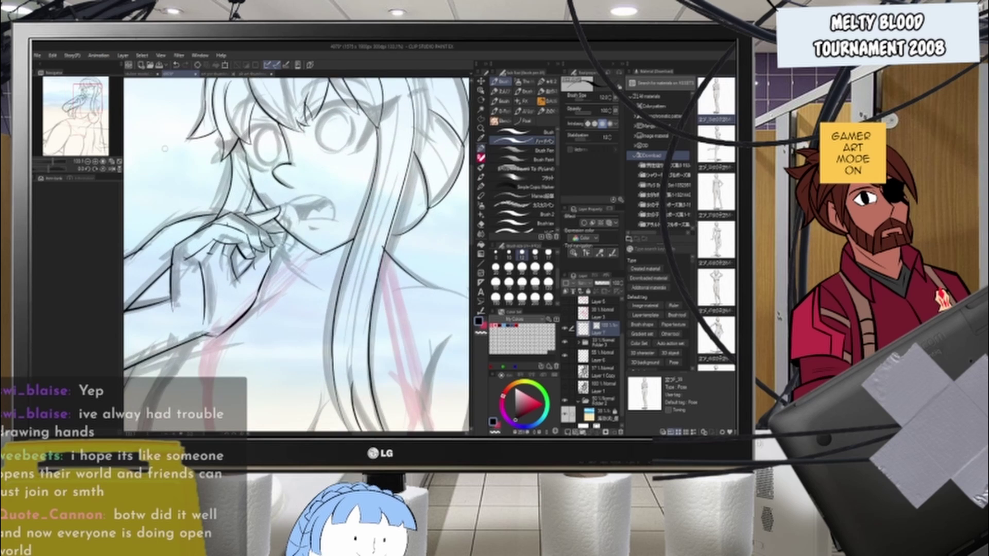
scroll(165, 148, "down", 2)
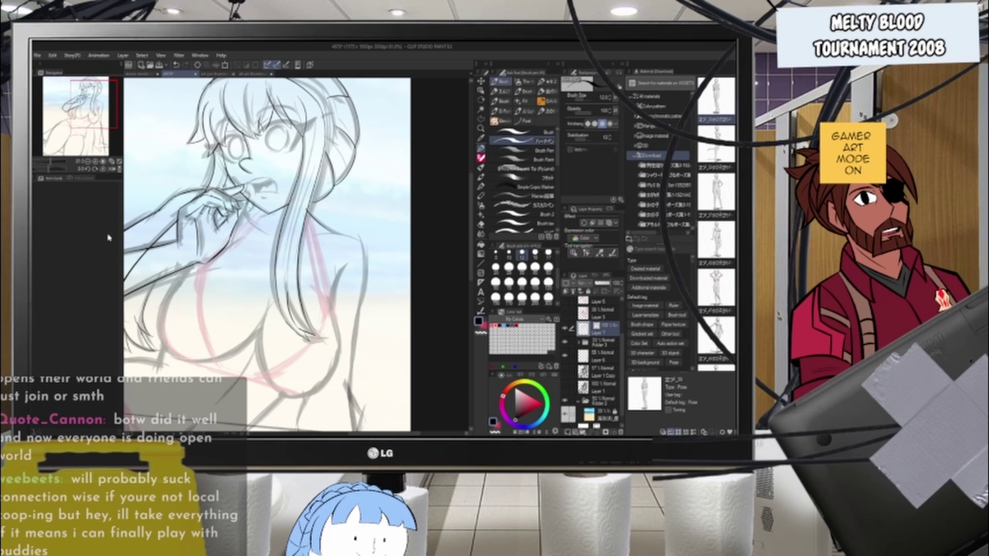
scroll(365, 221, "down", 1)
scroll(268, 216, "up", 3)
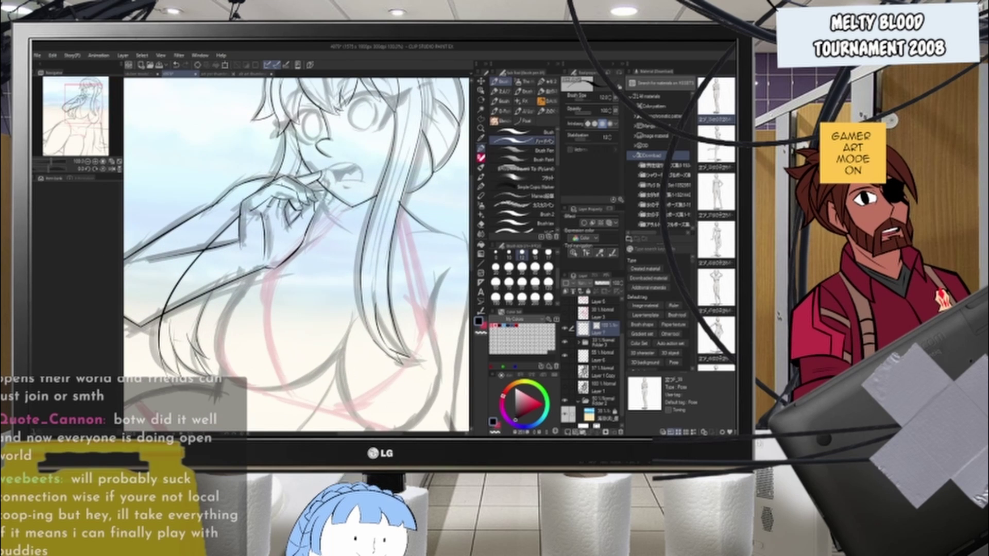
key("e")
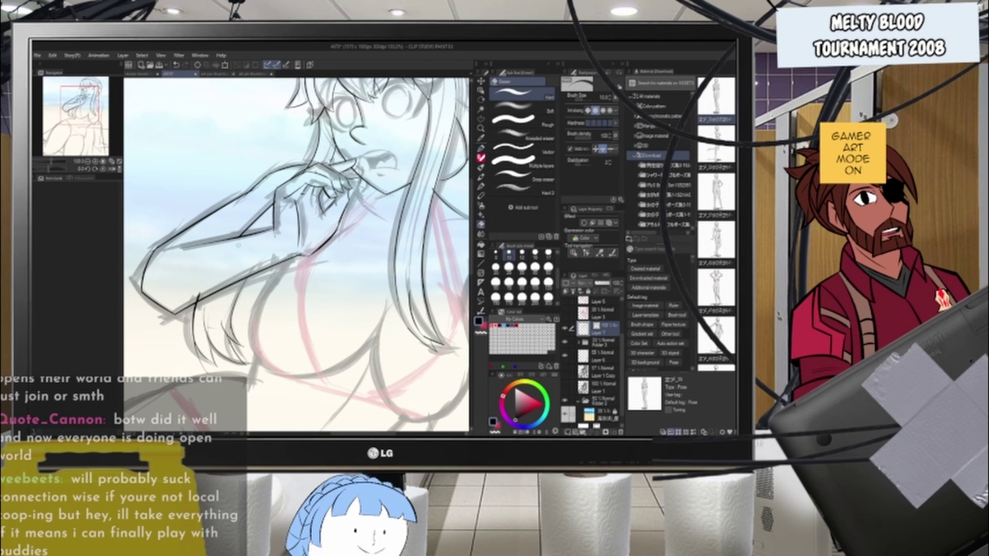
scroll(202, 272, "up", 2)
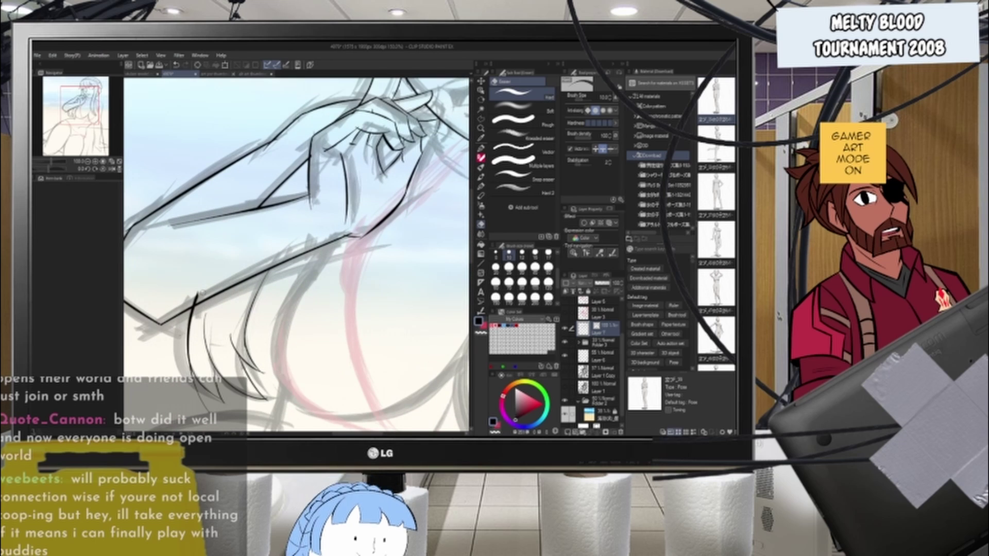
scroll(249, 237, "down", 5)
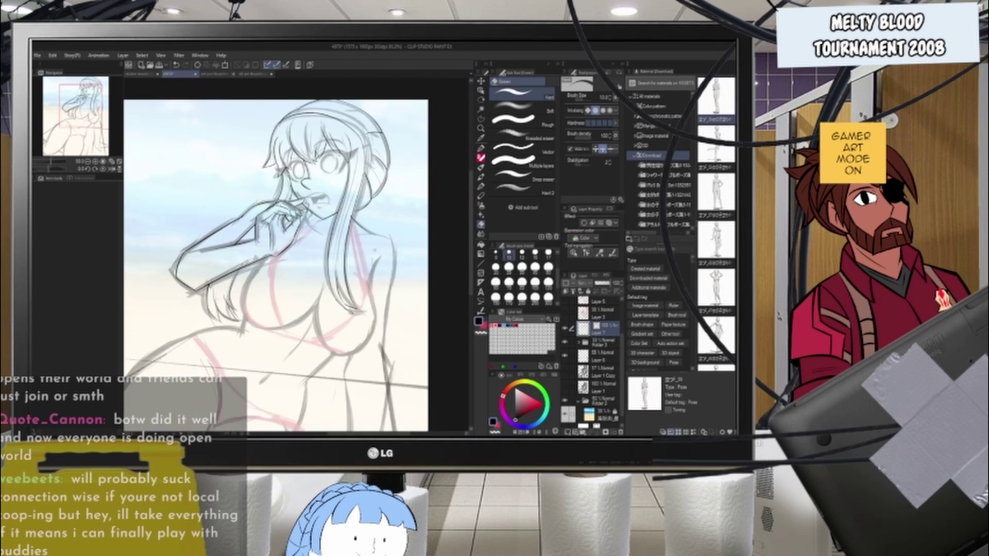
- Ink the thin collarbone line across the long side lock towards the shoulder, redoing it once
scroll(392, 206, "up", 3)
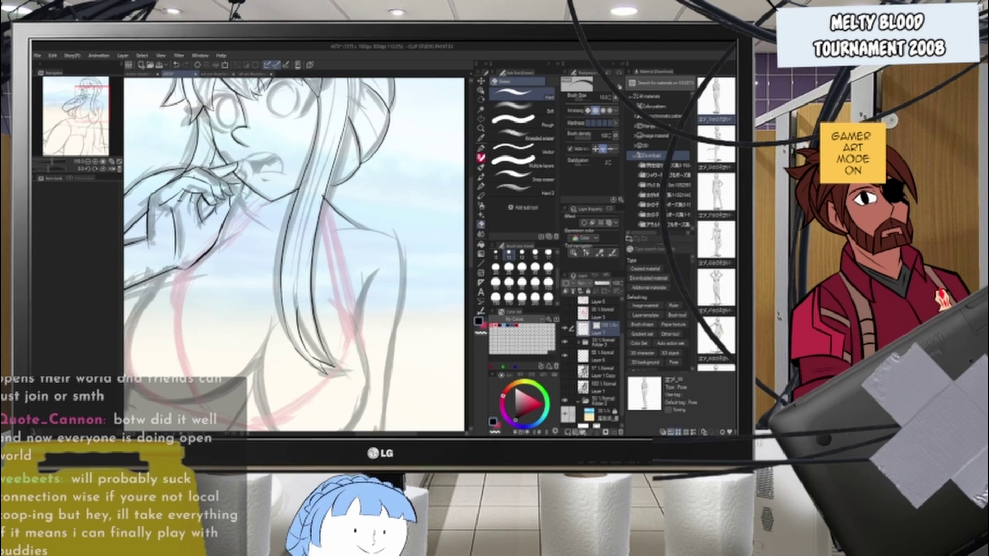
key("p")
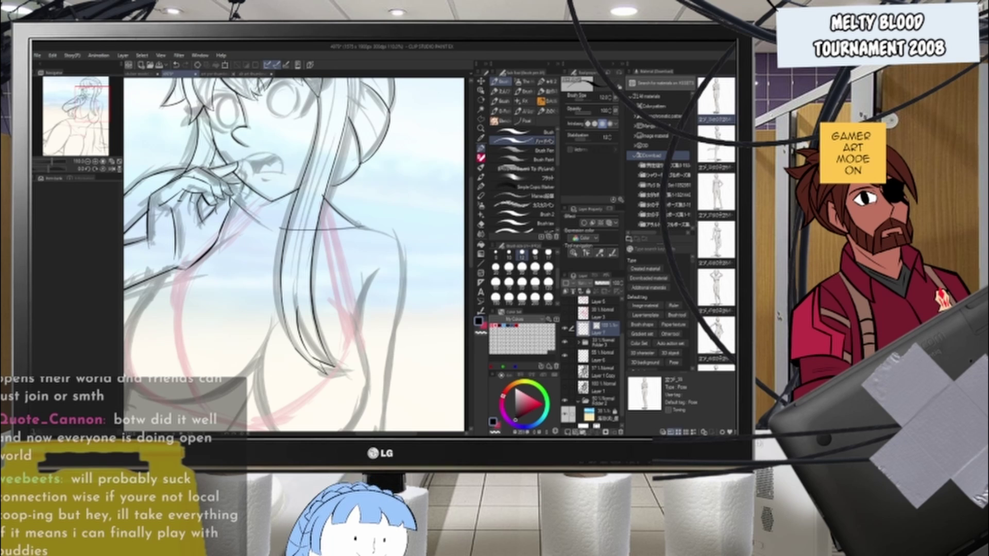
key("ctrl+z")
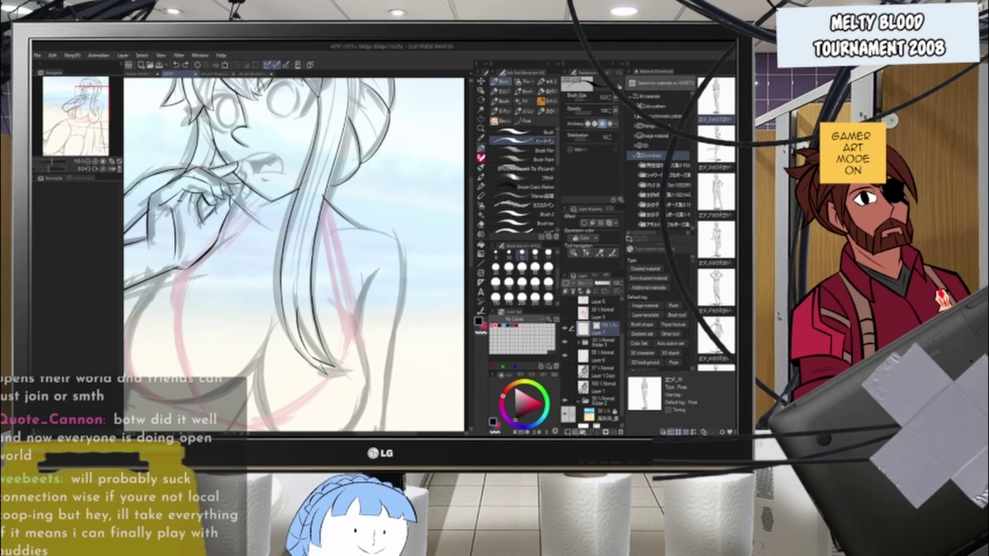
left_click_drag(282, 227, 356, 232)
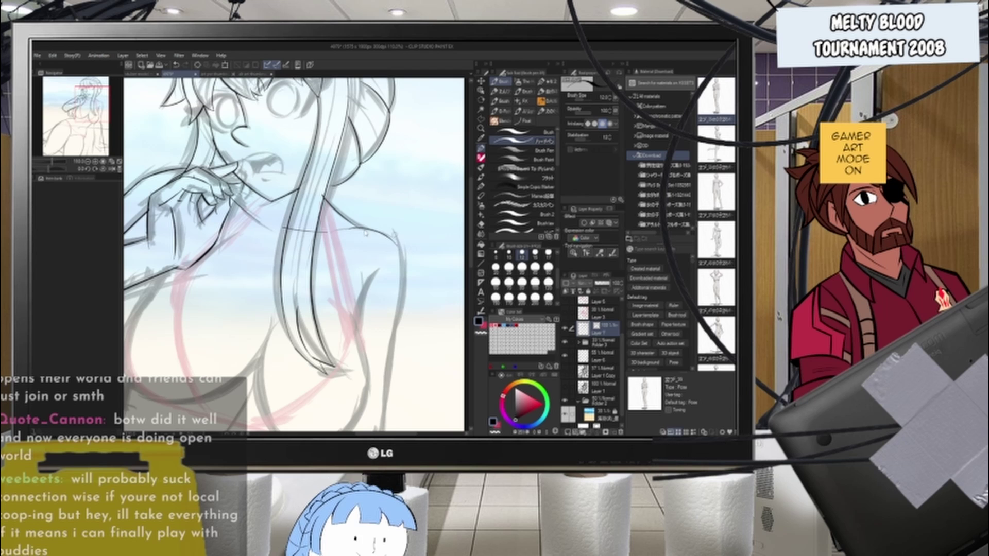
- Ink the outer contour of the lowered arm from the rounded shoulder down to the elbow
left_click_drag(404, 248, 398, 309)
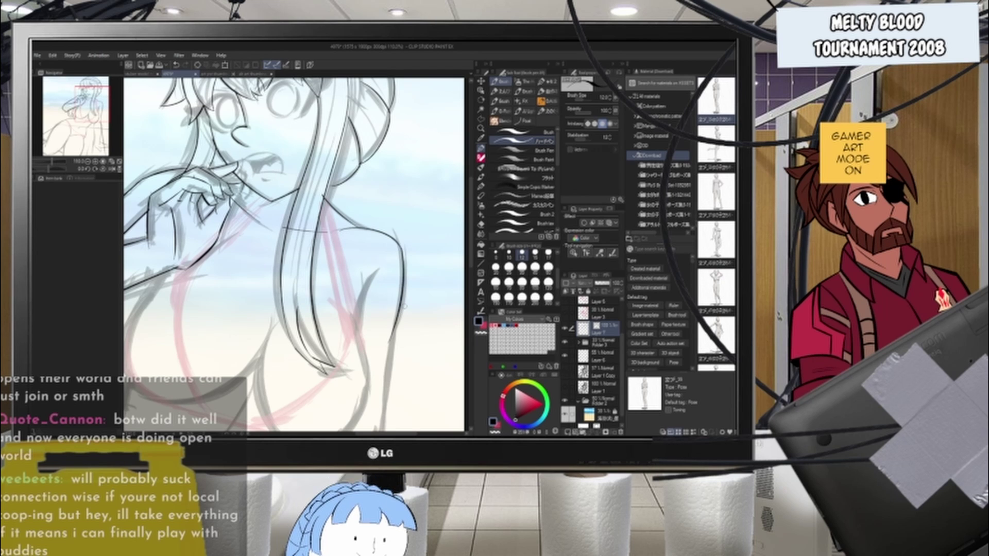
scroll(404, 306, "down", 4)
left_click_drag(406, 379, 404, 292)
scroll(404, 292, "up", 2)
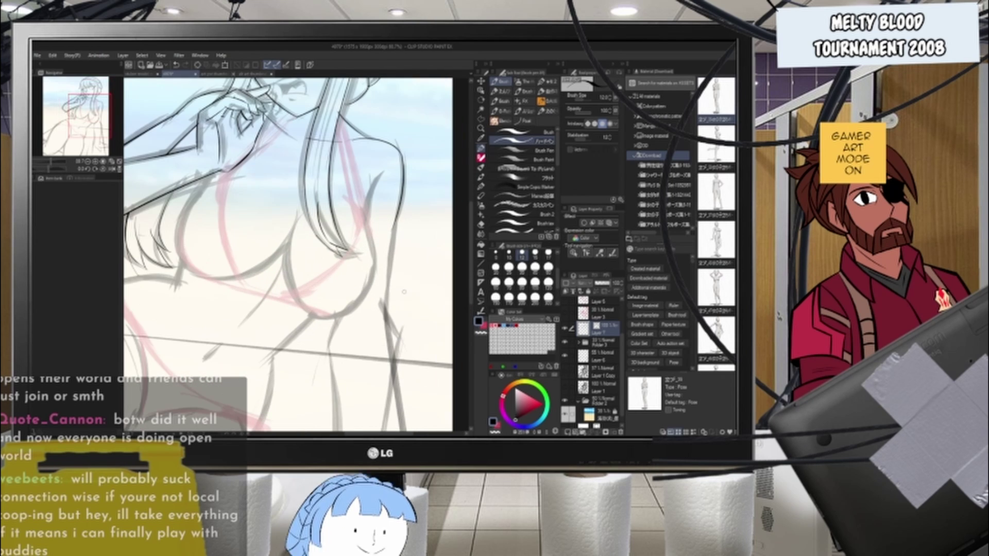
left_click_drag(396, 220, 385, 314)
key("ctrl+z")
left_click_drag(396, 222, 386, 316)
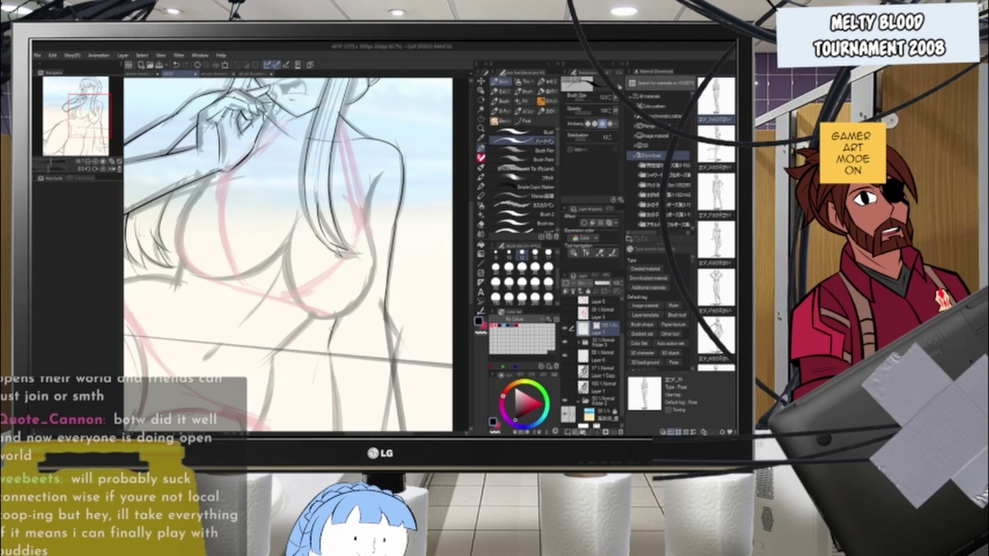
- Ink the inner edge of the lowered arm down to the wrist, continuing into a downward-pointing thumb
scroll(330, 328, "down", 9)
left_click_drag(336, 362, 340, 295)
scroll(341, 295, "up", 7)
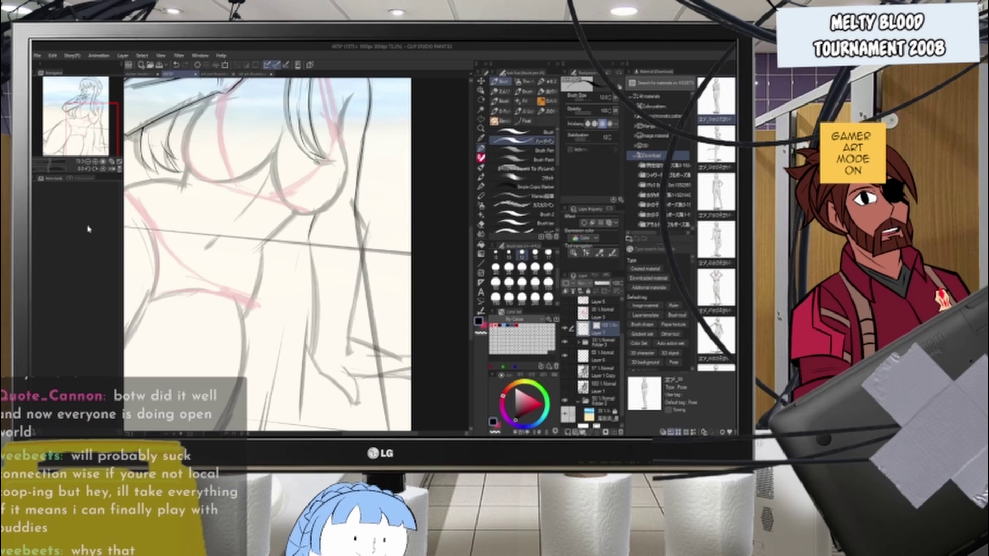
scroll(456, 182, "down", 1)
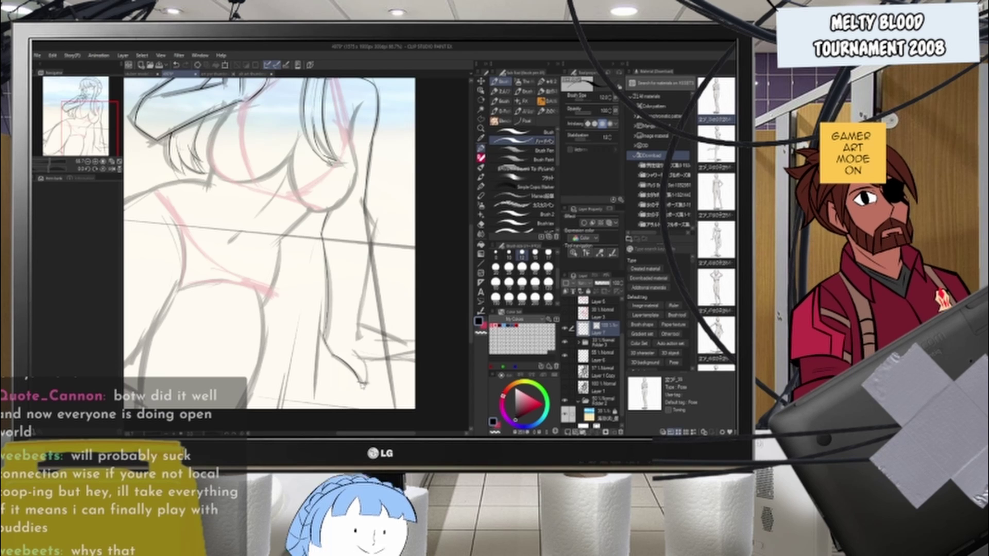
scroll(363, 259, "down", 2)
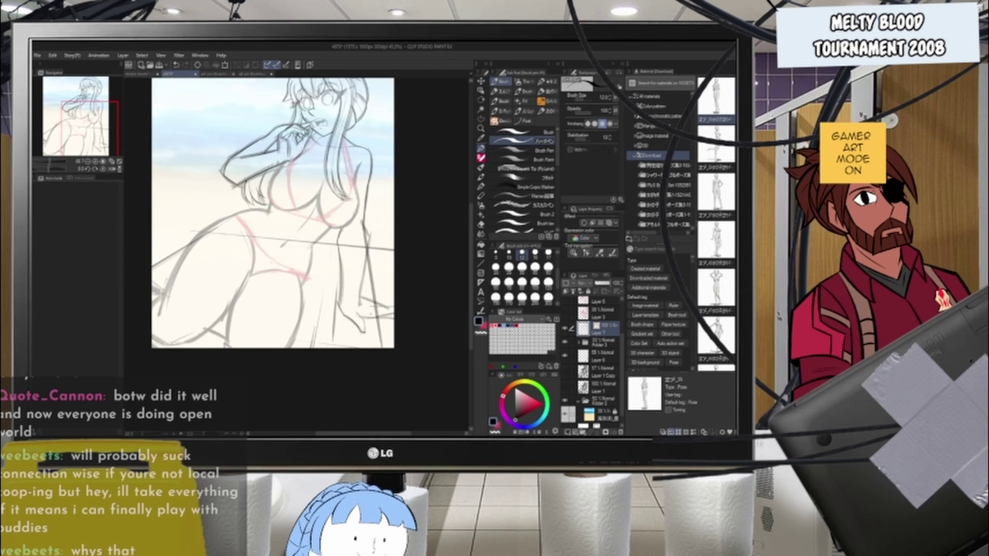
scroll(373, 343, "up", 3)
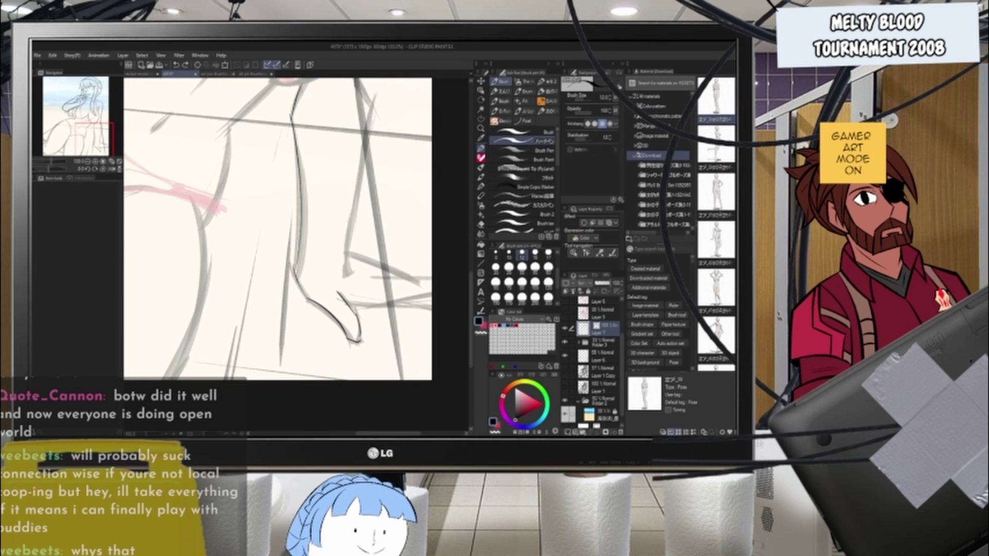
- Undo the downward-pointing thumb strokes and re-ink the thumb's lower edge outward from the wrist
key("ctrl+z")
key("ctrl+z")
key("ctrl+z")
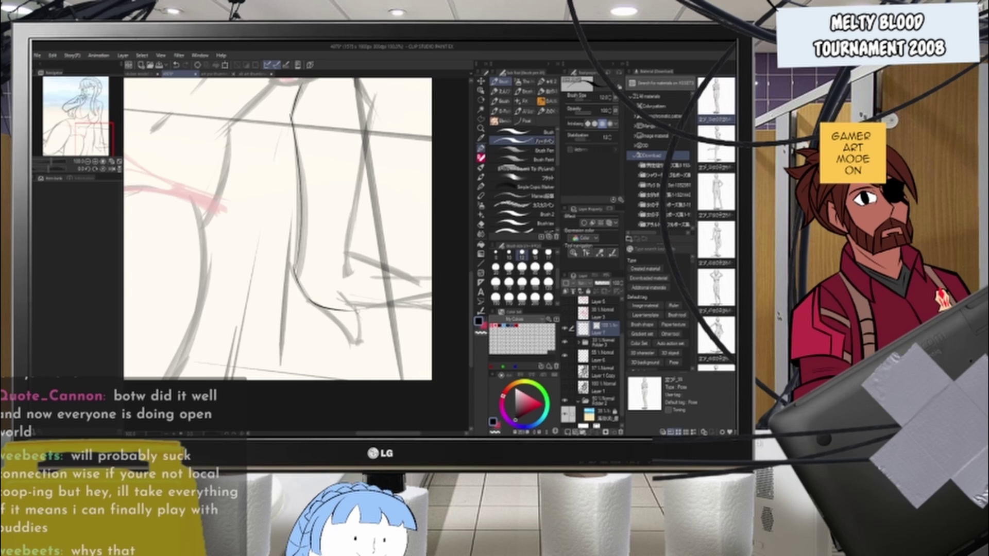
key("ctrl+z")
left_click_drag(310, 301, 360, 314)
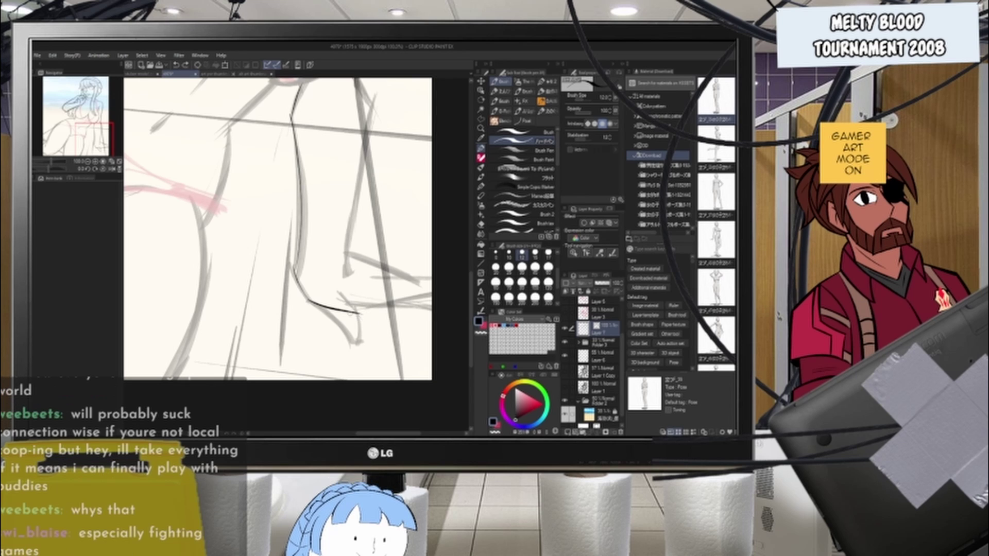
- Ink the rounded tip and the upper edge of the lowered hand's thumb
left_click_drag(377, 321, 386, 319)
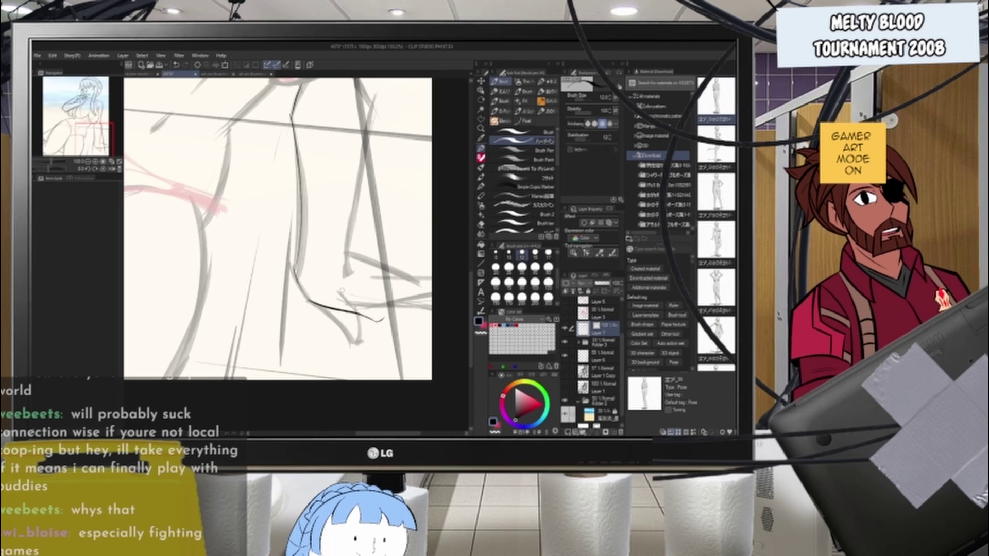
mouse_move(333, 288)
left_mouse_down()
mouse_move(375, 302)
mouse_move(386, 318)
left_mouse_up()
key("ctrl+z")
key("ctrl+z")
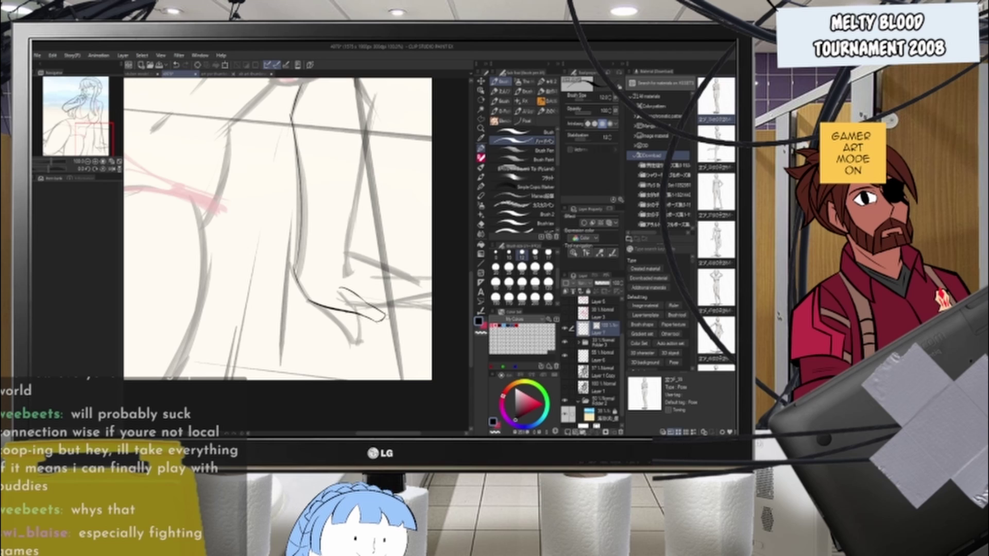
- Select the doubled stroke at the thumb's tip and delete it
key("e")
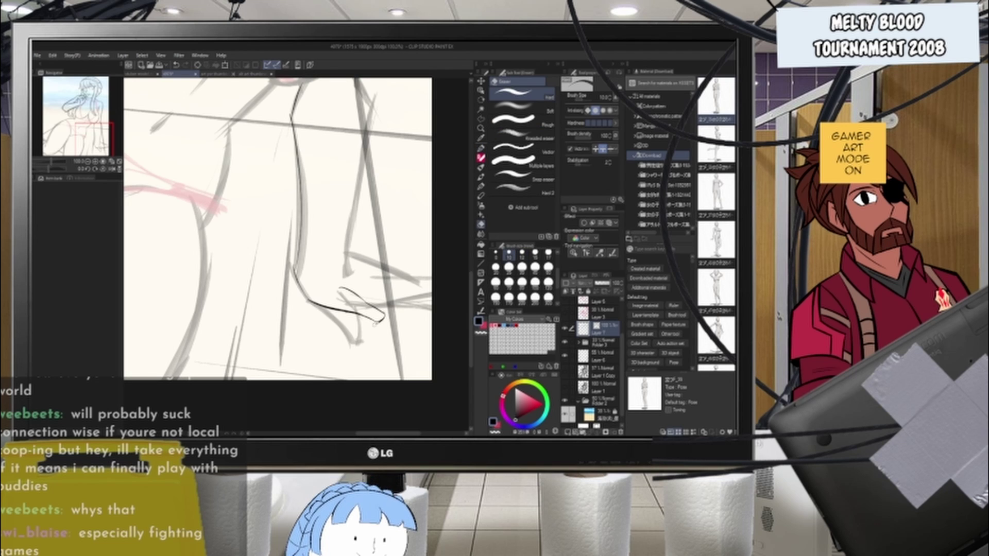
scroll(374, 324, "up", 2)
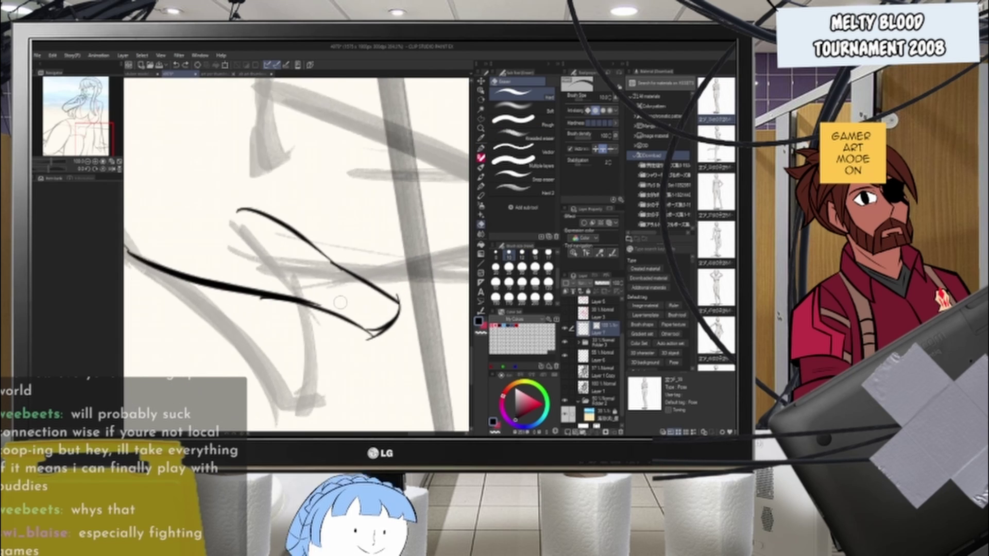
scroll(340, 302, "up", 1)
left_click(482, 92)
left_click(382, 330)
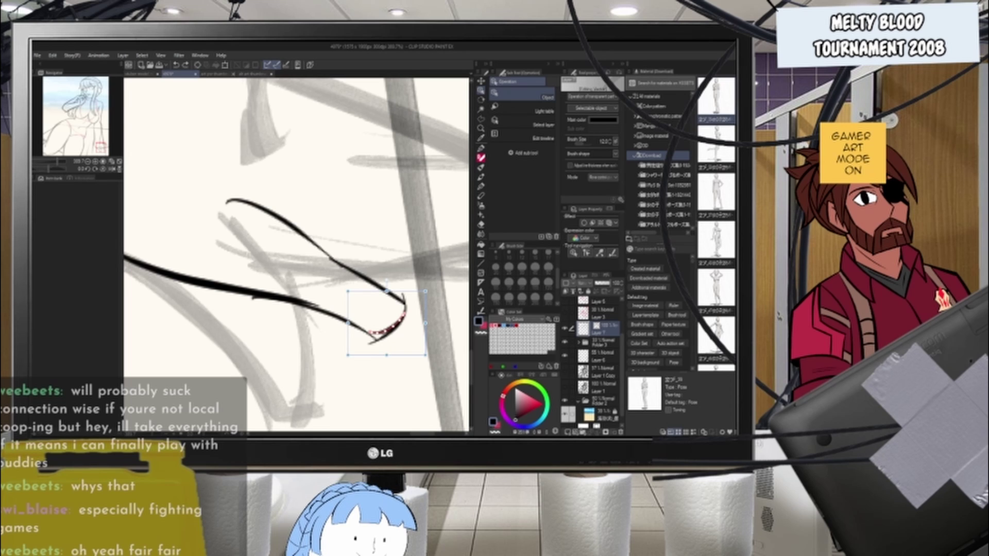
key("Delete")
- Select the thumb's tip and lower-edge lines and slightly adjust the outer lower-edge line
left_click(402, 334)
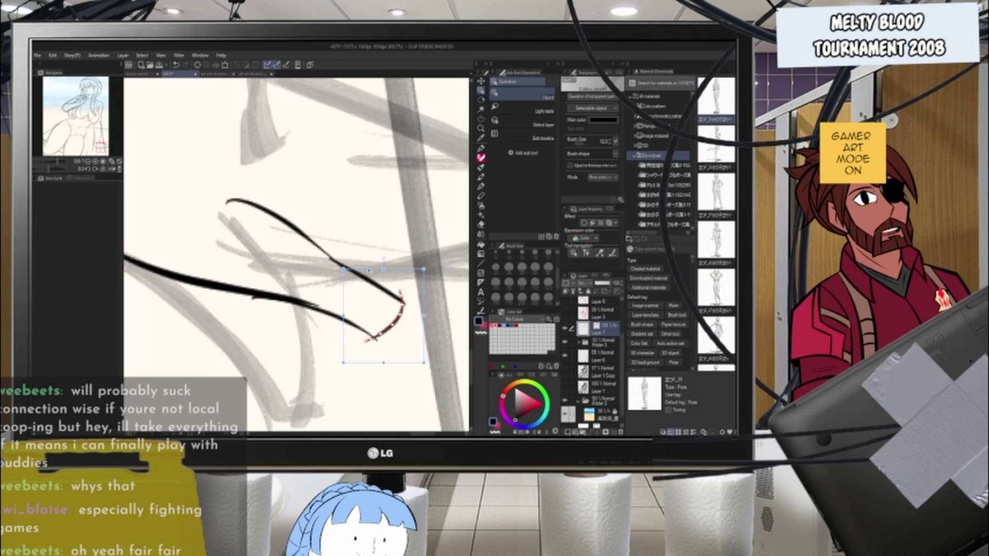
left_click(312, 306)
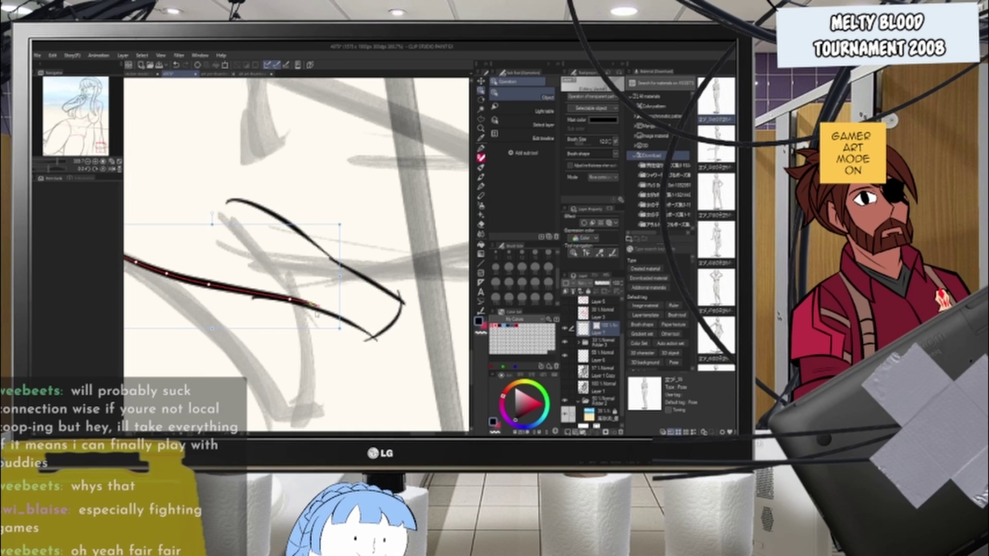
left_click(323, 310)
left_click_drag(232, 275, 232, 272)
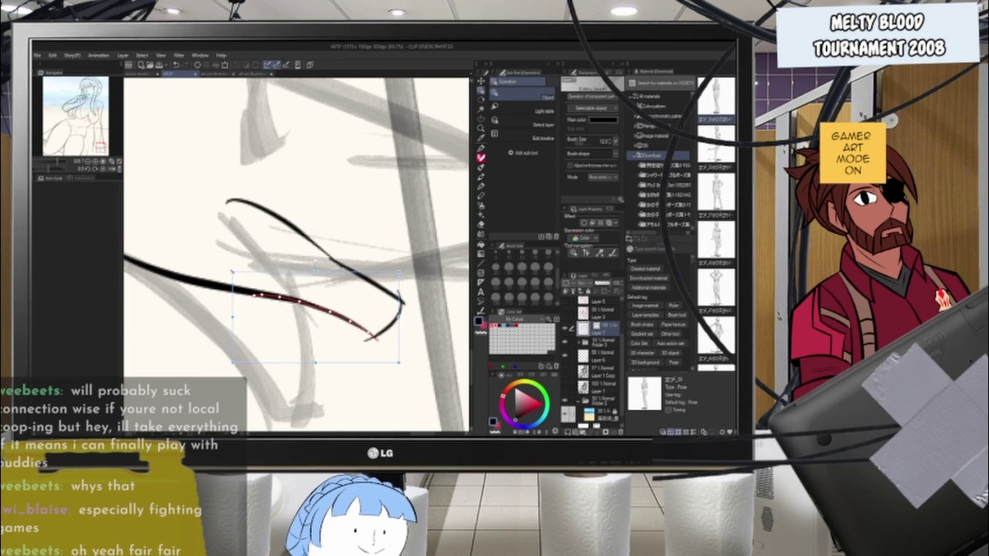
- On Layer 7, touch up the lowered thumb's tip outline and erase the overshoot at its corners
key("e")
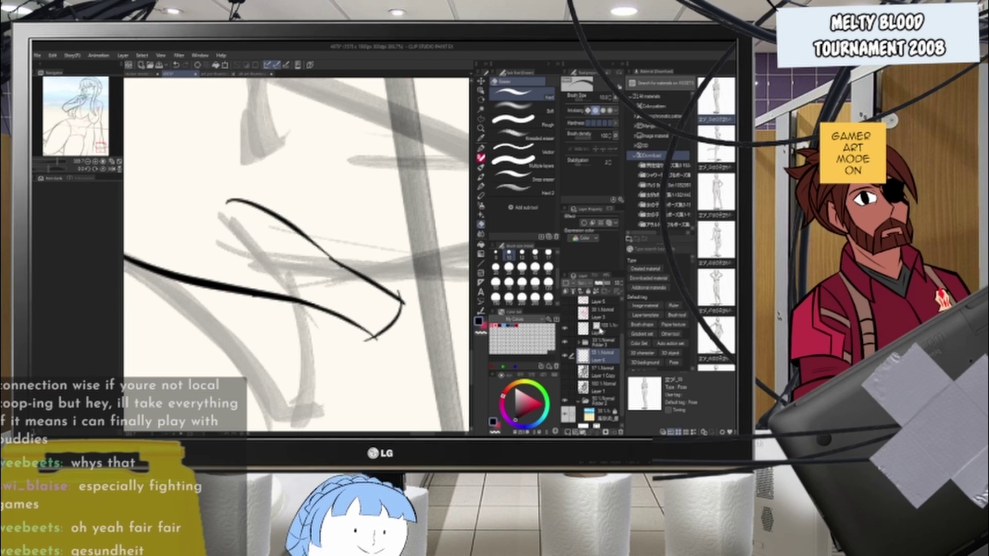
left_click(600, 331)
mouse_move(387, 331)
left_mouse_down()
mouse_move(423, 249)
mouse_move(304, 160)
mouse_move(331, 145)
left_mouse_up()
key("r")
left_click(481, 148)
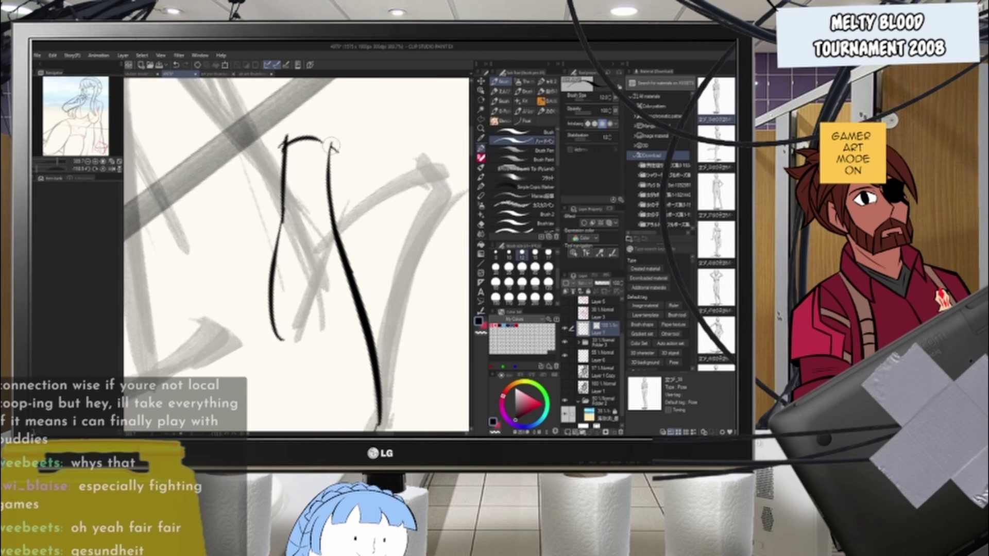
key("e")
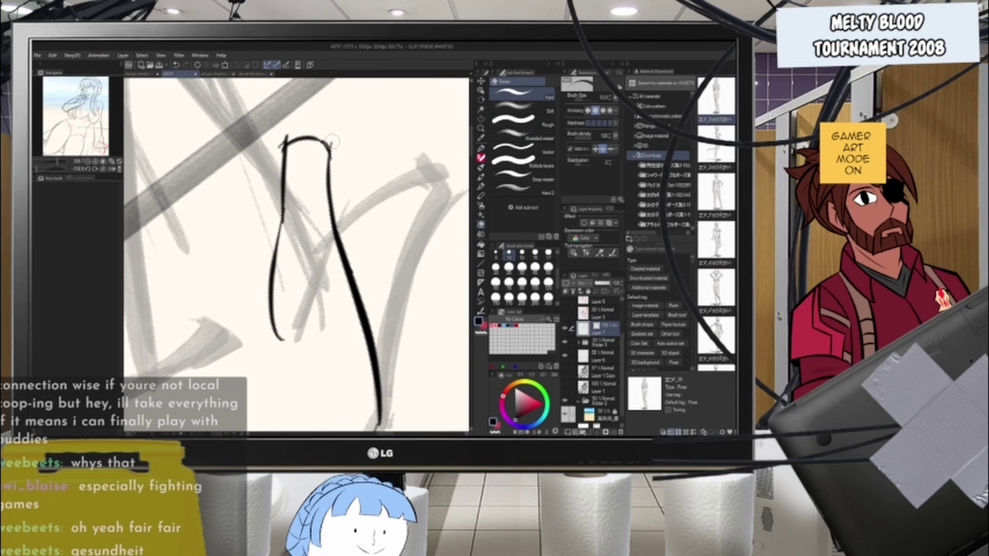
- Ink the lowered forearm's outer edge from the elbow to the wrist, undoing and redrawing the stroke until it fits
key("r")
scroll(294, 177, "down", 5)
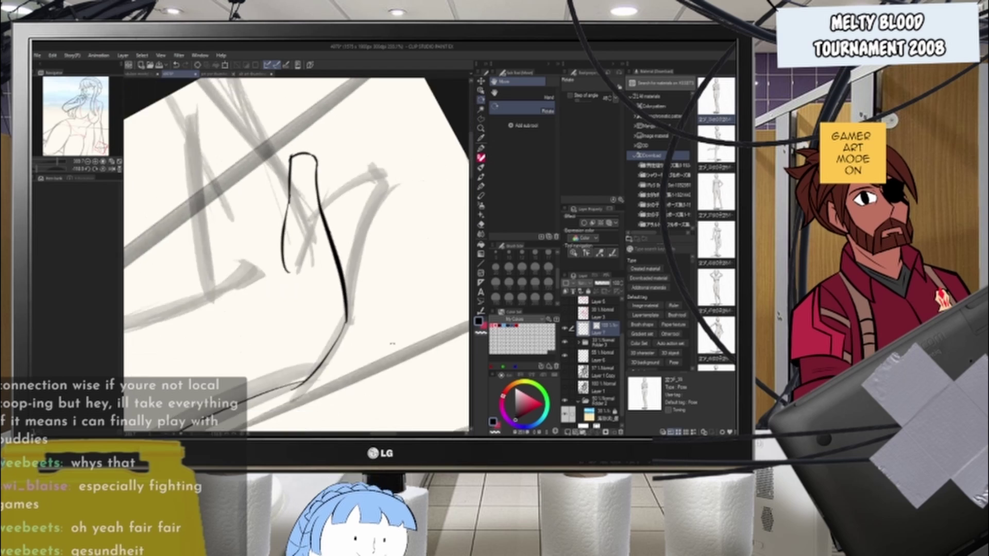
left_click_drag(395, 225, 273, 385)
scroll(269, 255, "up", 2)
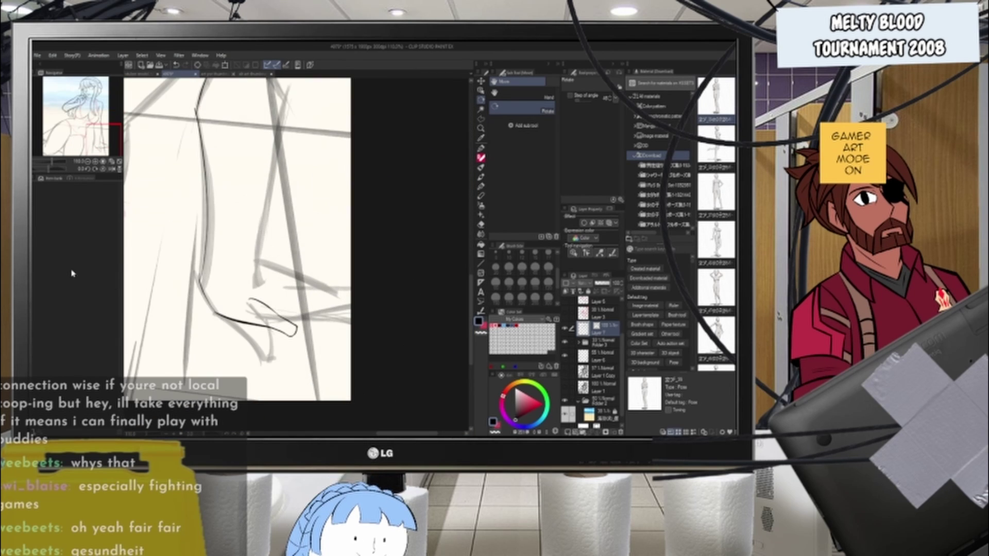
scroll(207, 186, "down", 3)
scroll(207, 185, "up", 3)
scroll(269, 258, "down", 1)
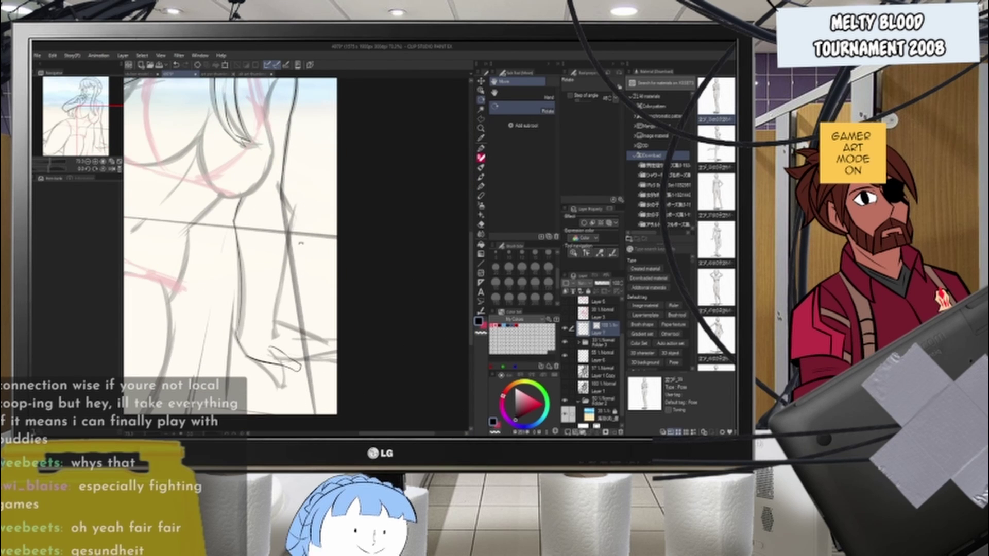
left_click(480, 149)
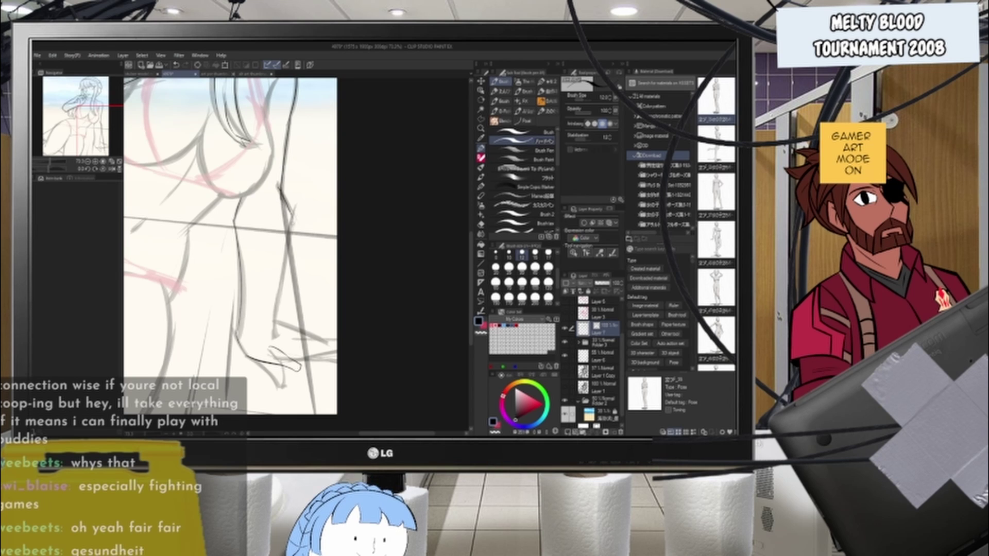
left_click_drag(293, 224, 274, 336)
key("ctrl+z")
left_click_drag(292, 216, 272, 333)
key("ctrl+z")
key("ctrl+z")
left_click_drag(294, 215, 274, 330)
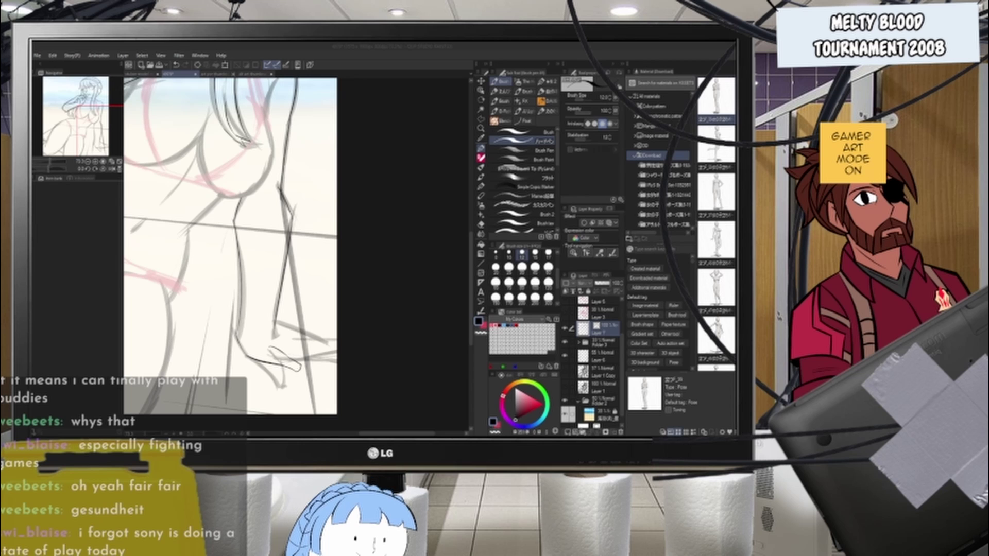
left_click(417, 57)
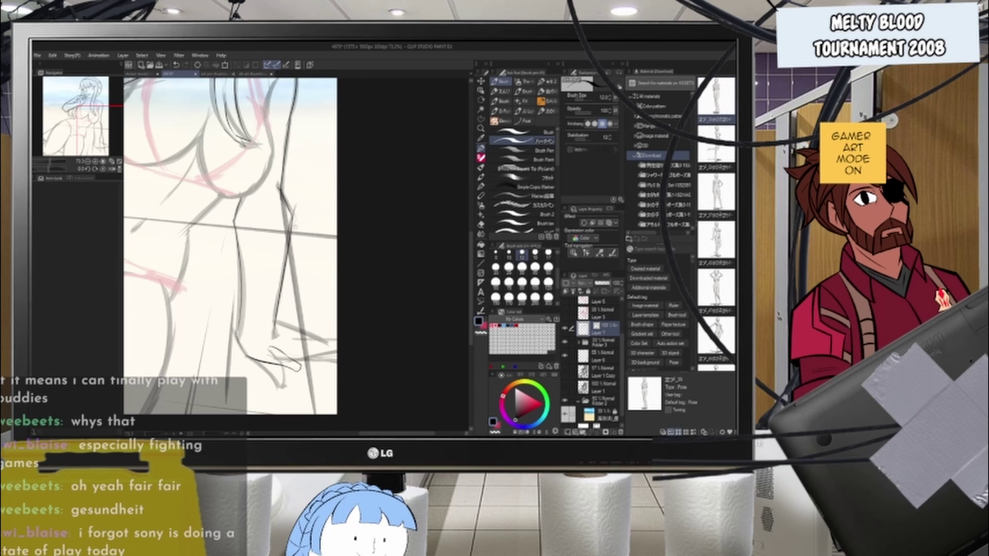
- Ink the back of the lowered hand from the wrist toward the fingers and the lower finger edge extending from the thumb
scroll(293, 407, "up", 3)
key("r")
mouse_move(394, 272)
left_mouse_down()
mouse_move(334, 350)
mouse_move(455, 162)
left_mouse_up()
key("b")
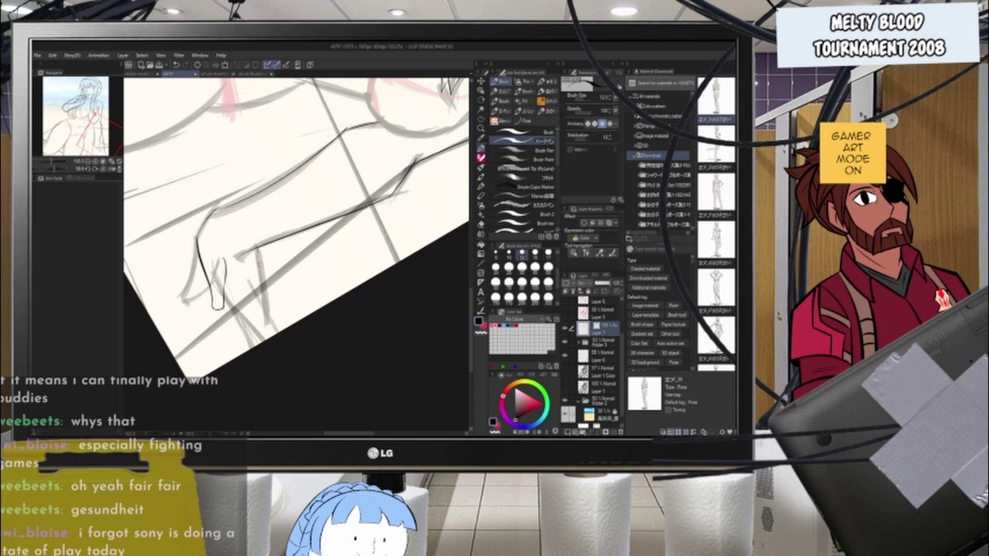
key("ctrl+z")
left_click_drag(254, 250, 282, 336)
key("ctrl+z")
left_click_drag(238, 309, 265, 341)
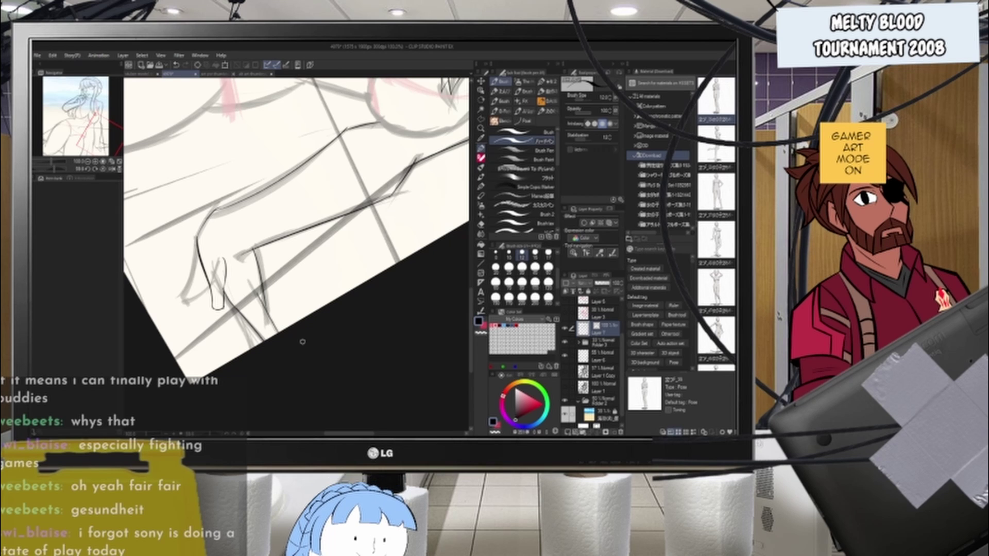
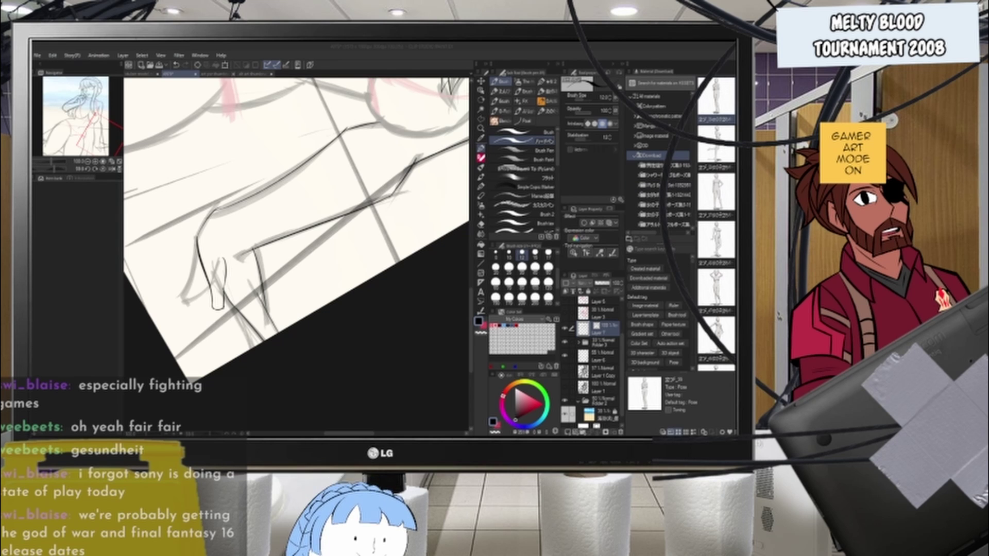
- Examine how the lowered arm and hand fit the whole figure
scroll(311, 379, "down", 3)
key("r")
scroll(393, 332, "down", 1)
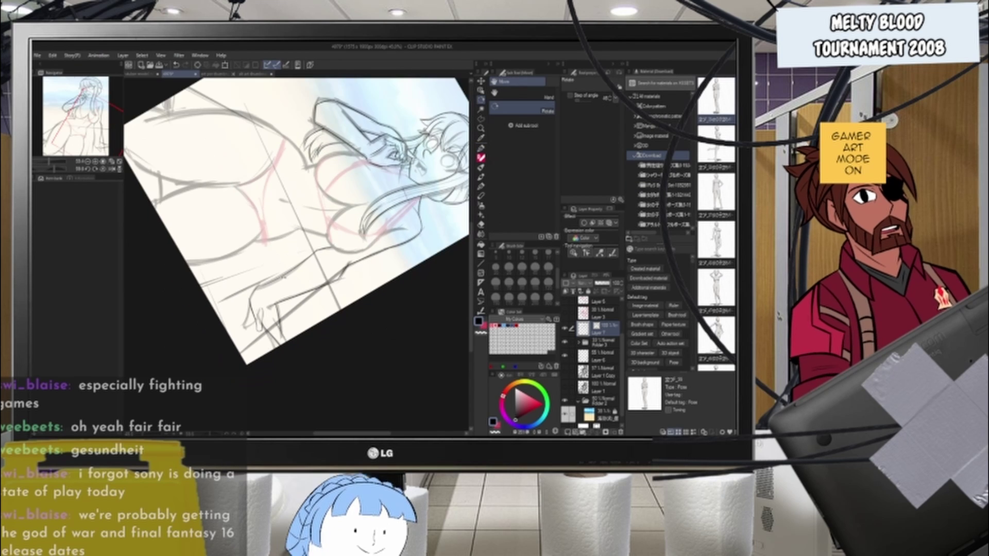
scroll(283, 278, "up", 2)
left_click_drag(340, 317, 378, 249)
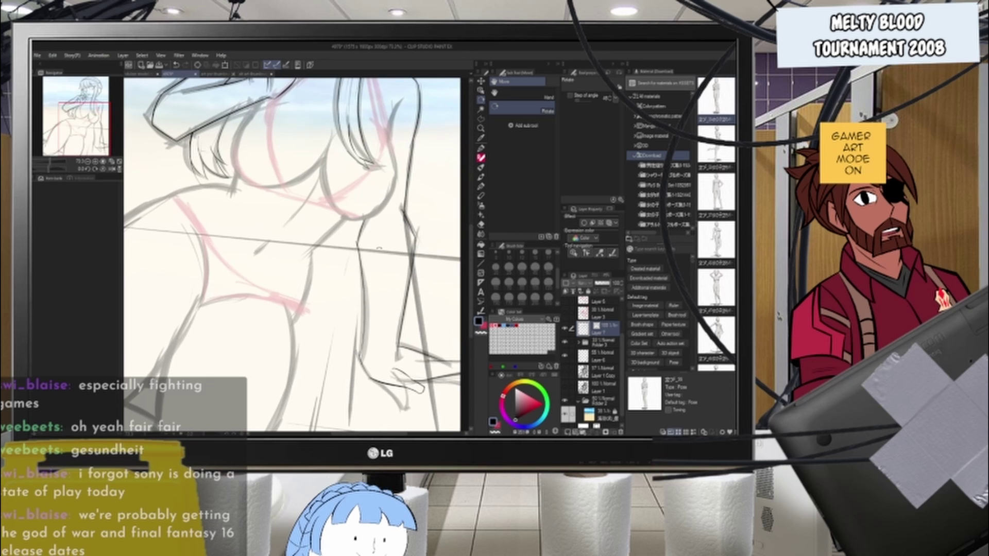
scroll(379, 248, "down", 1)
scroll(371, 232, "up", 2)
scroll(364, 207, "down", 3)
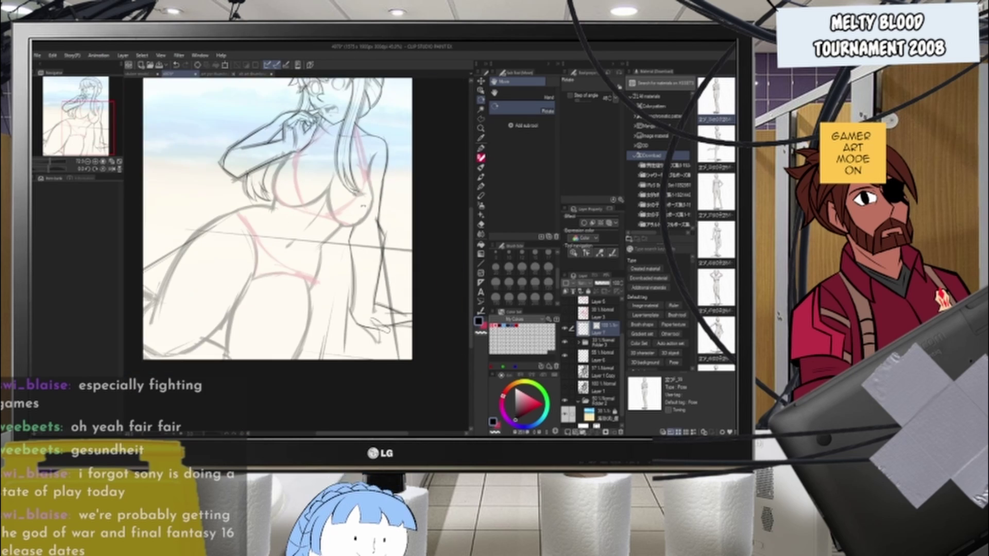
scroll(363, 206, "up", 2)
scroll(354, 296, "down", 2)
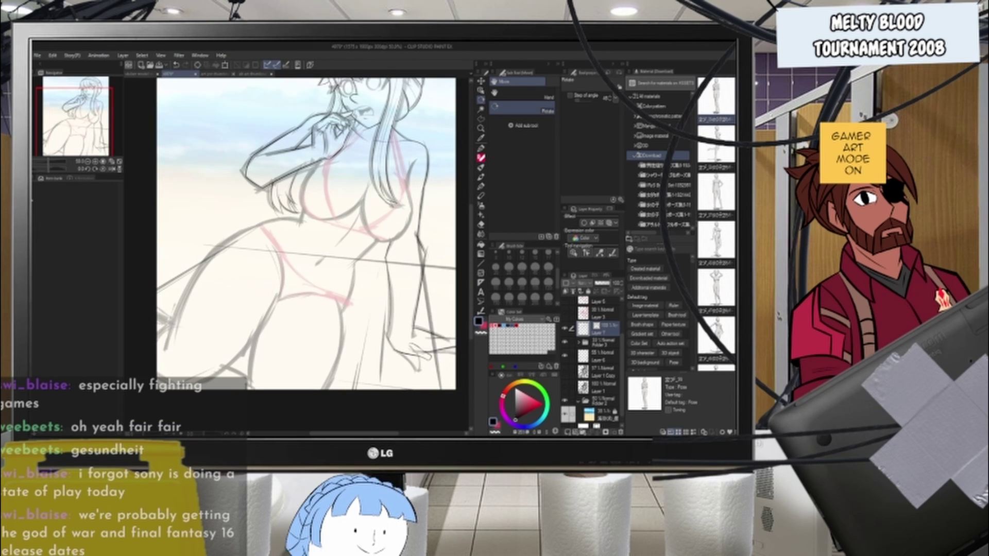
scroll(444, 355, "up", 5)
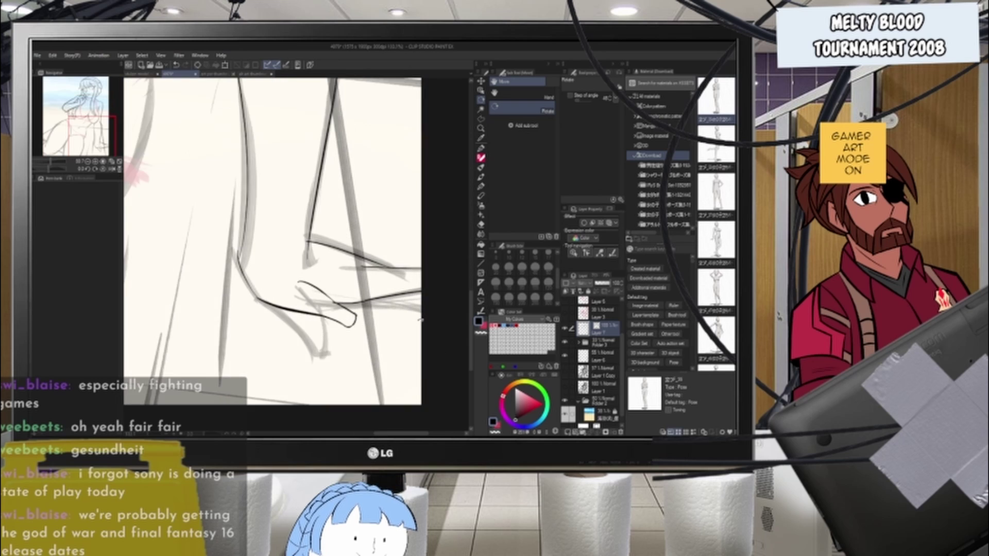
- Select the lowered hand's horizontal finger line near the canvas edge and adjust it slightly downward
left_click(480, 91)
scroll(402, 255, "up", 1)
left_click(402, 254)
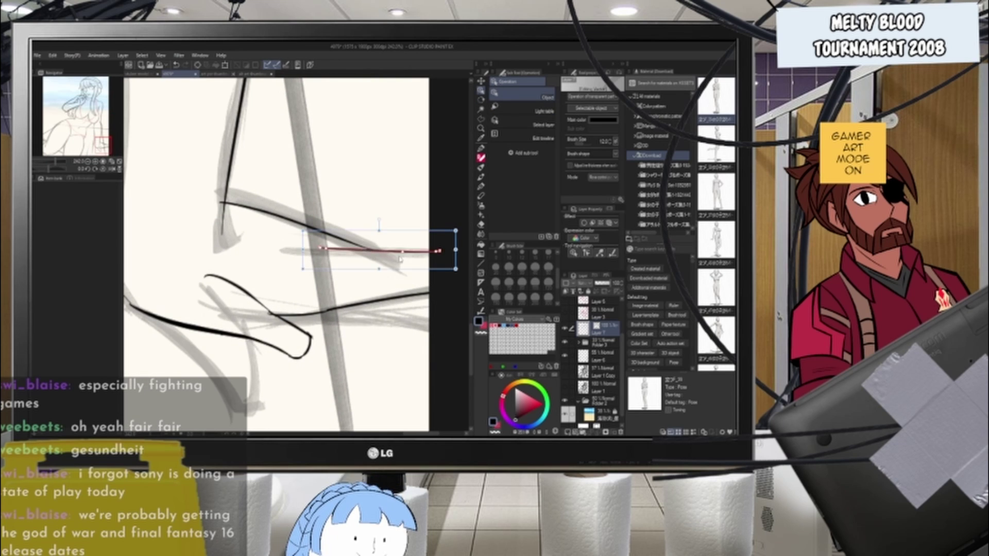
mouse_move(402, 255)
left_mouse_down()
mouse_move(392, 265)
mouse_move(410, 262)
left_mouse_up()
scroll(410, 263, "up", 1)
- Extend the line along the back of the lowered hand to meet the horizontal finger line
key("r")
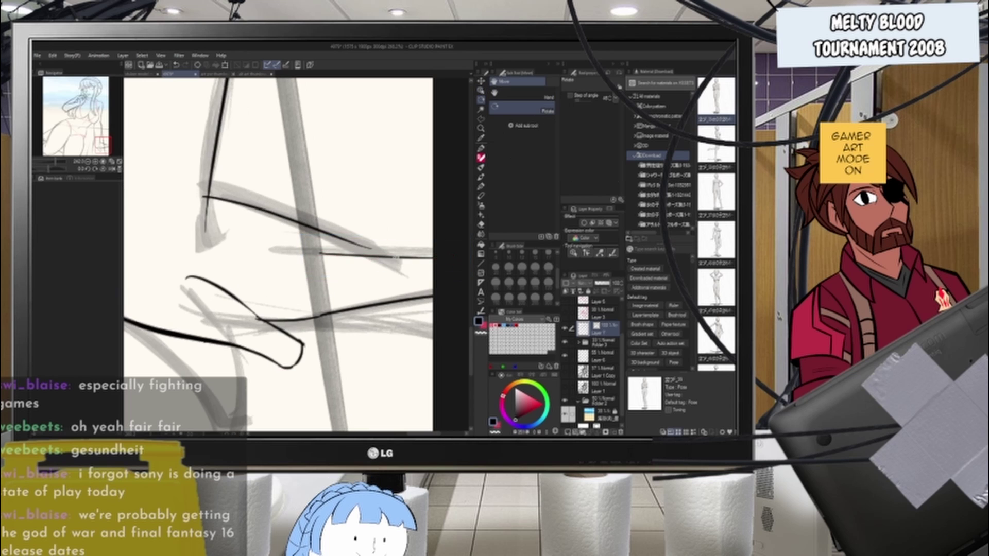
mouse_move(428, 229)
left_mouse_down()
mouse_move(406, 176)
mouse_move(421, 188)
left_mouse_up()
double_click(422, 186)
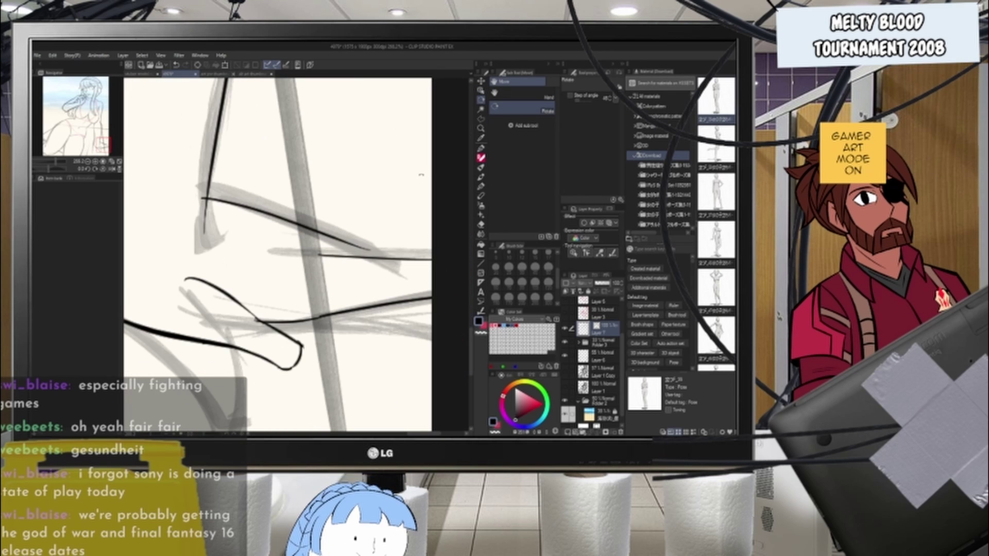
left_click(481, 149)
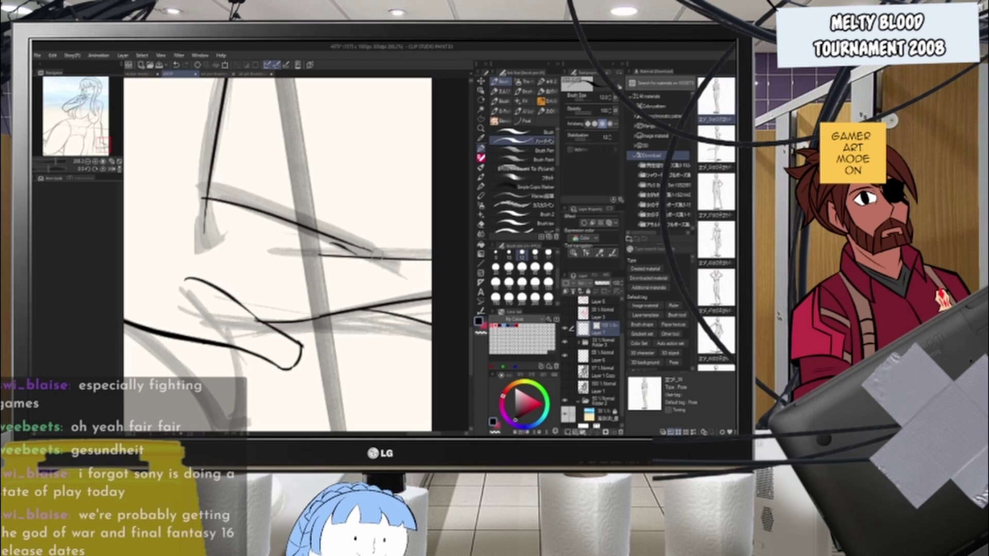
left_click_drag(361, 248, 405, 264)
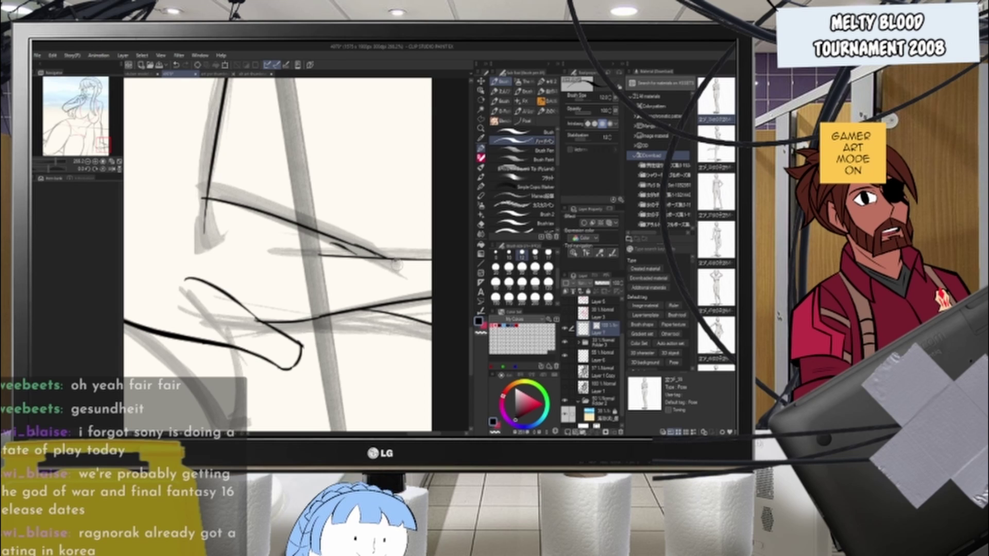
- Erase and re-ink the wrist end of the hand's upper edge, trimming the overshoot past the forearm line
scroll(284, 321, "down", 6)
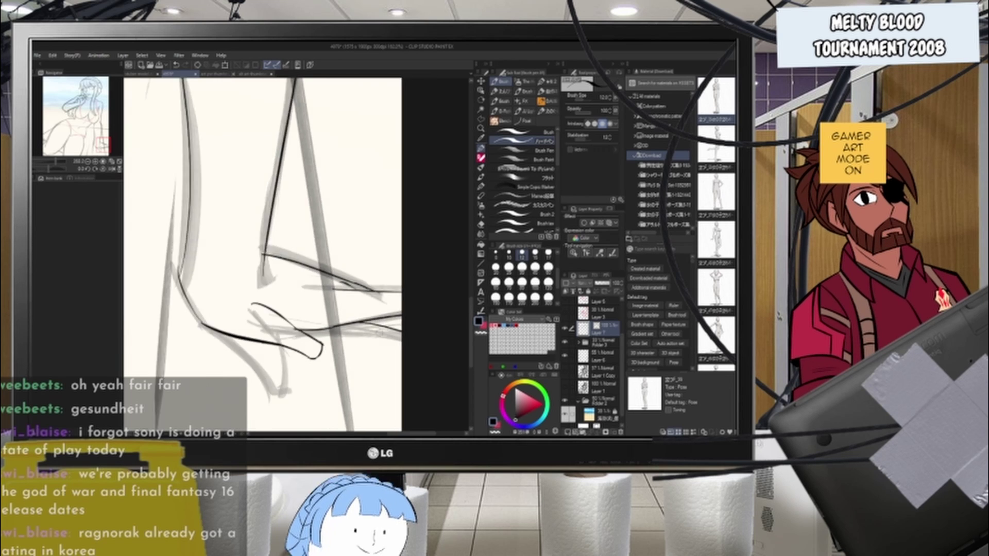
scroll(389, 323, "up", 3)
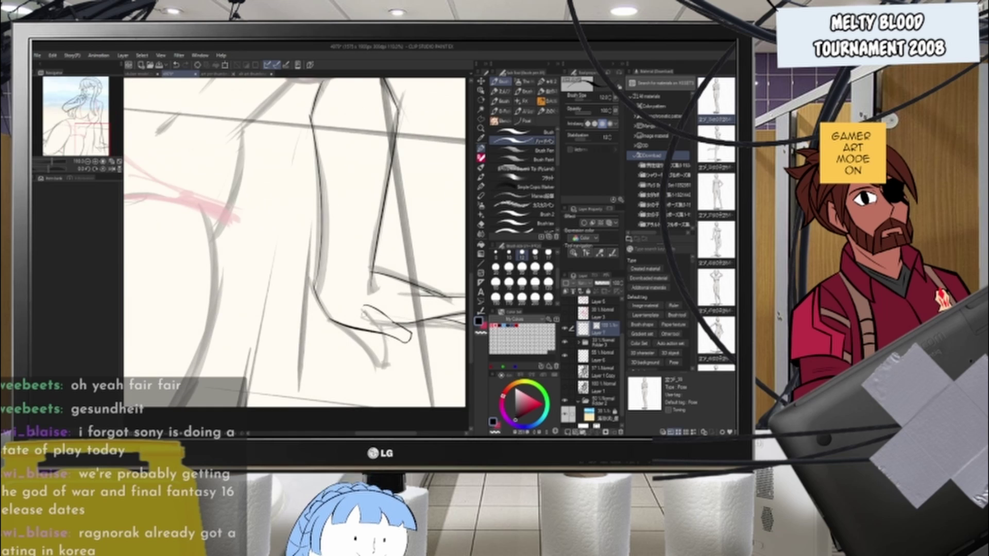
scroll(364, 314, "down", 1)
scroll(422, 294, "up", 2)
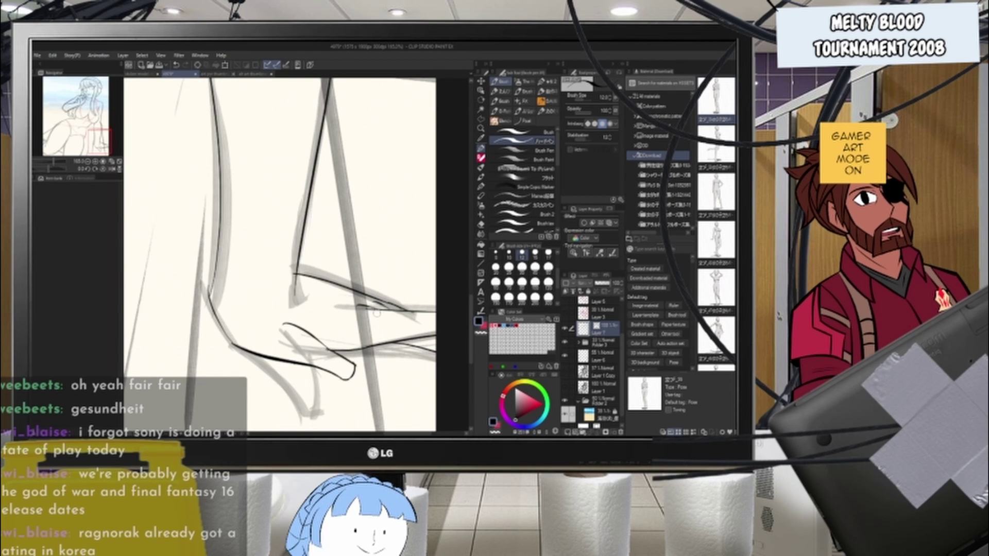
key("e")
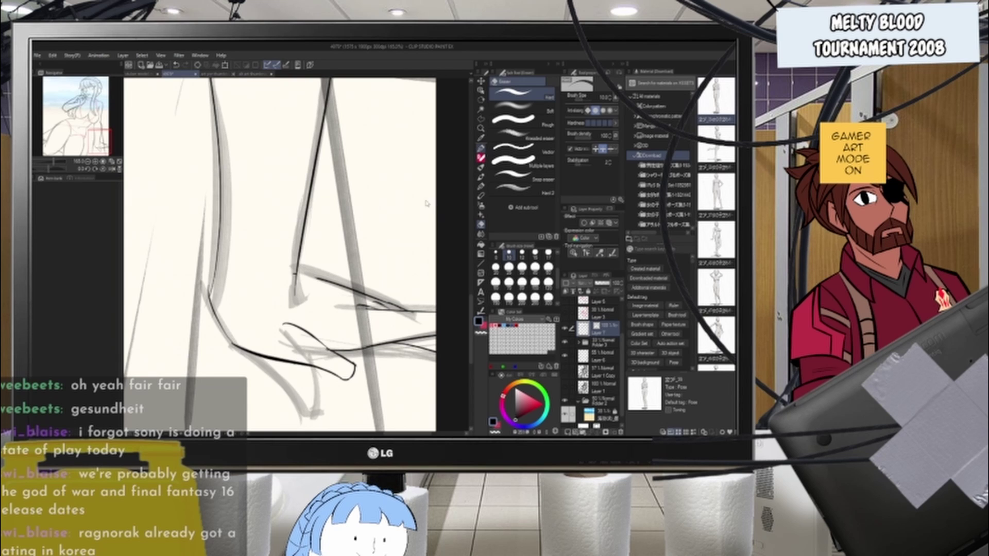
key("p")
left_click_drag(278, 279, 348, 287)
key("ctrl+z")
left_click_drag(278, 279, 348, 287)
key("e")
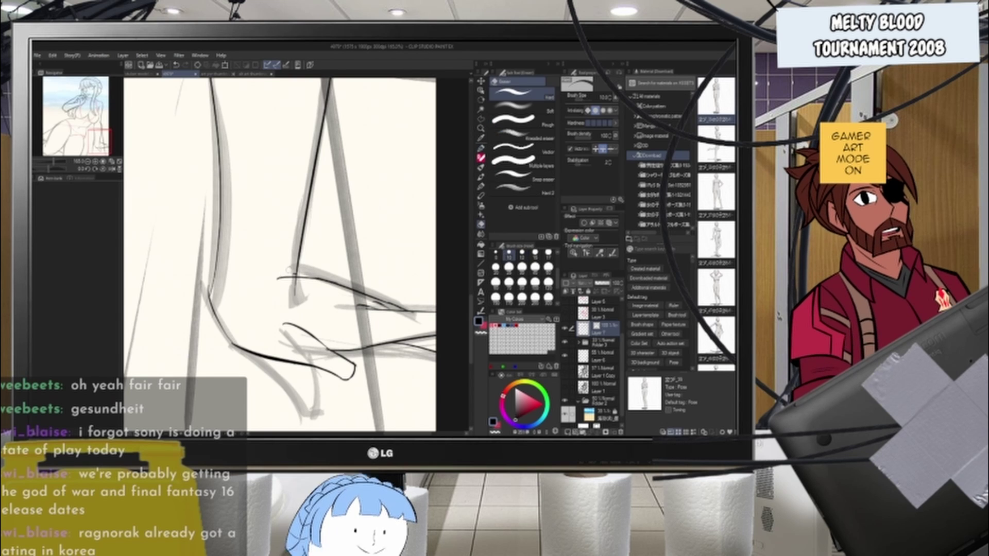
left_click_drag(279, 280, 293, 275)
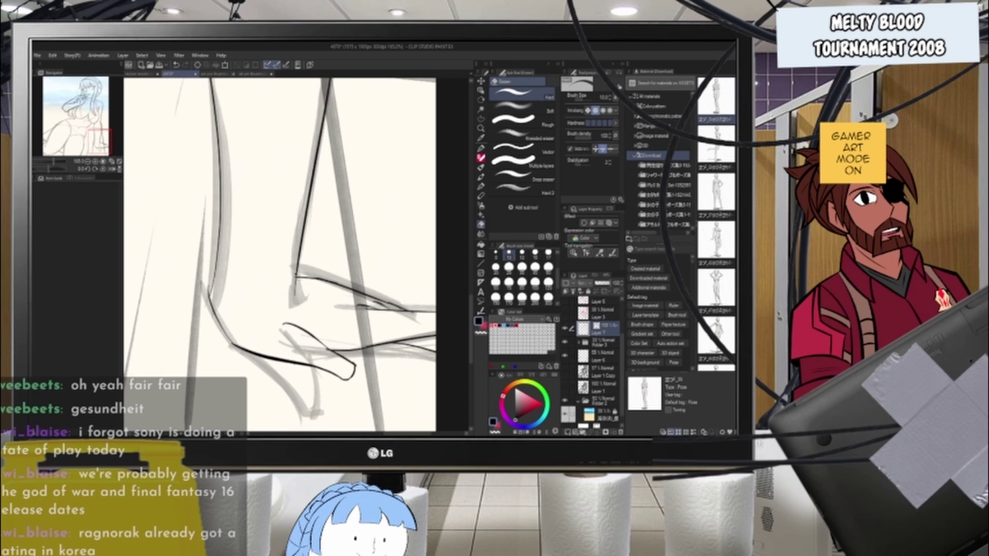
- Examine the inked lowered arm, the chest and the waist sketch around the raised elbow
scroll(355, 360, "down", 6)
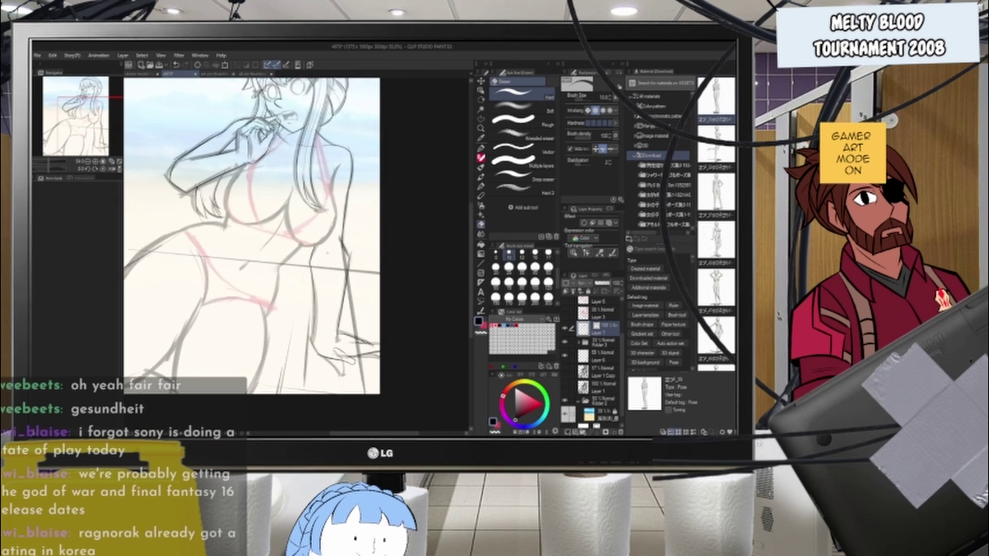
scroll(329, 232, "up", 3)
scroll(386, 214, "up", 3)
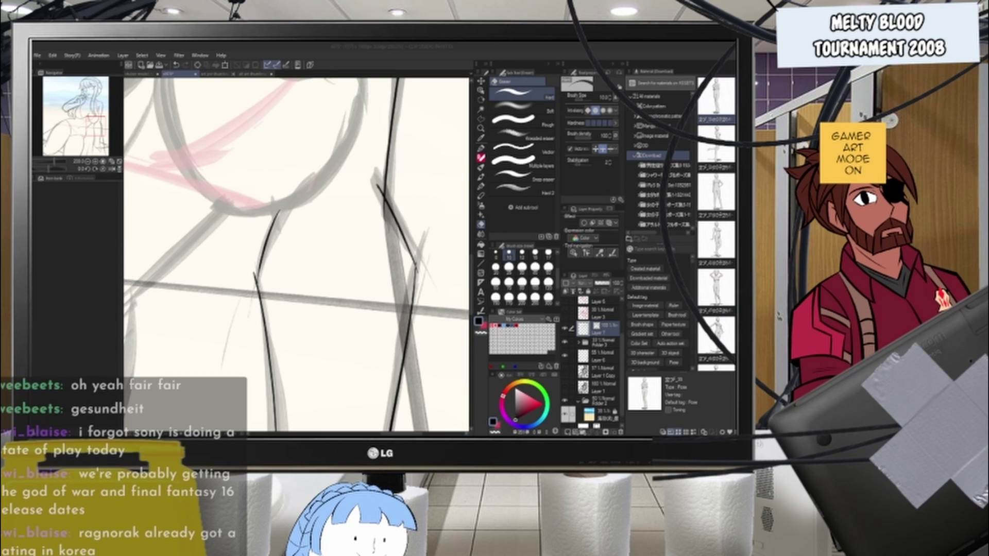
left_click(450, 50)
scroll(396, 253, "down", 3)
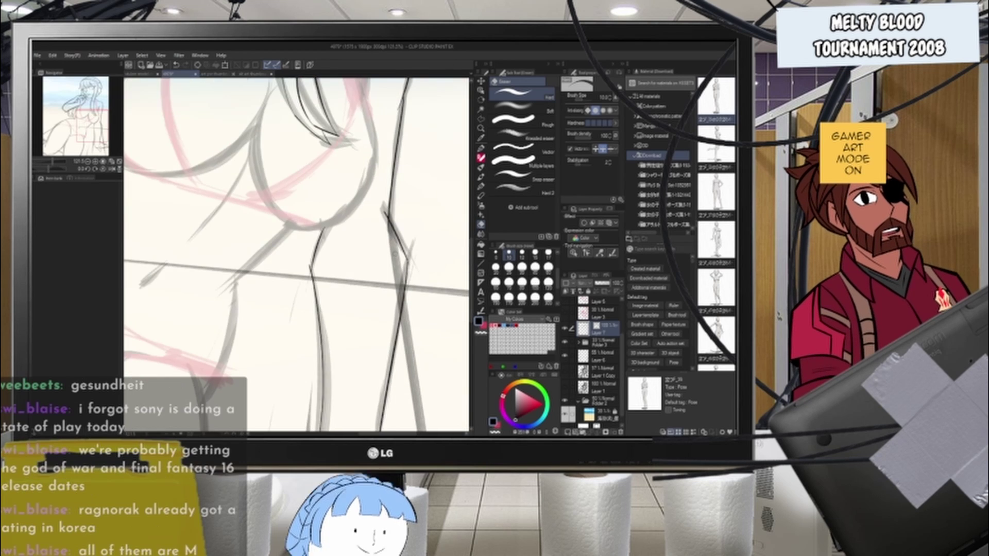
scroll(396, 254, "down", 5)
scroll(309, 221, "up", 4)
left_click_drag(263, 139, 300, 215)
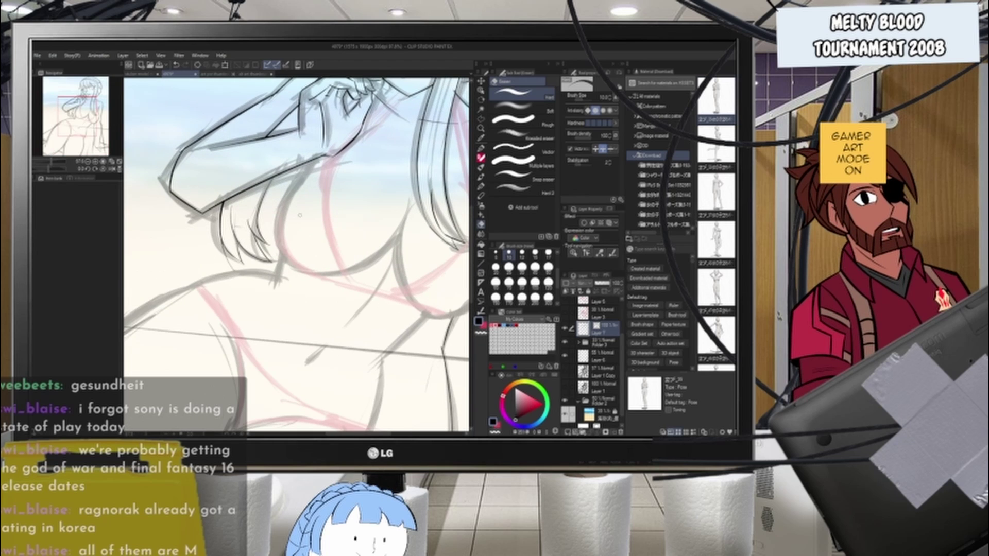
left_click(479, 148)
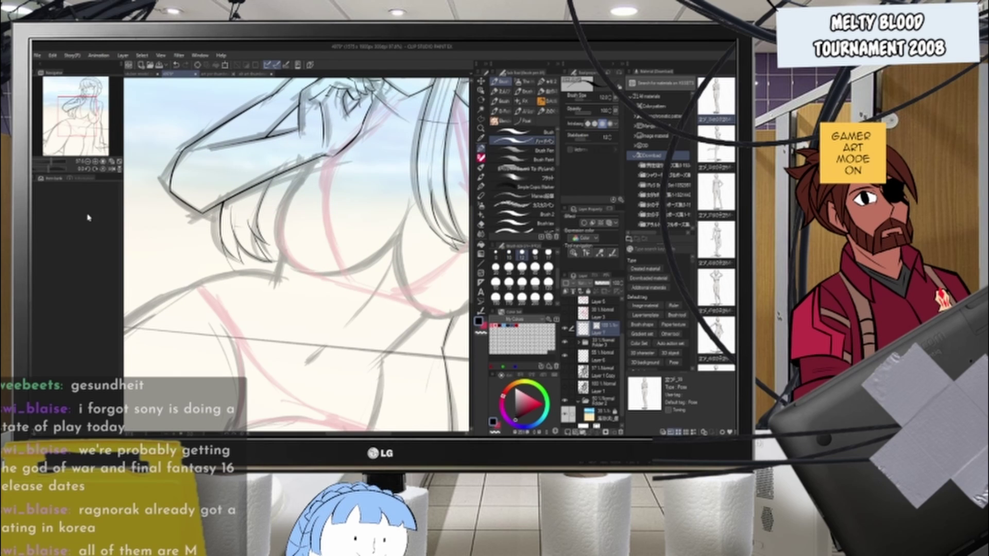
scroll(309, 198, "down", 3)
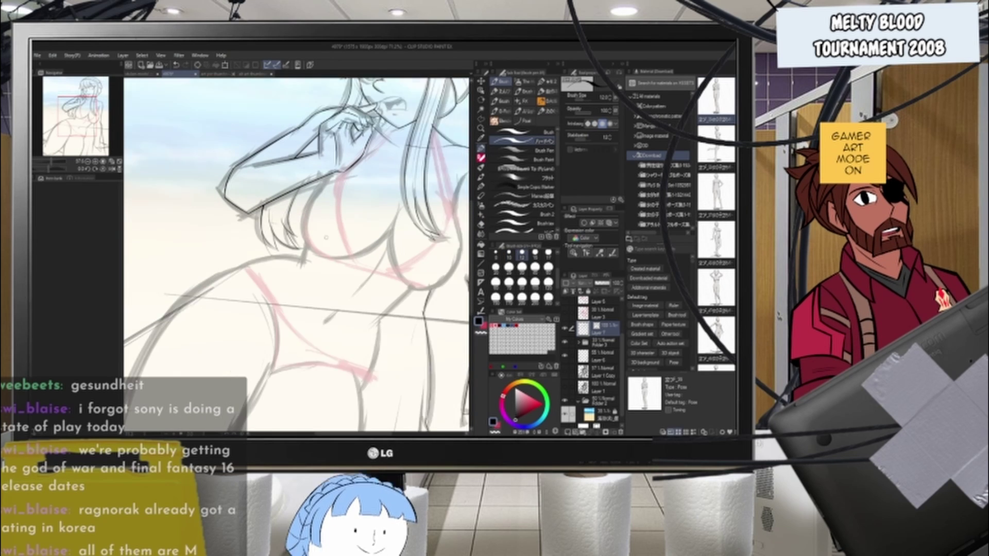
scroll(262, 211, "up", 3)
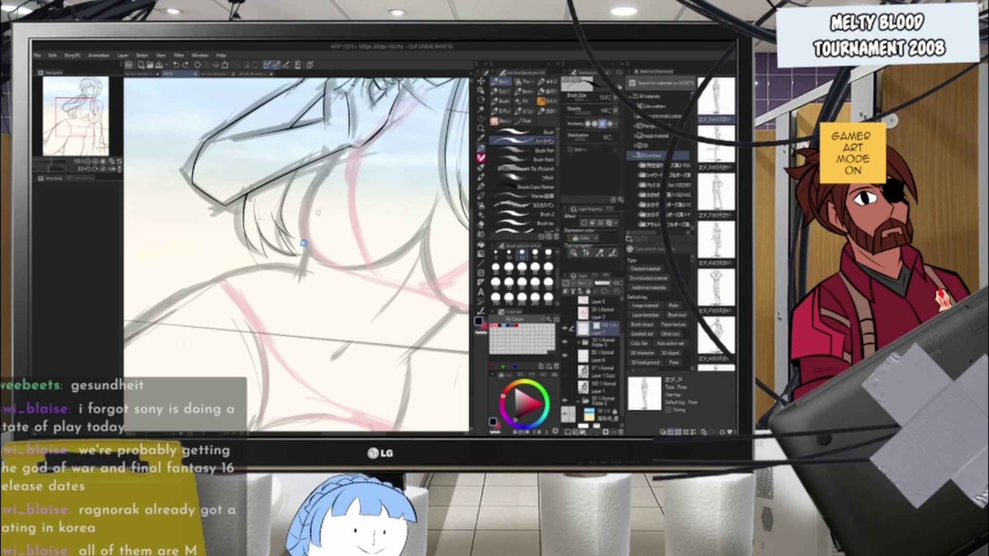
- Ink the near waist contour below the hair tips and the far waist contour below the chest, over the faded sketch
left_click_drag(310, 237, 301, 296)
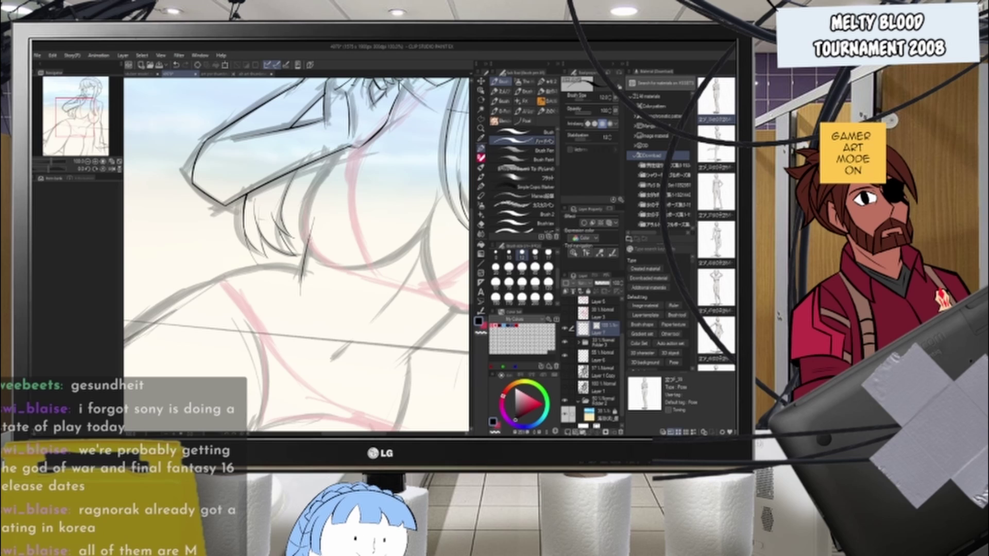
left_click_drag(458, 306, 400, 367)
scroll(296, 255, "down", 1)
mouse_move(368, 257)
left_mouse_down()
mouse_move(386, 281)
mouse_move(367, 275)
mouse_move(352, 316)
left_mouse_up()
left_click_drag(411, 256, 349, 323)
key("ctrl+z")
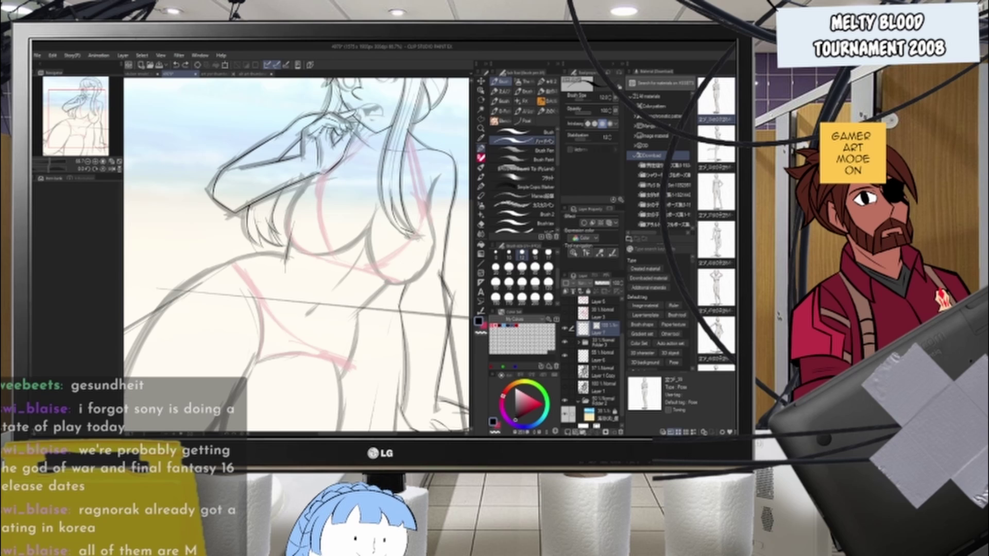
key("ctrl+z")
mouse_move(424, 237)
left_mouse_down()
mouse_move(349, 320)
mouse_move(419, 294)
left_mouse_up()
- Ink the hip's upper curve from the near side of the waist to the start of the raised thigh
scroll(397, 319, "down", 1)
key("r")
scroll(270, 314, "up", 1)
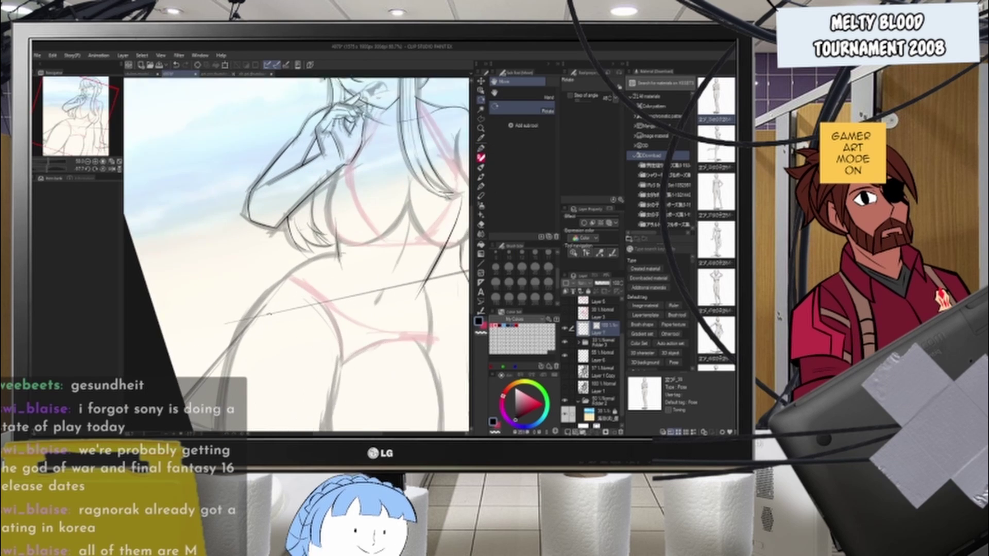
scroll(272, 313, "up", 2)
left_click(481, 148)
left_click_drag(372, 227, 296, 273)
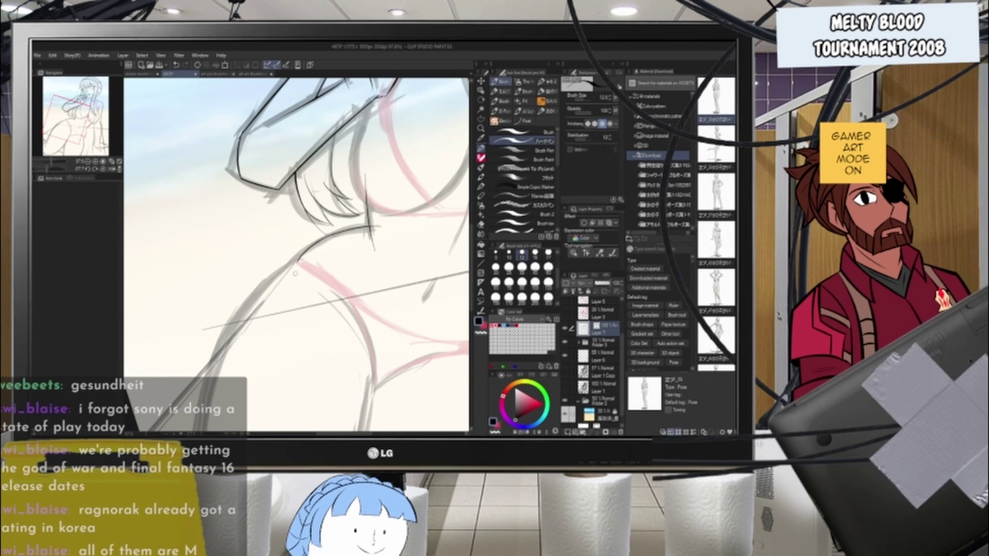
- Ink the near thigh's long outer contour from the hip toward the knee, redoing the stroke until it is a smooth curve
key("ctrl+minus")
left_click_drag(206, 425, 267, 366)
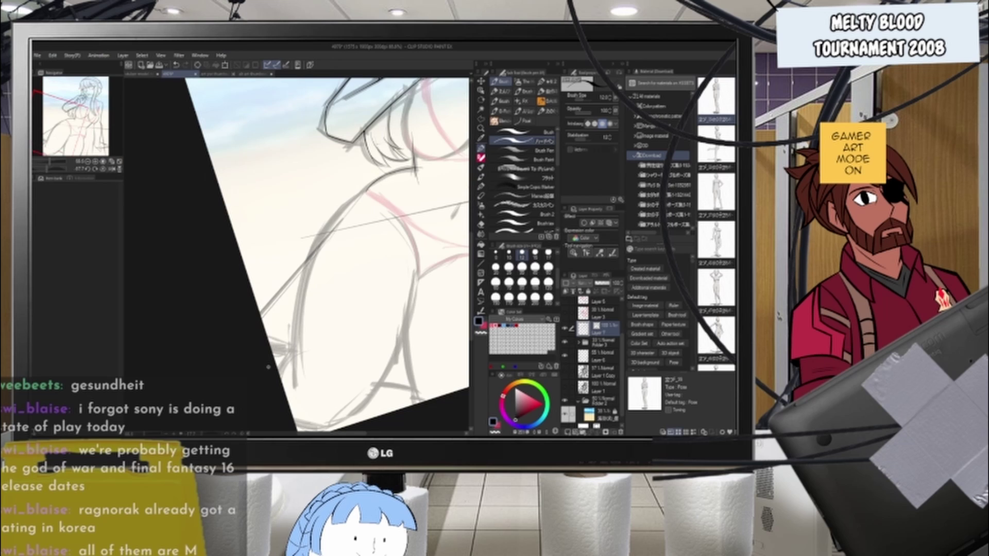
left_click_drag(367, 192, 296, 334)
key("ctrl+z")
mouse_move(363, 196)
left_mouse_down()
mouse_move(294, 400)
mouse_move(308, 380)
left_mouse_up()
key("ctrl+z")
key("ctrl+z")
mouse_move(370, 191)
left_mouse_down()
mouse_move(313, 253)
mouse_move(293, 368)
left_mouse_up()
key("ctrl+z")
key("ctrl+z")
mouse_move(369, 192)
left_mouse_down()
mouse_move(318, 245)
mouse_move(293, 372)
left_mouse_up()
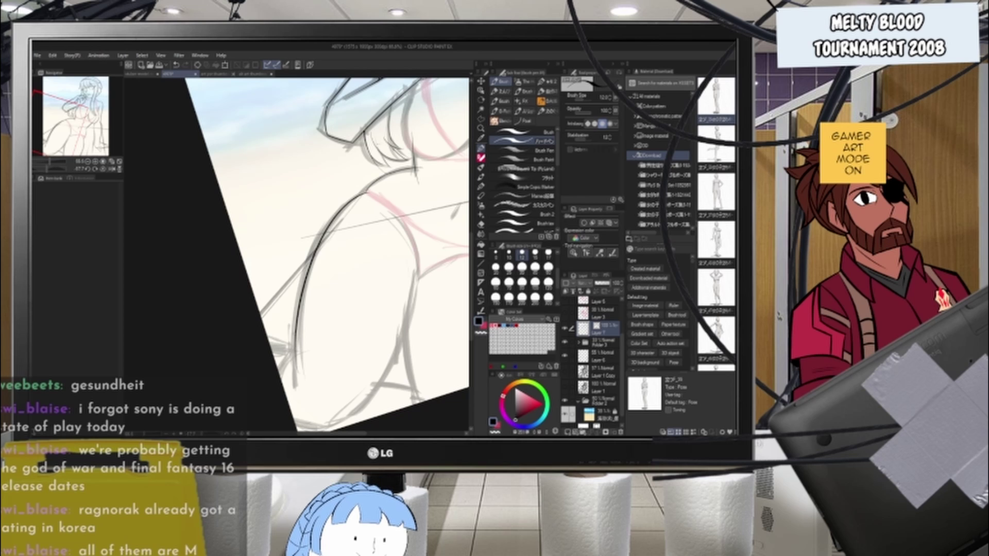
key("ctrl+z")
left_click_drag(368, 191, 298, 346)
key("ctrl+z")
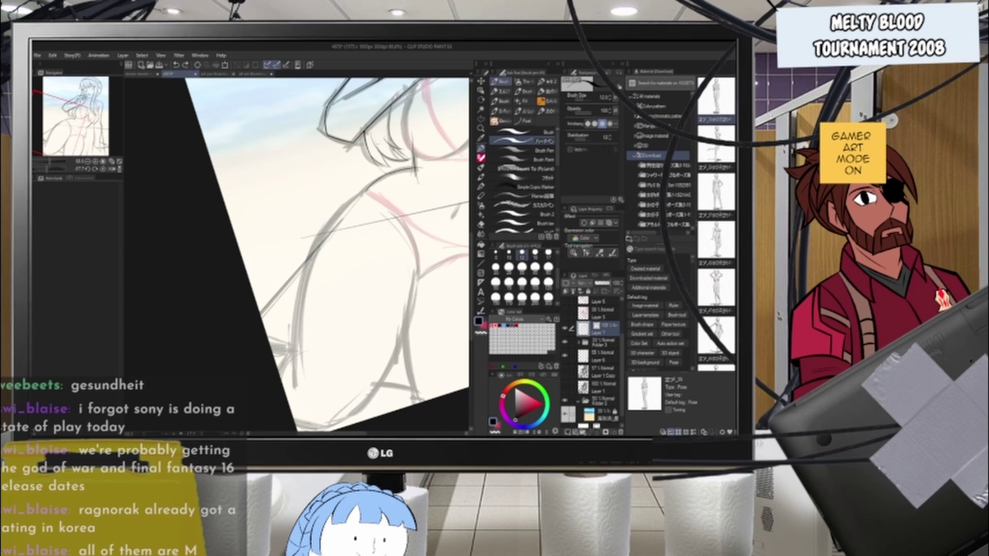
left_click_drag(367, 192, 299, 353)
key("ctrl+z")
left_click_drag(367, 192, 291, 370)
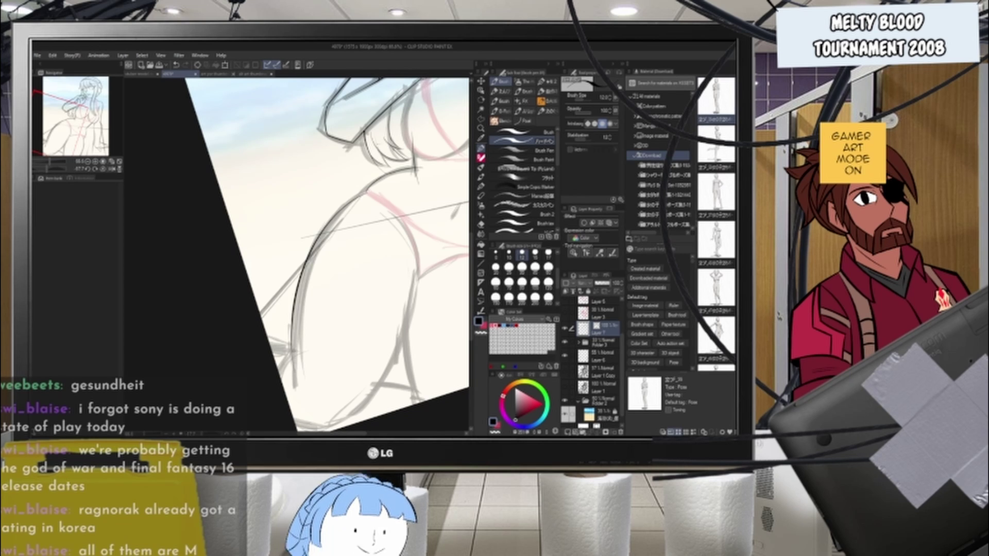
key("ctrl+z")
left_click_drag(366, 192, 293, 369)
key("ctrl+z")
left_click_drag(366, 191, 293, 373)
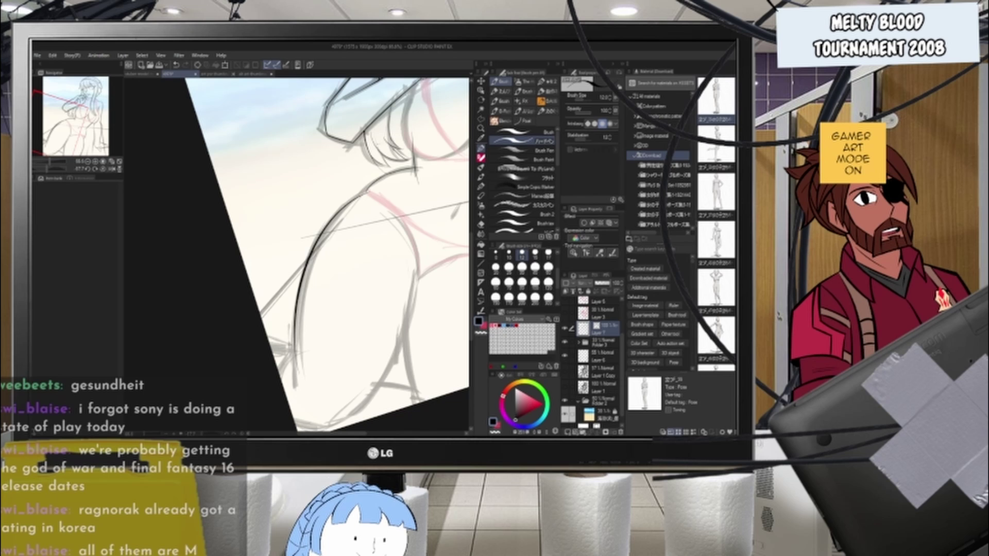
key("ctrl+z")
left_click_drag(366, 191, 296, 370)
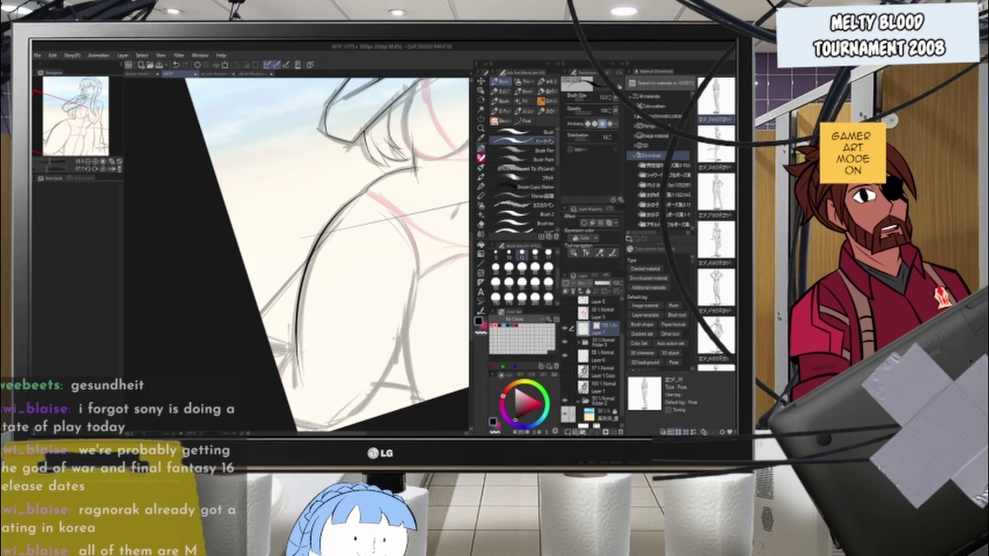
- Ink the near thigh's underside as one long curve down toward the lower canvas edge
left_click_drag(418, 278, 353, 418)
key("ctrl+z")
mouse_move(418, 277)
left_mouse_down()
mouse_move(418, 295)
mouse_move(345, 426)
mouse_move(352, 415)
left_mouse_up()
key("ctrl+z")
key("ctrl+z")
mouse_move(419, 278)
left_mouse_down()
mouse_move(418, 300)
mouse_move(367, 404)
mouse_move(408, 332)
mouse_move(354, 418)
left_mouse_up()
key("ctrl+z")
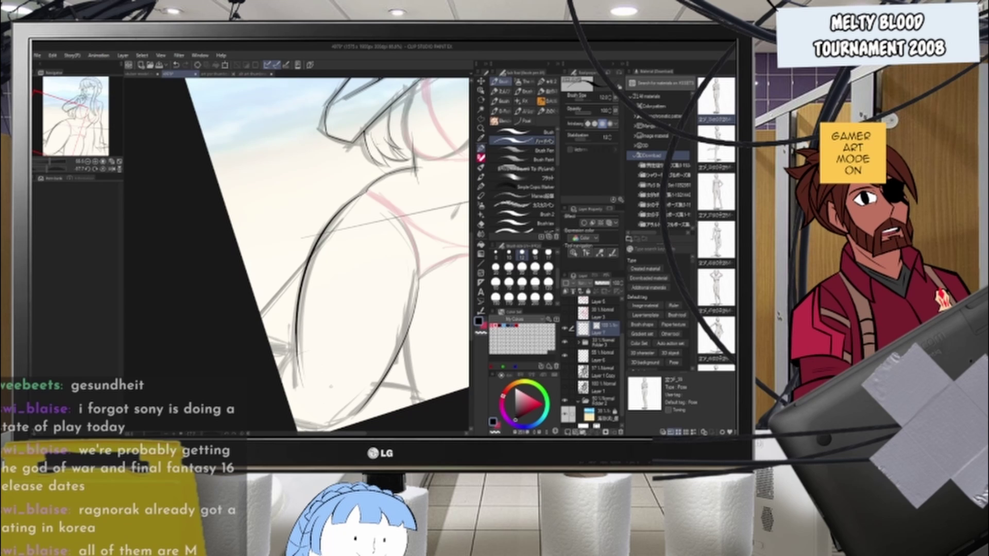
- Examine the whole figure upright, checking the thigh contours against the rest of the pose
scroll(337, 351, "down", 10)
scroll(360, 268, "up", 2)
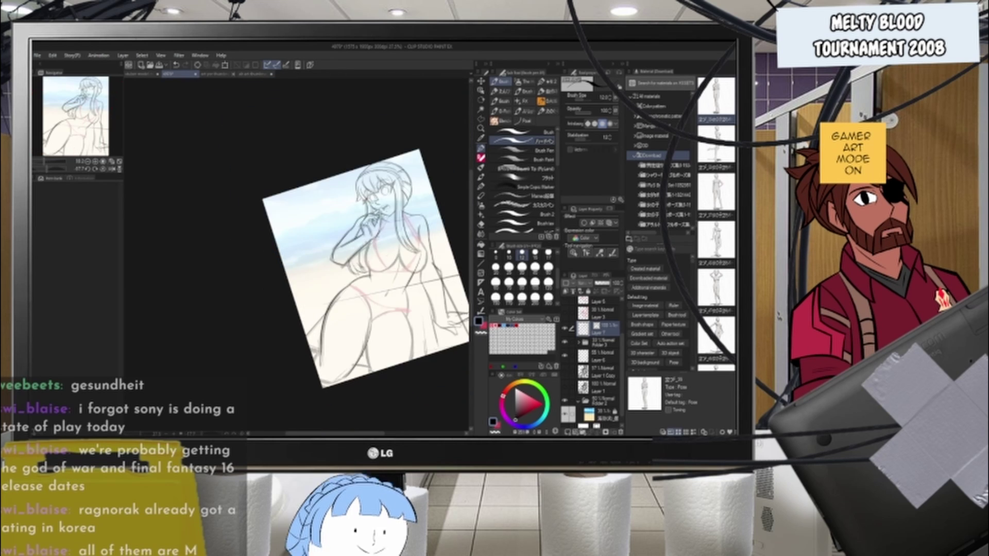
scroll(434, 202, "up", 5)
key("r")
left_click_drag(435, 202, 444, 246)
scroll(387, 231, "up", 10)
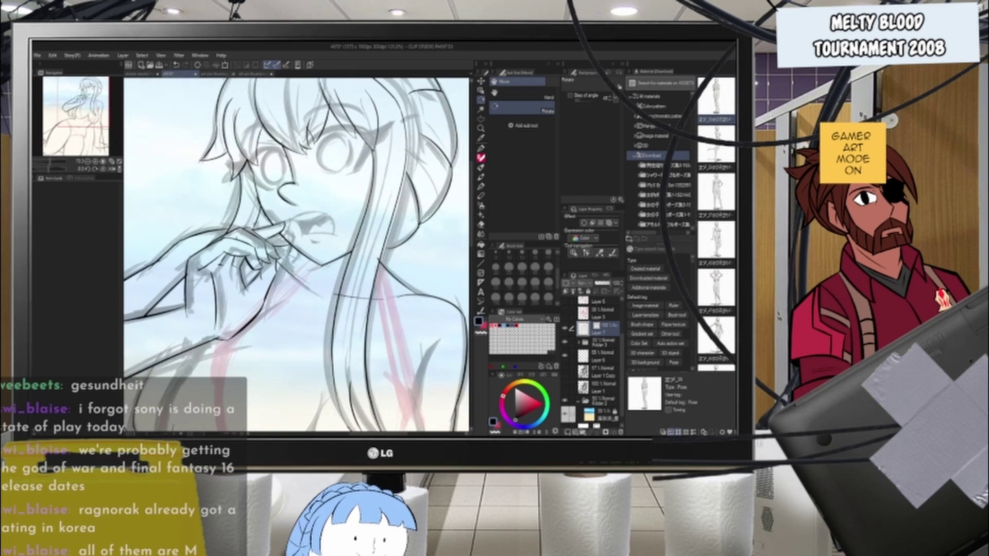
scroll(296, 252, "down", 5)
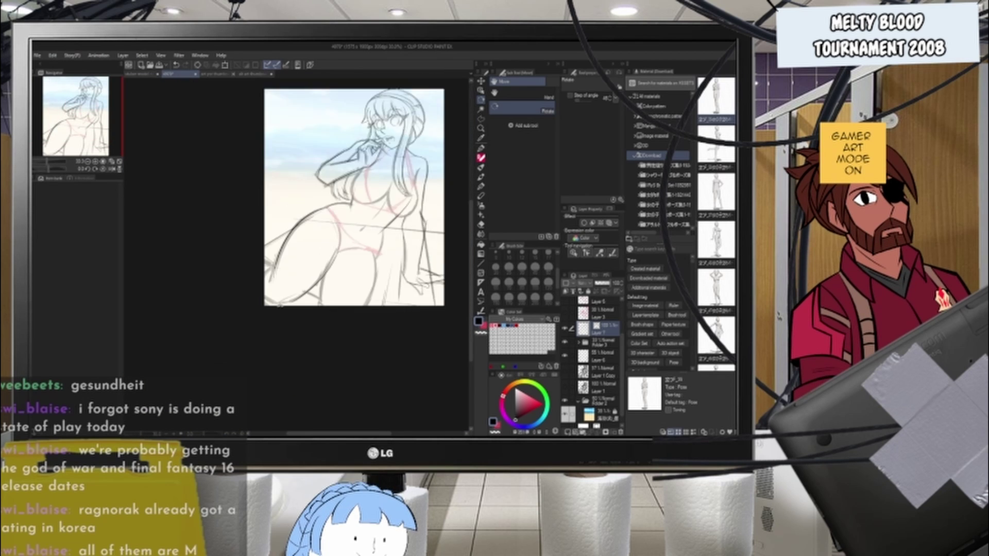
scroll(279, 305, "up", 5)
- Ink the far leg's inner edge and the short line meeting it beneath the near thigh
key("b")
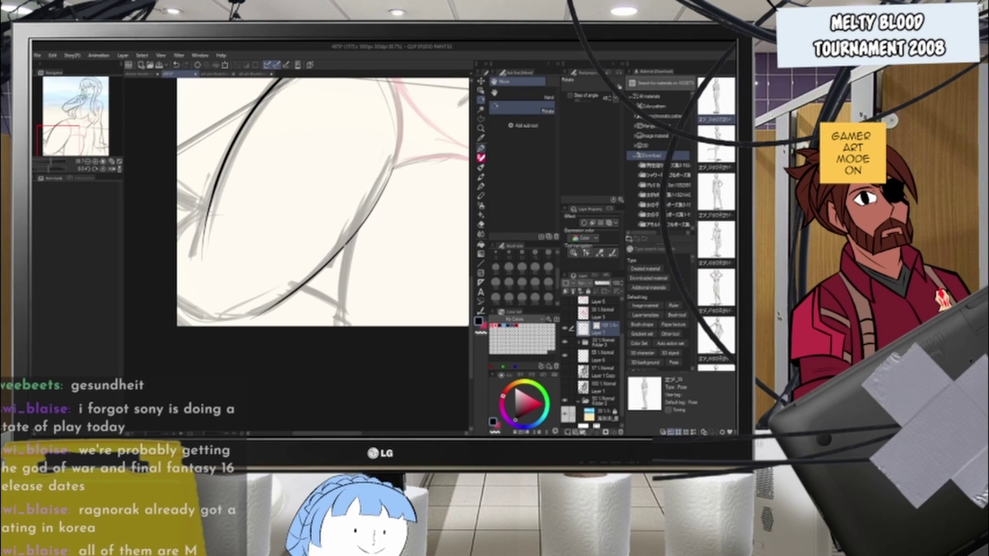
key("ctrl+z")
left_click_drag(355, 232, 344, 310)
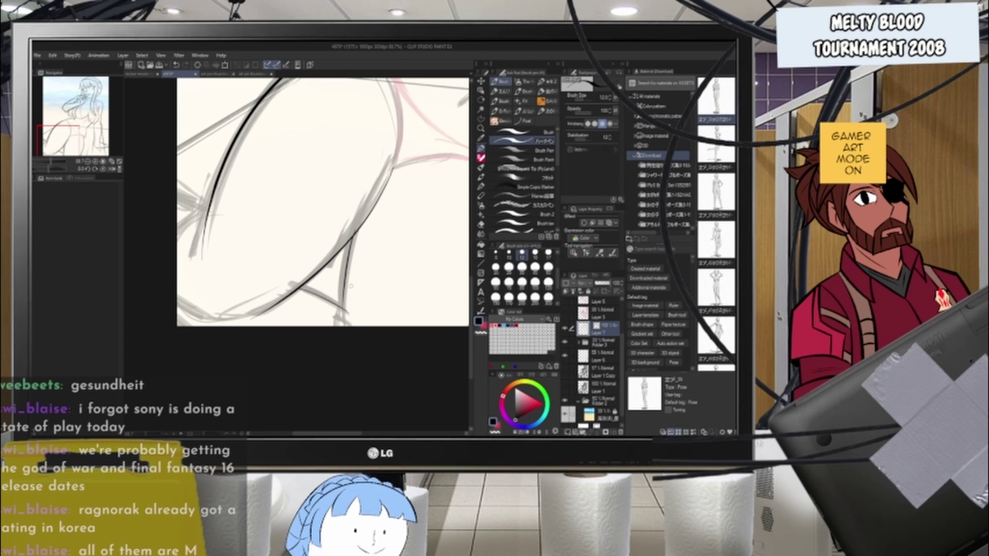
- Ink the far hip's curve below the waist and the far thigh's outer contour down to the canvas edge
scroll(353, 271, "down", 3)
scroll(304, 200, "up", 2)
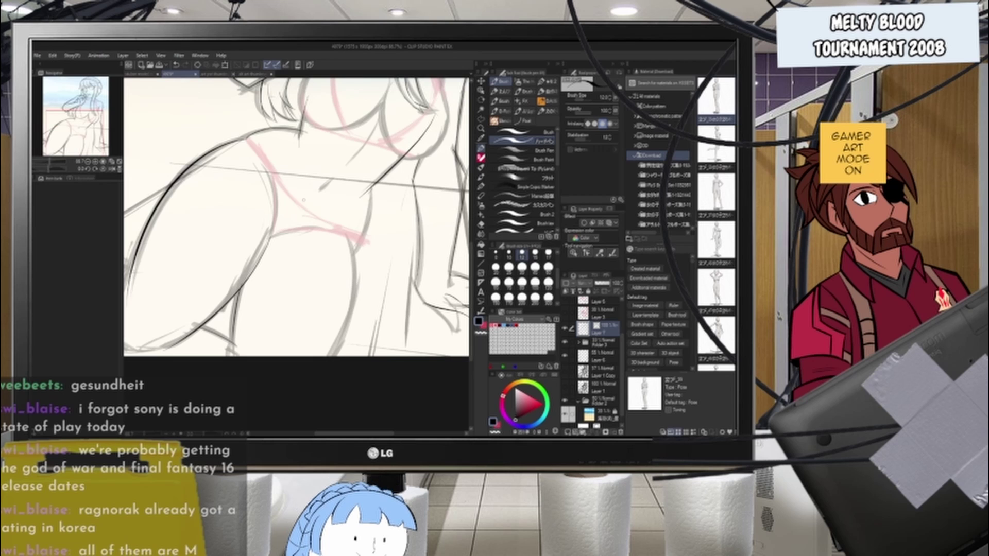
left_click_drag(371, 190, 351, 254)
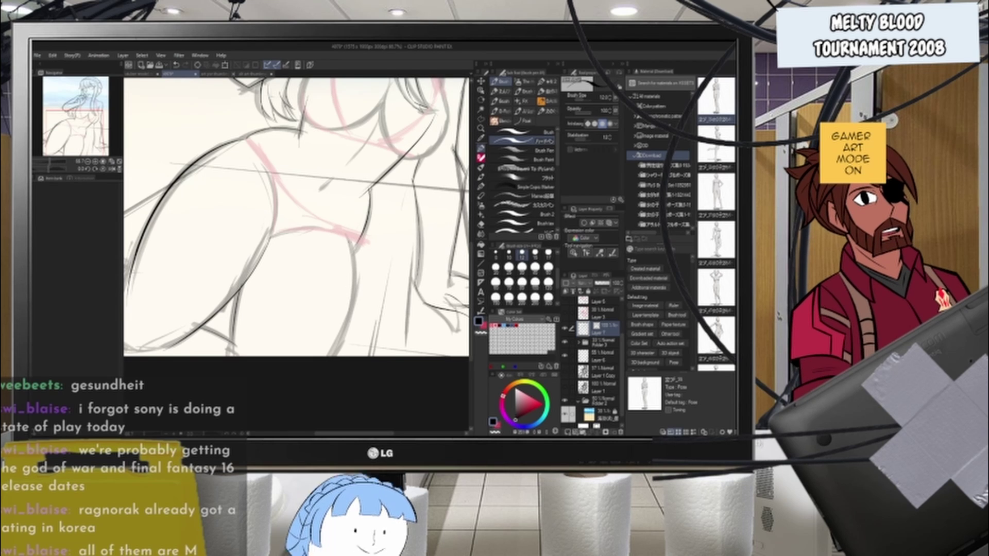
left_click_drag(359, 240, 332, 356)
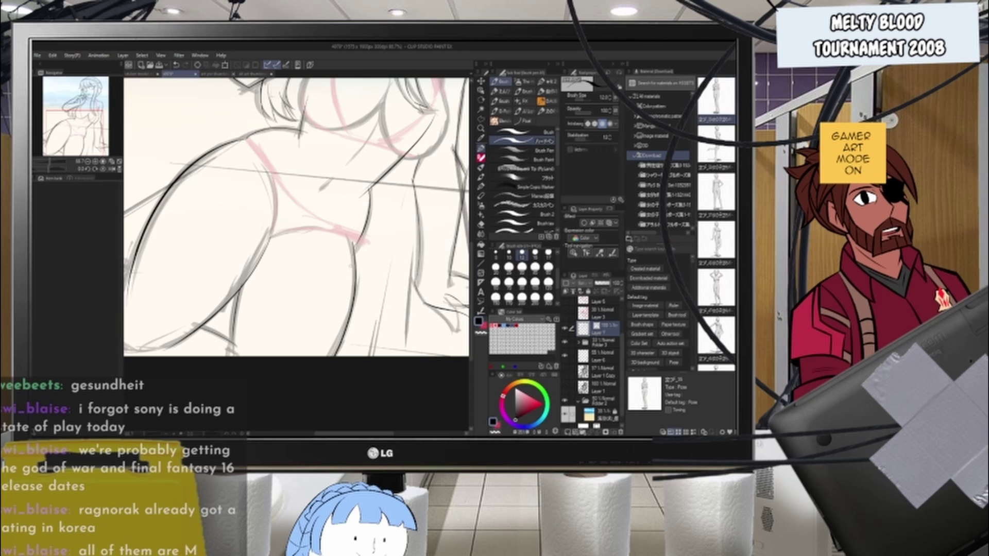
key("ctrl+z")
left_click_drag(353, 241, 329, 356)
key("ctrl+z")
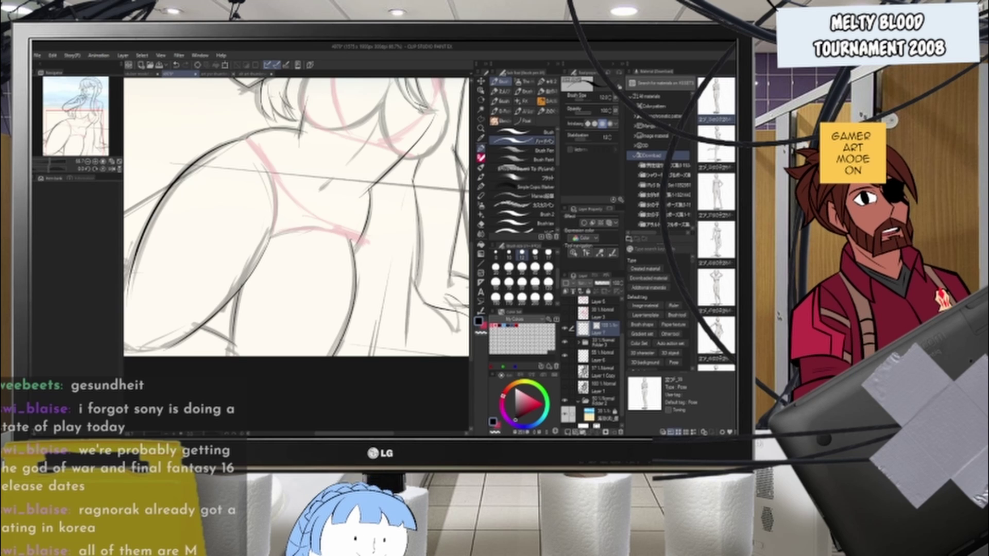
- Try to ink the far thigh's upper crease along the pink bikini guide with the canvas rotated
scroll(296, 255, "down", 2)
scroll(296, 255, "up", 3)
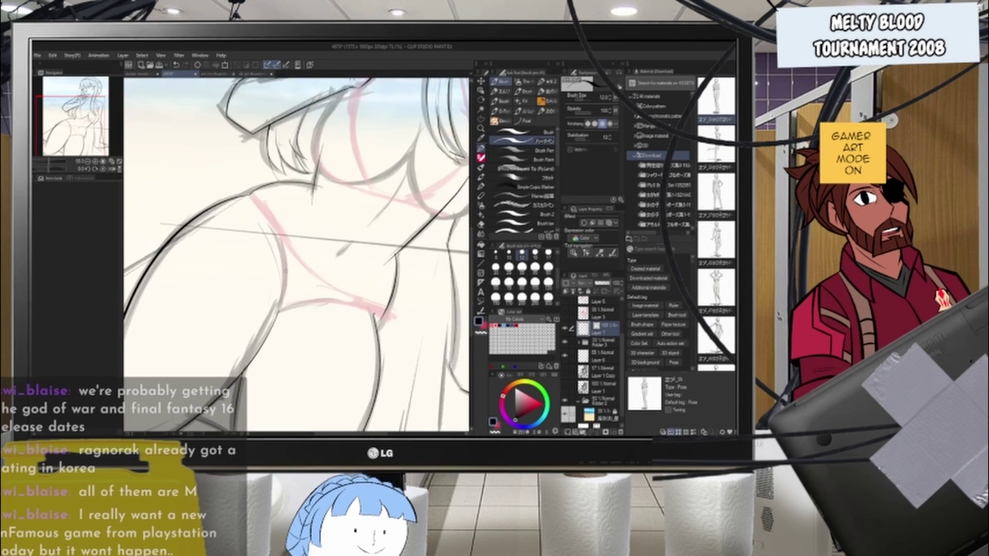
key("r")
left_click_drag(319, 299, 363, 264)
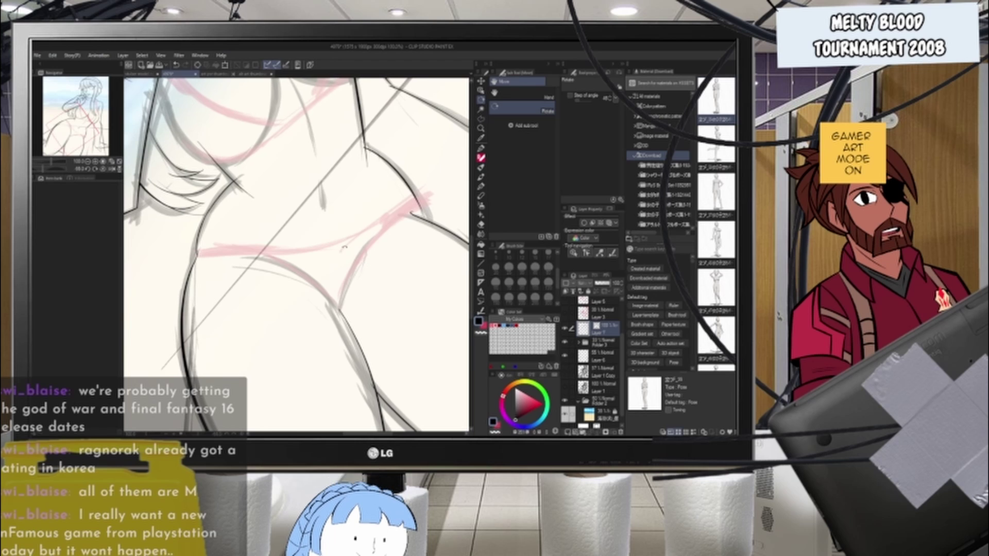
left_click(481, 151)
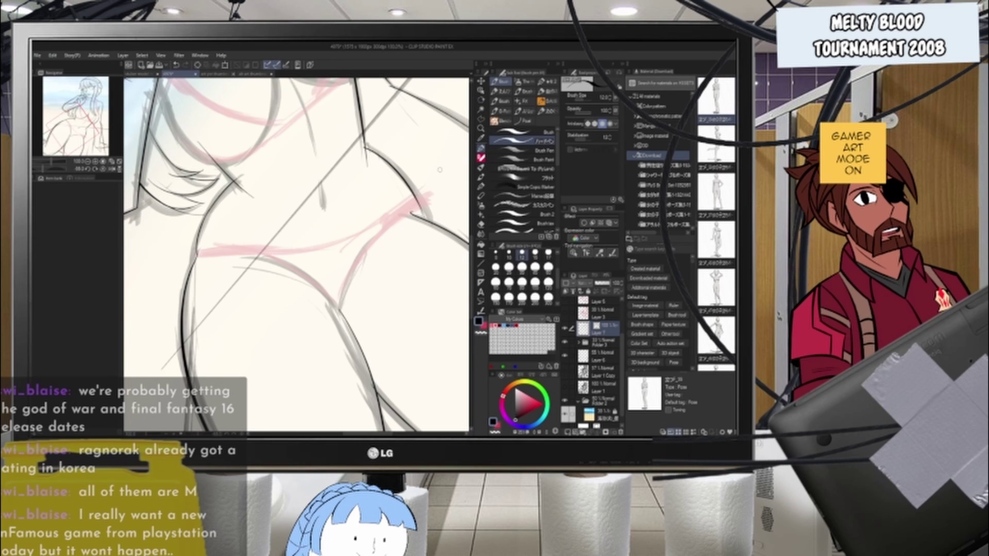
left_click_drag(340, 311, 386, 228)
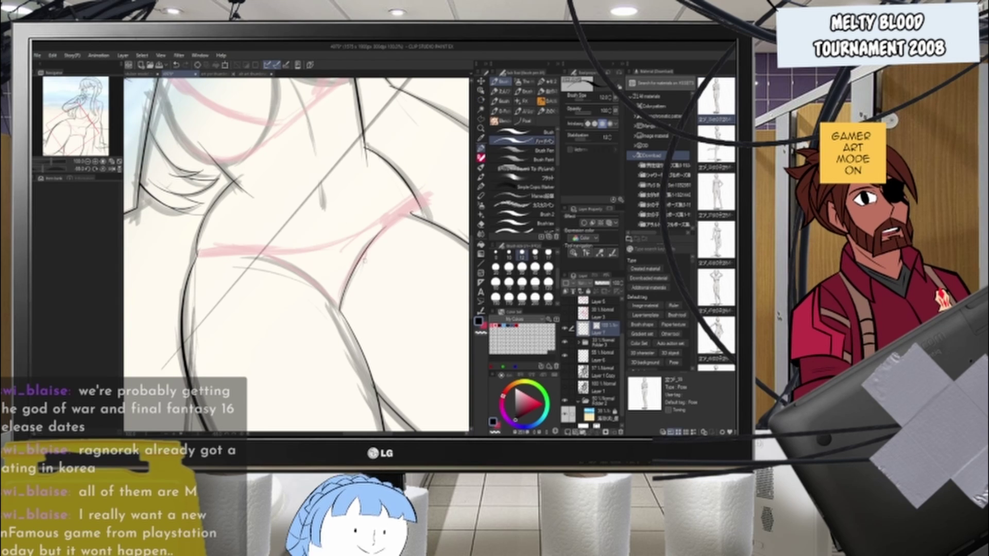
key("ctrl+z")
key("ctrl+z")
mouse_move(340, 311)
left_mouse_down()
mouse_move(359, 254)
mouse_move(401, 217)
left_mouse_up()
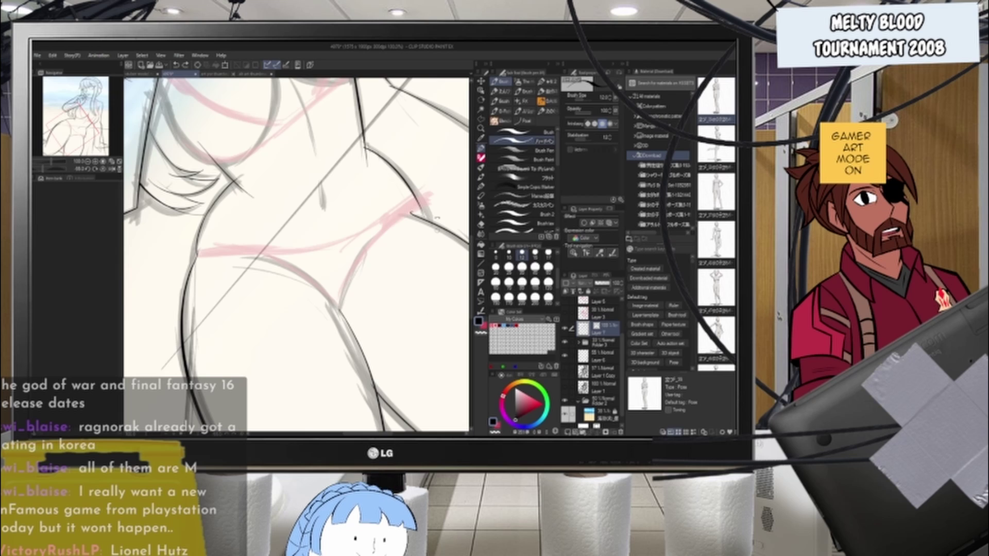
- Clean up the junction of the far hip and thigh by erasing the outer thigh line's overshooting tip
key("r")
left_click_drag(407, 97, 489, 158)
key("p")
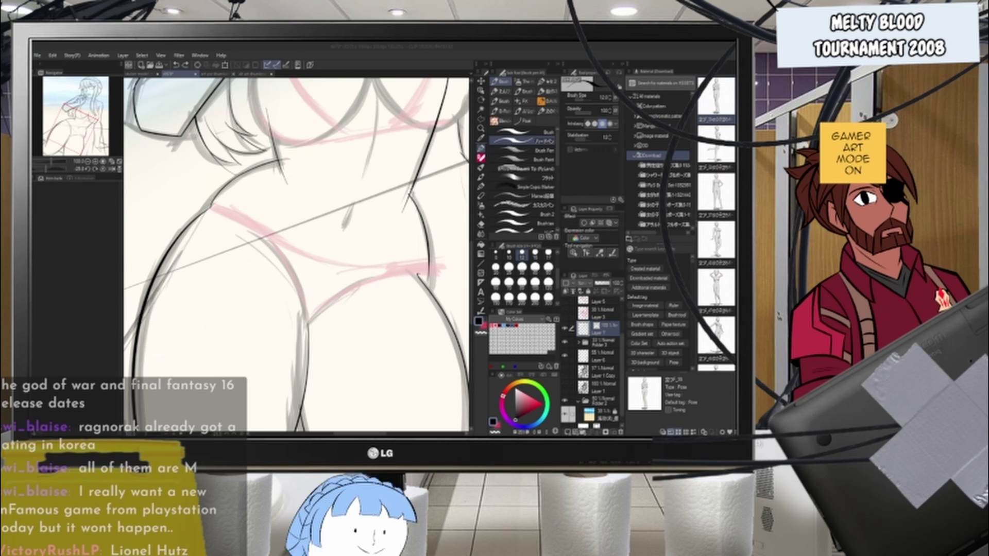
key("alt+Tab")
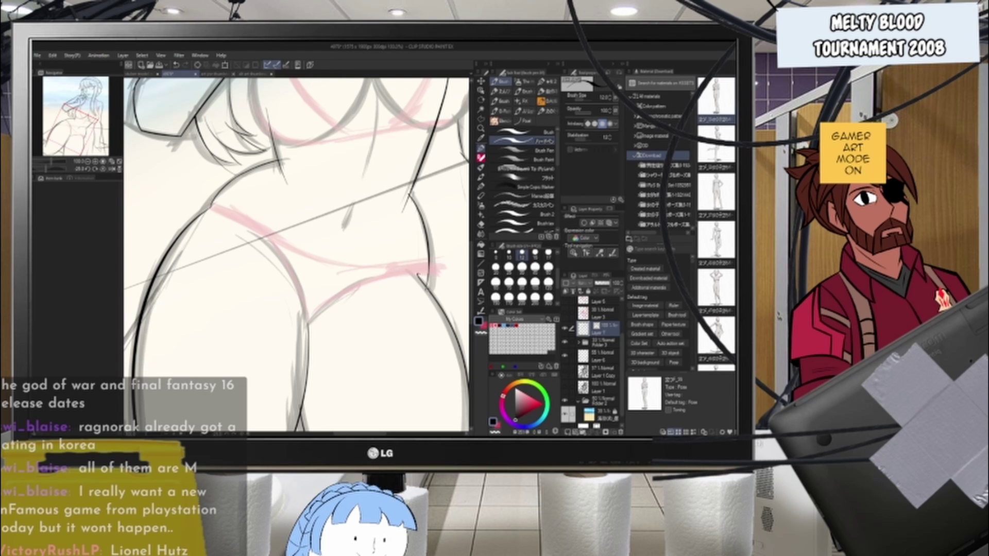
key("e")
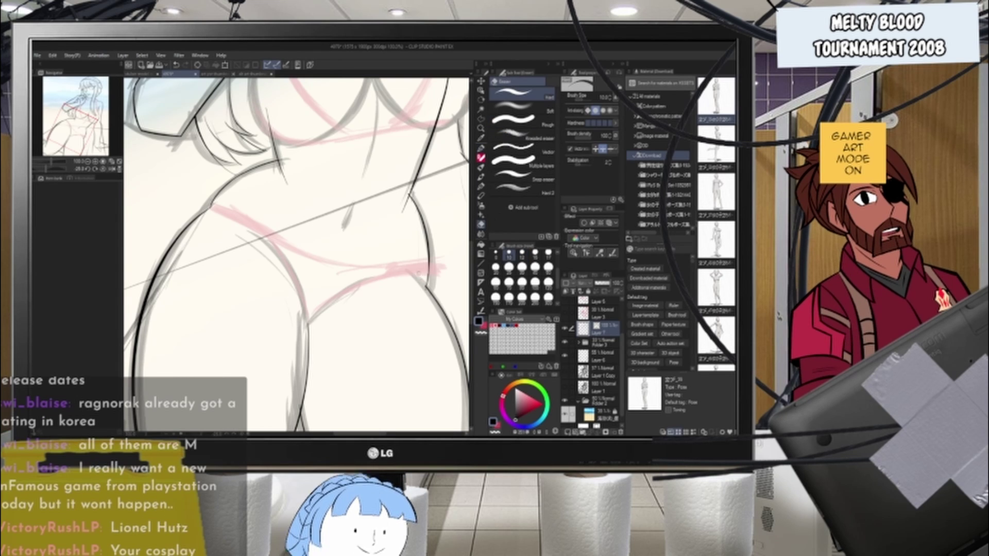
left_click(480, 148)
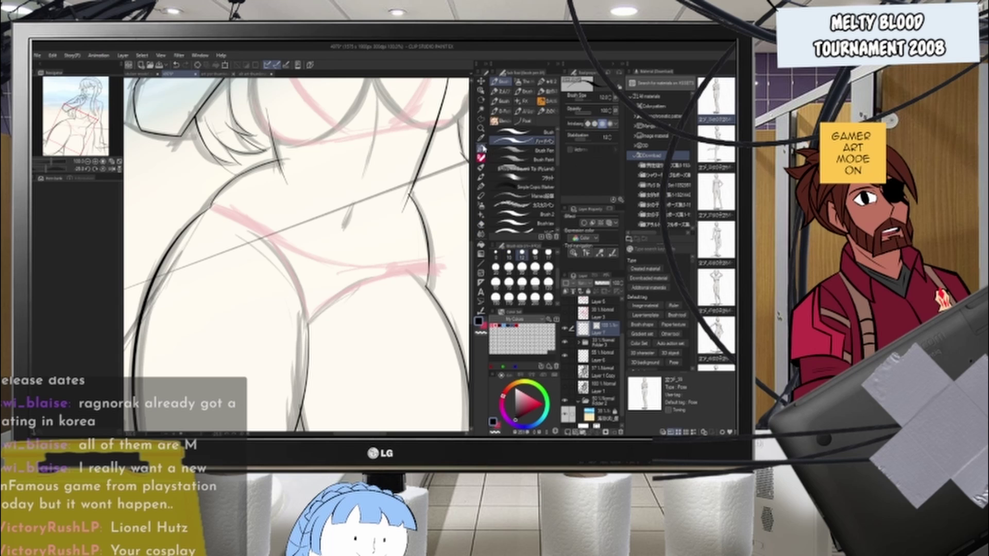
- Ink the crease between the lower torso and the far thigh along the pink bikini guide
scroll(410, 214, "down", 2)
key("r")
left_click_drag(413, 222, 382, 182)
scroll(355, 198, "up", 3)
scroll(340, 244, "down", 2)
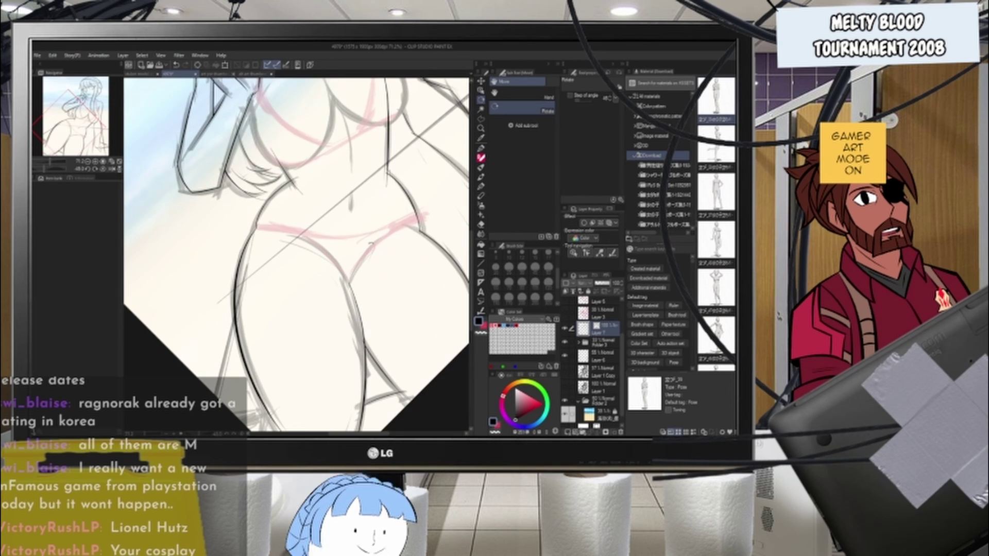
left_click_drag(371, 243, 315, 250)
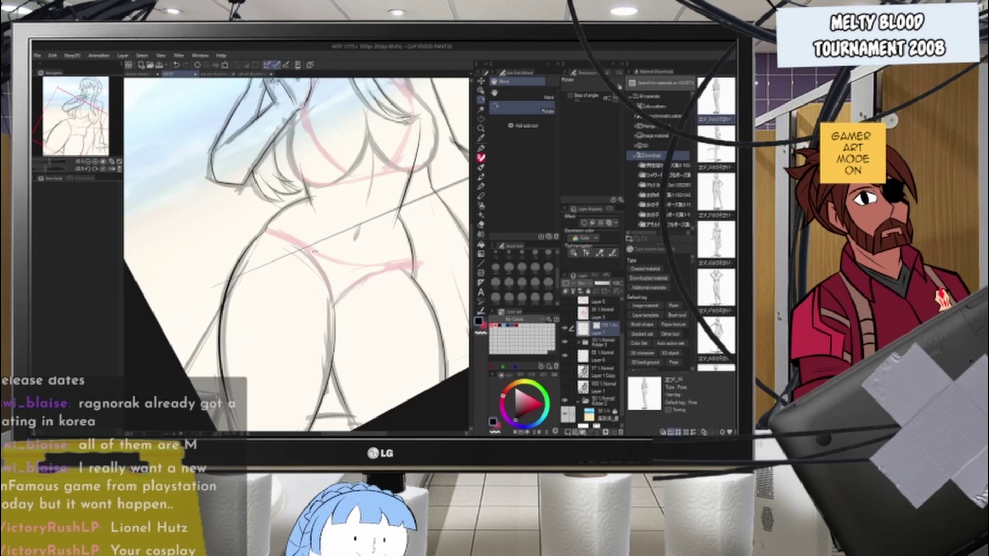
scroll(315, 251, "up", 2)
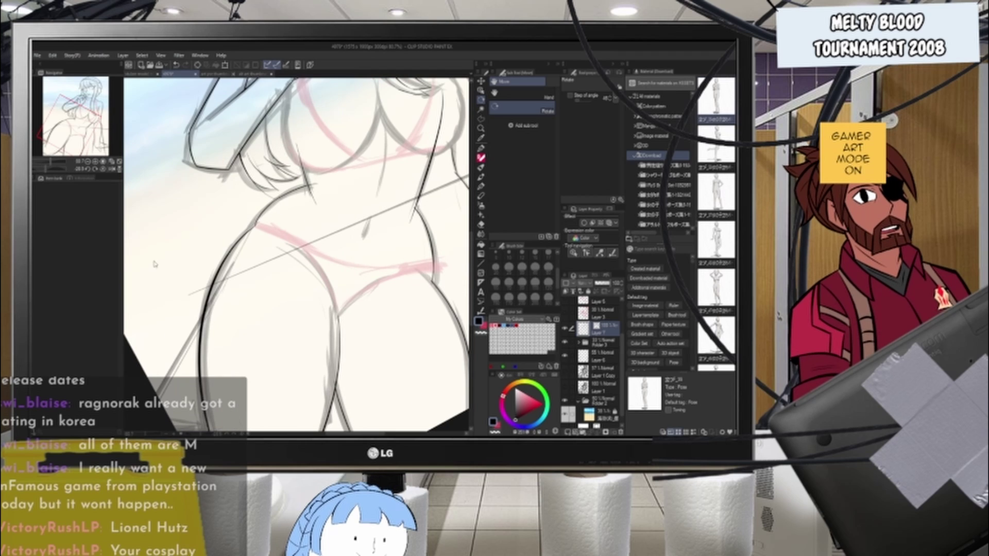
left_click(481, 150)
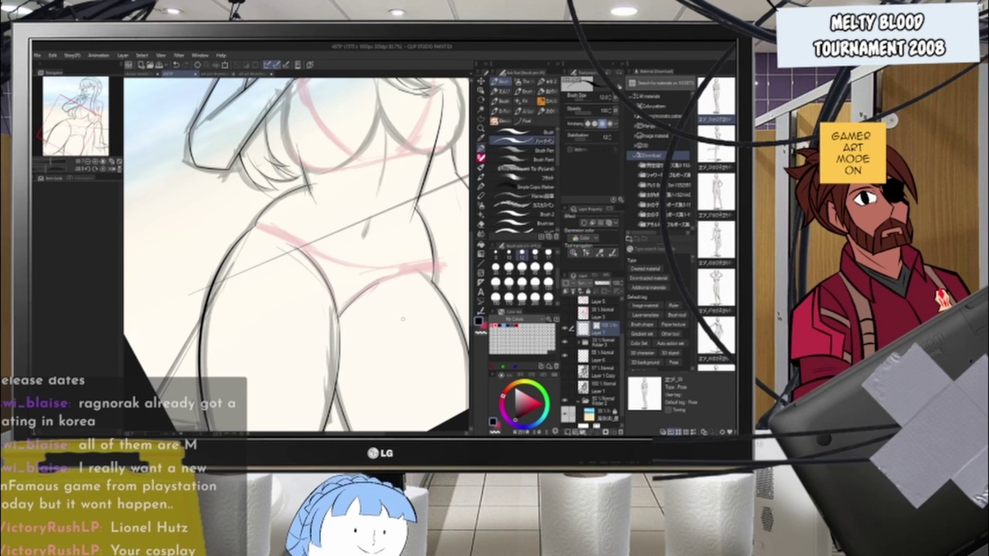
- Redraw the hip end of the far thigh's crease and ink the near thigh's crease curving across from the hip
key("r")
mouse_move(404, 319)
left_mouse_down()
mouse_move(393, 221)
mouse_move(408, 203)
mouse_move(405, 159)
left_mouse_up()
left_click(479, 150)
key("ctrl+z")
left_click_drag(370, 219, 401, 159)
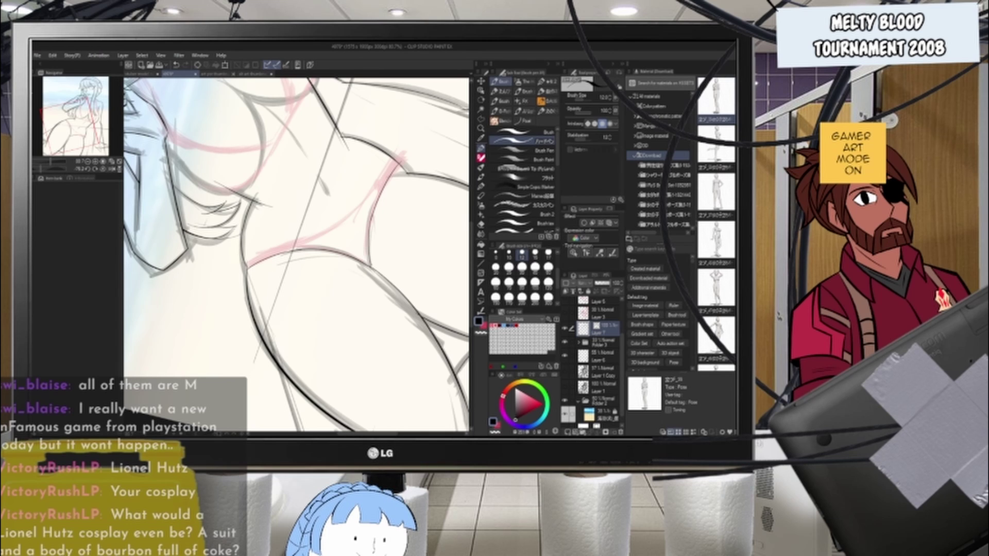
scroll(378, 234, "down", 5)
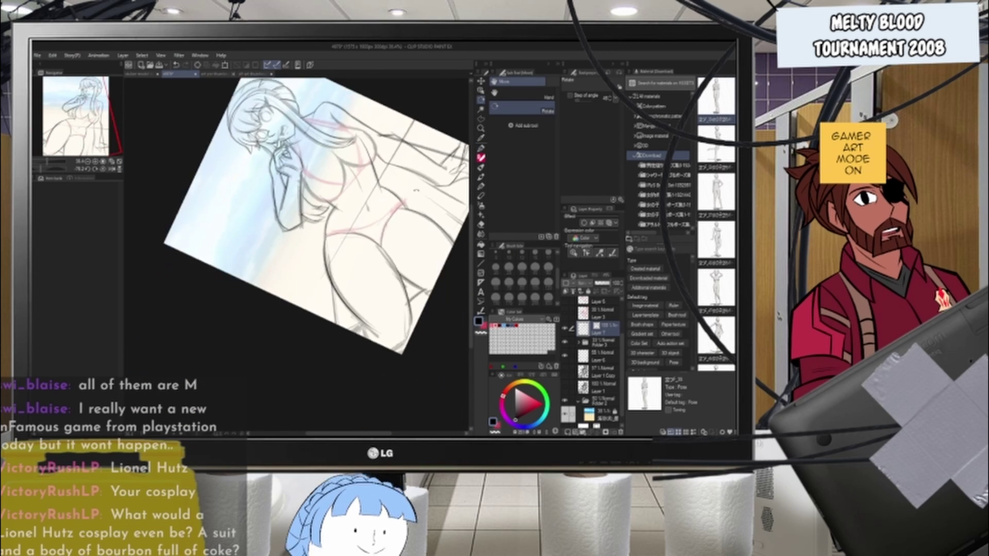
left_click_drag(416, 190, 409, 293)
scroll(394, 255, "up", 5)
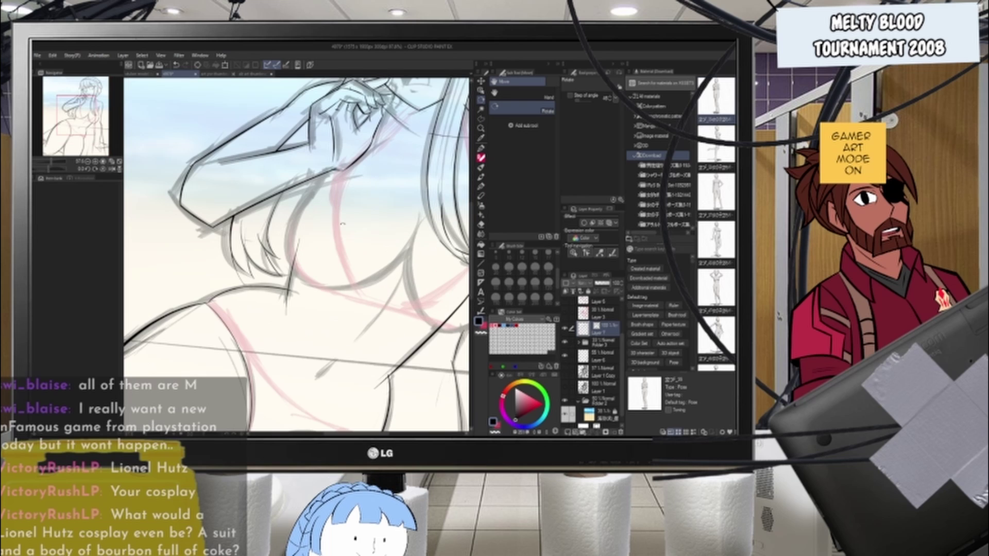
scroll(332, 215, "down", 2)
scroll(355, 193, "up", 3)
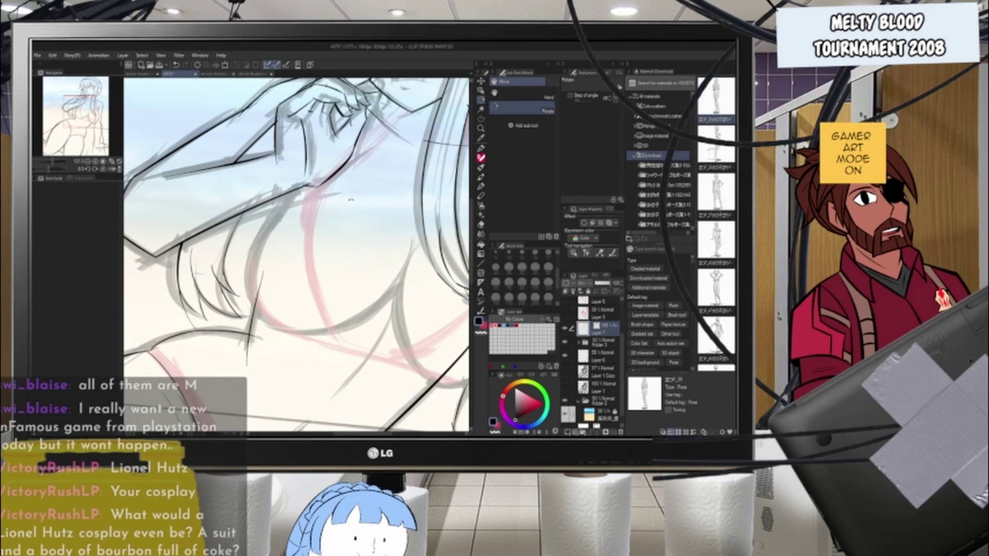
left_click(481, 149)
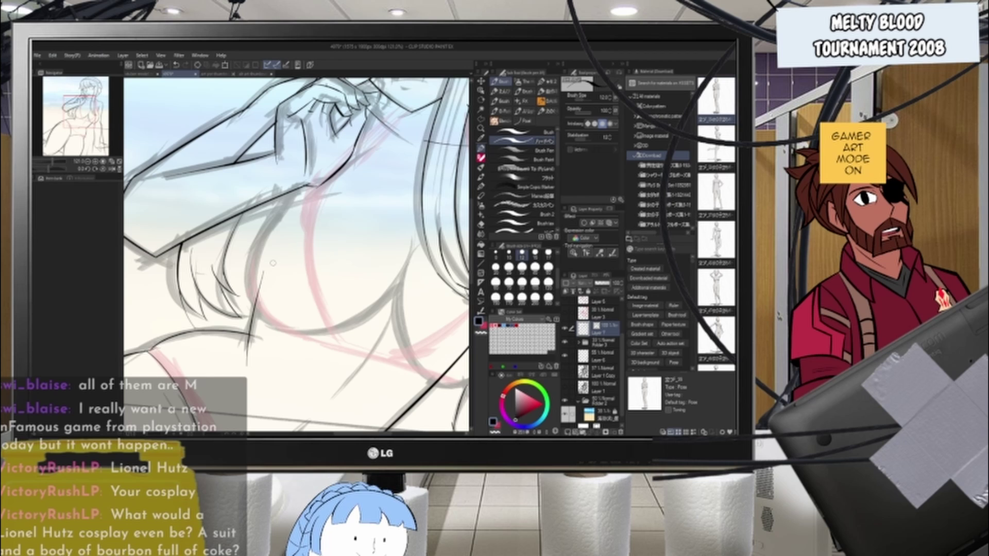
left_click_drag(347, 127, 98, 264)
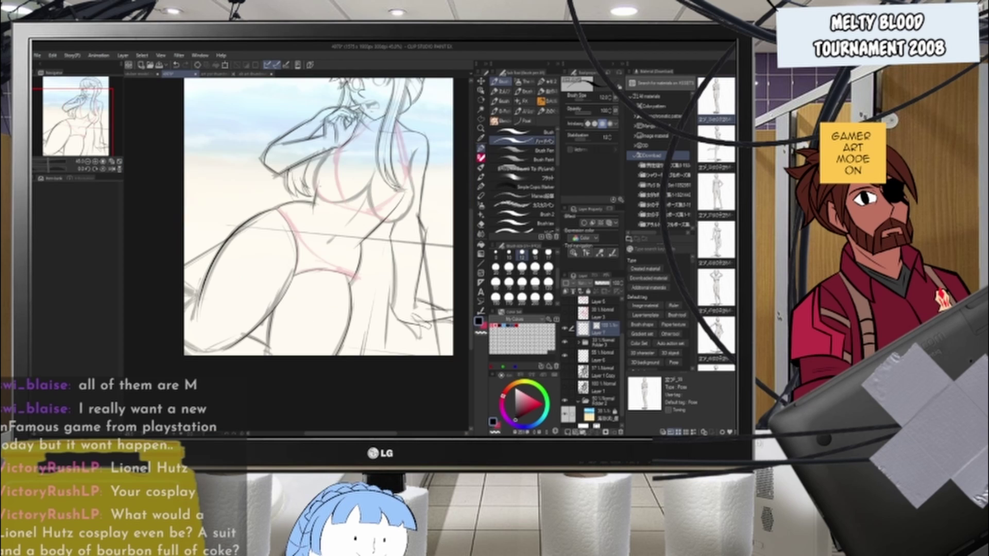
mouse_move(297, 213)
left_mouse_down()
mouse_move(406, 225)
mouse_move(420, 185)
left_mouse_up()
key("ctrl+z")
left_click_drag(380, 240, 418, 188)
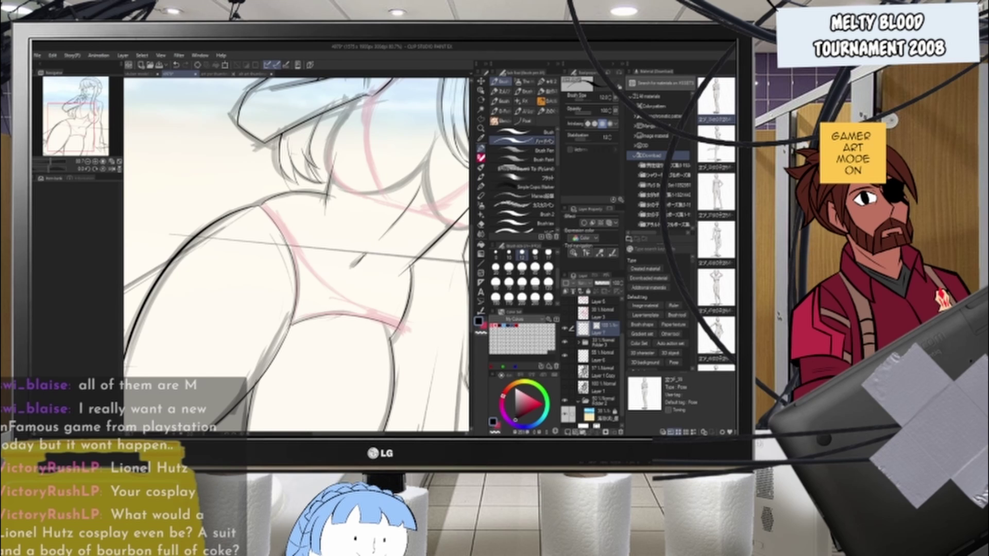
- Ink the near thigh's underside curving to the canvas edge and the short fold line meeting its outer contour
left_click_drag(370, 247, 263, 258)
left_click_drag(321, 309, 376, 312)
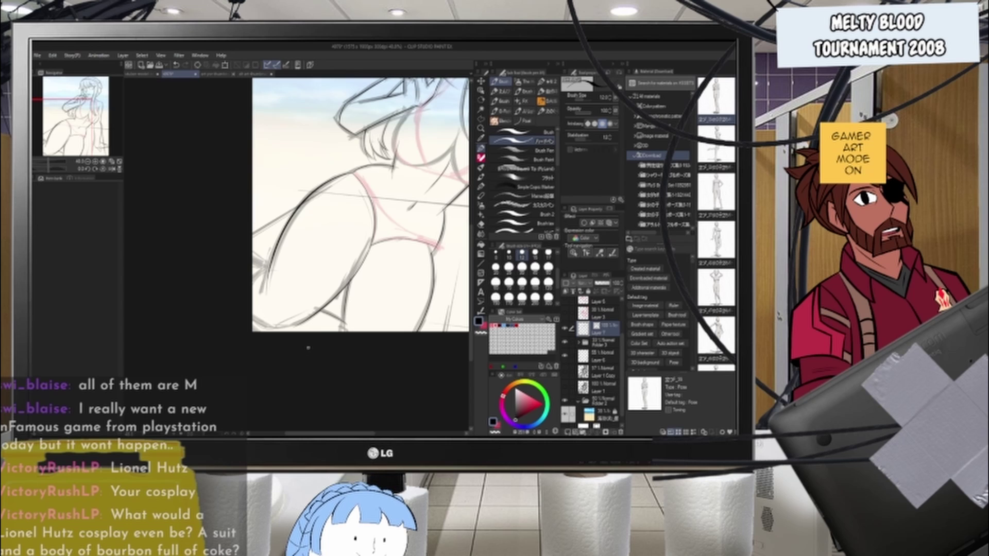
left_click_drag(320, 326, 258, 316)
mouse_move(206, 312)
left_mouse_down()
mouse_move(281, 309)
mouse_move(265, 341)
mouse_move(335, 356)
mouse_move(327, 361)
left_mouse_up()
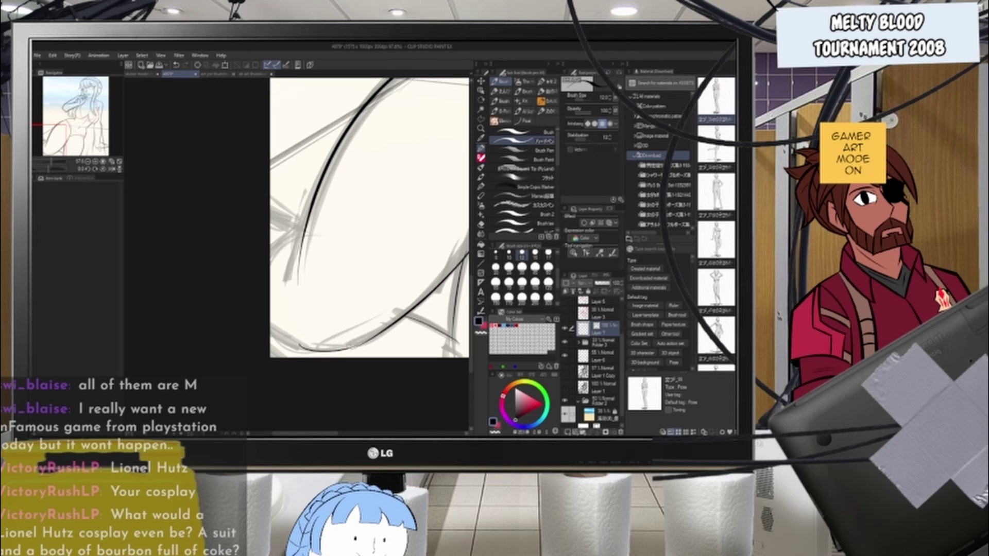
left_click_drag(317, 356, 360, 341)
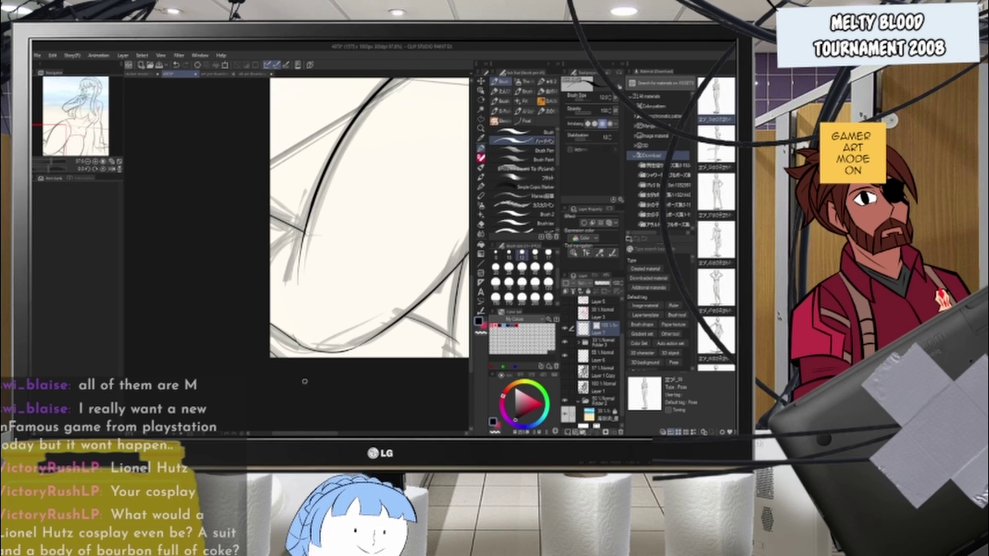
scroll(259, 331, "down", 8)
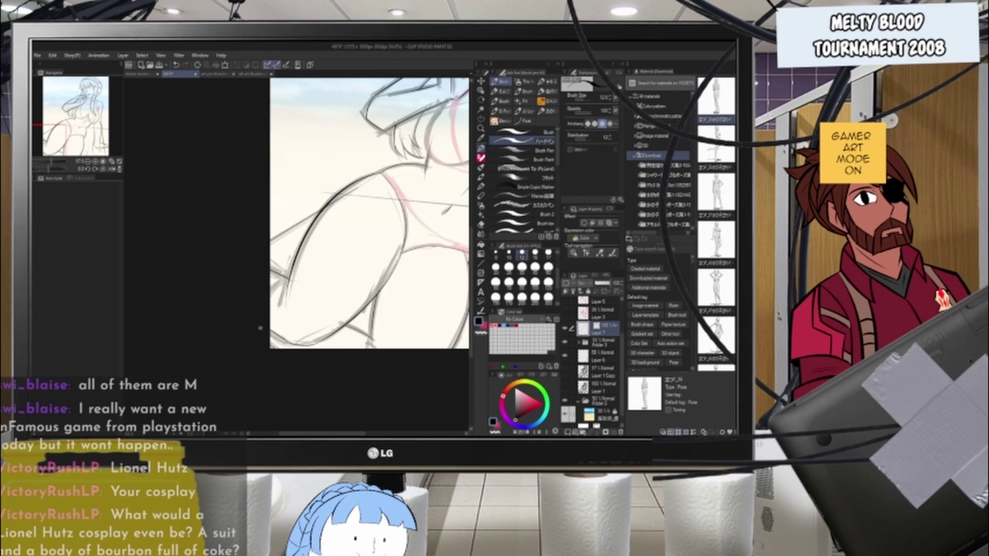
- Try to ink the bust's outer contour below the raised forearm, following the grey sketch line
scroll(340, 237, "up", 3)
scroll(334, 258, "up", 4)
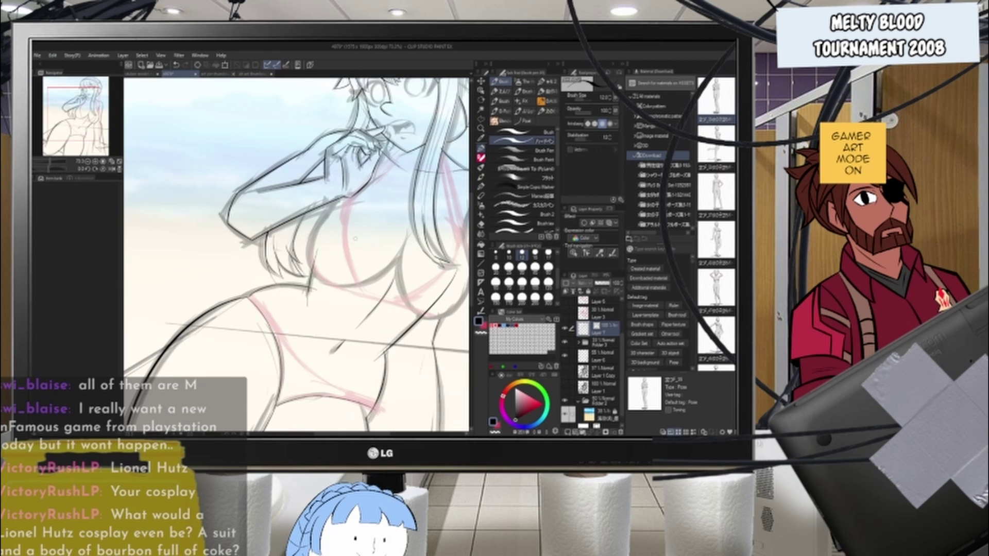
scroll(309, 260, "down", 3)
scroll(285, 262, "up", 3)
scroll(284, 261, "up", 1)
scroll(212, 254, "down", 1)
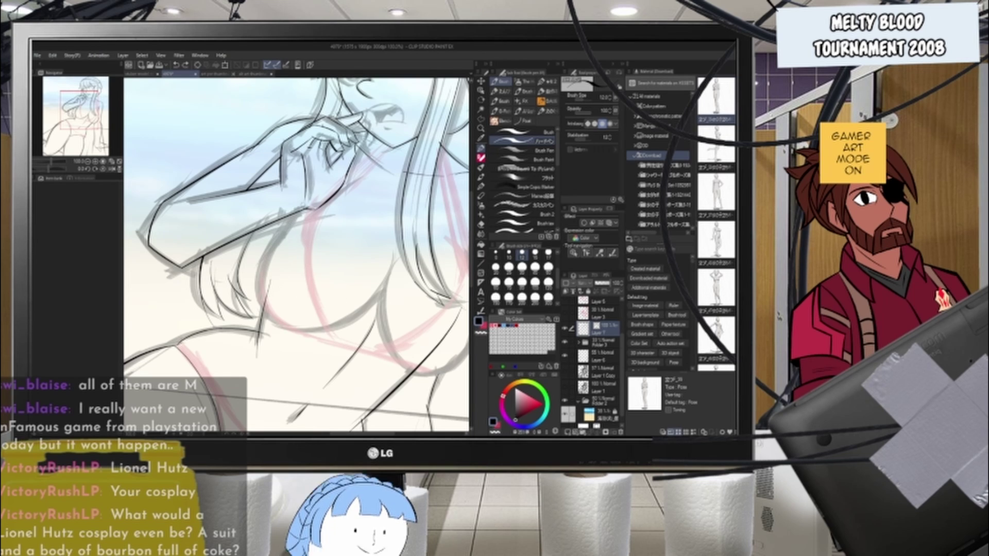
left_click_drag(259, 273, 294, 334)
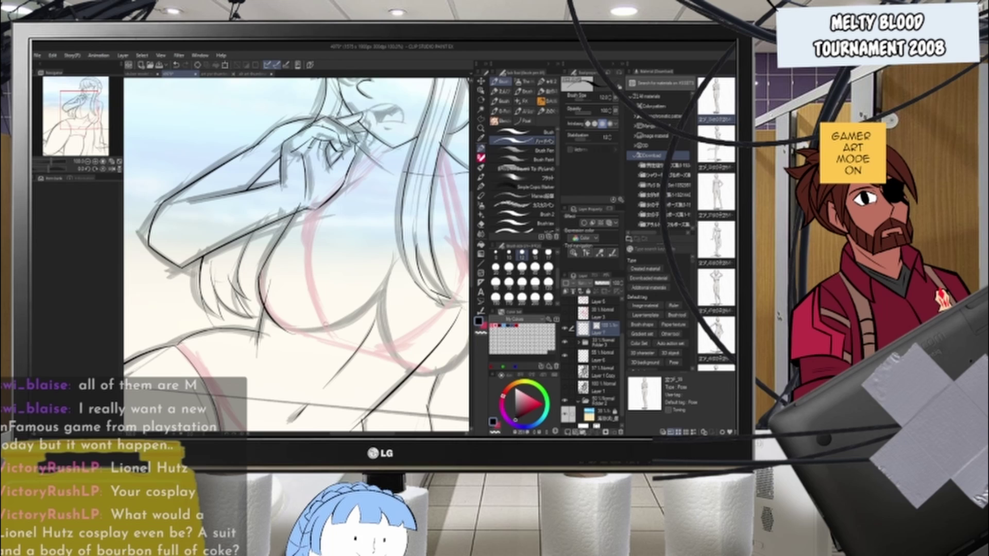
left_click_drag(262, 275, 322, 328)
key("ctrl+z")
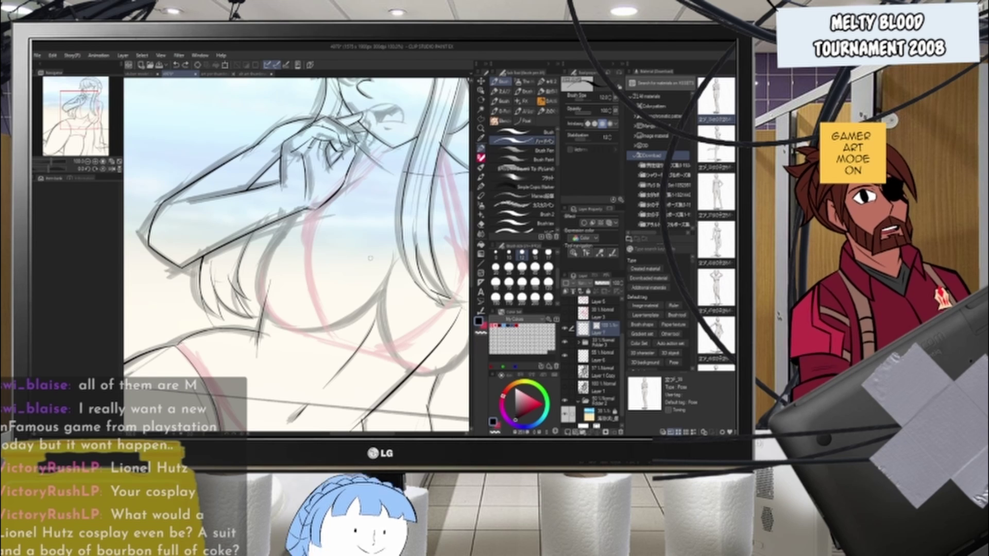
- Ink the bust's outer contour from the raised forearm down to the pink bikini guide with the canvas slightly rotated
scroll(370, 258, "down", 6)
scroll(339, 379, "up", 2)
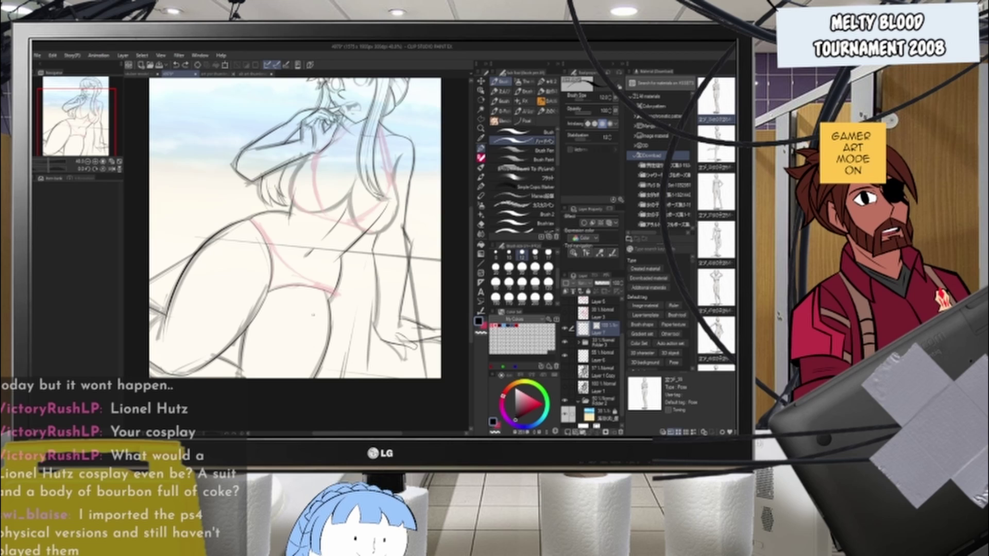
scroll(313, 314, "down", 3)
scroll(313, 244, "up", 6)
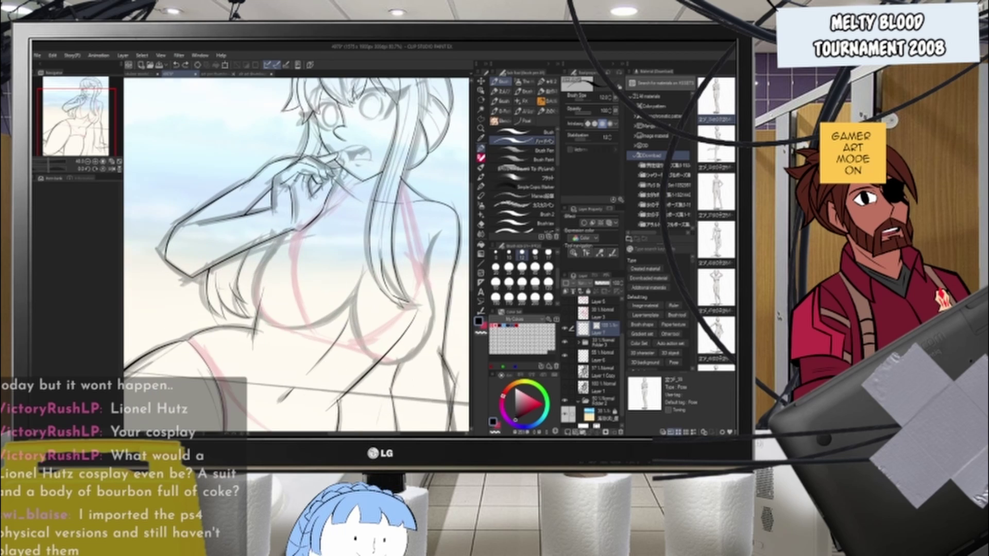
scroll(314, 244, "down", 1)
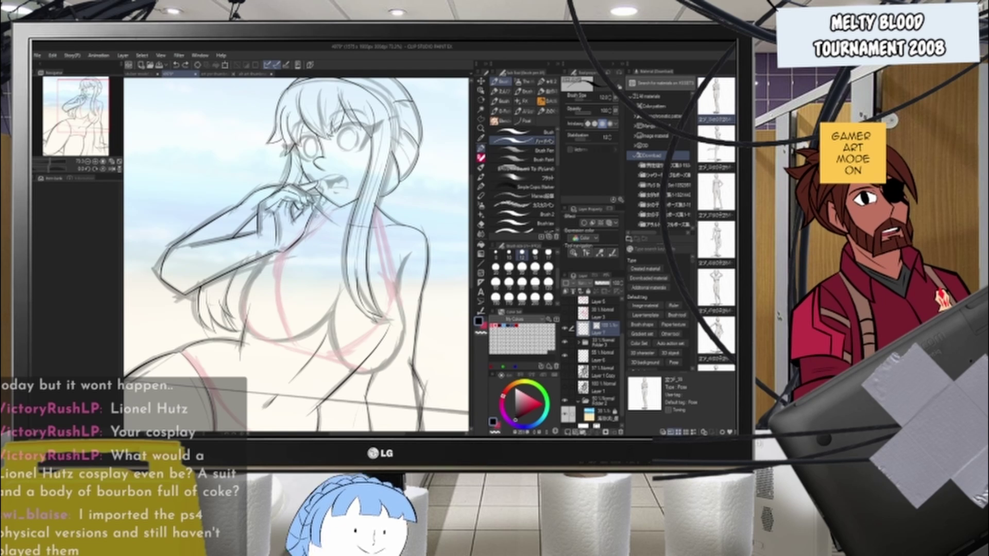
scroll(230, 318, "up", 4)
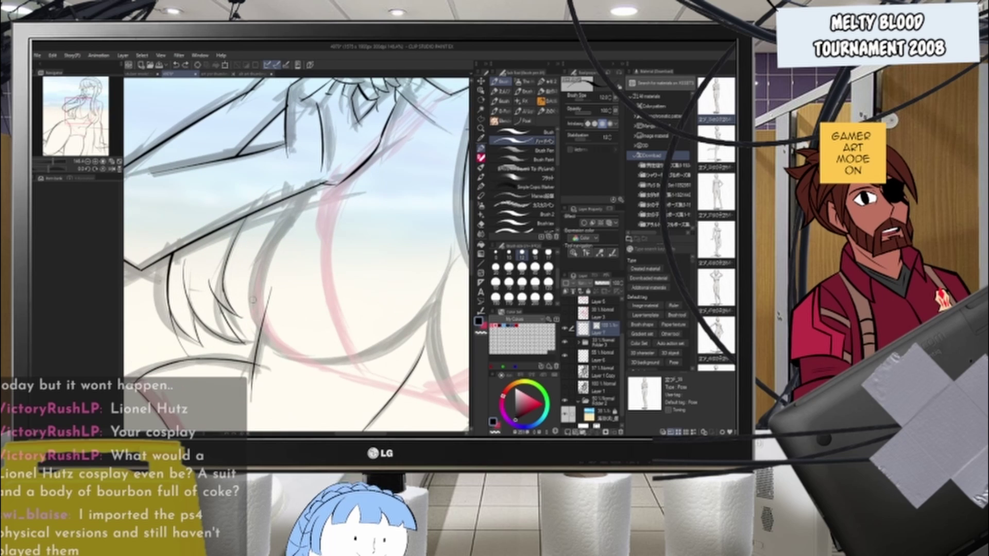
key("shift+space")
mouse_move(252, 300)
left_mouse_down()
mouse_move(343, 304)
mouse_move(245, 260)
left_mouse_up()
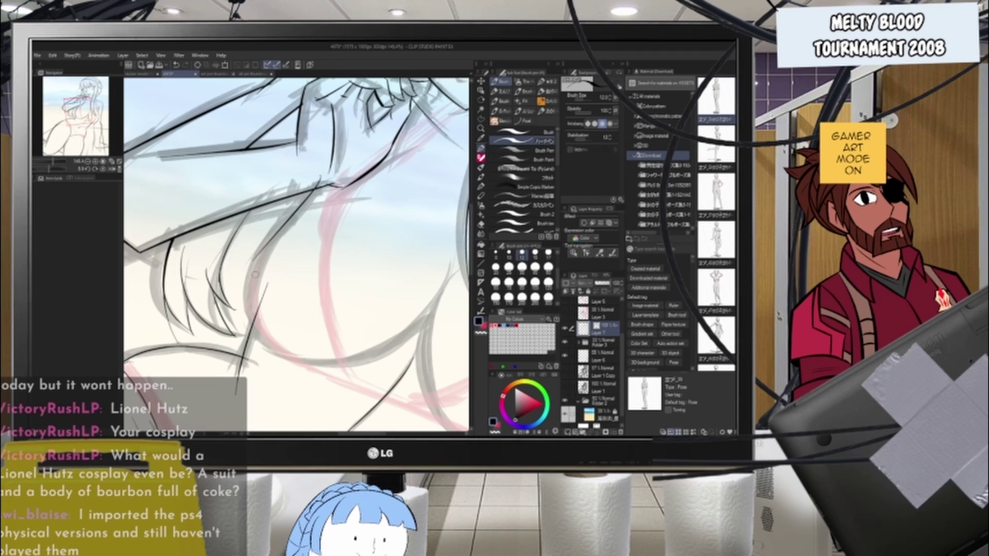
mouse_move(254, 258)
left_mouse_down()
mouse_move(278, 363)
mouse_move(247, 284)
mouse_move(287, 357)
left_mouse_up()
key("ctrl+z")
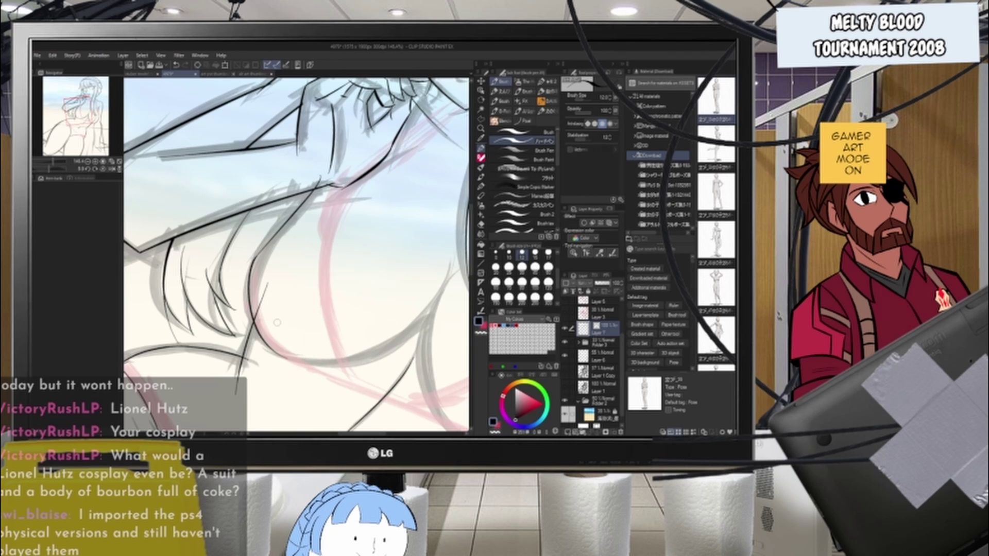
- Ink the bikini top's lower band along the pink guide, continuing from the bust's outer contour across the torso
scroll(277, 323, "down", 3)
key("r")
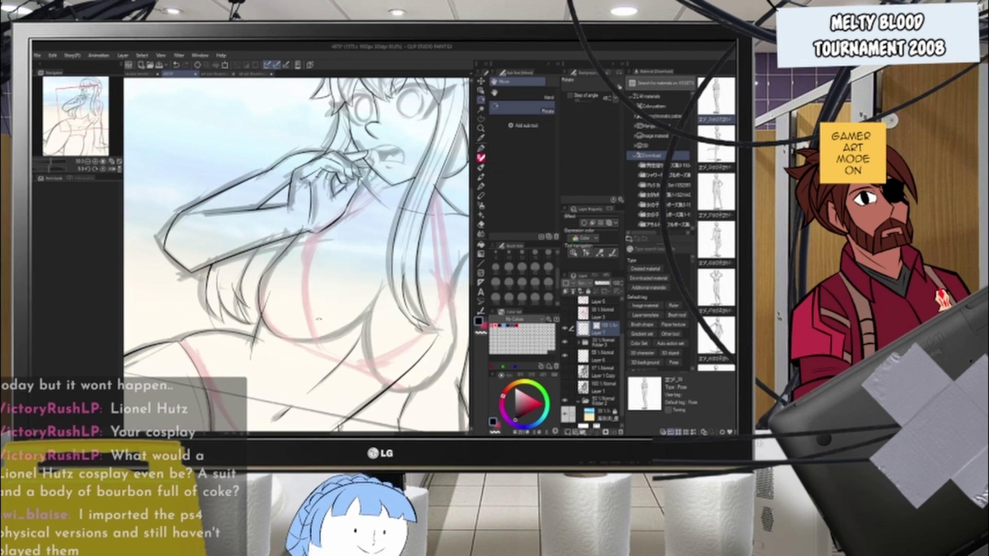
left_click_drag(277, 323, 260, 315)
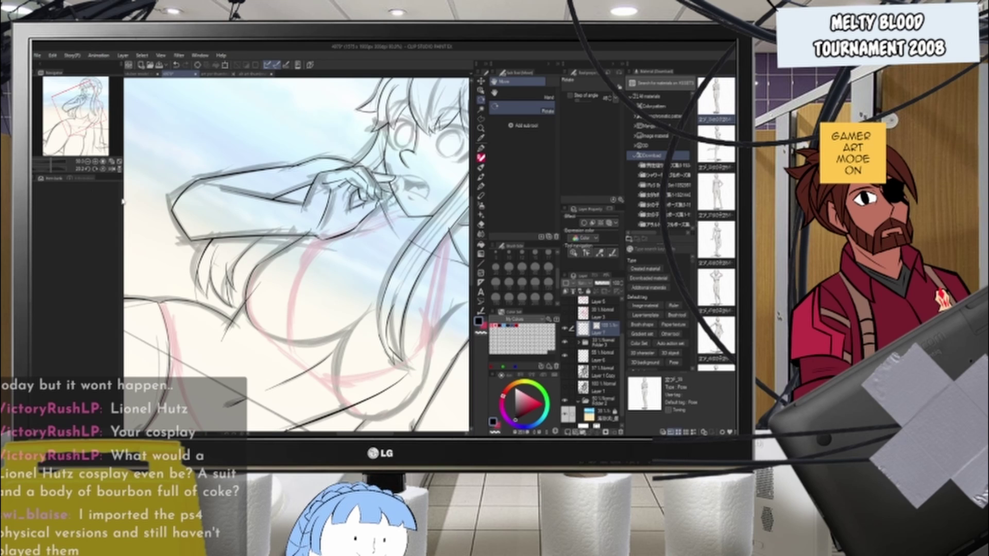
scroll(278, 330, "down", 1)
scroll(242, 391, "up", 4)
left_click_drag(426, 293, 410, 329)
left_click(481, 149)
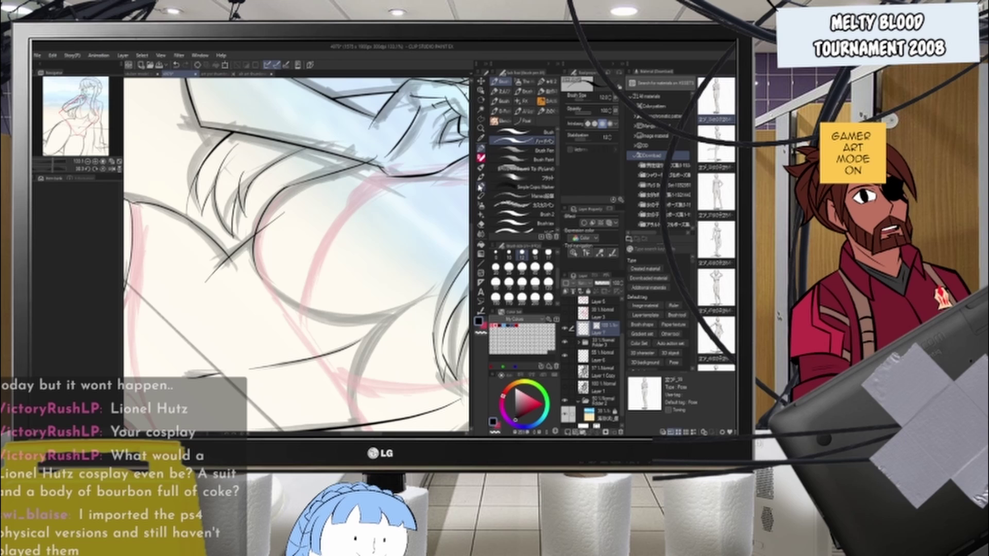
left_click_drag(259, 274, 348, 386)
key("ctrl+z")
left_click_drag(256, 272, 354, 414)
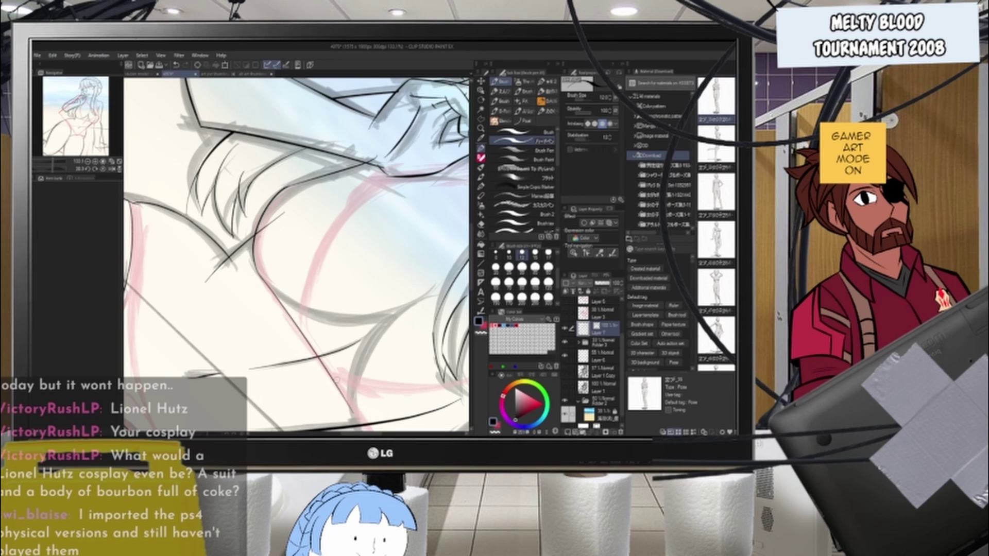
key("ctrl+z")
left_click_drag(257, 272, 359, 419)
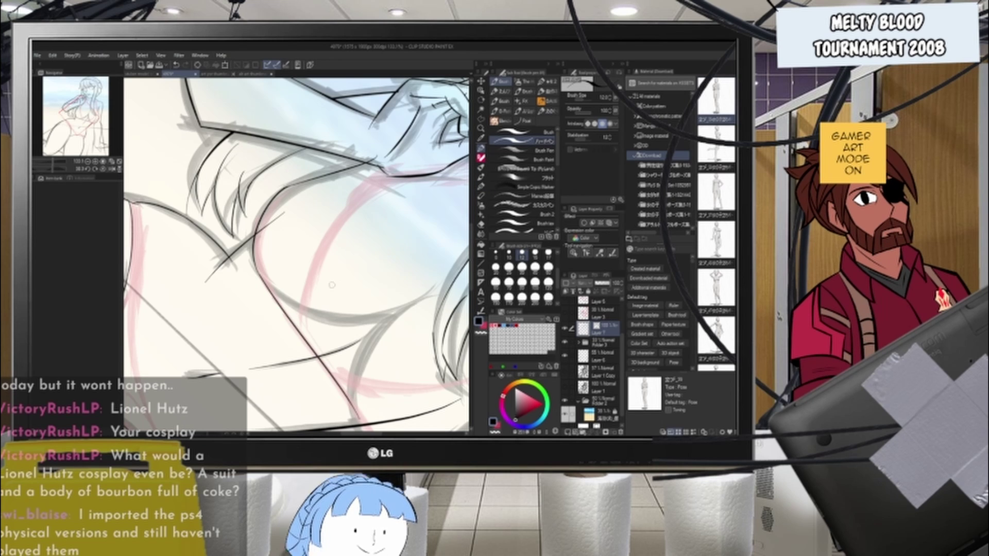
- Try to ink the curved bikini cup edge from the lower band up to the raised forearm
left_click_drag(306, 340, 376, 187)
key("ctrl+z")
mouse_move(305, 336)
left_mouse_down()
mouse_move(336, 224)
mouse_move(387, 174)
left_mouse_up()
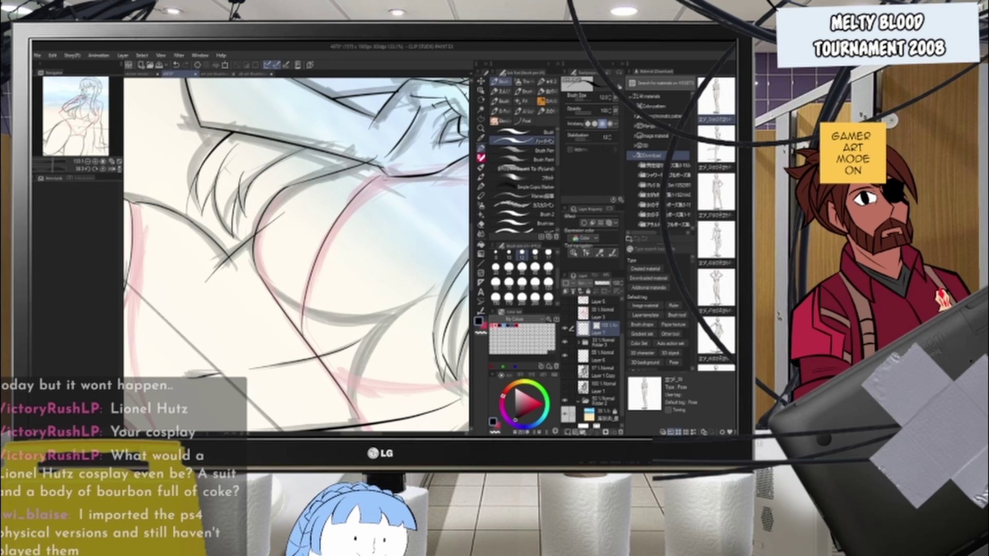
key("ctrl+z")
left_click_drag(304, 334, 389, 178)
key("ctrl+z")
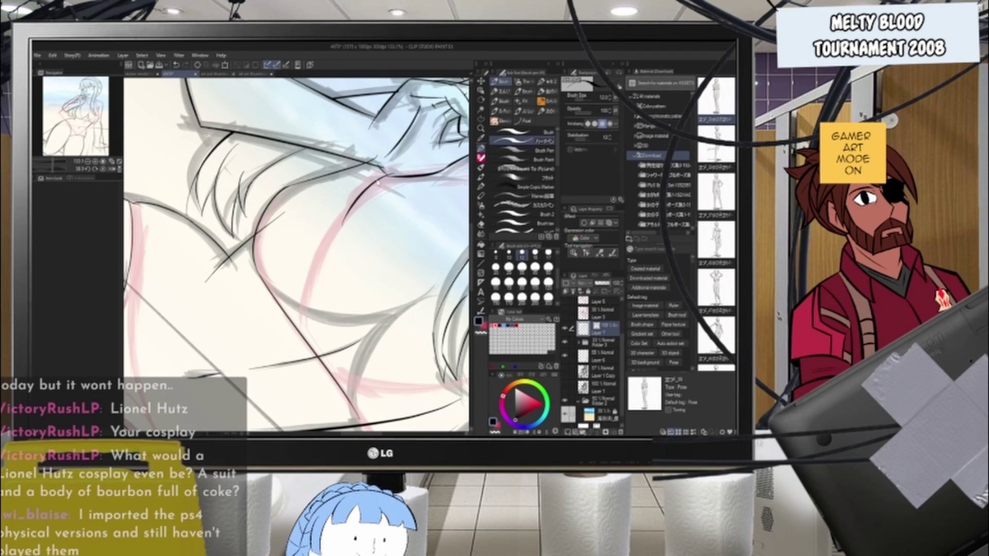
key("ctrl+z")
left_click_drag(358, 217, 386, 175)
key("ctrl+z")
left_click_drag(359, 219, 332, 344)
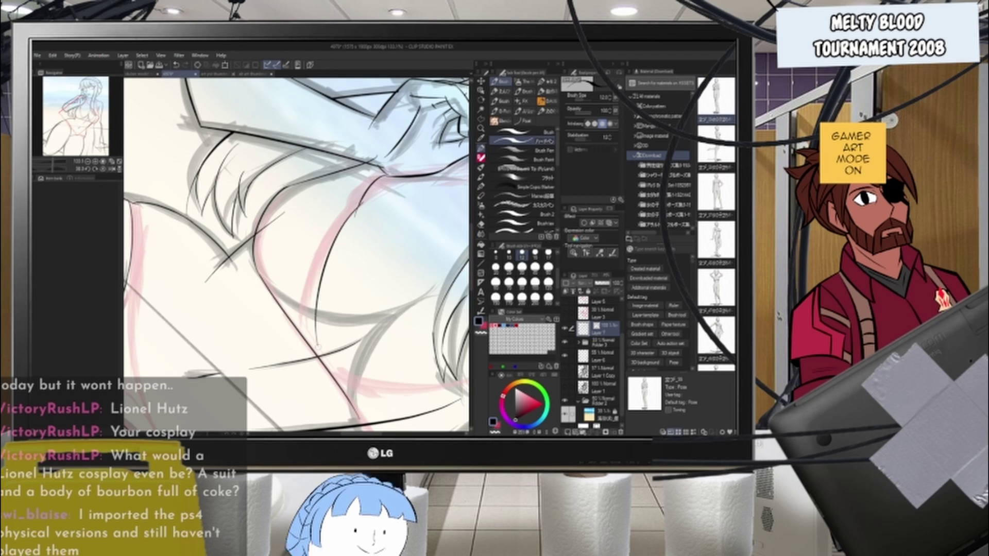
- Rotate the canvas the other way and ink the raised-arm side's bikini cup edge from the forearm down to the band
key("ctrl+minus")
key("ctrl+minus")
key("ctrl+minus")
key("r")
left_click_drag(381, 315, 395, 227)
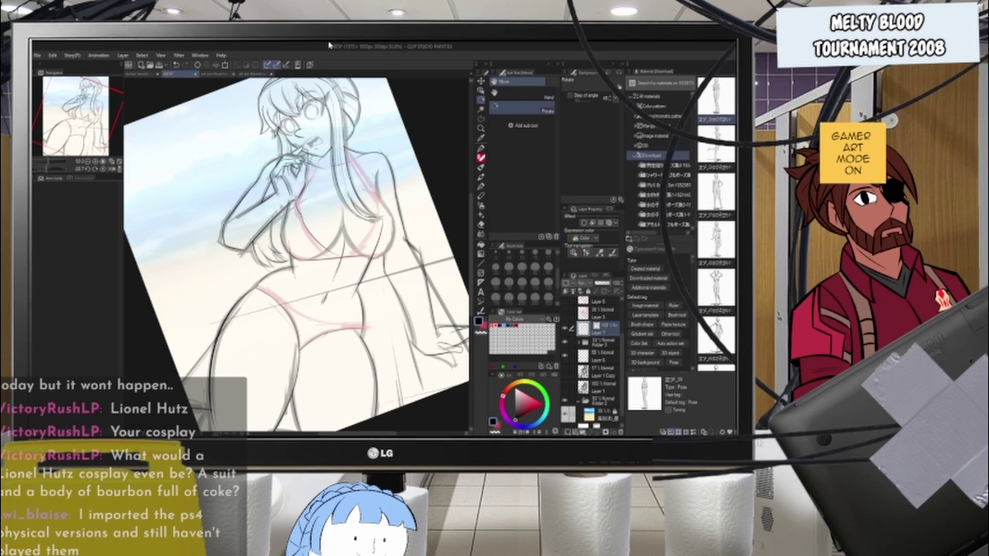
scroll(314, 196, "up", 3)
scroll(296, 278, "down", 3)
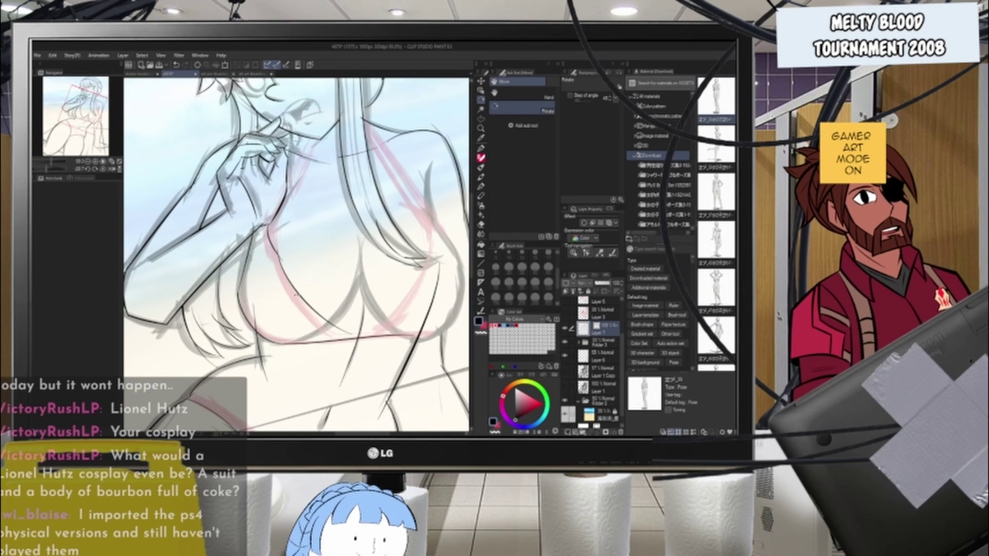
key("b")
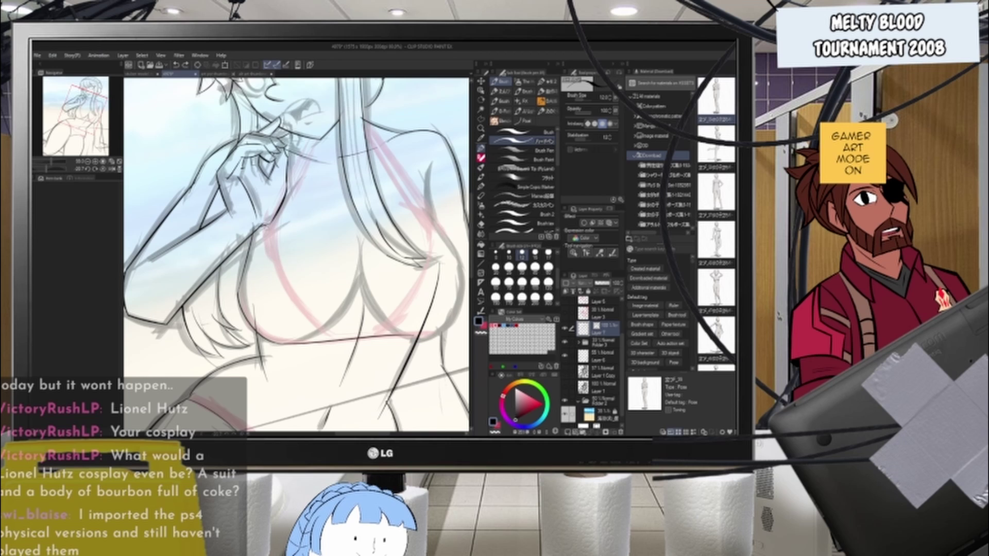
left_click_drag(269, 223, 329, 335)
key("ctrl+z")
left_click_drag(267, 225, 326, 334)
key("ctrl+z")
left_click_drag(265, 228, 340, 339)
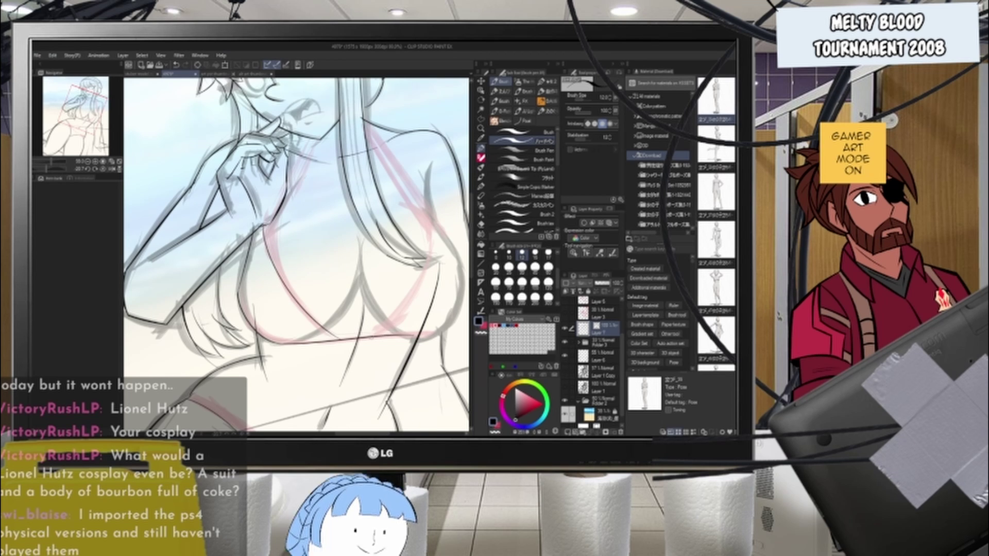
- Ink the curved edge of the bikini cup on the supporting-arm side along the pink guide down to the lower band
left_click_drag(426, 206, 391, 331)
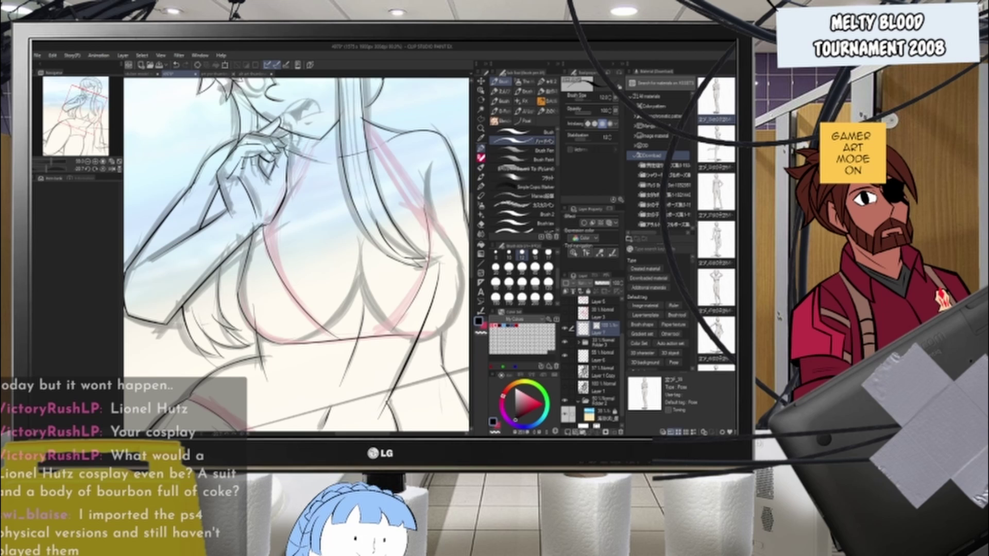
key("ctrl+z")
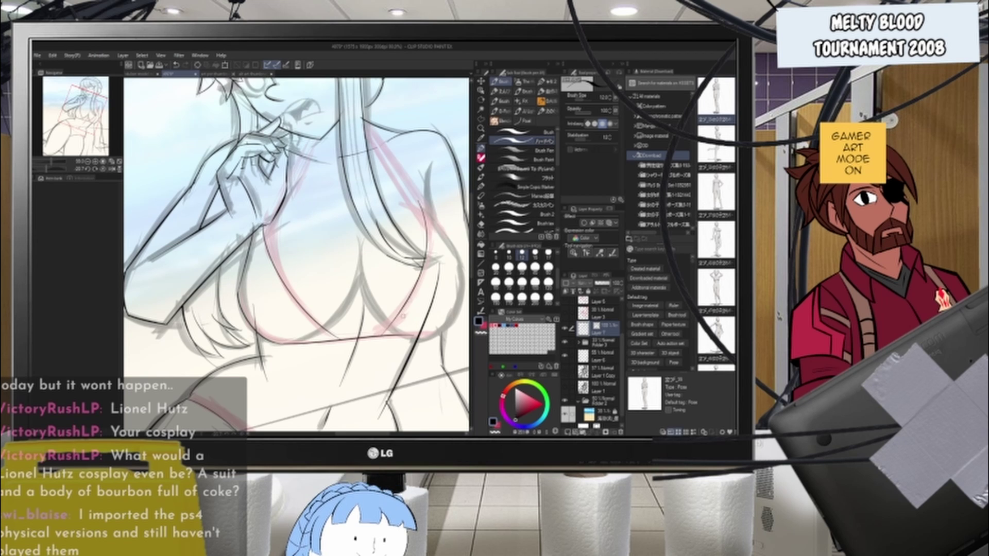
key("ctrl+z")
left_click_drag(421, 202, 368, 337)
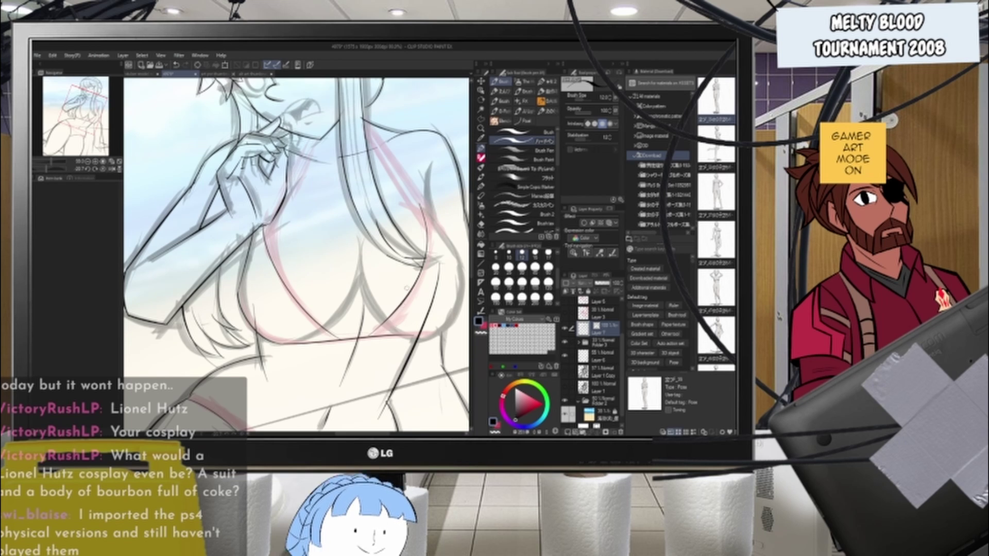
key("ctrl+z")
mouse_move(425, 205)
left_mouse_down()
mouse_move(361, 345)
mouse_move(435, 265)
mouse_move(376, 331)
left_mouse_up()
key("ctrl+z")
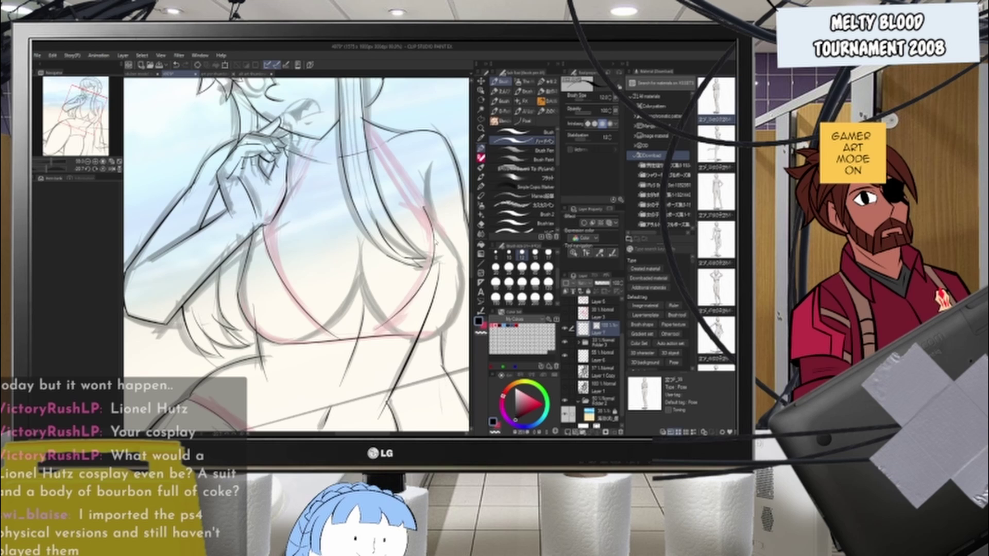
key("ctrl+z")
left_click_drag(422, 207, 359, 340)
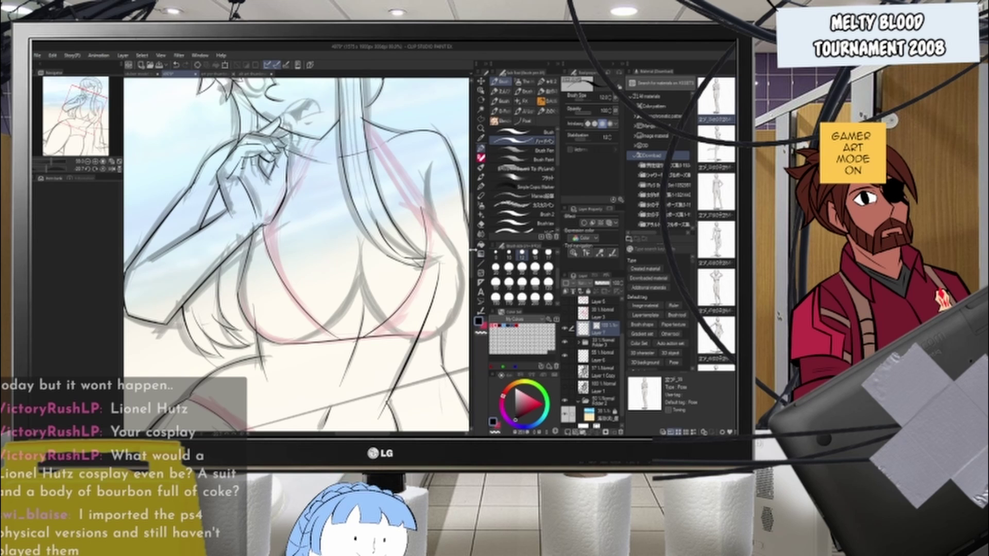
- Ink the upper outer contour of the bust on the supporting-arm side, starting from the bikini strap
left_click_drag(421, 207, 457, 253)
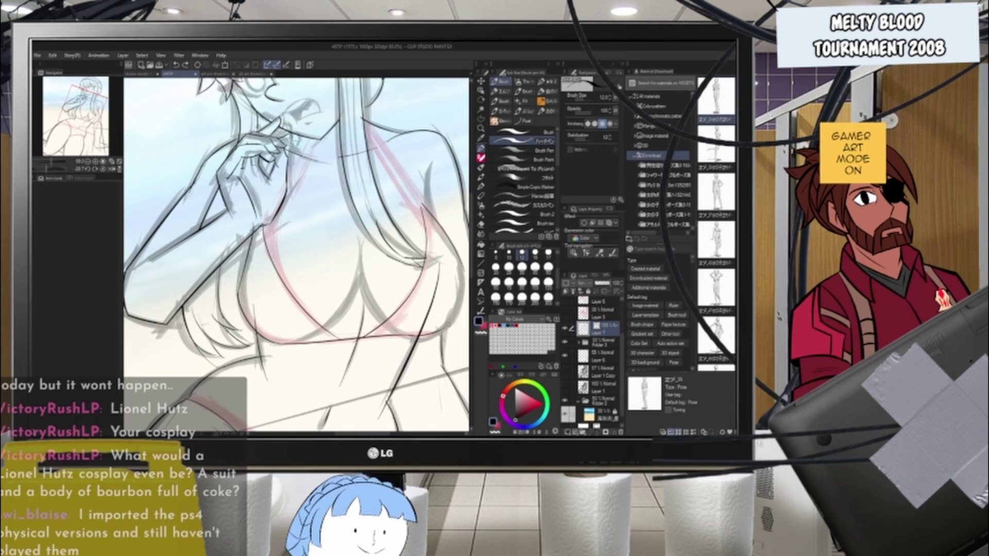
key("ctrl+z")
mouse_move(463, 267)
left_mouse_down()
mouse_move(460, 309)
mouse_move(442, 329)
left_mouse_up()
key("ctrl+z")
- Rotate the canvas nearly upside down and ink the lower outer bust curve, joining the upper contour to the bikini's lower band
key("r")
scroll(433, 337, "down", 1)
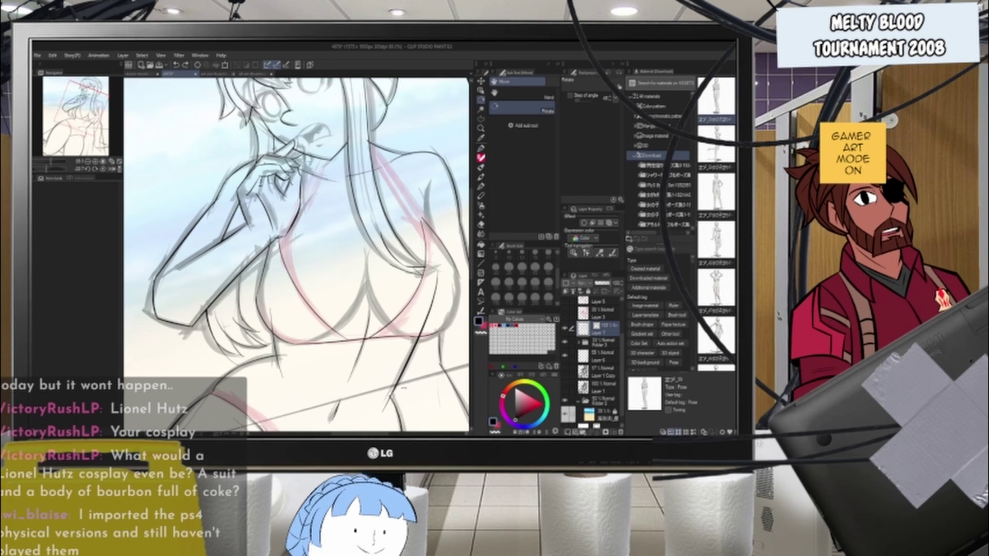
scroll(404, 388, "down", 5)
mouse_move(209, 257)
left_mouse_down()
mouse_move(273, 343)
mouse_move(389, 267)
left_mouse_up()
scroll(389, 267, "down", 3)
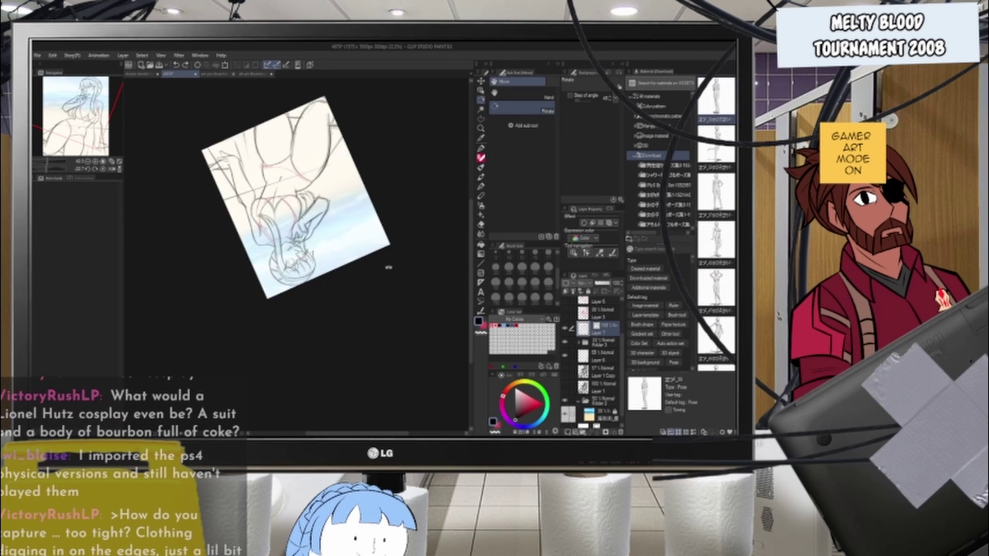
scroll(280, 173, "up", 7)
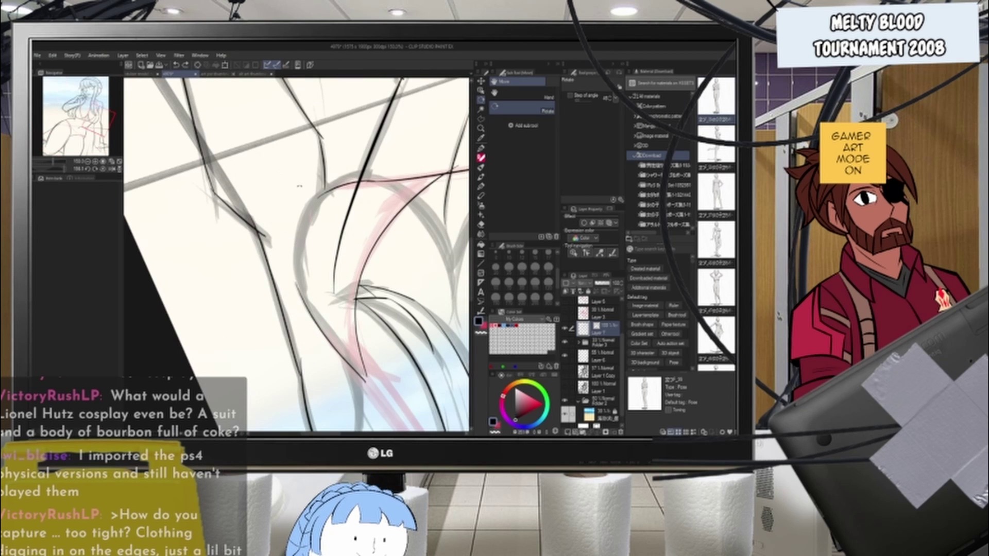
key("p")
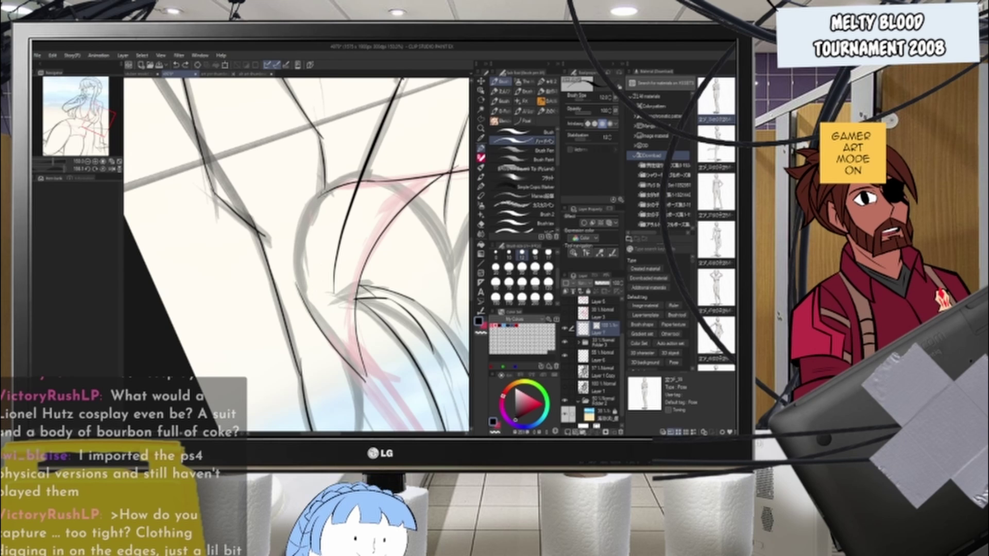
left_click_drag(324, 192, 305, 293)
key("ctrl+z")
left_click_drag(326, 188, 297, 289)
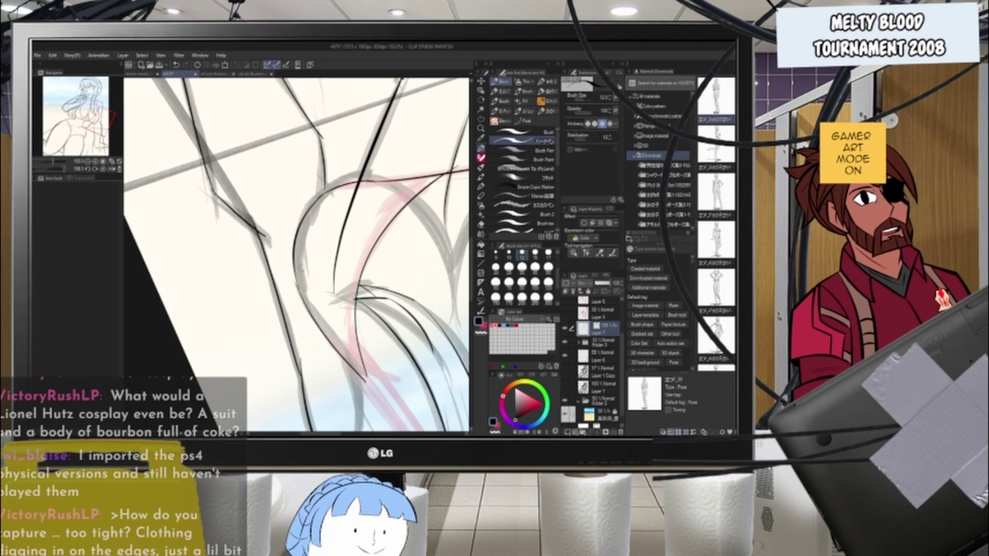
key("ctrl+z")
left_click_drag(327, 190, 297, 284)
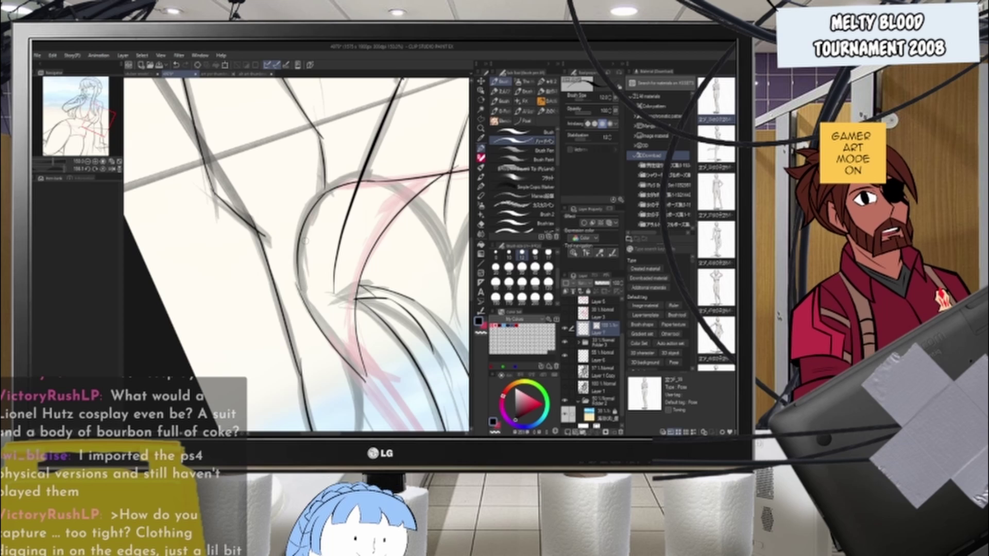
left_click_drag(315, 204, 297, 289)
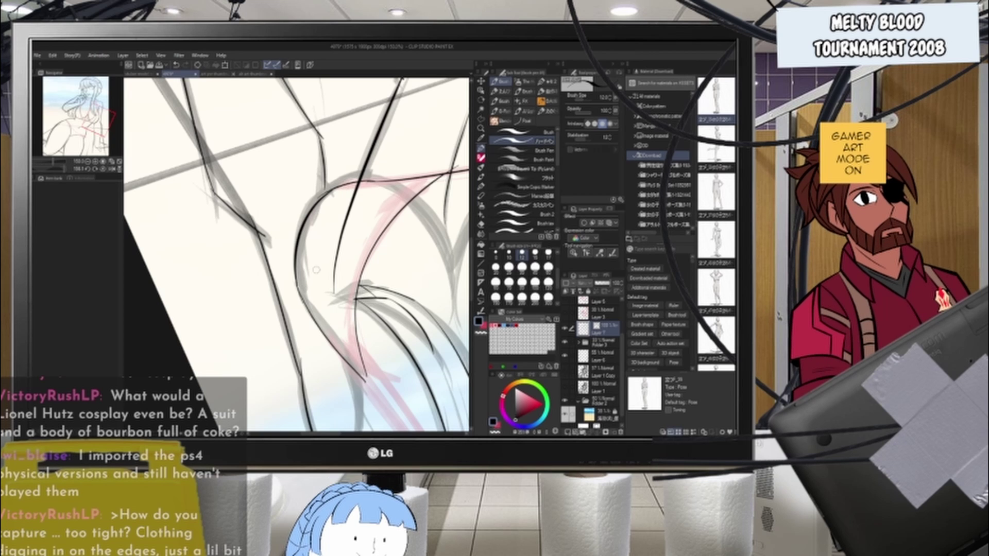
key("ctrl+z")
key("ctrl+z")
mouse_move(333, 189)
left_mouse_down()
mouse_move(296, 273)
mouse_move(305, 307)
left_mouse_up()
key("e")
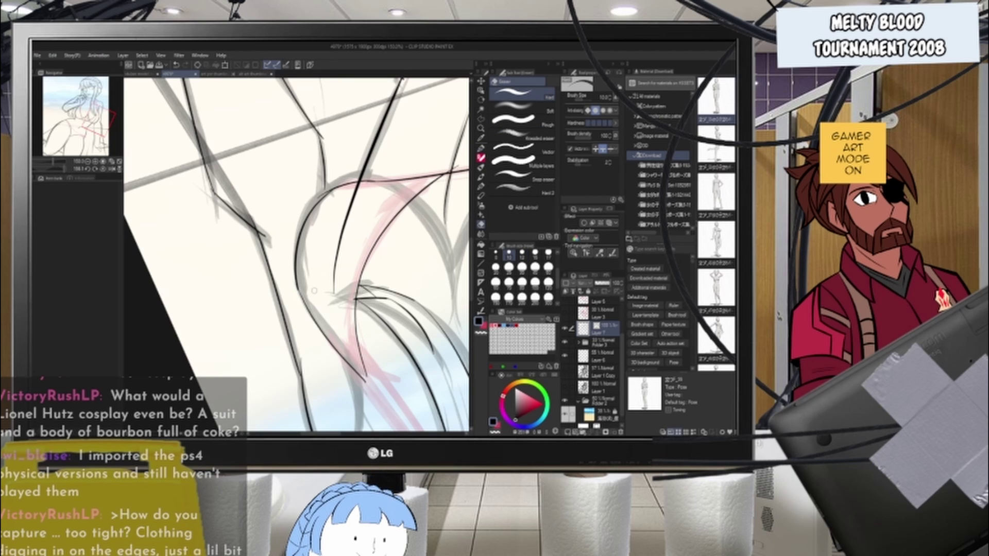
- Examine the inked bust contour and bikini top close up and zoomed out at different canvas rotations
key("r")
mouse_move(340, 173)
left_mouse_down()
mouse_move(342, 305)
mouse_move(276, 299)
mouse_move(279, 307)
mouse_move(246, 308)
left_mouse_up()
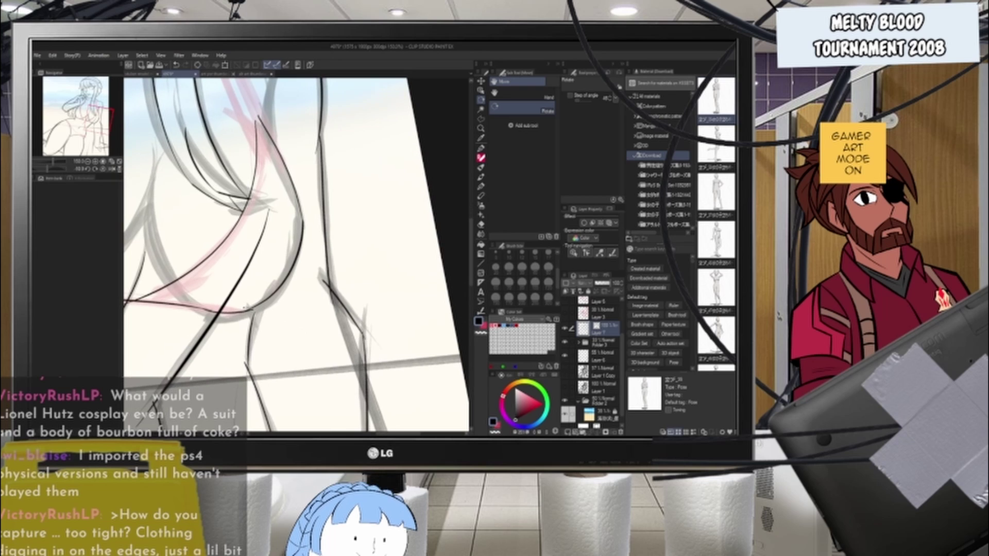
key("e")
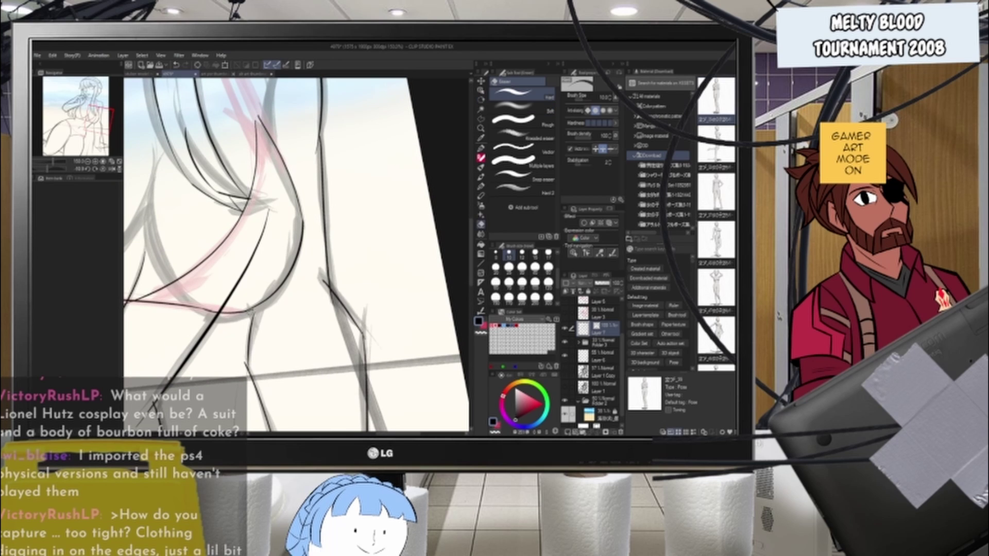
left_click(481, 149)
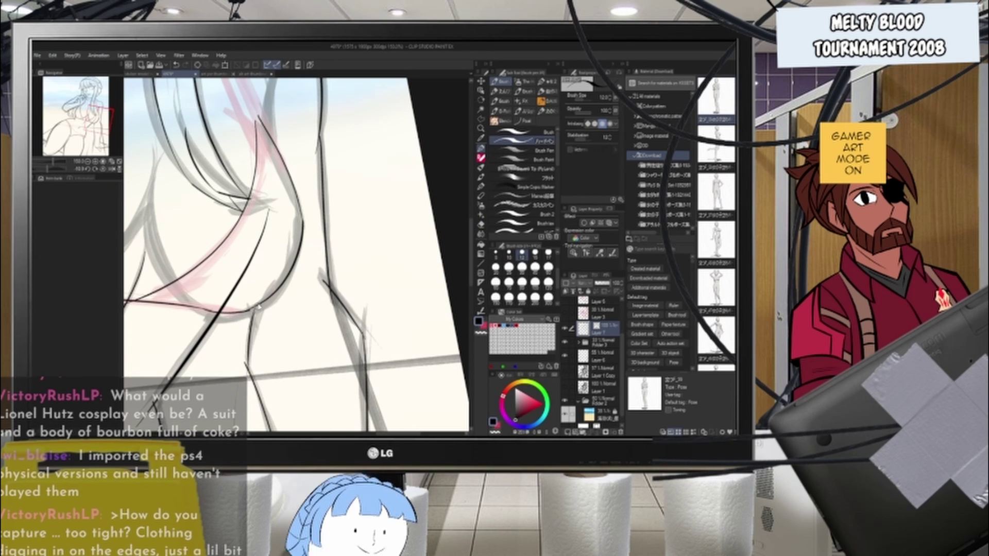
scroll(260, 297, "down", 3)
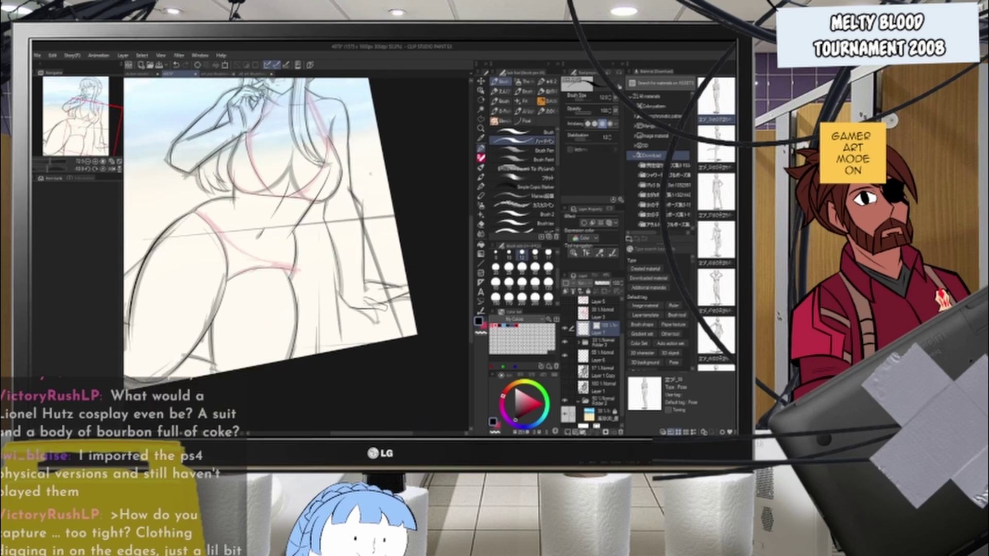
scroll(282, 166, "up", 2)
scroll(282, 166, "down", 2)
scroll(320, 206, "up", 3)
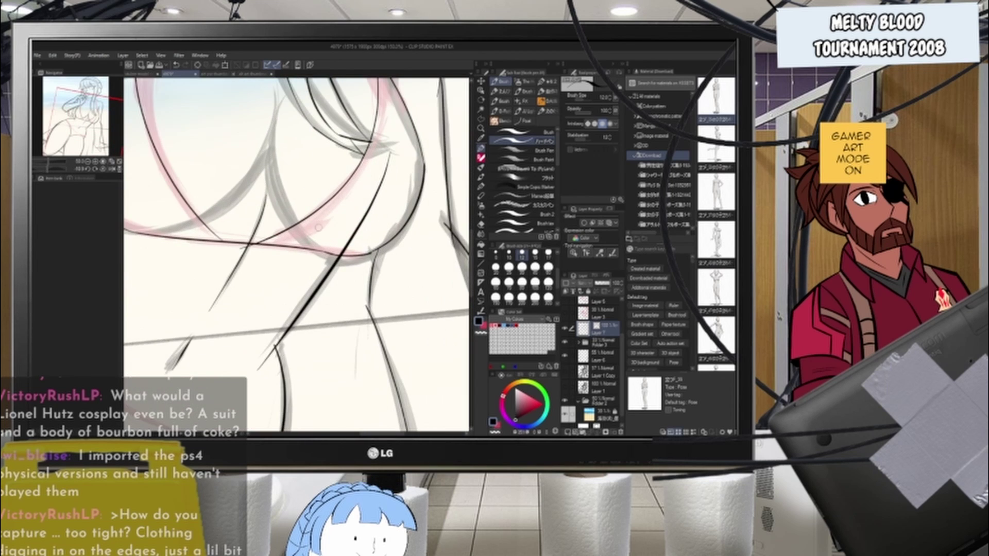
scroll(361, 216, "down", 3)
key("r")
left_click_drag(367, 219, 360, 281)
scroll(330, 276, "up", 3)
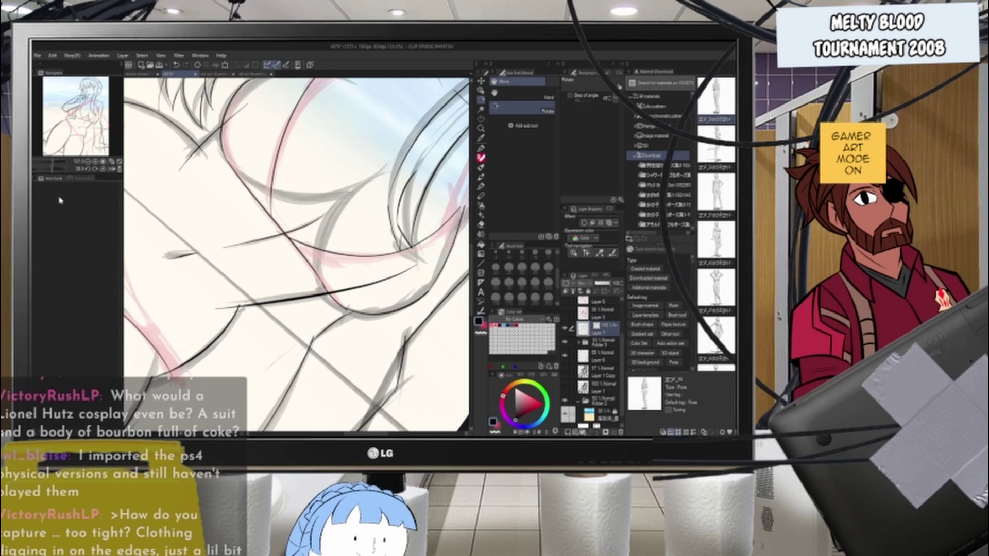
scroll(319, 255, "down", 3)
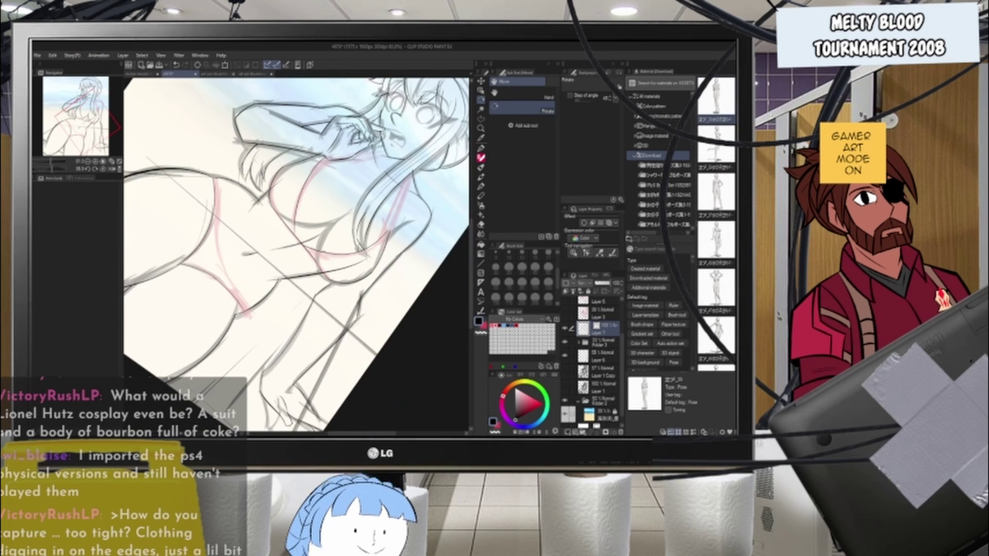
- Select the short vector stroke at the right end of the bikini top's lower band and delete it
left_click_drag(425, 243, 342, 152)
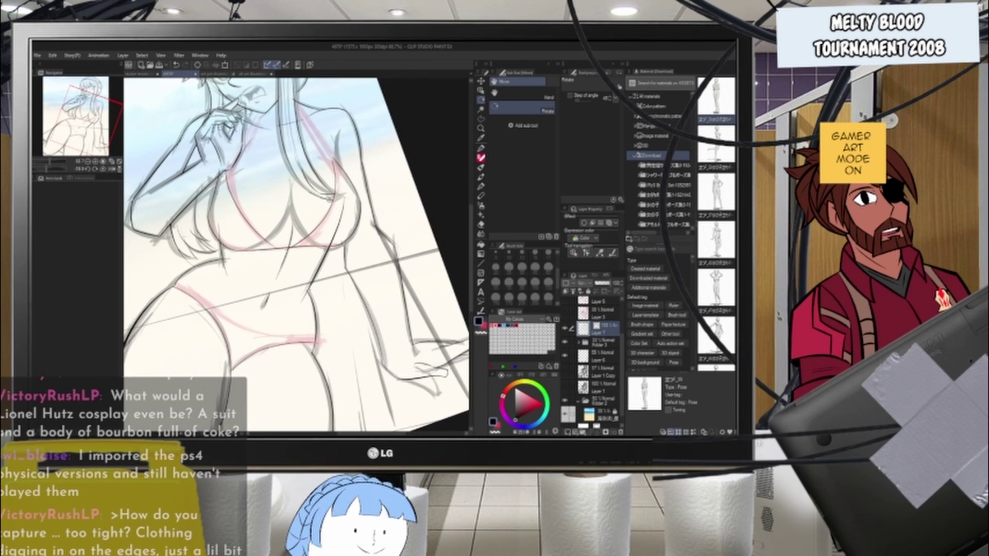
left_click(482, 93)
scroll(288, 255, "up", 6)
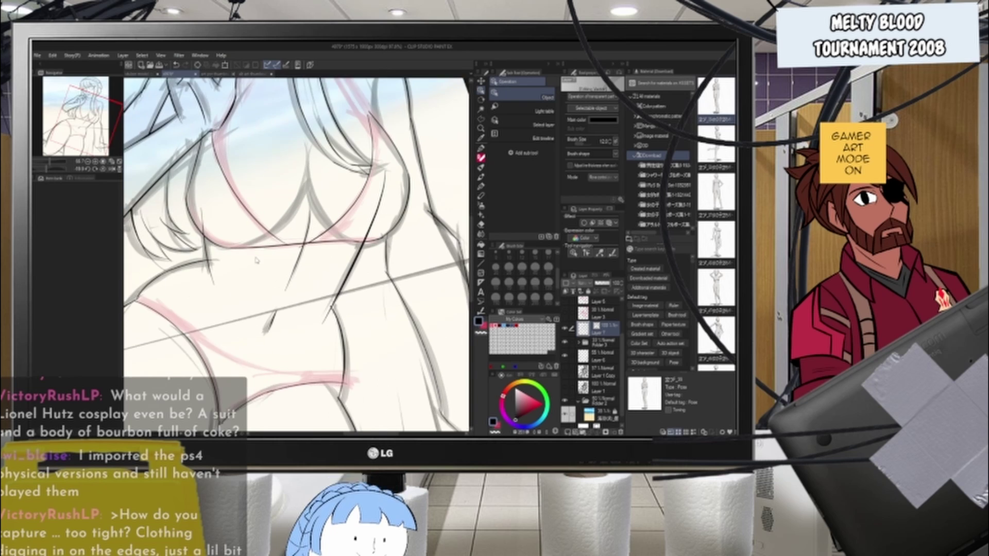
left_click(334, 240)
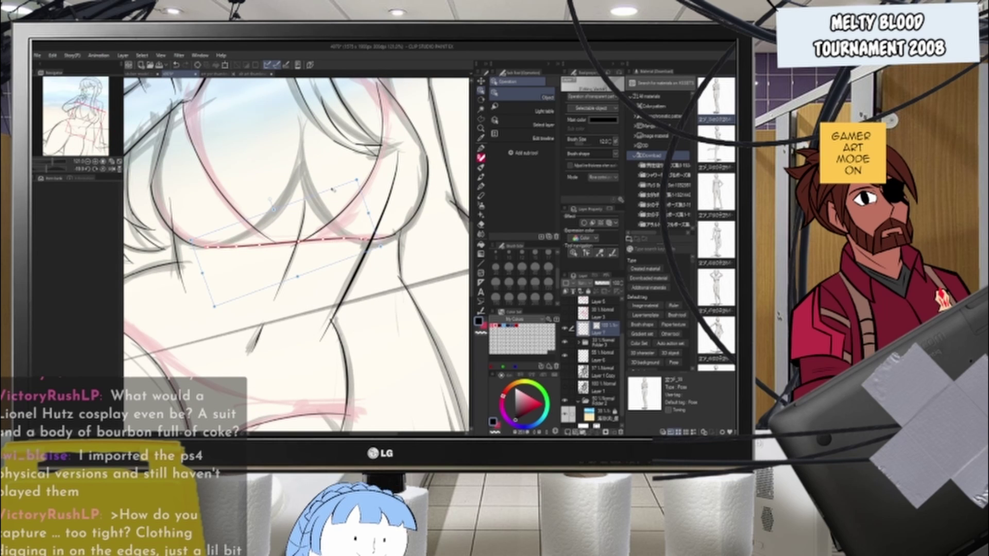
scroll(391, 244, "up", 1)
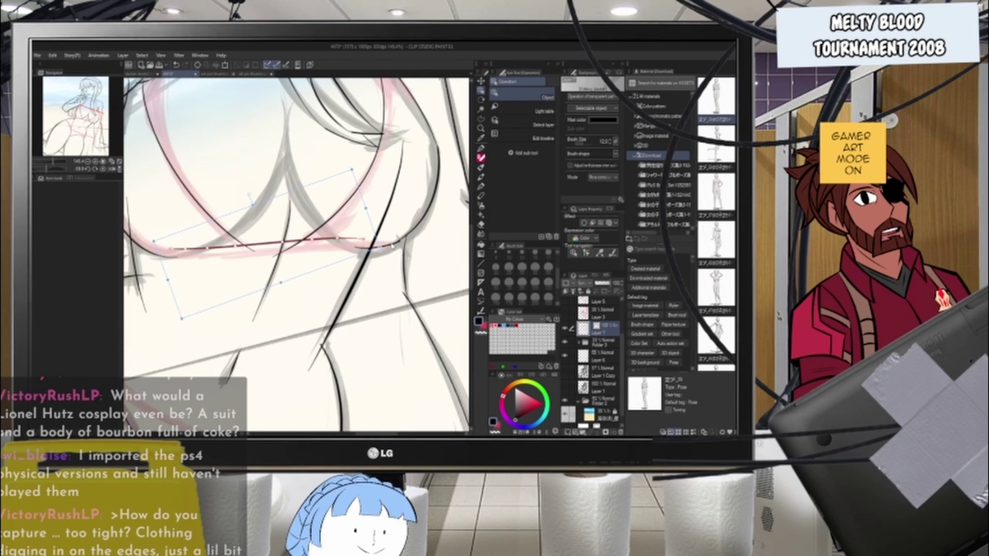
left_click(384, 247)
left_click_drag(389, 223, 390, 216)
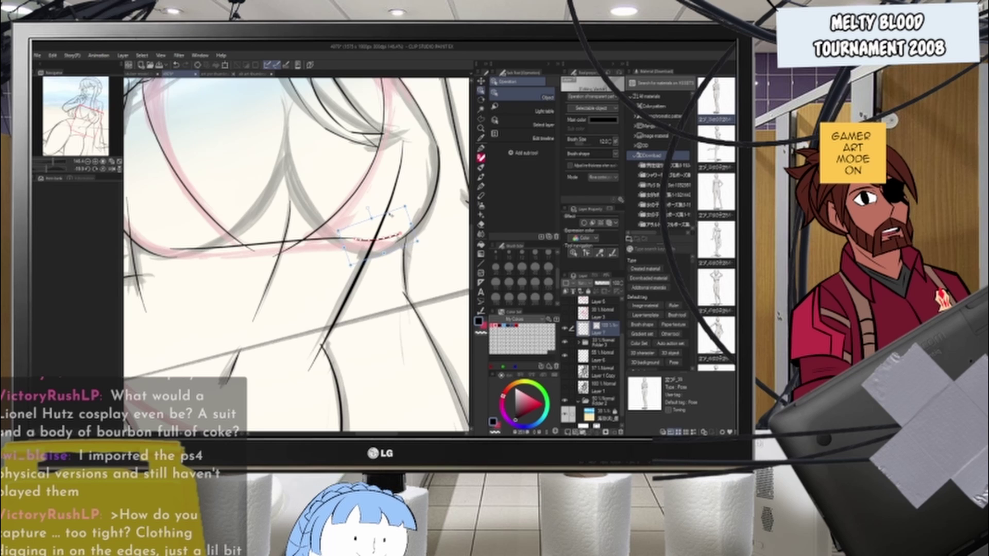
key("Delete")
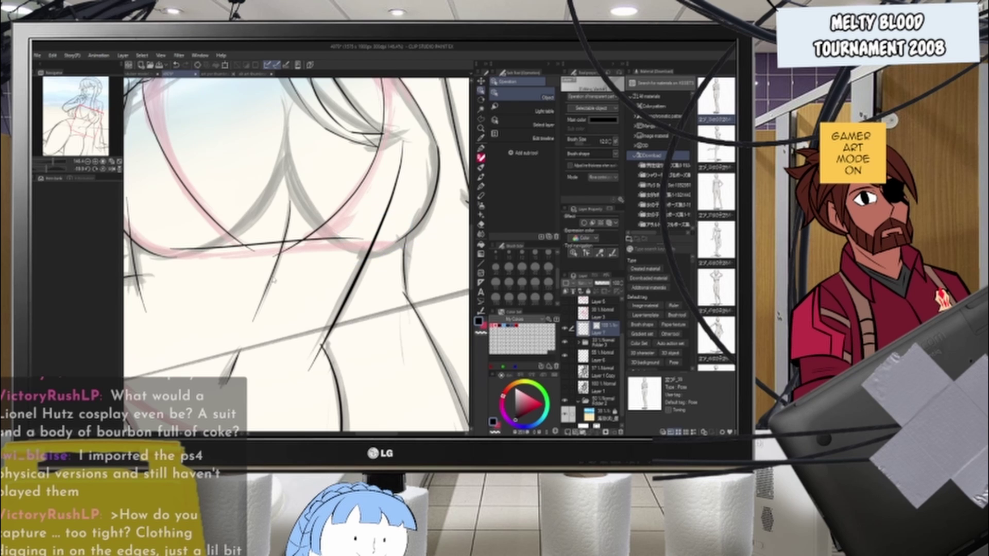
- Erase the overshooting end of the torso line where it crosses the left bust contour
scroll(273, 280, "down", 5)
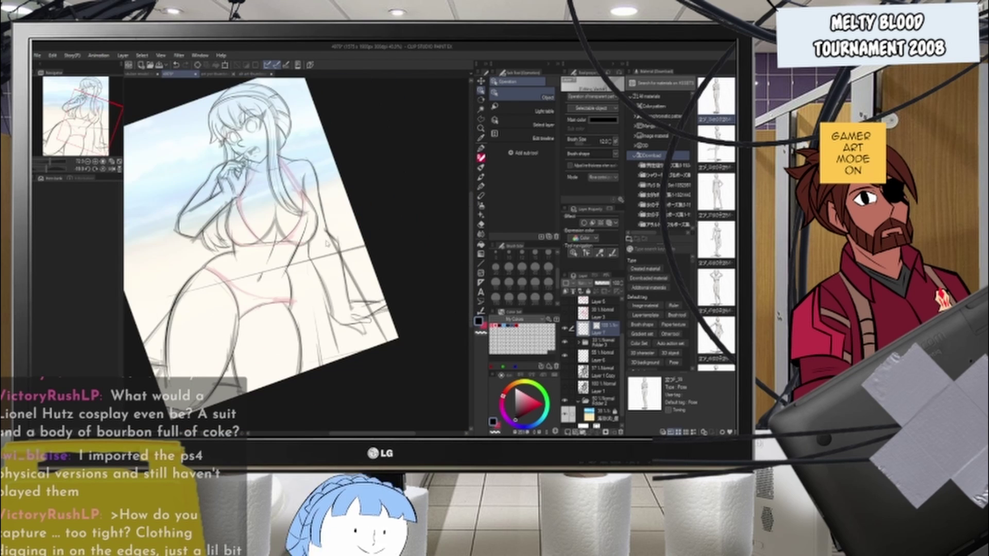
key("r")
left_click_drag(386, 232, 355, 315)
scroll(290, 213, "up", 6)
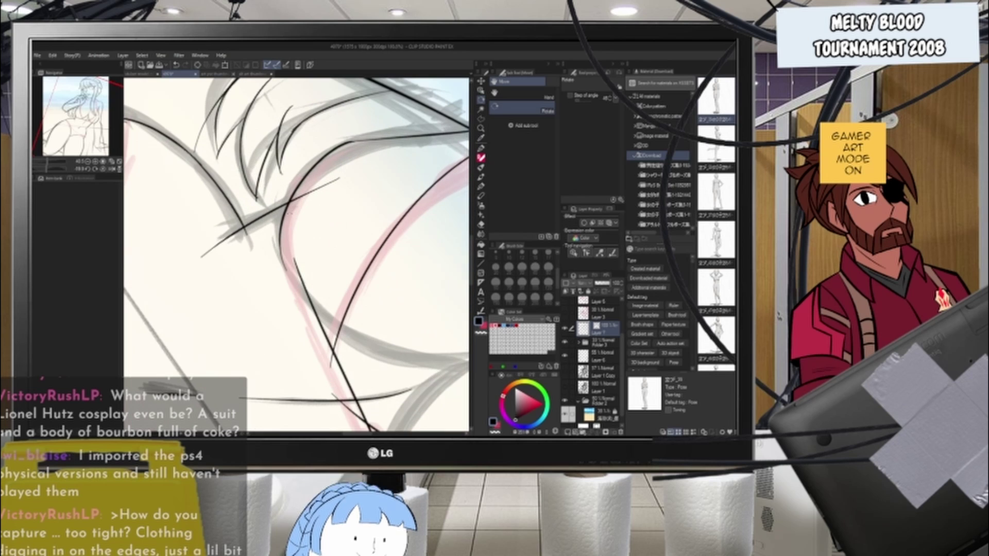
key("p")
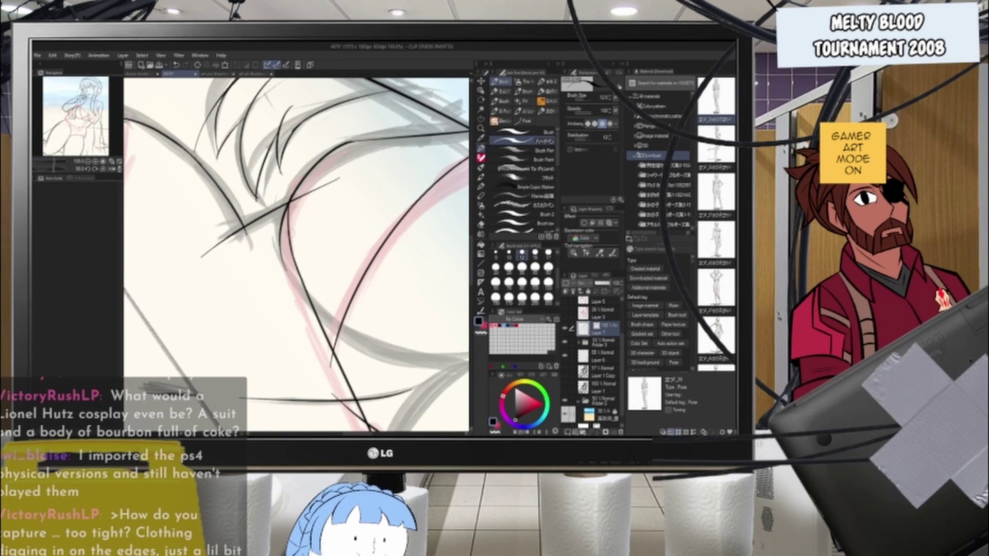
key("ctrl+z")
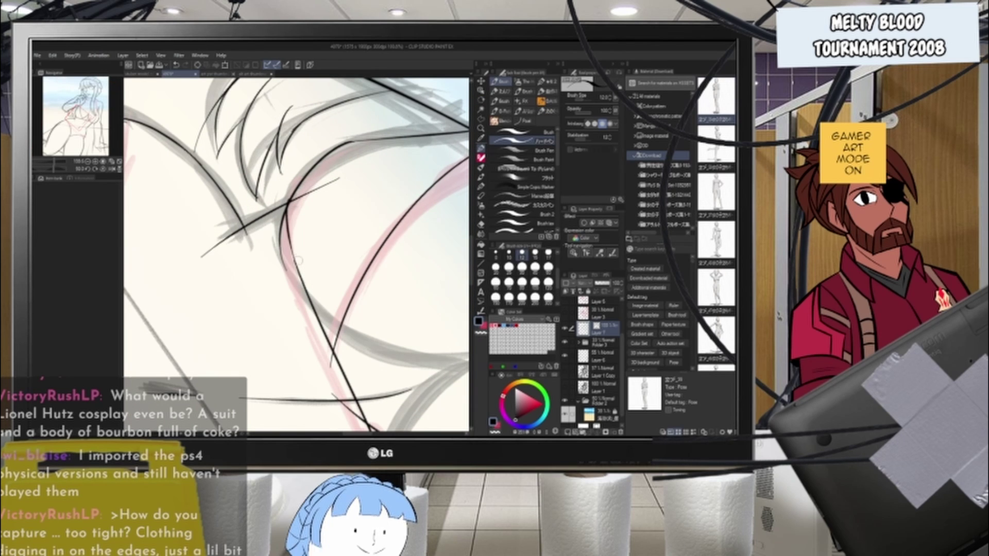
key("e")
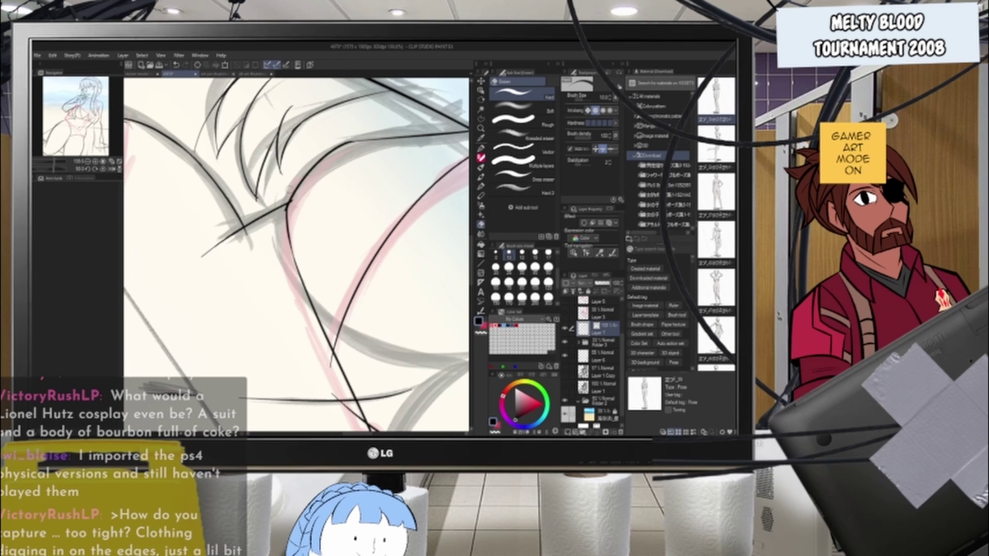
- Ink a short curved stroke from the torso line junction along the left end of the bikini top's lower band
key("b")
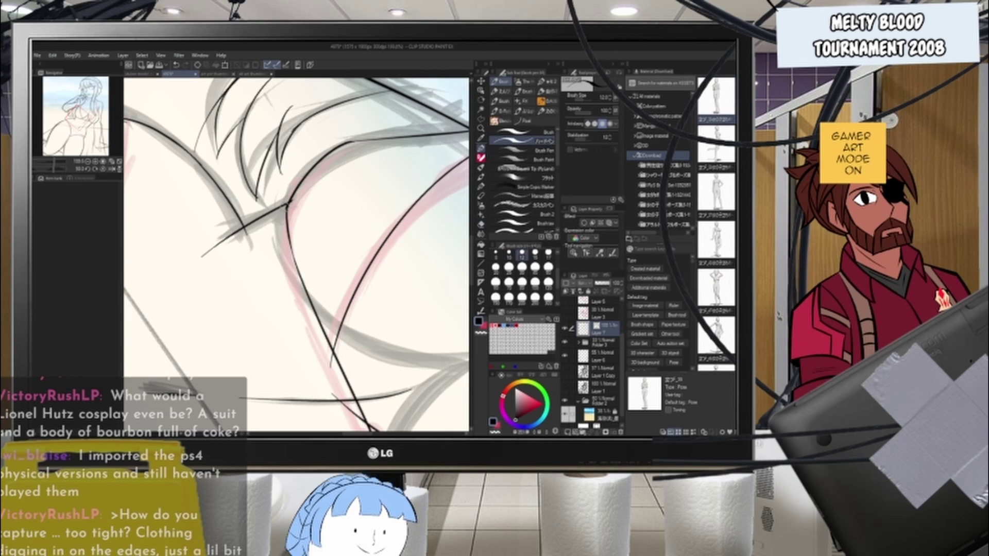
left_click_drag(287, 202, 299, 288)
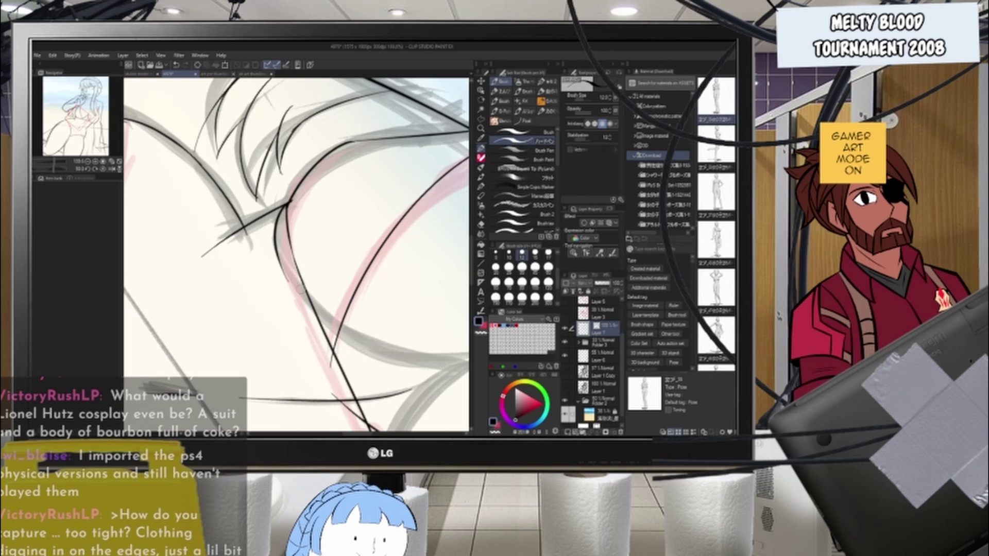
key("ctrl+z")
left_click_drag(287, 204, 296, 283)
scroll(307, 209, "down", 6)
- Erase the upper section of the left bust's outer contour below the arm and ink it again
key("r")
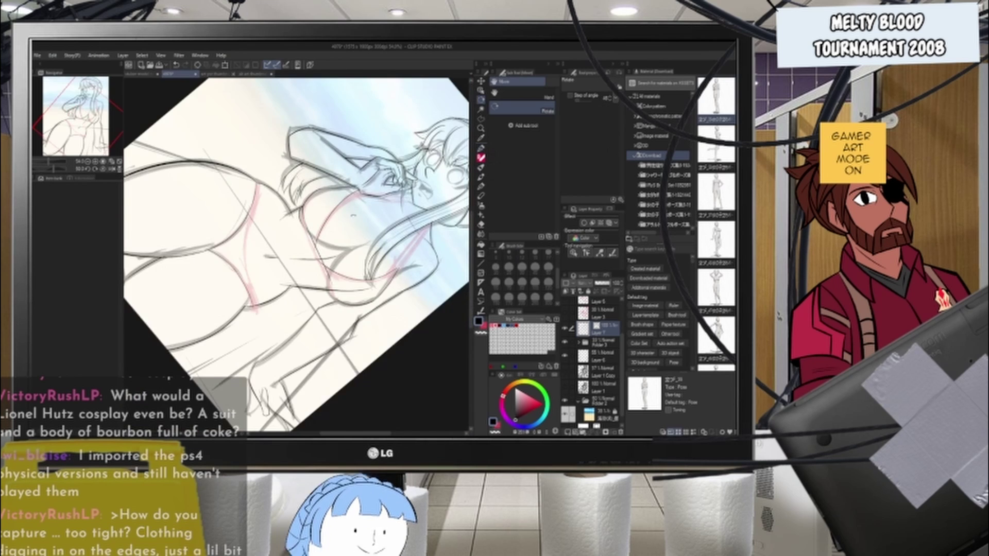
left_click_drag(354, 215, 278, 189)
scroll(304, 206, "up", 6)
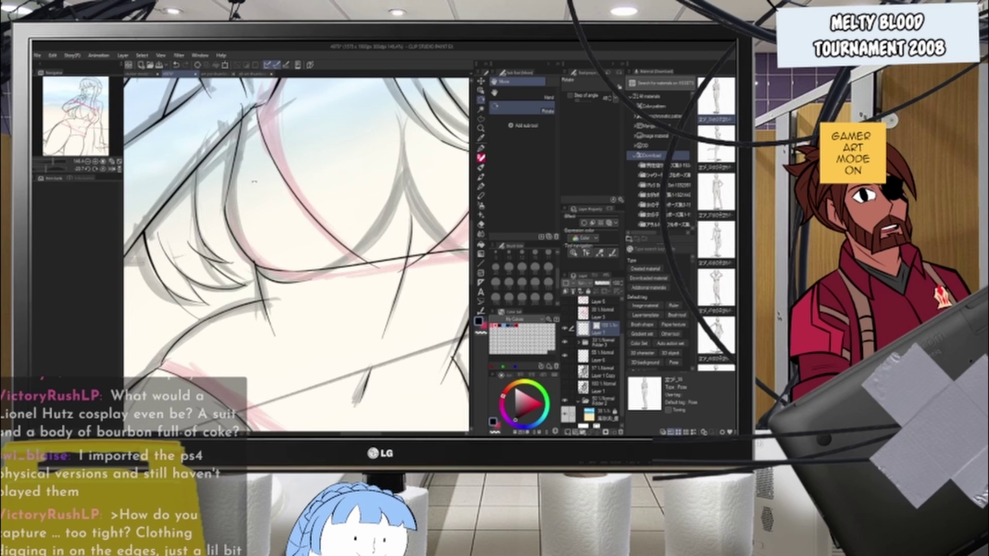
scroll(253, 181, "up", 3)
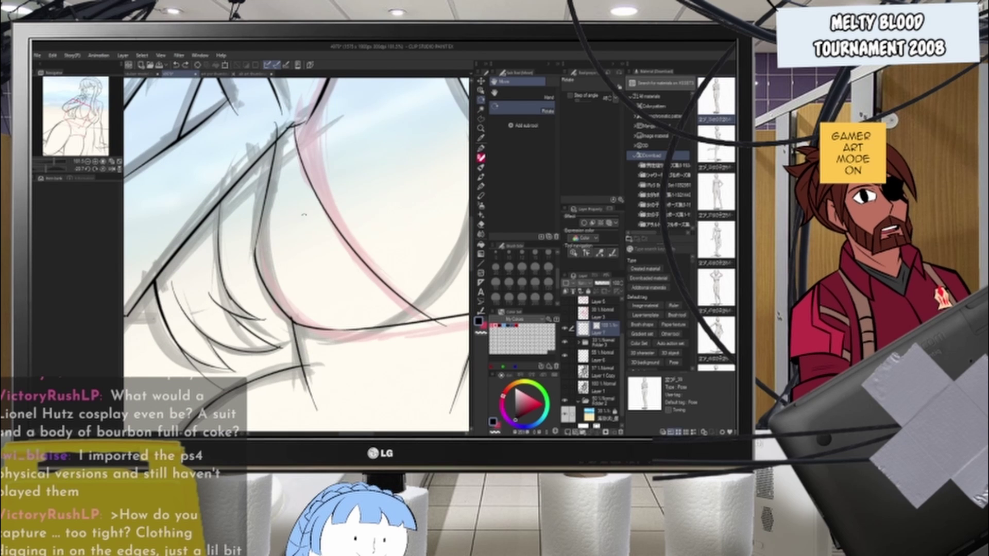
key("e")
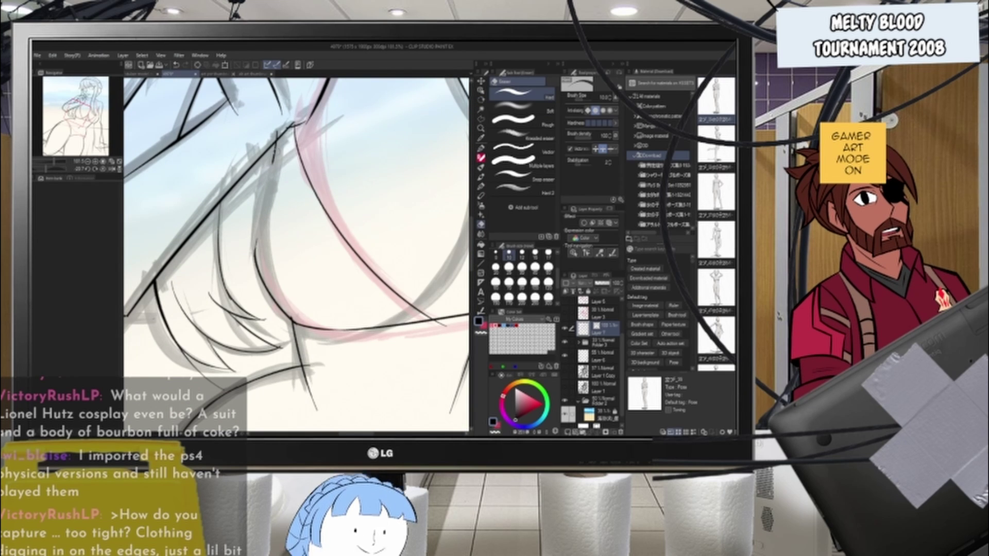
key("o")
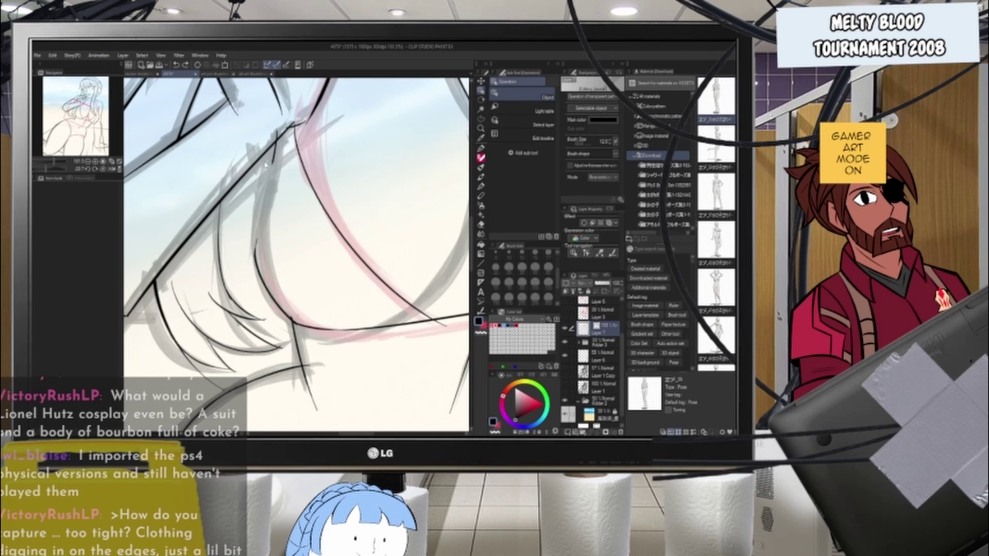
left_click(277, 164)
key("p")
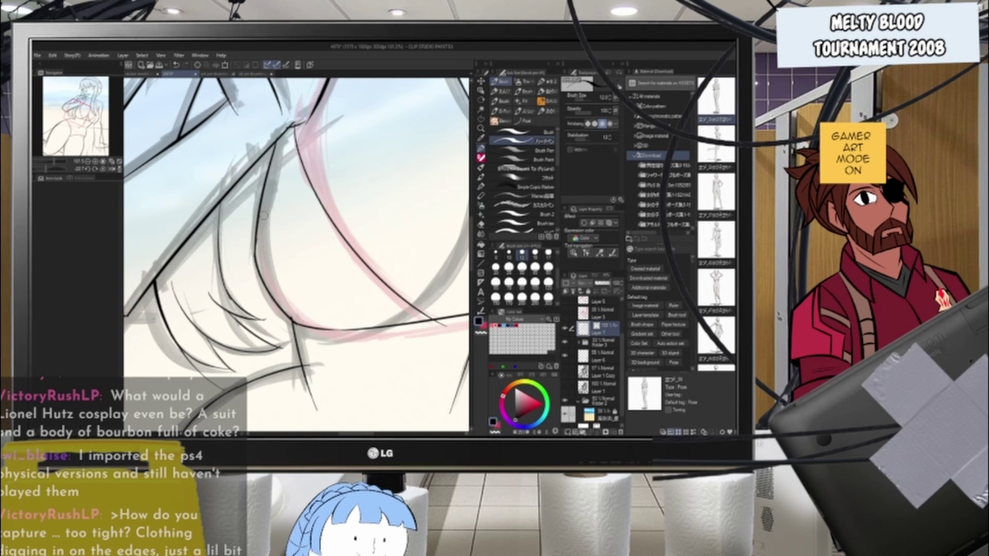
- Try short ink strokes for the left bust's lower curve from the torso line junction, undoing each one
scroll(264, 216, "down", 8)
key("r")
left_click_drag(264, 215, 336, 222)
scroll(295, 259, "up", 5)
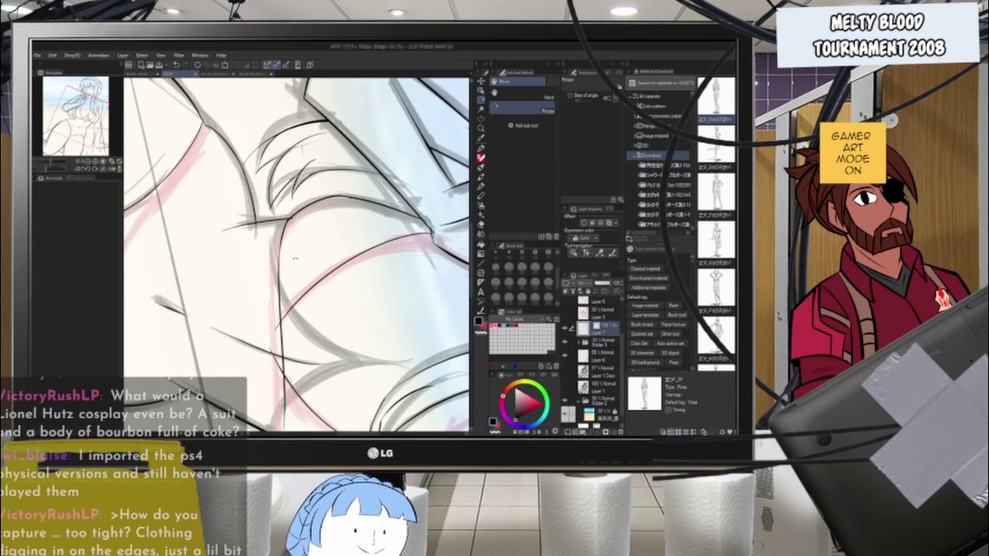
left_click_drag(295, 259, 285, 249)
left_click(481, 149)
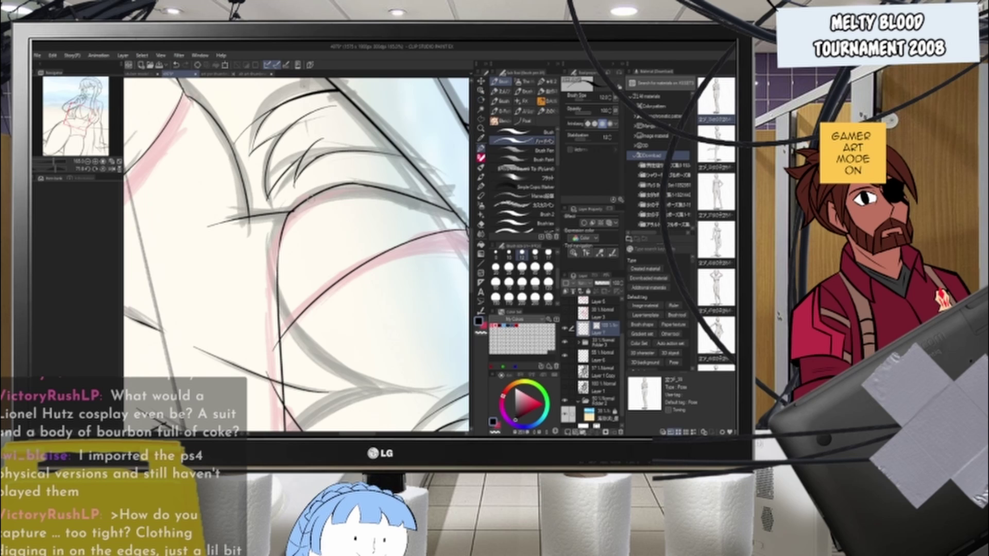
left_click_drag(294, 211, 266, 261)
key("ctrl+z")
mouse_move(289, 214)
left_mouse_down()
mouse_move(265, 255)
mouse_move(267, 274)
left_mouse_up()
key("ctrl+z")
mouse_move(292, 212)
left_mouse_down()
mouse_move(266, 271)
mouse_move(232, 286)
mouse_move(330, 291)
left_mouse_up()
key("ctrl+z")
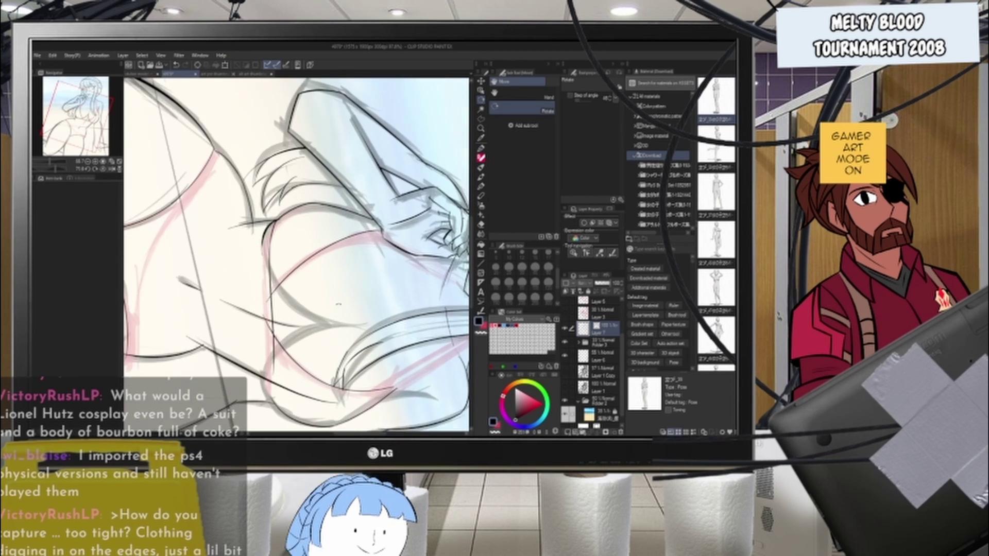
mouse_move(383, 309)
left_mouse_down()
mouse_move(337, 349)
mouse_move(392, 345)
left_mouse_up()
key("ctrl+z")
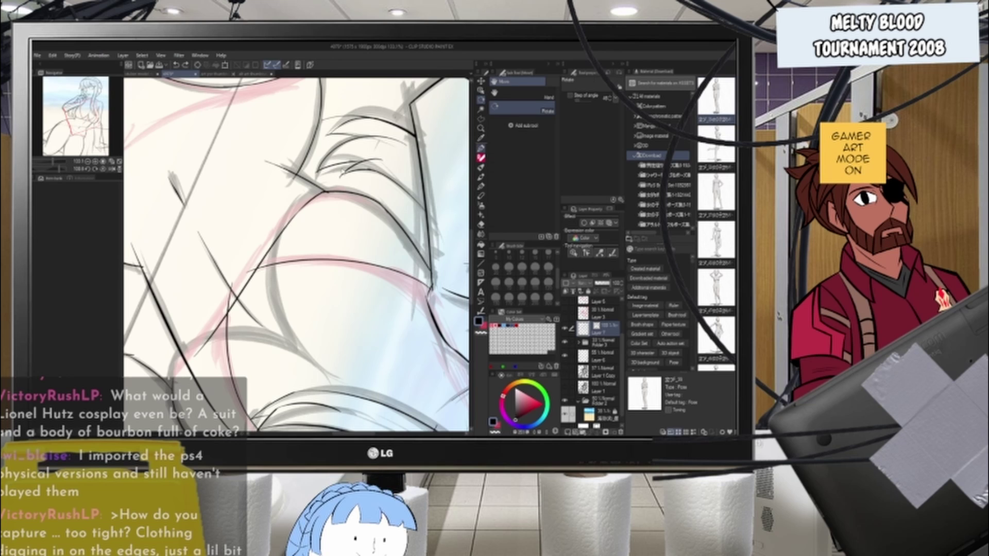
mouse_move(313, 194)
left_mouse_down()
mouse_move(274, 335)
mouse_move(312, 358)
left_mouse_up()
key("ctrl+z")
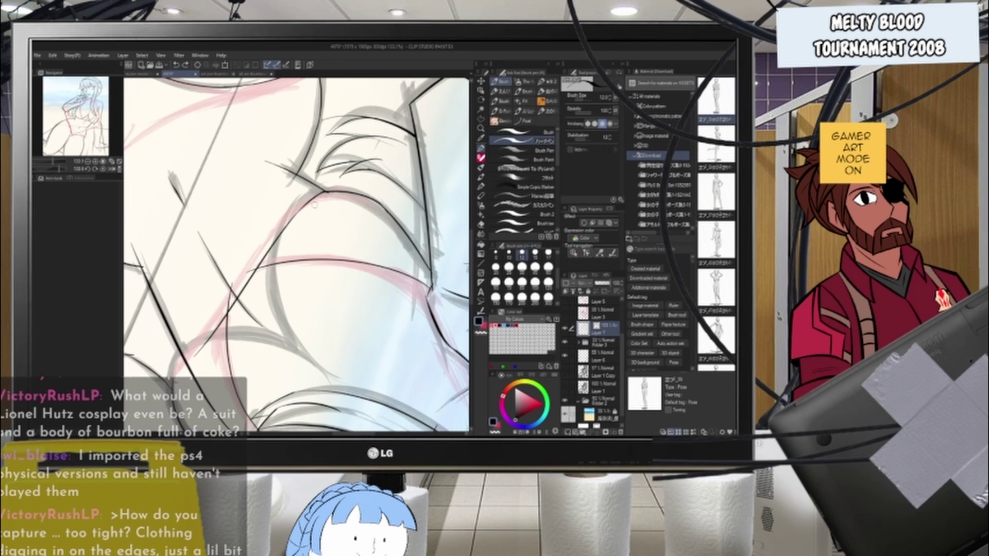
- Try longer ink strokes tracing the grey sketch of the left bust's lower curve, undoing each attempt
left_click_drag(323, 191, 268, 353)
left_click_drag(283, 215, 310, 357)
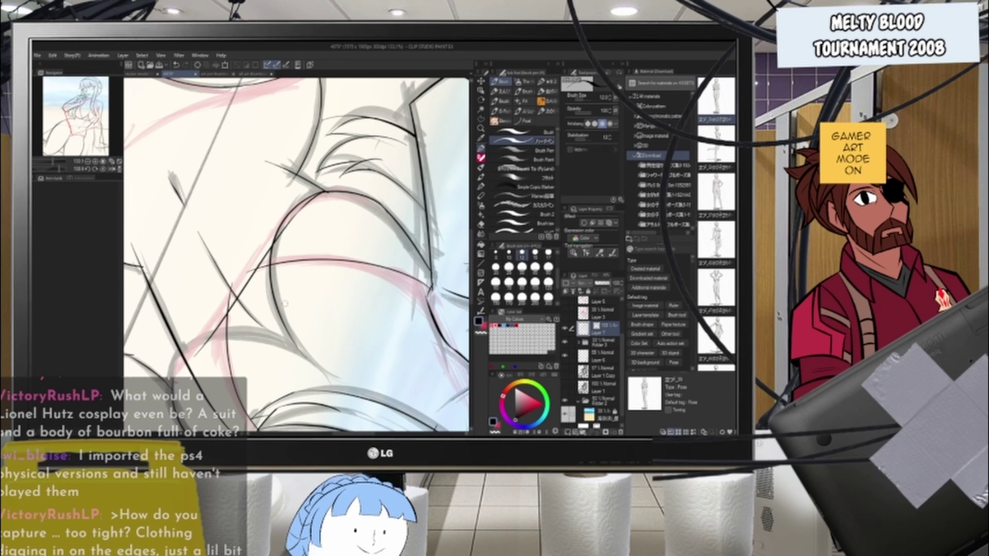
key("ctrl+z")
left_click_drag(323, 193, 295, 349)
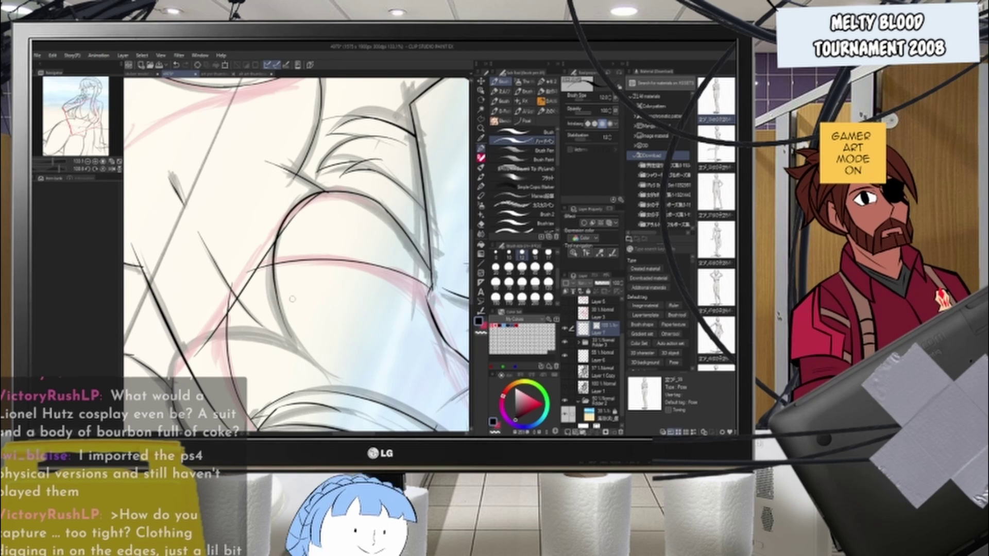
key("ctrl+z")
mouse_move(327, 192)
left_mouse_down()
mouse_move(283, 205)
mouse_move(287, 331)
left_mouse_up()
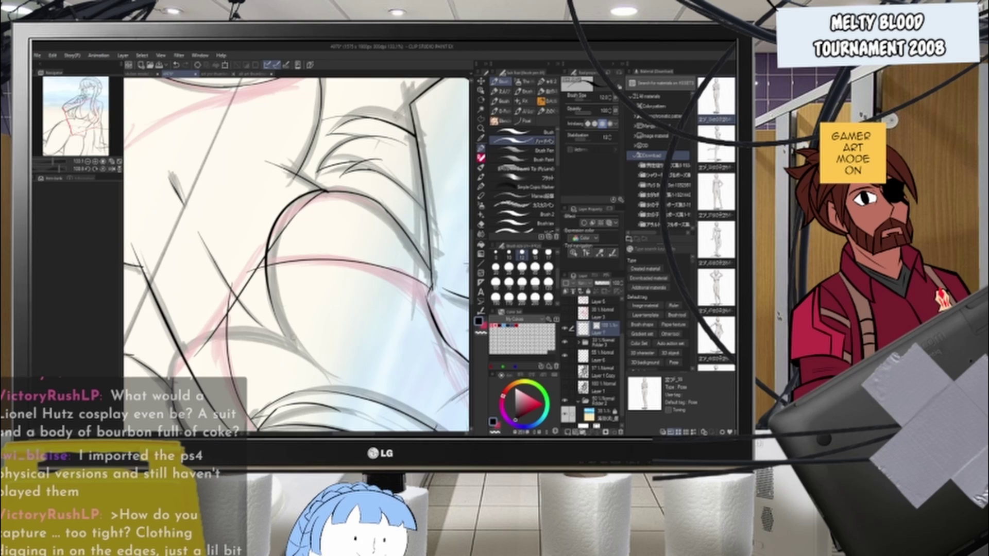
key("r")
mouse_move(361, 304)
left_mouse_down()
mouse_move(375, 232)
mouse_move(350, 192)
mouse_move(379, 255)
mouse_move(352, 256)
mouse_move(335, 279)
mouse_move(470, 193)
mouse_move(466, 216)
left_mouse_up()
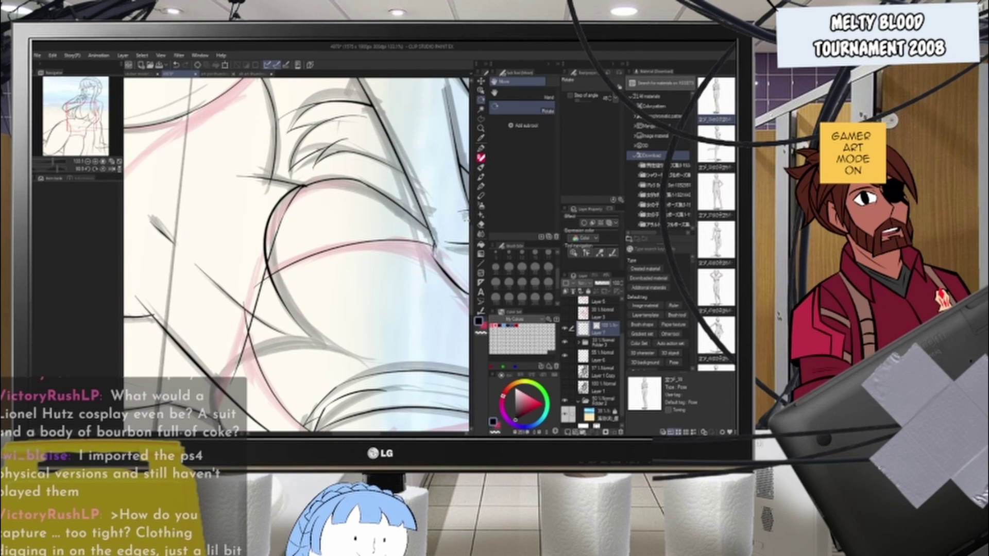
scroll(467, 216, "down", 4)
scroll(382, 246, "up", 2)
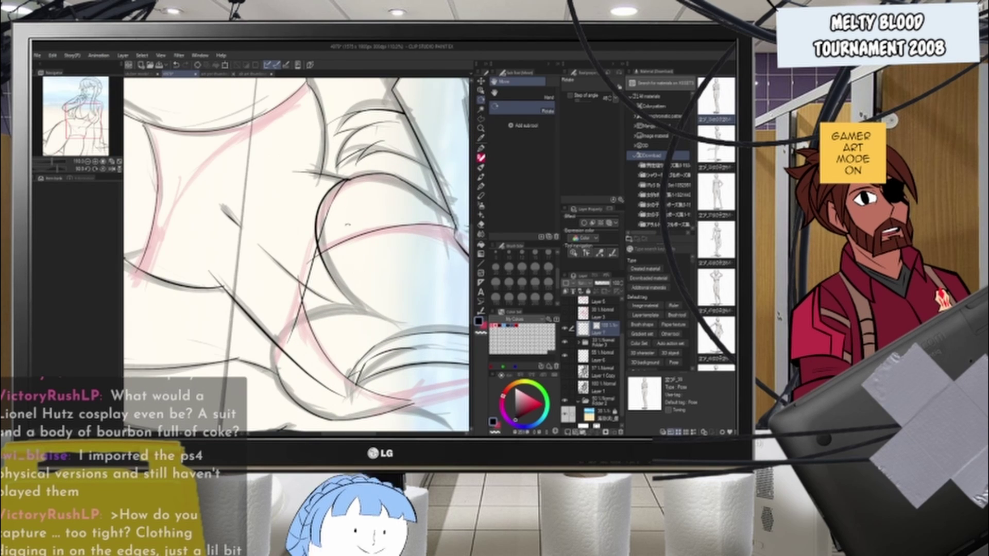
key("ctrl+z")
- Ink the left bust's lower curve from the side contour up to the centre, following the grey sketch
left_click_drag(460, 128, 477, 150)
left_click(481, 149)
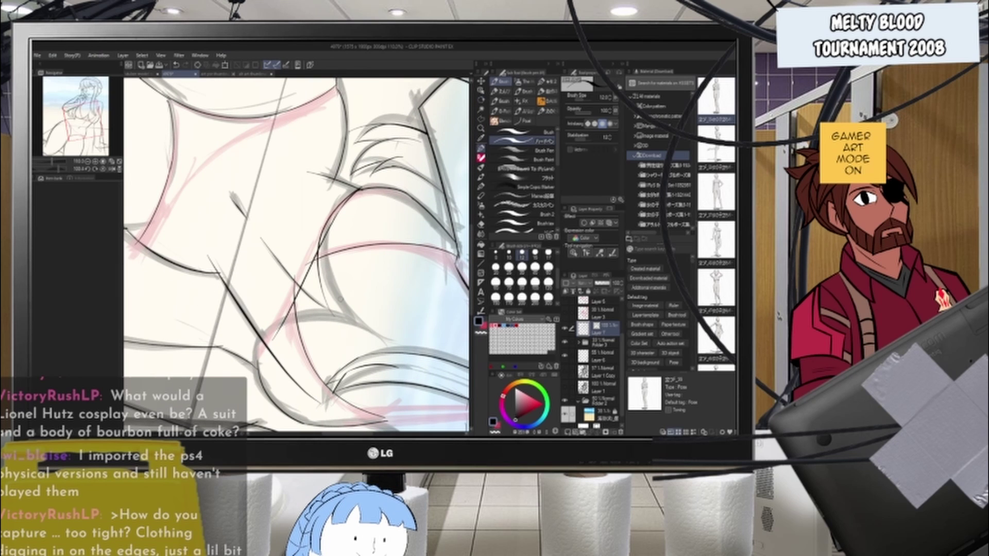
mouse_move(357, 192)
left_mouse_down()
mouse_move(351, 315)
mouse_move(316, 274)
left_mouse_up()
key("ctrl+z")
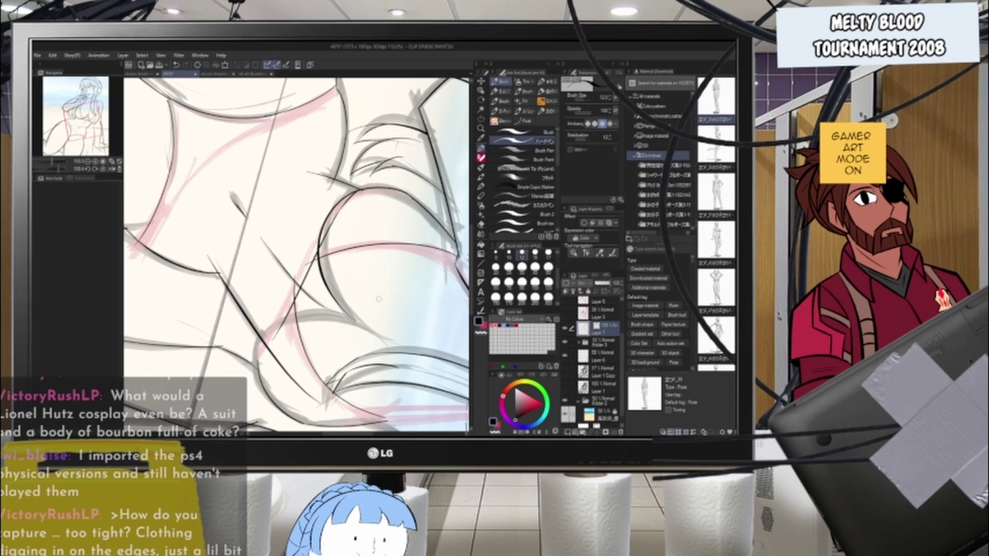
key("r")
mouse_move(384, 327)
left_mouse_down()
mouse_move(365, 162)
mouse_move(270, 144)
left_mouse_up()
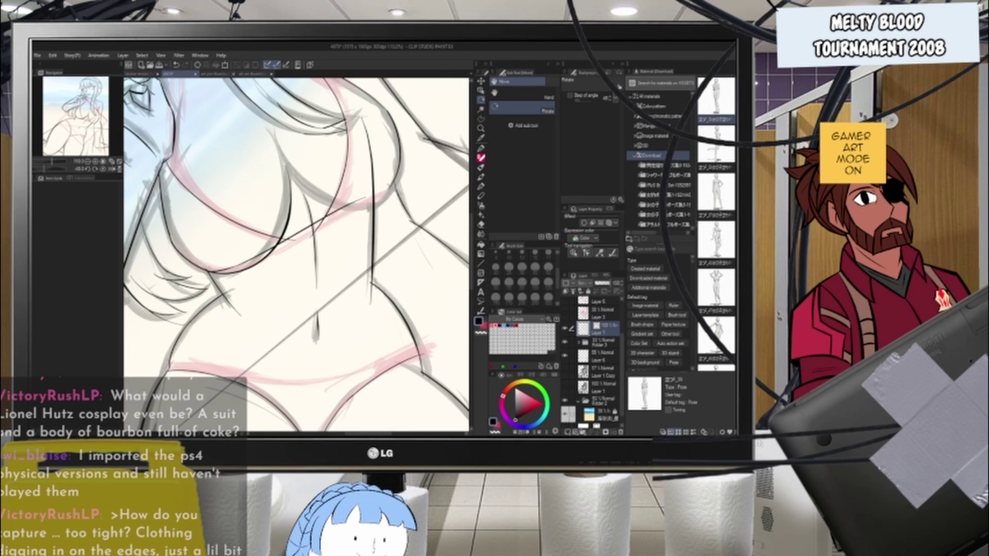
scroll(284, 143, "down", 3)
scroll(285, 140, "up", 4)
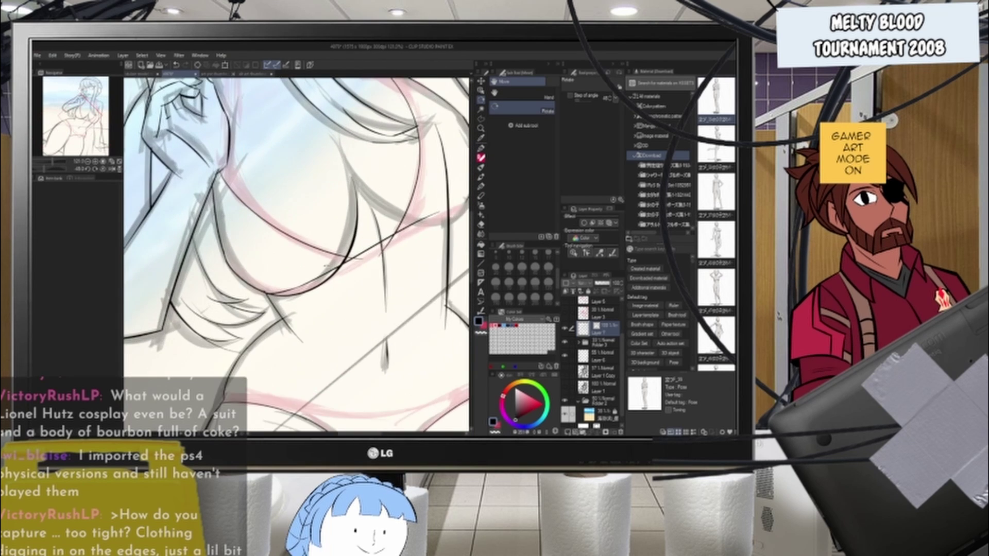
left_click_drag(353, 208, 372, 244)
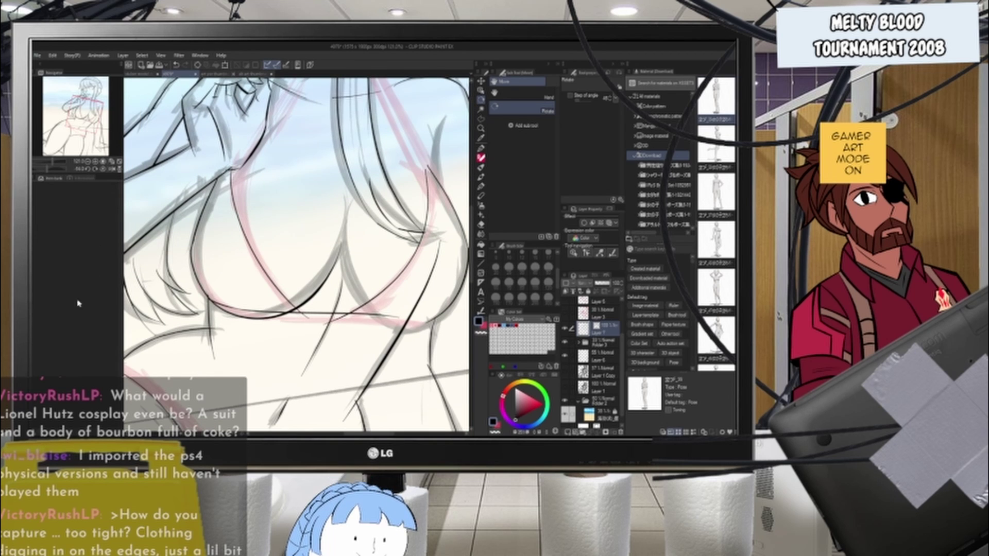
scroll(296, 255, "up", 1)
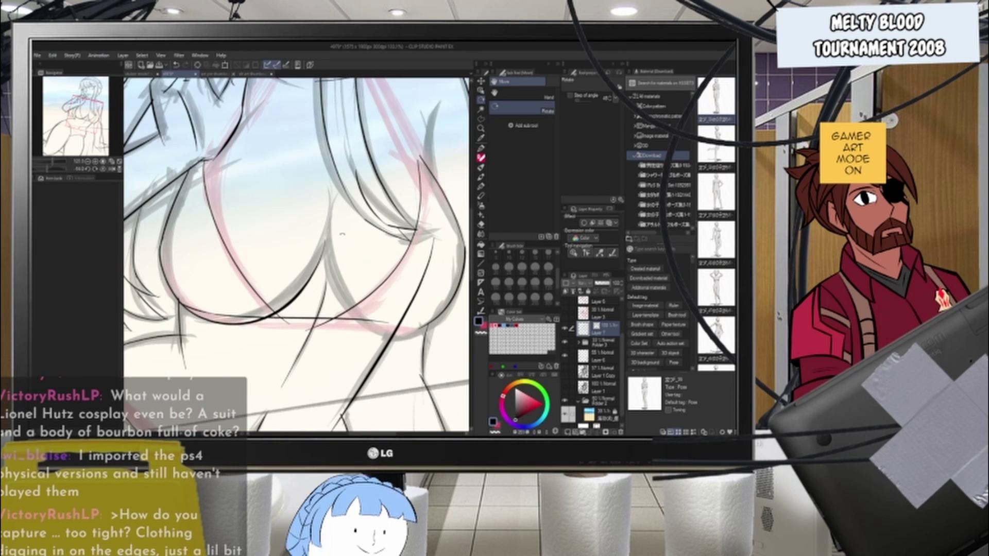
- Ink the right bust's inner curve from the cleavage down past the underbust line, following the grey sketch
left_click(481, 148)
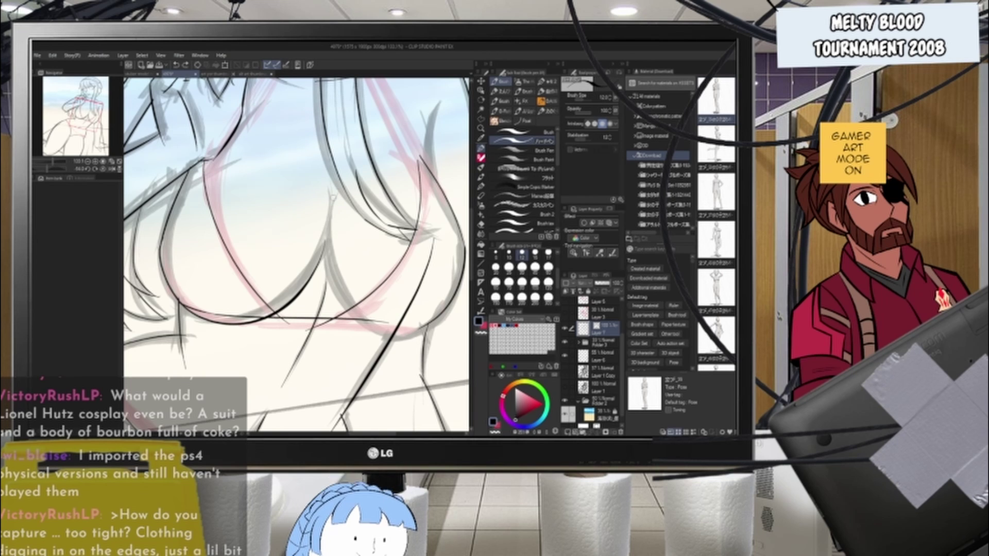
left_click_drag(338, 192, 393, 332)
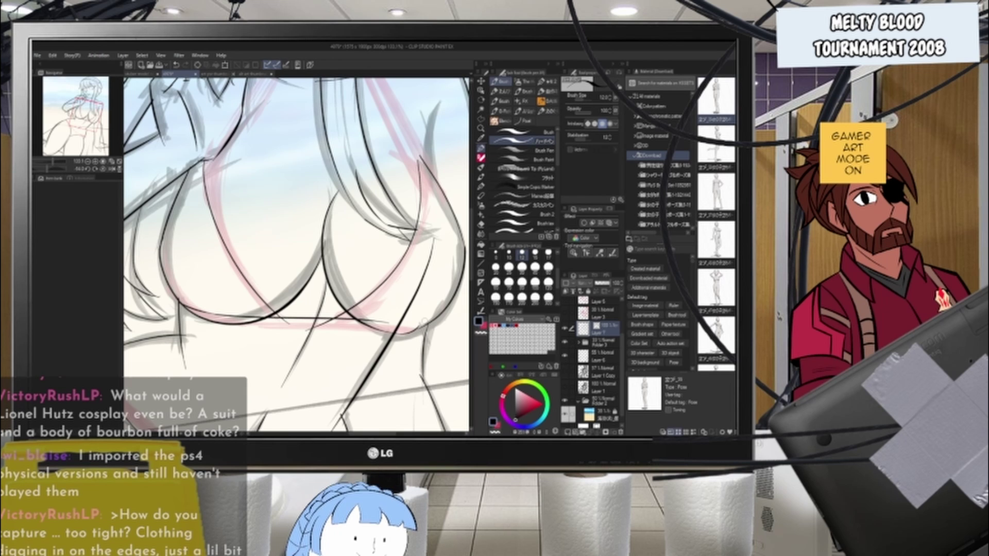
- Select the right bust's inner curve as a vector line and stretch it slightly toward the bust's lower contour
key("r")
mouse_move(411, 315)
left_mouse_down()
mouse_move(168, 119)
mouse_move(178, 155)
left_mouse_up()
scroll(206, 221, "up", 1)
mouse_move(206, 232)
left_mouse_down()
mouse_move(247, 288)
mouse_move(311, 305)
mouse_move(411, 228)
left_mouse_up()
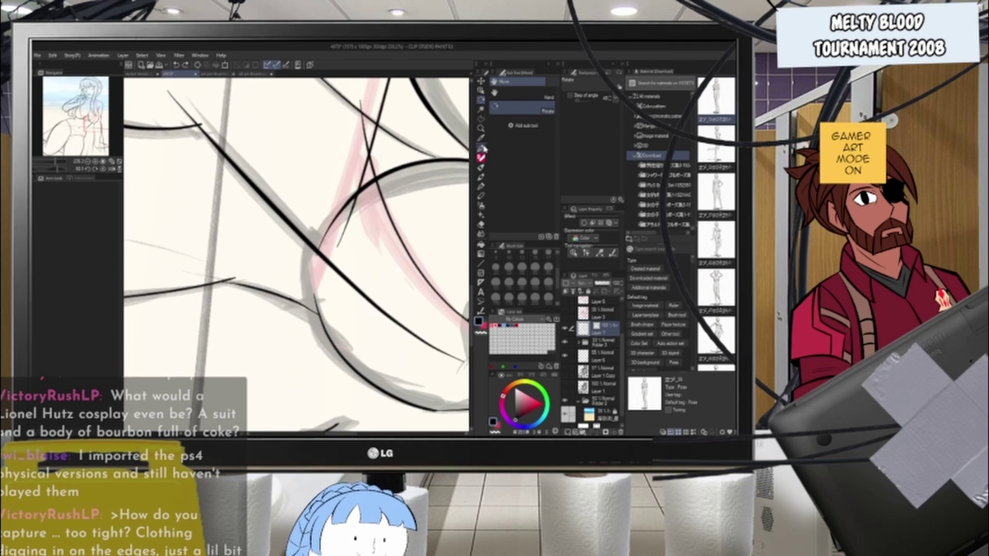
key("b")
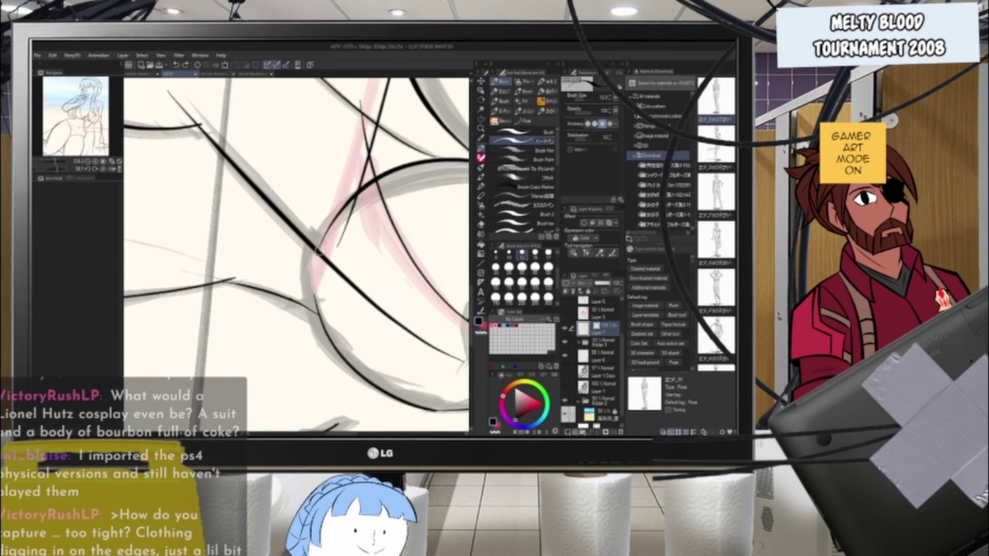
scroll(318, 285, "down", 4)
key("r")
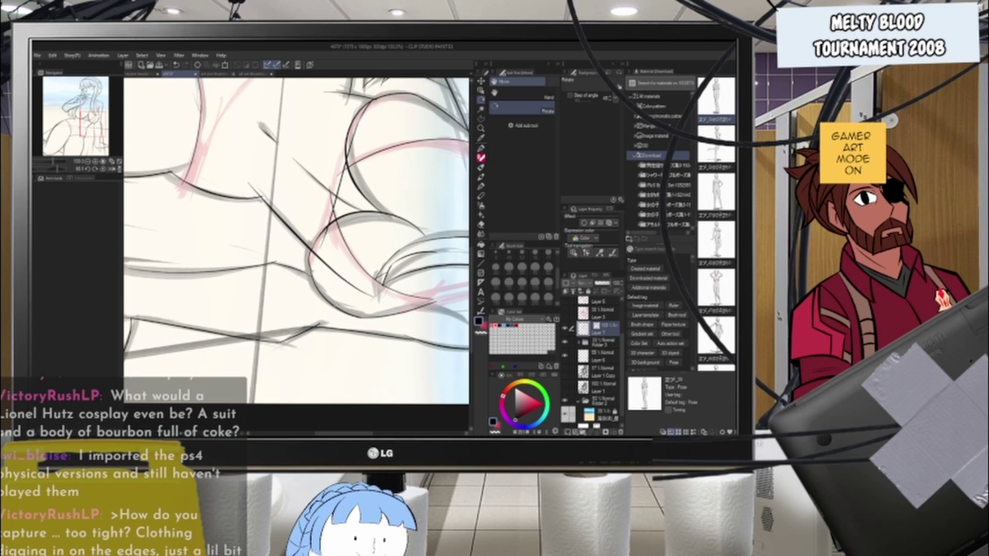
scroll(304, 265, "up", 5)
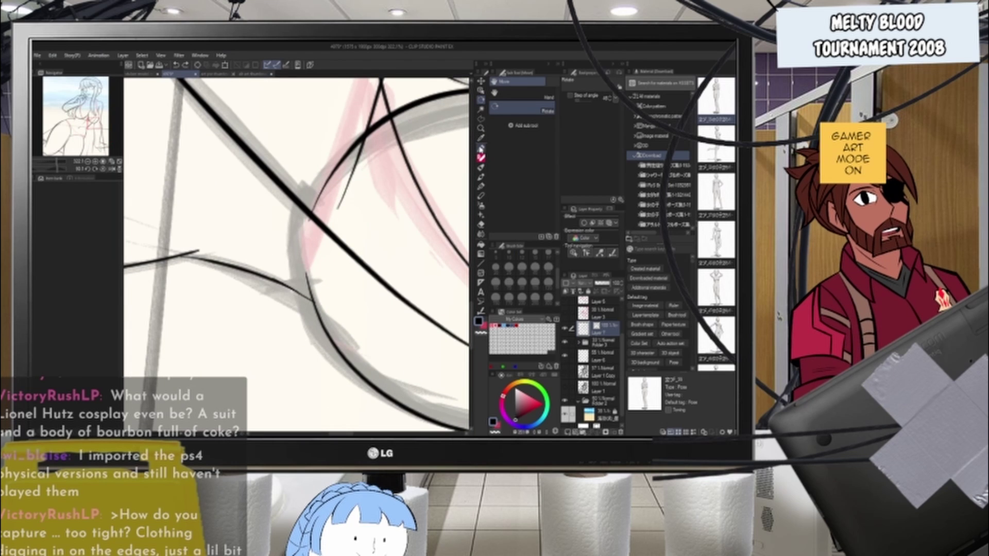
left_click(481, 148)
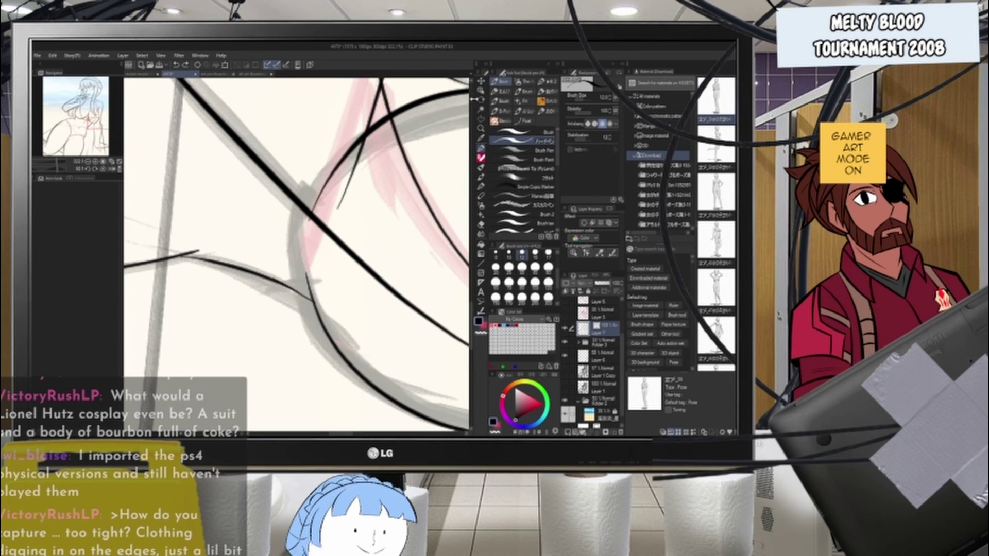
left_click(481, 91)
scroll(348, 176, "down", 1)
scroll(281, 174, "down", 3)
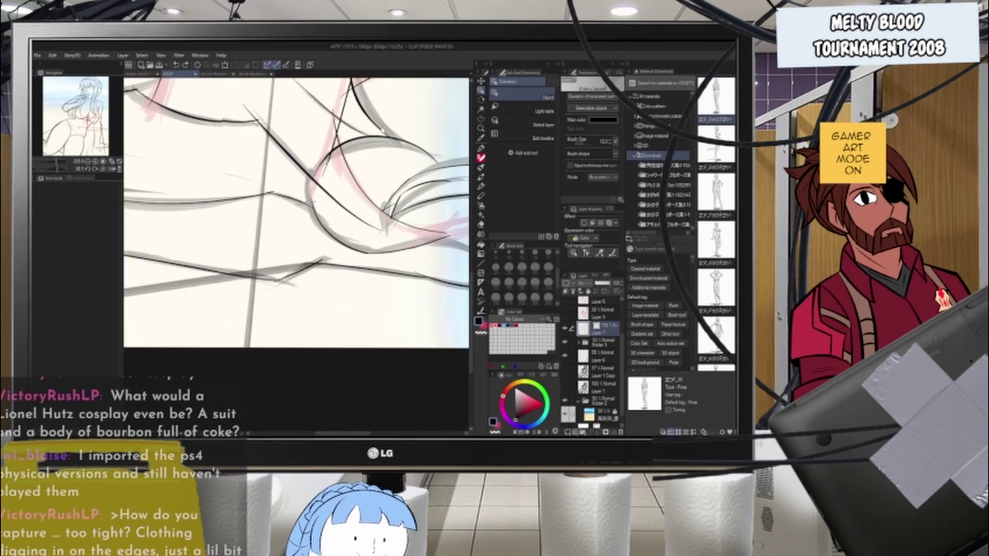
scroll(307, 162, "up", 1)
left_click(309, 164)
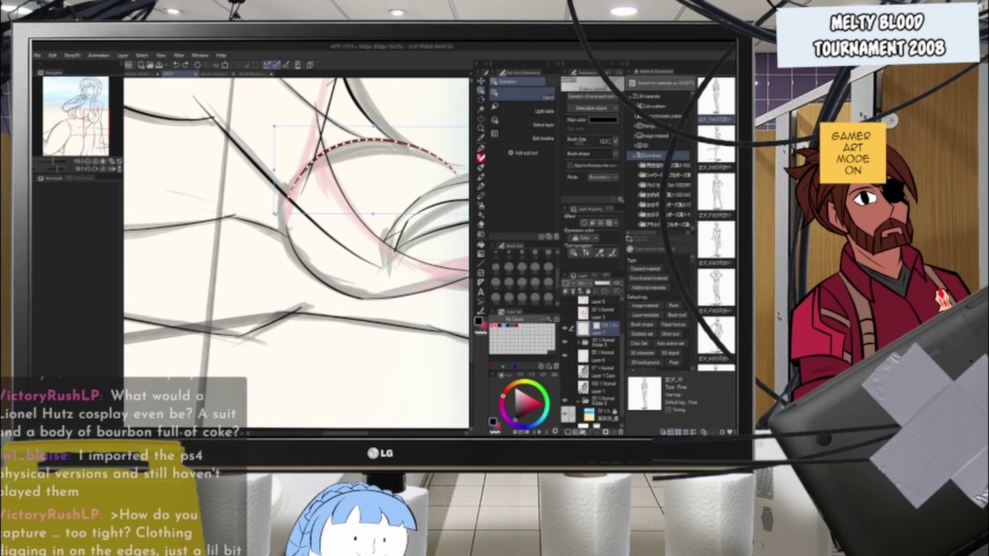
left_click_drag(276, 214, 274, 217)
scroll(324, 168, "up", 2)
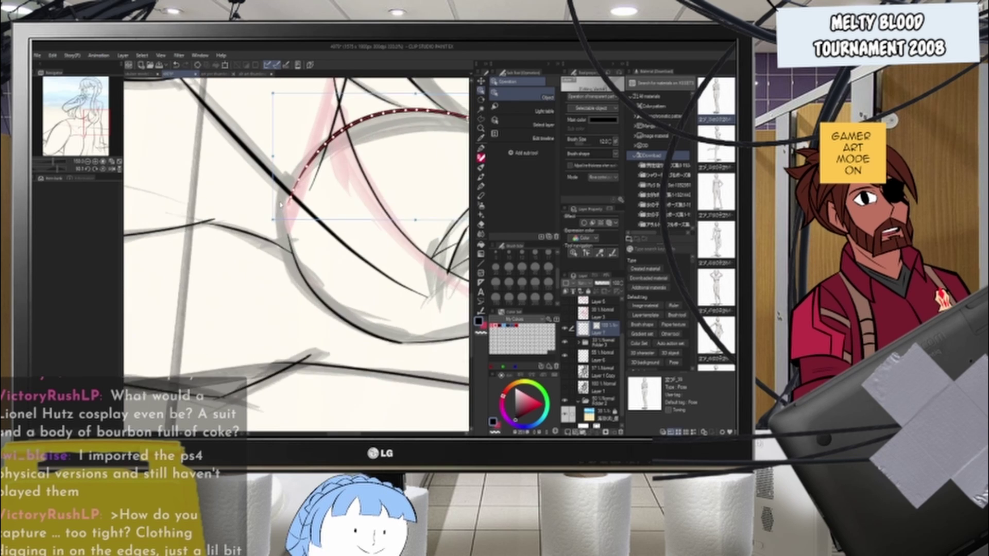
- Ink a short stroke extending the right bust's inner curve across the diagonal torso line
key("b")
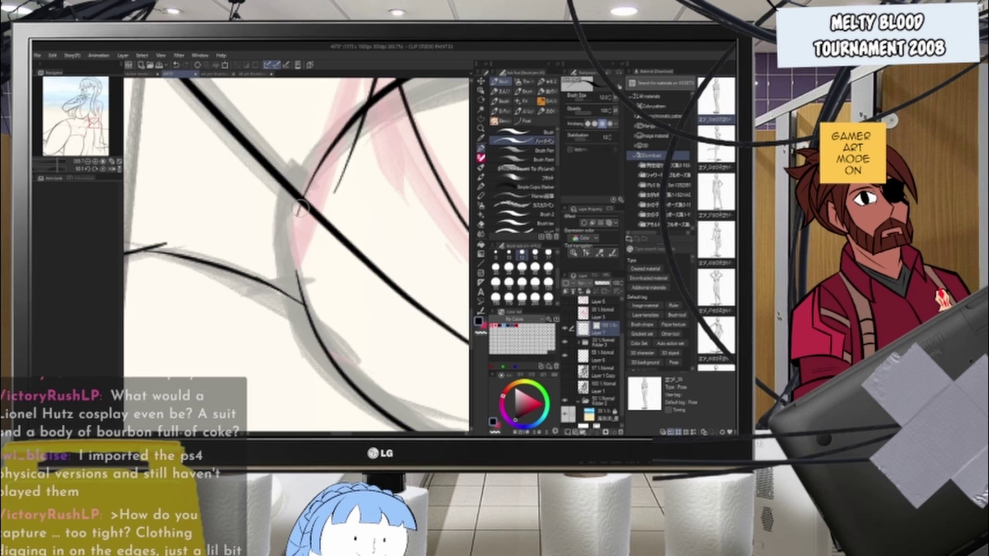
left_click_drag(308, 198, 307, 286)
key("e")
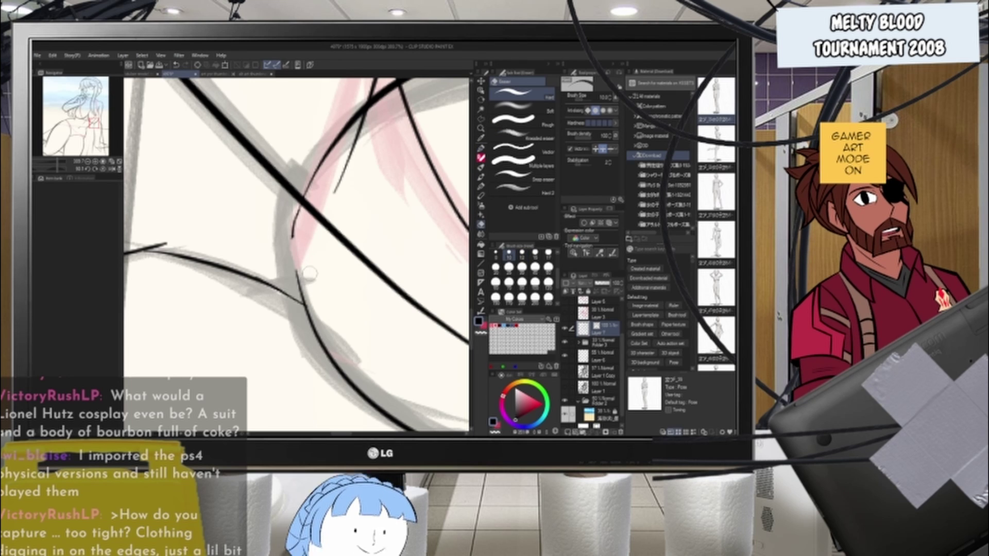
- Ink the bottom of the right bust so the inner curve joins the outer contour
key("h")
scroll(314, 285, "down", 4)
scroll(314, 286, "down", 4)
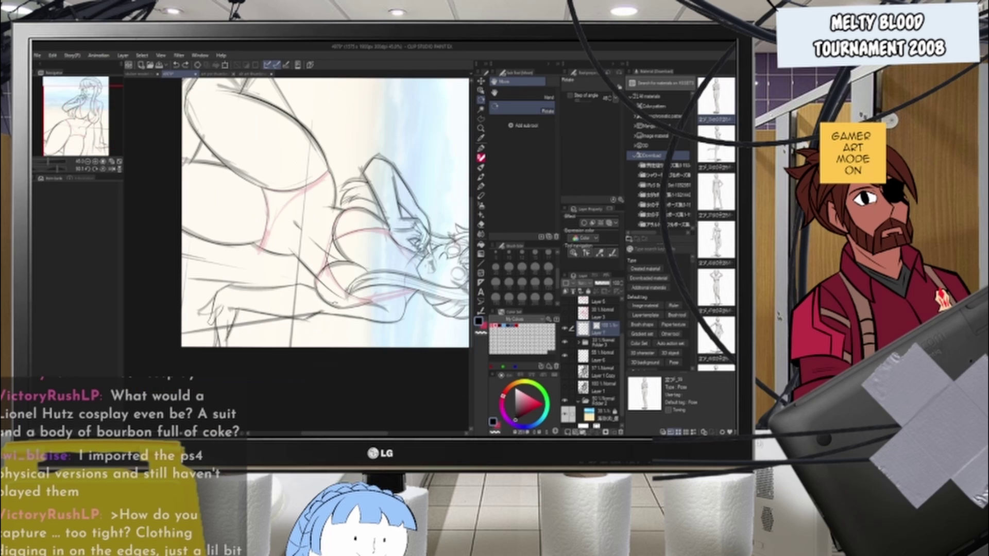
left_click_drag(347, 311, 344, 199)
scroll(340, 206, "up", 6)
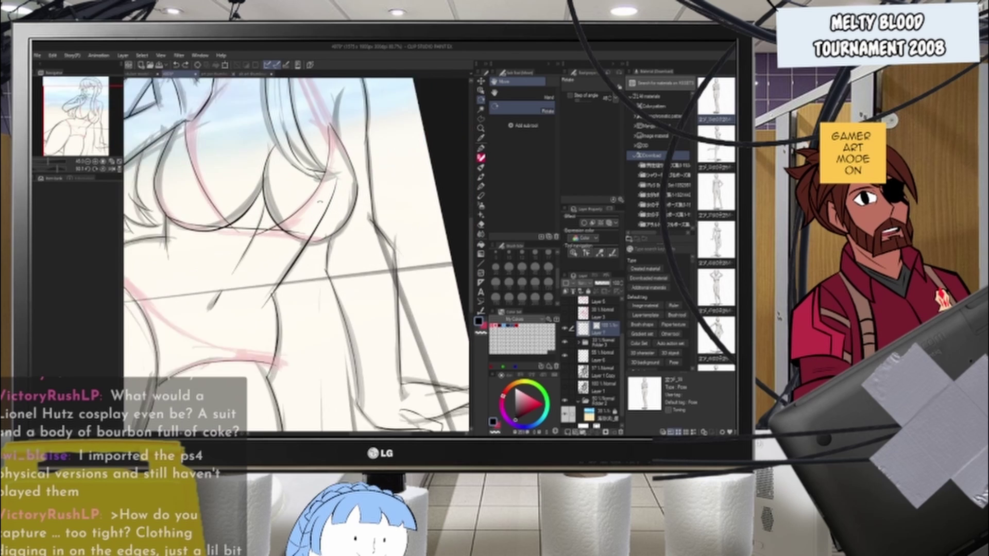
scroll(334, 235, "up", 1)
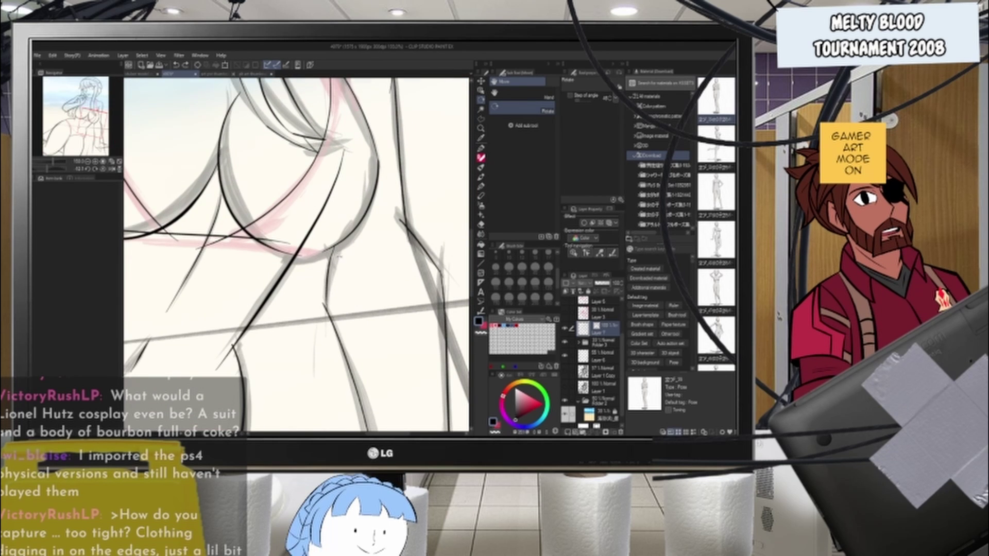
scroll(338, 253, "down", 3)
key("ctrl+plus")
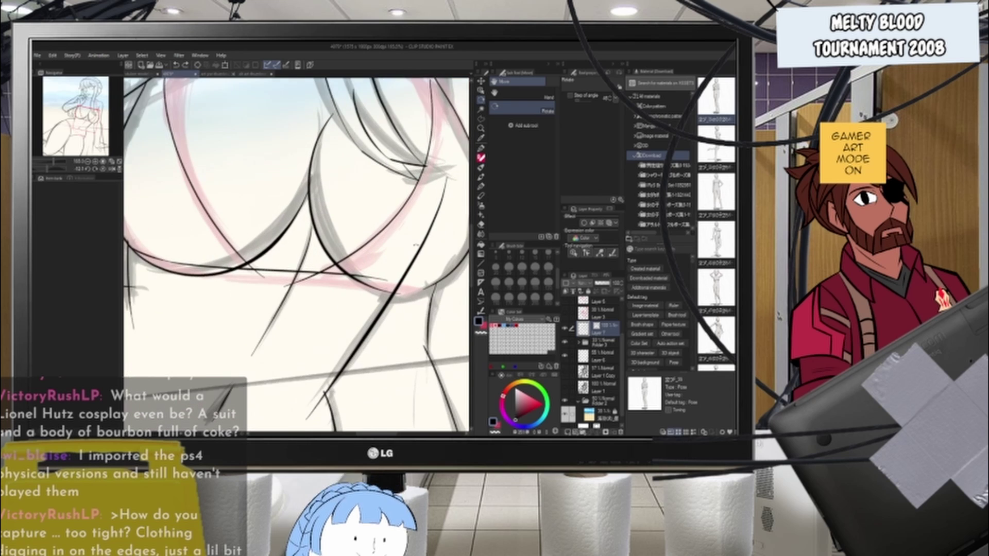
left_click_drag(401, 251, 392, 178)
scroll(324, 250, "up", 1)
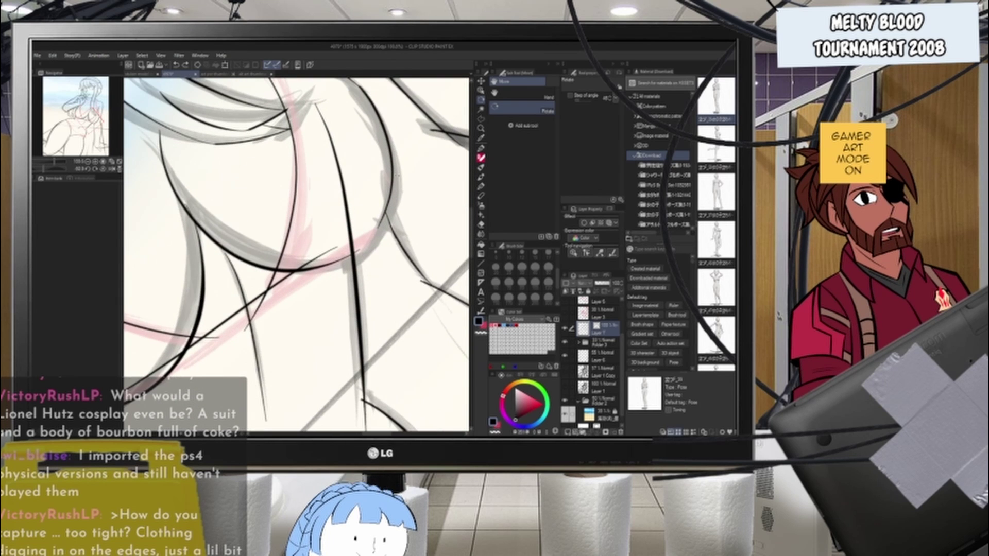
key("b")
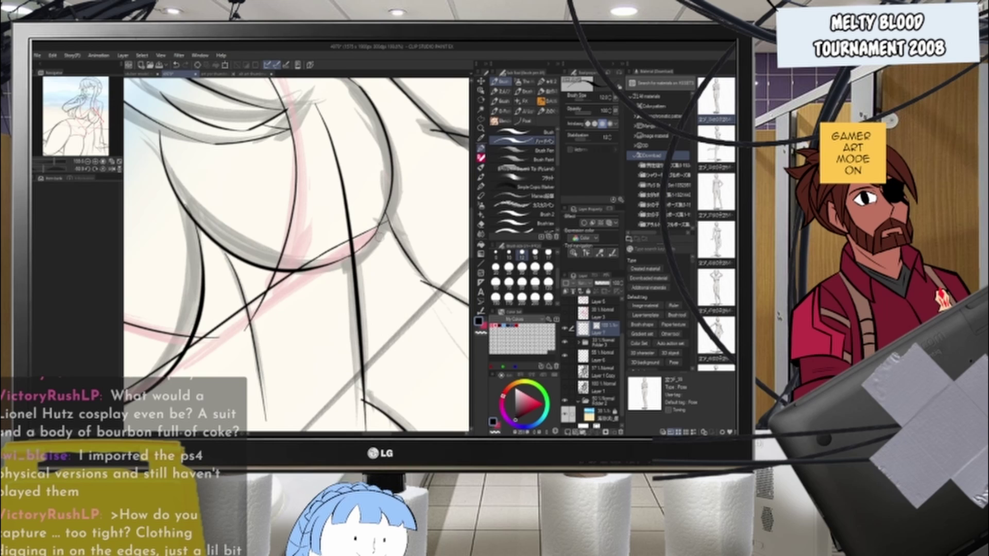
- Erase the section of the diagonal torso line that runs inside the right bust
key("e")
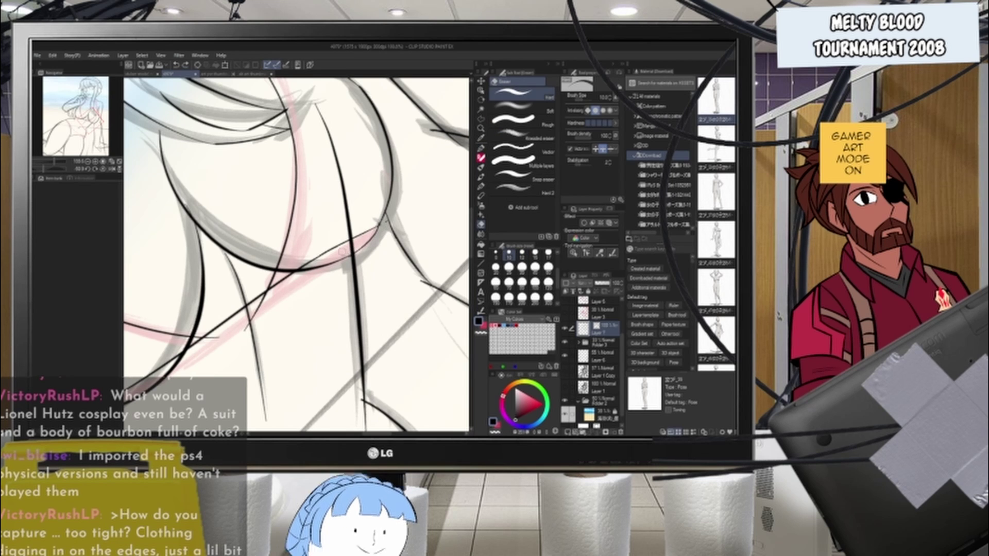
left_click_drag(315, 106, 348, 249)
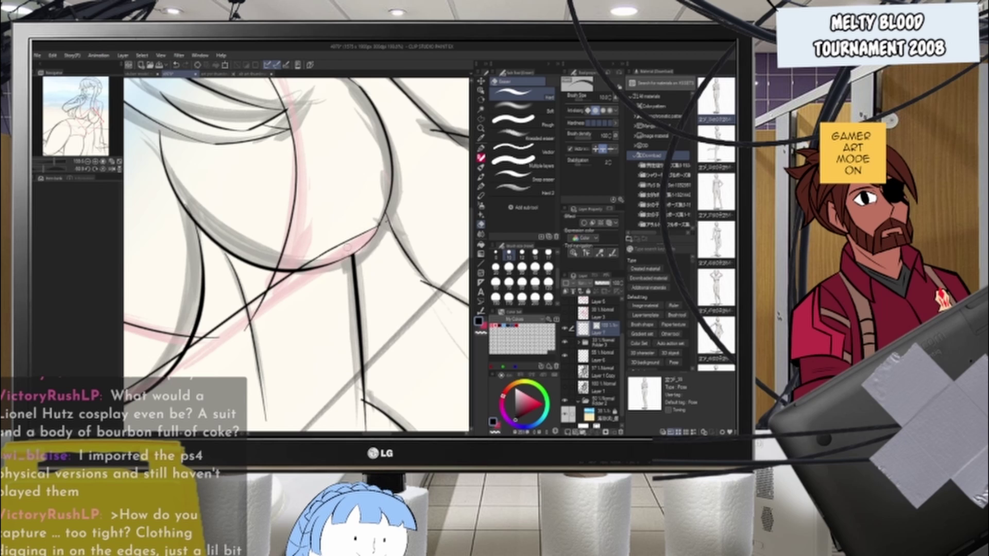
- Erase the overlapping ink where the left bust's lower curve meets the underbust line near the centre
scroll(356, 233, "down", 6)
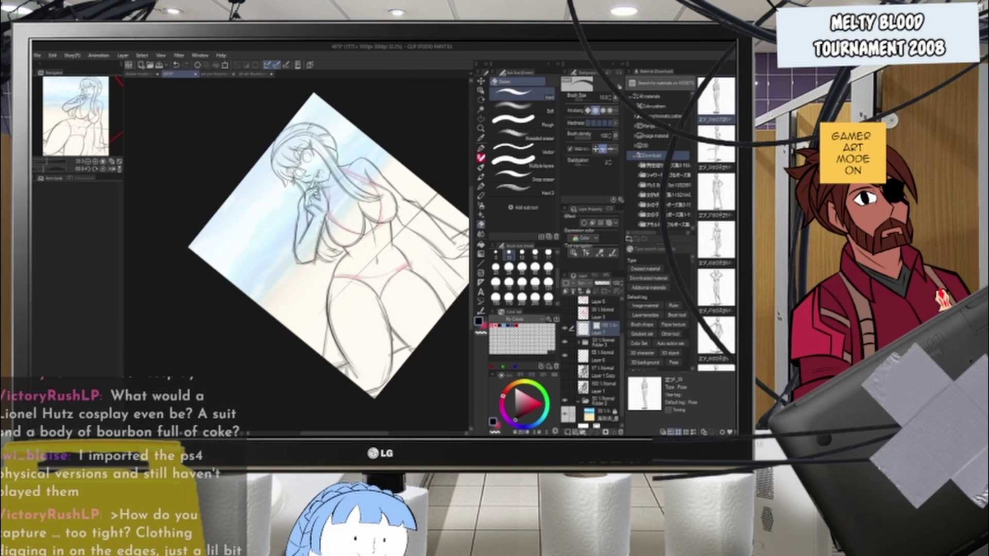
scroll(390, 215, "up", 3)
scroll(390, 213, "up", 3)
scroll(432, 210, "down", 3)
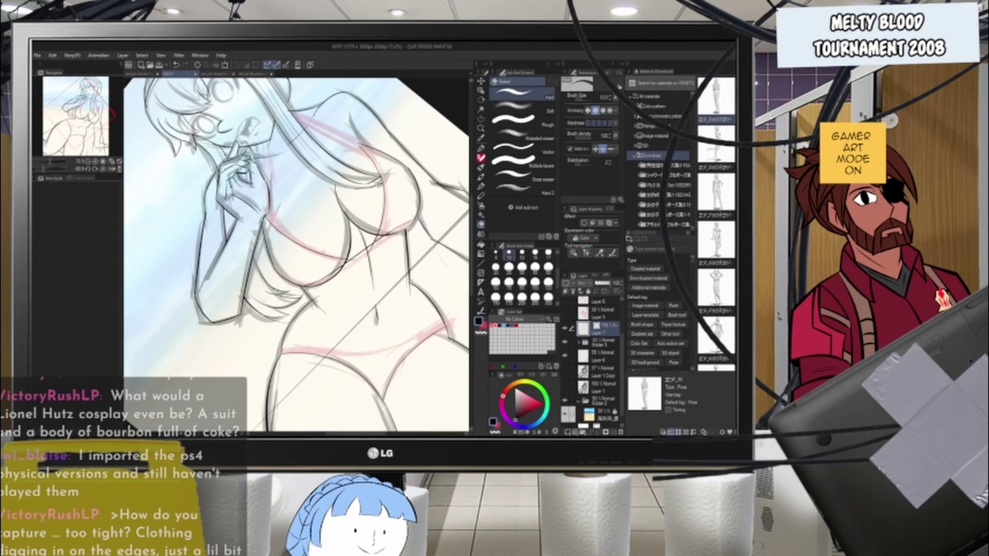
key("shift+space")
mouse_move(309, 227)
left_mouse_down()
mouse_move(294, 222)
mouse_move(276, 237)
left_mouse_up()
scroll(277, 237, "up", 3)
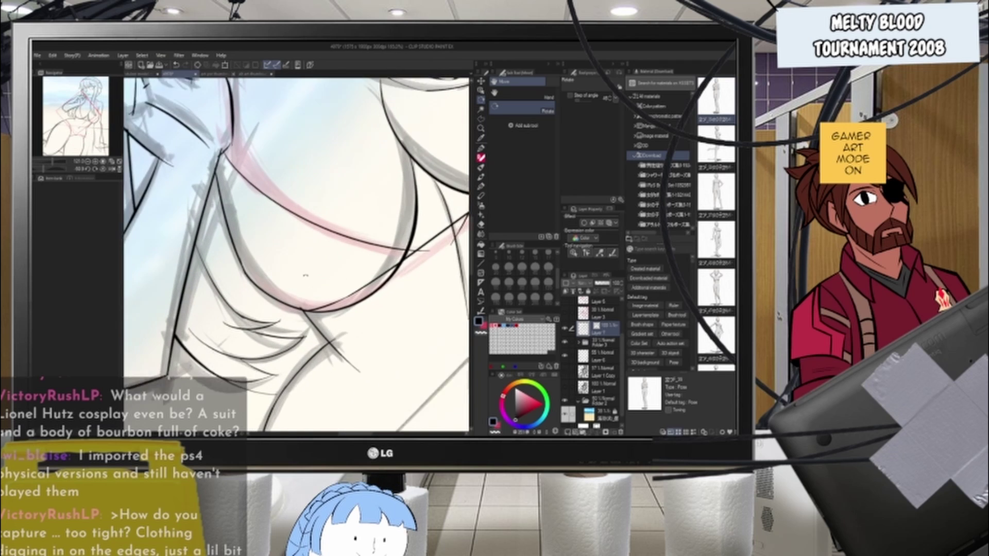
scroll(289, 263, "down", 2)
key("e")
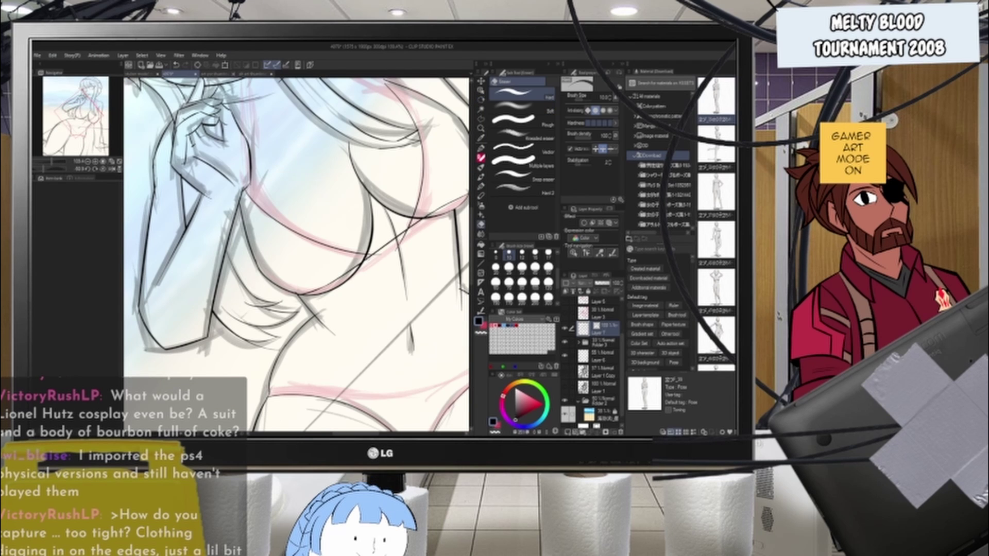
left_click_drag(362, 255, 366, 263)
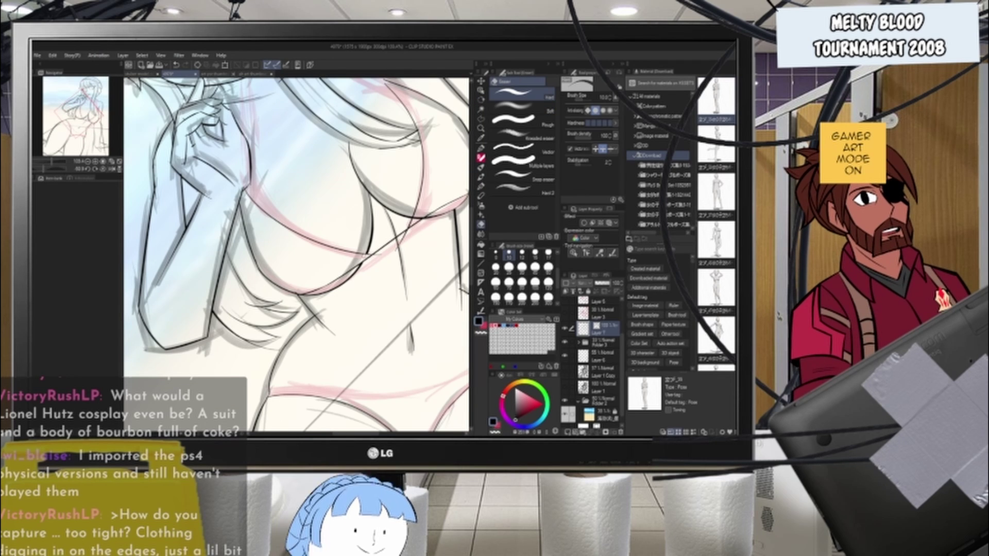
- Examine the inked bust and bikini lines up close and against the whole figure
scroll(341, 227, "down", 4)
key("shift+space")
left_click_drag(344, 205, 366, 241)
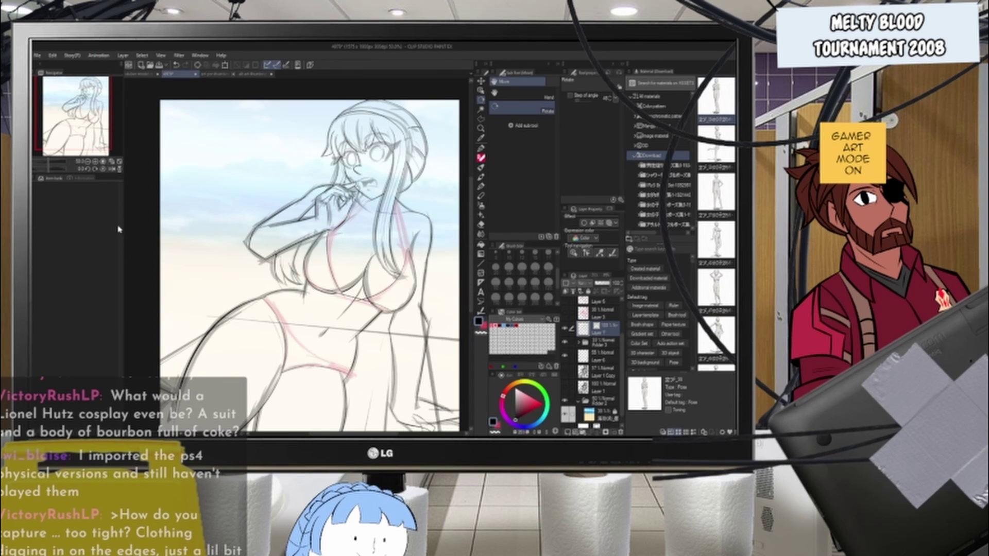
scroll(365, 255, "up", 3)
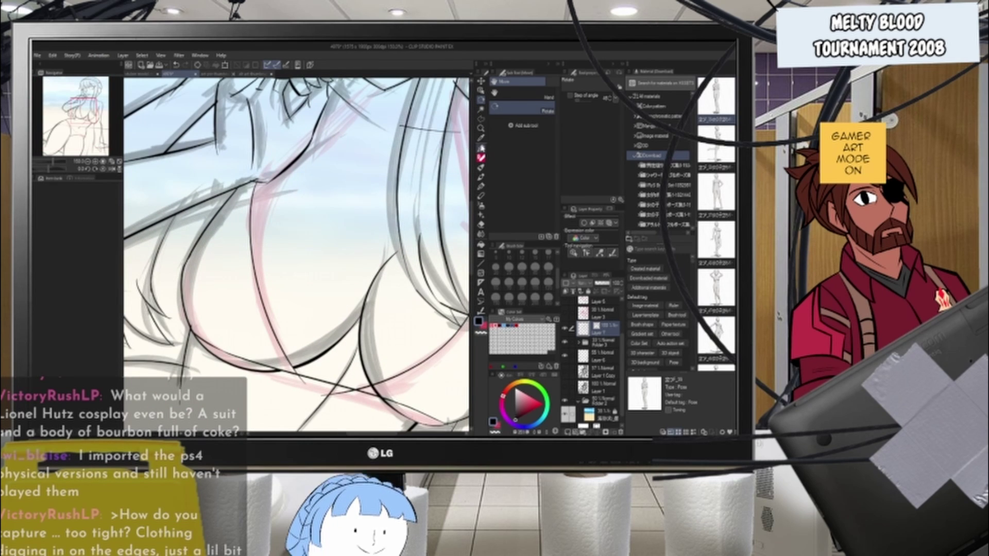
left_click(482, 148)
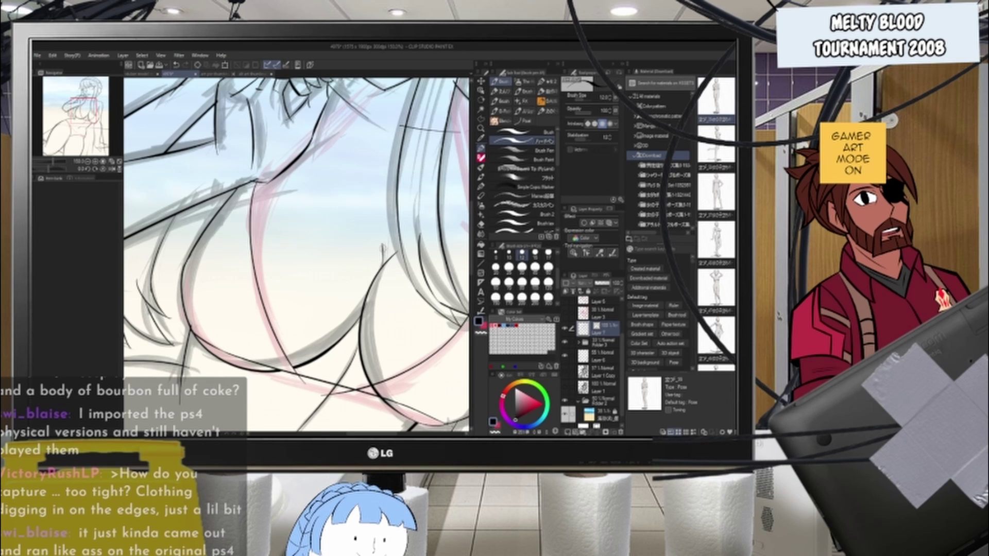
key("e")
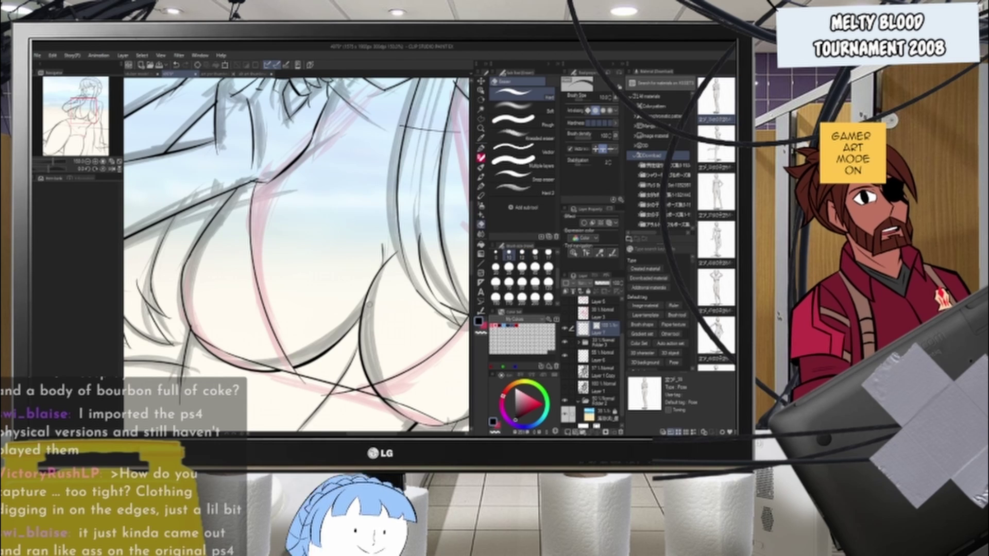
key("ctrl+0")
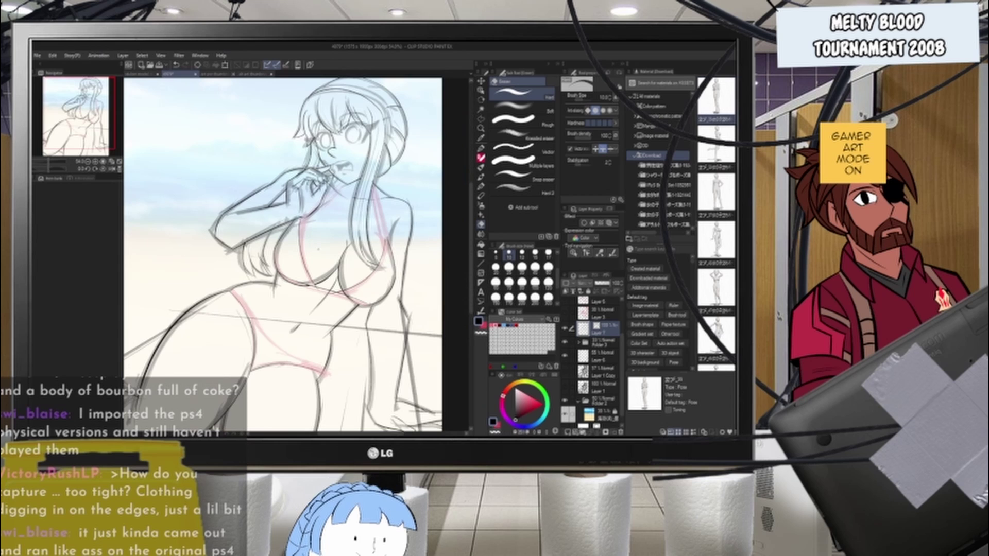
key("ctrl+minus")
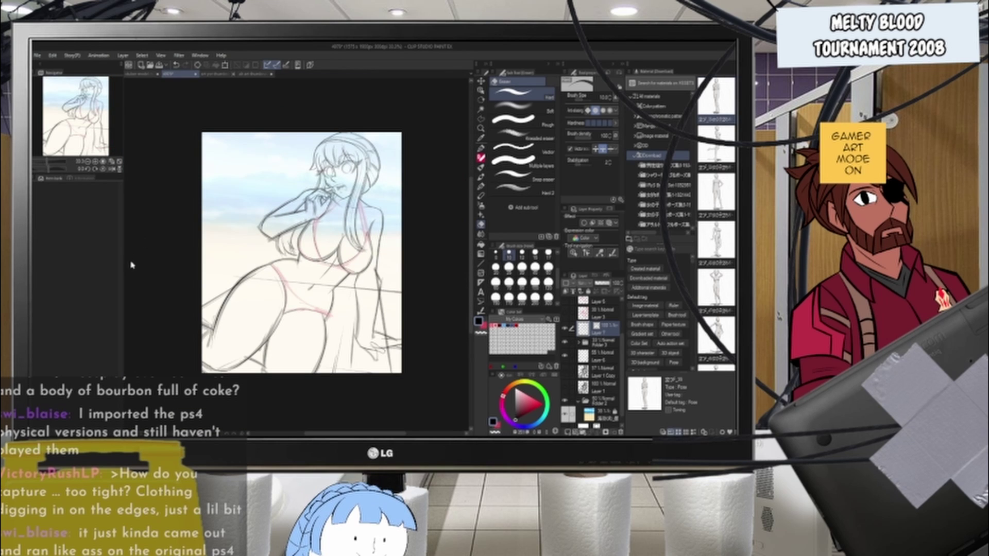
key("ctrl+minus")
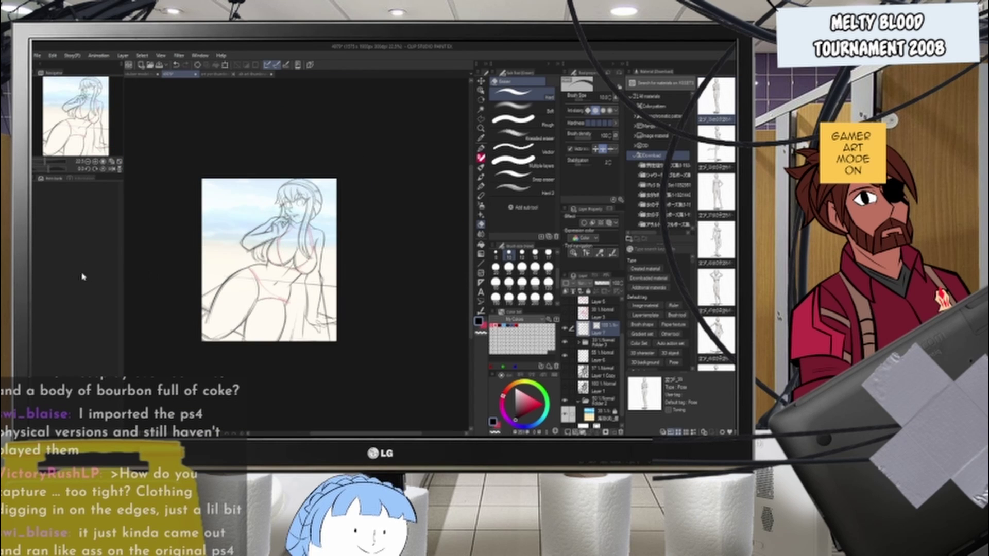
key("ctrl+plus")
key("ctrl+plus")
key("ctrl+plus")
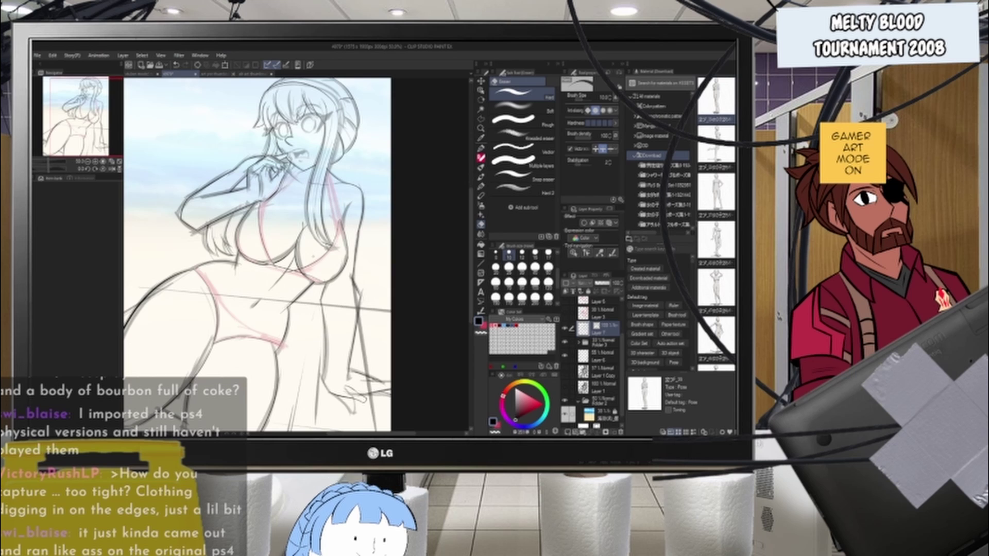
key("ctrl+plus")
key("ctrl+plus")
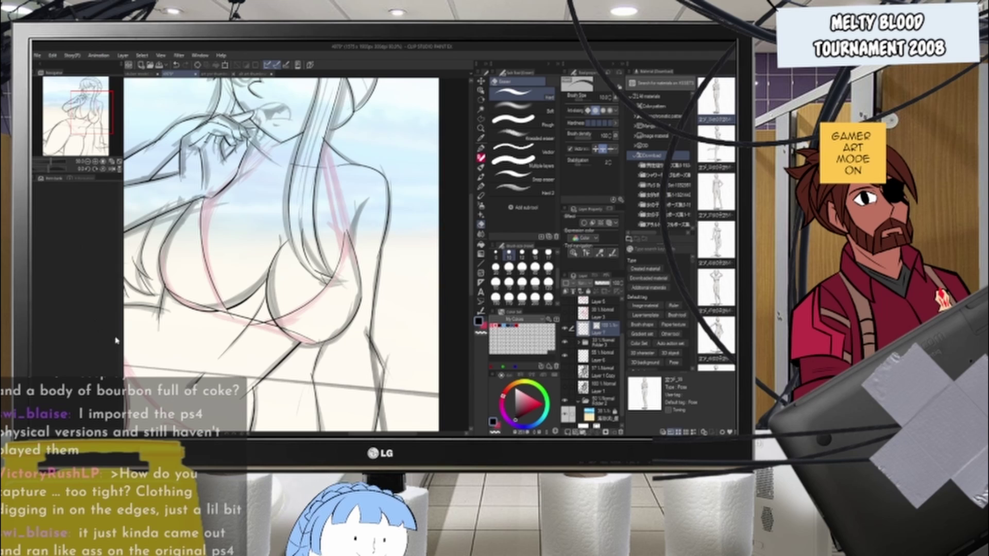
scroll(340, 223, "down", 3)
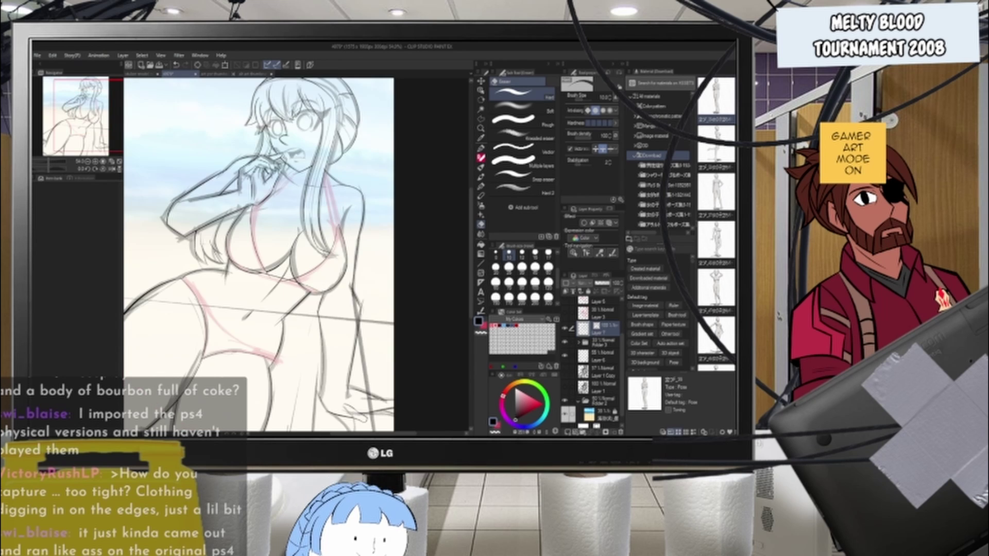
- Ink the second edge of the narrow band joining the two bikini cups and trim its overlap at the cup corner
scroll(282, 237, "up", 5)
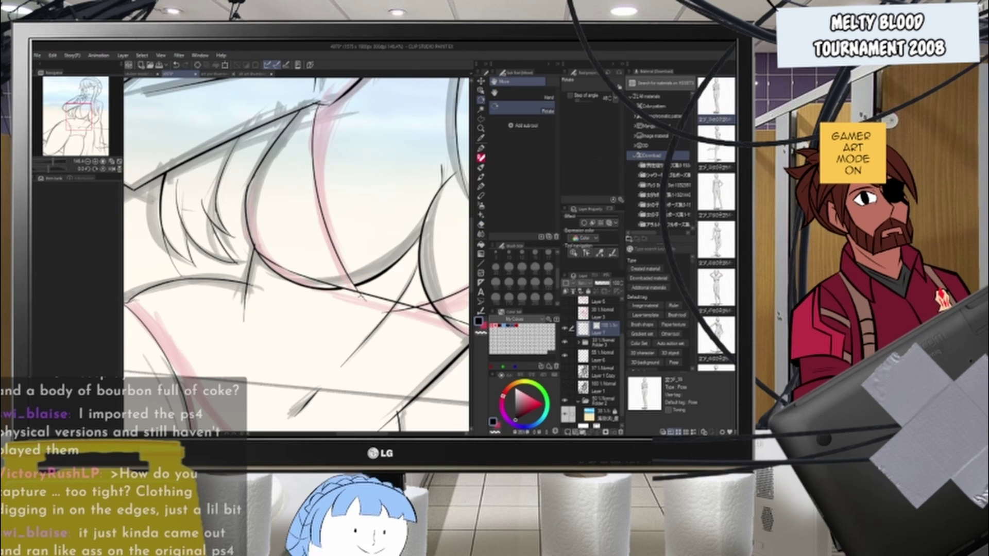
left_click_drag(361, 298, 359, 293)
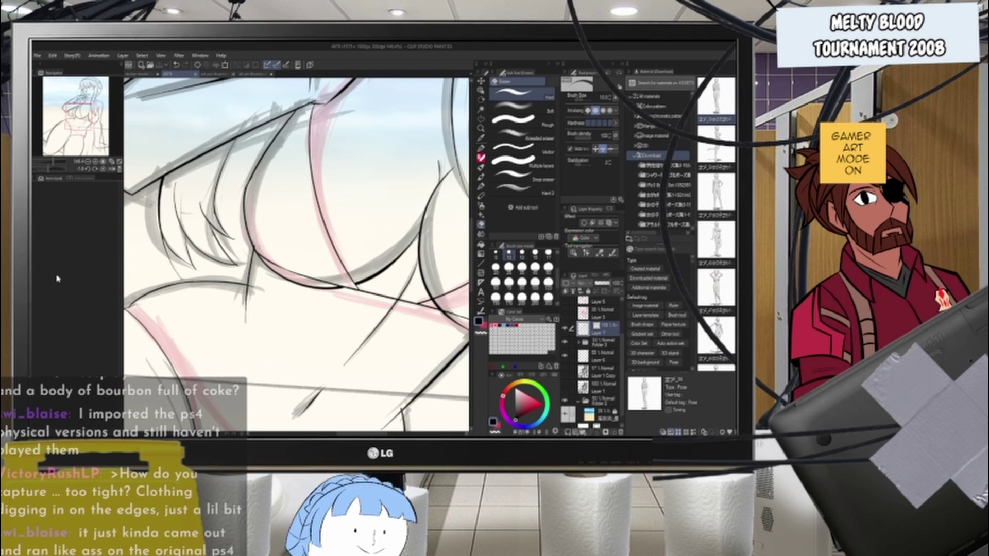
key("r")
mouse_move(309, 206)
left_mouse_down()
mouse_move(347, 240)
mouse_move(333, 219)
left_mouse_up()
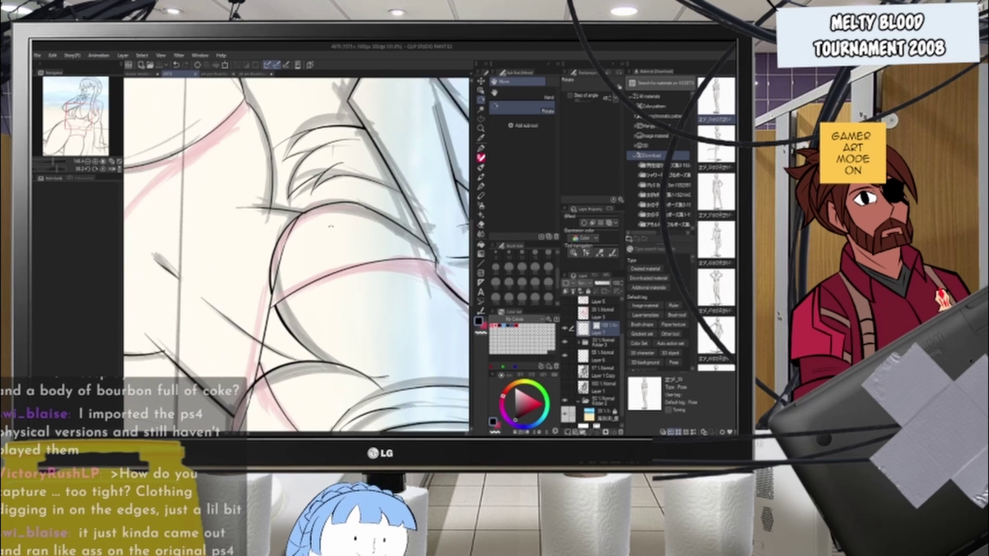
scroll(309, 222, "up", 2)
key("b")
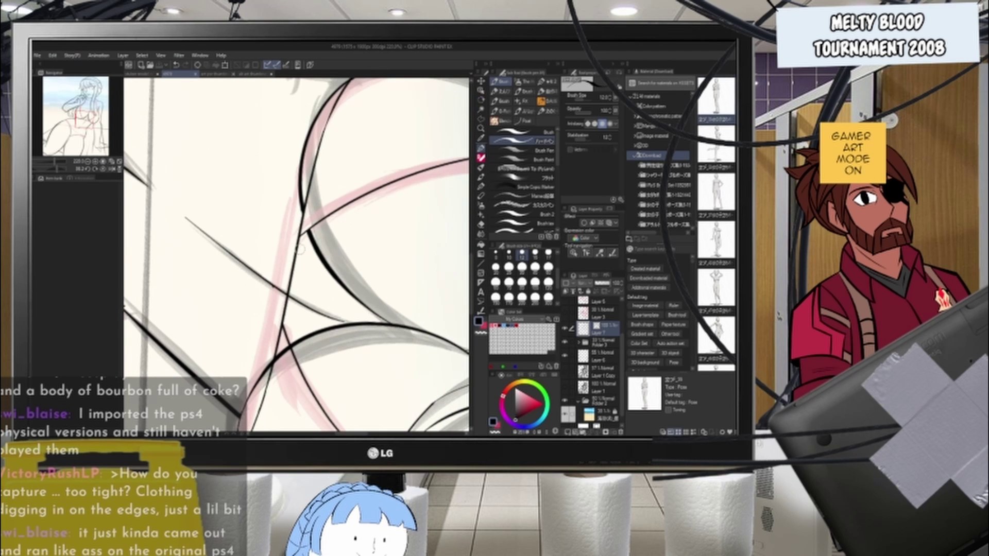
key("ctrl+z")
left_click_drag(310, 230, 289, 342)
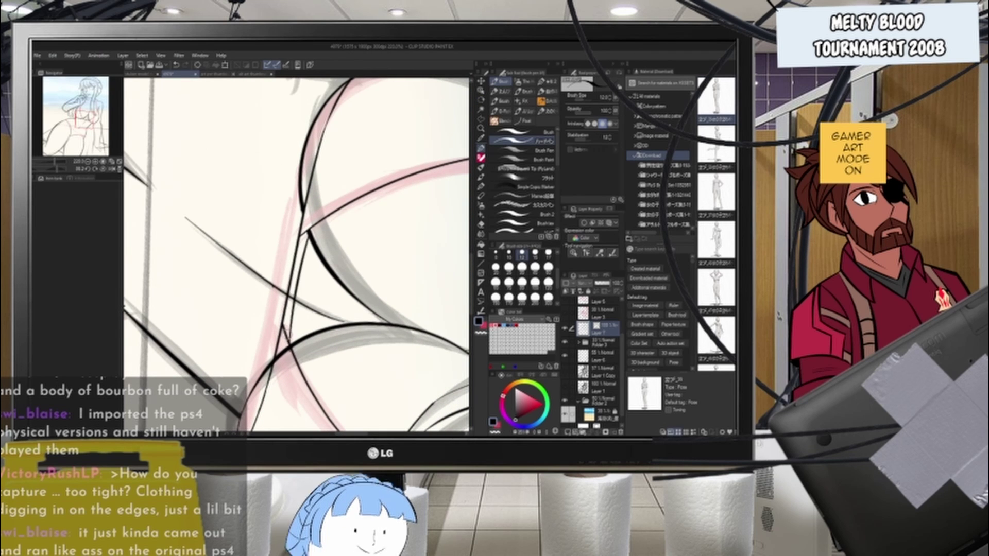
key("ctrl+z")
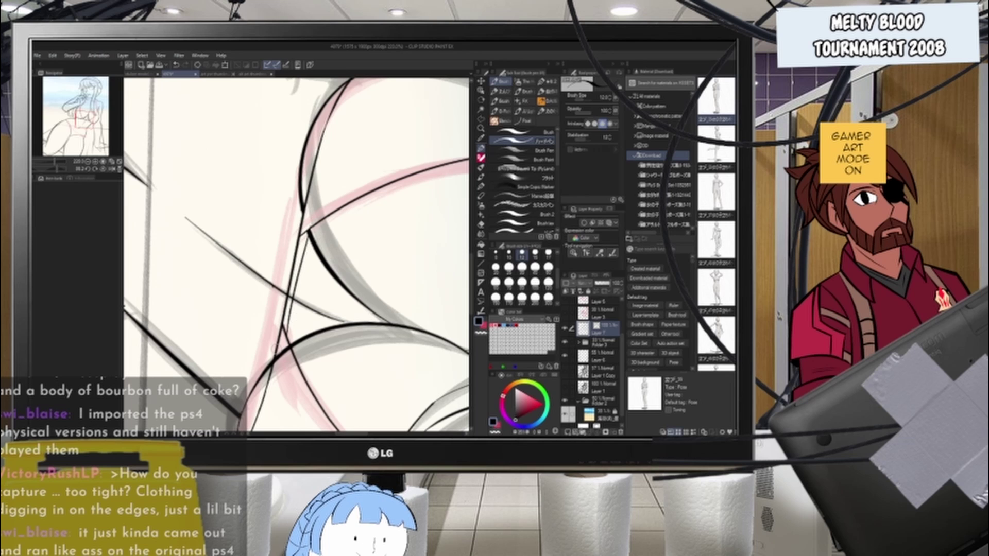
key("e")
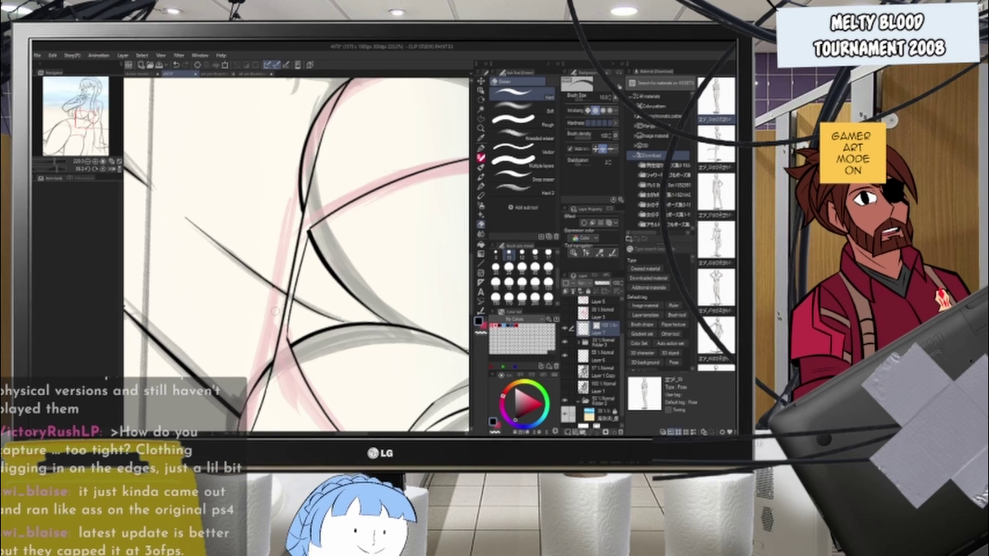
- Thin the two inked curves between the busts by setting their brush size to 9
key("ctrl+space")
left_click_drag(263, 355, 211, 356)
key("shift+space")
mouse_move(288, 330)
left_mouse_down()
mouse_move(350, 232)
mouse_move(361, 293)
mouse_move(356, 247)
left_mouse_up()
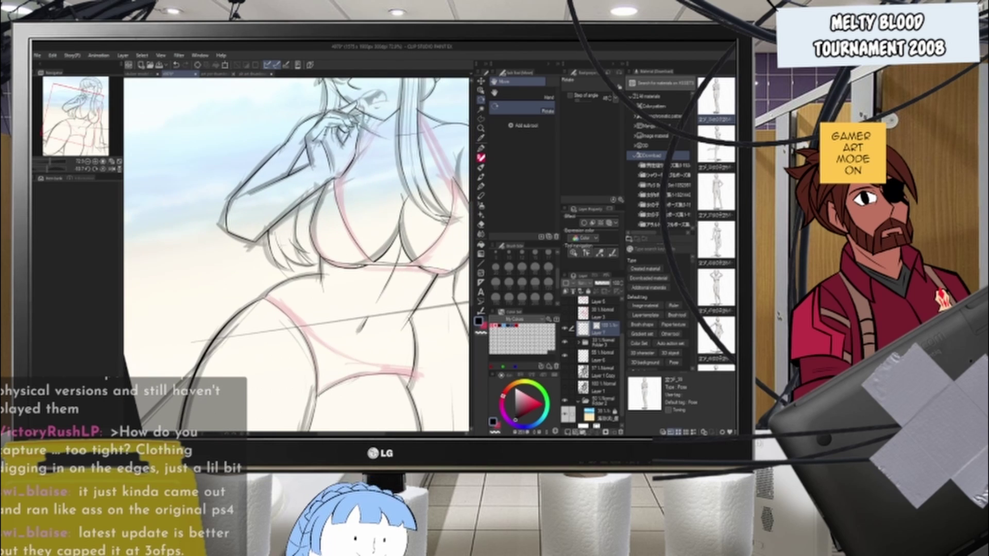
key("ctrl+space")
mouse_move(330, 206)
left_mouse_down()
mouse_move(351, 206)
mouse_move(412, 273)
mouse_move(365, 274)
left_mouse_up()
key("shift+space")
key("ctrl+space")
key("ctrl+space")
scroll(365, 275, "up", 4)
left_click(336, 292)
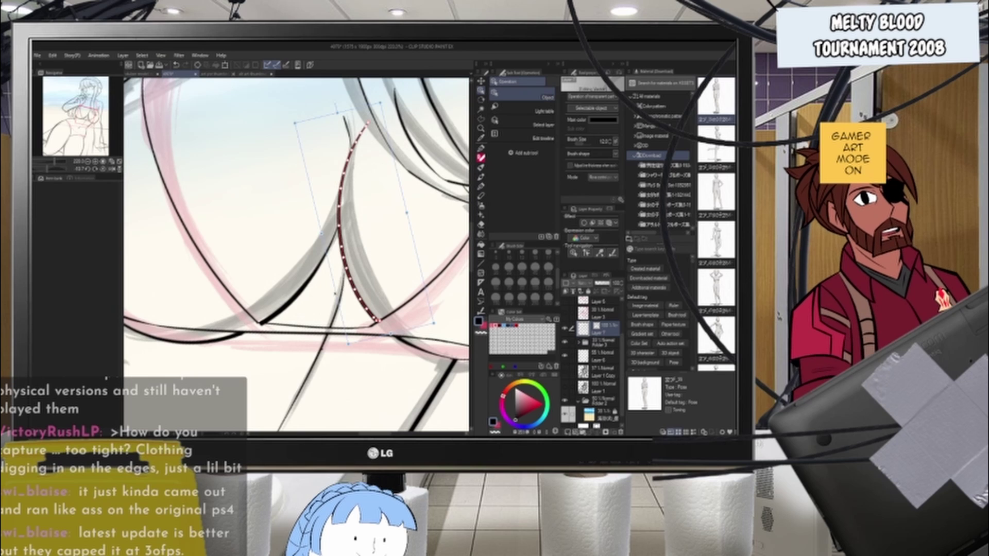
left_click(301, 290, "shift")
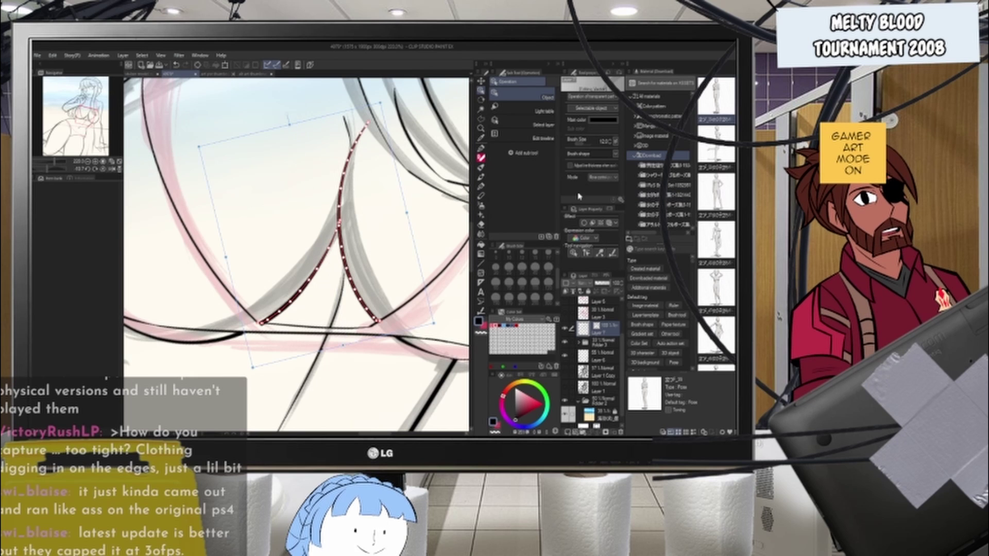
left_click(611, 143)
left_click(611, 143)
left_click(610, 144)
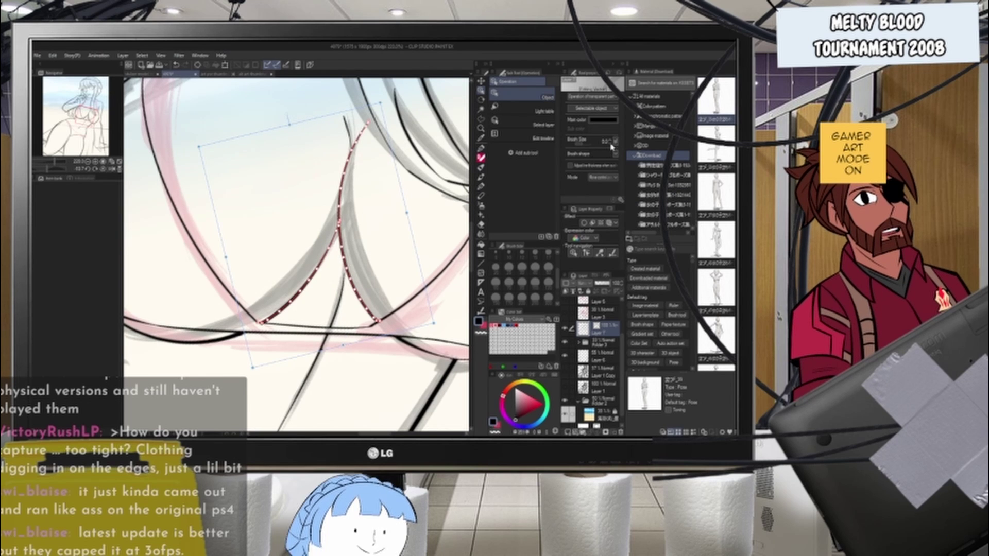
left_click(400, 272)
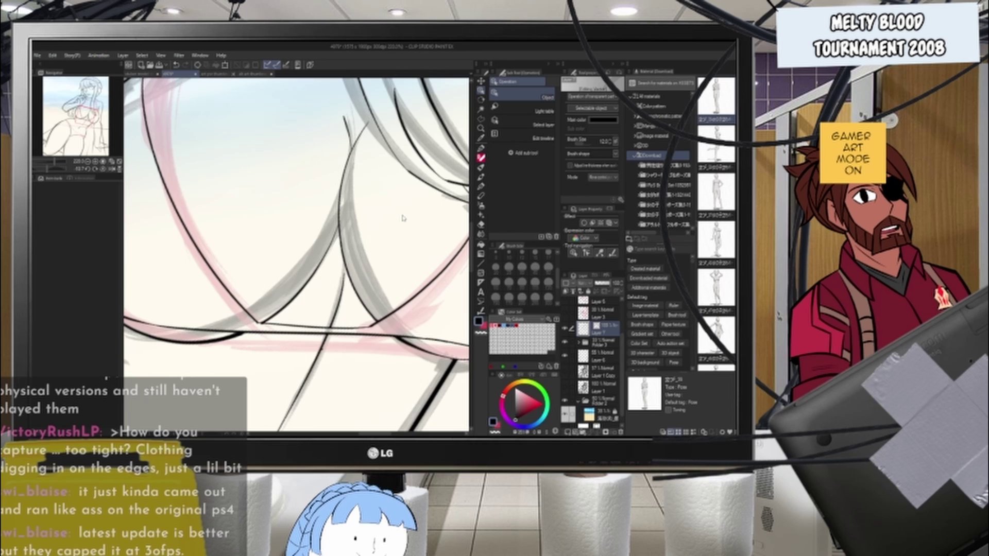
- Set the brush size of the left bust's lower contour stroke to 10
left_click(376, 273)
scroll(377, 265, "down", 5)
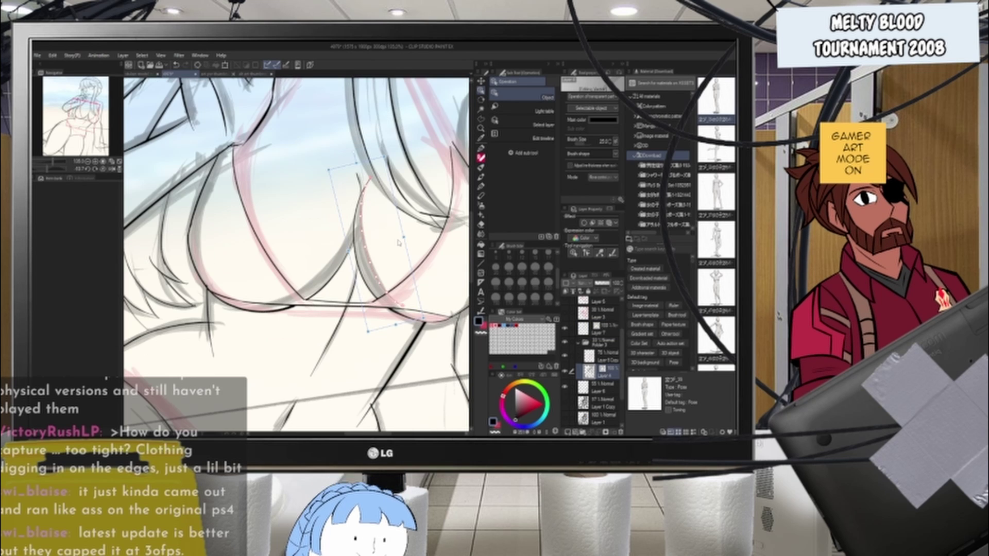
left_click(262, 316)
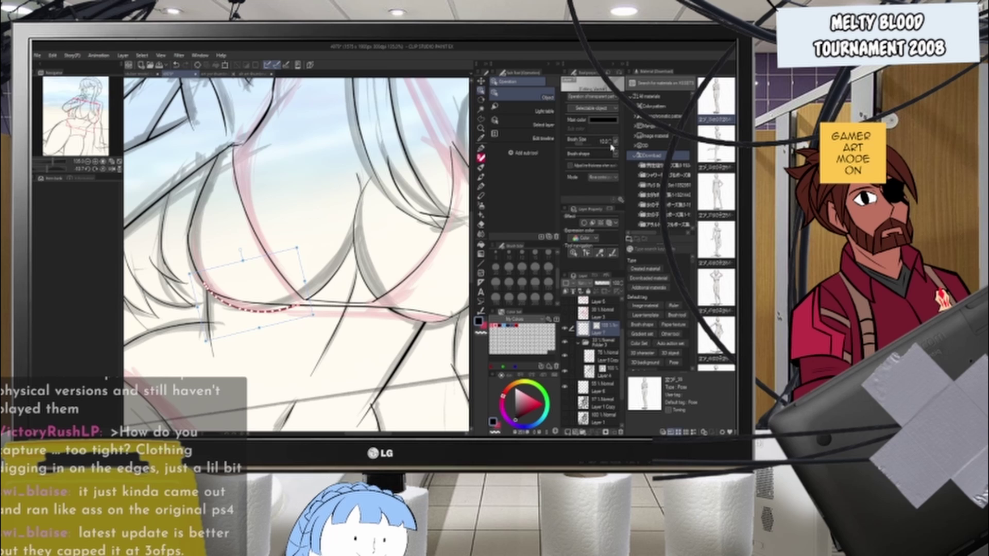
left_click(312, 222)
- Thin the short stroke under the right bust near the band by setting its brush size to 9
scroll(316, 234, "down", 5)
scroll(320, 252, "down", 2)
scroll(343, 275, "up", 4)
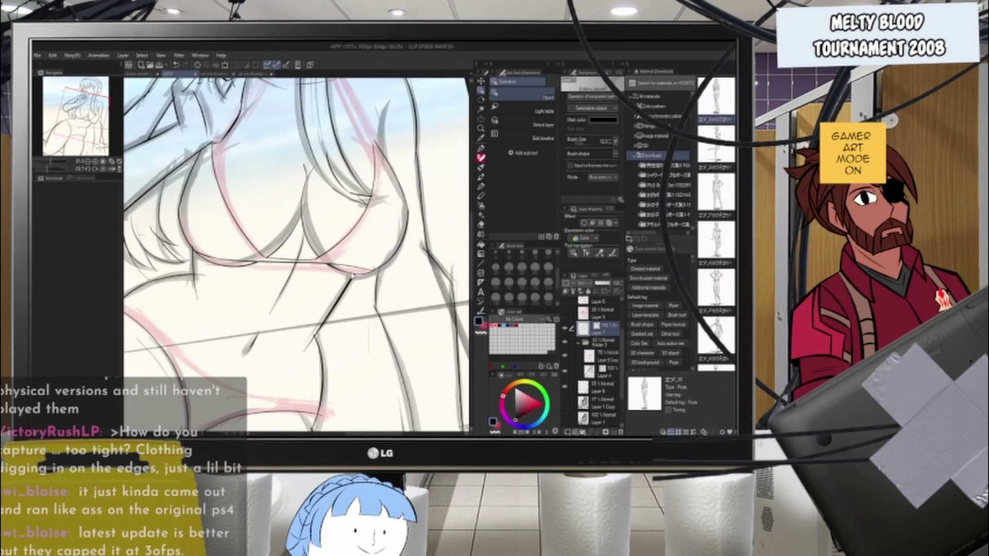
left_click(335, 269)
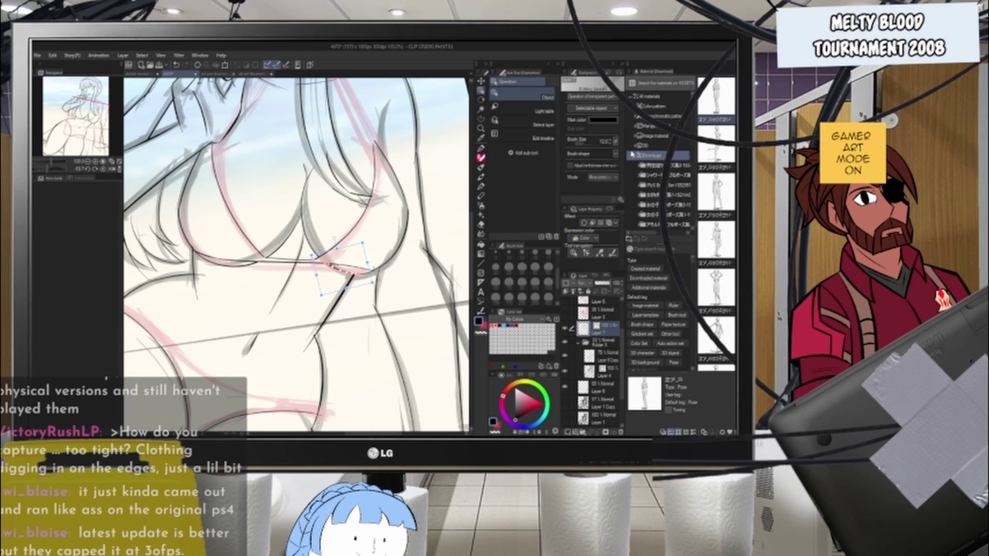
left_click(611, 144)
left_click(611, 144)
left_click(612, 144)
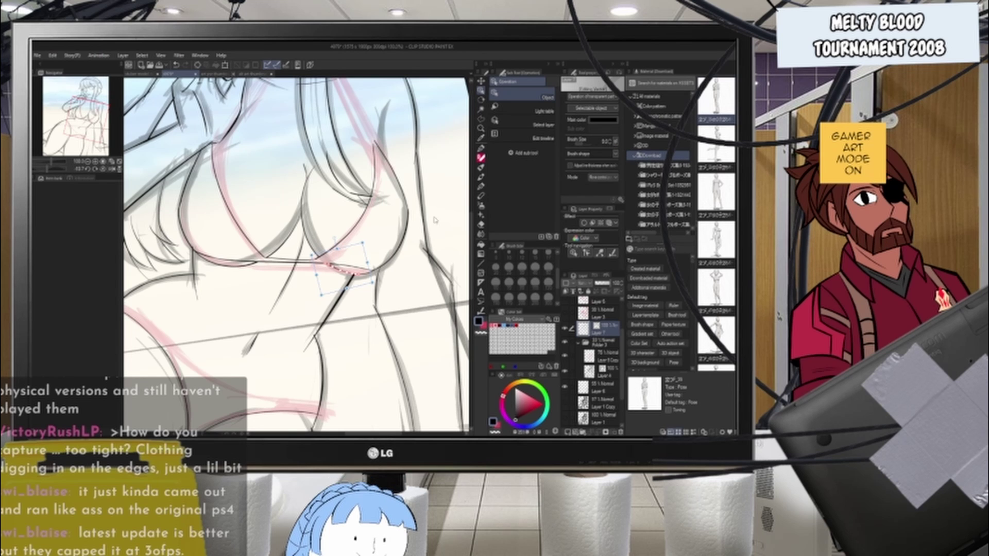
left_click(328, 212)
- Examine the thinned bust lines against the whole figure and the sketched strap at the shoulder
scroll(328, 212, "down", 4)
scroll(319, 219, "up", 3)
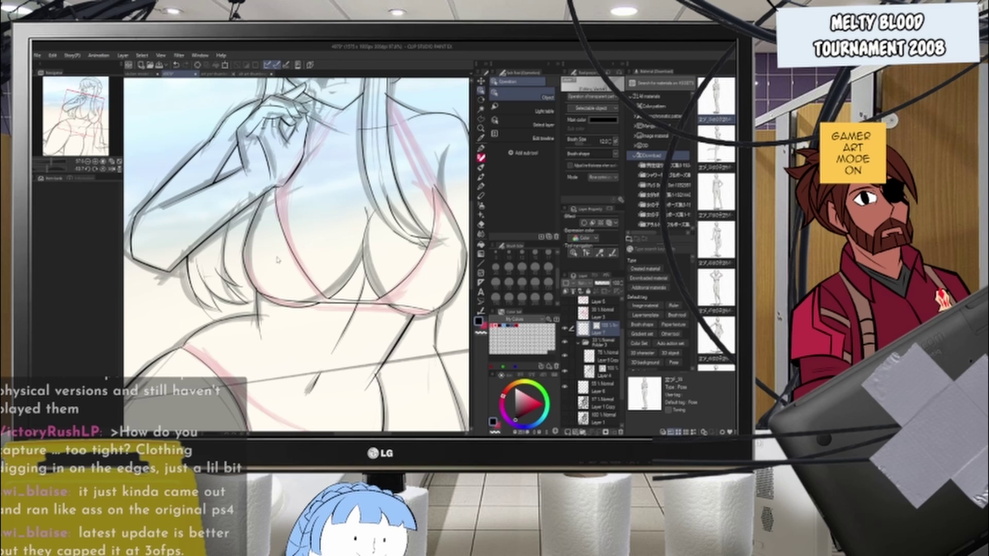
scroll(361, 172, "down", 4)
scroll(309, 150, "up", 2)
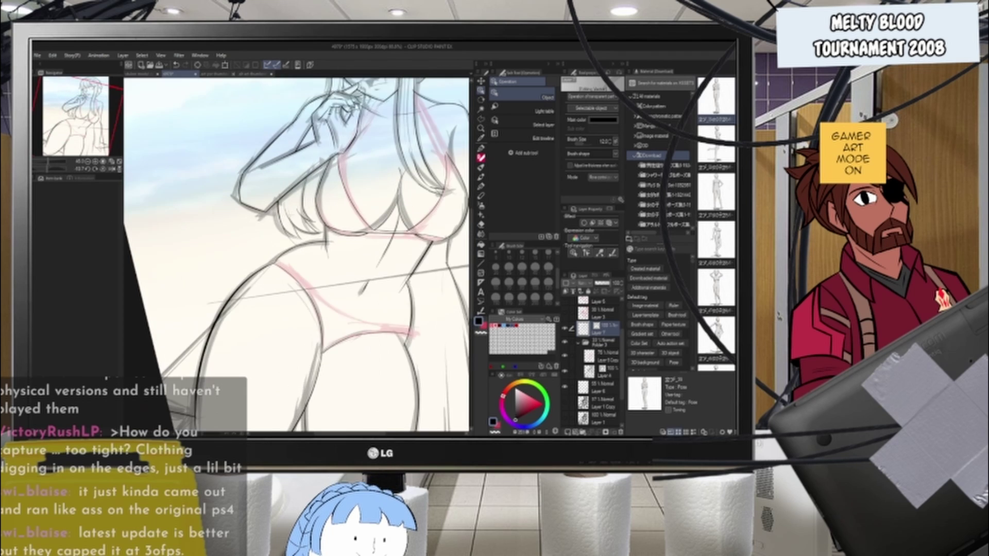
scroll(371, 139, "down", 2)
scroll(404, 126, "up", 2)
scroll(404, 126, "up", 6)
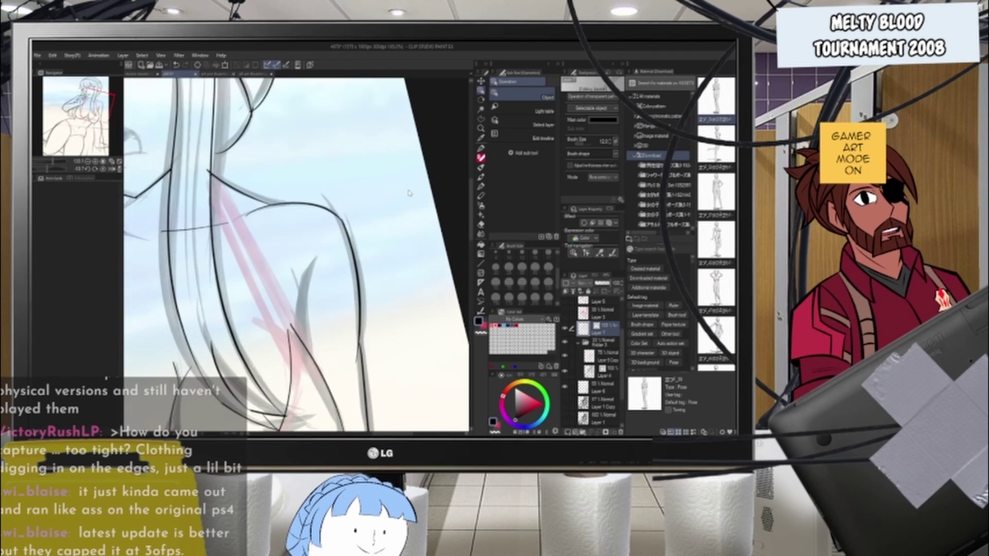
scroll(391, 170, "down", 4)
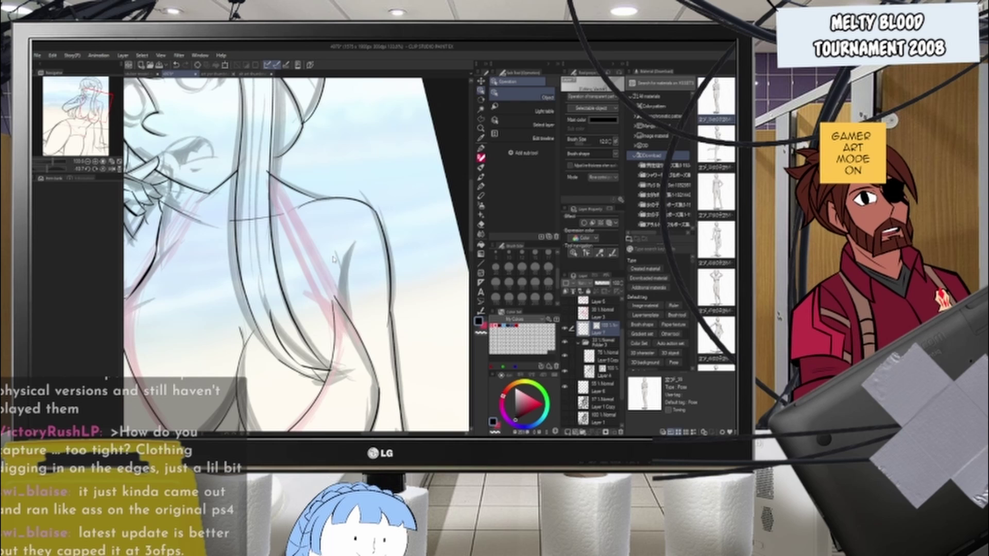
- Ink both edges of the right bikini strap from beside the long hair strand down to the top of the cup
key("p")
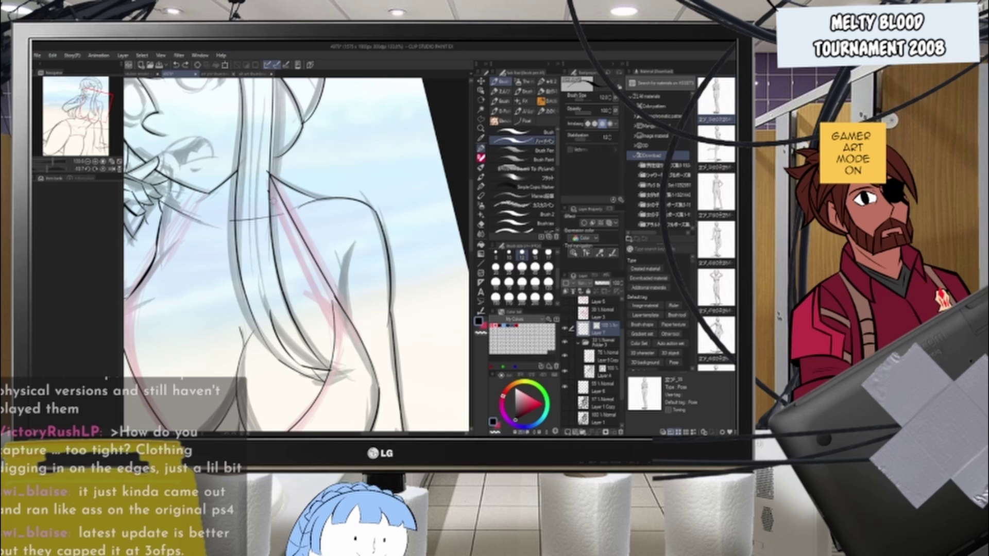
key("ctrl+z")
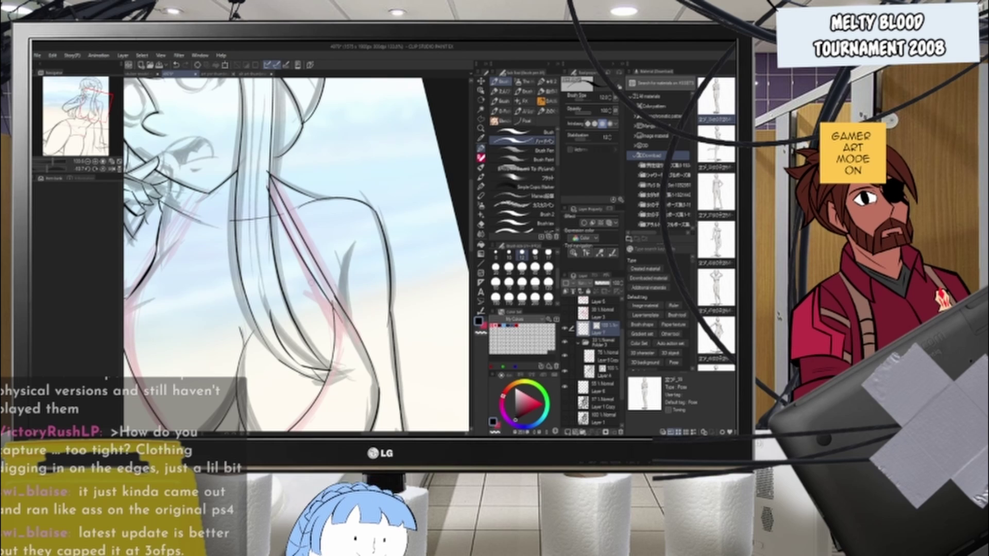
left_click_drag(267, 192, 324, 297)
key("ctrl+z")
key("ctrl+y")
key("ctrl+z")
key("ctrl+y")
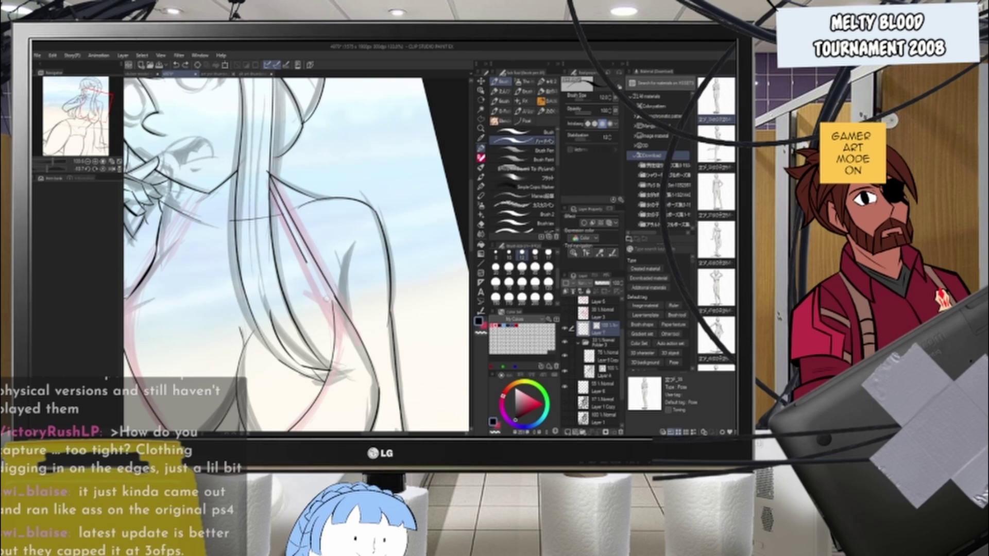
key("ctrl+z")
left_click_drag(270, 186, 331, 297)
- Clean up the junction where the right strap's lower end meets the bikini cup, keeping the cup's outer edge
key("e")
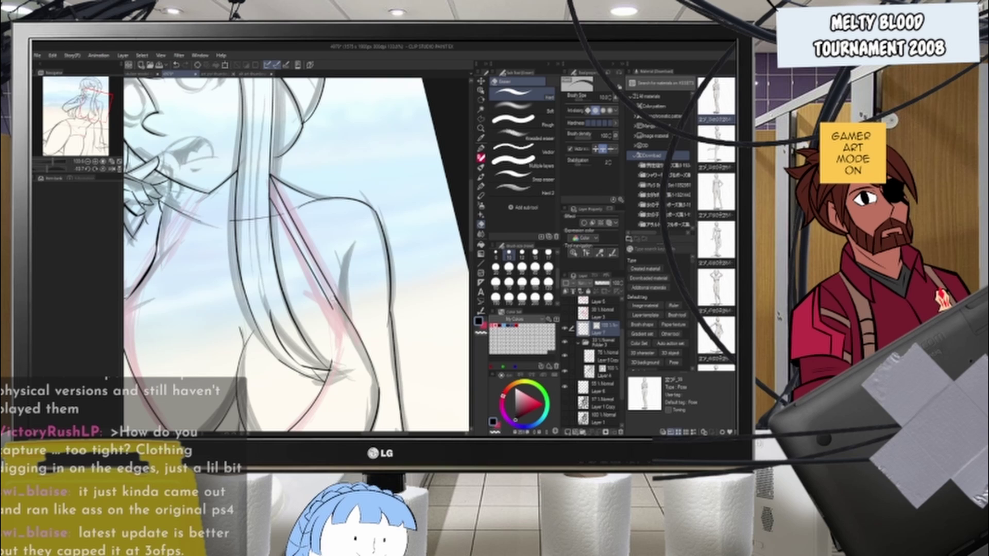
key("ctrl+z")
left_click(480, 92)
left_click(333, 304)
key("e")
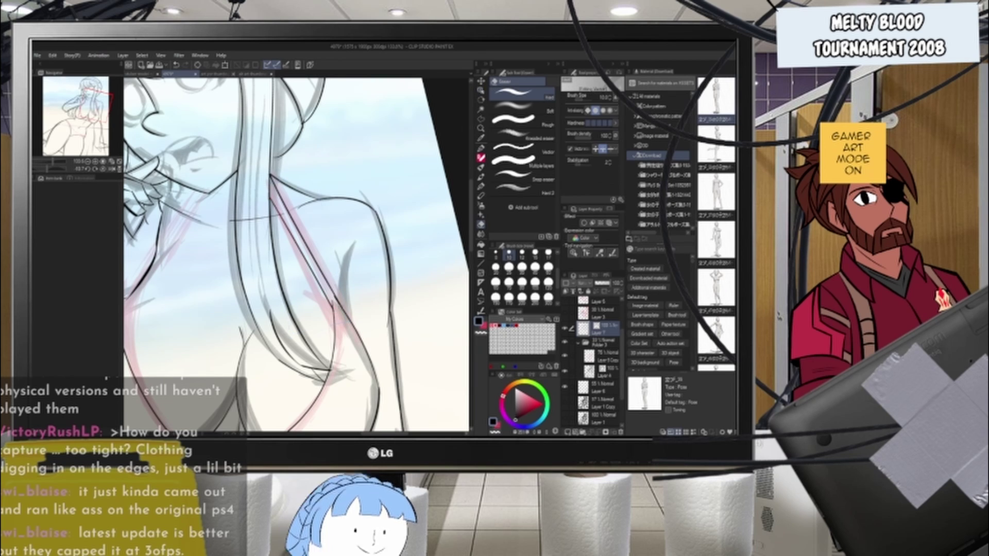
left_click(481, 149)
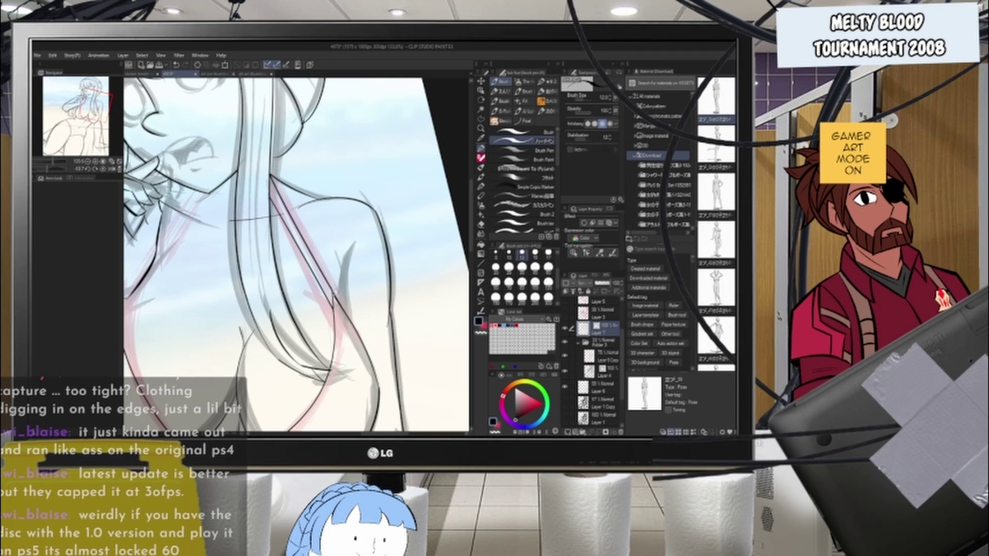
- Examine the inked straps, bikini cups and bust contours for remaining gaps and overlaps
scroll(351, 288, "down", 3)
scroll(361, 309, "up", 4)
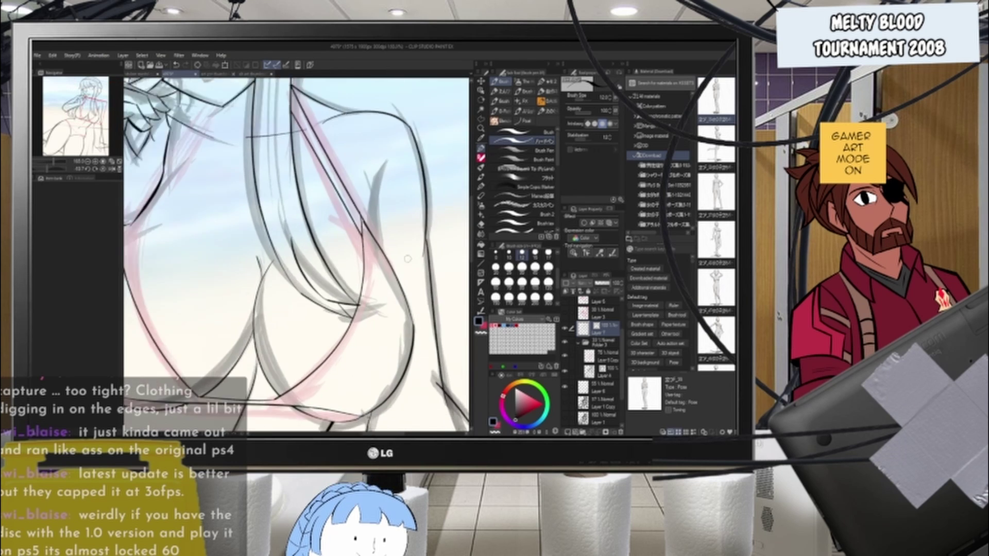
scroll(361, 289, "down", 3)
scroll(212, 278, "up", 2)
scroll(356, 235, "up", 3)
scroll(356, 234, "down", 2)
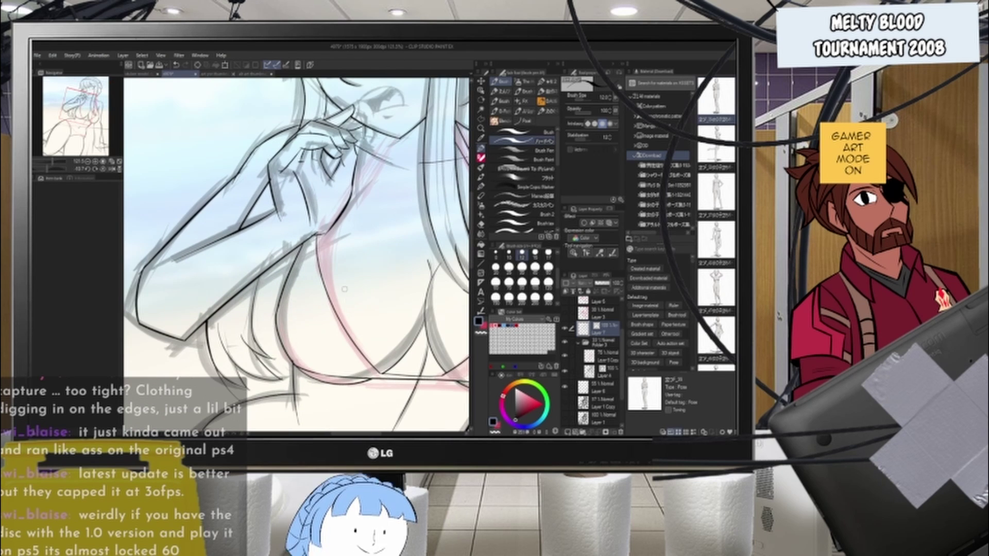
key("ctrl+plus")
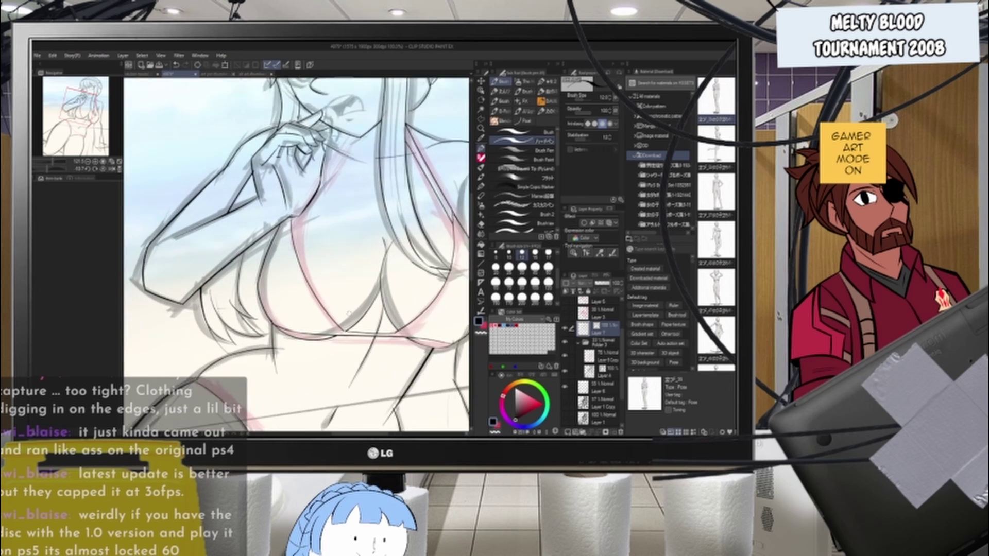
key("ctrl+plus")
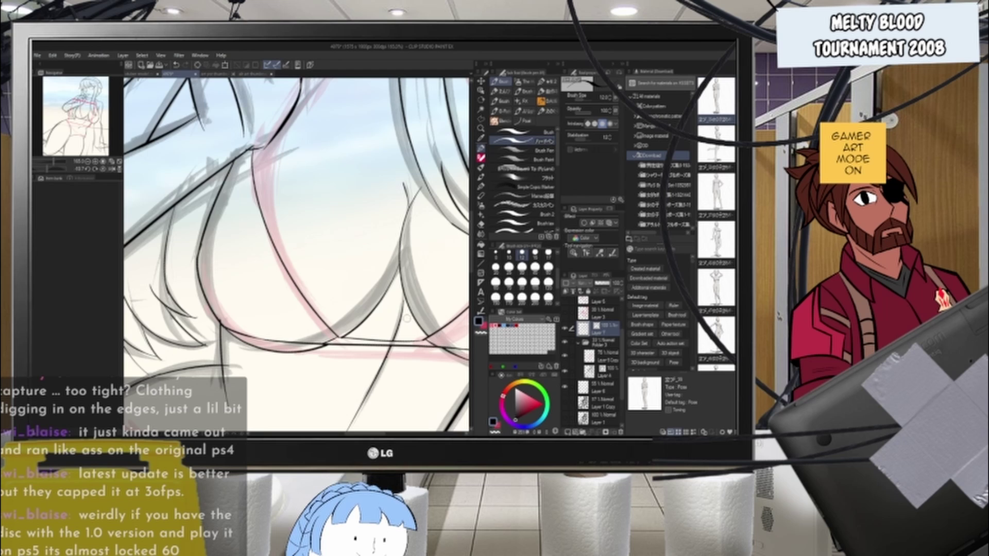
- Examine the inked cups, center band and outer cup corner up close and against the whole figure
scroll(396, 313, "down", 3)
scroll(369, 343, "up", 3)
scroll(368, 343, "up", 2)
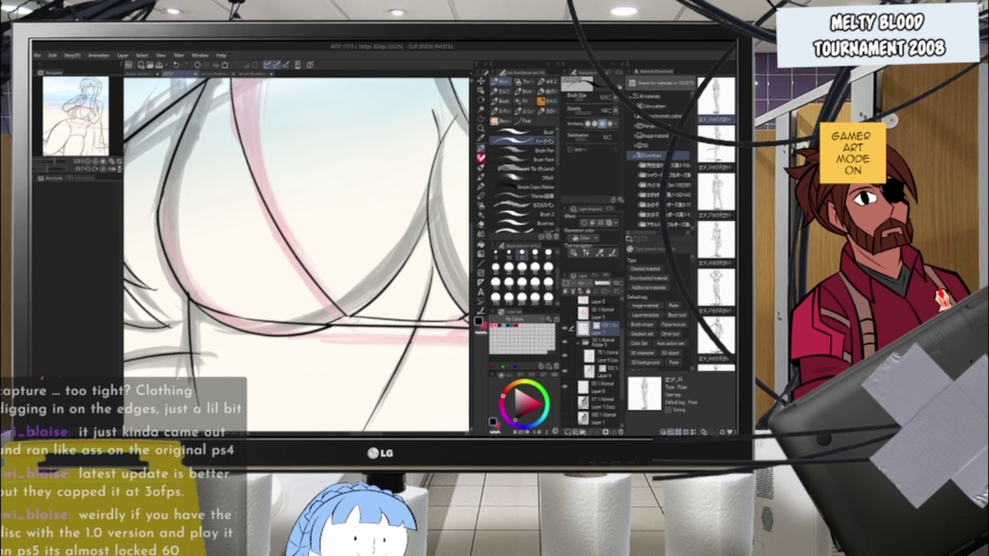
key("e")
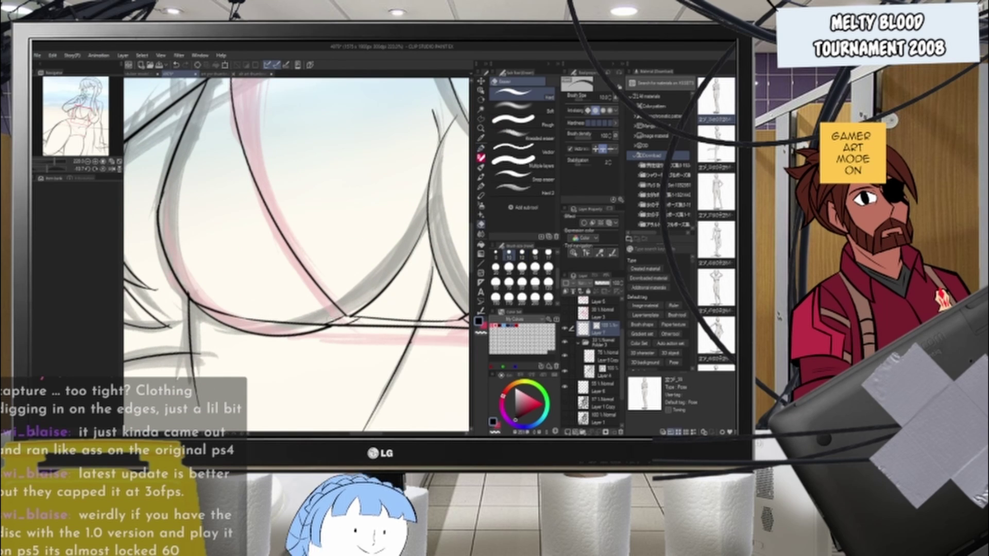
scroll(346, 305, "down", 6)
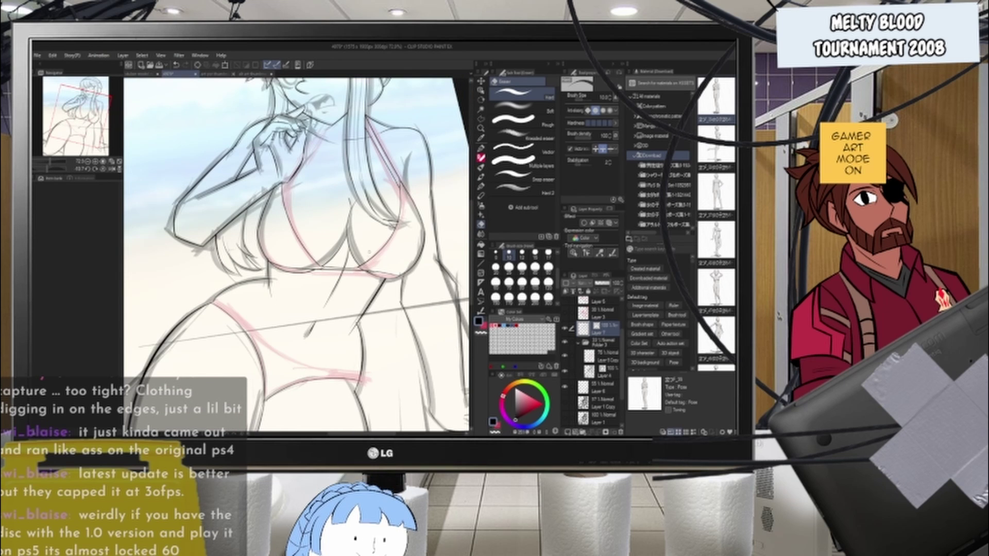
scroll(360, 247, "up", 6)
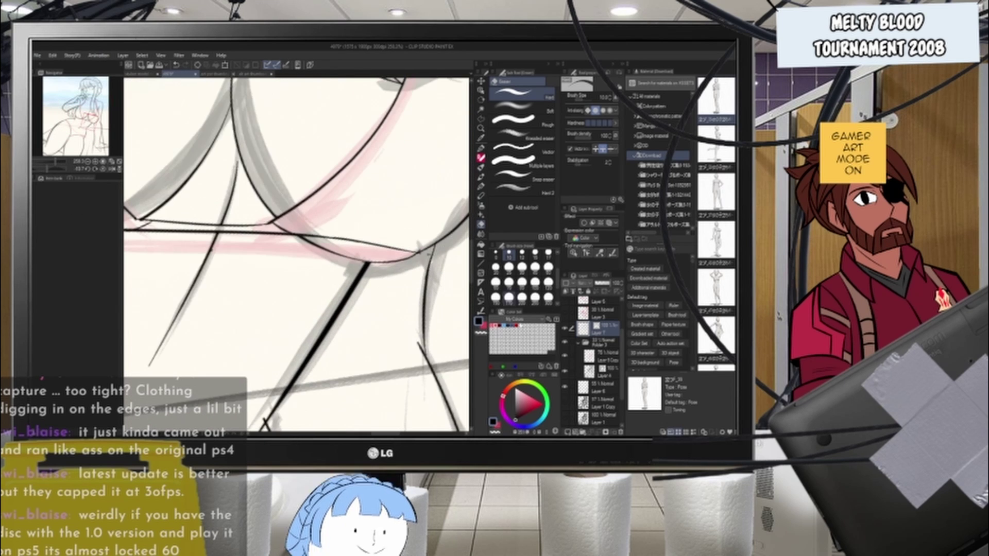
scroll(296, 255, "down", 7)
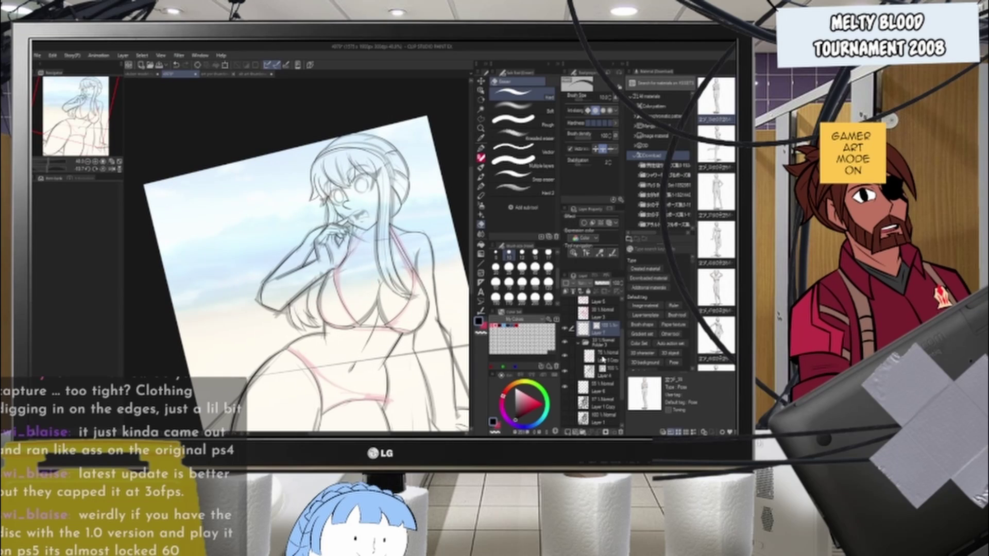
- Duplicate Layer 7 as a backup and hide the duplicate, keeping the original line art active
key("ctrl+c")
key("ctrl+v")
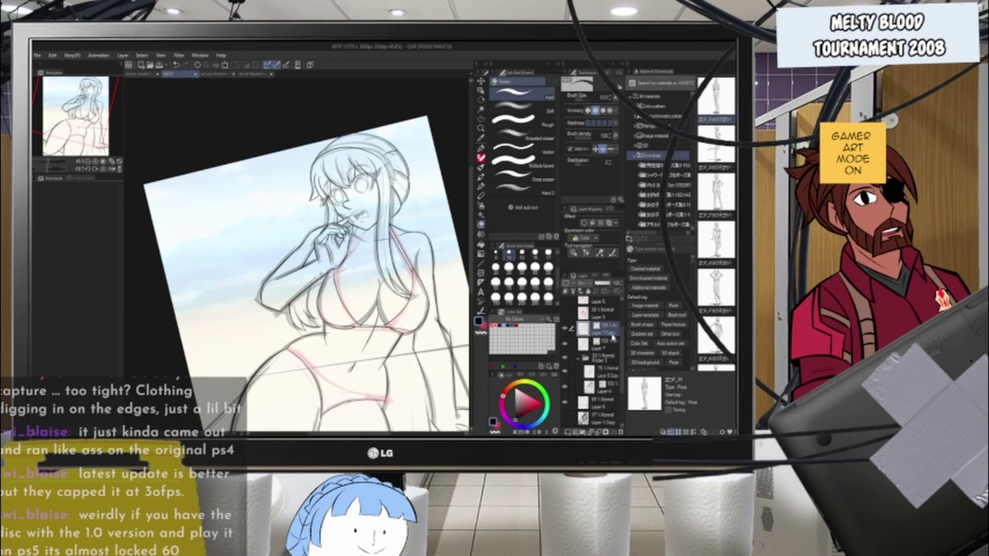
left_click(565, 329)
- Delete the vector line of the right breast's underside near the outer corner of the bikini cup
key("r")
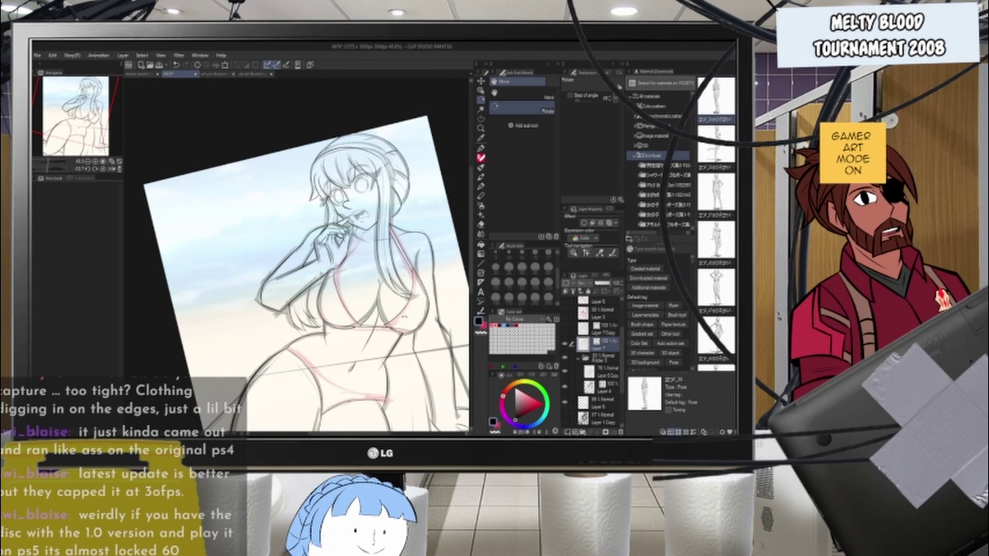
scroll(268, 319, "down", 2)
scroll(335, 313, "up", 3)
scroll(333, 312, "up", 6)
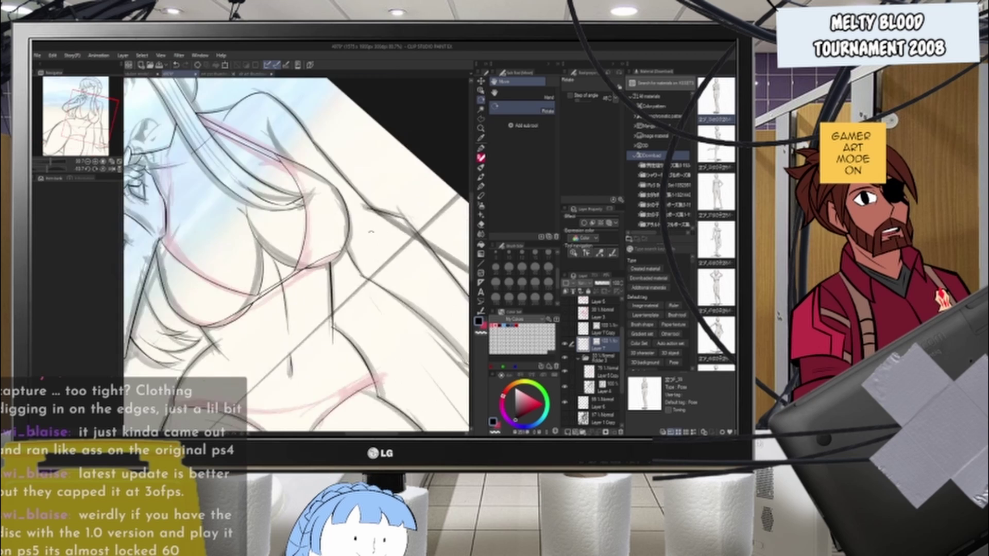
left_click_drag(380, 241, 363, 275)
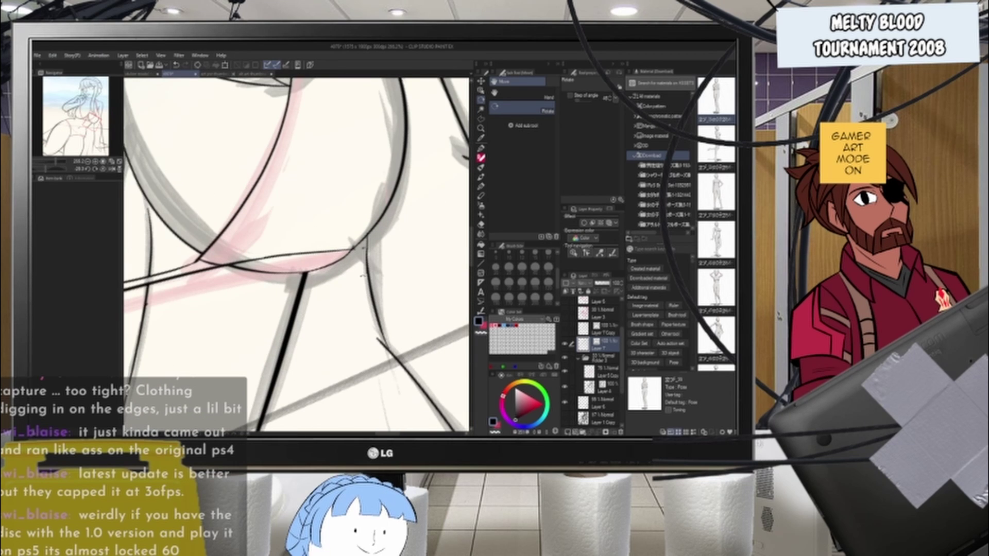
left_click(480, 93)
left_click(326, 264)
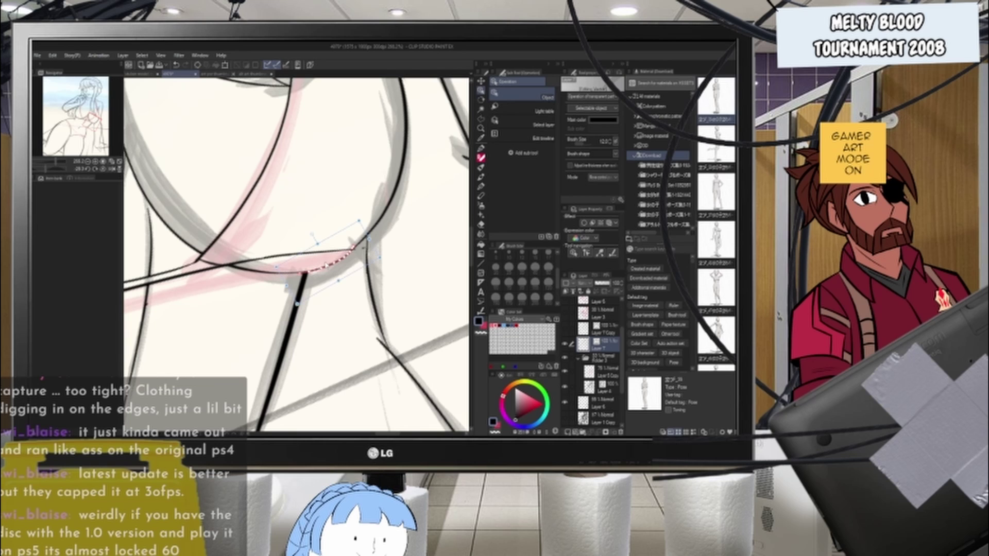
key("Delete")
key("Delete")
- Try to redraw the right breast's underside as a rounded bulge below the bikini band, ending at the cup's outer corner
key("r")
mouse_move(348, 239)
left_mouse_down()
mouse_move(291, 307)
mouse_move(318, 282)
left_mouse_up()
key("p")
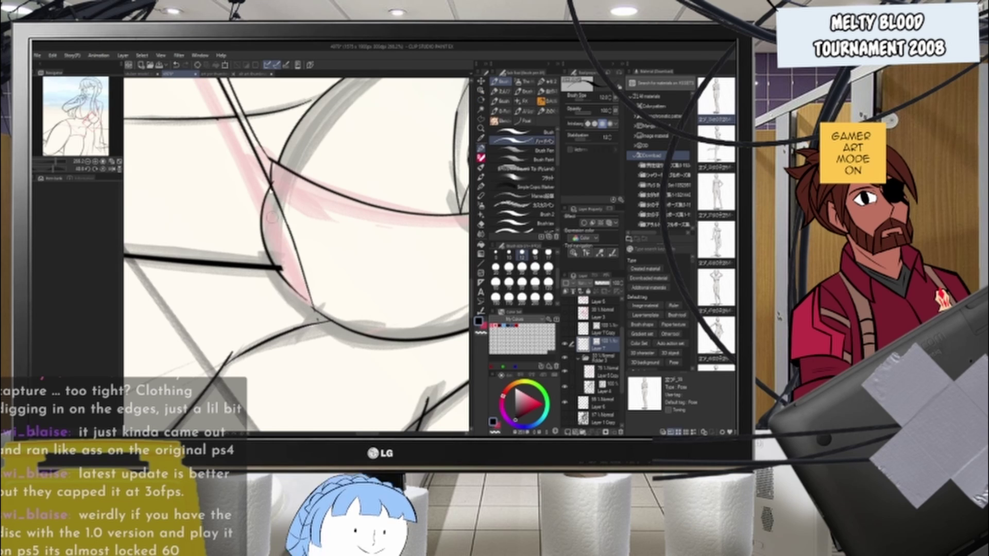
key("ctrl+z")
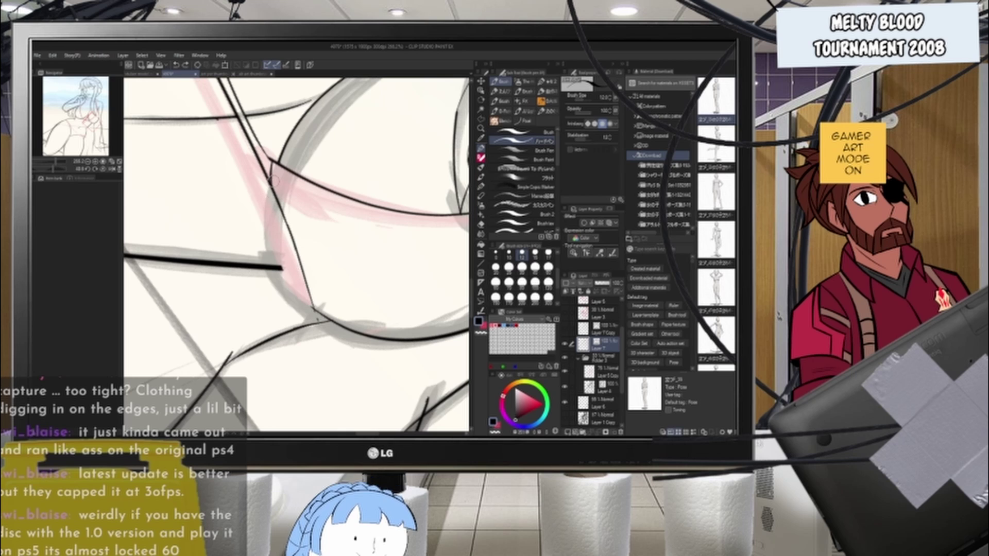
key("ctrl+z")
left_click_drag(273, 178, 315, 302)
left_click_drag(264, 240, 312, 304)
key("ctrl+z")
left_click_drag(271, 178, 314, 305)
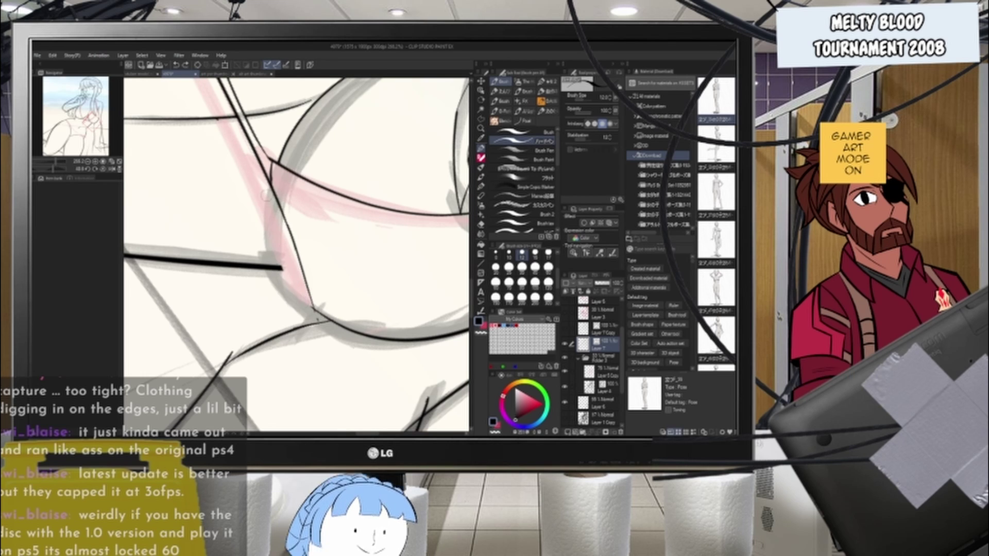
left_click_drag(261, 226, 323, 305)
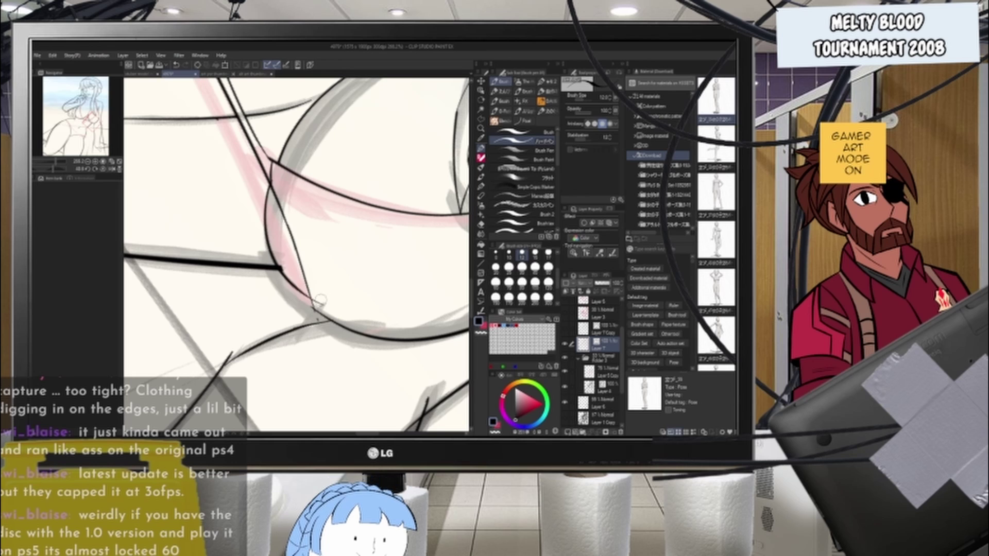
mouse_move(270, 181)
left_mouse_down()
mouse_move(321, 308)
mouse_move(264, 236)
left_mouse_up()
key("ctrl+z")
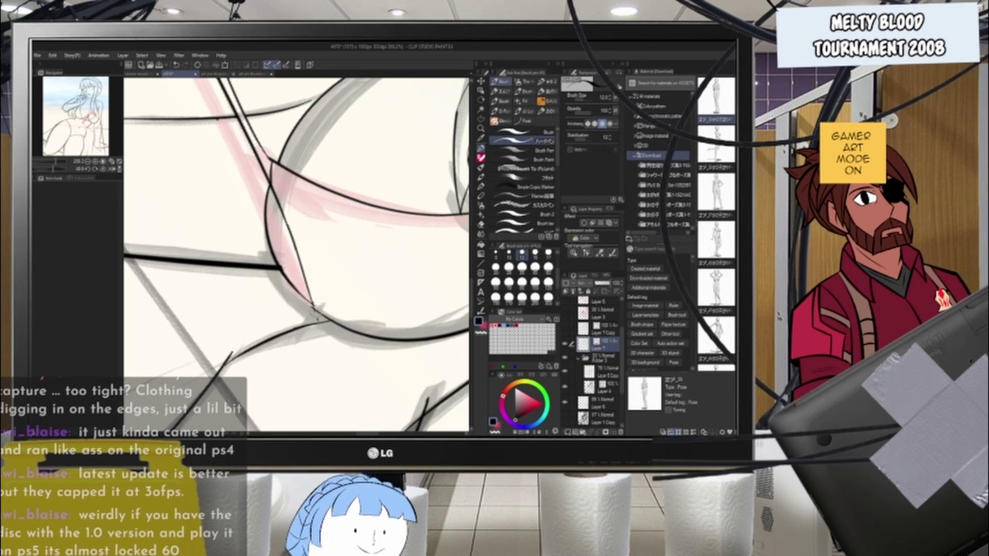
- Examine the right breast's bulging underside contour and its junctions with the band and torso lines
key("e")
key("ctrl+minus")
key("ctrl+minus")
key("ctrl+minus")
key("ctrl+minus")
key("ctrl+minus")
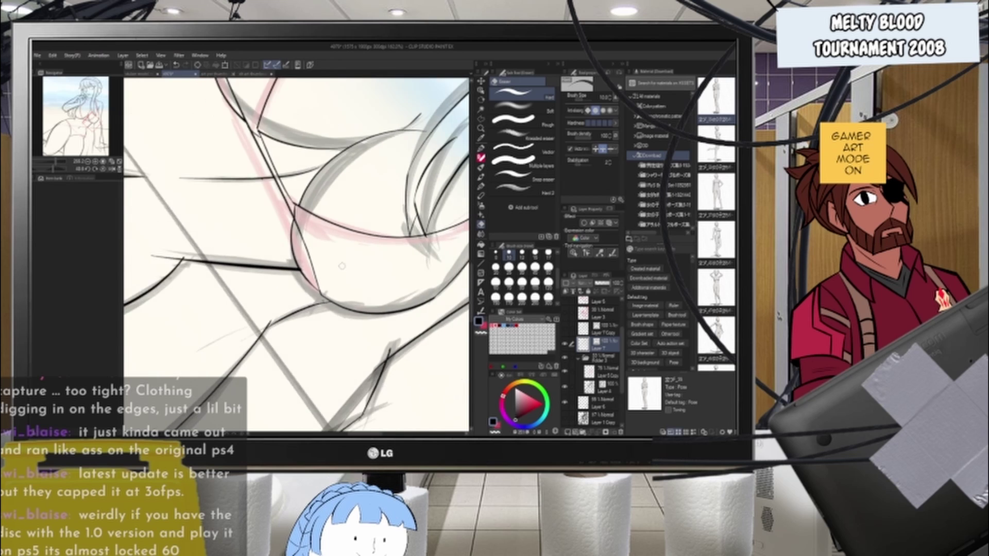
key("r")
left_click_drag(413, 303, 375, 177)
scroll(332, 206, "up", 4)
scroll(359, 246, "up", 1)
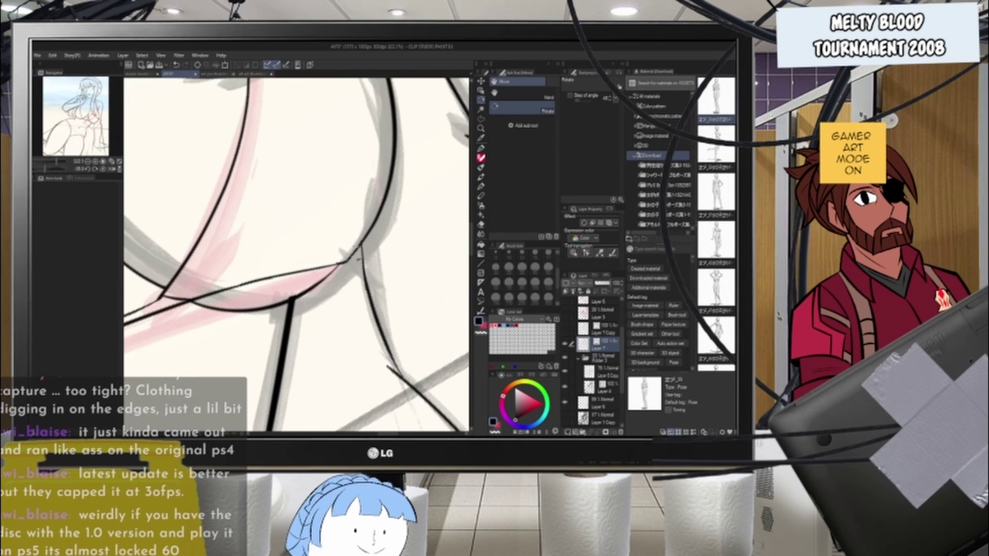
- Ink the right breast's underside contour as a smooth curve from the cup's outer corner to the inner band junction, and trim the torso line's overlap
scroll(360, 252, "down", 3)
scroll(361, 259, "up", 1)
left_click_drag(360, 260, 233, 249)
scroll(231, 254, "up", 1)
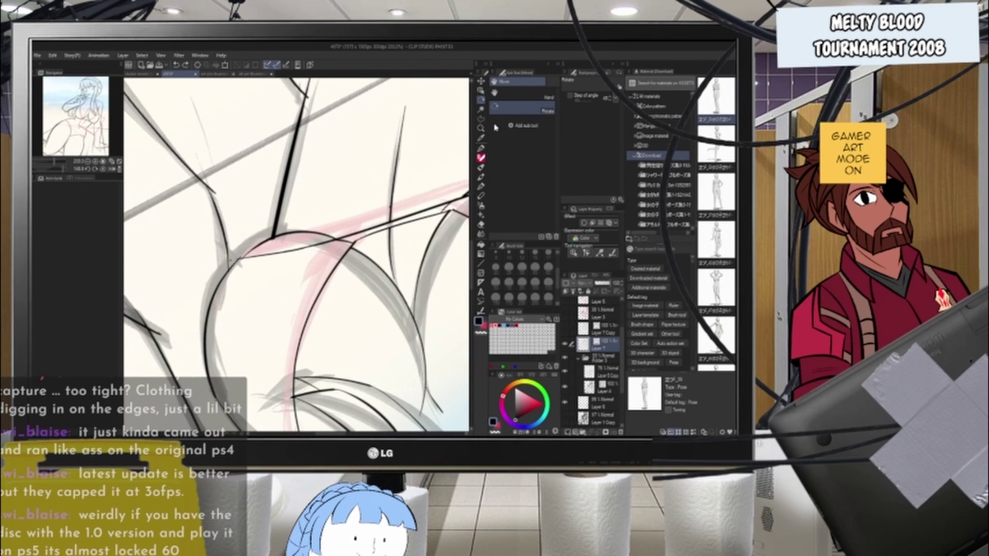
left_click(482, 148)
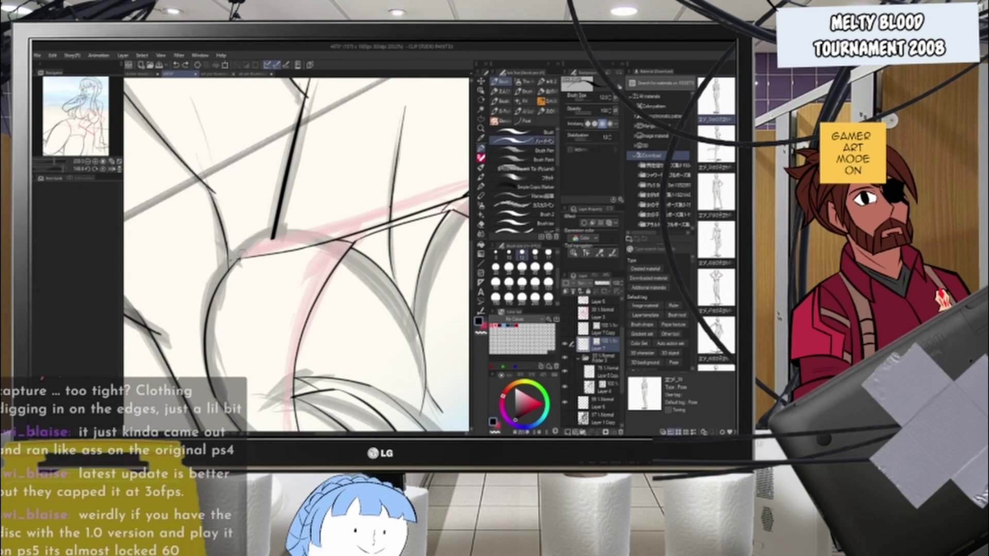
left_click_drag(272, 238, 332, 240)
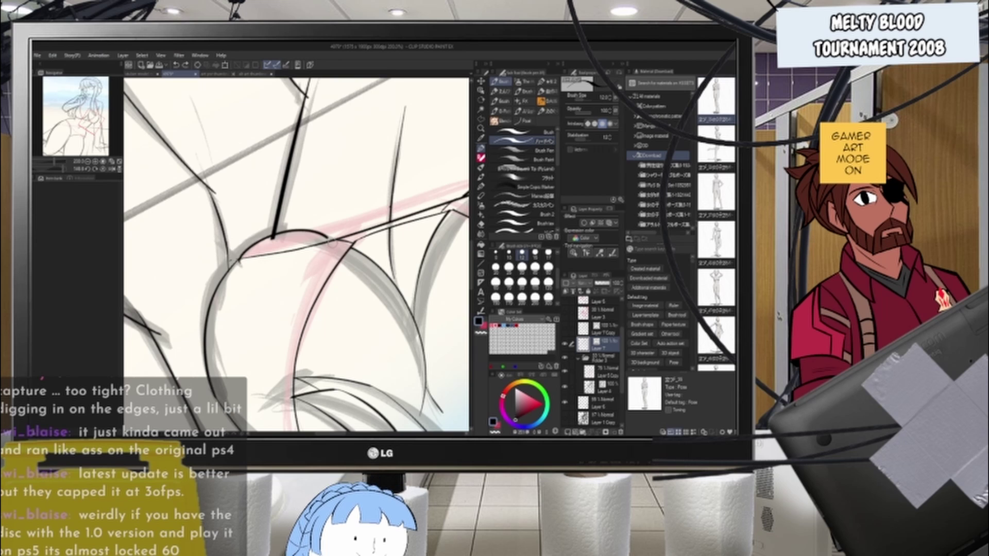
key("ctrl+z")
left_click_drag(240, 259, 334, 241)
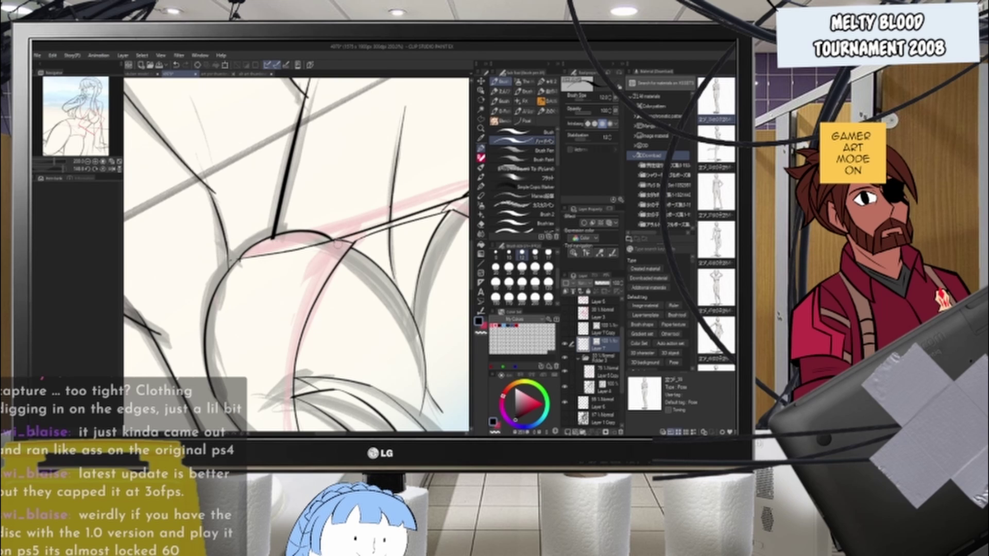
key("e")
- Ink a rounded contour bulging below the band under the left breast, from the cup's outer corner toward the strap junction
key("r")
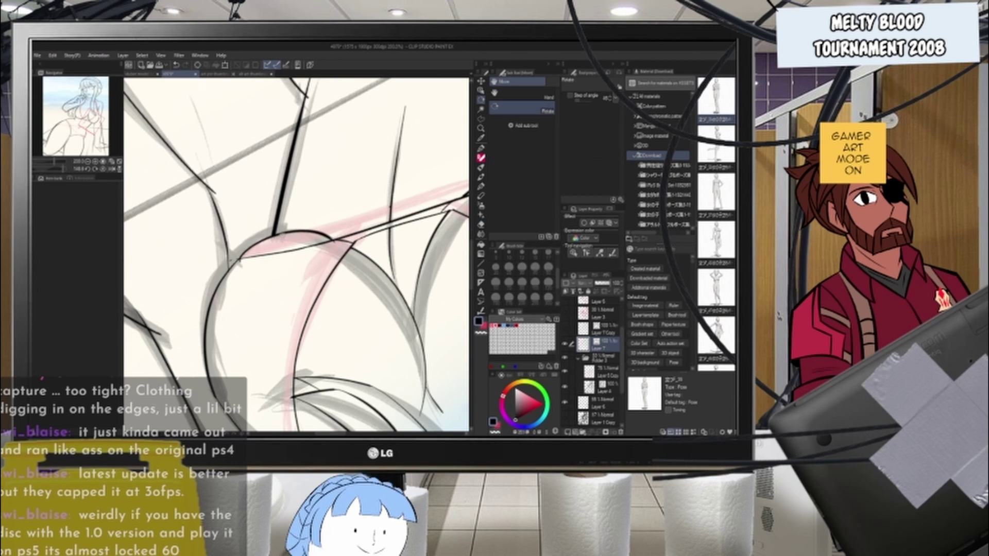
scroll(288, 260, "down", 4)
left_click_drag(259, 297, 349, 241)
scroll(299, 268, "up", 5)
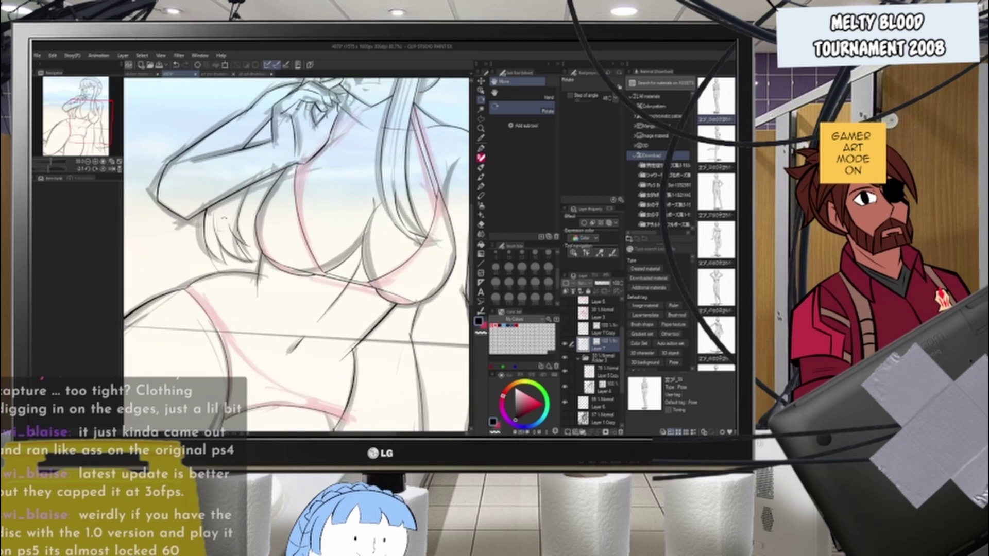
key("e")
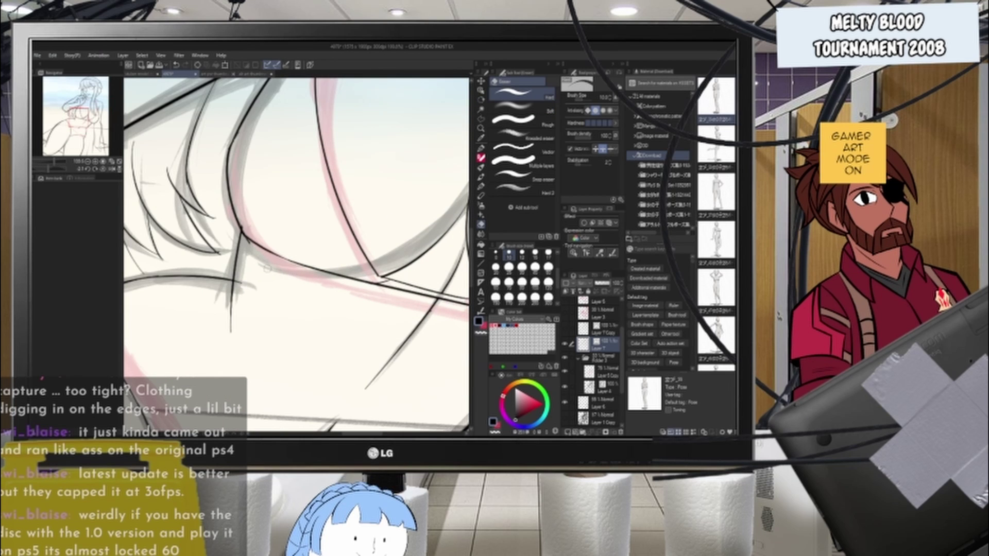
key("h")
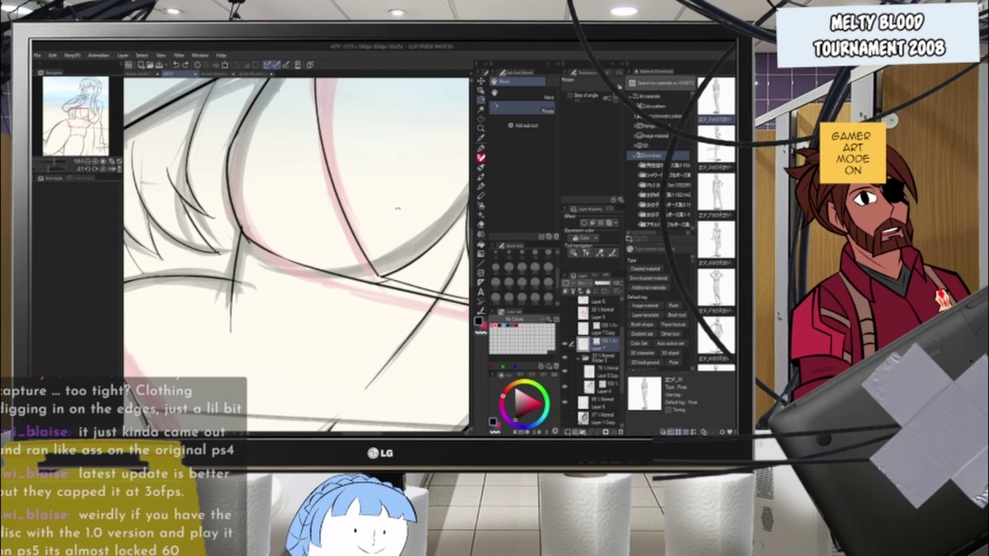
left_click_drag(398, 209, 282, 288)
key("b")
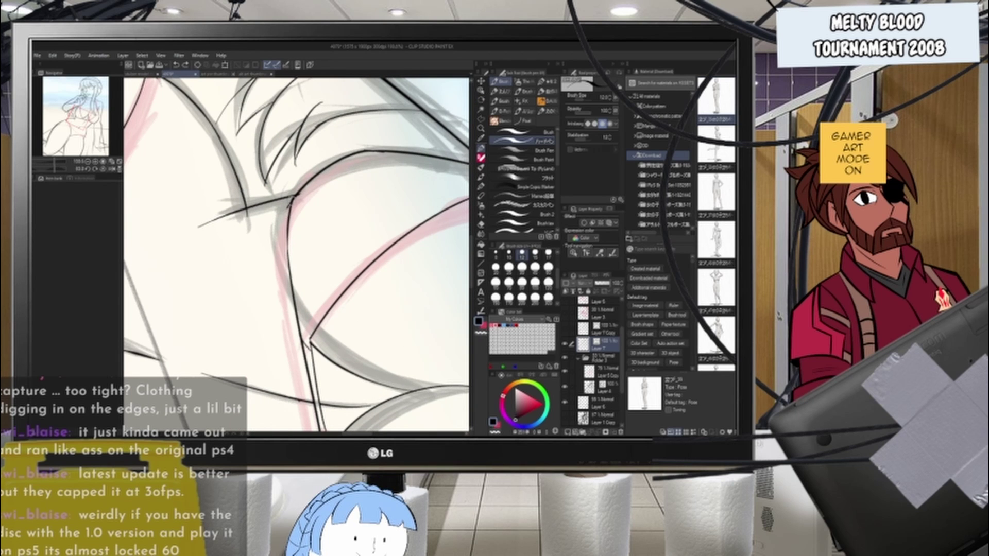
mouse_move(290, 206)
left_mouse_down()
mouse_move(299, 313)
mouse_move(281, 252)
mouse_move(310, 326)
left_mouse_up()
key("ctrl+z")
key("ctrl+z")
mouse_move(298, 195)
left_mouse_down()
mouse_move(282, 295)
mouse_move(310, 333)
left_mouse_up()
key("ctrl+z")
left_click_drag(297, 197, 311, 330)
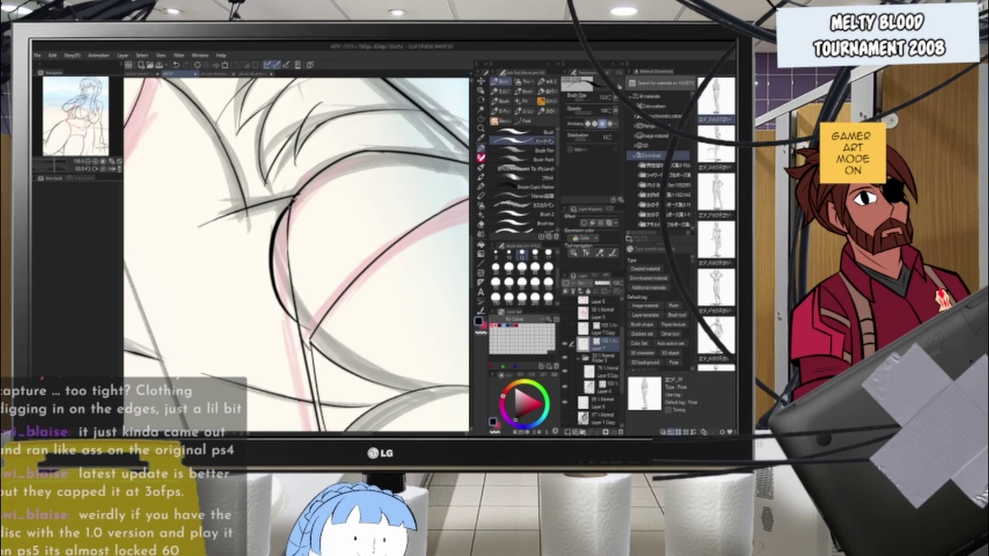
key("ctrl+z")
mouse_move(296, 197)
left_mouse_down()
mouse_move(271, 271)
mouse_move(311, 331)
left_mouse_up()
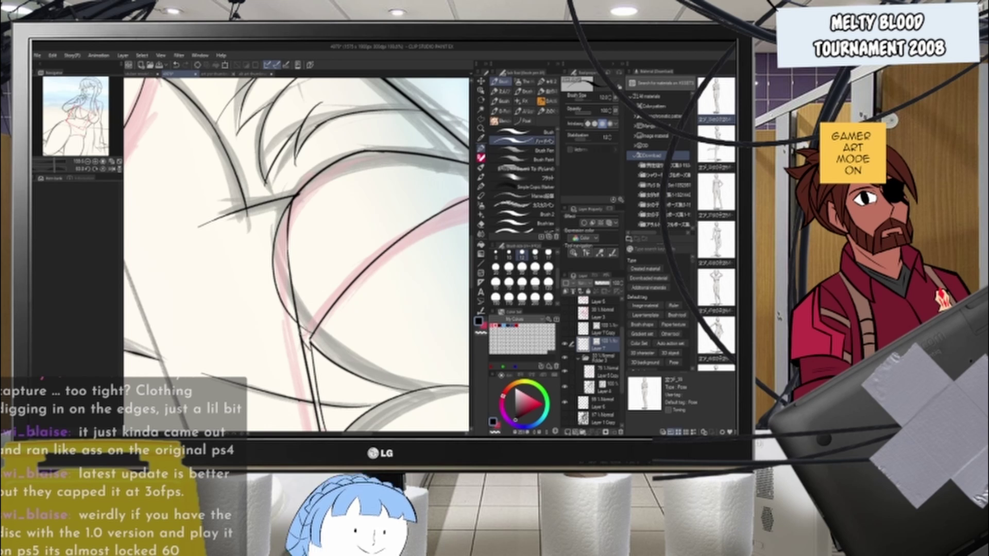
- Examine the left breast's underside contour up close and against the whole figure
key("e")
left_click_drag(307, 317, 383, 174)
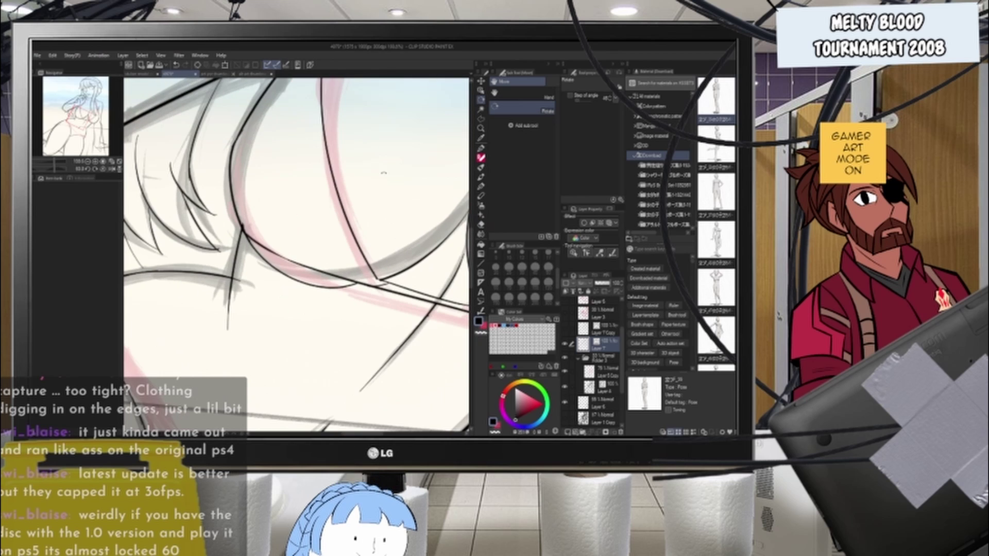
scroll(357, 205, "down", 5)
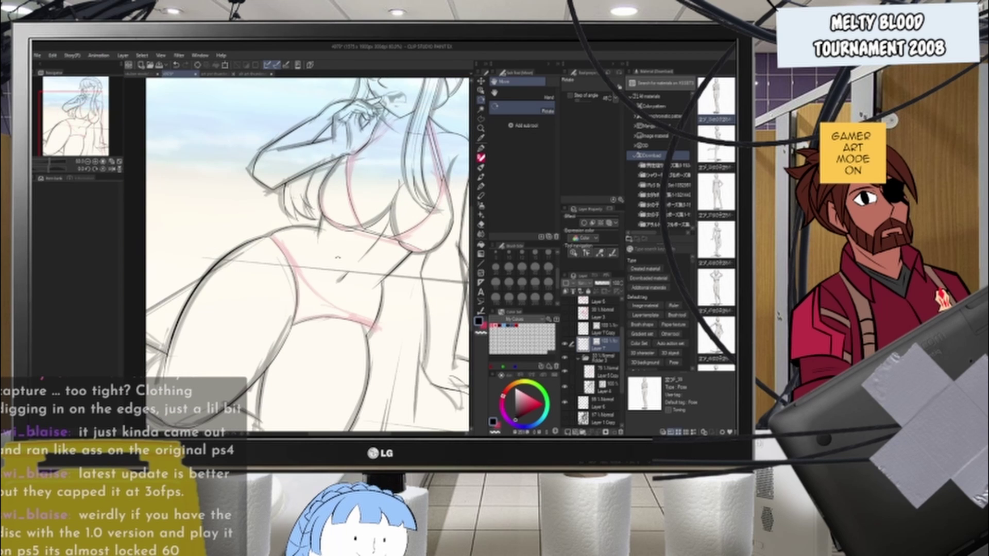
scroll(310, 232, "up", 5)
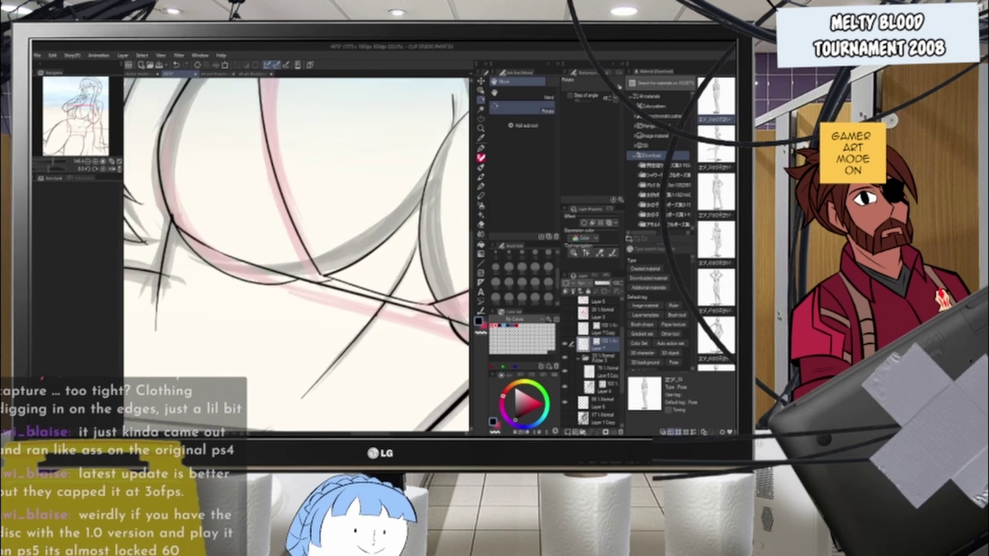
left_click_drag(384, 248, 376, 250)
key("ctrl+z")
- Ink the right breast's inner underside as a smooth curve from the cup's band junction up to the cleavage
key("r")
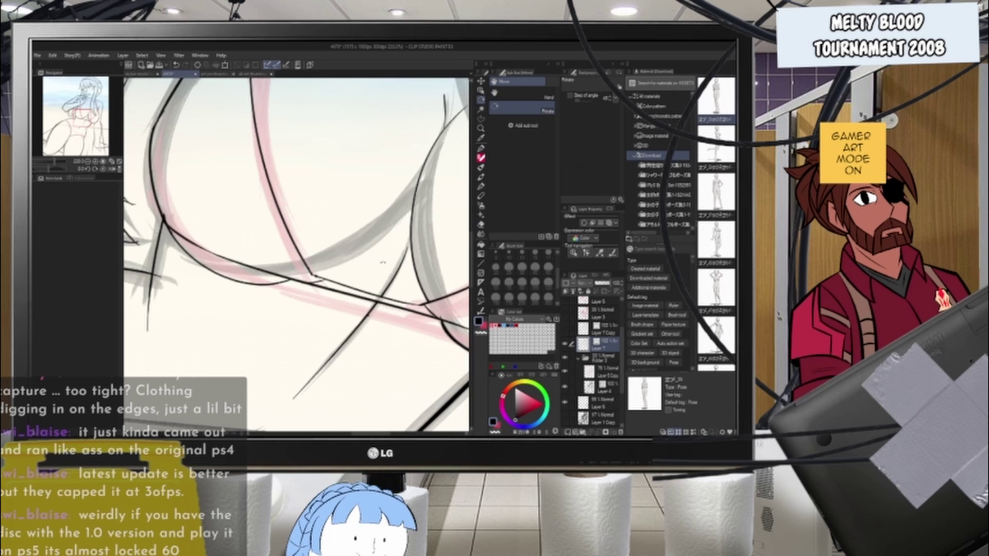
mouse_move(270, 313)
left_mouse_down()
mouse_move(360, 230)
mouse_move(333, 197)
left_mouse_up()
scroll(333, 197, "down", 1)
left_click_drag(134, 237, 198, 221)
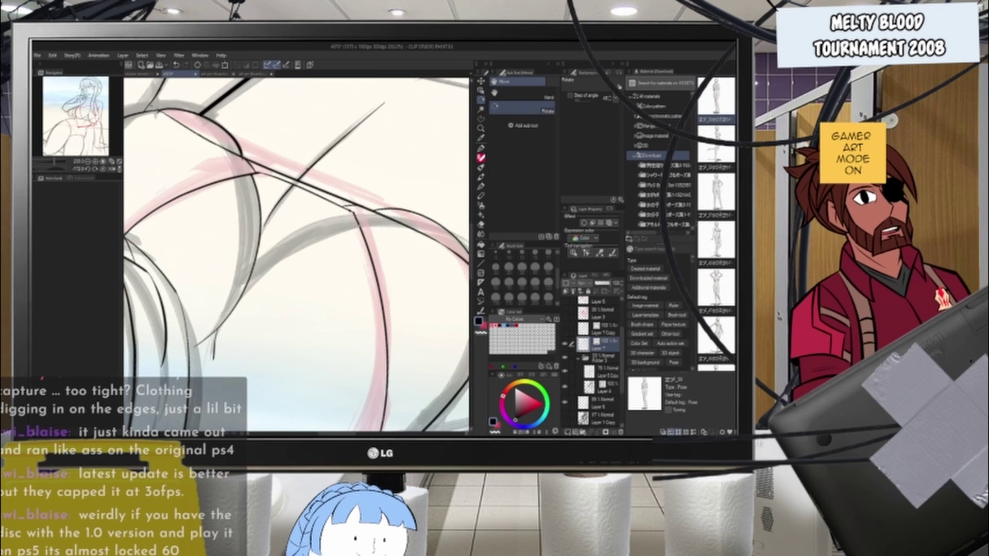
left_click(482, 148)
key("ctrl+z")
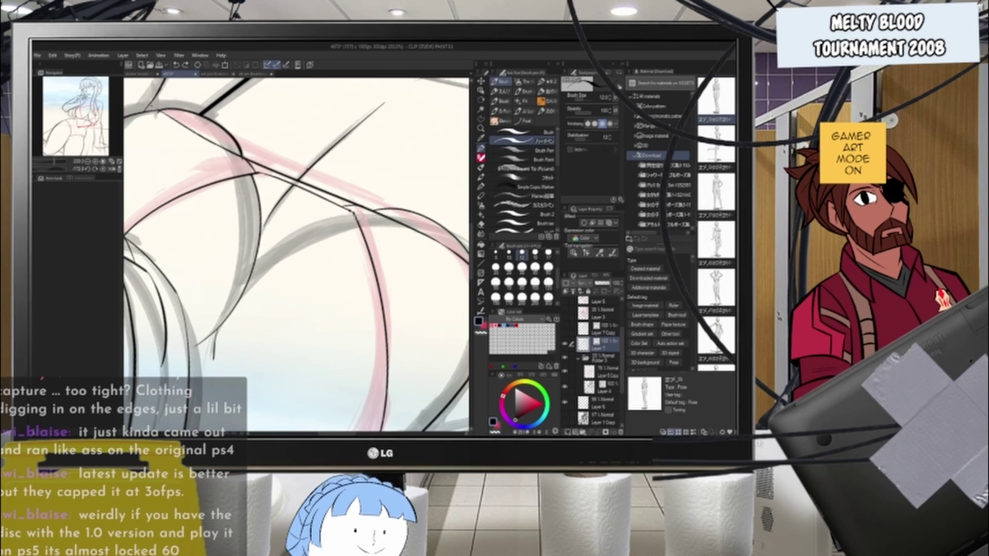
left_click_drag(358, 214, 240, 288)
left_click_drag(356, 214, 250, 280)
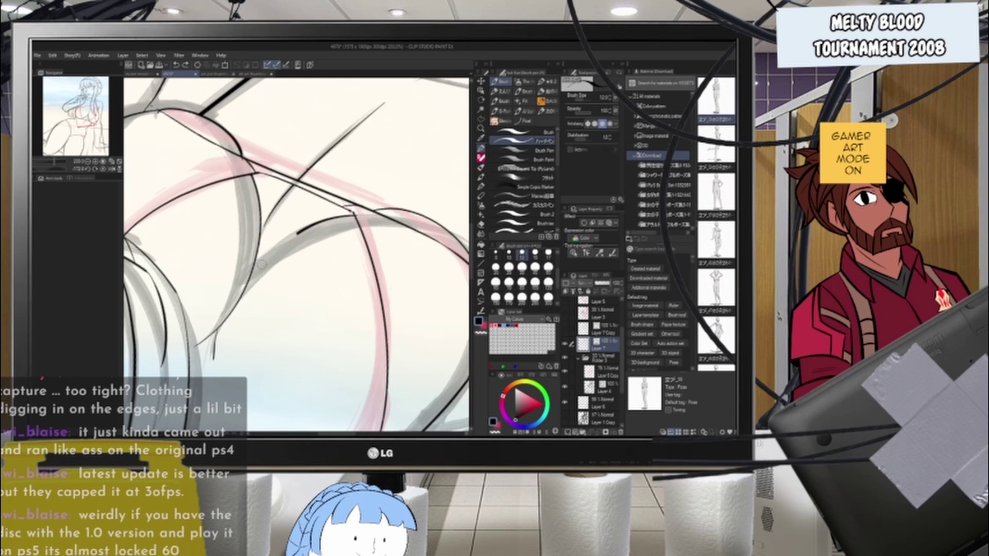
left_click_drag(262, 265, 242, 305)
key("ctrl+z")
mouse_move(357, 213)
left_mouse_down()
mouse_move(305, 221)
mouse_move(231, 305)
left_mouse_up()
left_click_drag(361, 212, 247, 291)
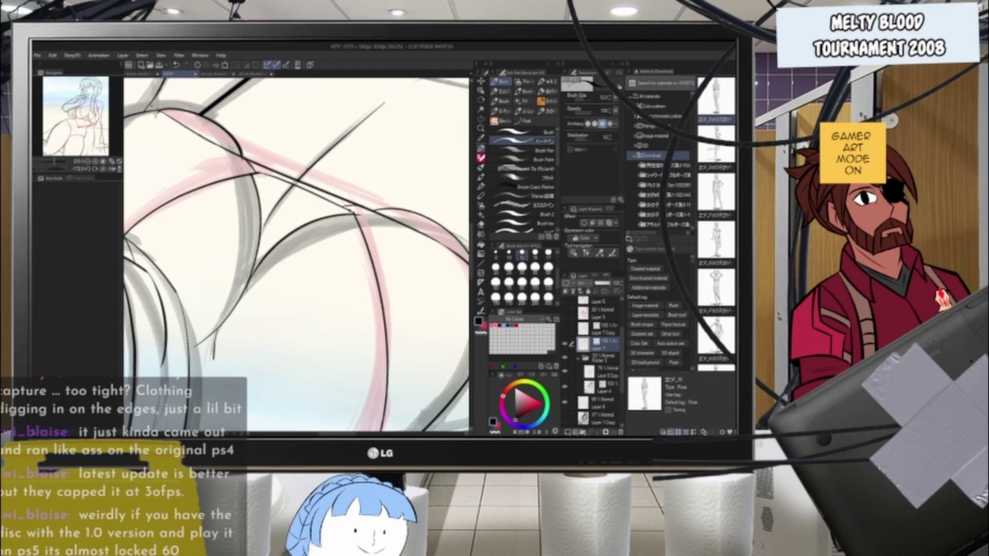
key("ctrl+z")
key("ctrl+z")
mouse_move(356, 215)
left_mouse_down()
mouse_move(249, 283)
mouse_move(355, 213)
left_mouse_up()
key("e")
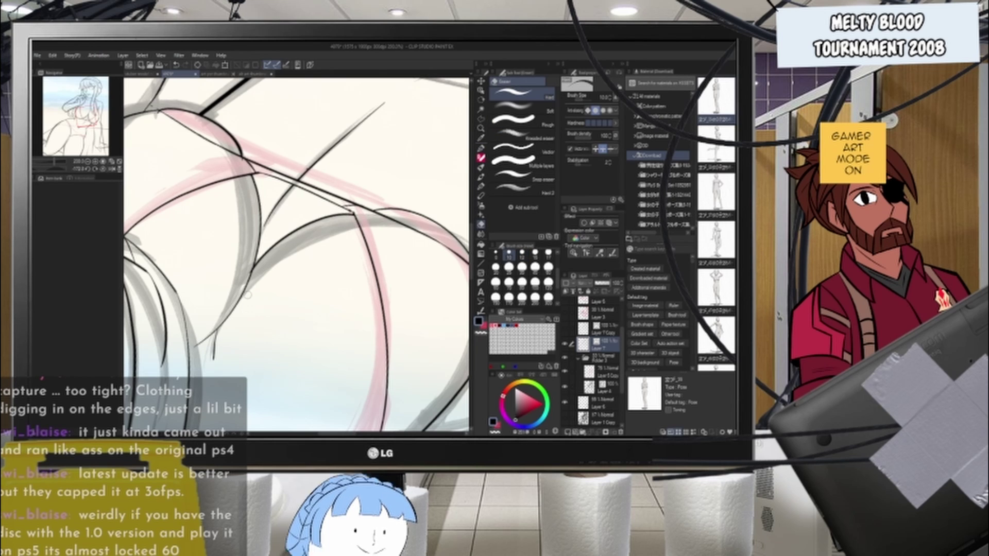
- Examine the right breast's inner curve and its junctions with the cleavage and bikini band
key("r")
mouse_move(356, 260)
left_mouse_down()
mouse_move(331, 281)
mouse_move(221, 323)
left_mouse_up()
key("ctrl+minus")
key("ctrl+minus")
key("ctrl+minus")
mouse_move(310, 225)
left_mouse_down()
mouse_move(328, 252)
mouse_move(315, 243)
left_mouse_up()
scroll(255, 274, "up", 17)
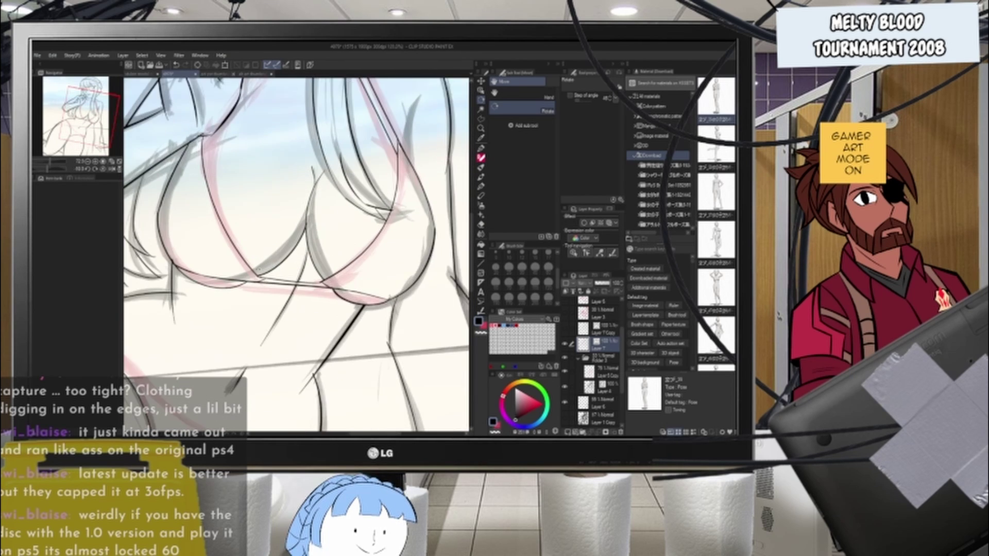
scroll(259, 277, "up", 3)
scroll(257, 330, "down", 8)
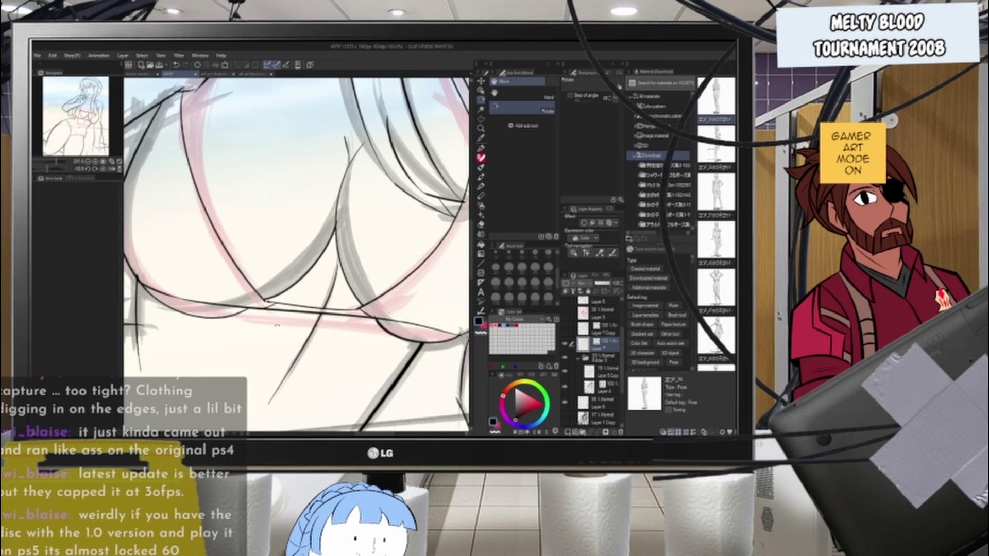
scroll(277, 316, "up", 6)
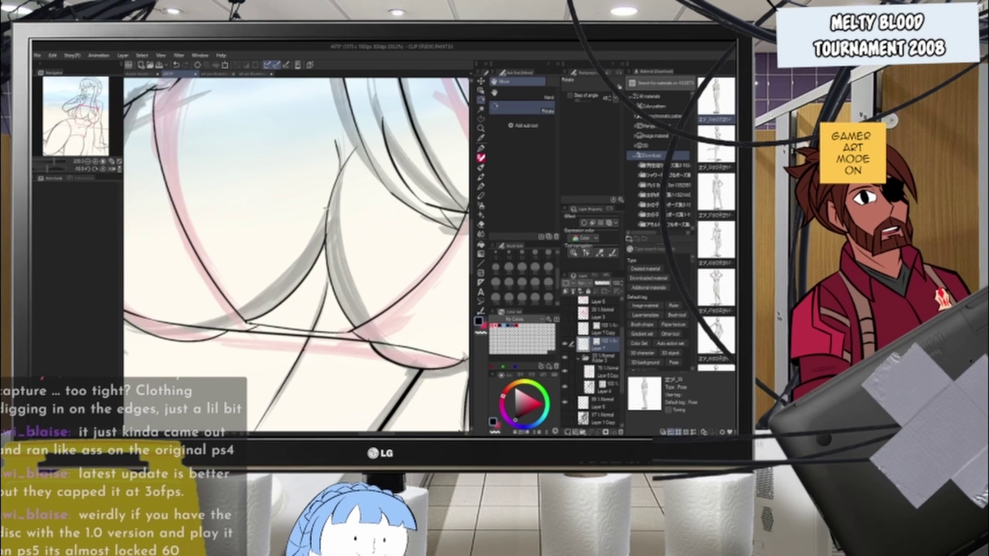
- Shift the right breast's inner curve slightly so it meets the left breast's contour at the cleavage
key("o")
scroll(267, 312, "up", 2)
left_click(281, 293)
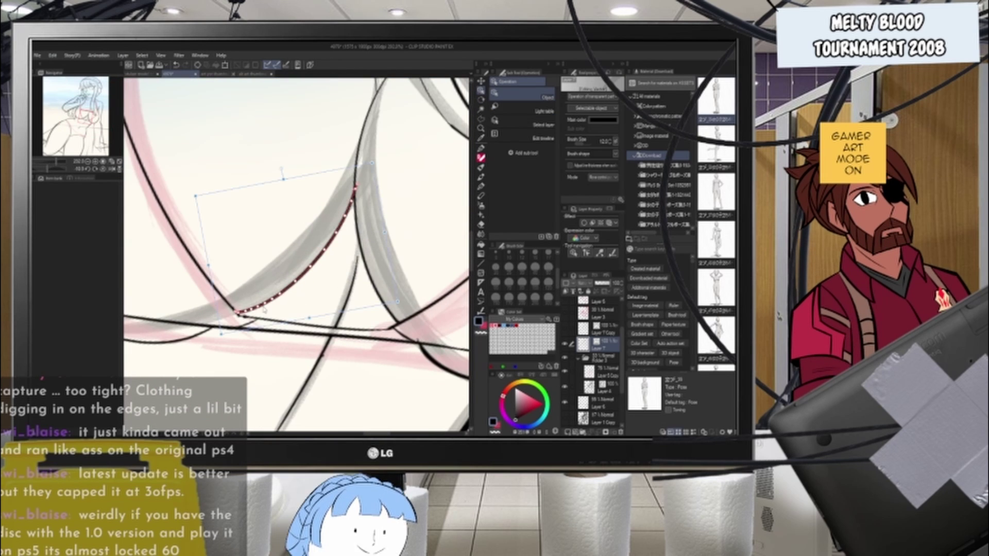
left_click_drag(354, 312, 356, 313)
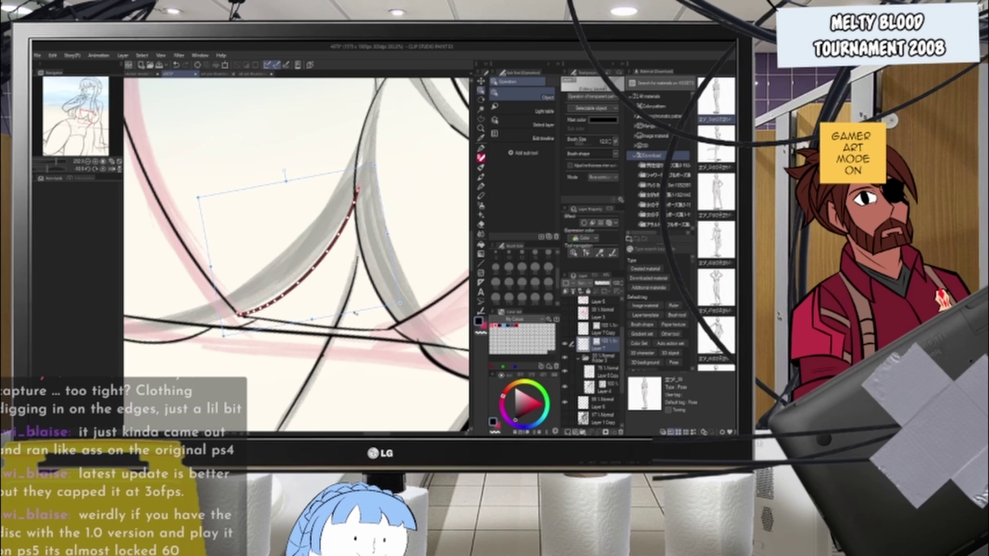
key("e")
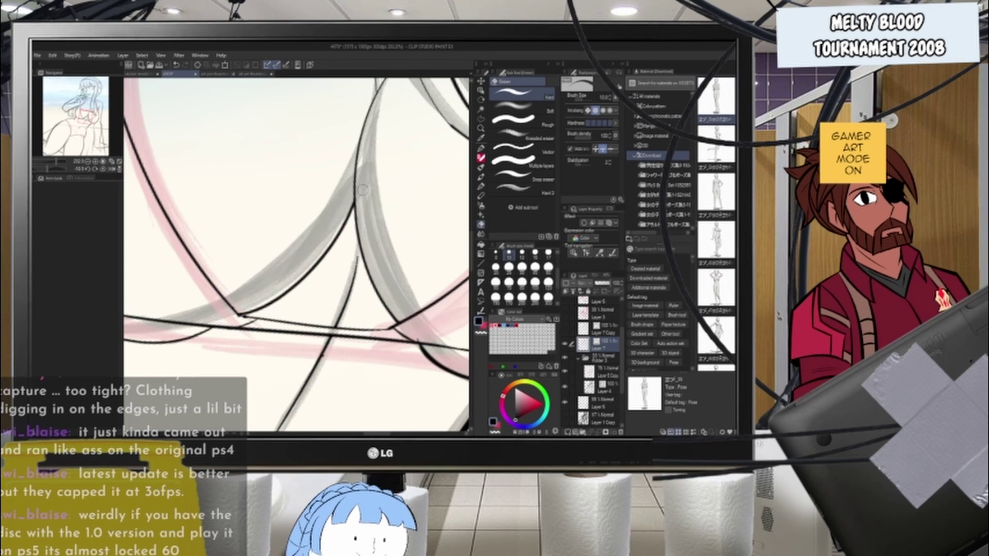
- Examine the bust linework, neck straps and band against the whole figure
scroll(356, 206, "down", 10)
scroll(294, 178, "up", 4)
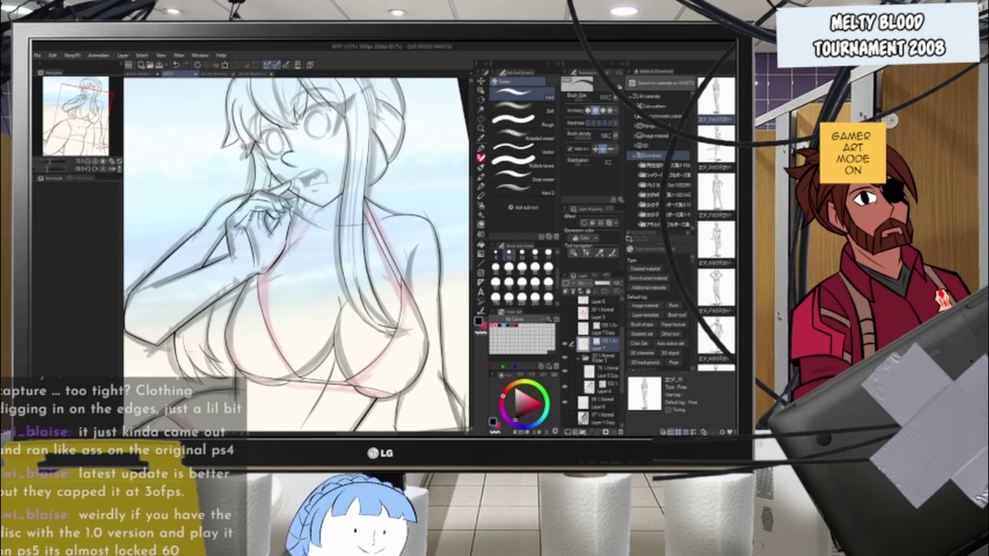
scroll(352, 226, "up", 5)
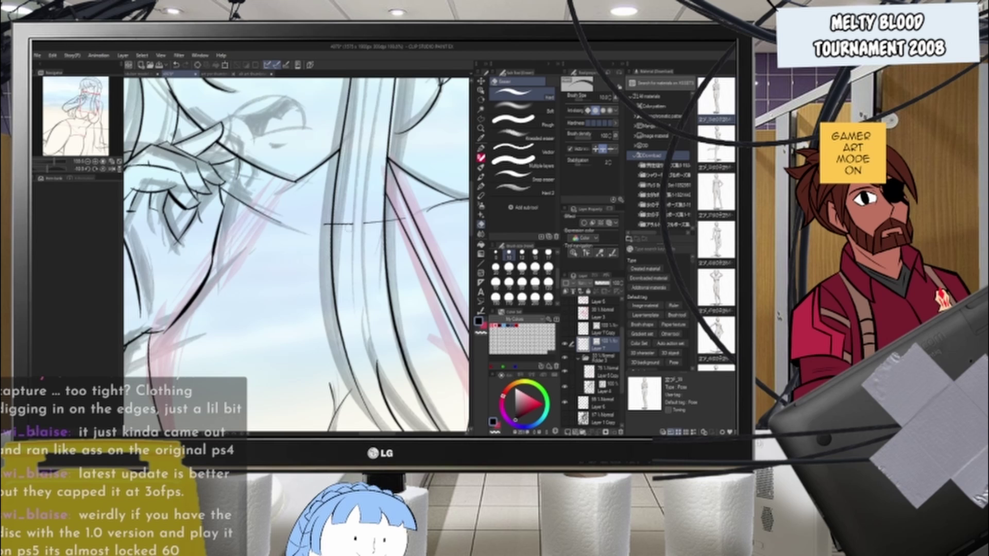
scroll(352, 226, "down", 6)
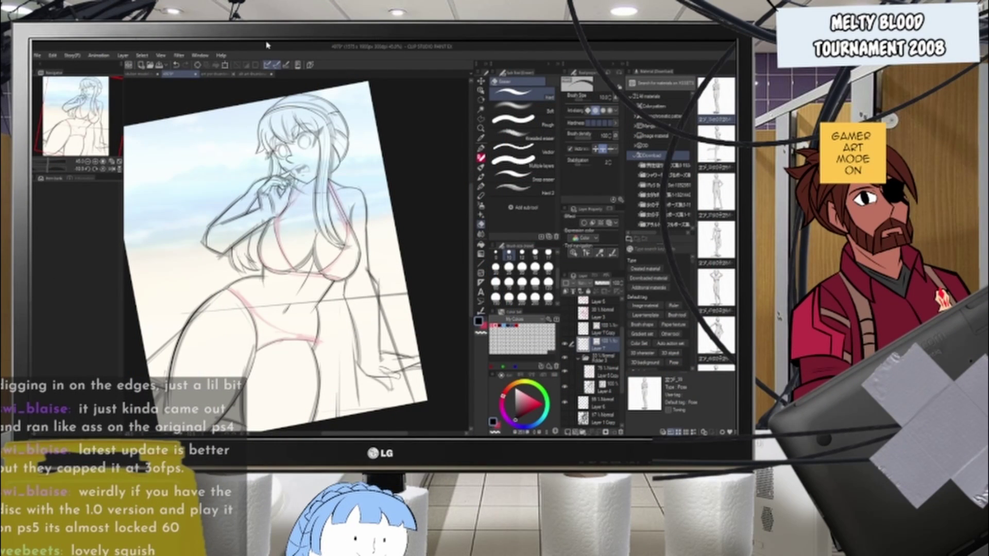
scroll(235, 344, "up", 4)
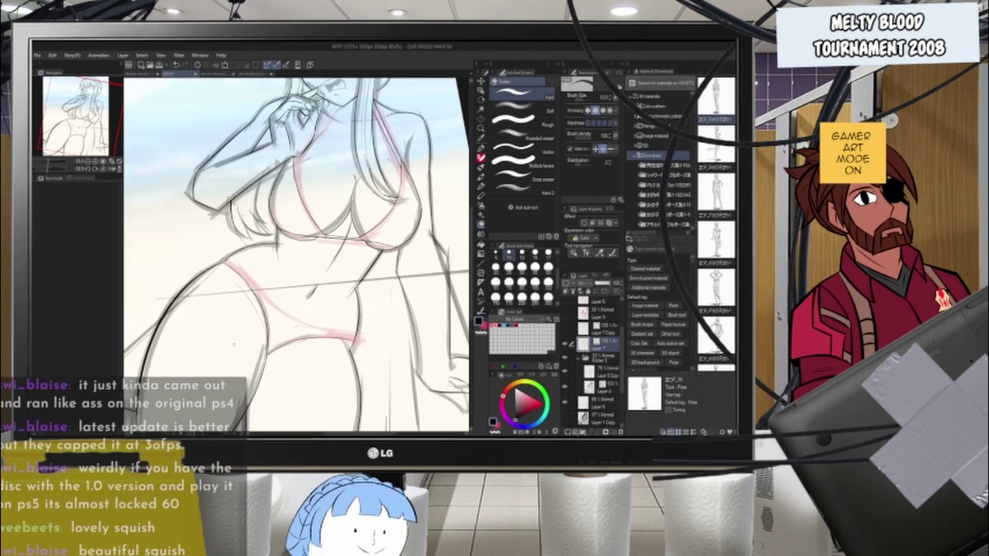
scroll(327, 255, "up", 9)
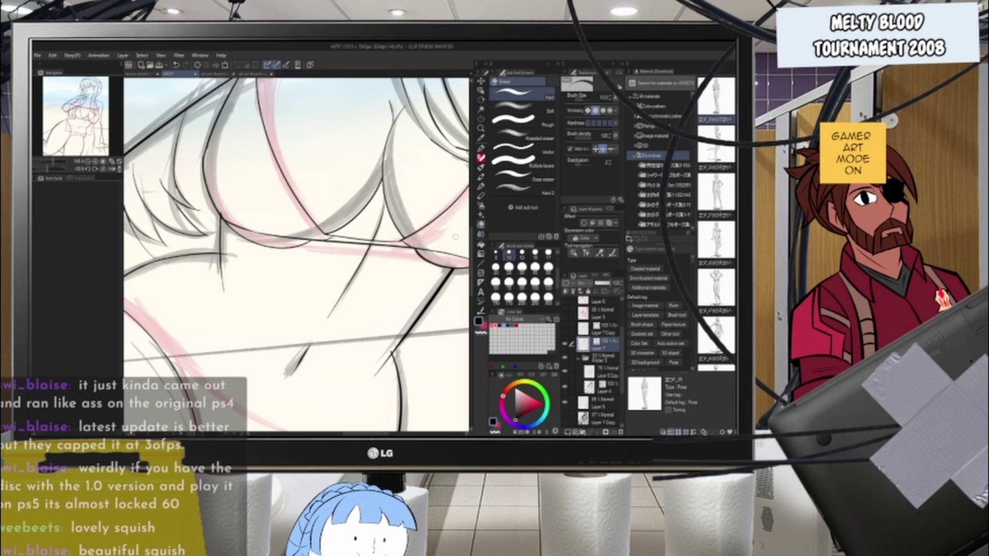
scroll(296, 247, "down", 6)
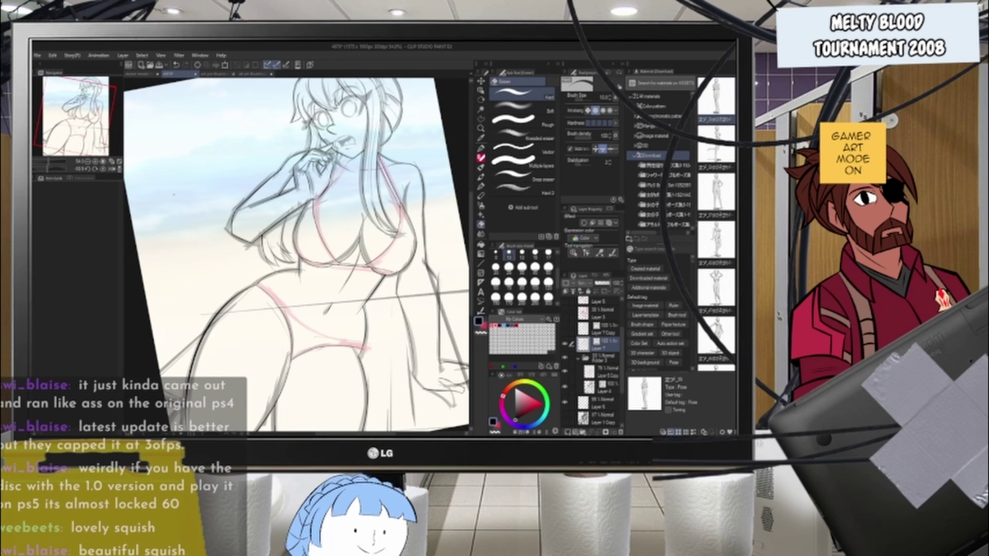
- Ink the left armpit crease as one curved line from inside the upper arm down to the breast's outer contour
scroll(296, 257, "up", 2)
scroll(422, 170, "up", 6)
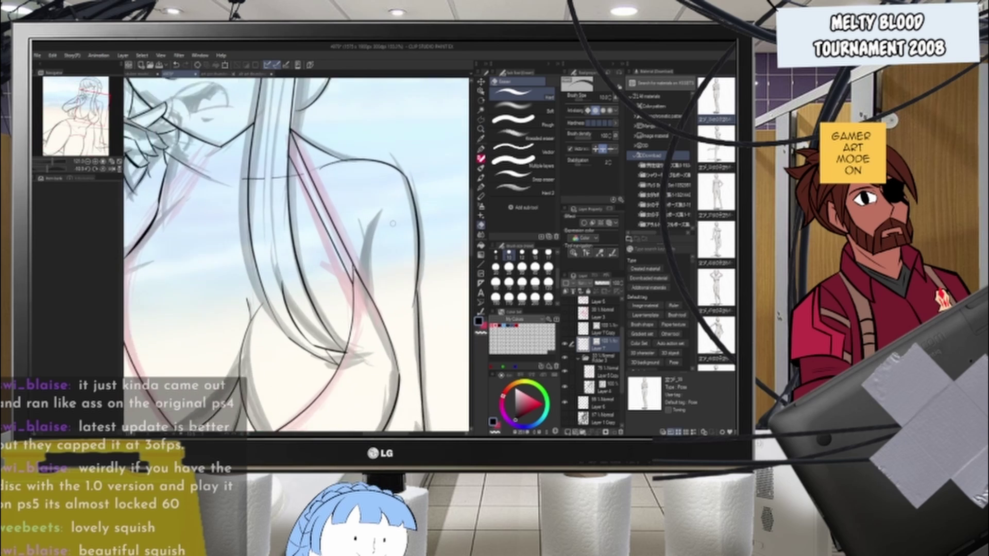
left_click(481, 149)
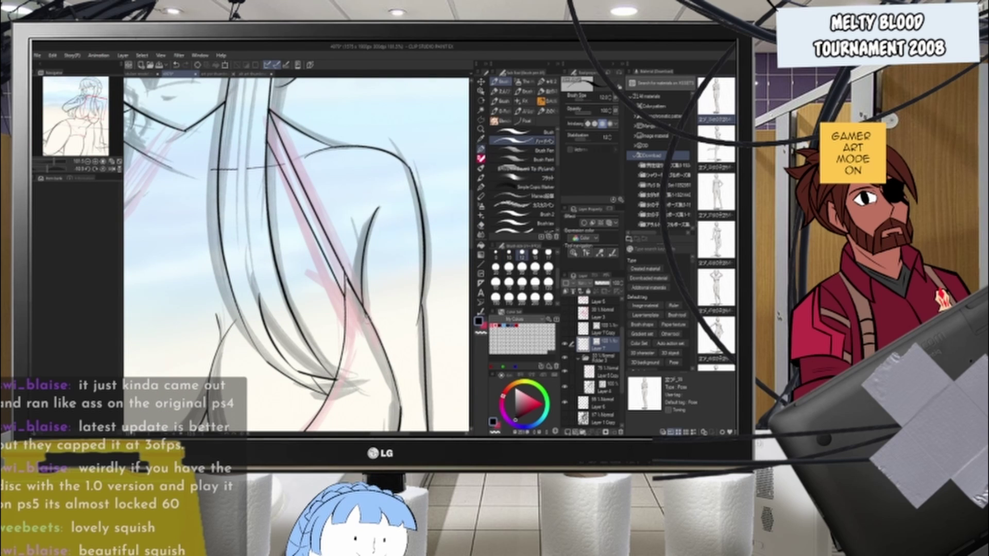
key("ctrl+z")
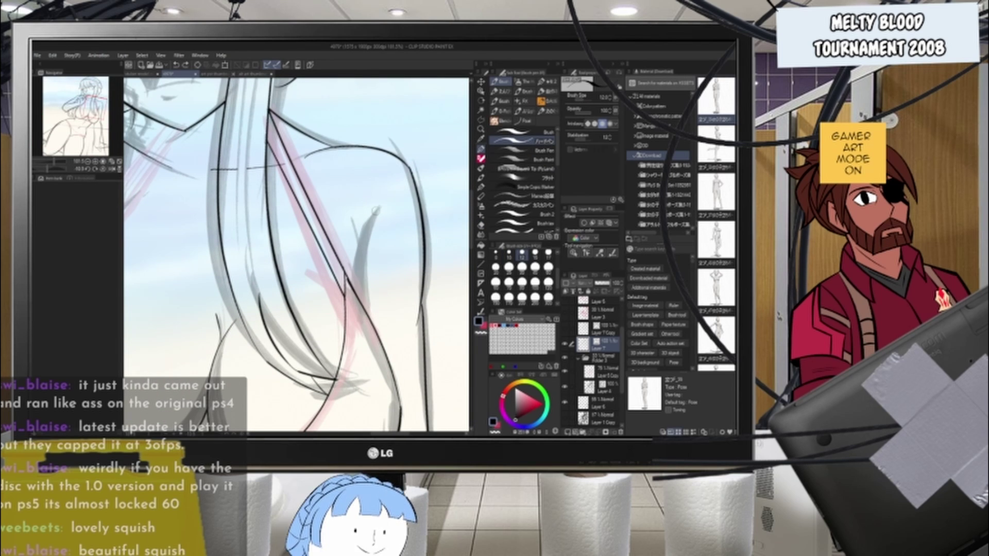
left_click_drag(380, 207, 369, 316)
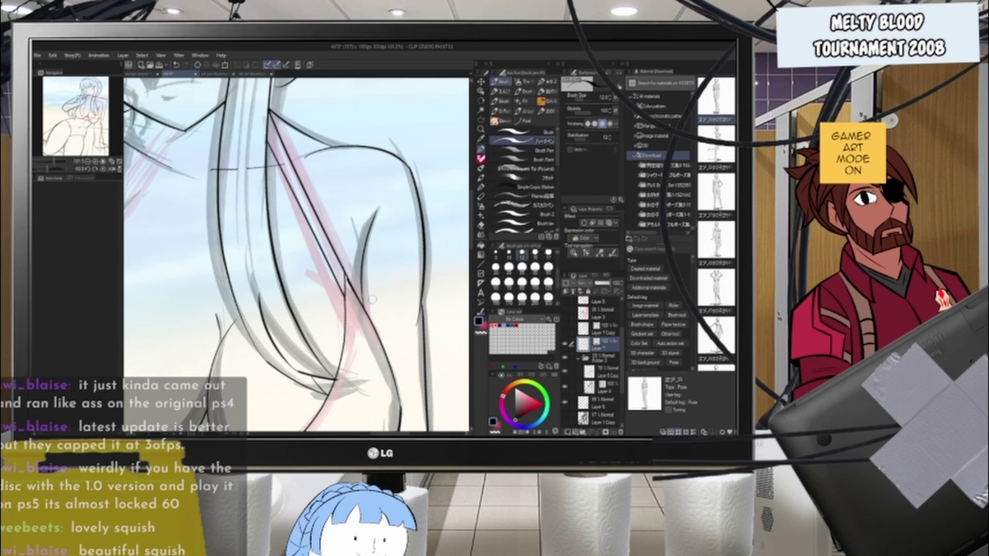
scroll(394, 260, "down", 3)
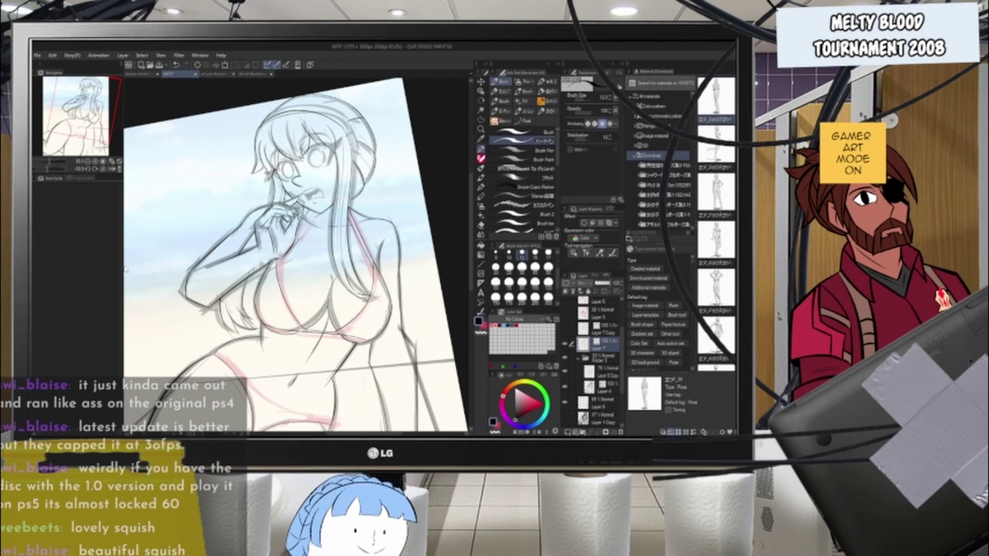
scroll(334, 269, "up", 5)
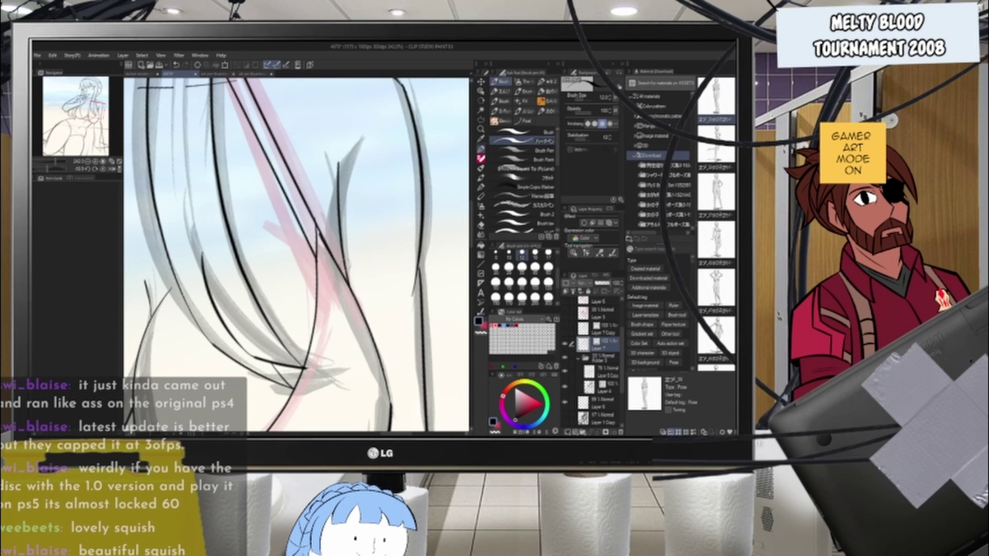
left_click_drag(359, 155, 341, 195)
key("ctrl+z")
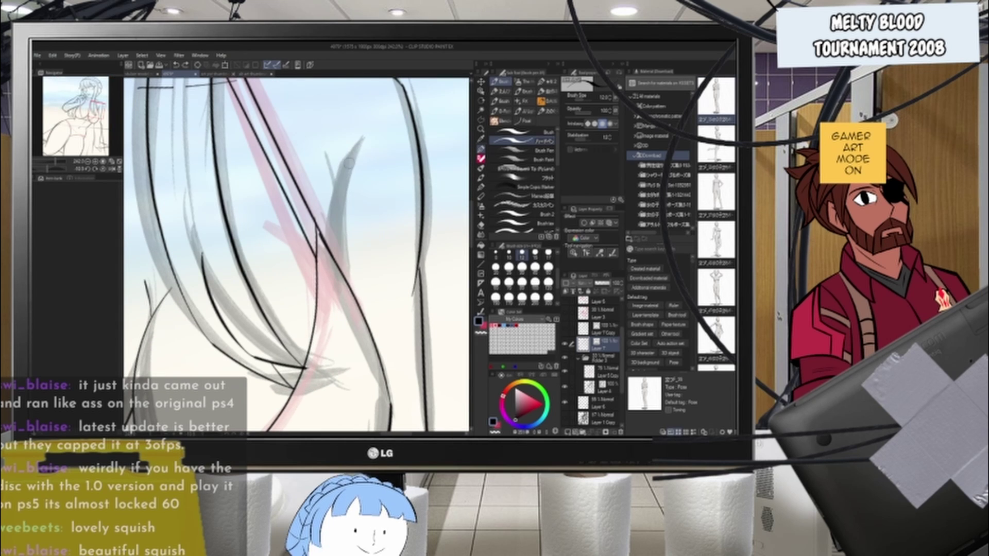
mouse_move(359, 149)
left_mouse_down()
mouse_move(337, 206)
mouse_move(349, 279)
left_mouse_up()
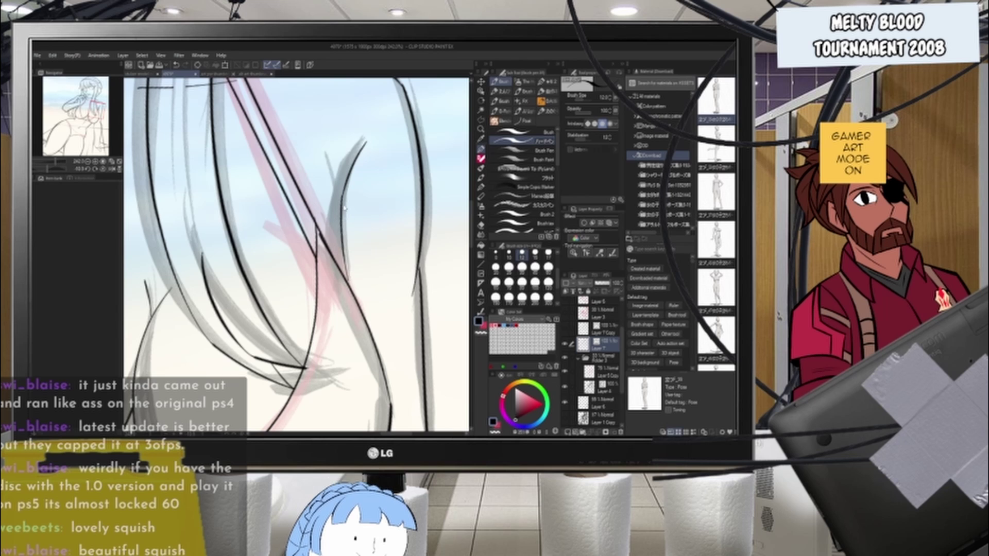
- Hide the rough sketch folder and check the clean line art over the beach background
scroll(349, 244, "down", 6)
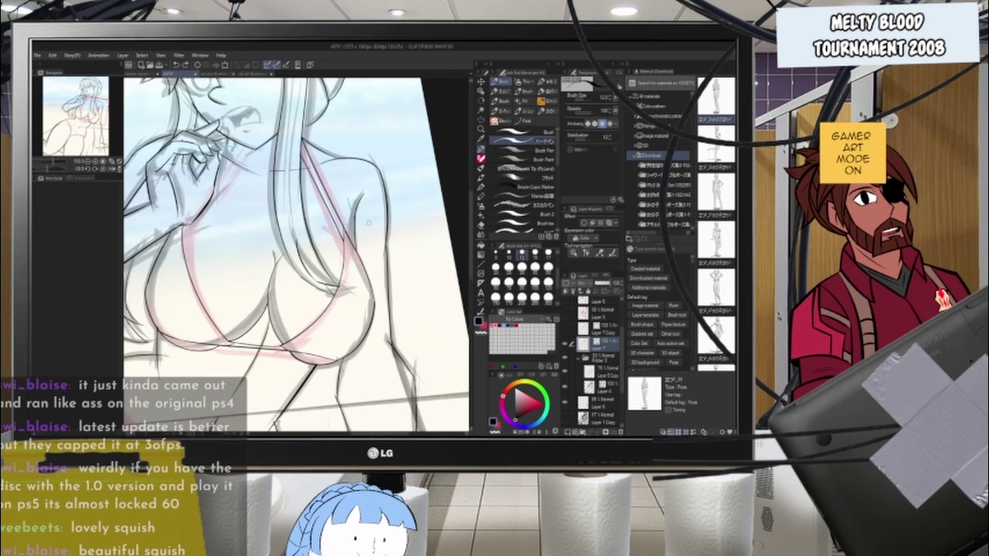
scroll(333, 206, "up", 3)
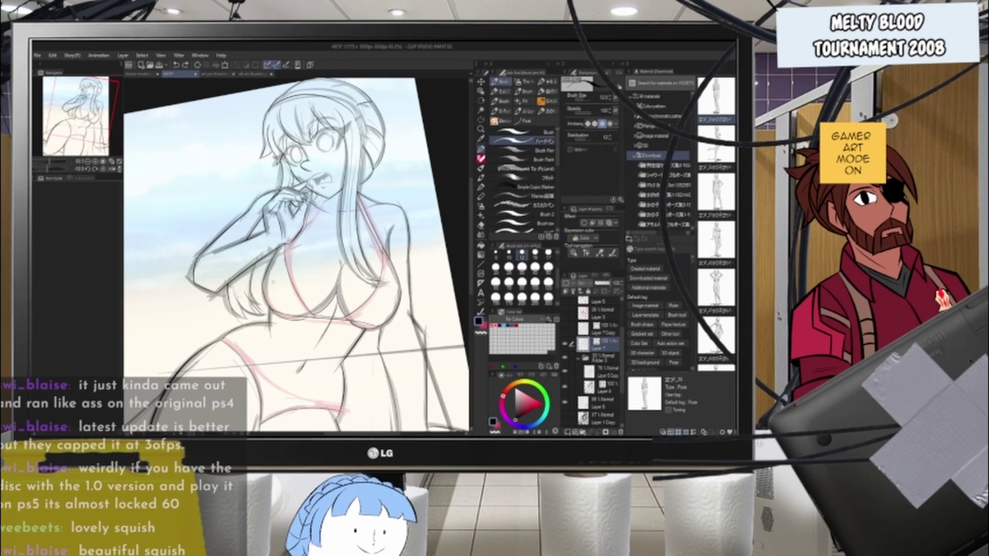
scroll(273, 253, "up", 1)
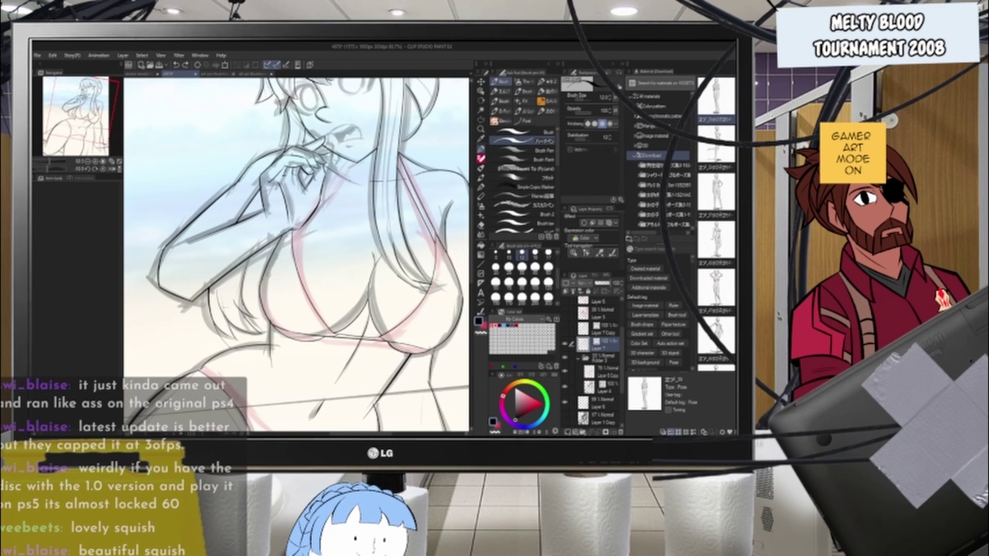
left_click(564, 360)
scroll(318, 245, "down", 3)
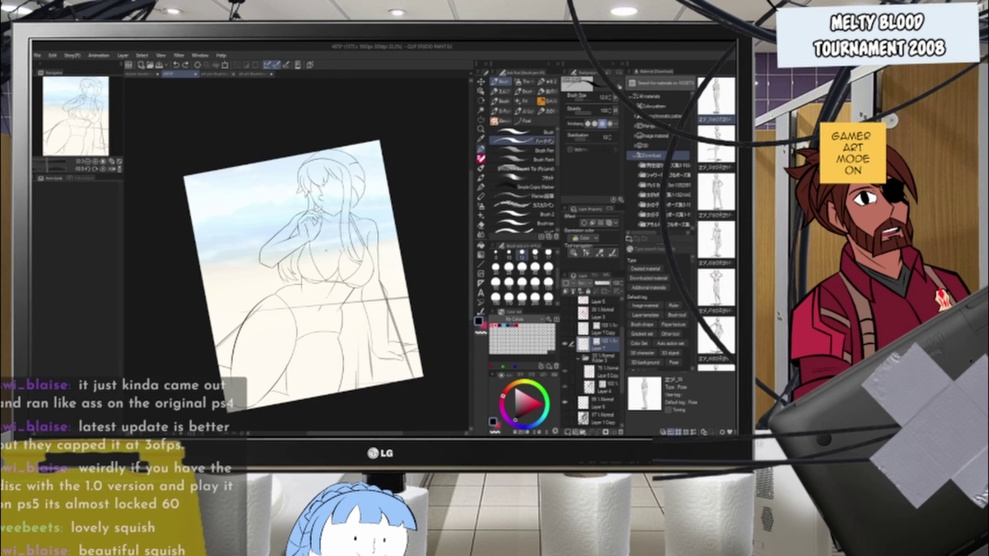
scroll(328, 253, "up", 2)
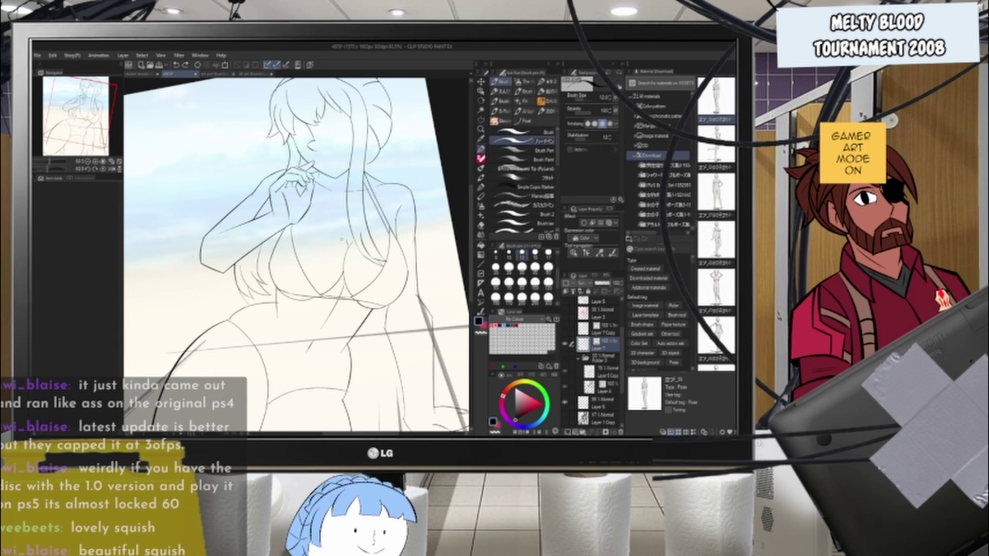
- Erase the torso line's overshoot below its junction with the waist contour under the right breast
scroll(283, 306, "up", 5)
key("e")
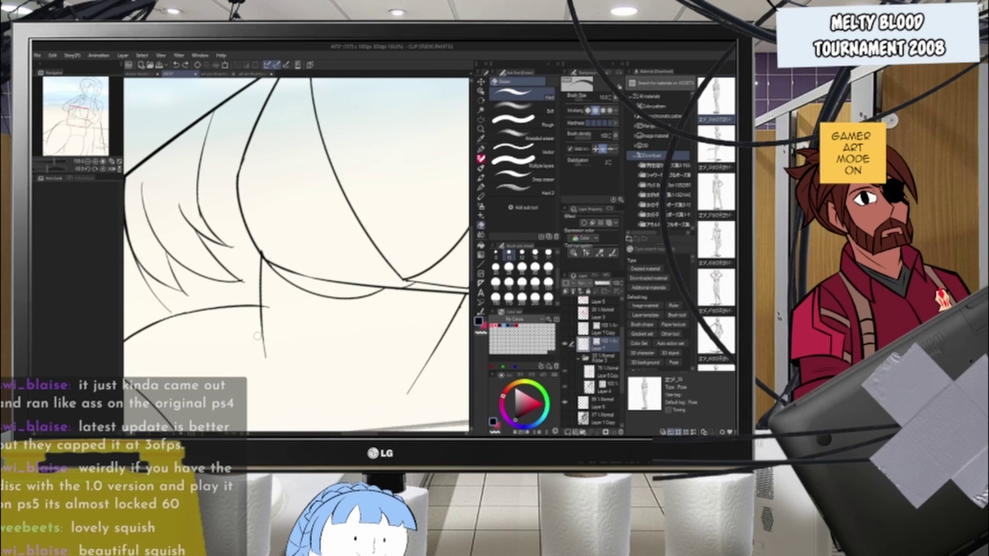
left_click_drag(257, 336, 263, 328)
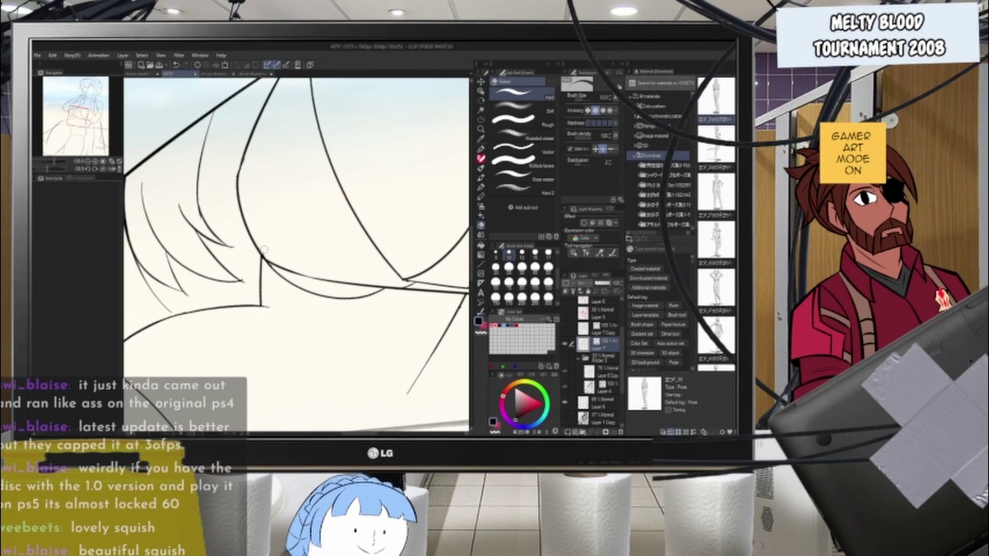
scroll(265, 240, "down", 8)
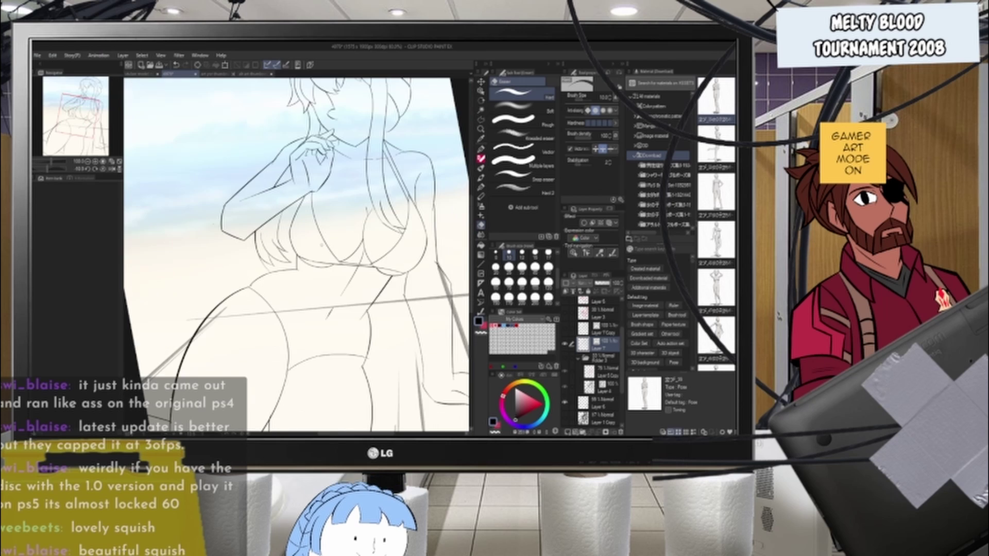
scroll(353, 220, "up", 2)
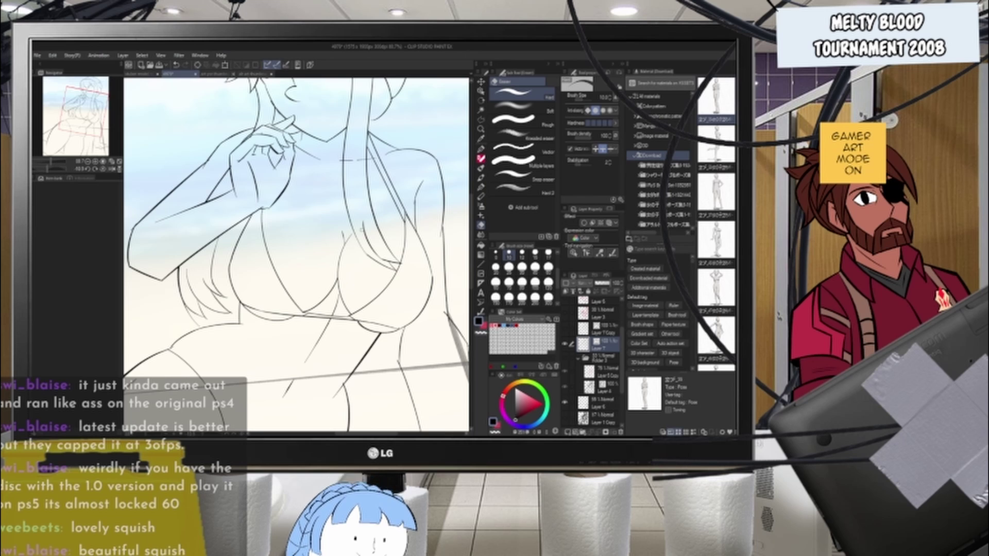
- Examine the clean line art over the whole figure and the torso with the rough sketch hidden
scroll(327, 266, "down", 6)
key("ctrl+minus")
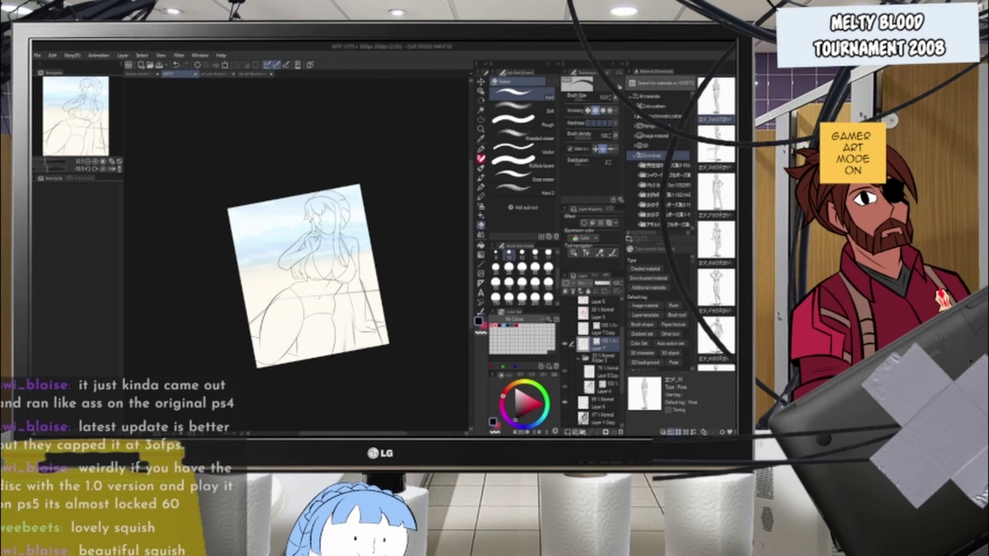
key("ctrl+plus")
key("ctrl+plus")
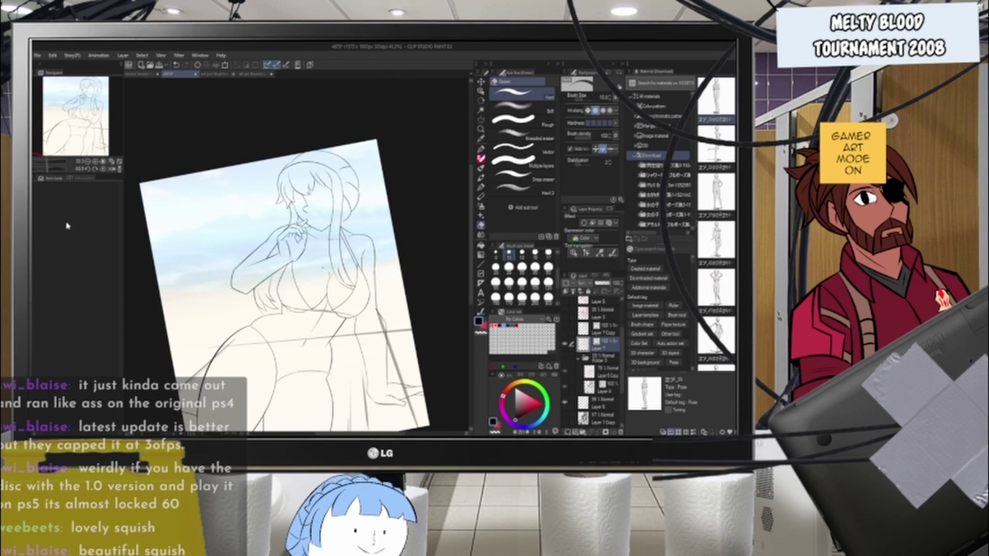
key("ctrl+plus")
key("ctrl+plus")
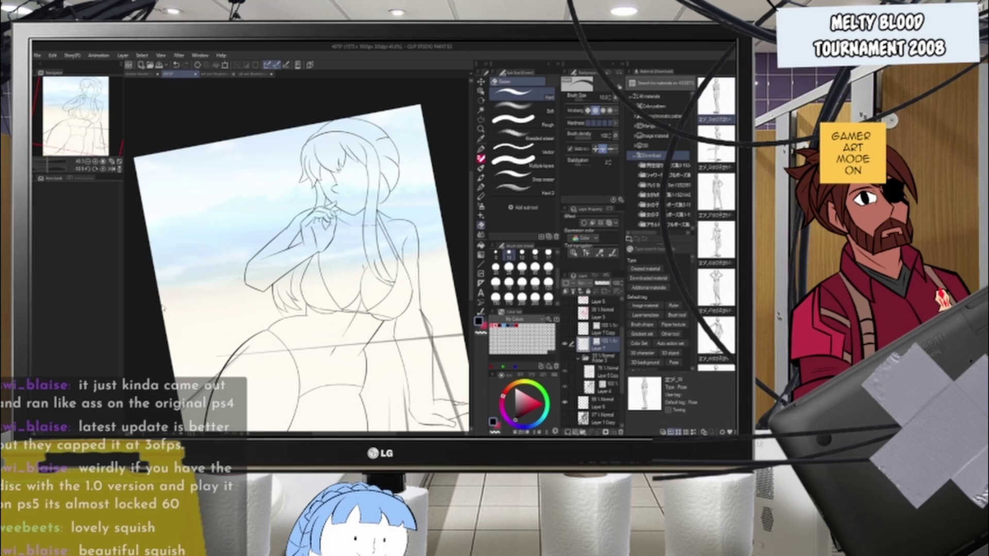
key("ctrl+plus")
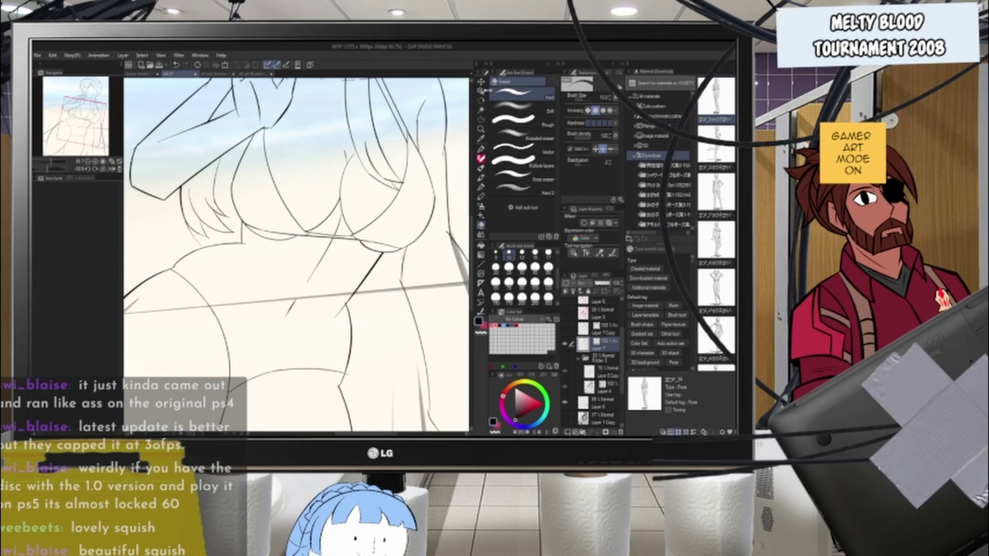
- Delete the two midline strokes crossing the bust band, one on the abdomen and one in the cleavage
key("o")
key("ctrl+plus")
key("ctrl+plus")
left_click(320, 252)
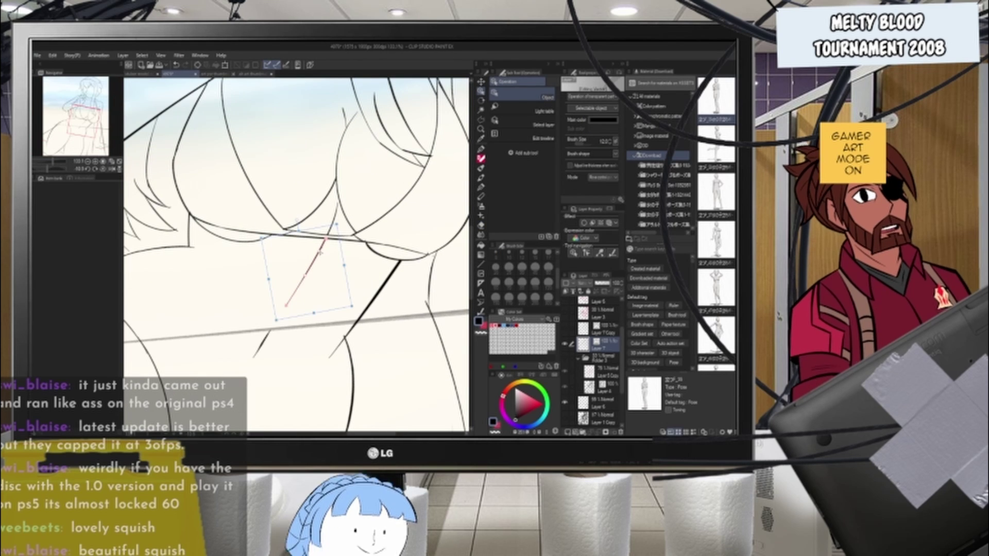
key("Delete")
left_click(339, 213)
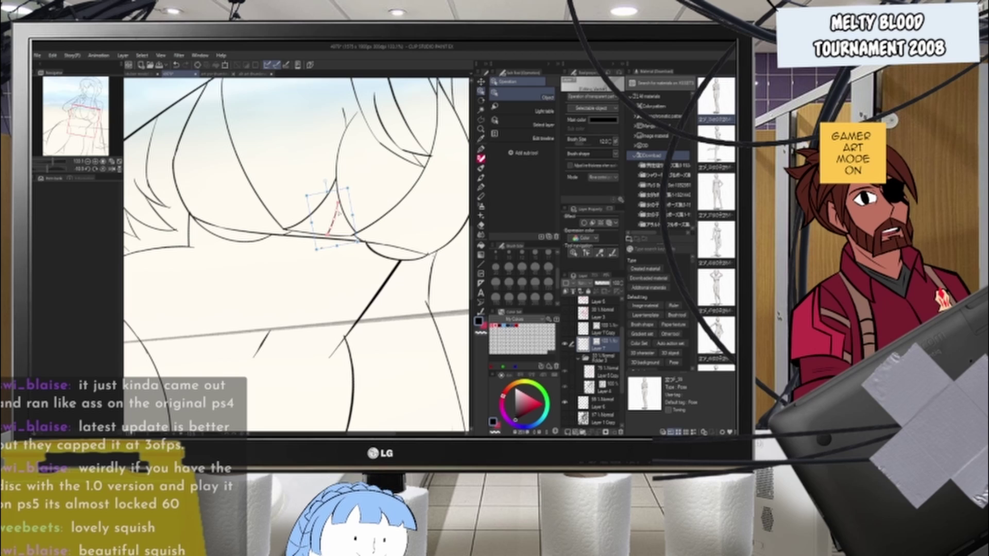
key("Delete")
- Show the rough sketch folder and re-ink the abdomen midline as one curved stroke running down from the bust band
left_click(566, 357)
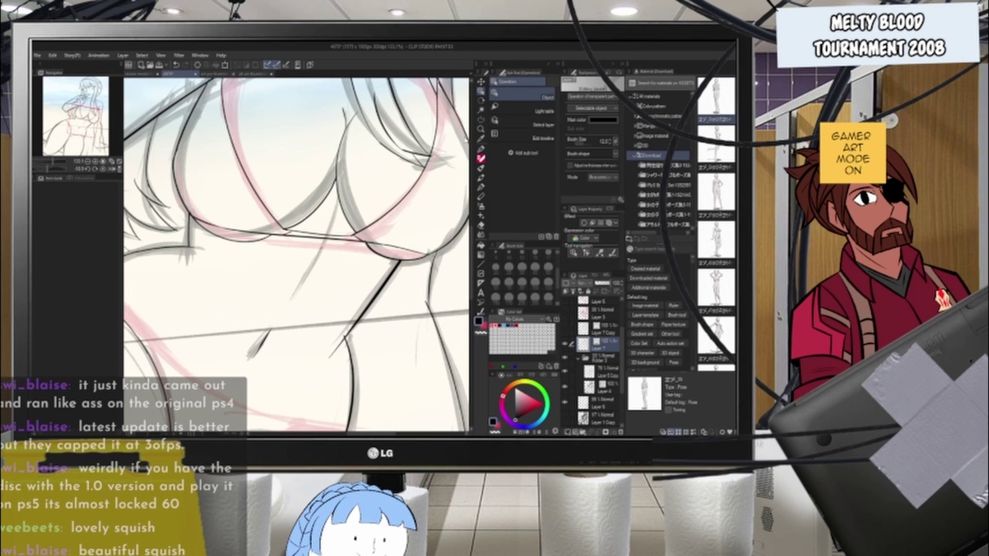
left_click(481, 149)
mouse_move(330, 208)
left_mouse_down()
mouse_move(272, 337)
mouse_move(287, 313)
left_mouse_up()
key("ctrl+z")
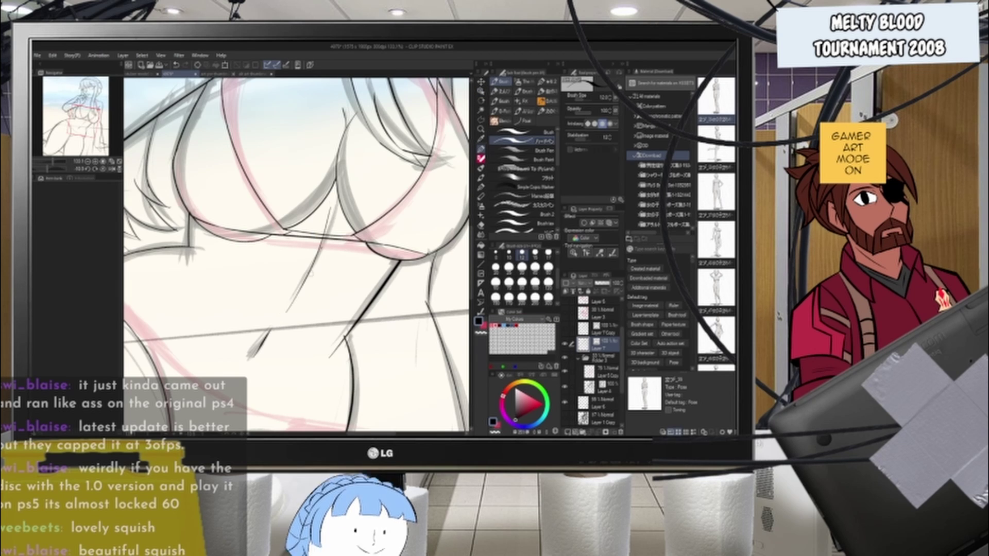
key("ctrl+z")
key("ctrl+z")
mouse_move(333, 207)
left_mouse_down()
mouse_move(272, 322)
mouse_move(327, 230)
mouse_move(278, 317)
left_mouse_up()
key("ctrl+z")
key("ctrl+z")
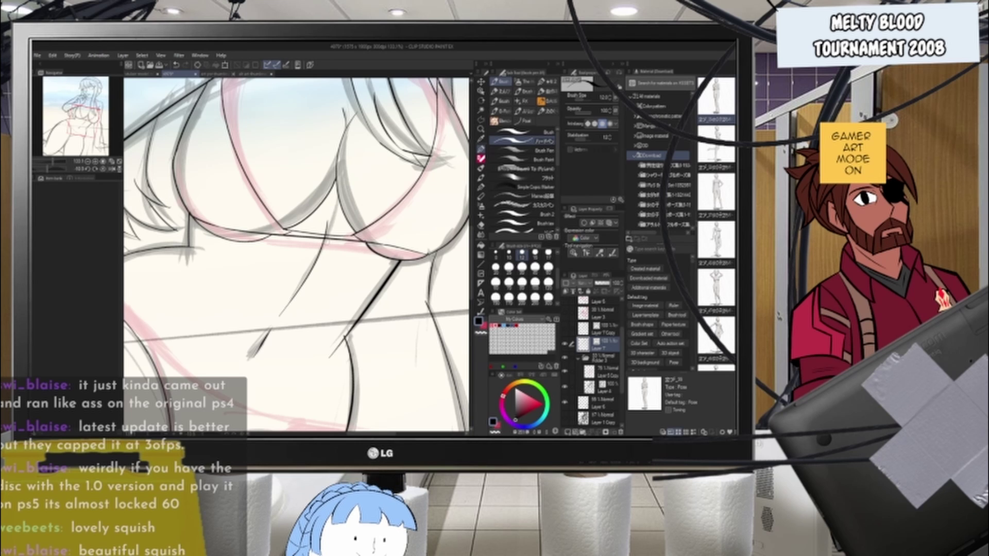
- Erase the abdomen midline's overshoot above the lower edge of the bust band
scroll(330, 204, "up", 4)
key("e")
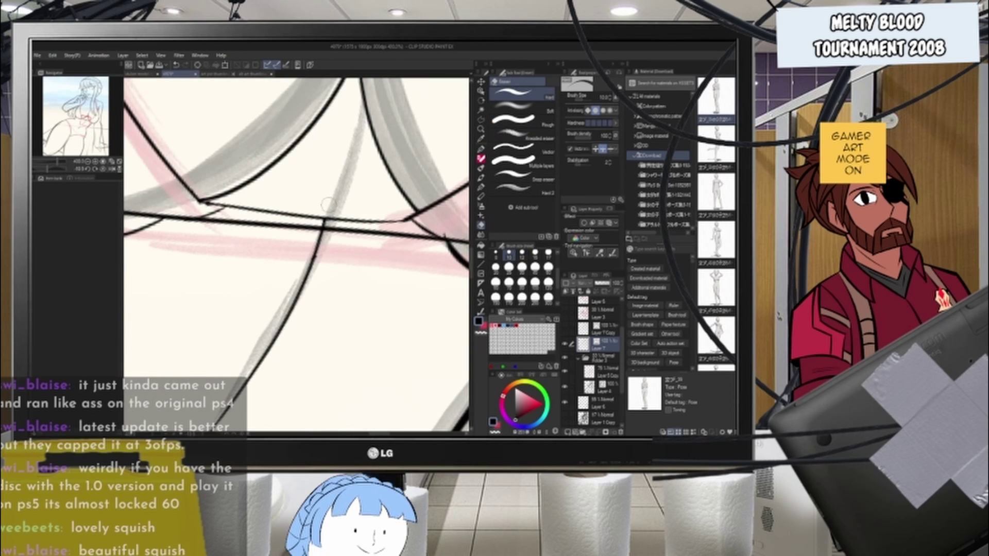
scroll(330, 212, "down", 4)
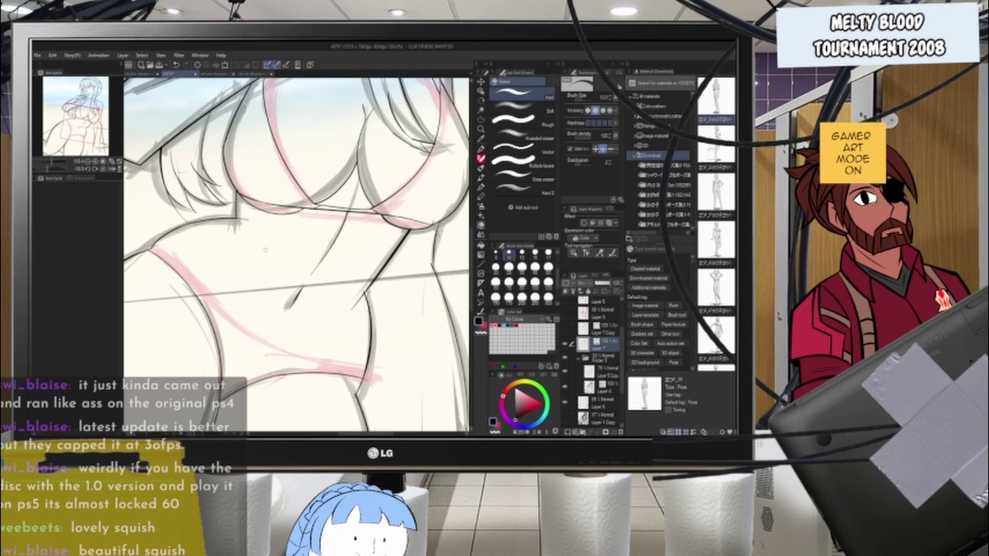
- Try to ink the bikini bottom's upper edge as a smooth curve from the left hip contour along the pink sketch
scroll(265, 250, "down", 1)
key("r")
mouse_move(330, 259)
left_mouse_down()
mouse_move(310, 281)
mouse_move(327, 271)
left_mouse_up()
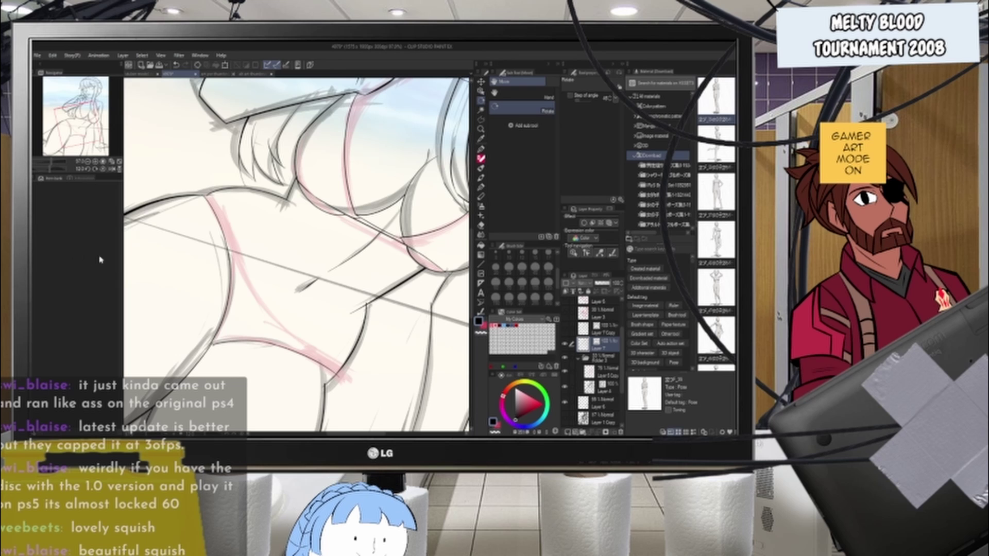
scroll(273, 361, "up", 1)
left_click_drag(330, 265, 320, 281)
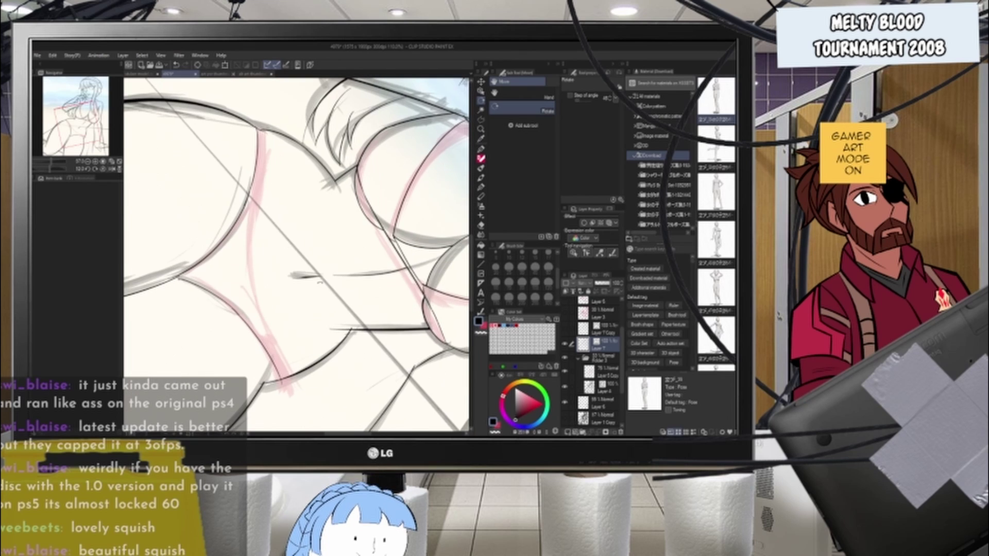
left_click(481, 149)
left_click_drag(261, 140, 263, 327)
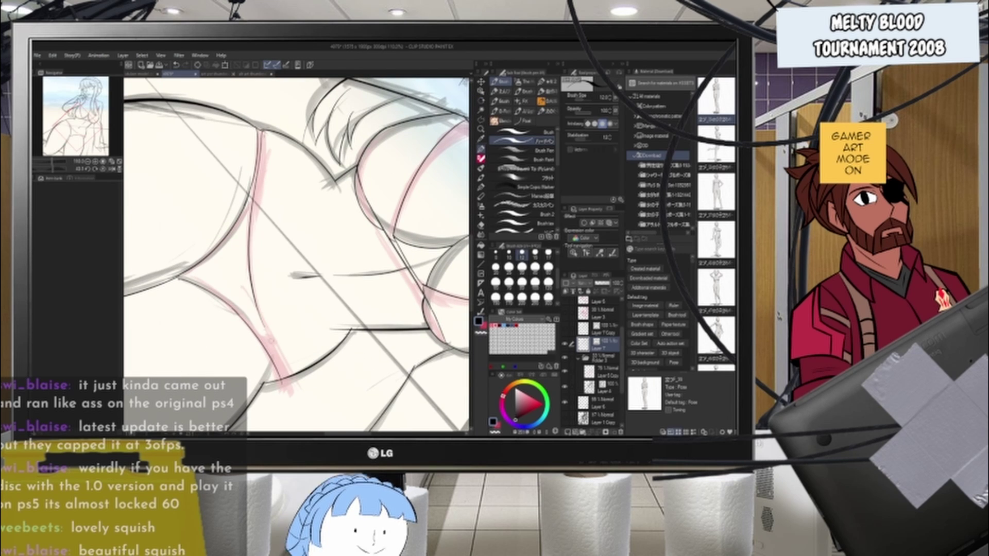
key("ctrl+z")
mouse_move(262, 133)
left_mouse_down()
mouse_move(254, 252)
mouse_move(289, 371)
left_mouse_up()
key("ctrl+z")
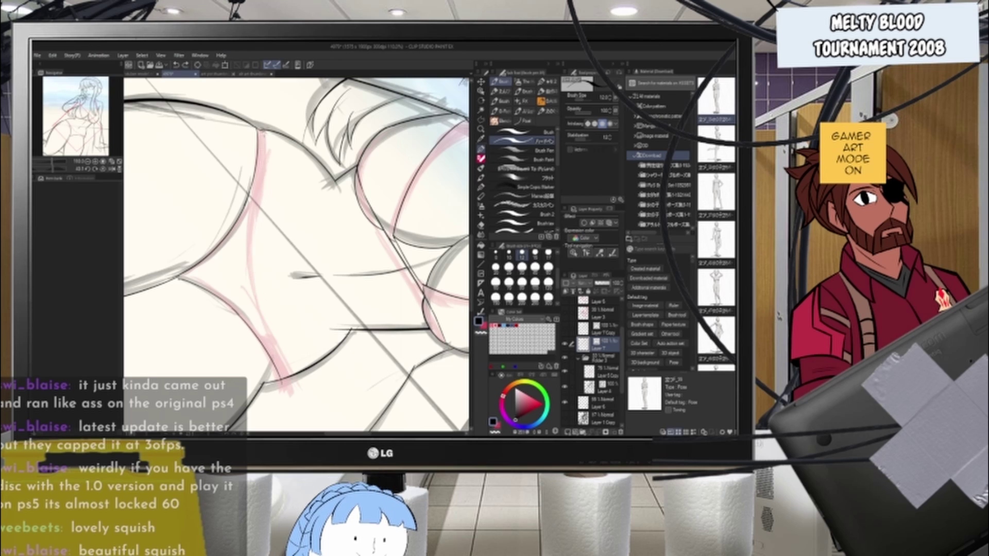
left_click_drag(262, 131, 283, 367)
key("ctrl+z")
key("ctrl+z")
mouse_move(263, 133)
left_mouse_down()
mouse_move(257, 301)
mouse_move(249, 281)
mouse_move(286, 381)
left_mouse_up()
key("ctrl+z")
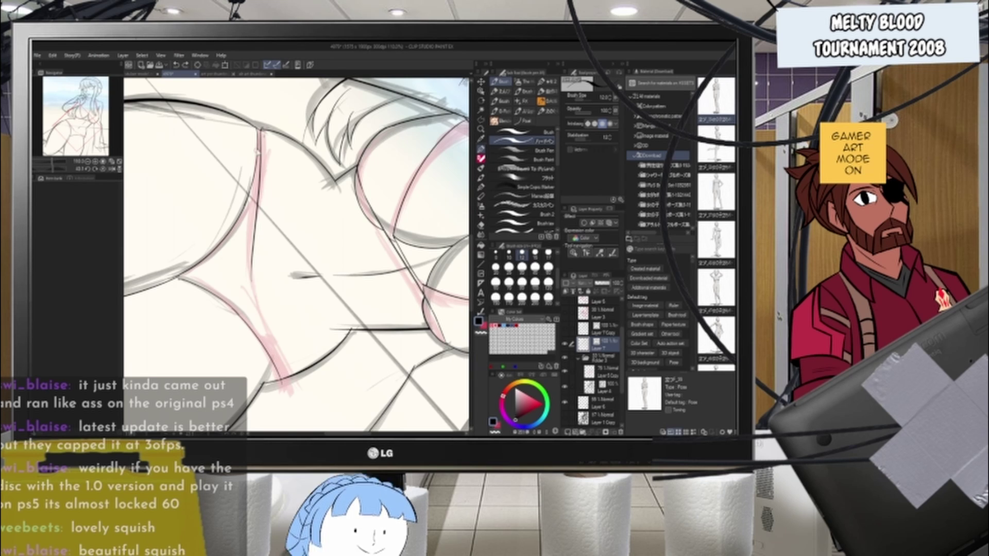
key("ctrl+z")
left_click_drag(263, 131, 253, 297)
key("ctrl+z")
left_click_drag(263, 133, 291, 386)
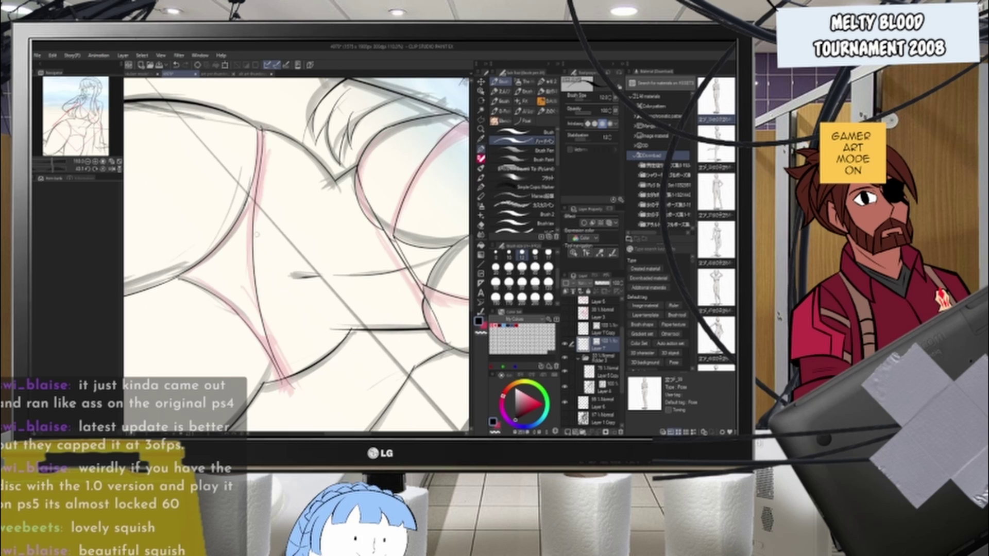
key("ctrl+z")
left_click_drag(262, 134, 288, 364)
key("ctrl+z")
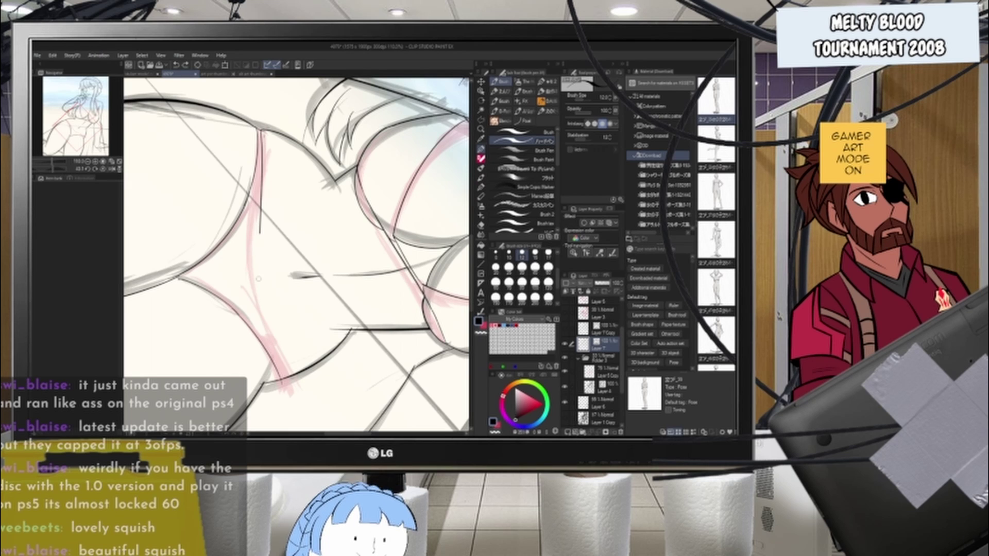
left_click_drag(259, 279, 292, 382)
key("ctrl+z")
left_click_drag(264, 131, 291, 348)
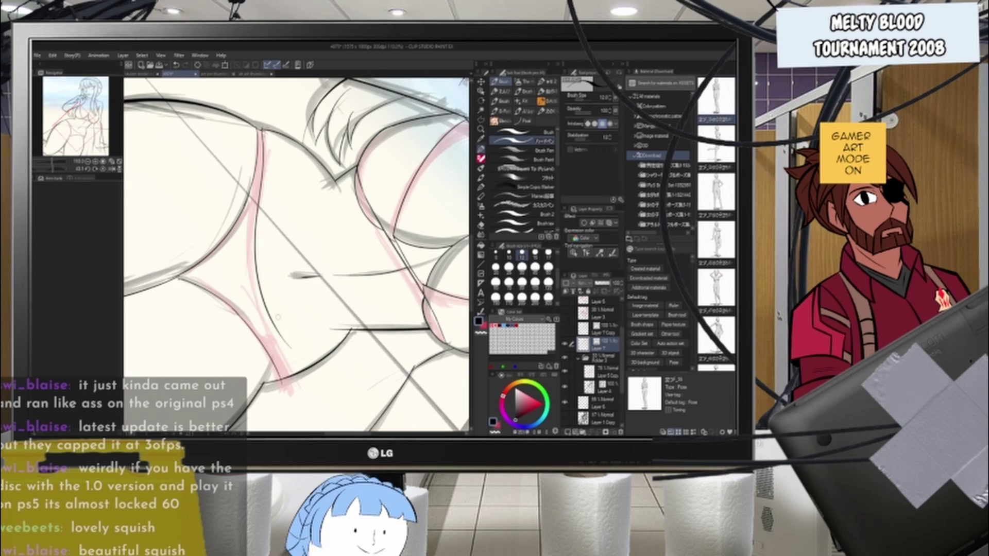
key("ctrl+z")
left_click_drag(263, 129, 304, 392)
key("ctrl+z")
left_click_drag(263, 136, 254, 296)
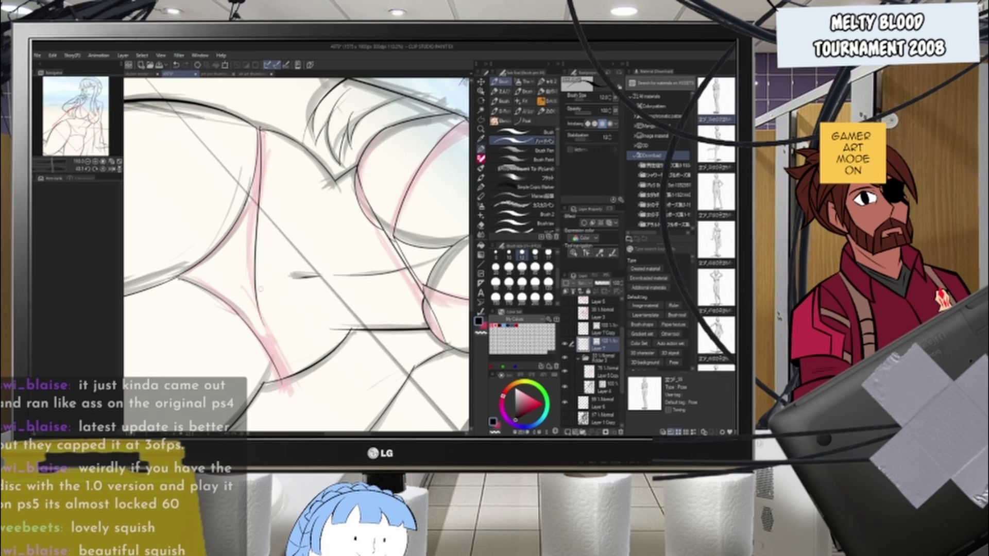
mouse_move(257, 196)
left_mouse_down()
mouse_move(255, 290)
mouse_move(293, 381)
left_mouse_up()
key("ctrl+z")
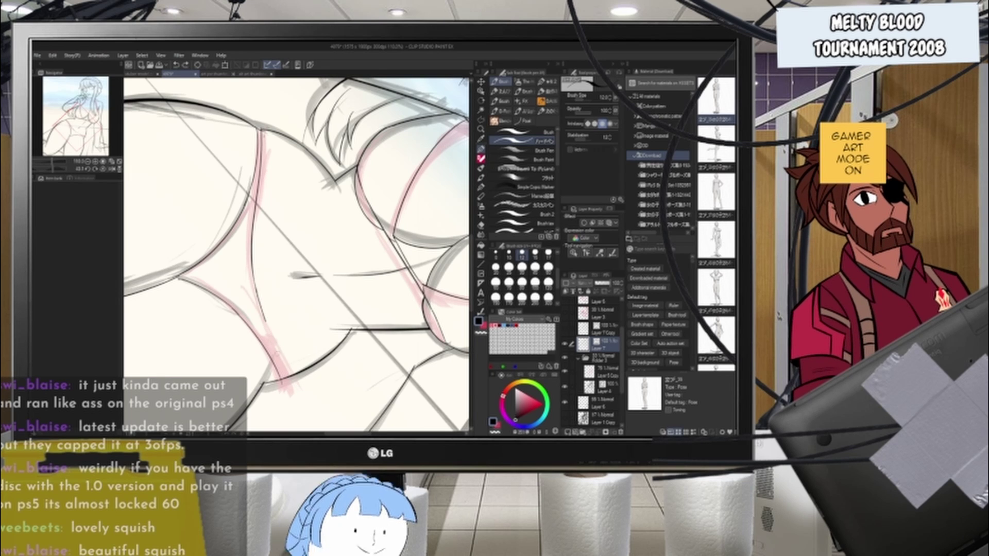
left_click_drag(253, 278, 299, 386)
key("ctrl+z")
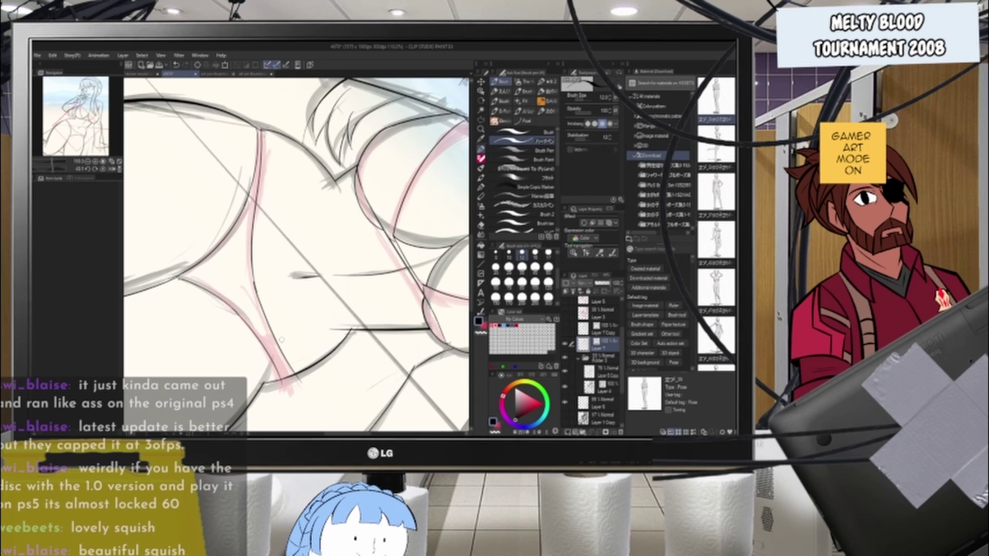
- Check the bikini bottom's upper edge against the torso and undo its strokes
scroll(308, 332, "down", 5)
scroll(291, 364, "up", 4)
key("ctrl+@")
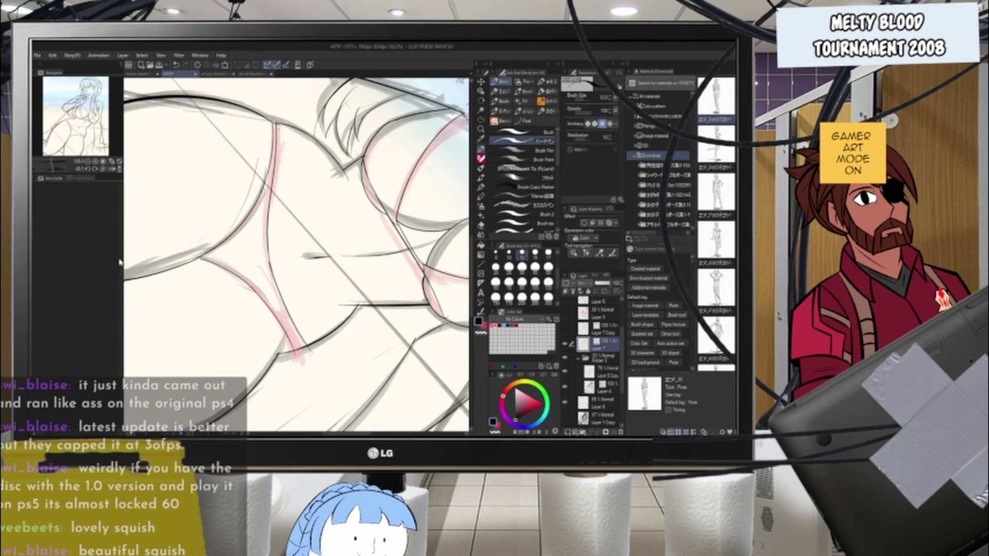
scroll(254, 295, "down", 5)
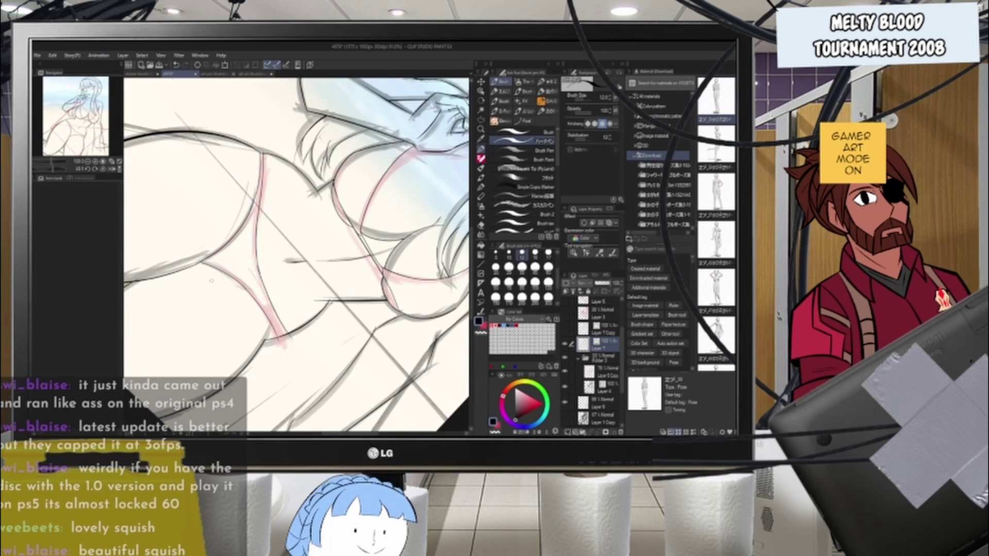
scroll(285, 308, "up", 4)
key("r")
left_click_drag(294, 284, 263, 245)
scroll(326, 296, "up", 2)
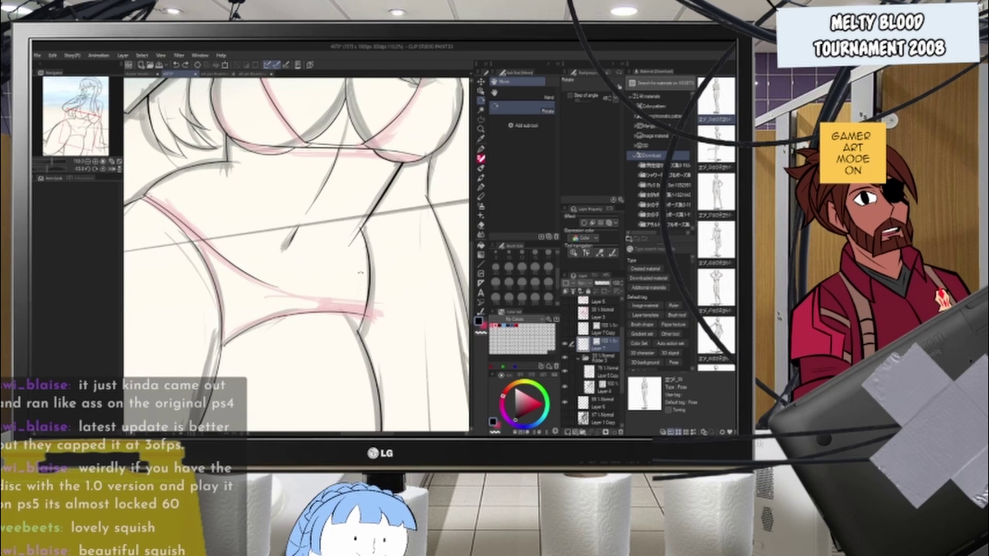
scroll(360, 277, "down", 3)
scroll(344, 275, "up", 3)
key("ctrl+z")
key("ctrl+z")
- Ink the first part of the bikini bottom's upper edge, curving from the left hip contour down to the lower belly
left_click_drag(347, 271, 302, 312)
scroll(257, 289, "up", 1)
left_click_drag(249, 288, 274, 294)
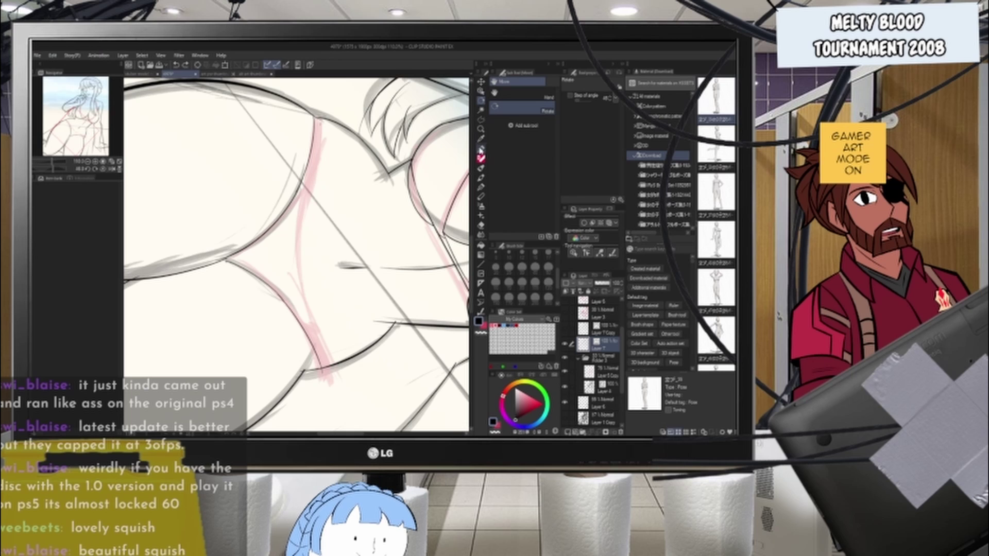
mouse_move(320, 119)
left_mouse_down()
mouse_move(293, 299)
mouse_move(304, 296)
mouse_move(294, 302)
mouse_move(337, 374)
left_mouse_up()
key("ctrl+z")
key("ctrl+z")
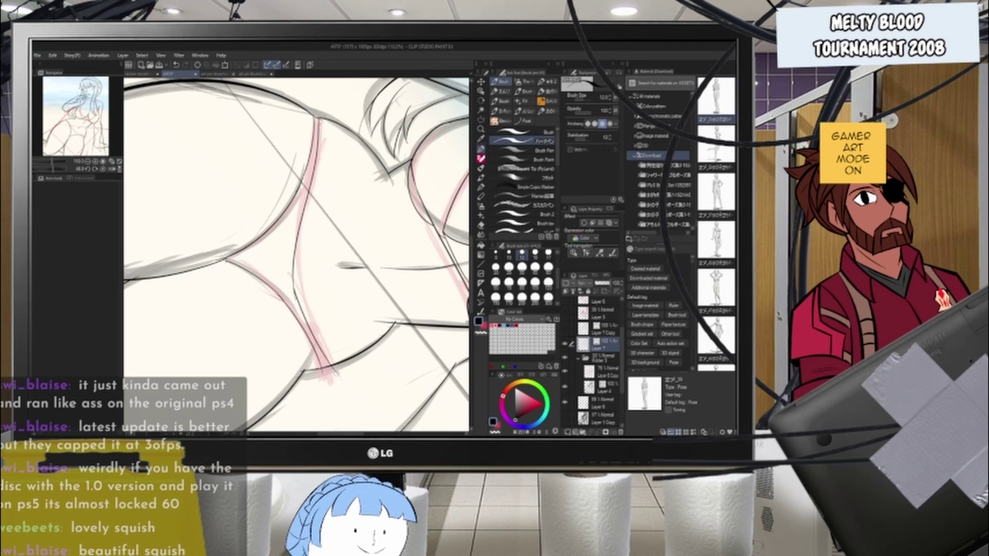
key("ctrl+z")
key("ctrl+z")
- Continue the bikini bottom's upper edge from the lower belly to the opposite hip contour along the pink sketch
left_click_drag(296, 291, 330, 368)
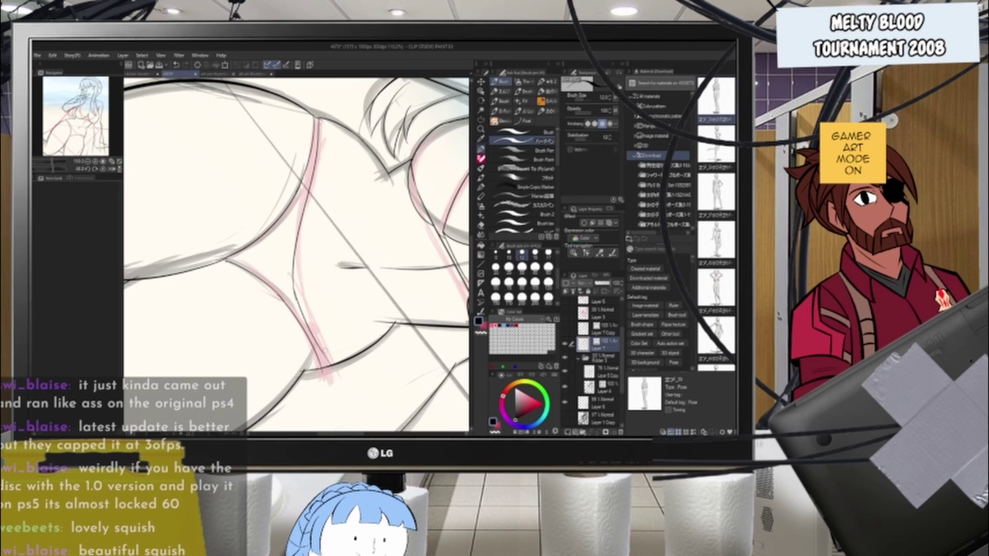
key("ctrl+z")
left_click_drag(293, 286, 309, 330)
left_click_drag(294, 288, 334, 374)
key("ctrl+z")
key("ctrl+z")
left_click_drag(294, 279, 334, 377)
key("ctrl+z")
- Erase the right hip contour above the bikini bottom's edge and trim the left hip contour beside the bikini's side strap
key("e")
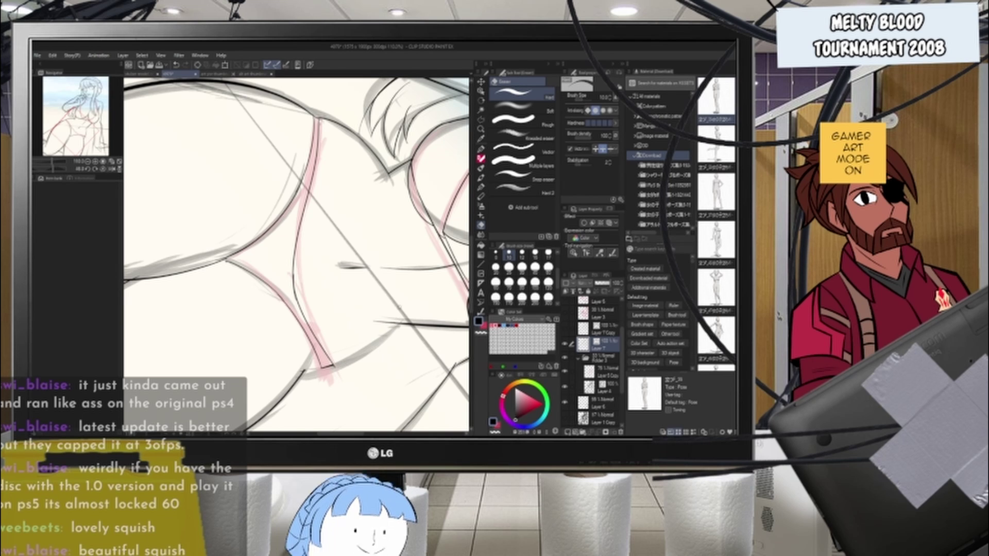
scroll(330, 356, "down", 3)
scroll(324, 246, "up", 7)
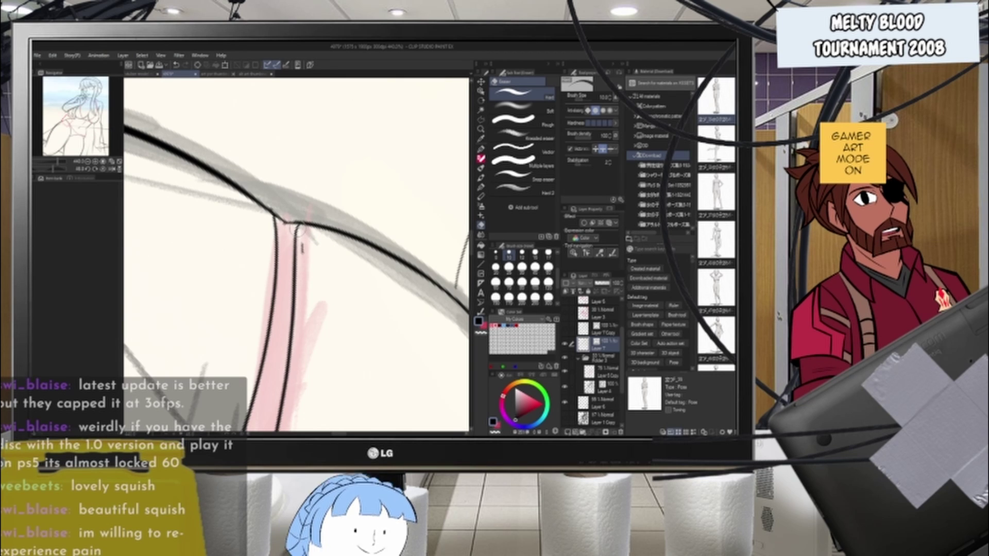
left_click_drag(304, 225, 329, 230)
key("r")
scroll(306, 247, "down", 3)
scroll(338, 234, "up", 4)
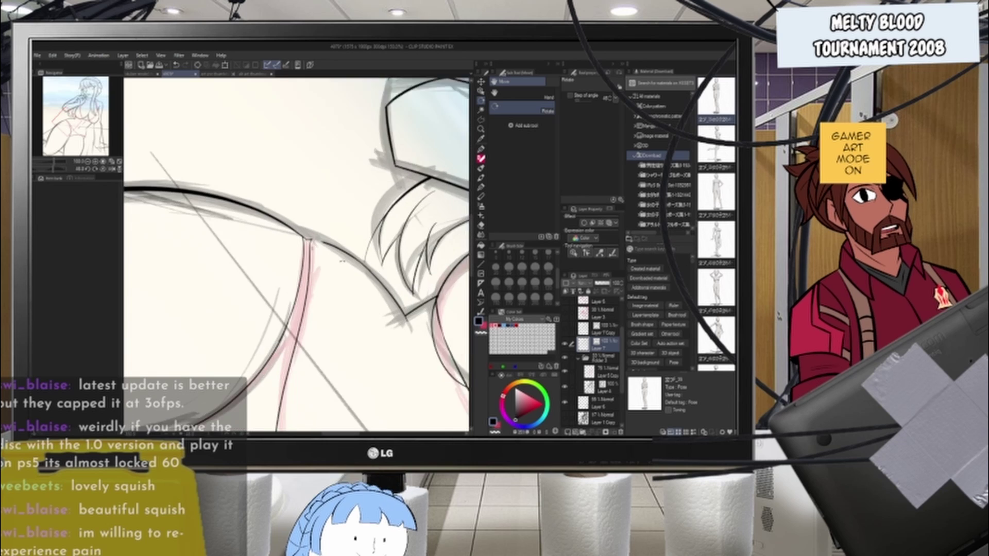
- Redraw the short gap in the left hip contour so it meets the top of the bikini's side strap
left_click(482, 150)
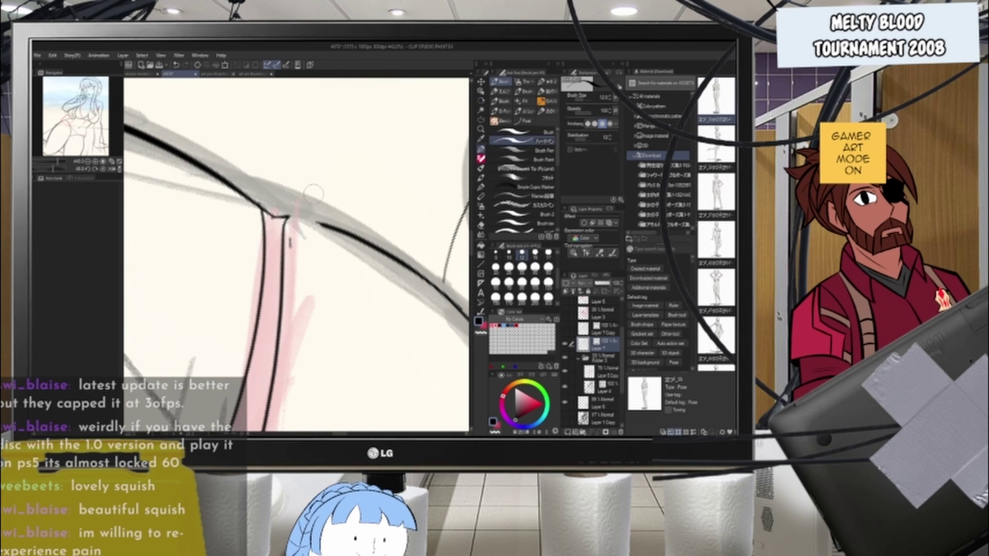
key("ctrl+z")
left_click_drag(286, 221, 322, 227)
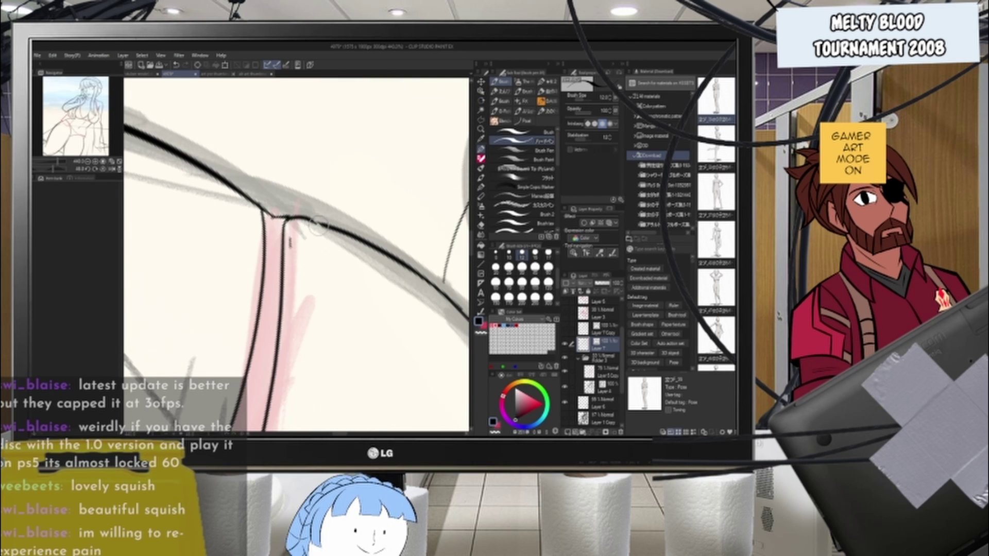
key("ctrl+z")
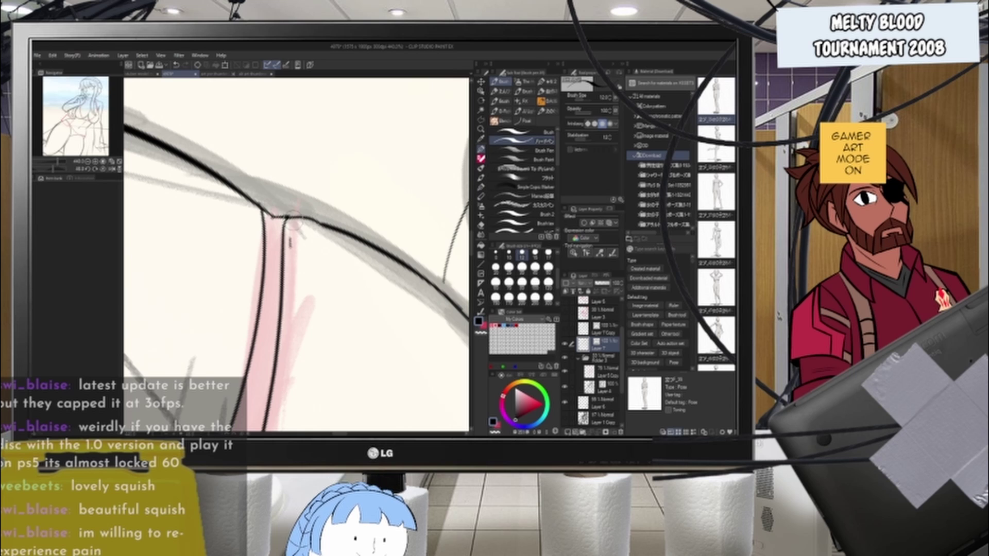
scroll(327, 219, "down", 10)
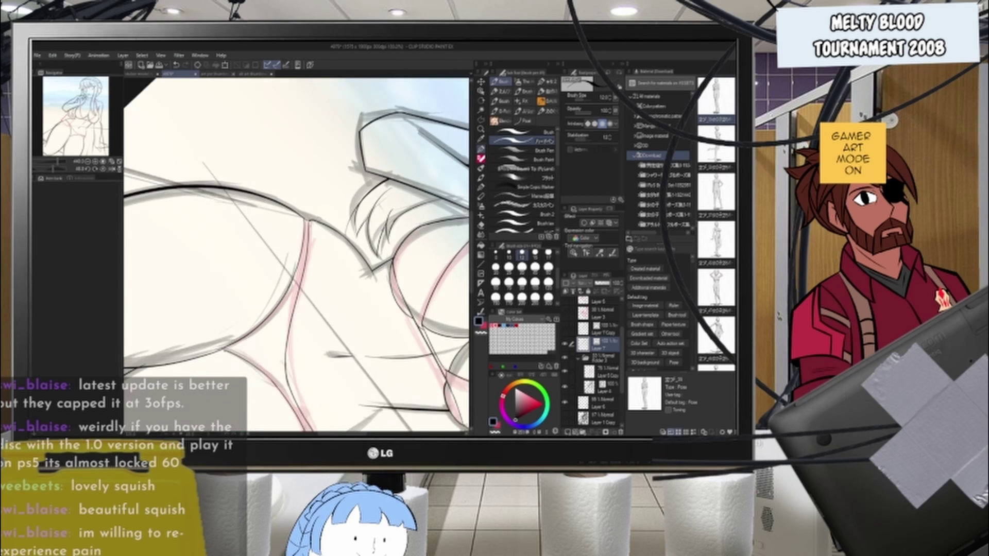
- Select the inked waist contour between the bikini's side strap and the bust and delete it
scroll(313, 252, "up", 5)
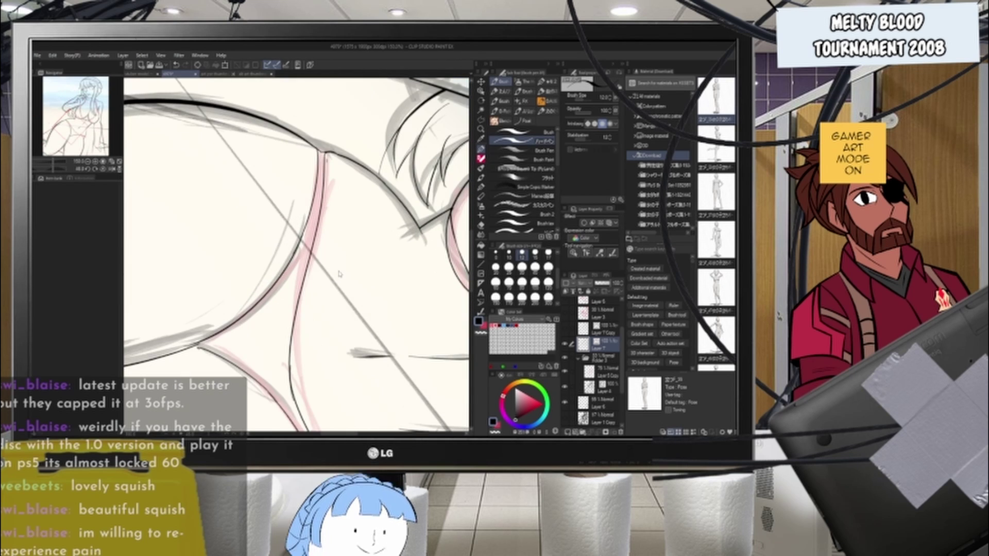
scroll(339, 239, "down", 3)
scroll(386, 159, "up", 3)
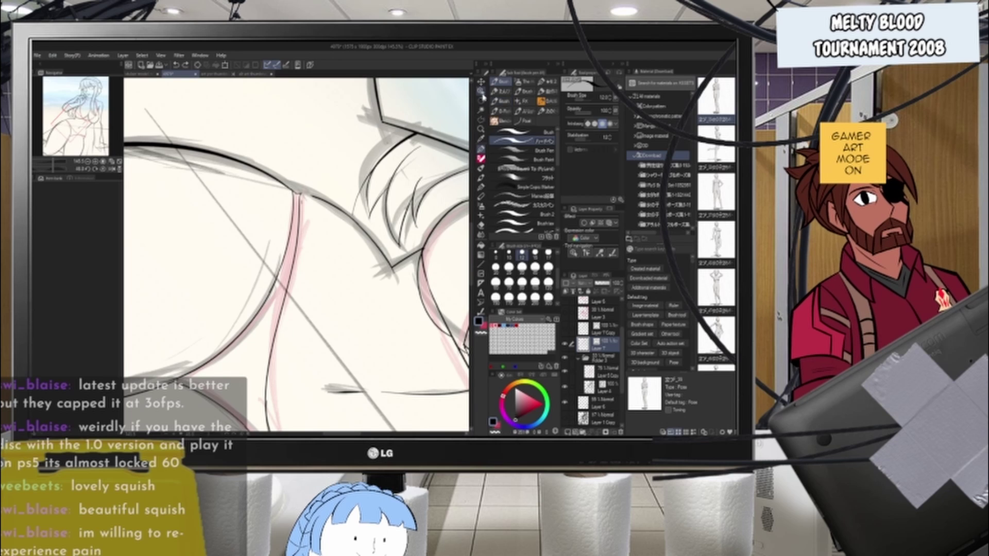
key("o")
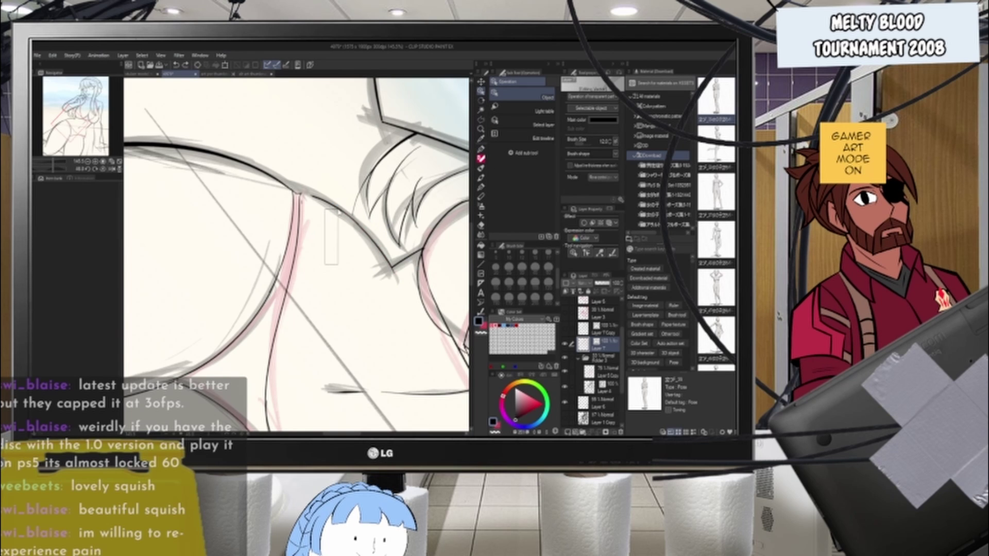
left_click(355, 212)
key("Delete")
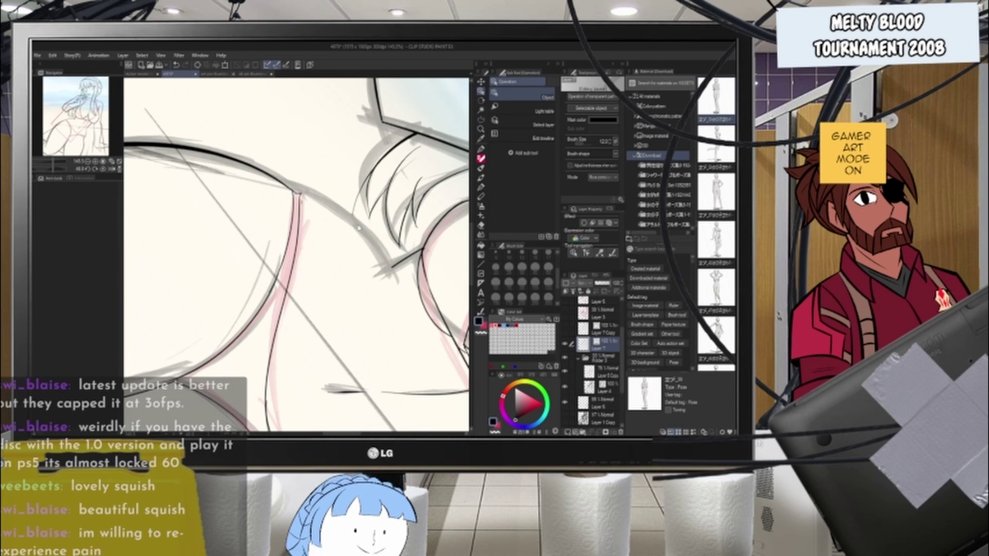
- Redraw the waist contour as one smooth curve from below the bust to the top of the bikini's side strap
key("r")
mouse_move(393, 243)
left_mouse_down()
mouse_move(288, 159)
mouse_move(265, 164)
left_mouse_up()
scroll(265, 164, "up", 1)
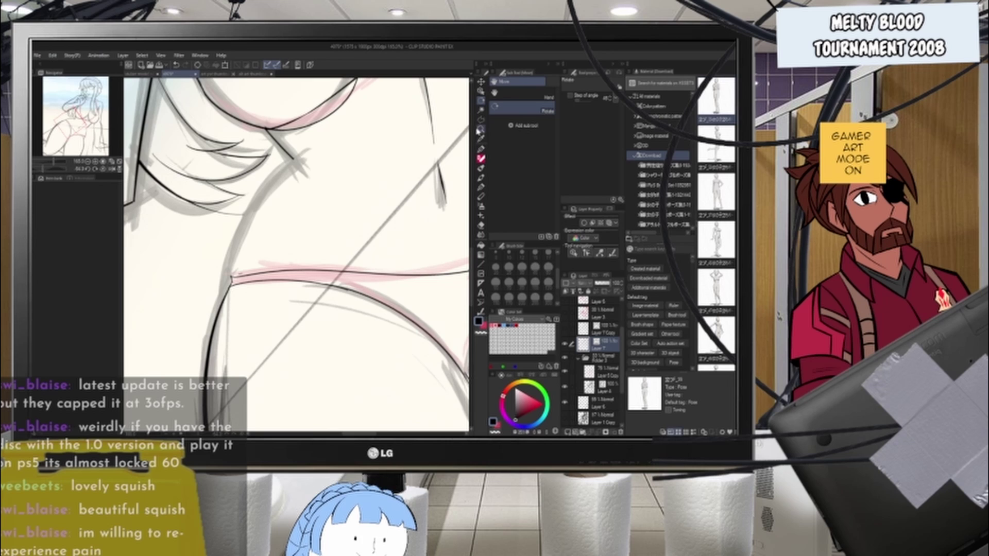
key("p")
key("ctrl+z")
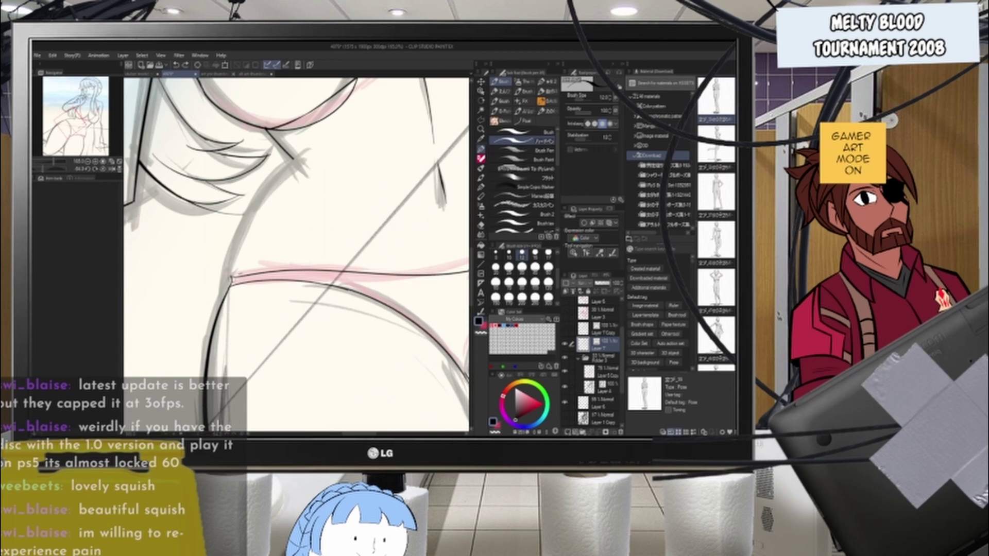
mouse_move(231, 279)
left_mouse_down()
mouse_move(303, 156)
mouse_move(232, 276)
left_mouse_up()
key("ctrl+z")
key("ctrl+z")
key("ctrl+z")
left_click_drag(298, 157, 236, 268)
left_click_drag(303, 154, 231, 276)
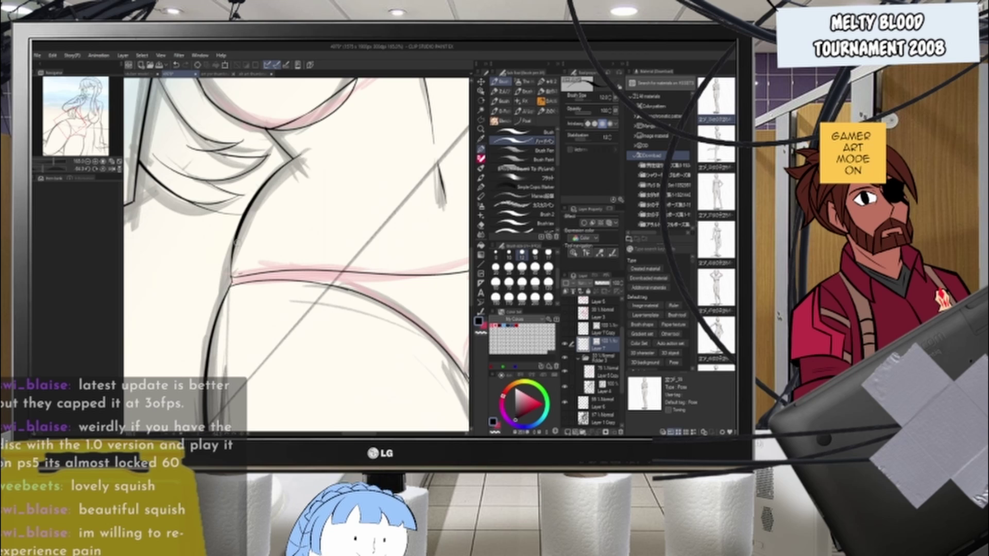
key("ctrl+z")
left_click_drag(301, 155, 232, 279)
key("ctrl+z")
left_click_drag(301, 156, 231, 278)
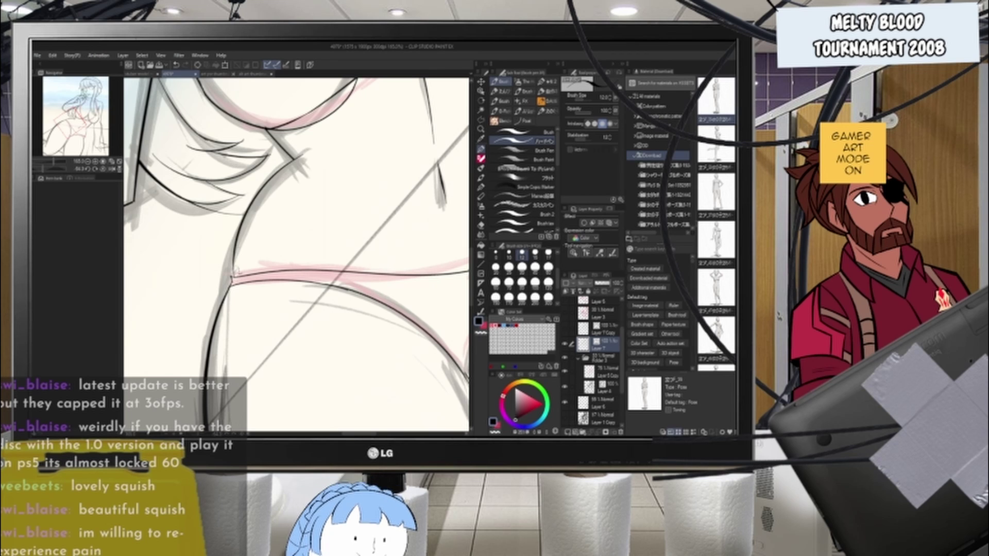
key("ctrl+z")
left_click_drag(304, 153, 231, 276)
key("ctrl+z")
mouse_move(304, 154)
left_mouse_down()
mouse_move(237, 268)
mouse_move(236, 237)
mouse_move(232, 280)
left_mouse_up()
key("ctrl+z")
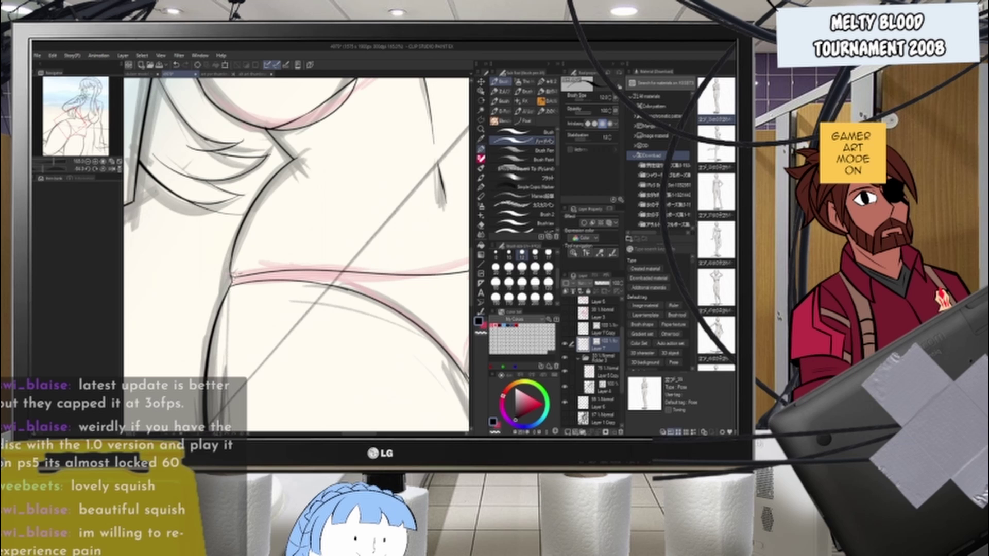
- Ink the opposite hip contour from the end of the diagonal waist line down to the bikini bottom's edge
scroll(233, 254, "down", 5)
key("r")
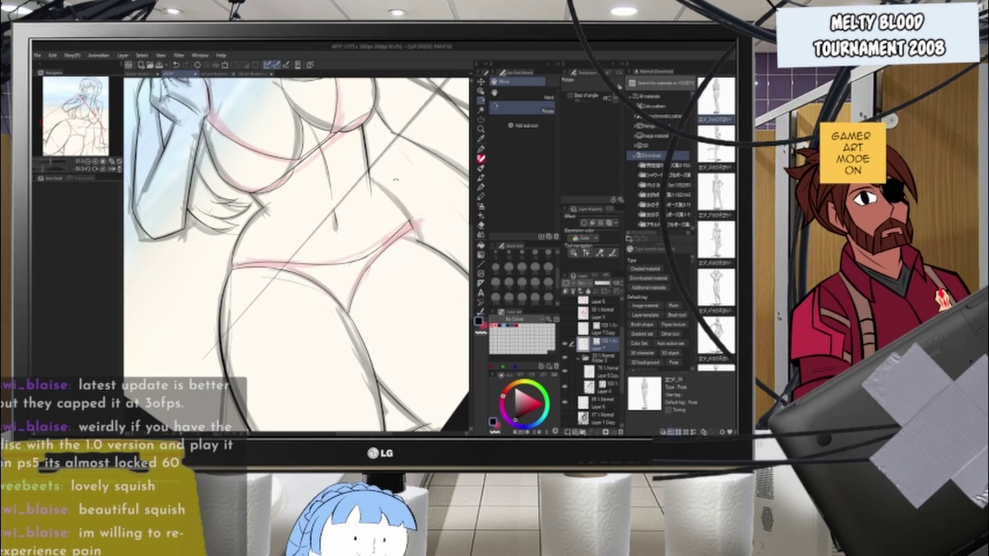
left_click_drag(411, 190, 420, 314)
scroll(386, 326, "up", 2)
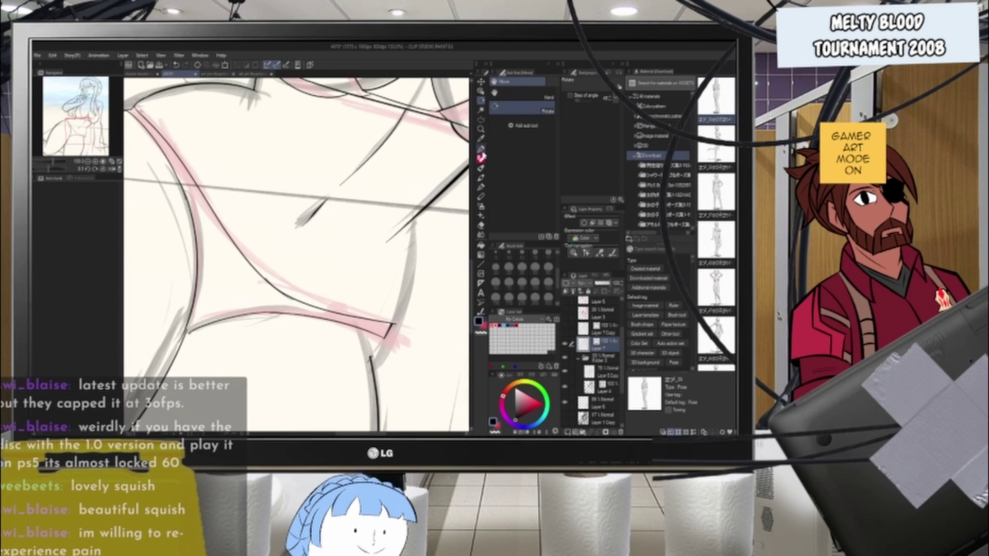
left_click_drag(411, 221, 385, 329)
key("ctrl+z")
mouse_move(411, 221)
left_mouse_down()
mouse_move(385, 331)
mouse_move(403, 303)
mouse_move(391, 325)
mouse_move(397, 312)
left_mouse_up()
key("ctrl+z")
key("ctrl+z")
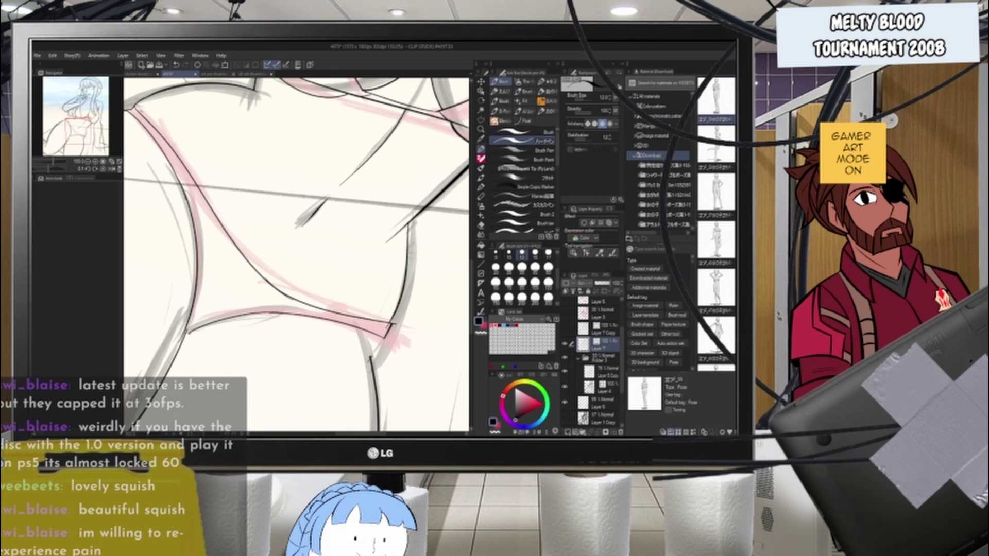
- Extend the opposite hip contour past the bikini bottom's side so it joins the inked thigh line
key("ctrl+z")
left_click_drag(410, 223, 368, 376)
key("ctrl+z")
left_click_drag(386, 337, 374, 370)
key("ctrl+z")
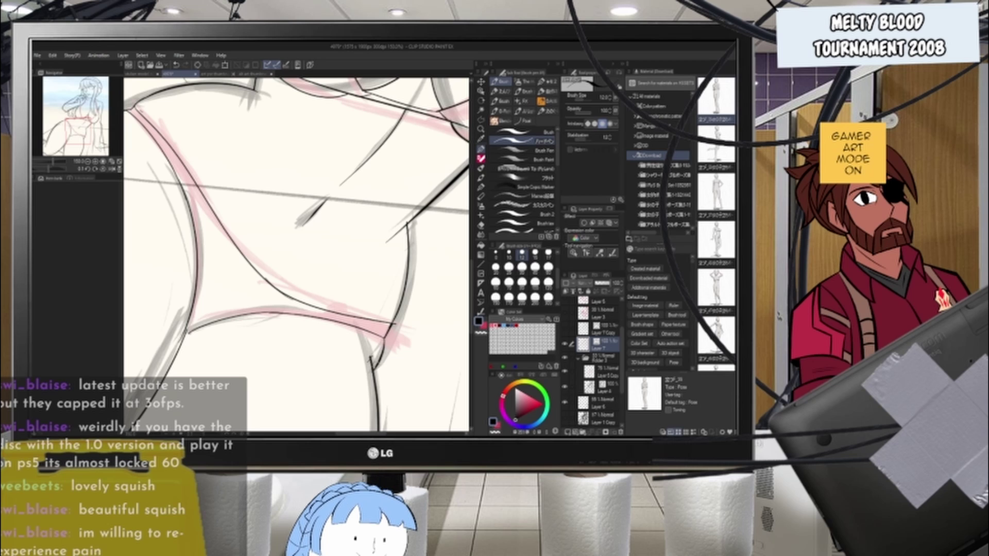
key("ctrl+z")
left_click_drag(394, 325, 371, 364)
- Check the inked hip, thigh and bikini bottom contours for gaps and overlapping lines
key("e")
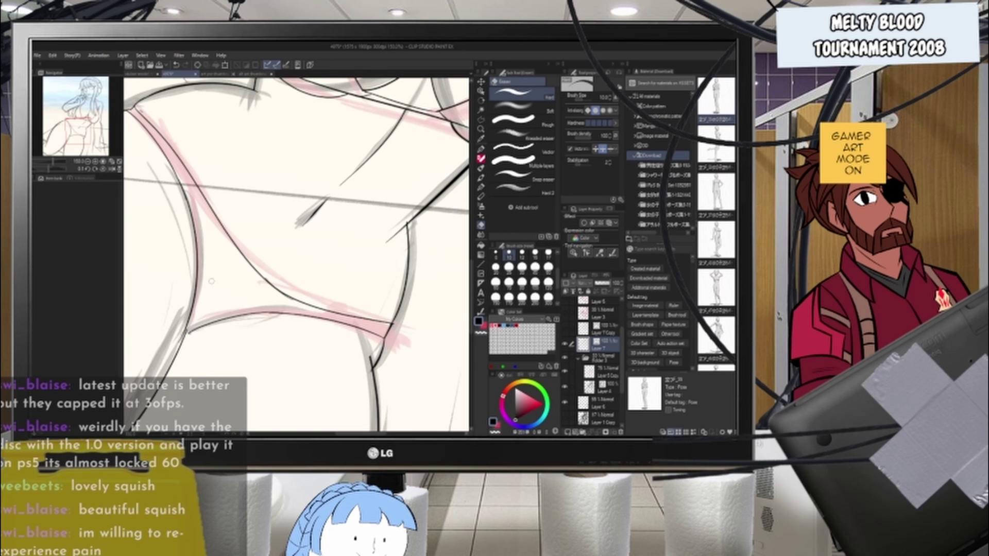
scroll(211, 281, "up", 1)
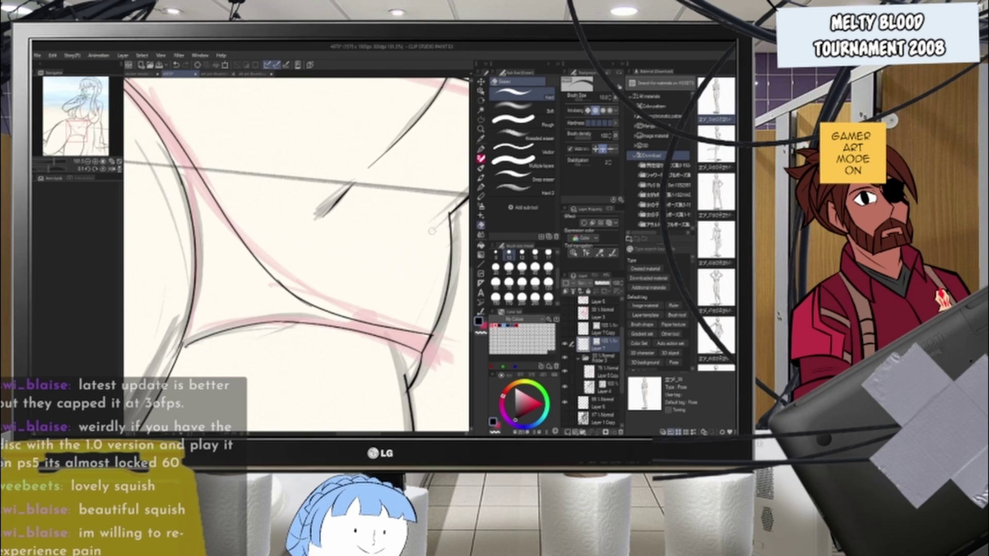
scroll(447, 203, "down", 6)
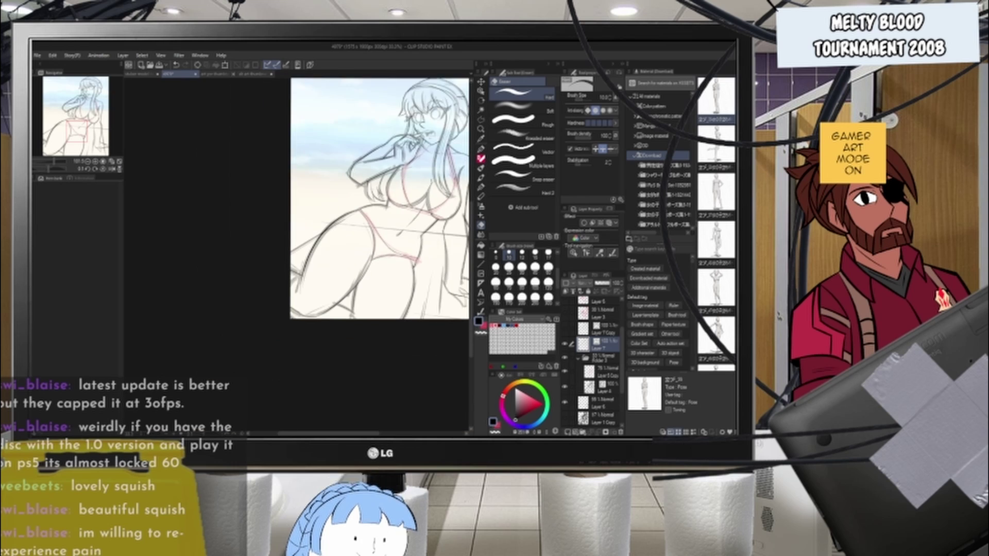
scroll(288, 317, "up", 3)
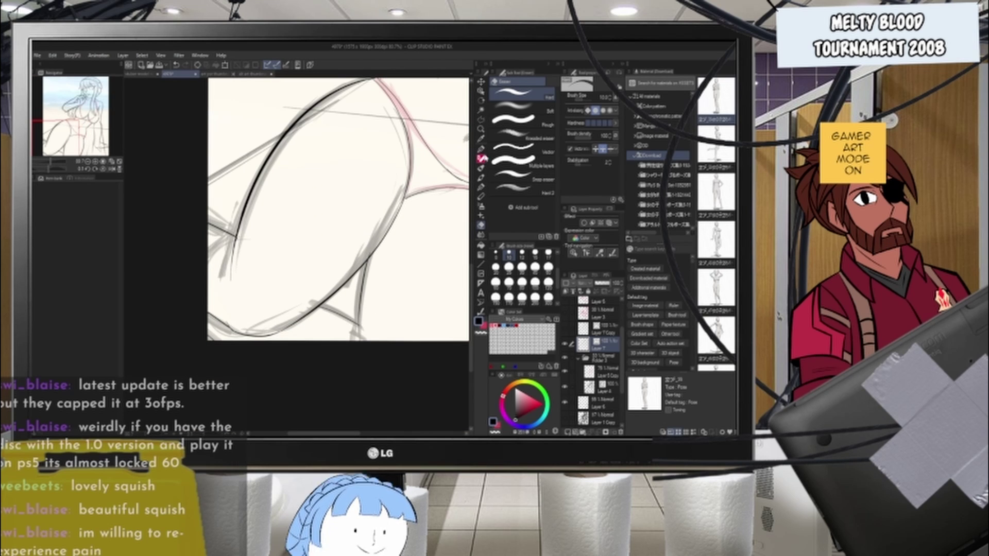
left_click(482, 149)
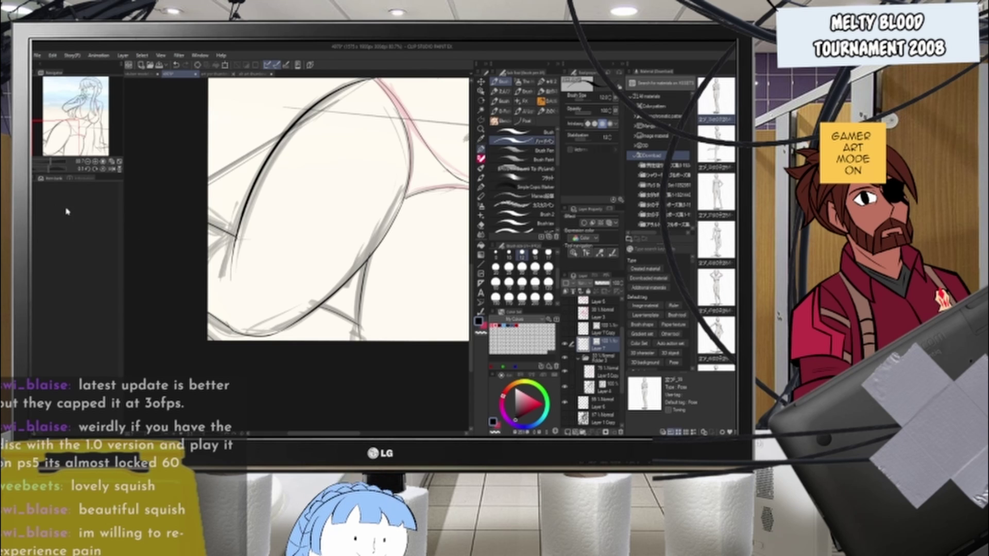
key("e")
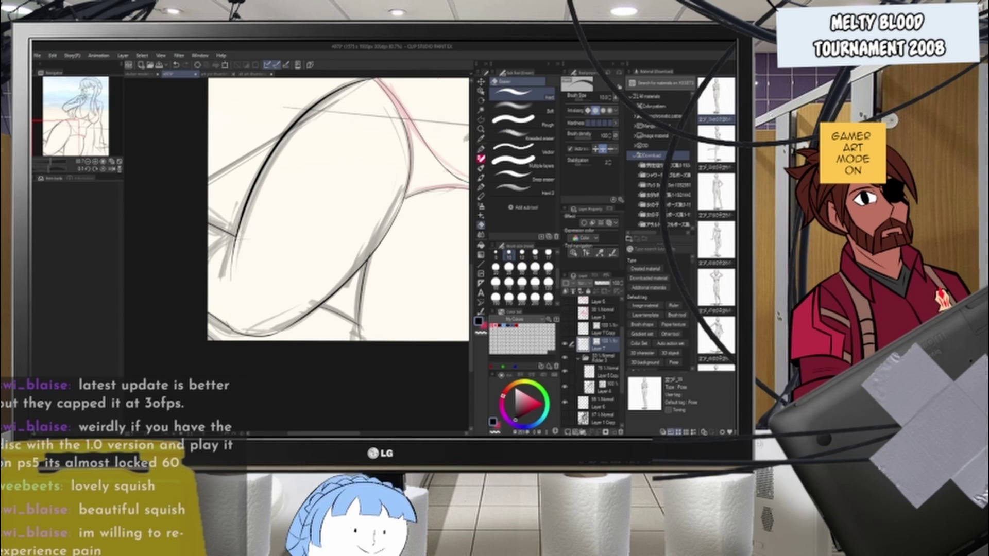
scroll(154, 330, "down", 3)
scroll(299, 222, "up", 5)
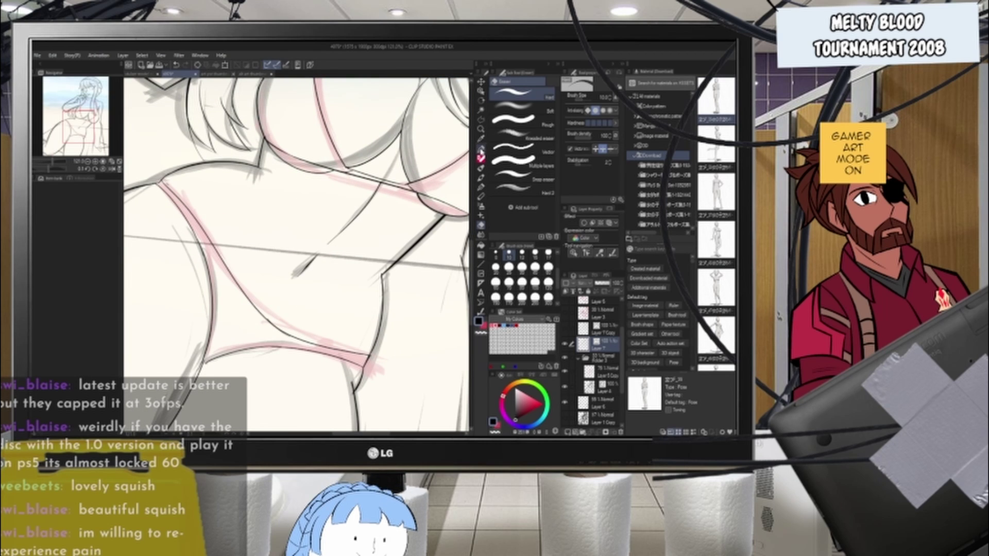
- Add a short crease line at the bikini bottom's upper edge on the lower belly
key("b")
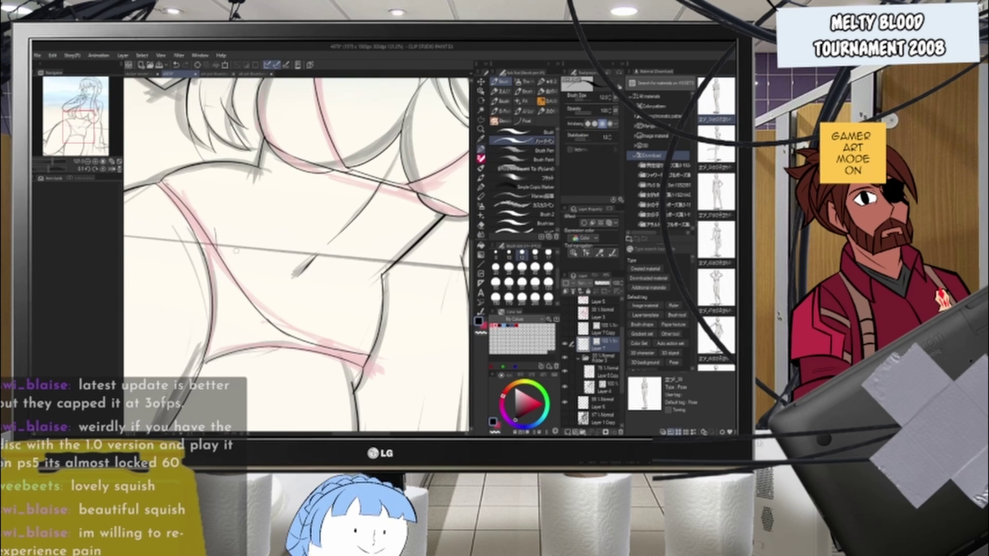
left_click_drag(299, 343, 332, 338)
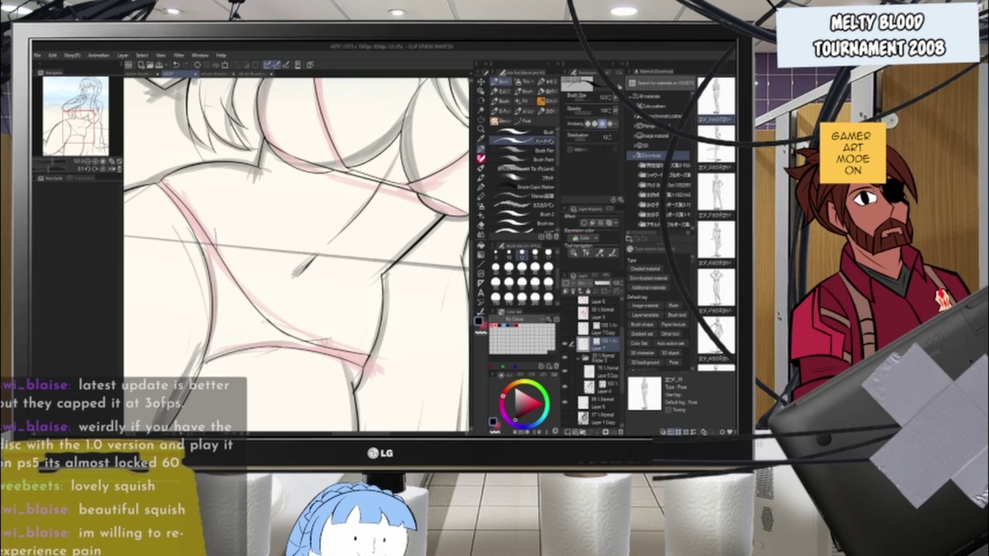
scroll(289, 407, "down", 2)
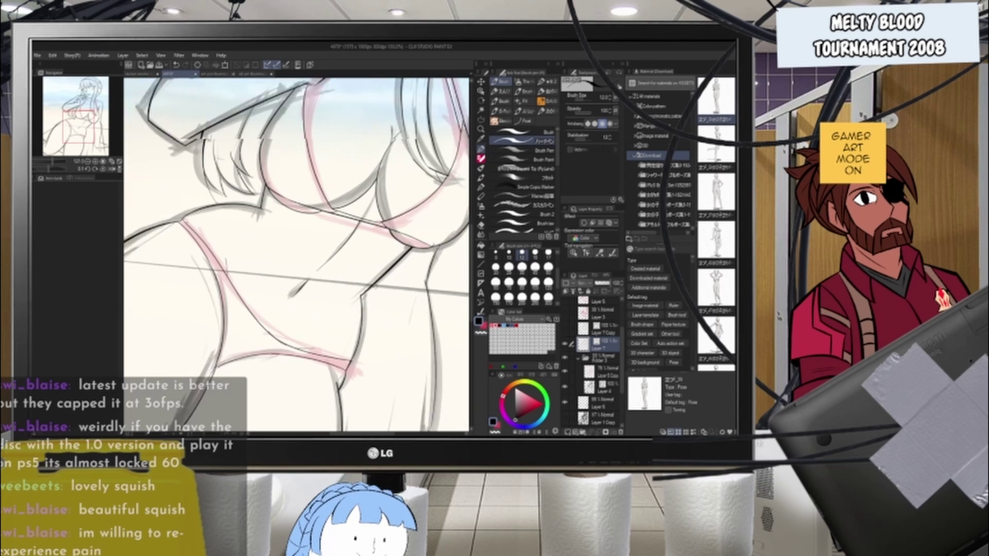
scroll(384, 322, "up", 3)
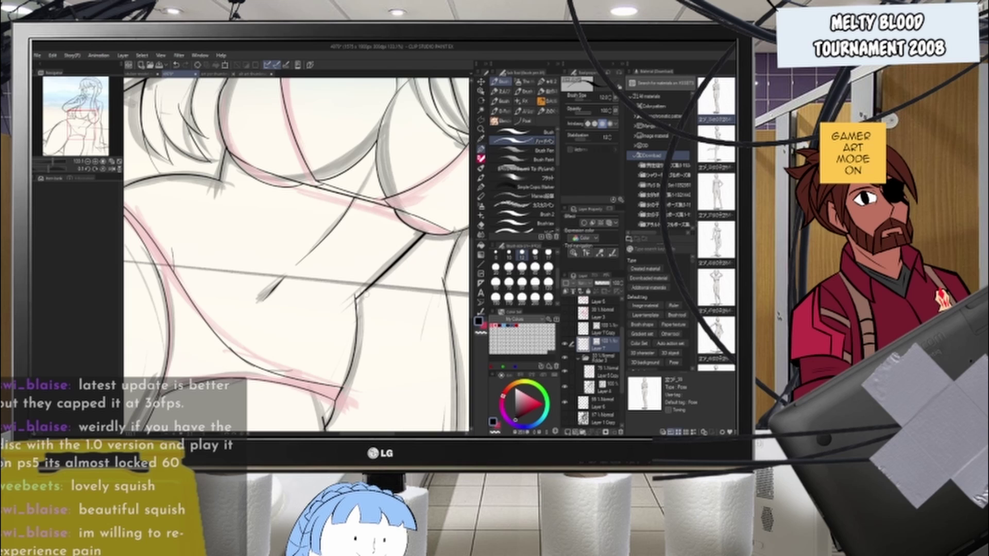
- Hide the rough sketch and inspect the clean line art across the whole figure
left_click(566, 344)
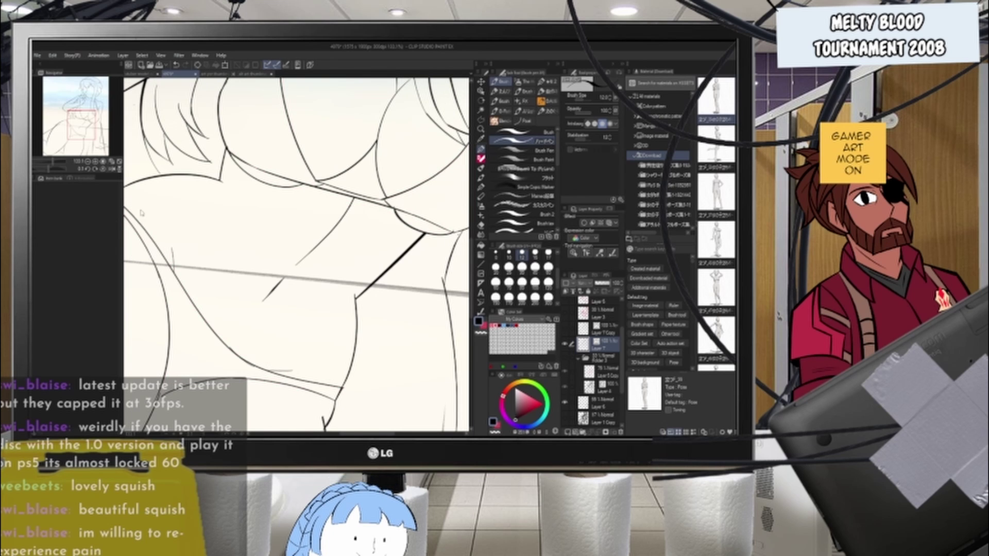
scroll(335, 242, "down", 8)
scroll(335, 206, "up", 3)
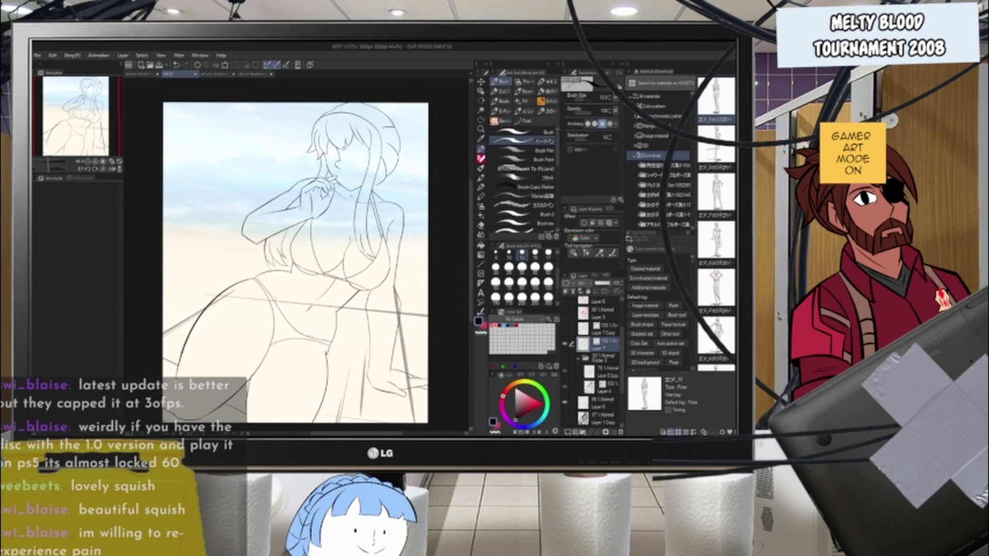
scroll(412, 302, "up", 2)
scroll(325, 308, "up", 3)
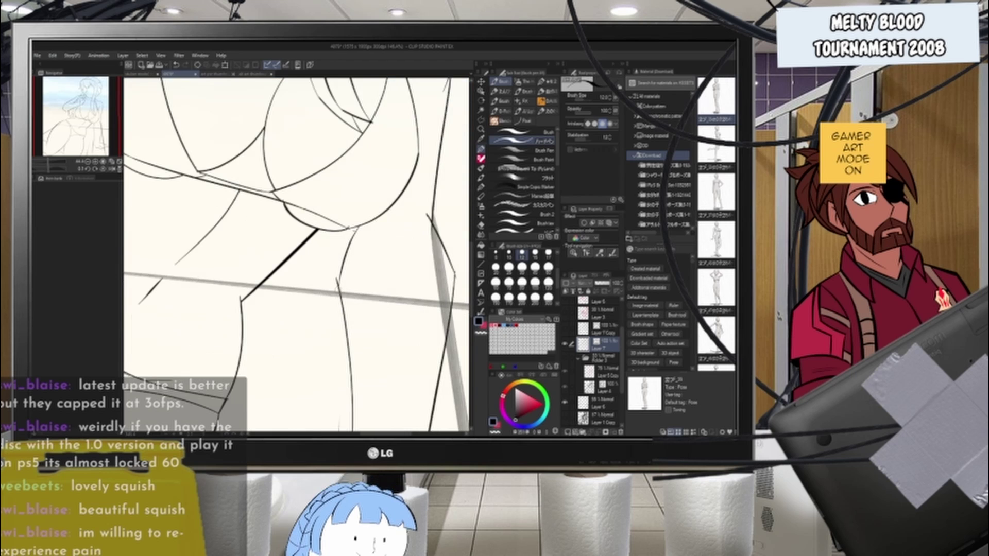
- Trim the overlapping tip where the supporting arm's two inner contour lines meet below the bust
key("e")
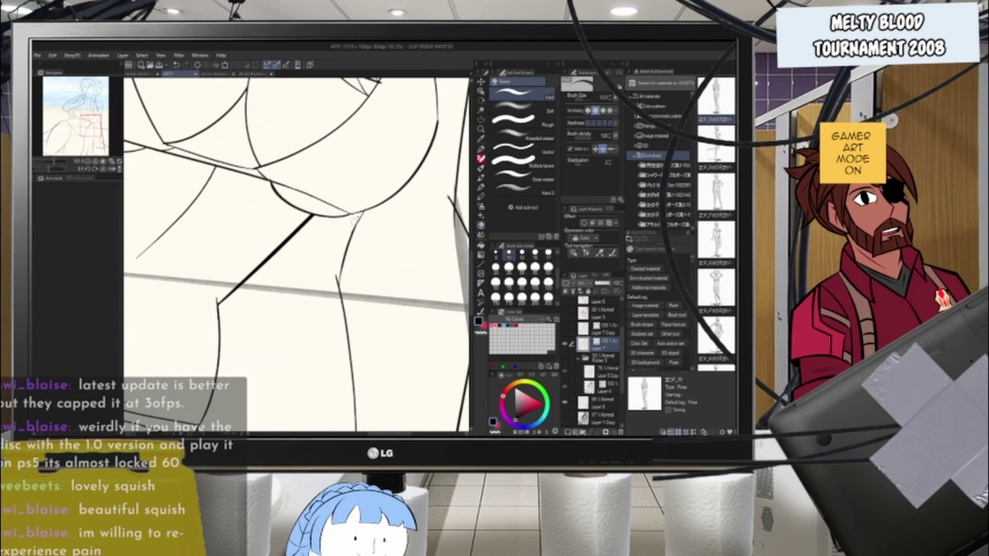
left_click(336, 277)
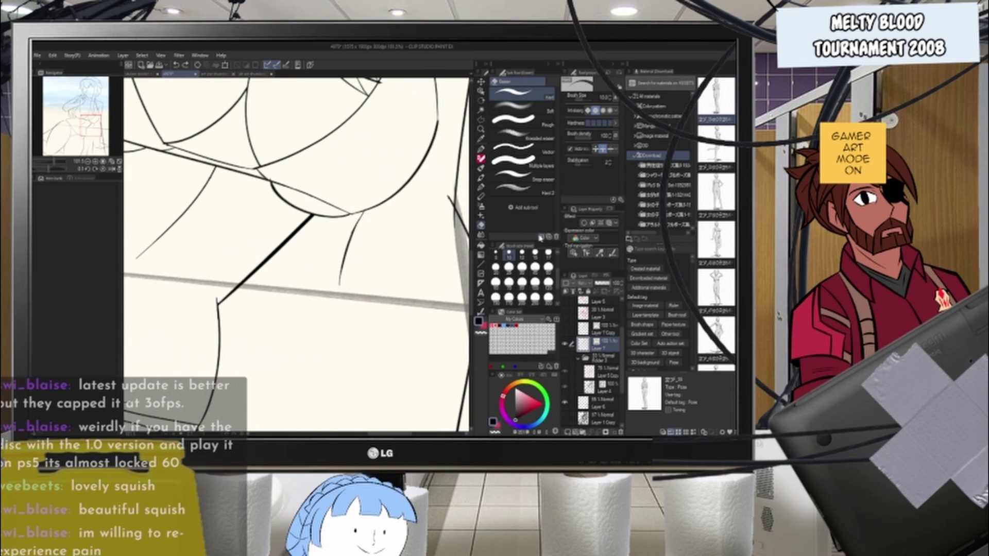
left_click(479, 150)
key("ctrl+z")
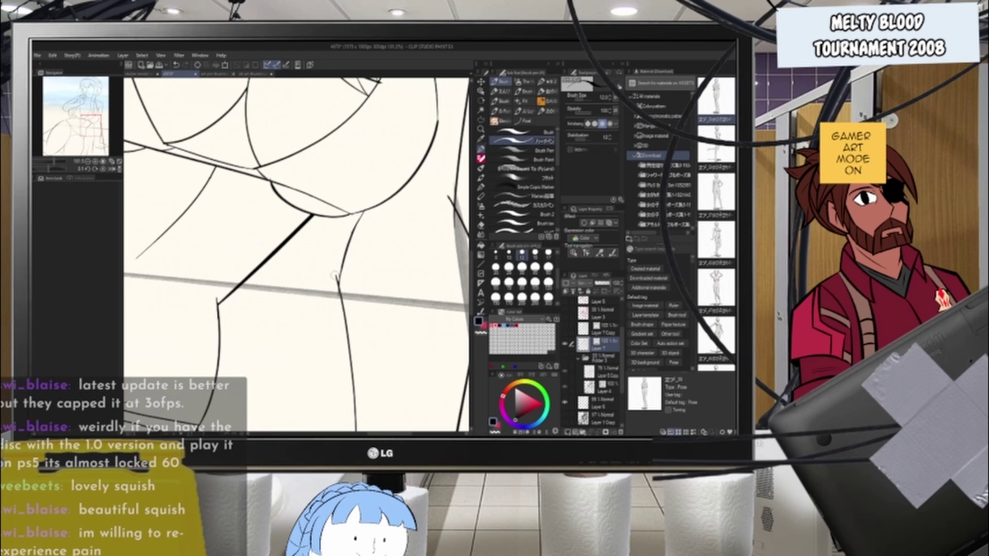
key("e")
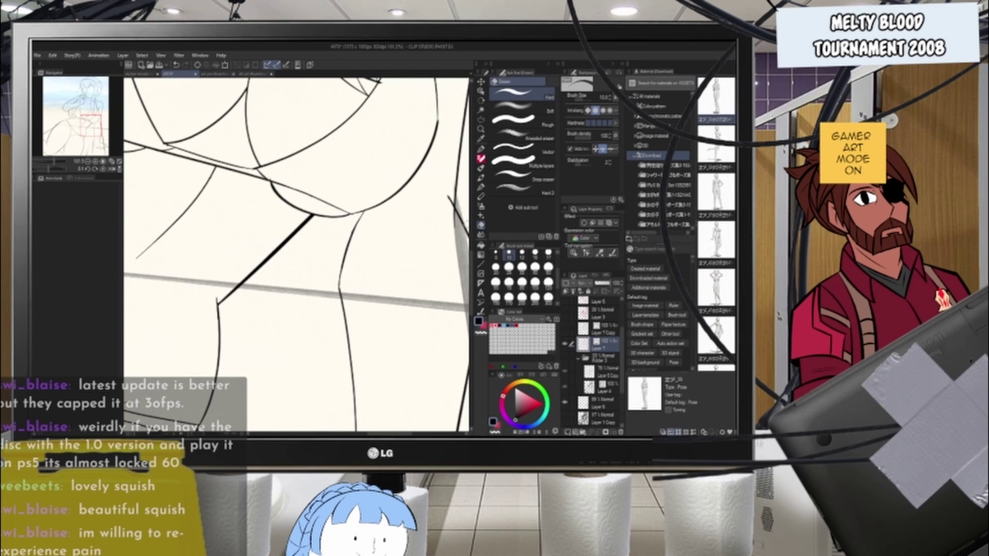
- Check the supporting arm's wrist, hand and finger lines for gaps and overlapping line ends
scroll(330, 274, "down", 12)
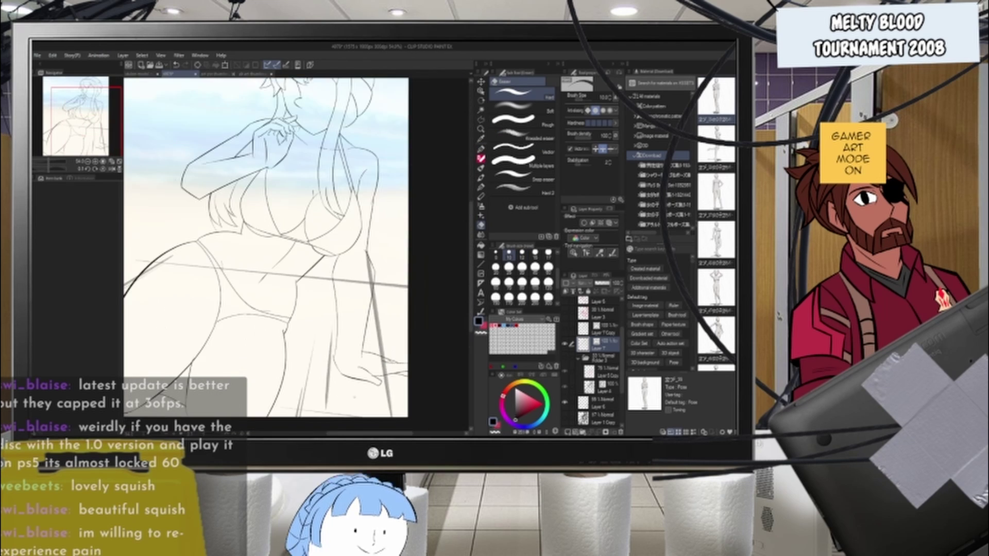
scroll(288, 219, "up", 5)
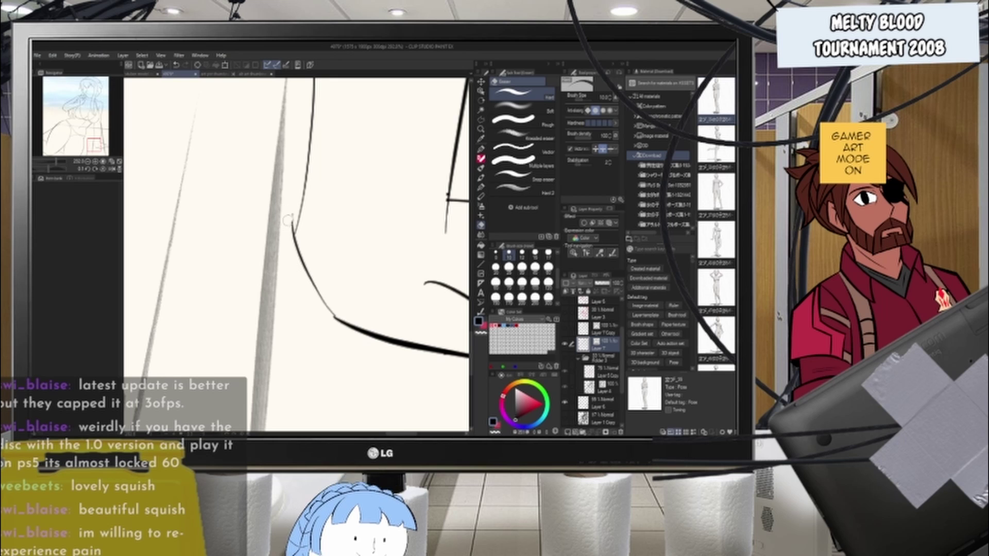
scroll(314, 241, "down", 2)
scroll(390, 219, "up", 3)
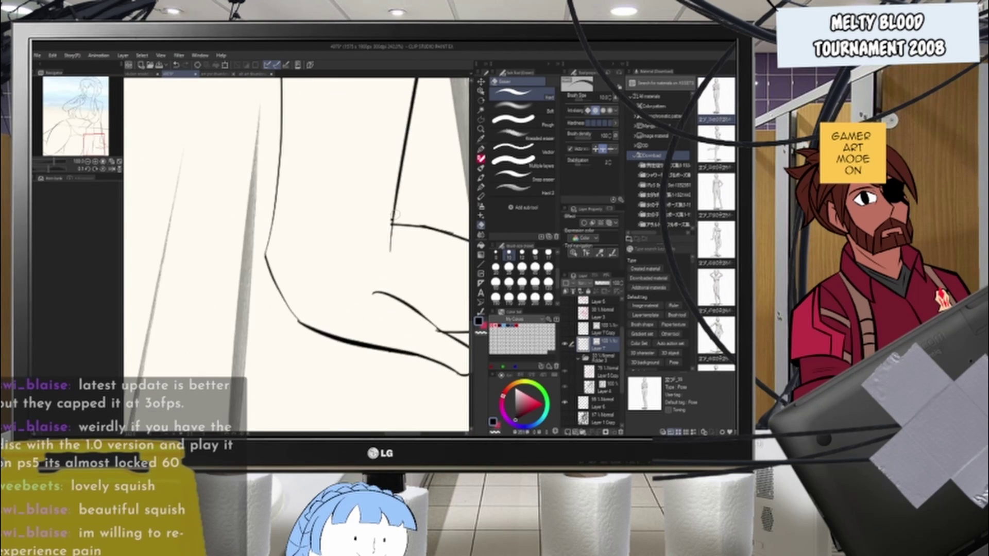
scroll(309, 269, "up", 3)
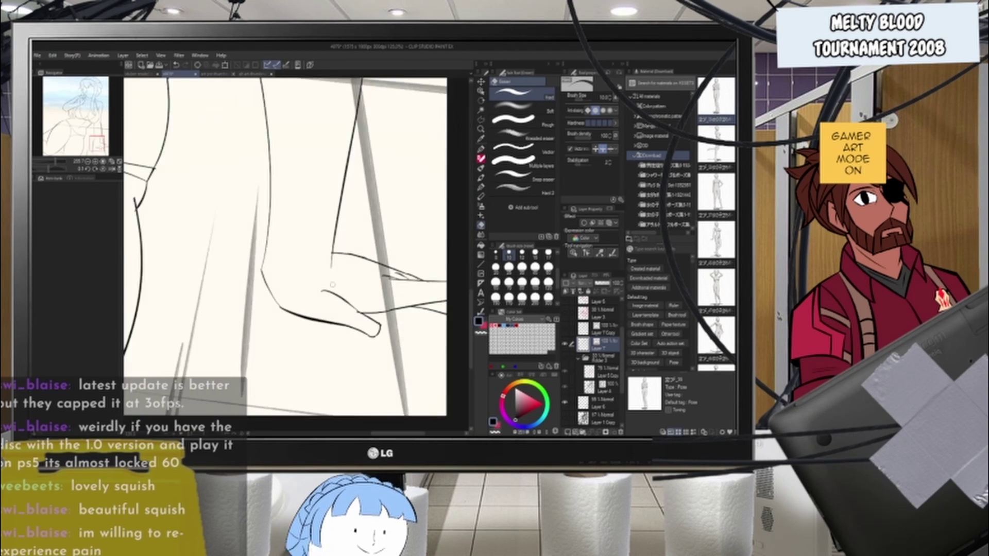
scroll(343, 309, "down", 3)
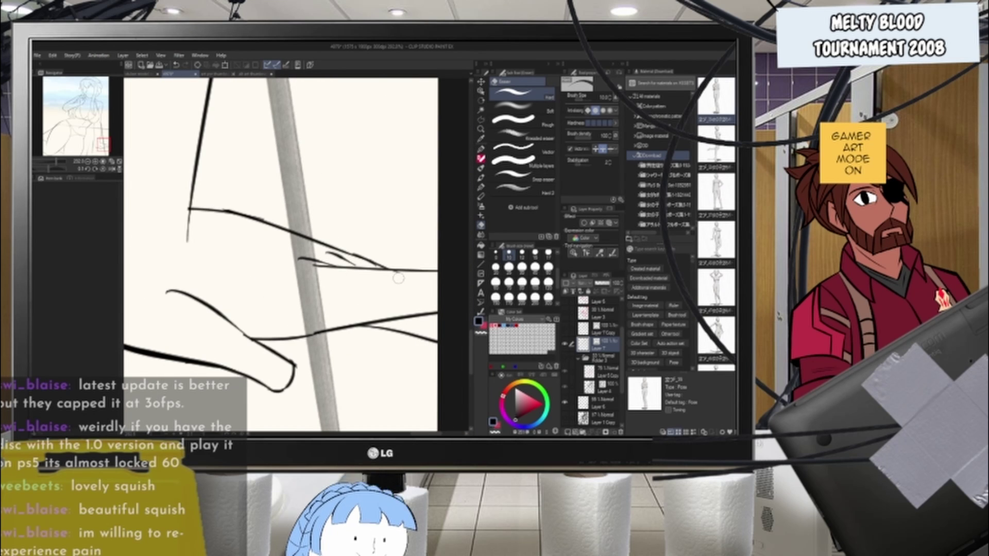
scroll(381, 282, "down", 5)
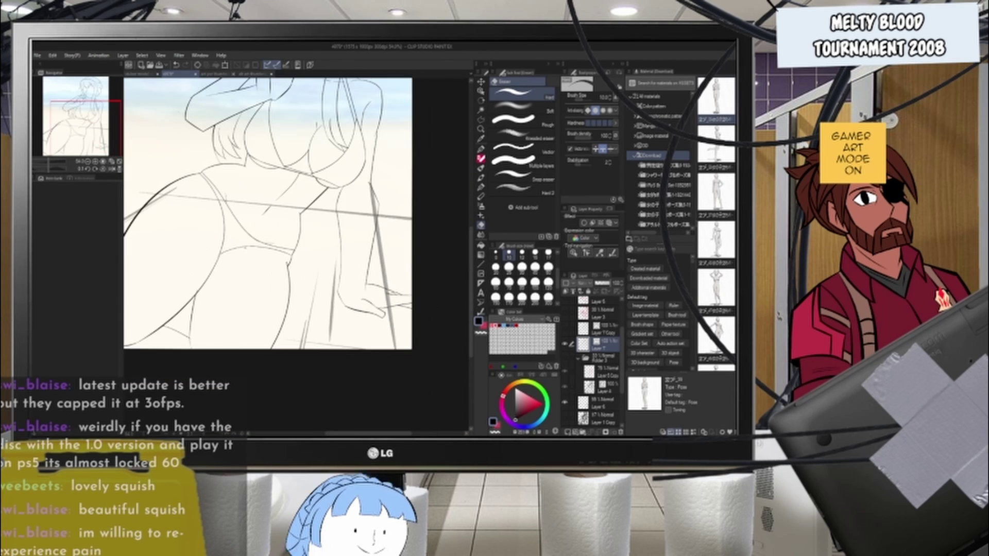
- Connect the bikini bottom's lower edge line to the rear hip contour and align the contour's vector segment with the line below
scroll(346, 309, "up", 8)
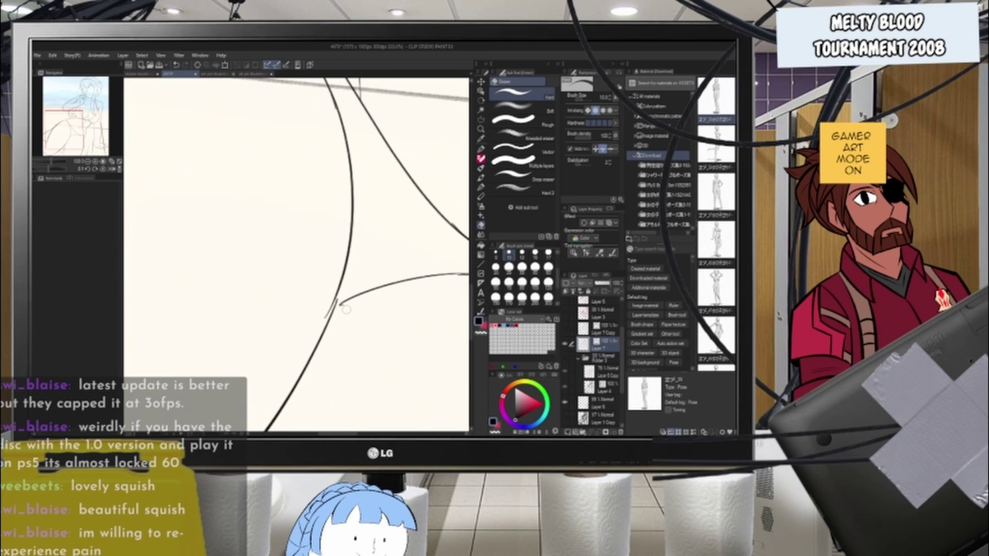
key("b")
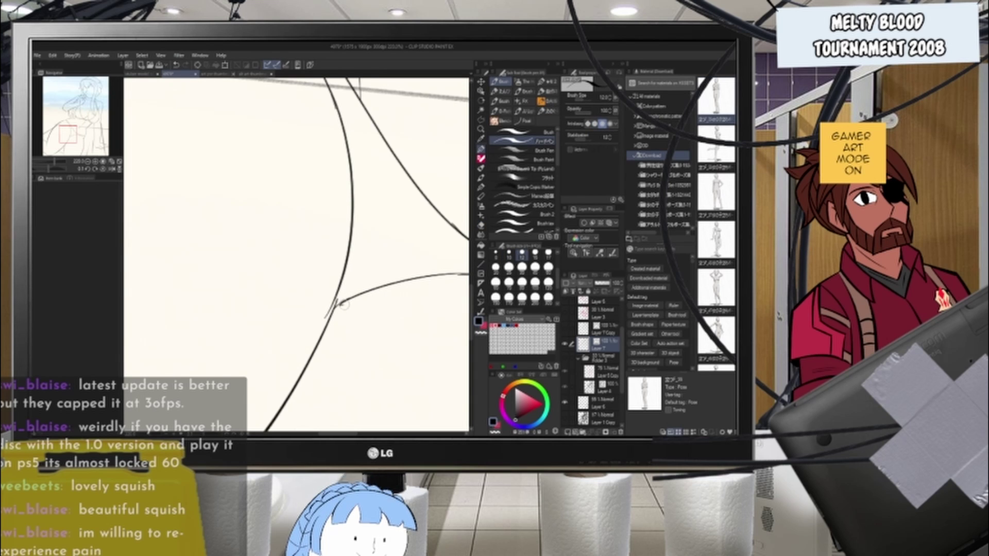
left_click(480, 92)
scroll(304, 307, "down", 3)
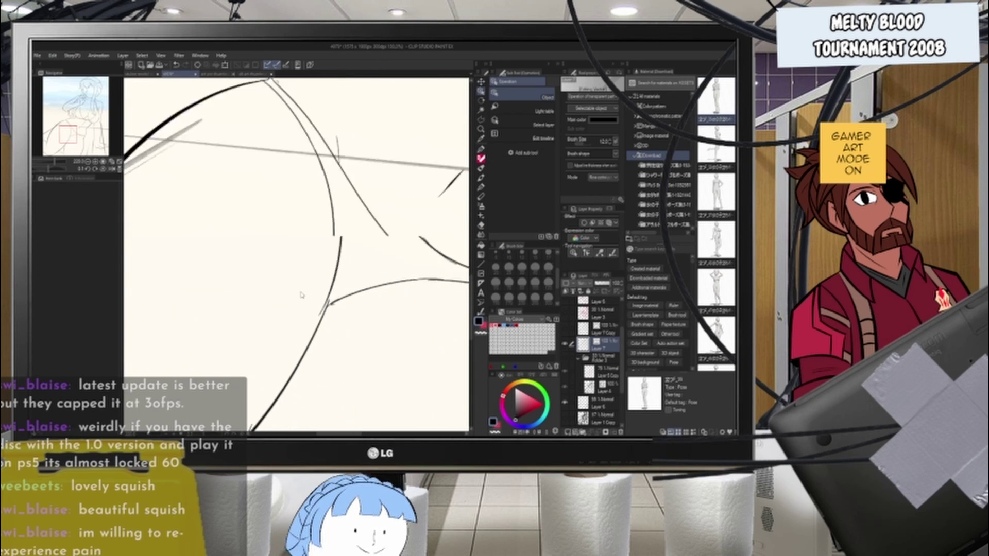
scroll(338, 237, "up", 2)
left_click(331, 249)
left_click_drag(350, 358, 348, 366)
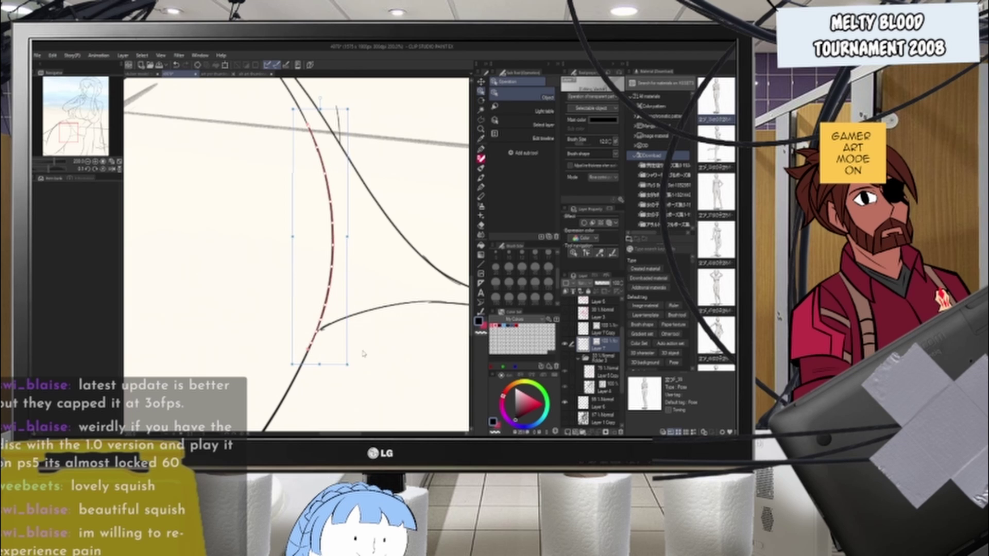
left_click(379, 369)
scroll(340, 243, "down", 2)
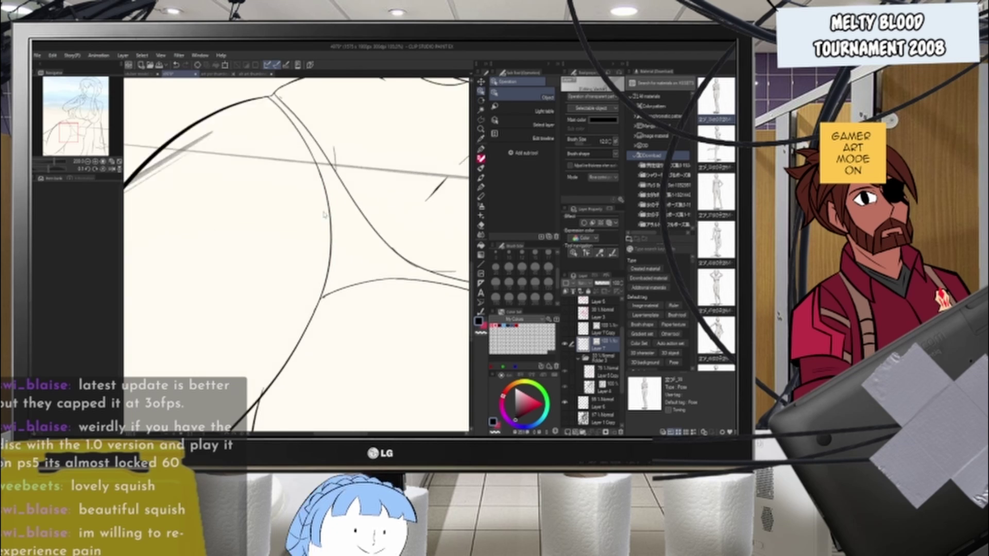
- Clean up the junction of the bikini bottom's lower edge line and the rear hip contour with the eraser
scroll(313, 316, "up", 4)
key("e")
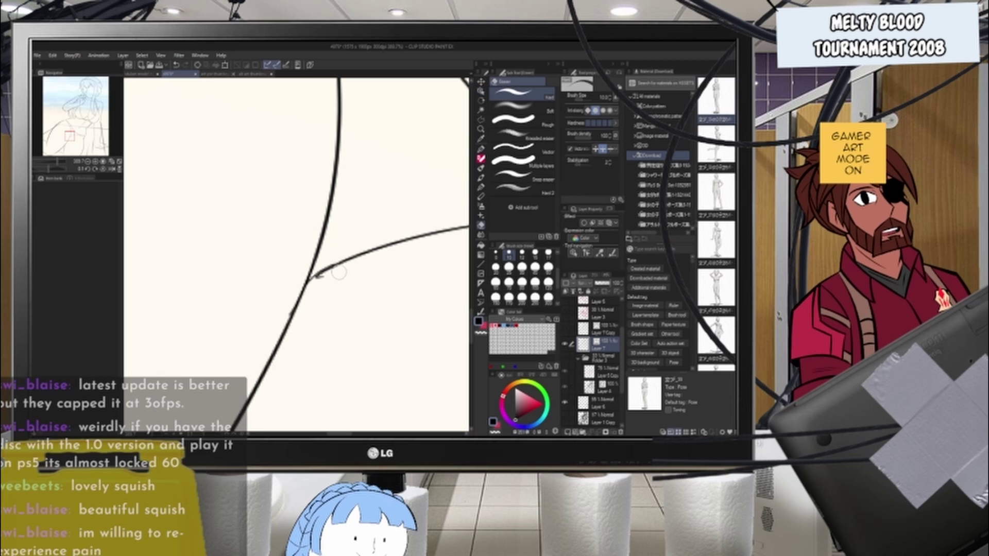
scroll(323, 280, "down", 4)
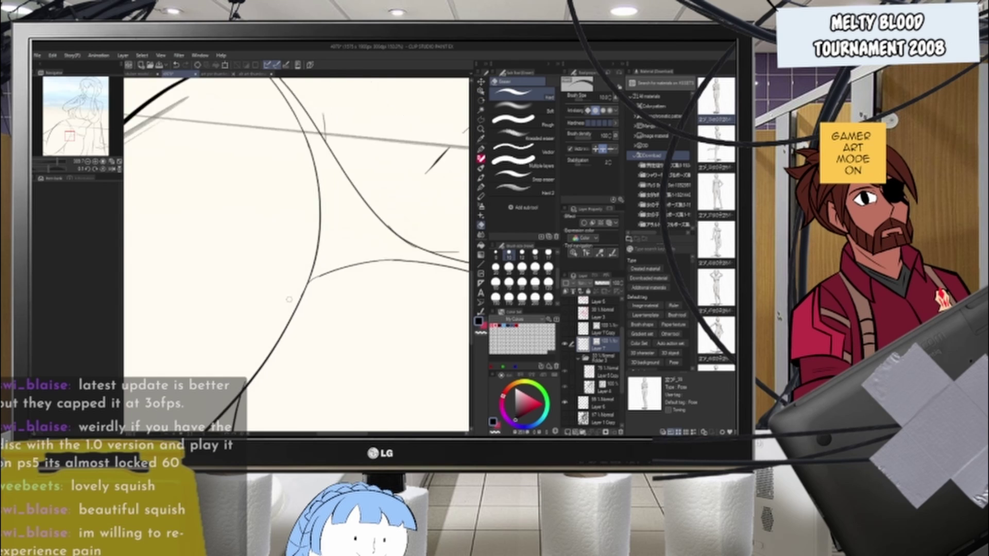
- Adjust the two overlapping vector segments of the bikini bottom's upper edge so they merge into one smooth curve
scroll(360, 244, "up", 2)
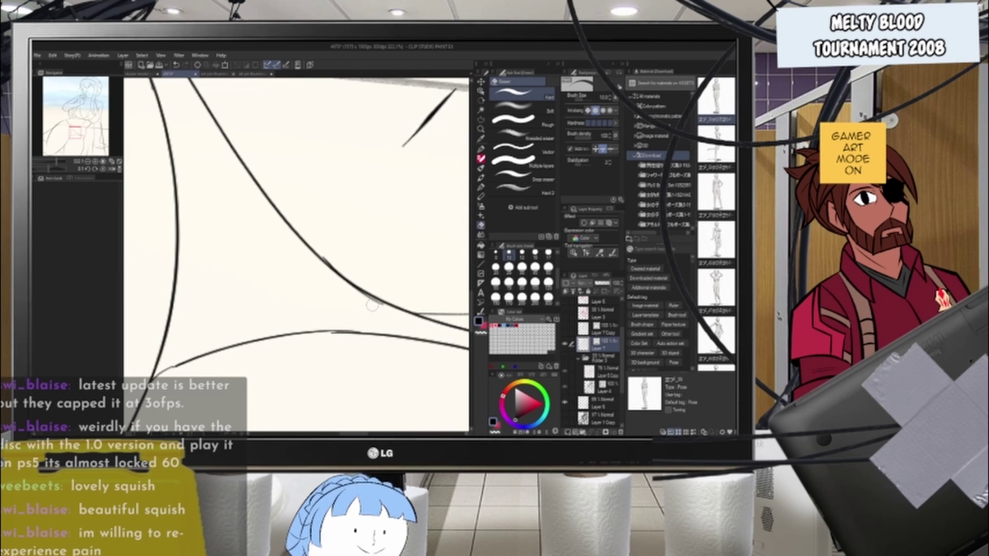
left_click(481, 92)
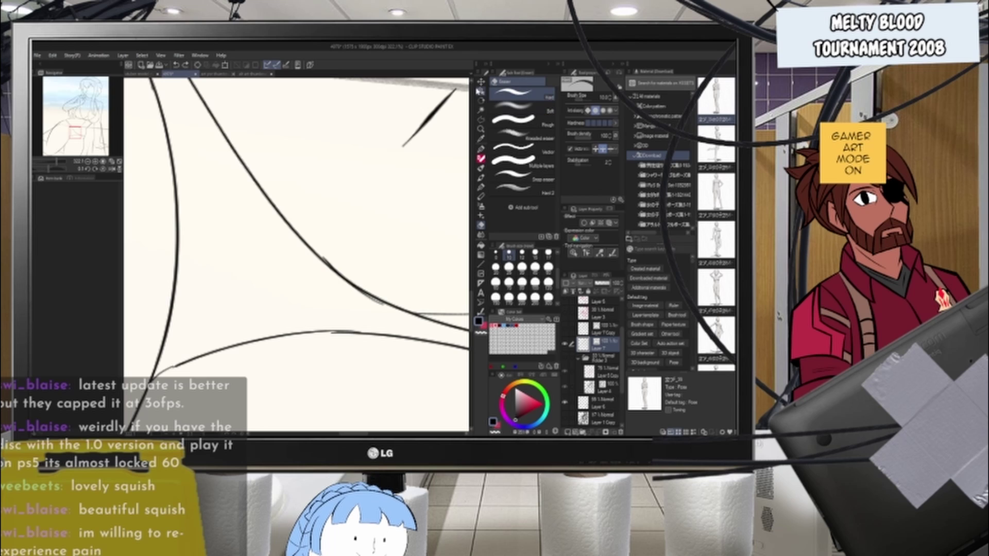
left_click(322, 262)
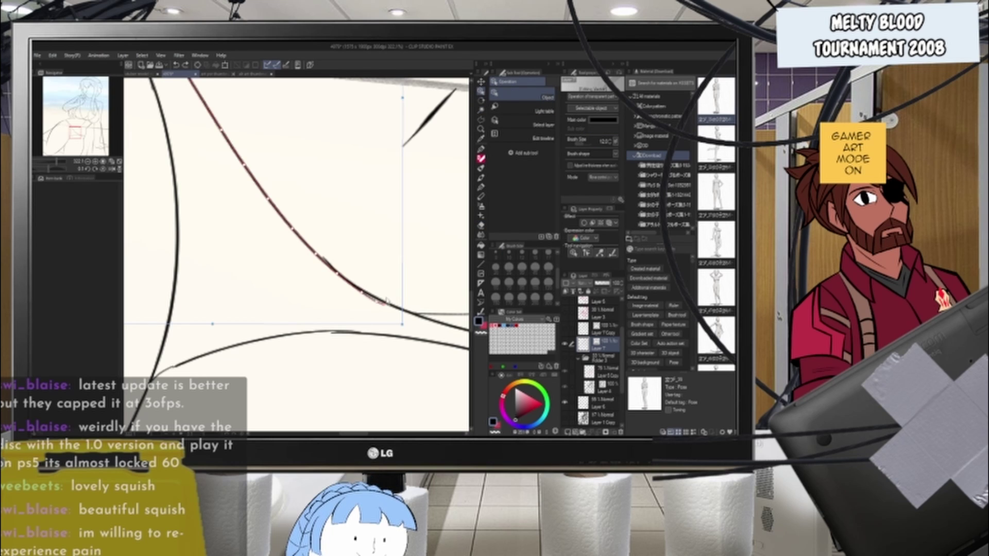
left_click_drag(386, 301, 446, 351)
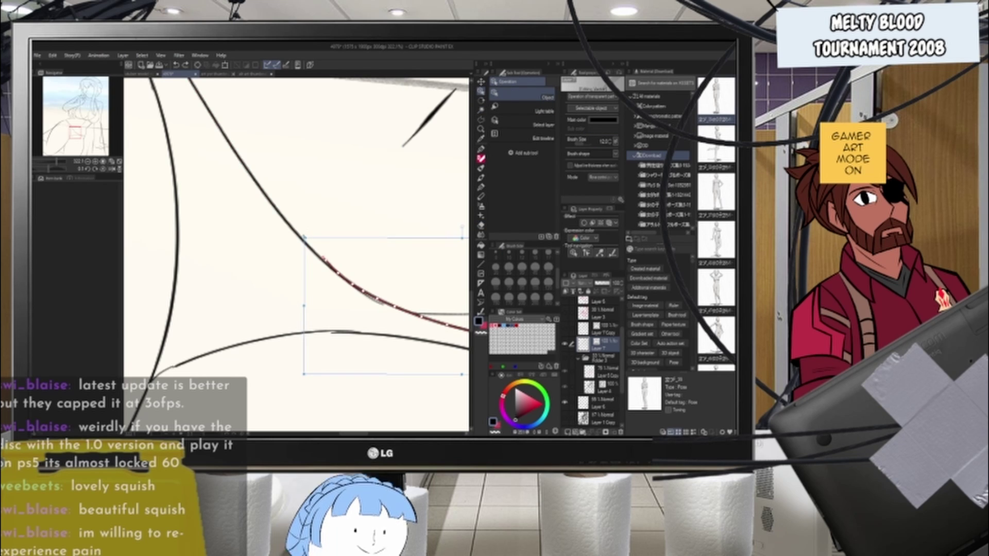
left_click_drag(305, 238, 303, 240)
key("e")
scroll(333, 330, "down", 5)
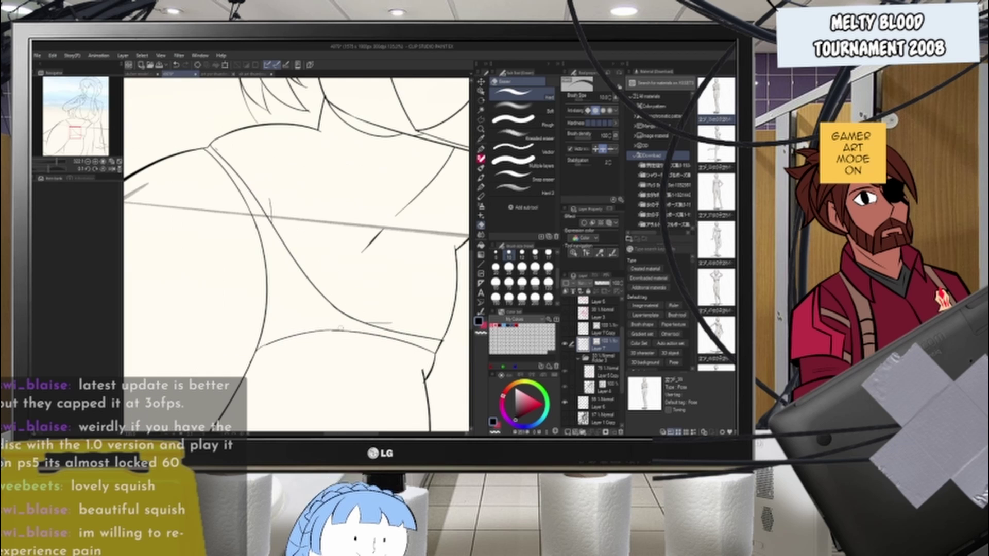
- Trim the overhanging line ends where the bikini bottom's edge lines meet the front hip contour
scroll(409, 219, "down", 1)
scroll(433, 312, "up", 3)
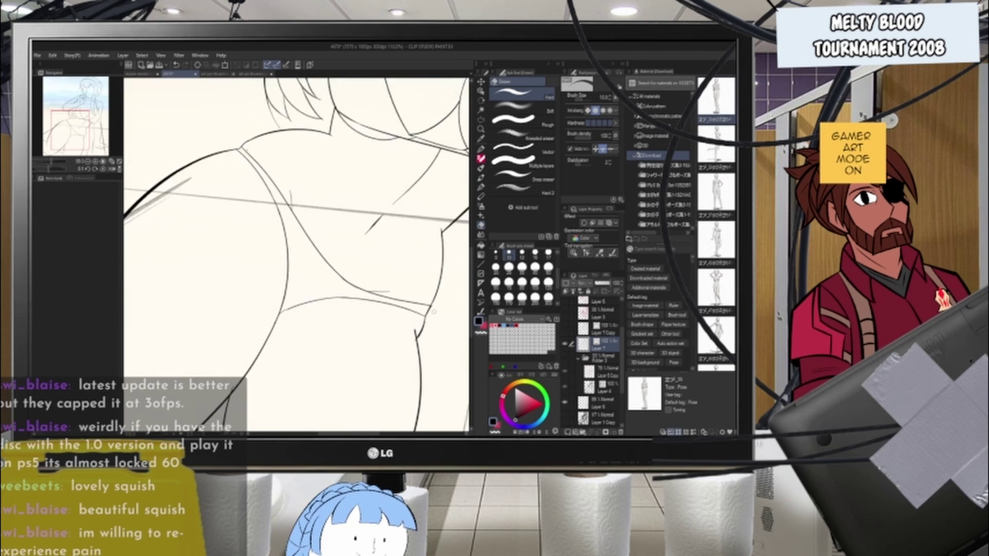
scroll(432, 312, "up", 1)
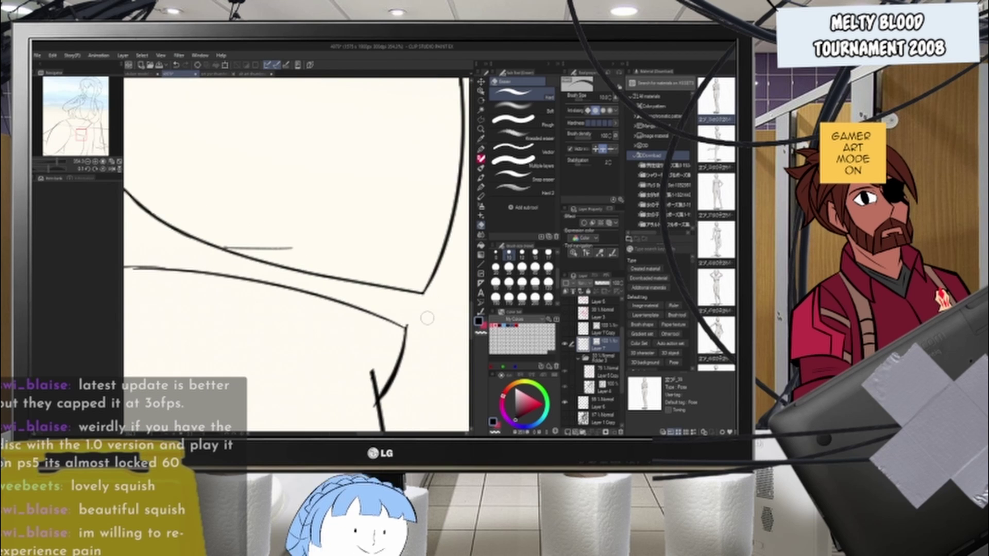
scroll(428, 319, "up", 1)
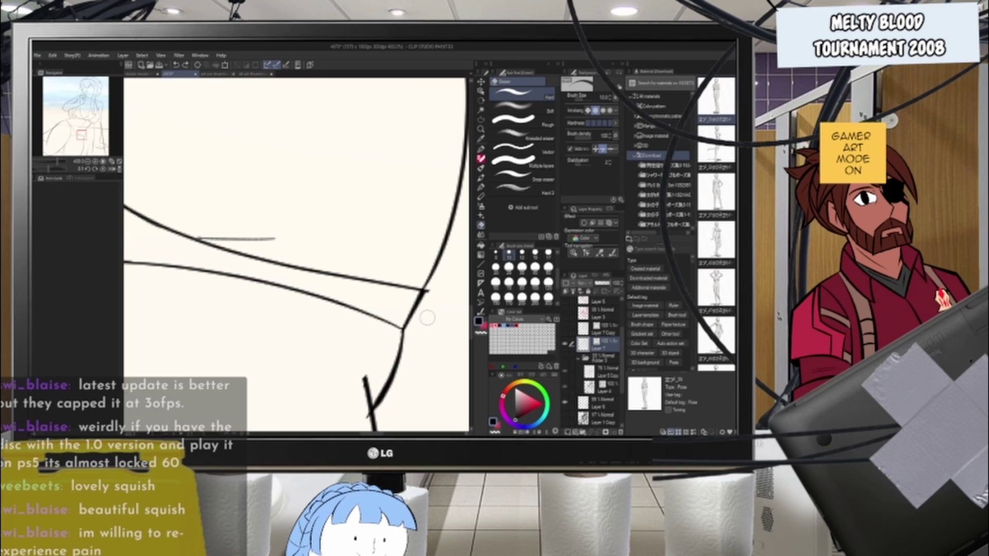
mouse_move(418, 321)
left_mouse_down()
mouse_move(425, 294)
mouse_move(404, 327)
mouse_move(427, 291)
left_mouse_up()
key("b")
key("e")
scroll(446, 282, "down", 8)
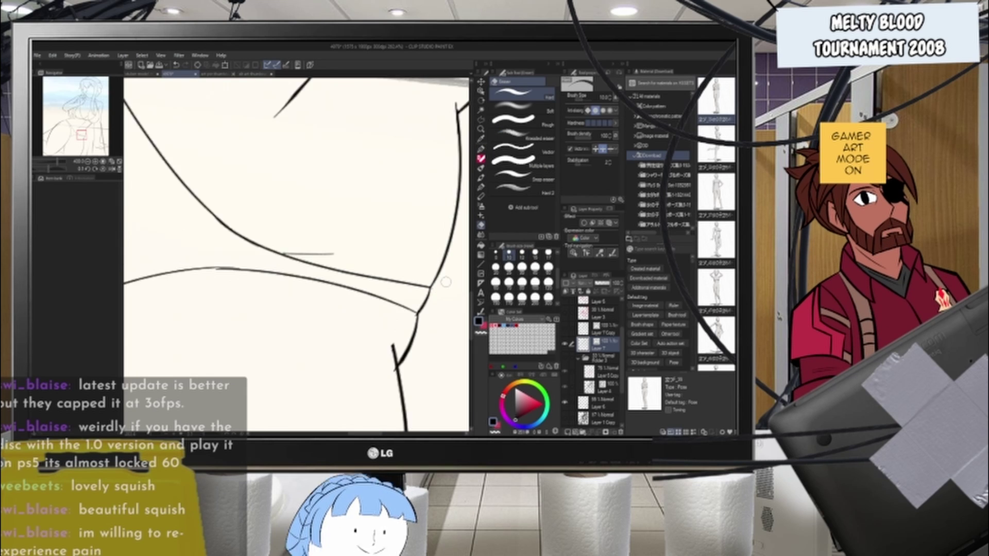
scroll(265, 191, "up", 6)
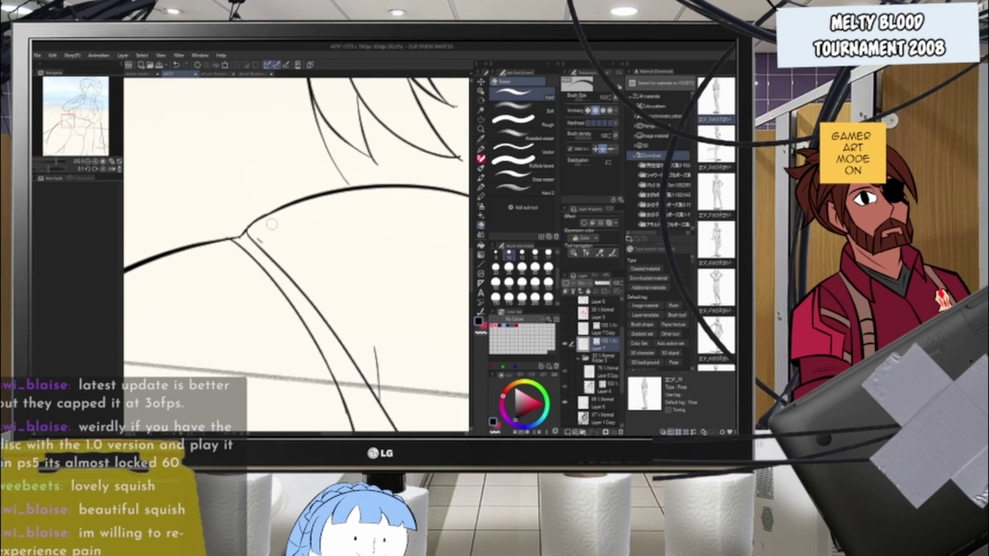
scroll(276, 241, "down", 4)
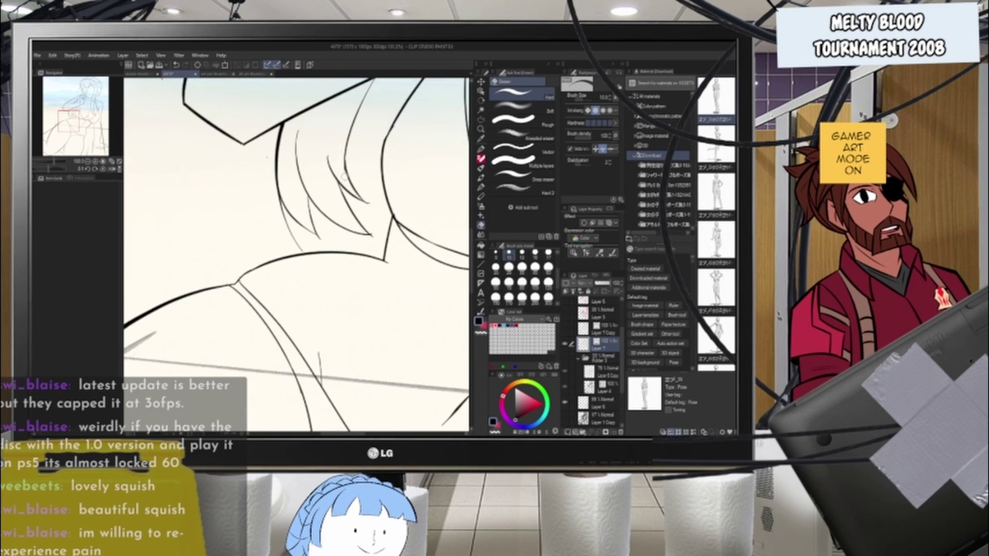
scroll(269, 247, "up", 3)
left_click(277, 238)
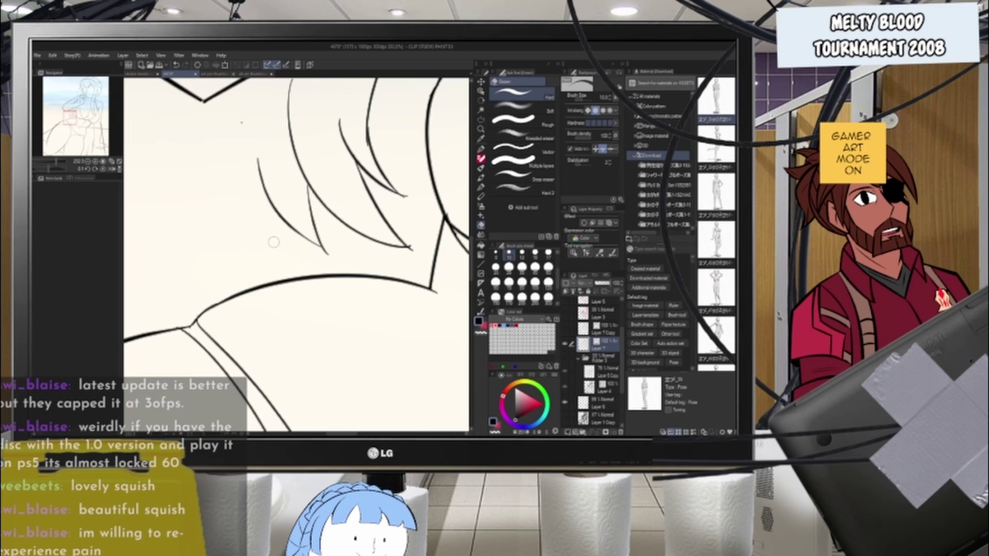
left_click_drag(274, 243, 277, 306)
key("ctrl+z")
- Erase the overshooting outer tail of the hair lock below the raised elbow and trim the neighbouring strand tips
left_click(481, 91)
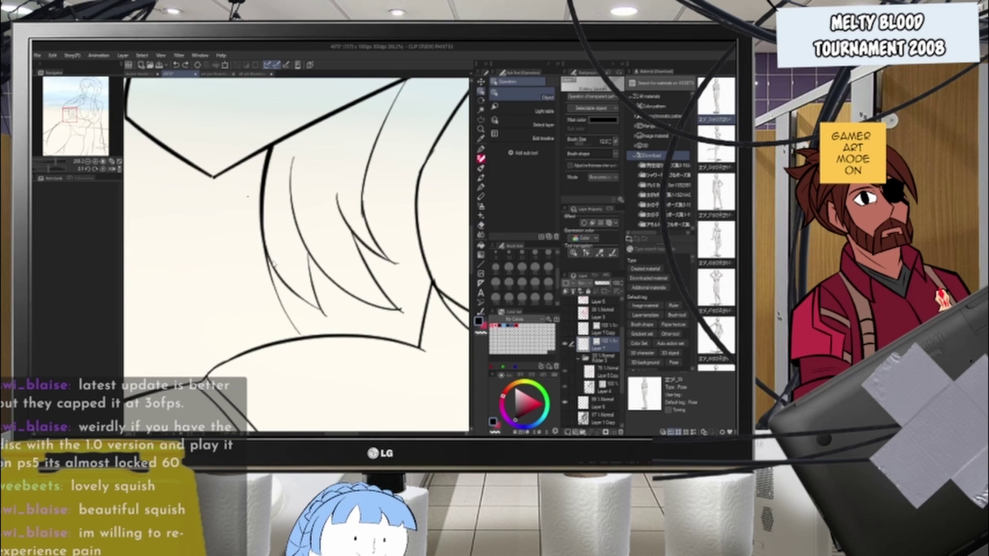
left_click(278, 271)
key("e")
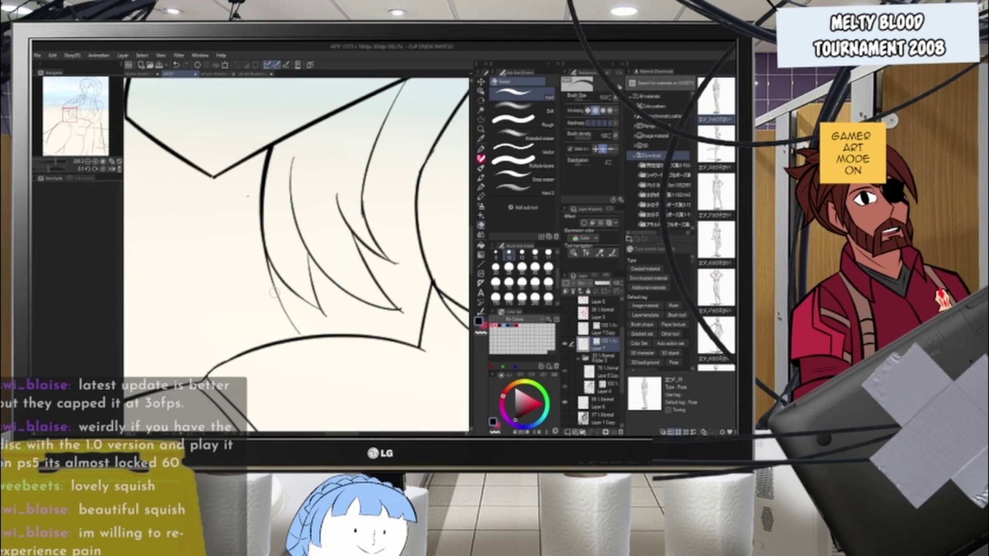
left_click(280, 302)
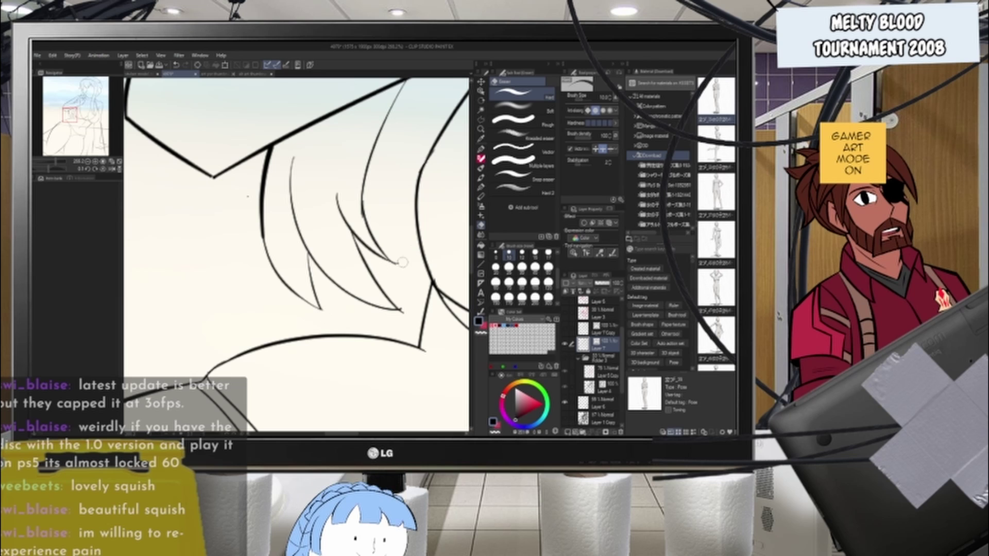
left_click(401, 310)
scroll(389, 218, "down", 6)
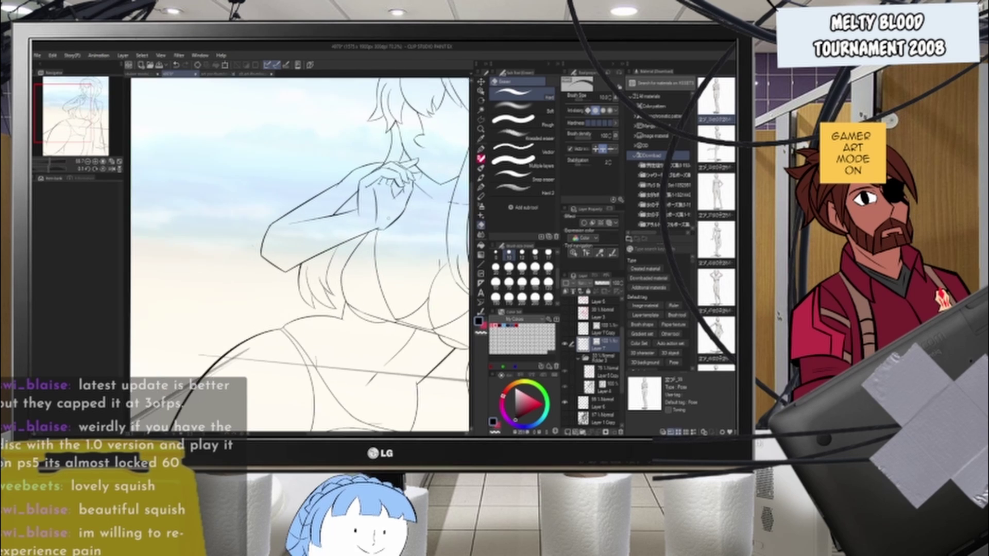
- Replace the short stroke between the raised forearm's lower contour and the palm with a smooth connecting curve
scroll(418, 214, "up", 7)
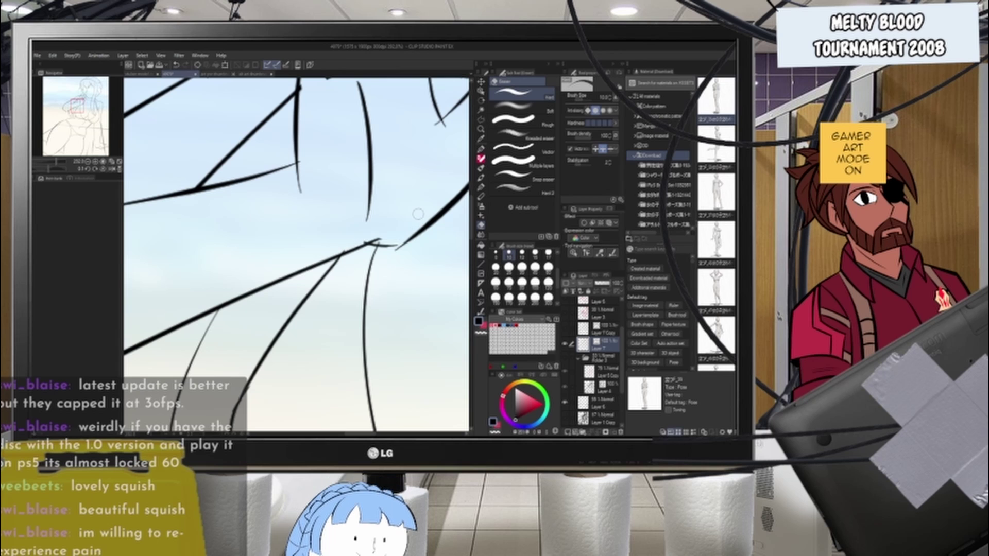
key("o")
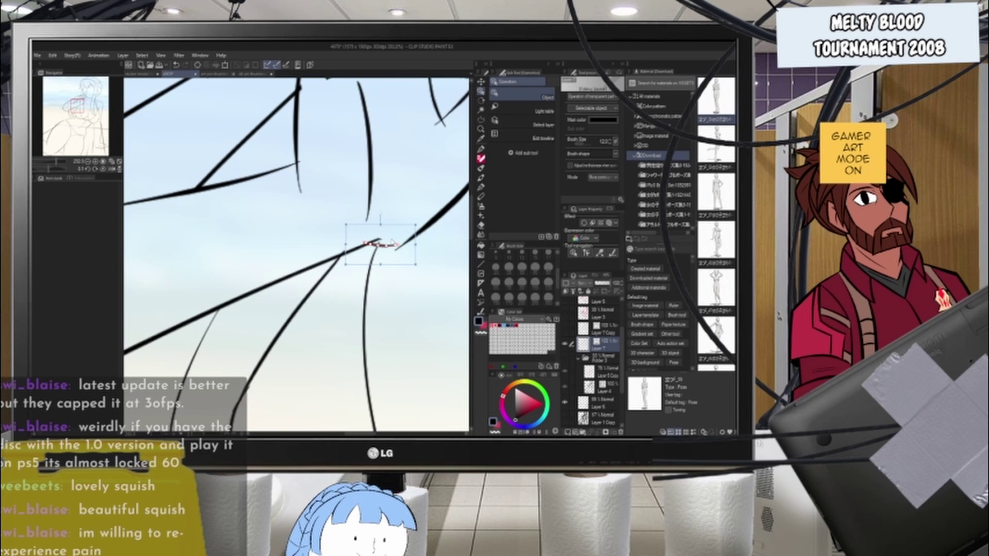
key("p")
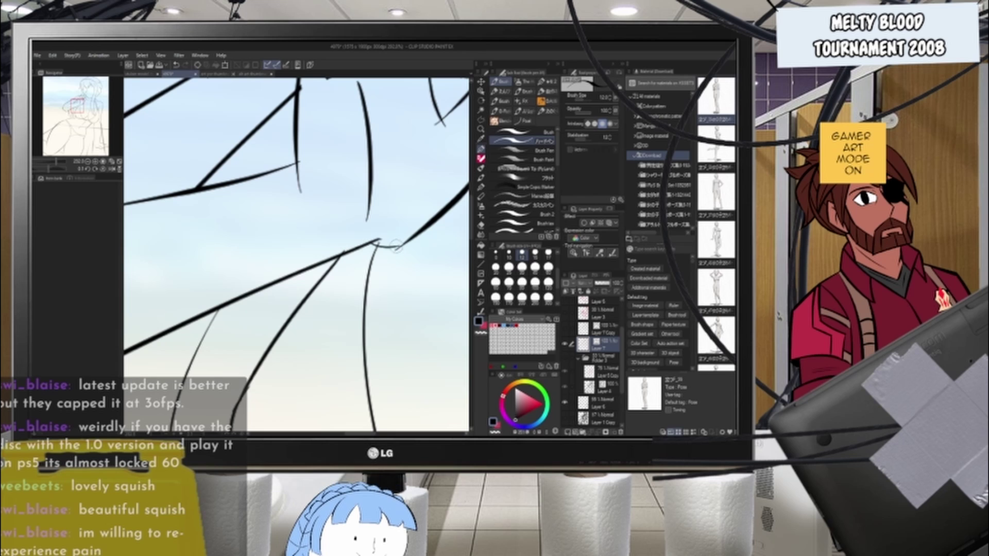
key("e")
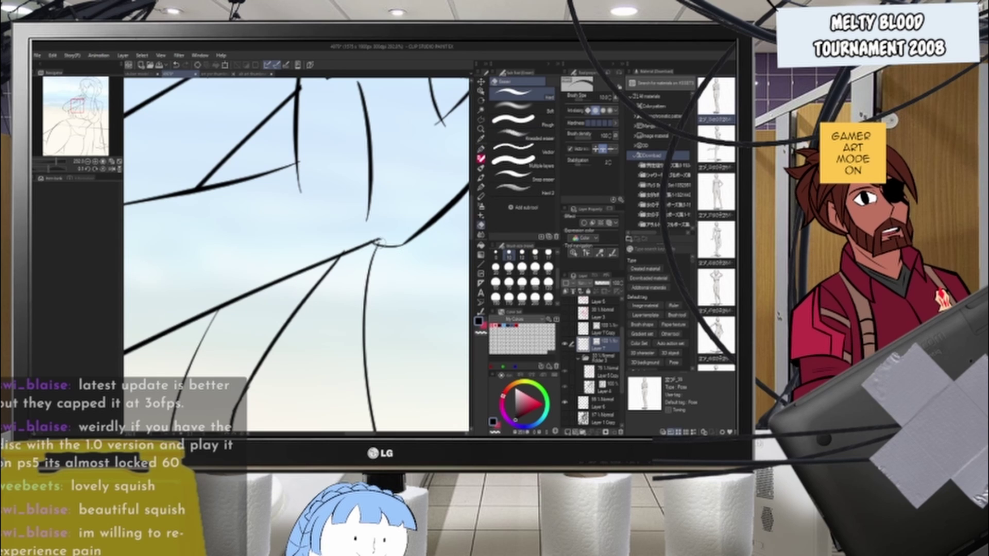
- Trim the overshooting line ends where the raised forearm's contours meet at the wrist
left_click_drag(303, 160, 304, 163)
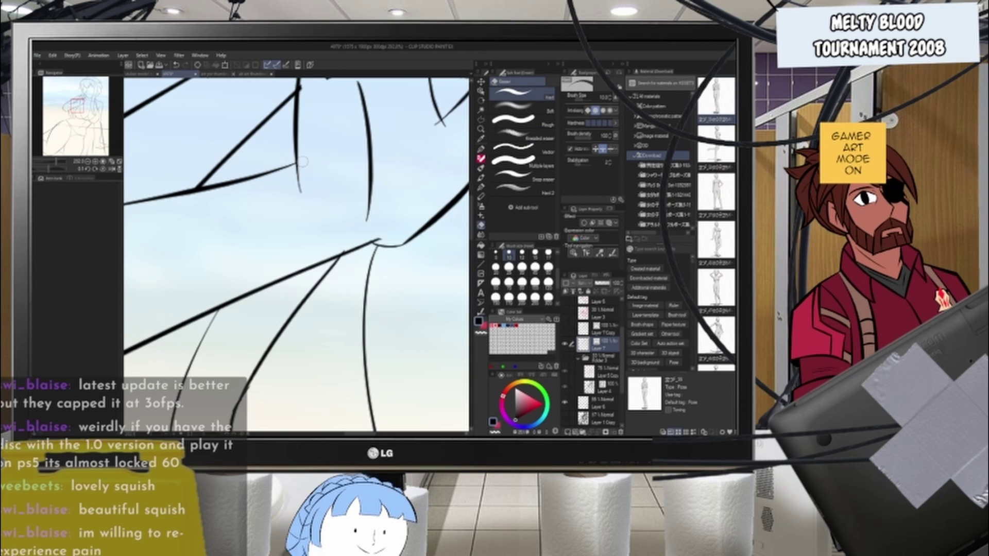
scroll(273, 169, "down", 4)
scroll(273, 168, "up", 3)
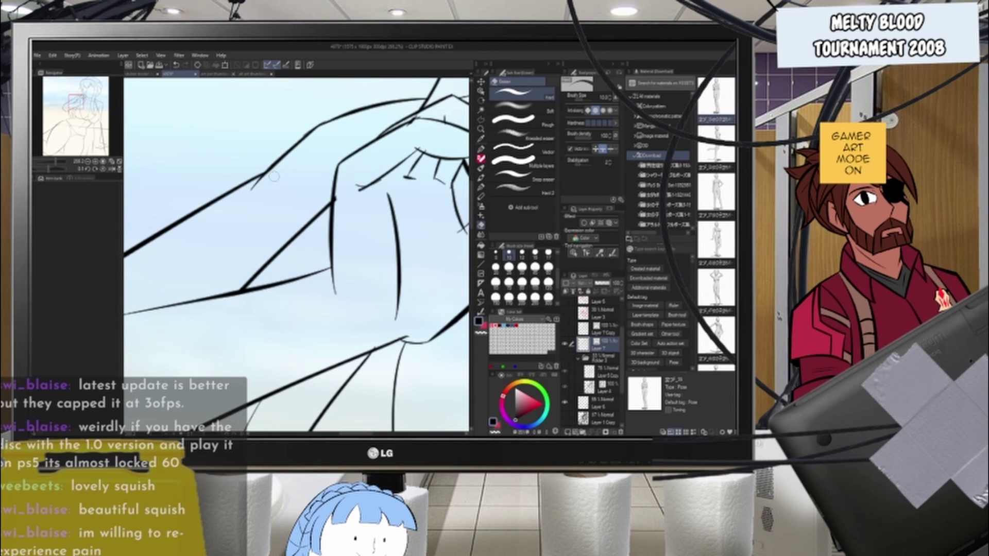
scroll(274, 177, "down", 4)
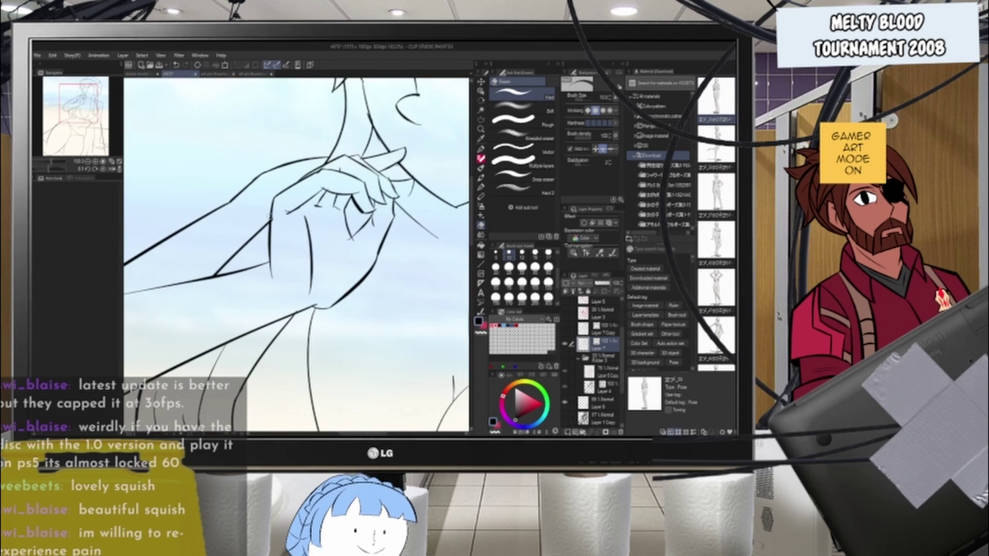
scroll(270, 217, "up", 1)
scroll(286, 241, "down", 2)
scroll(337, 244, "up", 2)
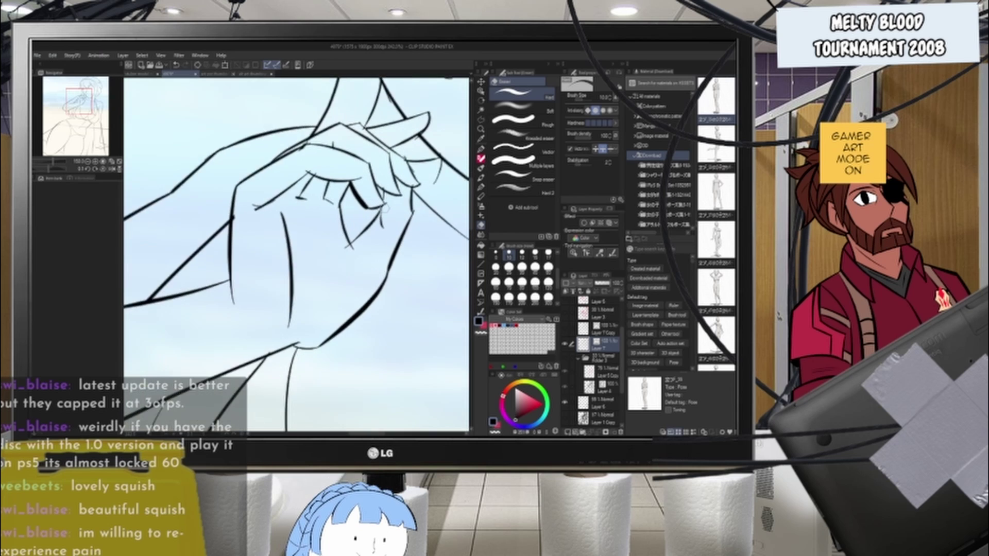
scroll(384, 207, "up", 3)
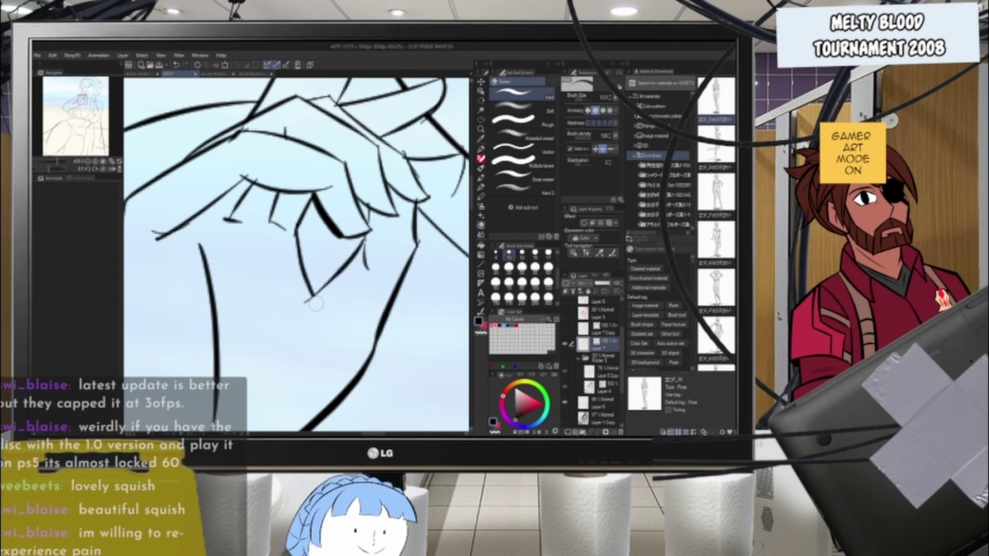
- Examine the line art of the raised hand, face, hair and bikini top for remaining gaps and overhanging line ends
scroll(302, 308, "down", 5)
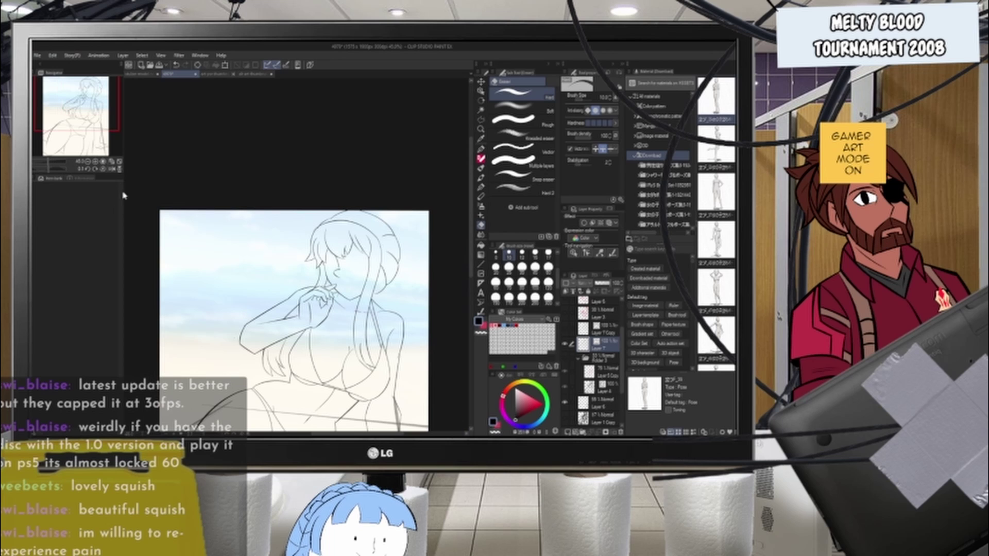
scroll(392, 324, "up", 6)
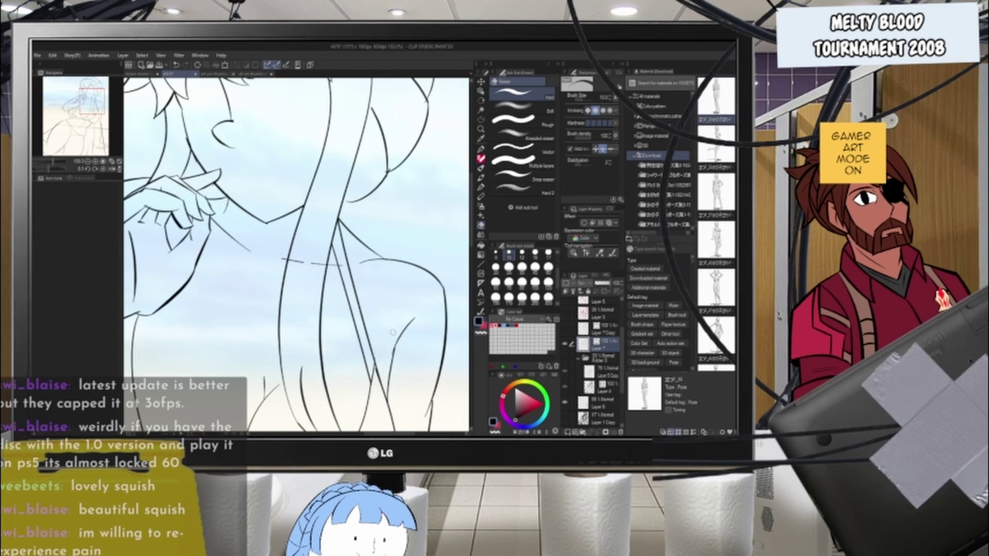
key("p")
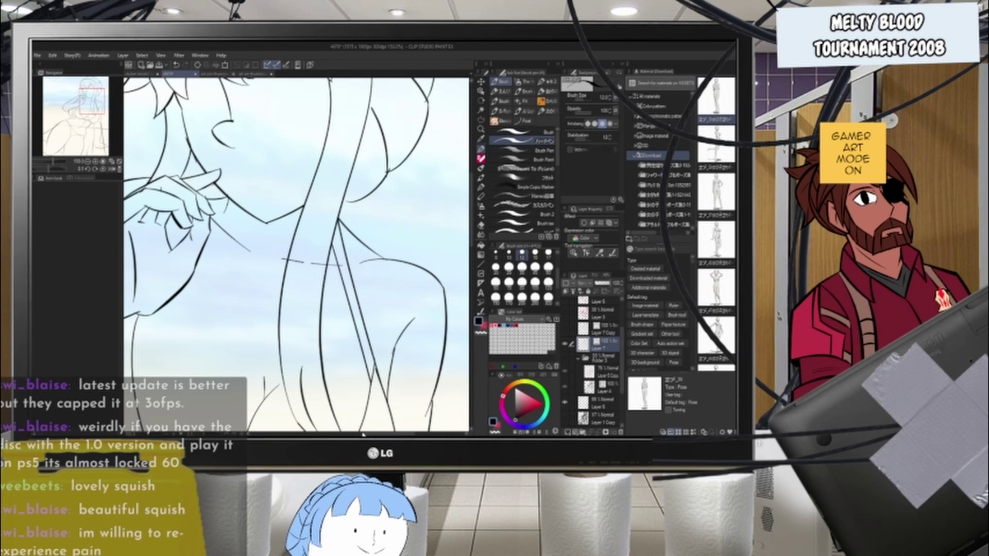
left_click_drag(161, 258, 302, 263)
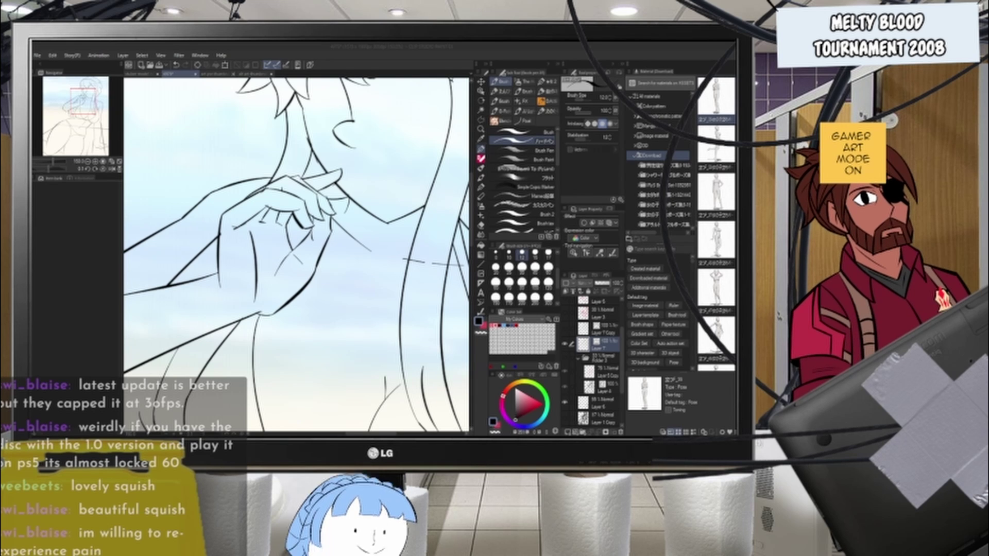
scroll(306, 251, "down", 5)
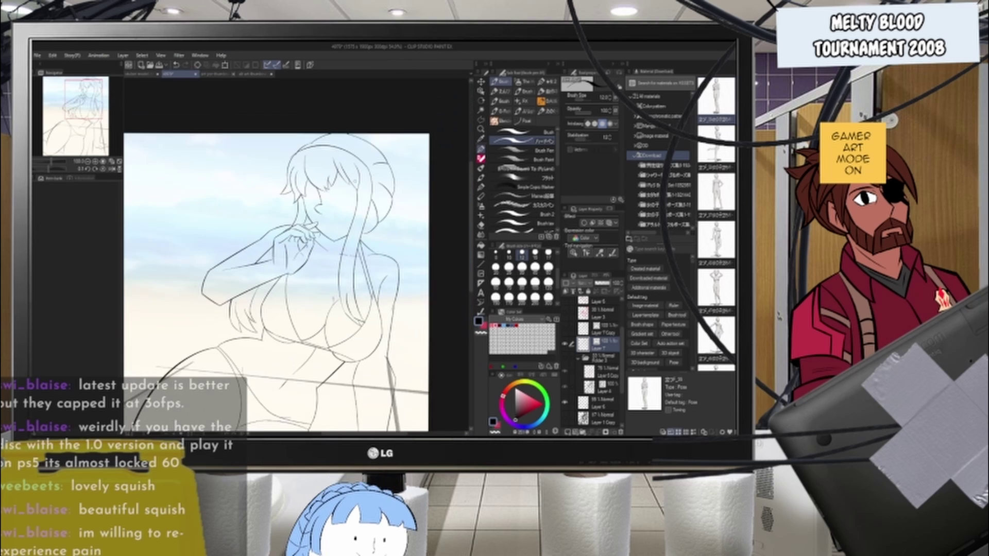
scroll(360, 179, "up", 5)
key("e")
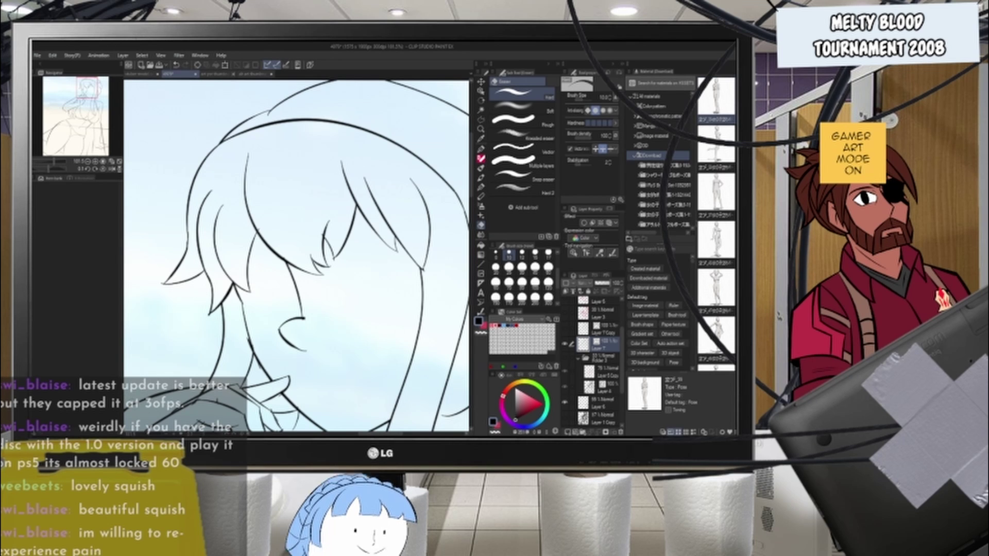
scroll(273, 295, "up", 3)
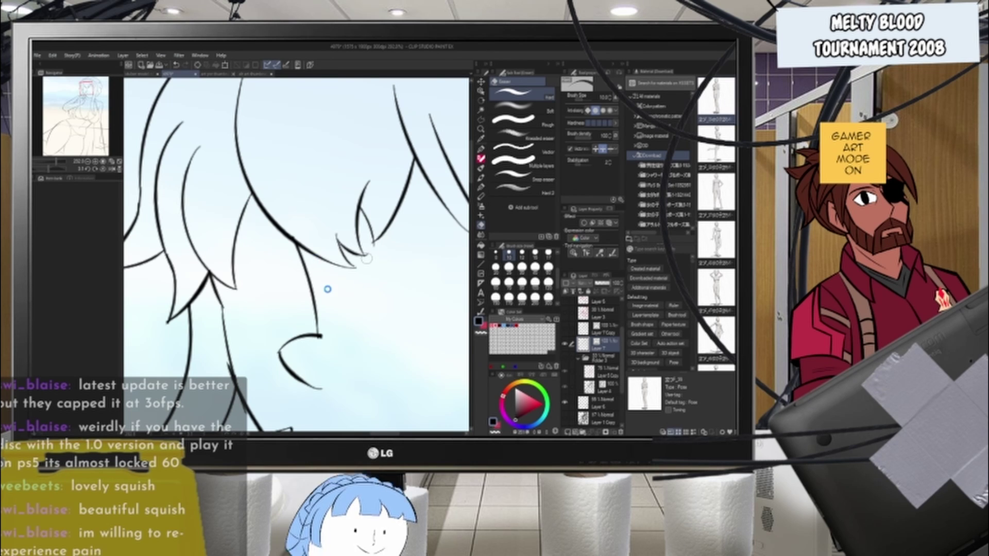
scroll(328, 289, "down", 8)
scroll(367, 303, "up", 4)
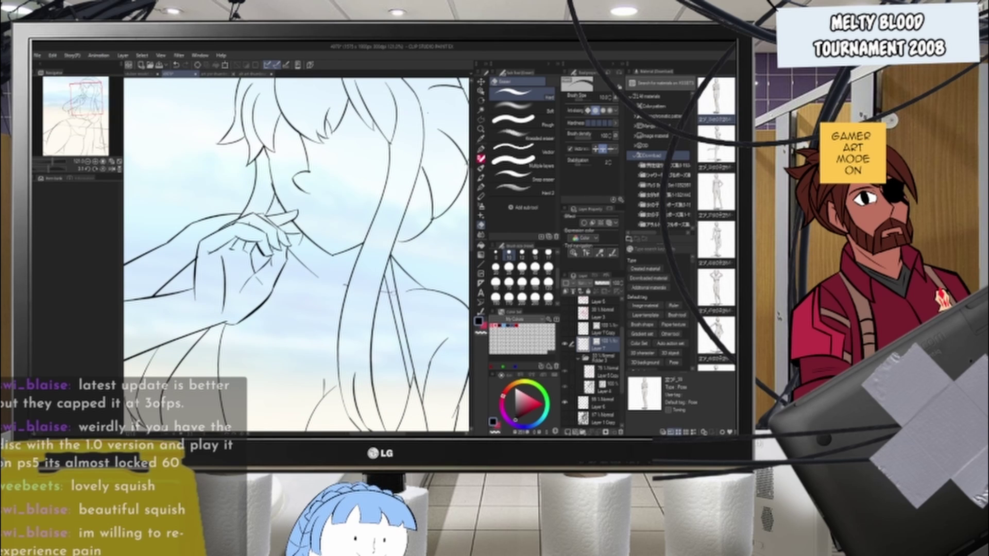
scroll(375, 256, "down", 5)
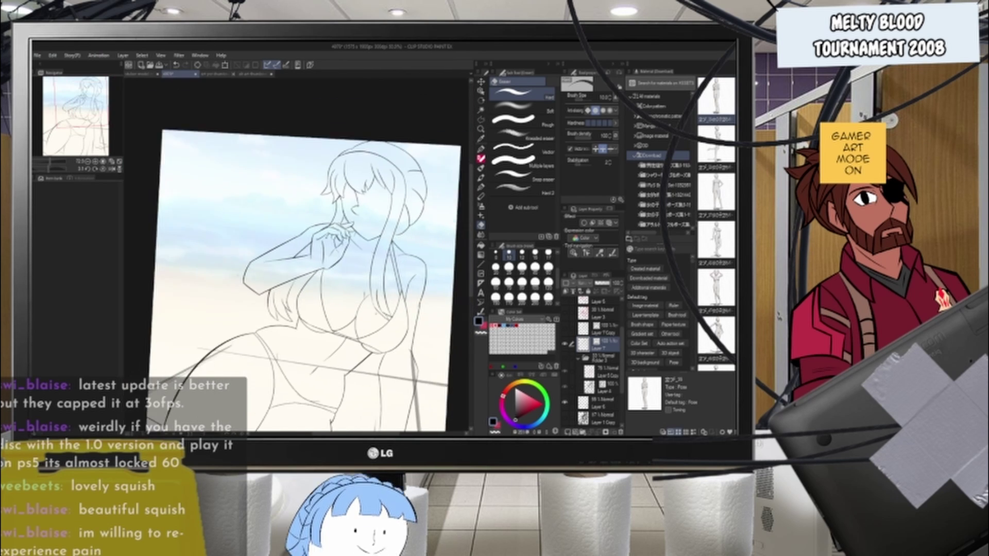
scroll(375, 317, "up", 5)
scroll(374, 324, "down", 3)
scroll(372, 329, "up", 2)
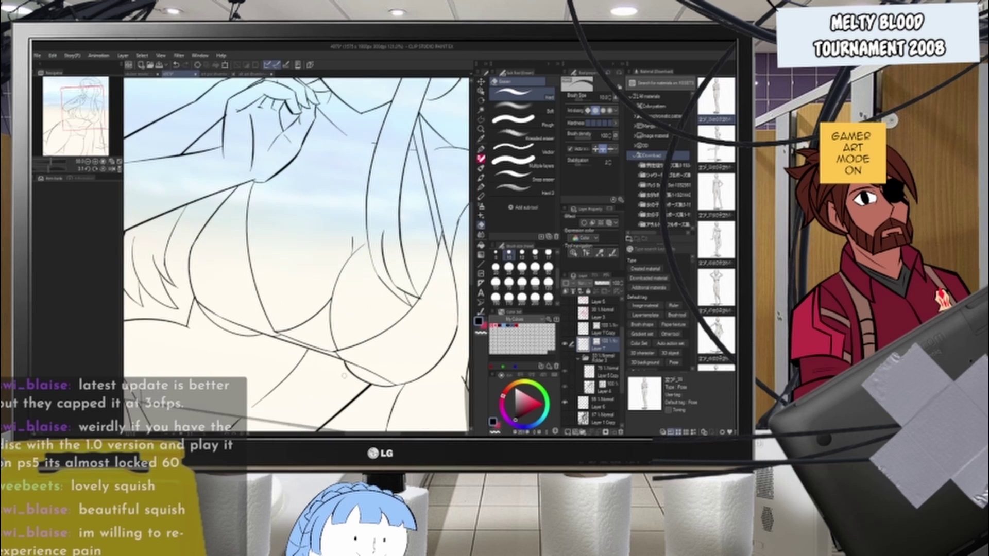
scroll(344, 376, "up", 2)
scroll(344, 376, "down", 5)
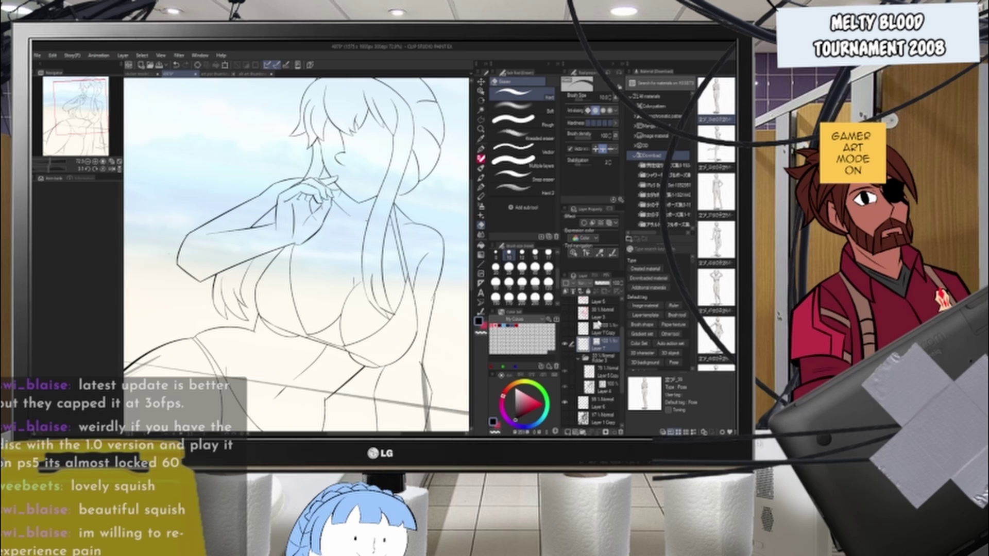
- Show the rough sketch beneath the line art and ink the lower and side edges of the open mouth
left_click(566, 359)
left_click(565, 359)
left_click(566, 359)
left_click_drag(368, 178, 362, 251)
scroll(361, 250, "up", 15)
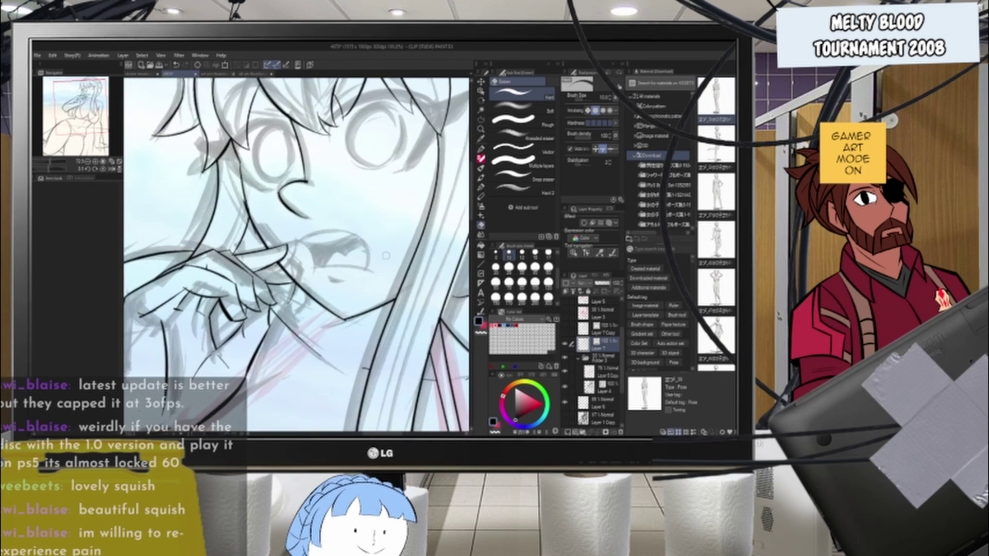
left_click(482, 150)
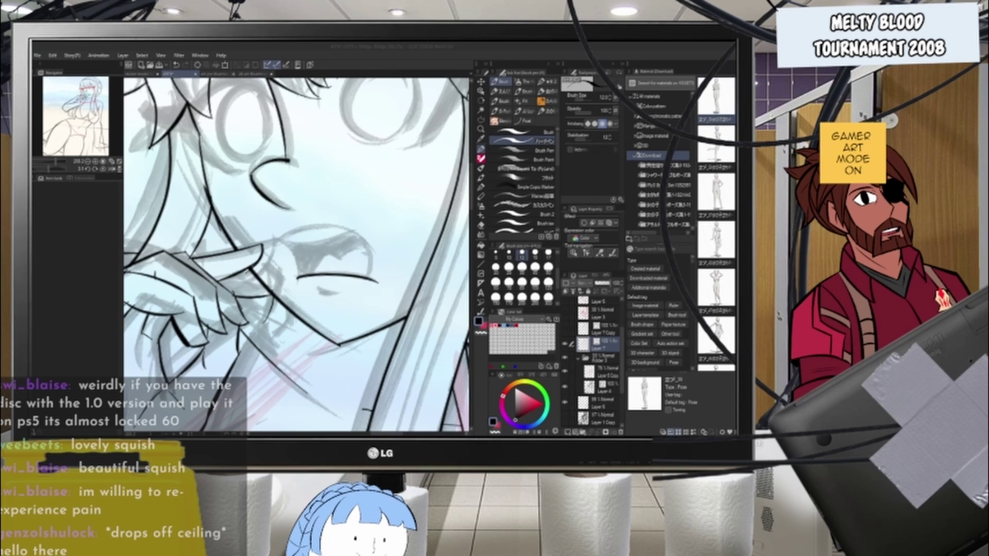
scroll(430, 407, "down", 2)
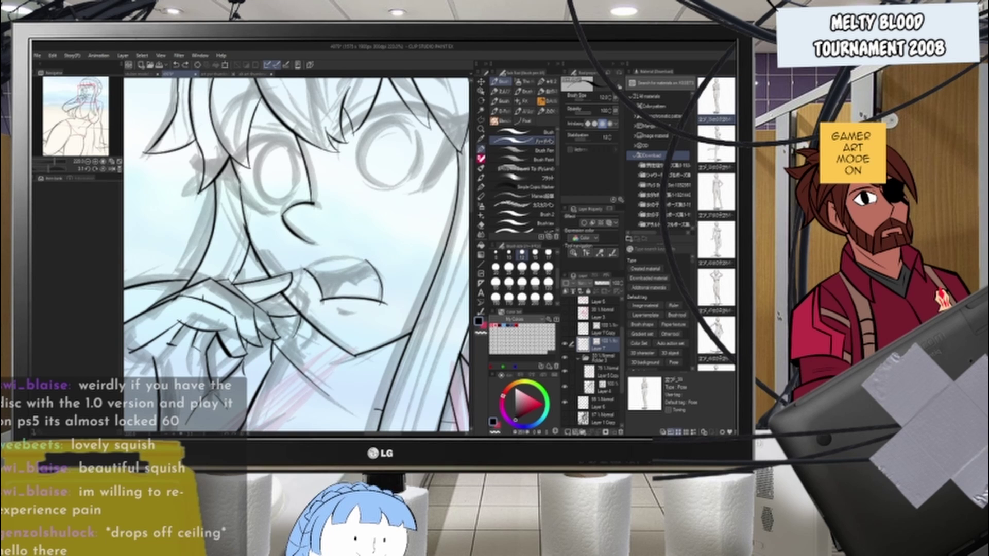
- Ink the curved upper edge of the open mouth along the sketch, redrawing the stroke until it fits
left_click_drag(308, 271, 367, 264)
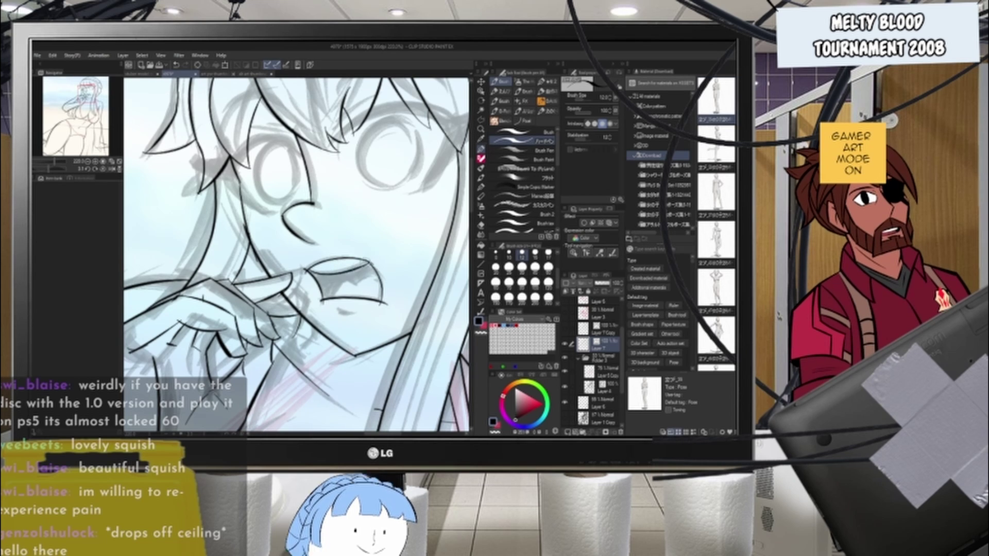
key("ctrl+z")
left_click_drag(308, 271, 369, 260)
key("ctrl+z")
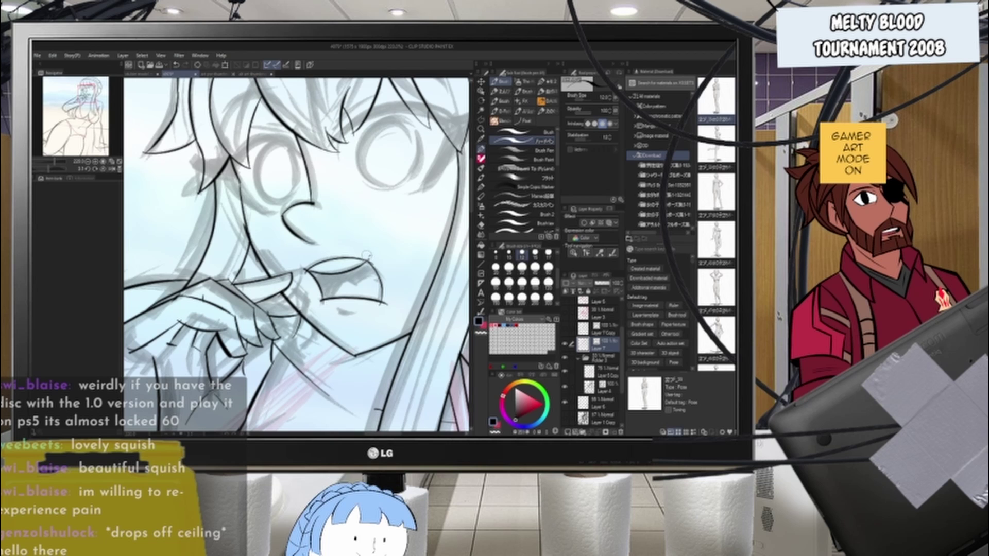
- Trim the overshooting end of the mouth's upper line and ink a short lower-lip stroke below the mouth
key("e")
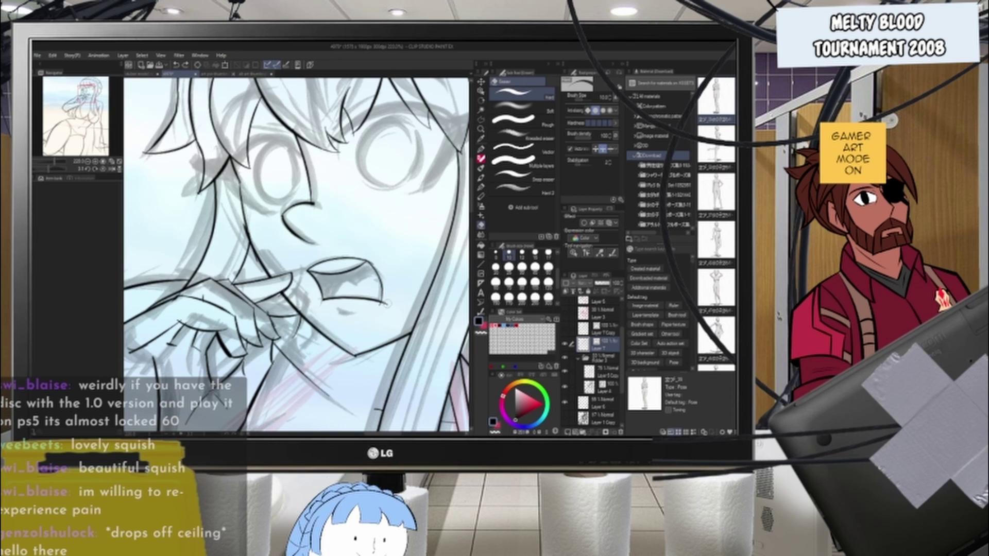
left_click(479, 150)
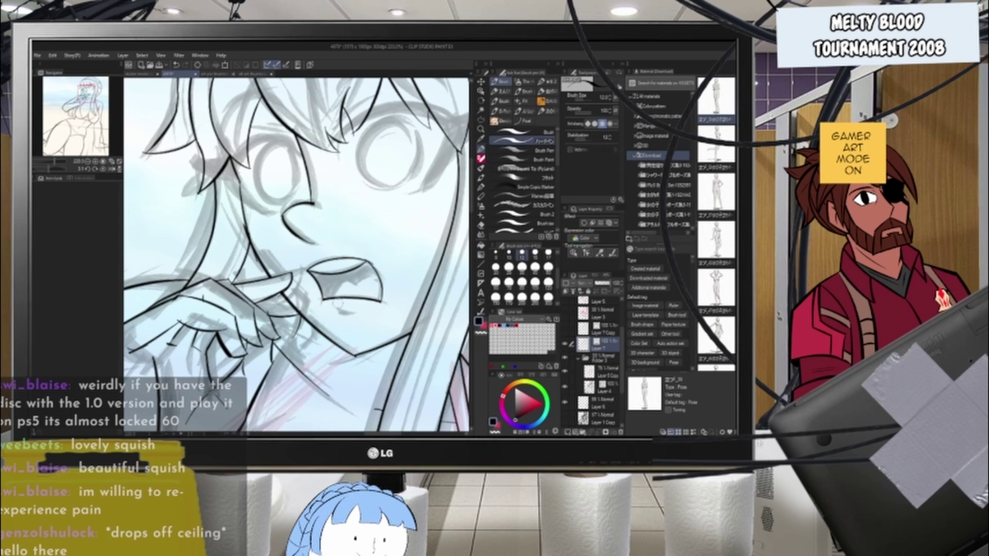
mouse_move(334, 311)
left_mouse_down()
mouse_move(359, 312)
mouse_move(348, 313)
left_mouse_up()
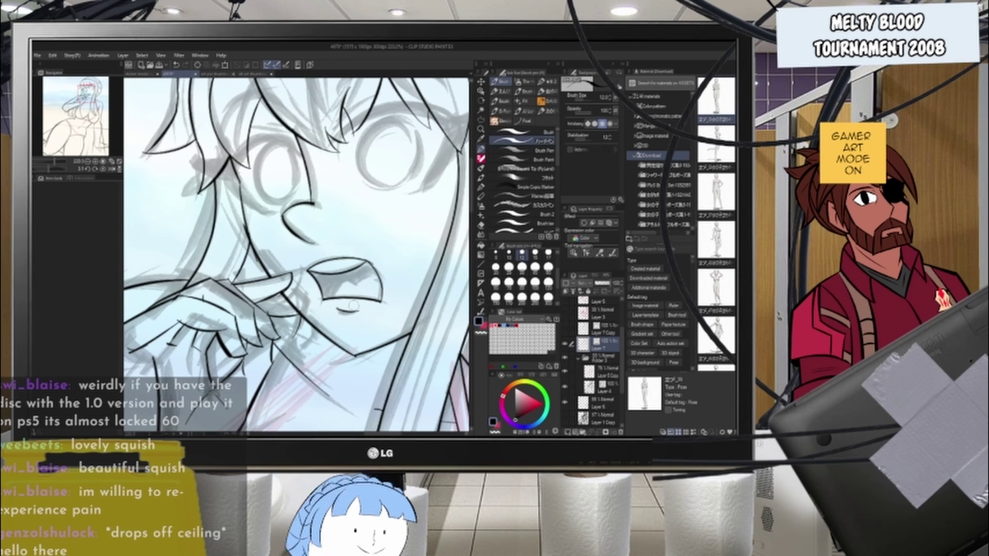
- Add a new vector layer above the line art layer and ink the near eye's upper lid as an arched stroke
scroll(366, 259, "down", 9)
scroll(360, 181, "up", 4)
scroll(399, 222, "up", 2)
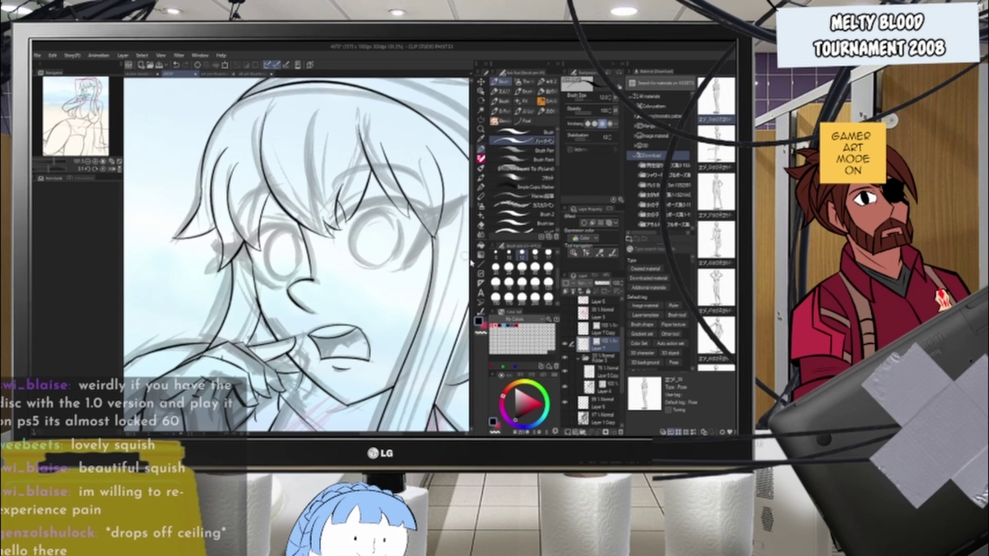
scroll(385, 174, "up", 1)
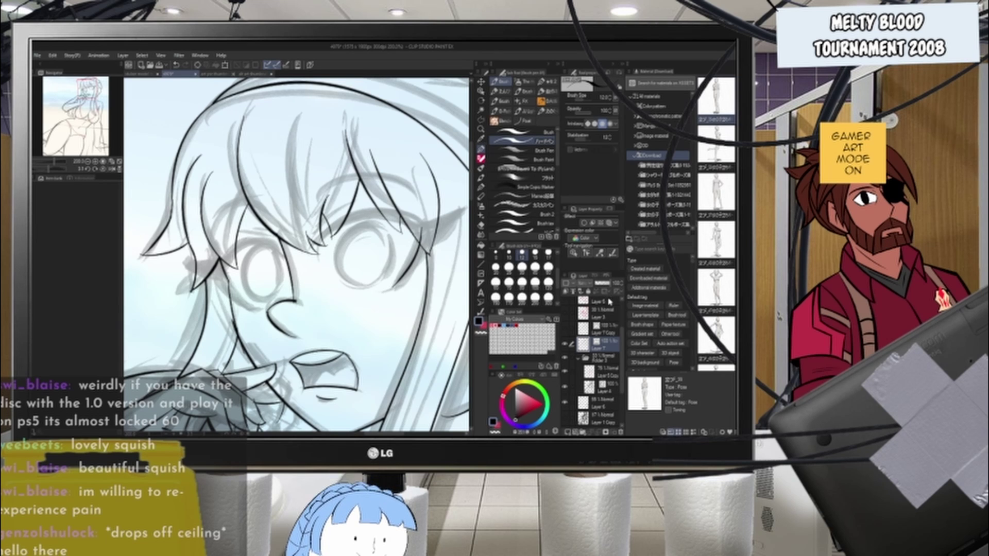
left_click(582, 431)
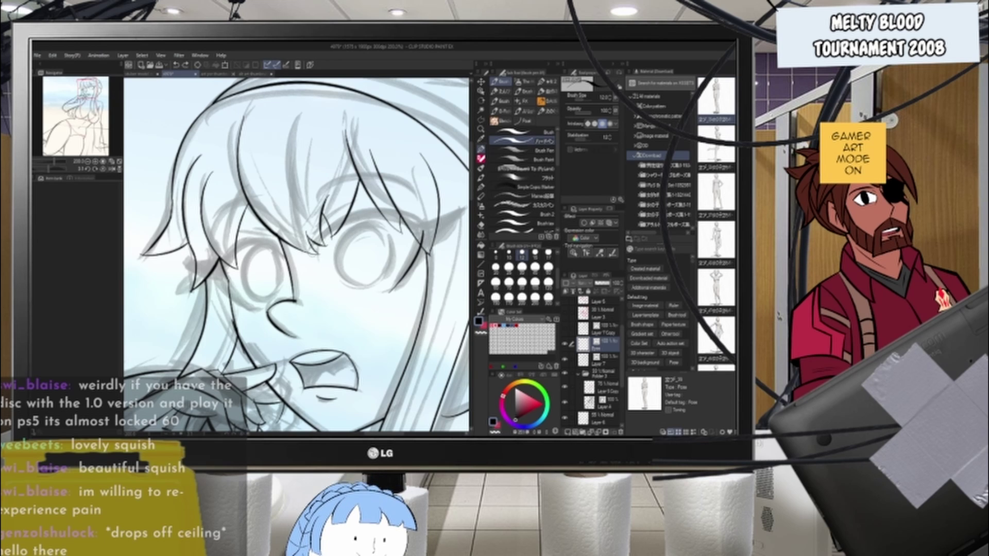
left_click_drag(310, 250, 423, 235)
key("ctrl+z")
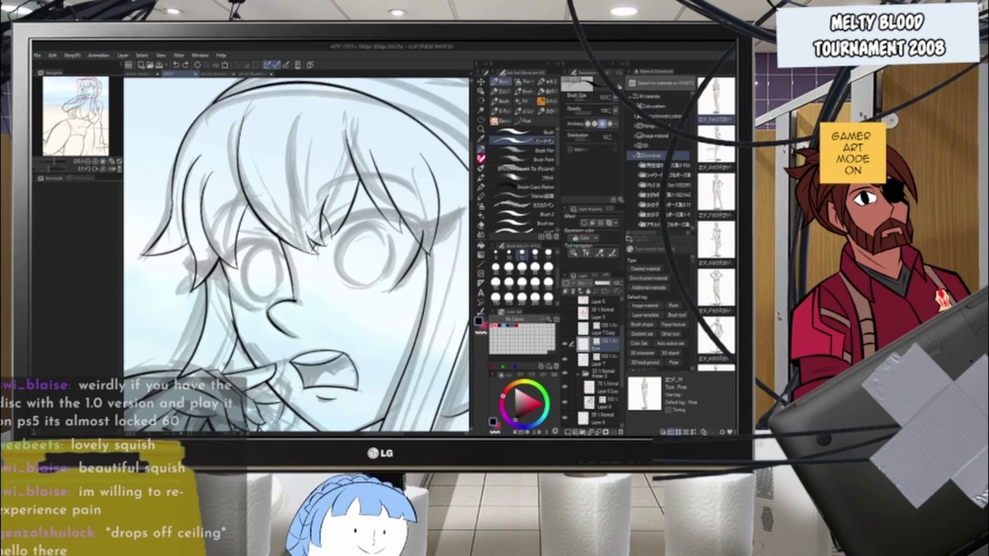
mouse_move(315, 244)
left_mouse_down()
mouse_move(414, 225)
mouse_move(423, 236)
left_mouse_up()
key("ctrl+z")
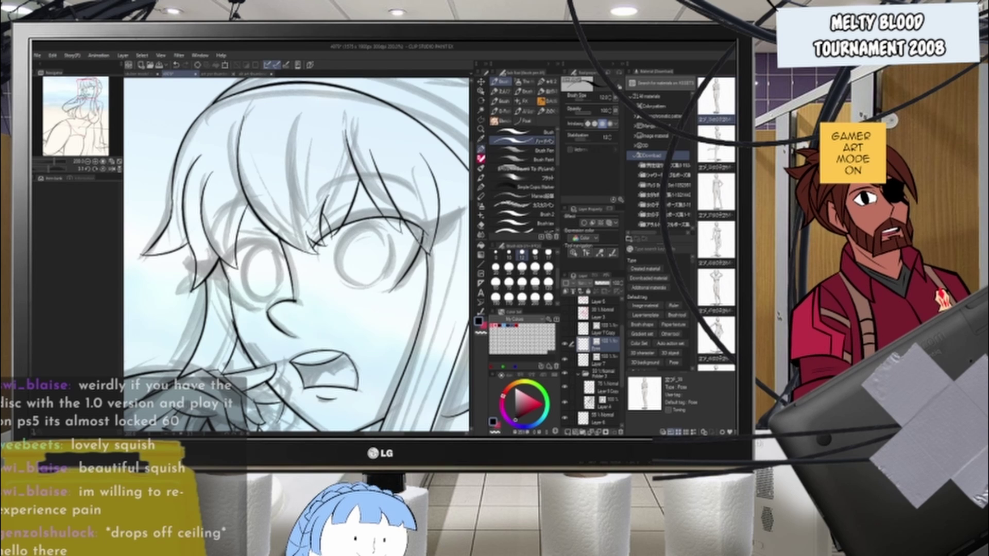
- Rotate the canvas slightly and ink the far eye's arched upper lid line over the sketch
scroll(383, 244, "down", 5)
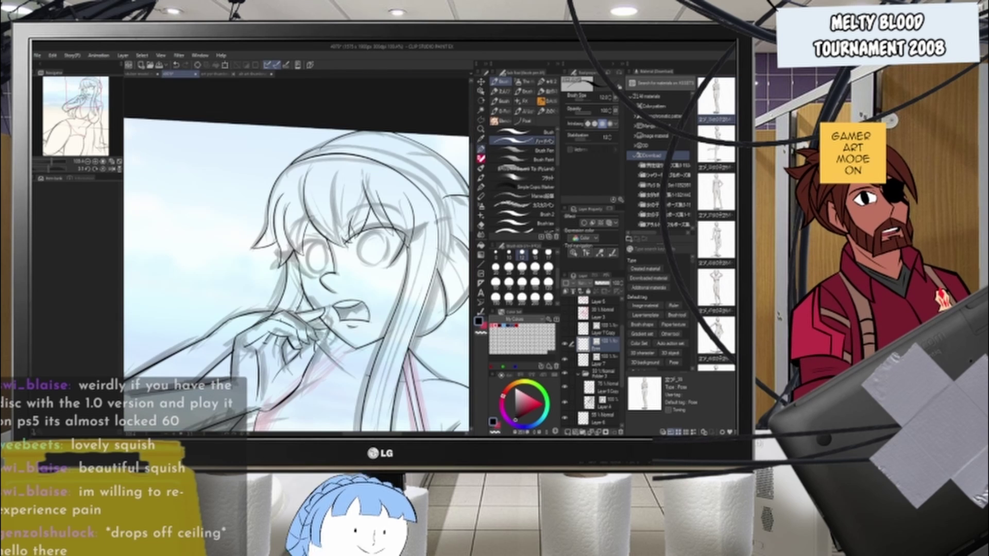
key("r")
mouse_move(382, 193)
left_mouse_down()
mouse_move(396, 219)
mouse_move(381, 191)
left_mouse_up()
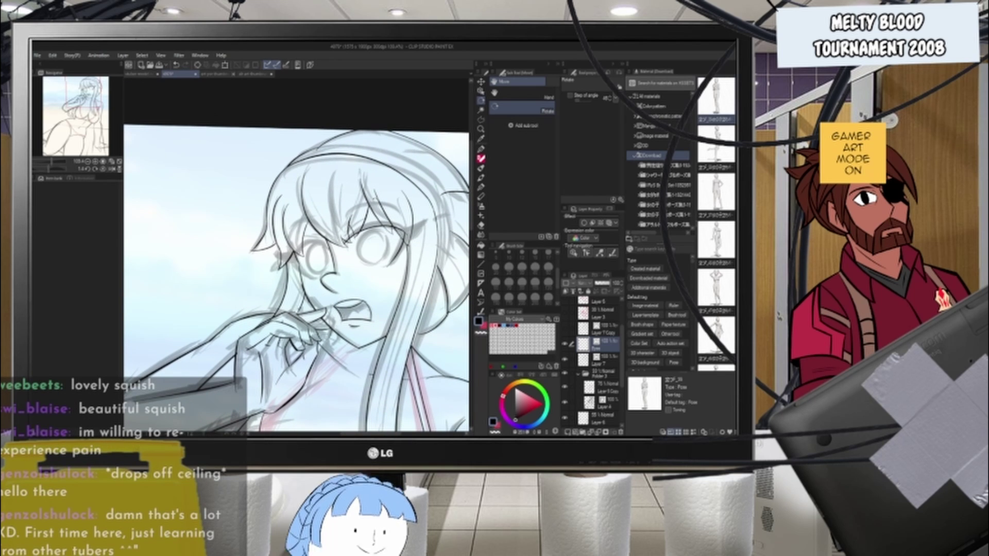
scroll(365, 227, "up", 4)
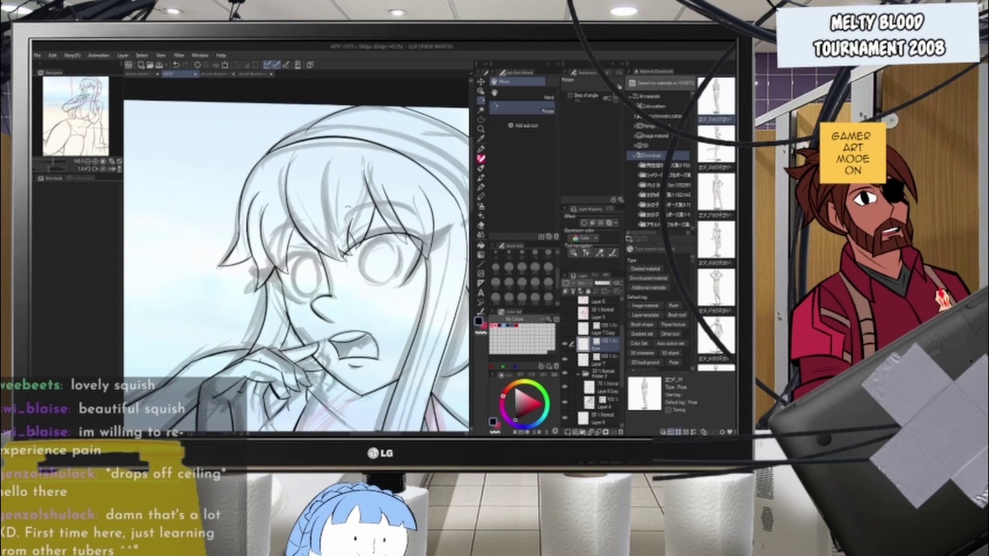
scroll(297, 255, "up", 2)
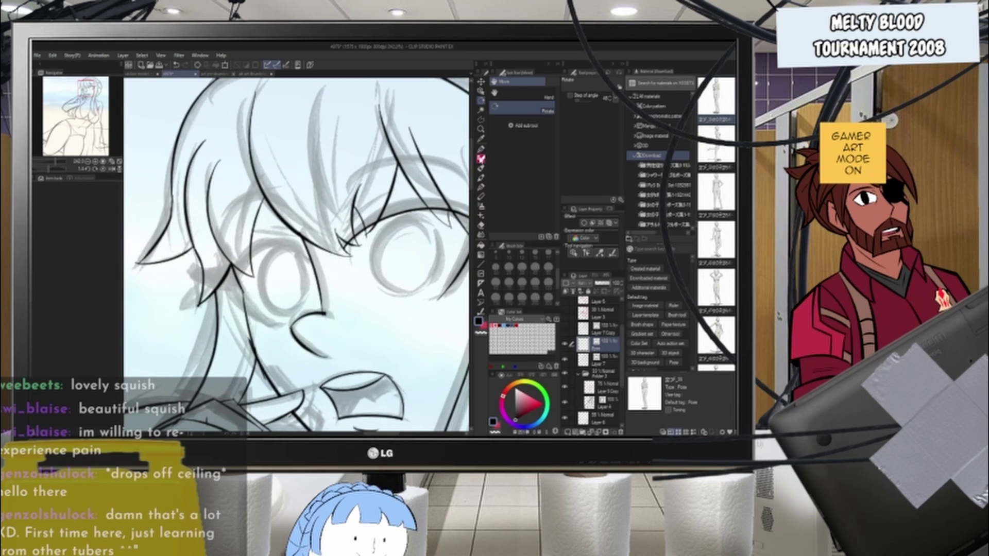
key("p")
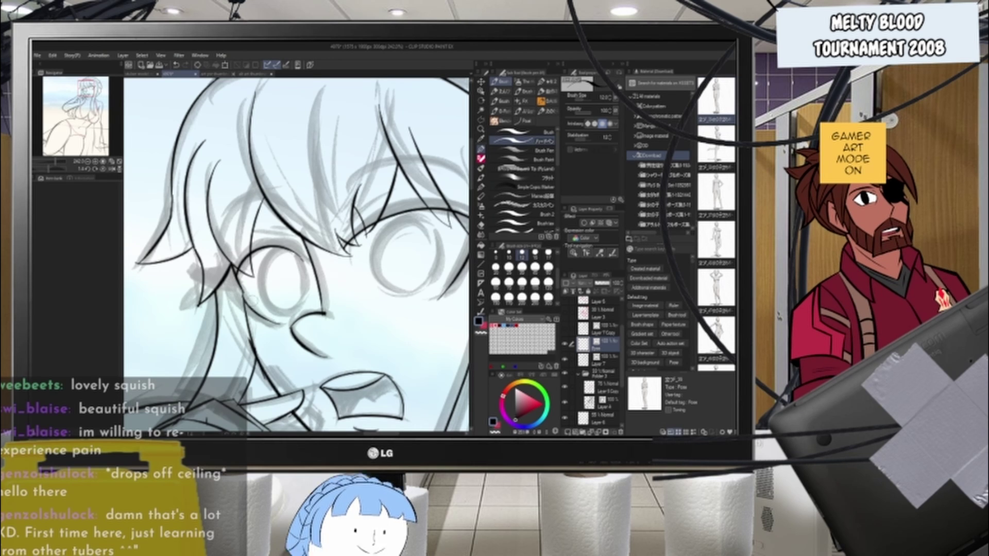
scroll(240, 296, "down", 5)
key("ctrl+plus")
key("ctrl+plus")
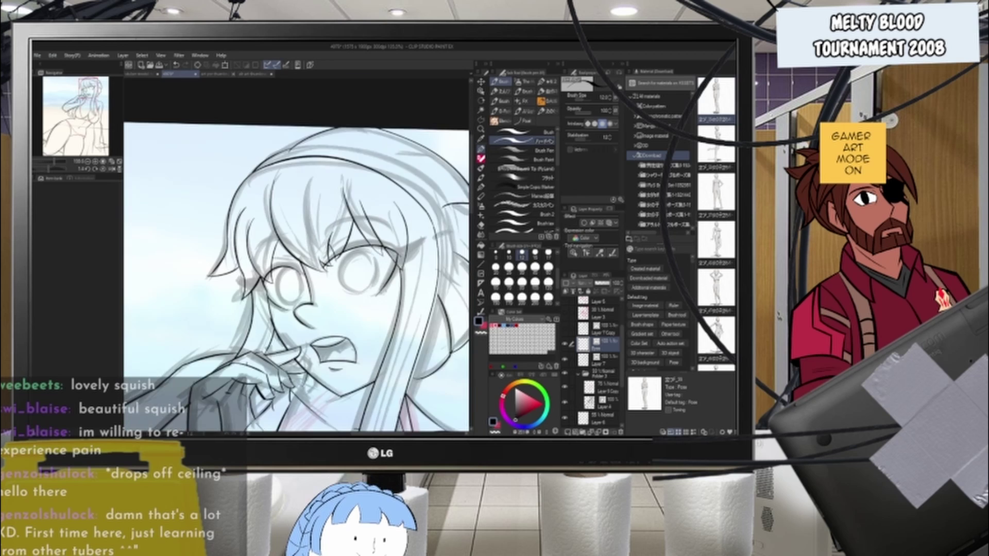
- Ink the near eye's winged outer lash corner along the sketch and fill it in solid black
left_click_drag(318, 257, 382, 225)
key("ctrl+z")
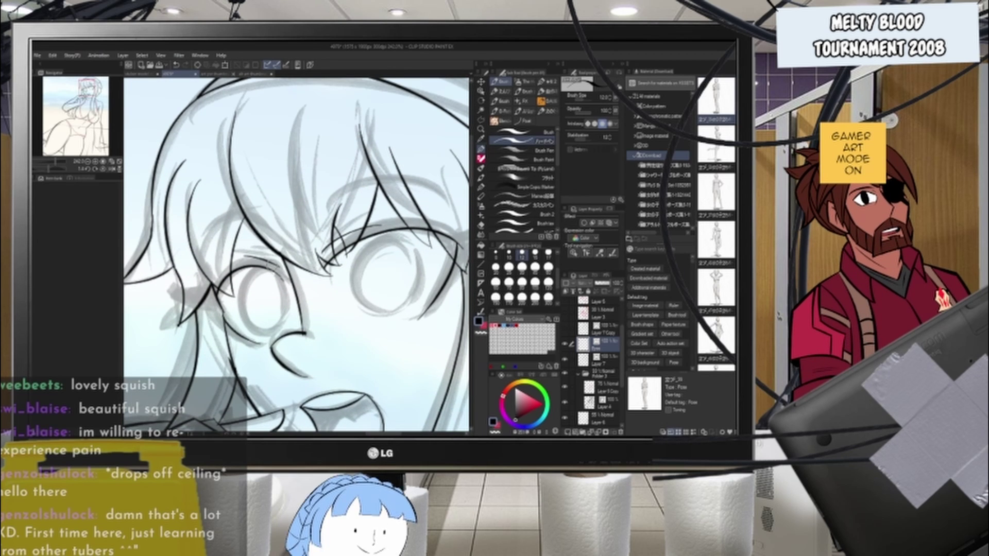
key("ctrl+minus")
key("ctrl+minus")
key("ctrl+minus")
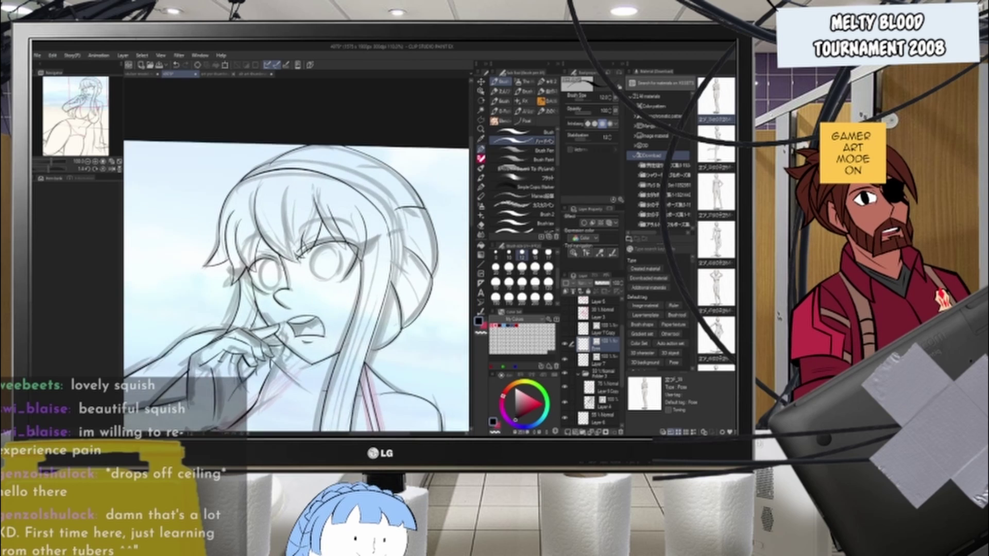
key("ctrl+plus")
key("ctrl+plus")
key("ctrl+minus")
scroll(412, 245, "up", 6)
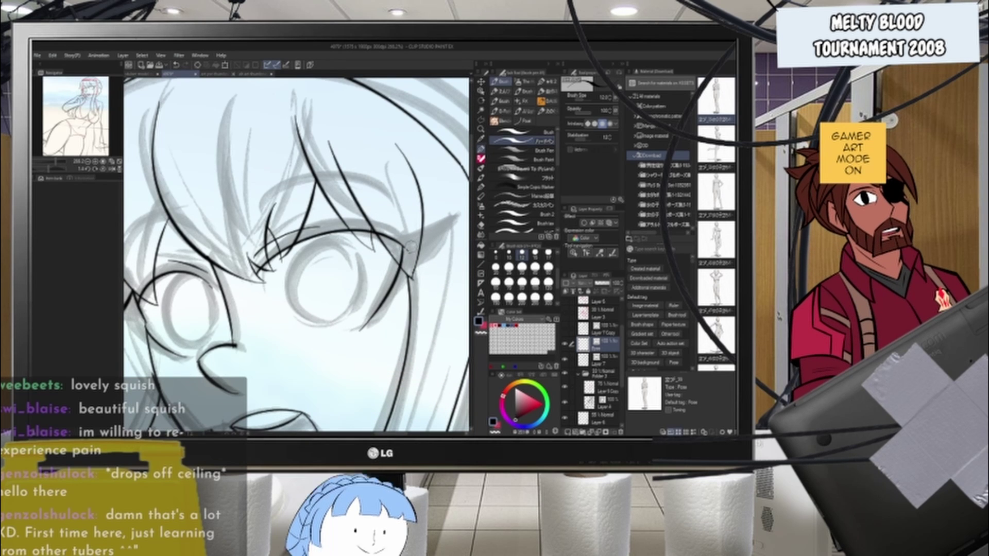
key("ctrl+plus")
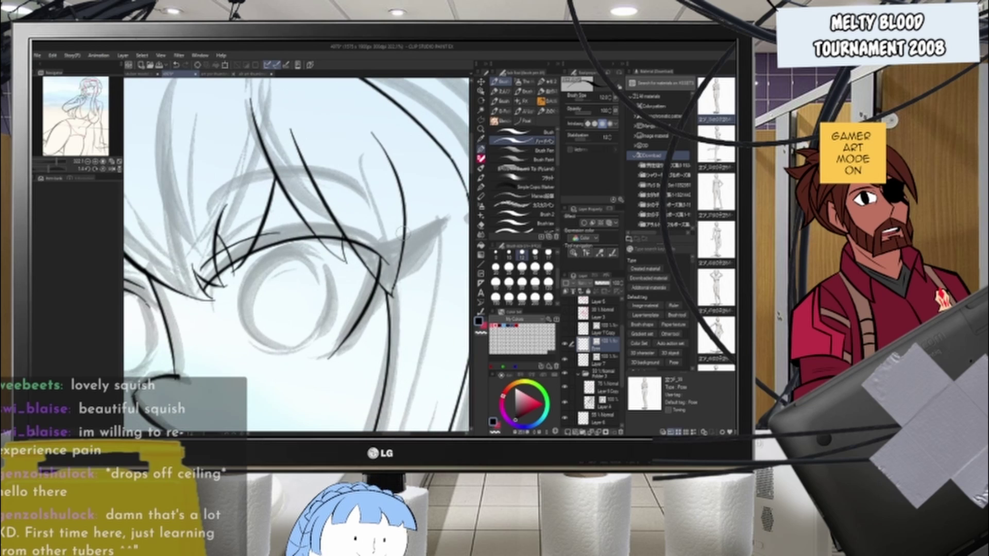
mouse_move(361, 241)
left_mouse_down()
mouse_move(436, 219)
mouse_move(397, 262)
mouse_move(381, 251)
left_mouse_up()
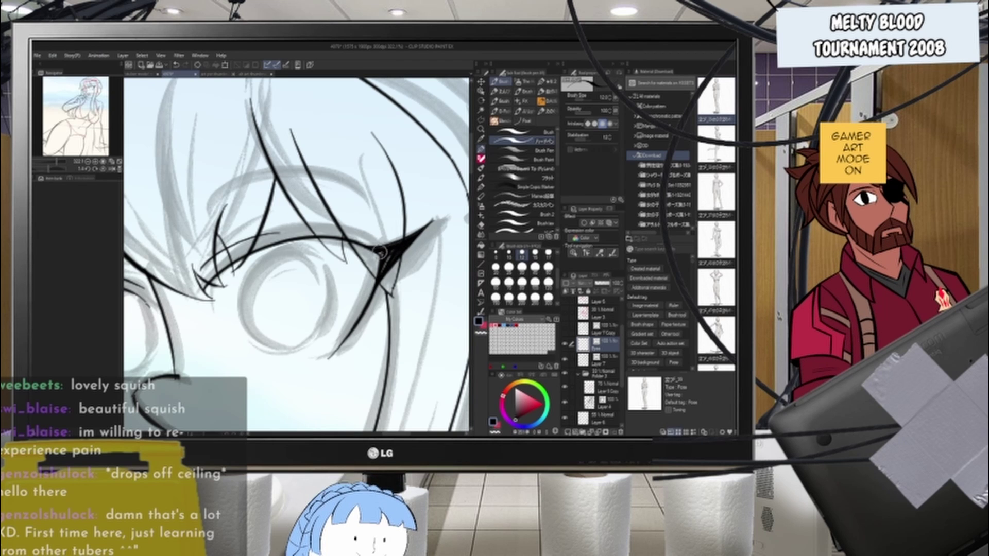
mouse_move(381, 252)
left_mouse_down()
mouse_move(391, 256)
mouse_move(382, 272)
left_mouse_up()
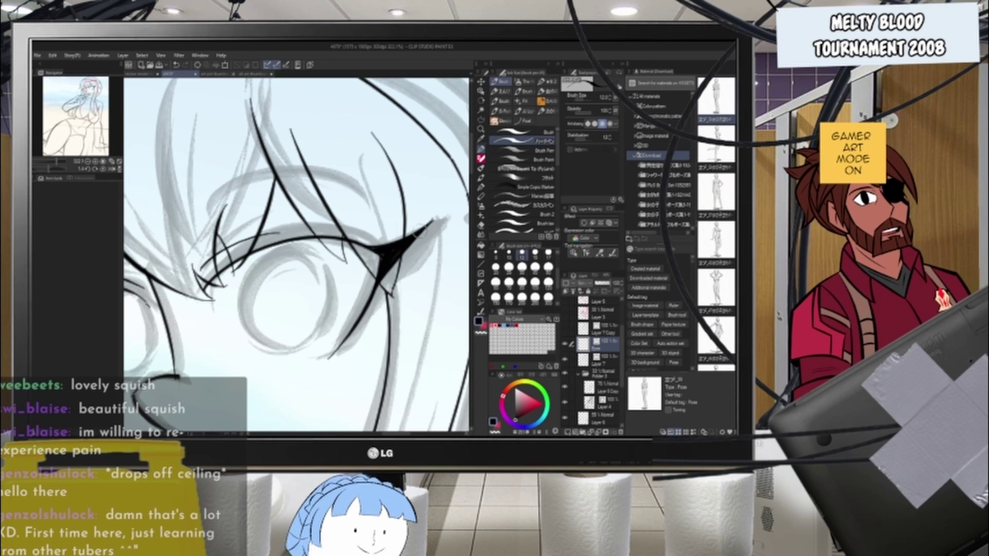
- Outline the far eye's pointed outer lash over the sketch and fill it in solid black
scroll(393, 254, "down", 5)
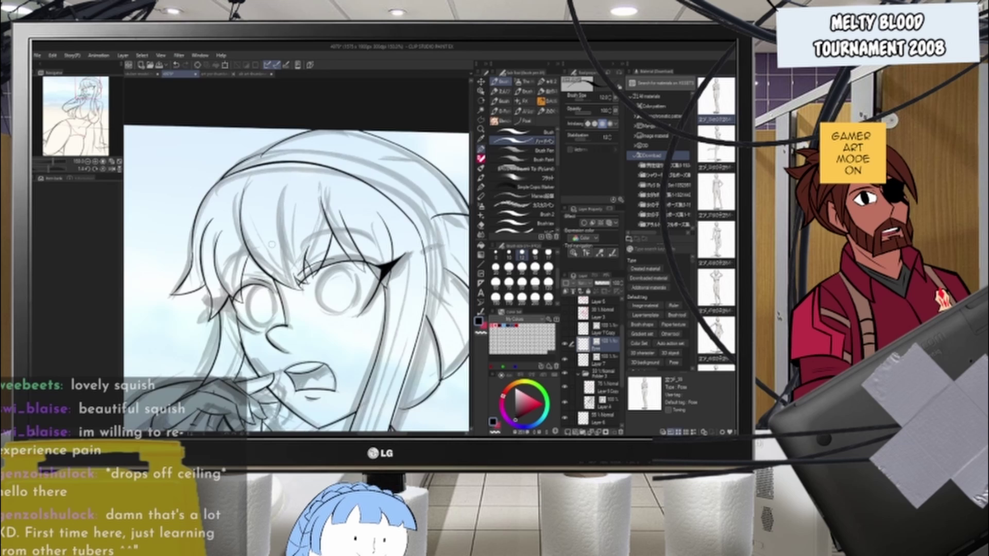
scroll(198, 258, "up", 3)
scroll(199, 259, "down", 1)
scroll(198, 260, "up", 3)
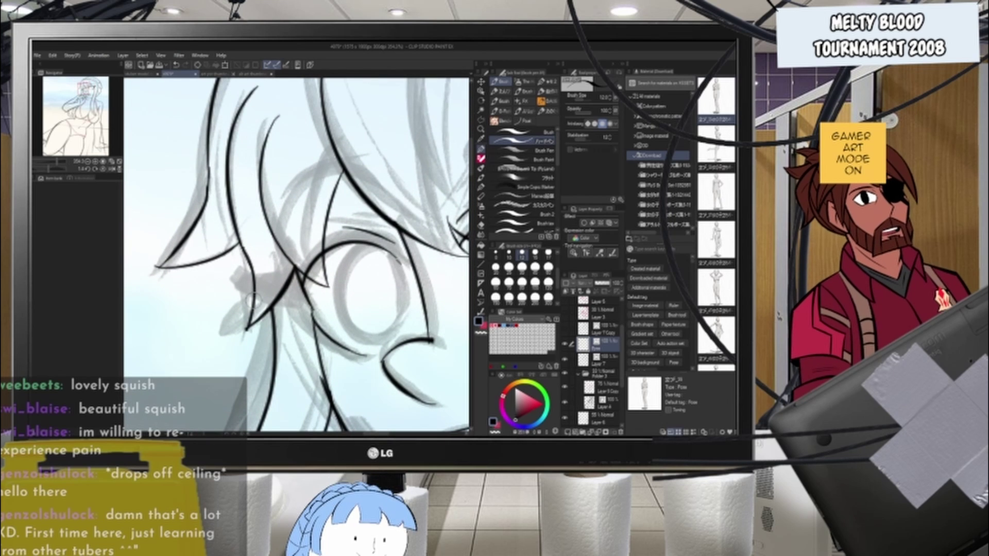
left_click_drag(238, 274, 314, 265)
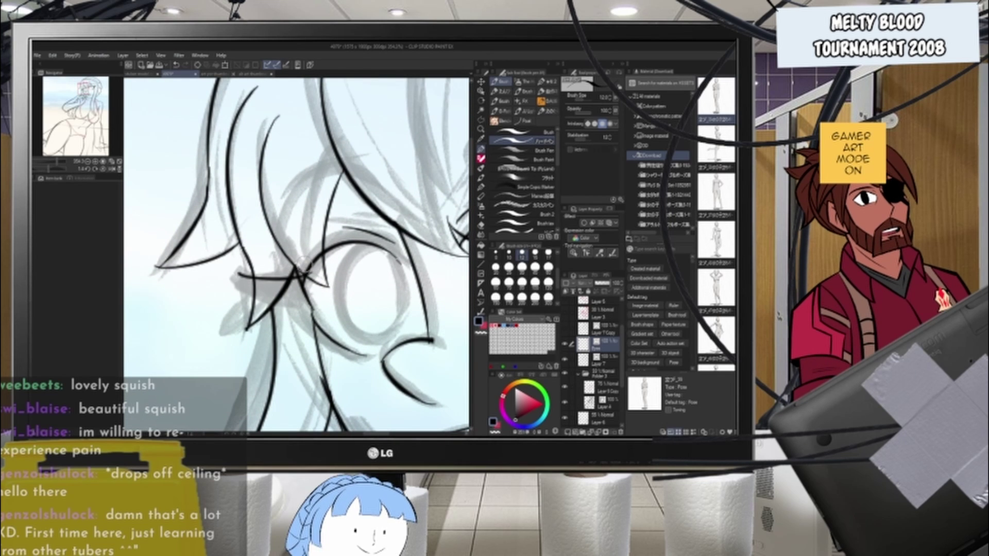
key("ctrl+z")
left_click_drag(240, 275, 313, 302)
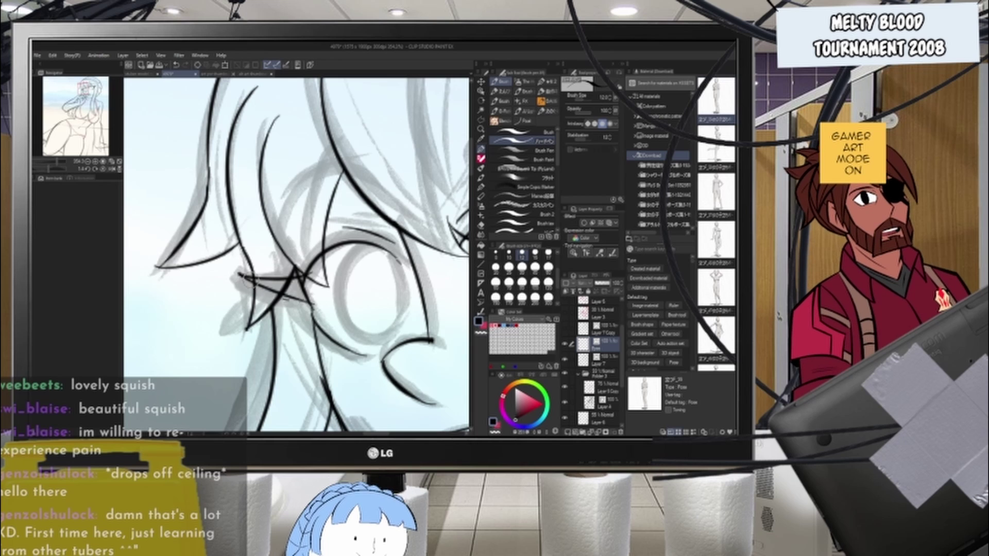
mouse_move(241, 277)
left_mouse_down()
mouse_move(310, 305)
mouse_move(284, 291)
mouse_move(286, 282)
left_mouse_up()
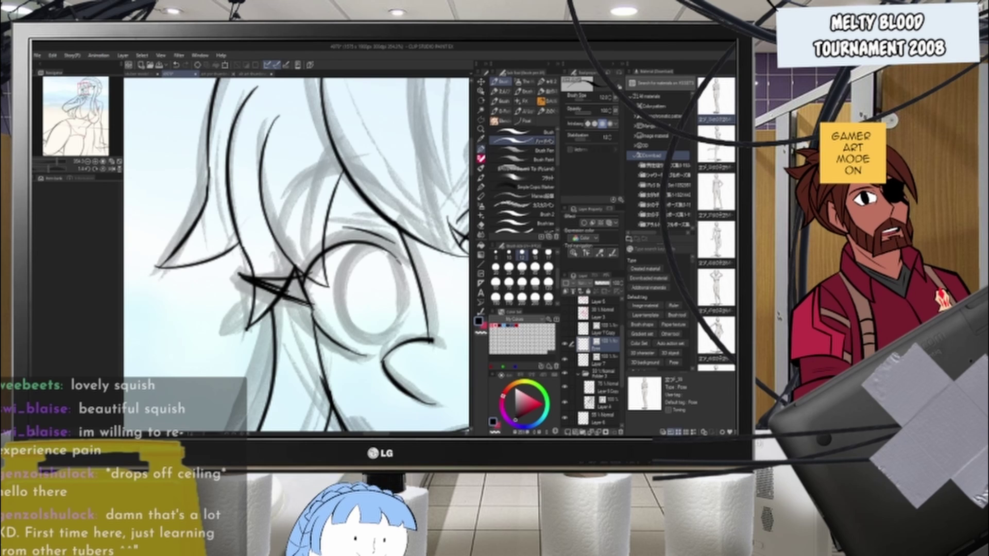
mouse_move(264, 282)
left_mouse_down()
mouse_move(295, 281)
mouse_move(280, 289)
mouse_move(311, 301)
mouse_move(297, 286)
mouse_move(309, 290)
mouse_move(352, 244)
left_mouse_up()
key("ctrl+z")
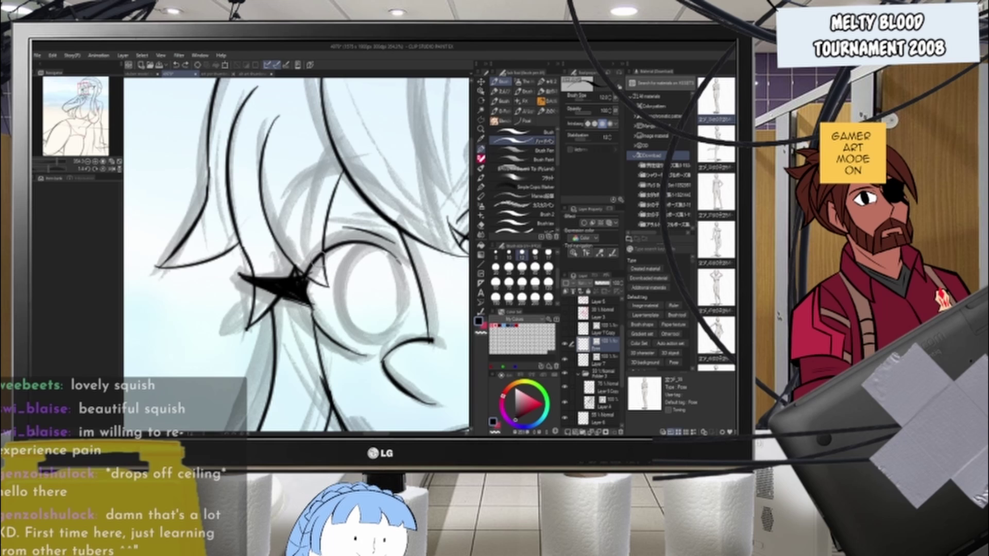
- Thicken the far eye's arched upper lid line from the outer lash toward the inner corner
left_click_drag(308, 280, 355, 243)
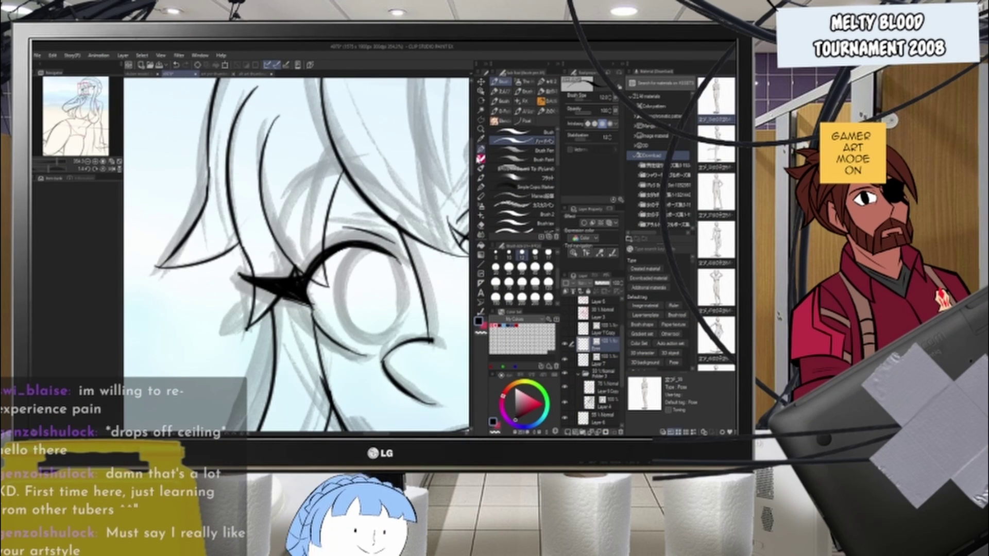
left_click(481, 159)
left_click(482, 149)
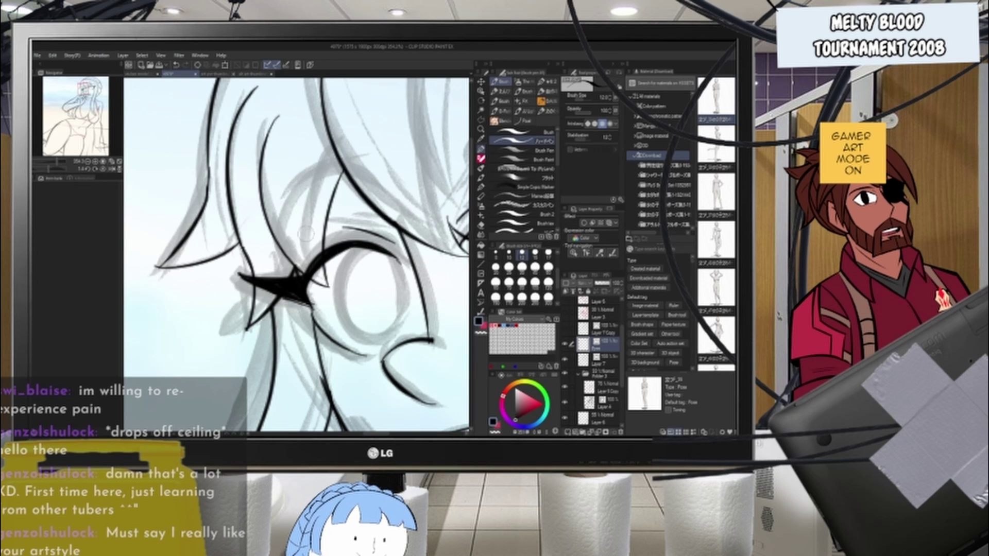
left_click_drag(331, 258, 385, 257)
key("ctrl+z")
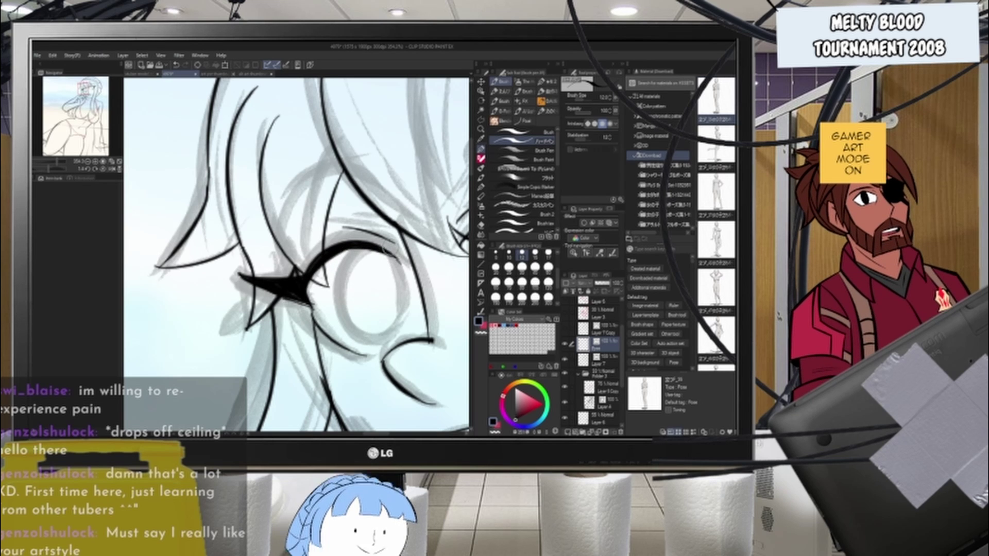
- Rotate the canvas and thicken the near eye's upper lid from the winged corner inward, redrawing strokes that do not fit
scroll(299, 294, "up", 1)
scroll(299, 295, "down", 10)
scroll(418, 274, "up", 5)
scroll(419, 275, "up", 4)
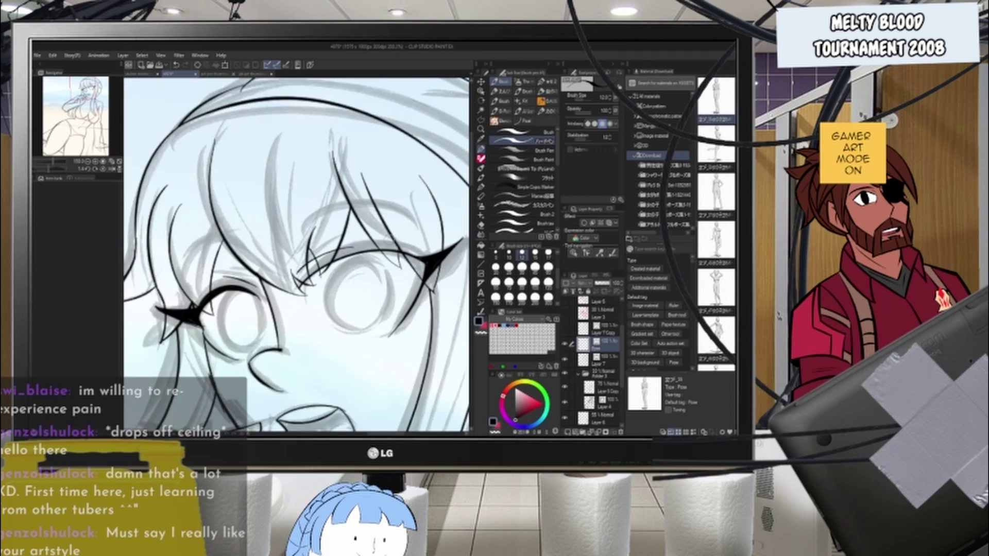
key("h")
left_click_drag(367, 278, 366, 227)
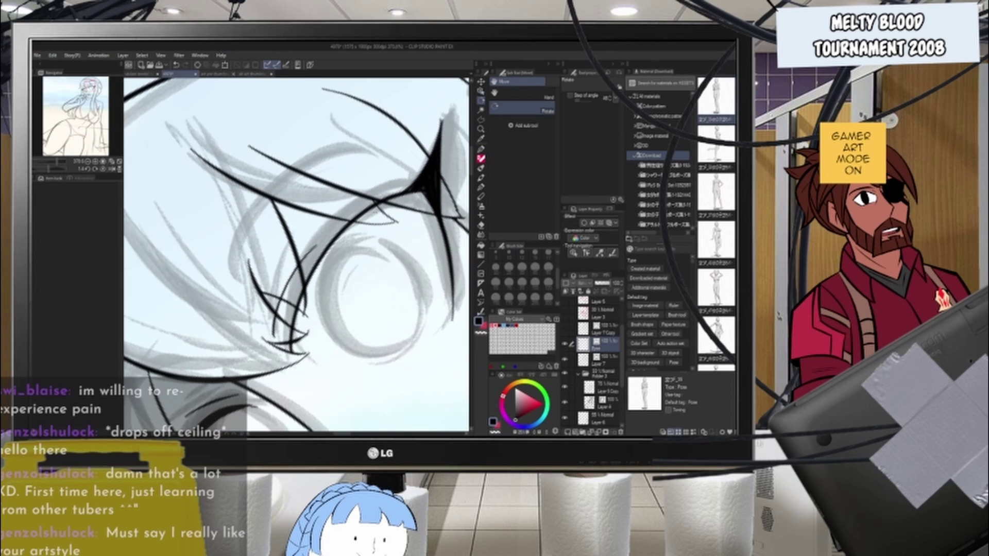
key("p")
left_click_drag(416, 188, 334, 253)
key("ctrl+z")
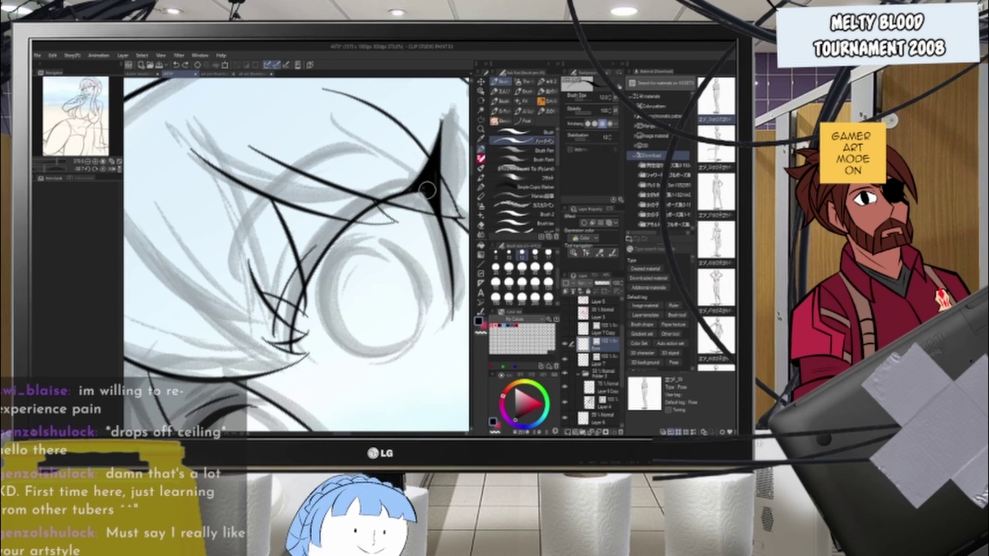
left_click_drag(431, 187, 317, 269)
left_click_drag(387, 203, 296, 328)
key("ctrl+z")
left_click_drag(364, 212, 292, 350)
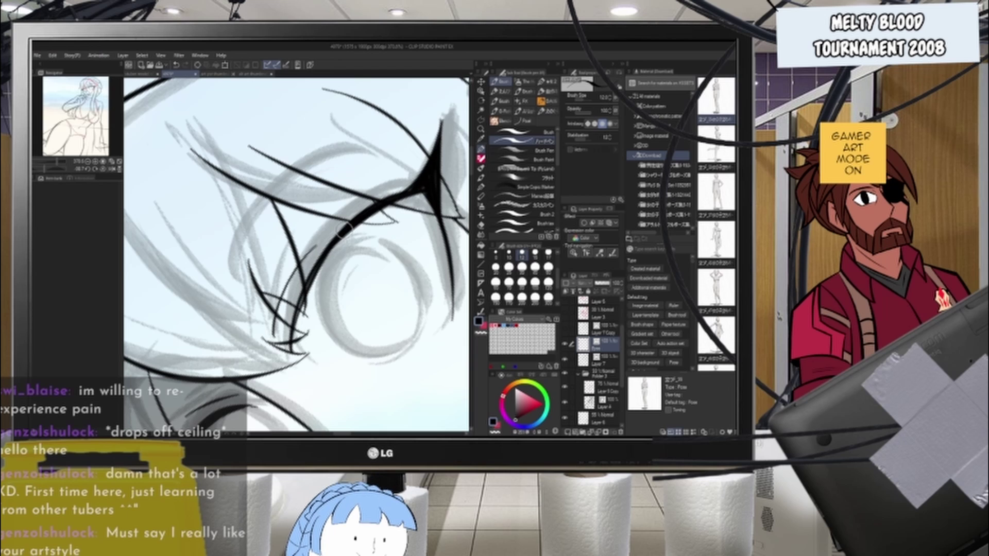
- Thicken the inner end of the near eye's upper lid and extend it downward past the inner corner
left_click_drag(305, 293, 292, 351)
mouse_move(320, 256)
left_mouse_down()
mouse_move(294, 354)
mouse_move(305, 370)
left_mouse_up()
left_click_drag(296, 316, 309, 373)
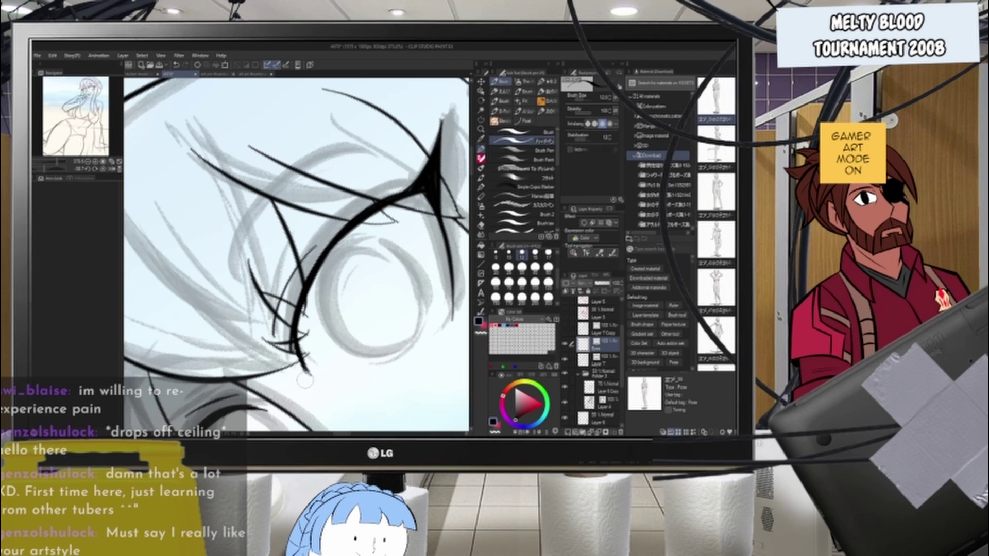
left_click_drag(252, 407, 279, 411)
- Rotate the canvas back toward upright and ink a short lower-lid stroke beneath the near eye
scroll(355, 150, "down", 8)
key("r")
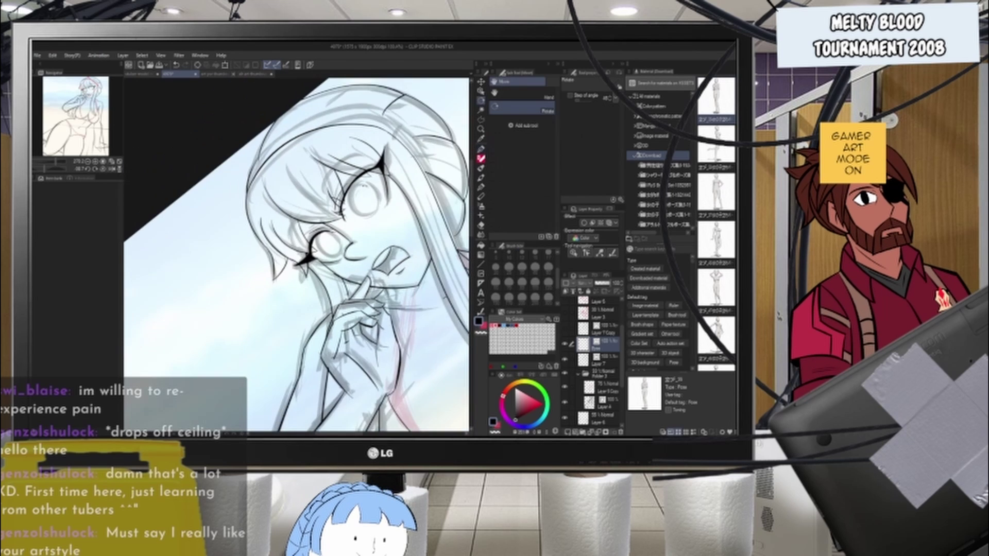
left_click_drag(364, 189, 390, 246)
scroll(390, 246, "up", 3)
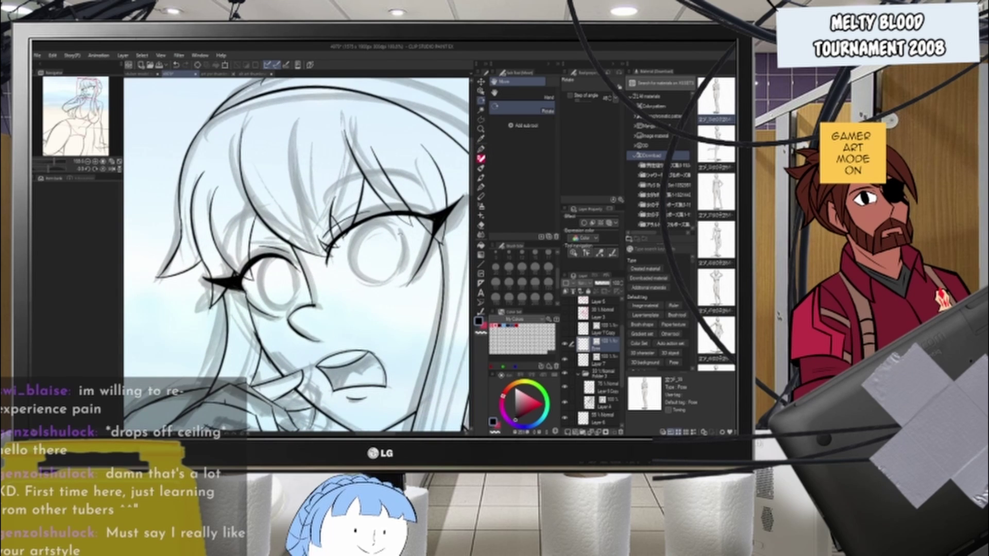
left_click(482, 149)
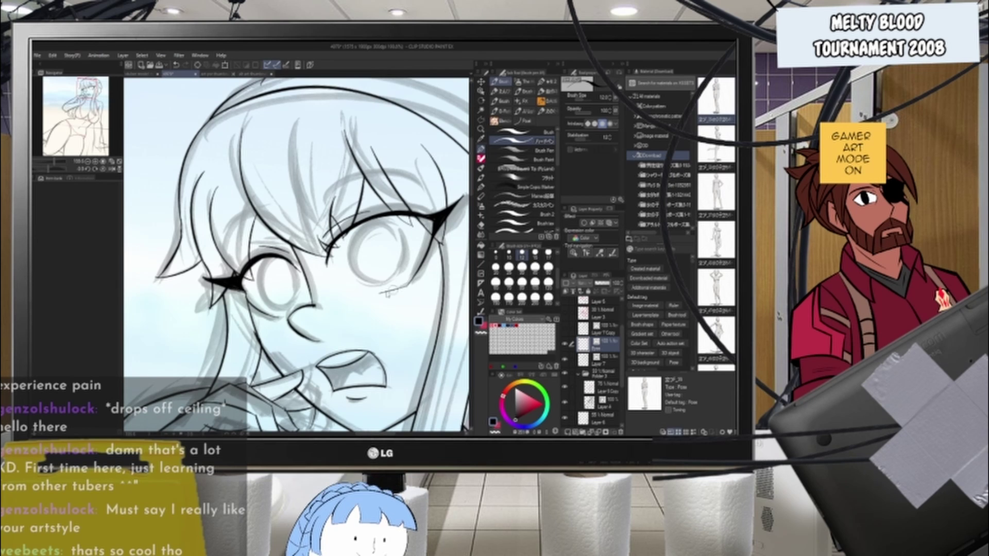
mouse_move(372, 295)
left_mouse_down()
mouse_move(401, 284)
mouse_move(393, 292)
left_mouse_up()
- Thicken the outer lower lash lines of the far eye and the near eye below their winged corners
scroll(241, 258, "up", 5)
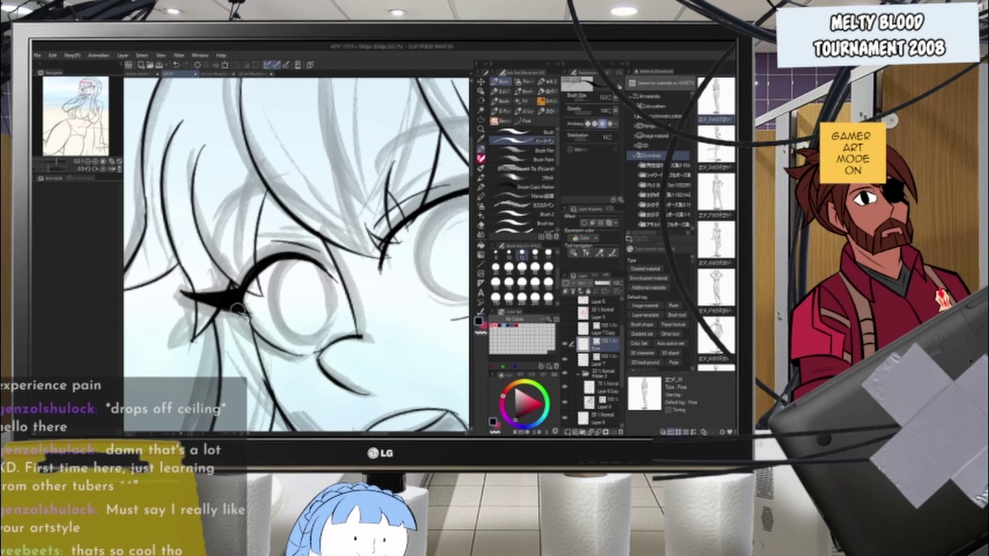
left_click_drag(238, 311, 256, 329)
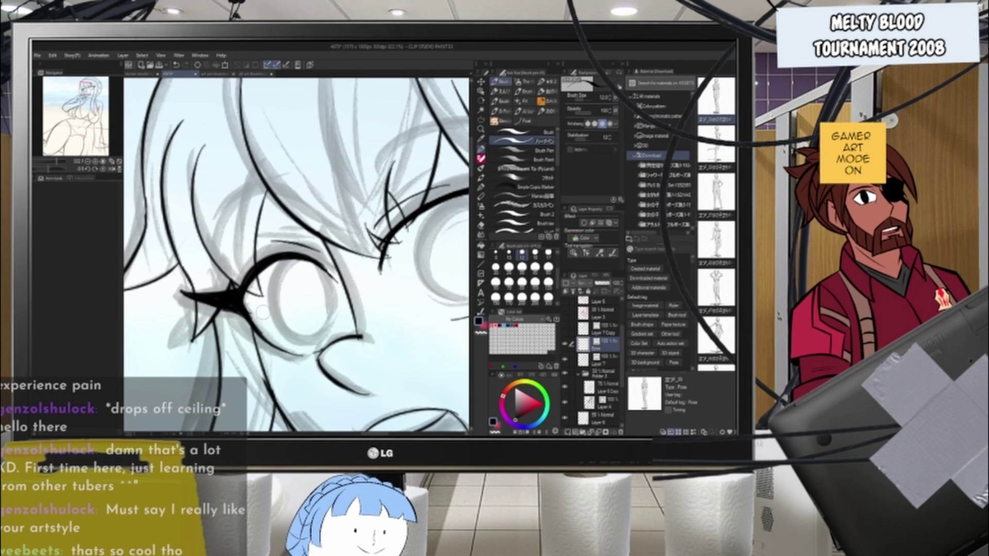
scroll(259, 322, "down", 6)
scroll(359, 271, "up", 8)
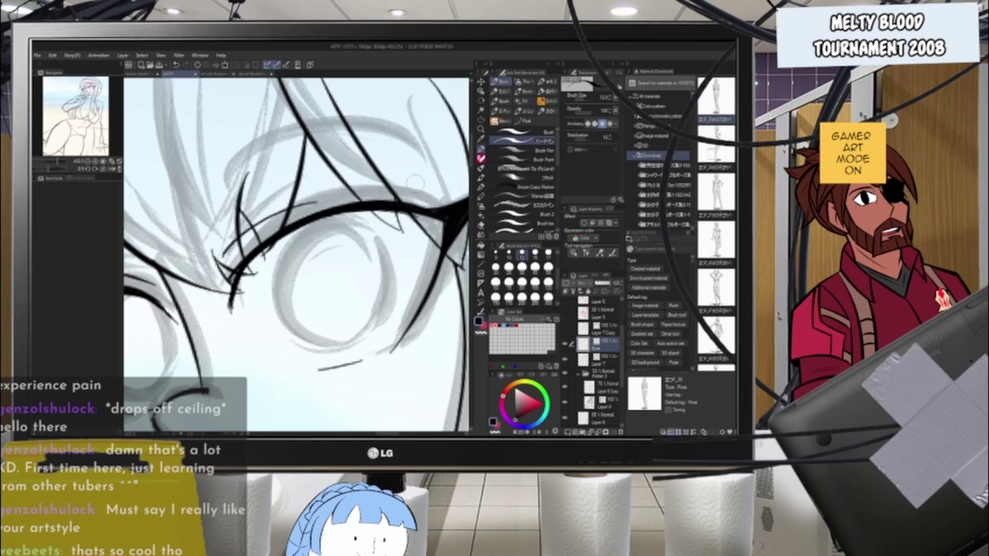
key("ctrl+z")
left_click_drag(440, 230, 407, 337)
left_click_drag(437, 252, 403, 333)
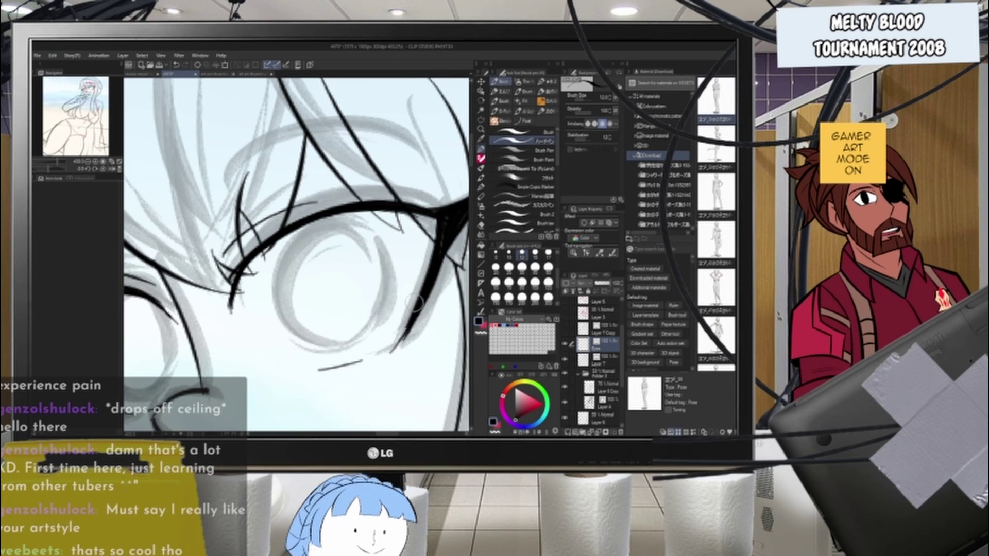
scroll(352, 207, "down", 7)
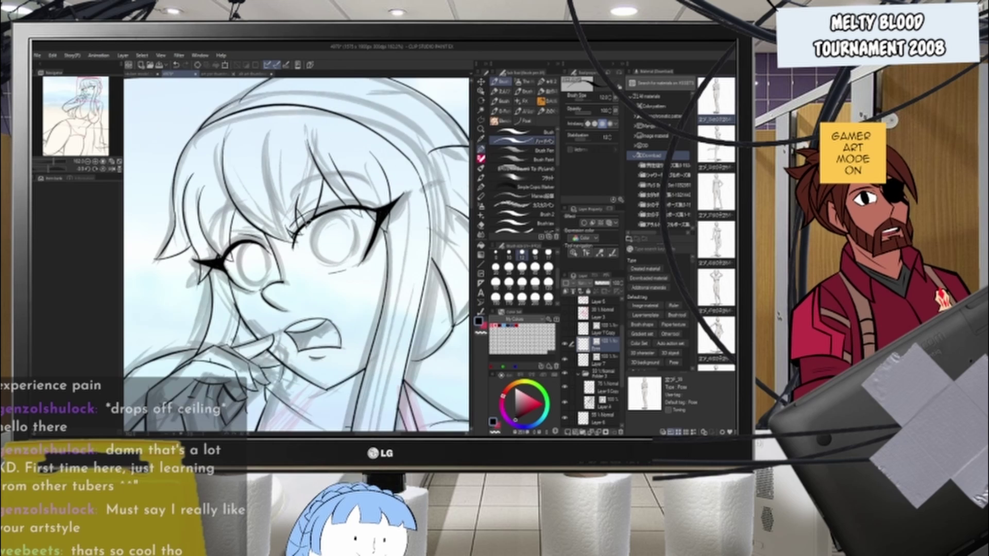
- Inspect the inked lids, winged corners and lower lashes of both eyes in close-up and whole-face views
scroll(287, 226, "up", 10)
scroll(393, 222, "down", 3)
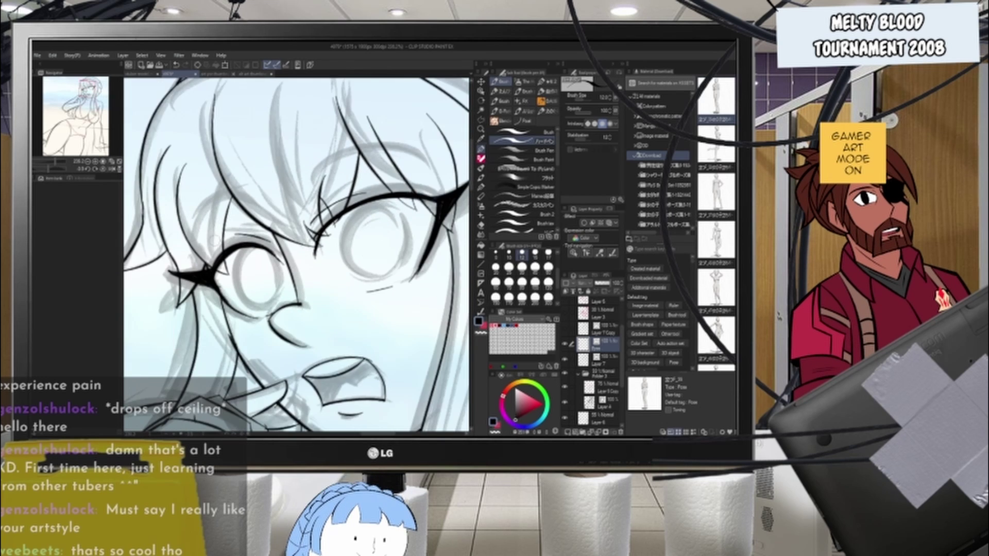
scroll(364, 242, "up", 2)
scroll(359, 239, "down", 2)
scroll(340, 242, "up", 2)
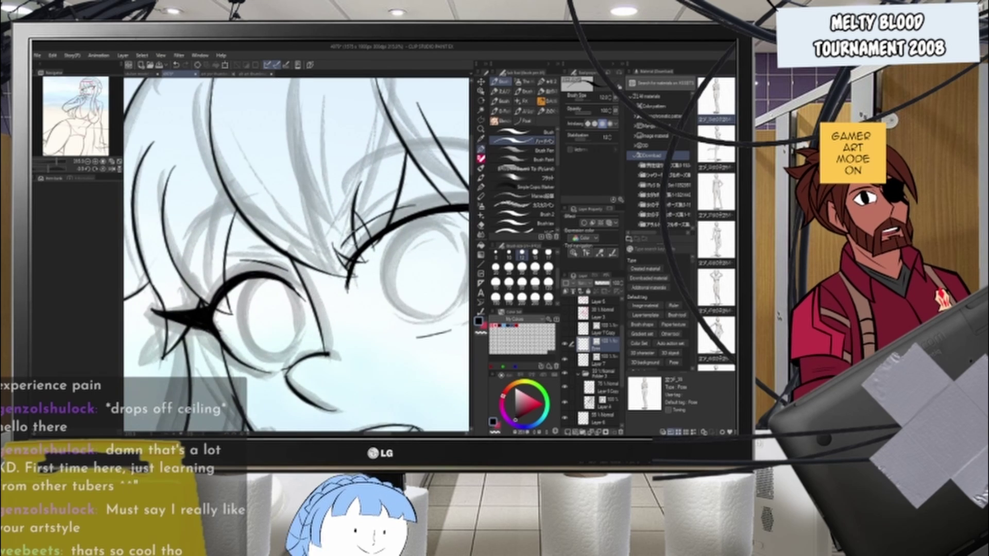
scroll(328, 242, "down", 2)
scroll(327, 241, "down", 2)
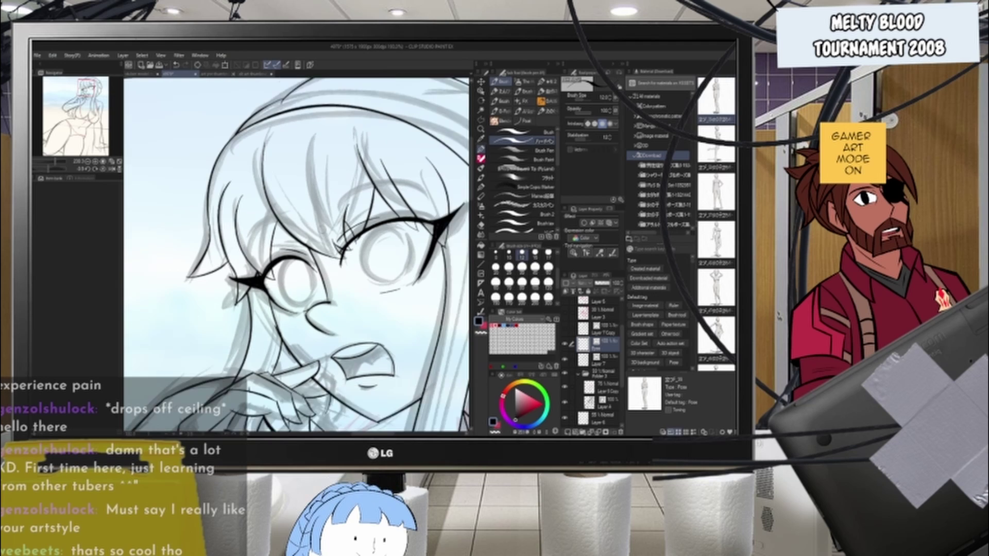
scroll(313, 195, "up", 3)
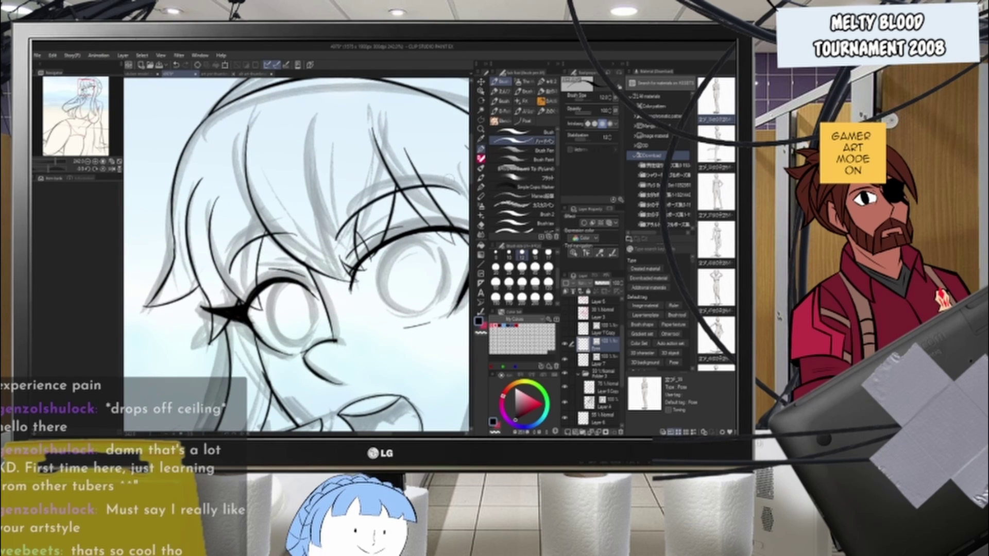
- Rotate the canvas slightly clockwise so the eyes sit more level, and return to the inking brush
scroll(297, 256, "down", 2)
key("r")
left_click_drag(431, 221, 436, 263)
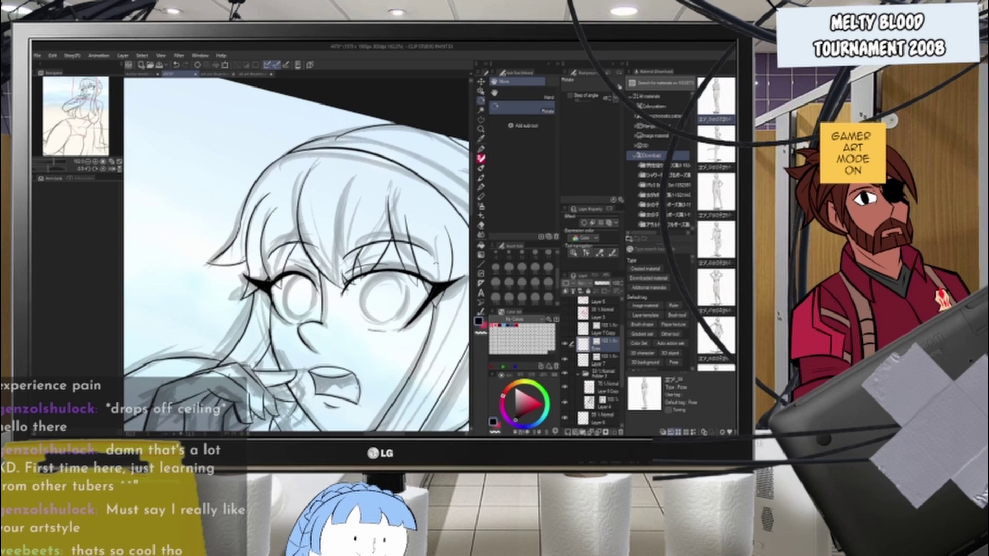
scroll(297, 256, "up", 4)
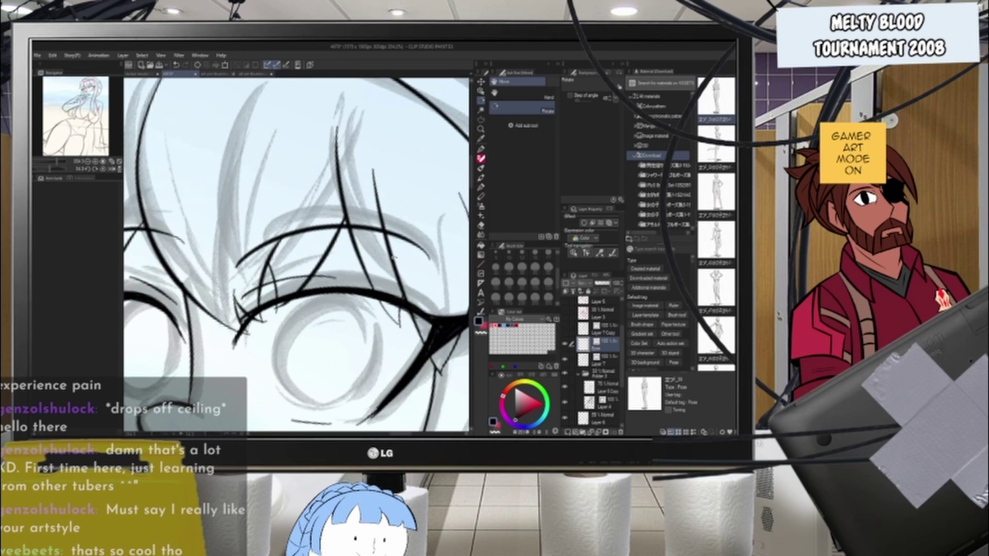
left_click(481, 151)
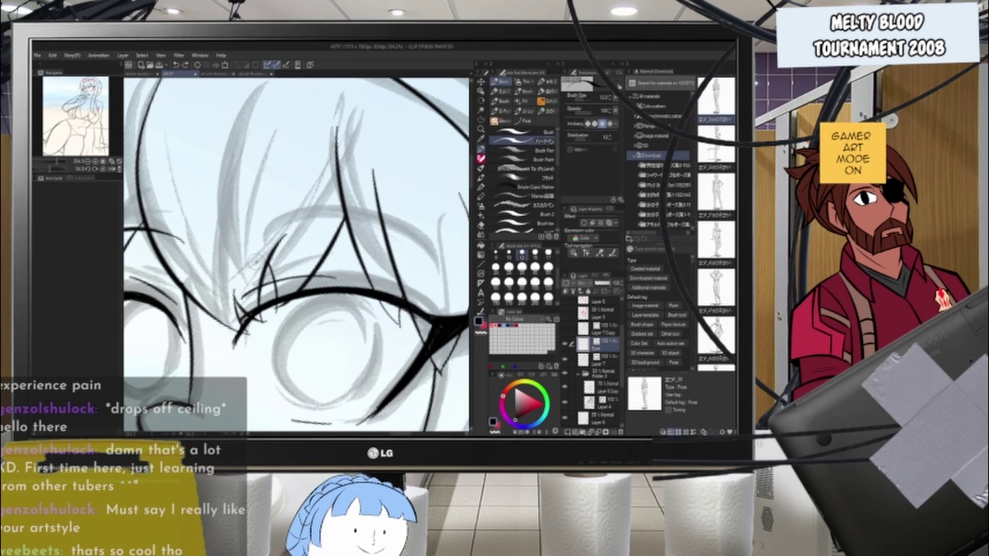
scroll(370, 236, "down", 4)
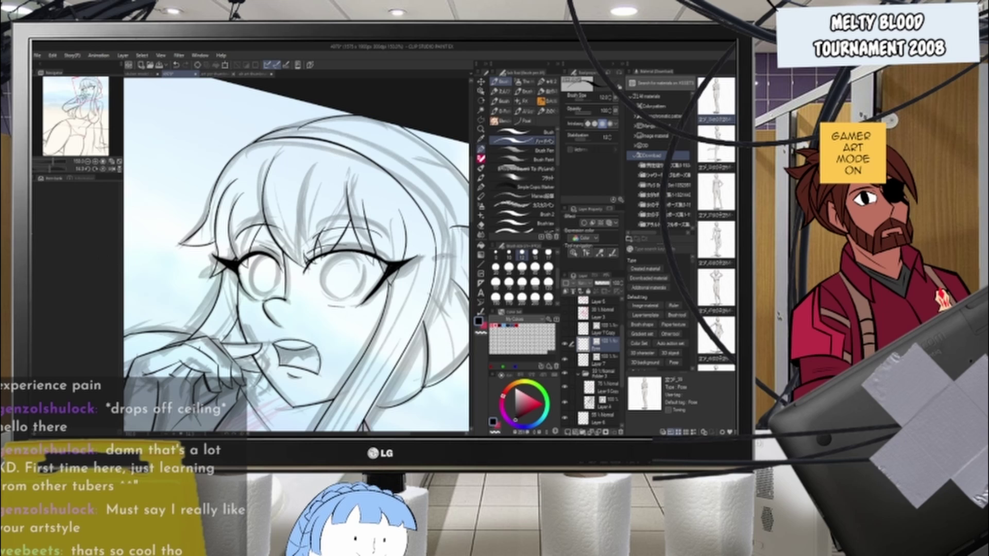
- Thicken the near eye's upper lid from the inner corner to the winged outer corner, redrawing strokes that do not fit
scroll(351, 319, "down", 1)
scroll(331, 270, "up", 2)
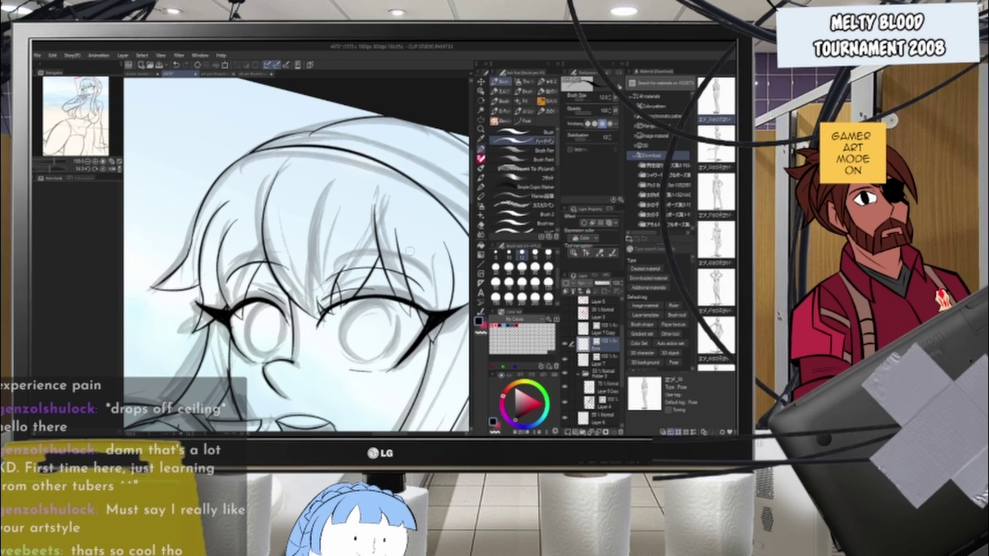
scroll(277, 276, "down", 8)
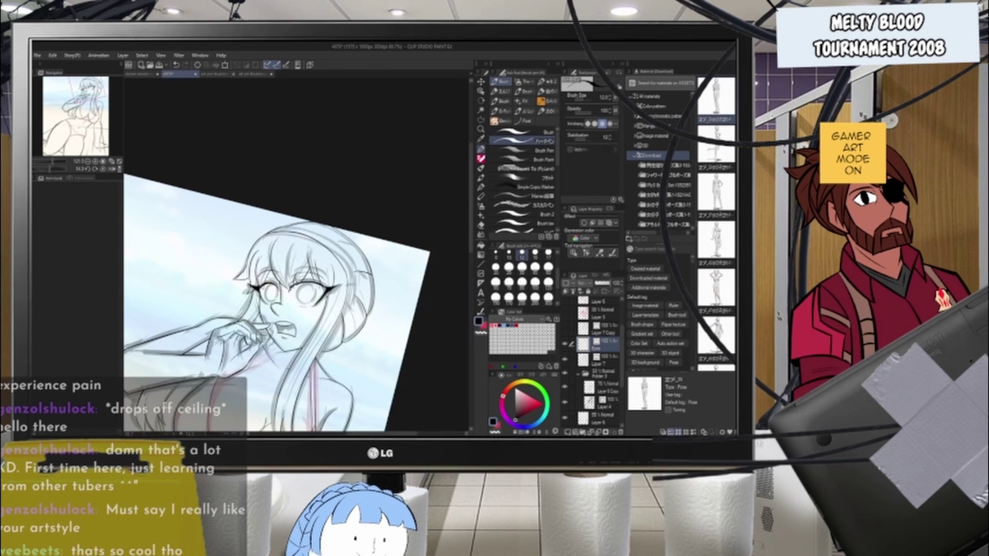
left_click_drag(277, 277, 283, 244)
scroll(335, 257, "up", 6)
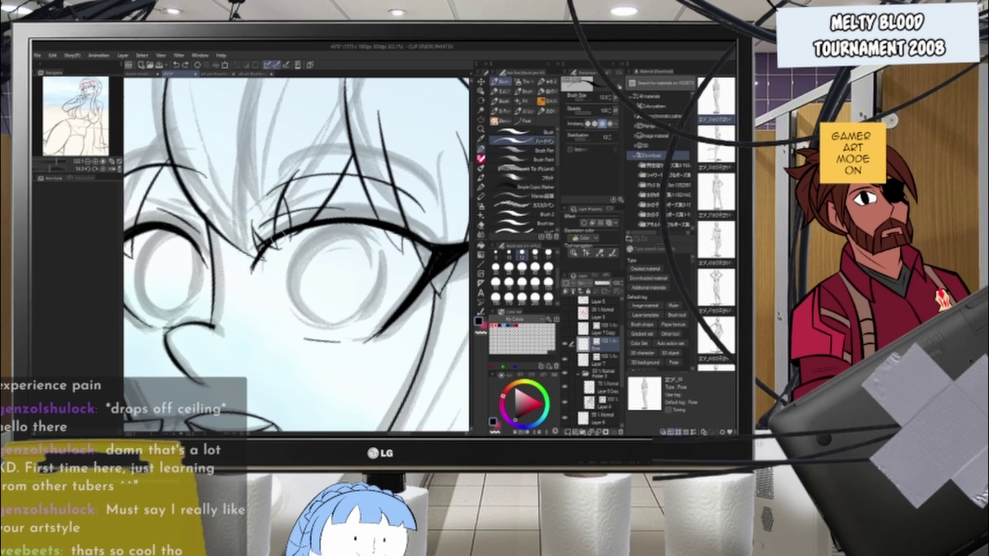
mouse_move(265, 242)
left_mouse_down()
mouse_move(358, 226)
mouse_move(281, 241)
mouse_move(389, 237)
left_mouse_up()
key("ctrl+z")
key("ctrl+z")
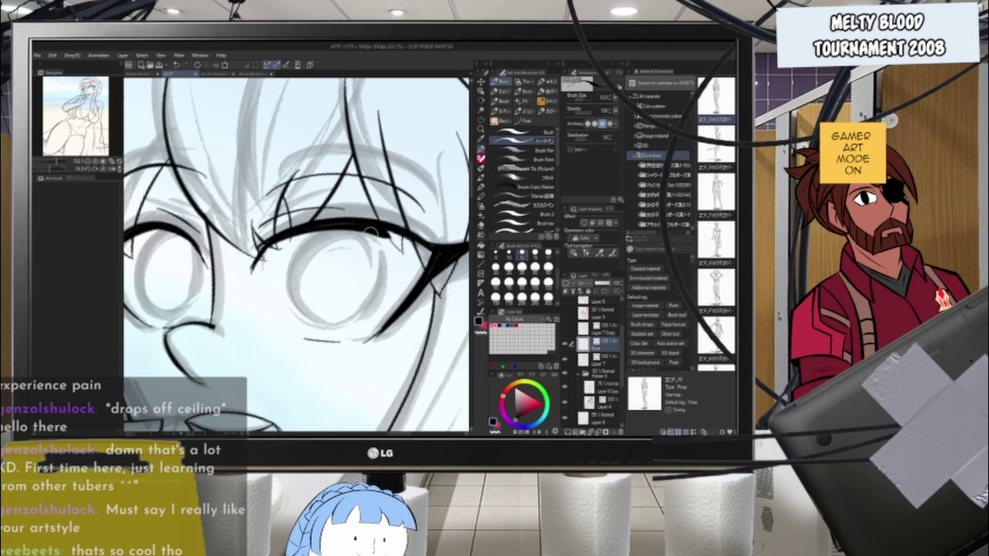
key("ctrl+z")
mouse_move(290, 235)
left_mouse_down()
mouse_move(378, 232)
mouse_move(272, 242)
mouse_move(401, 235)
mouse_move(308, 231)
mouse_move(406, 241)
mouse_move(379, 229)
mouse_move(431, 260)
left_mouse_up()
mouse_move(262, 245)
left_mouse_down()
mouse_move(314, 229)
mouse_move(284, 238)
left_mouse_up()
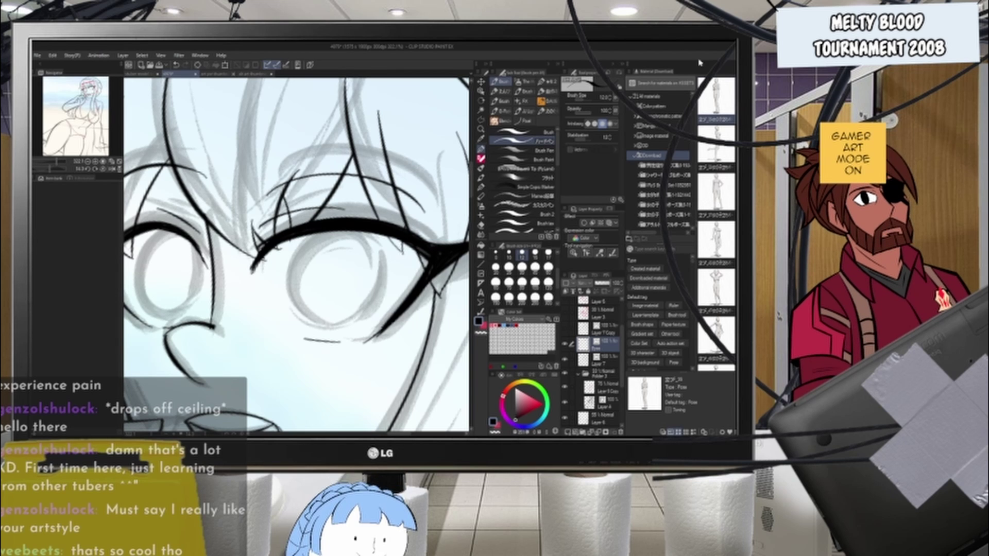
- Compare the weight of both eyes' upper lids in whole-head and close-up views
scroll(443, 248, "down", 4)
scroll(443, 249, "down", 1)
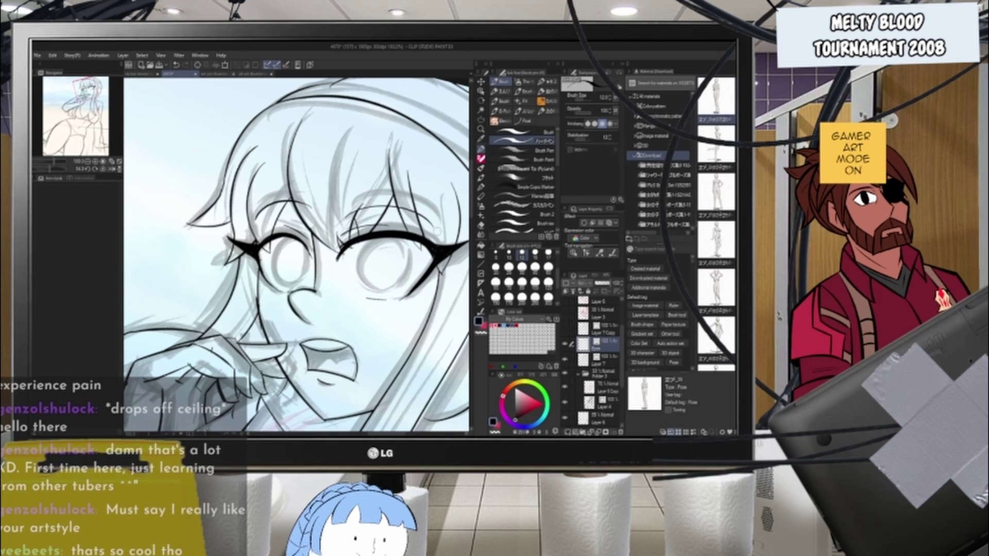
scroll(438, 250, "down", 5)
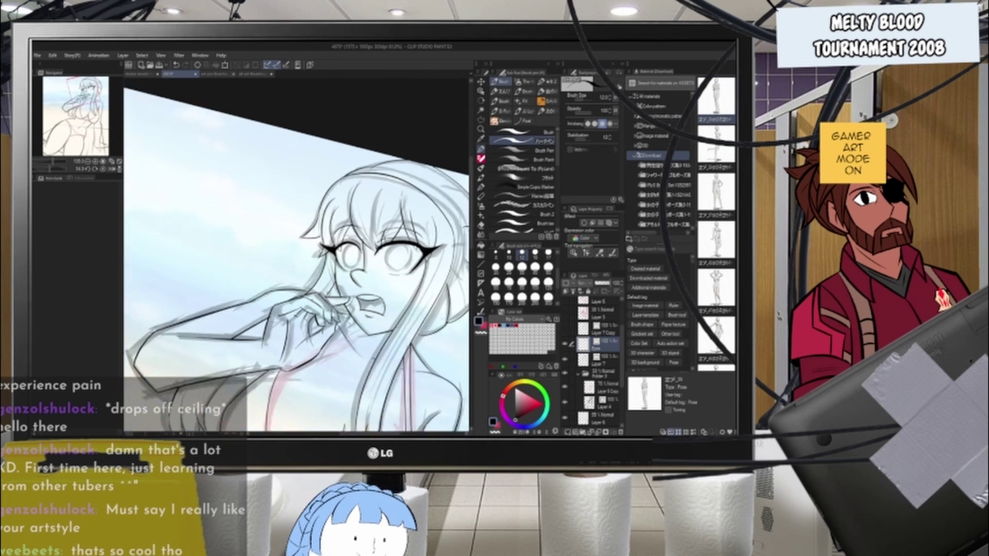
scroll(389, 241, "up", 4)
scroll(367, 246, "up", 4)
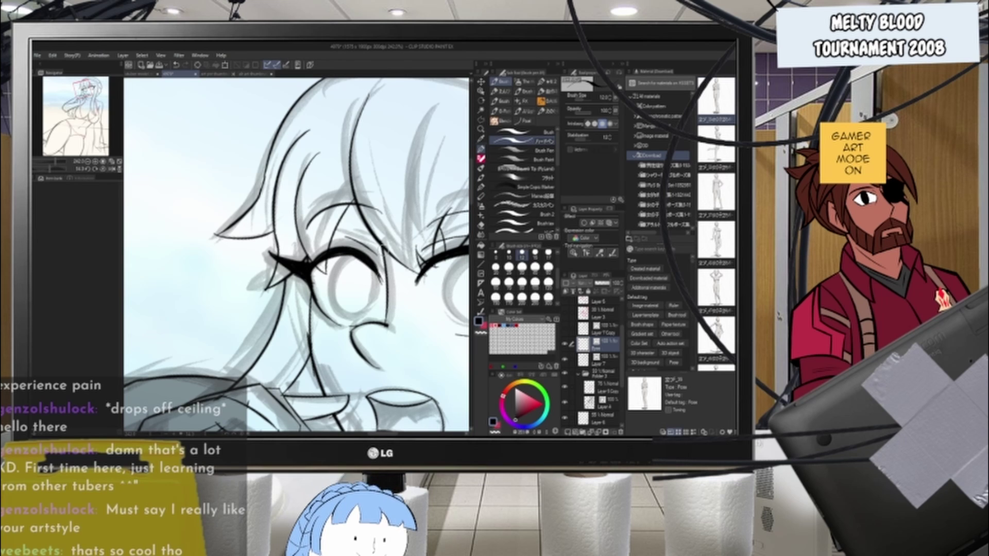
scroll(245, 265, "down", 9)
scroll(312, 254, "up", 7)
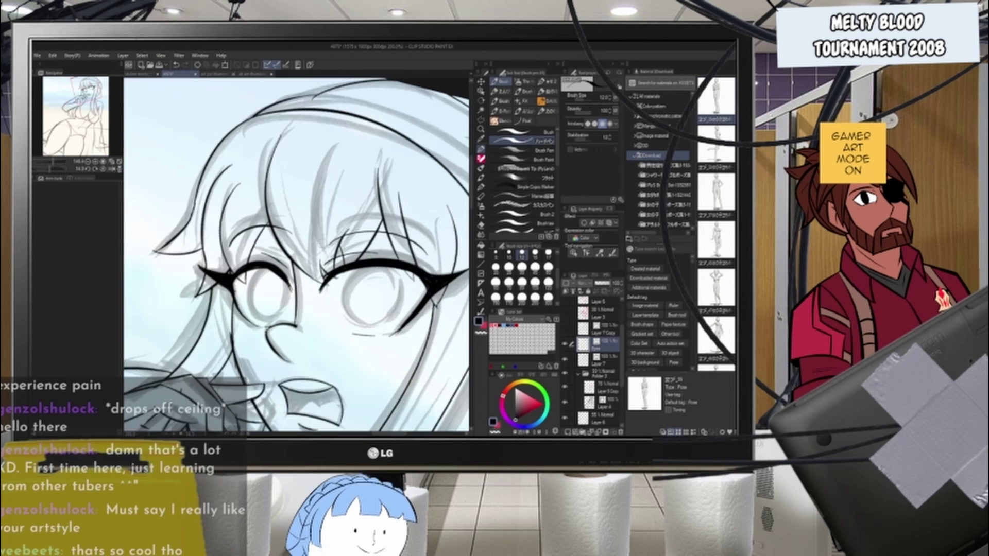
scroll(364, 292, "up", 2)
scroll(363, 292, "down", 4)
- Ink the near eye's iris as a tall oval beneath the upper lid, redrawing its sides until they follow the sketch
scroll(371, 296, "up", 5)
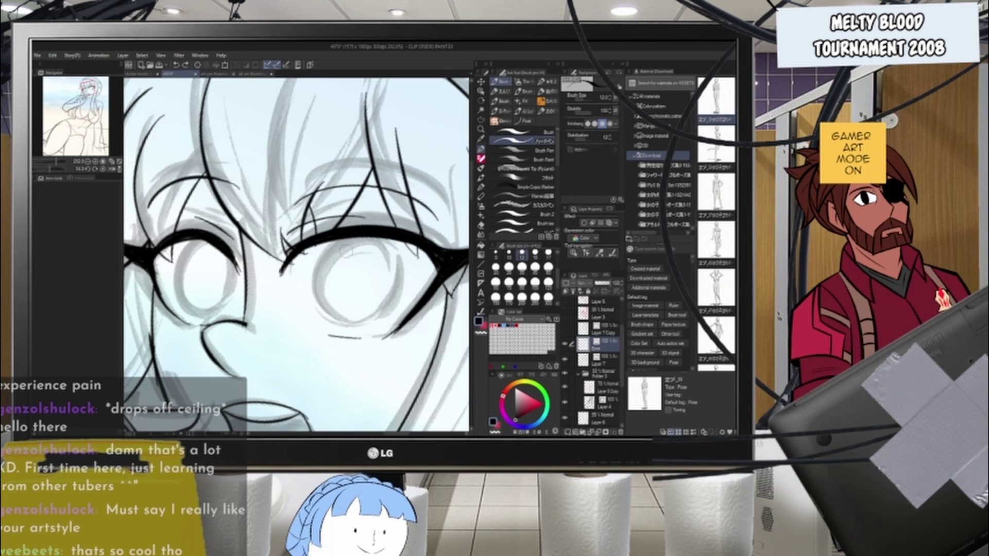
left_click_drag(358, 239, 360, 325)
key("ctrl+z")
mouse_move(356, 238)
left_mouse_down()
mouse_move(366, 324)
mouse_move(393, 277)
left_mouse_up()
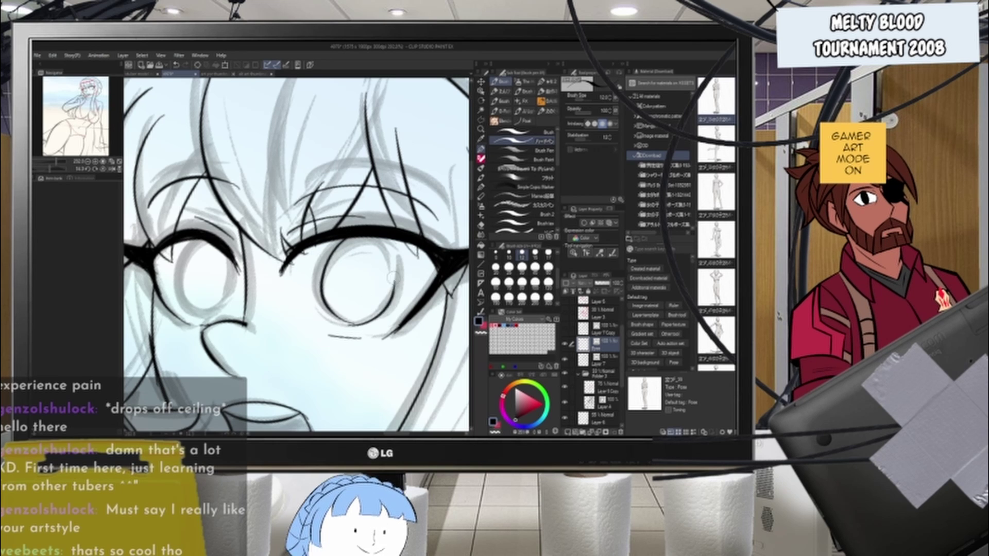
key("ctrl+z")
left_click_drag(352, 324, 400, 261)
key("ctrl+z")
left_click_drag(353, 324, 400, 253)
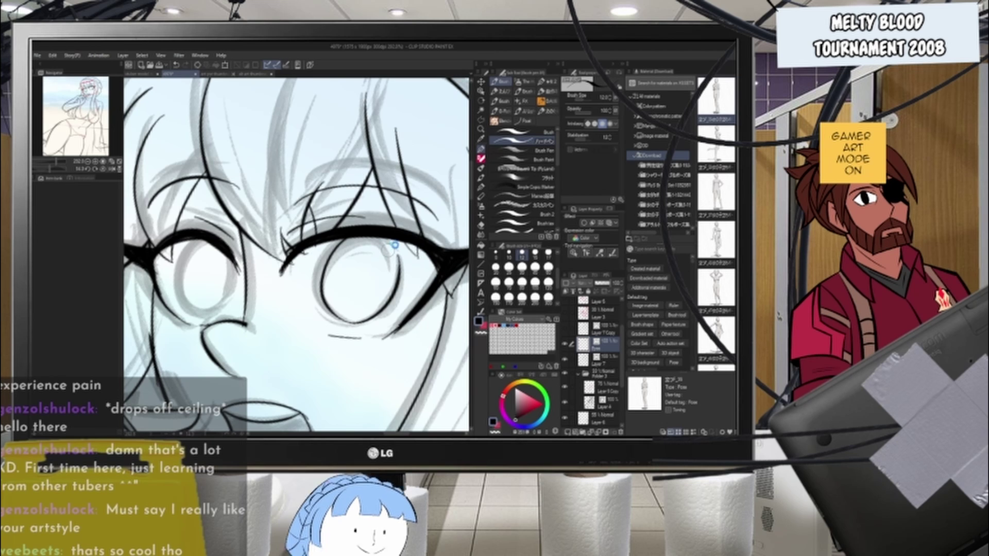
left_click_drag(389, 240, 401, 262)
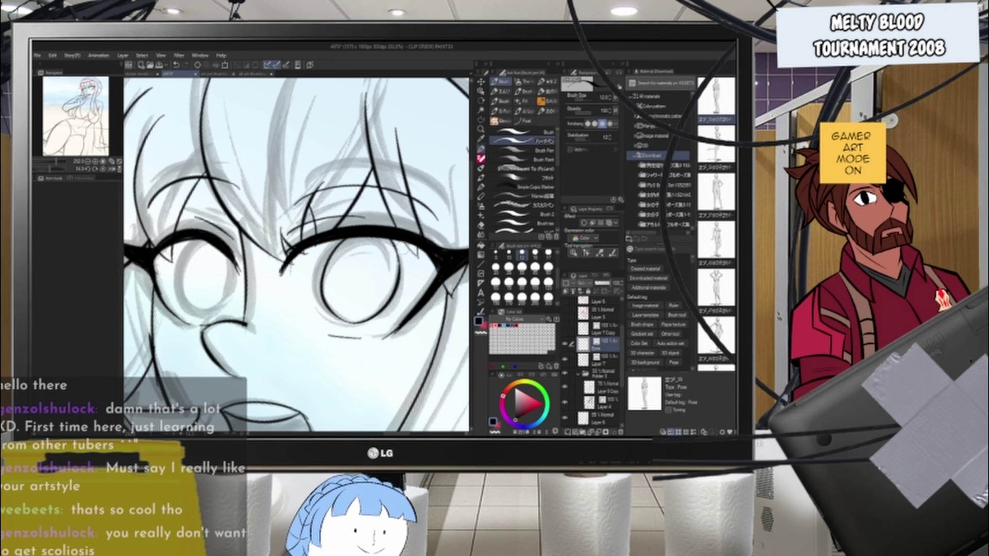
- Ink the outer side of the far eye's iris down from the upper lid, undoing strokes that stray from the sketch
scroll(330, 222, "down", 7)
scroll(309, 242, "up", 8)
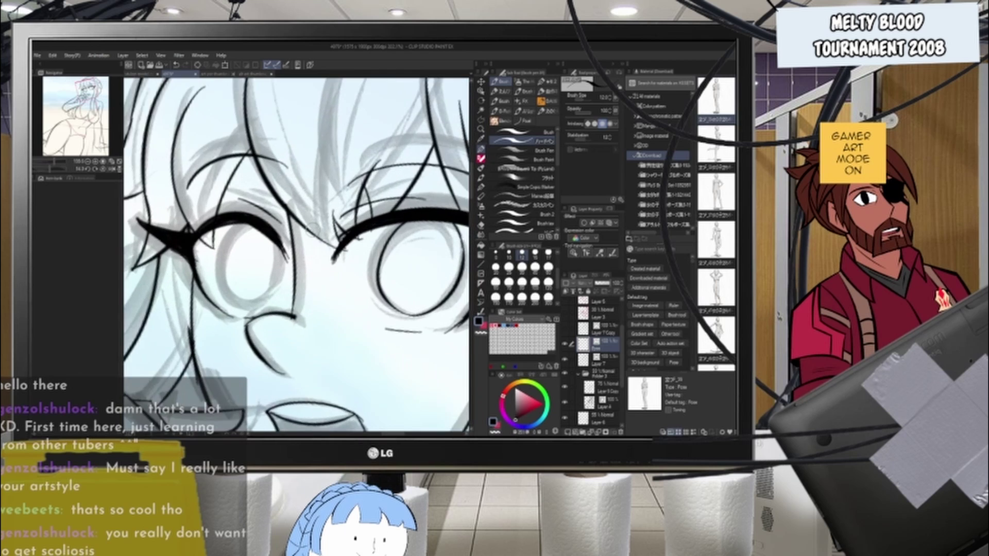
left_click_drag(257, 252, 337, 266)
scroll(300, 222, "up", 2)
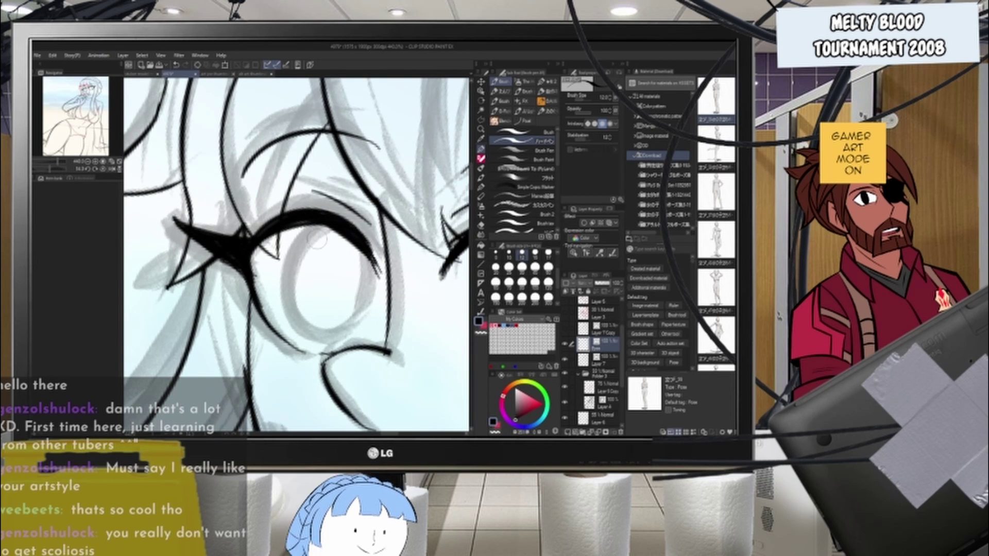
left_click_drag(318, 223, 318, 333)
key("ctrl+z")
key("ctrl+z")
mouse_move(312, 226)
left_mouse_down()
mouse_move(301, 336)
mouse_move(351, 311)
mouse_move(316, 232)
mouse_move(280, 297)
mouse_move(357, 315)
mouse_move(329, 330)
mouse_move(374, 265)
left_mouse_up()
key("ctrl+z")
key("ctrl+z")
- Close the far eye's iris with a curve along its bottom and inner side up to the lid, redrawing poor strokes
left_click_drag(306, 333, 368, 291)
key("ctrl+z")
key("ctrl+z")
left_click_drag(307, 335, 369, 290)
left_click_drag(362, 250, 373, 285)
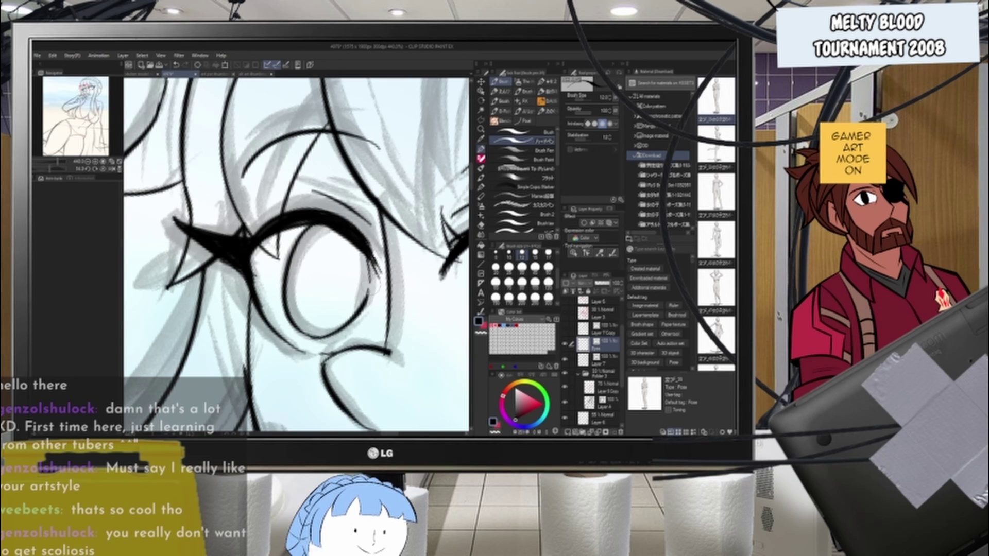
key("ctrl+z")
left_click_drag(362, 248, 368, 294)
- Review both irises at several zoom levels, then hide and show the eye line layer to compare it with the sketch
scroll(310, 271, "down", 8)
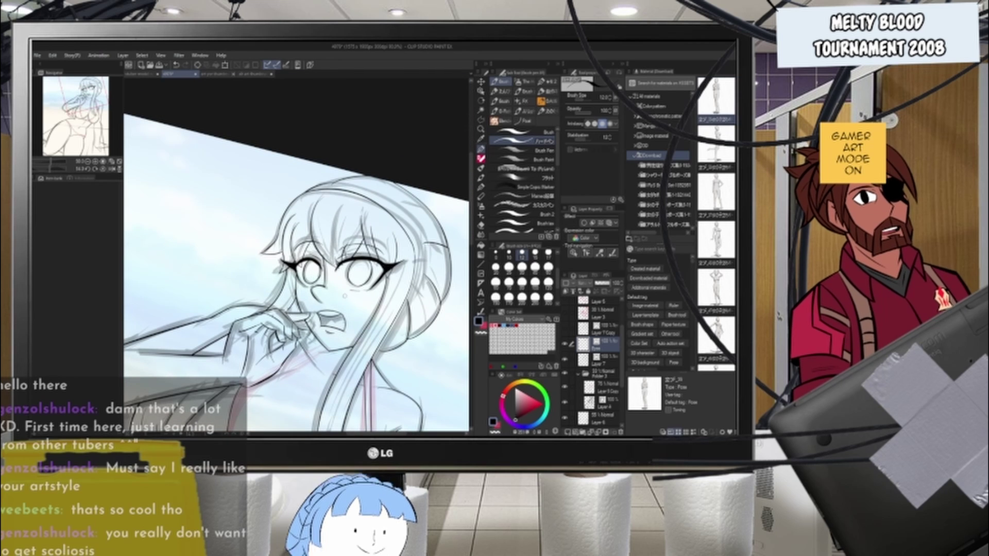
scroll(336, 273, "down", 3)
scroll(354, 268, "up", 9)
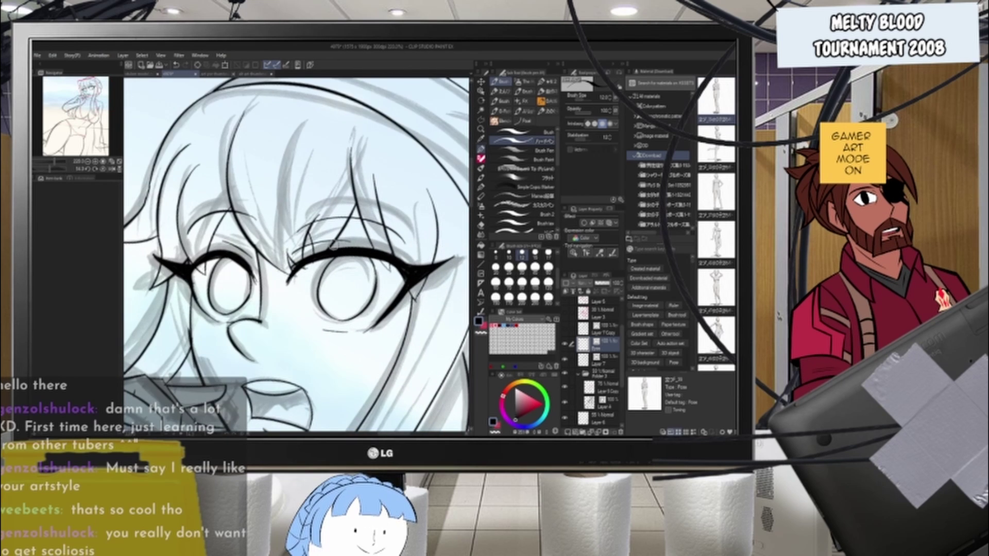
scroll(334, 246, "up", 3)
scroll(420, 264, "down", 4)
scroll(377, 270, "up", 2)
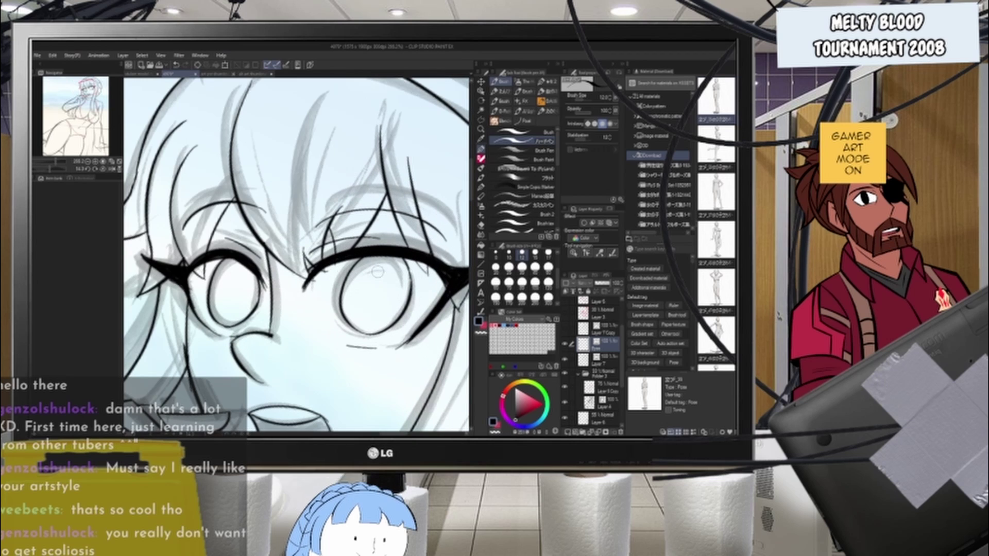
left_click(565, 345)
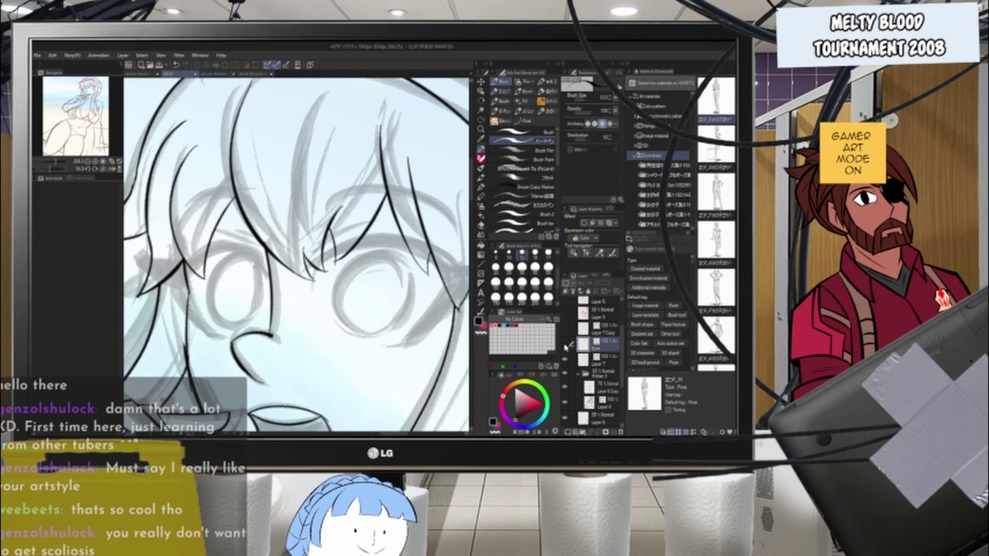
left_click(565, 345)
- On the hair line layer, stretch the strand crossing the near eye's upper lid slightly downward and select the short strand near the inner corner
left_click(592, 356)
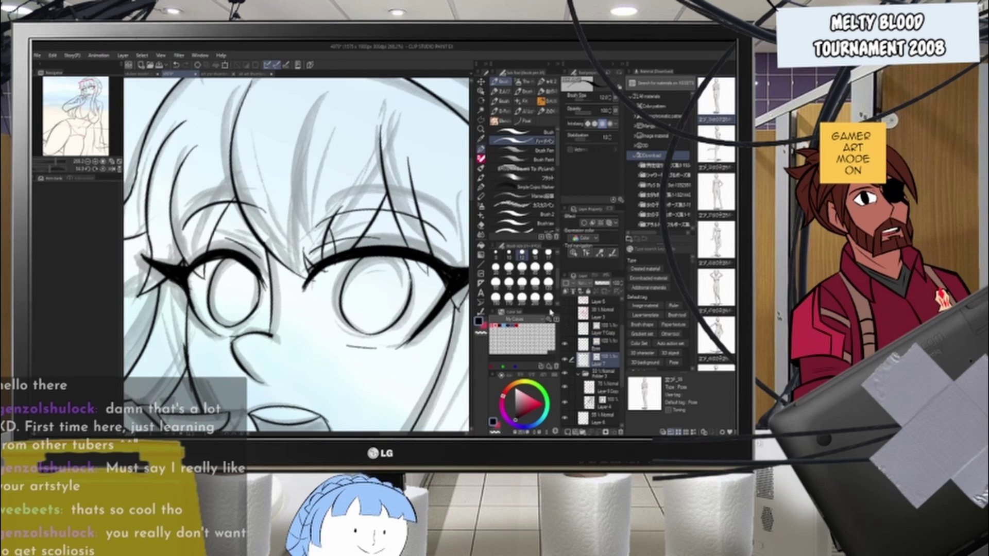
left_click(481, 91)
left_click(366, 226)
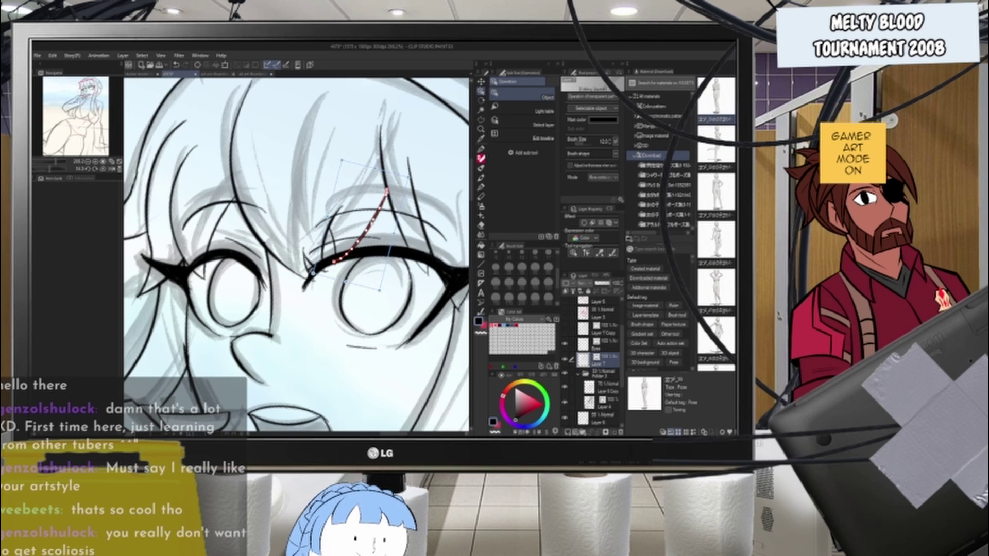
left_click_drag(380, 291, 380, 298)
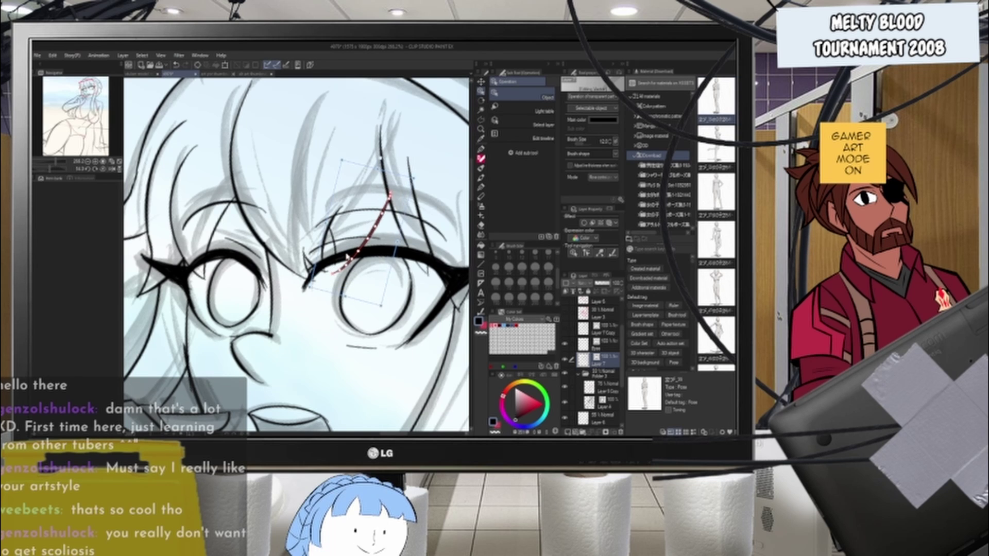
scroll(346, 250, "up", 5)
left_click(322, 239)
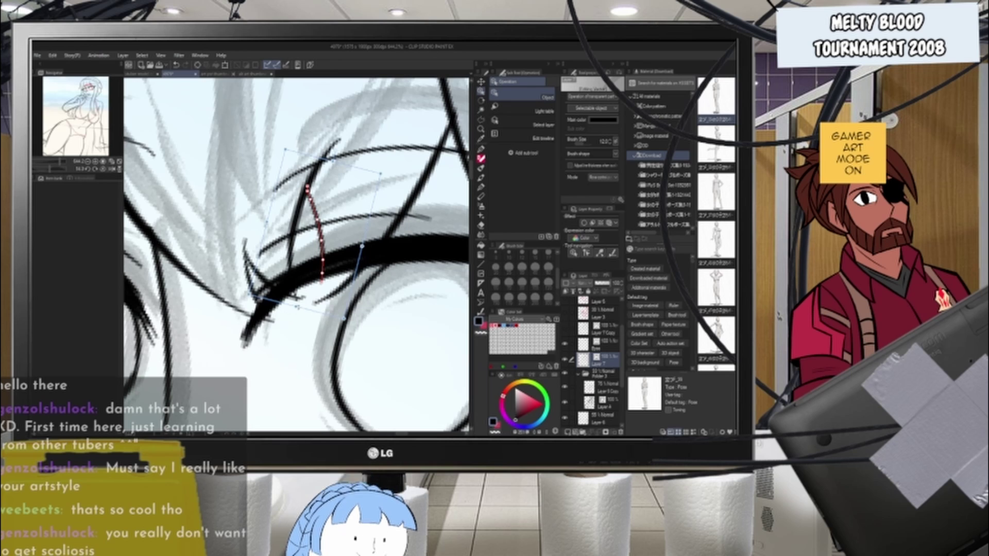
- Adjust the vector points of the hair strand lines crossing the character's near eye and save the drawing
mouse_move(298, 307)
left_mouse_down()
mouse_move(293, 331)
mouse_move(343, 343)
mouse_move(327, 353)
left_mouse_up()
left_click(298, 299)
left_click(291, 256)
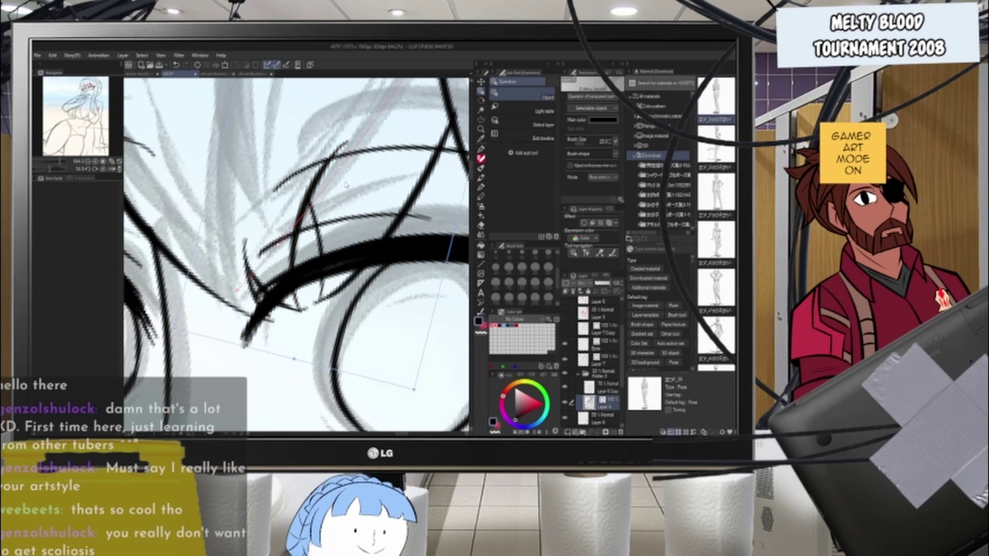
scroll(355, 155, "down", 5)
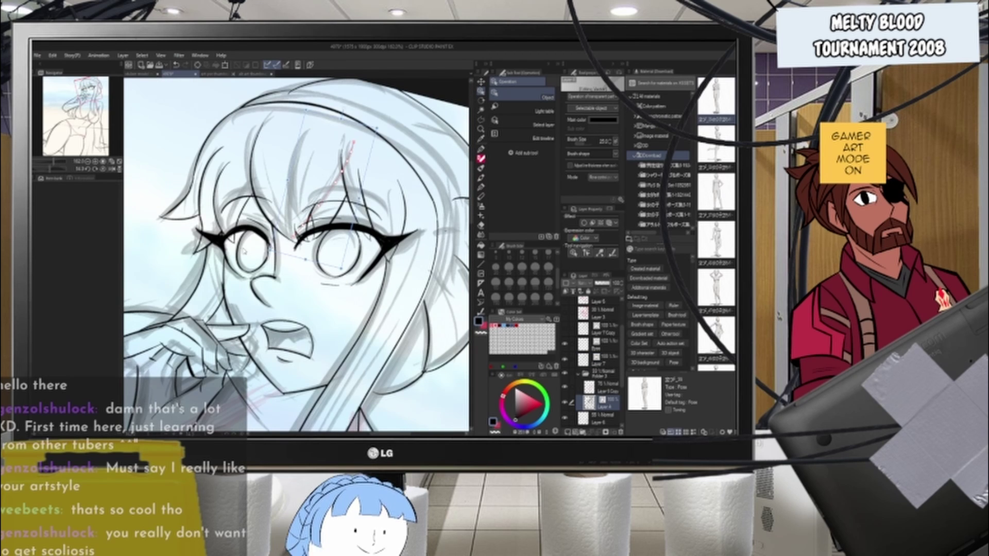
scroll(384, 239, "up", 3)
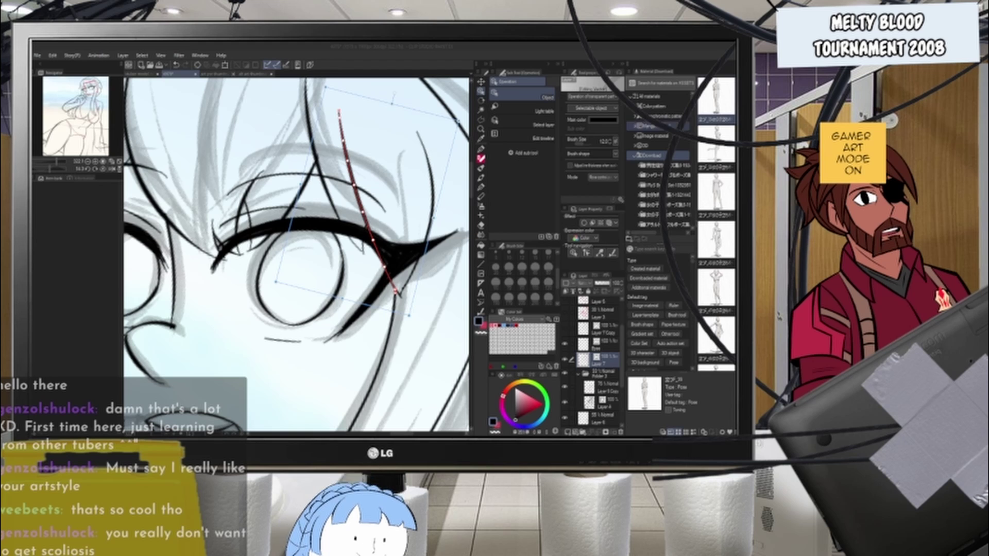
left_click(160, 67)
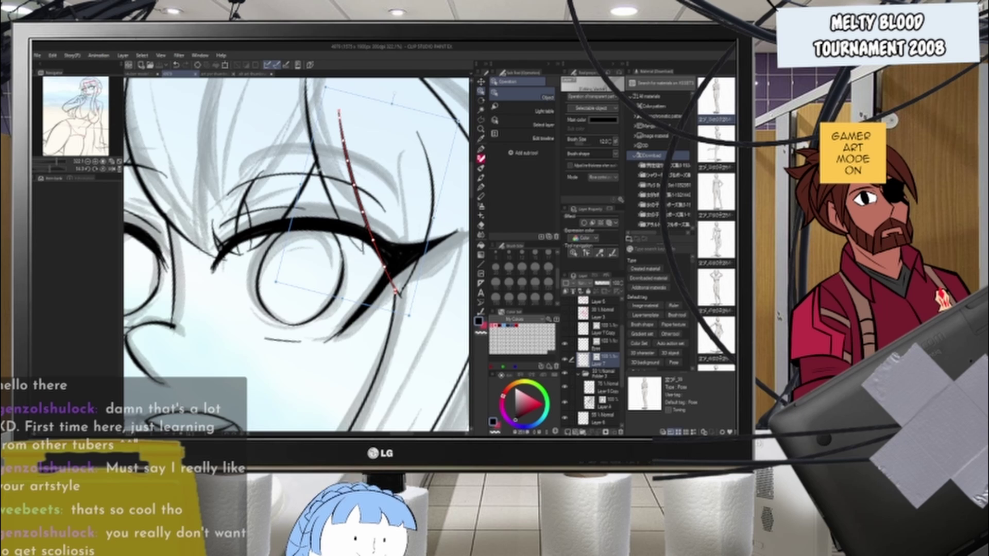
- Reshape the hair strand line that crosses the outer corner of the near eye by moving its vector points
scroll(331, 191, "down", 1)
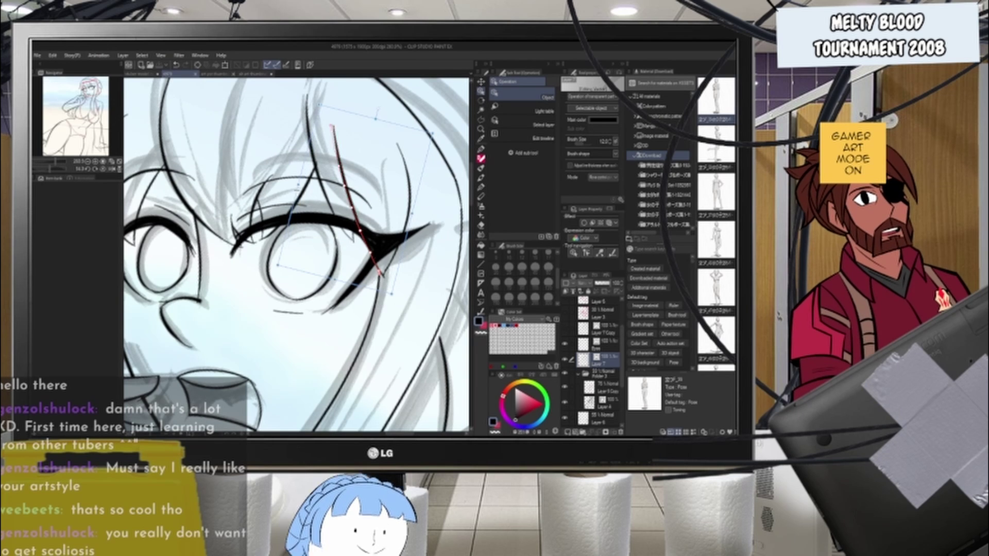
left_click_drag(301, 186, 295, 184)
left_click_drag(350, 199, 345, 197)
left_click_drag(291, 182, 293, 184)
scroll(355, 242, "down", 2)
scroll(371, 257, "down", 2)
scroll(372, 256, "up", 6)
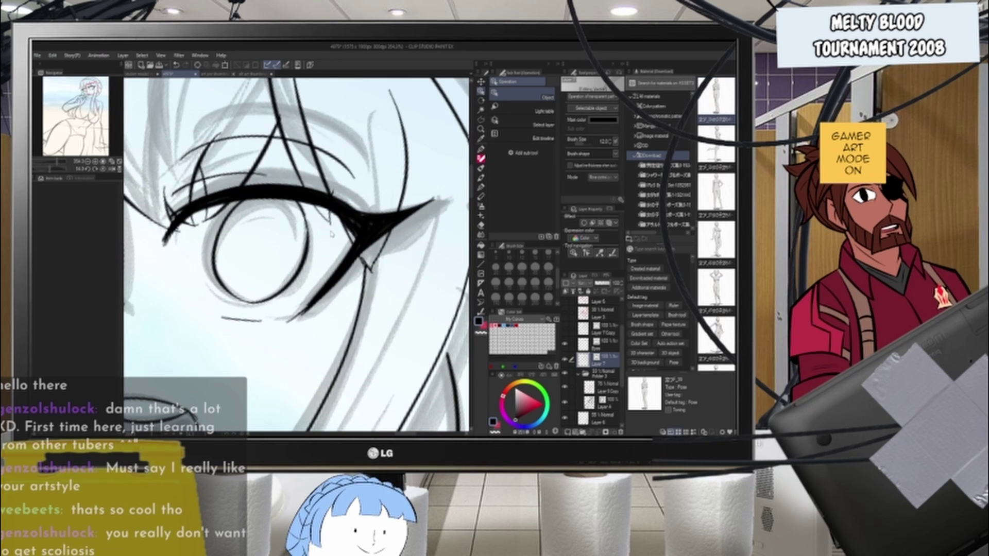
- Examine the head's line art at several zoom levels and turn the canvas back upright
scroll(392, 269, "down", 6)
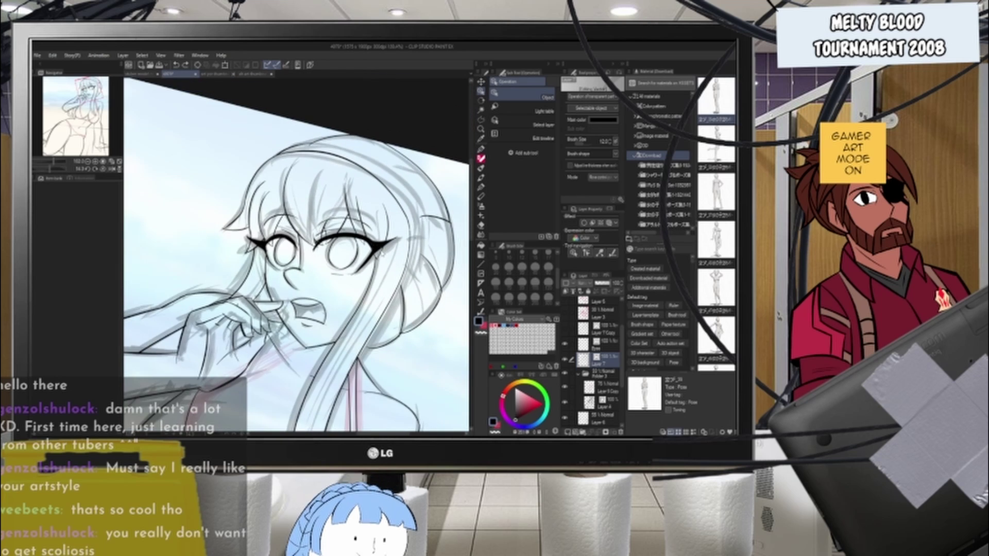
scroll(405, 253, "up", 2)
scroll(404, 245, "down", 2)
scroll(297, 336, "down", 3)
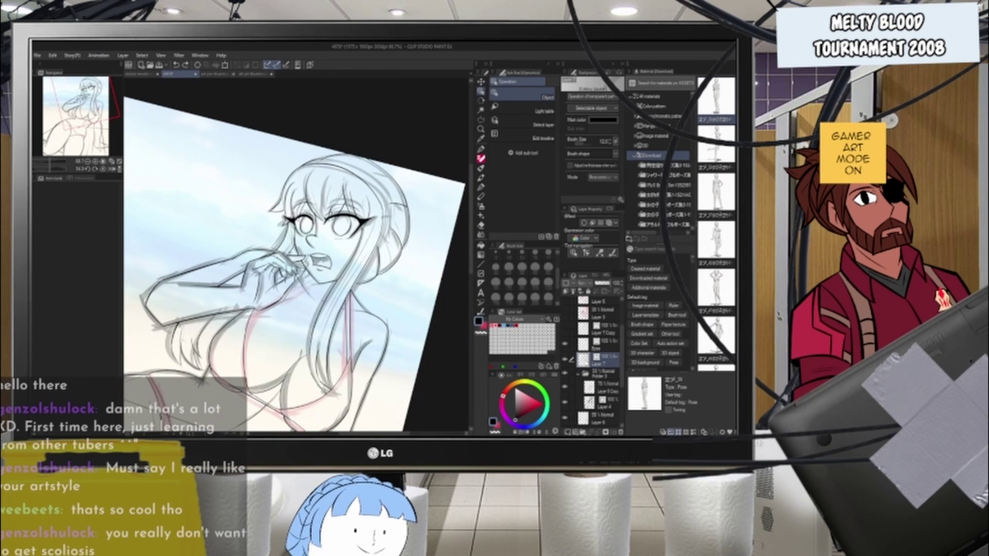
scroll(413, 197, "up", 3)
key("r")
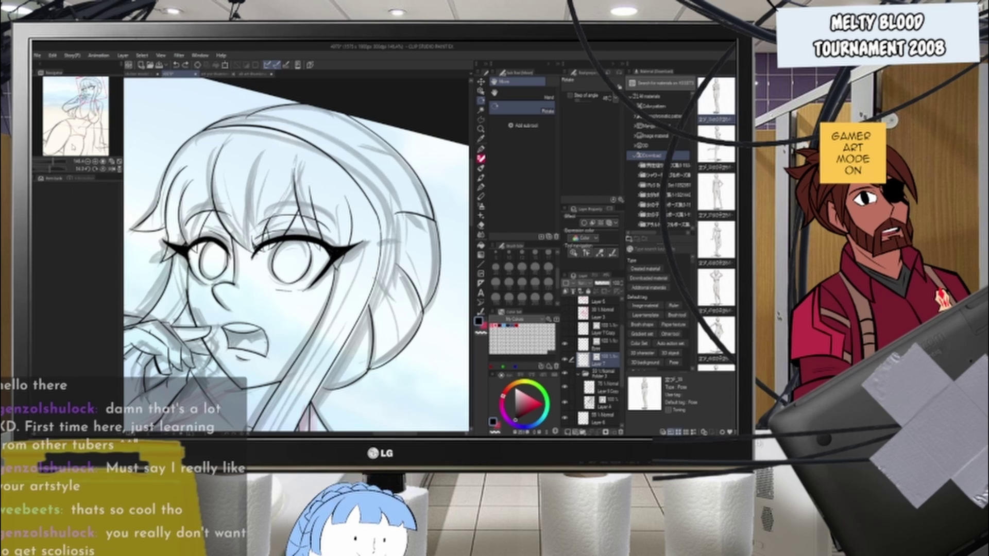
scroll(372, 260, "up", 1)
left_click_drag(371, 260, 355, 198)
left_click_drag(299, 173, 363, 314)
scroll(376, 216, "down", 3)
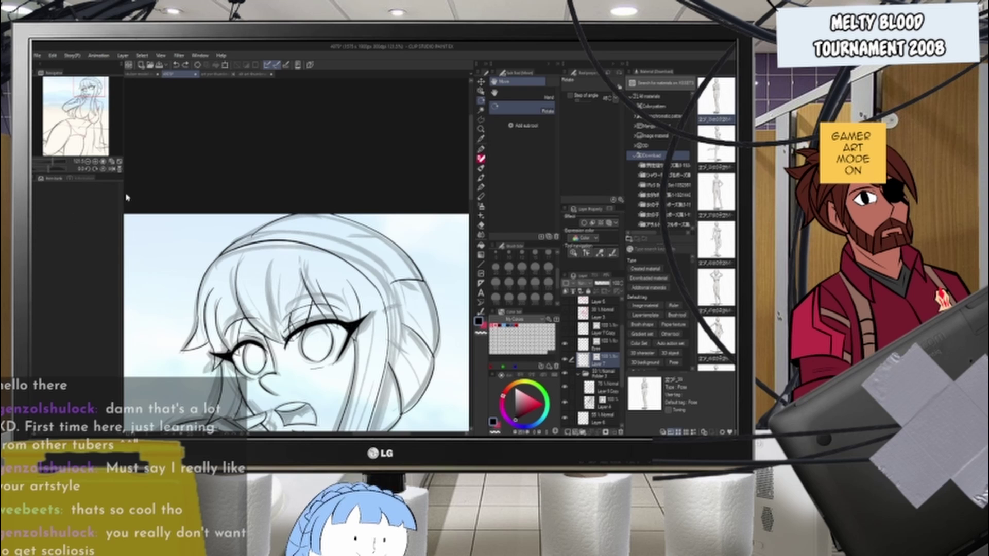
scroll(268, 219, "down", 6)
scroll(309, 276, "up", 9)
scroll(320, 247, "down", 5)
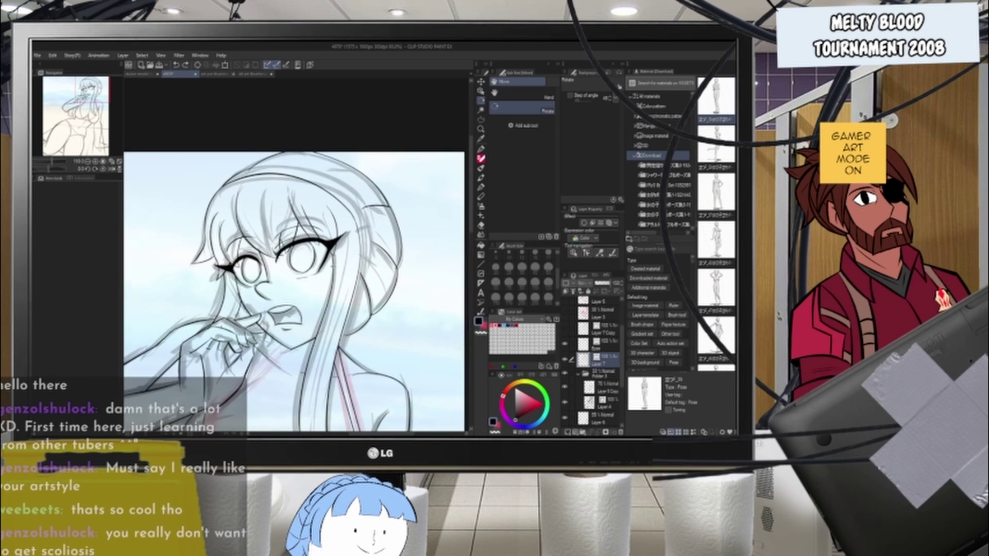
scroll(301, 274, "up", 3)
- Ink the curved outline of the ear behind the long side hair strand with the brush
left_click(482, 149)
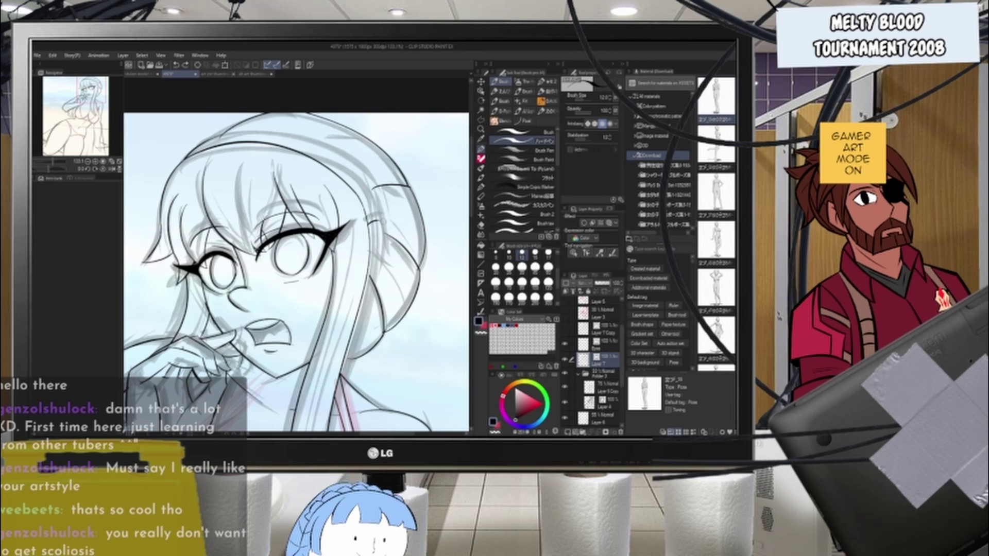
mouse_move(361, 242)
left_mouse_down()
mouse_move(380, 231)
mouse_move(372, 291)
left_mouse_up()
key("ctrl+z")
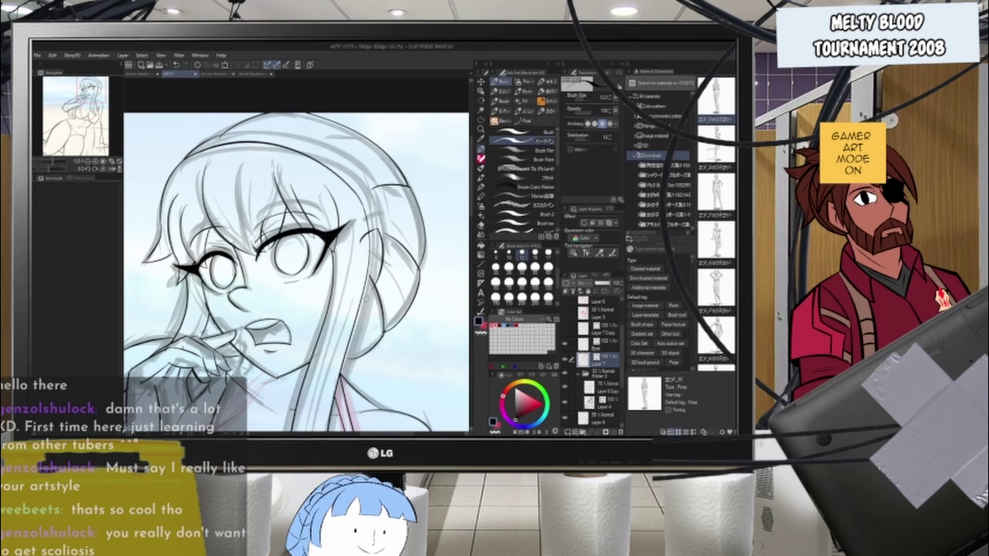
key("ctrl+z")
mouse_move(378, 229)
left_mouse_down()
mouse_move(364, 310)
mouse_move(370, 295)
left_mouse_up()
key("ctrl+z")
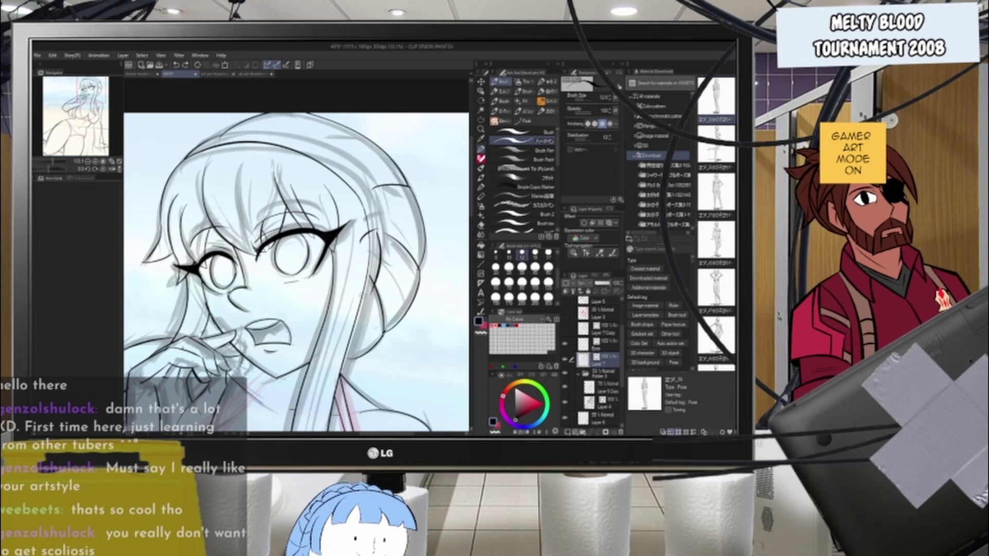
- Refine the ear lines behind the side hair, alternating between the Hard eraser and the inking brush
key("e")
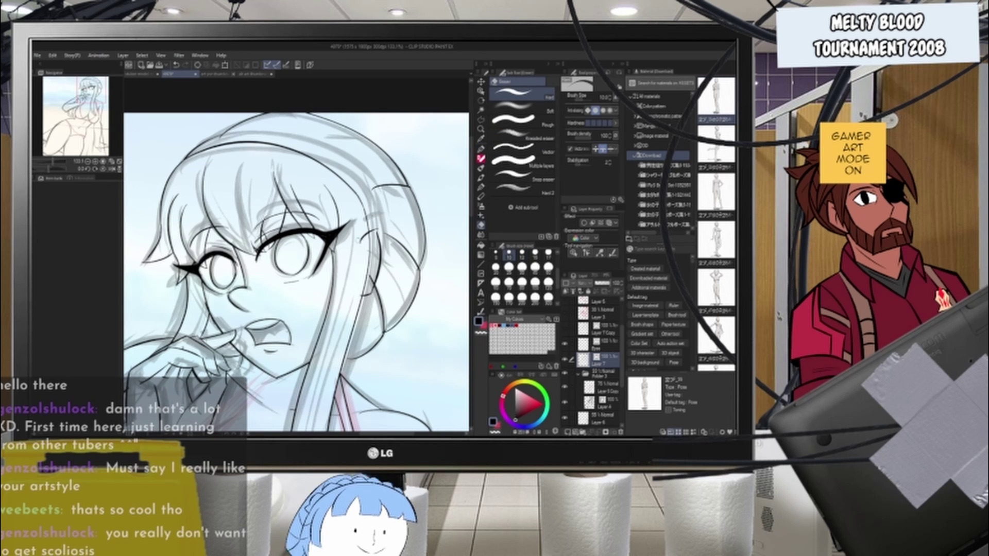
key("p")
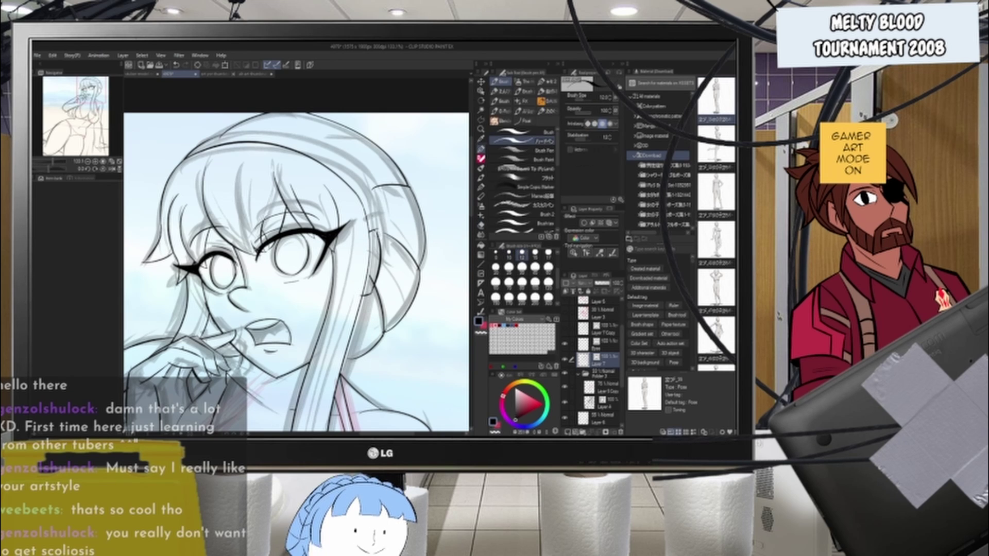
key("e")
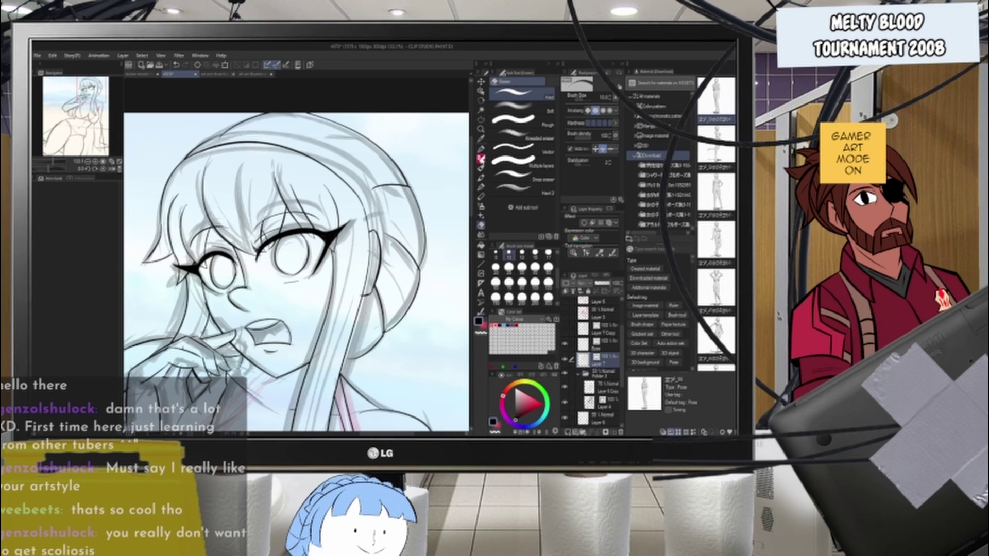
left_click(481, 149)
left_click_drag(377, 246, 369, 285)
key("ctrl+z")
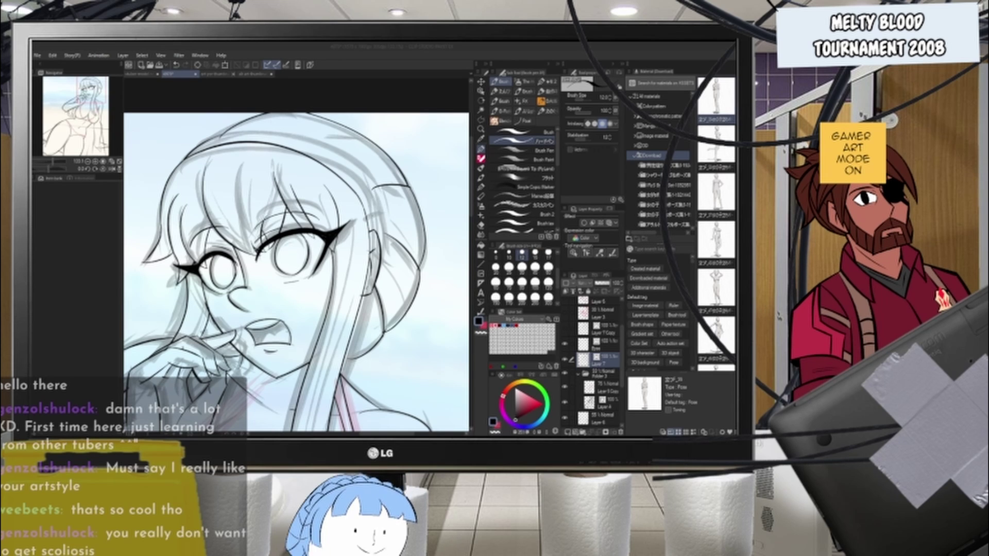
- Rotate the canvas and ink the headband's edge curve across the hair, redoing the stroke as needed, and rotate the canvas back
scroll(296, 271, "down", 1)
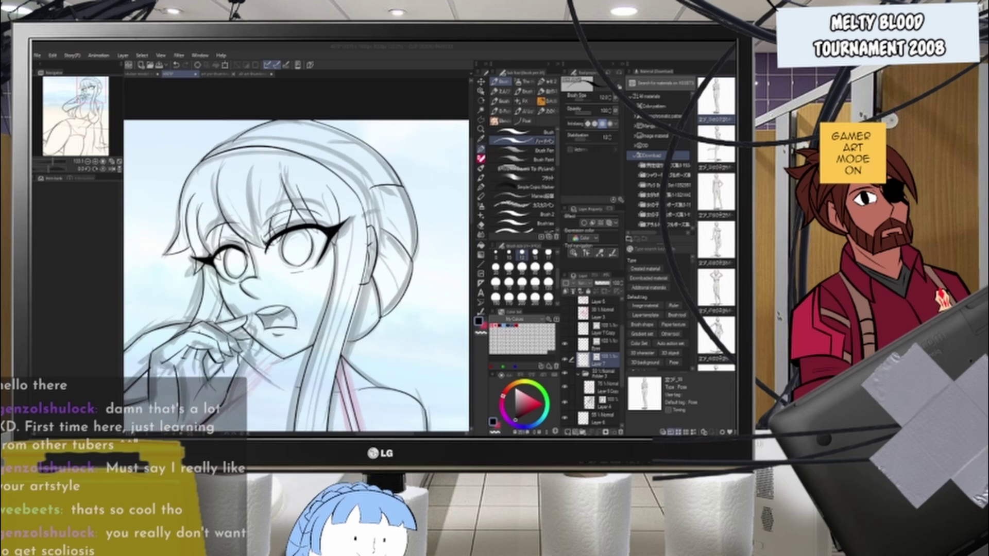
scroll(296, 271, "up", 3)
scroll(297, 271, "down", 3)
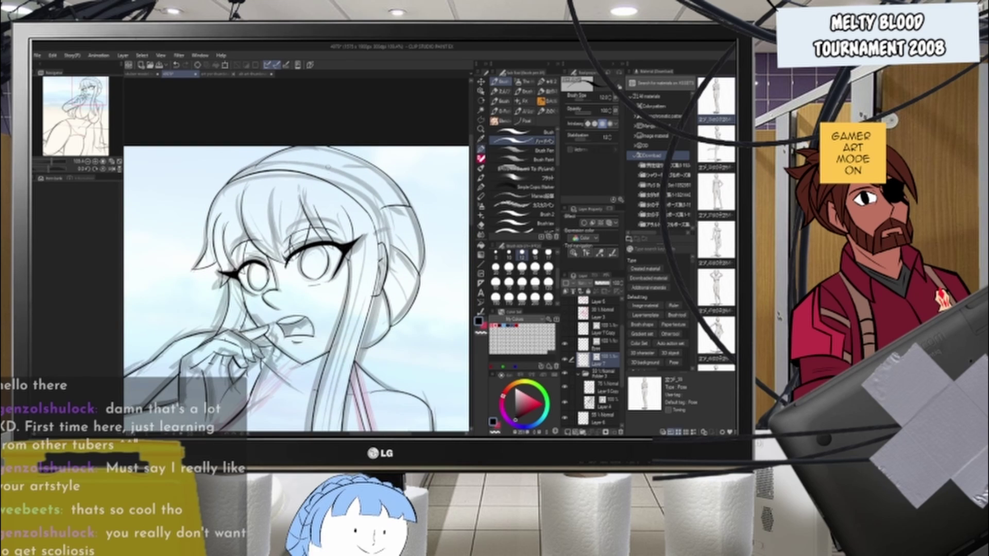
key("r")
mouse_move(355, 146)
left_mouse_down()
mouse_move(319, 135)
mouse_move(232, 149)
mouse_move(239, 144)
left_mouse_up()
left_click(482, 150)
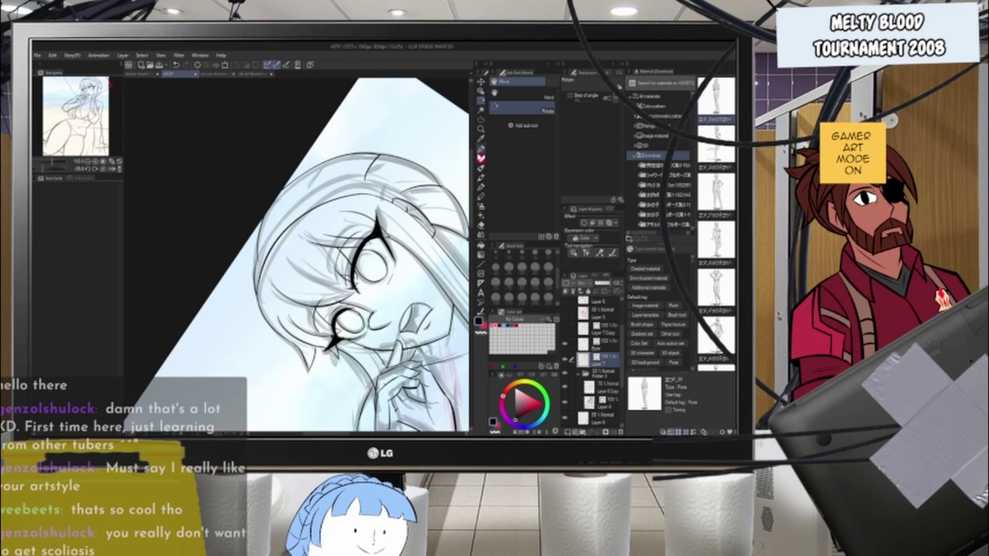
mouse_move(257, 265)
left_mouse_down()
mouse_move(306, 191)
mouse_move(355, 176)
left_mouse_up()
key("ctrl+z")
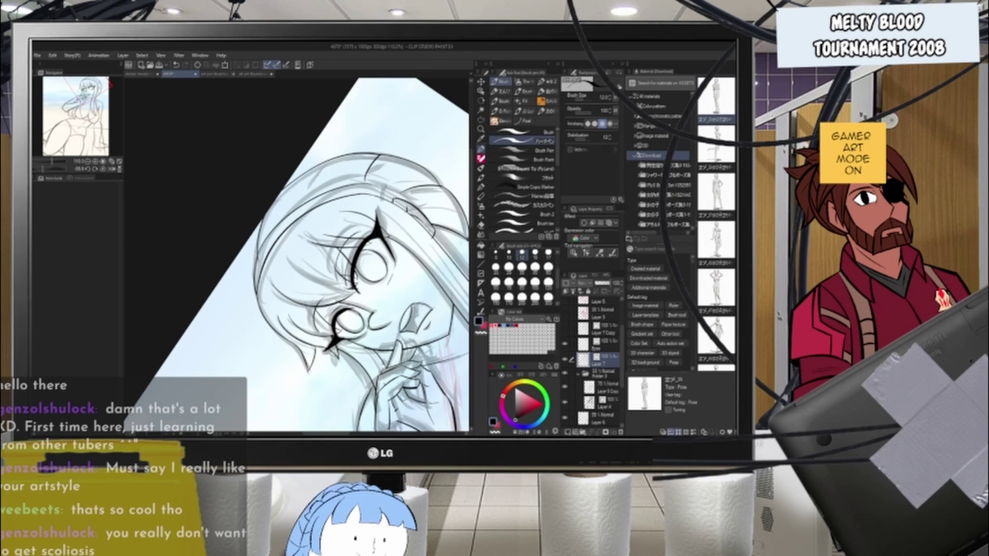
key("ctrl+z")
left_click_drag(256, 267, 382, 194)
key("ctrl+z")
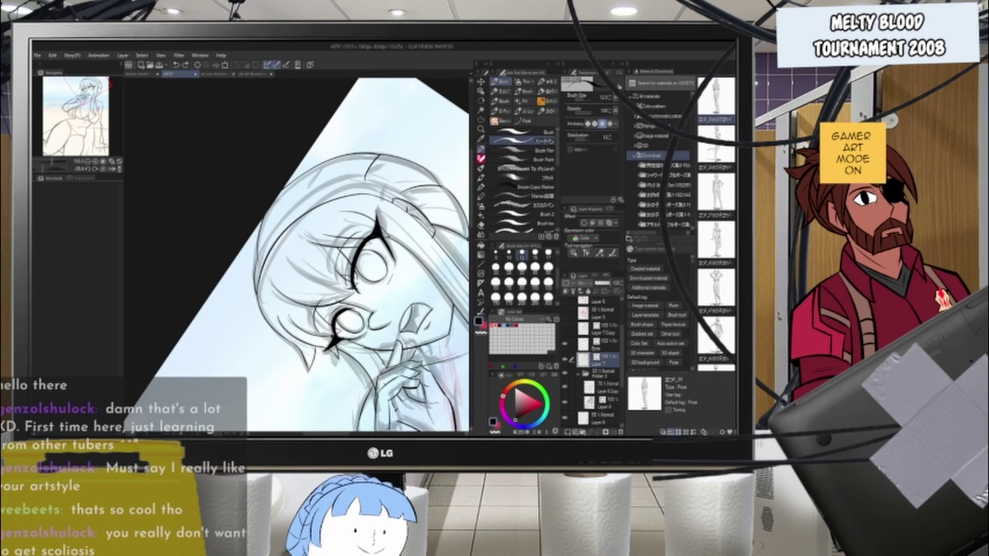
left_click_drag(256, 268, 401, 197)
key("ctrl+z")
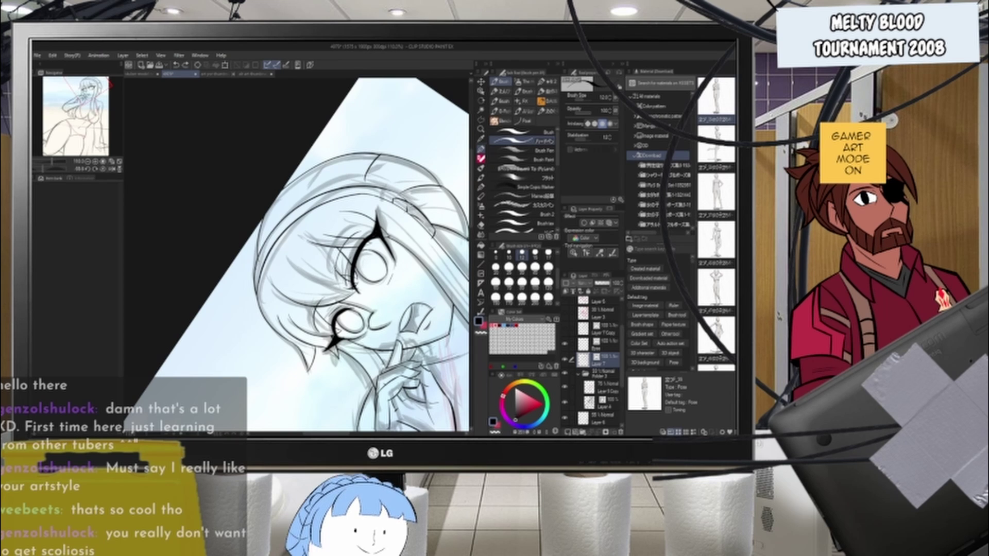
key("ctrl+z")
key("r")
left_click_drag(327, 113, 450, 184)
left_click(481, 150)
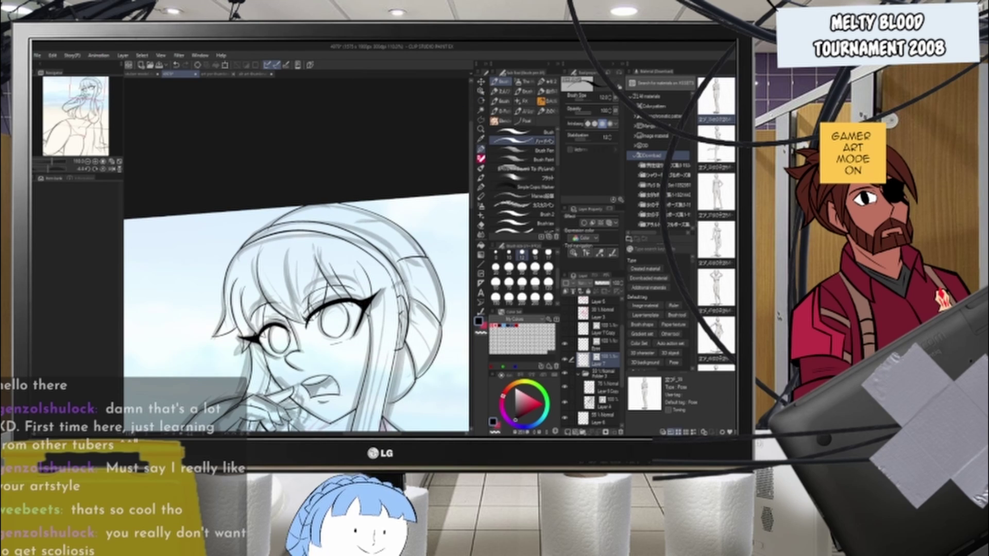
- Compare the inked head with the rough sketch by hiding and showing the line art layer
key("e")
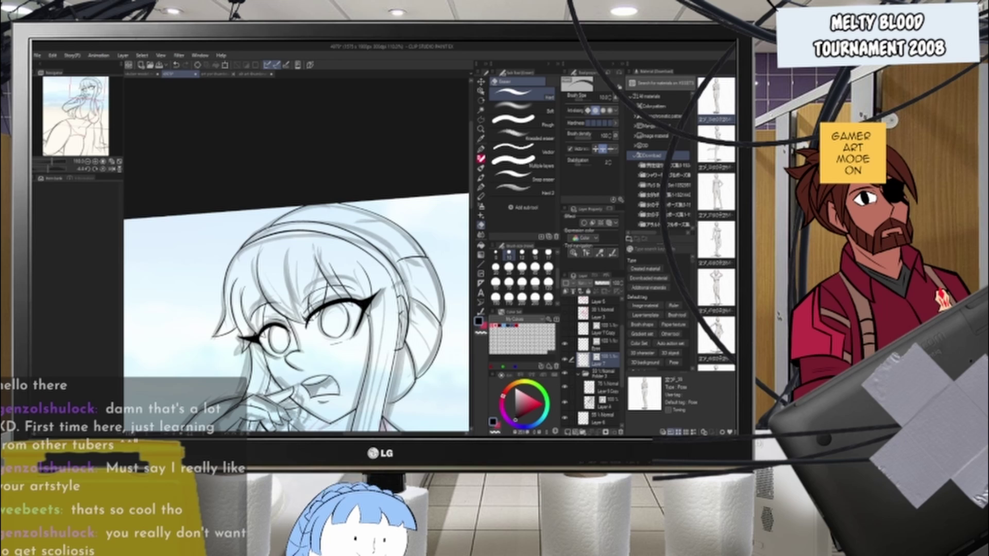
left_click_drag(340, 289, 299, 280)
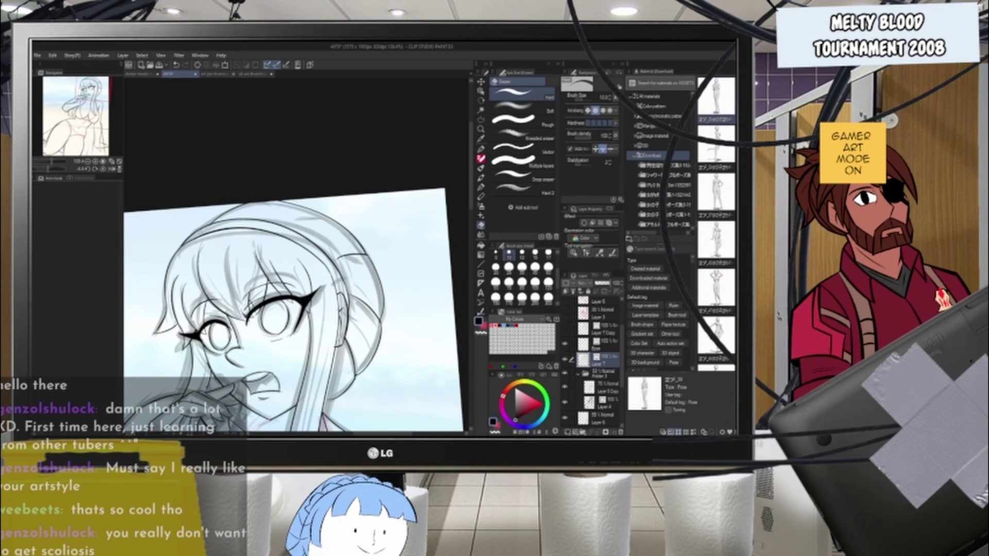
key("b")
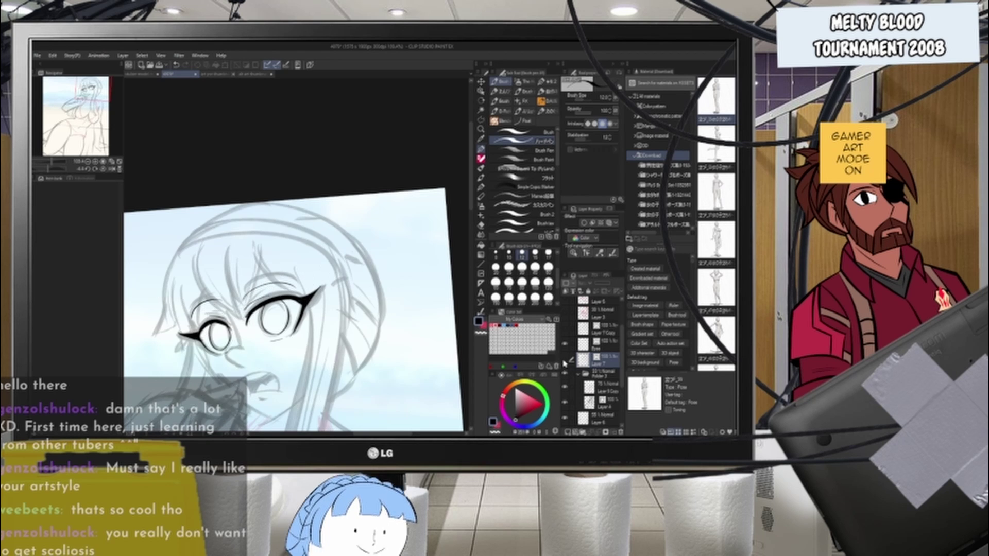
key("e")
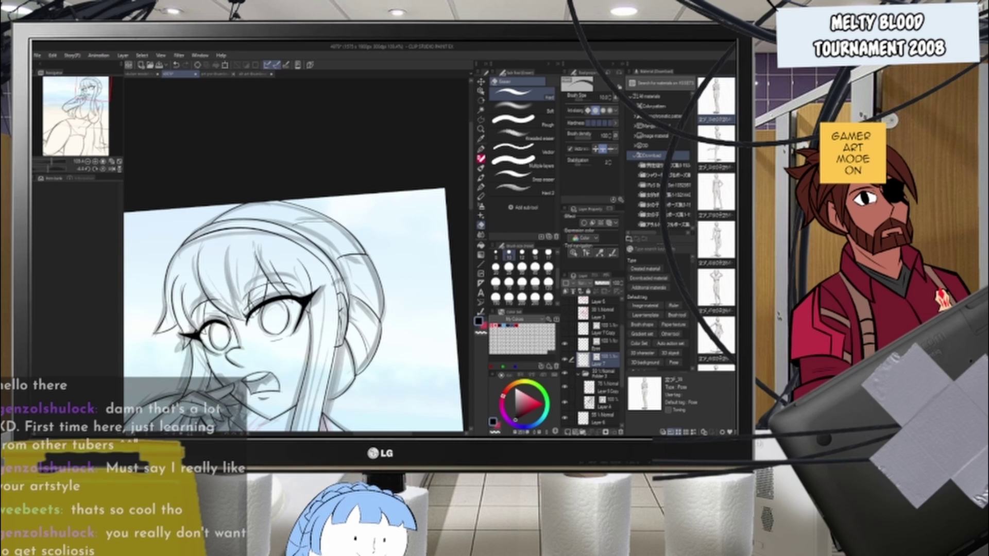
scroll(358, 258, "down", 3)
scroll(344, 290, "up", 4)
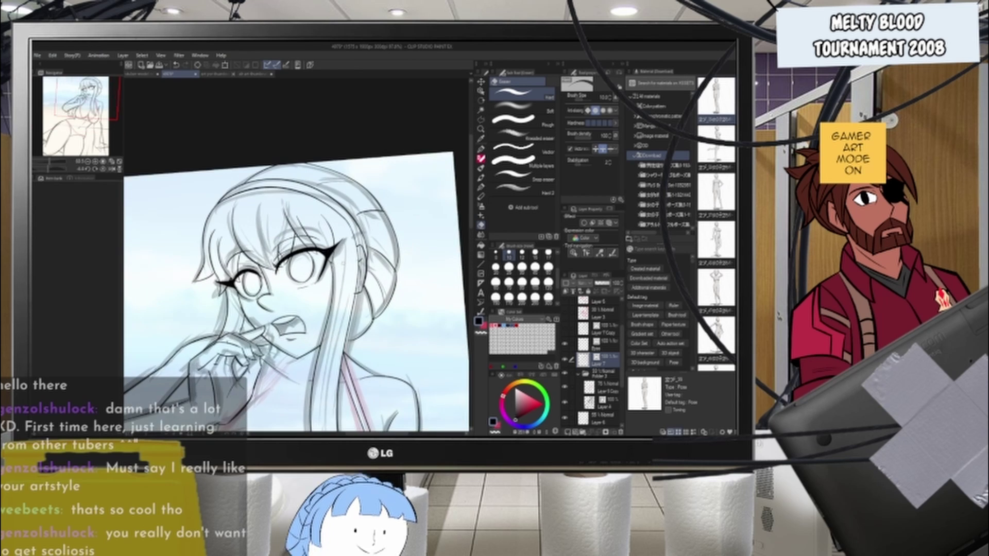
scroll(344, 291, "down", 2)
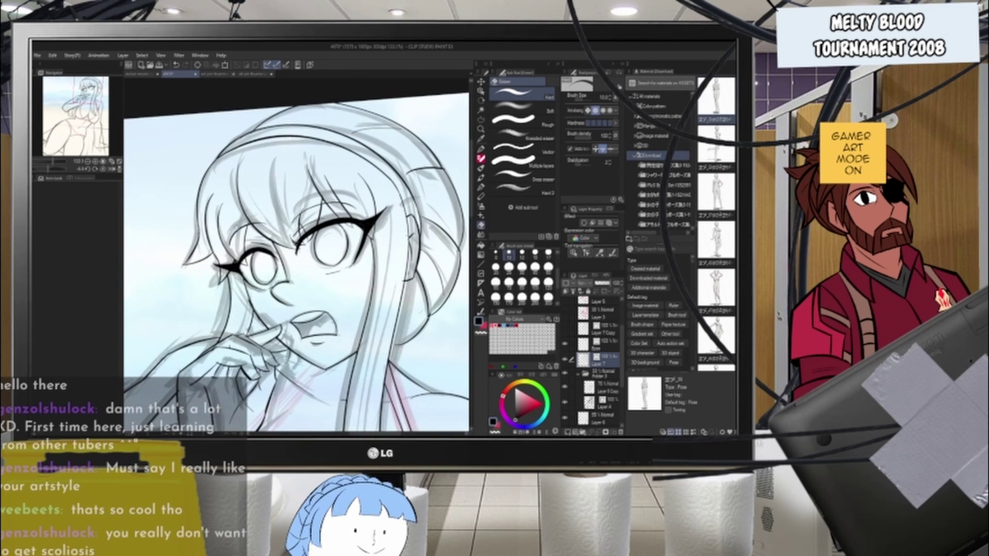
scroll(239, 237, "up", 3)
- Select the eye line layer together with the current layer and ink a solid black oval pupil inside each iris
left_click(571, 345)
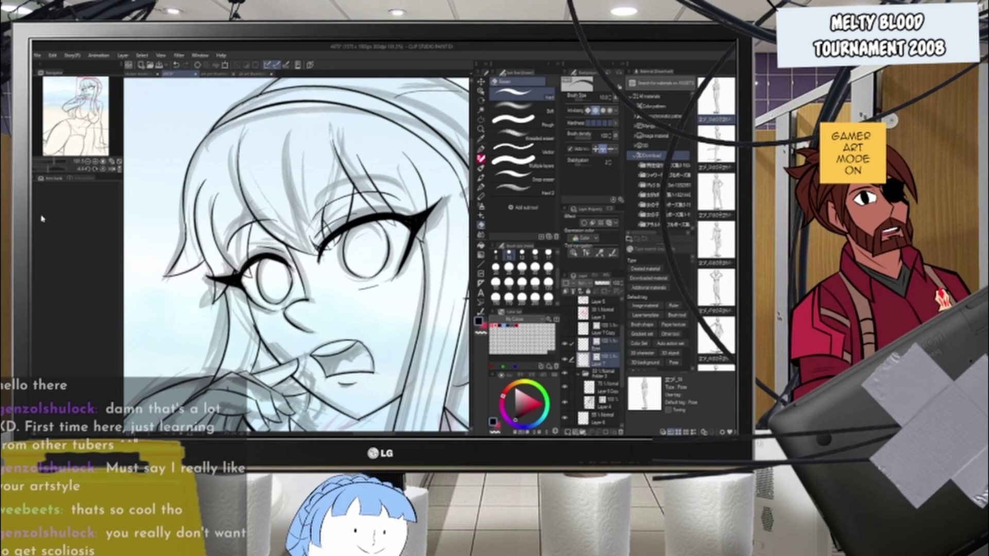
scroll(294, 233, "up", 3)
key("r")
left_click_drag(404, 265, 406, 298)
left_click(482, 150)
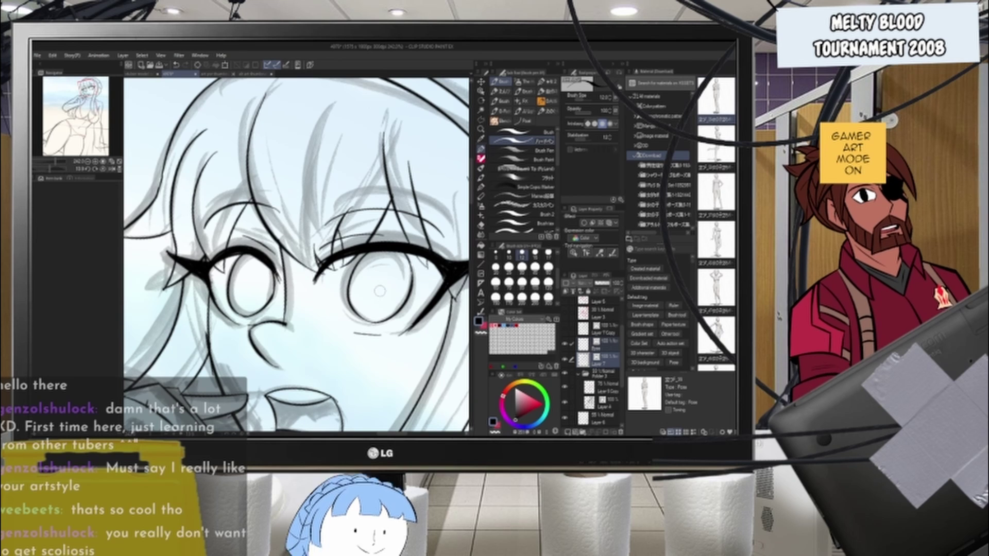
mouse_move(380, 292)
left_mouse_down()
mouse_move(381, 279)
mouse_move(379, 288)
left_mouse_up()
mouse_move(252, 281)
left_mouse_down()
mouse_move(255, 295)
mouse_move(253, 281)
left_mouse_up()
key("ctrl+z")
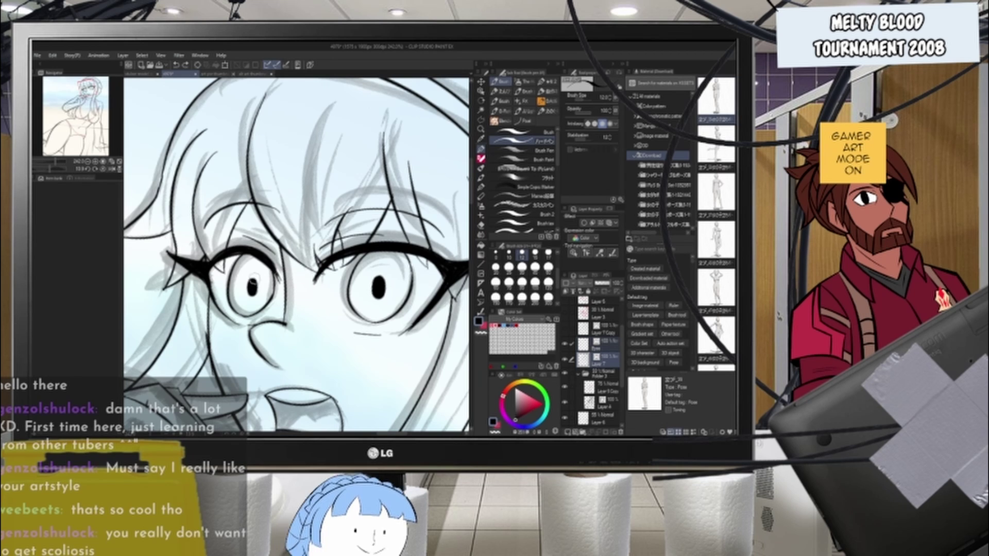
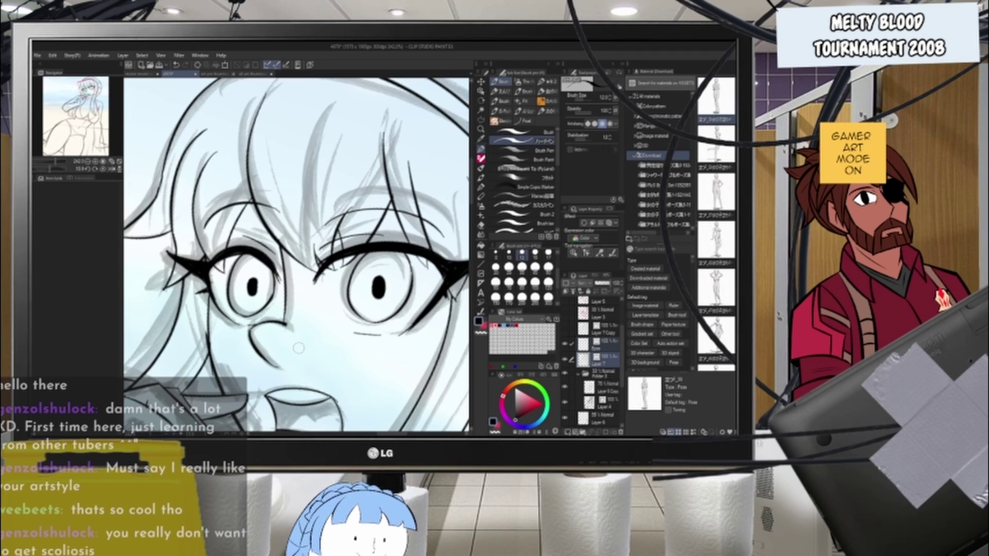
- Inspect the inked lines from the face down to the whole figure, tilting the canvas and straightening it again
scroll(315, 274, "down", 15)
scroll(324, 304, "up", 13)
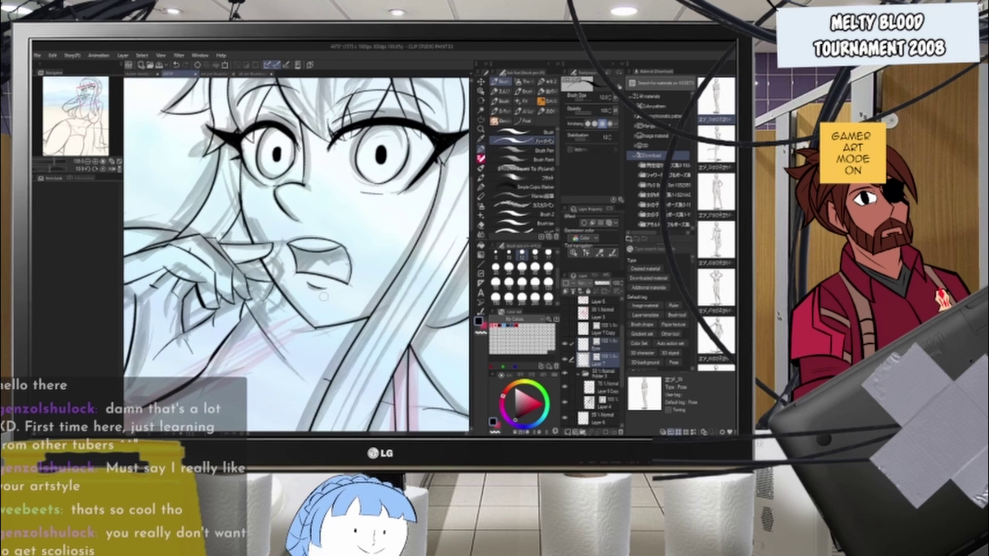
scroll(324, 297, "down", 1)
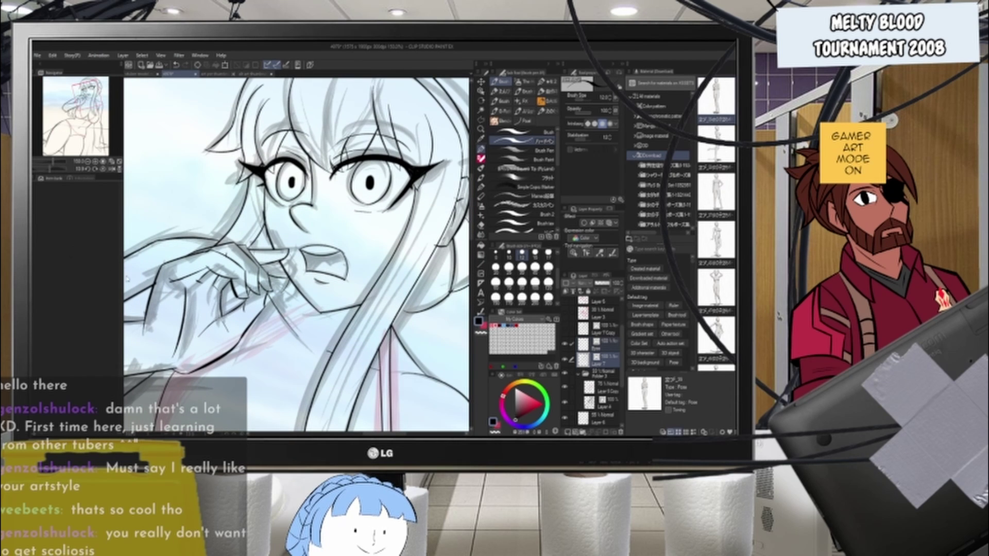
key("r")
left_click_drag(127, 279, 138, 319)
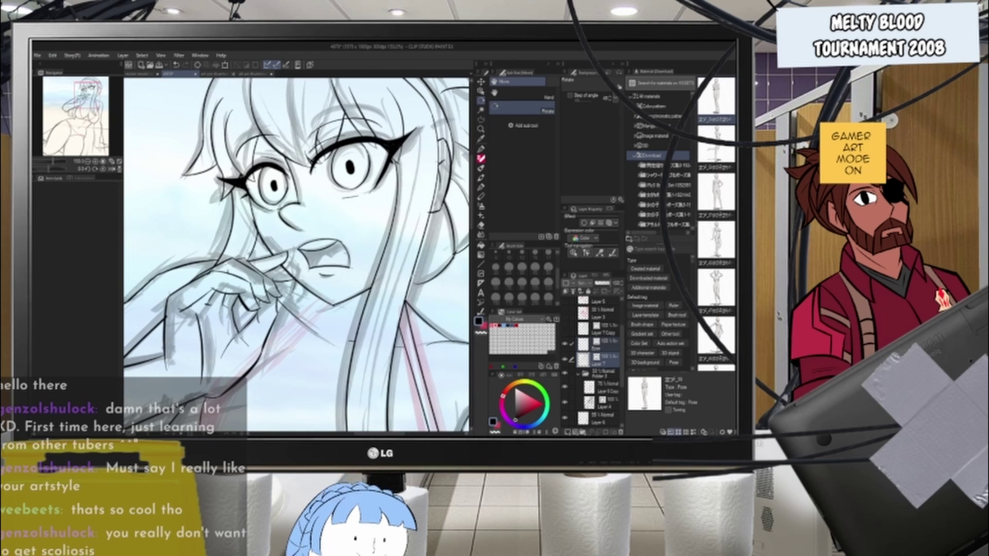
scroll(363, 244, "down", 16)
scroll(356, 315, "up", 12)
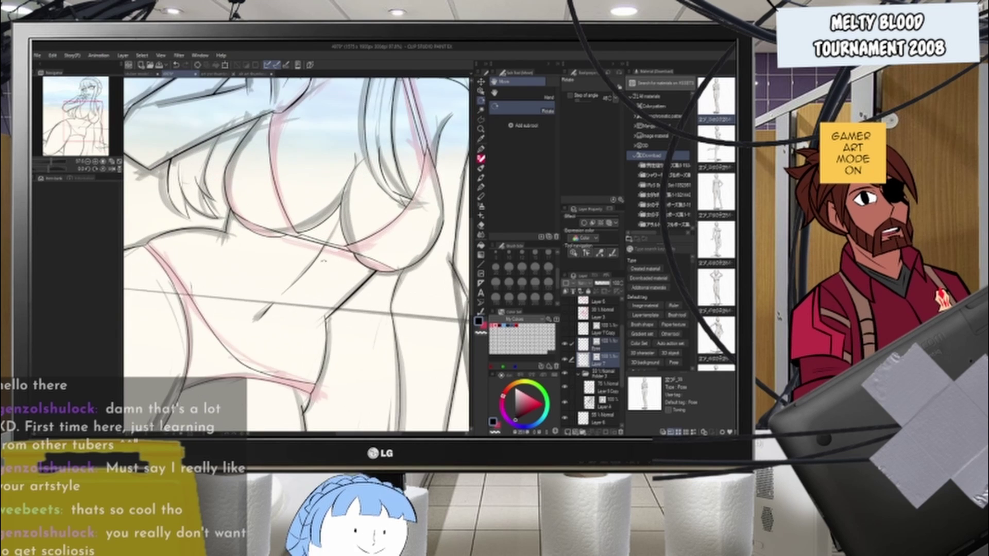
scroll(361, 273, "up", 2)
scroll(385, 276, "down", 6)
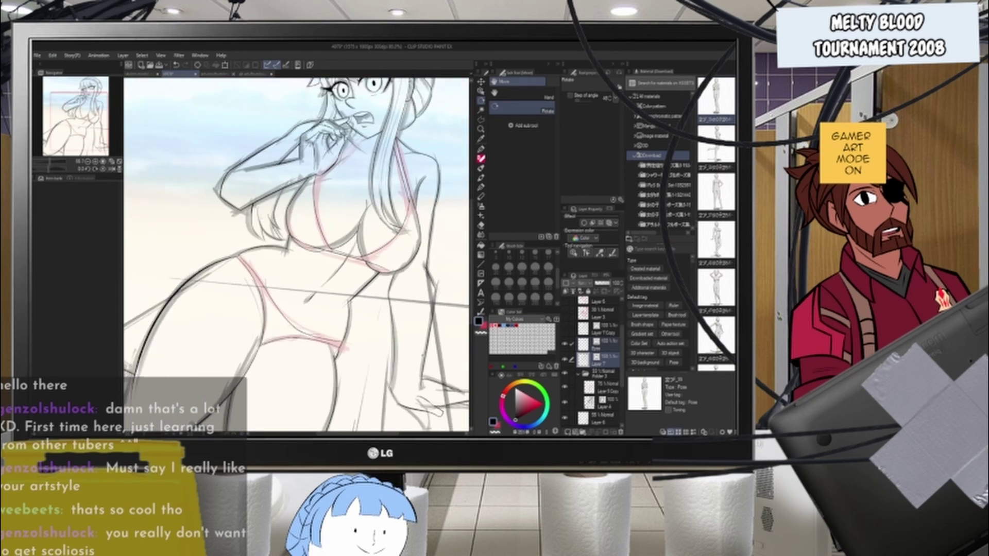
scroll(443, 365, "down", 5)
scroll(414, 169, "up", 4)
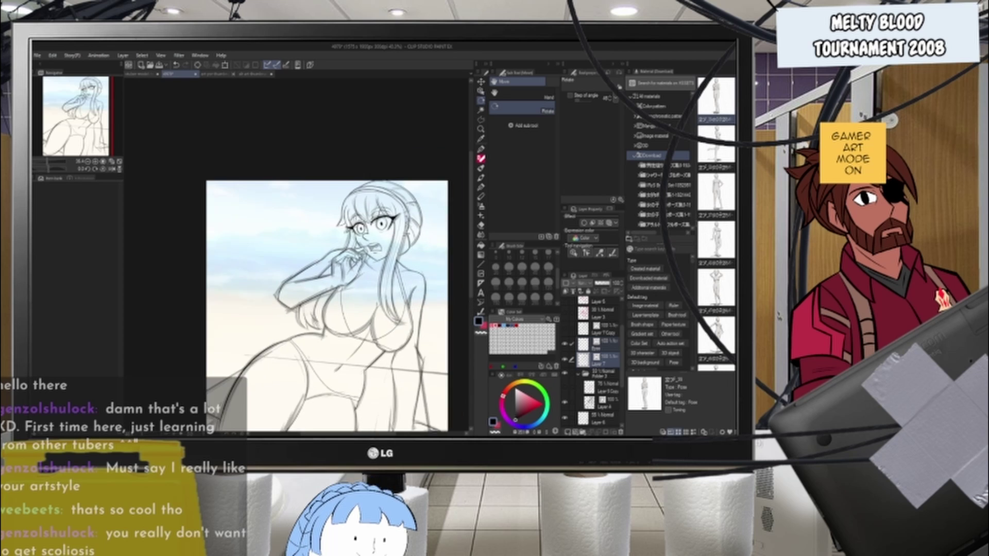
scroll(314, 167, "up", 1)
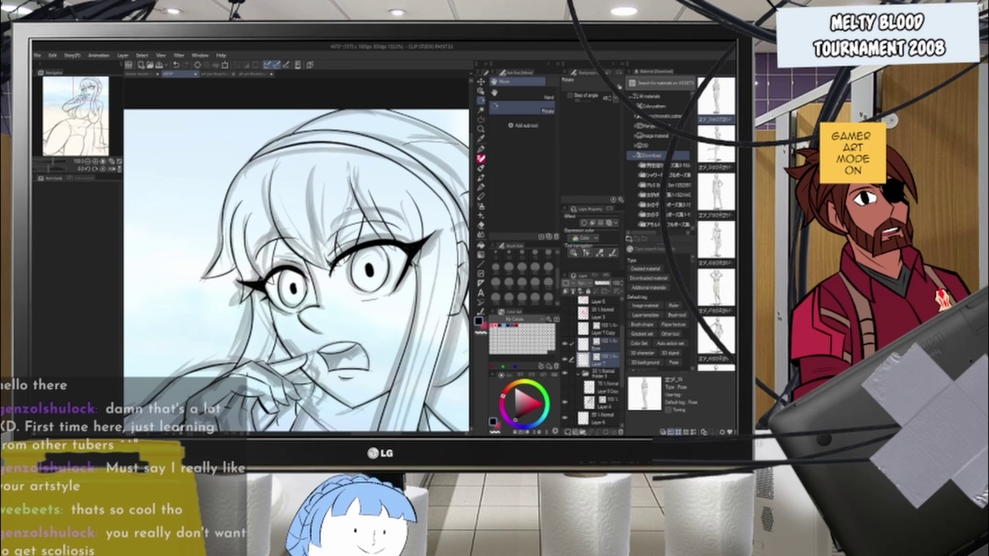
- Try short ink strokes in the fringe and along the headband and side hair, undoing the misplaced ones
key("p")
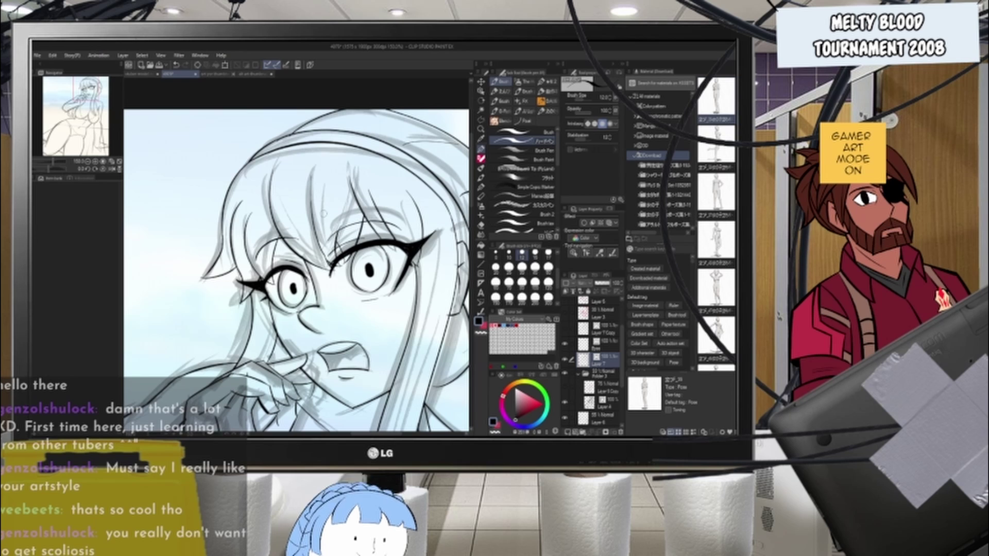
key("ctrl+z")
mouse_move(314, 166)
left_mouse_down()
mouse_move(329, 260)
mouse_move(324, 163)
left_mouse_up()
key("ctrl+z")
key("ctrl+z")
left_click_drag(260, 175, 257, 237)
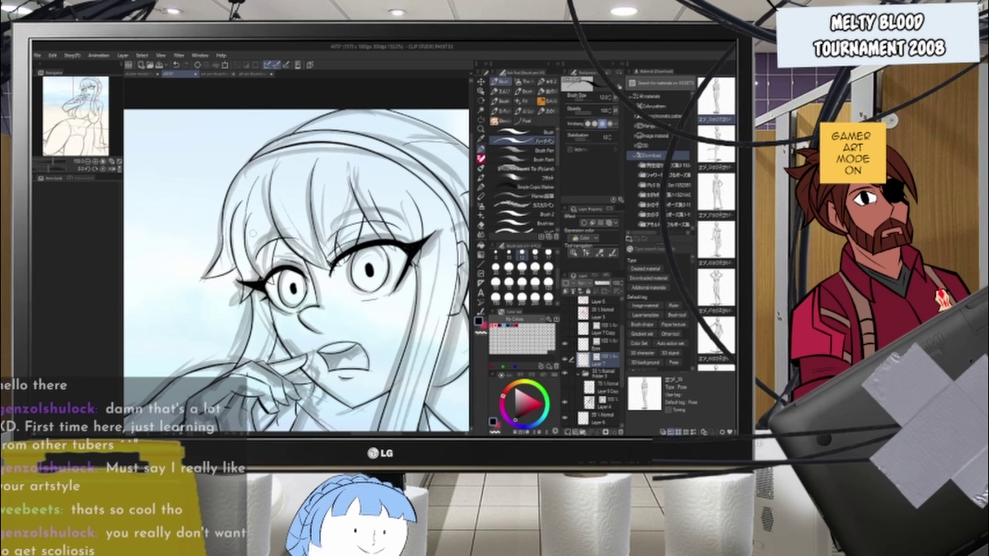
left_click_drag(353, 130, 391, 112)
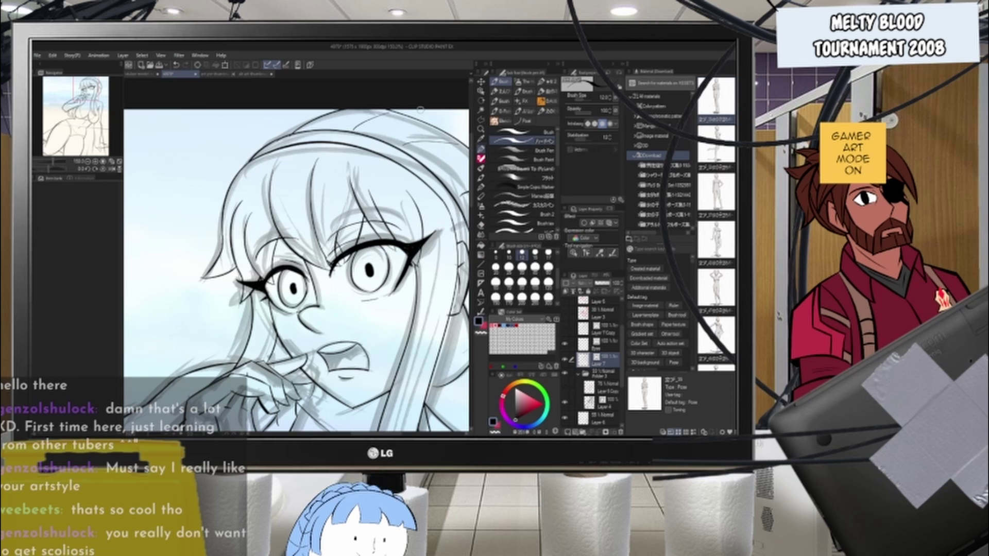
left_click_drag(430, 154, 381, 240)
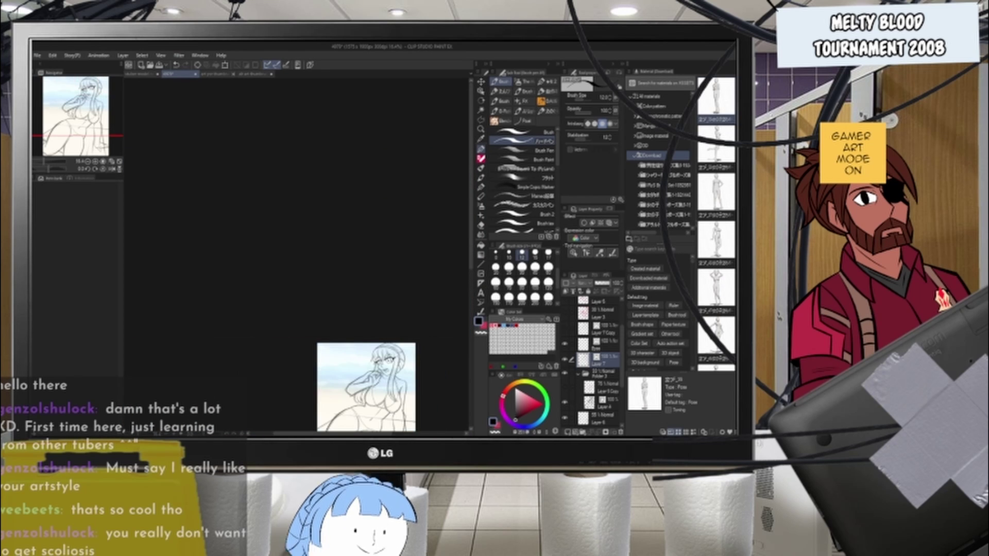
- Erase the overlapping line ends where the hair bun's curves meet and hide the rough sketch folder
scroll(297, 256, "up", 10)
key("e")
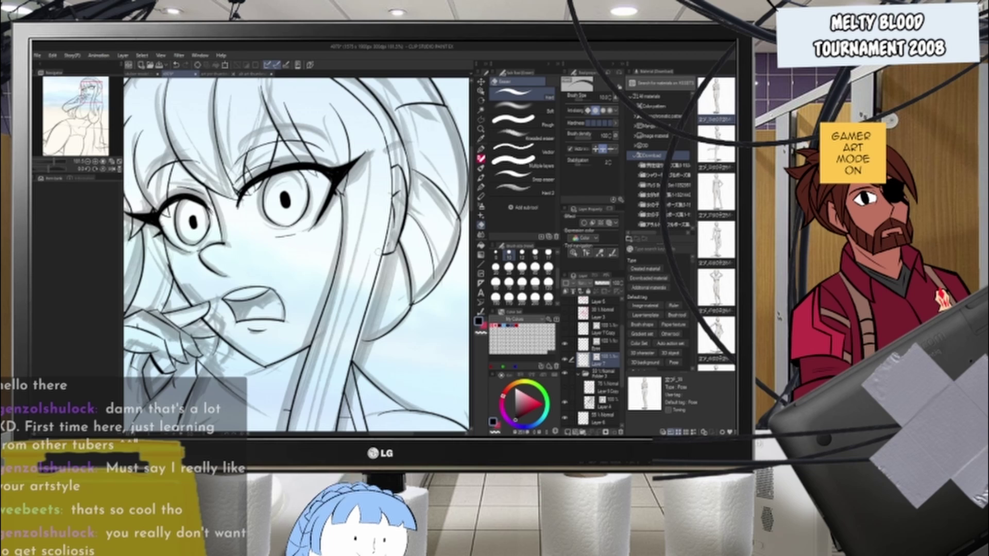
scroll(379, 252, "up", 5)
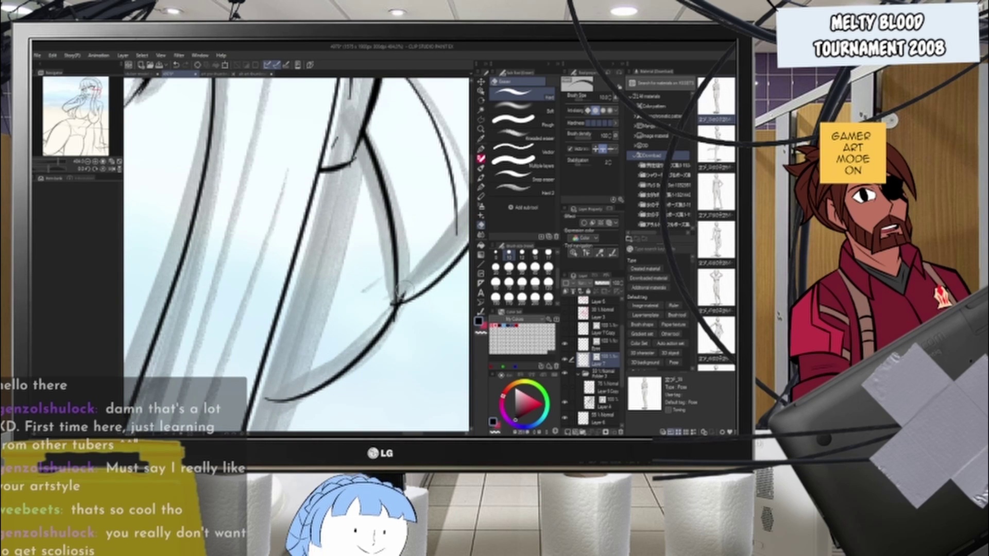
left_click(580, 372)
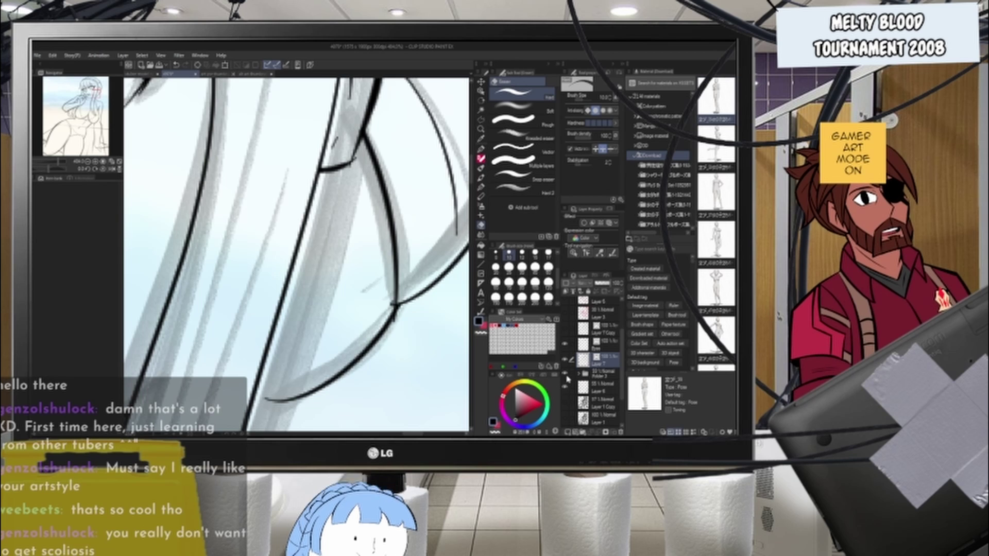
left_click(565, 373)
scroll(344, 267, "down", 5)
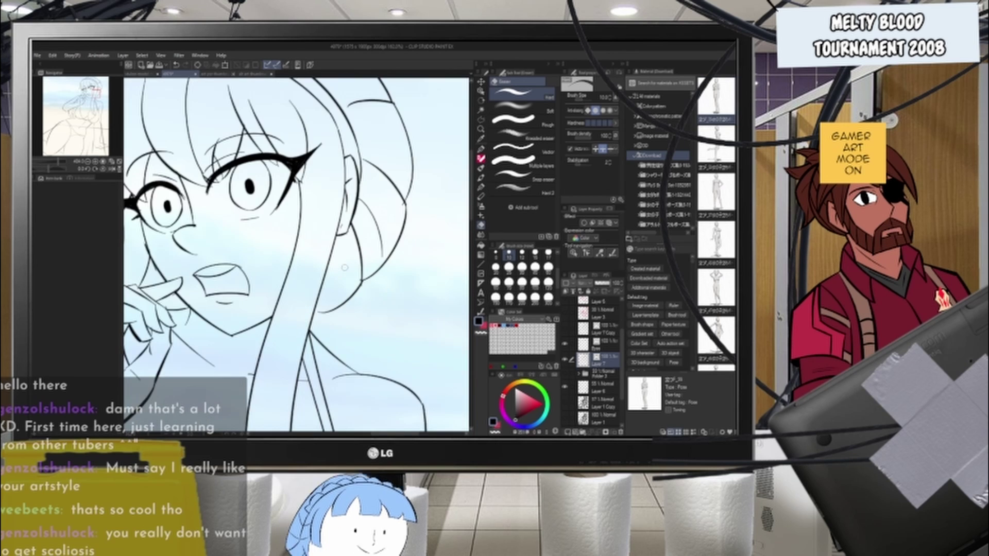
- Extend the hair bun's lower curve with the inking brush until it meets the long side strand
scroll(344, 267, "up", 3)
key("b")
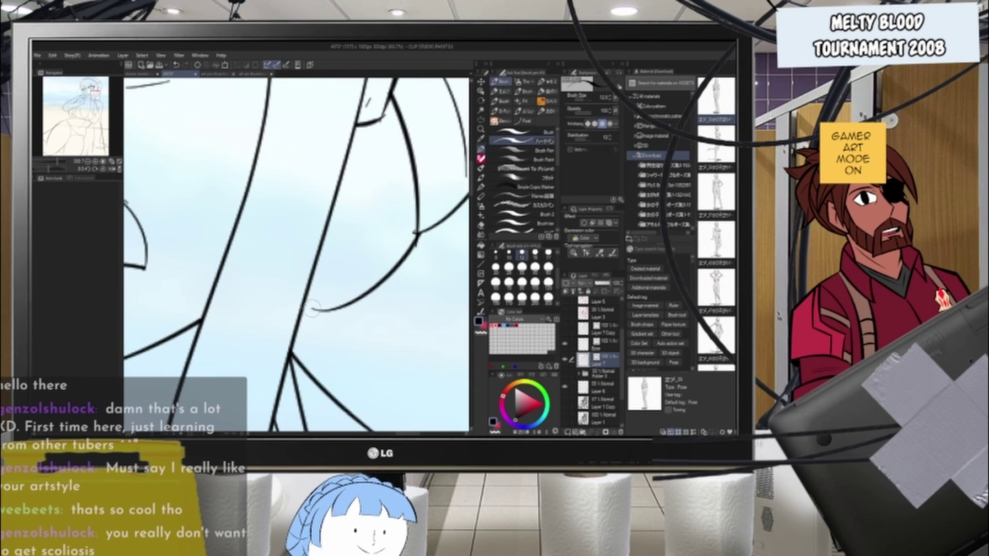
left_click_drag(304, 306, 333, 310)
scroll(346, 267, "down", 5)
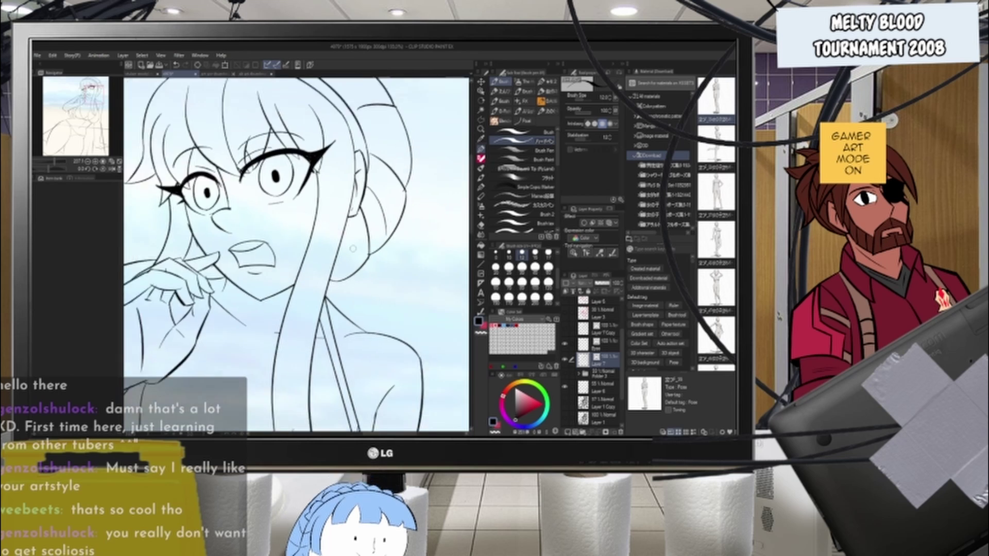
- Ink the curved tongue line inside the open mouth, redoing the stroke as needed
scroll(352, 252, "down", 5)
scroll(325, 340, "up", 5)
scroll(335, 381, "down", 5)
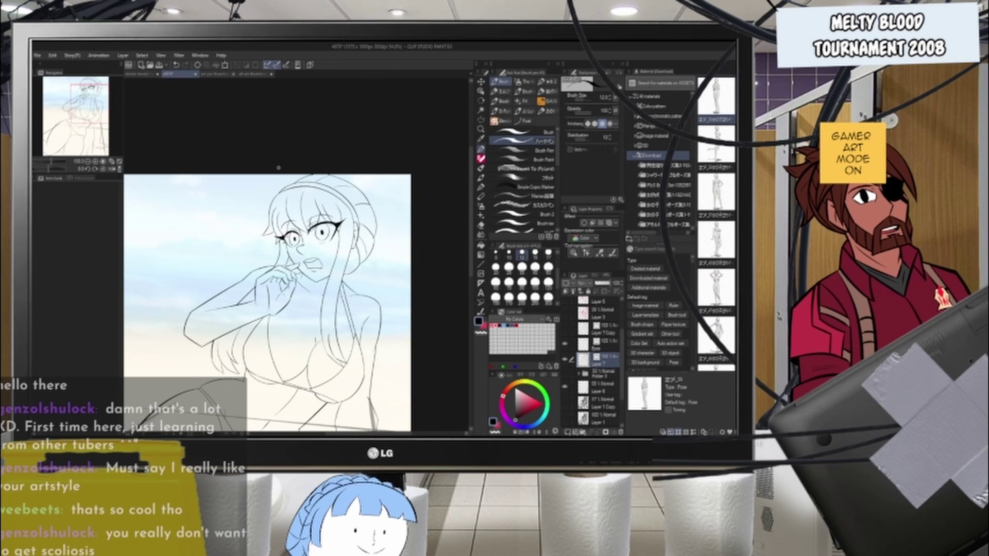
scroll(309, 258, "up", 5)
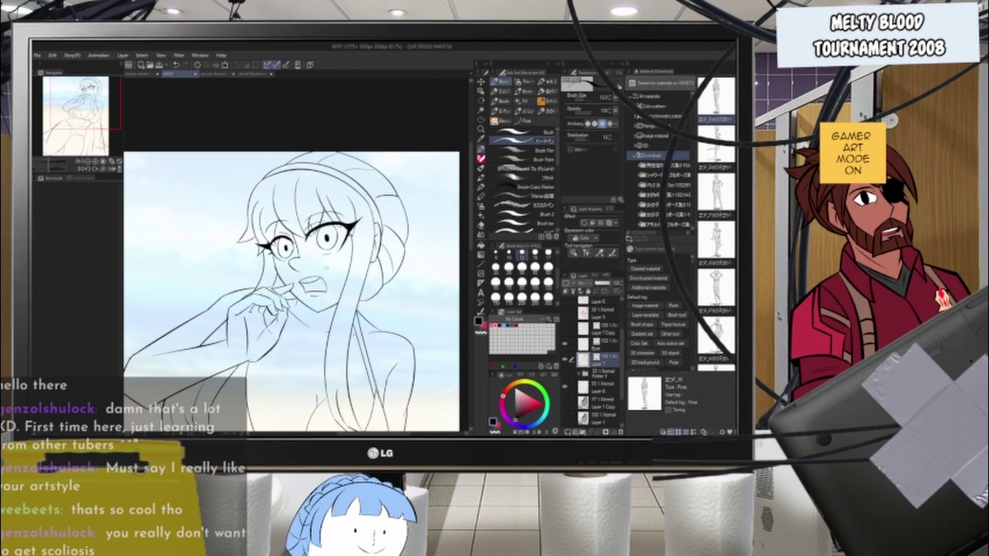
scroll(343, 139, "down", 5)
scroll(333, 179, "up", 4)
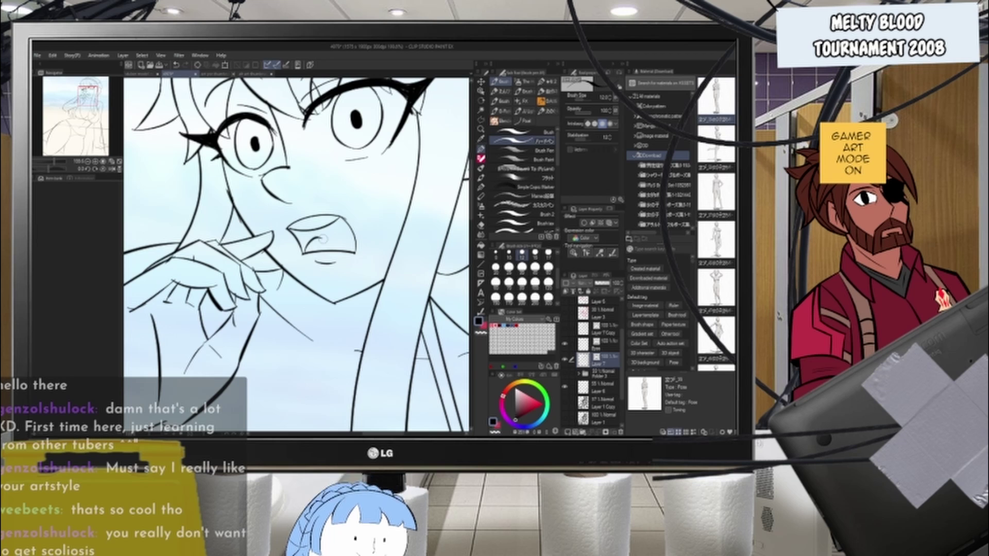
left_click_drag(323, 239, 351, 227)
key("ctrl+z")
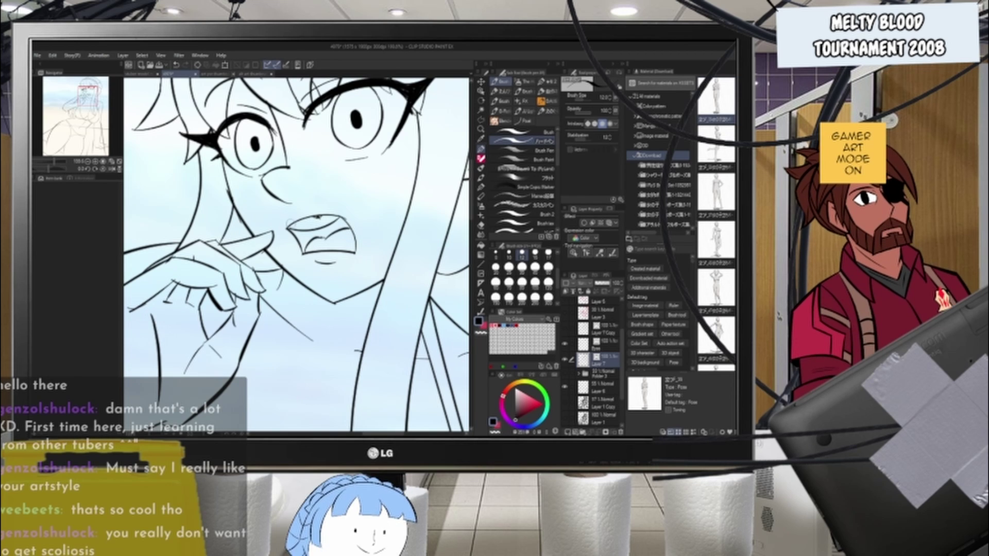
scroll(298, 216, "down", 4)
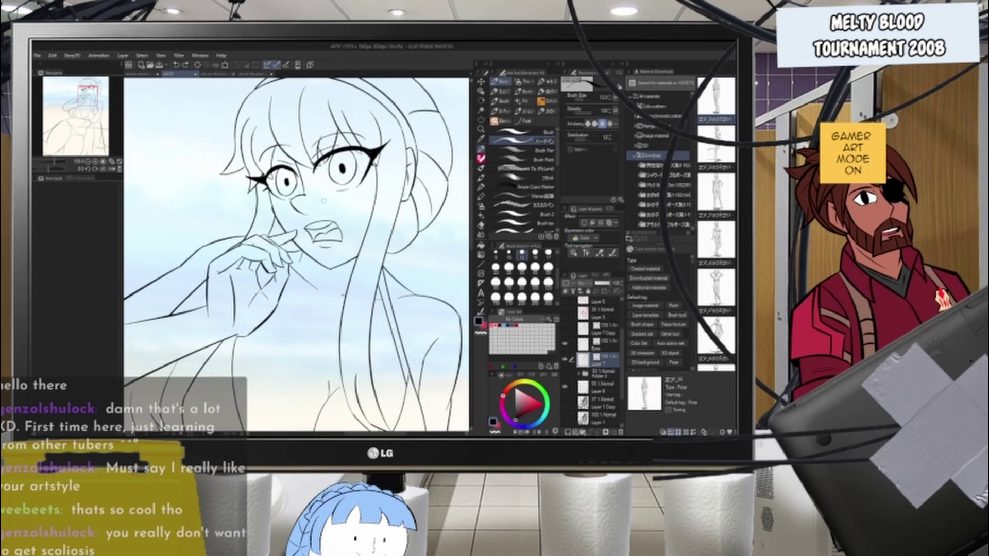
scroll(311, 180, "up", 4)
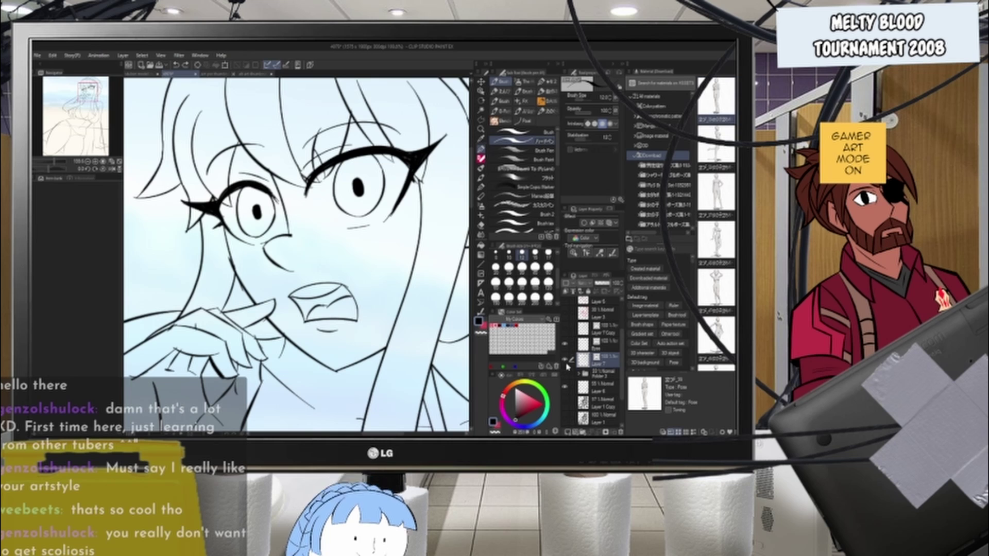
- Add a new raster layer, place it directly below the main line layer and name the line layer Lineart
key("e")
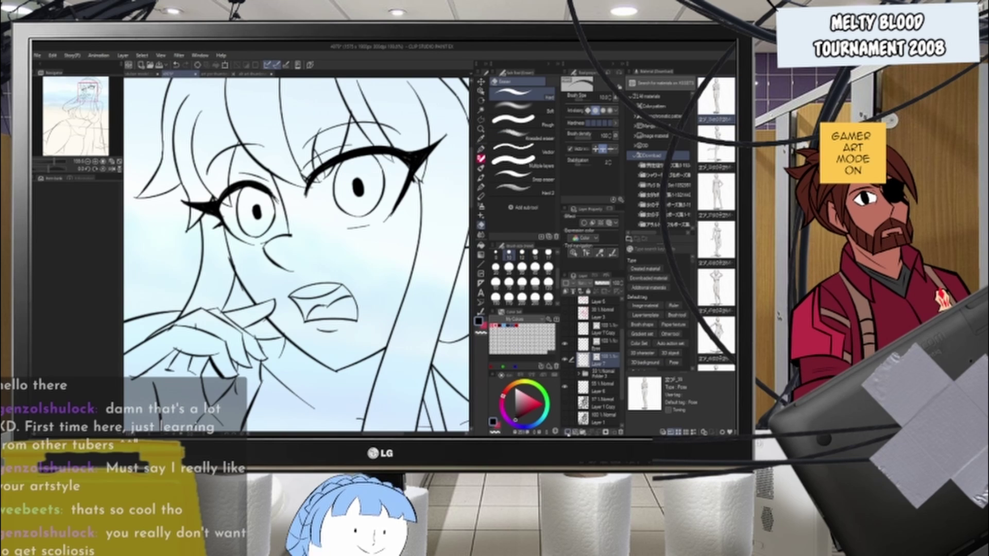
left_click(568, 433)
left_click_drag(609, 362, 606, 385)
left_click(608, 365)
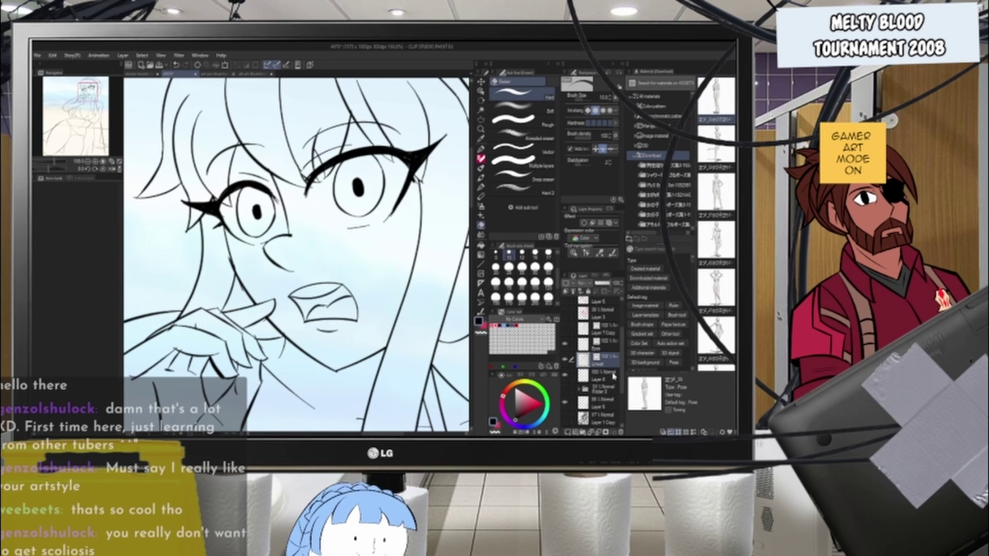
- Group the Eyes and Lineart layers in a new folder named Lineart and mark the folder with the red palette colour
left_click(608, 343)
left_click(582, 433)
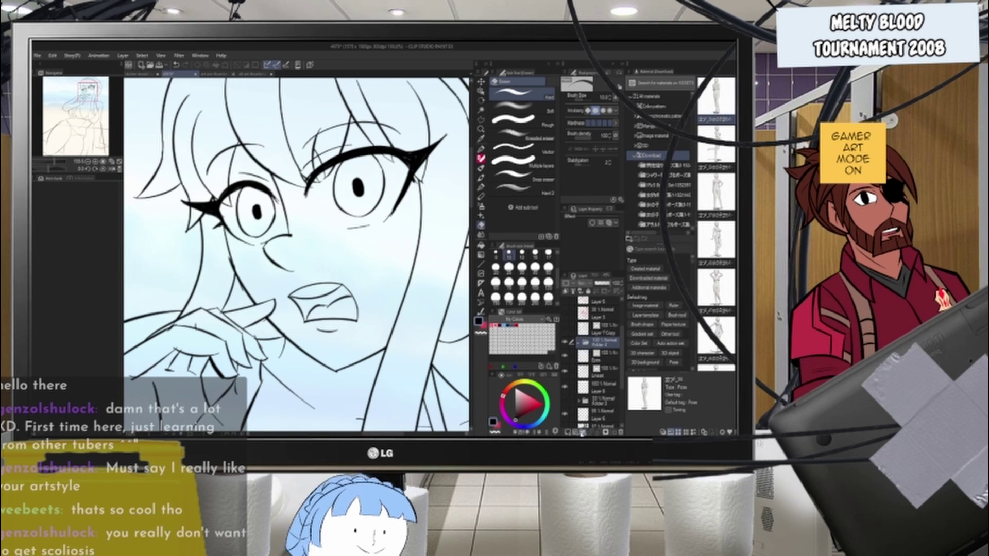
left_click(604, 357)
left_click(603, 370, "shift")
left_click_drag(606, 357, 603, 346)
left_click(601, 344)
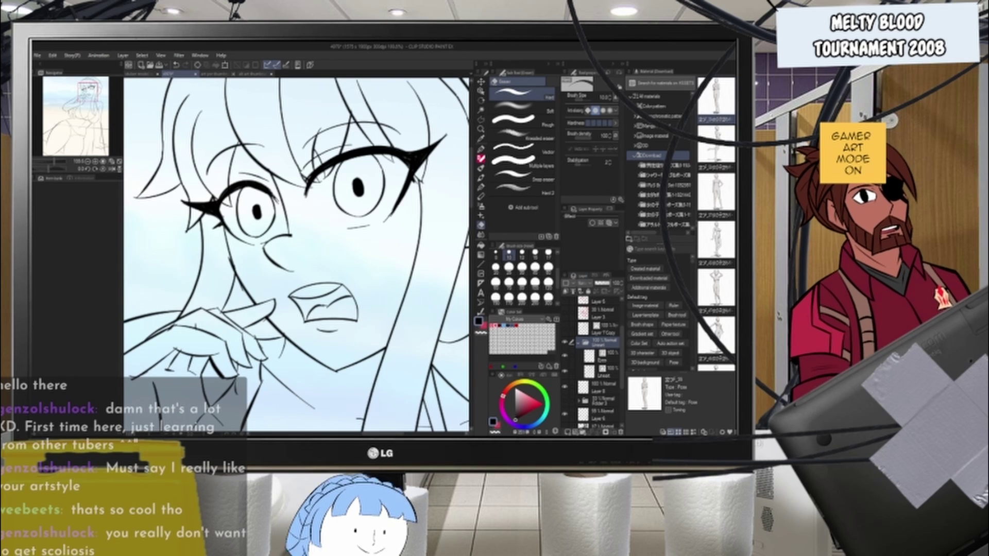
left_click(569, 302)
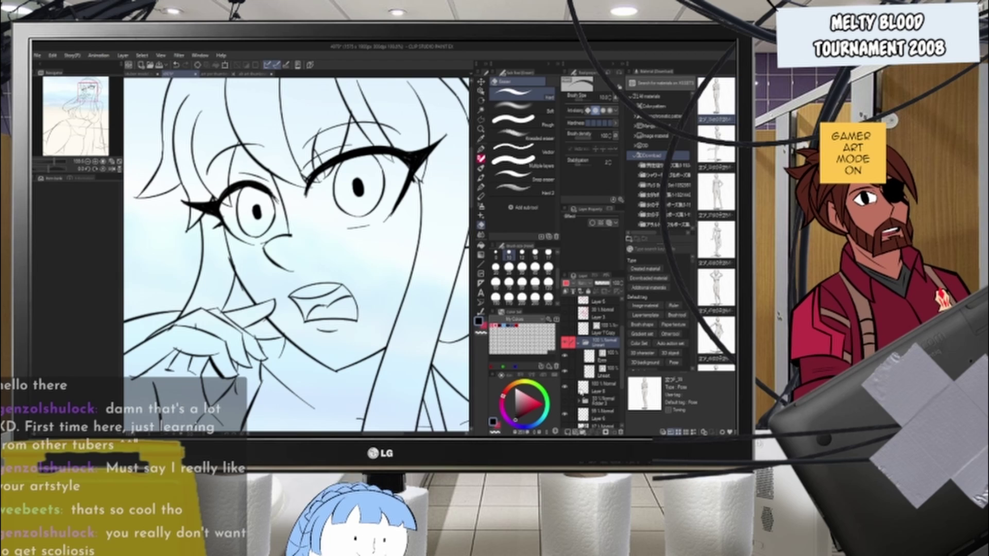
- Rename the new empty layer as Details and move it into the Lineart folder below the line layer
left_click(596, 389)
left_click_drag(597, 391, 604, 381)
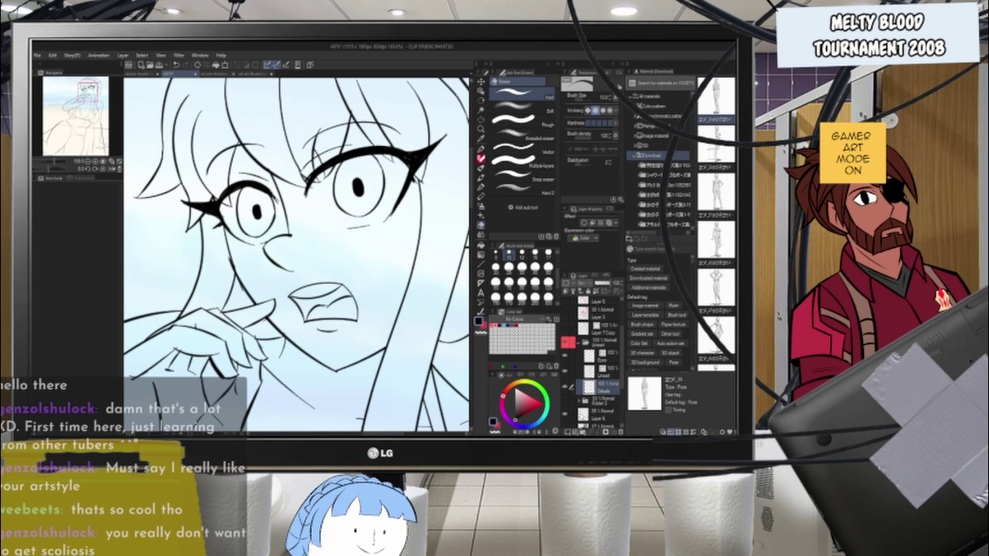
scroll(624, 384, "down", 2)
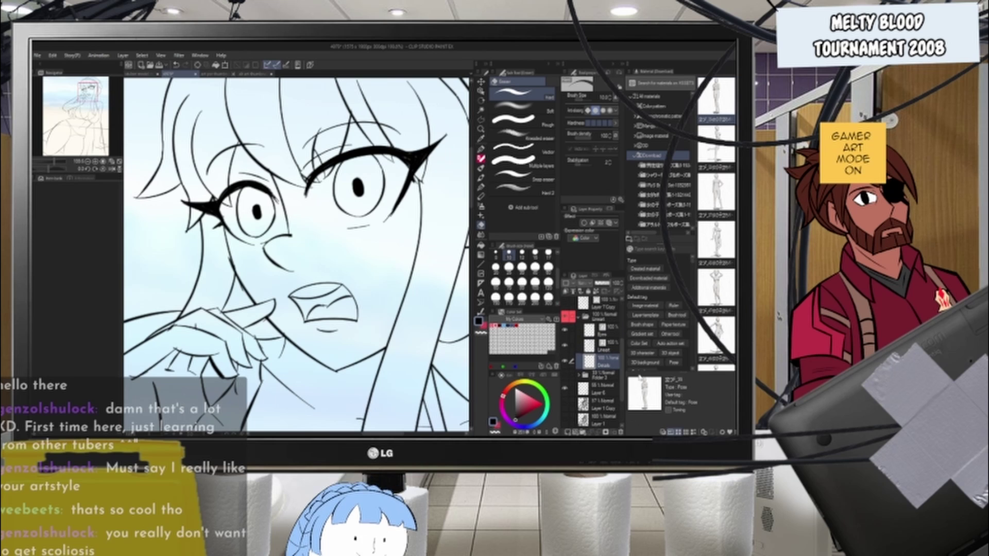
- Select the Lineart layer and erase the stray line ends around the raised hand's fingers with the Hard eraser
scroll(283, 294, "down", 1)
scroll(282, 295, "up", 3)
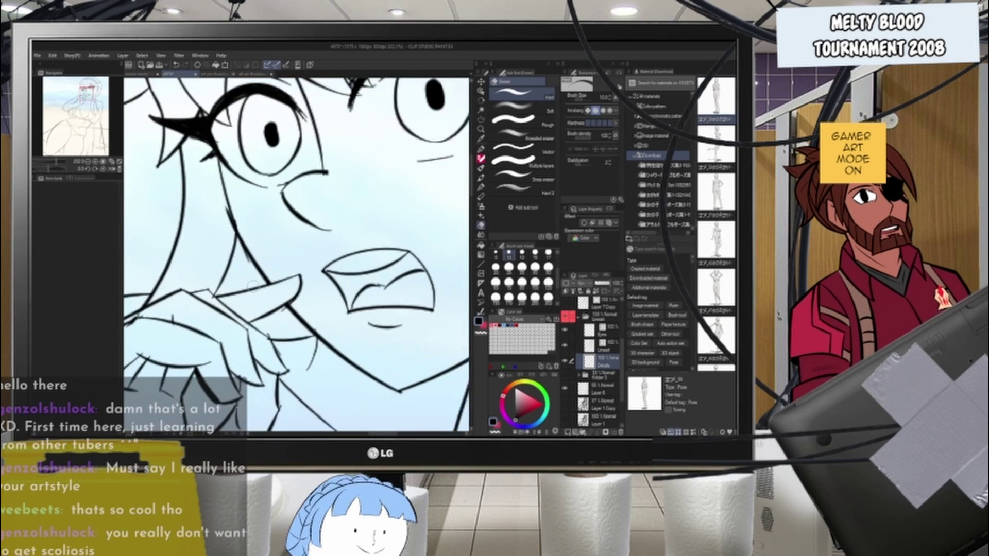
scroll(283, 294, "down", 4)
scroll(282, 294, "up", 4)
scroll(377, 316, "up", 2)
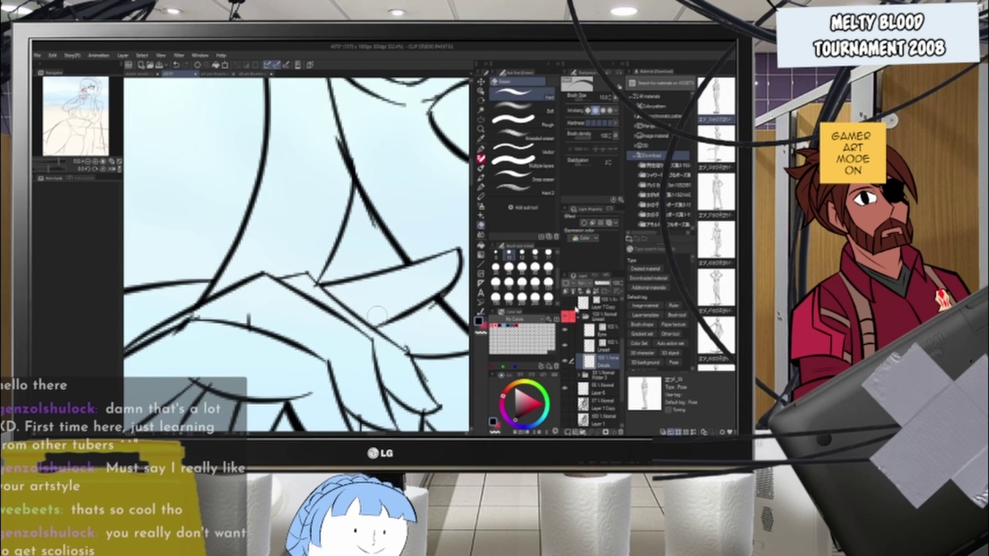
left_click(600, 345)
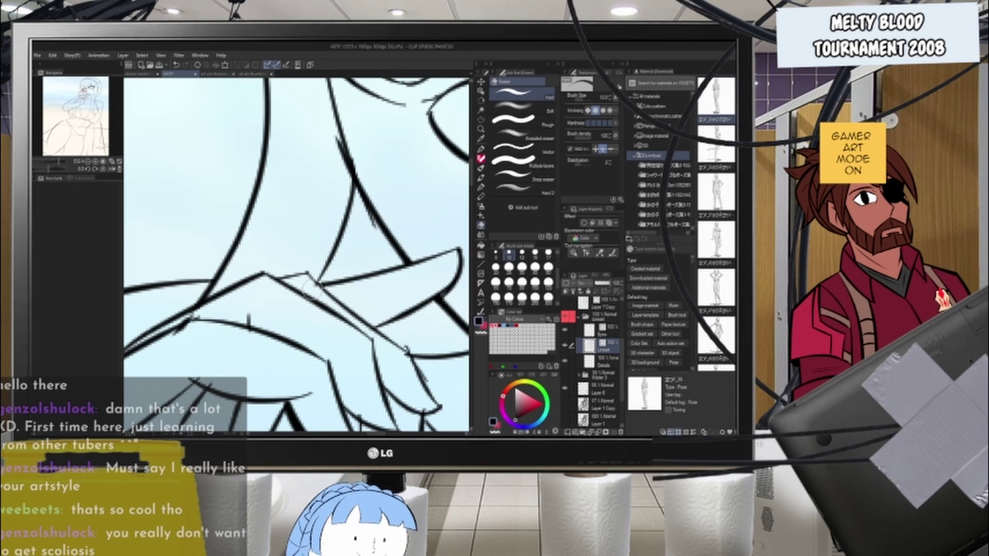
scroll(303, 296, "down", 4)
scroll(371, 315, "up", 6)
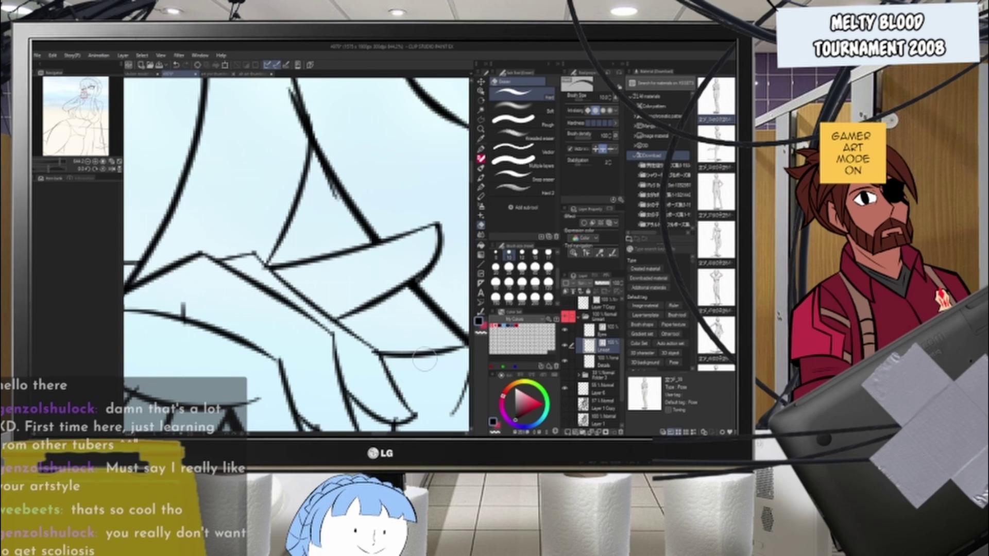
scroll(424, 359, "down", 5)
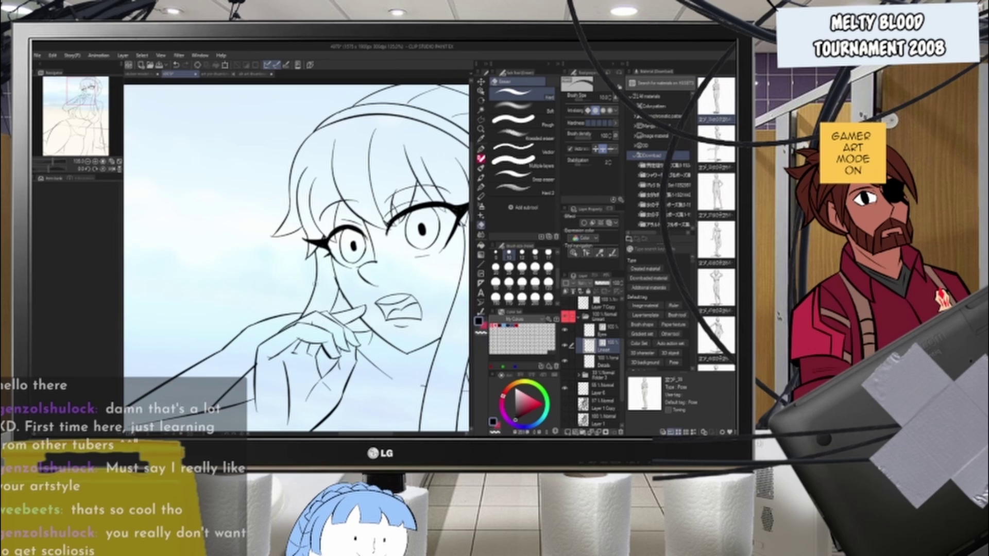
- Select the Details layer and fill the dark inside of the open mouth with solid black above the tongue using the brush
scroll(399, 286, "up", 4)
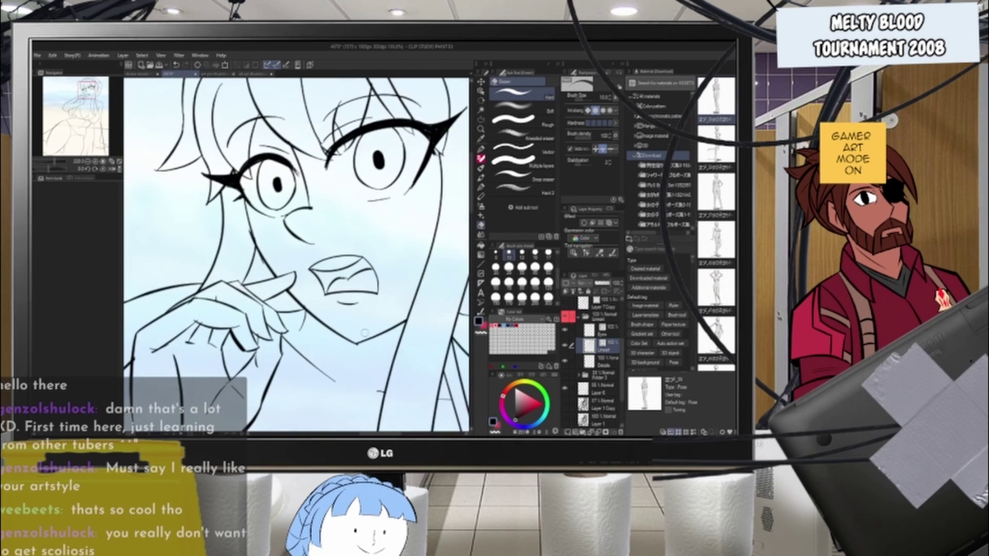
left_click(604, 360)
key("p")
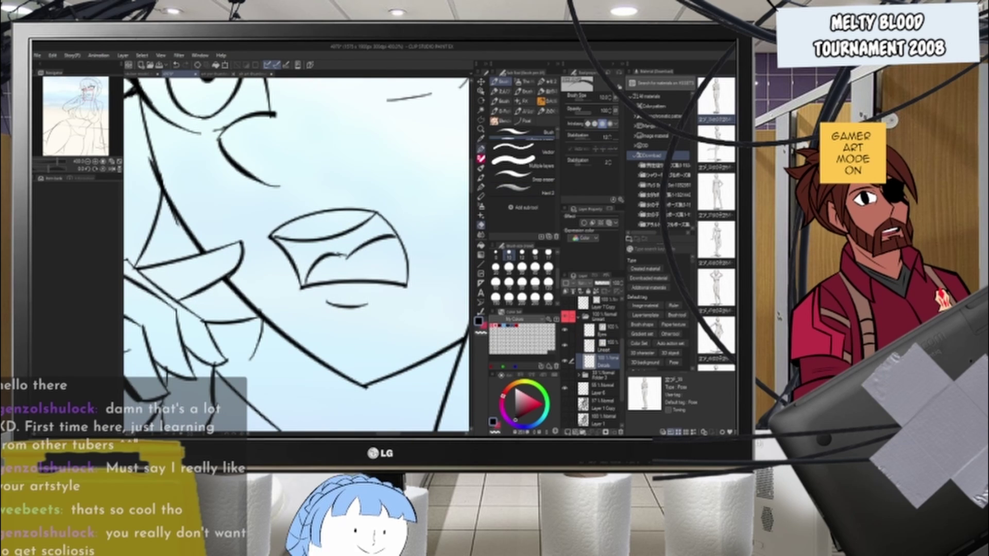
mouse_move(277, 238)
left_mouse_down()
mouse_move(294, 251)
mouse_move(304, 283)
mouse_move(312, 265)
mouse_move(378, 227)
mouse_move(350, 245)
mouse_move(386, 233)
mouse_move(389, 220)
mouse_move(379, 216)
mouse_move(369, 235)
left_mouse_up()
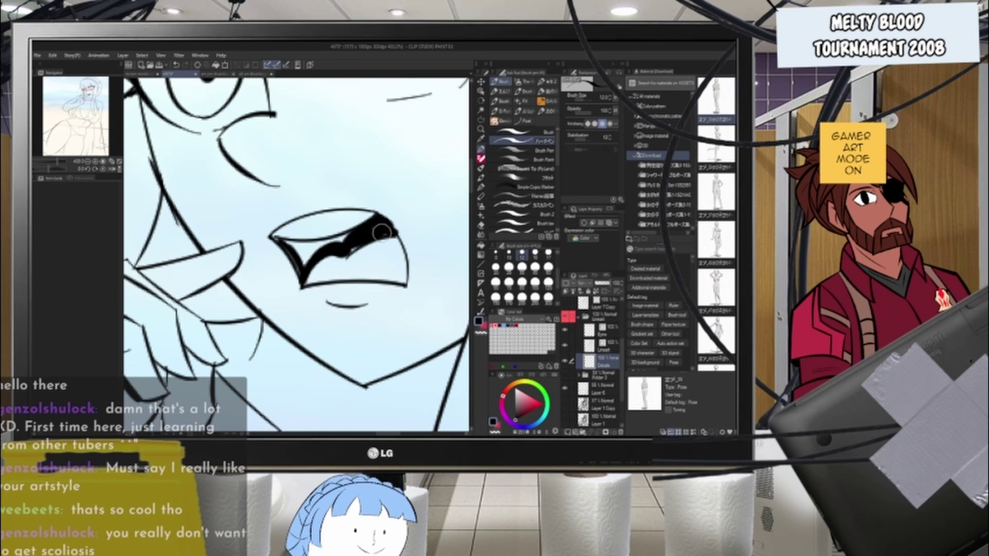
mouse_move(337, 244)
left_mouse_down()
mouse_move(355, 237)
mouse_move(340, 249)
mouse_move(287, 246)
mouse_move(319, 243)
mouse_move(291, 255)
mouse_move(281, 242)
mouse_move(300, 258)
mouse_move(290, 253)
left_mouse_up()
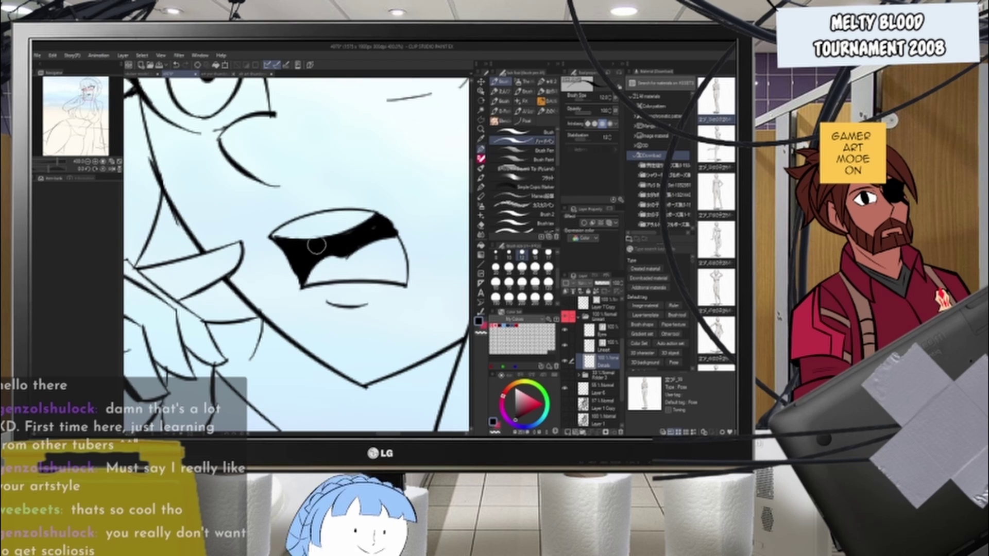
left_click_drag(297, 257, 320, 244)
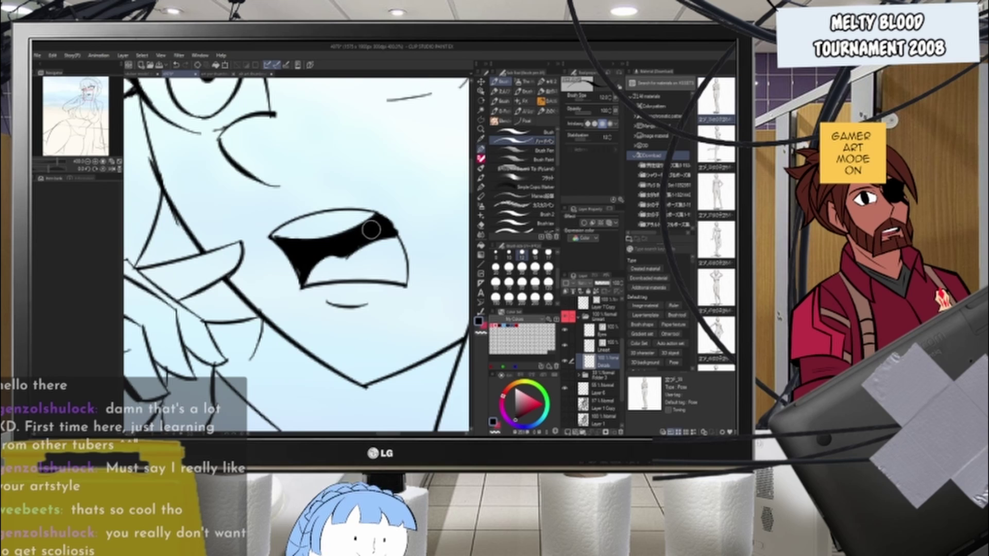
scroll(371, 229, "down", 5)
scroll(361, 248, "up", 3)
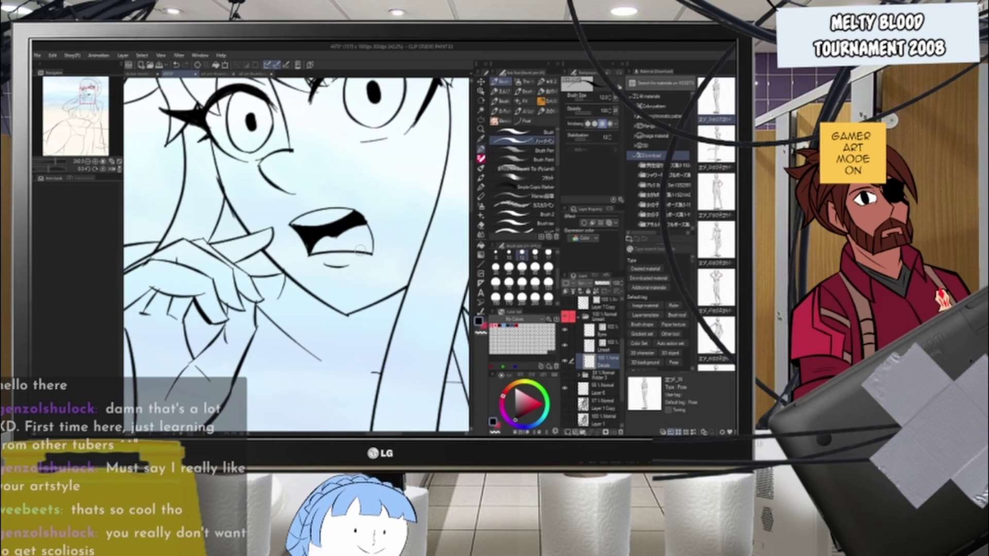
- Examine the filled mouth and the head's line art both up close and at full-figure distance
left_click(602, 345)
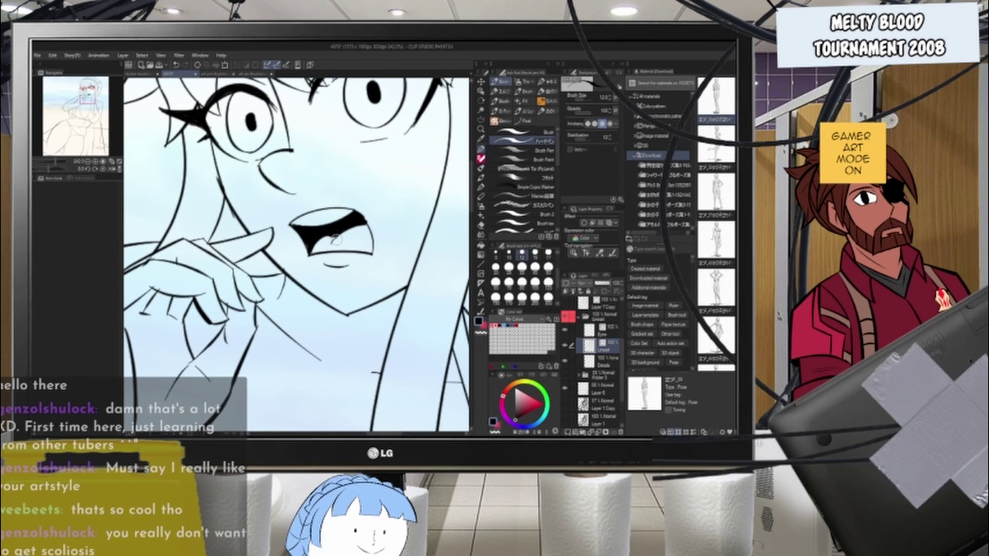
left_click(588, 361)
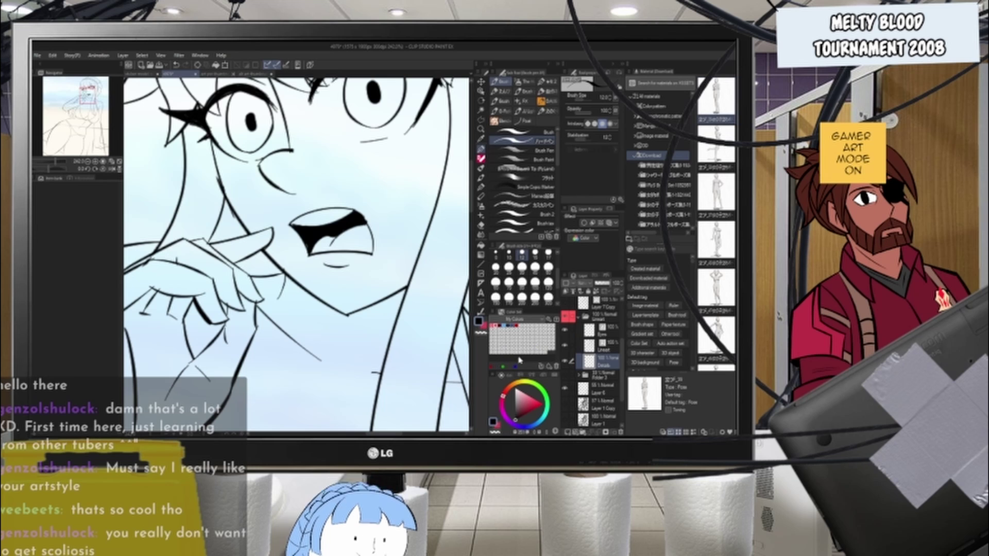
key("e")
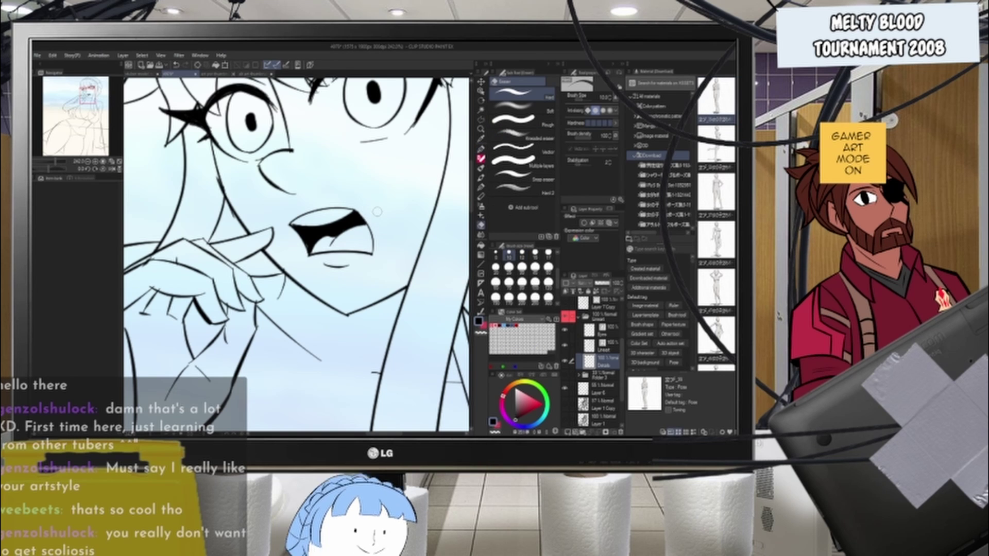
scroll(378, 212, "down", 5)
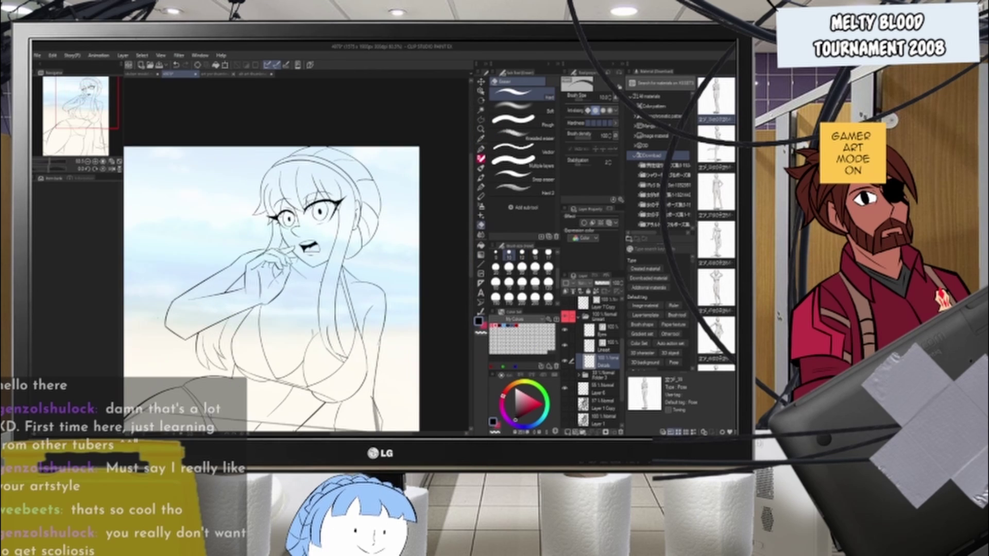
scroll(282, 172, "up", 3)
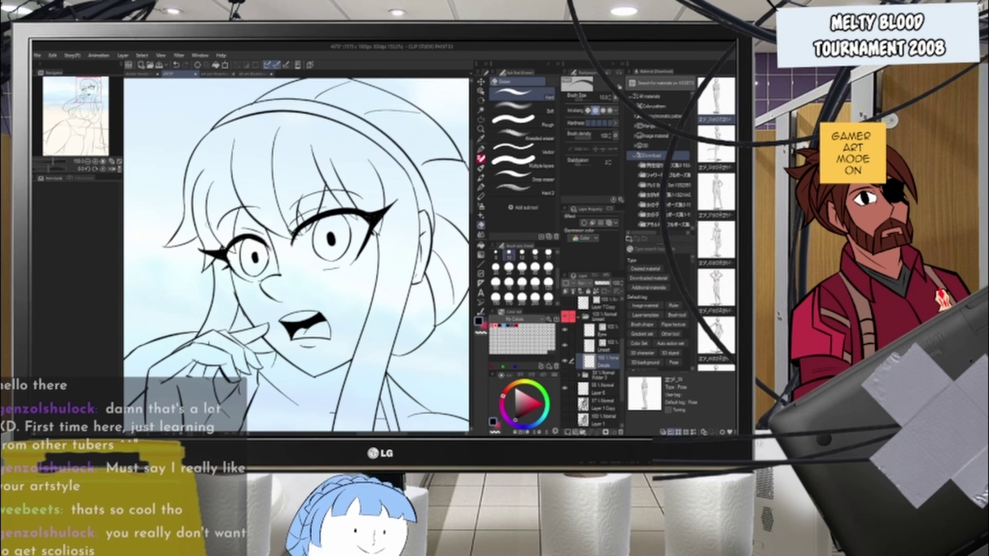
scroll(288, 257, "down", 4)
scroll(299, 184, "up", 3)
scroll(360, 206, "down", 3)
scroll(361, 232, "up", 2)
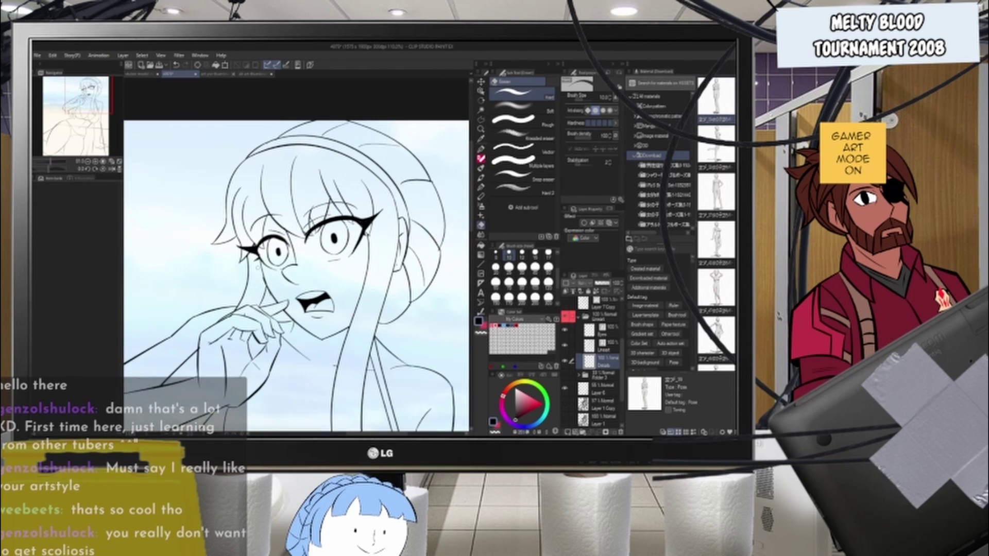
- Draw thin strand lines down the long hair lock beside the face with the brush, undoing the last stroke
key("b")
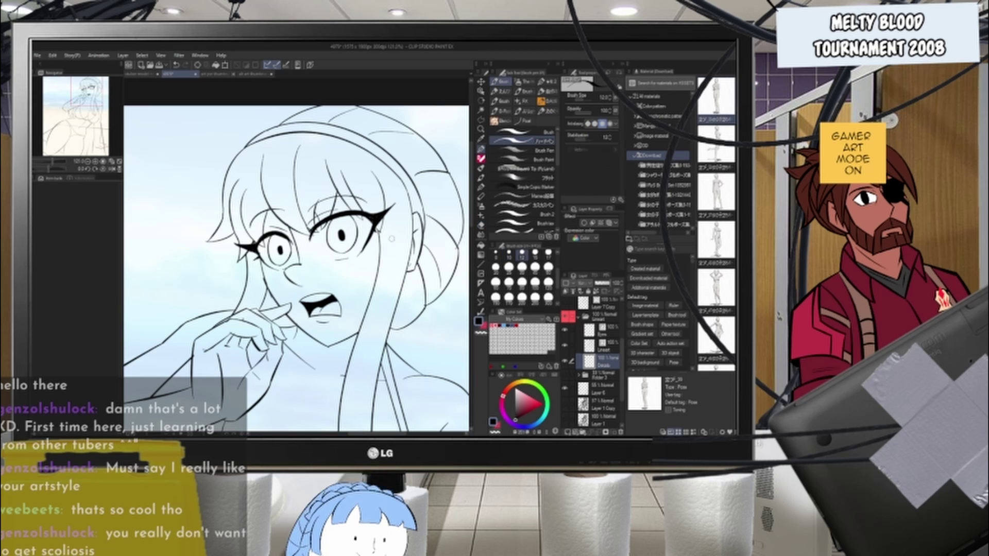
left_click_drag(391, 213, 359, 395)
scroll(297, 258, "down", 3)
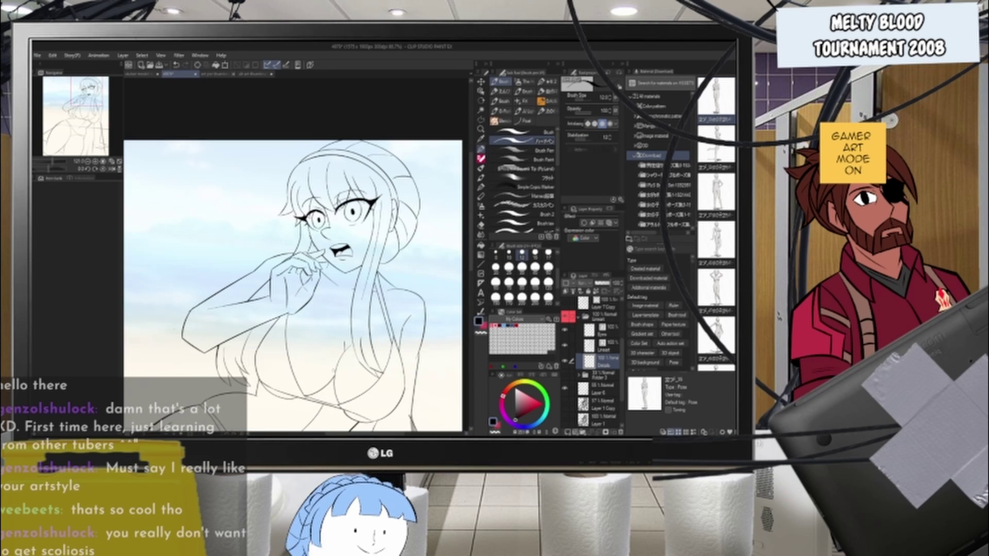
left_click_drag(393, 155, 369, 305)
key("ctrl+z")
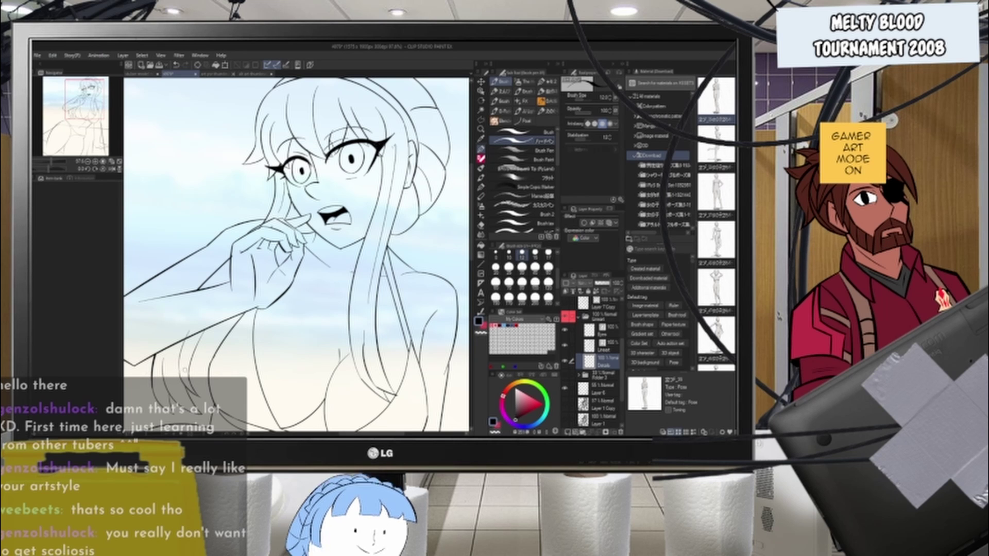
- Add a thin strand line to the hair lock hanging below the raised elbow and a crease line on the forearm
scroll(185, 361, "down", 2)
left_click_drag(206, 284, 195, 375)
scroll(209, 371, "up", 6)
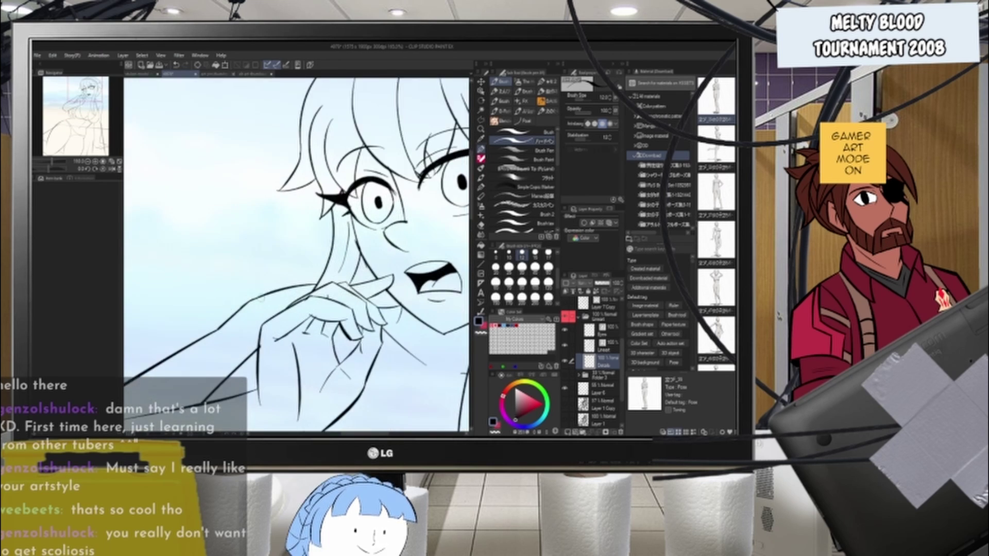
left_click_drag(262, 298, 301, 248)
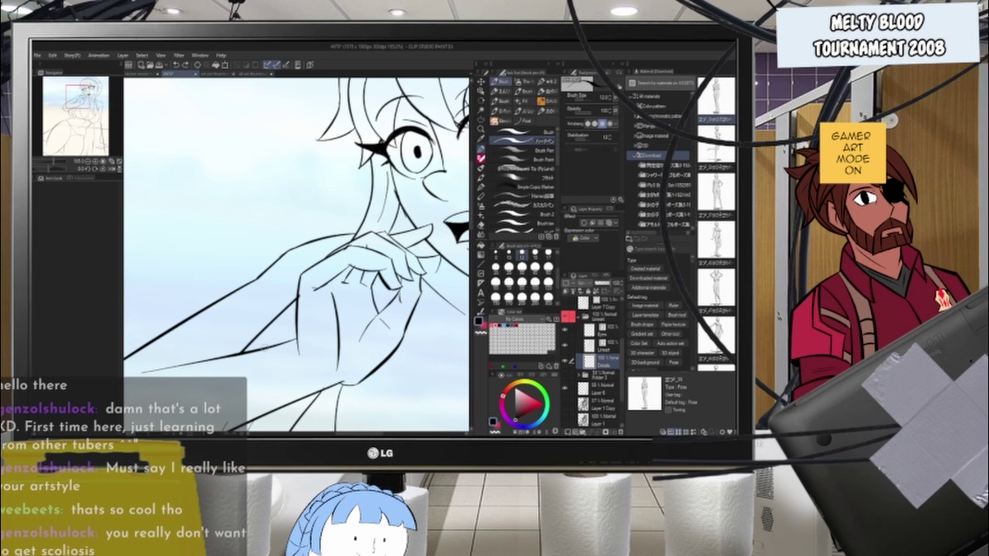
left_click_drag(266, 347, 298, 302)
scroll(298, 302, "down", 5)
left_click_drag(361, 143, 327, 212)
scroll(327, 213, "up", 4)
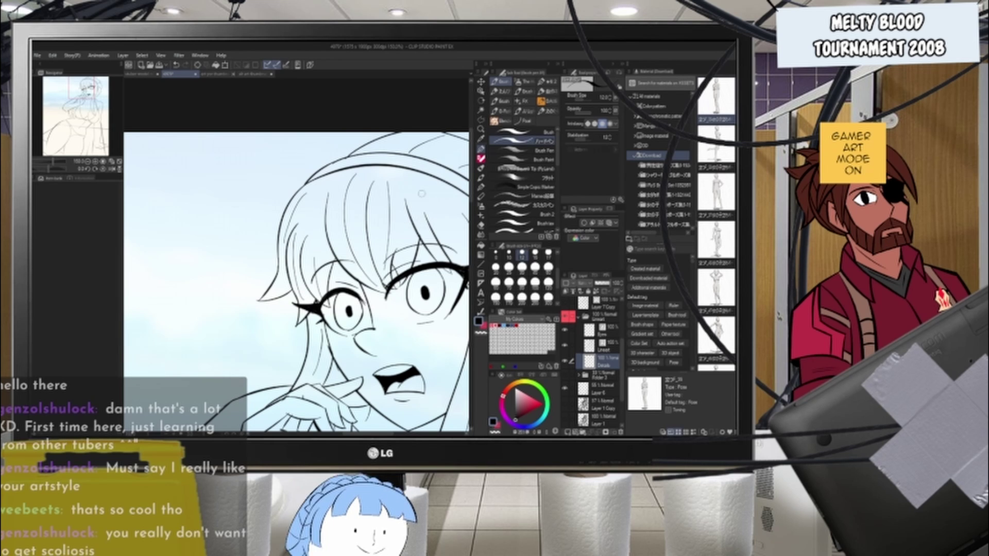
- Draw thin strand lines in the bangs, the side lock, the hair bun and the hair above the headband
left_click_drag(427, 236, 332, 236)
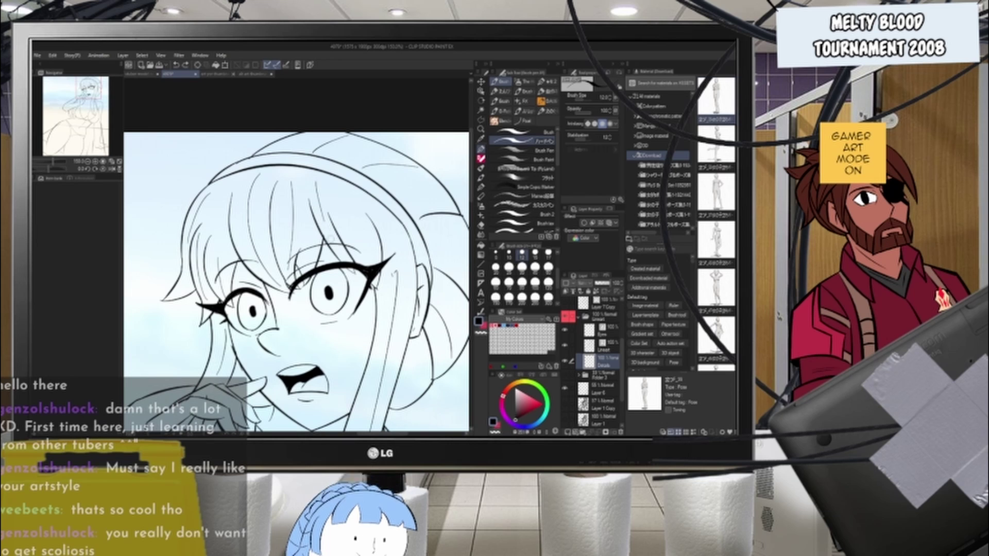
left_click_drag(337, 186, 368, 244)
left_click_drag(387, 304, 379, 370)
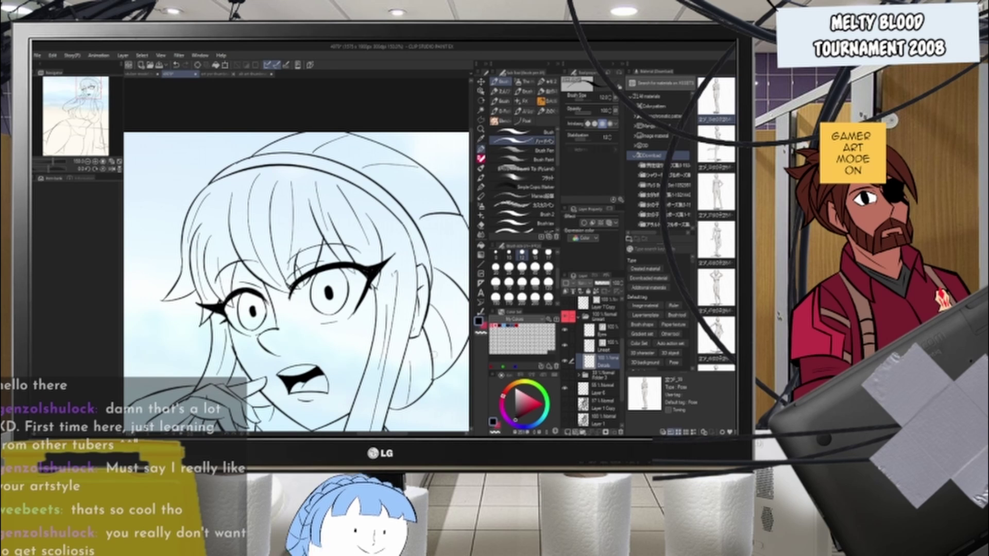
left_click_drag(432, 322, 445, 366)
left_click_drag(434, 253, 456, 257)
left_click_drag(400, 196, 439, 197)
mouse_move(358, 153)
left_mouse_down()
mouse_move(371, 150)
mouse_move(351, 122)
mouse_move(257, 129)
mouse_move(288, 129)
left_mouse_up()
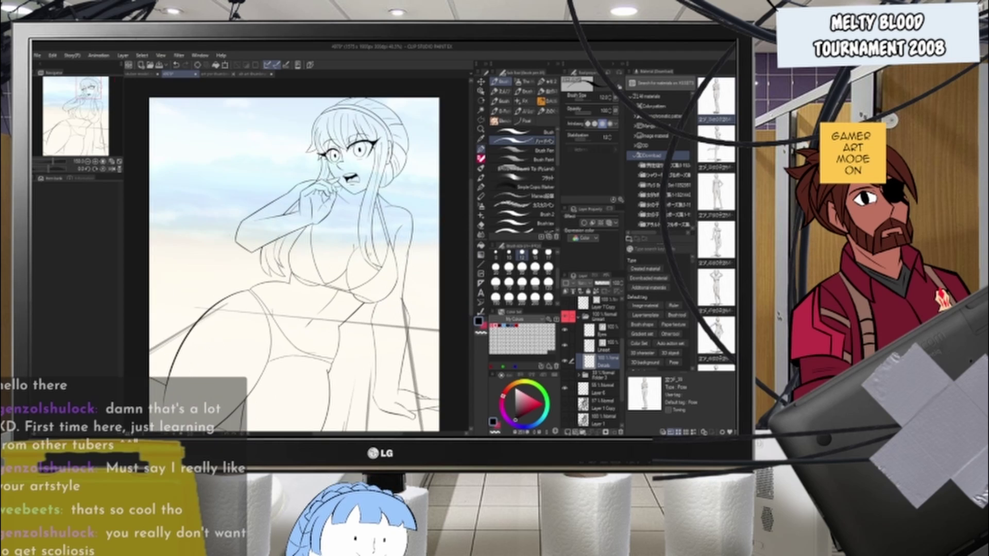
- Rotate the canvas, redraw thin detail lines along the edges of the bikini bottom until one fits, and reset the rotation
scroll(428, 258, "down", 1)
scroll(339, 342, "up", 3)
key("r")
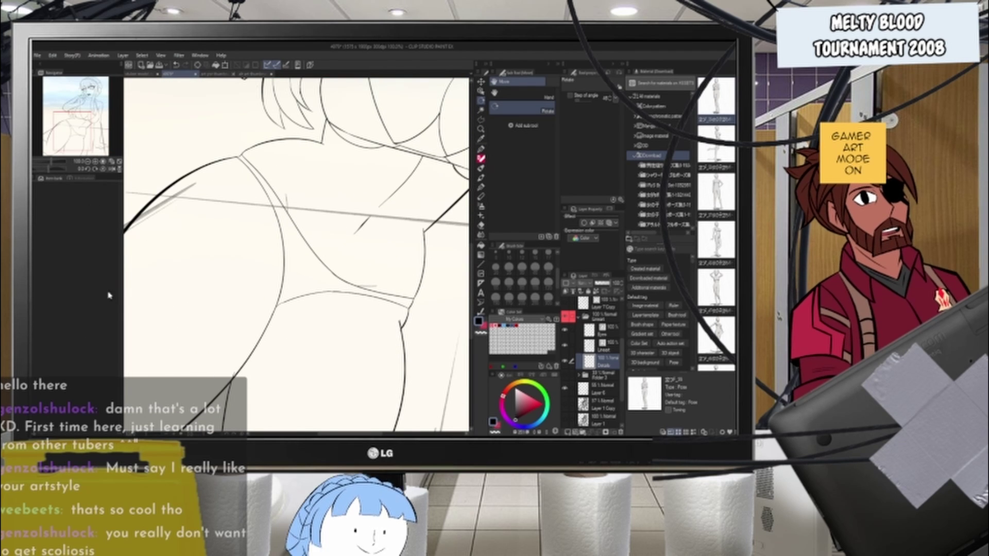
mouse_move(208, 336)
left_mouse_down()
mouse_move(407, 210)
mouse_move(395, 323)
mouse_move(354, 344)
left_mouse_up()
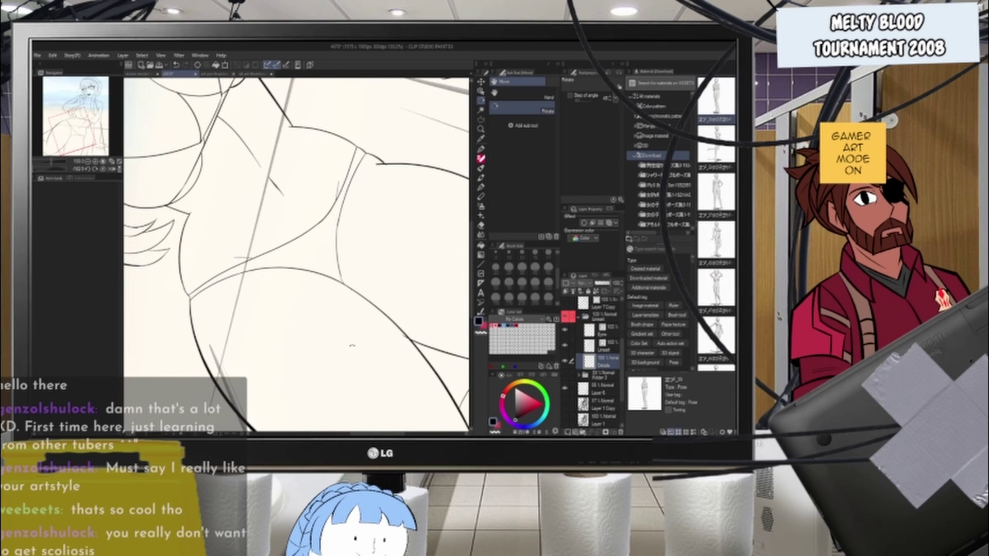
left_click(481, 149)
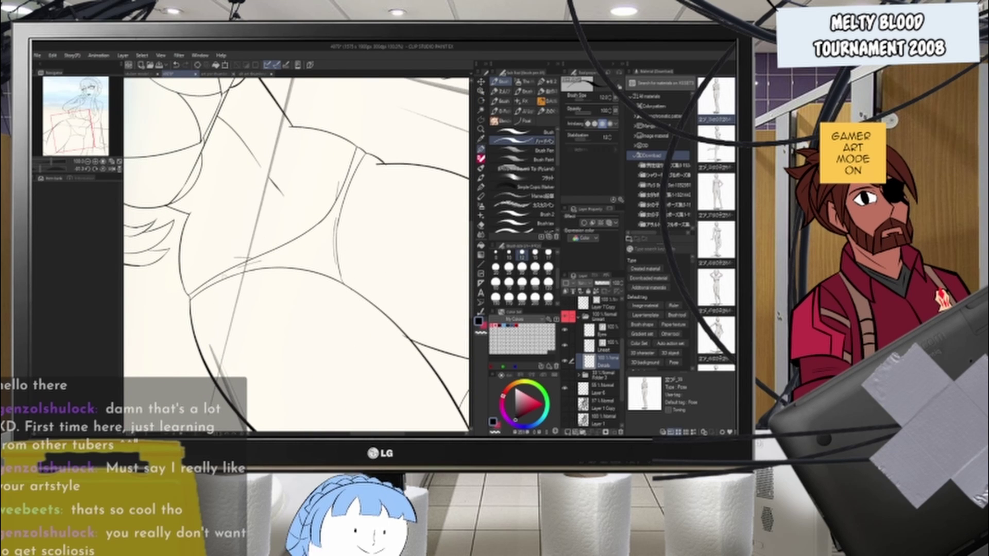
key("ctrl+z")
left_click_drag(212, 282, 263, 265)
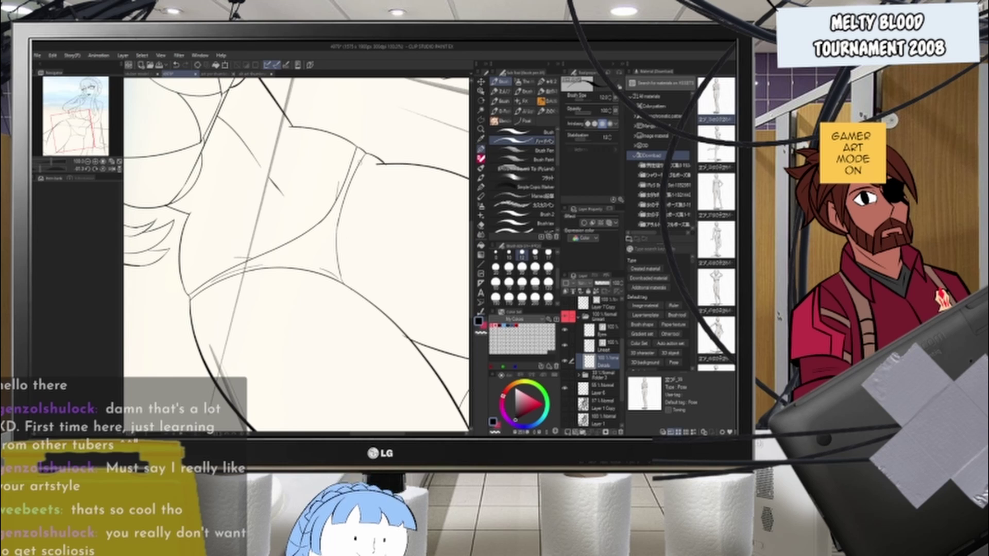
key("ctrl+z")
left_click_drag(361, 154, 334, 230)
key("ctrl+z")
mouse_move(360, 159)
left_mouse_down()
mouse_move(350, 187)
mouse_move(397, 290)
left_mouse_up()
scroll(350, 192, "down", 7)
key("r")
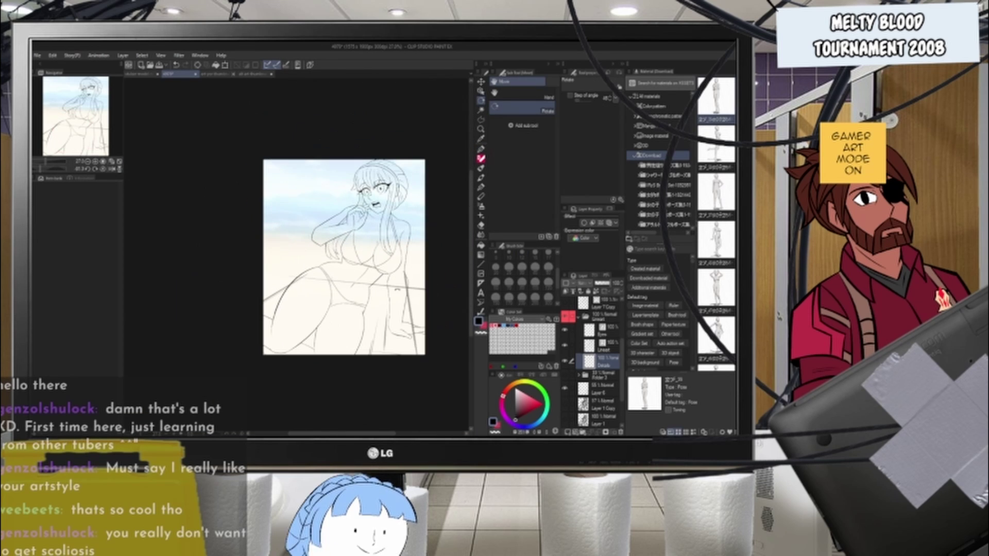
- Erase the strand end that overlaps the forearm above the hanging hair lock on the Details layer with the Hard eraser
scroll(378, 265, "up", 3)
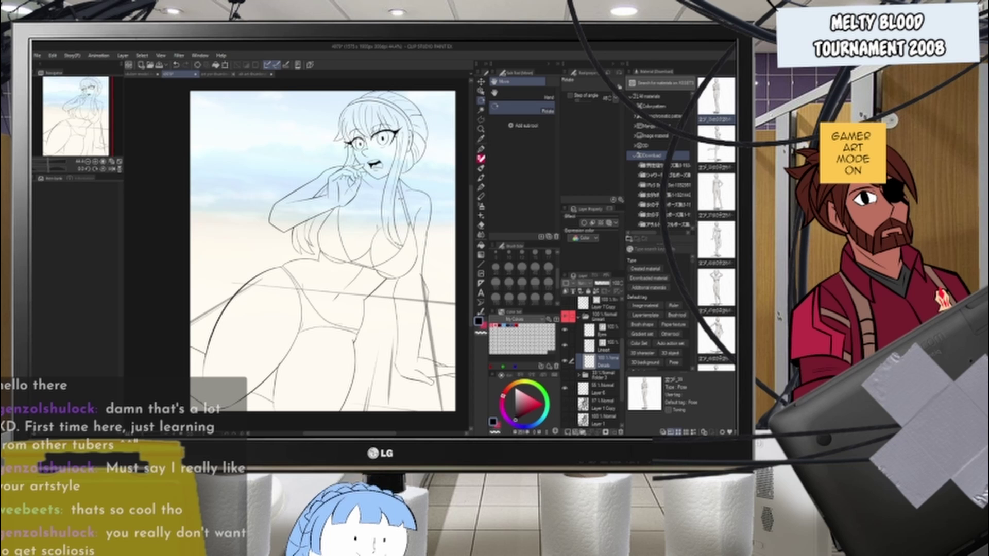
key("ctrl+plus")
key("ctrl+plus")
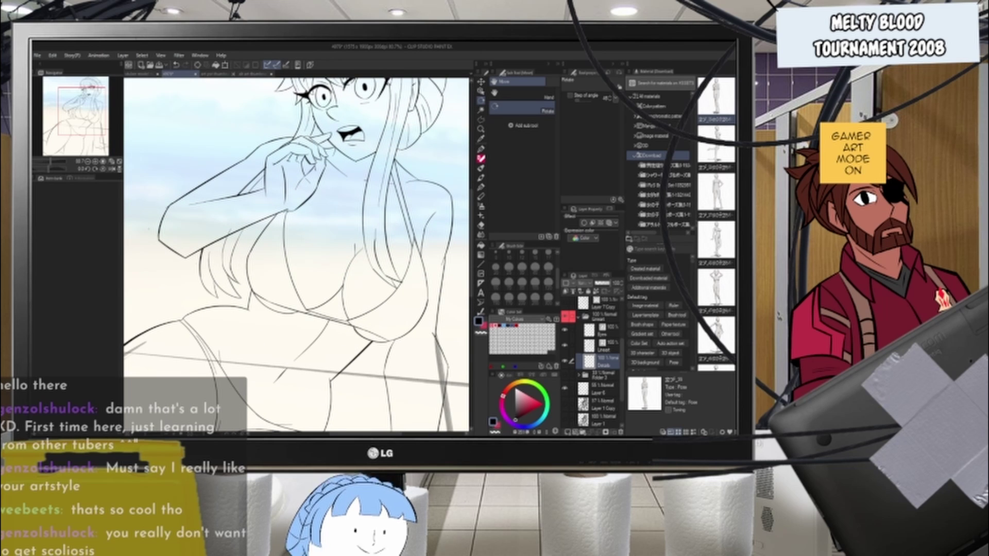
key("ctrl+plus")
key("ctrl+plus")
key("e")
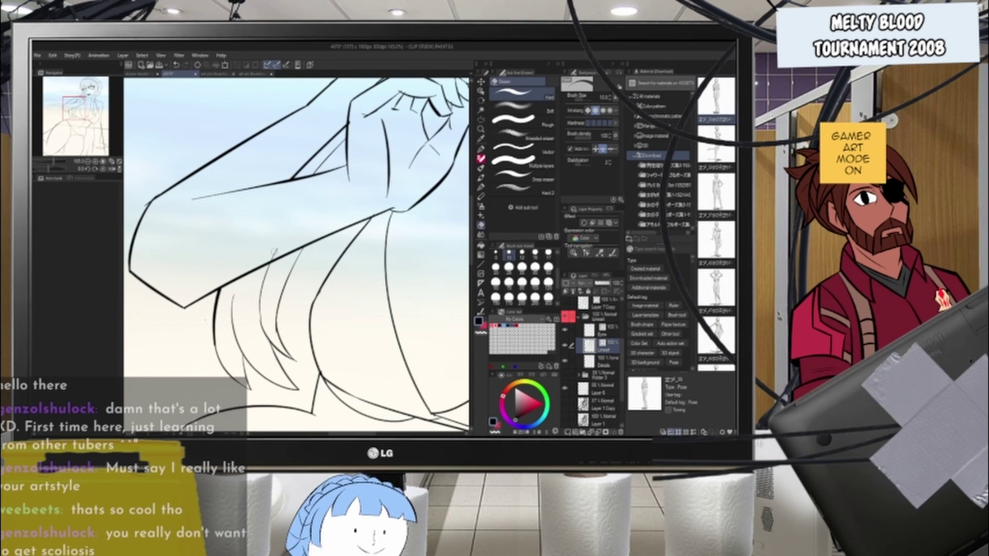
left_click(593, 362)
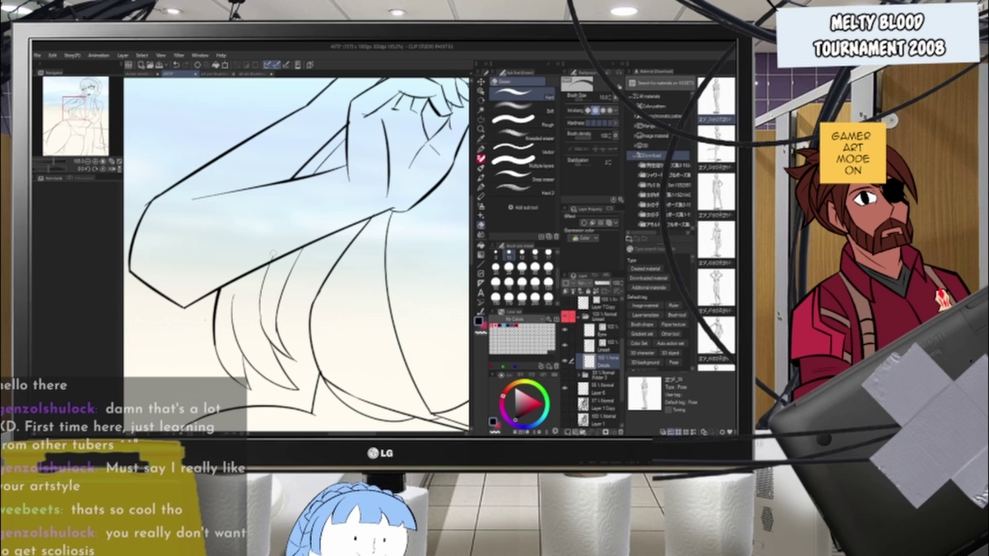
- Tilt the canvas slightly and try a brush stroke along the forearm's lower edge from the hair lock to the wrist
left_click(481, 149)
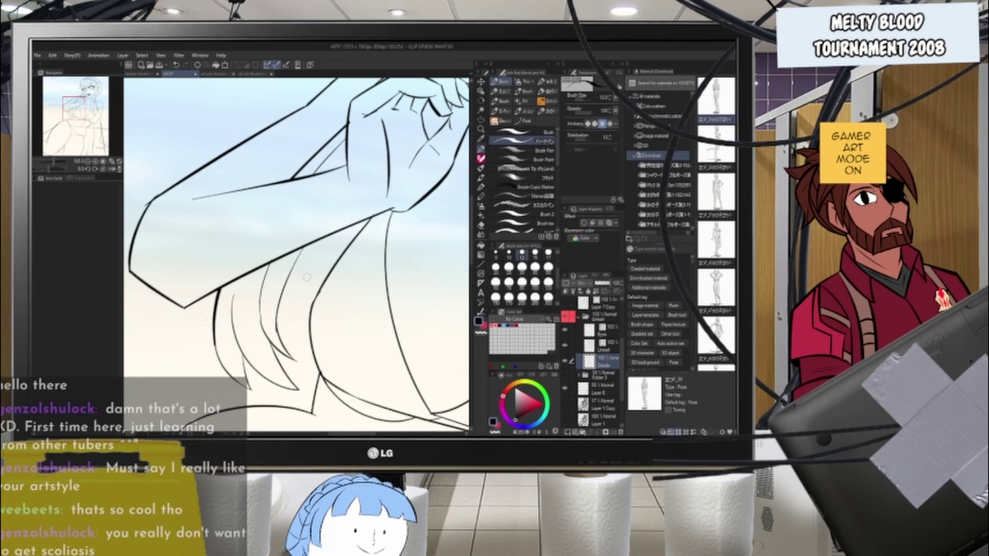
key("shift+space")
left_click_drag(306, 278, 350, 238)
key("shift+space")
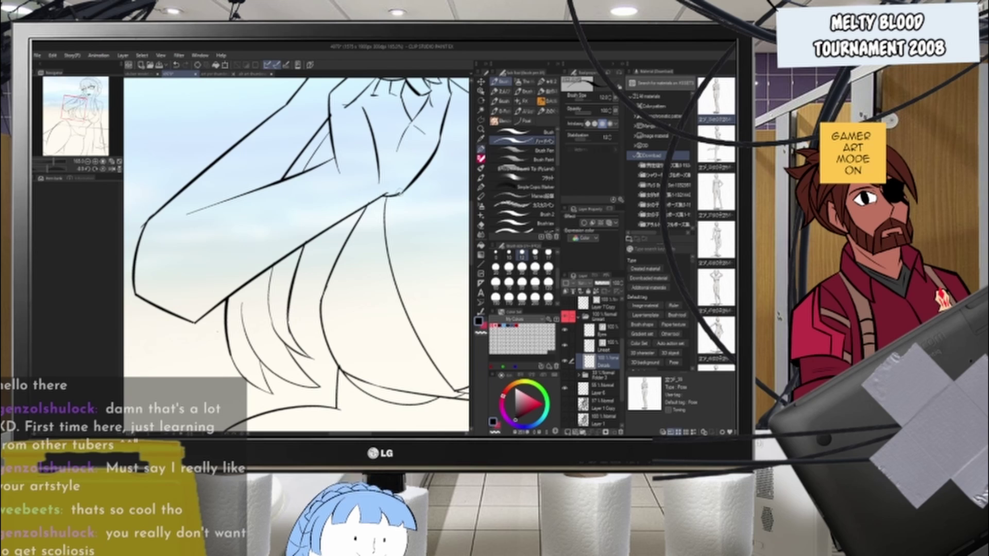
left_click_drag(304, 245, 377, 200)
key("ctrl+z")
- Draw a detail line along the inner edge of the supporting arm, just below the bust
scroll(373, 202, "down", 7)
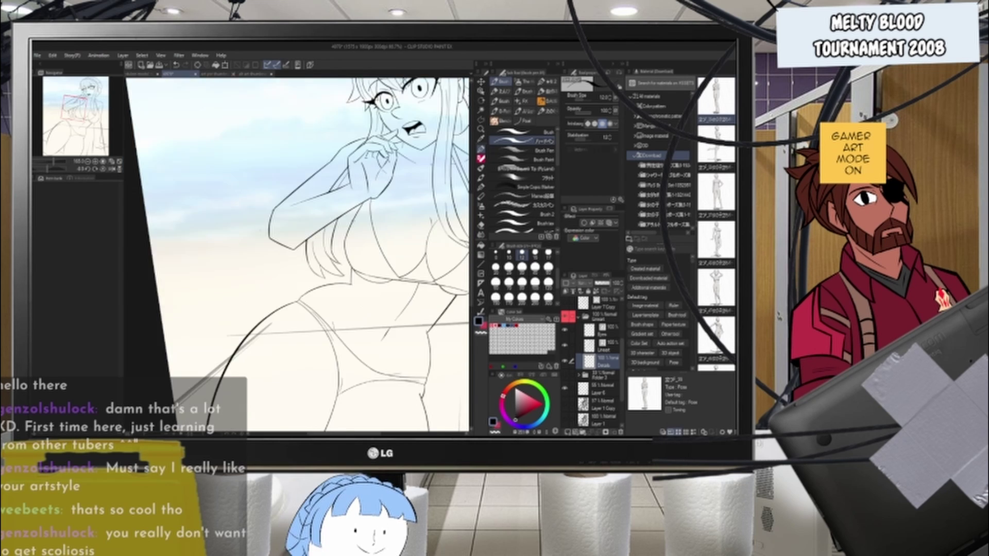
scroll(414, 257, "up", 4)
scroll(401, 184, "up", 3)
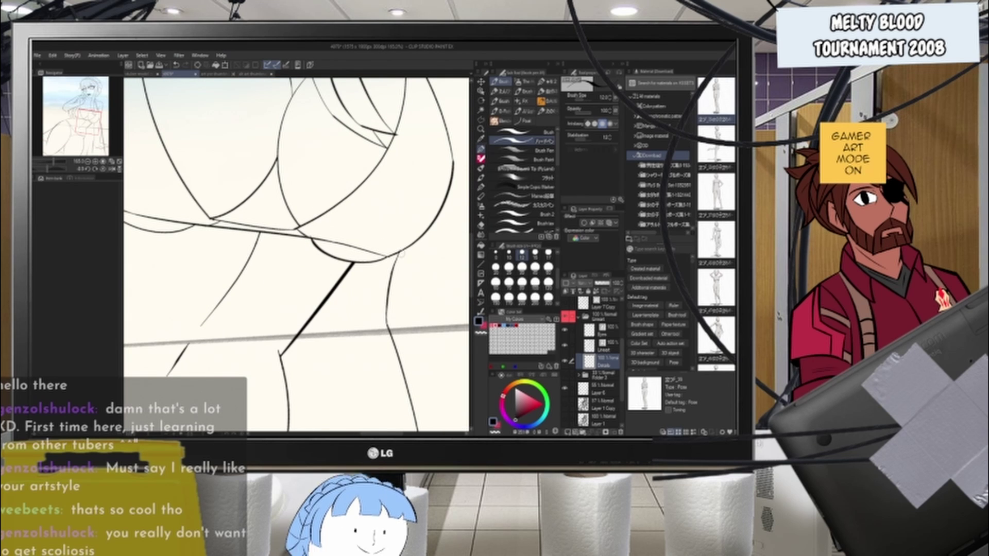
left_click_drag(400, 256, 384, 325)
scroll(389, 310, "down", 4)
scroll(389, 310, "up", 3)
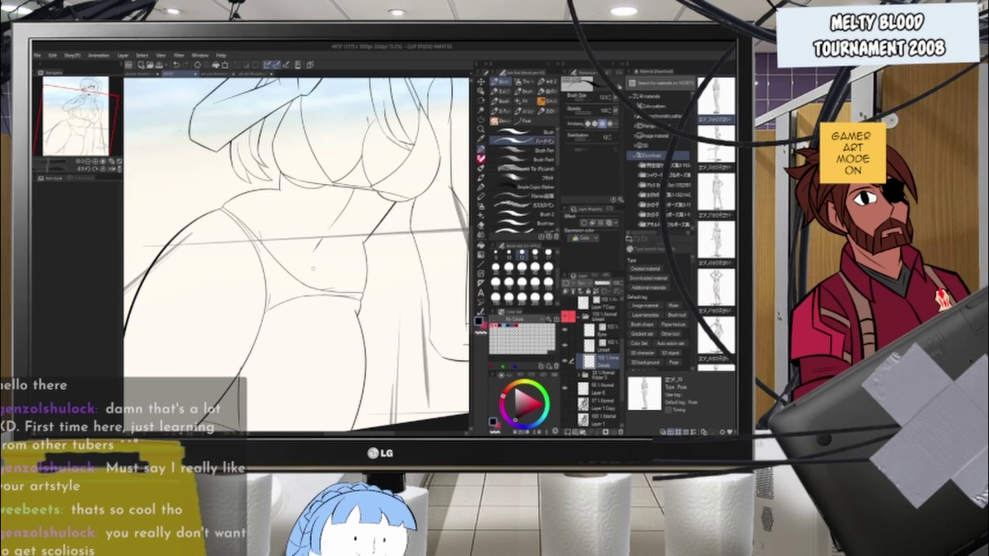
- Erase the overshooting tip of the inner leg line where it meets the thigh contour on the Lineart layer
scroll(389, 252, "up", 3)
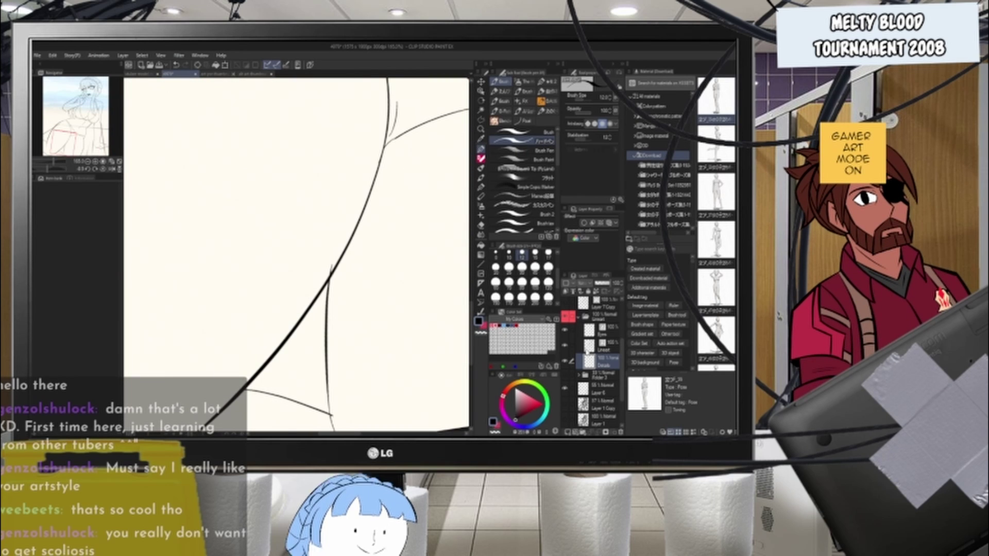
left_click(592, 349)
key("e")
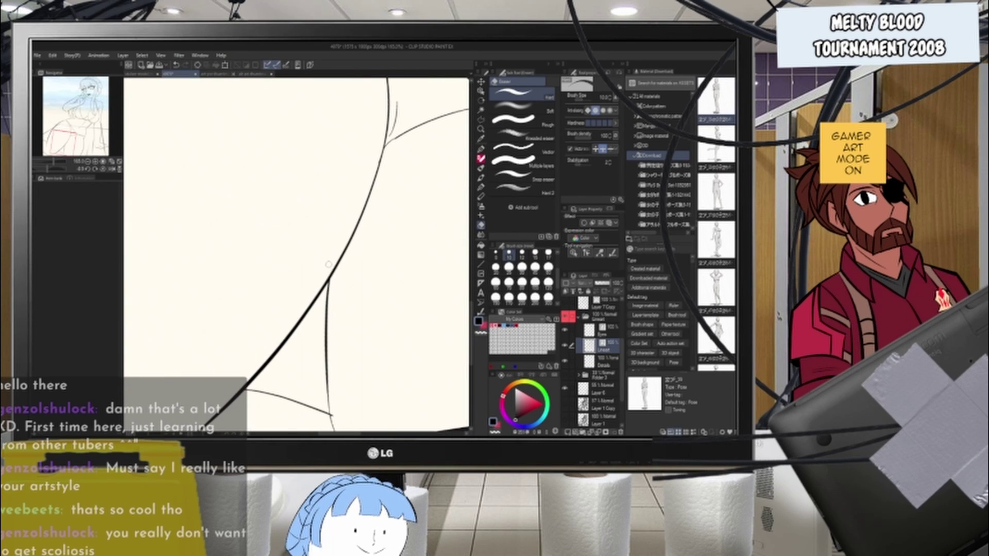
scroll(329, 265, "down", 4)
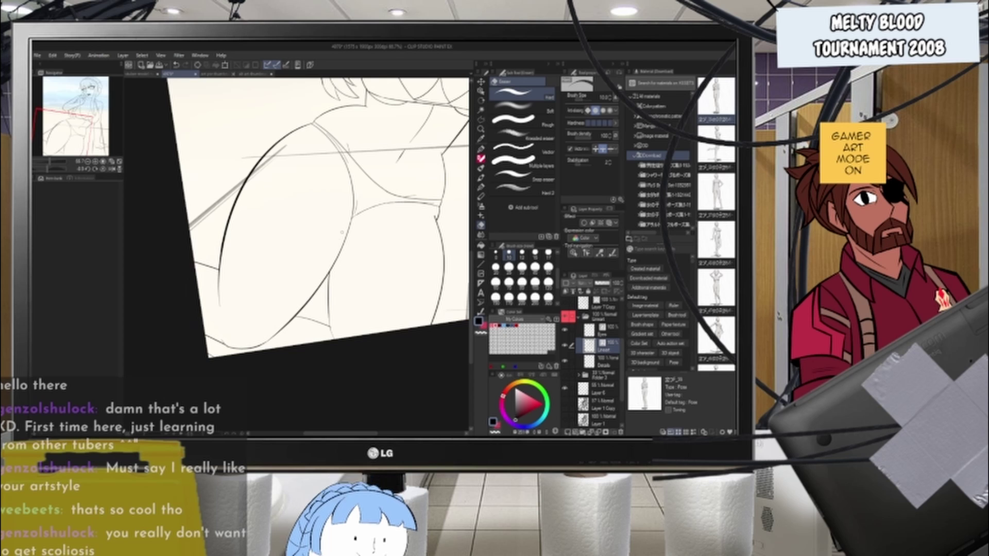
- Tilt the canvas and draw a thin strand inside the hanging hair lock below the forearm on the Details layer
scroll(342, 232, "down", 3)
scroll(329, 190, "up", 3)
scroll(298, 257, "down", 3)
scroll(291, 232, "up", 5)
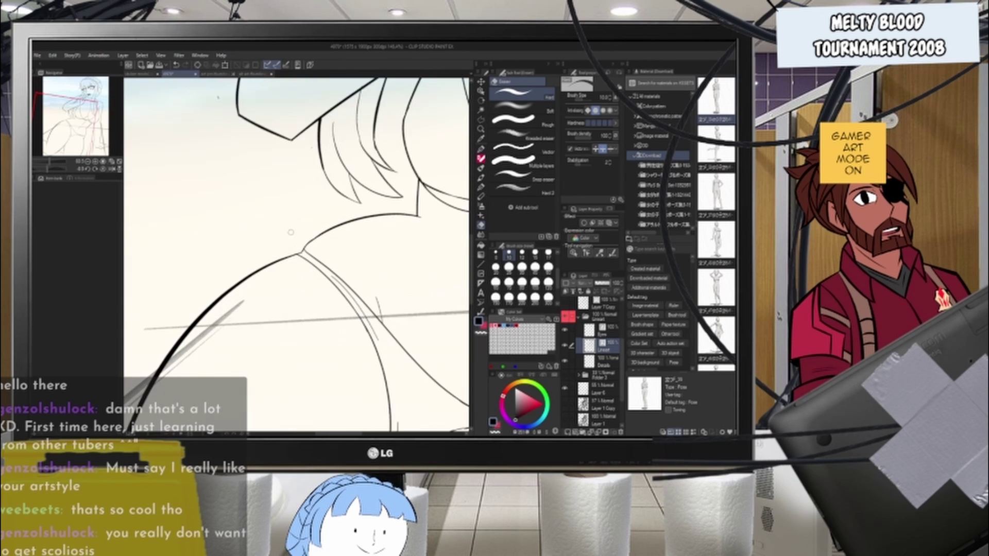
scroll(291, 232, "up", 2)
left_click(481, 148)
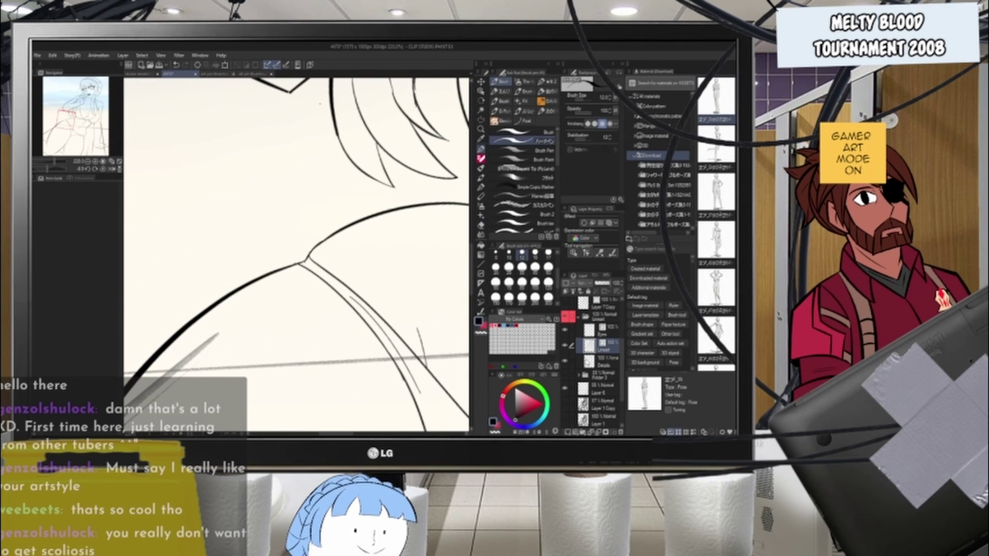
left_click(604, 362)
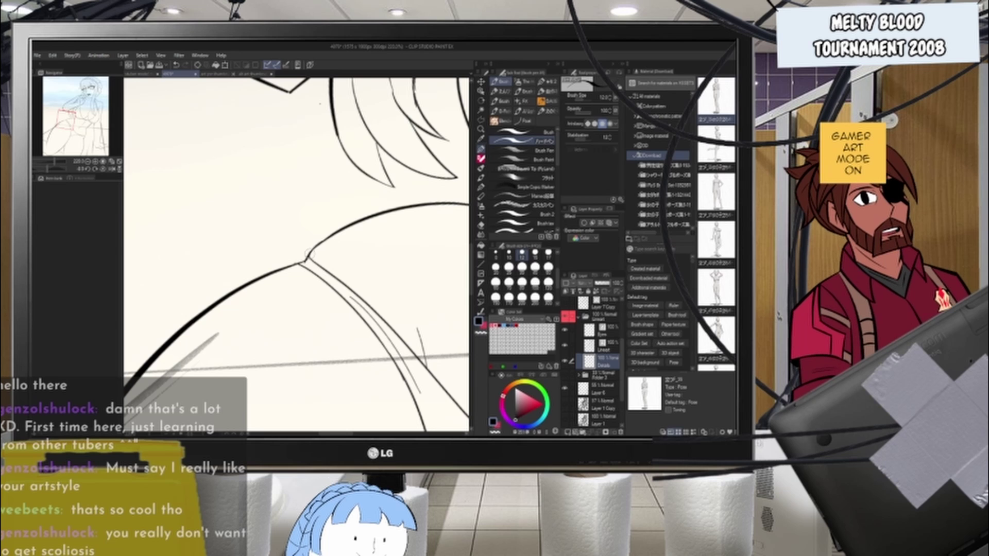
scroll(303, 255, "down", 4)
key("r")
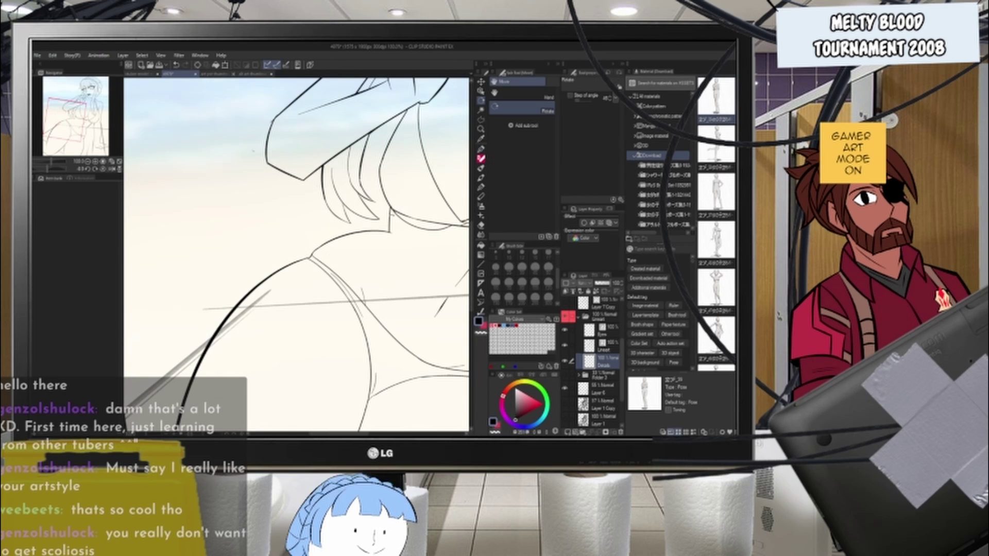
left_click_drag(368, 213, 379, 253)
scroll(403, 184, "up", 3)
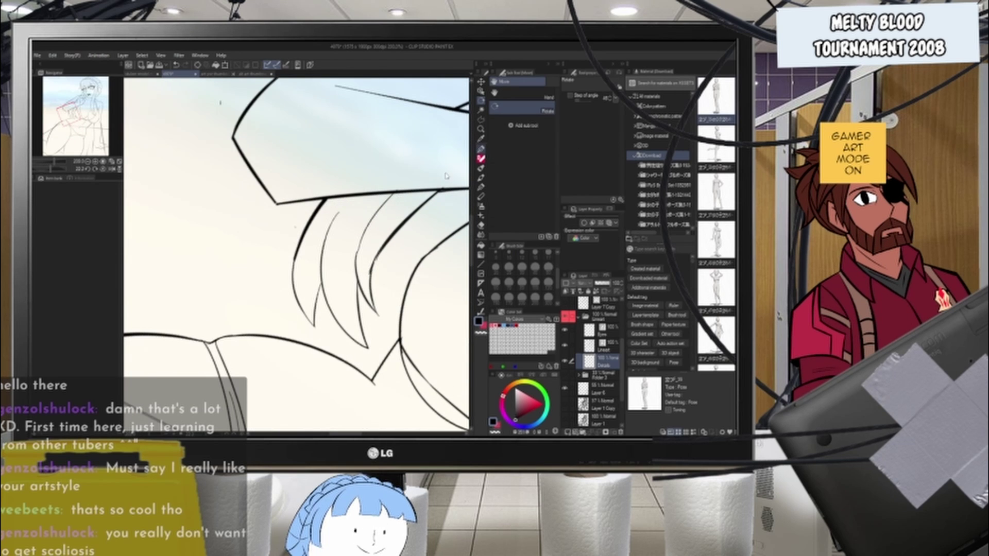
key("b")
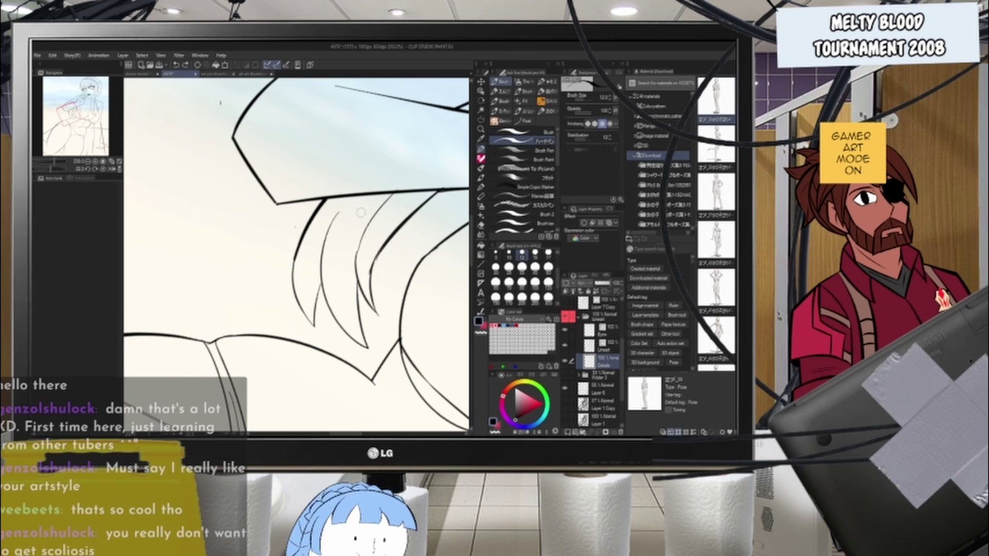
left_click_drag(365, 346, 349, 229)
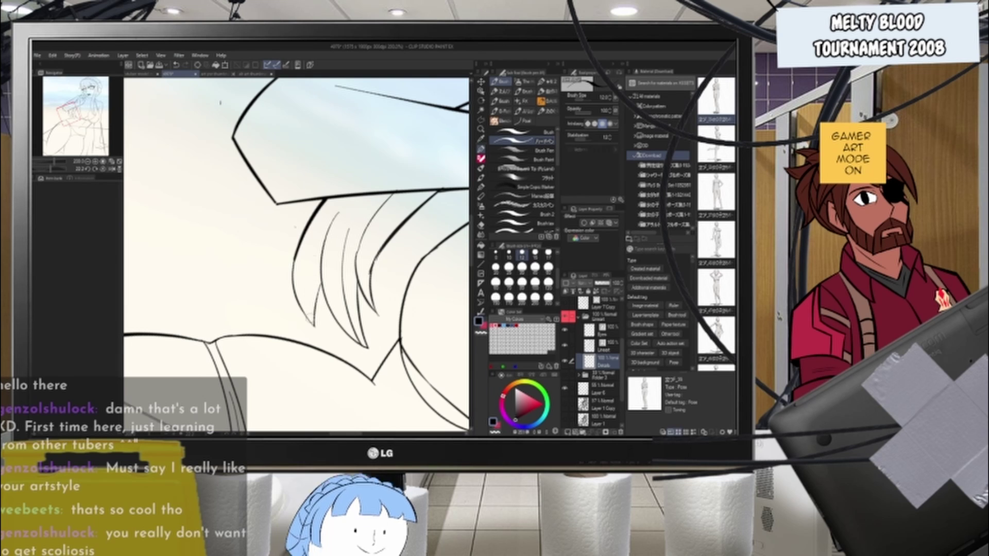
- Try short thin strands at the outer tip of the hanging hair lock and undo each attempt
mouse_move(311, 315)
left_mouse_down()
mouse_move(312, 250)
mouse_move(320, 287)
left_mouse_up()
key("ctrl+z")
key("ctrl+z")
left_click_drag(314, 326, 321, 288)
key("ctrl+z")
mouse_move(314, 325)
left_mouse_down()
mouse_move(315, 235)
mouse_move(316, 259)
left_mouse_up()
key("ctrl+z")
- Draw another fine strand in the hair lock just under the forearm and reset the canvas rotation
left_click_drag(421, 195, 385, 228)
scroll(317, 288, "down", 4)
key("r")
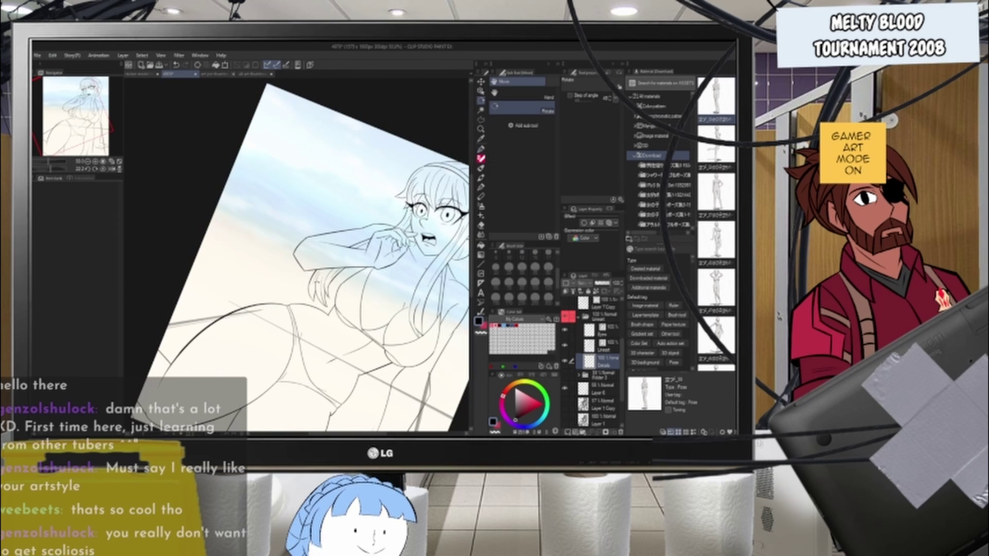
left_click_drag(360, 288, 363, 283)
double_click(363, 283)
- Erase the rough stroke ends along the cheek line beside the hair strand on the Lineart layer
scroll(410, 172, "up", 5)
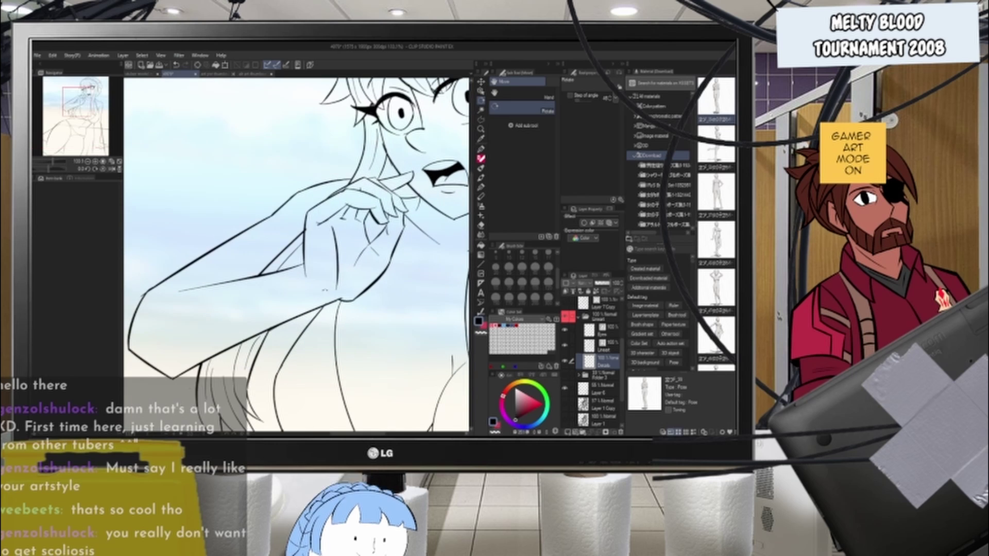
left_click_drag(402, 168, 343, 235)
scroll(400, 201, "up", 2)
scroll(401, 201, "up", 2)
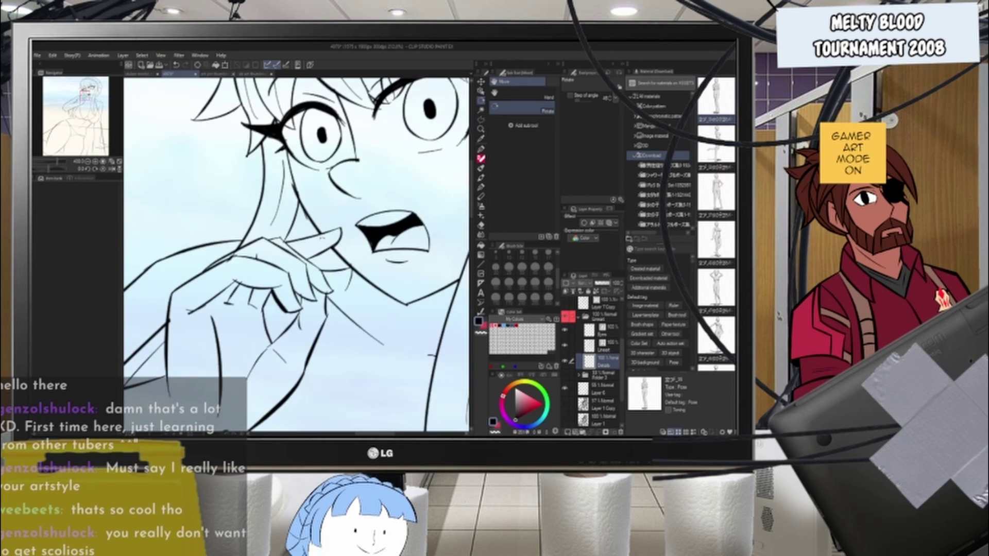
scroll(310, 207, "up", 5)
left_click(595, 350)
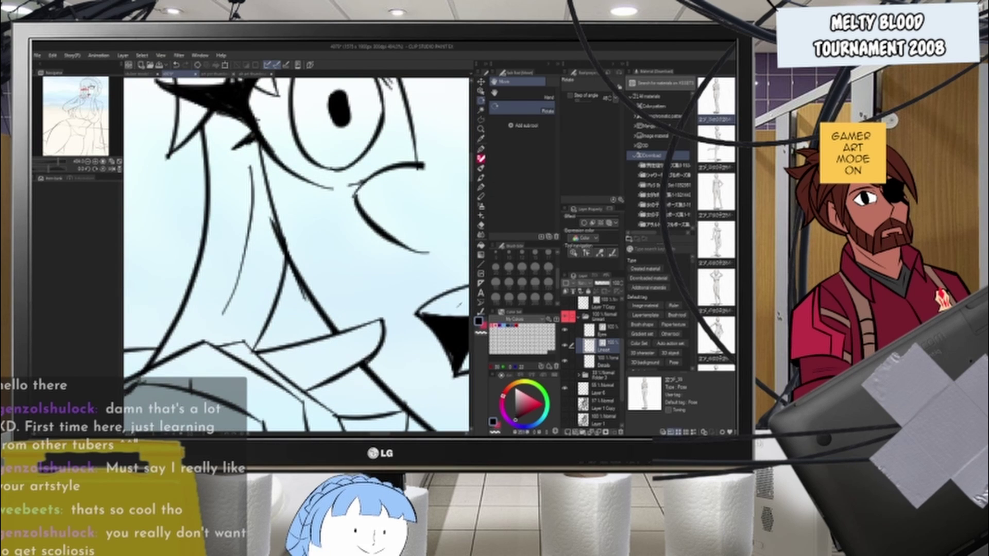
key("e")
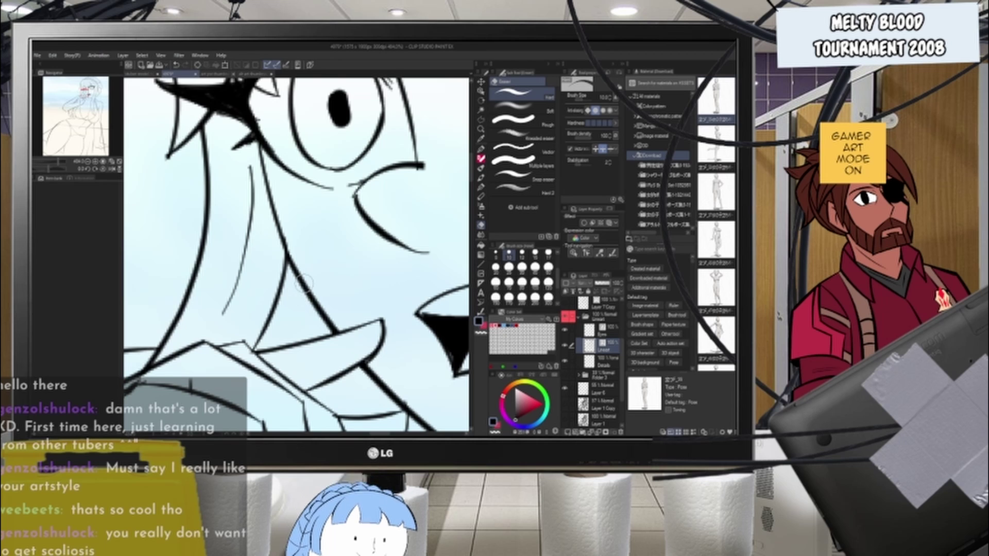
scroll(304, 284, "down", 8)
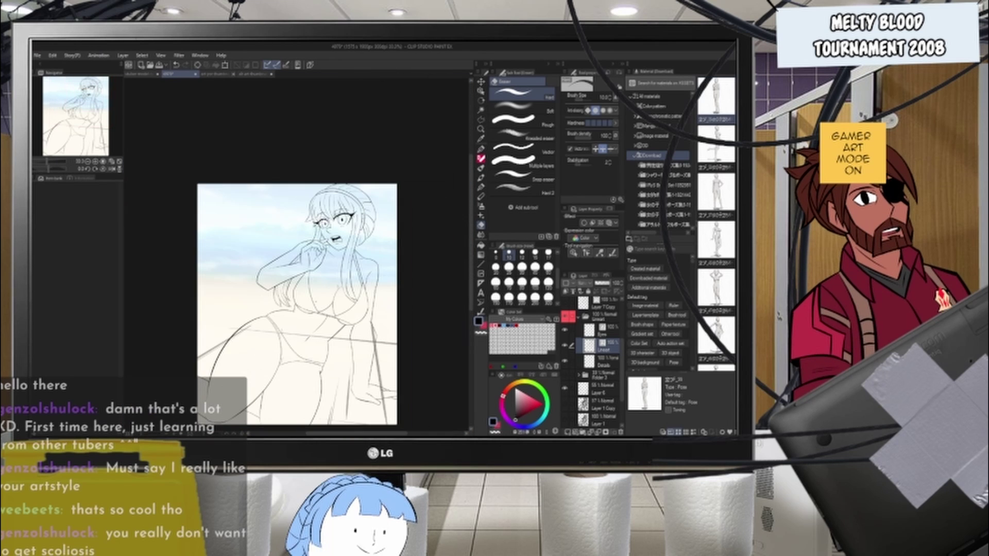
- Examine the line art of the whole figure, then of the raised hand, hair lock and bust up close
scroll(309, 283, "up", 2)
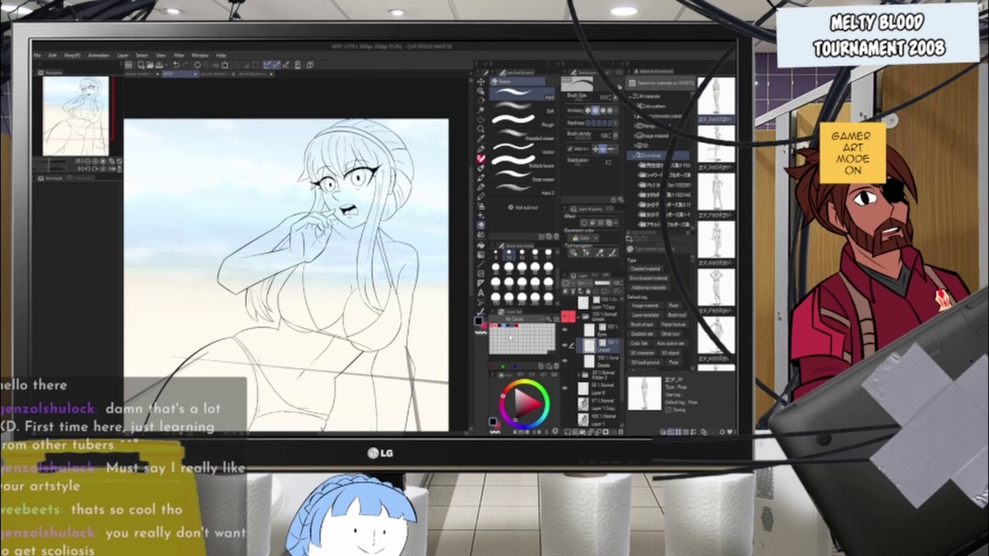
scroll(278, 321, "up", 4)
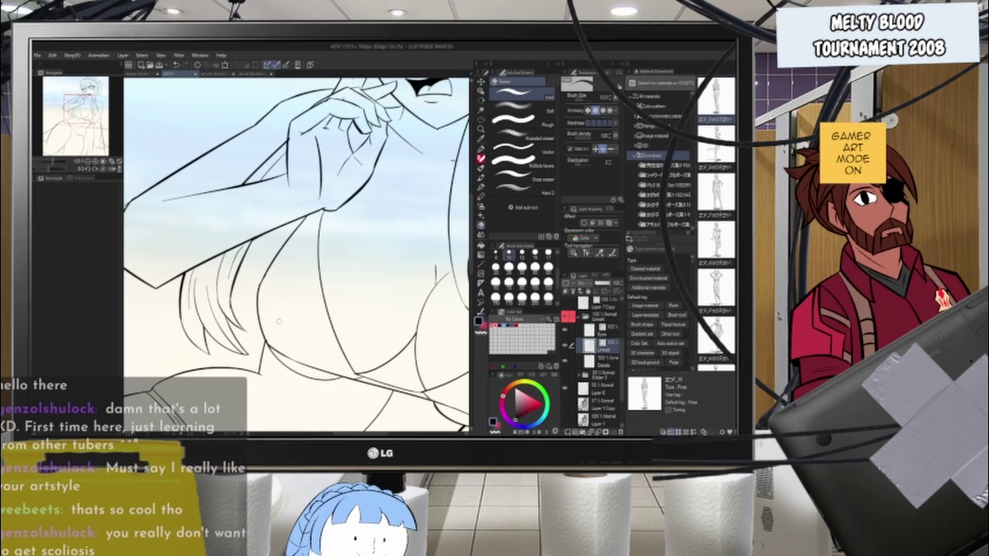
scroll(255, 266, "down", 6)
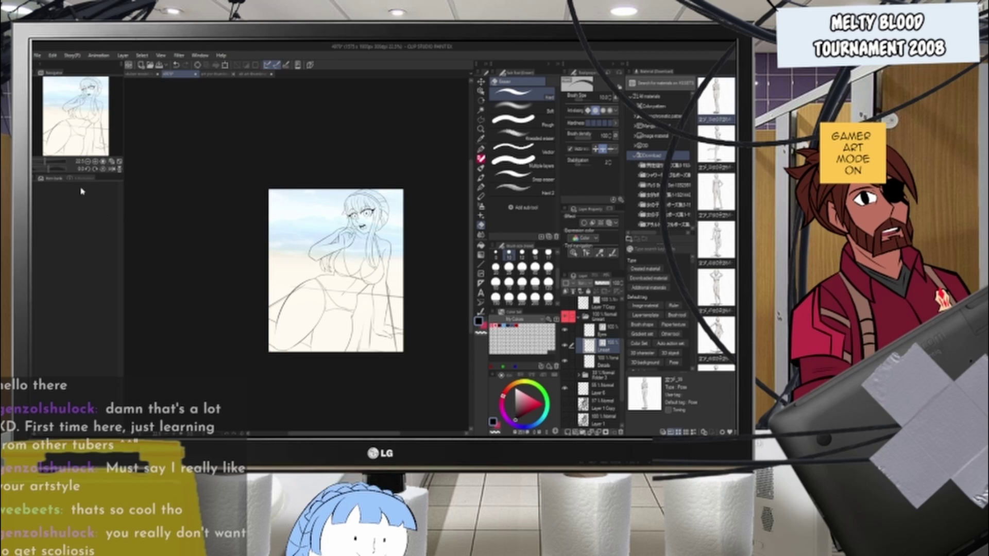
scroll(338, 245, "up", 5)
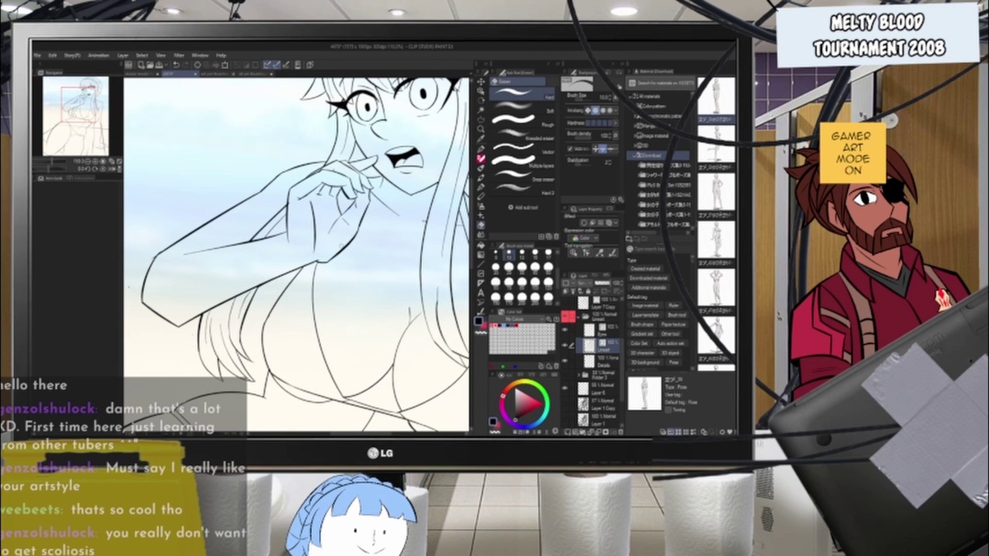
scroll(341, 206, "down", 2)
scroll(341, 217, "up", 3)
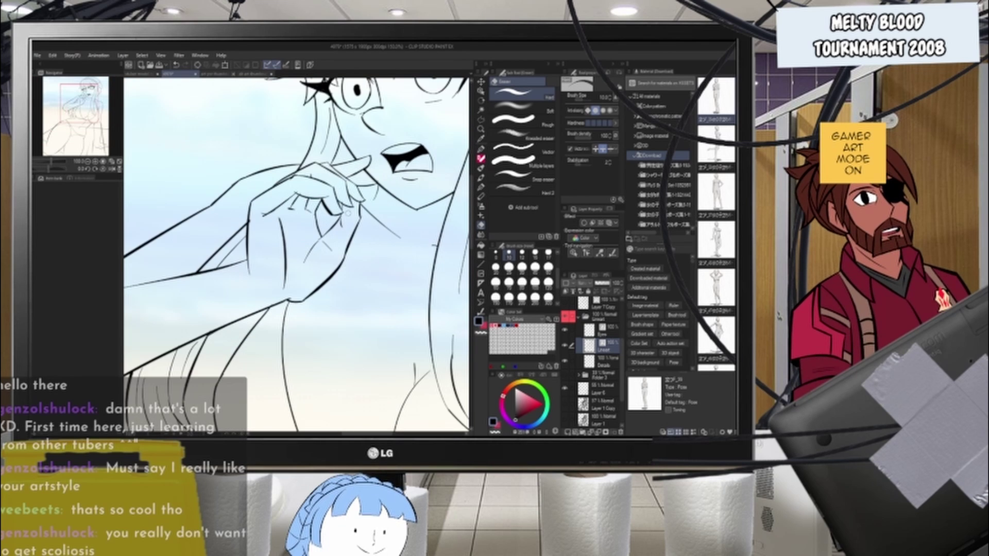
scroll(340, 222, "down", 2)
scroll(342, 225, "up", 1)
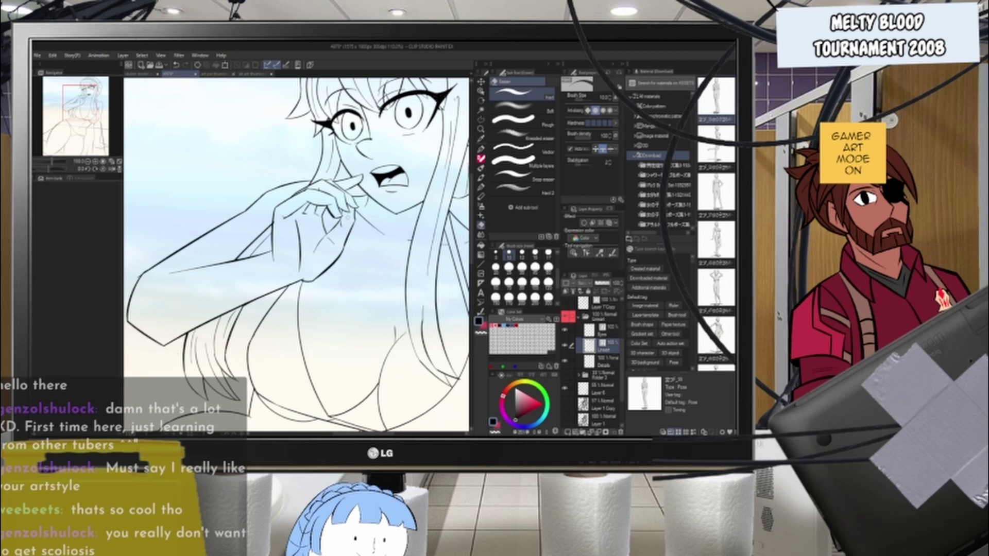
- Clean up the line junction at the curled fingertips of the raised hand with the Hard eraser
left_click(481, 150)
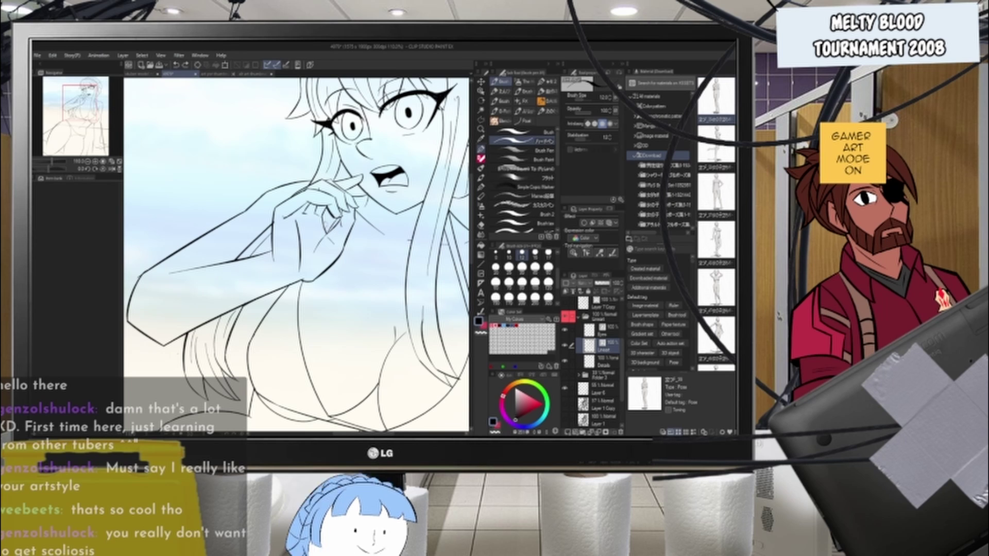
scroll(341, 218, "up", 5)
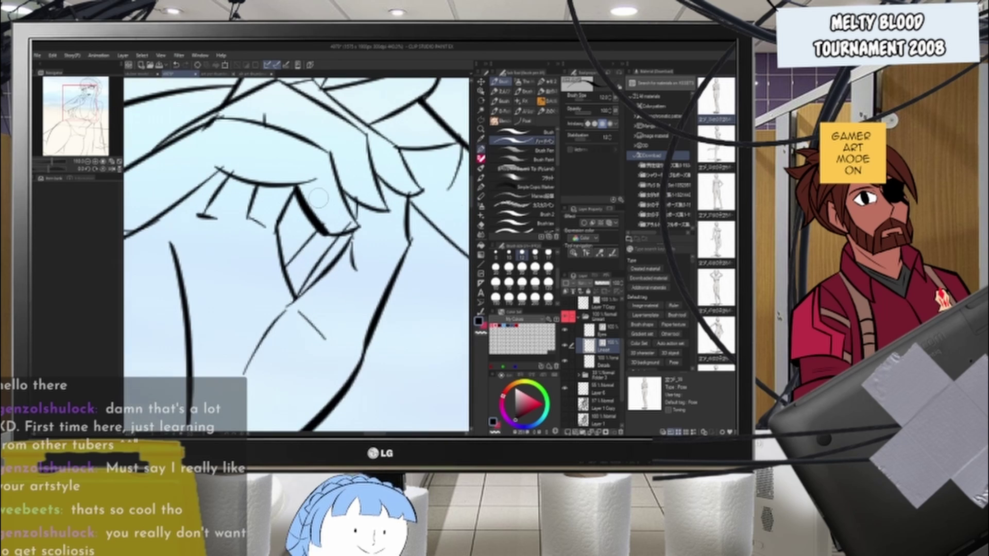
key("e")
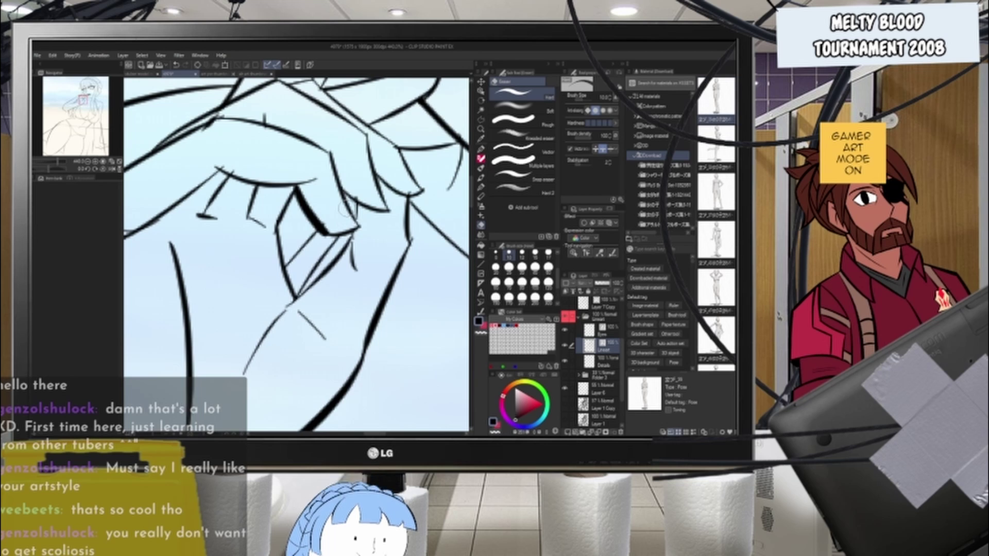
scroll(344, 209, "down", 4)
key("b")
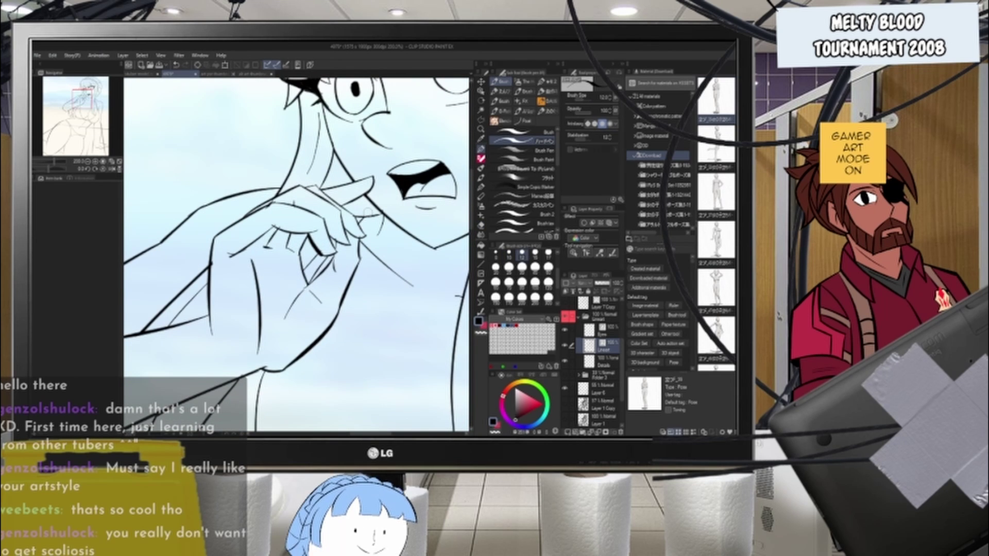
- Add small brush detail strokes at the curled fingertips of the raised hand on the Details layer
scroll(366, 221, "down", 5)
scroll(374, 281, "up", 4)
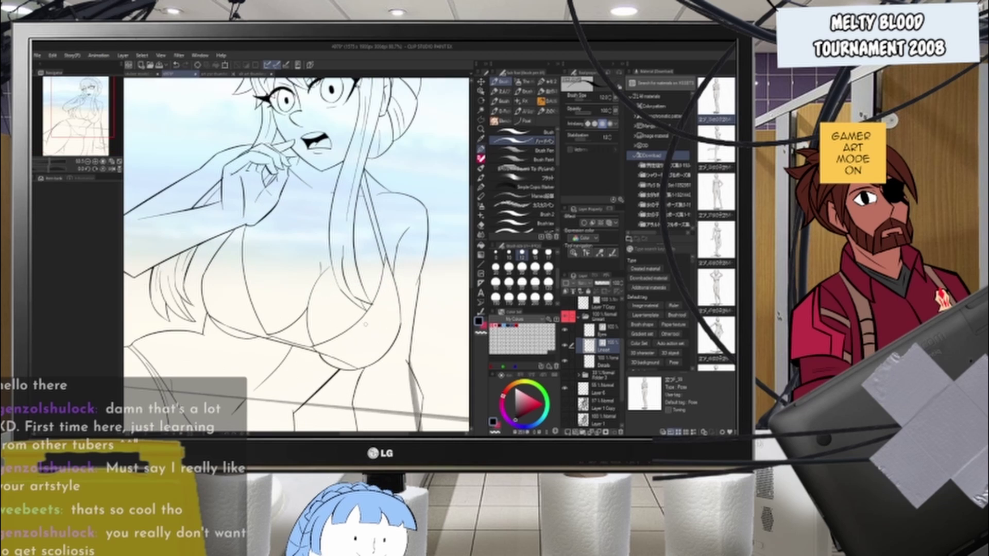
scroll(374, 281, "down", 3)
left_click_drag(247, 284, 343, 273)
scroll(342, 273, "up", 3)
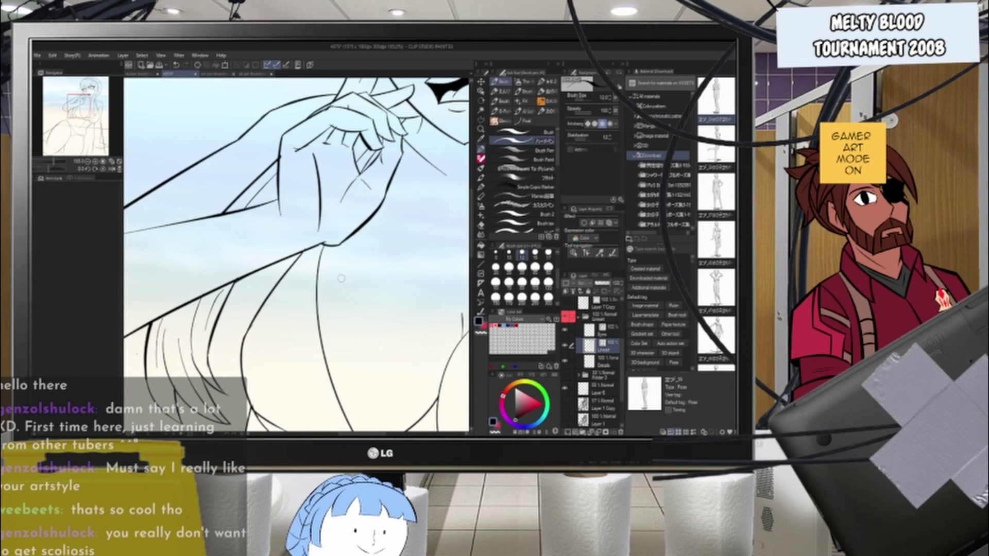
scroll(307, 301, "down", 2)
scroll(308, 301, "down", 1)
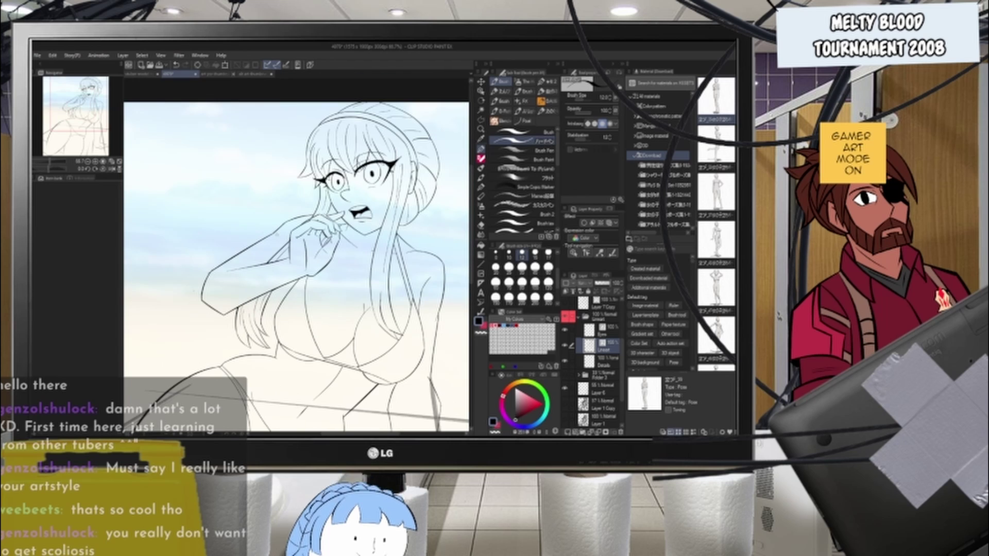
scroll(334, 222, "up", 4)
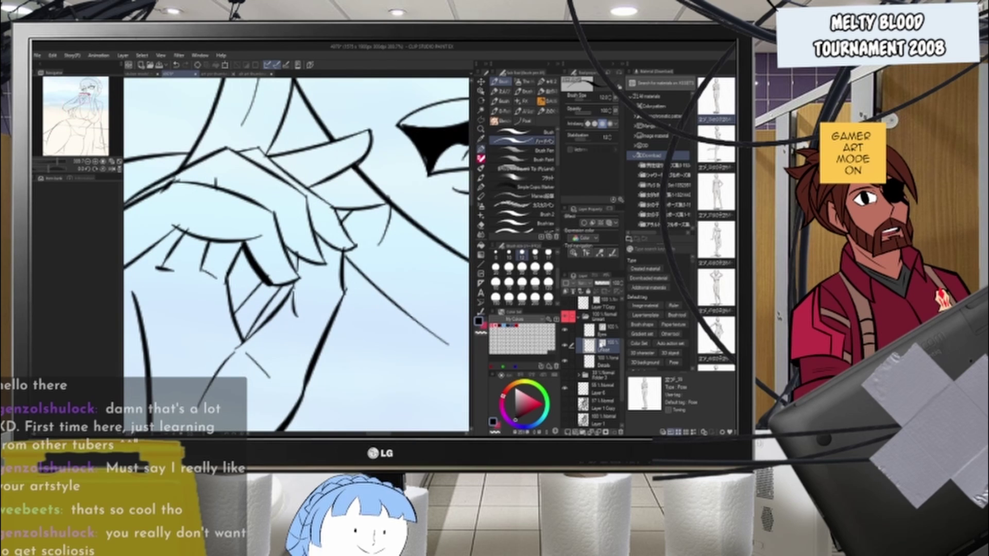
left_click(603, 362)
mouse_move(316, 236)
left_mouse_down()
mouse_move(351, 239)
mouse_move(291, 249)
mouse_move(326, 263)
left_mouse_up()
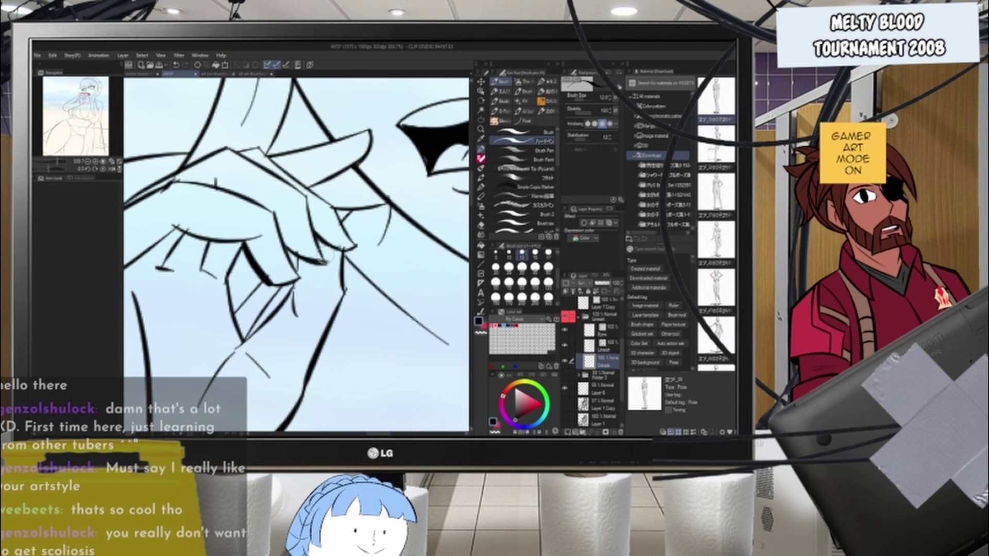
left_click_drag(273, 285, 301, 279)
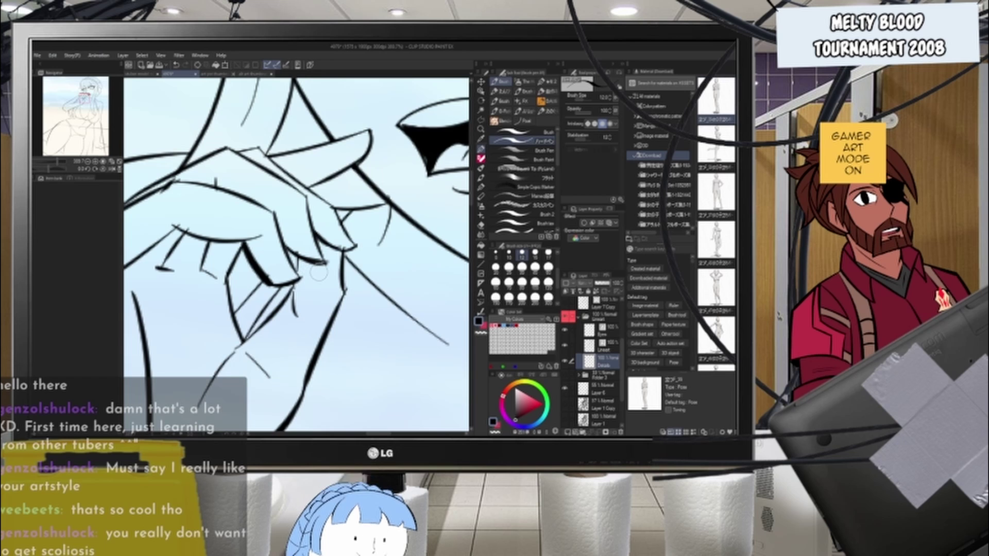
- Collapse the Lineart layer folder and hide it so only the background and remaining sketch lines show
scroll(307, 268, "down", 5)
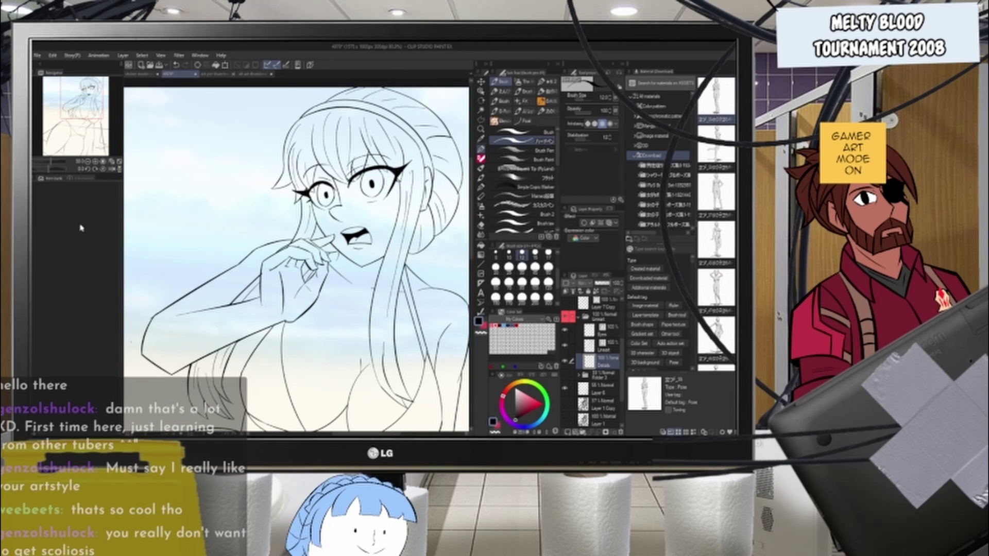
scroll(321, 194, "down", 5)
scroll(433, 163, "down", 2)
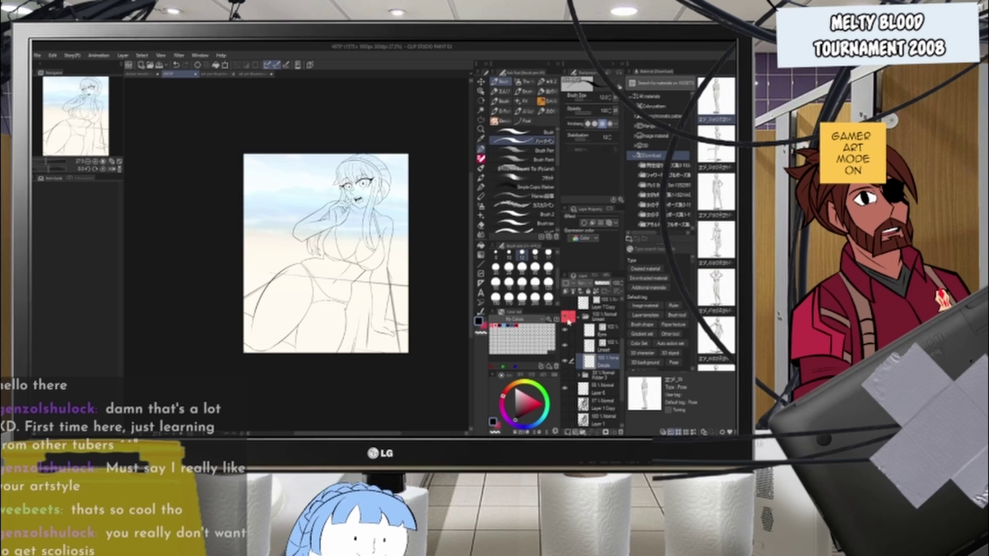
left_click(580, 321)
left_click(565, 321)
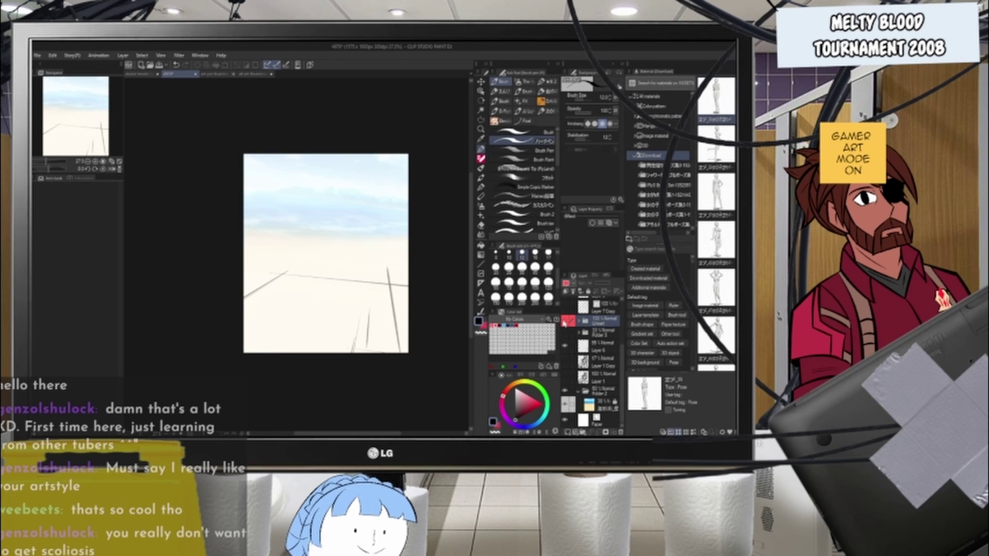
- Show the Lineart folder again and toggle the visibility of the Layer 6 sketch to check its lines
left_click(566, 322)
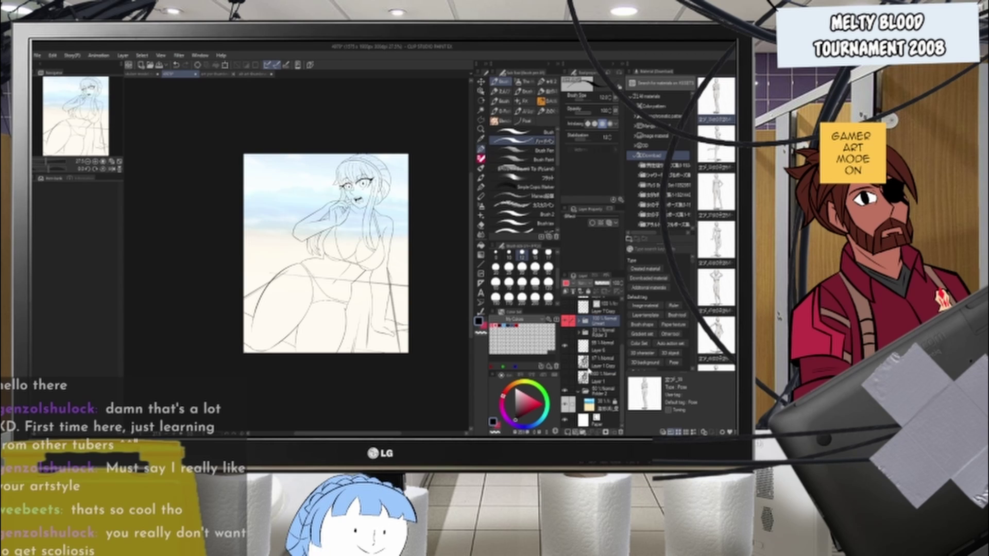
left_click(594, 336)
left_click(564, 348)
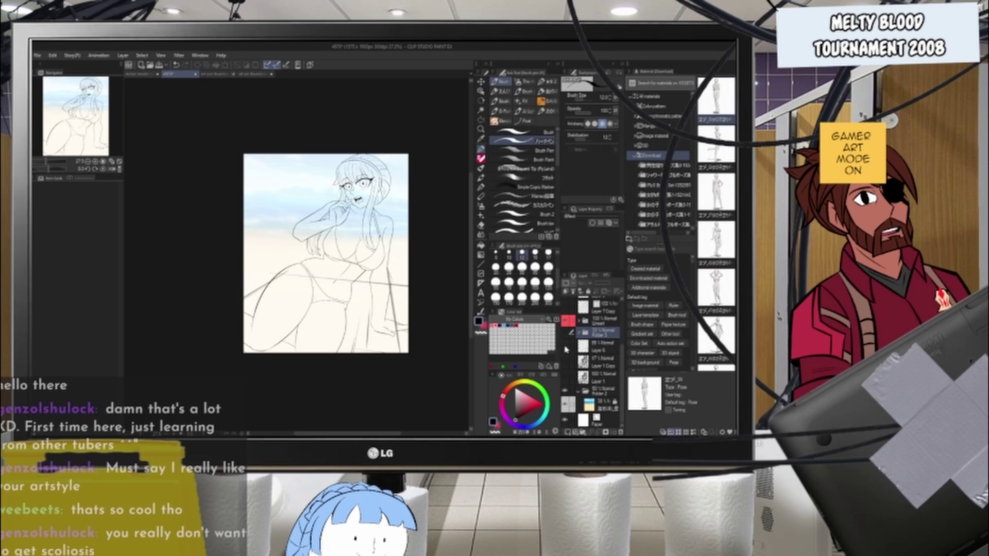
left_click(564, 347)
left_click(593, 350)
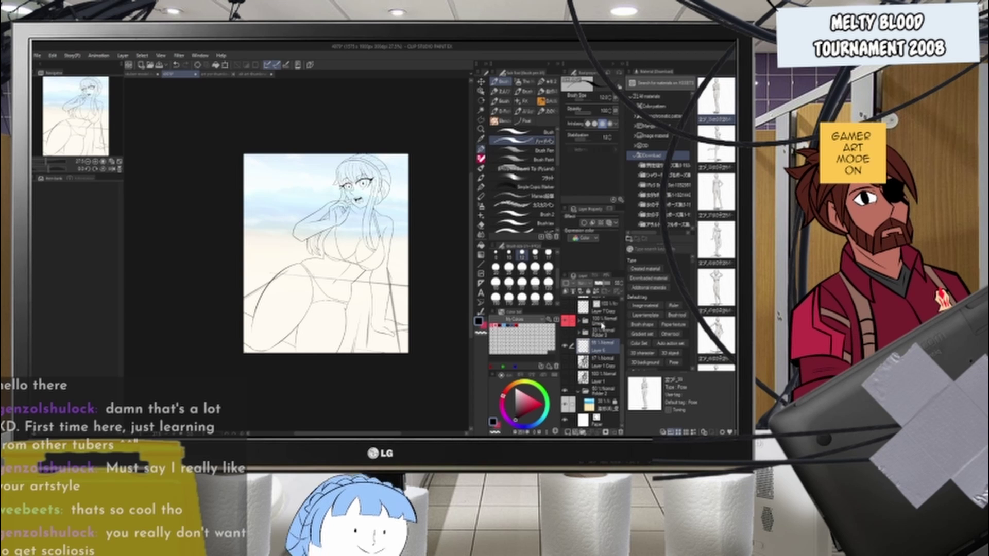
- Group the character's line and Details layers inside the Lineart folder into a new subfolder named Yor
left_click(606, 324)
left_click(581, 324)
left_click(606, 367)
left_click(609, 338, "shift")
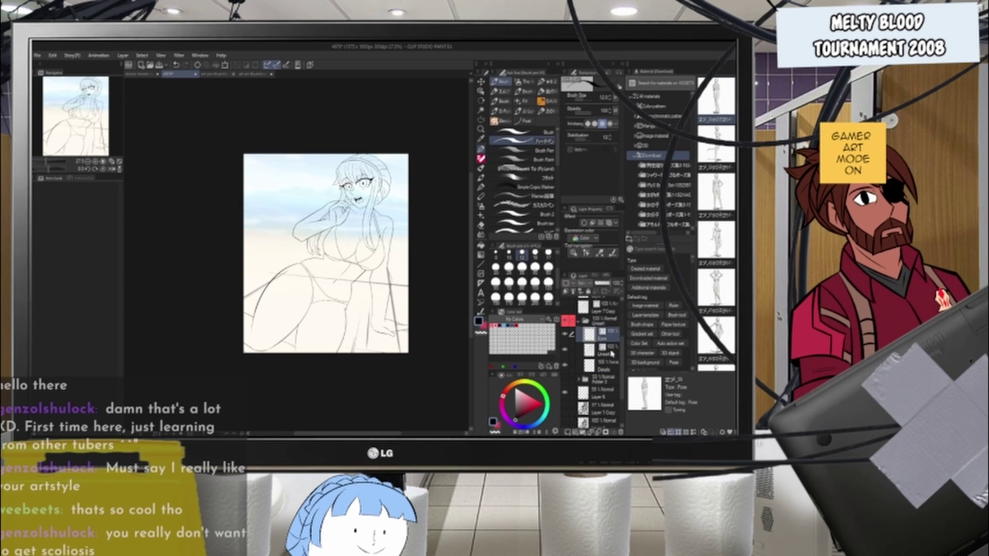
left_click(582, 432)
left_click(607, 334)
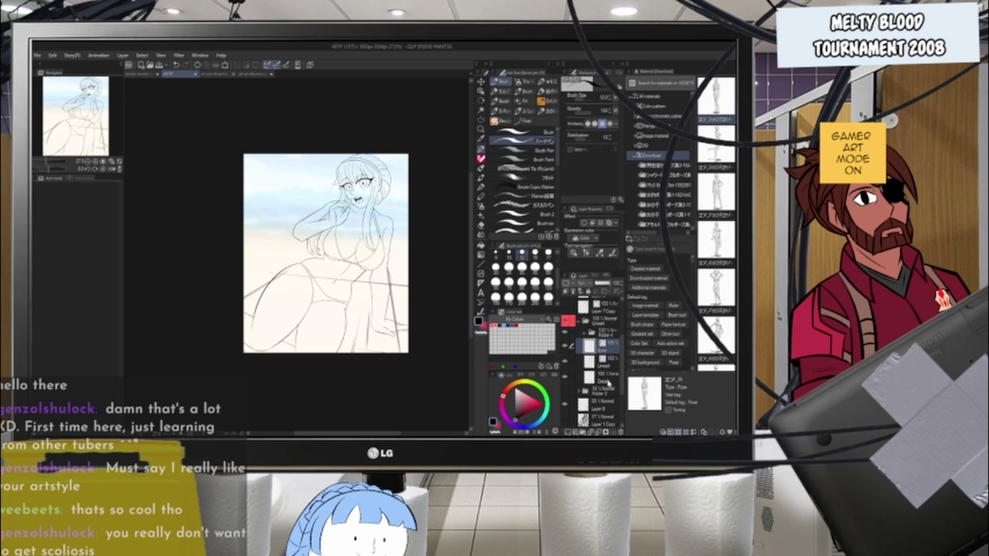
left_click_drag(604, 342, 603, 336)
left_click(584, 334)
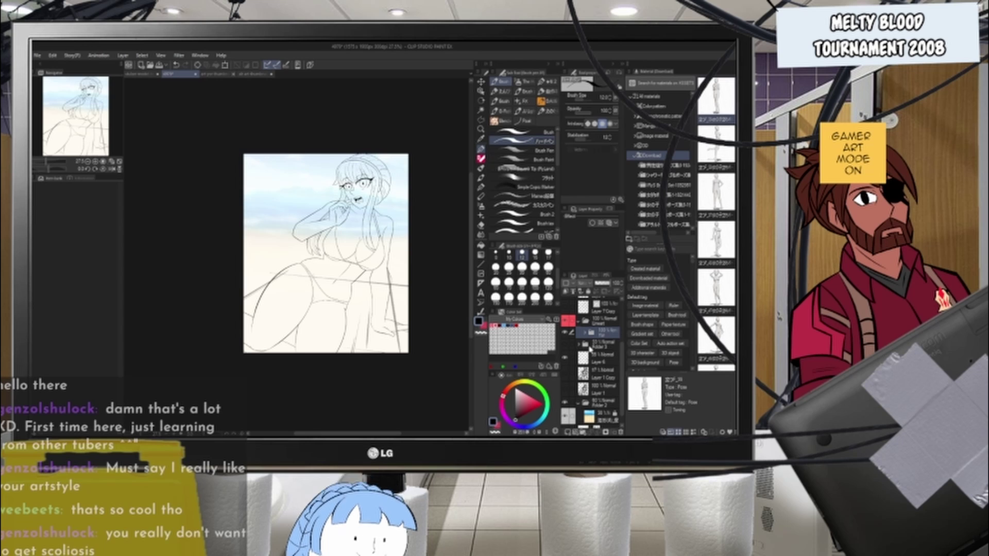
- Add a Towel folder containing a new vector layer below the Yor folder, and save the file
left_click(582, 433)
left_click_drag(590, 334, 588, 350)
left_click(595, 333)
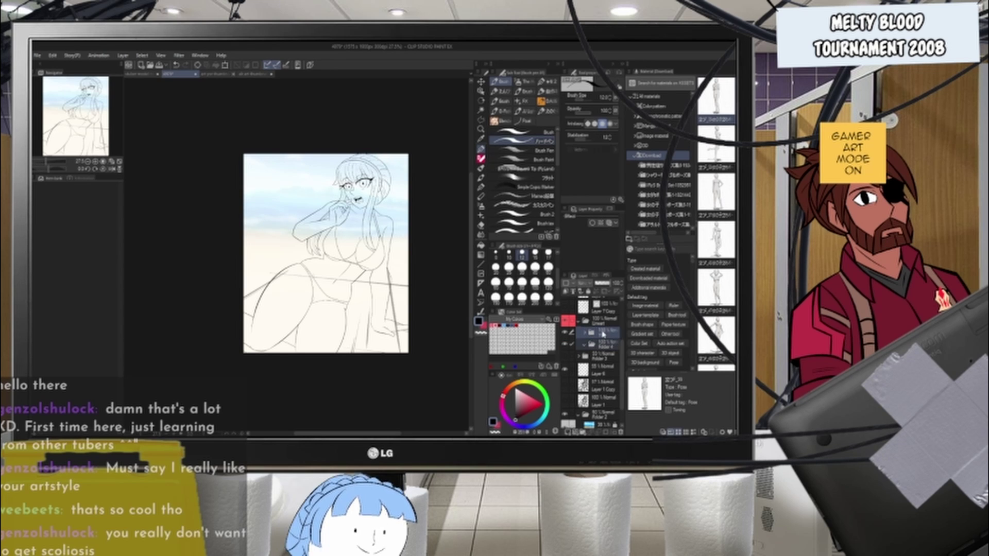
left_click(604, 348)
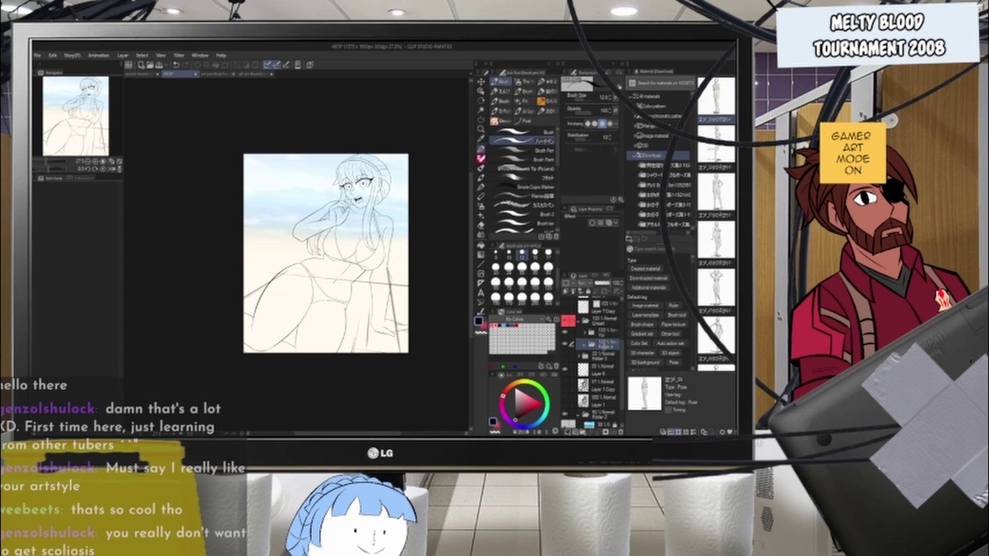
left_click(575, 433)
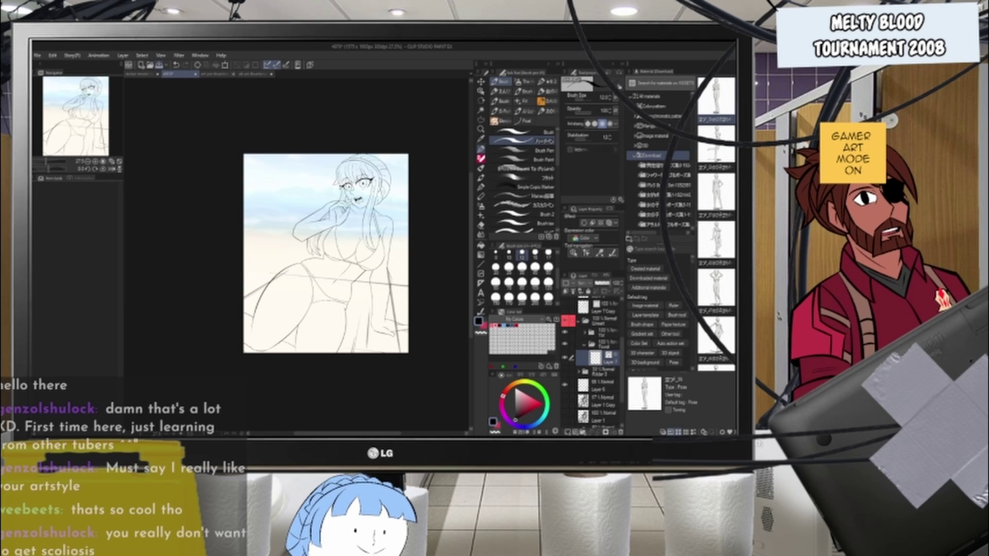
left_click(159, 65)
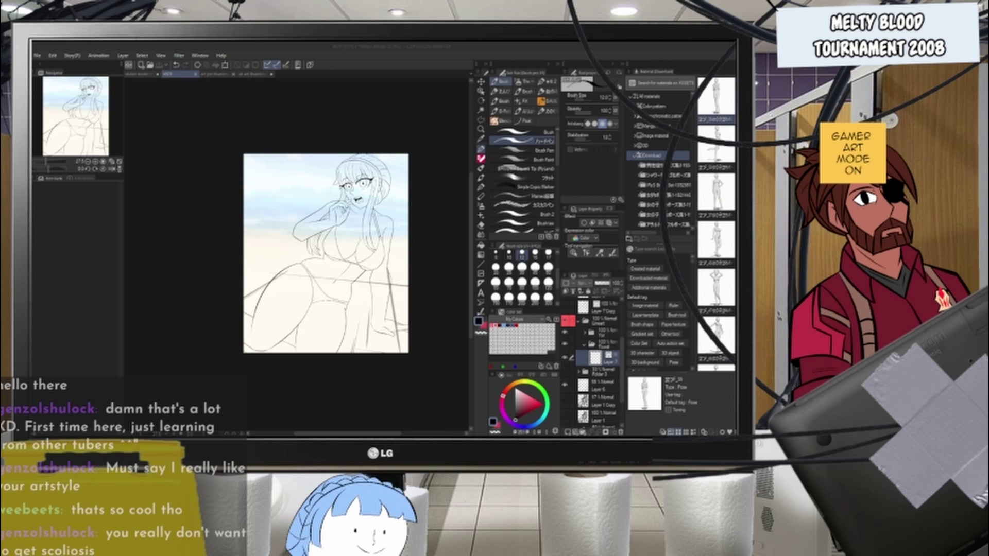
- Ink the towel's edge running diagonally from the raised thigh out past the canvas's left border
left_click(289, 277)
scroll(289, 277, "down", 2)
scroll(258, 269, "up", 7)
scroll(289, 265, "down", 1)
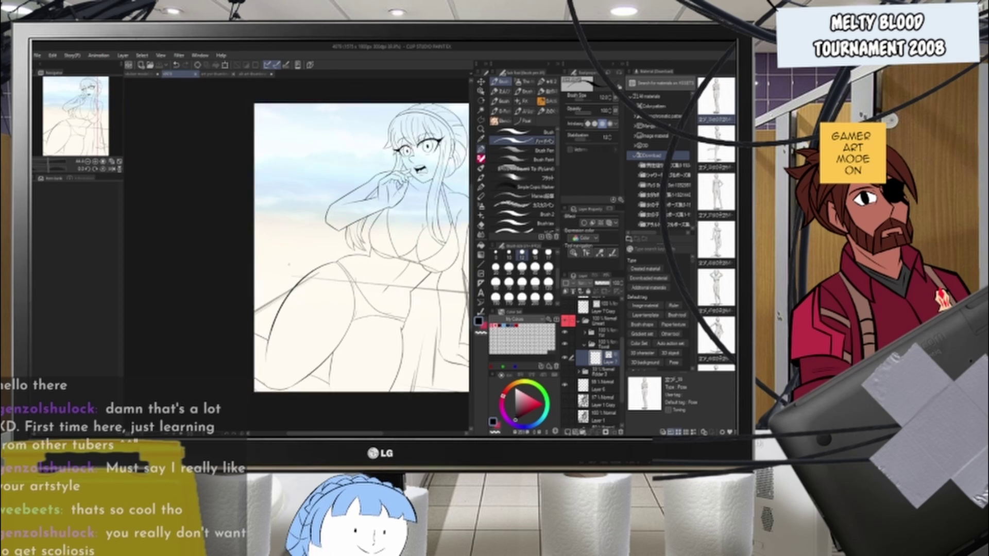
scroll(273, 312, "up", 9)
scroll(387, 248, "down", 5)
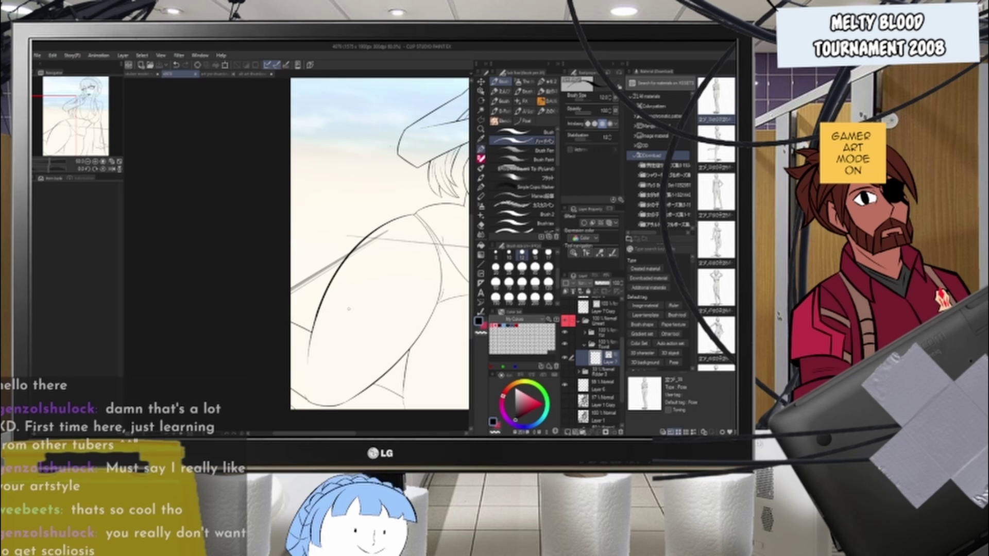
scroll(349, 309, "up", 2)
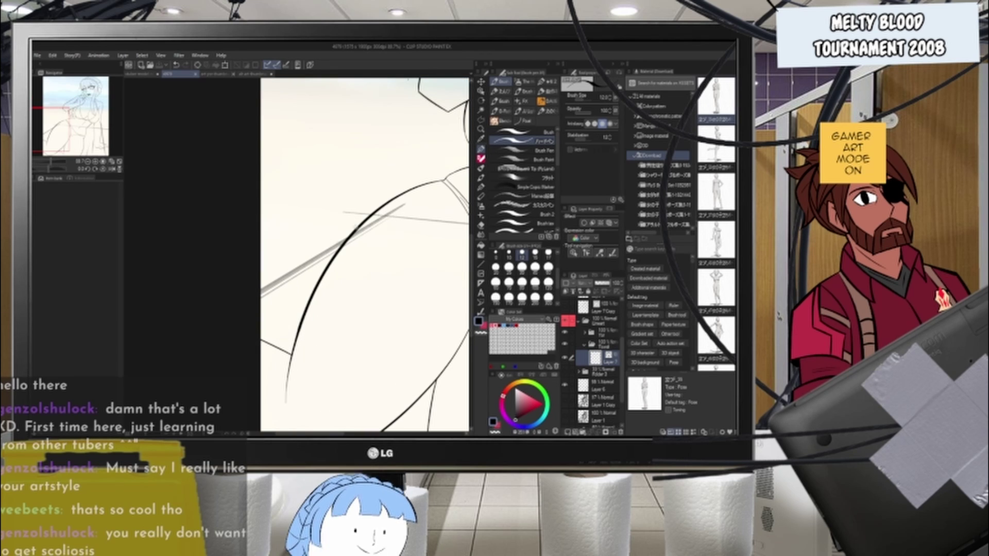
left_click_drag(395, 215, 252, 295)
key("ctrl+z")
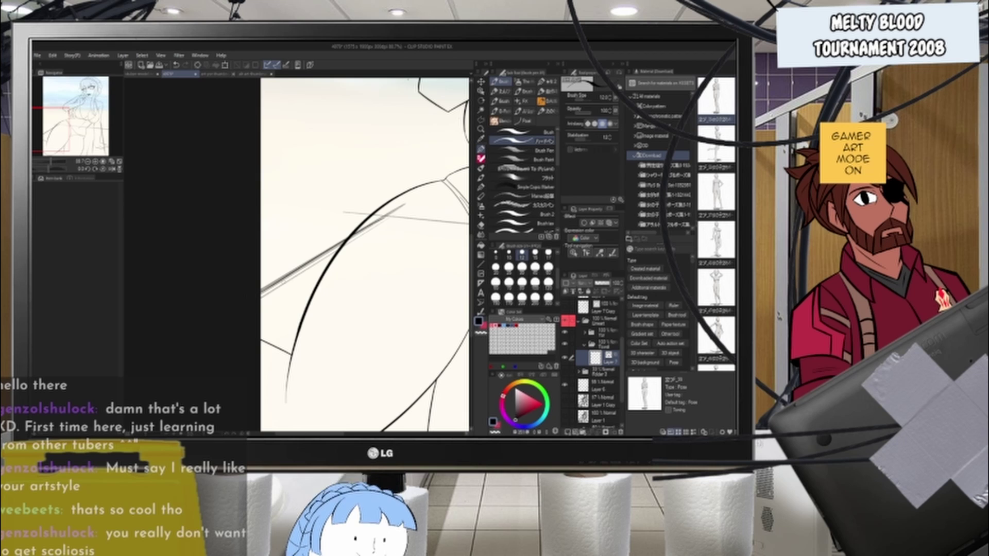
key("ctrl+z")
left_click_drag(382, 219, 209, 319)
key("ctrl+z")
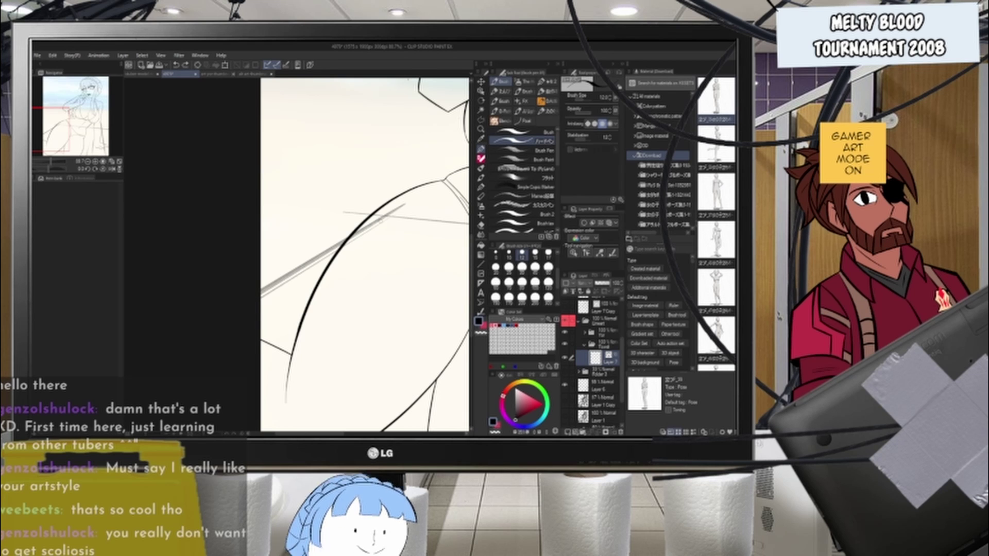
left_click_drag(385, 217, 204, 326)
scroll(312, 254, "down", 4)
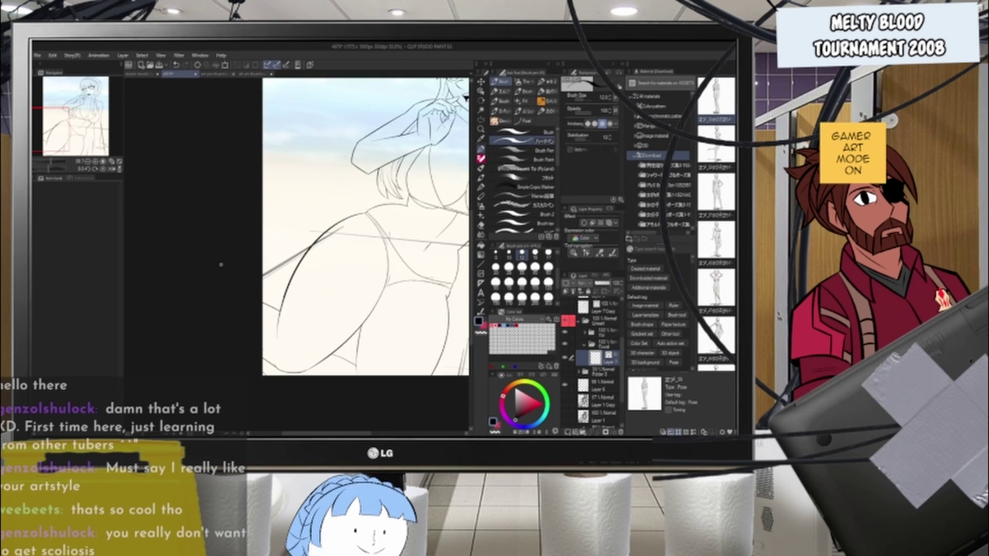
- Ink the towel's upper edge from the thigh across the hips toward the canvas's right side
mouse_move(233, 242)
left_mouse_down()
mouse_move(423, 255)
mouse_move(441, 343)
left_mouse_up()
key("ctrl+z")
key("ctrl+z")
key("ctrl+z")
key("ctrl+z")
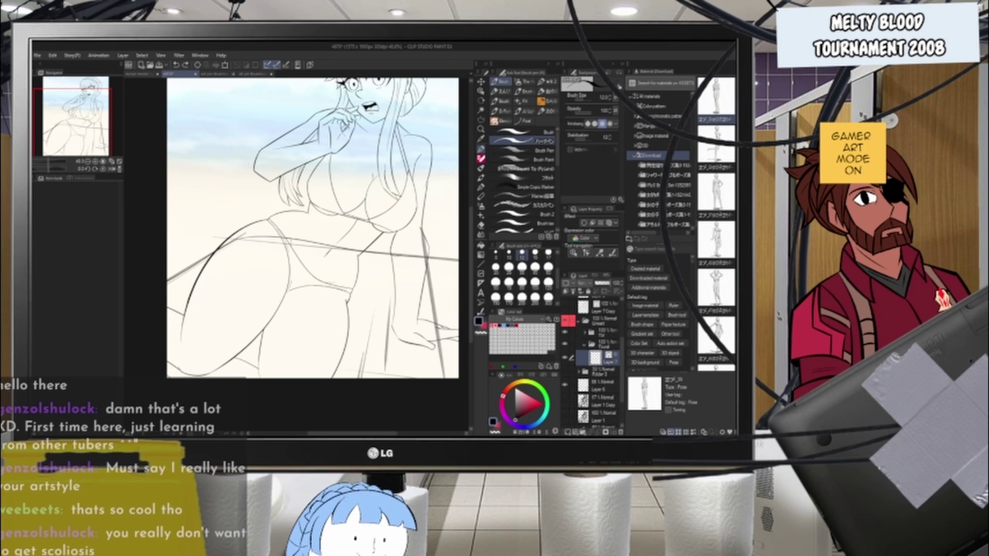
- Ink the towel's side edge from beside the supporting arm down to the bottom of the canvas
left_click_drag(426, 264, 447, 379)
key("ctrl+z")
left_click_drag(426, 260, 446, 379)
key("ctrl+z")
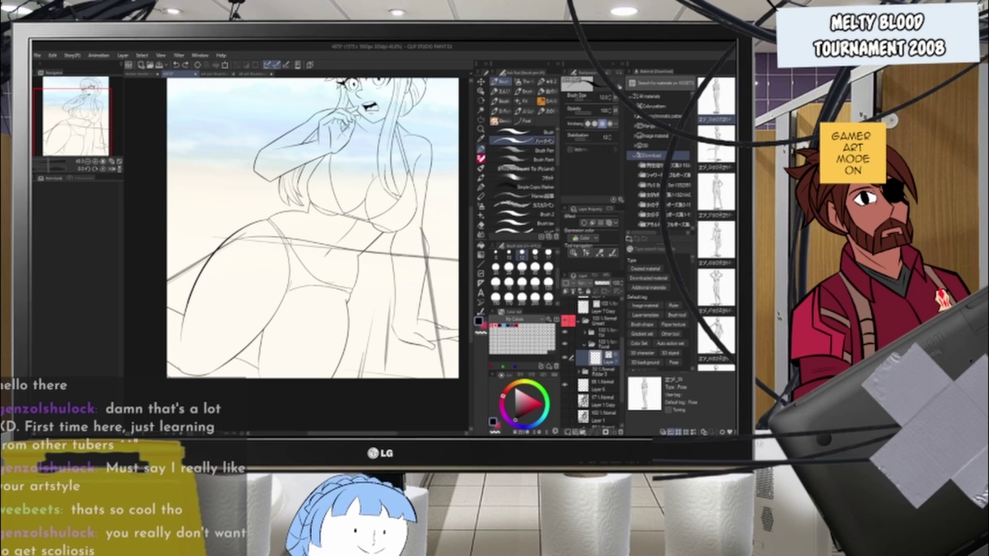
left_click_drag(426, 258, 448, 378)
key("ctrl+z")
left_click_drag(425, 260, 446, 379)
- Draw the towel's fold lines between the legs and the supporting arm and below the resting hand
left_click_drag(388, 311, 382, 378)
key("ctrl+z")
left_click_drag(388, 311, 382, 379)
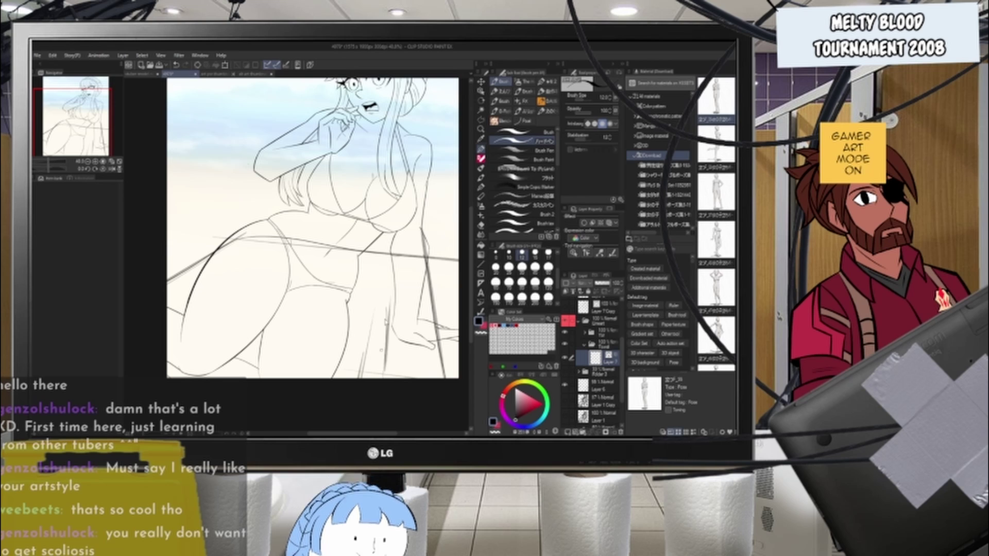
left_click_drag(372, 323, 360, 380)
key("ctrl+z")
left_click_drag(371, 326, 356, 379)
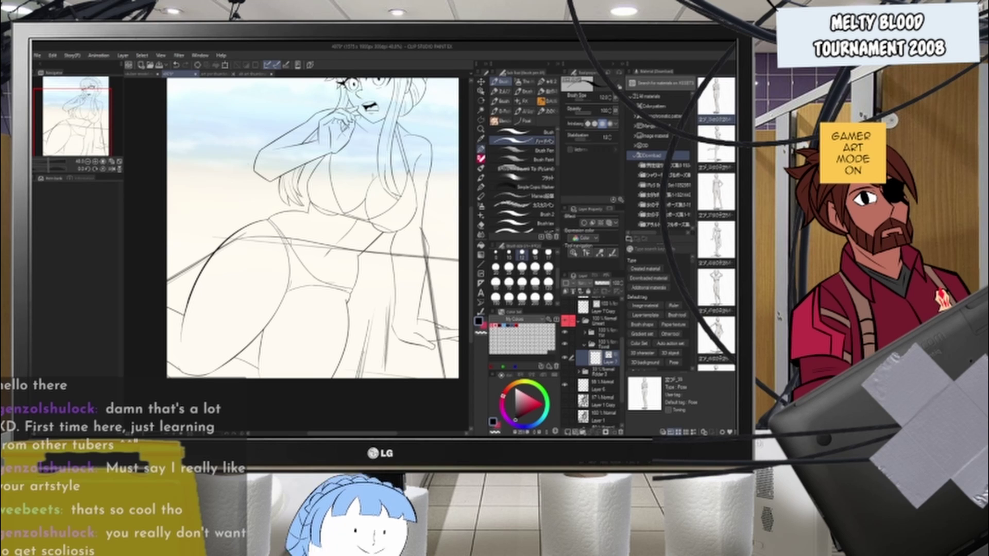
key("ctrl+z")
left_click_drag(428, 346, 424, 380)
key("ctrl+z")
left_click_drag(427, 345, 424, 380)
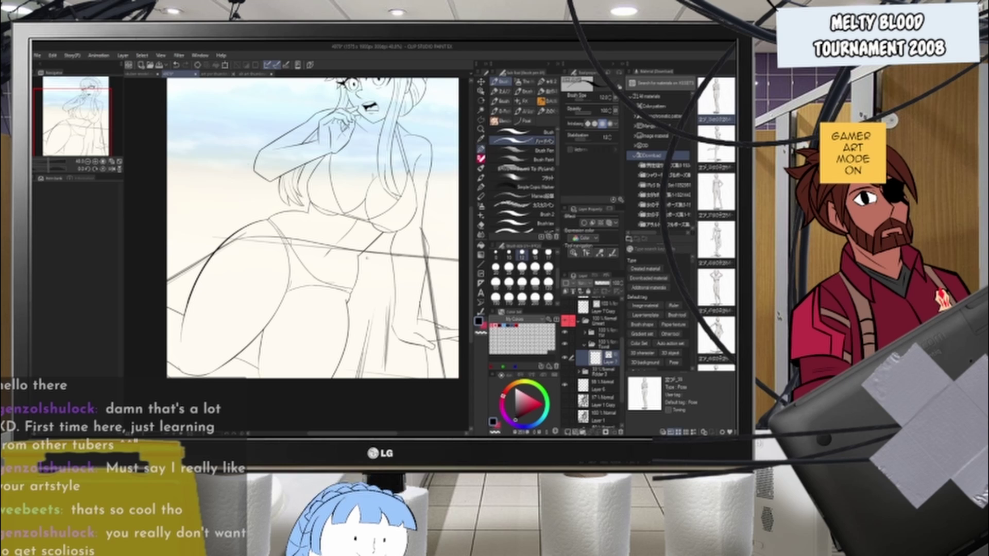
- Rename the towel's line layer Lineart, and add a raster layer below it filled with white
left_click_drag(340, 433, 326, 434)
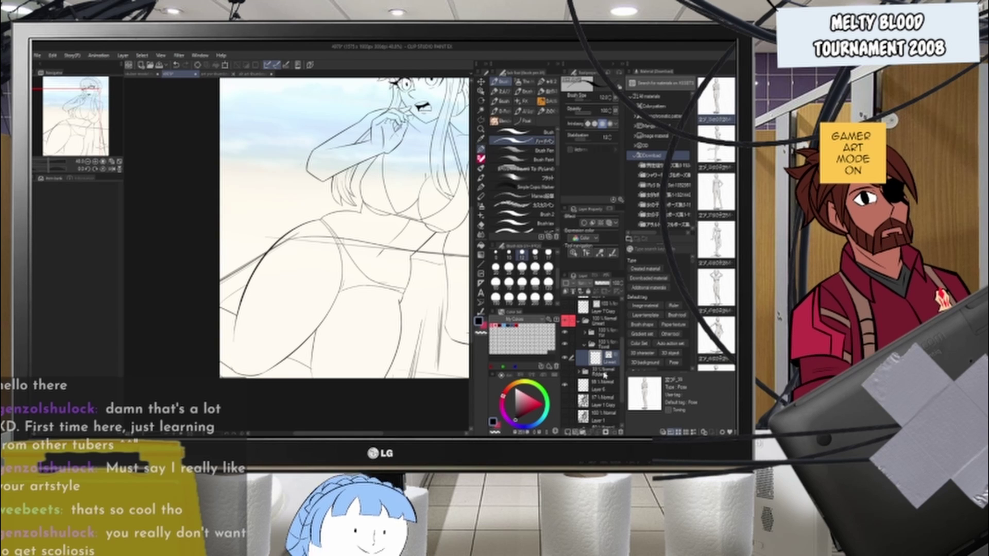
left_click(569, 433)
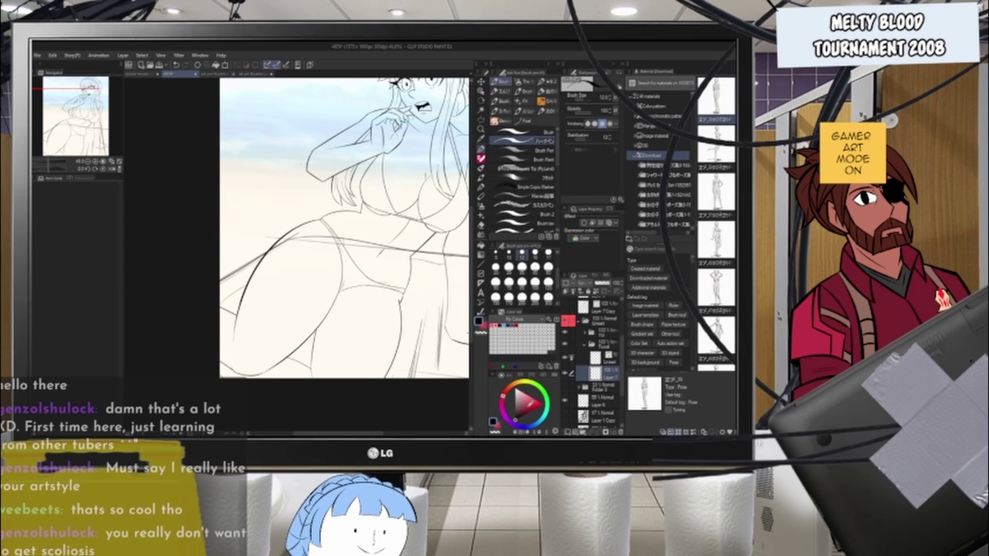
key("ctrl+a")
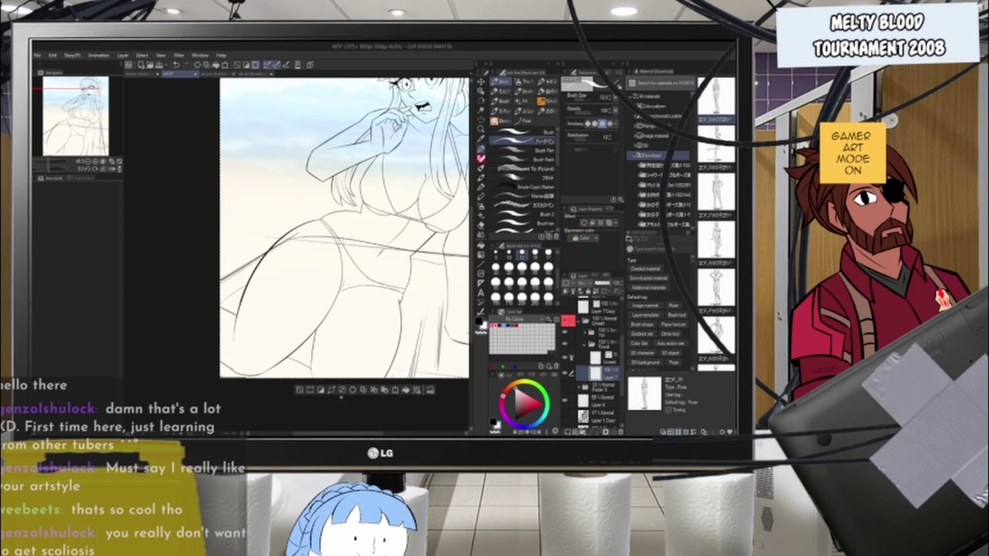
left_click(407, 391)
key("ctrl+d")
- Select the area outside the towel outline with Auto select and clear the white fill there
left_click(481, 110)
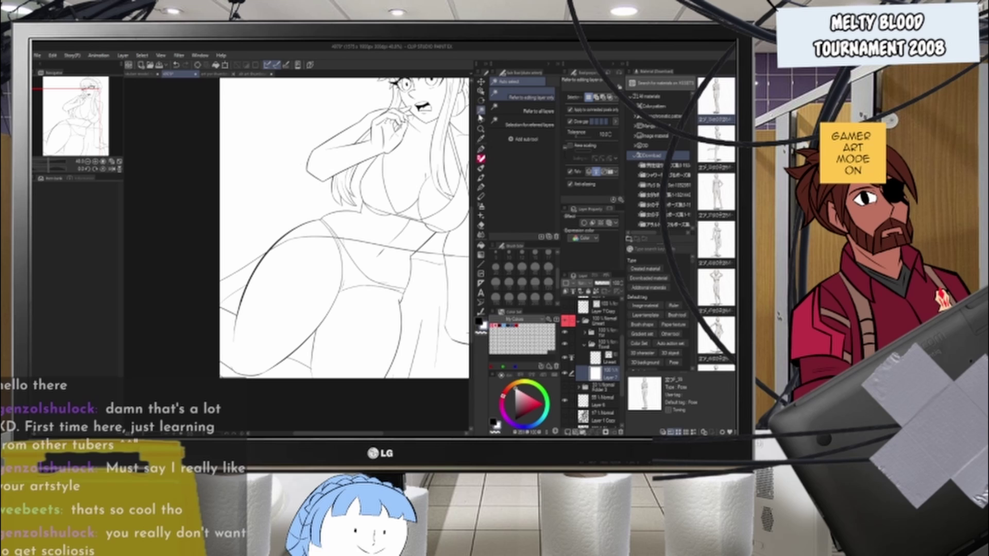
left_click(458, 241)
scroll(260, 235, "down", 2)
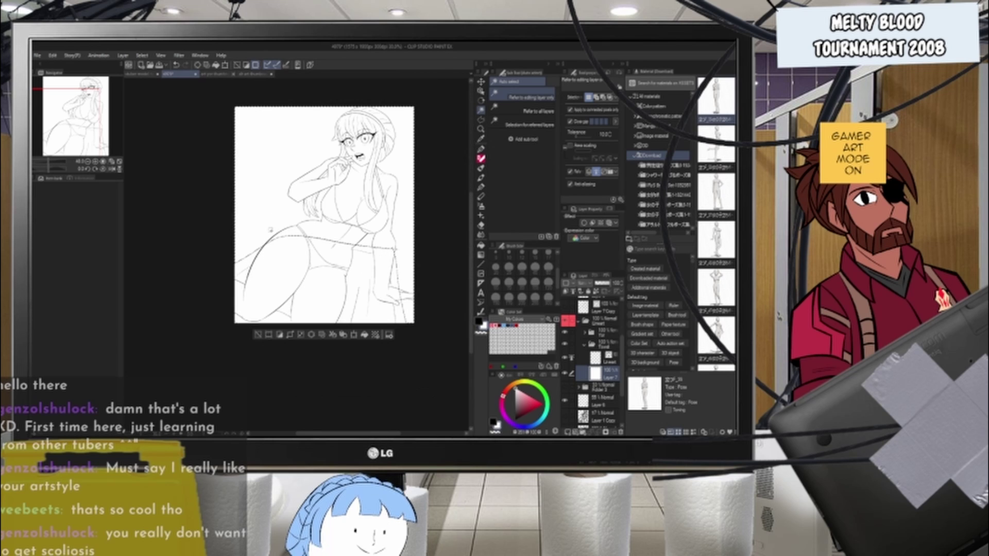
left_click(144, 58)
left_click(190, 106)
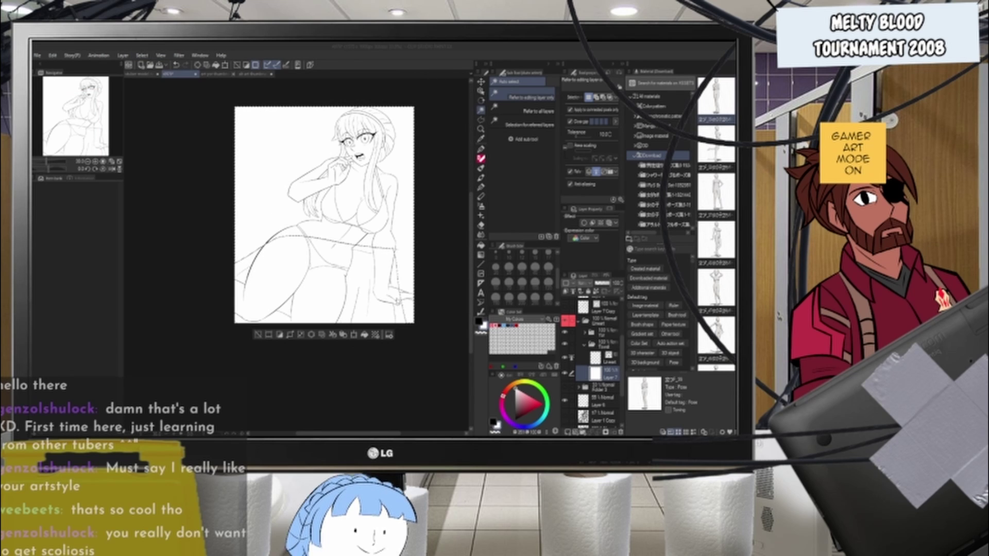
left_click(311, 335)
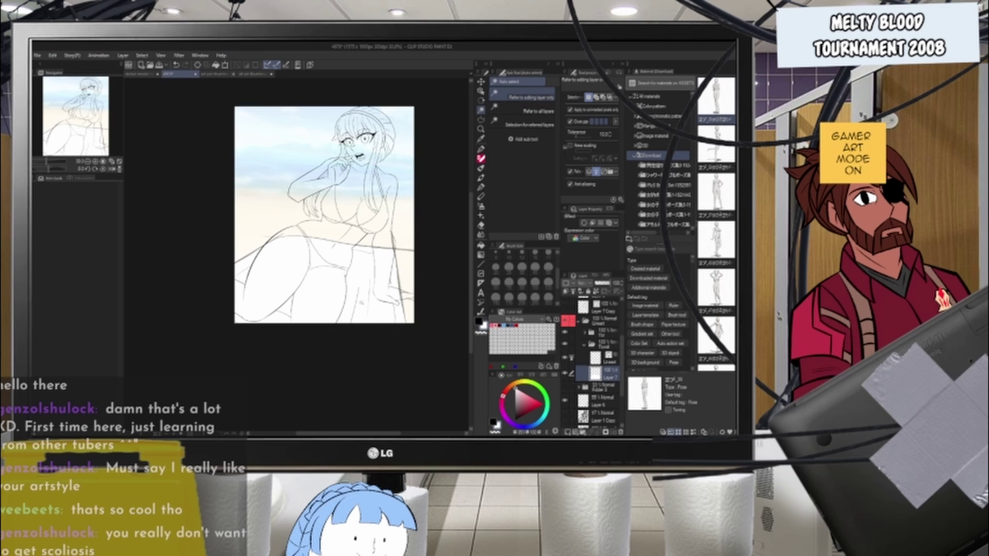
- Hide the Layer 6 sketch and erase the overshooting line ends at the towel's upper corner with the Hard eraser
left_click(566, 401)
scroll(401, 252, "up", 10)
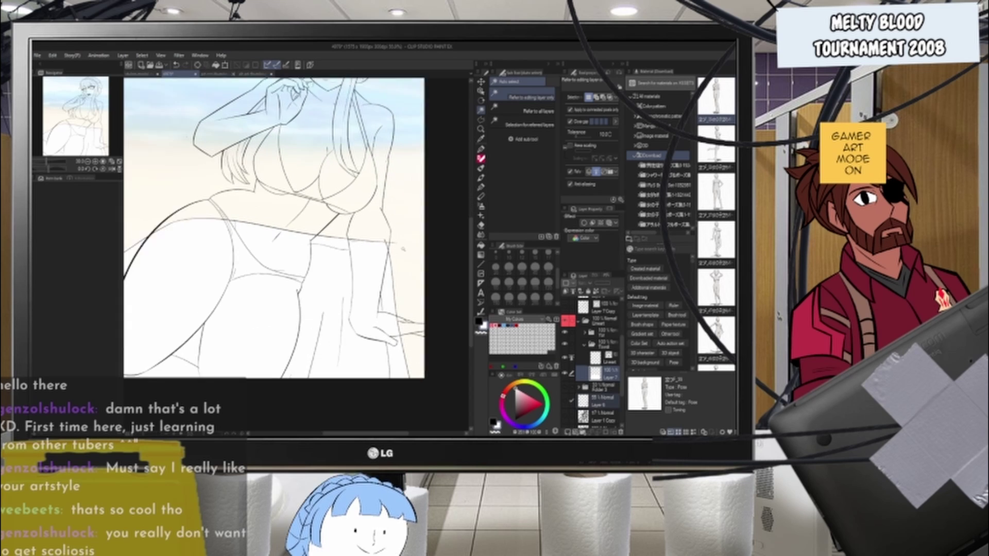
left_click(584, 380)
left_click(585, 369)
scroll(389, 223, "up", 7)
key("e")
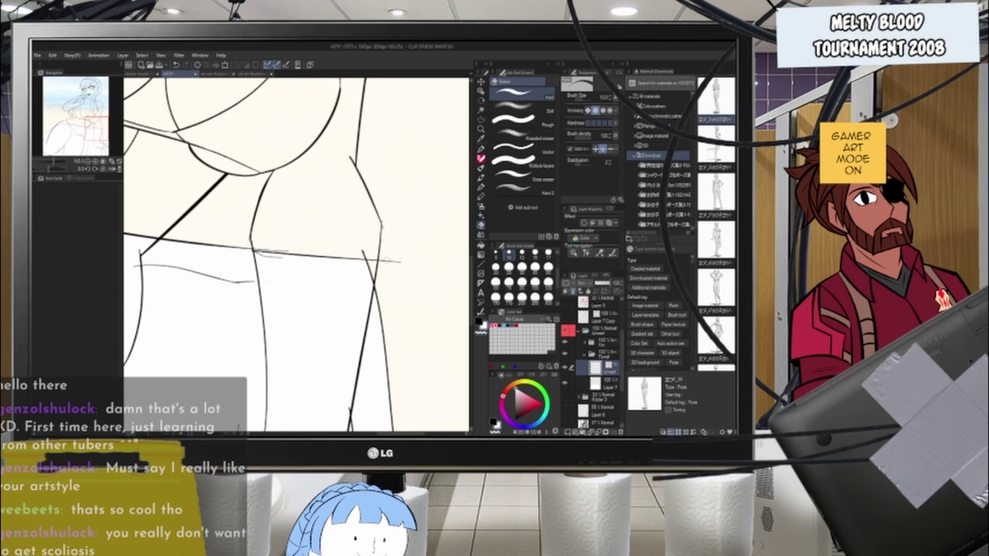
left_click(388, 261)
left_click_drag(372, 255, 363, 251)
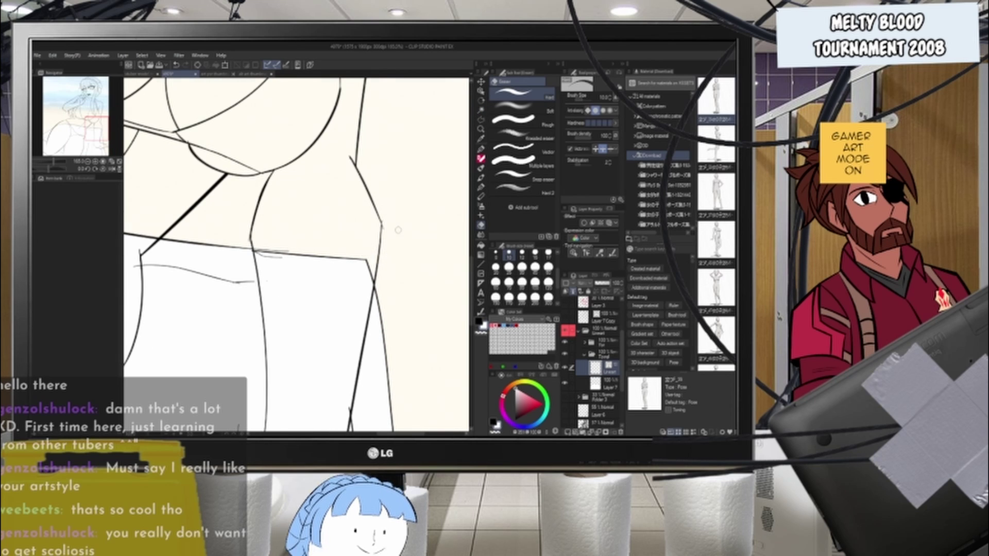
- Examine the towel's outline, folds and white fill up close and against the whole figure
scroll(398, 230, "down", 3)
scroll(320, 238, "up", 3)
key("ctrl+minus")
key("ctrl+minus")
key("ctrl+minus")
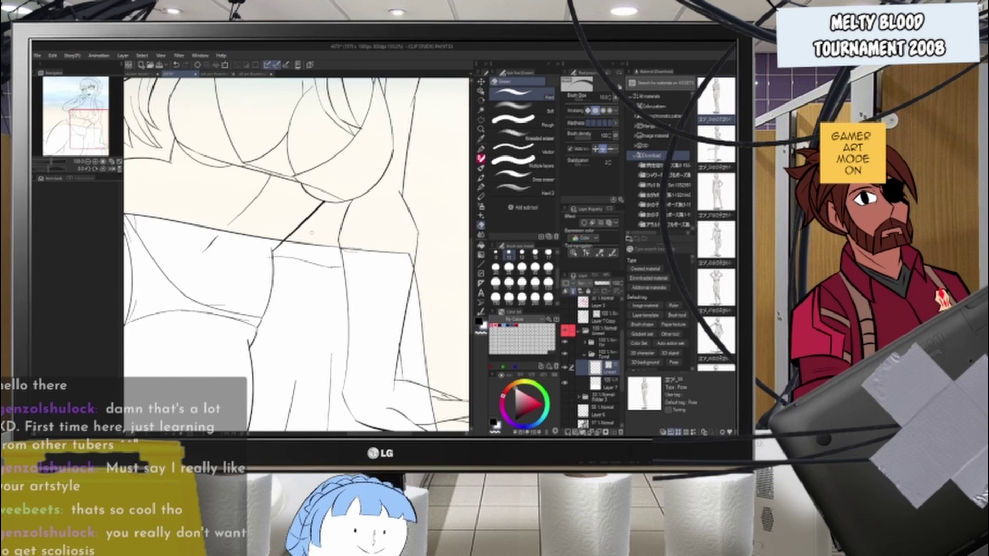
scroll(356, 299, "up", 2)
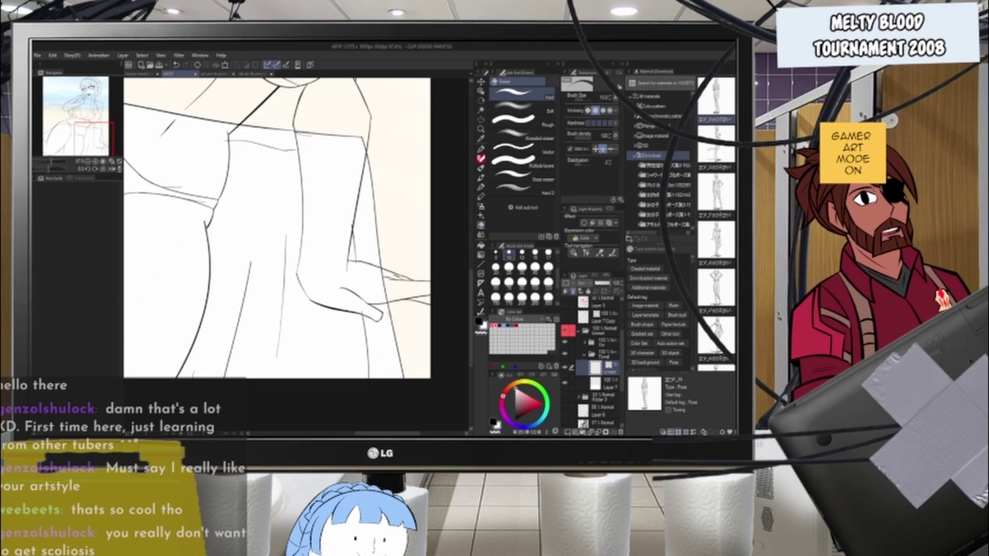
scroll(407, 306, "down", 5)
scroll(299, 247, "up", 5)
scroll(295, 237, "down", 3)
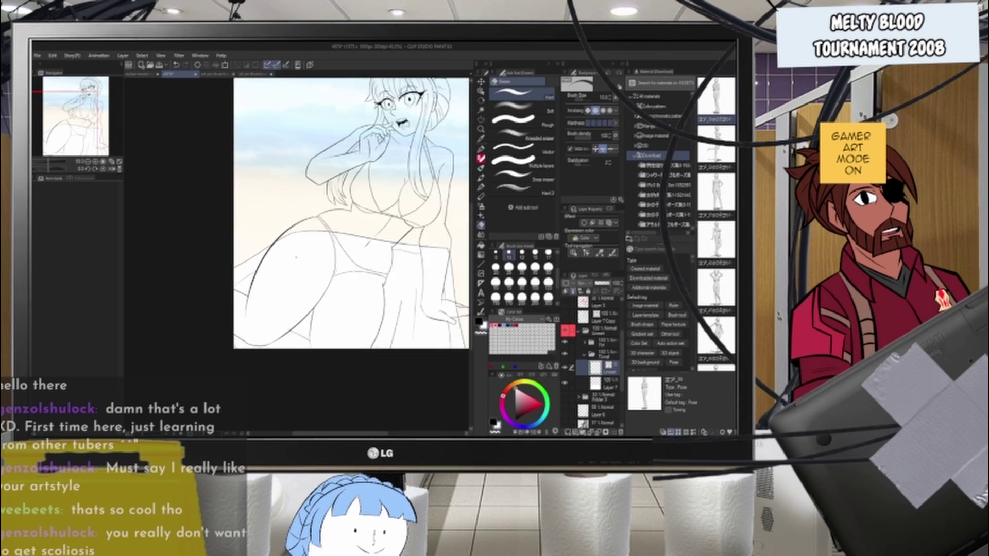
scroll(330, 309, "up", 1)
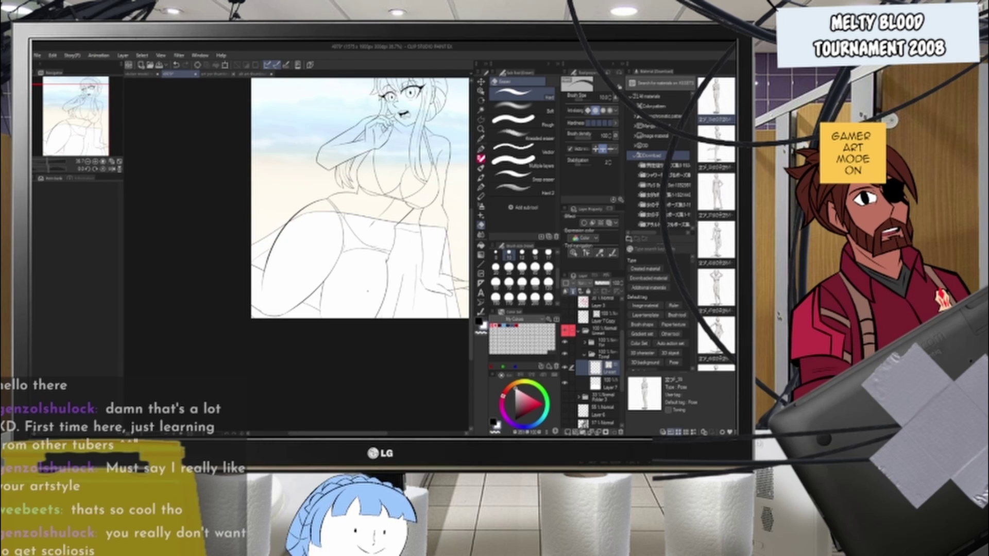
- Collapse the Towel folder, expand the figure's folder and create a new layer folder above its Eyes layer
key("ctrl+minus")
key("ctrl+plus")
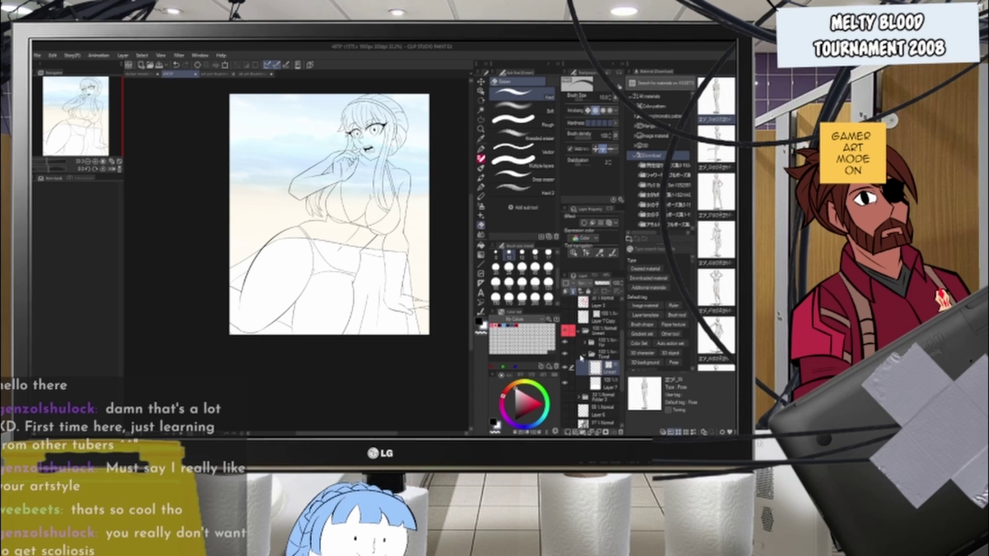
left_click(582, 356)
left_click(584, 355)
left_click(584, 343)
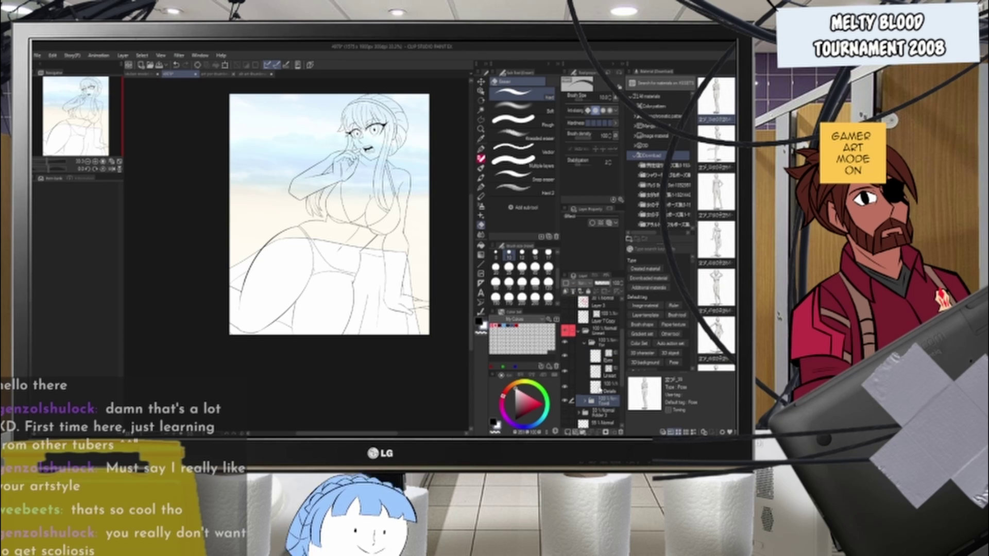
left_click(594, 357)
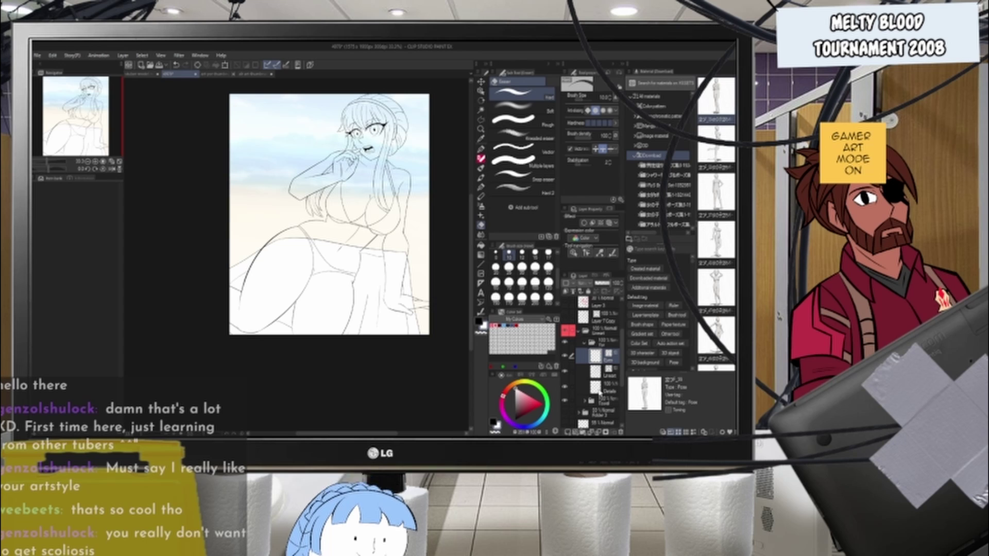
left_click(587, 431)
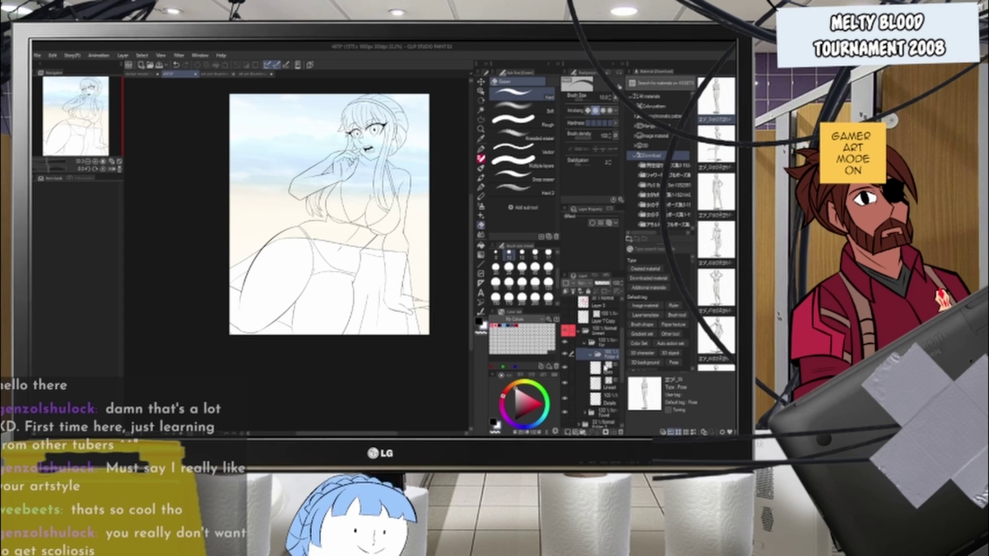
- Move the Eyes, Lineart and Details layers together into the new folder inside the figure's folder
left_click(607, 366)
left_click(599, 399, "shift")
left_click(599, 369)
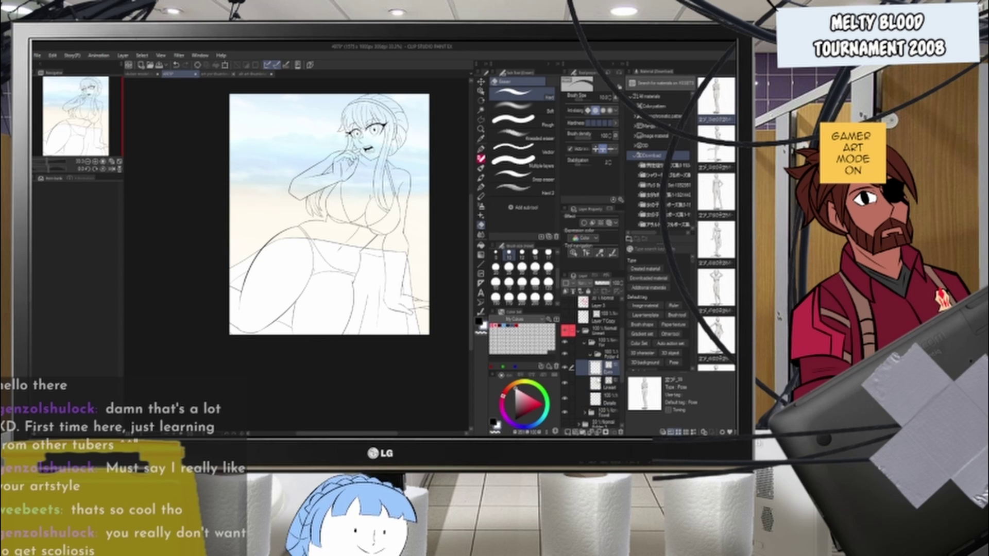
left_click(601, 399, "shift")
left_click_drag(601, 375, 604, 358)
- Rename the outer folder that holds the figure and towel folders Characters
left_click(600, 333)
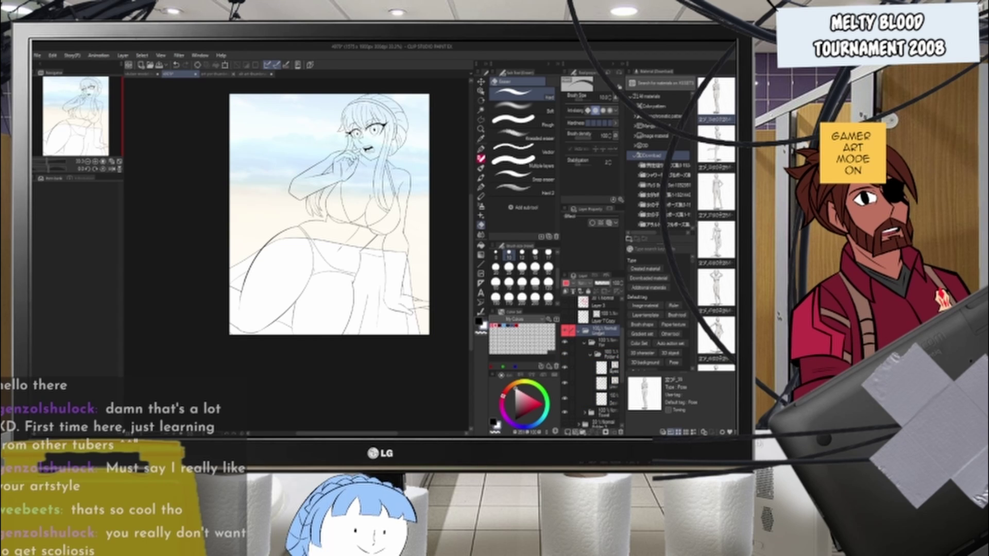
scroll(592, 391, "down", 2)
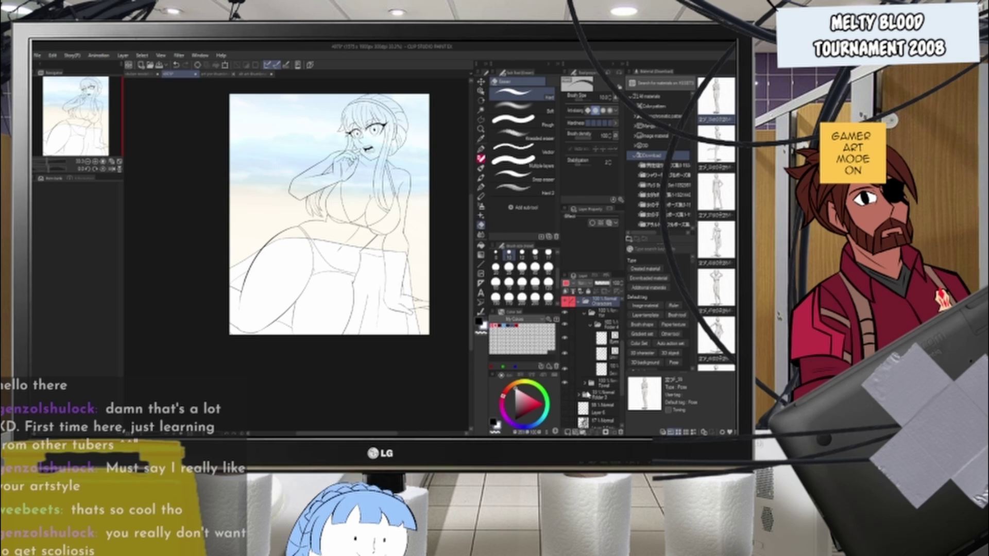
left_click(595, 386)
scroll(592, 392, "up", 1)
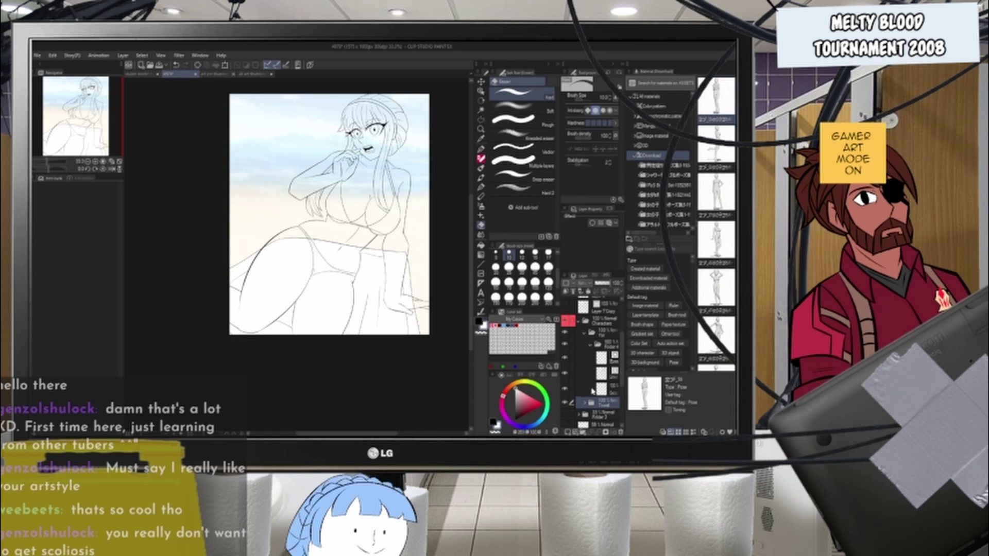
- Rename the new folder holding the figure's line layers Lineart and collapse it
left_click(600, 345)
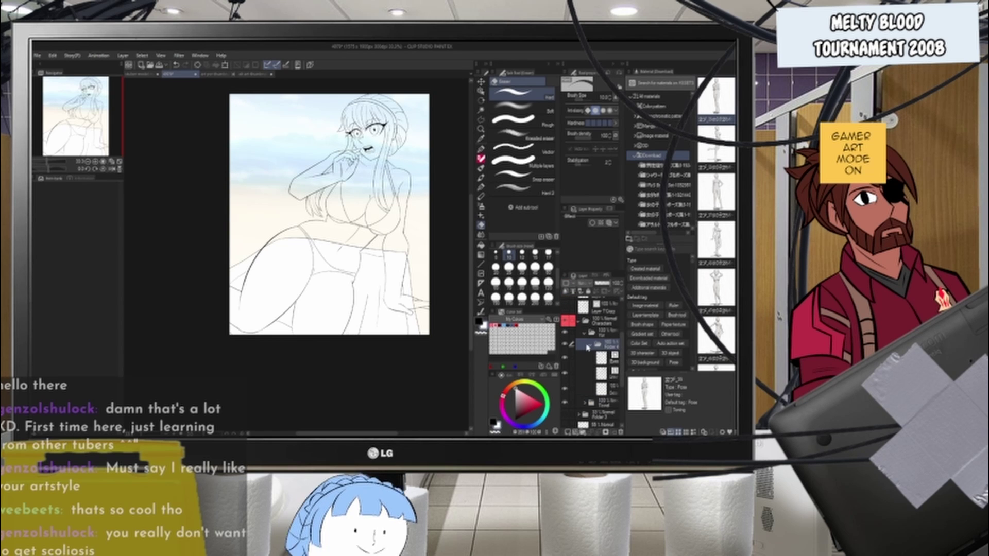
left_click(591, 345)
left_click(591, 347)
left_click(590, 347)
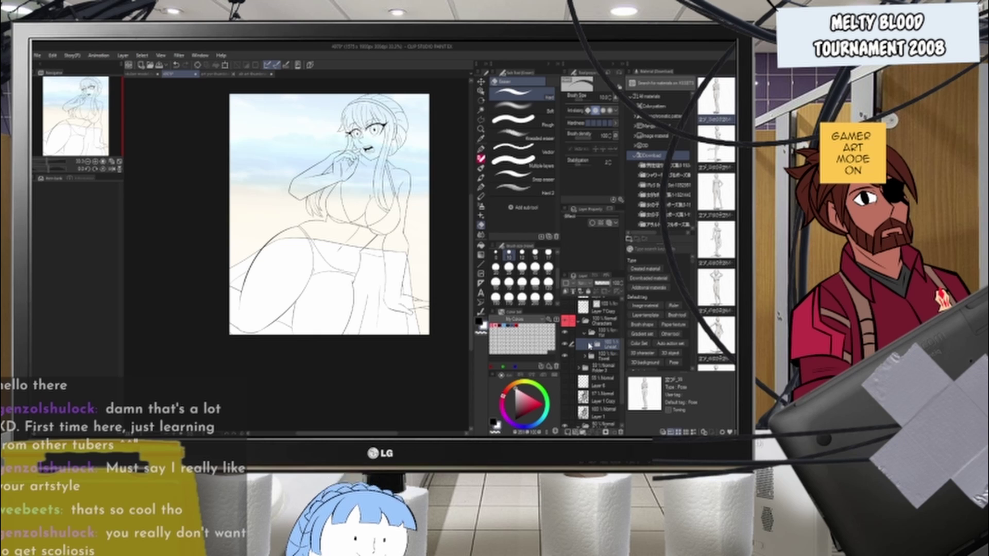
left_click(591, 345)
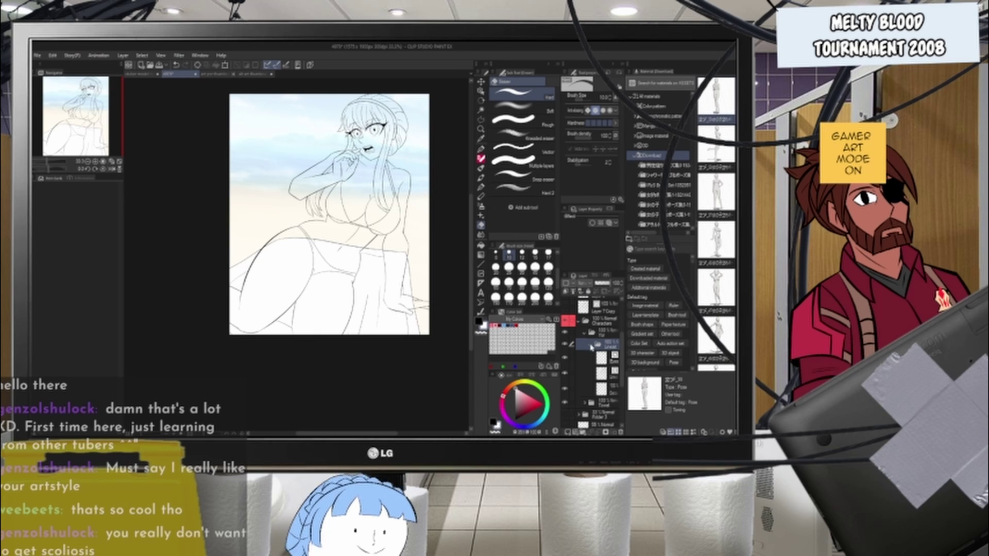
left_click(605, 374)
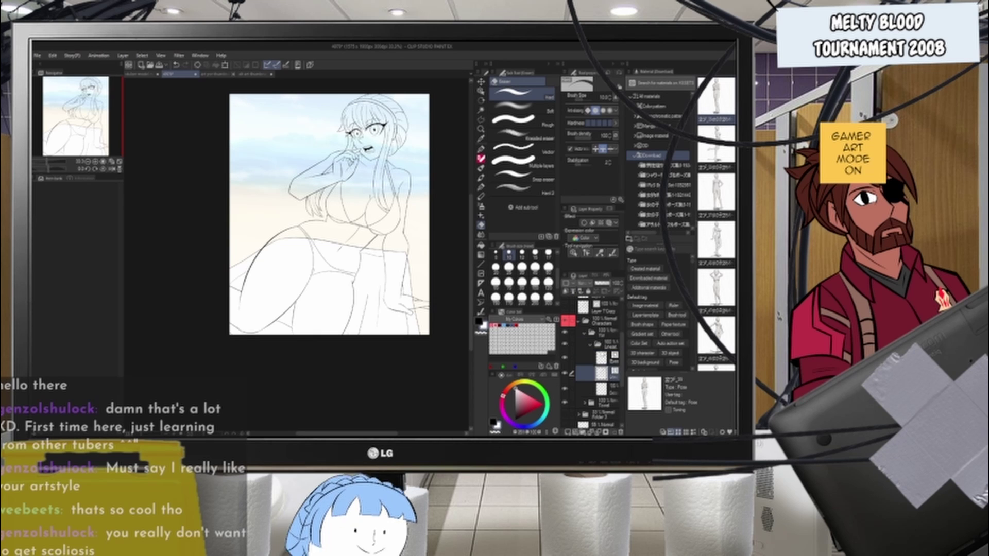
left_click(593, 348)
- Create a Color folder directly below the figure's Lineart folder and add a raster layer inside it
left_click(582, 433)
left_click_drag(605, 346, 607, 358)
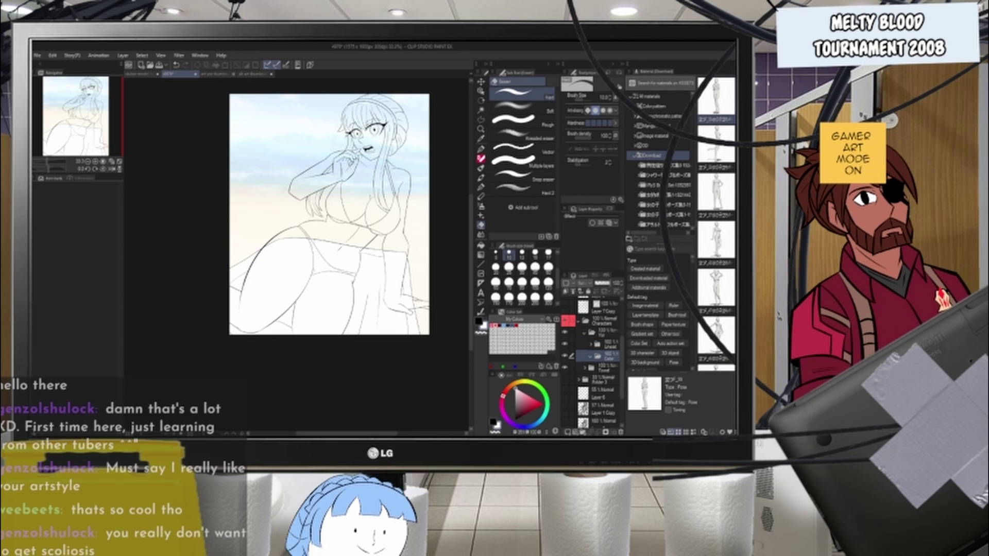
left_click(568, 432)
- Fill the entire new raster layer in the Color folder with white and deselect
key("x")
key("x")
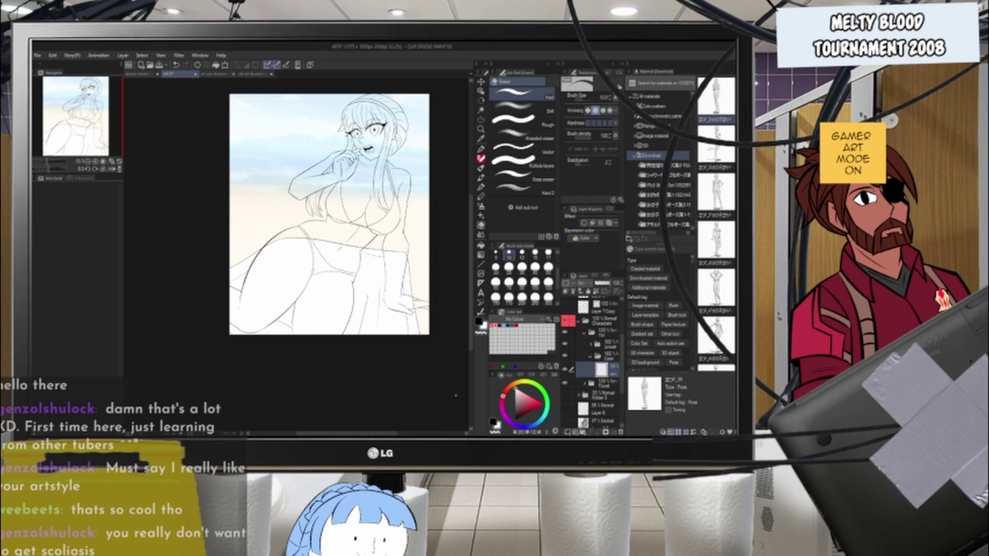
key("ctrl+a")
left_click(371, 348)
key("ctrl+d")
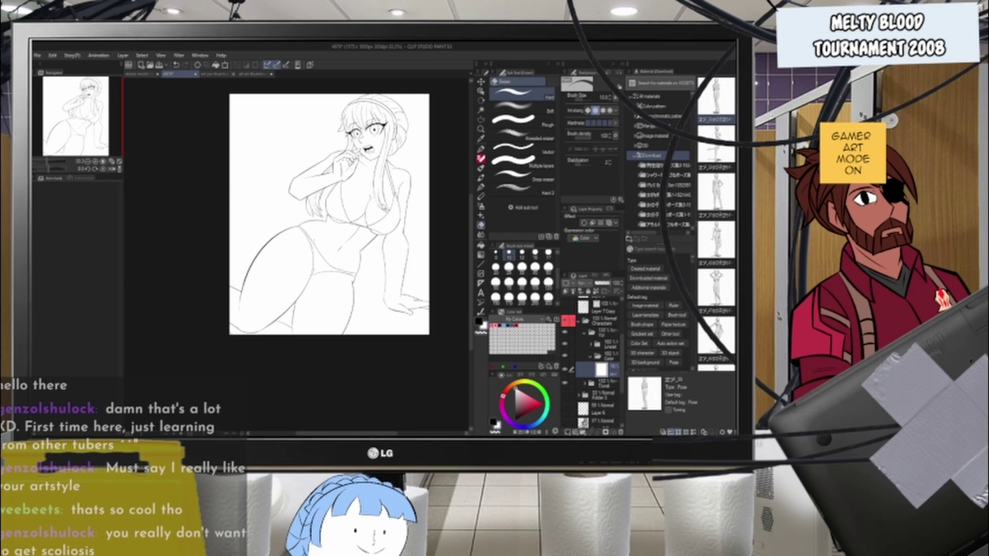
- Select the area outside the figure's outline with Auto select, referring to the line art
left_click(482, 119)
left_click(481, 111)
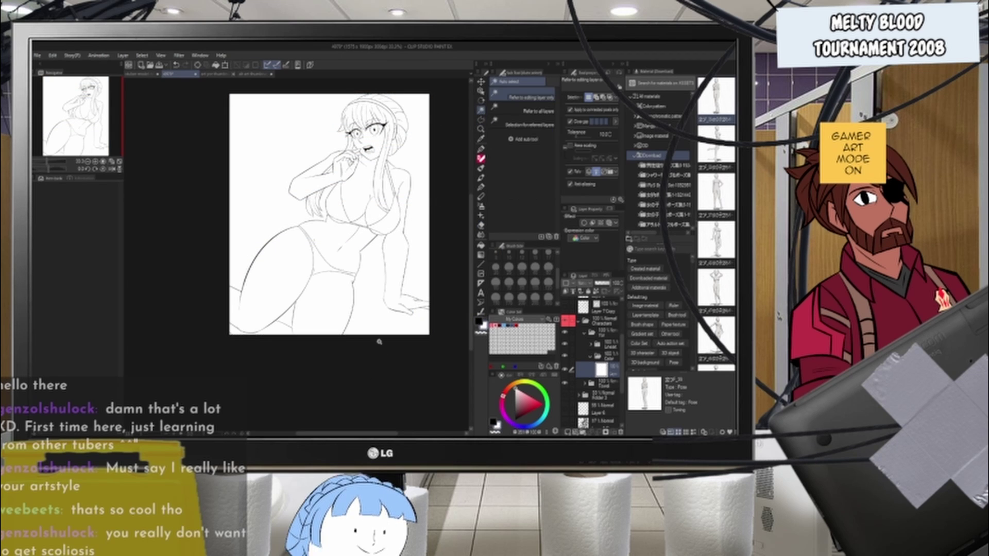
left_click(383, 327)
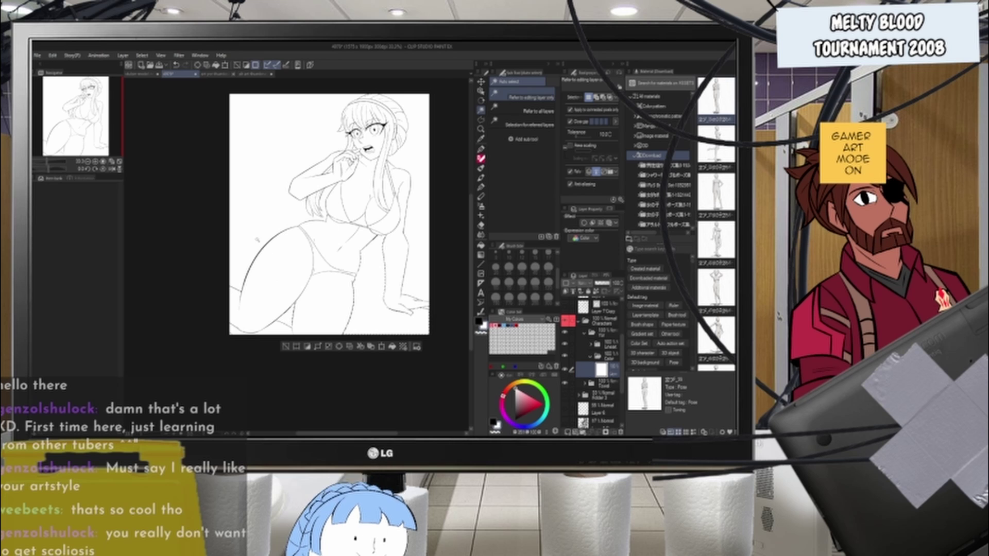
- Examine the selection edge around the hand, arms, hair, torso and thighs for leaks through the line art
scroll(385, 200, "up", 2)
scroll(394, 101, "up", 3)
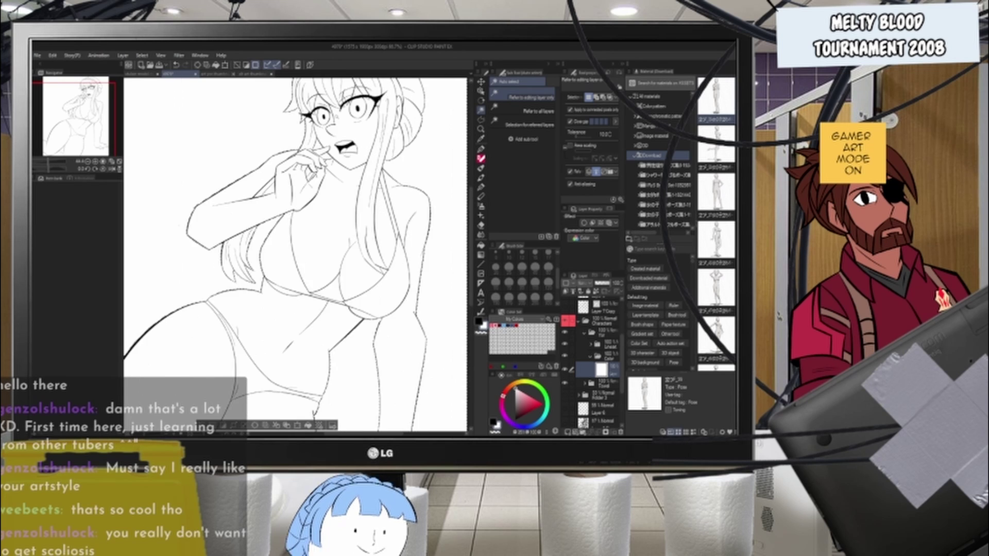
scroll(312, 139, "up", 5)
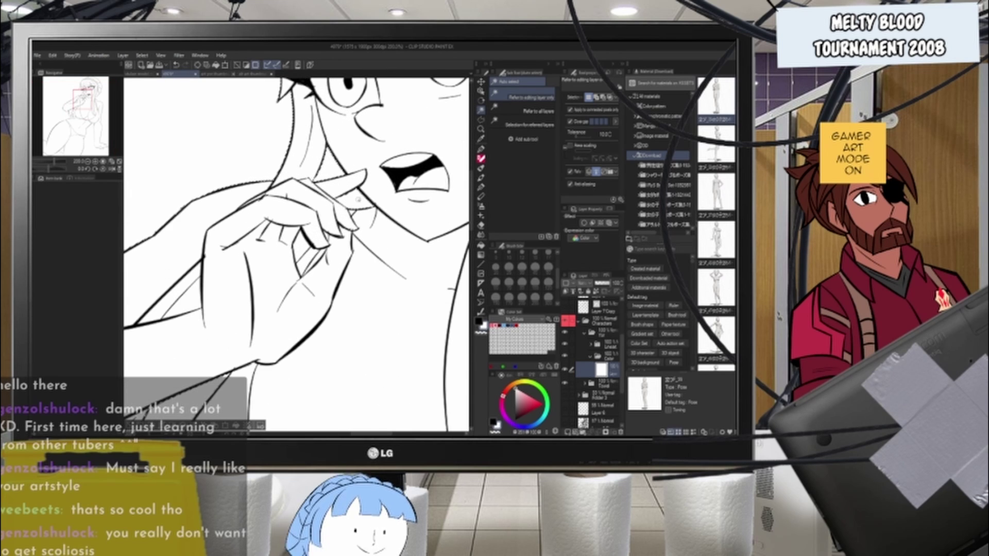
scroll(358, 200, "down", 2)
left_click_drag(309, 222, 376, 159)
scroll(226, 289, "up", 1)
scroll(257, 309, "down", 2)
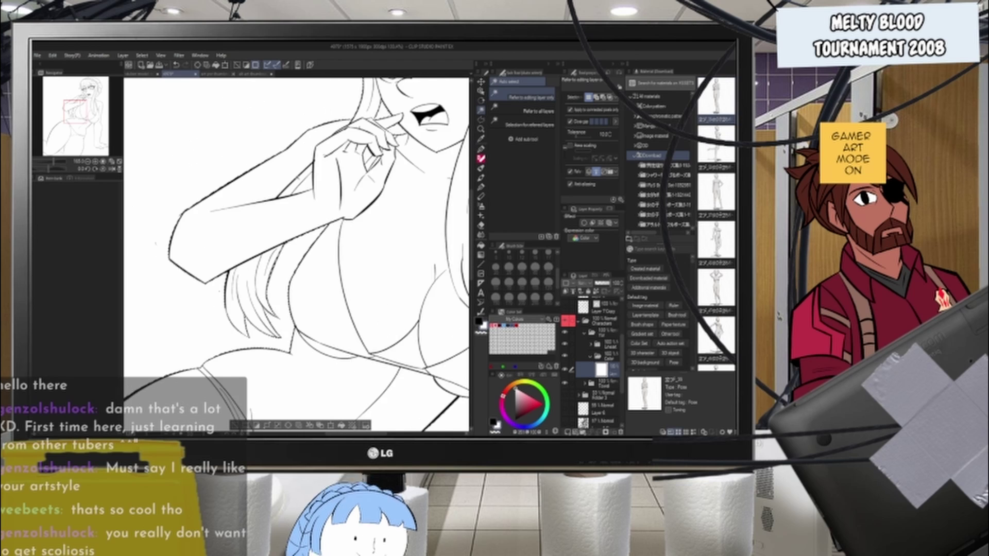
scroll(345, 147, "down", 5)
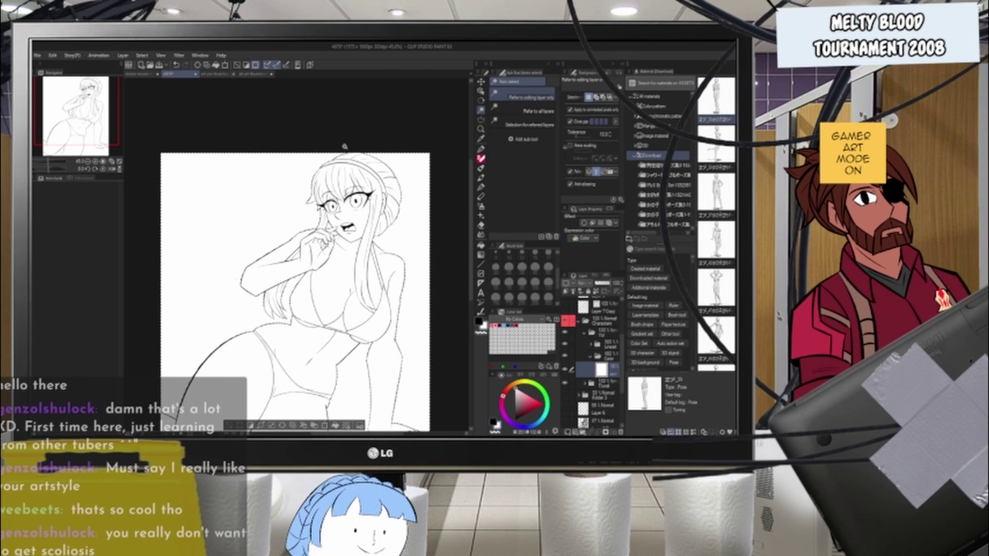
scroll(348, 147, "up", 2)
scroll(353, 146, "down", 2)
scroll(353, 146, "up", 1)
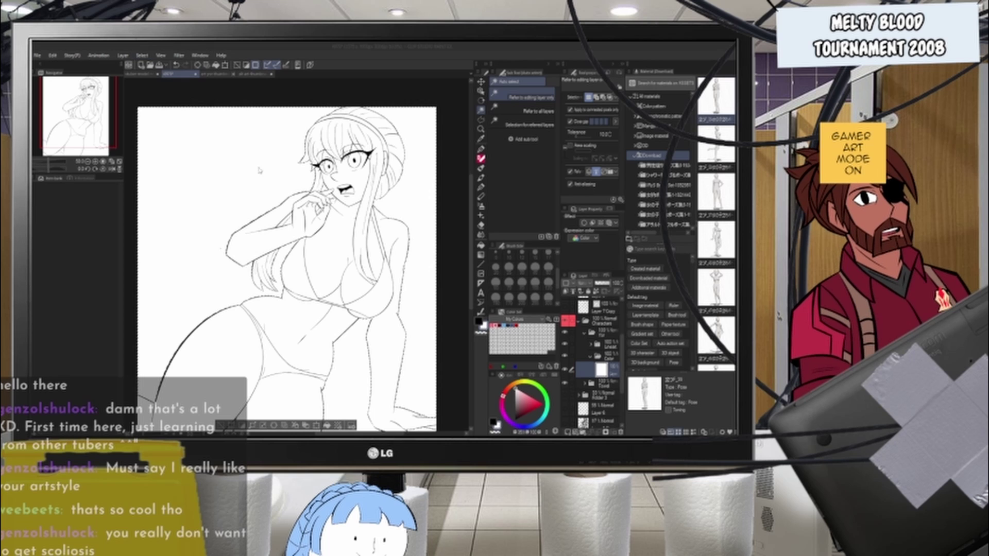
scroll(331, 393, "up", 6)
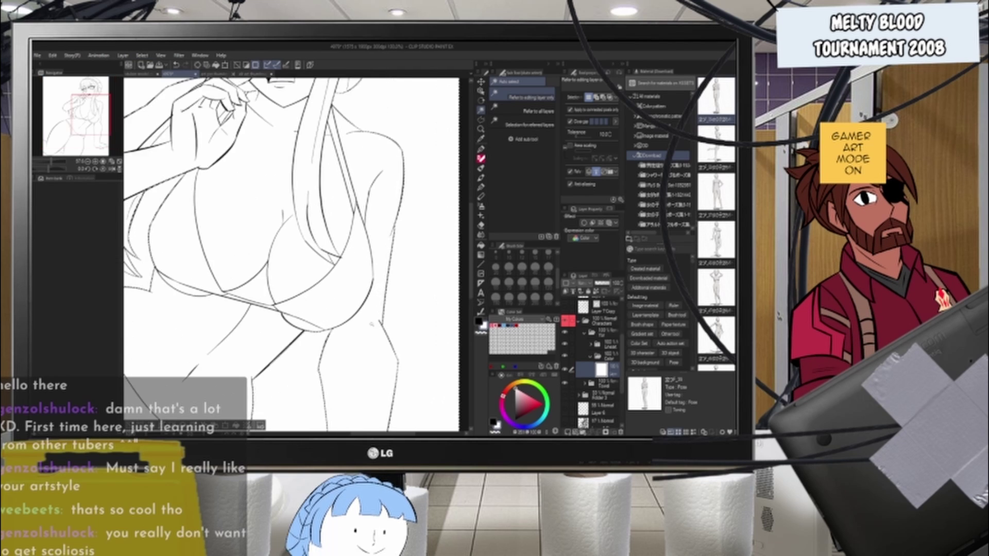
scroll(361, 108, "down", 5)
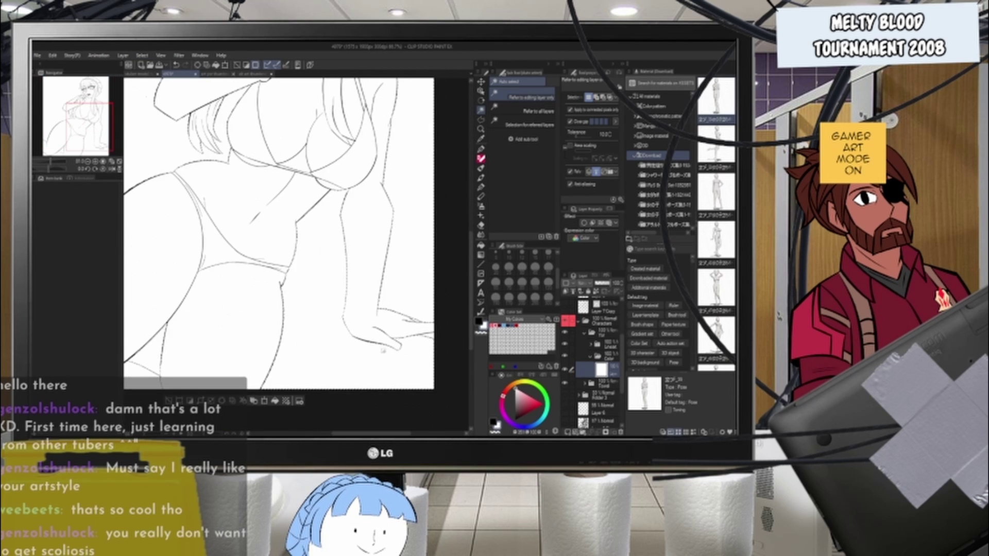
scroll(383, 361, "up", 2)
scroll(383, 362, "down", 3)
scroll(228, 349, "up", 4)
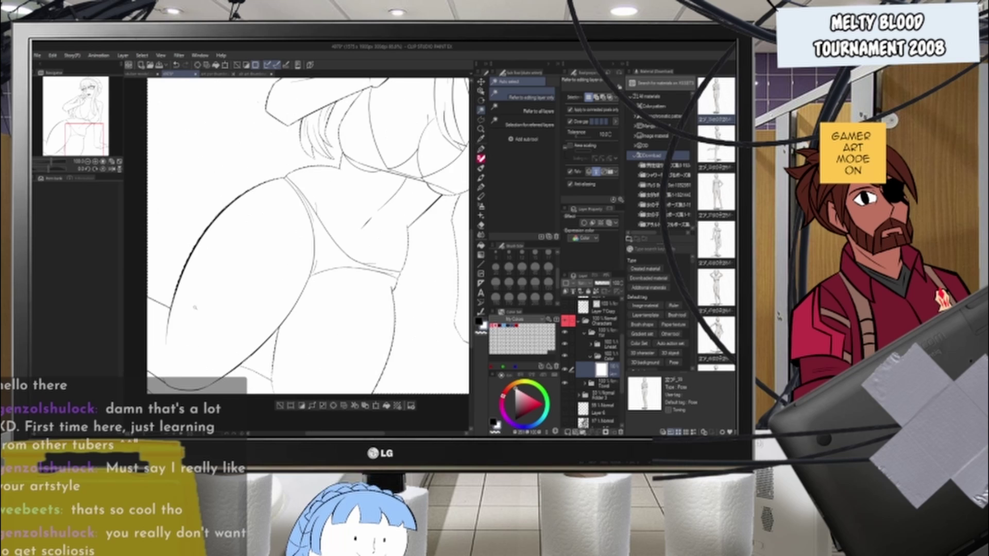
scroll(256, 407, "up", 1)
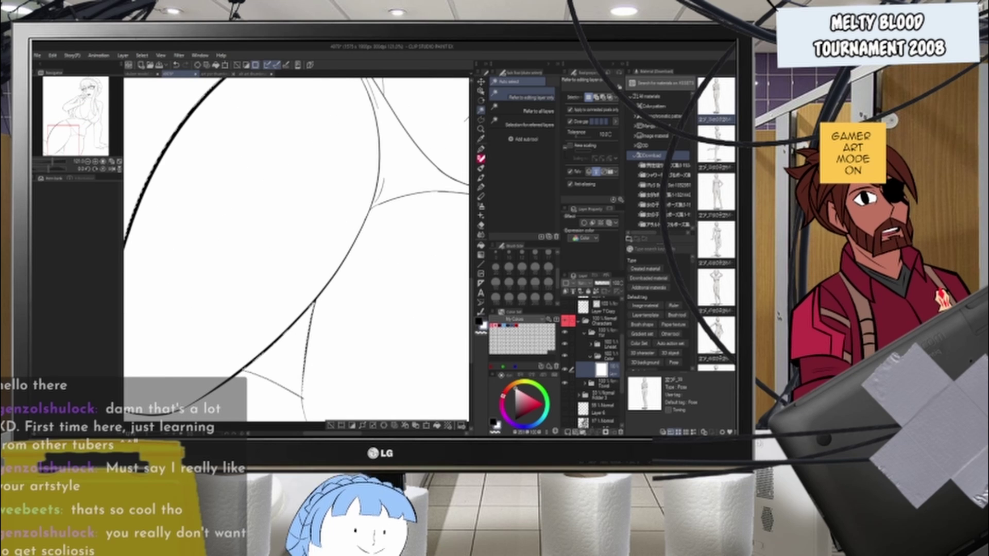
- Clear the white fill outside the figure, deselect and inspect the cutout around the raised arm and hair
left_click(384, 426)
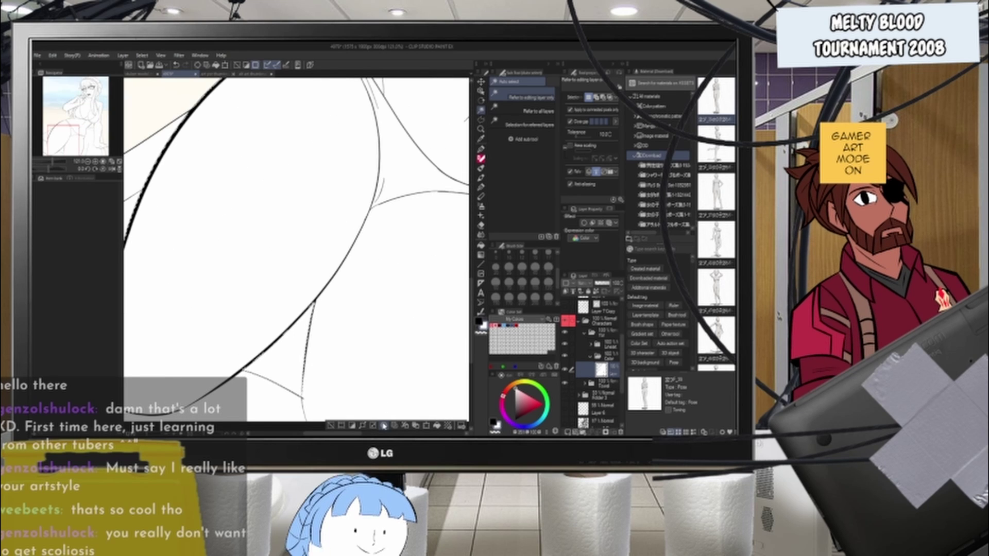
scroll(309, 247, "down", 5)
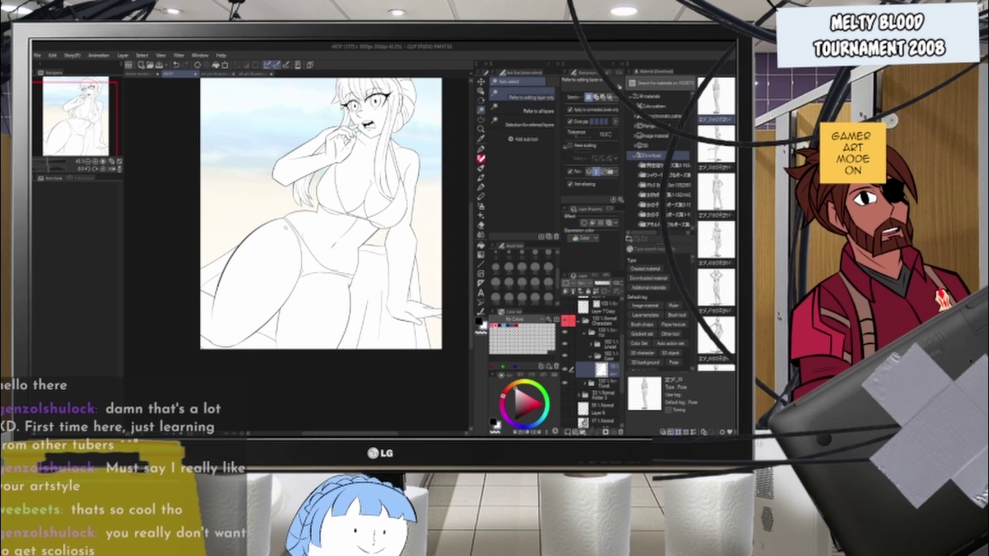
scroll(310, 247, "up", 4)
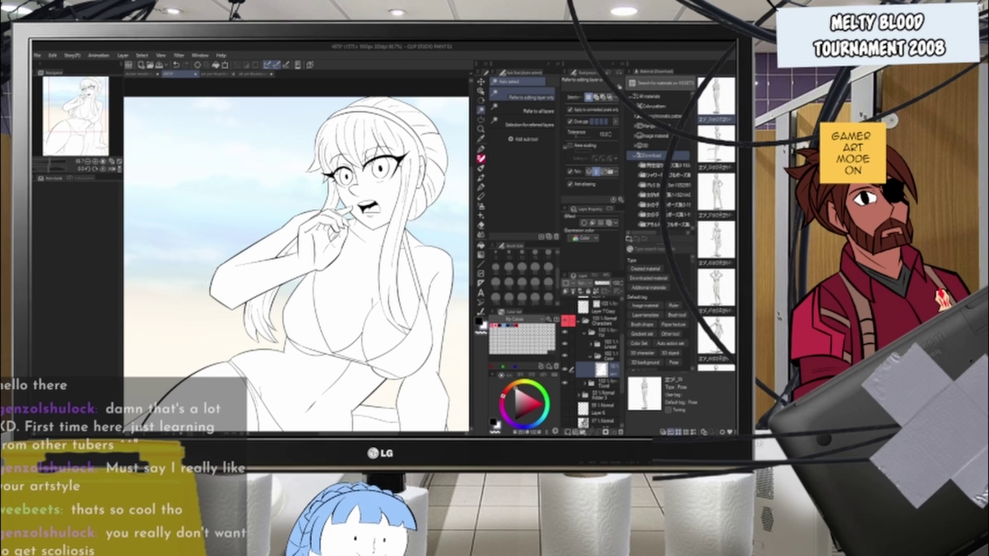
scroll(226, 340, "up", 2)
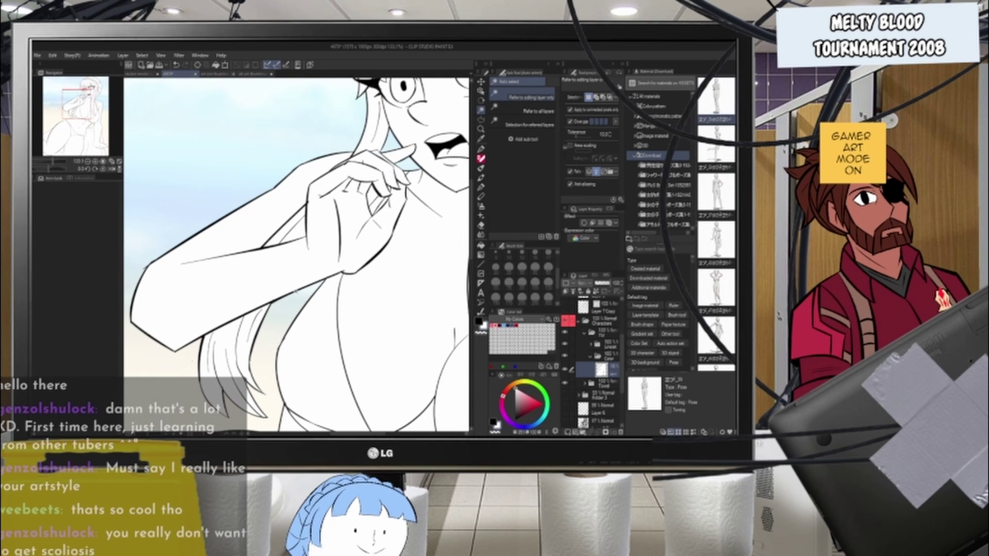
- Undo the clearing of the white fill and the selection outside the figure
left_click(297, 292)
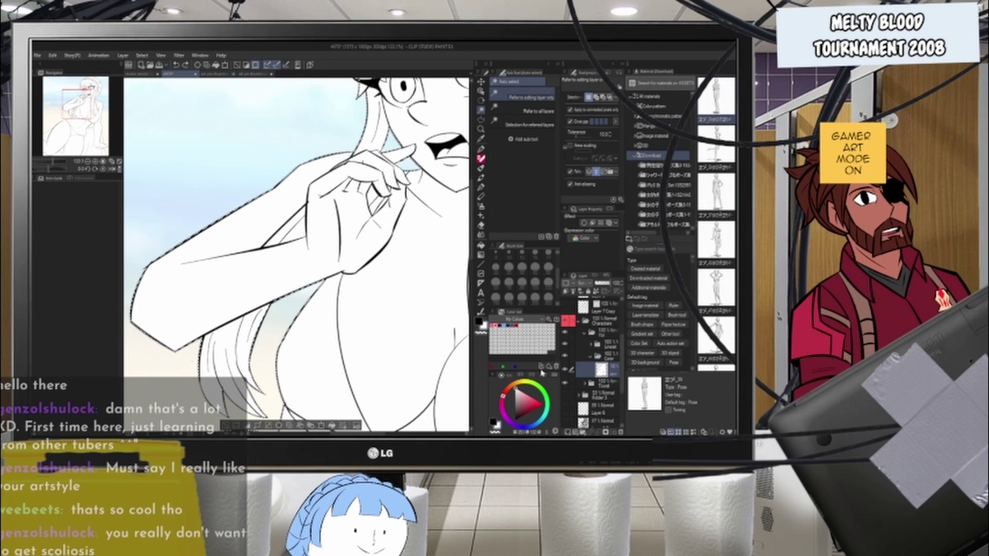
key("alt+Delete")
scroll(309, 253, "down", 2)
key("ctrl+d")
scroll(284, 283, "down", 3)
key("ctrl+plus")
key("ctrl+plus")
key("ctrl+plus")
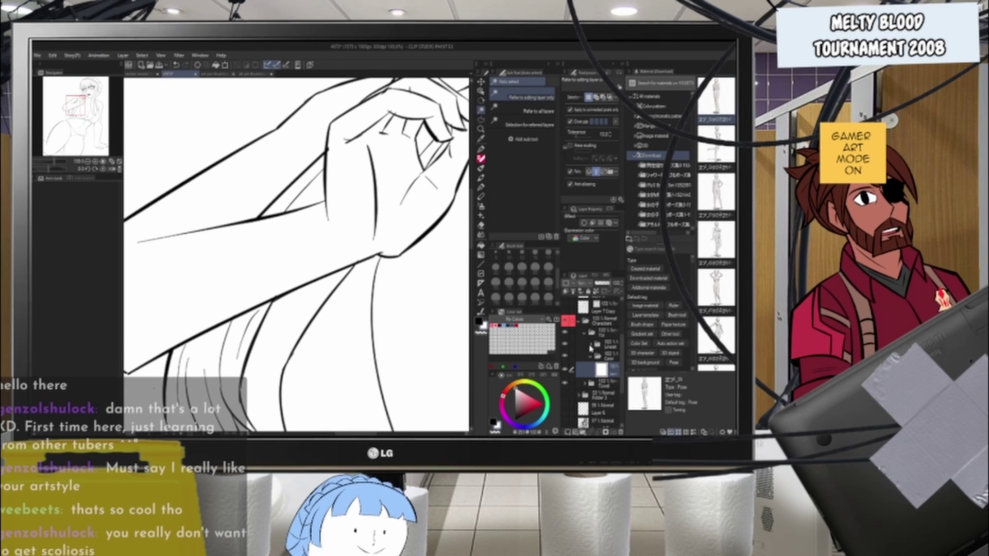
- Activate the line layer in the Lineart folder with the brush and examine the outline around the bent arm and torso
left_click(591, 344)
left_click(608, 358)
left_click(608, 373)
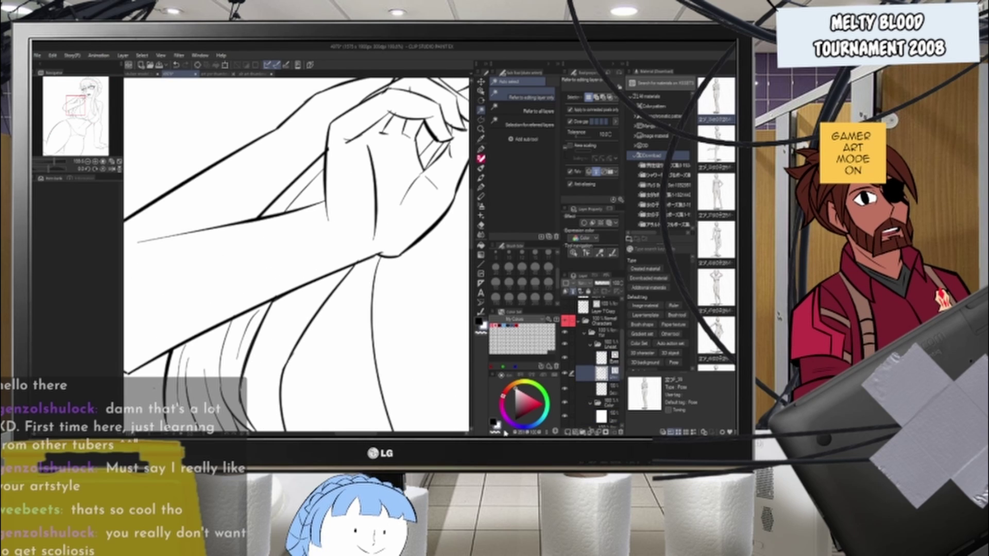
key("b")
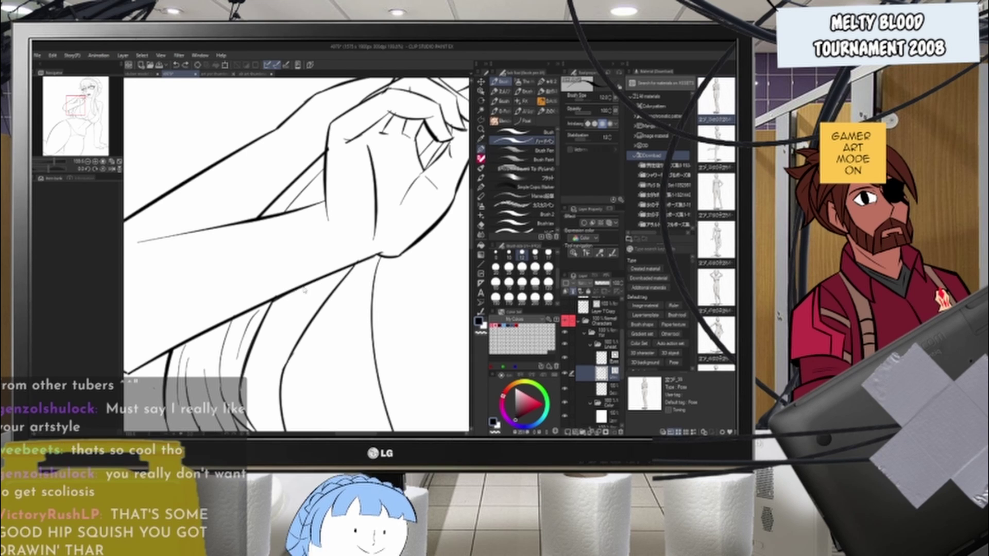
scroll(334, 248, "down", 7)
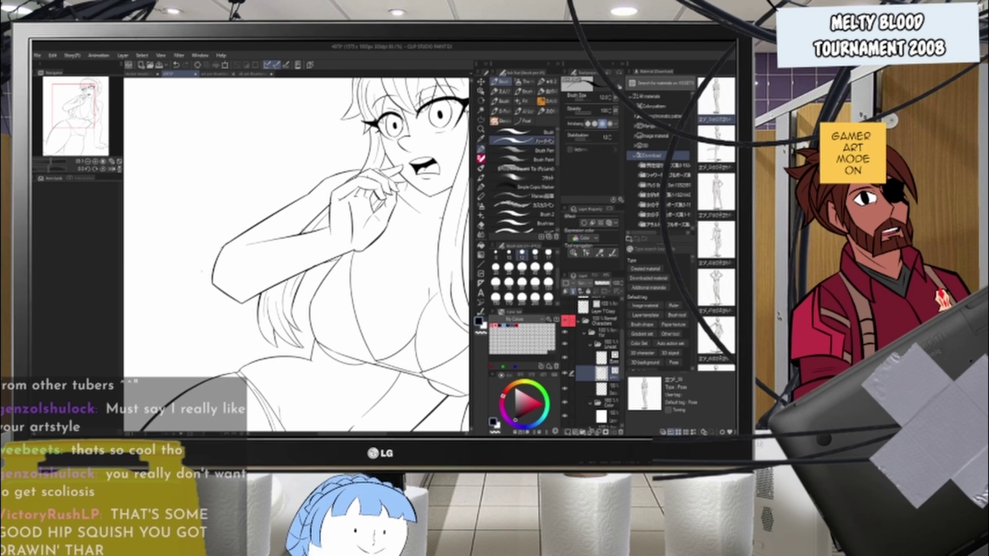
scroll(307, 233, "up", 3)
scroll(355, 235, "down", 4)
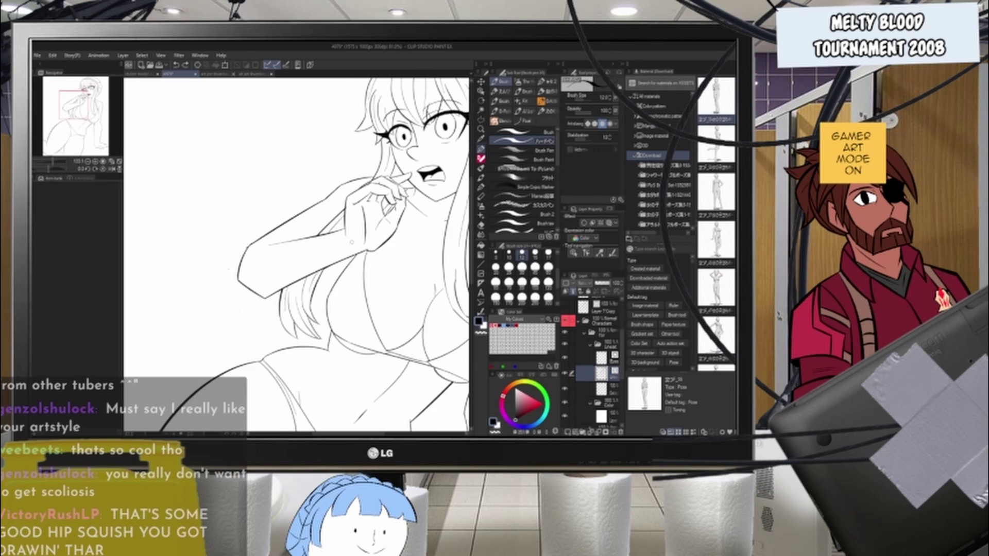
scroll(350, 261, "up", 1)
scroll(350, 261, "down", 3)
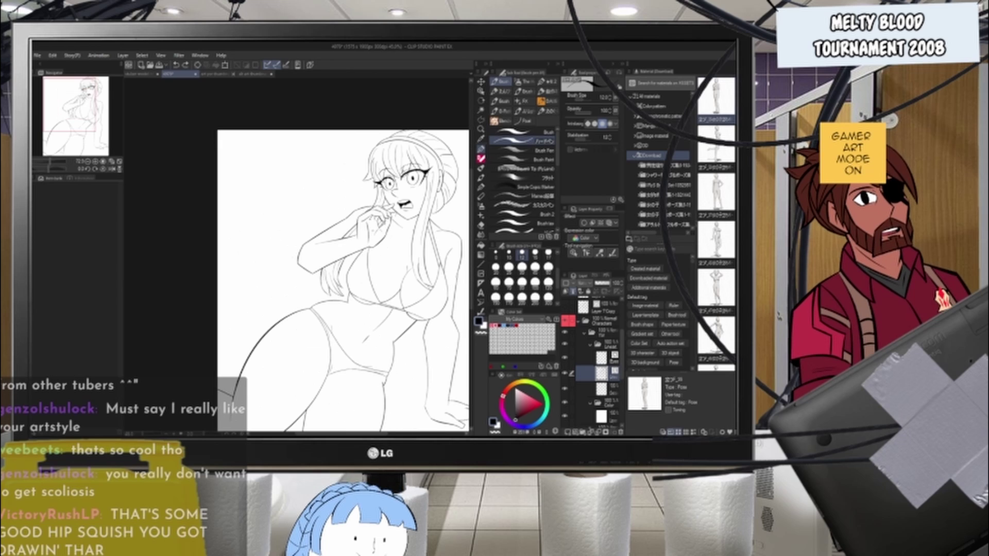
- On the white base layer in the Color folder, select the area outside the figure plus the gap between the supporting arm and torso with Auto select
left_click(609, 392)
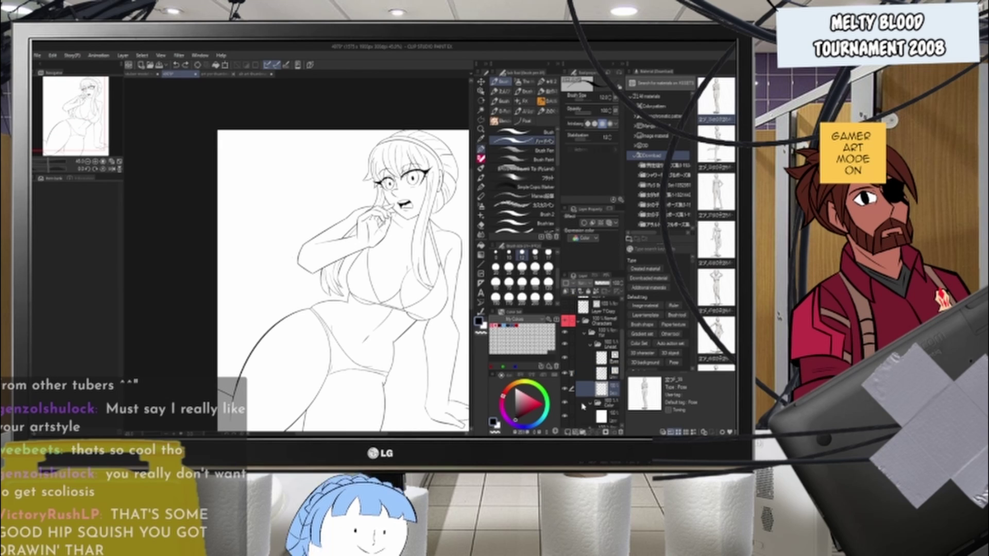
scroll(602, 399, "down", 2)
left_click(601, 400)
left_click(605, 386)
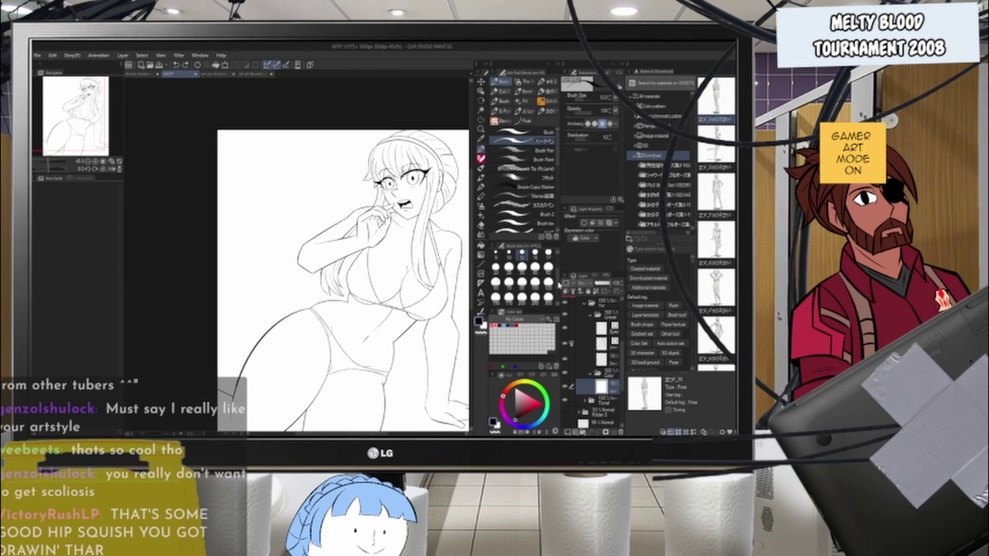
left_click(481, 111)
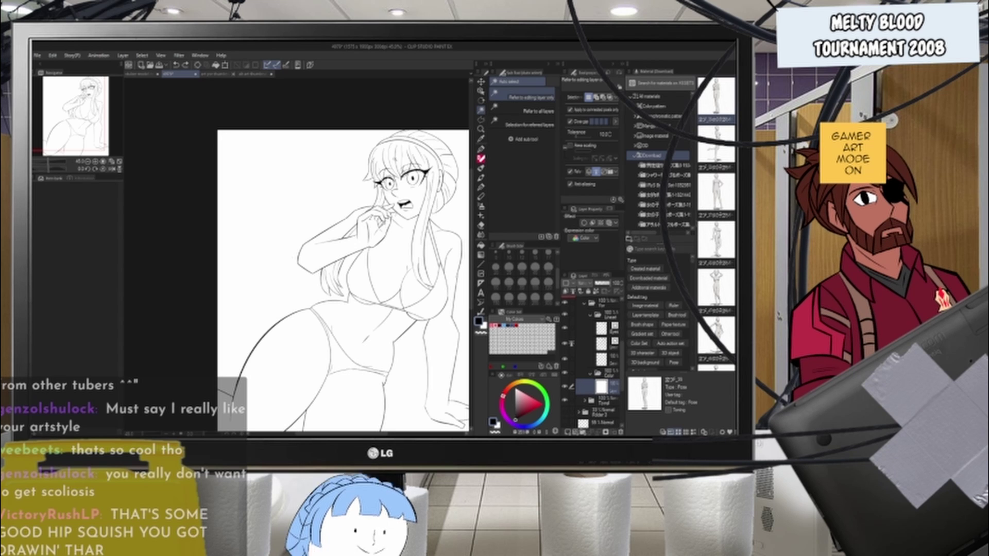
scroll(394, 159, "down", 4)
scroll(363, 255, "up", 5)
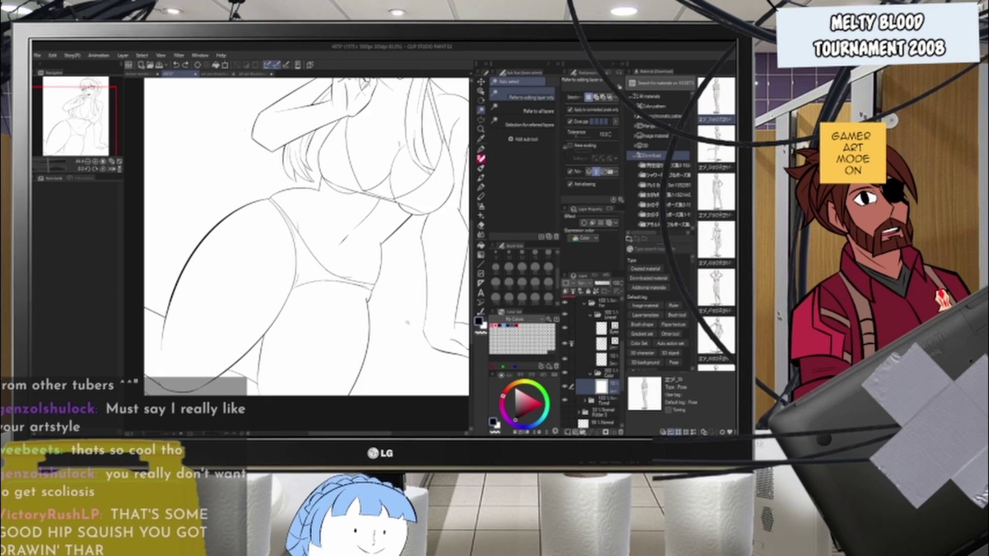
scroll(309, 237, "down", 3)
scroll(330, 180, "up", 3)
left_click(285, 283)
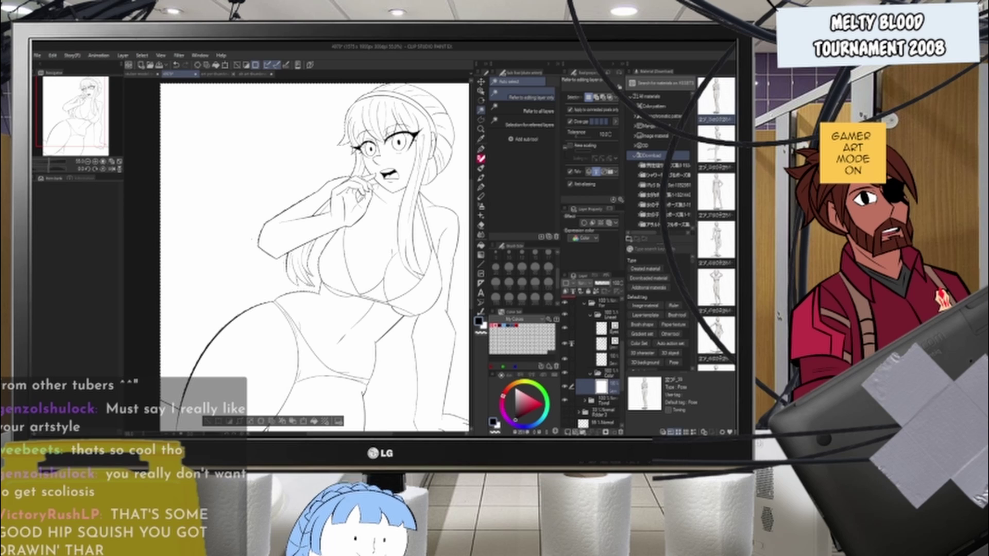
left_click(405, 368, "shift")
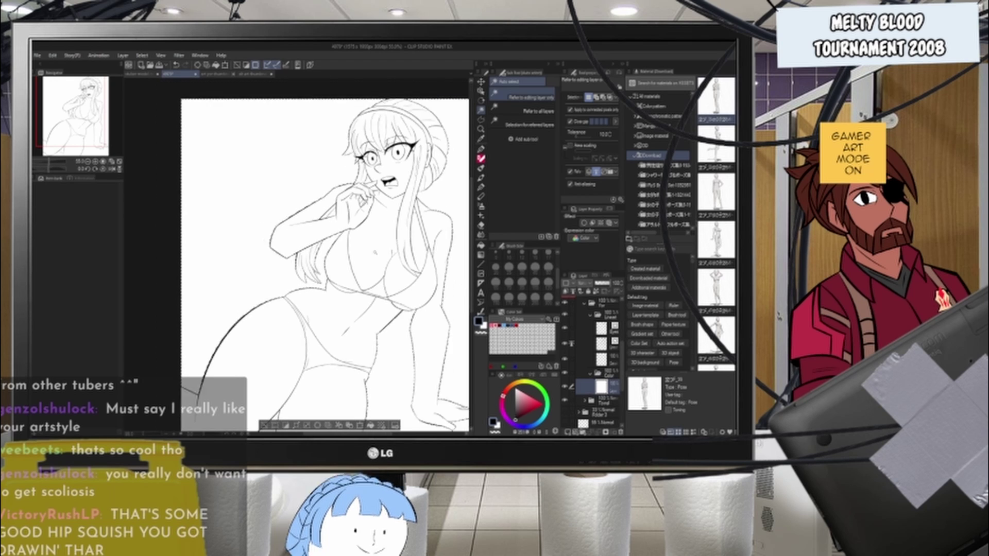
- Try clearing the white fill outside the figure, deselect, inspect the cutout around the hand and hair, and undo both actions
scroll(314, 258, "down", 3)
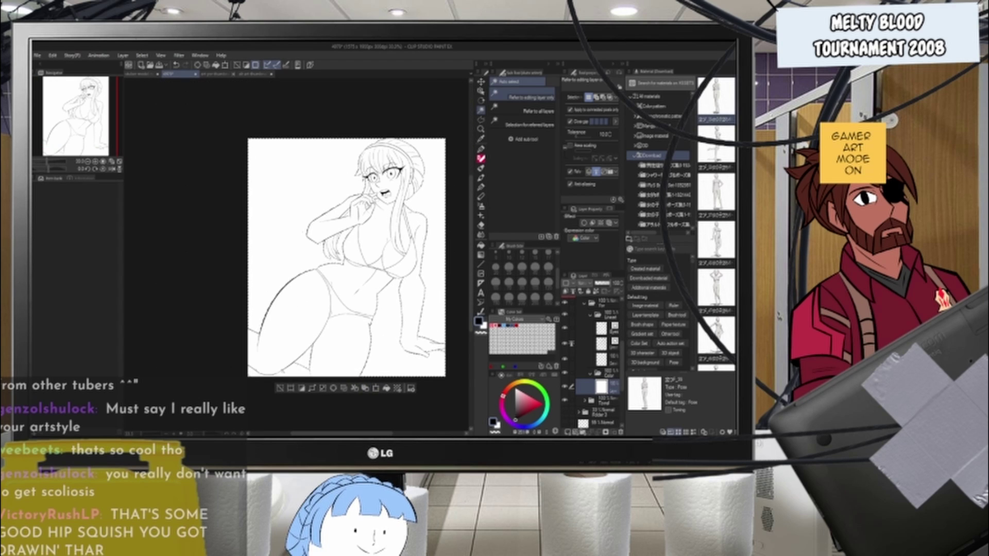
scroll(281, 320, "up", 5)
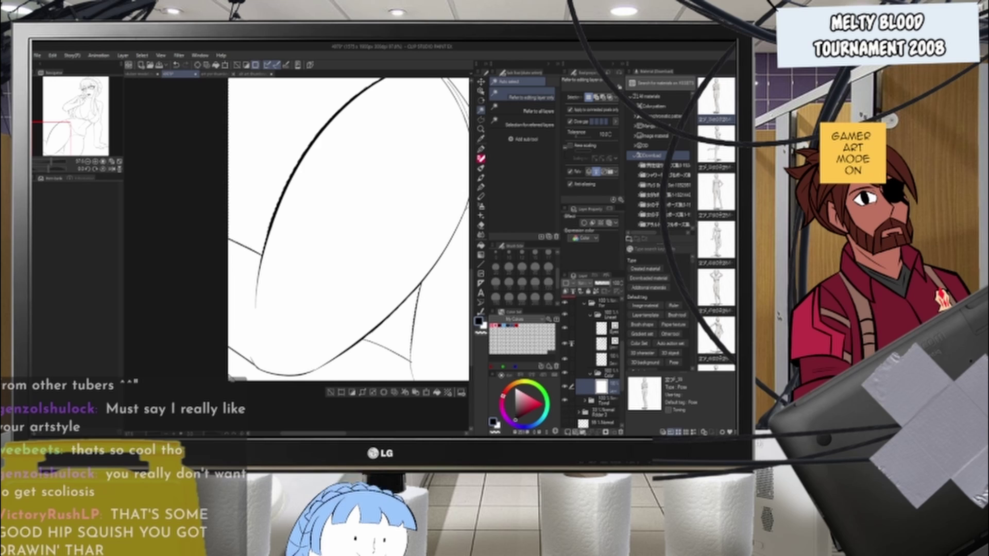
scroll(258, 350, "down", 4)
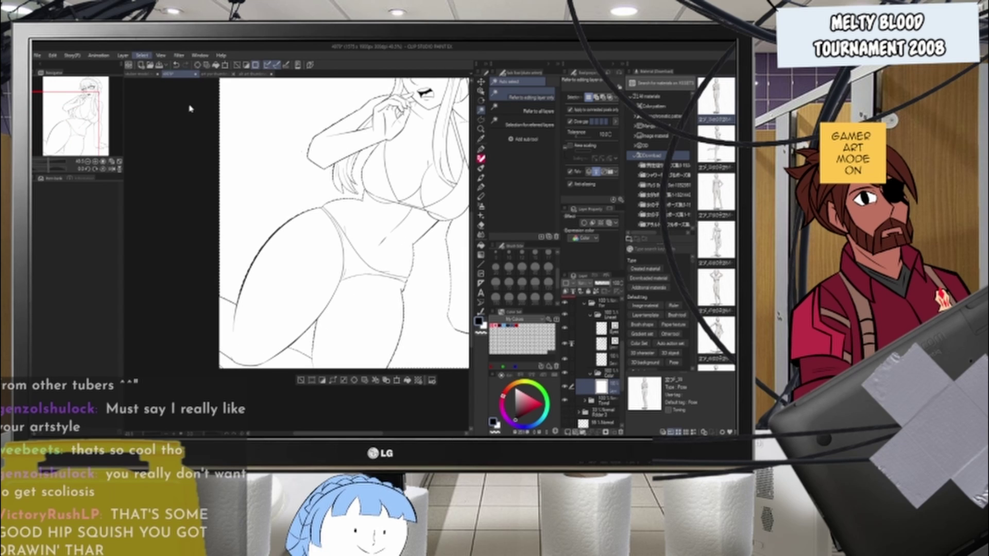
left_click(354, 380)
key("ctrl+d")
scroll(332, 324, "down", 1)
scroll(313, 219, "up", 2)
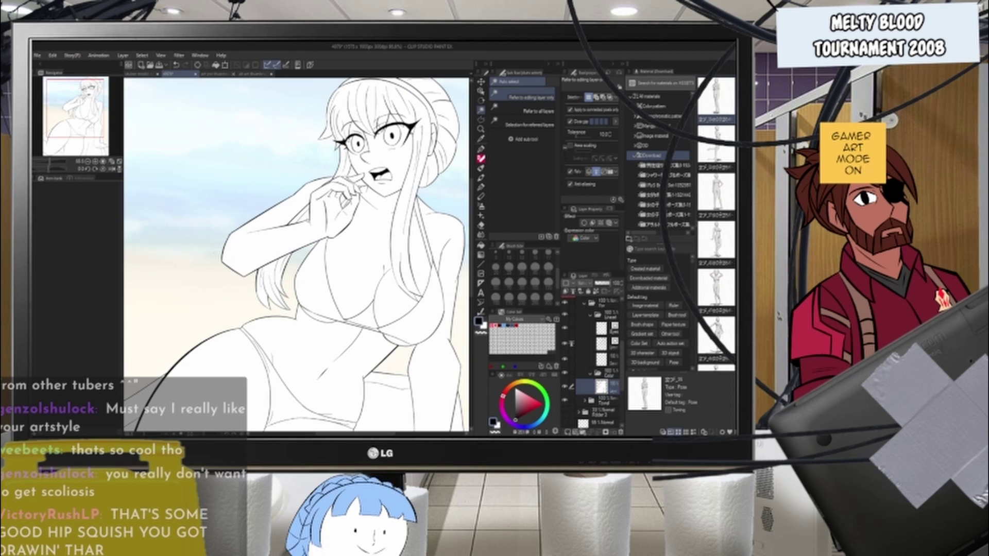
scroll(358, 177, "up", 3)
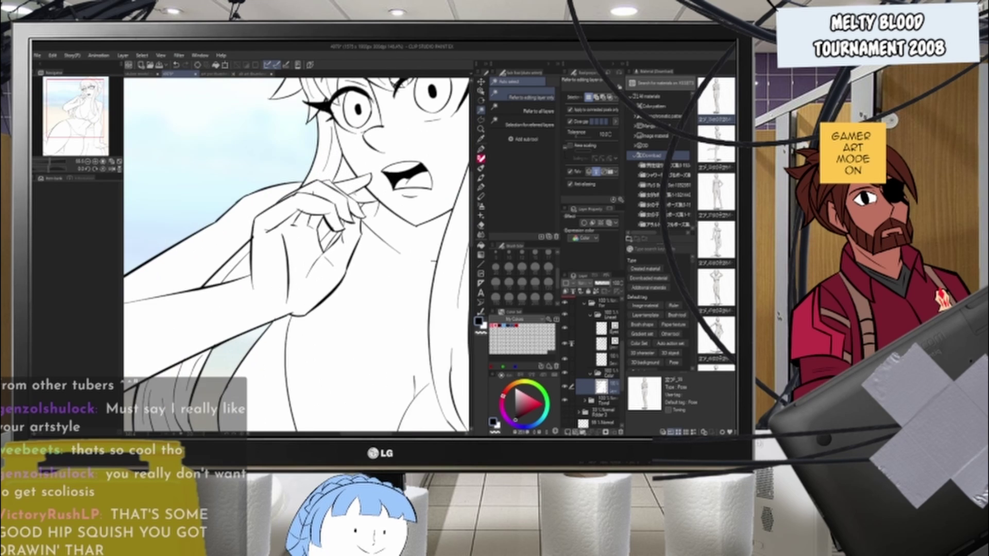
key("ctrl+z")
key("ctrl+z")
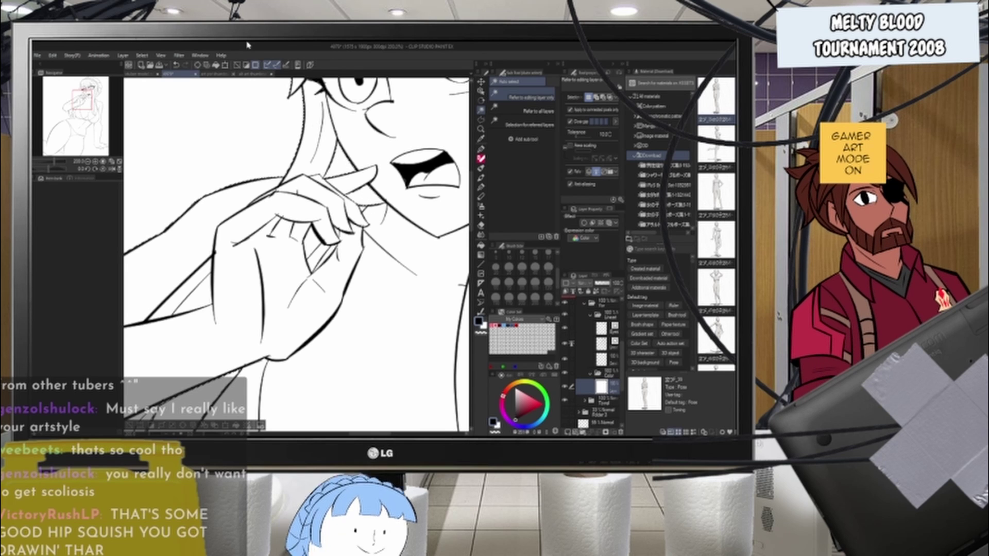
- Clear the white fill outside the figure, including the small gap between the face-side hair and raised hand, and deselect
left_click(441, 325)
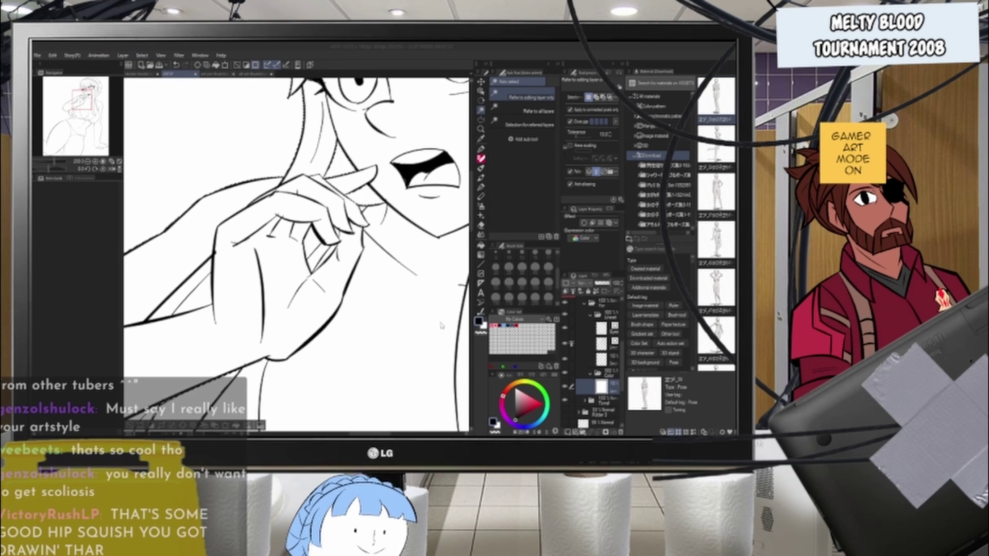
left_click(183, 427)
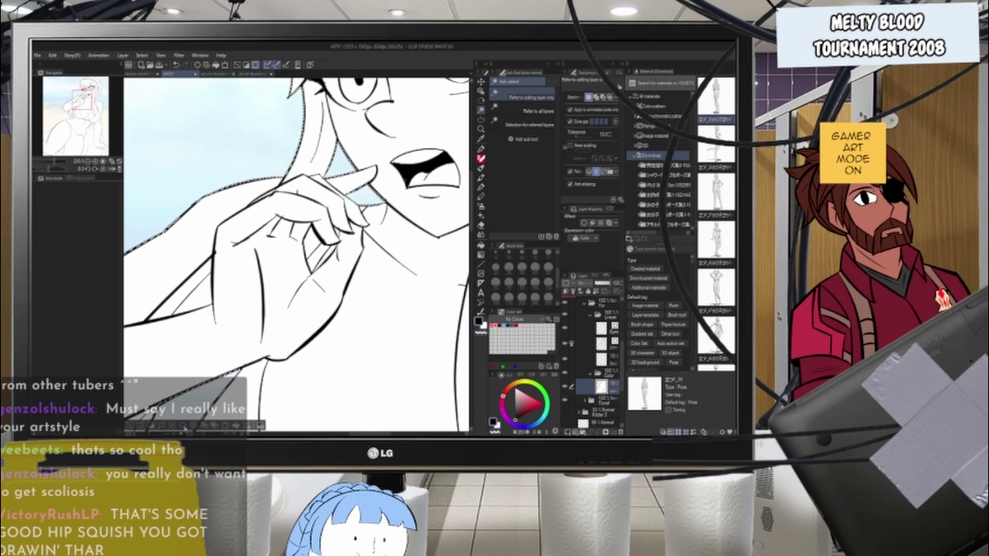
key("ctrl+d")
- Examine the white figure cutout against the beach background at different zoom levels, including the hair, arms and thighs
scroll(325, 128, "down", 6)
scroll(297, 258, "up", 1)
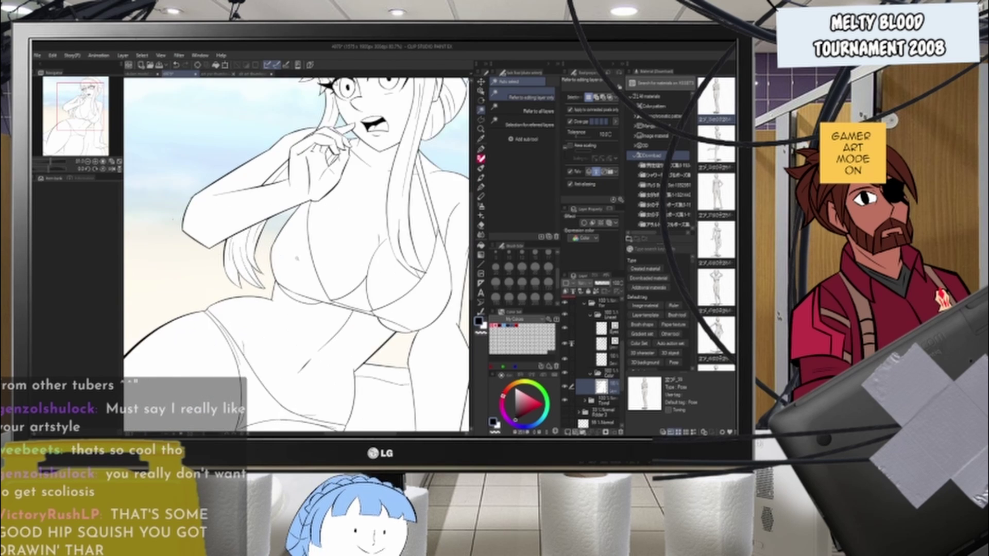
scroll(296, 255, "down", 5)
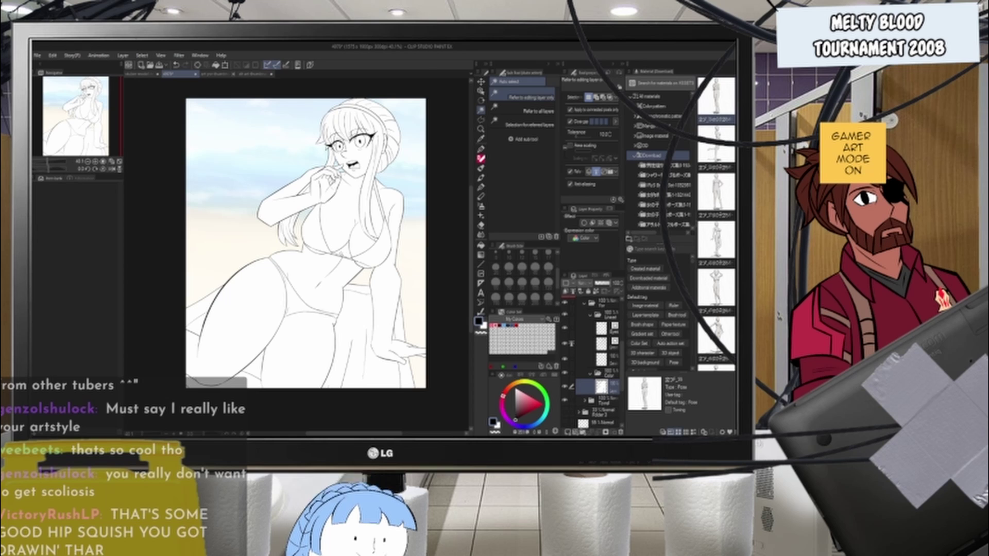
scroll(306, 243, "down", 2)
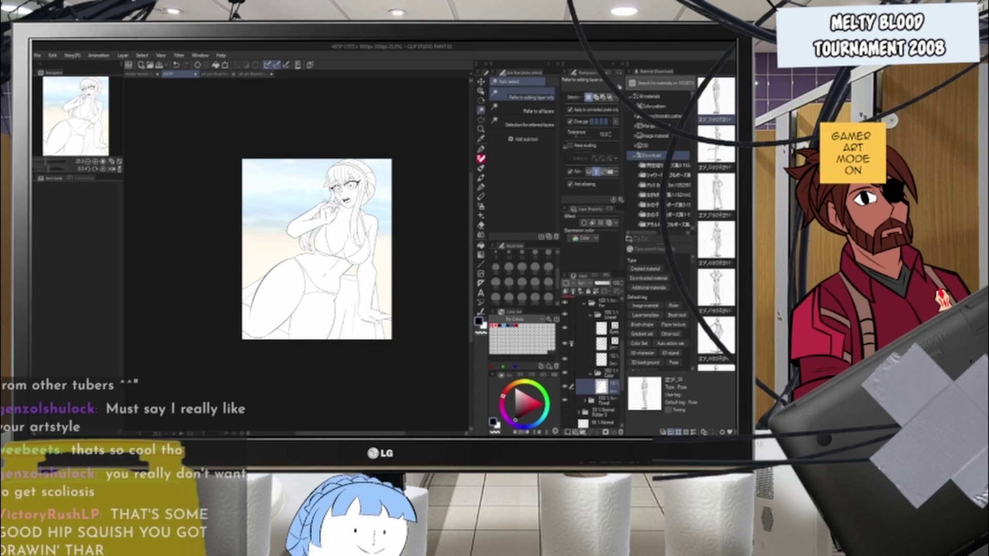
scroll(346, 297, "down", 2)
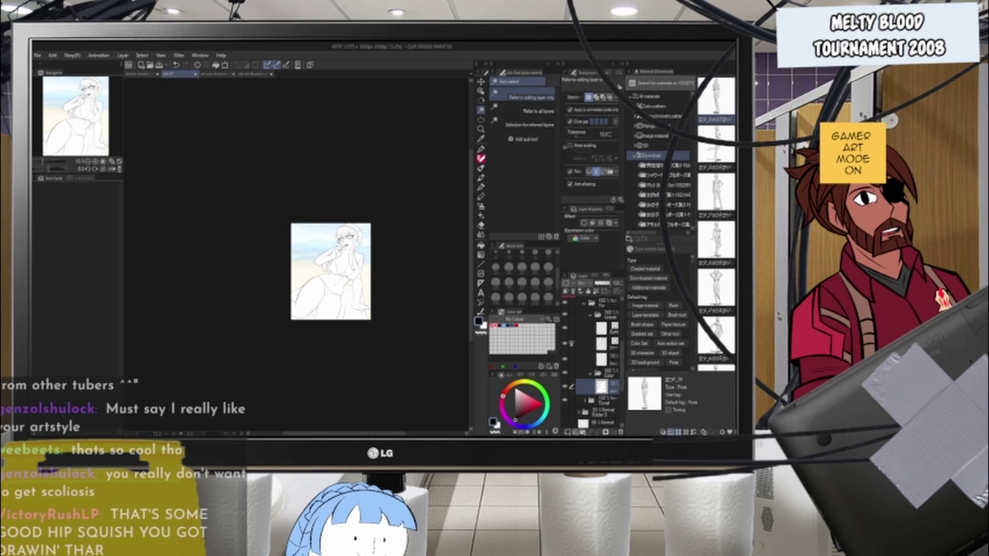
scroll(355, 256, "up", 4)
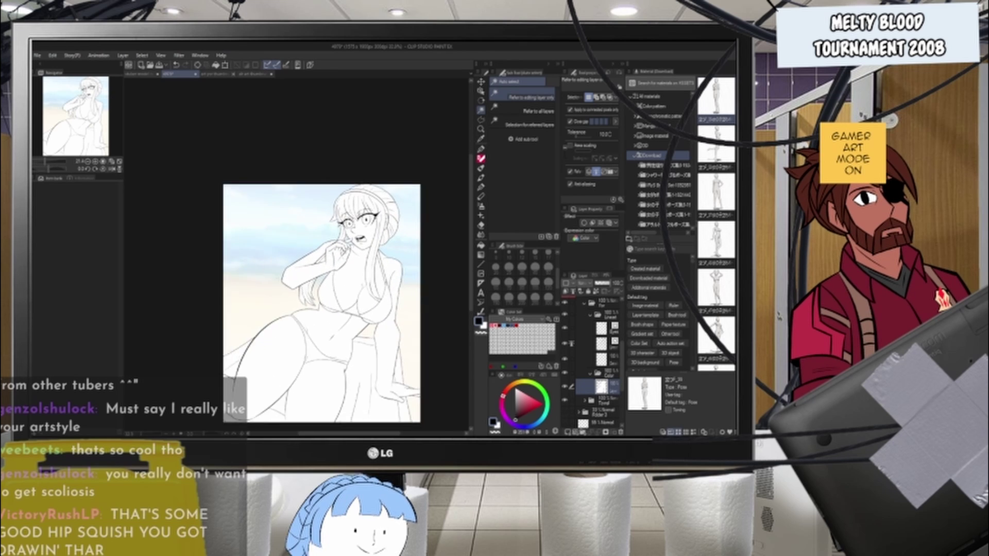
scroll(363, 239, "up", 2)
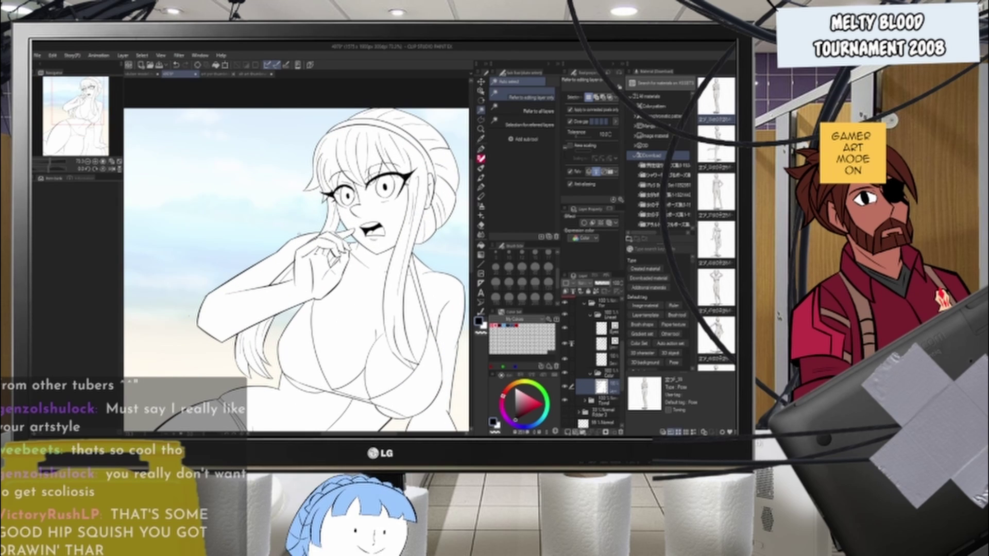
scroll(304, 268, "down", 3)
scroll(299, 278, "up", 1)
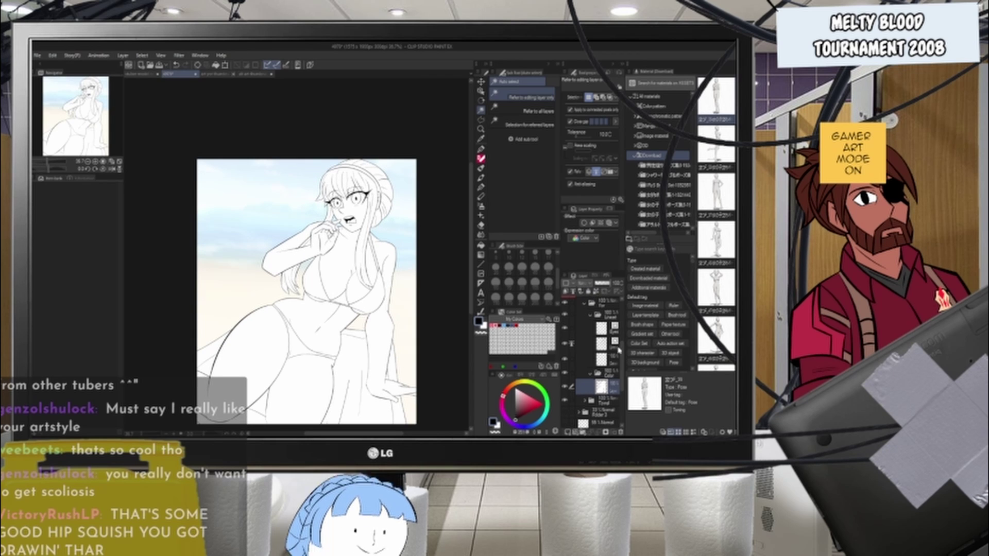
- Create a folder above the lowest line layer and paste copies of the upper two line layers into it, merged into one layer
left_click(577, 344)
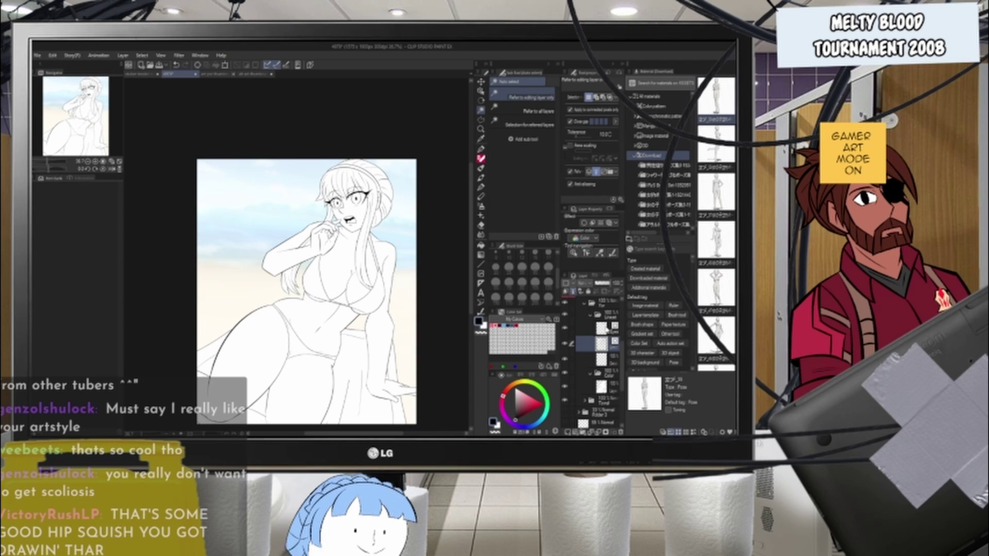
left_click(608, 329, "ctrl")
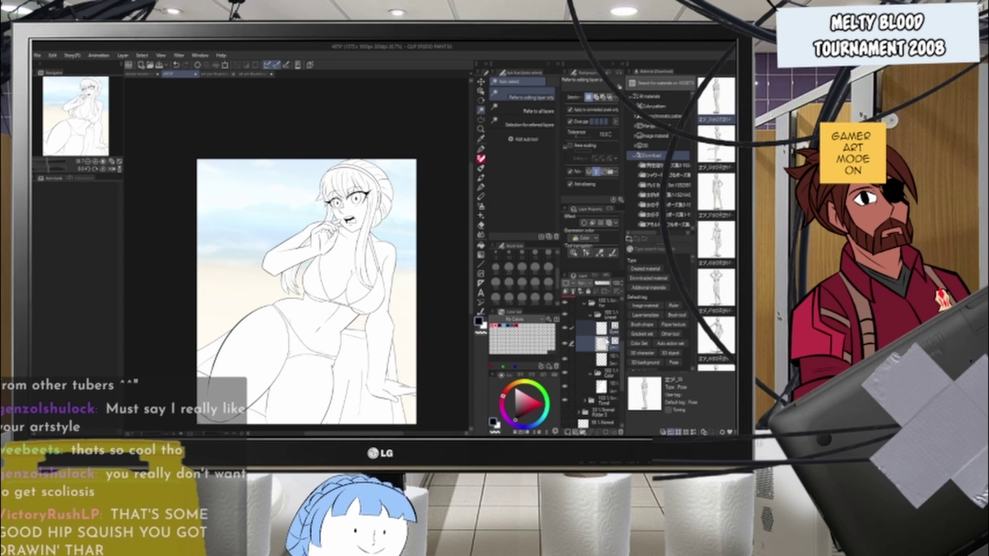
left_click(610, 361)
left_click(584, 432)
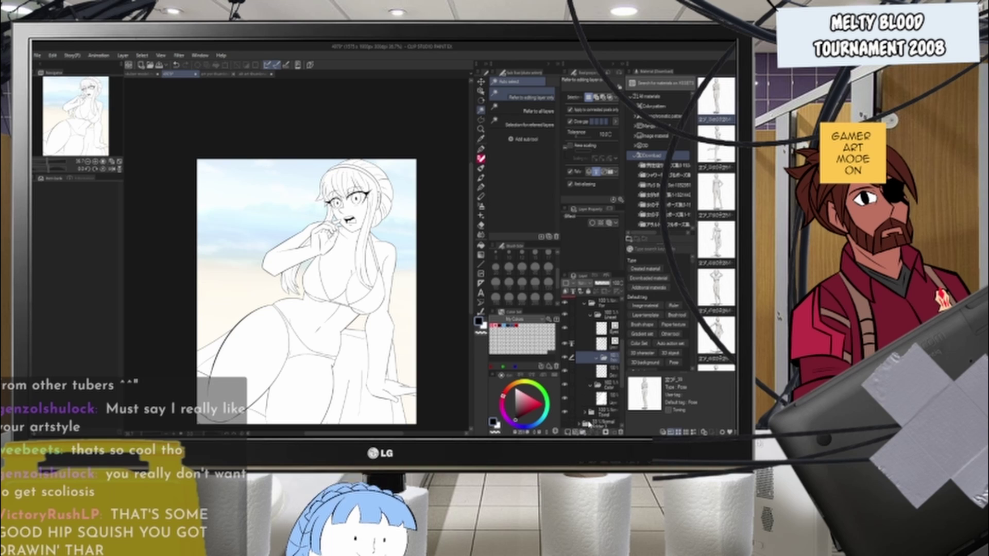
key("ctrl+v")
key("ctrl+e")
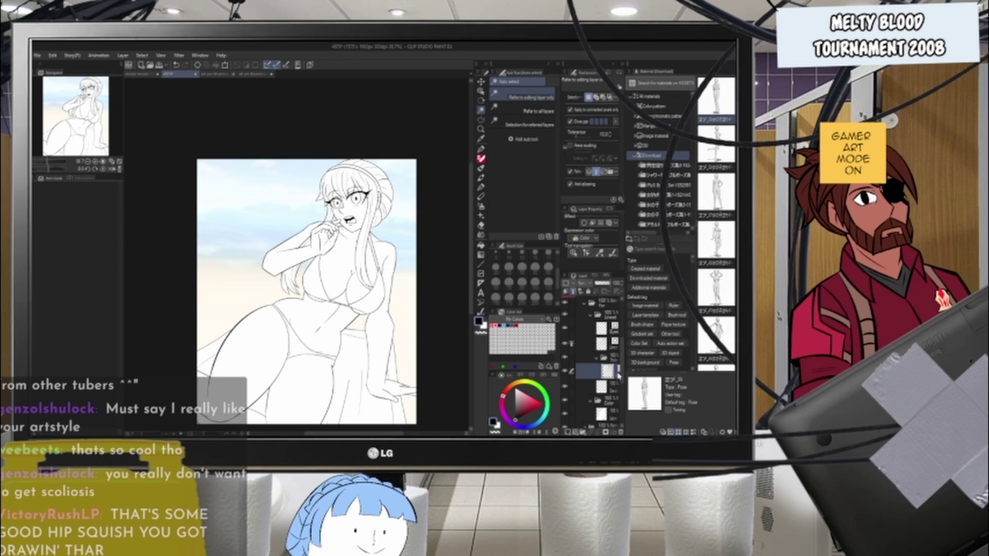
- Apply a blur filter to the merged copy of the line layers, checking the softened lines around the arm and face
left_click(648, 302)
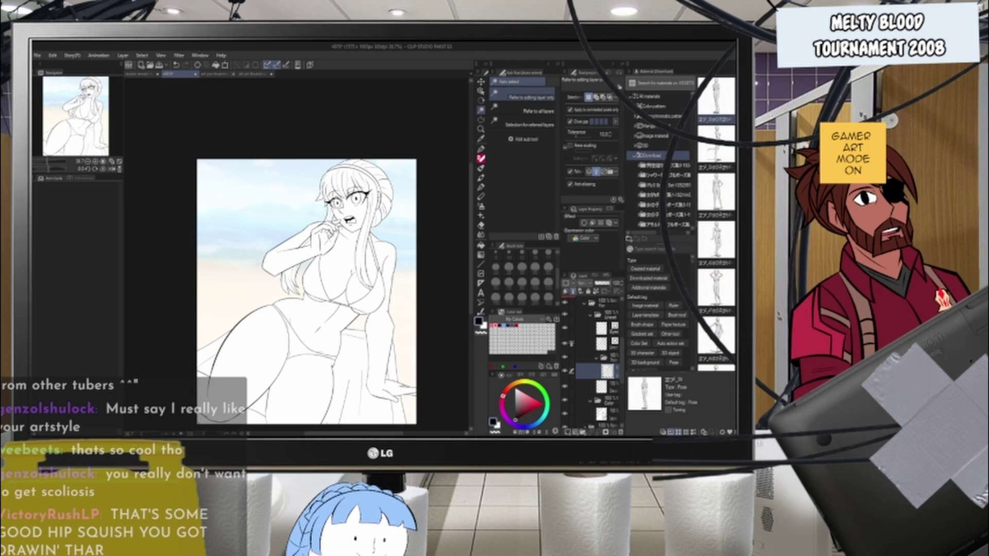
left_click(242, 221)
key("ctrl+d")
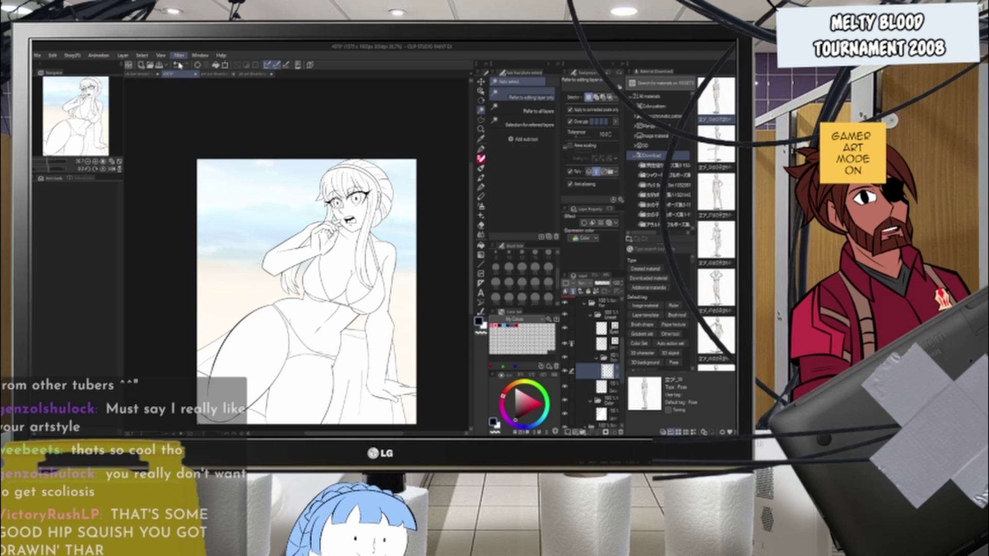
left_click(284, 95)
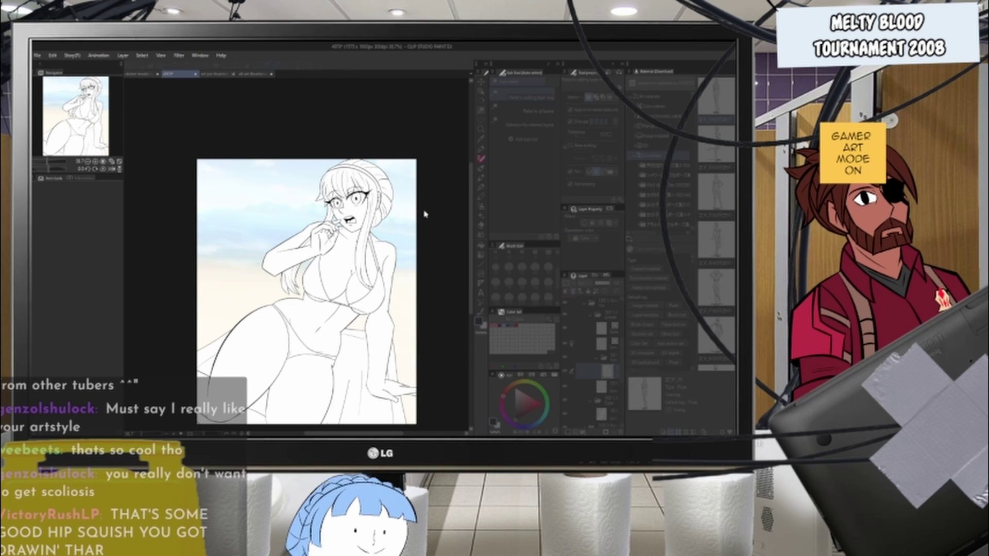
scroll(304, 253, "up", 5)
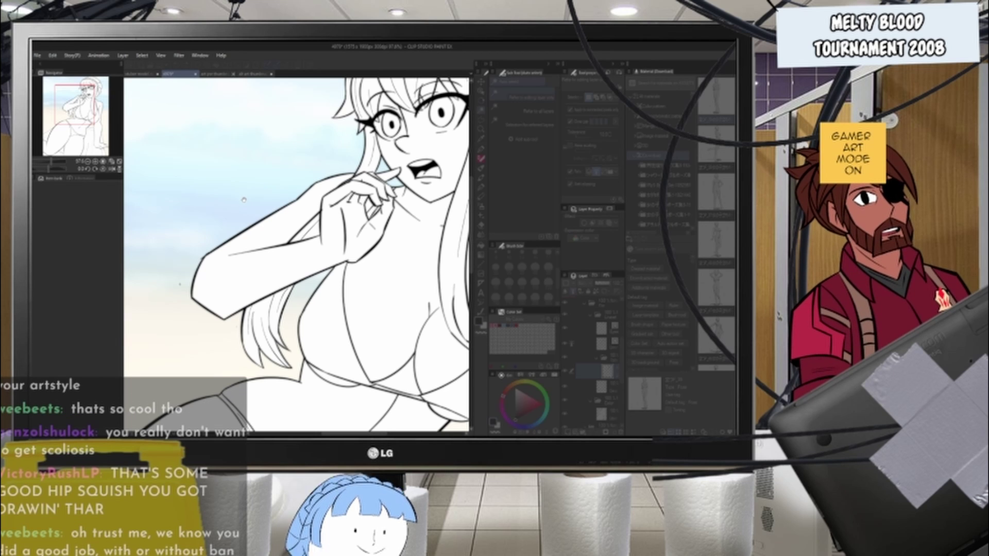
scroll(204, 225, "down", 2)
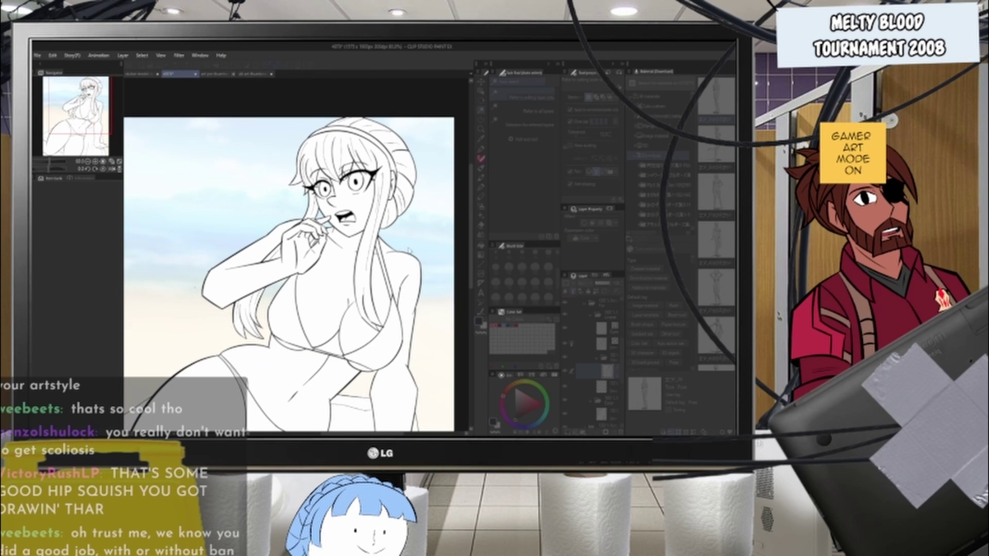
scroll(331, 227, "up", 3)
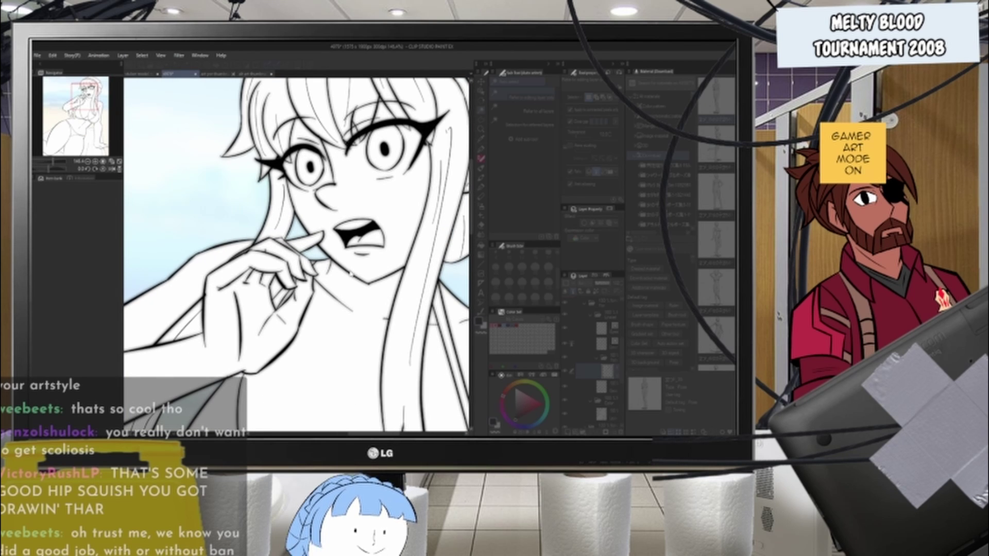
left_click(546, 261)
scroll(293, 185, "down", 5)
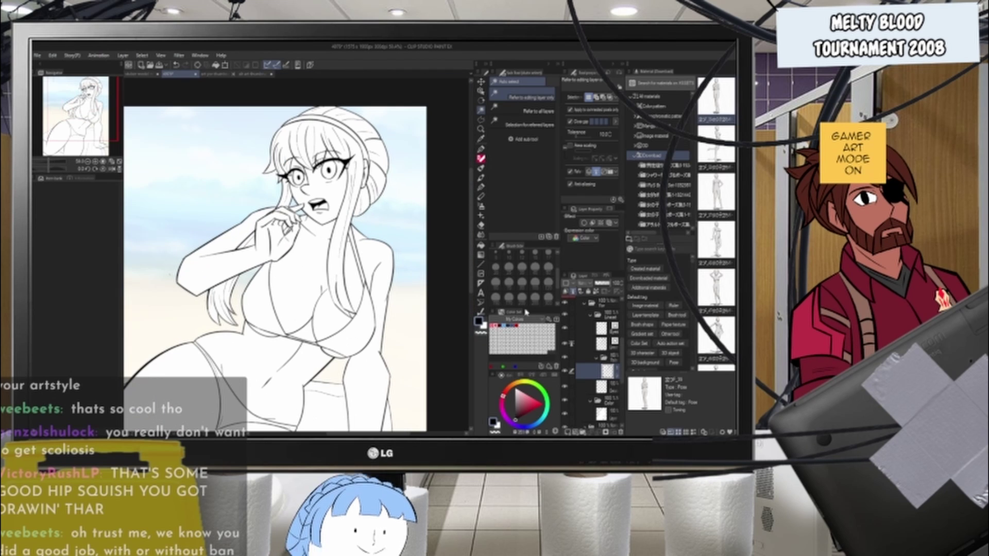
- Create a selection from the shape of the white base fill layer and check its edge along the lines
left_click(603, 415)
left_click(601, 415, "ctrl")
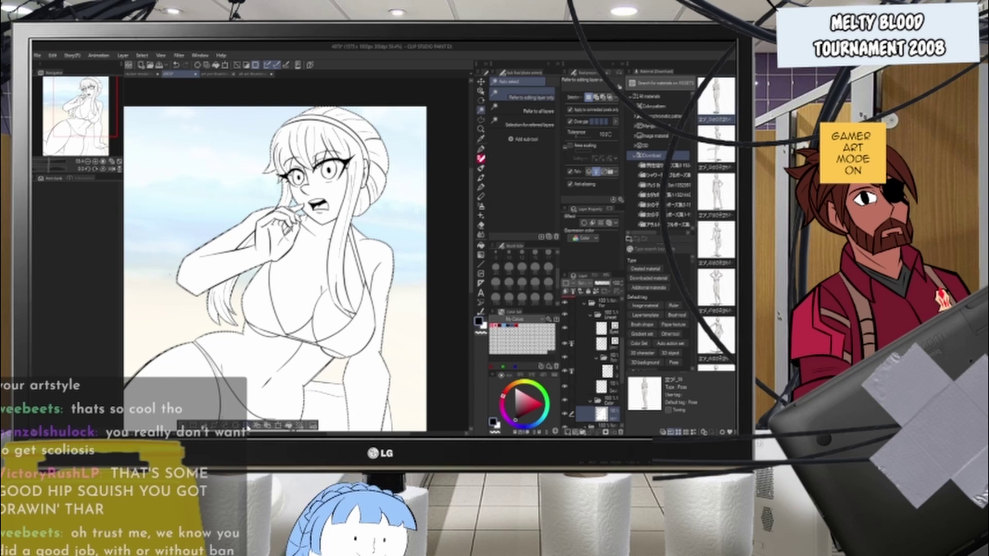
key("ctrl+plus")
key("ctrl+plus")
key("ctrl+plus")
key("ctrl+plus")
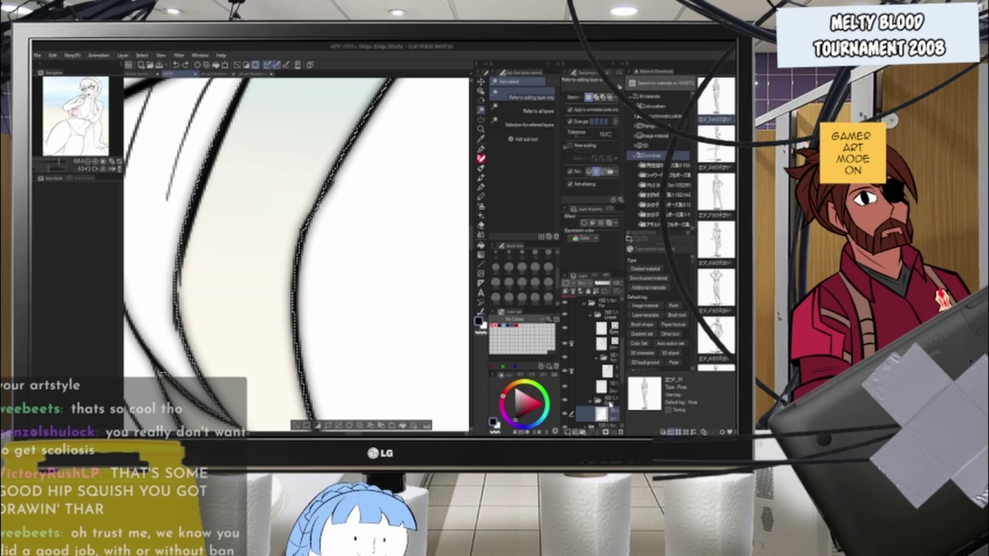
- Clear the blurred line copy outside the figure selection, deselect, and inspect the outer edges of the arm and body
left_click(611, 392)
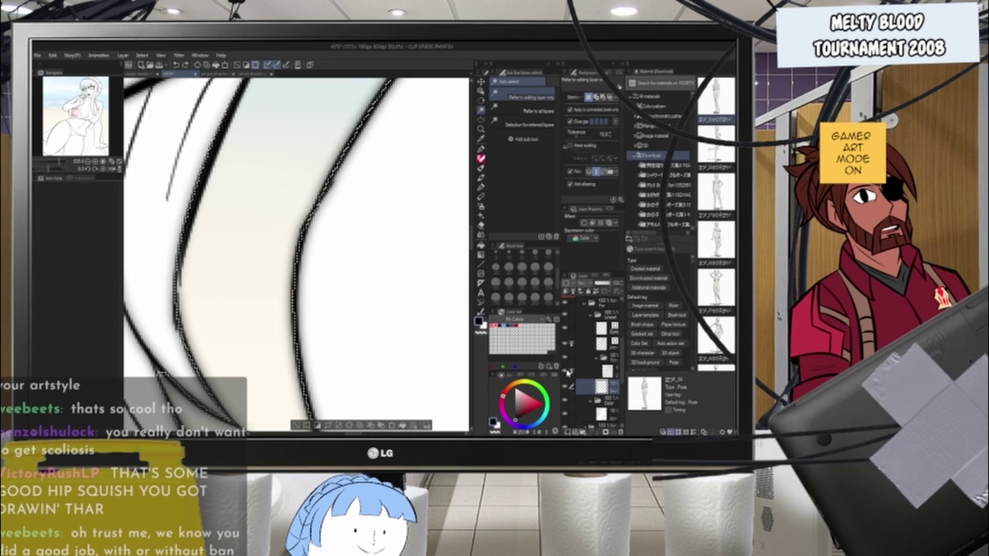
left_click(608, 371)
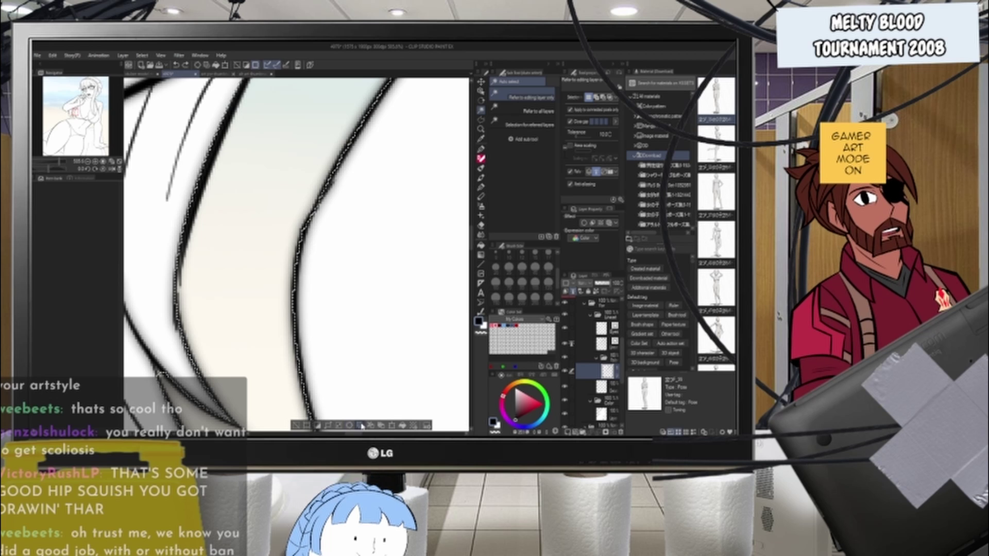
left_click(350, 426)
left_click_drag(311, 291, 194, 298)
scroll(310, 291, "down", 3)
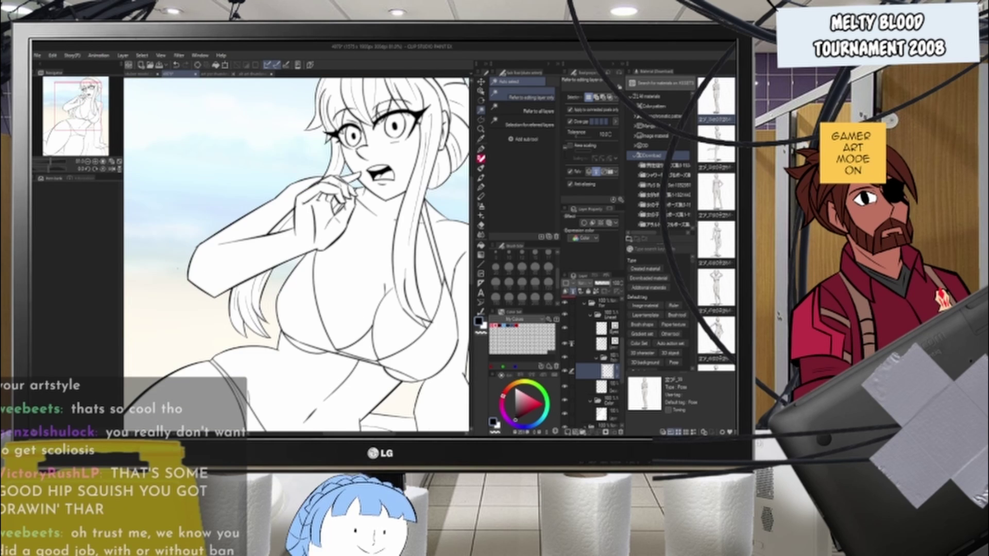
scroll(258, 295, "up", 6)
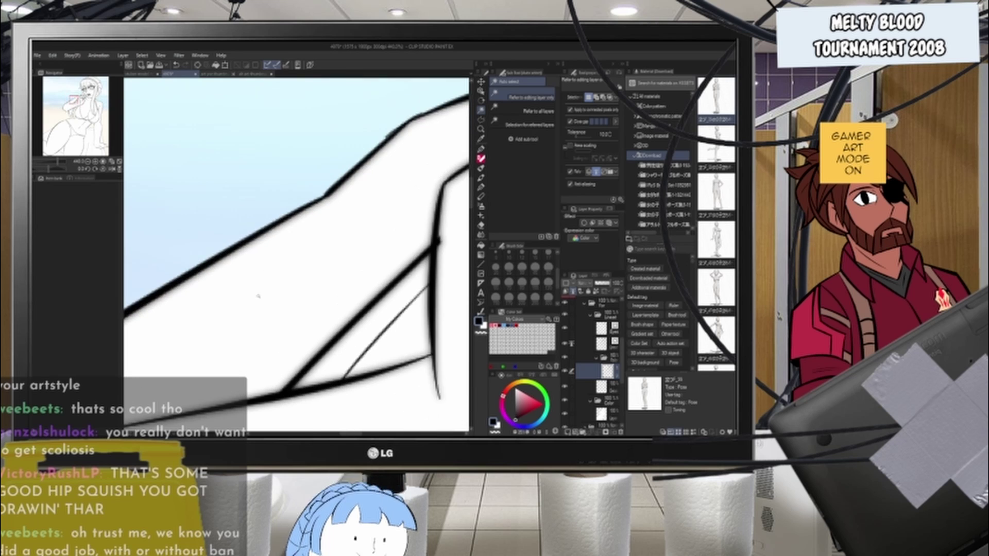
scroll(258, 296, "down", 10)
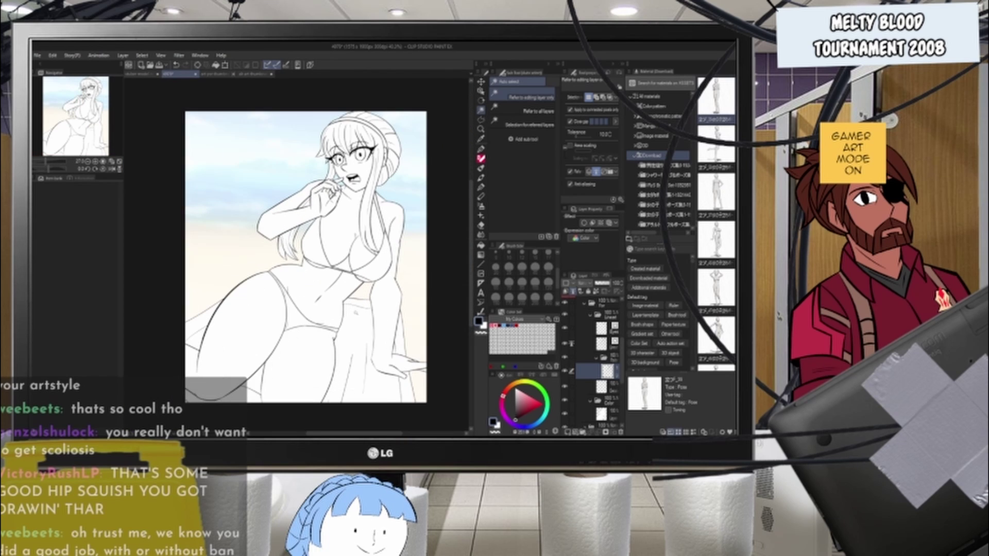
scroll(361, 309, "up", 1)
scroll(309, 258, "up", 2)
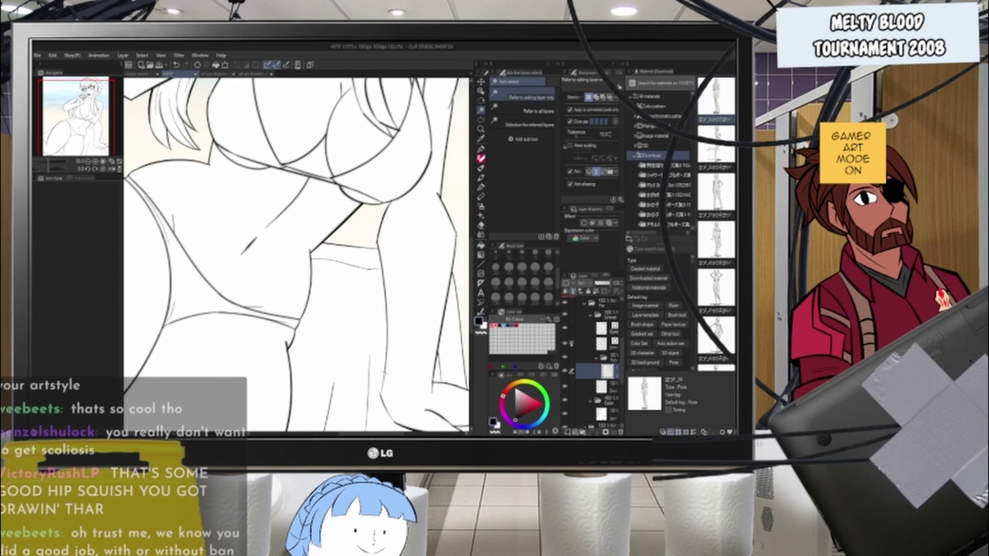
- Collapse the folder holding the blurred line copy and move the line layer directly below into it
left_click(617, 359)
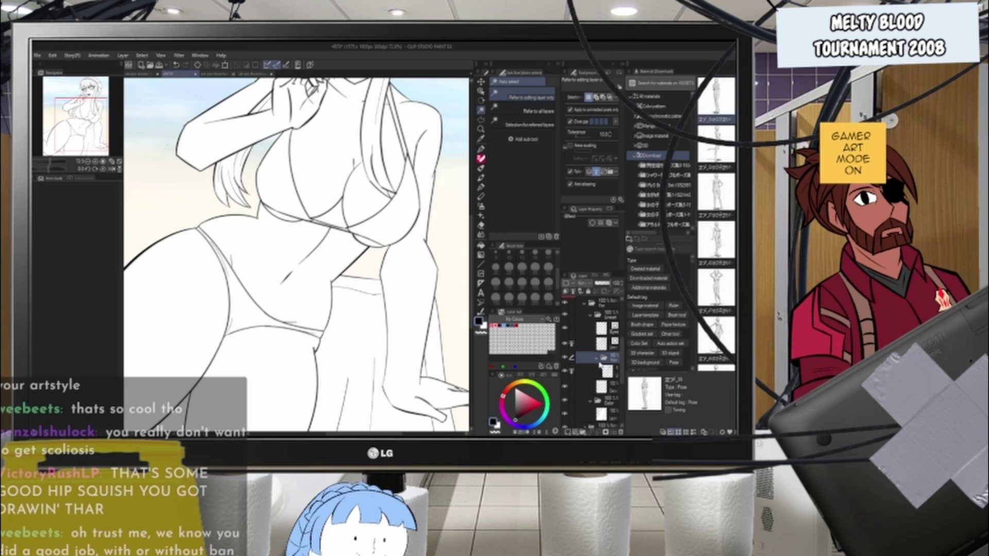
left_click(597, 358)
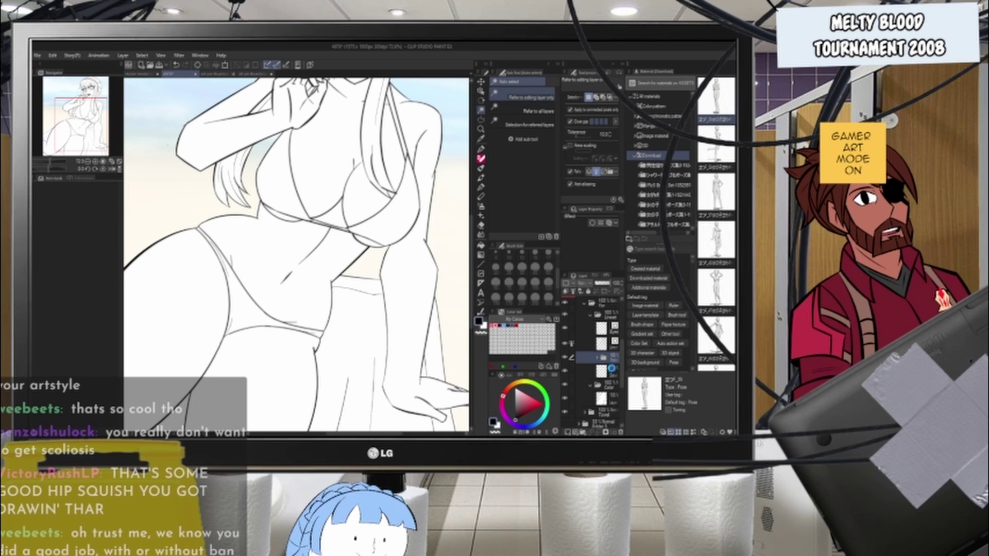
left_click(611, 372)
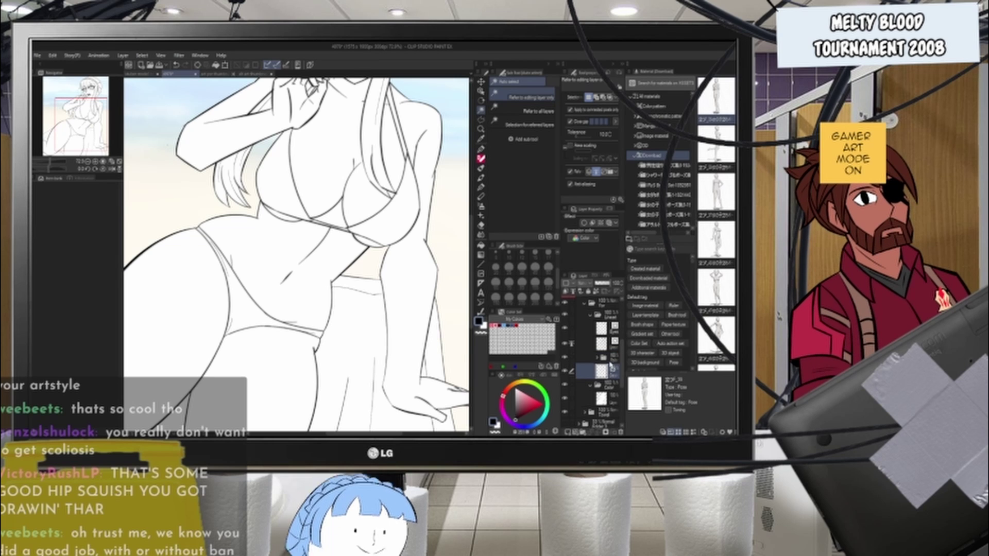
left_click_drag(611, 366, 606, 360)
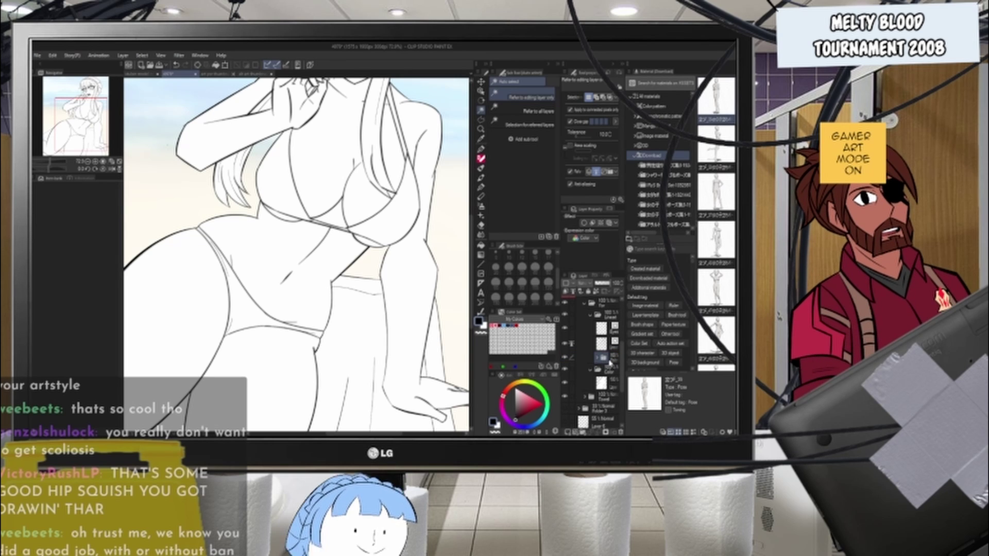
left_click(610, 360)
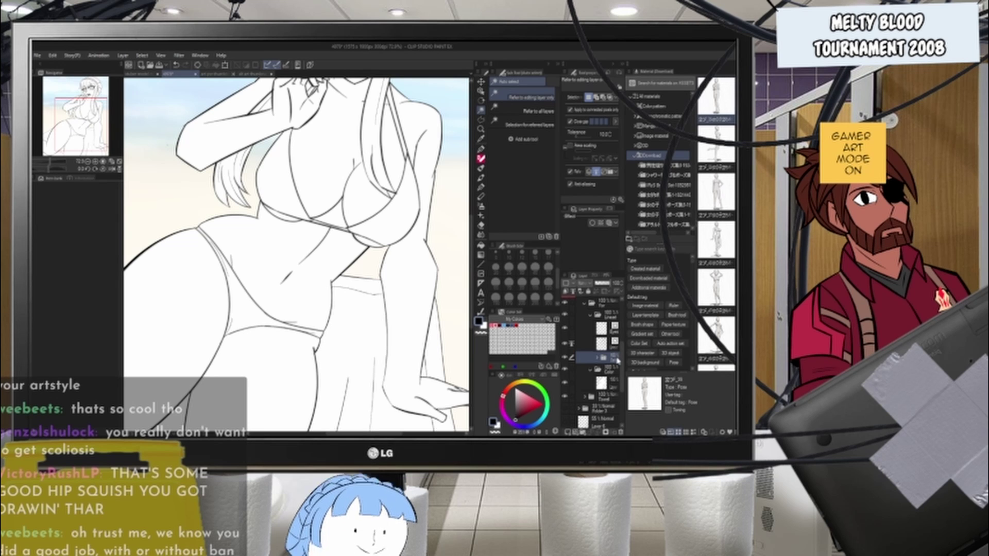
- Group the two upper line layers and the blurred-line folder in a new collapsed folder, and add a clipped layer above it
left_click(601, 331)
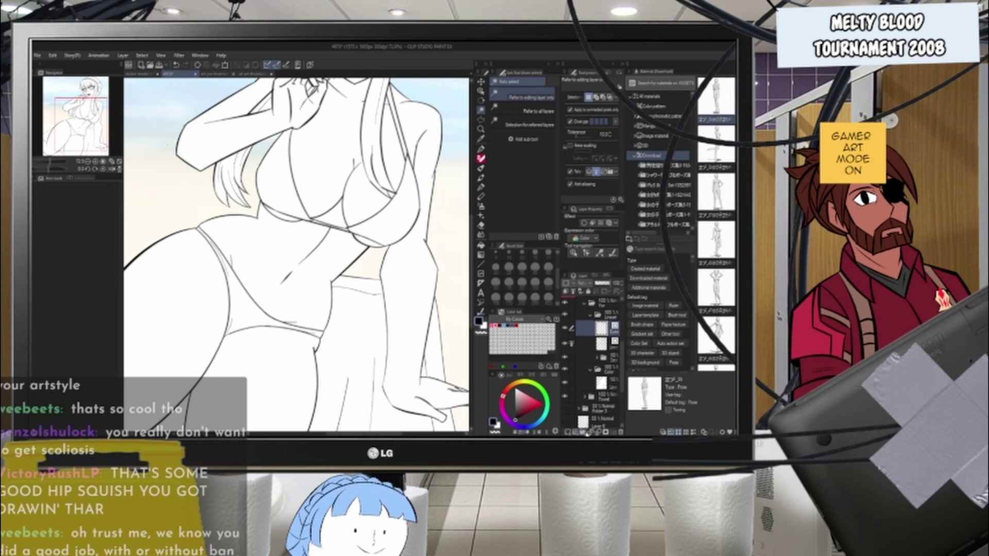
left_click(584, 434)
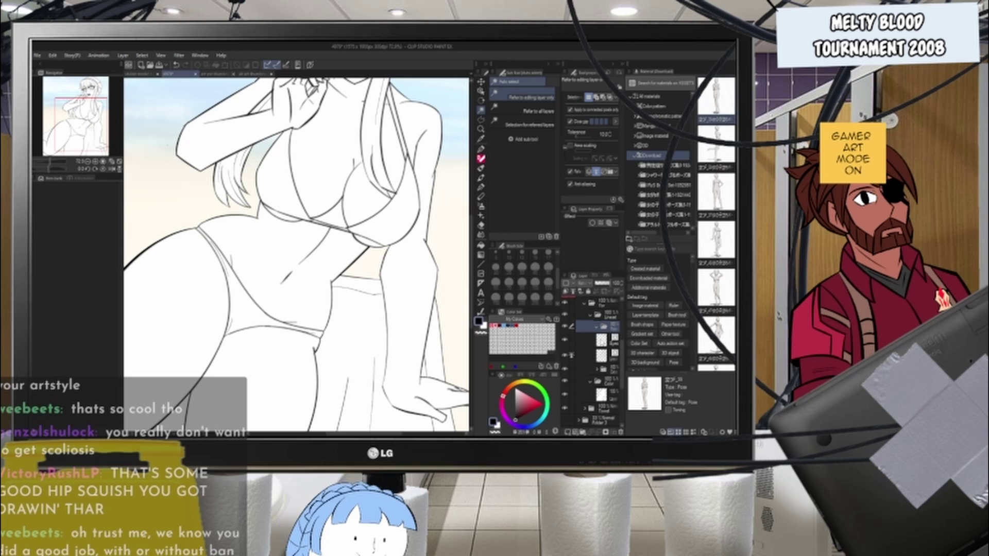
left_click(602, 340)
left_click_drag(608, 340, 609, 327)
left_click(609, 327)
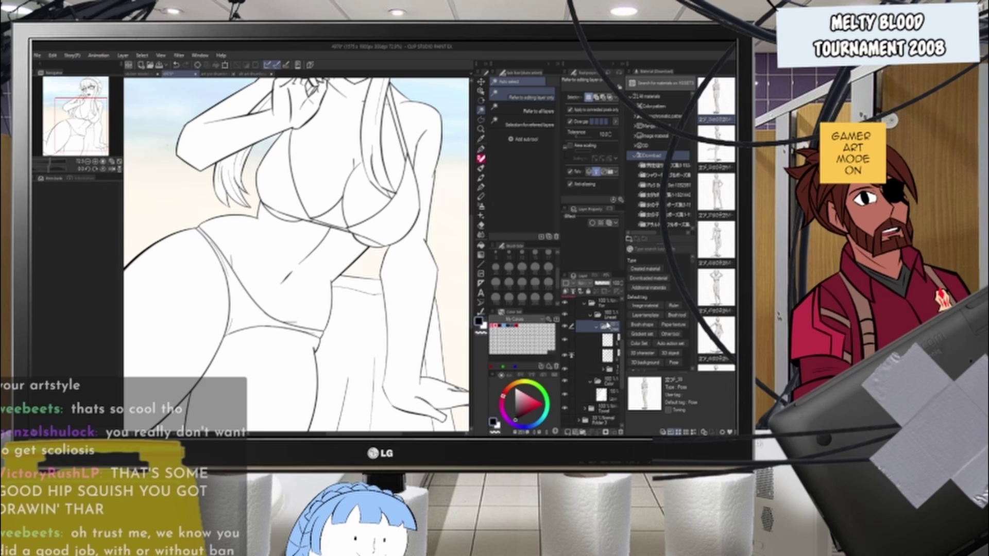
left_click(598, 330)
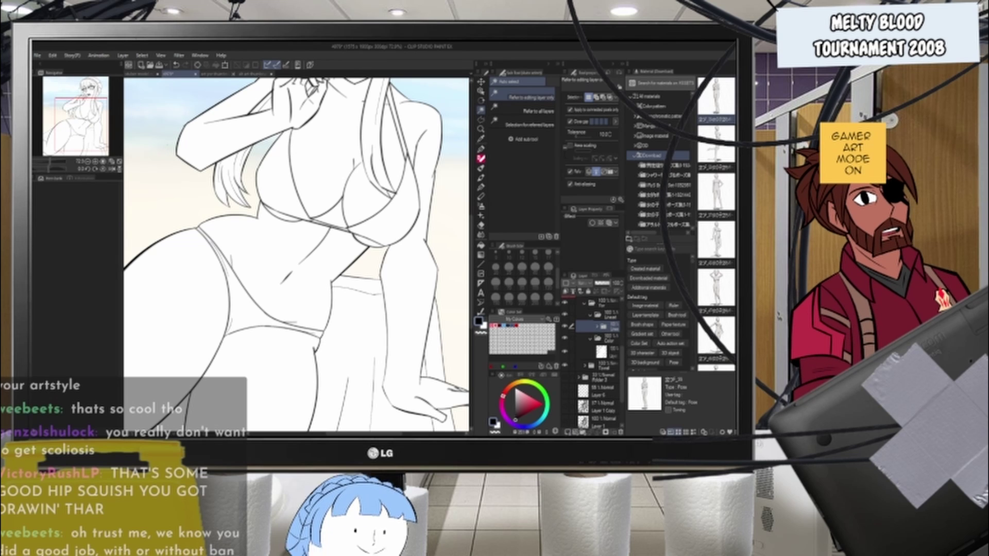
left_click(567, 432)
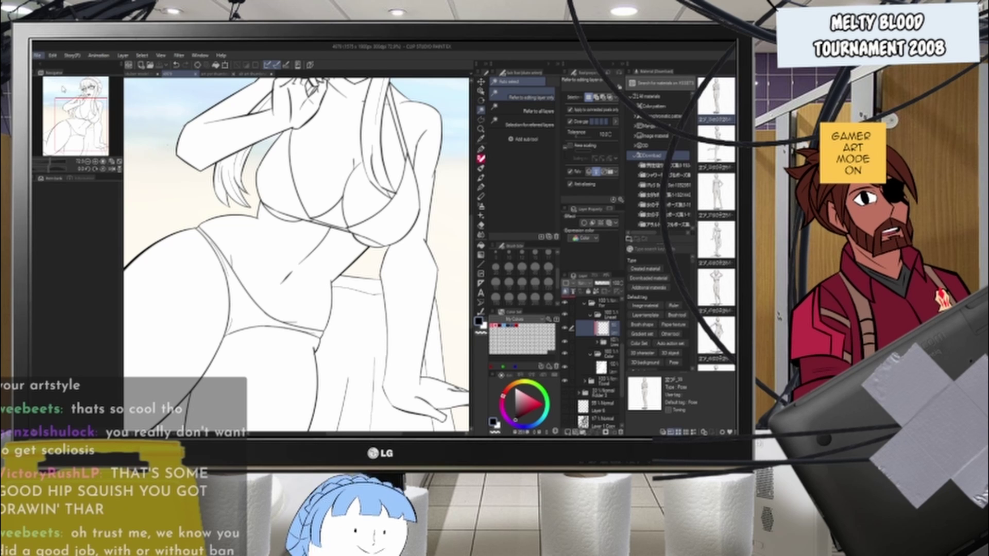
- Pick the skin colour from the flat-coloured version of the two-girl swimsuit illustration and return to the bikini line art
key("alt+Tab")
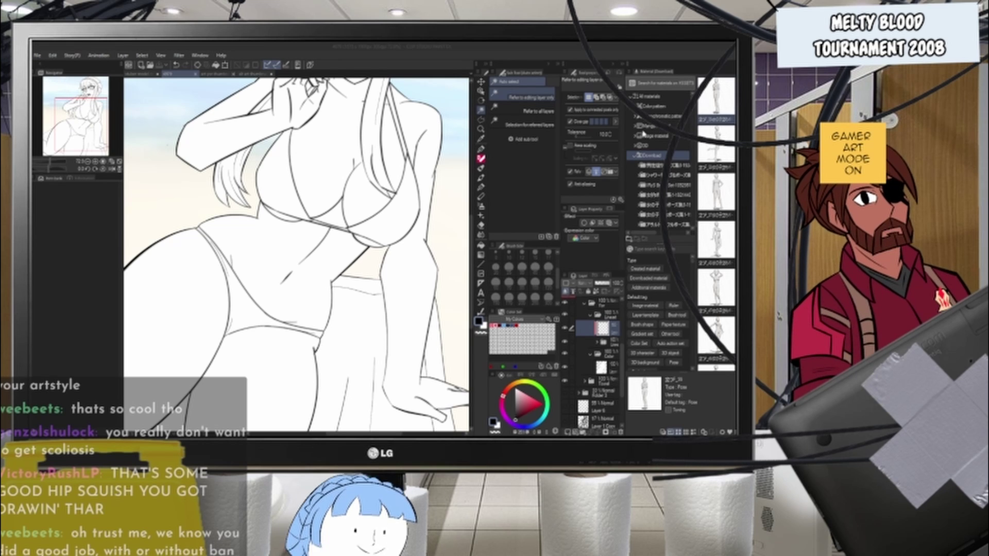
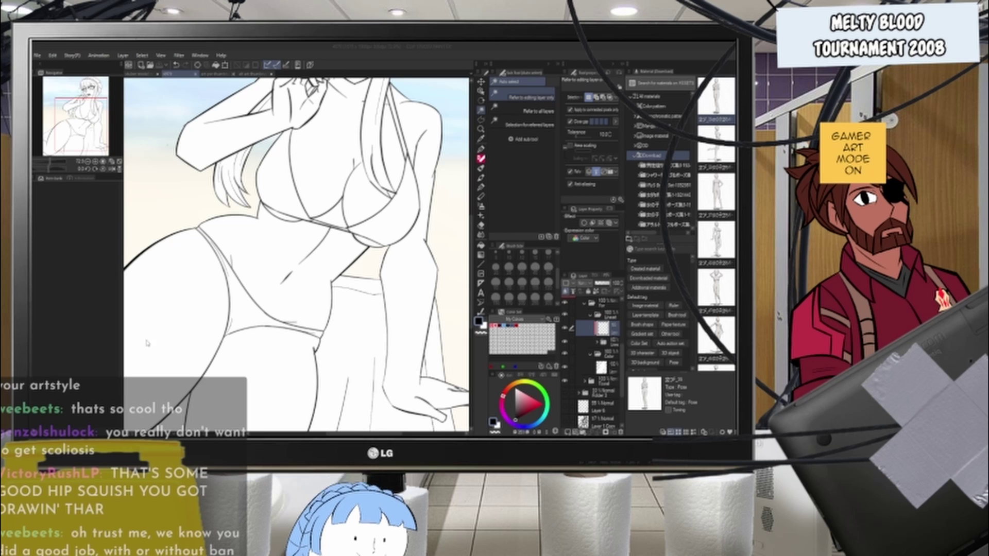
scroll(311, 229, "up", 6)
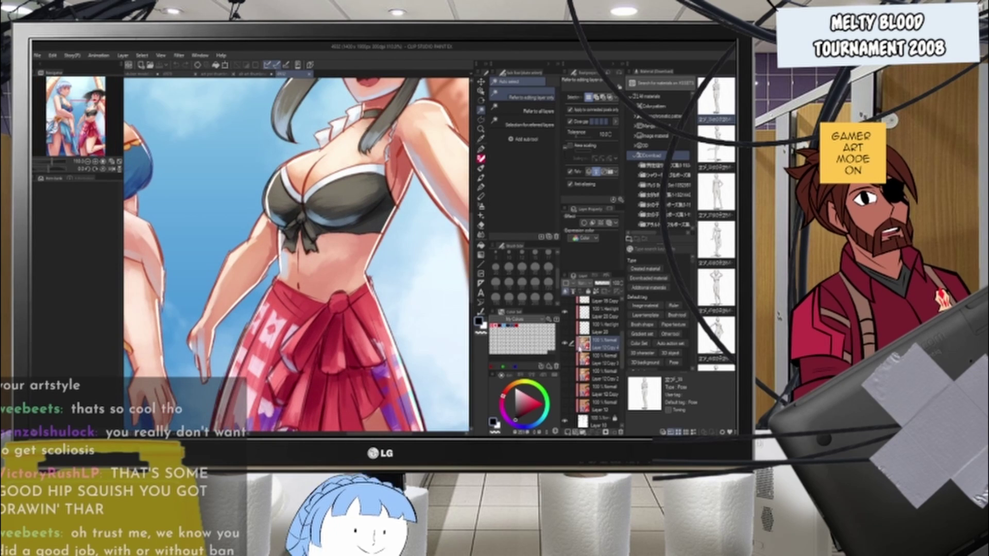
left_click(566, 344)
left_click(565, 406)
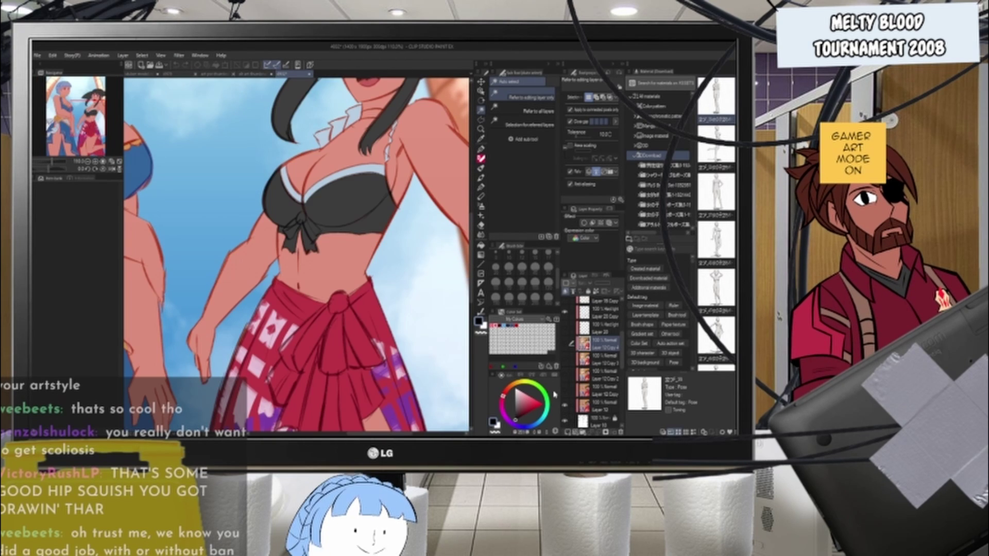
left_click(481, 149)
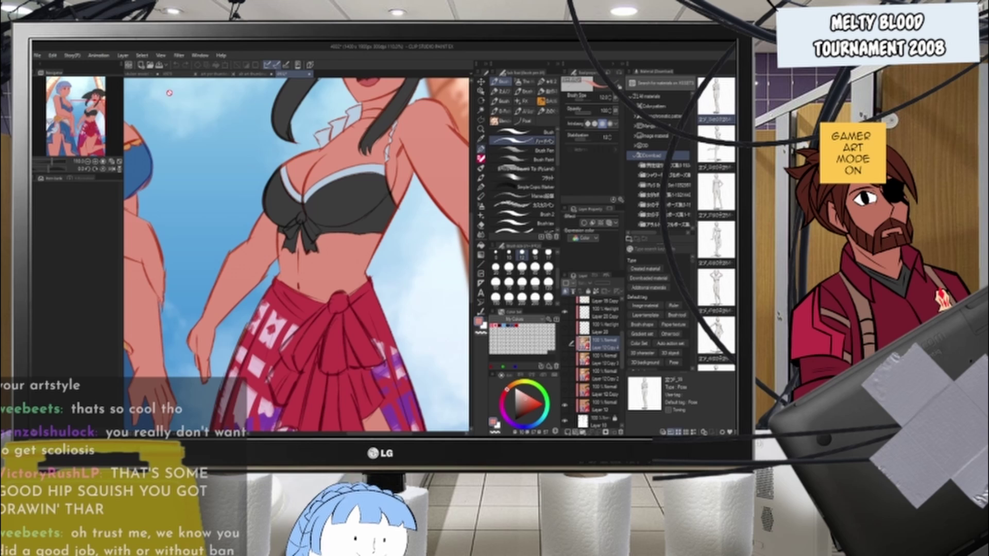
left_click(173, 73)
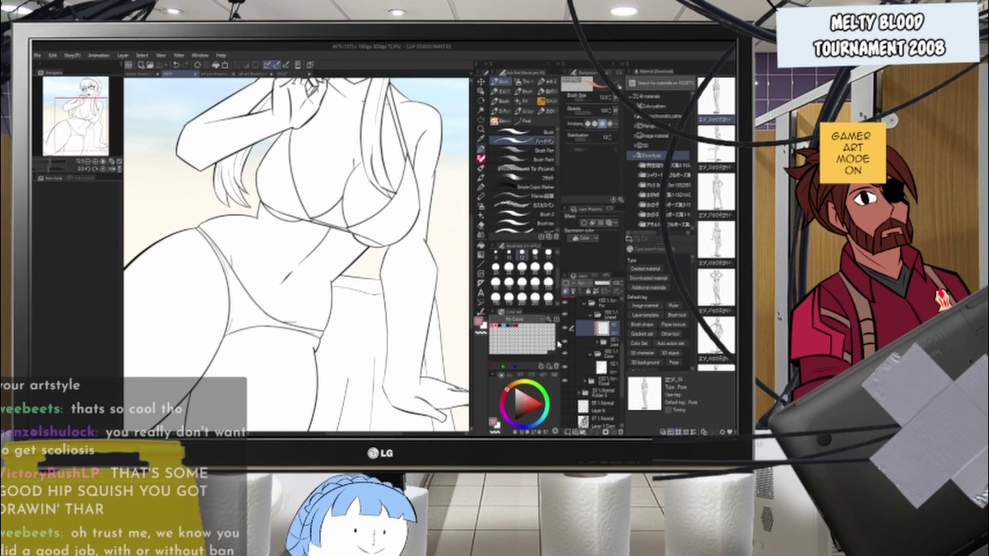
- Select the whole canvas, add a new layer clipped to the white base fill, and lock the base fill layer
key("ctrl+a")
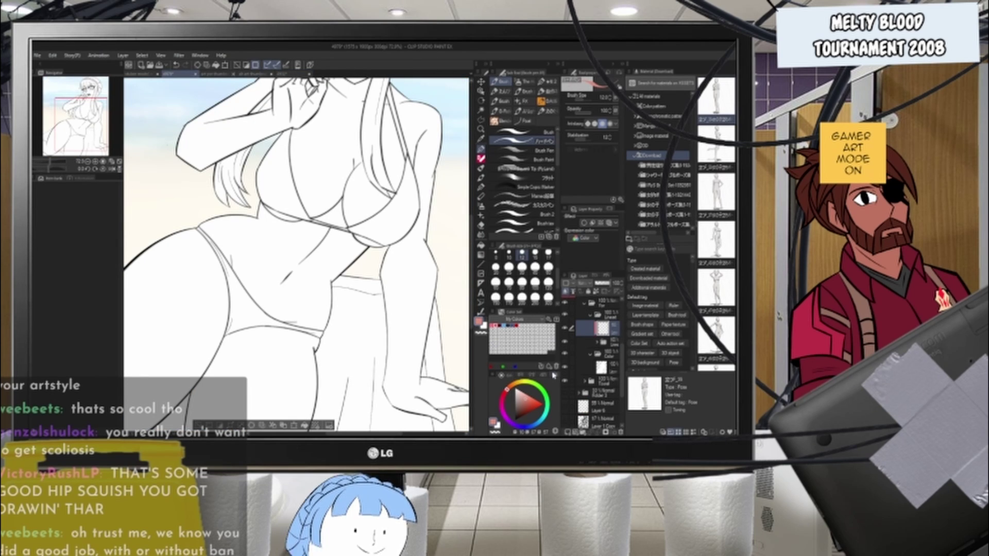
left_click(603, 367)
left_click(568, 432)
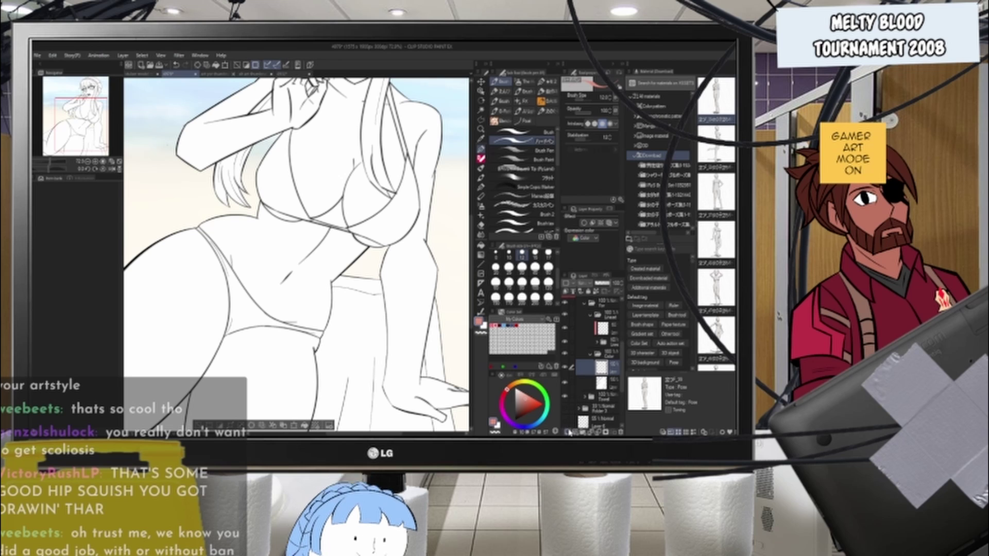
left_click(567, 292)
left_click(613, 384)
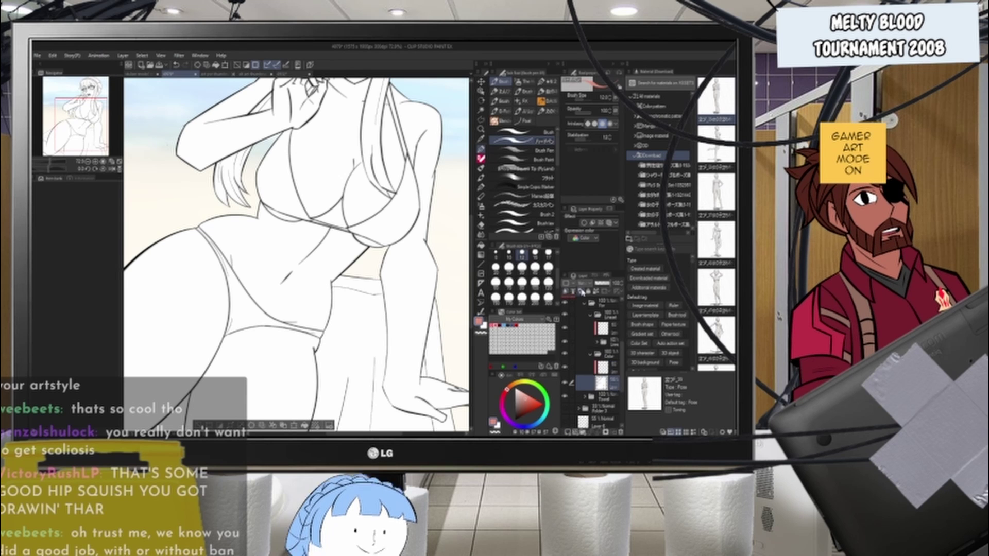
left_click(587, 292)
- Fill the layer clipped to the white base with the picked skin colour
left_click(603, 368)
left_click(304, 425)
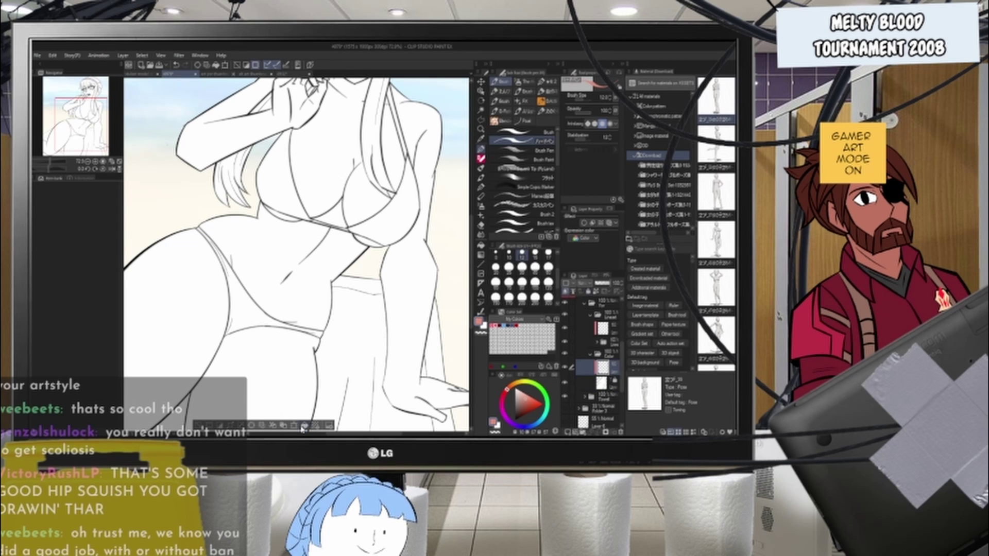
- Clear the selection and unlock the white base fill layer beneath the skin colour
key("ctrl+d")
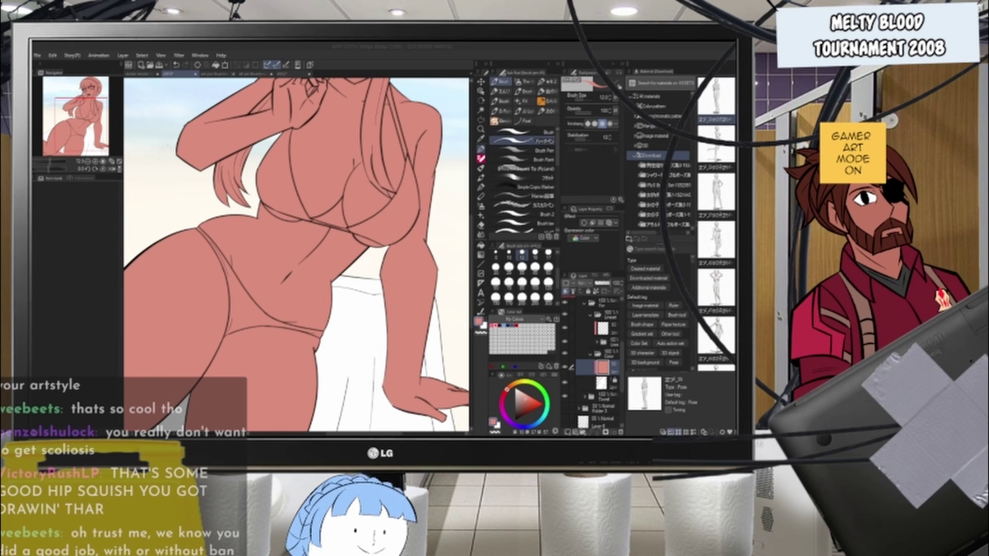
scroll(360, 282, "down", 3)
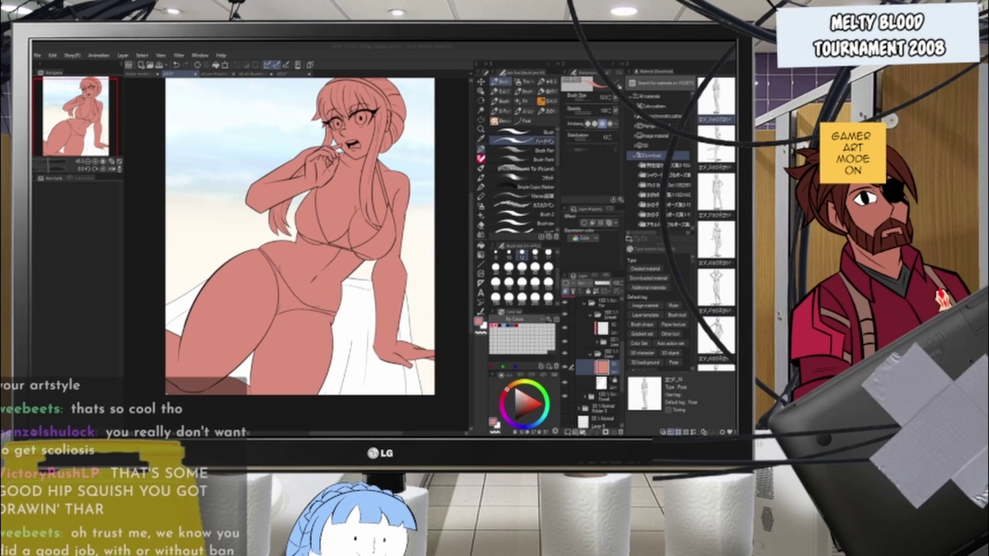
left_click(608, 368)
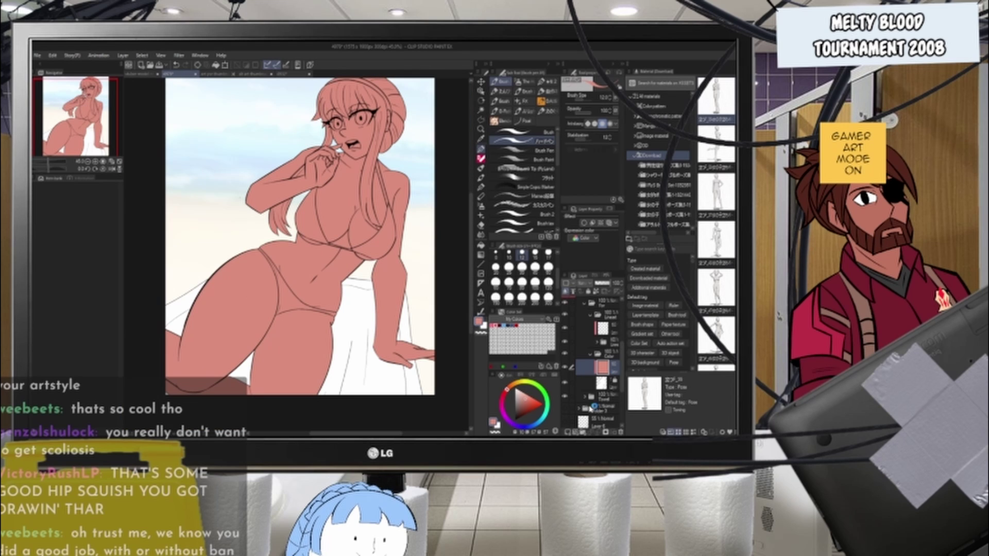
left_click(583, 432)
mouse_move(611, 380)
left_mouse_down()
mouse_move(609, 367)
mouse_move(608, 384)
left_mouse_up()
left_click(612, 368)
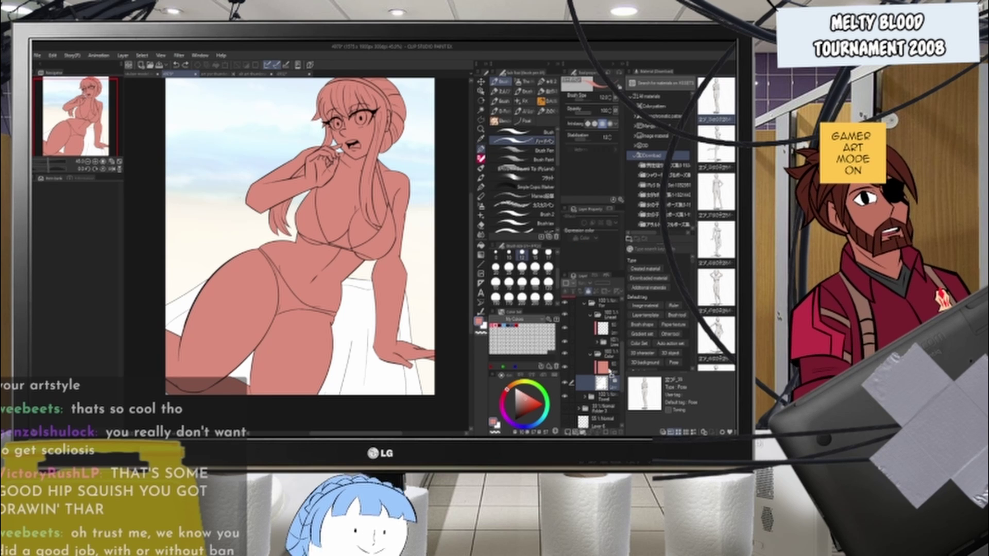
left_click(609, 371)
left_click(607, 383)
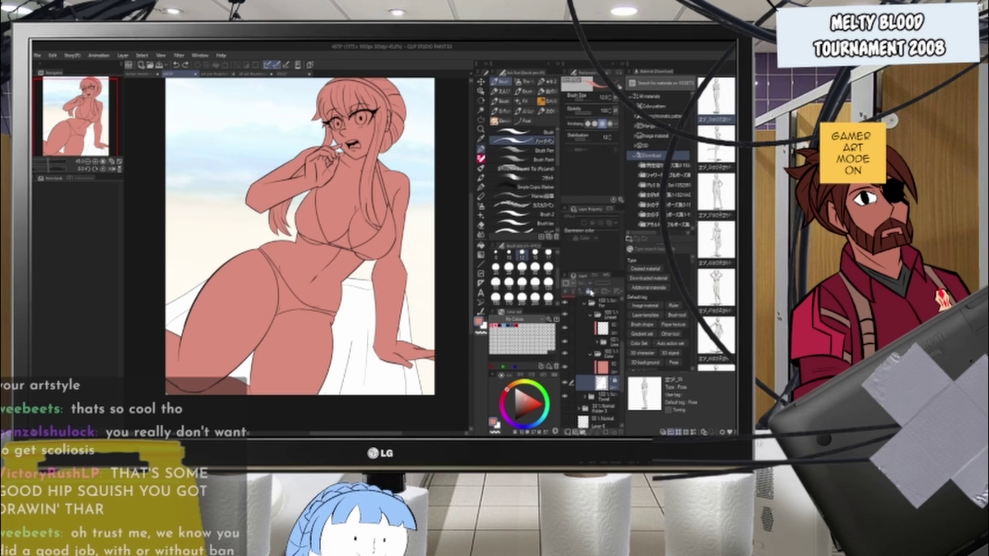
left_click(589, 292)
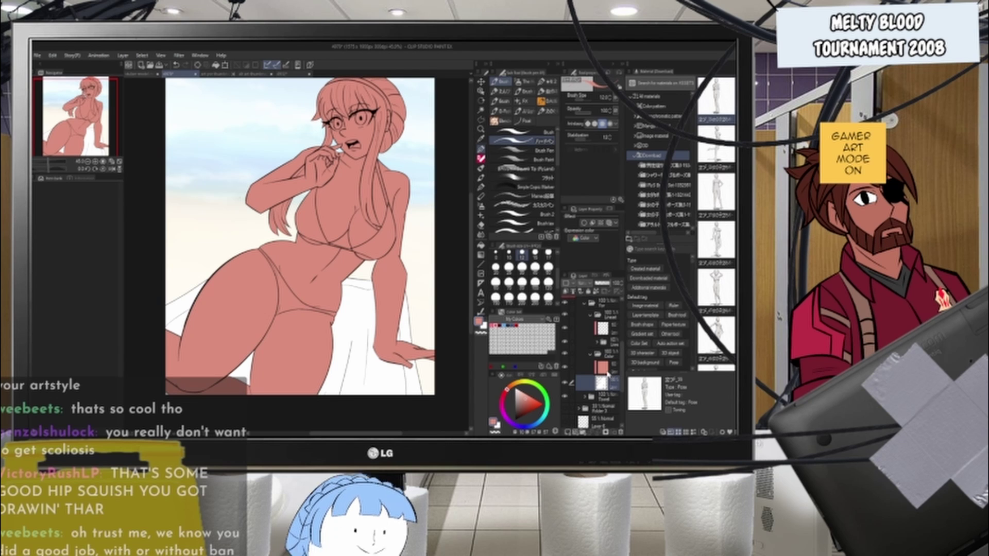
left_click(608, 369)
scroll(427, 308, "up", 3)
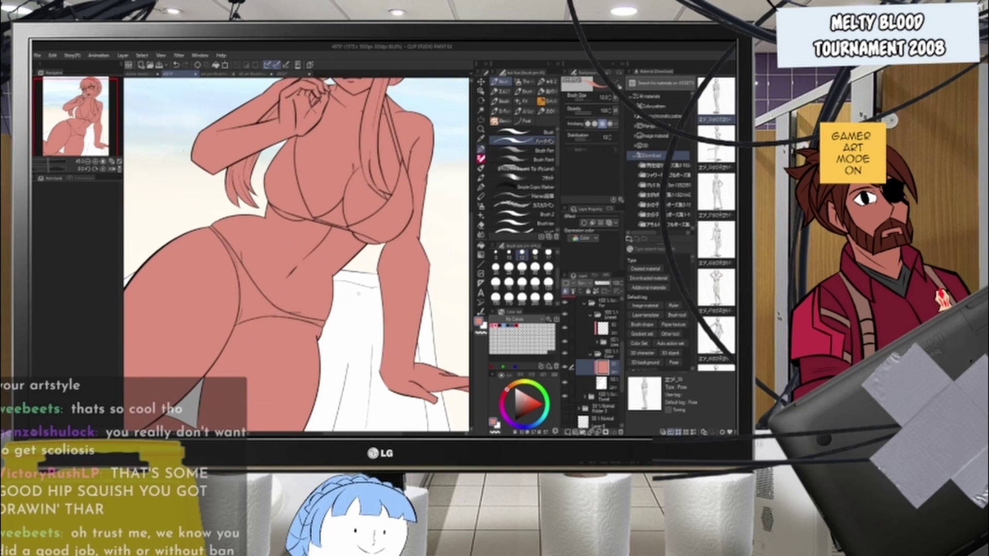
- Create a new folder and move the skin colour layer and its white base fill layer into it
scroll(361, 293, "down", 5)
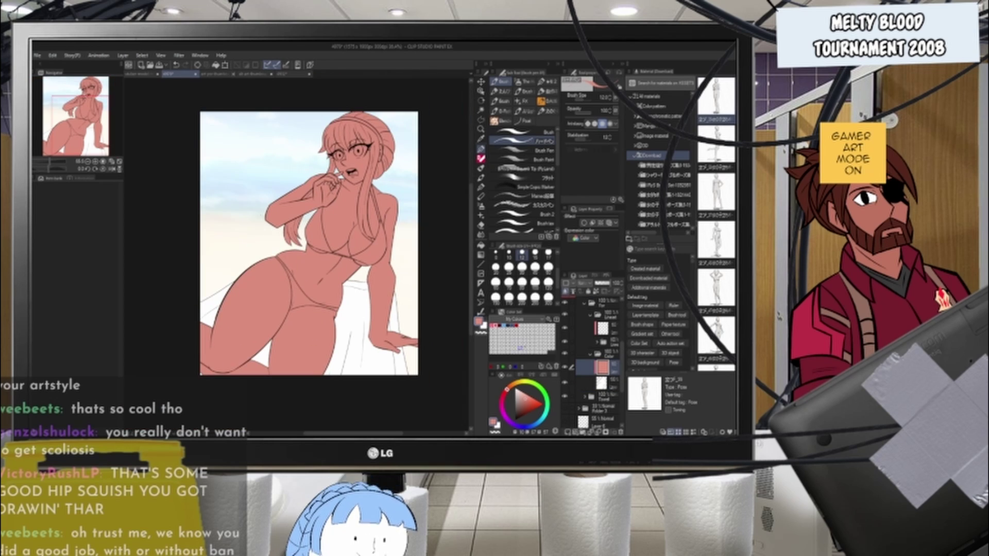
left_click(582, 433)
left_click(615, 379)
left_click(611, 393, "shift")
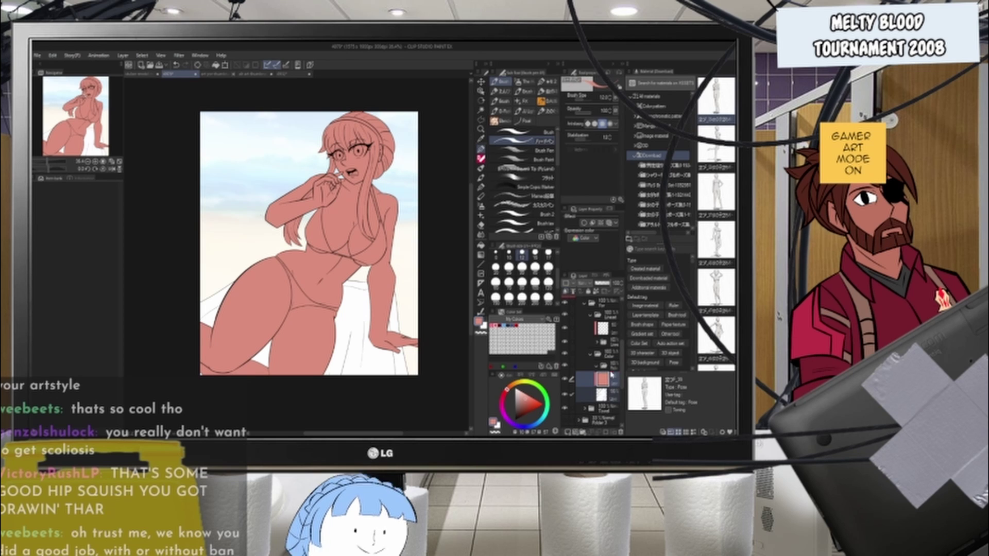
left_click_drag(611, 375, 609, 368)
left_click(612, 366)
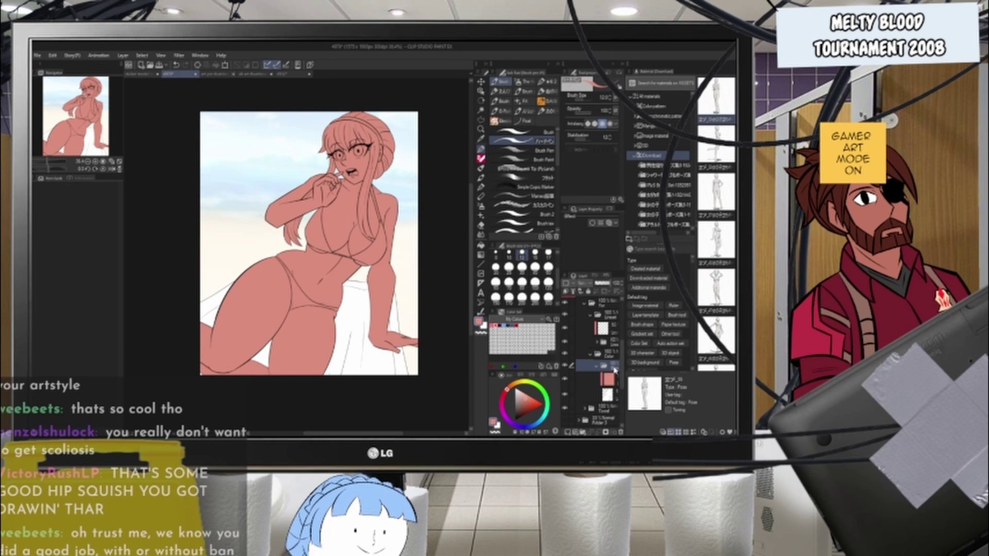
- Add a second folder above the skin colour folder and create a new empty layer inside it
scroll(349, 197, "up", 5)
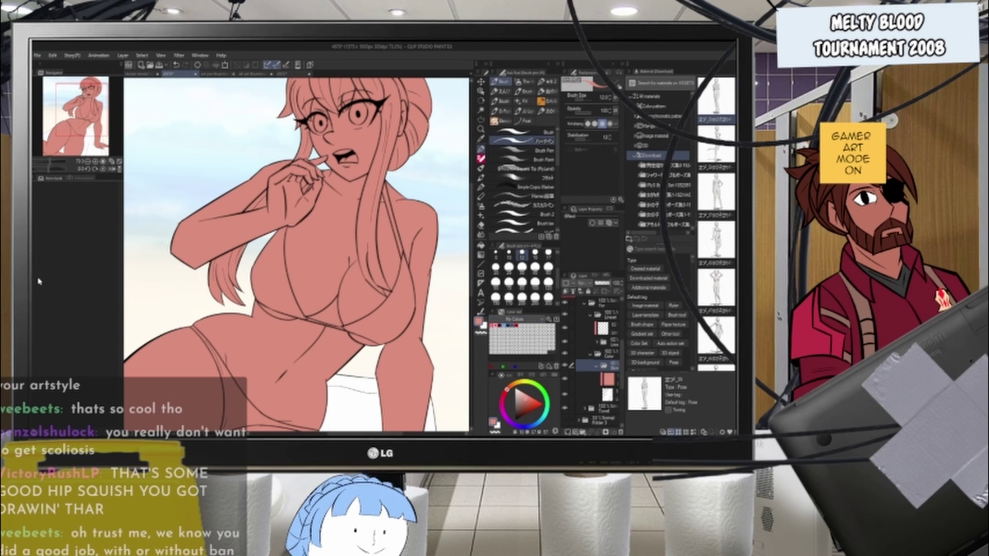
left_click_drag(213, 253, 94, 249)
left_click_drag(214, 308, 237, 309)
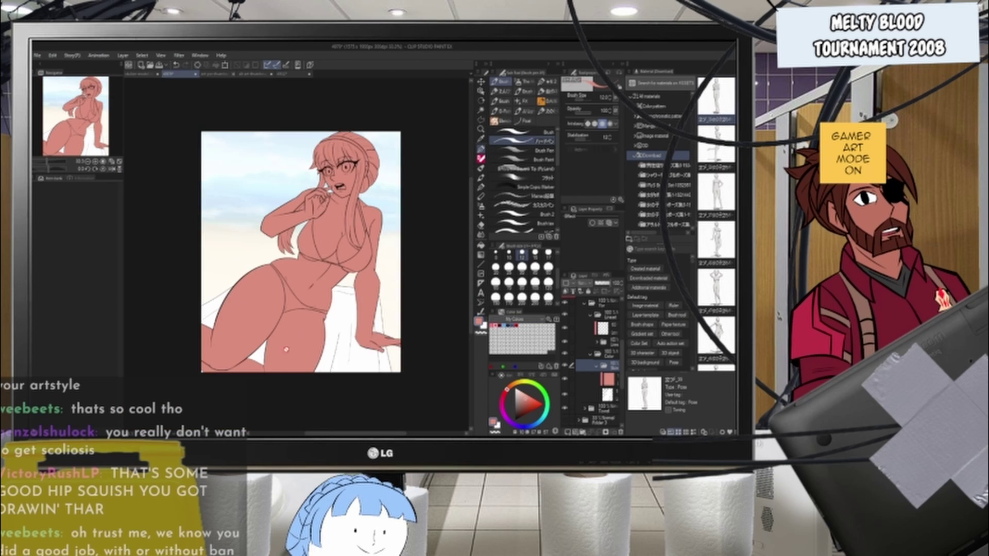
left_click_drag(283, 349, 308, 191)
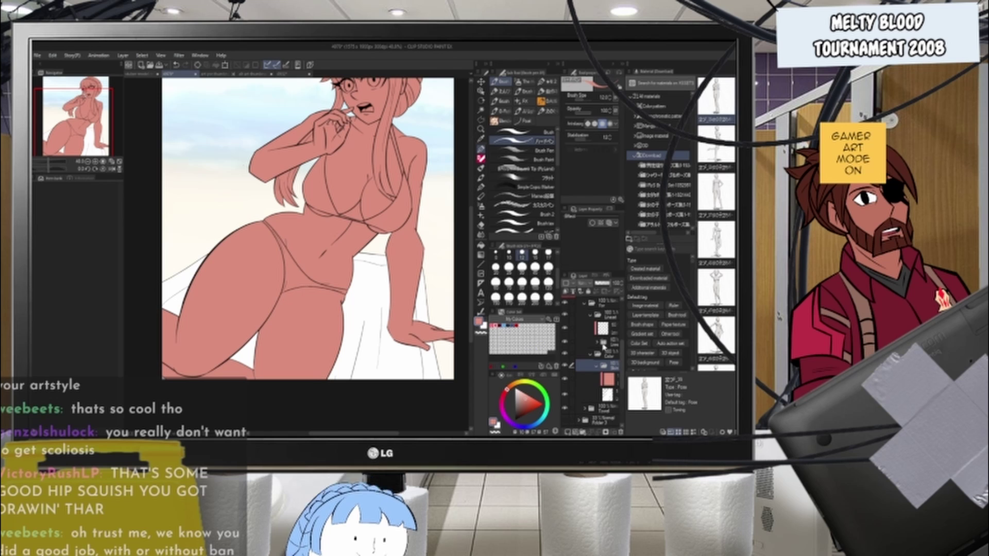
left_click(583, 432)
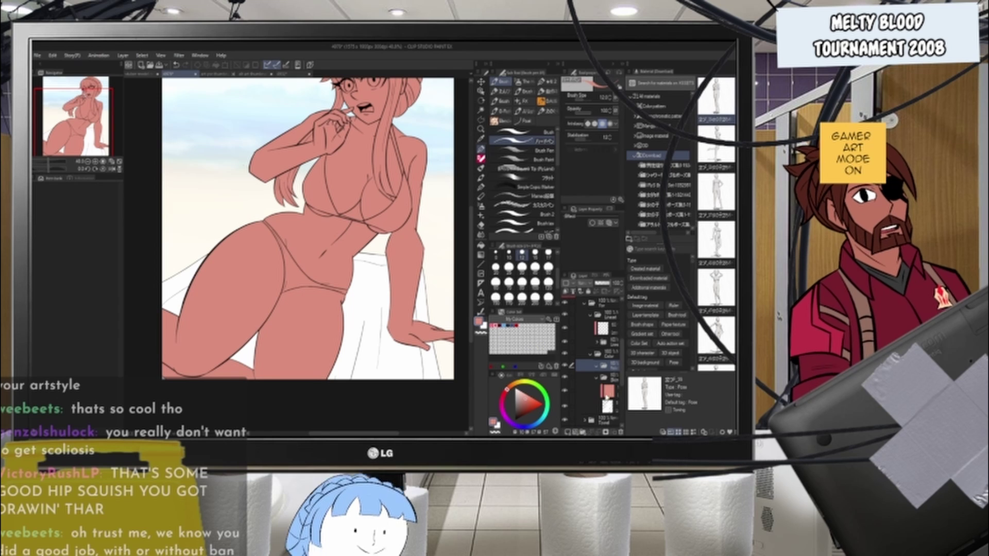
left_click(570, 435)
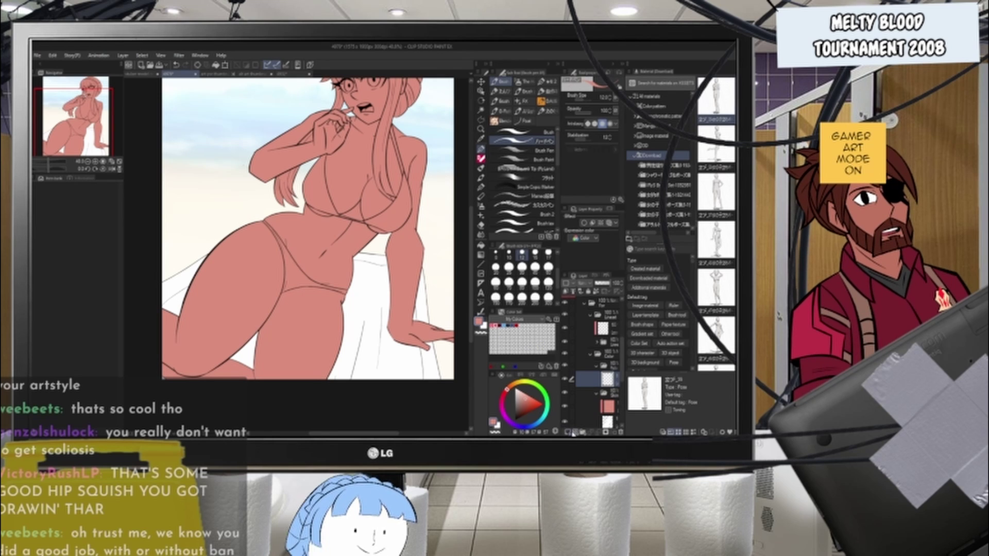
- Try an Auto Select of the large thigh area from the white base layer and clear the selection
left_click(597, 419)
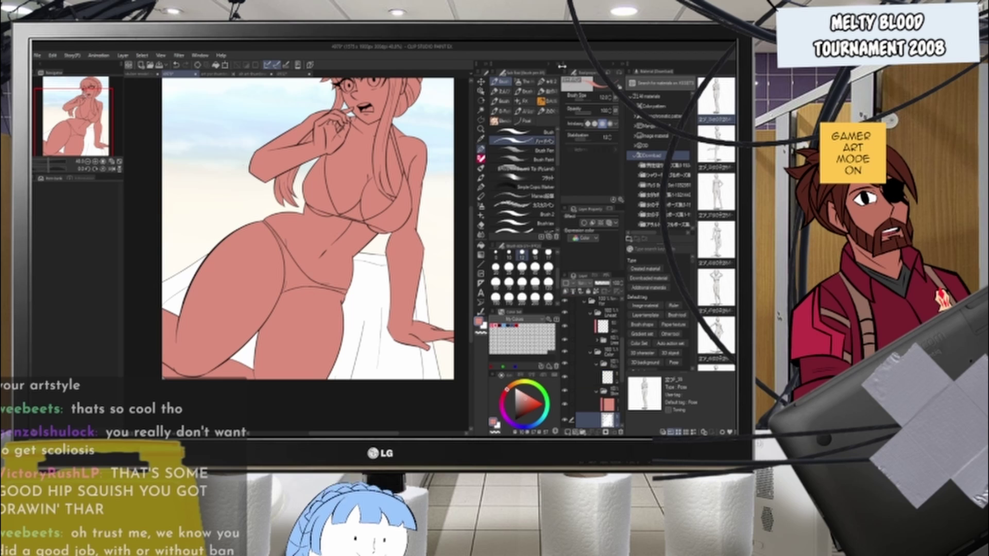
left_click(481, 110)
left_click(231, 329)
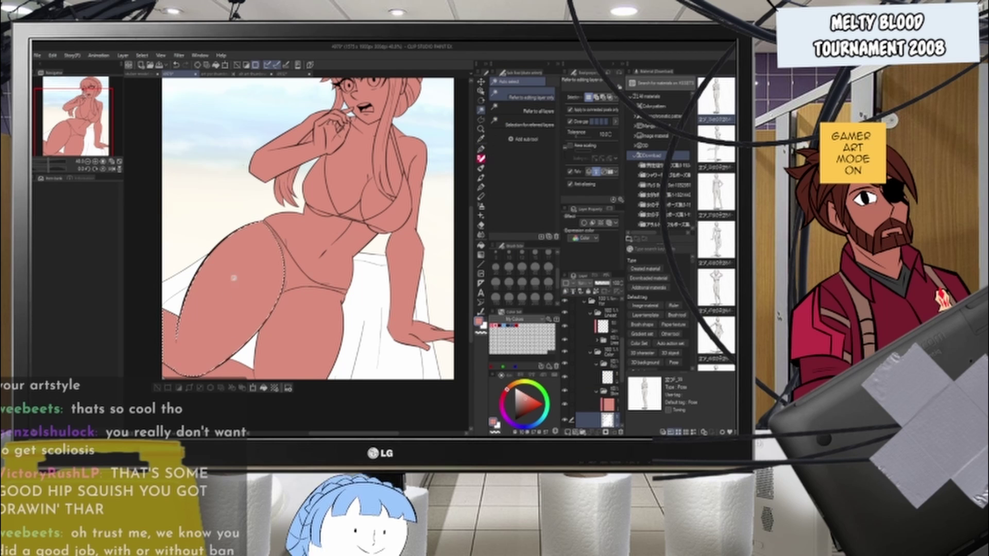
scroll(284, 280, "up", 5)
scroll(285, 279, "up", 4)
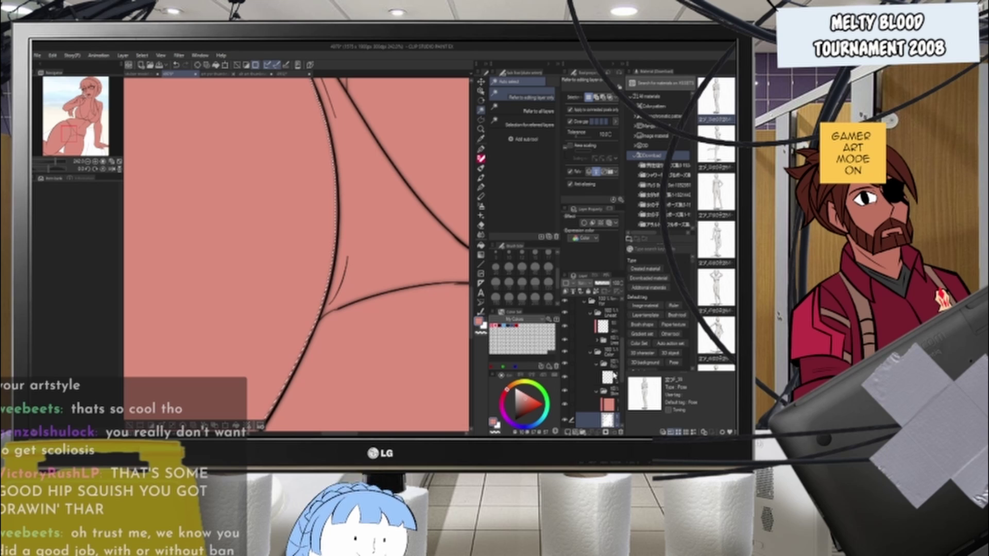
key("ctrl+d")
- Expand the line art folder and hide the blurred-line folder inside it
left_click(606, 342)
left_click(596, 342)
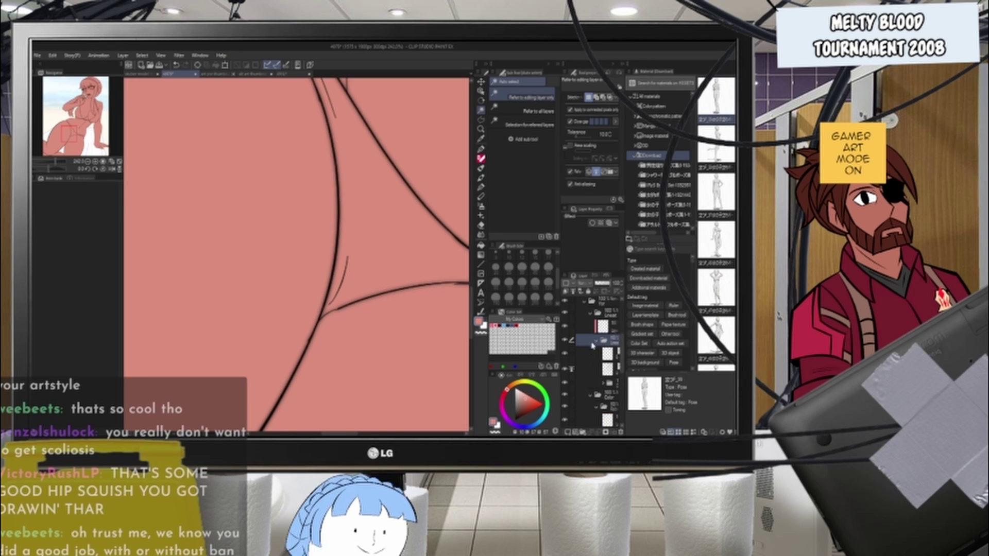
left_click(565, 384)
scroll(170, 243, "down", 1)
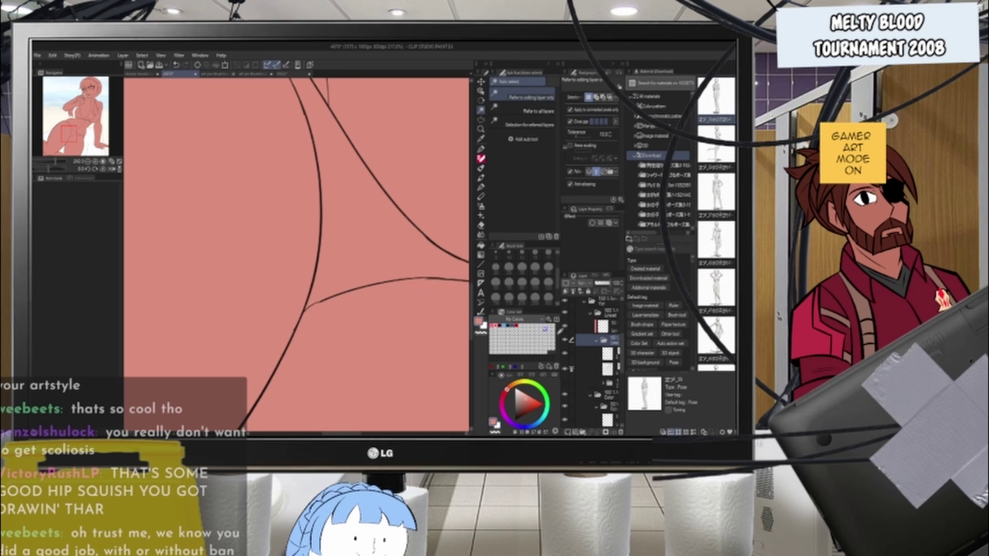
scroll(597, 411, "down", 1)
- With the new empty layer active, auto-select the bikini bottom, including its narrow side section
left_click(603, 402)
left_click(216, 283)
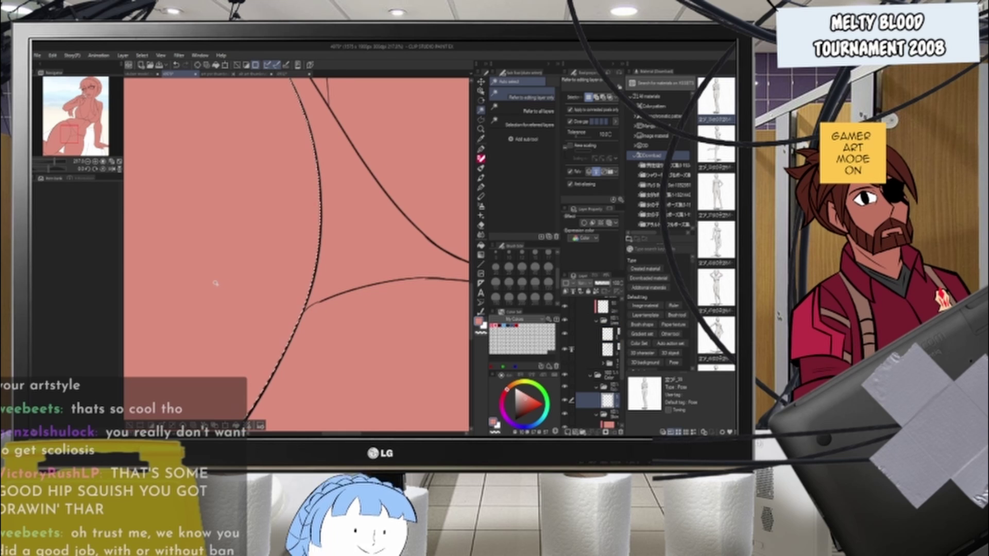
scroll(356, 307, "up", 3)
scroll(337, 321, "up", 1)
left_click(335, 357, "shift")
scroll(362, 218, "down", 10)
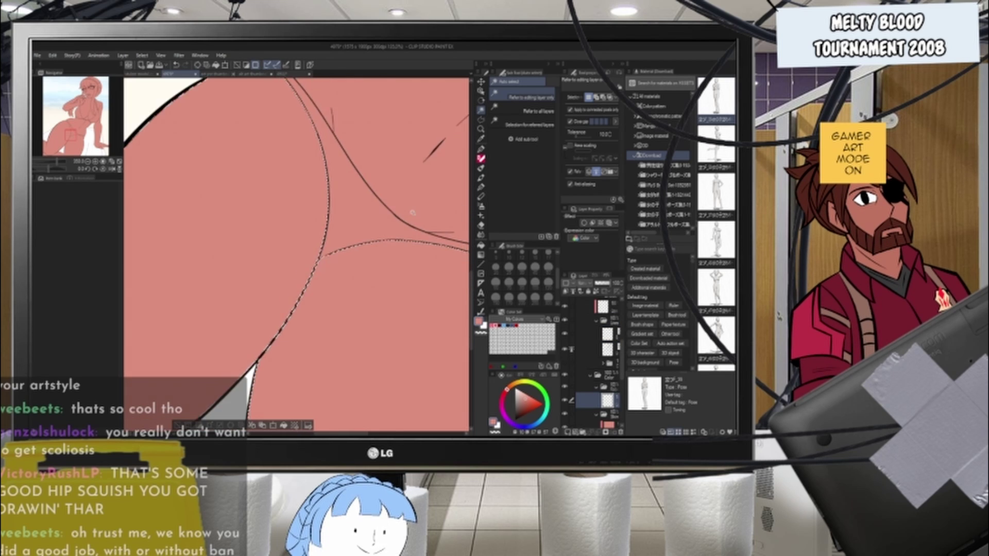
key("ctrl+plus")
key("ctrl+plus")
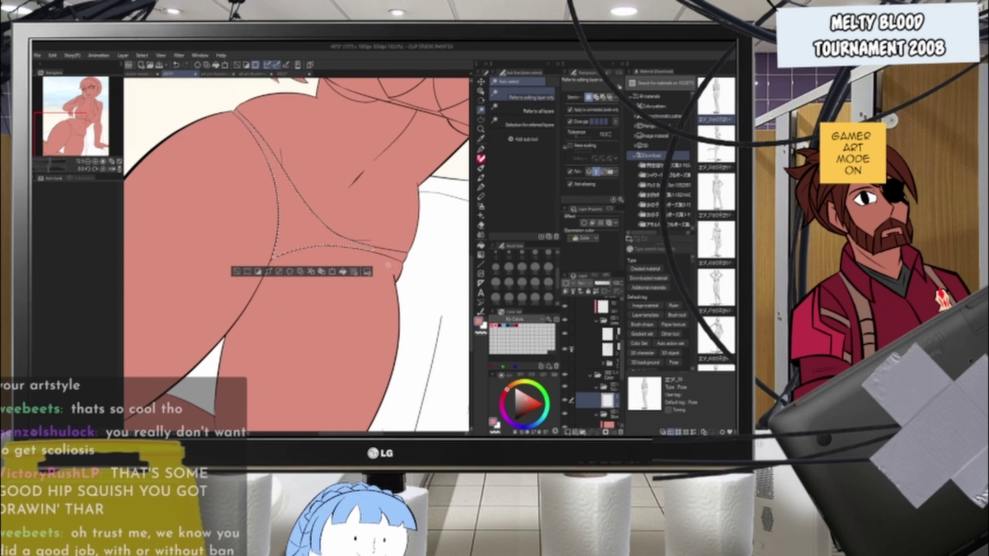
left_click(394, 254, "shift")
scroll(331, 171, "up", 8)
scroll(266, 302, "down", 9)
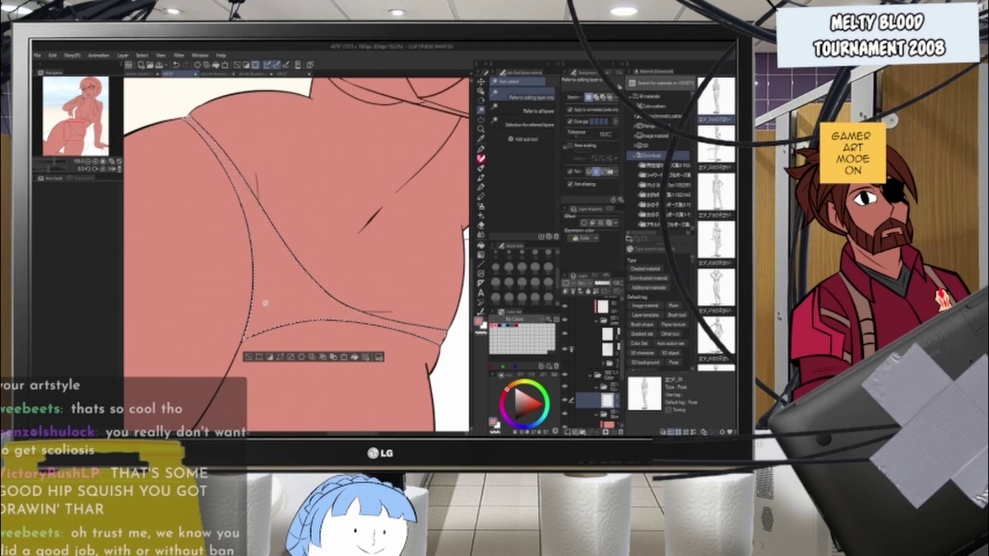
- Add the bikini top's cups, underbust band and the shoulder straps beside the long hair to the selection
scroll(355, 132, "up", 3)
scroll(350, 170, "down", 1)
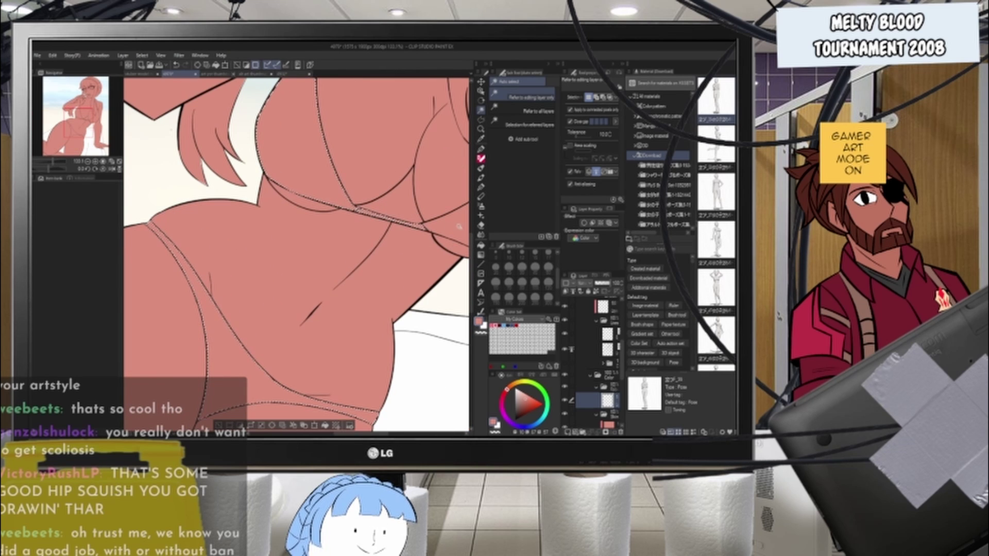
scroll(335, 232, "down", 1)
scroll(335, 231, "up", 4)
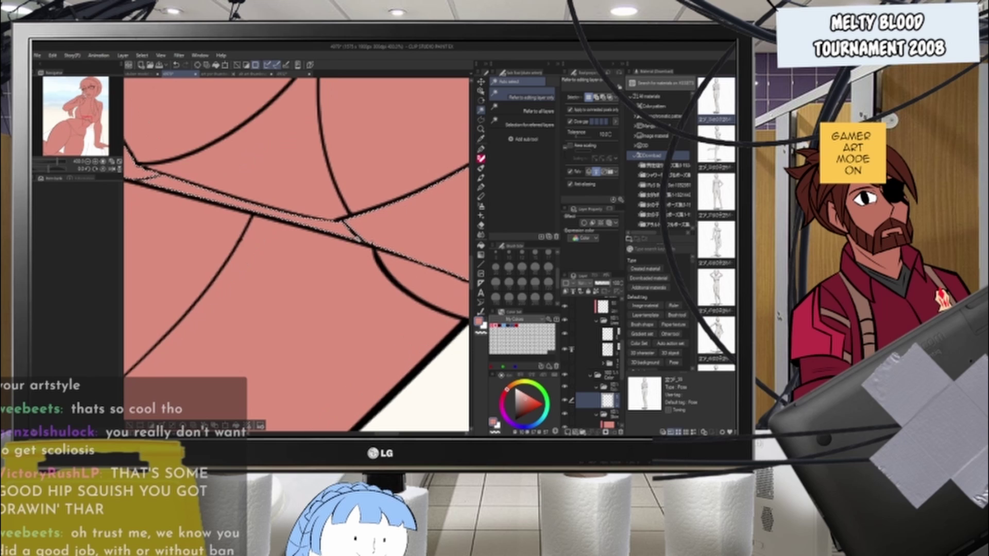
scroll(383, 251, "down", 3)
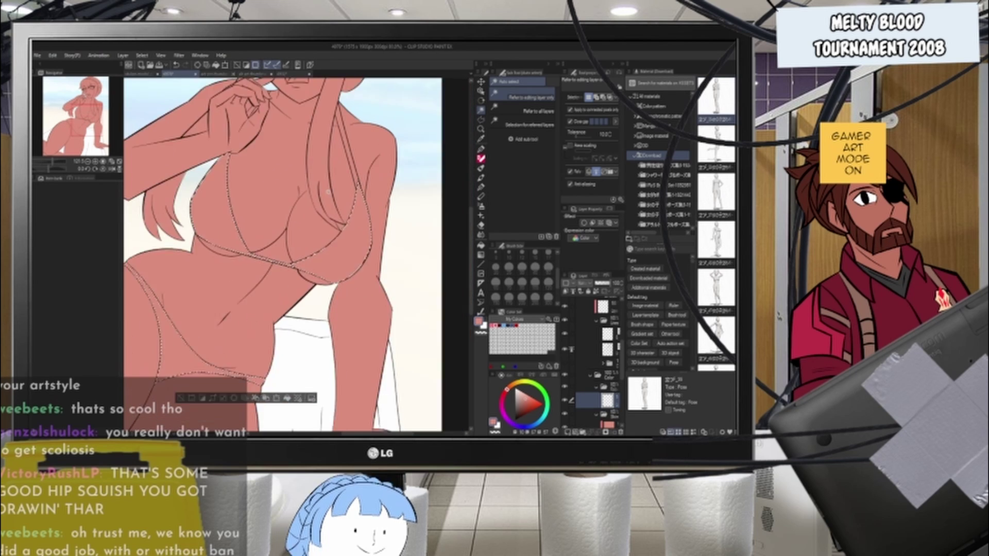
left_click_drag(386, 292, 418, 383)
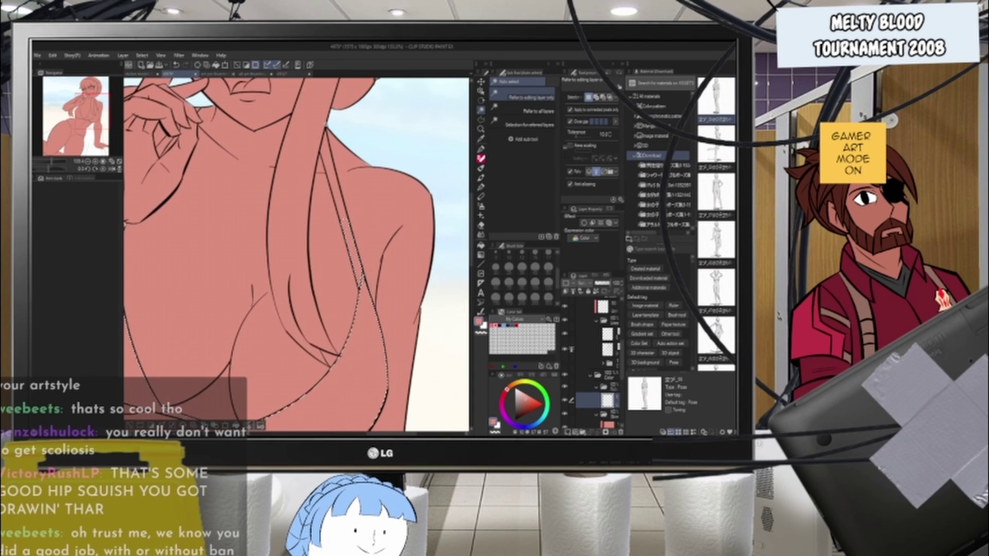
scroll(382, 248, "up", 1)
scroll(382, 247, "down", 3)
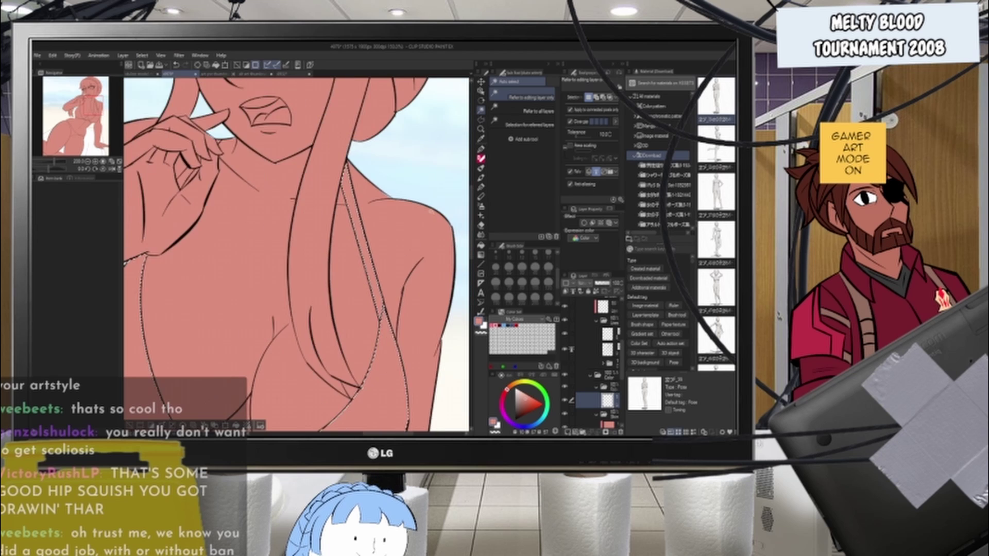
- Add the small strap areas showing between the fingers of the raised hand to the selection
left_click_drag(182, 166, 248, 209)
scroll(247, 208, "up", 6)
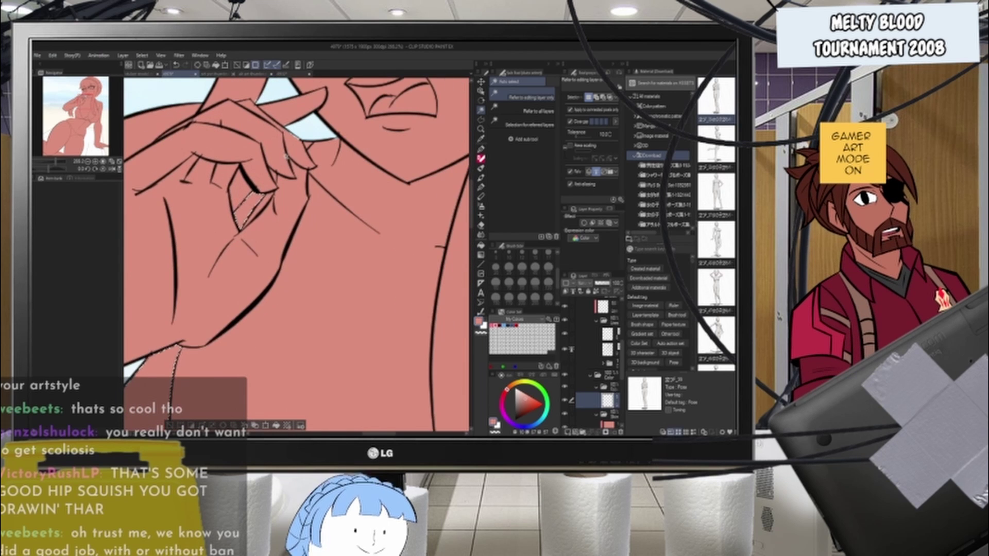
scroll(286, 158, "up", 2)
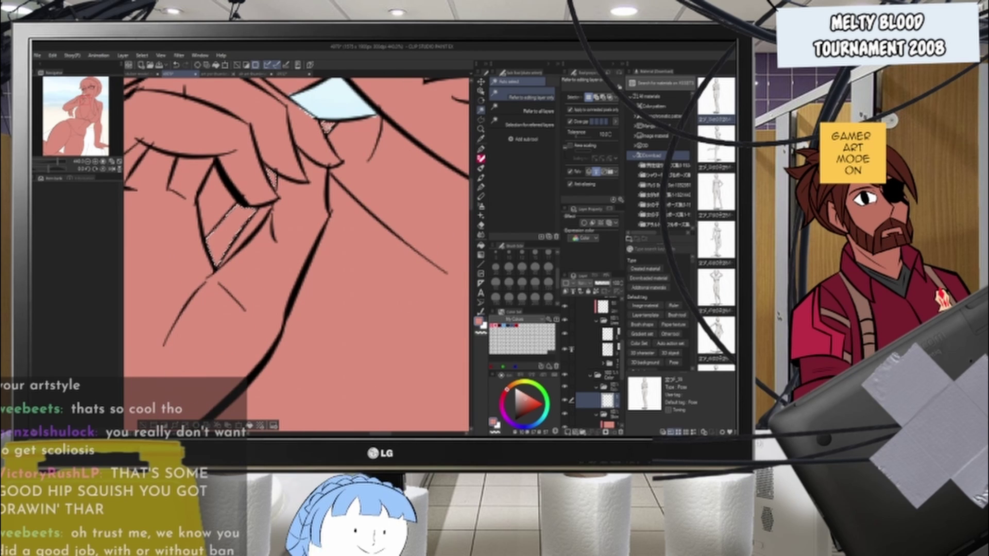
scroll(296, 255, "down", 10)
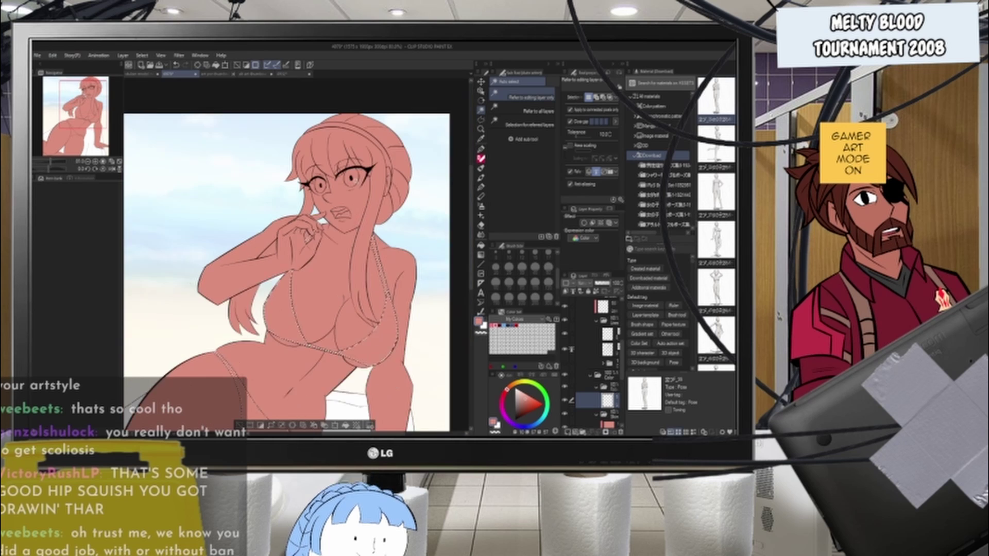
- Add the headband across the girl's hair to the bikini selection
scroll(392, 108, "up", 3)
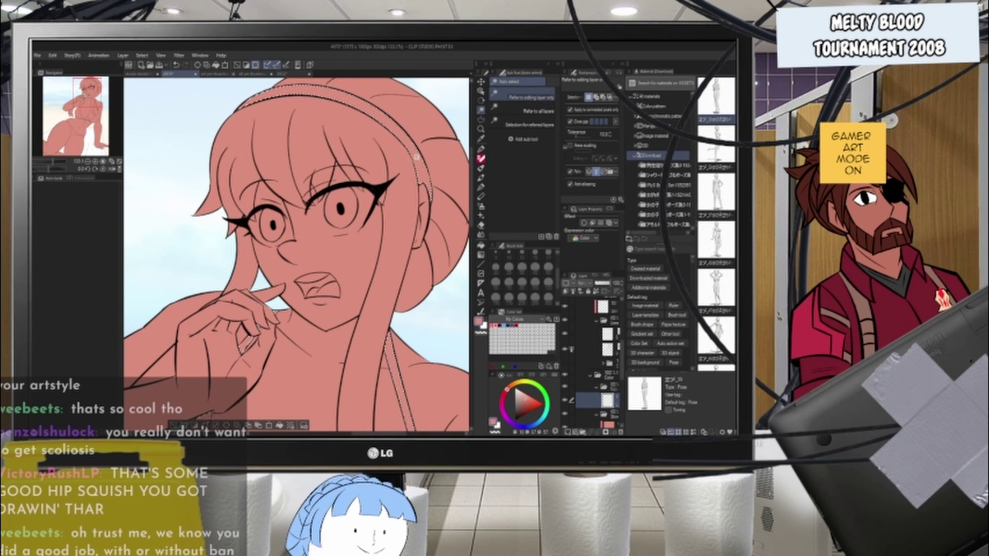
scroll(260, 247, "down", 4)
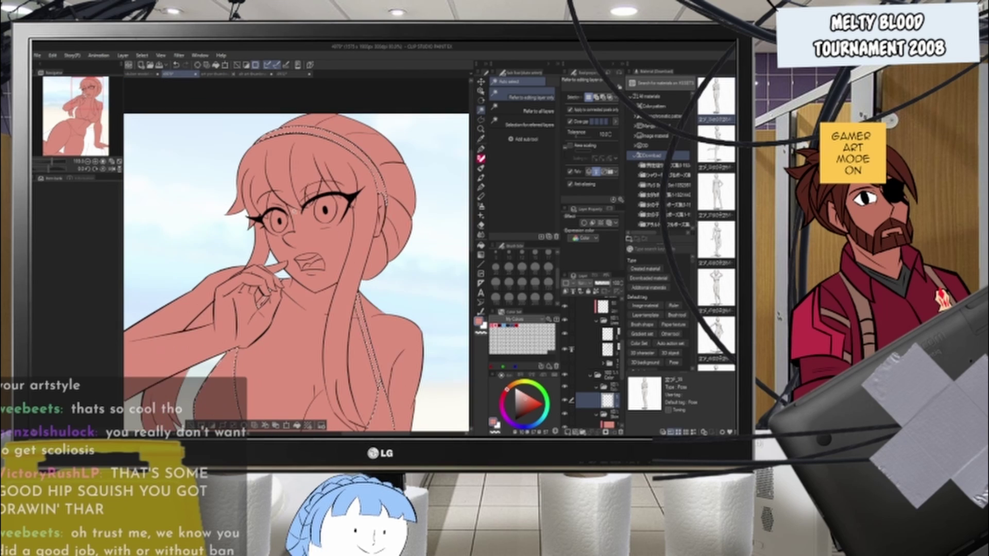
scroll(296, 252, "up", 4)
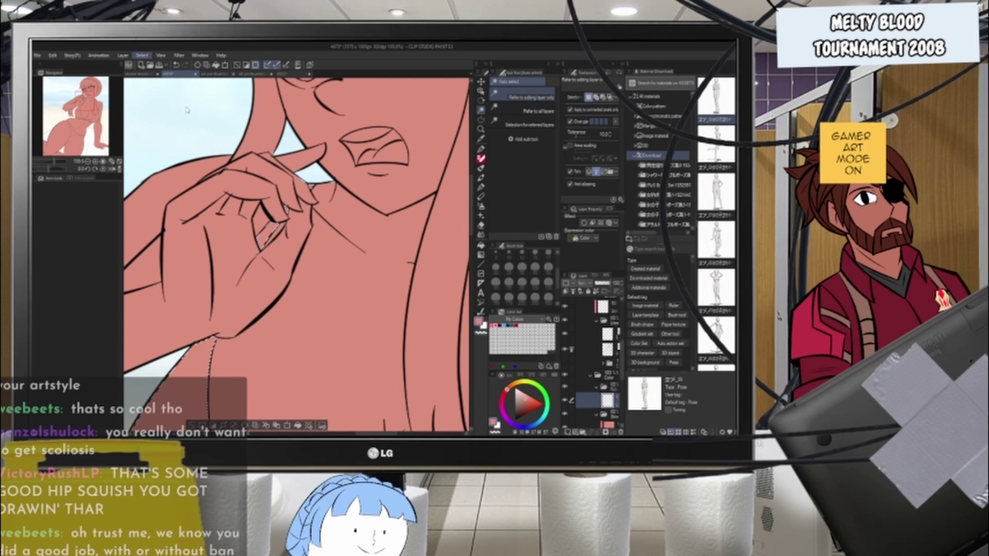
- Cut the selected bikini and headband areas out of the skin's base layer and paste them onto a new layer
left_click(430, 310)
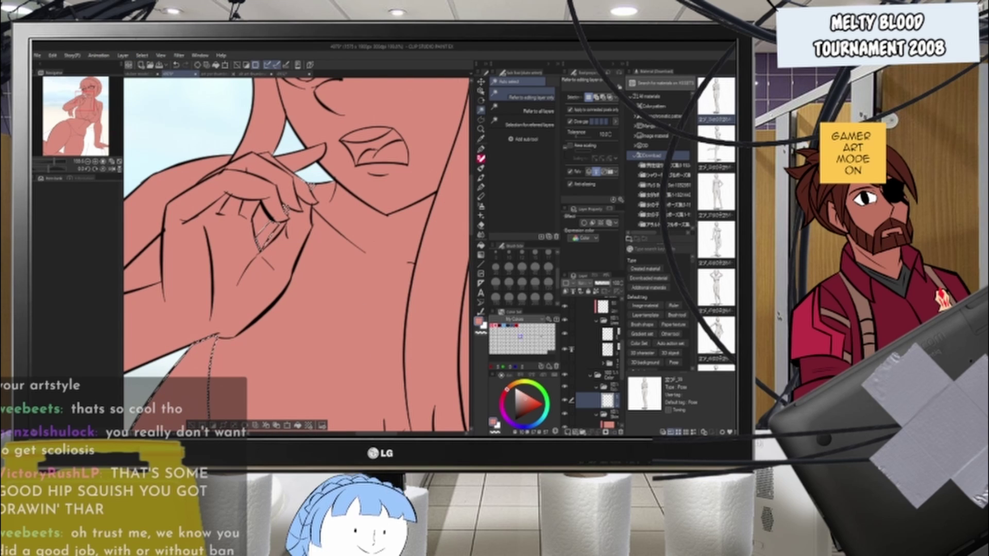
scroll(342, 235, "down", 5)
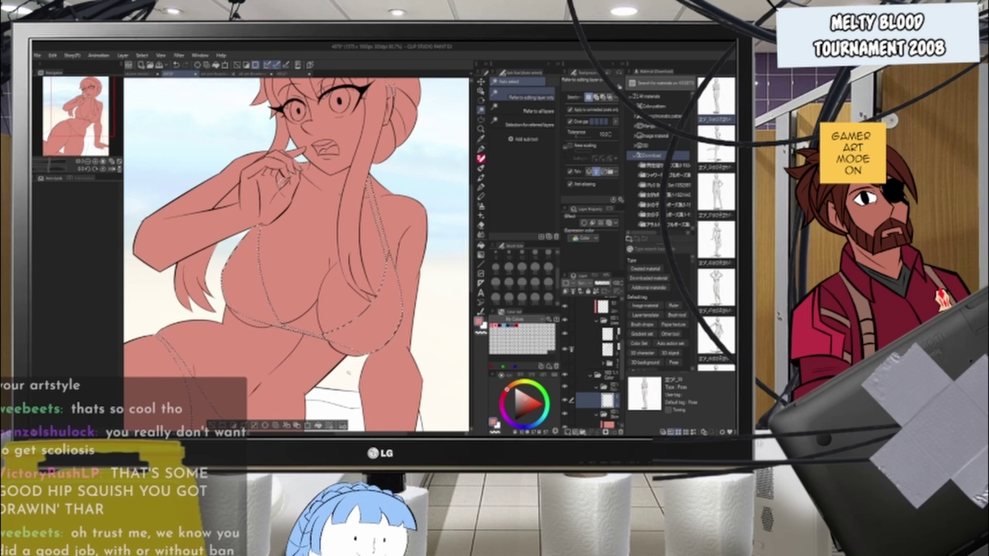
scroll(342, 334, "up", 2)
scroll(613, 407, "down", 3)
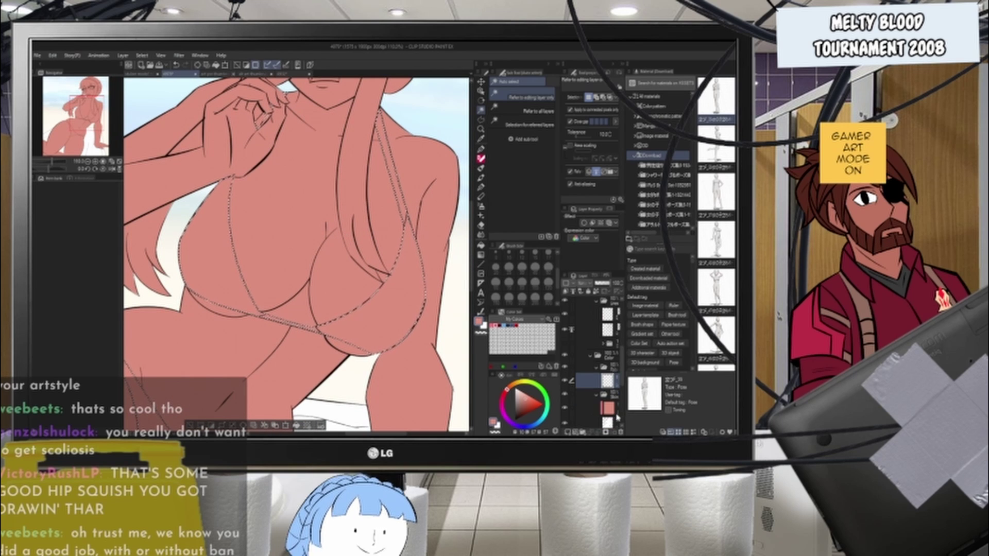
left_click(613, 406)
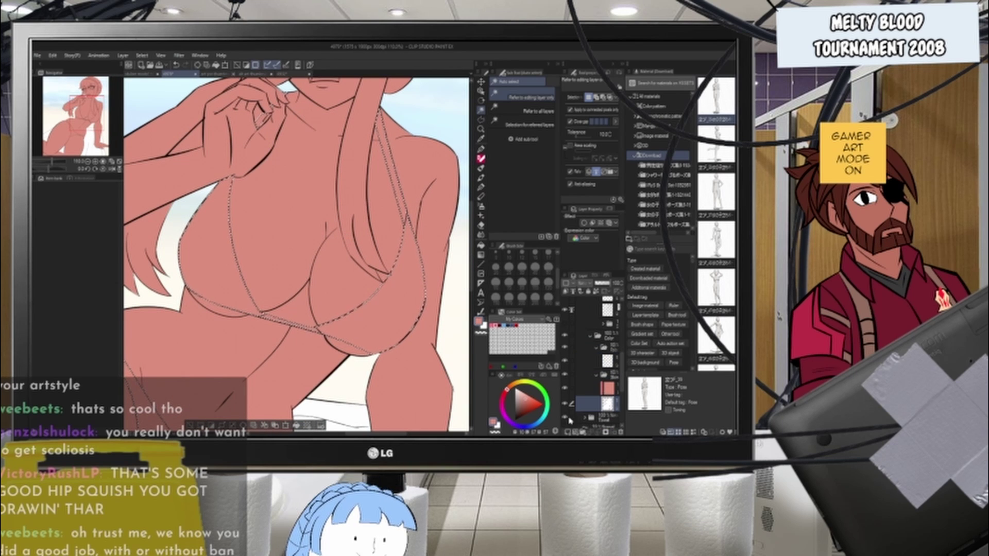
left_click(263, 426)
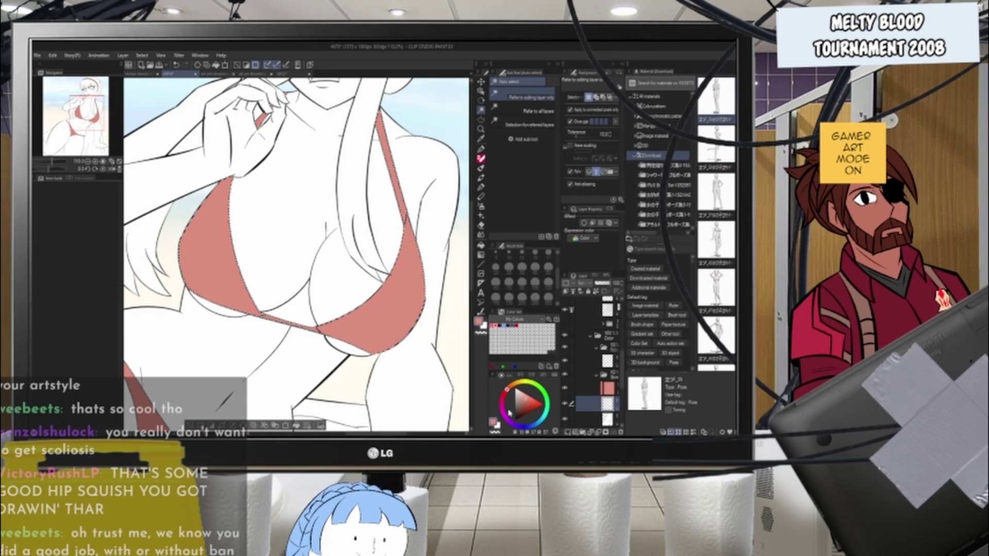
- Clear the selection and move the cut-out bikini and headband layer above the skin folder, into the clothing folder
key("ctrl+d")
left_click_drag(609, 403, 609, 372)
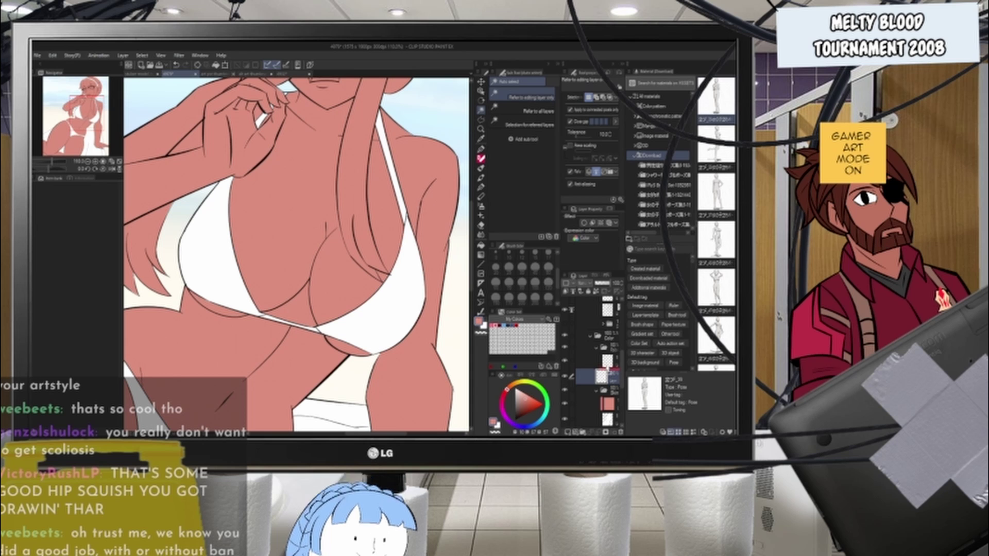
scroll(411, 268, "down", 4)
scroll(391, 222, "up", 6)
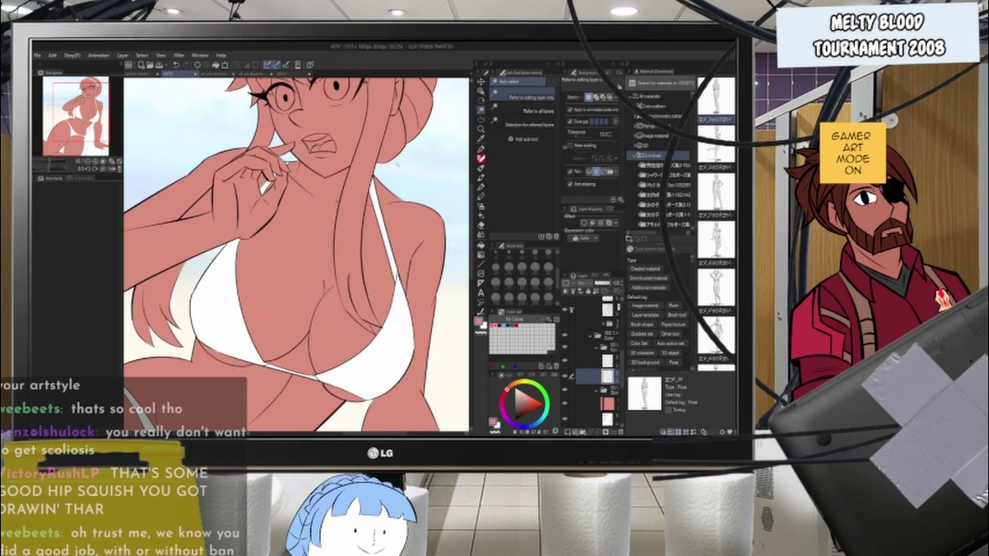
scroll(390, 225, "down", 3)
scroll(389, 128, "up", 4)
- On the skin's base layer, paint over the small uncovered gap where the neckline meets the shoulder beside the strap
left_click(599, 421)
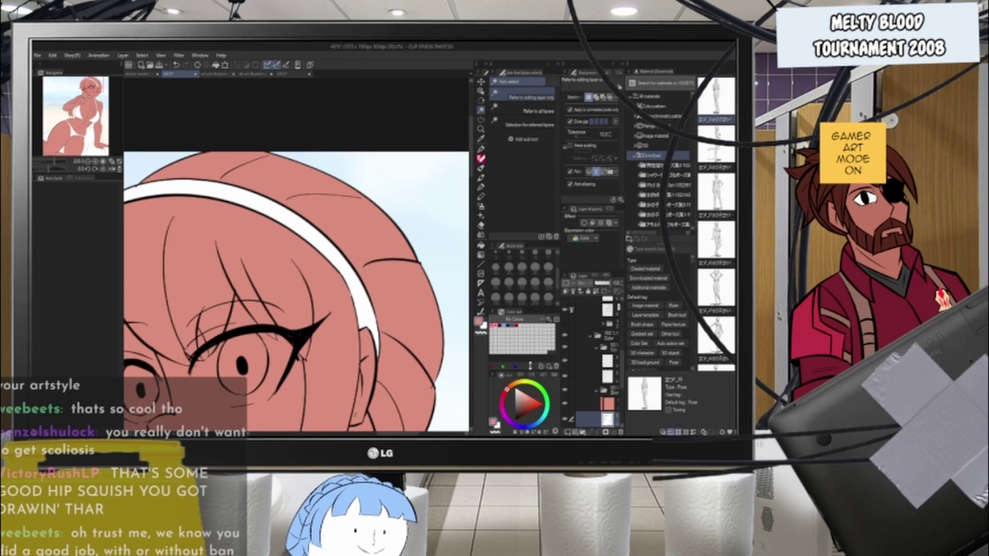
scroll(345, 175, "down", 3)
scroll(303, 316, "up", 1)
scroll(302, 316, "up", 4)
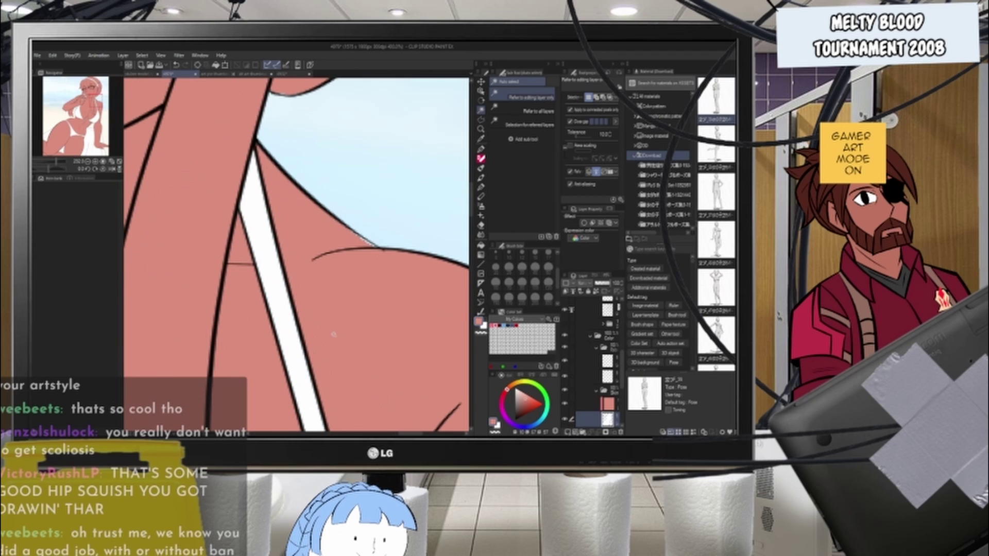
key("space")
left_click_drag(432, 195, 425, 263)
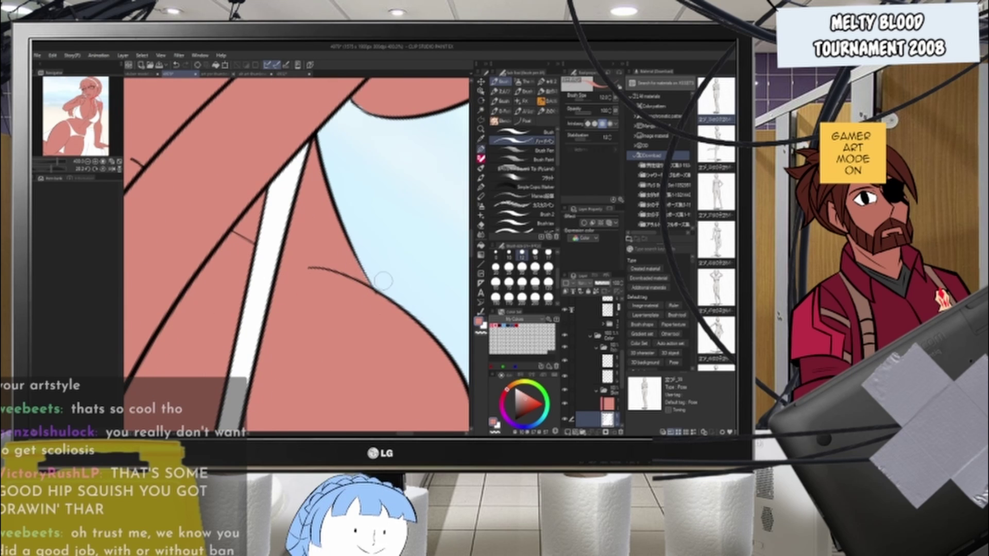
key("x")
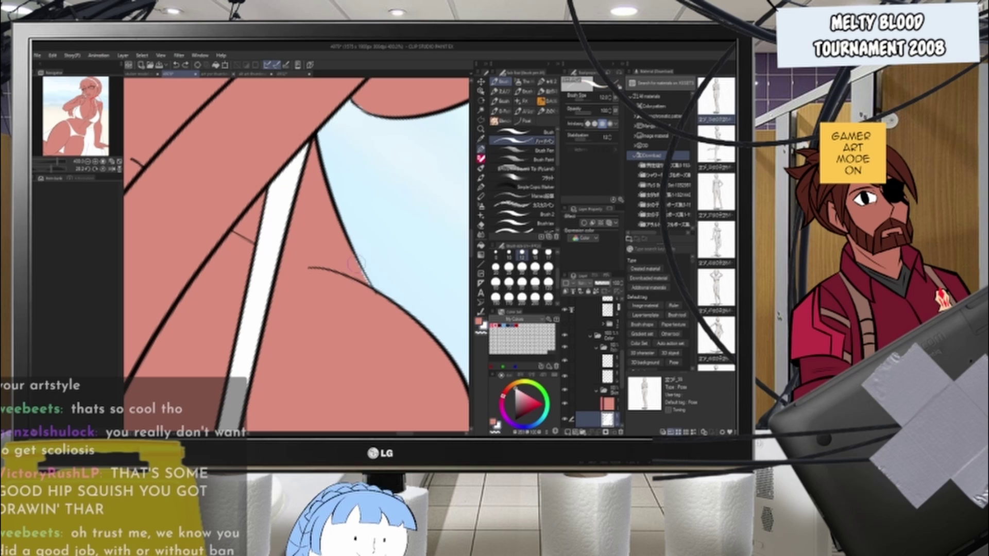
left_click_drag(369, 288, 356, 255)
scroll(362, 277, "down", 5)
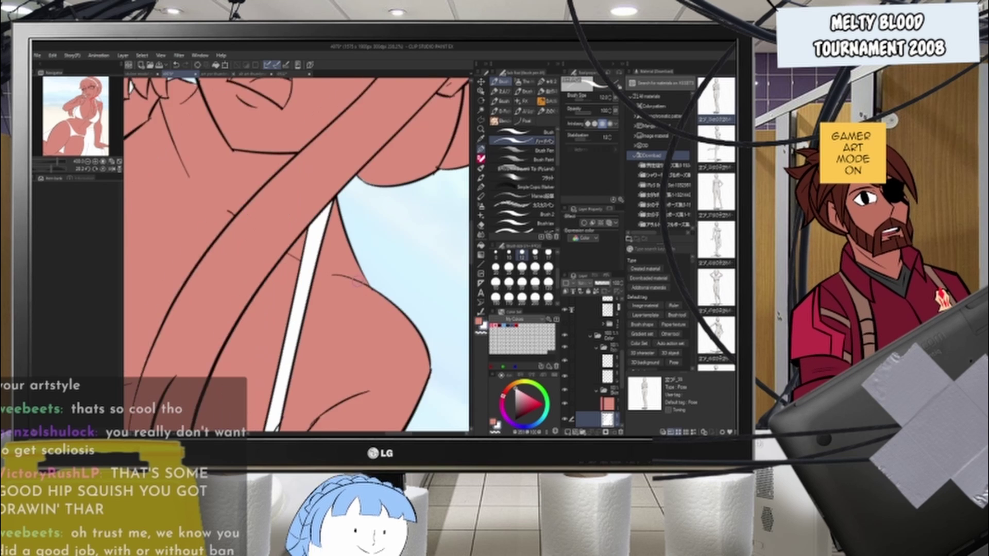
- Inspect the skin edges around the raised hand's fingers, the face and the whole figure for unfilled gaps
scroll(358, 260, "up", 2)
mouse_move(309, 219)
left_mouse_down()
mouse_move(335, 252)
mouse_move(325, 229)
left_mouse_up()
scroll(288, 206, "up", 4)
left_click_drag(227, 242, 318, 184)
scroll(318, 274, "up", 2)
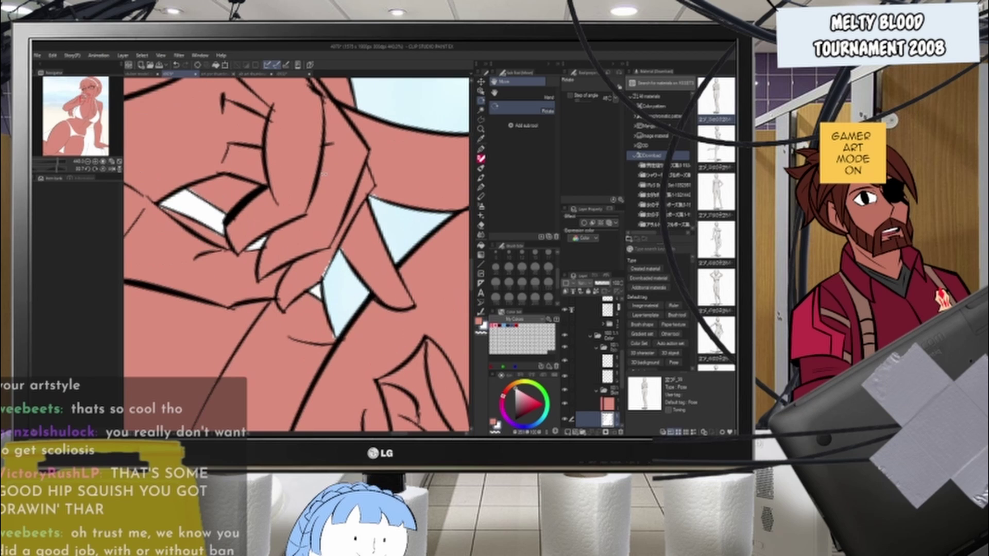
key("b")
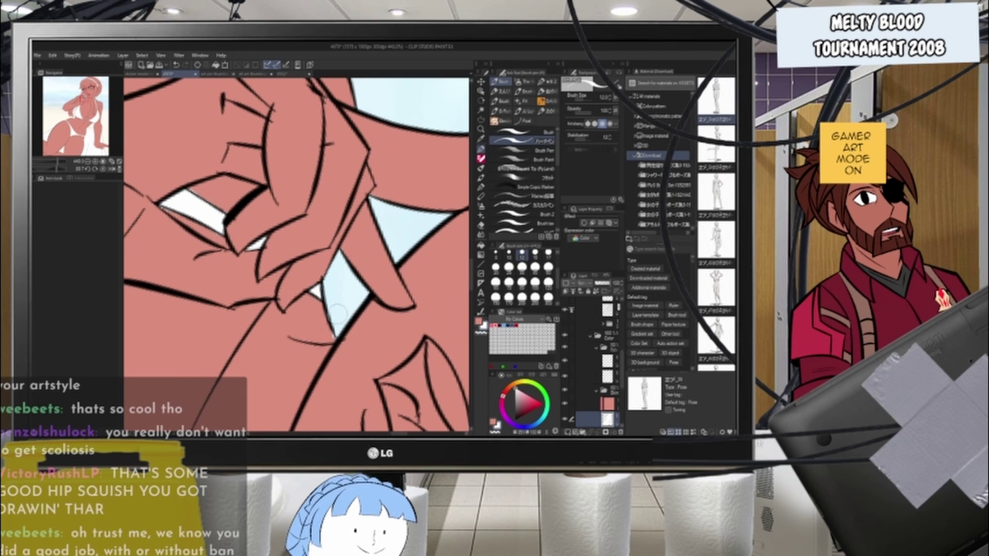
key("r")
scroll(298, 255, "down", 5)
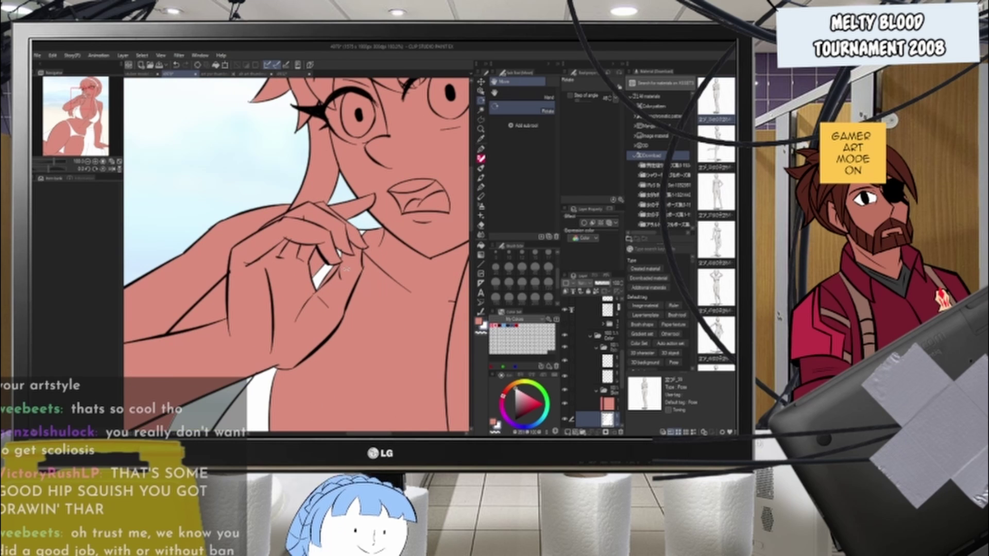
left_click_drag(391, 261, 347, 295)
scroll(347, 294, "up", 1)
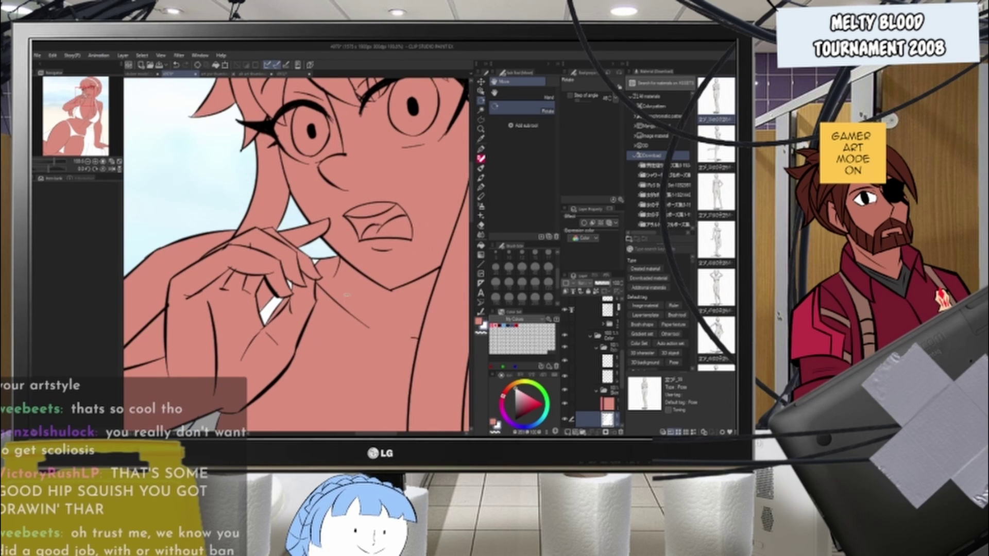
scroll(343, 294, "down", 4)
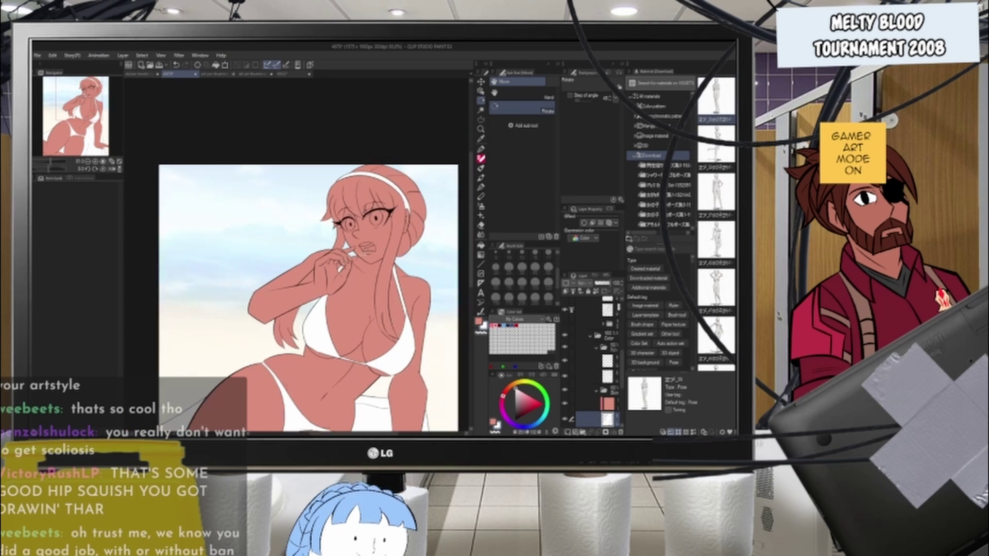
scroll(405, 205, "up", 5)
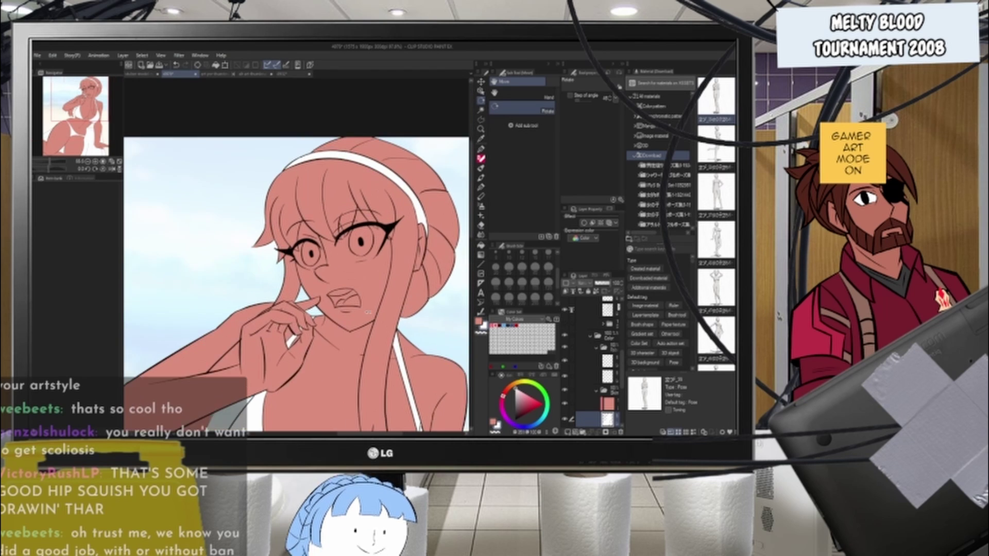
scroll(318, 375, "up", 4)
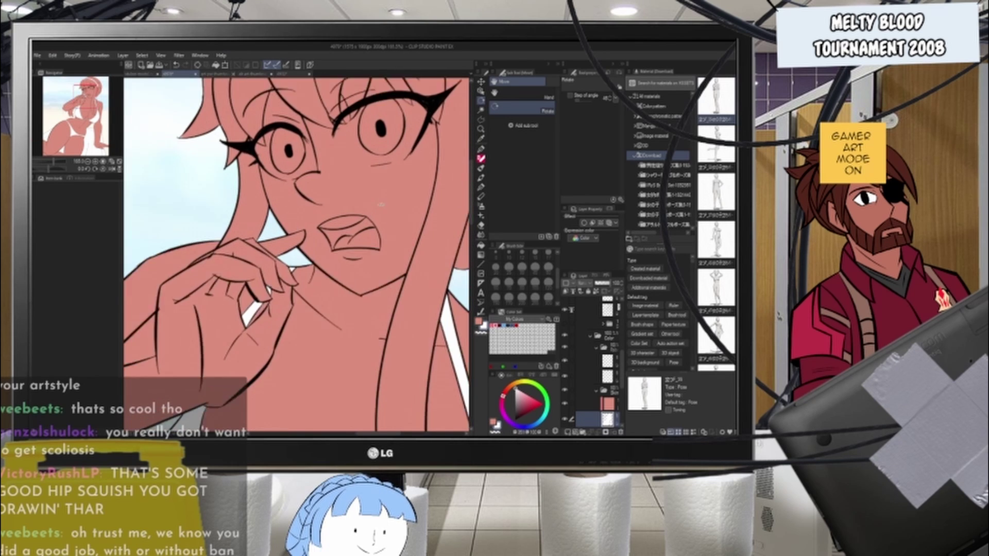
- Expand the subfolder inside the line art folder, toggle its visibility to compare the two line versions, and hide it again
scroll(608, 341, "up", 1)
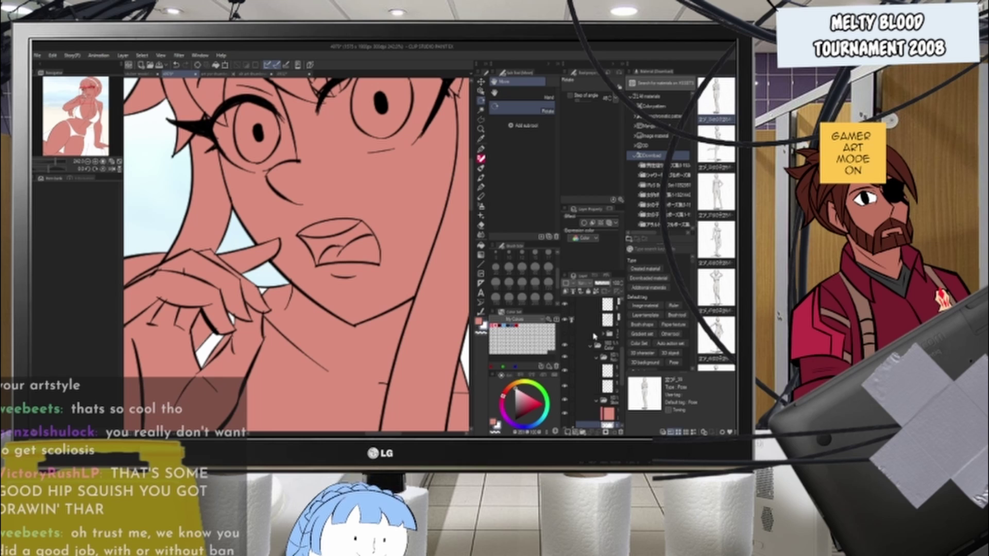
scroll(600, 340, "up", 1)
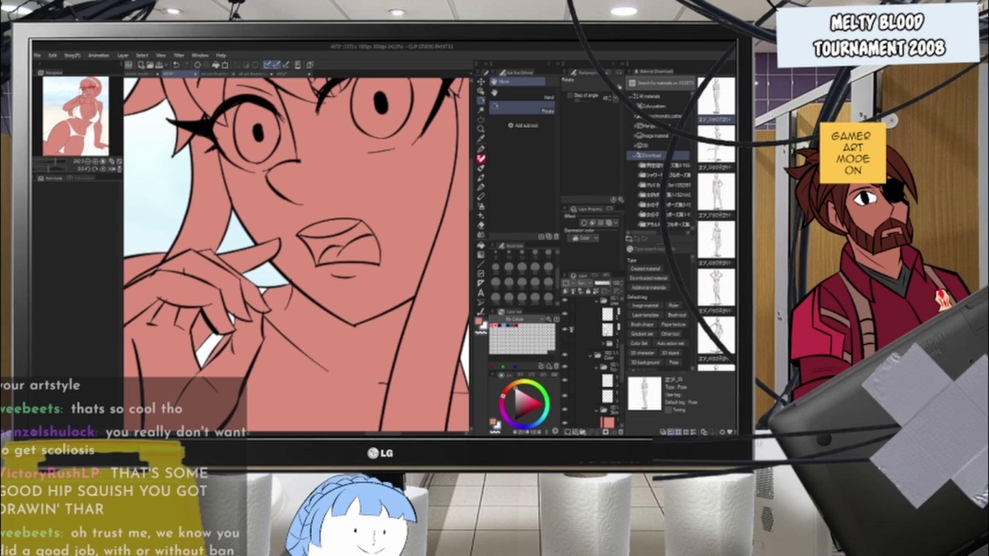
left_click(601, 344)
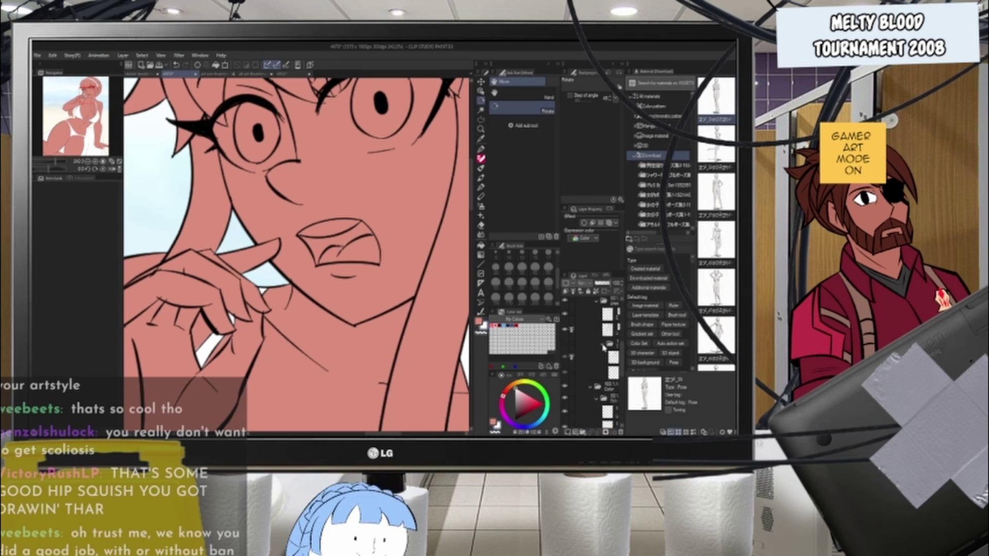
left_click(565, 344)
left_click(565, 344)
left_click(565, 344)
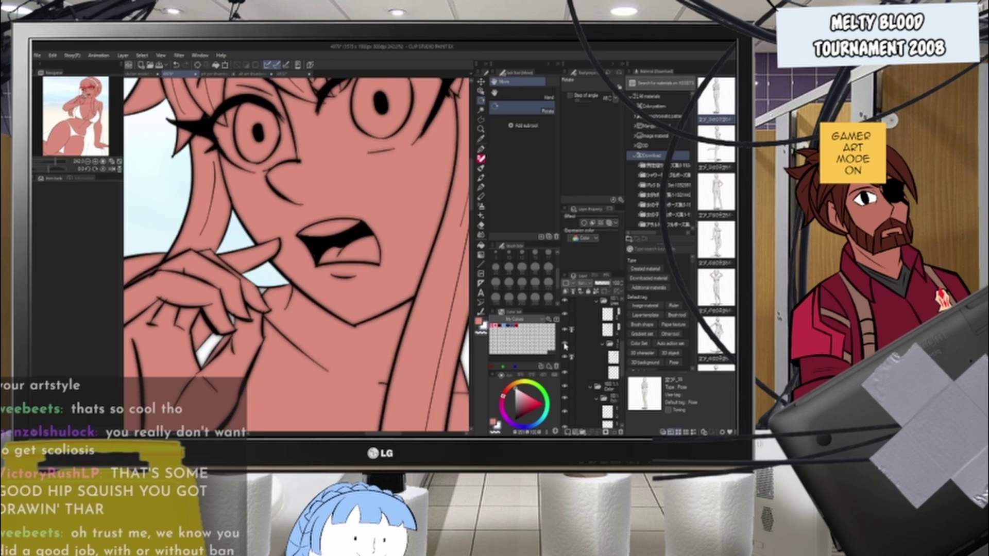
scroll(279, 204, "down", 4)
key("ctrl+minus")
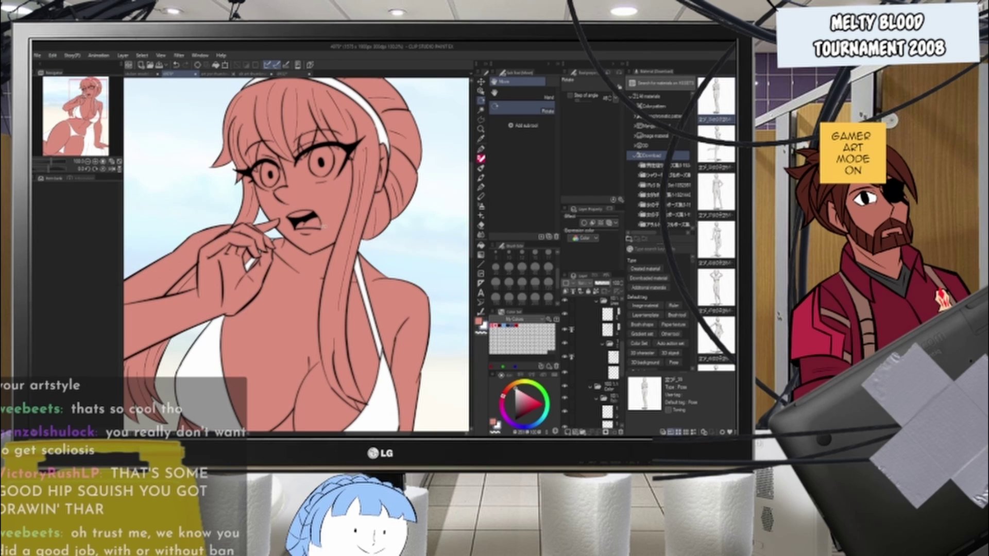
scroll(352, 133, "up", 4)
scroll(360, 173, "down", 6)
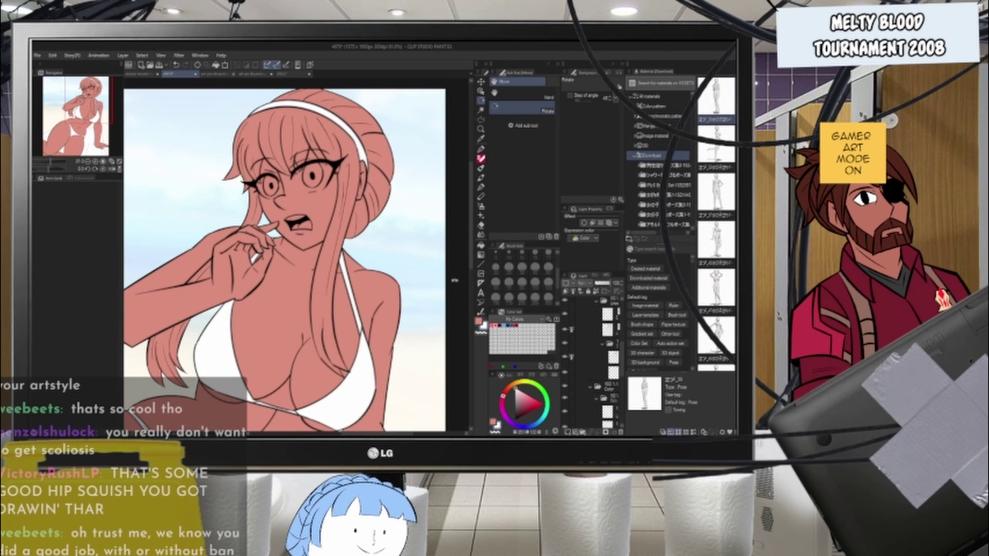
left_click(566, 343)
- Select the clothing folder and review the flat colours on the face, bikini and whole figure
scroll(593, 397, "down", 2)
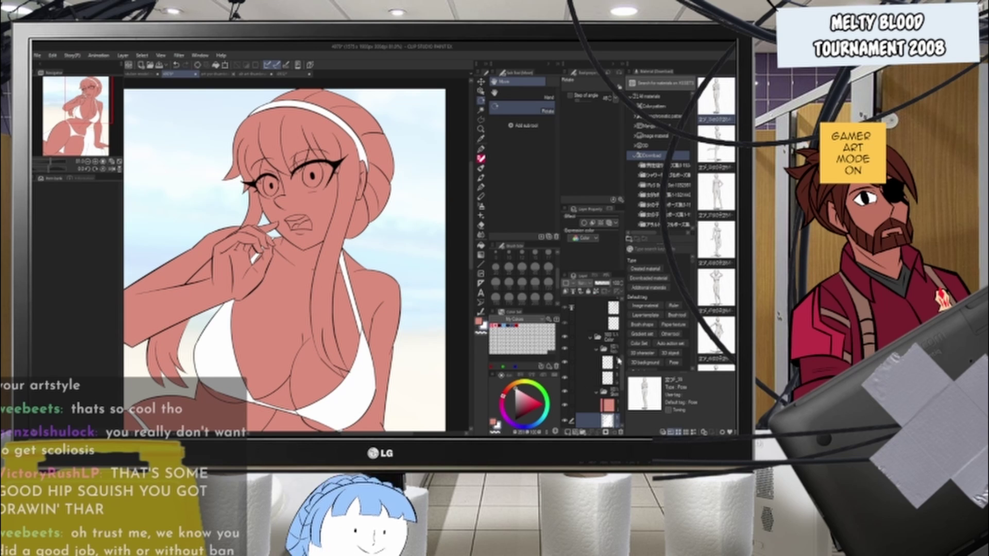
left_click(613, 351)
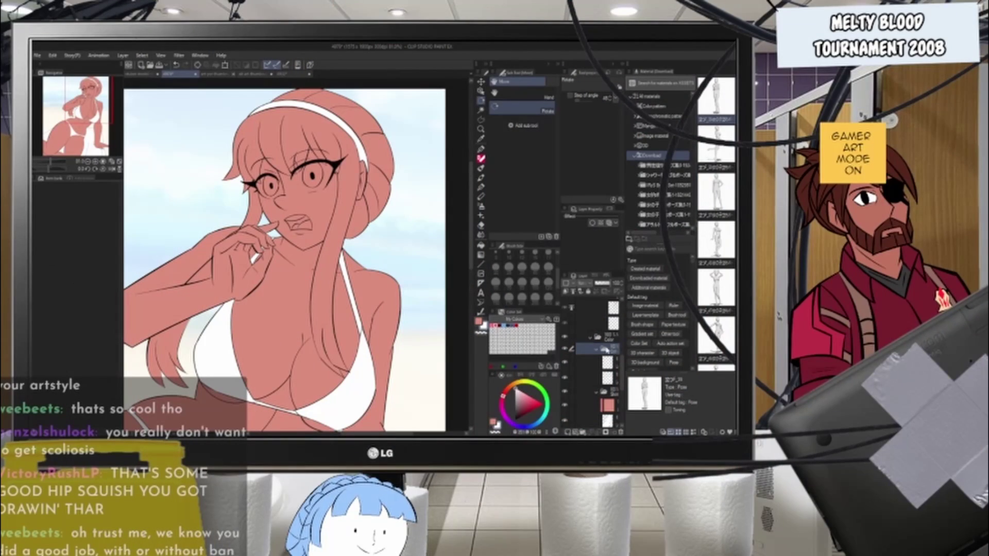
scroll(287, 233, "down", 5)
scroll(287, 232, "up", 11)
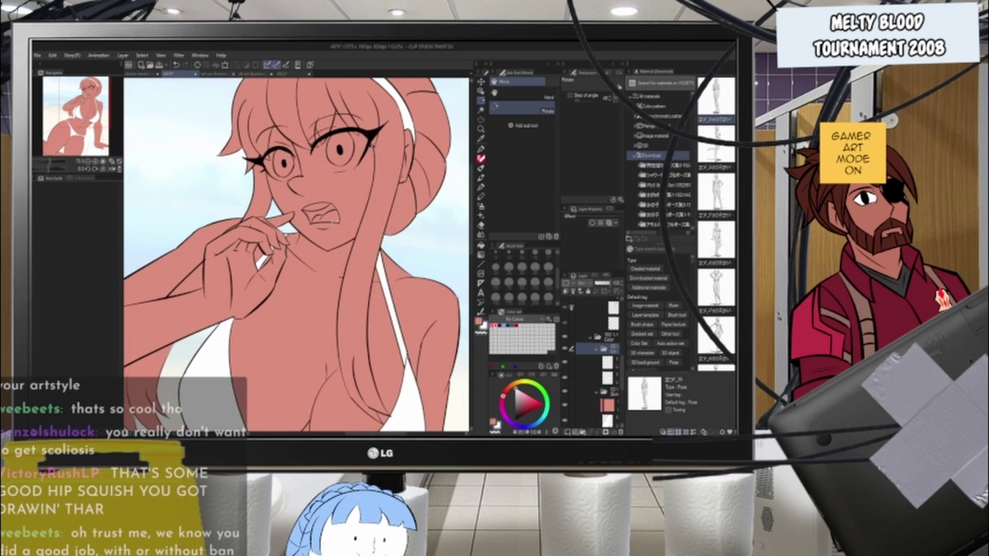
scroll(321, 172, "down", 5)
scroll(387, 372, "up", 4)
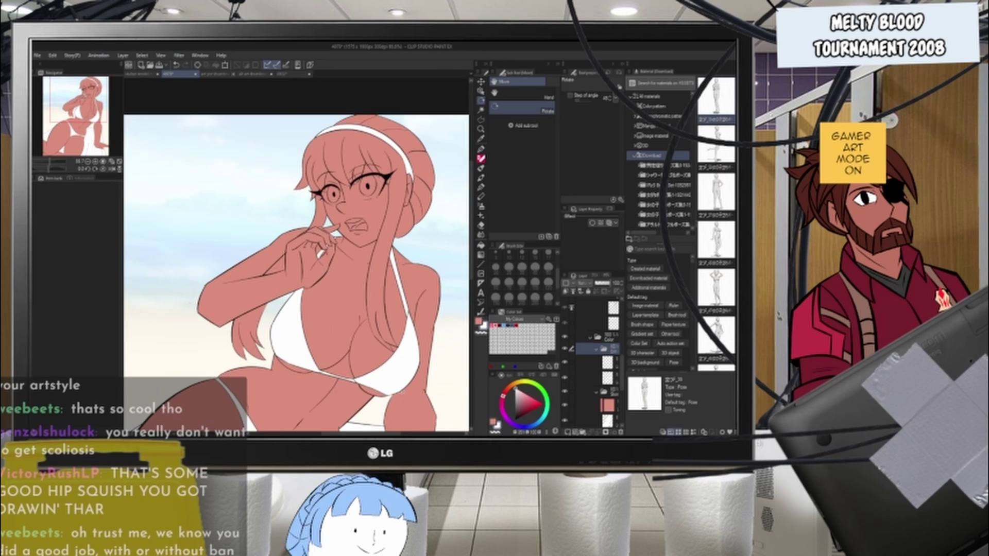
scroll(386, 372, "up", 2)
scroll(387, 333, "down", 3)
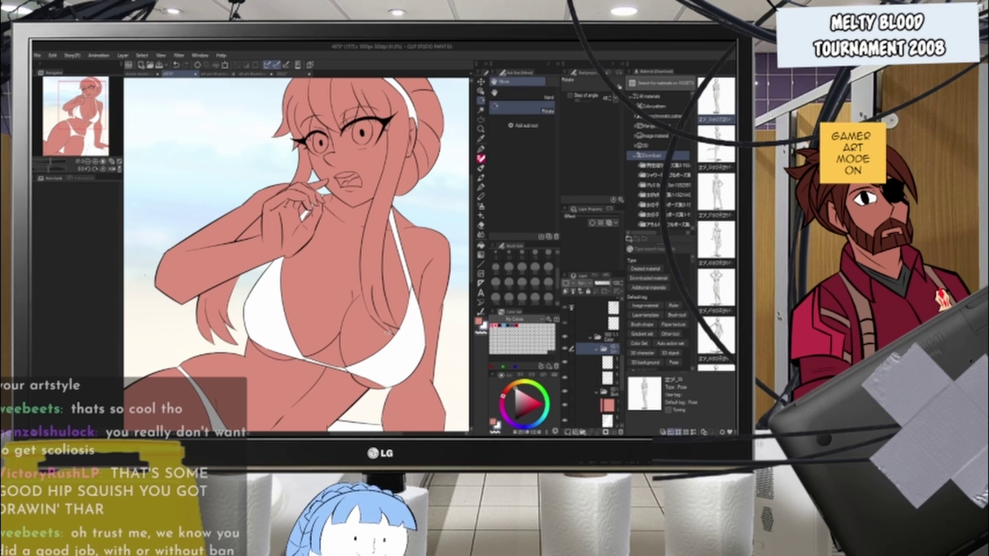
scroll(397, 225, "up", 3)
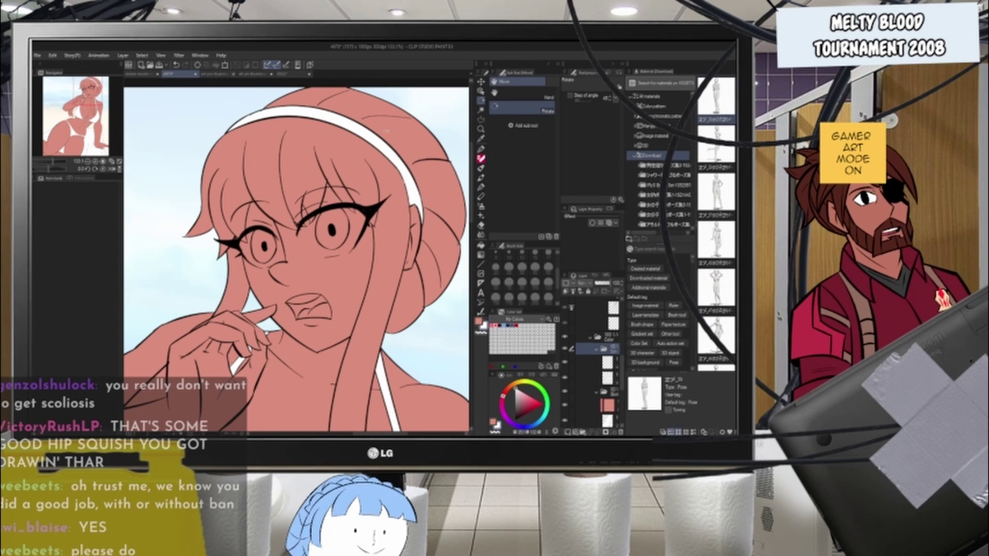
key("ctrl+0")
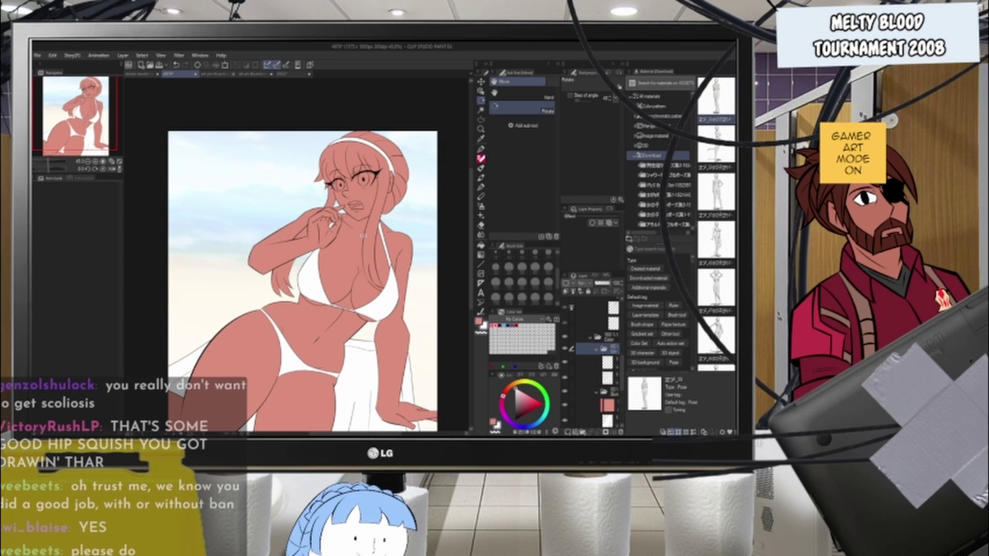
scroll(322, 289, "up", 4)
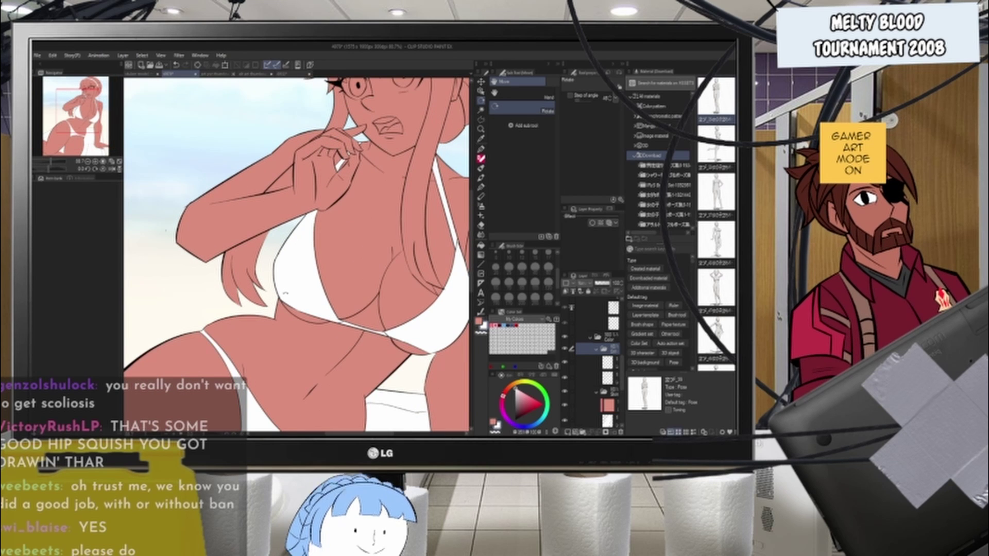
scroll(296, 255, "down", 2)
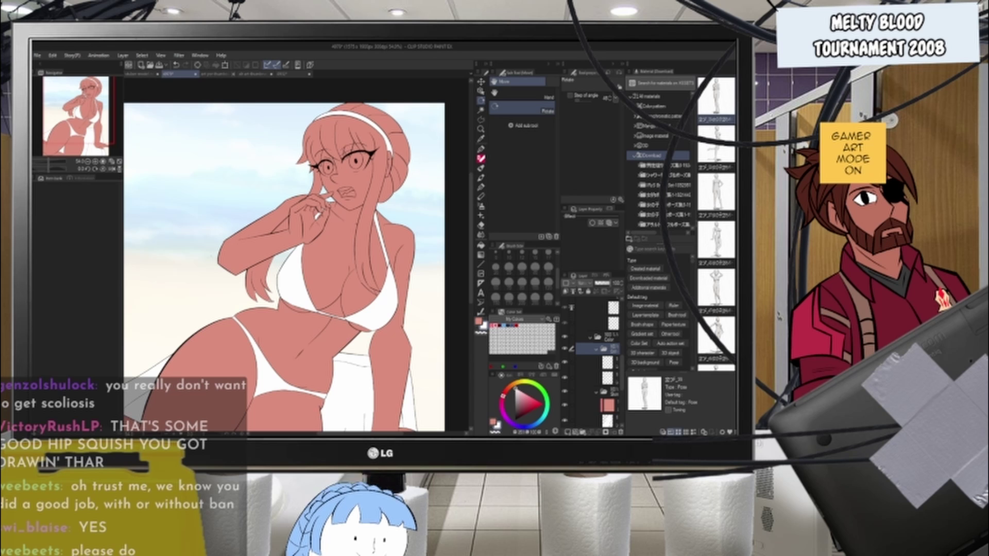
scroll(329, 292, "up", 2)
scroll(226, 194, "down", 2)
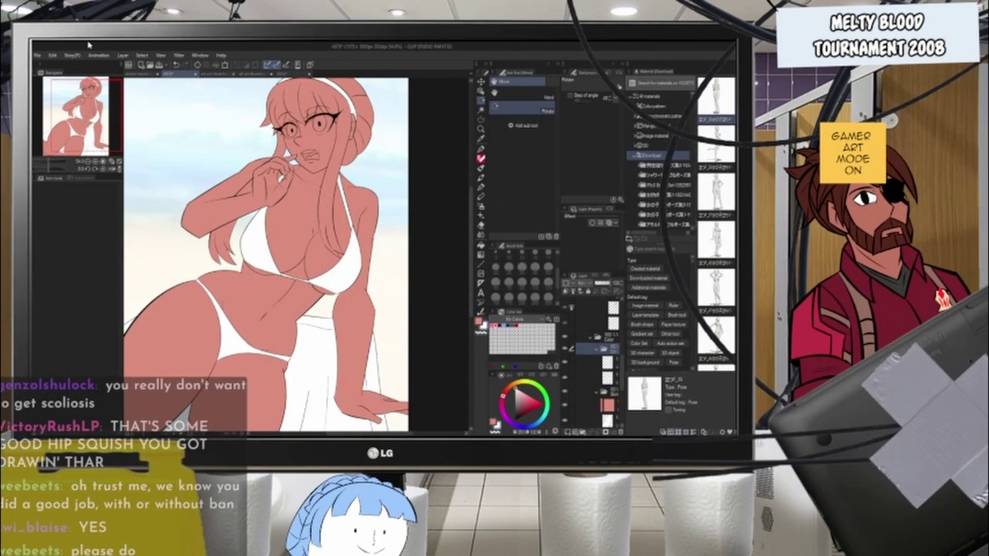
- Create a new folder inside the color folder, above the existing color subfolders, and name it Eyes
left_click_drag(294, 186, 332, 251)
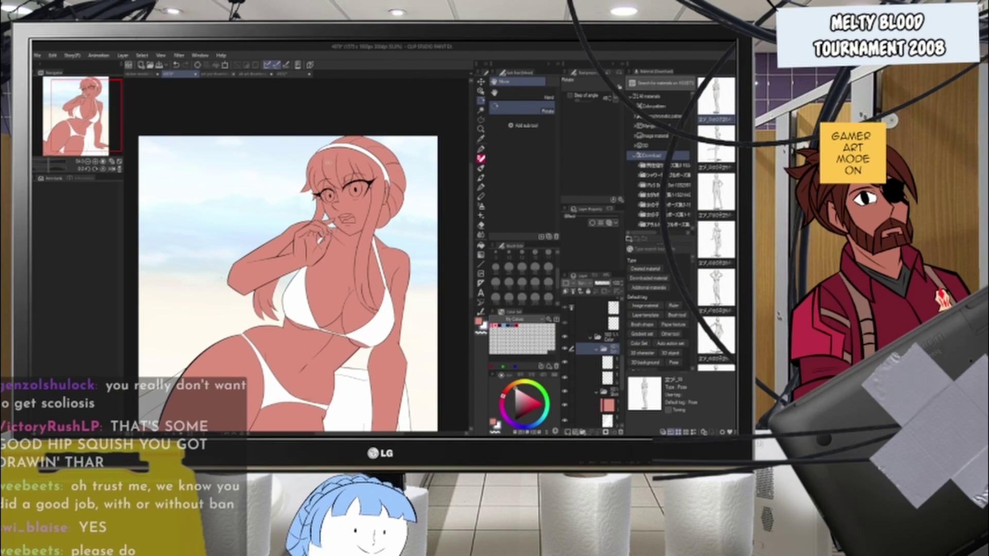
scroll(332, 216, "up", 5)
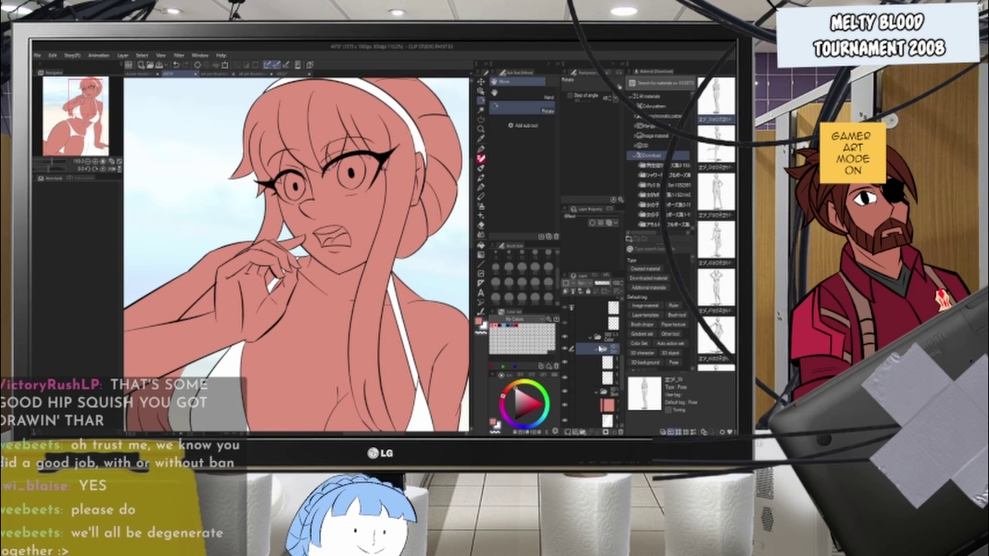
scroll(600, 350, "up", 2)
scroll(596, 357, "up", 1)
scroll(602, 405, "down", 1)
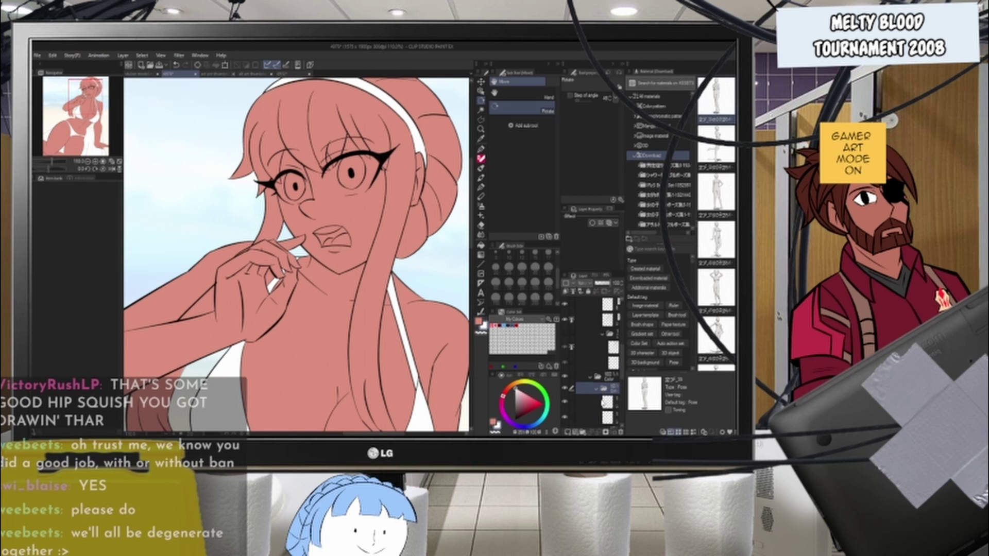
scroll(604, 403, "down", 2)
left_click(583, 433)
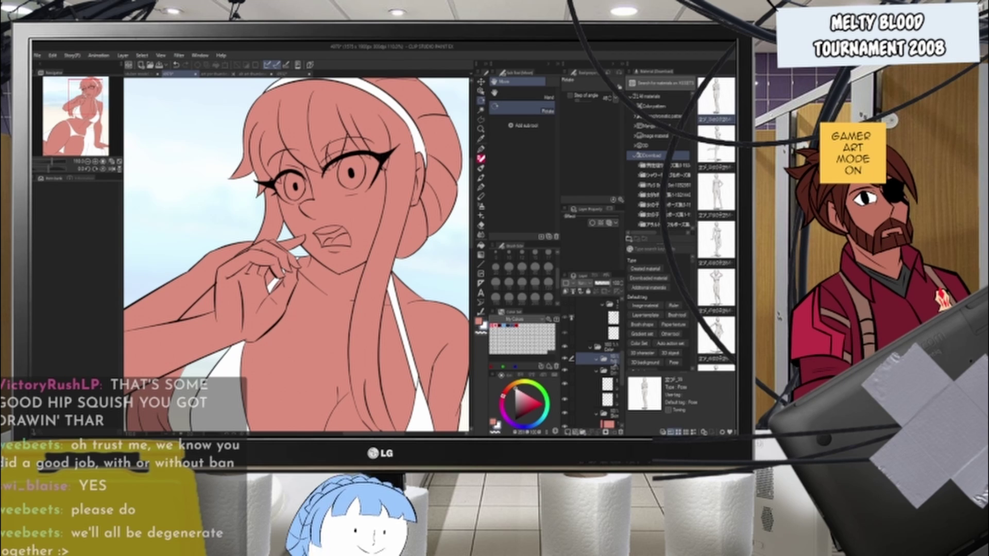
double_click(615, 364)
type("Eyes")
key("Return")
- Add a new raster layer inside the Eyes folder
scroll(316, 157, "up", 5)
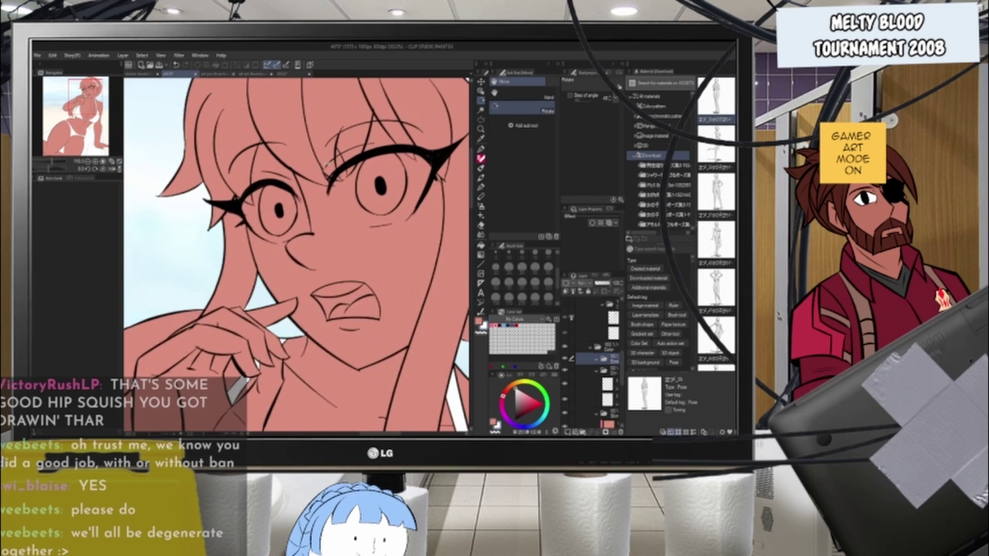
scroll(301, 152, "up", 2)
left_click(567, 433)
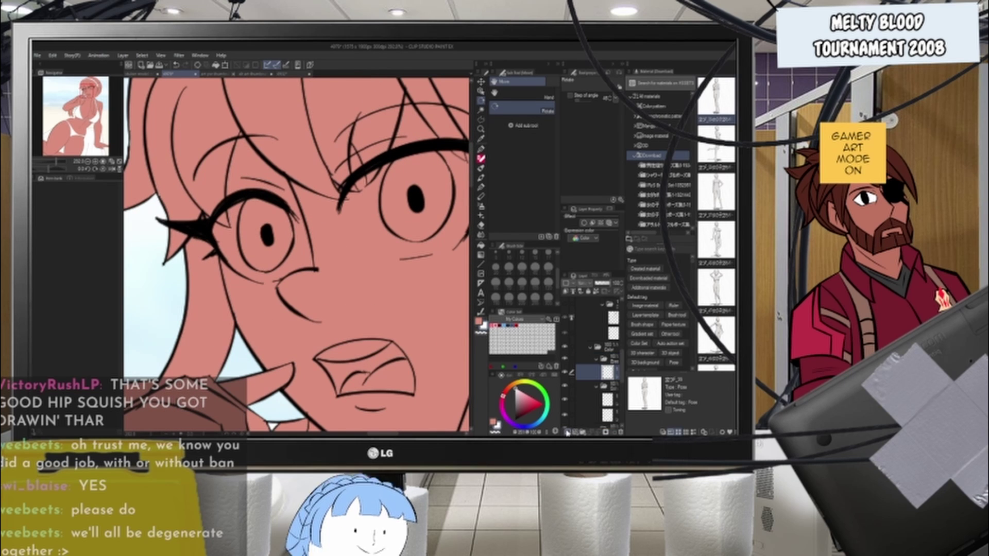
- Paint thin white boundary strokes along the lower edges of both eyes with the brush, undoing strokes that miss the outline
left_click(480, 119)
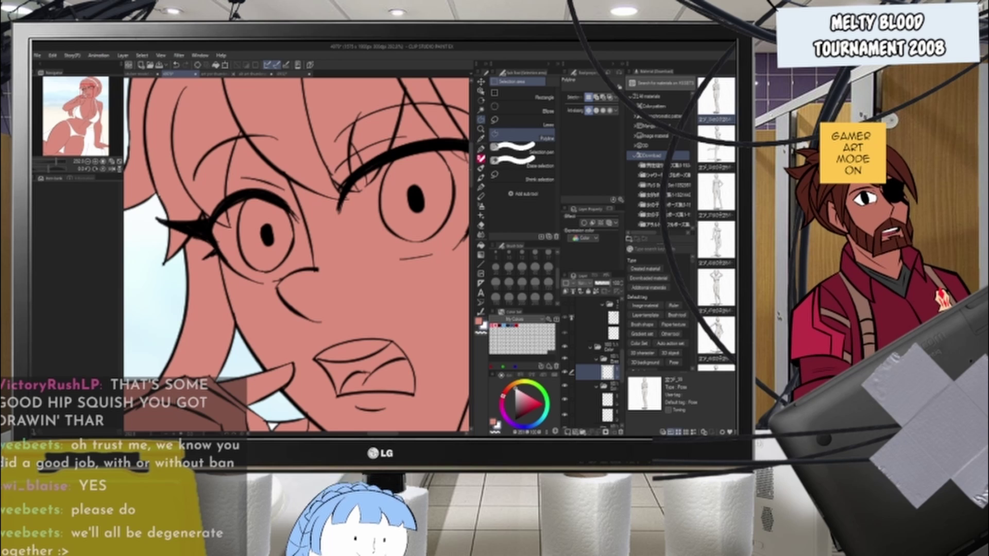
left_click(481, 150)
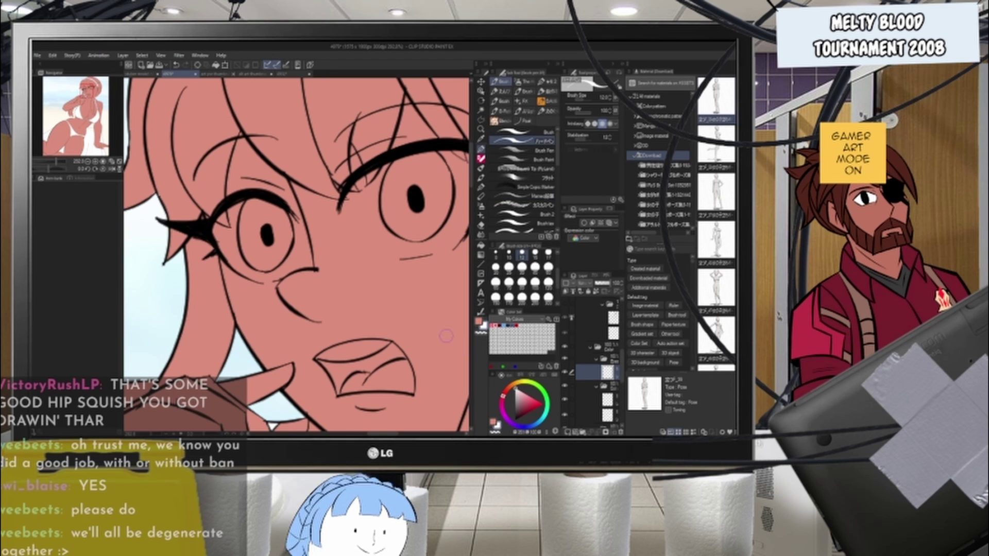
key("r")
left_click_drag(435, 306, 393, 367)
left_click(481, 149)
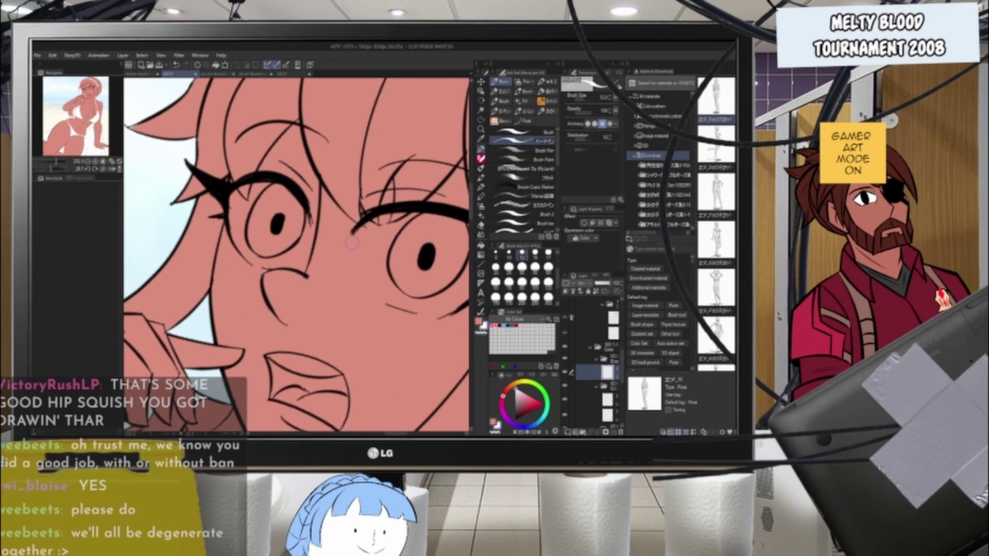
left_click_drag(352, 235, 393, 310)
key("ctrl+z")
mouse_move(352, 236)
left_mouse_down()
mouse_move(387, 298)
mouse_move(456, 312)
left_mouse_up()
key("ctrl+z")
key("ctrl+z")
key("ctrl+z")
key("ctrl+z")
key("ctrl+z")
left_click_drag(250, 264, 277, 267)
key("ctrl+z")
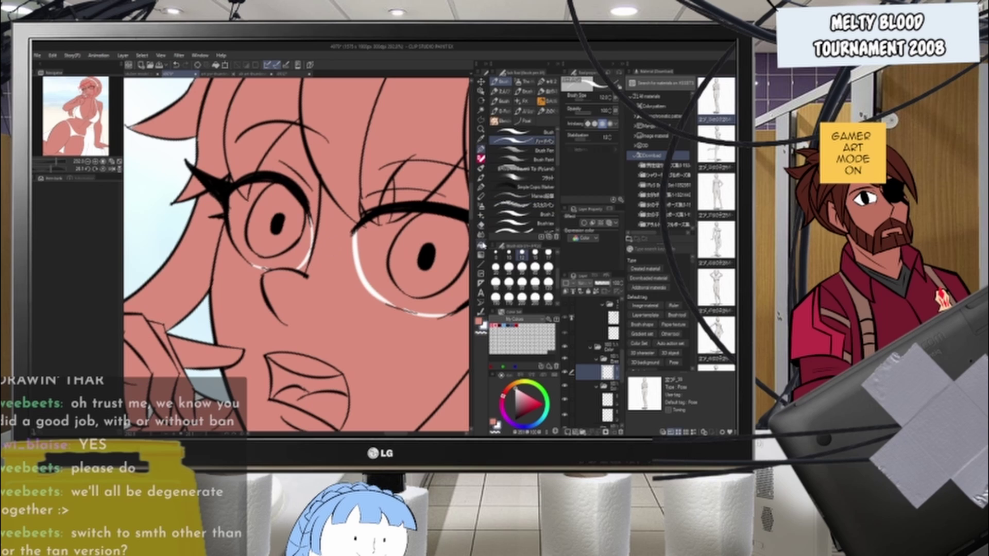
- Set the upper line art layer as the reference layer and reselect the paint layer in the Eyes folder
left_click(482, 246)
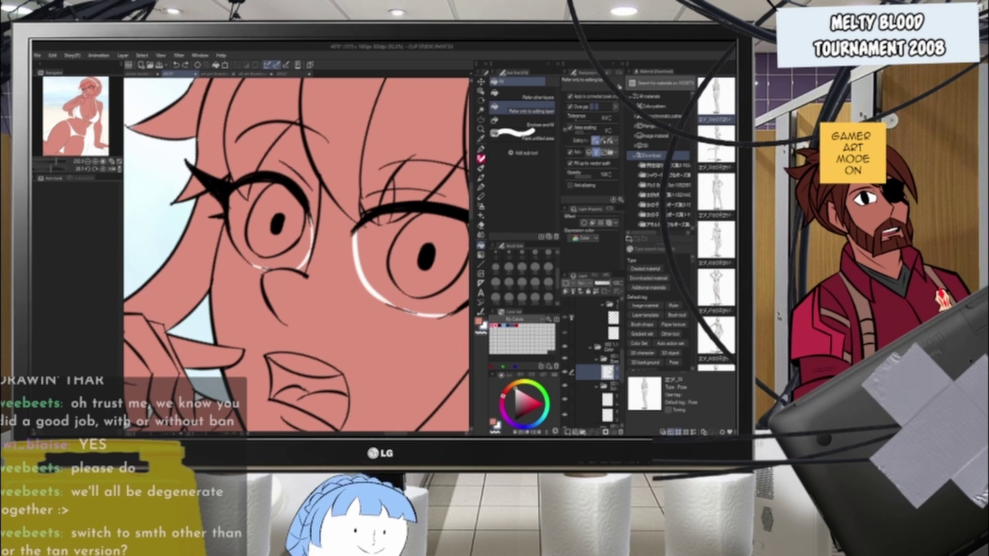
left_click(481, 149)
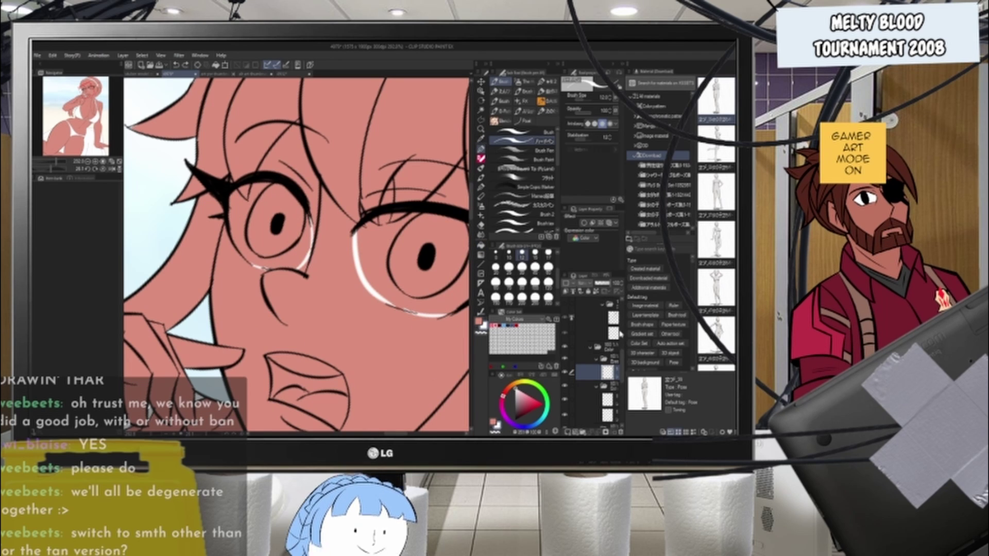
scroll(622, 345, "up", 3)
scroll(622, 345, "up", 4)
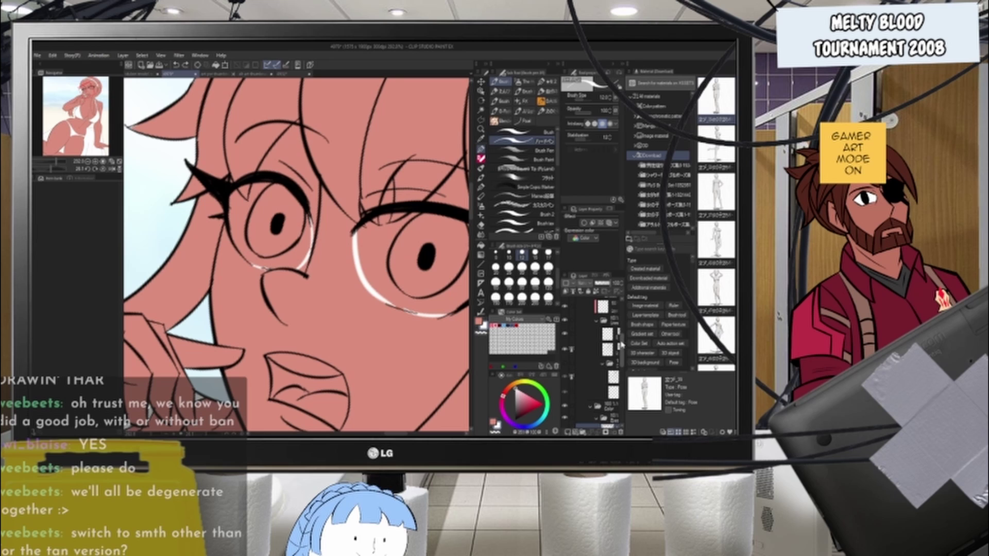
scroll(622, 339, "up", 2)
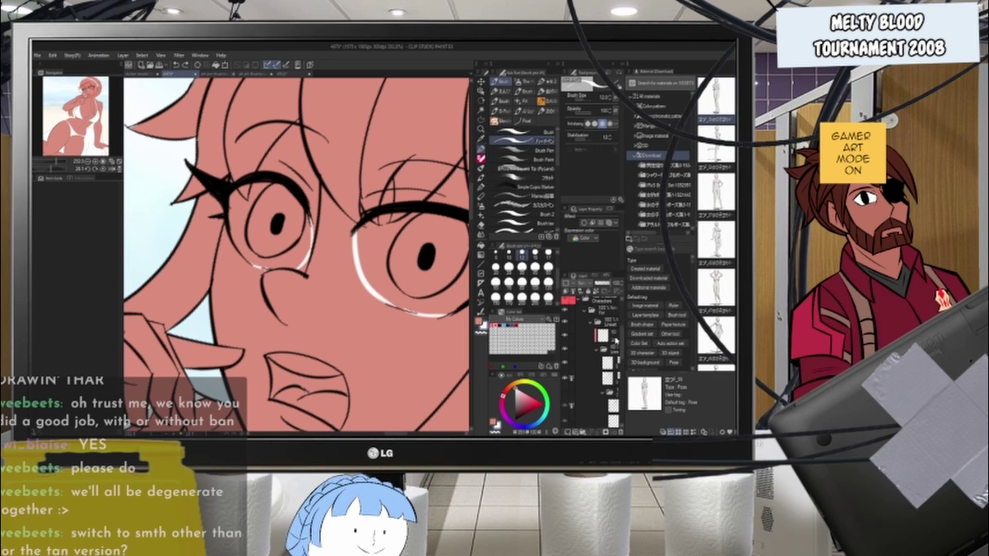
left_click(587, 362)
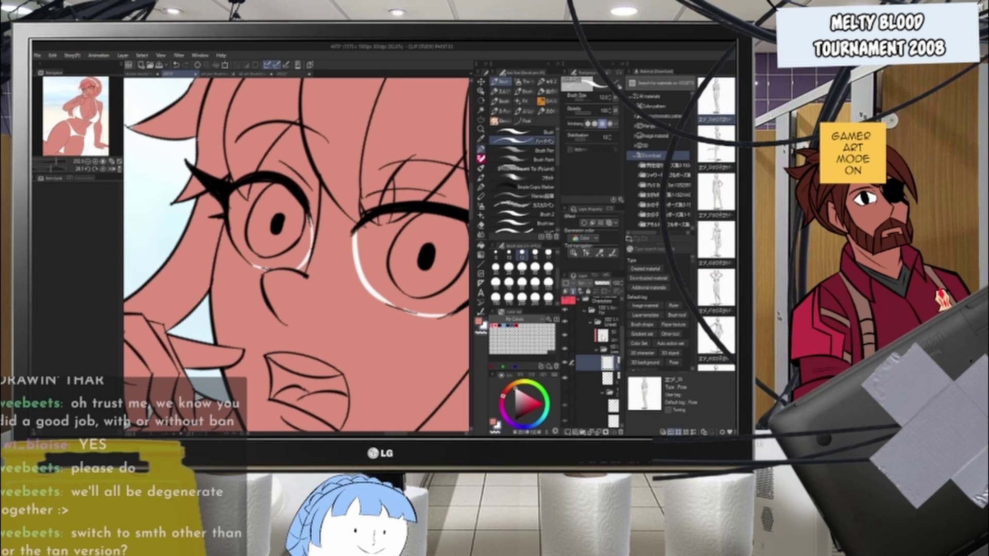
scroll(622, 369, "down", 3)
scroll(620, 373, "down", 1)
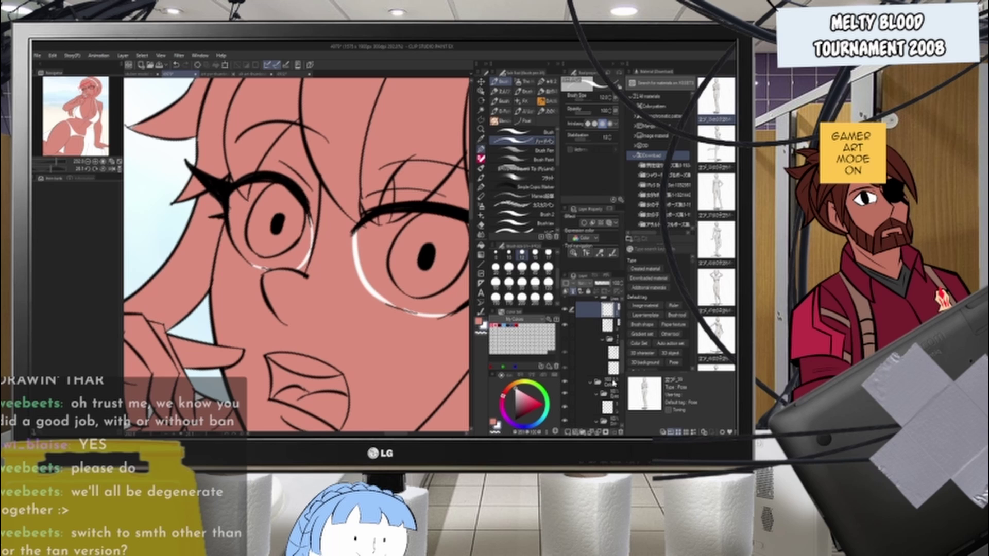
left_click(612, 410)
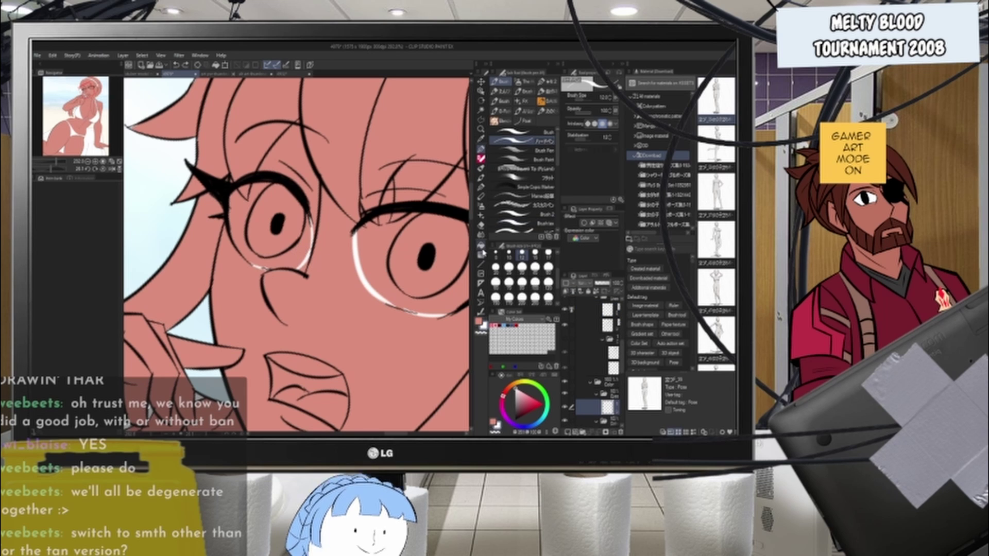
- Paint the white of the eye nearer the raised hand, between the outer lash line and the iris
key("g")
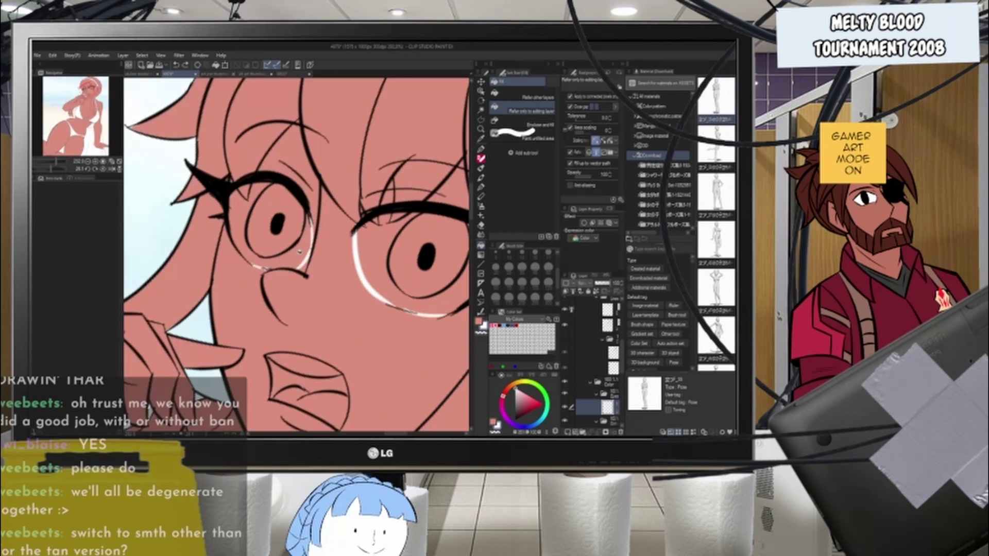
left_click(481, 149)
mouse_move(235, 224)
left_mouse_down()
mouse_move(233, 200)
mouse_move(278, 180)
mouse_move(250, 185)
mouse_move(259, 186)
mouse_move(233, 213)
mouse_move(268, 268)
left_mouse_up()
key("ctrl+z")
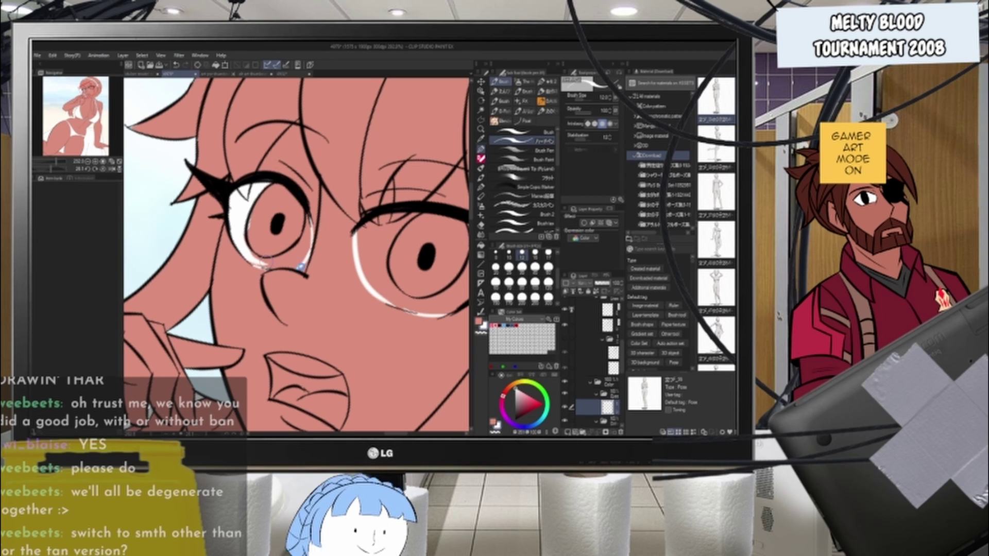